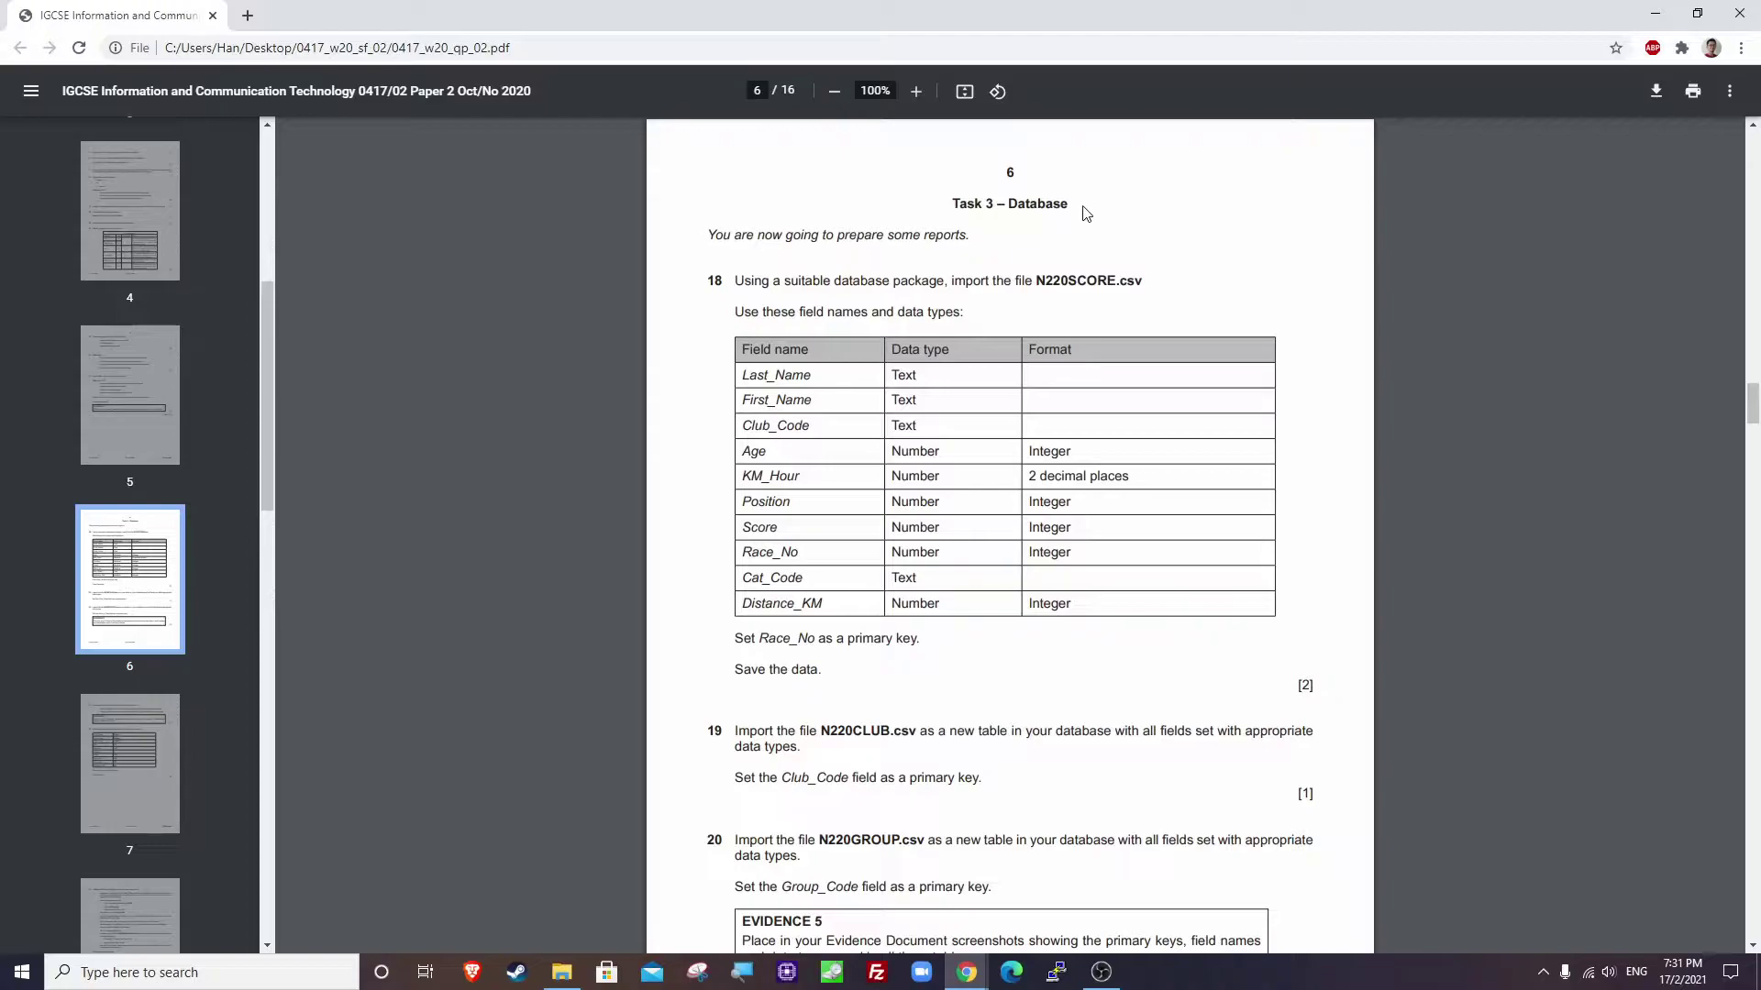
Launch Microsoft Access by searching for it from the Start menu.
{"action": "left_click_drag", "start_coordinate": [954, 203], "coordinate": [1080, 203]}
{"action": "left_click", "coordinate": [1081, 203]}
{"action": "key", "text": "super"}
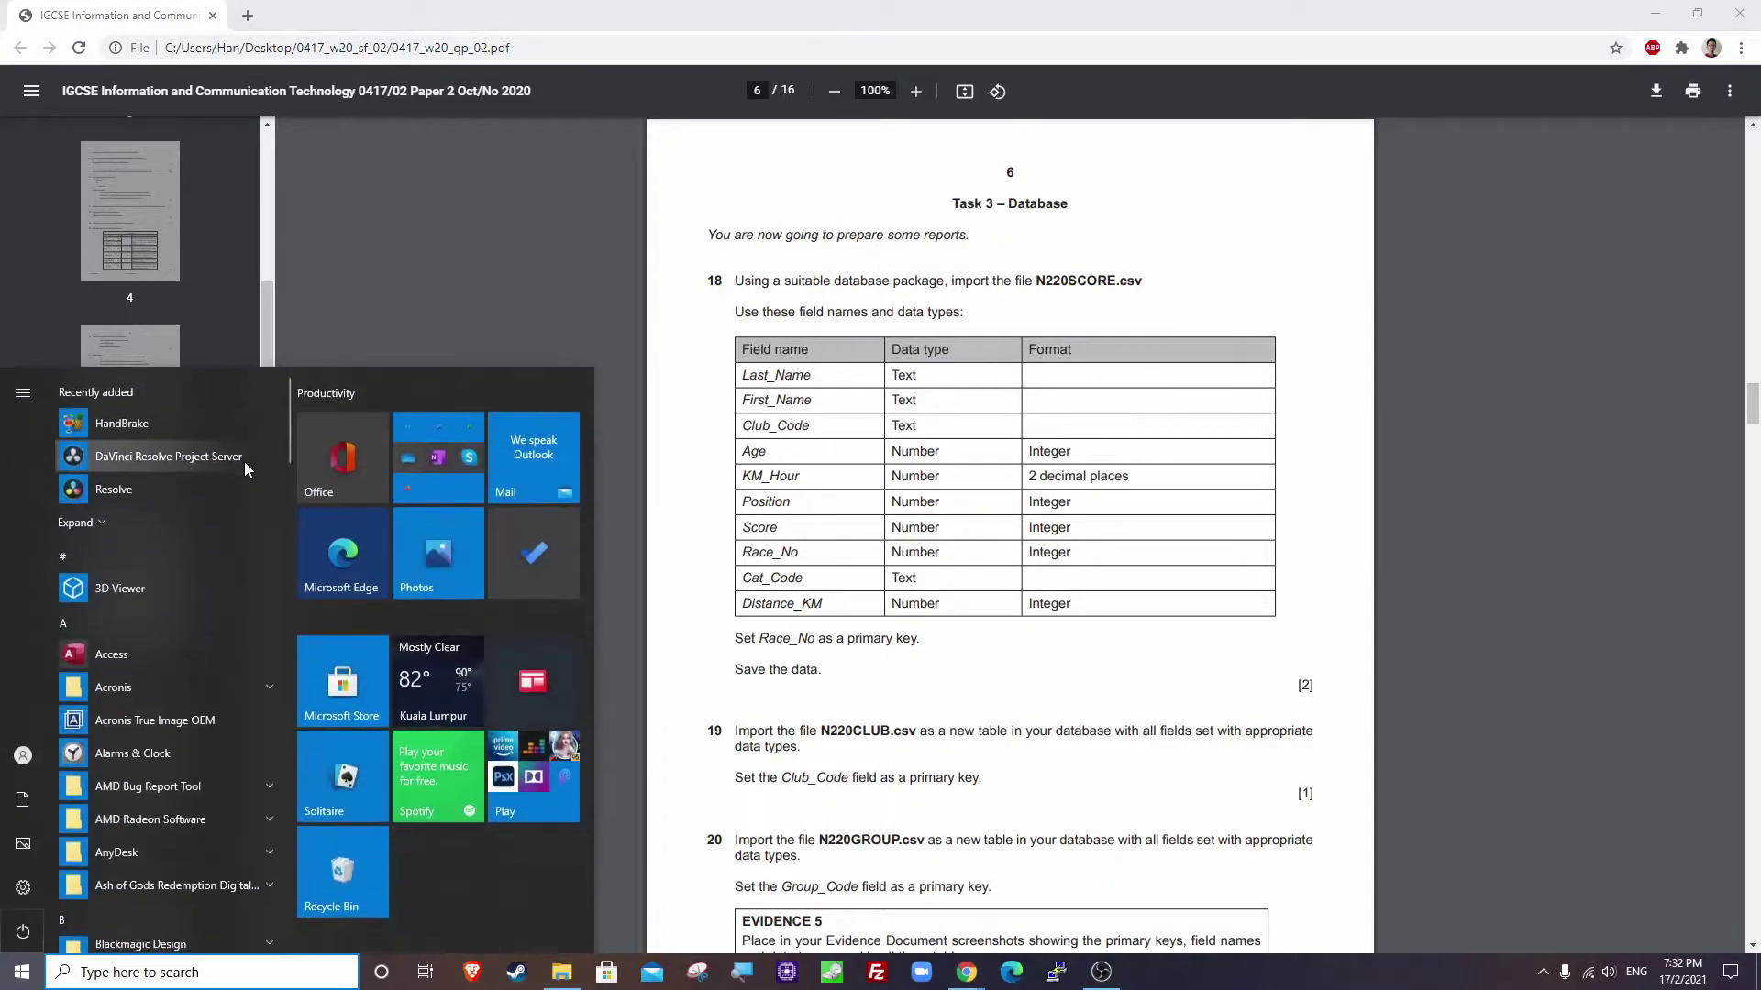
{"action": "type", "text": "access"}
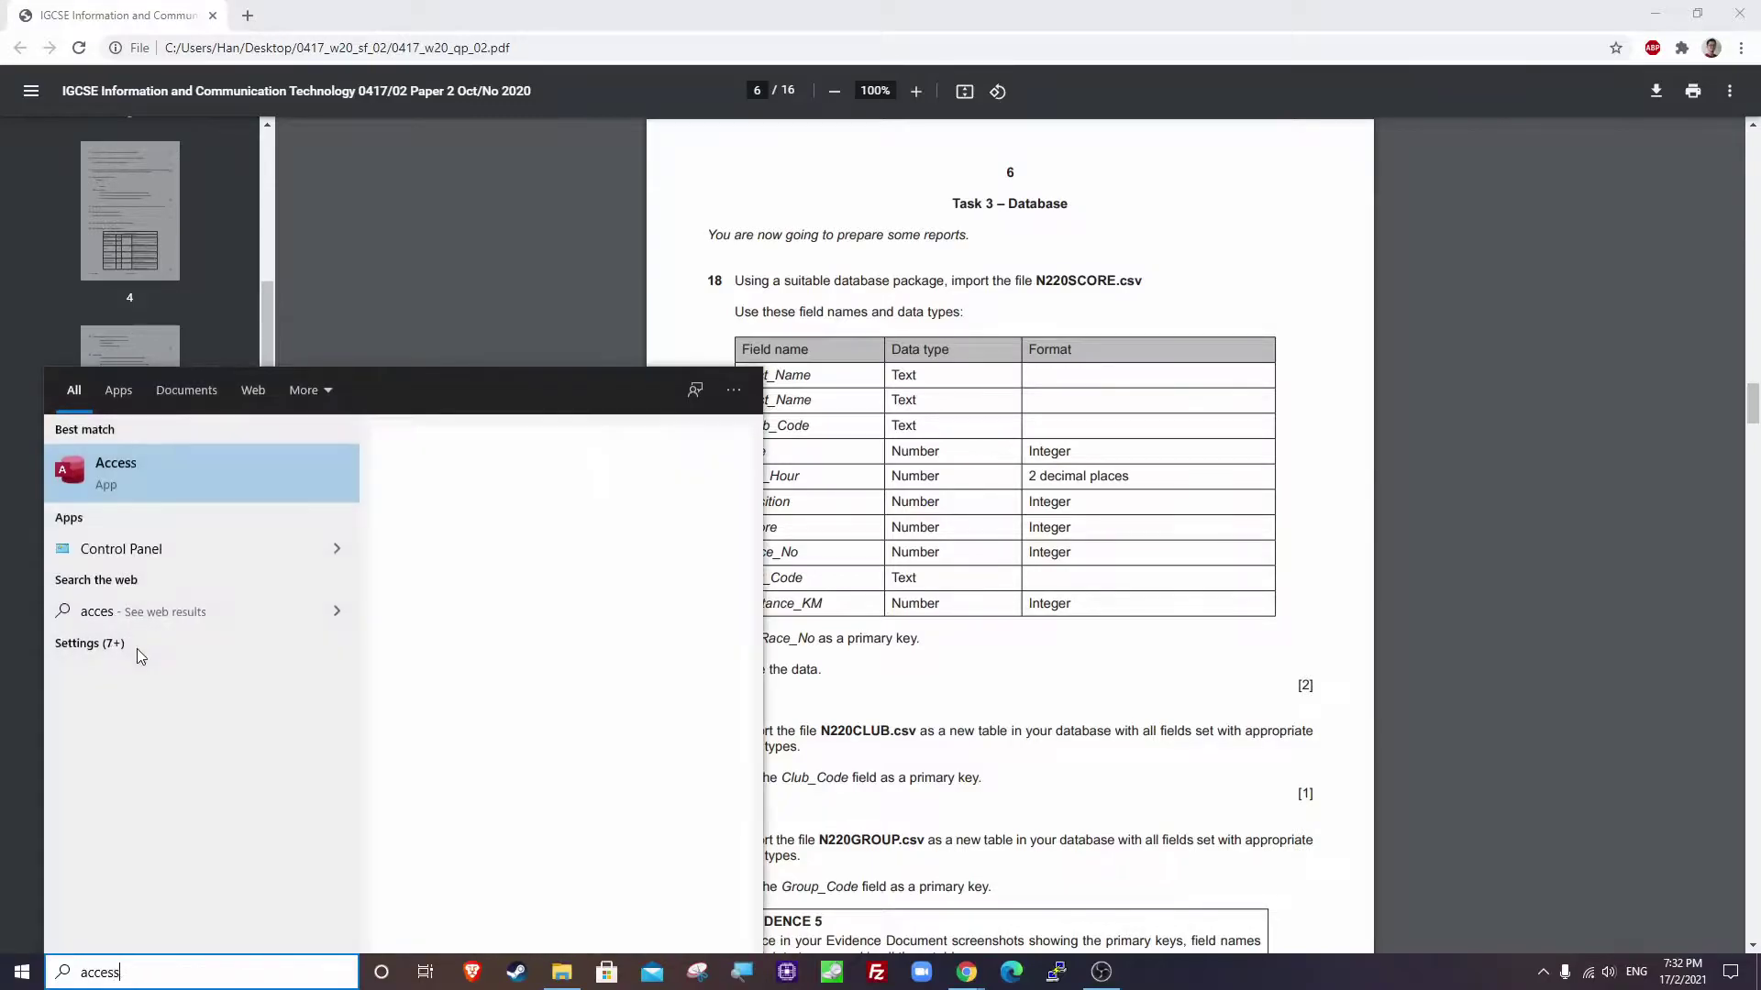
{"action": "left_click", "coordinate": [130, 470]}
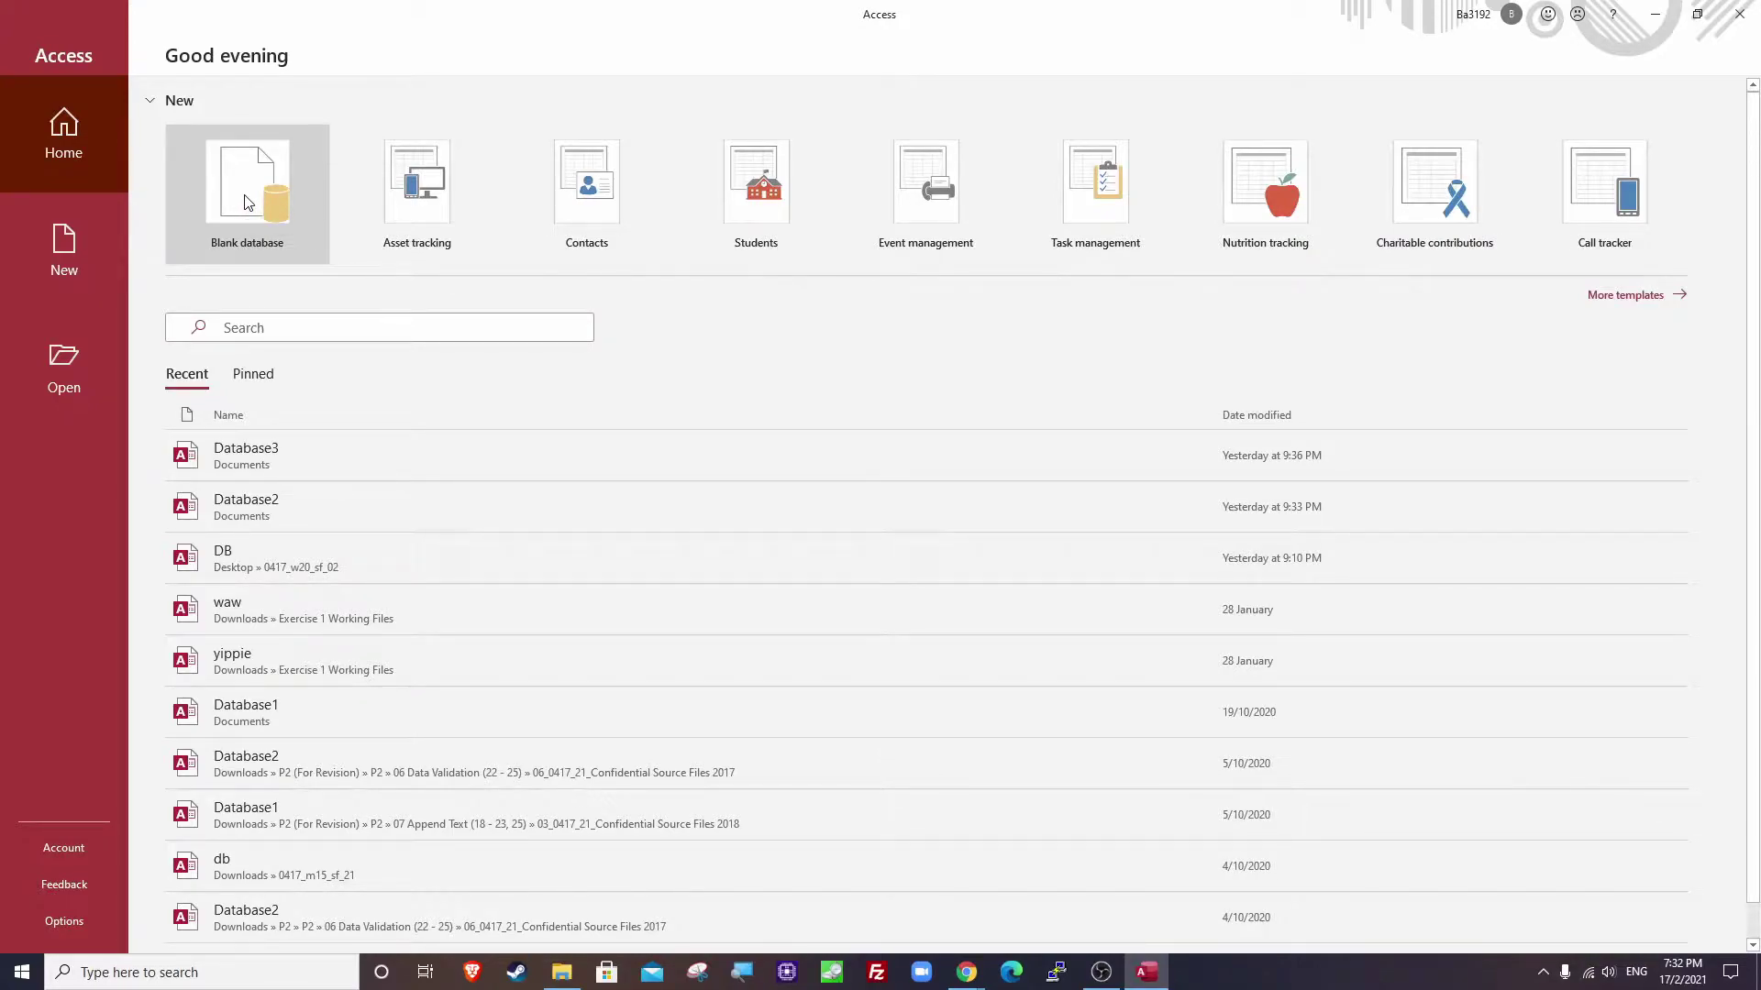
Create a blank database named db in the Desktop\0417_w20_sf_02 folder.
{"action": "left_click", "coordinate": [247, 202]}
{"action": "left_click", "coordinate": [1159, 381]}
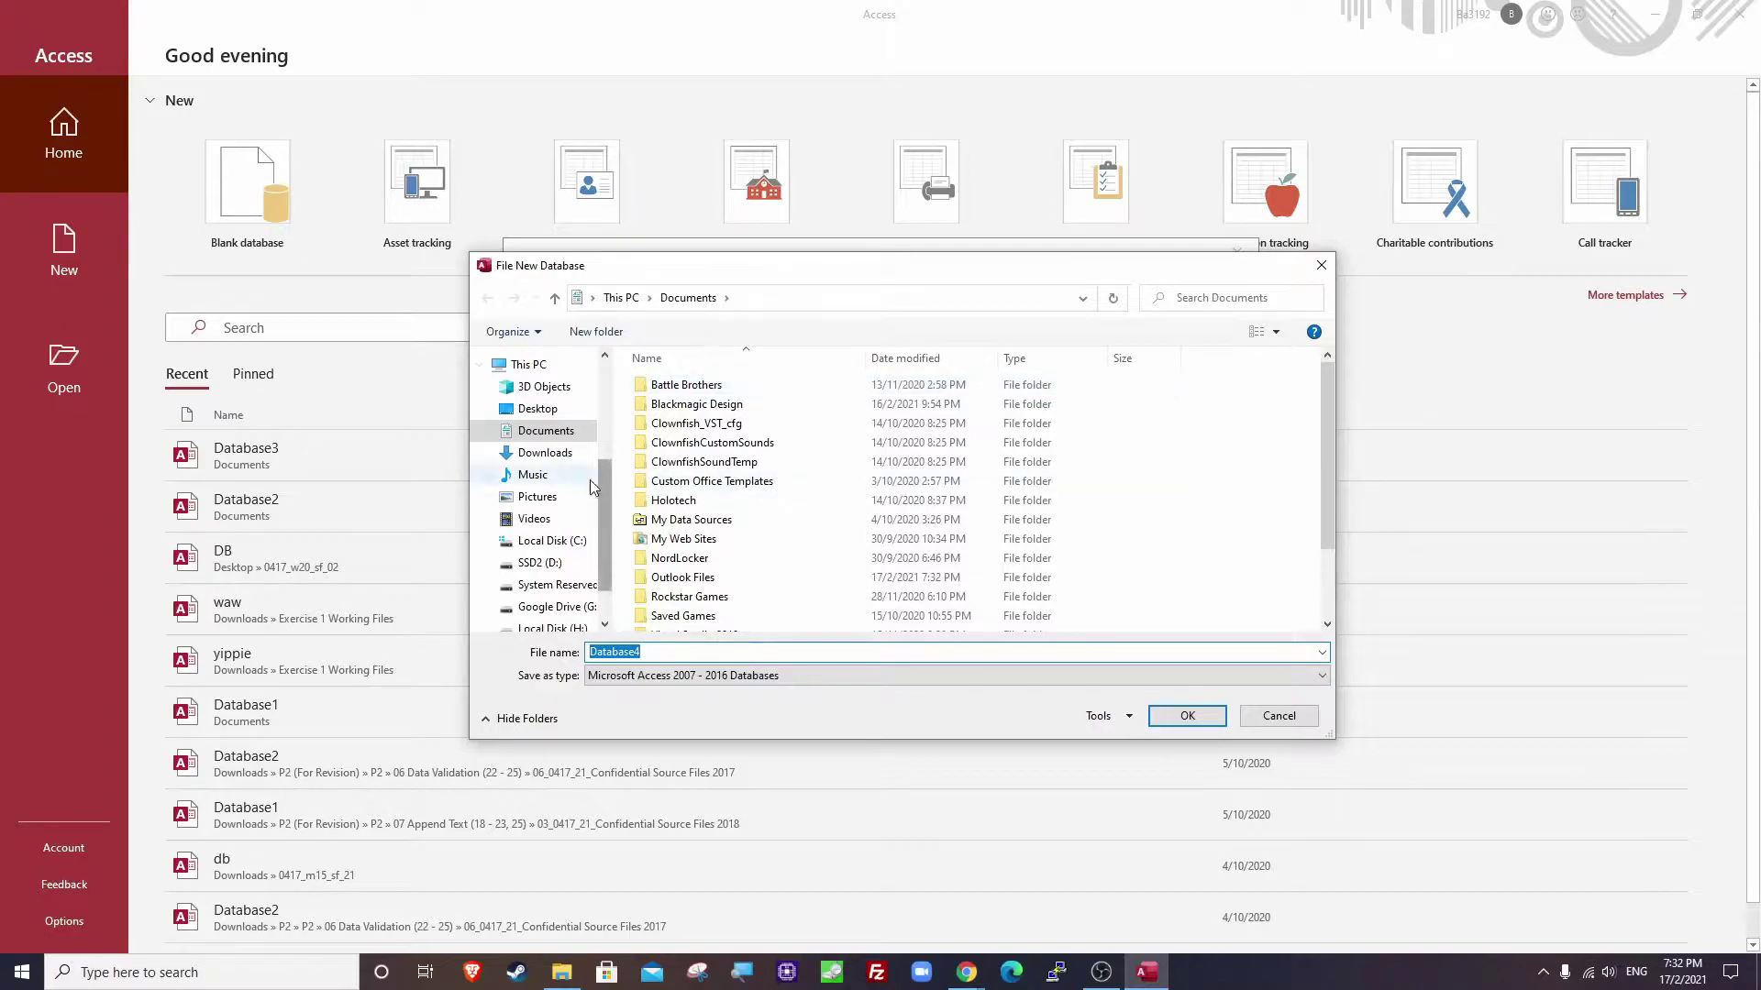
{"action": "left_click", "coordinate": [538, 409]}
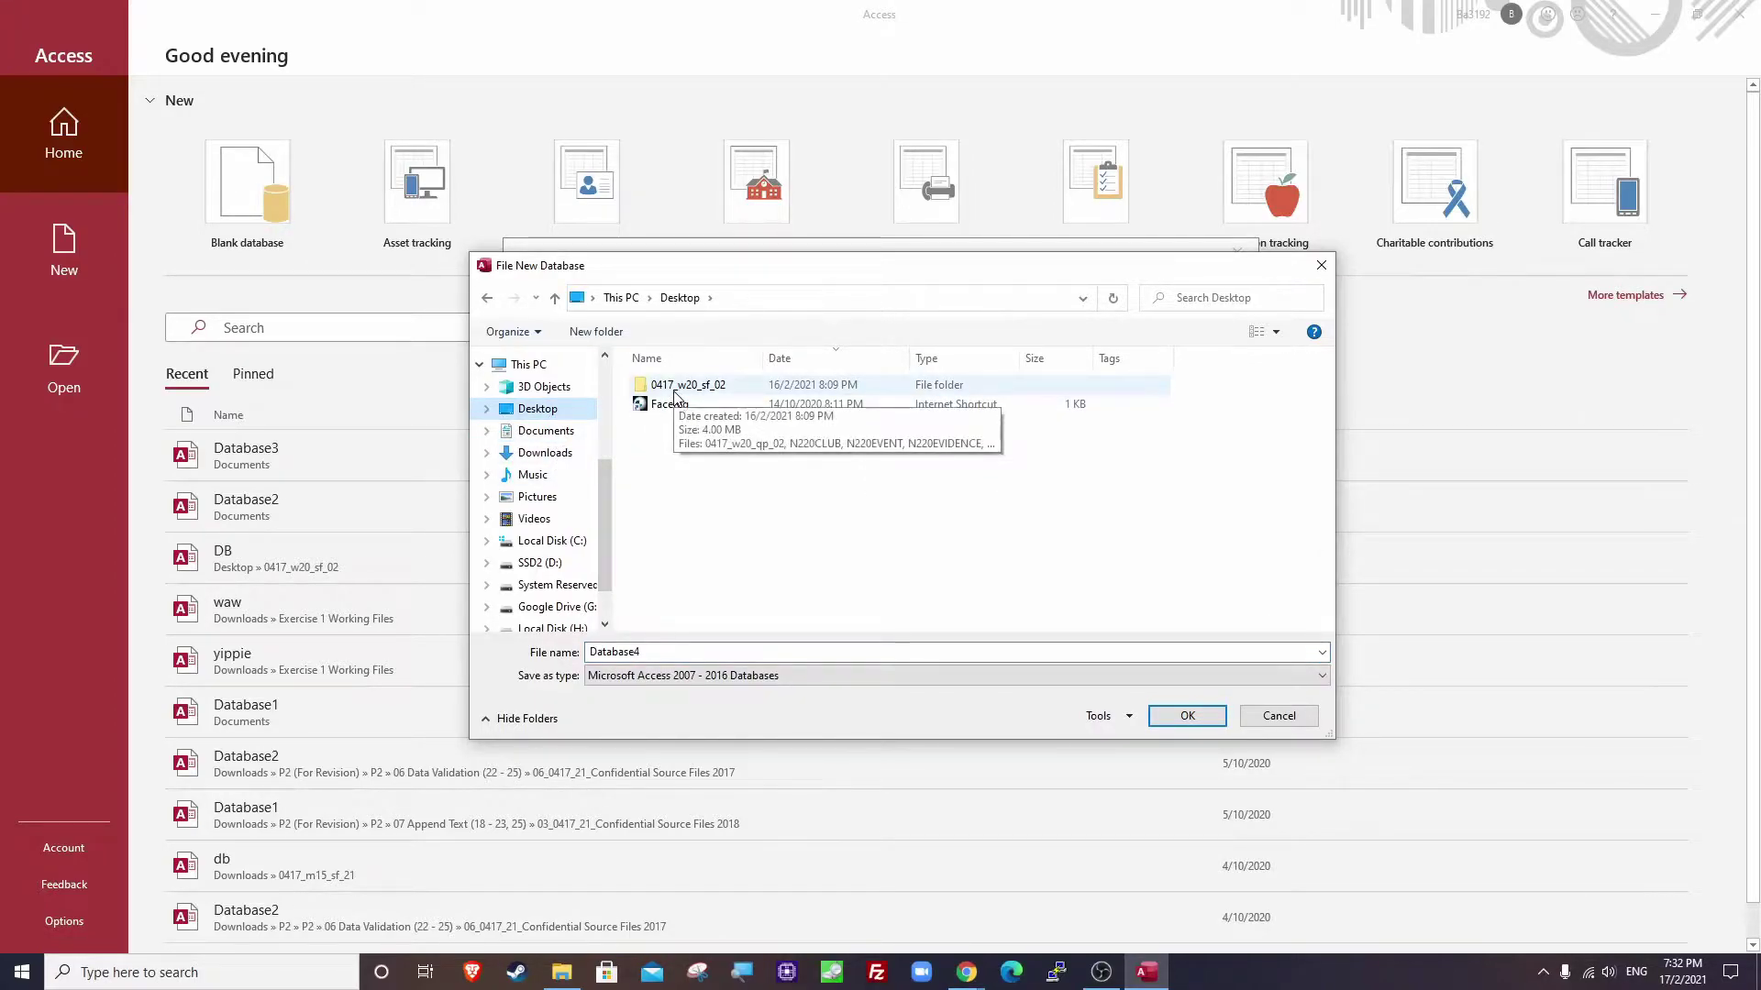
{"action": "double_click", "coordinate": [676, 392]}
{"action": "double_click", "coordinate": [676, 653]}
{"action": "type", "text": "db"}
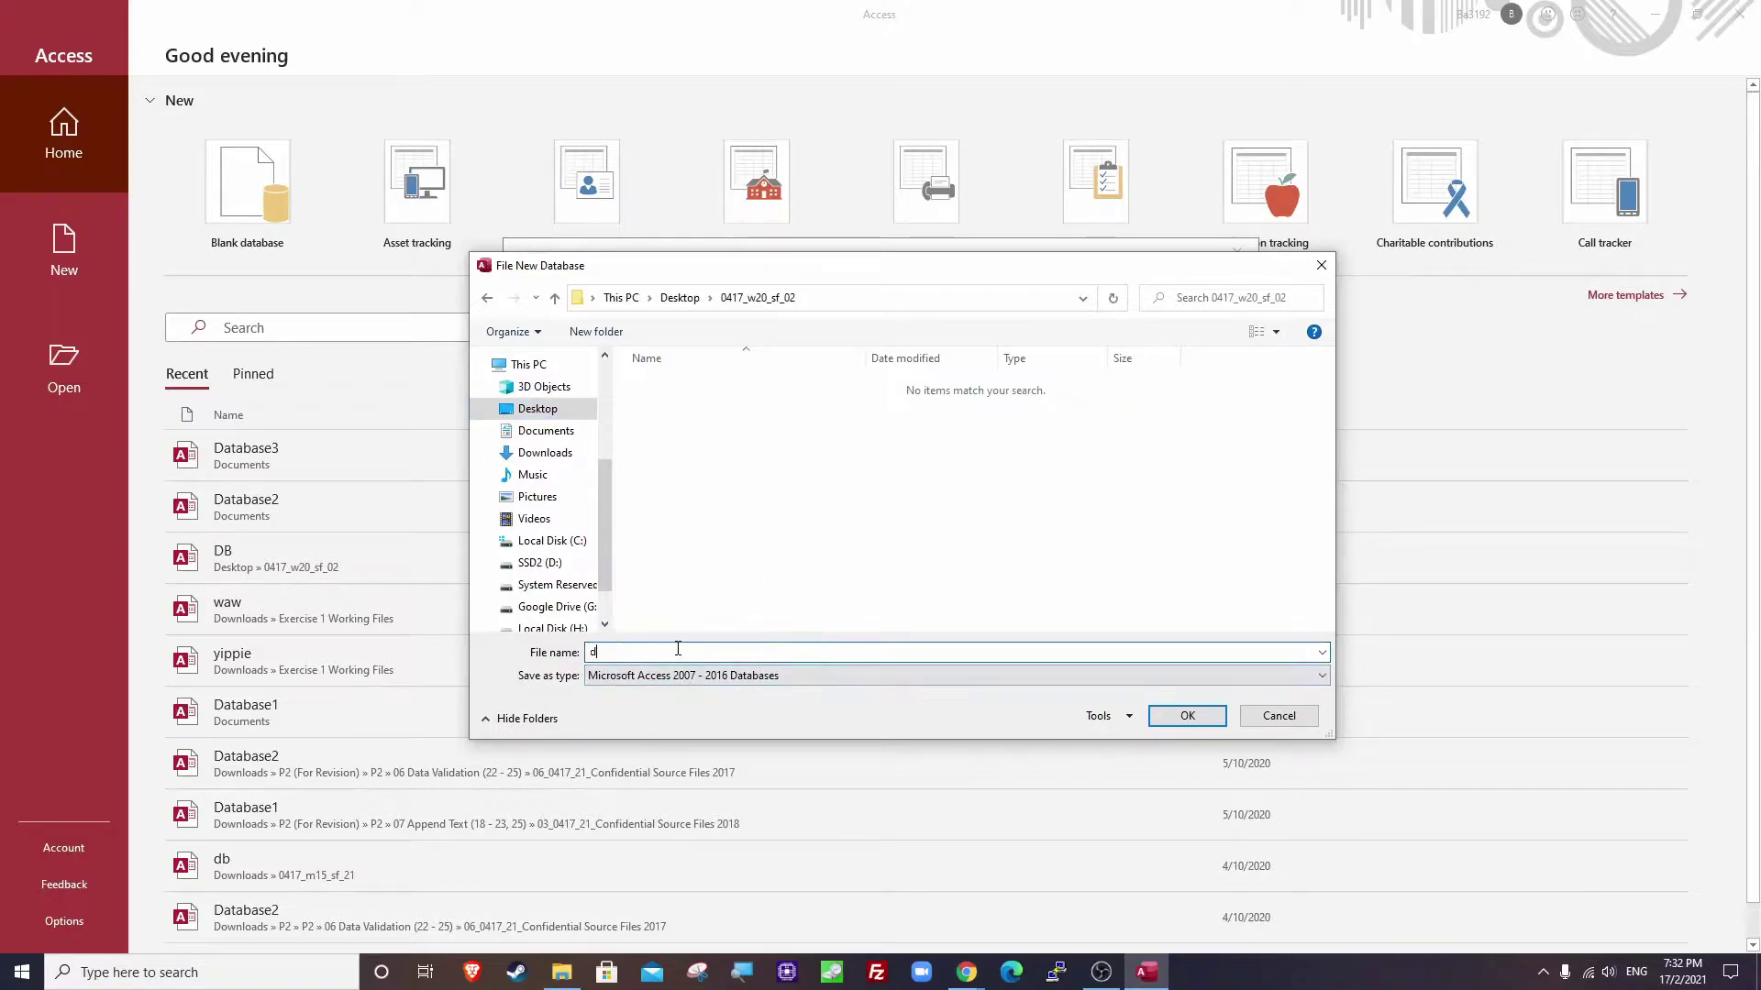
{"action": "left_click", "coordinate": [1156, 722]}
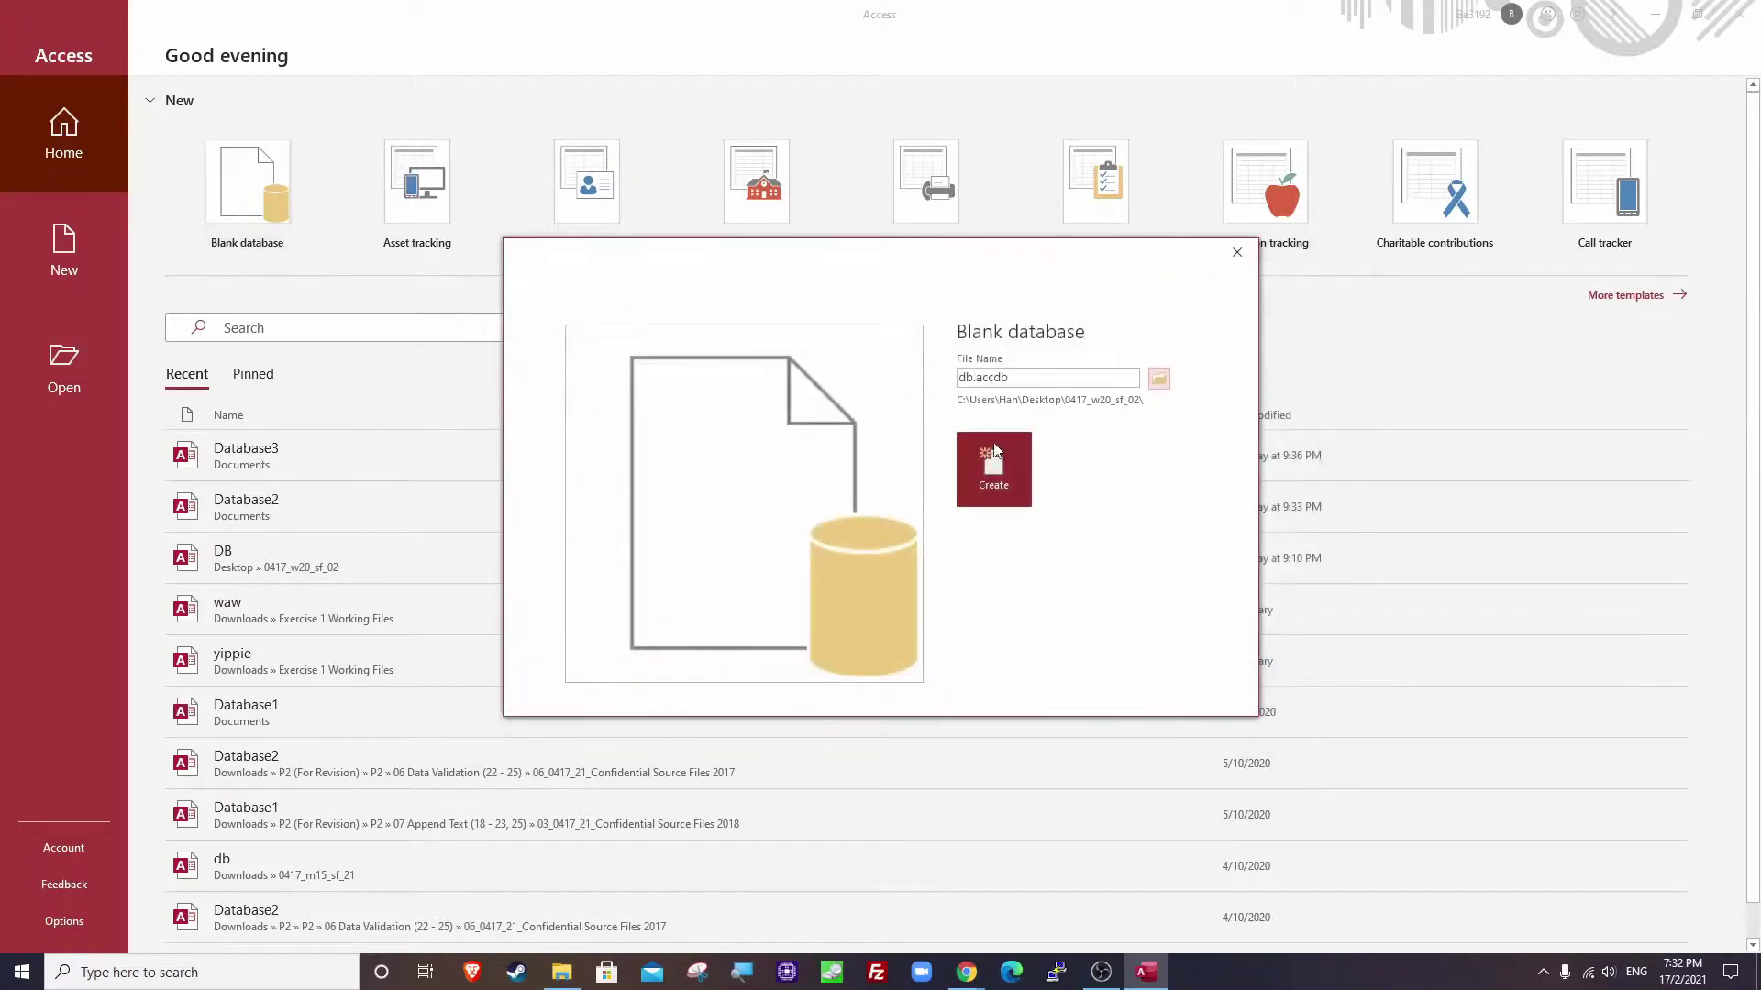
{"action": "left_click", "coordinate": [982, 482]}
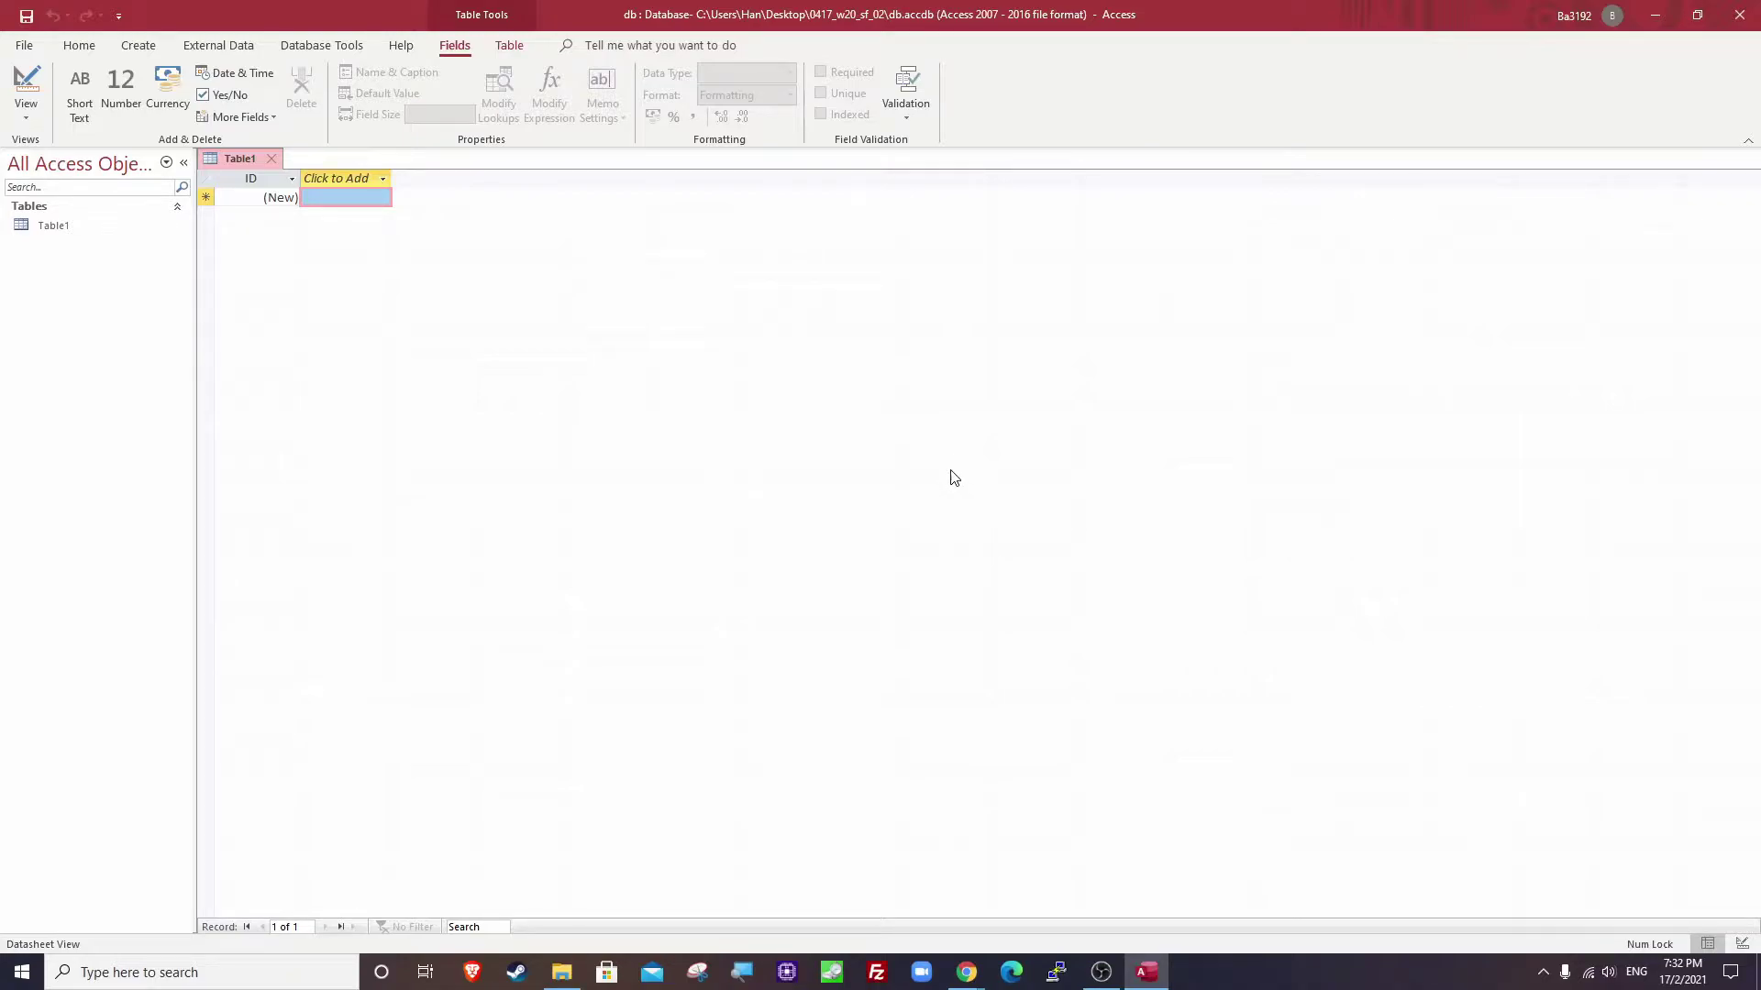
Confirm db is in the 0417_w20_sf_02 folder, then return to the question paper in Chrome.
{"action": "left_click", "coordinate": [562, 973]}
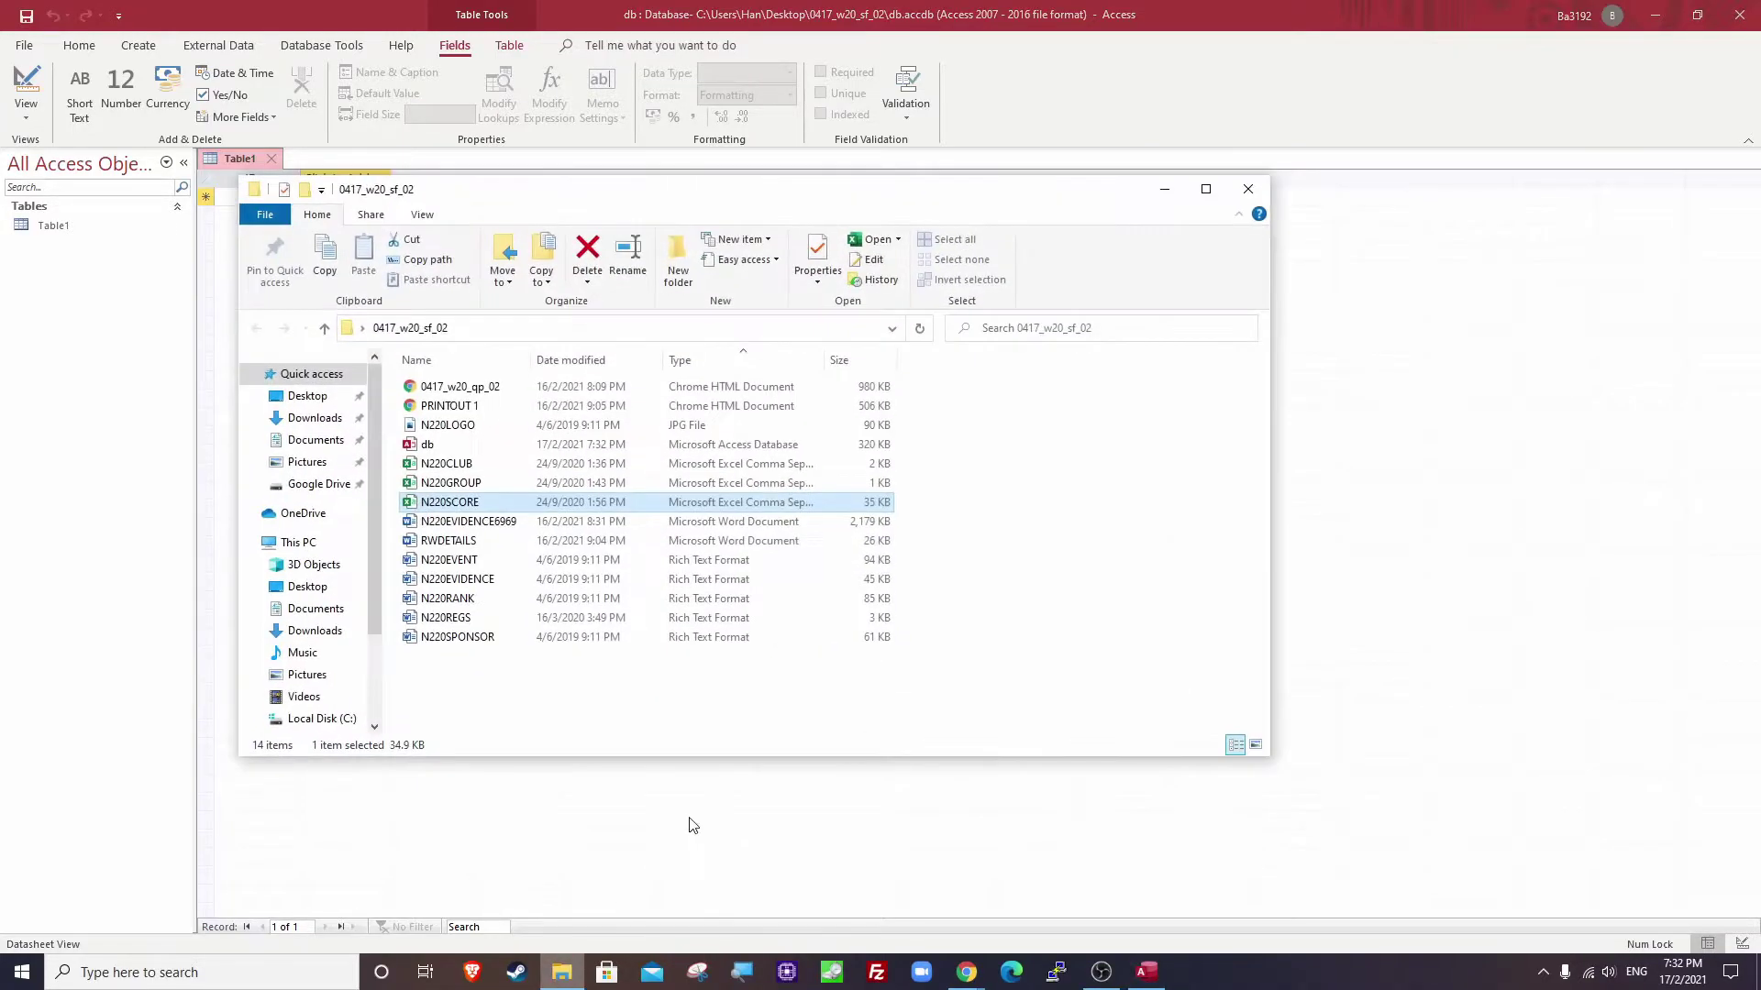
{"action": "left_click", "coordinate": [450, 449]}
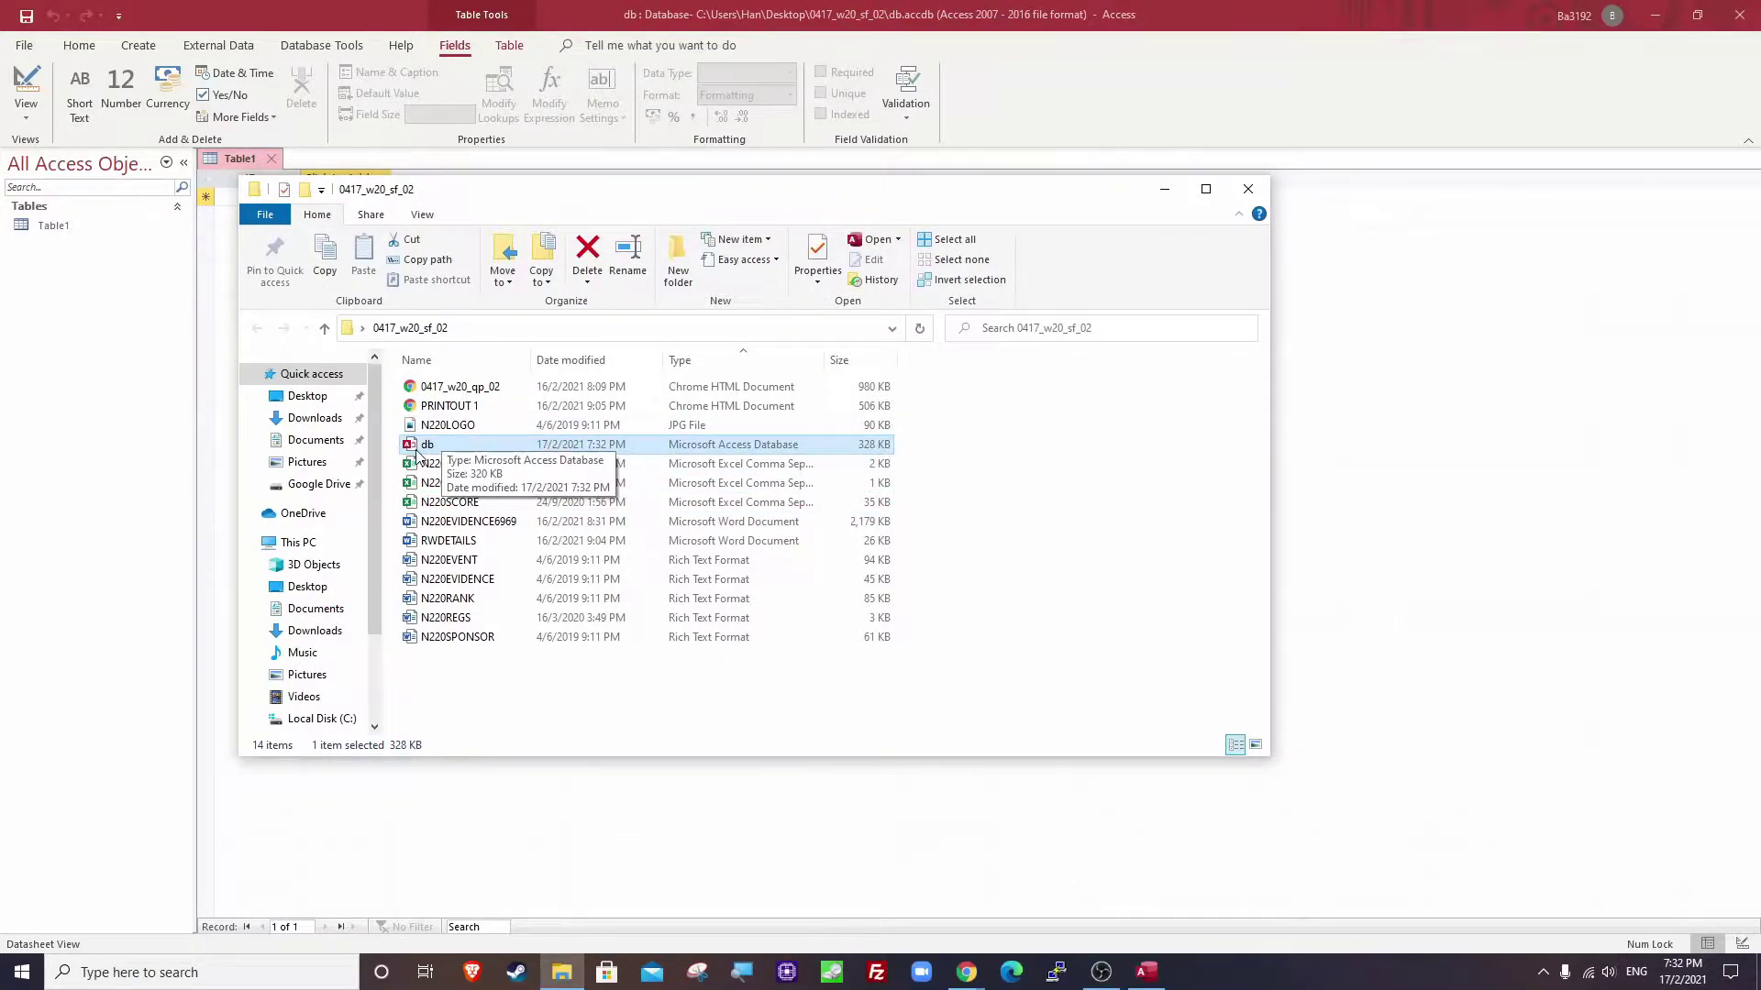
{"action": "left_click", "coordinate": [1163, 190]}
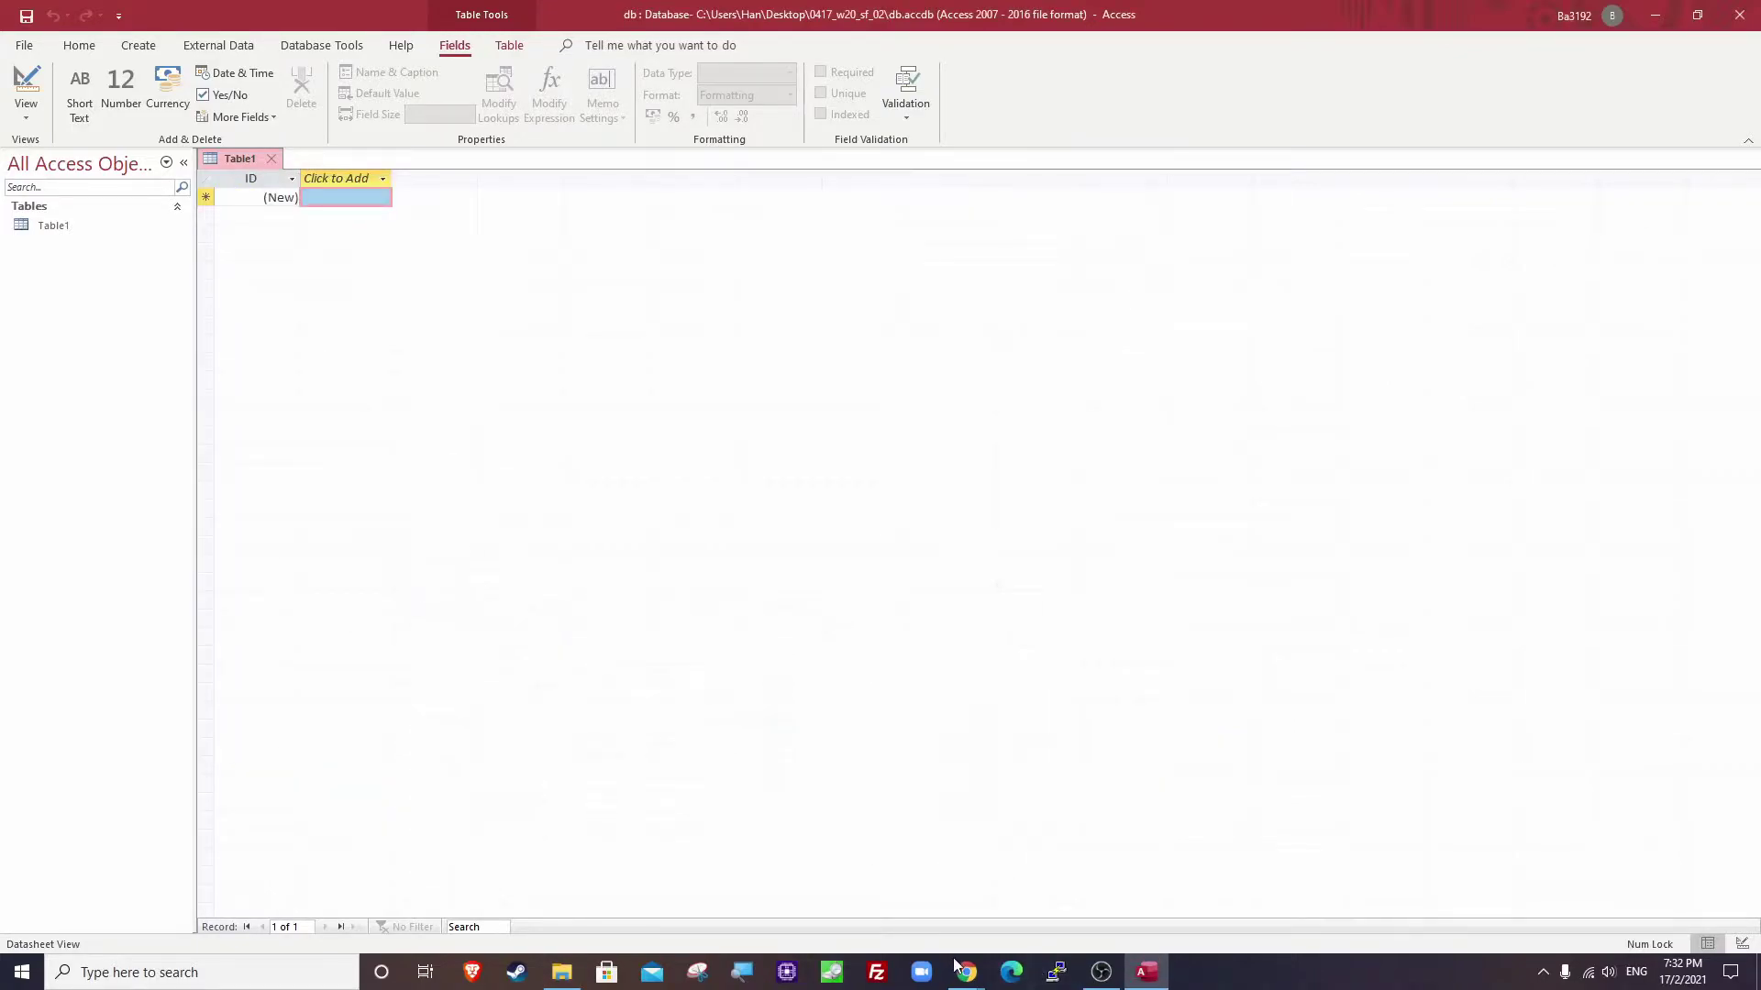
{"action": "mouse_move", "coordinate": [966, 972]}
{"action": "left_click", "coordinate": [899, 907]}
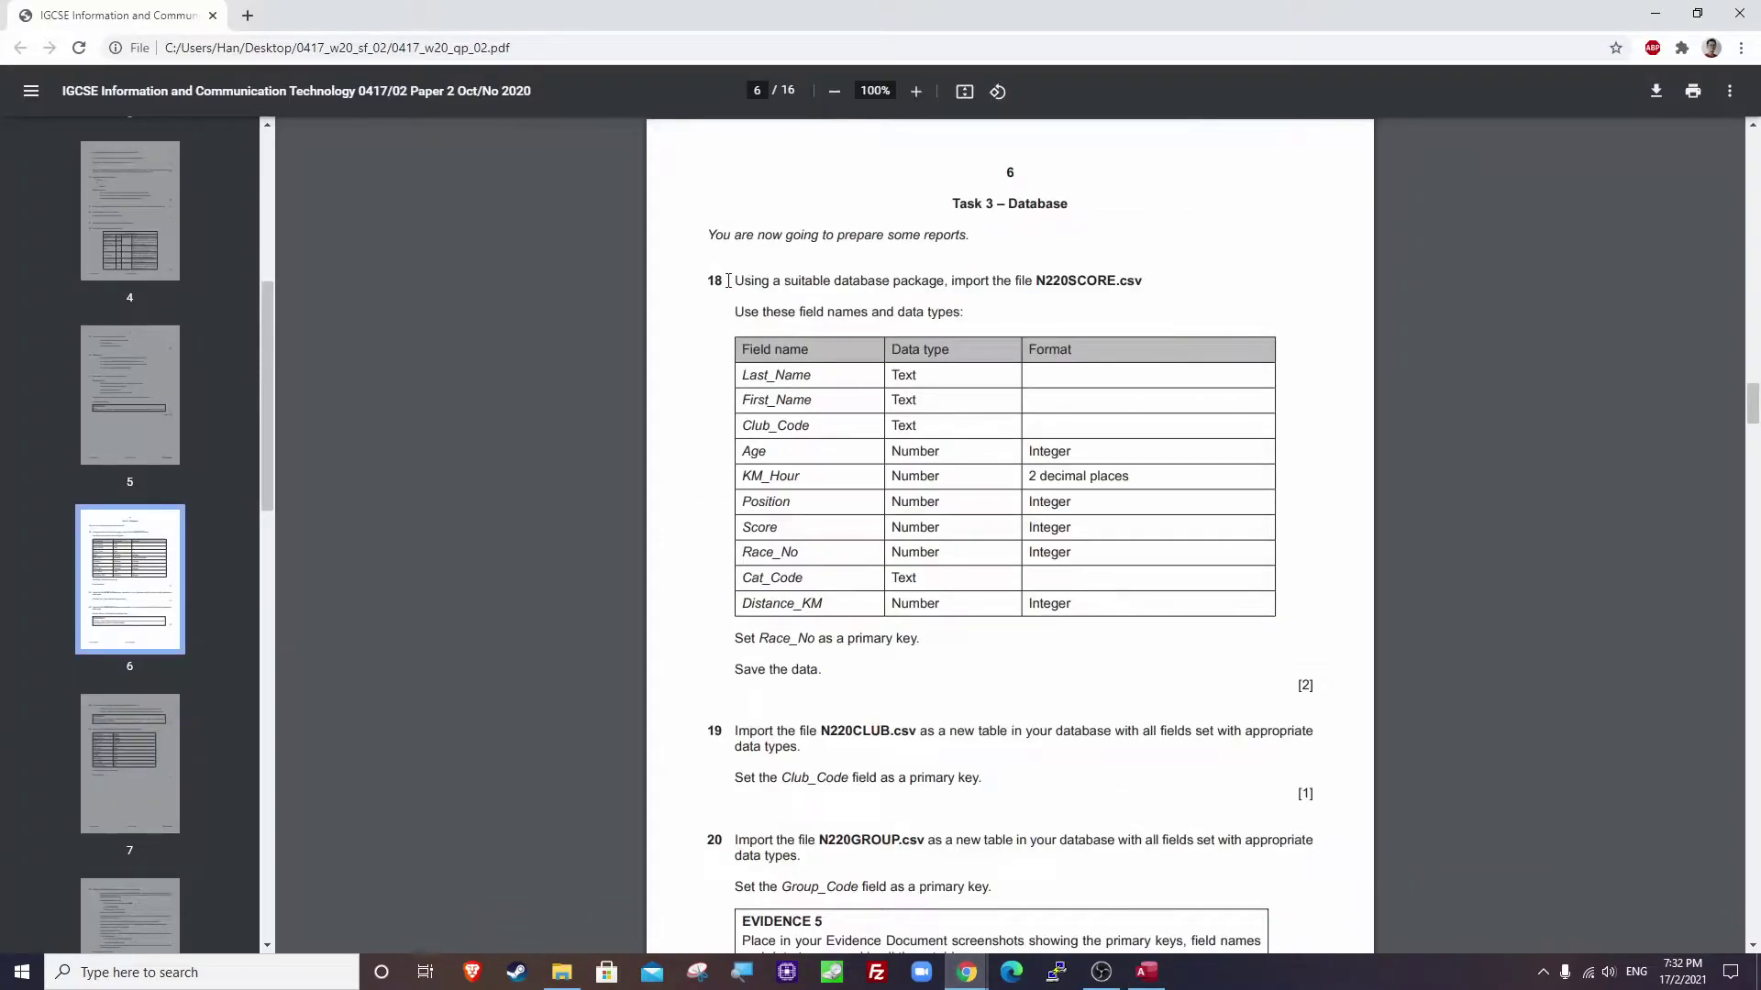
Read question 18's N220SCORE.csv import instruction, then bring the 0417_w20_sf_02 folder window back.
{"action": "left_click_drag", "start_coordinate": [737, 280], "coordinate": [1151, 282]}
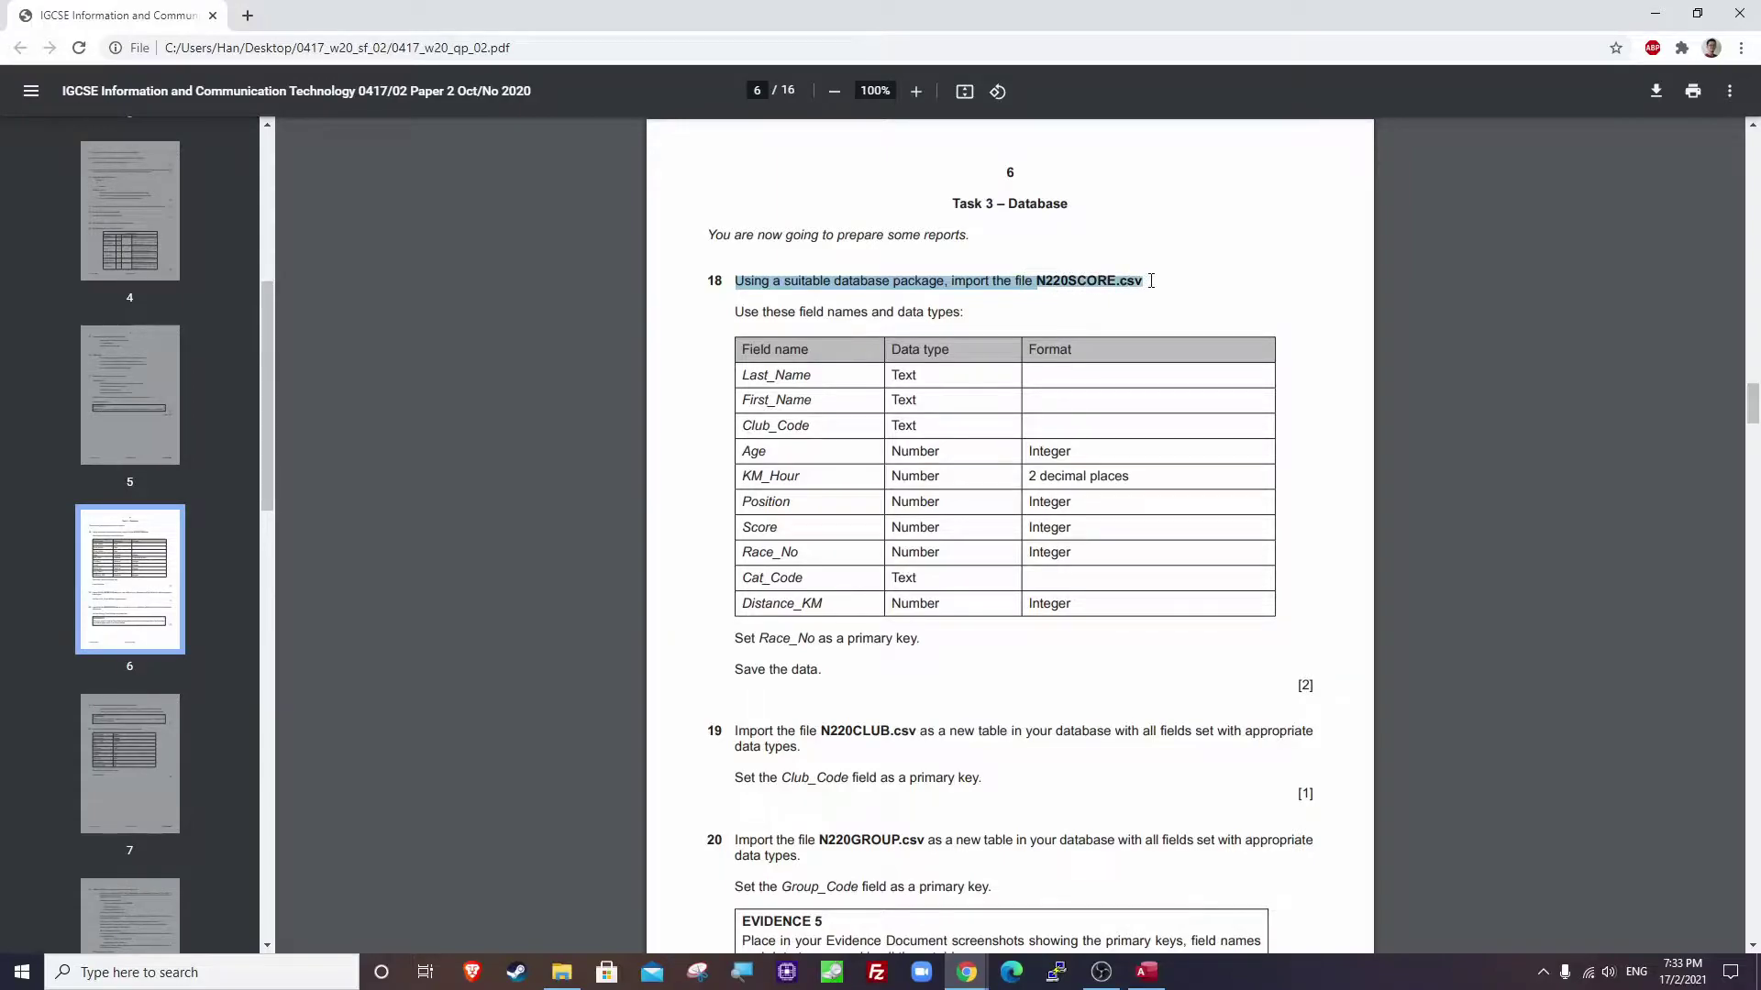
{"action": "left_click", "coordinate": [1124, 281]}
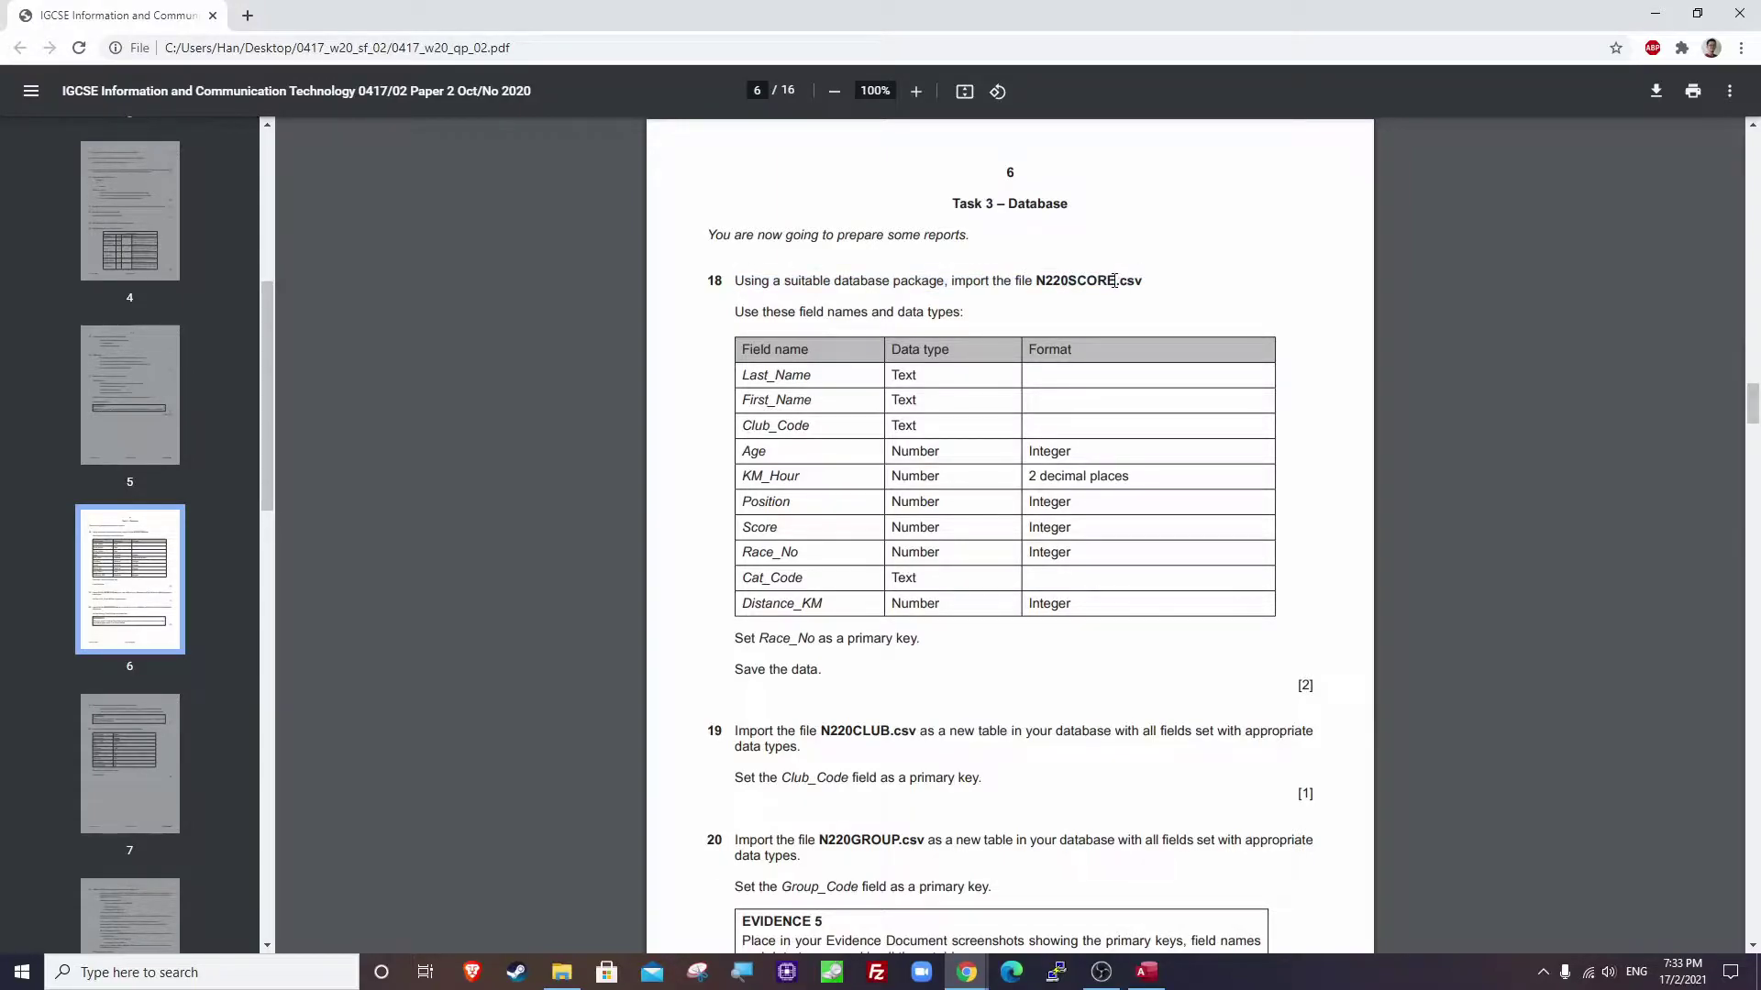
{"action": "left_click_drag", "start_coordinate": [1114, 282], "coordinate": [1147, 281]}
{"action": "left_click", "coordinate": [1147, 281]}
{"action": "left_click", "coordinate": [569, 972]}
{"action": "left_click_drag", "start_coordinate": [868, 192], "coordinate": [1063, 359]}
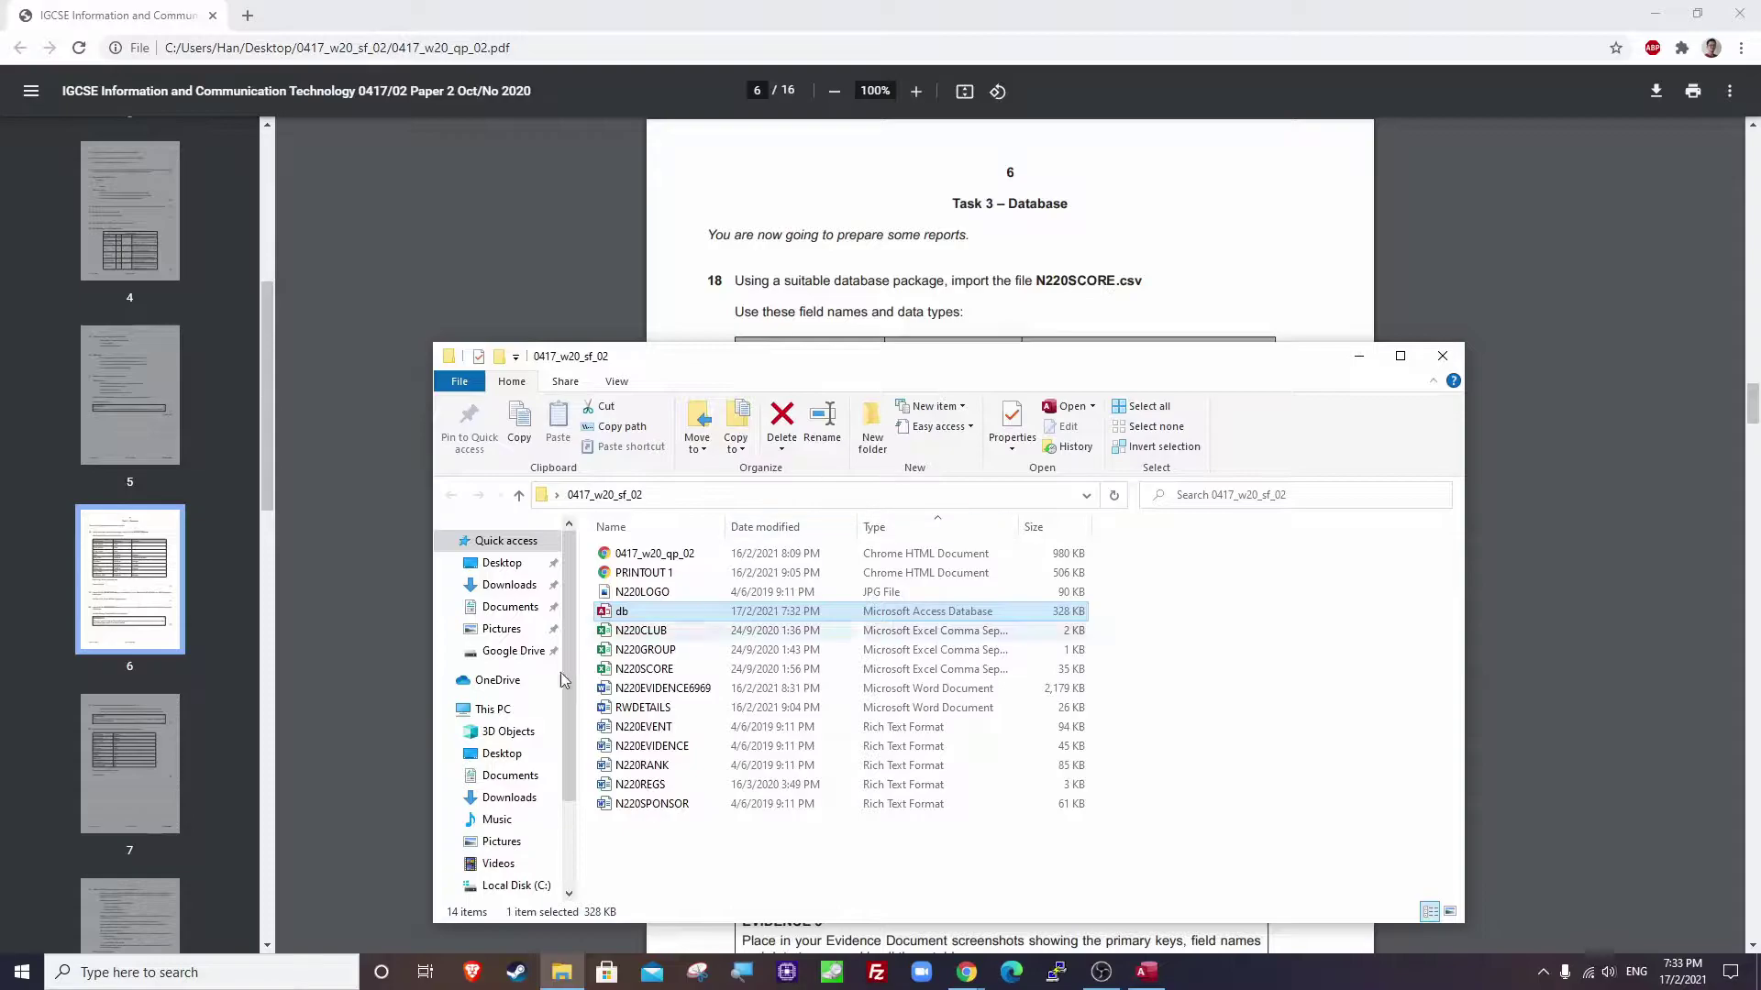
{"action": "left_click", "coordinate": [657, 675]}
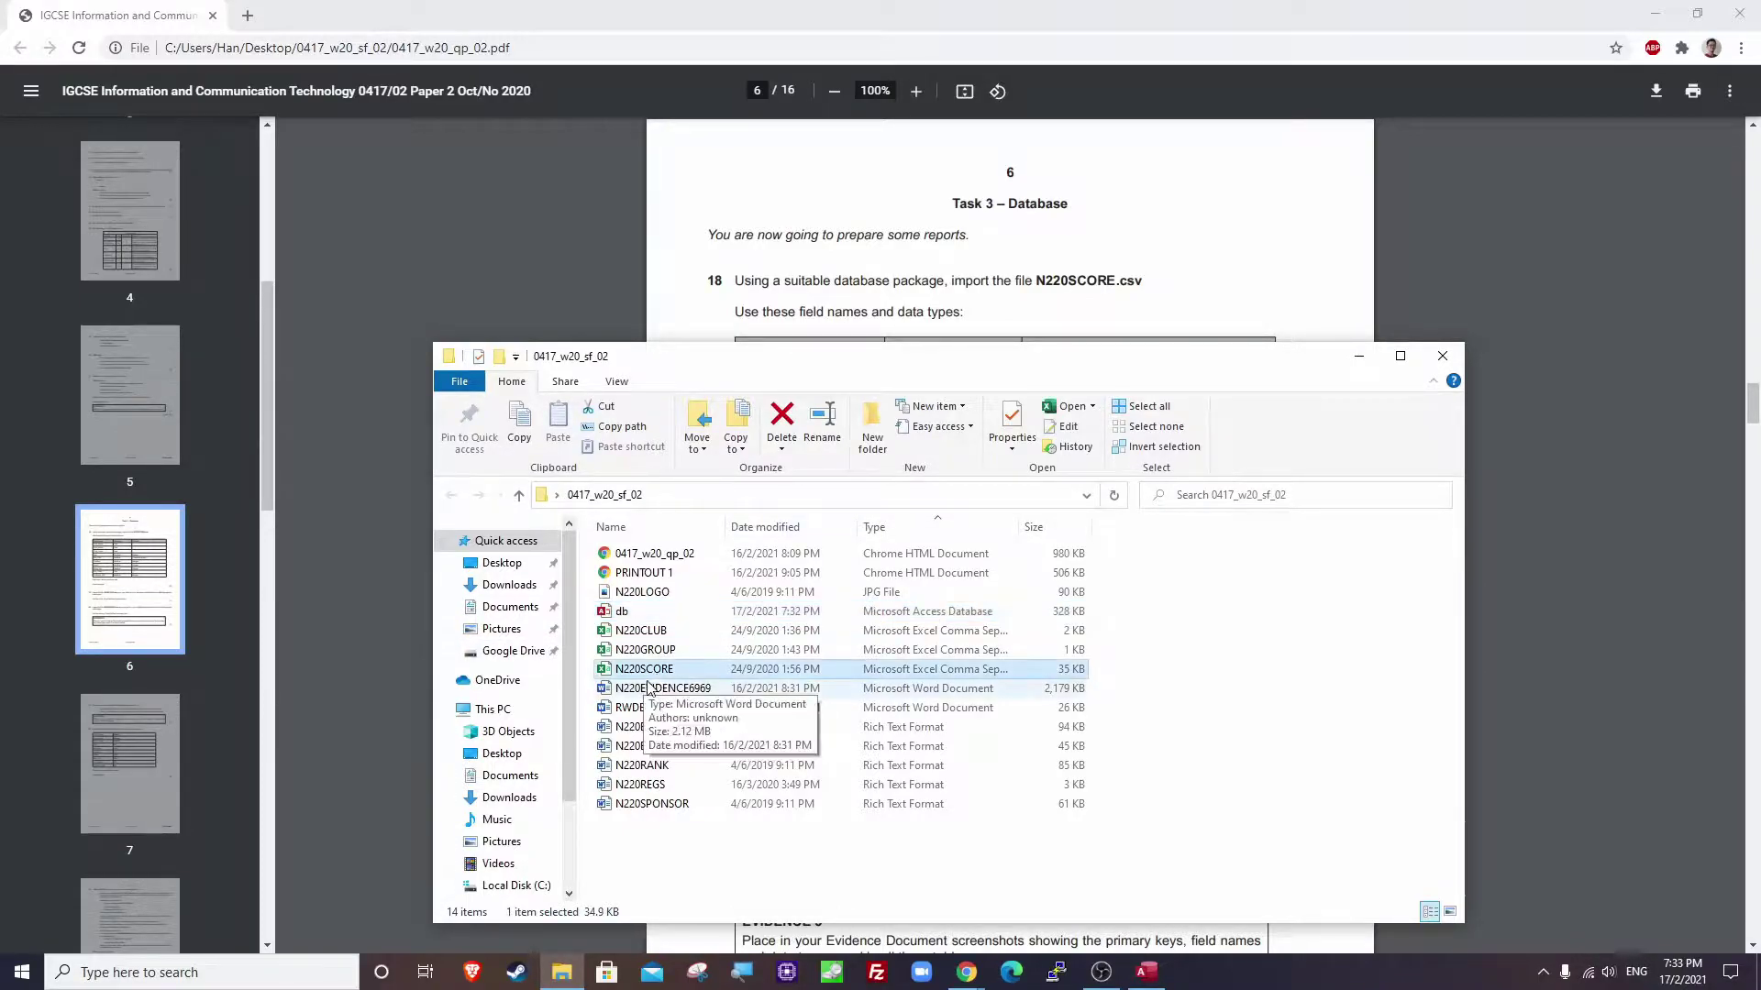
{"action": "right_click", "coordinate": [655, 670]}
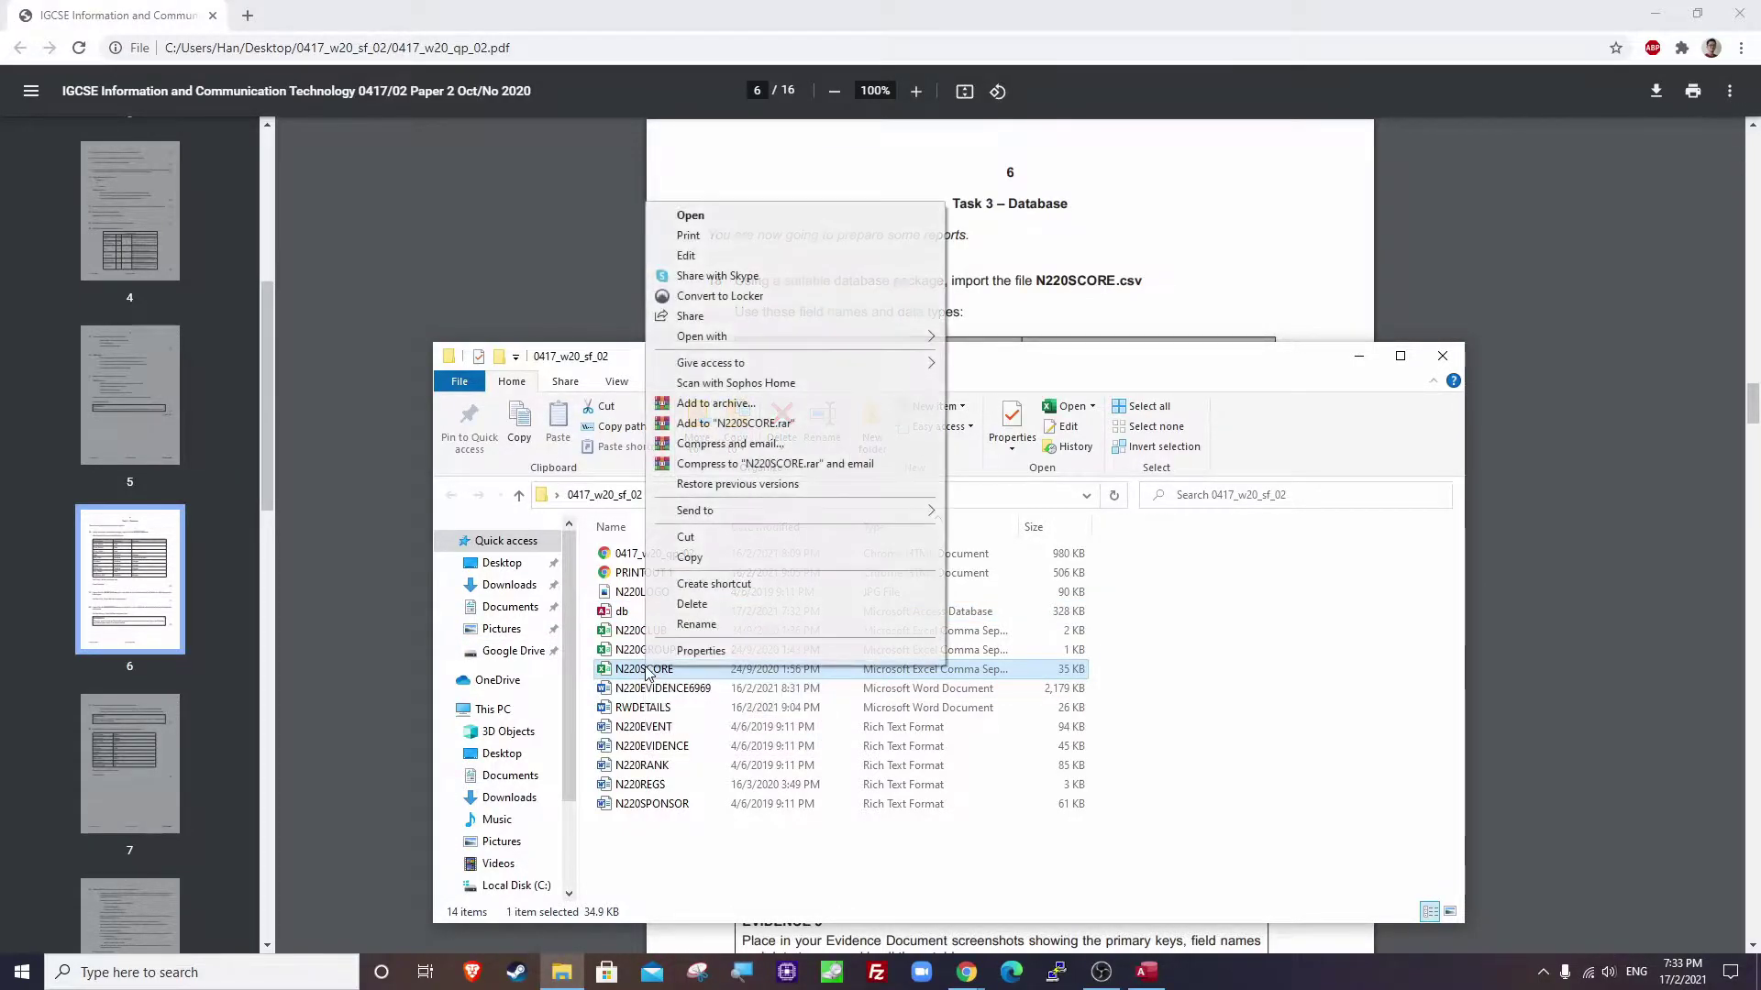
{"action": "mouse_move", "coordinate": [816, 337]}
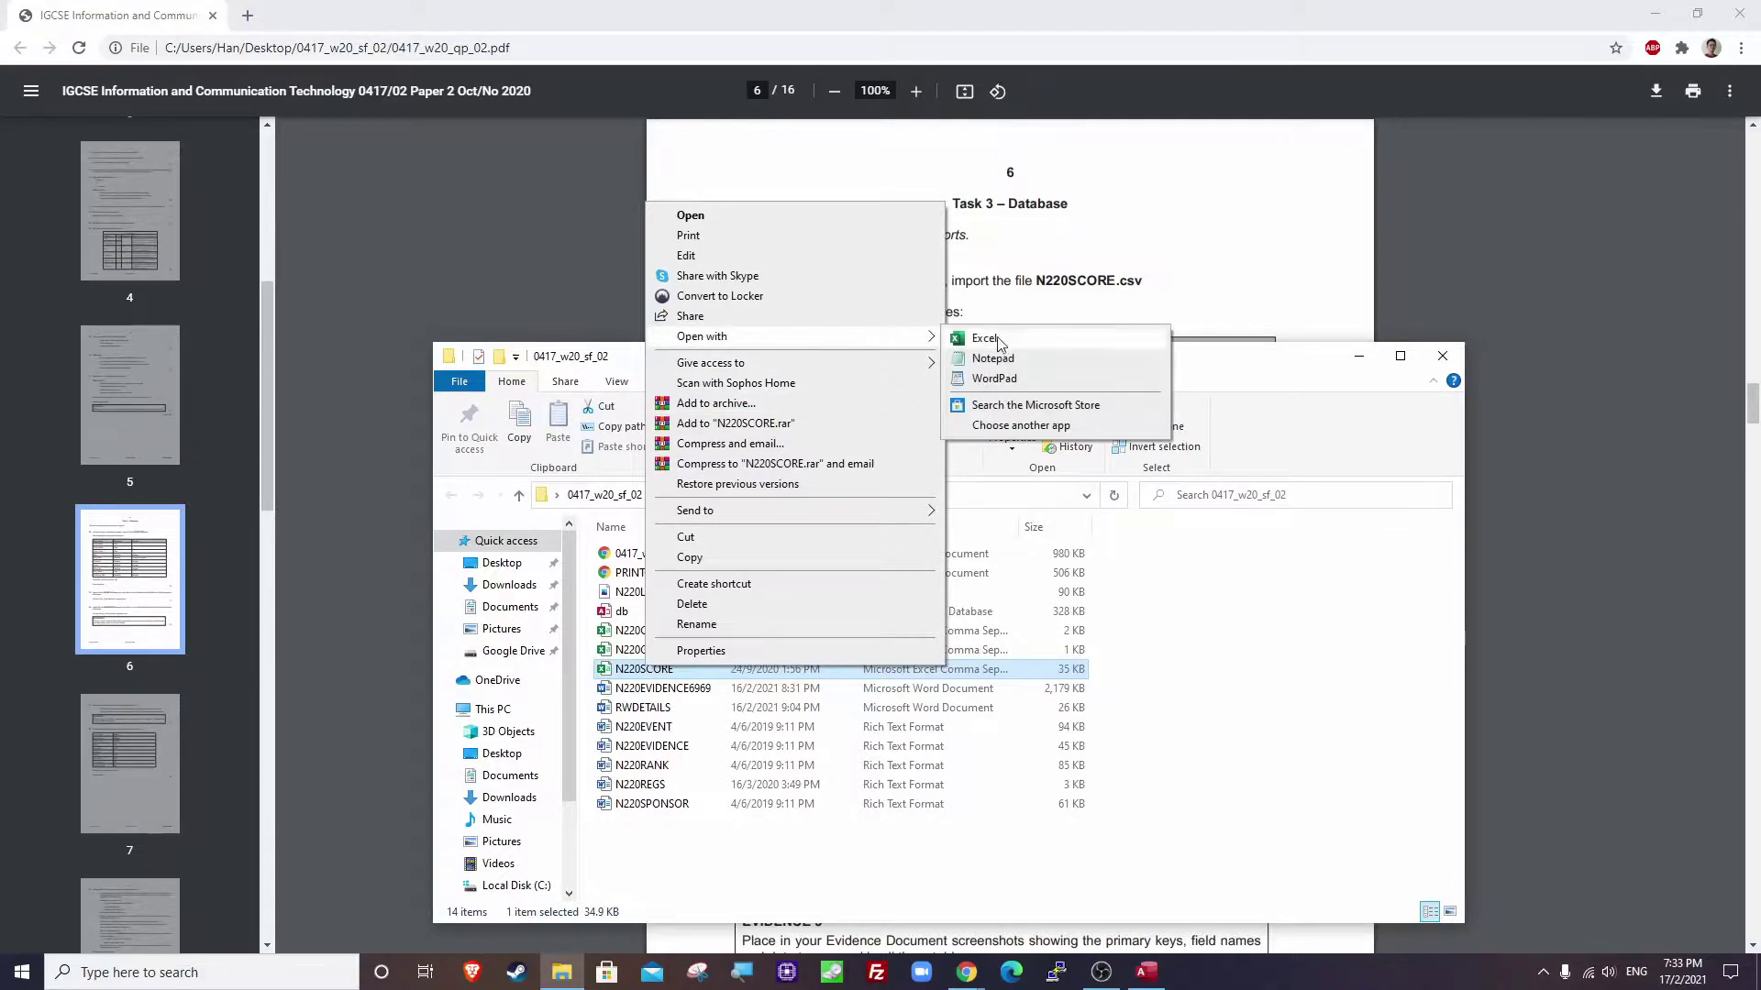
{"action": "left_click", "coordinate": [998, 365]}
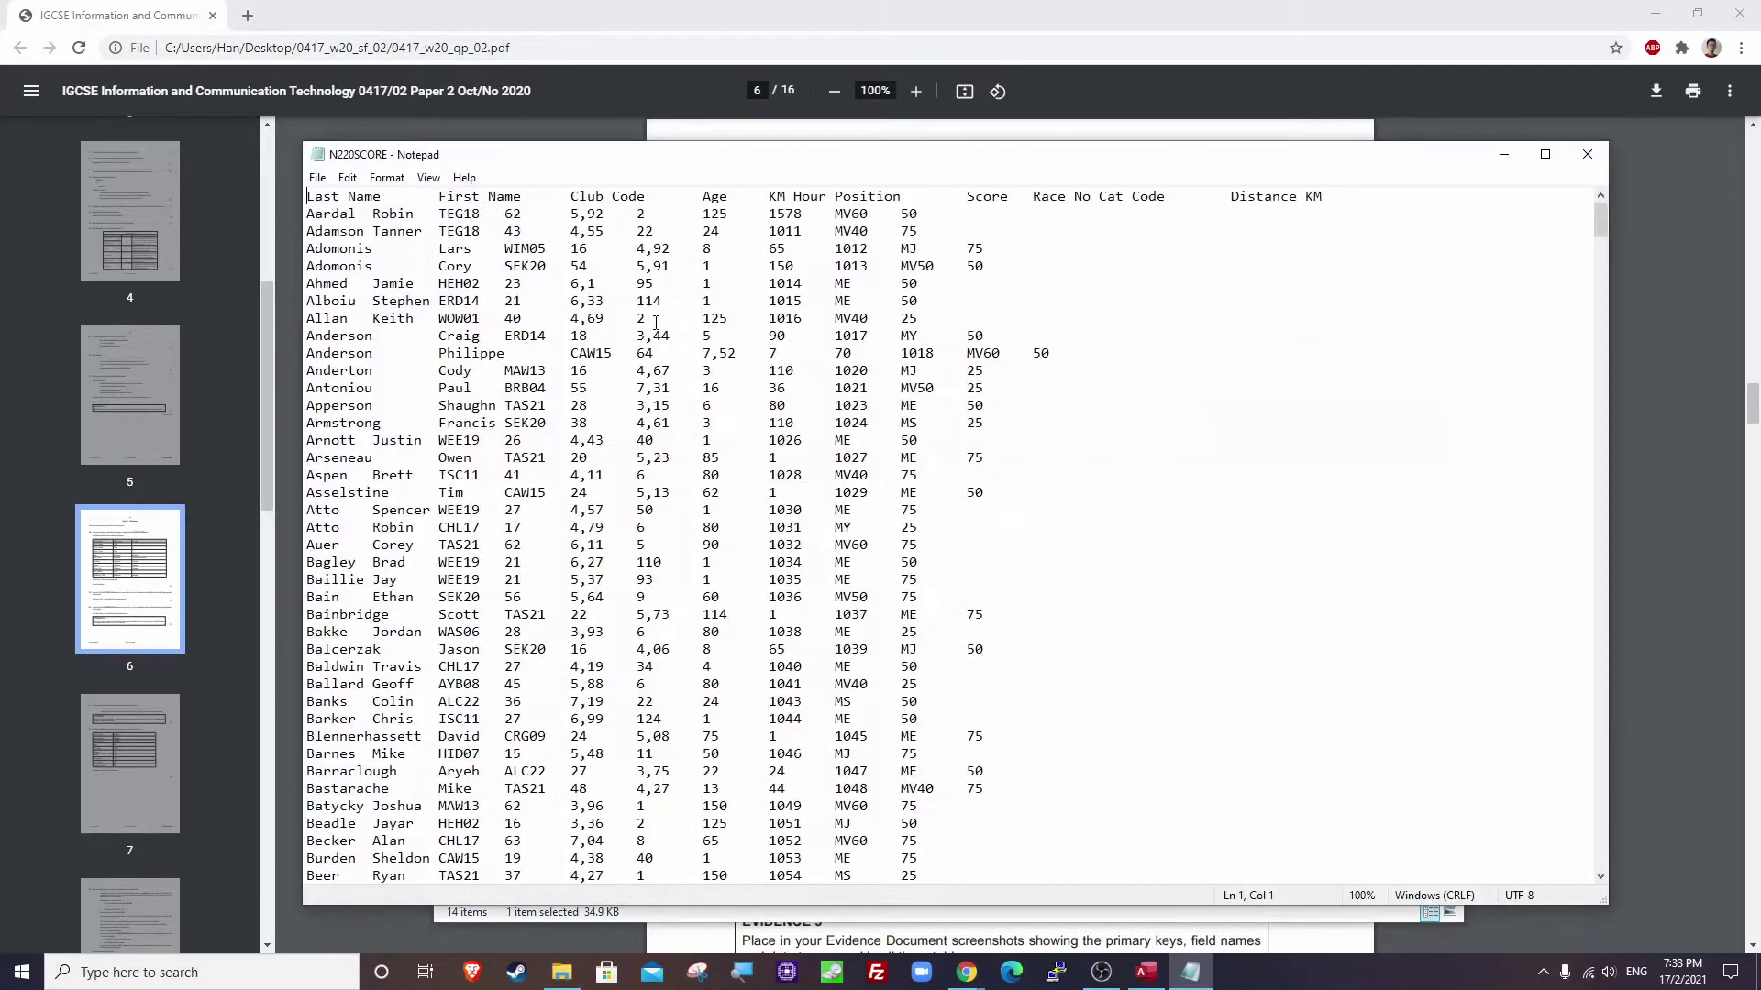
{"action": "left_click_drag", "start_coordinate": [417, 214], "coordinate": [432, 213]}
{"action": "left_click_drag", "start_coordinate": [477, 214], "coordinate": [571, 213]}
{"action": "left_click_drag", "start_coordinate": [382, 196], "coordinate": [571, 196]}
{"action": "double_click", "coordinate": [431, 203]}
{"action": "type", "text": ","}
{"action": "left_click", "coordinate": [479, 197]}
{"action": "left_click_drag", "start_coordinate": [478, 196], "coordinate": [503, 194]}
{"action": "type", "text": ","}
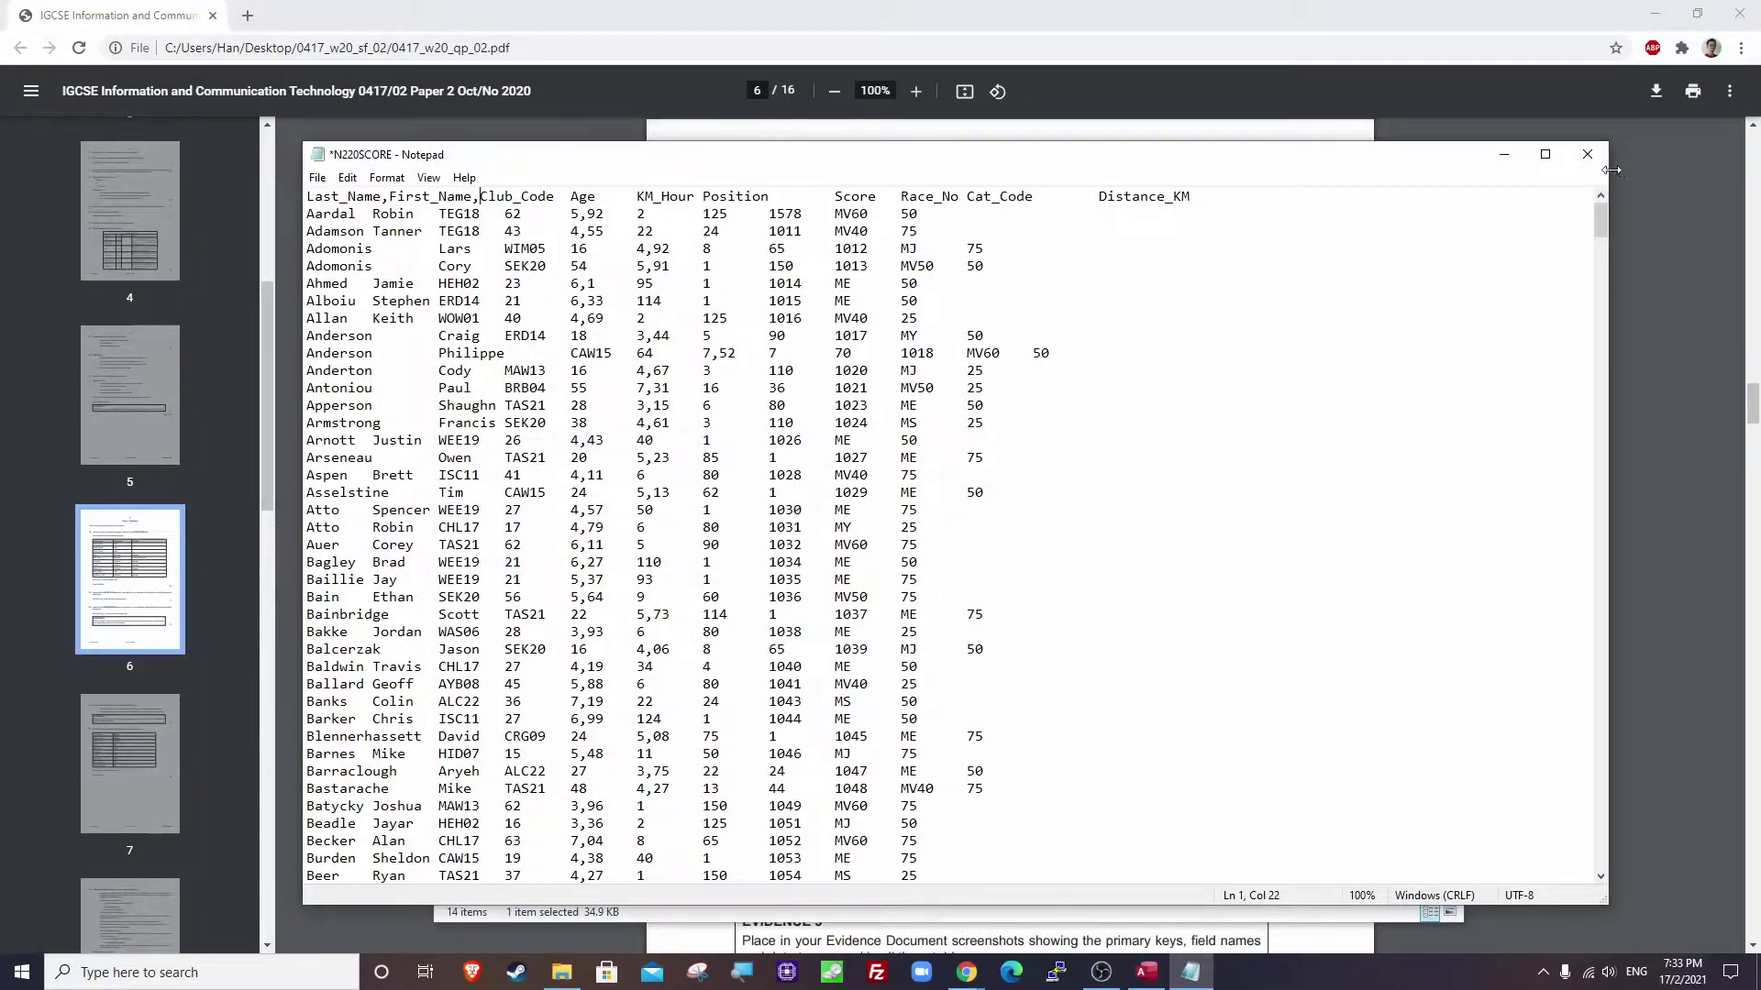
{"action": "left_click", "coordinate": [1588, 155]}
{"action": "left_click", "coordinate": [931, 498]}
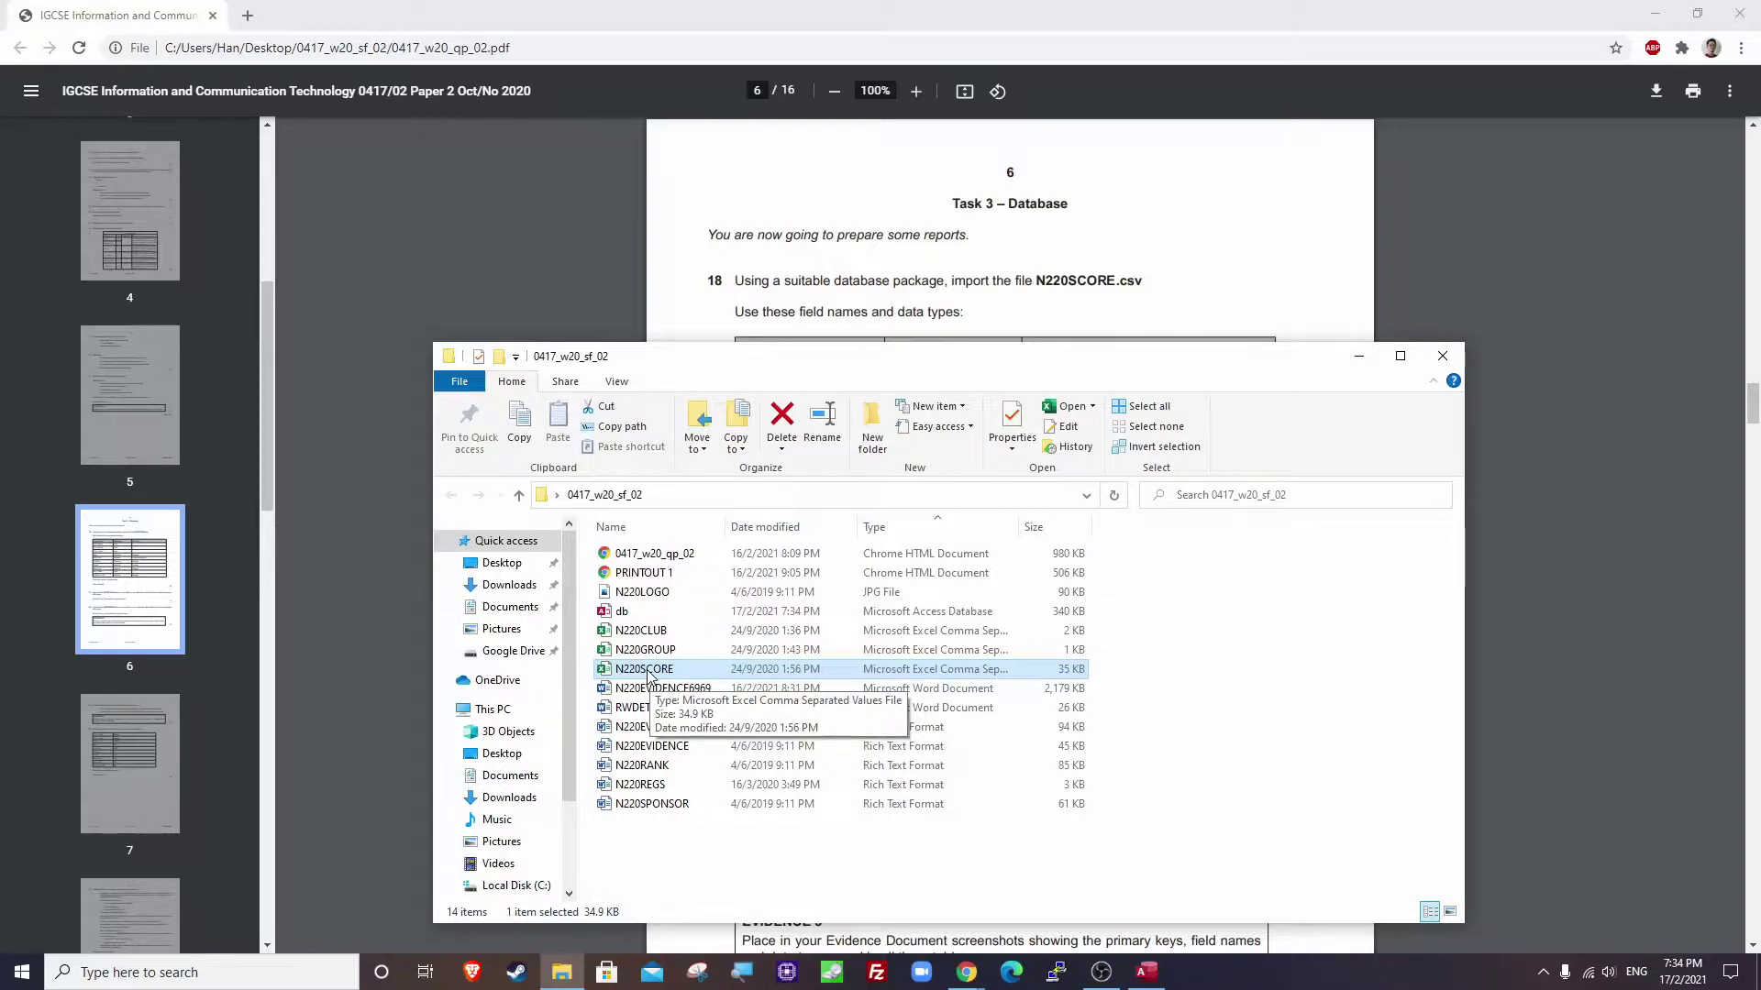
Return to the db database and start a Text File import via External Data > New Data Source.
{"action": "left_click", "coordinate": [1359, 356]}
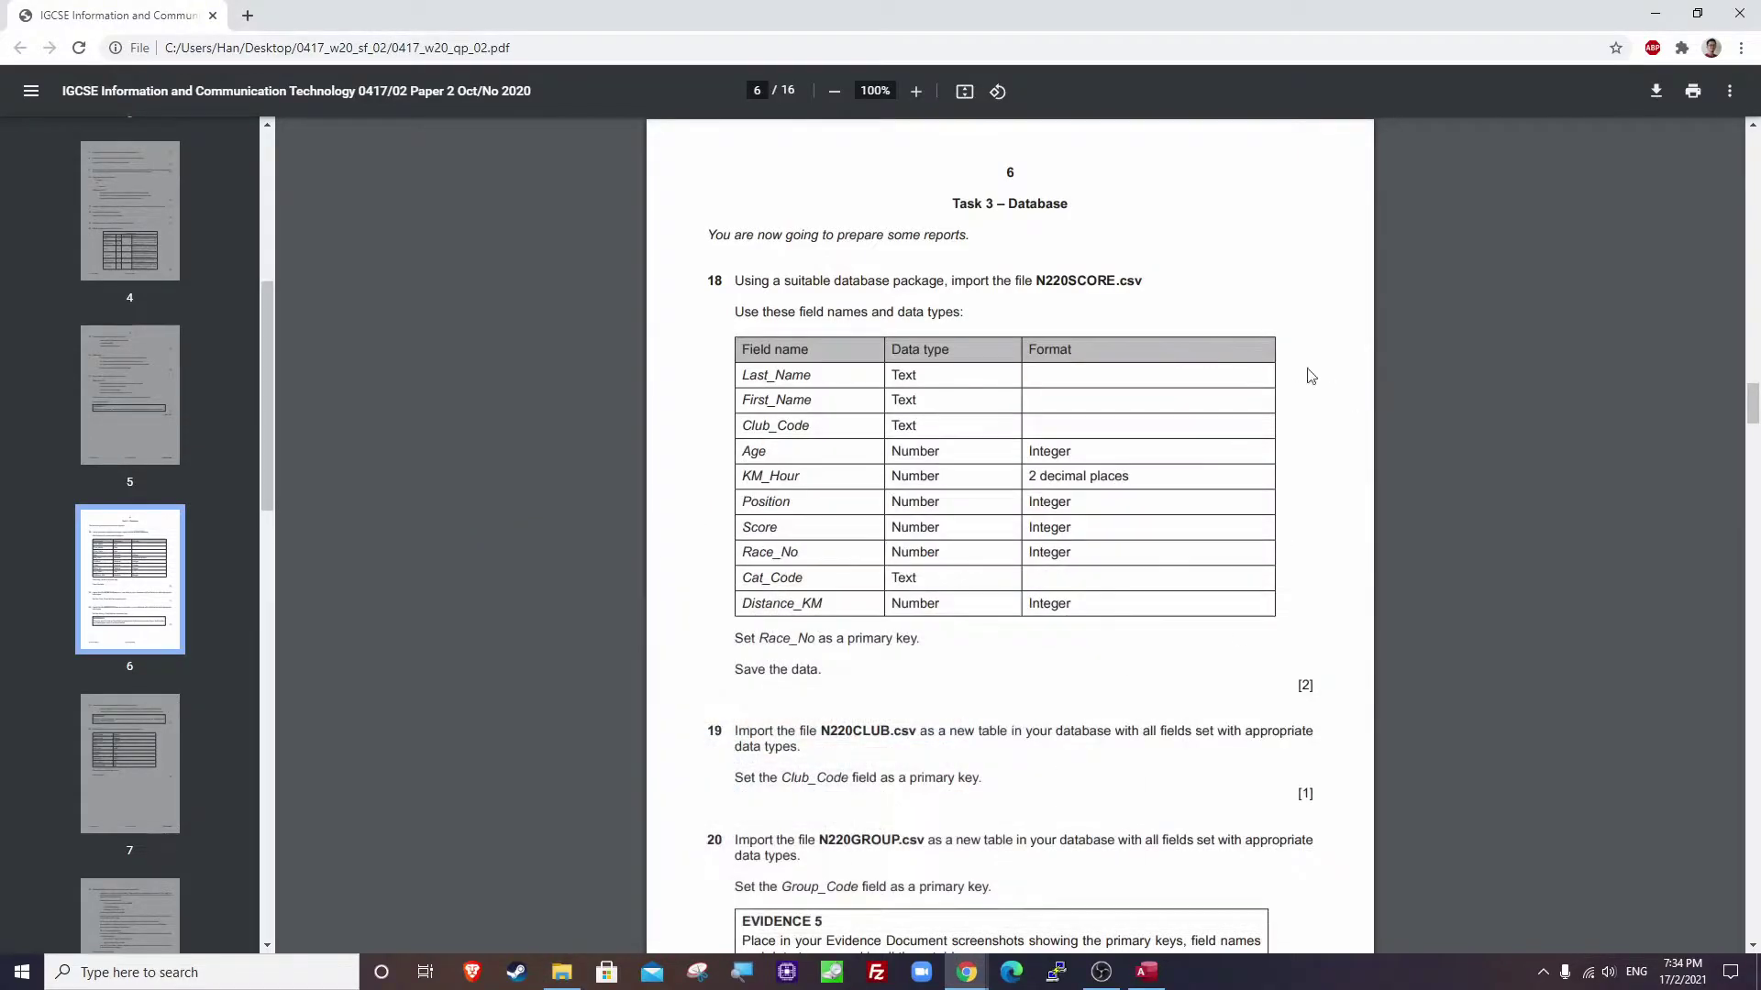
{"action": "left_click", "coordinate": [1158, 974]}
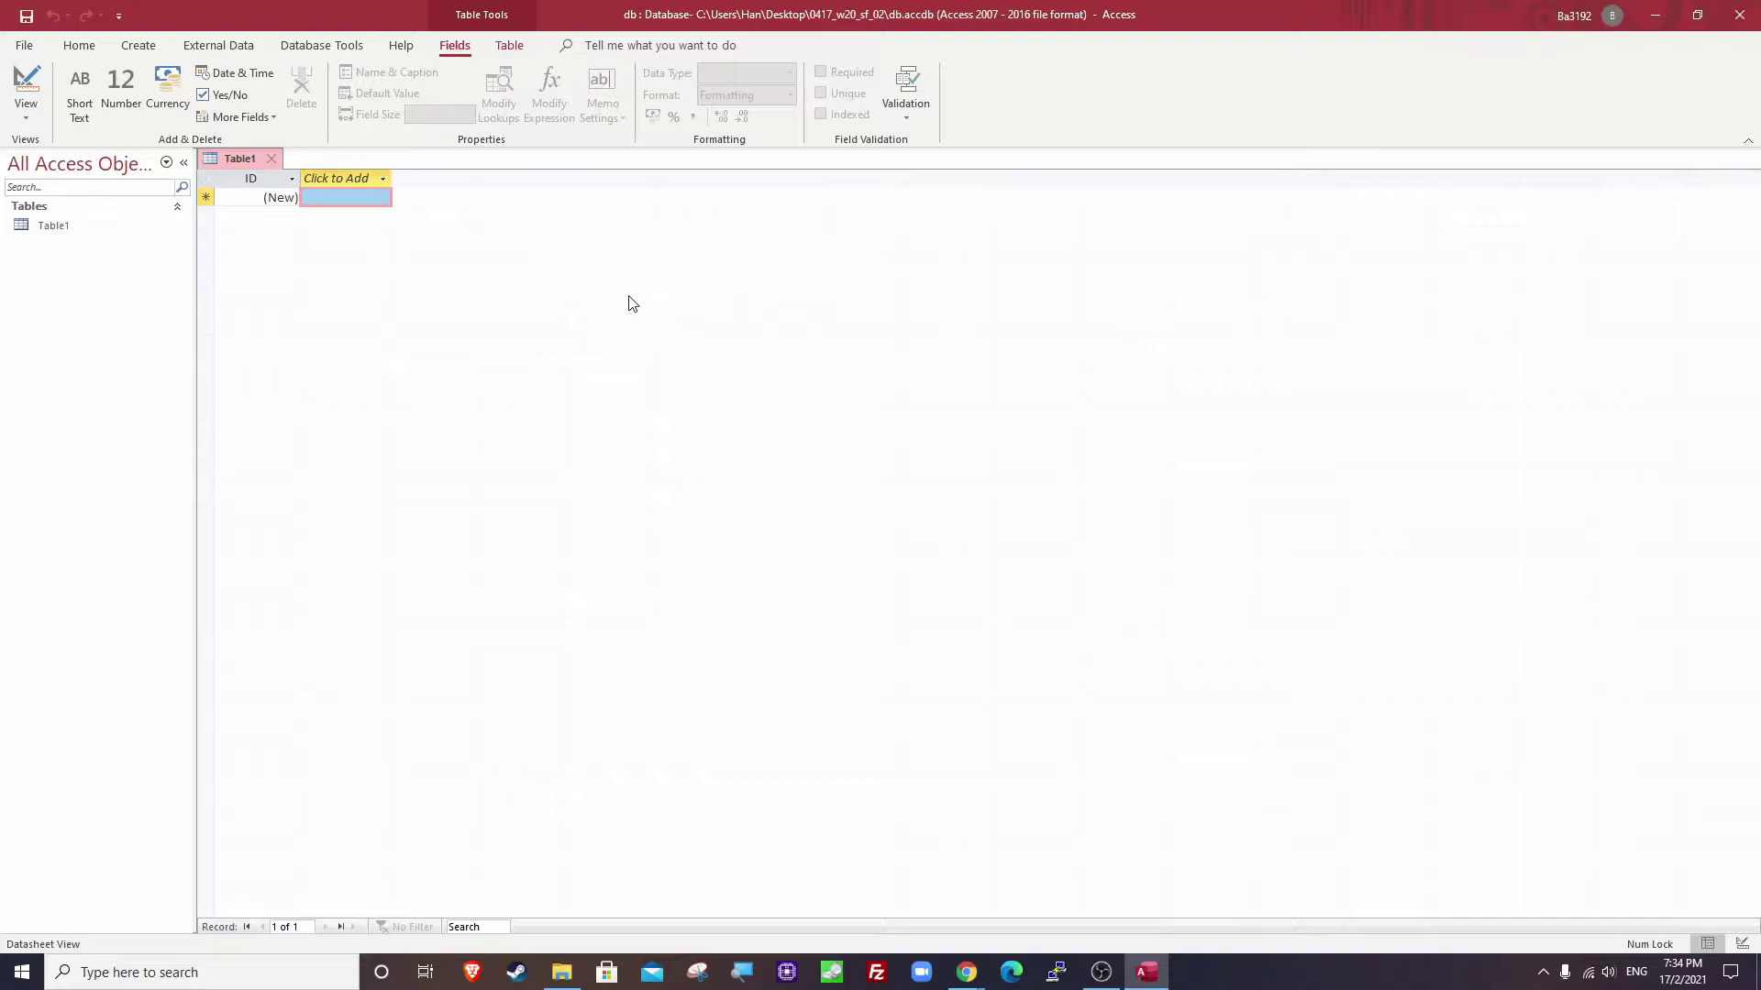
{"action": "left_click", "coordinate": [239, 47]}
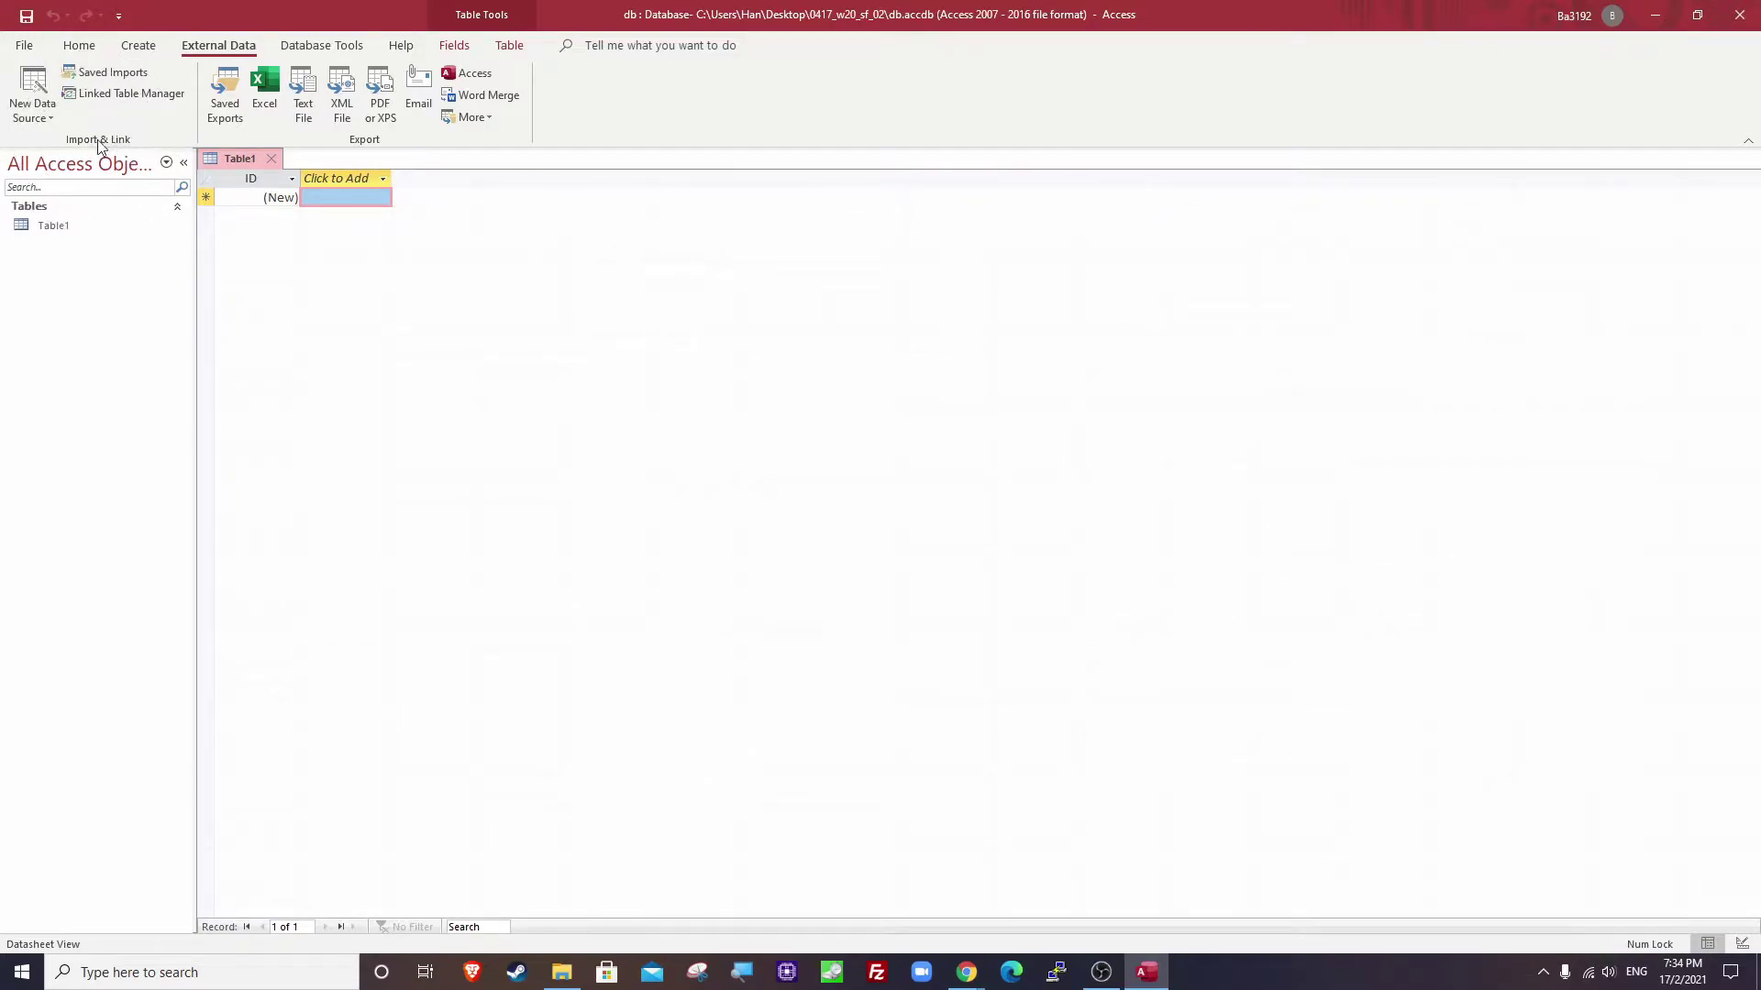
{"action": "left_click", "coordinate": [35, 112]}
{"action": "mouse_move", "coordinate": [55, 158]}
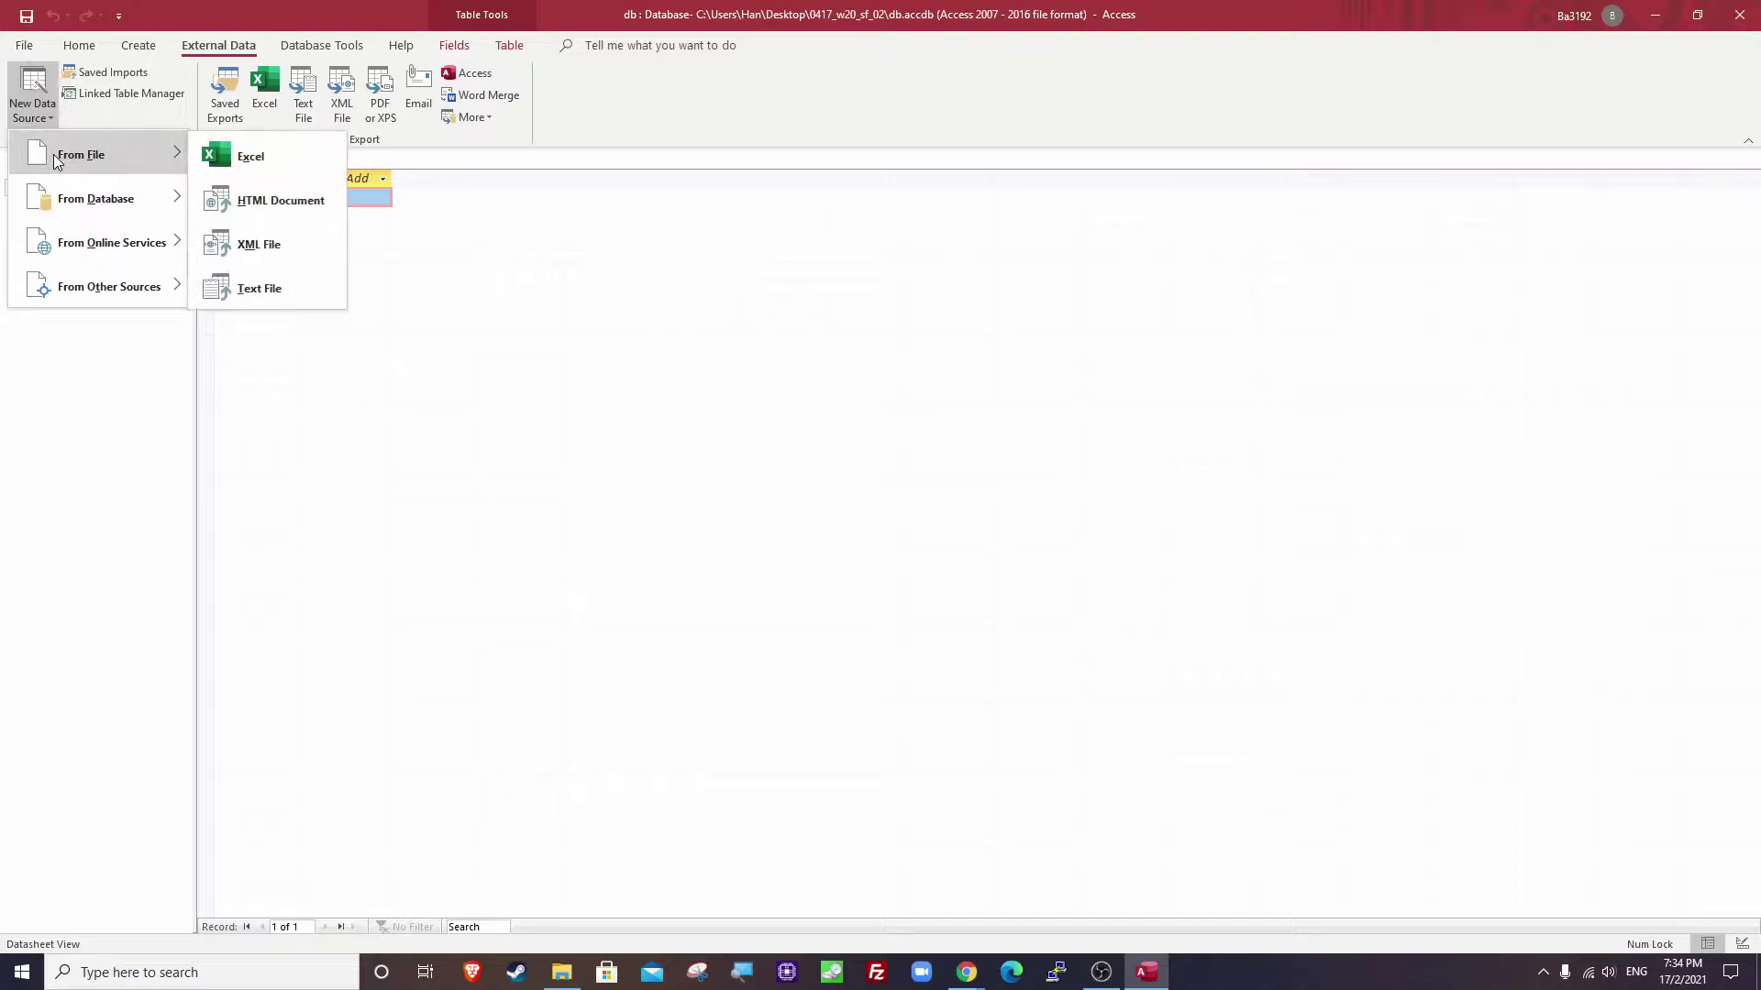
{"action": "left_click", "coordinate": [271, 297]}
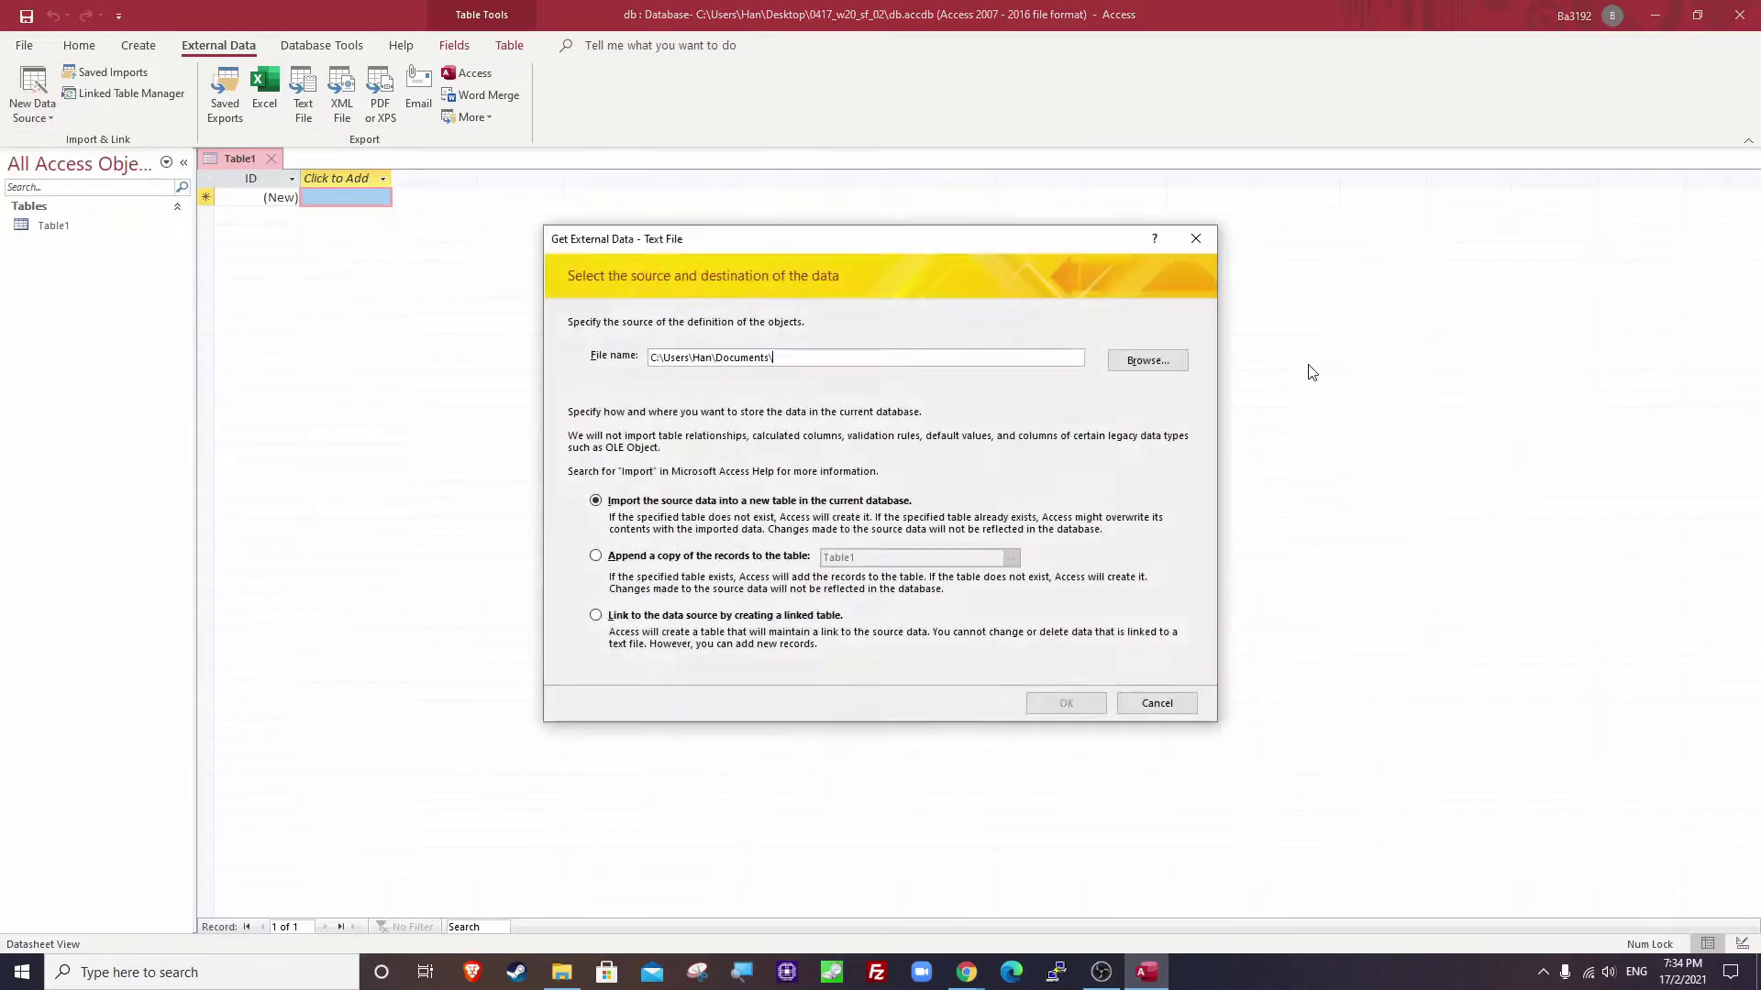
Select N220SCORE.csv from Desktop\0417_w20_sf_02 as the source and launch the Import Text Wizard.
{"action": "left_click", "coordinate": [1179, 357]}
{"action": "left_click", "coordinate": [640, 415]}
{"action": "double_click", "coordinate": [808, 385]}
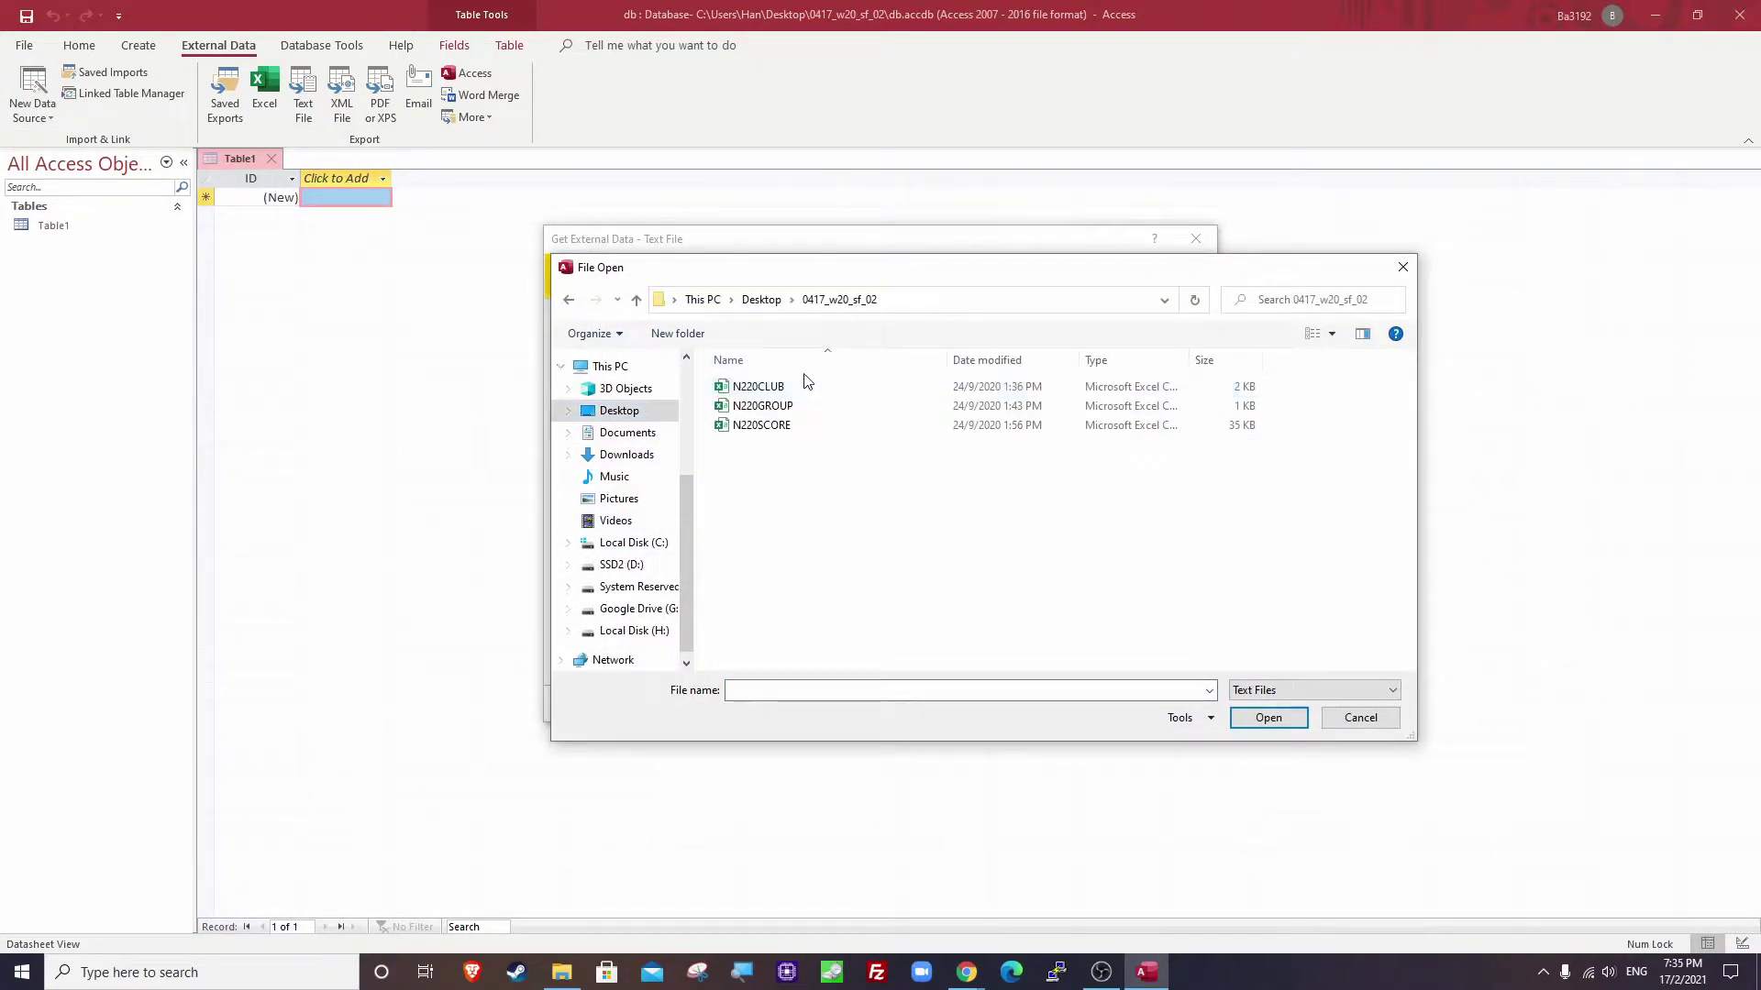
{"action": "left_click", "coordinate": [784, 428]}
{"action": "left_click", "coordinate": [1278, 720]}
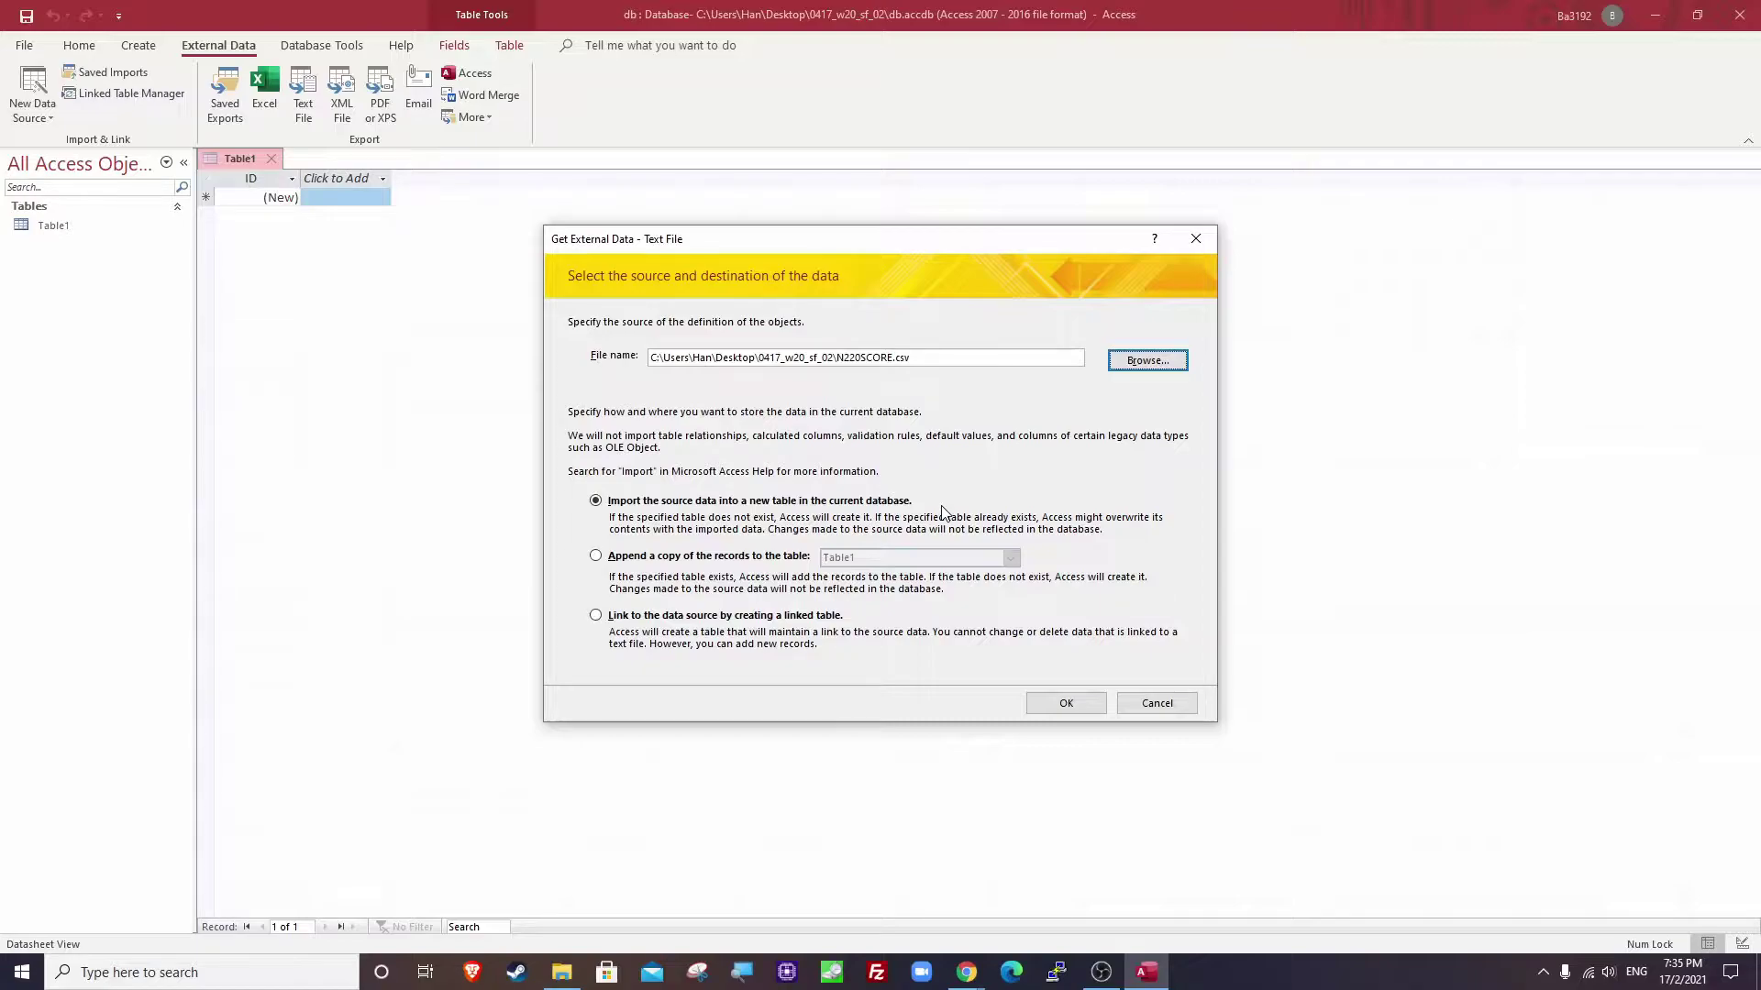
{"action": "left_click", "coordinate": [1059, 703]}
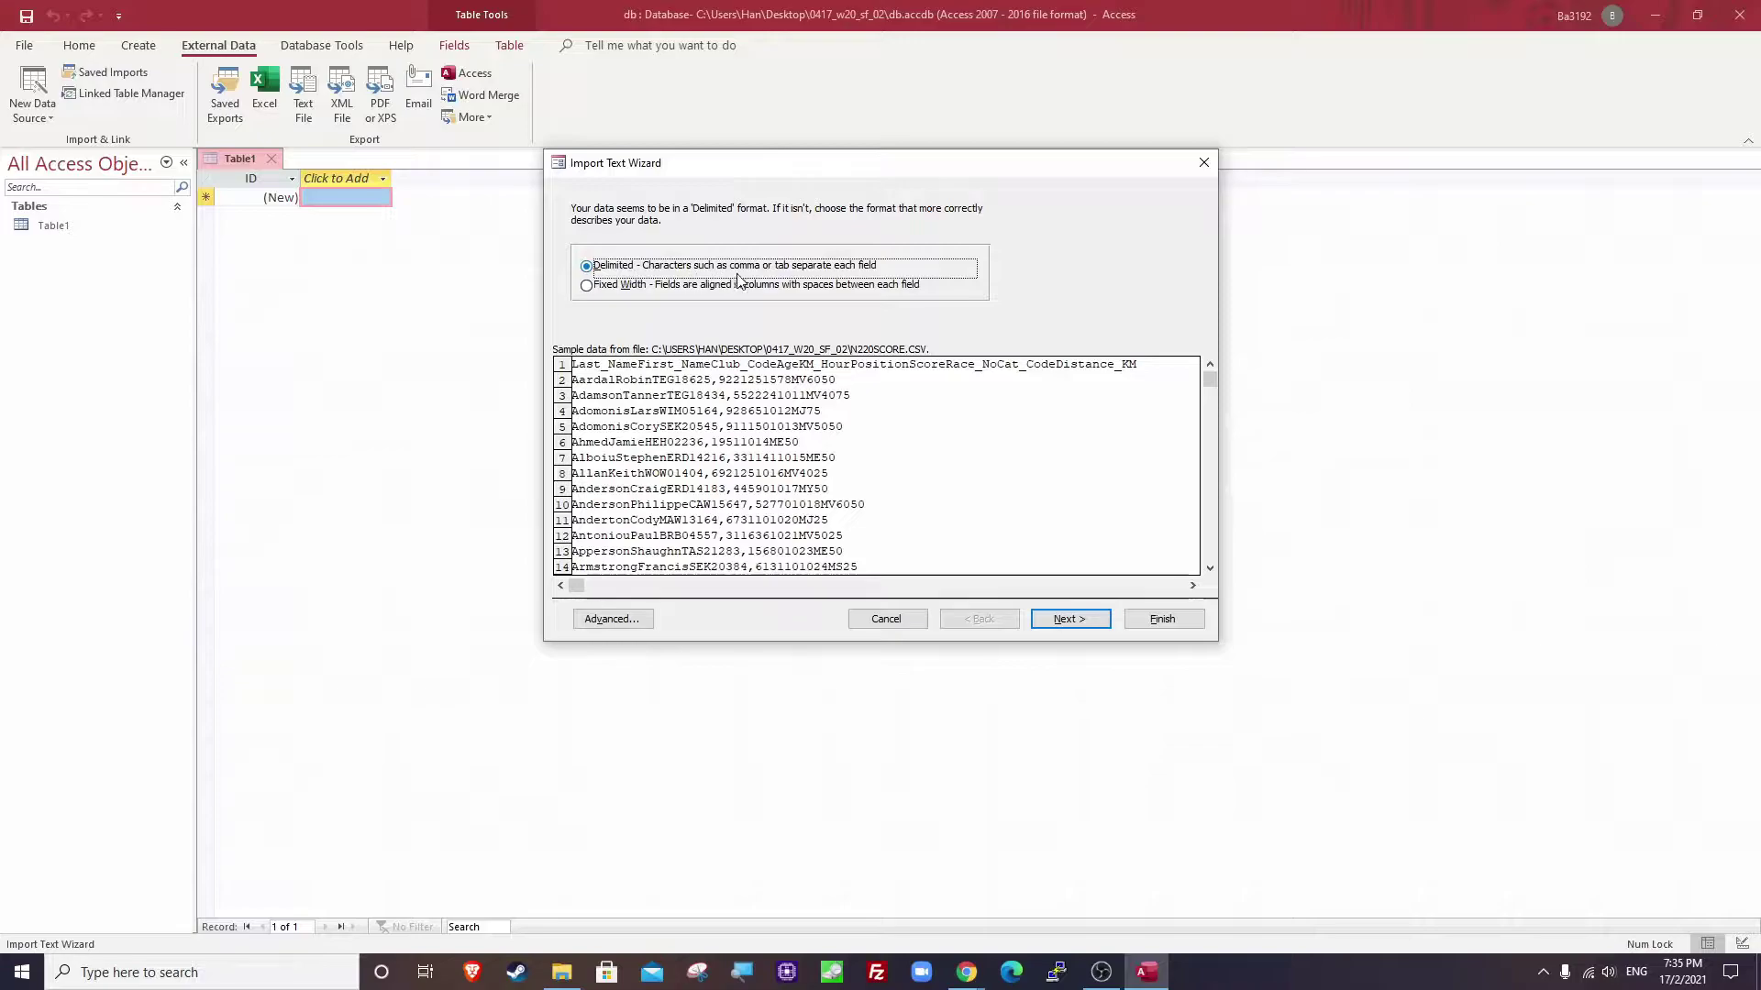
Keep the Delimited format and tick First Row Contains Field Names, moving to field options.
{"action": "left_click", "coordinate": [786, 269]}
{"action": "left_click", "coordinate": [1055, 624]}
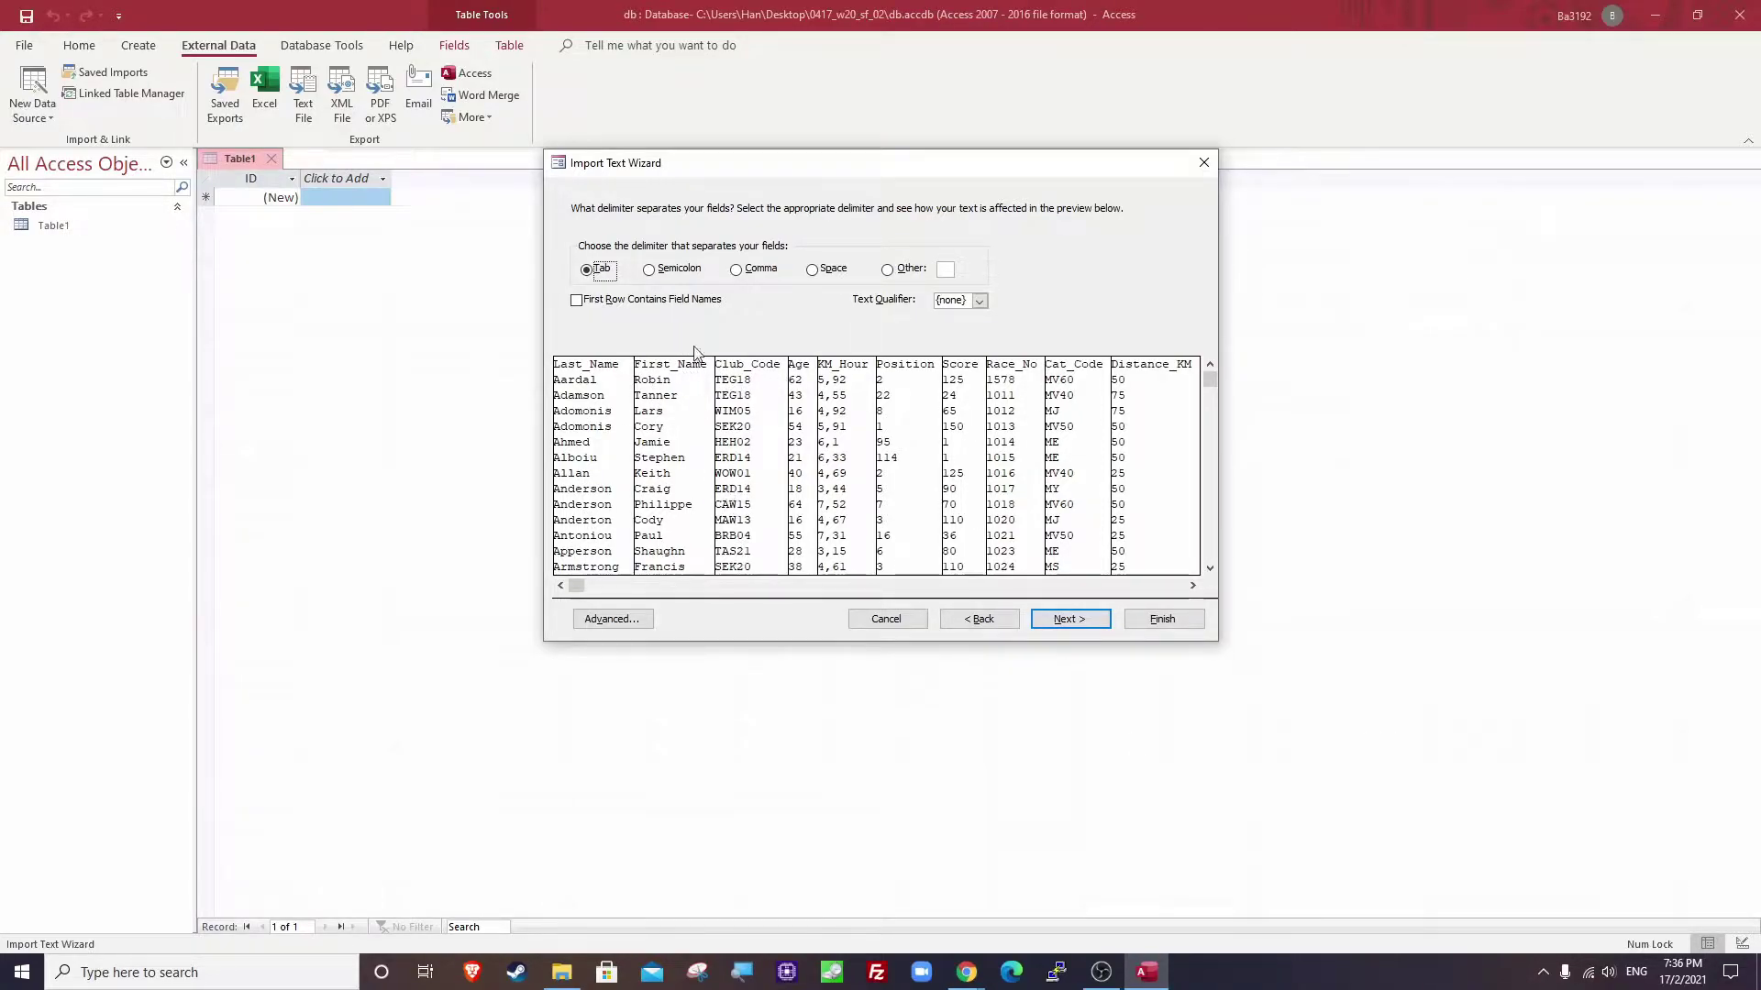
{"action": "left_click", "coordinate": [605, 302]}
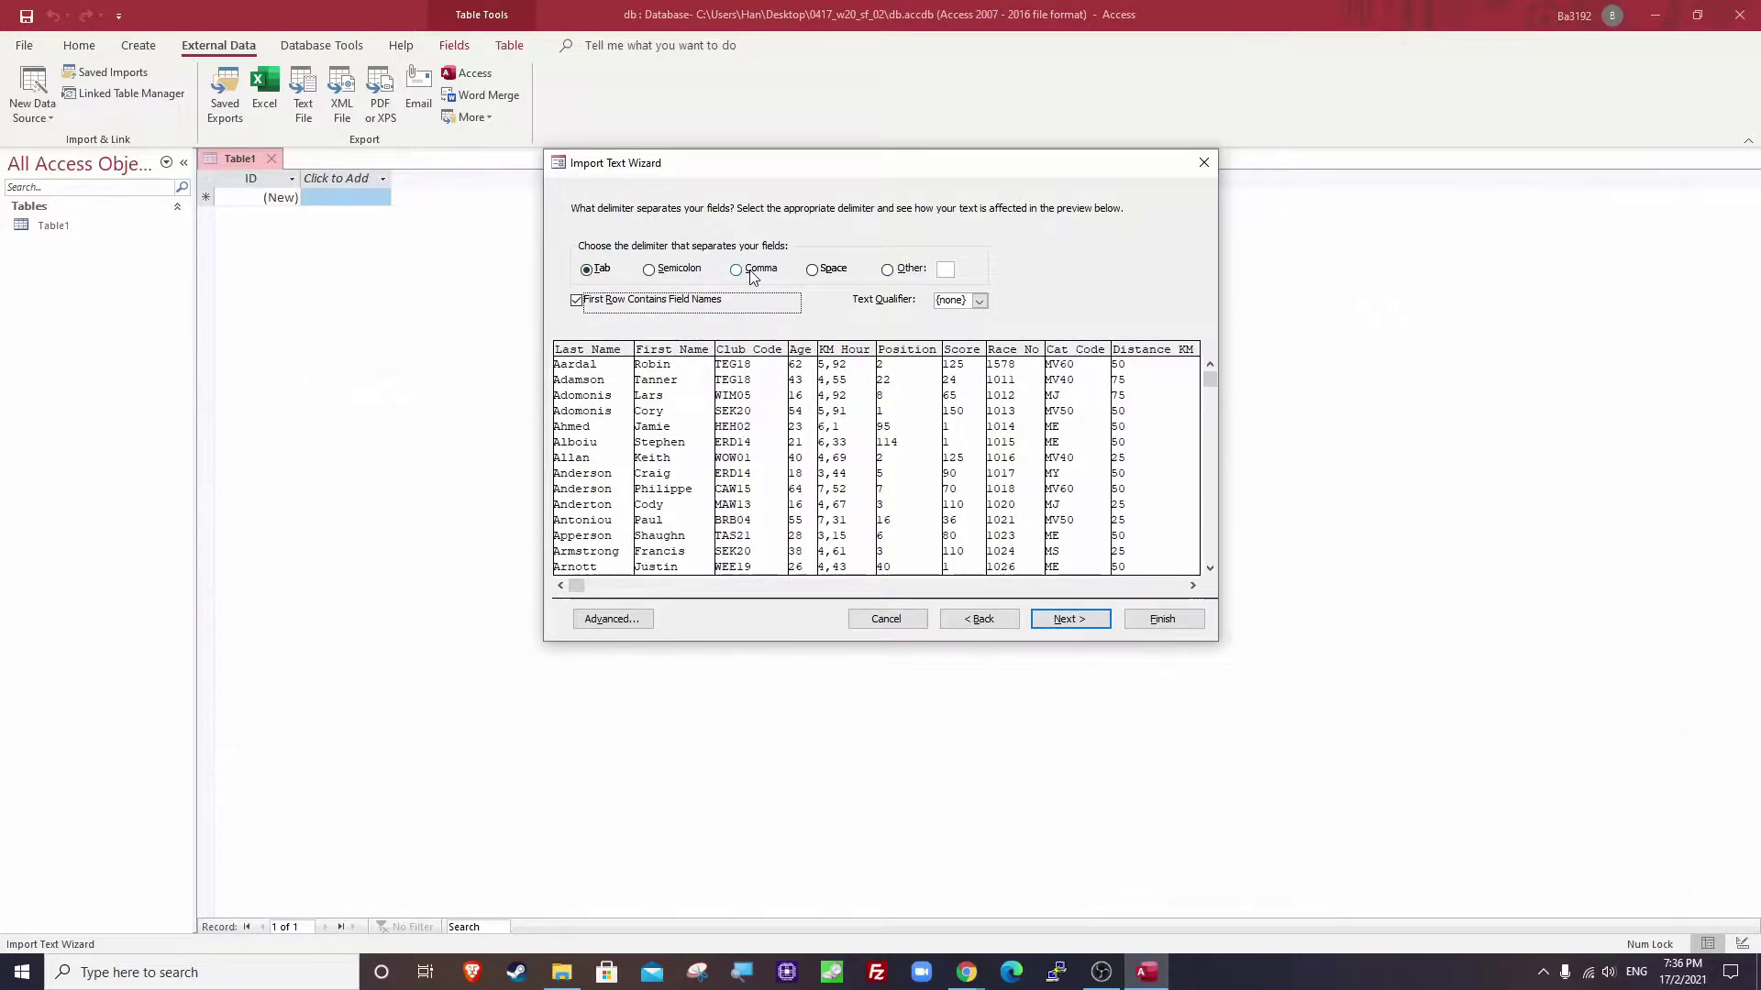
{"action": "left_click", "coordinate": [1066, 620]}
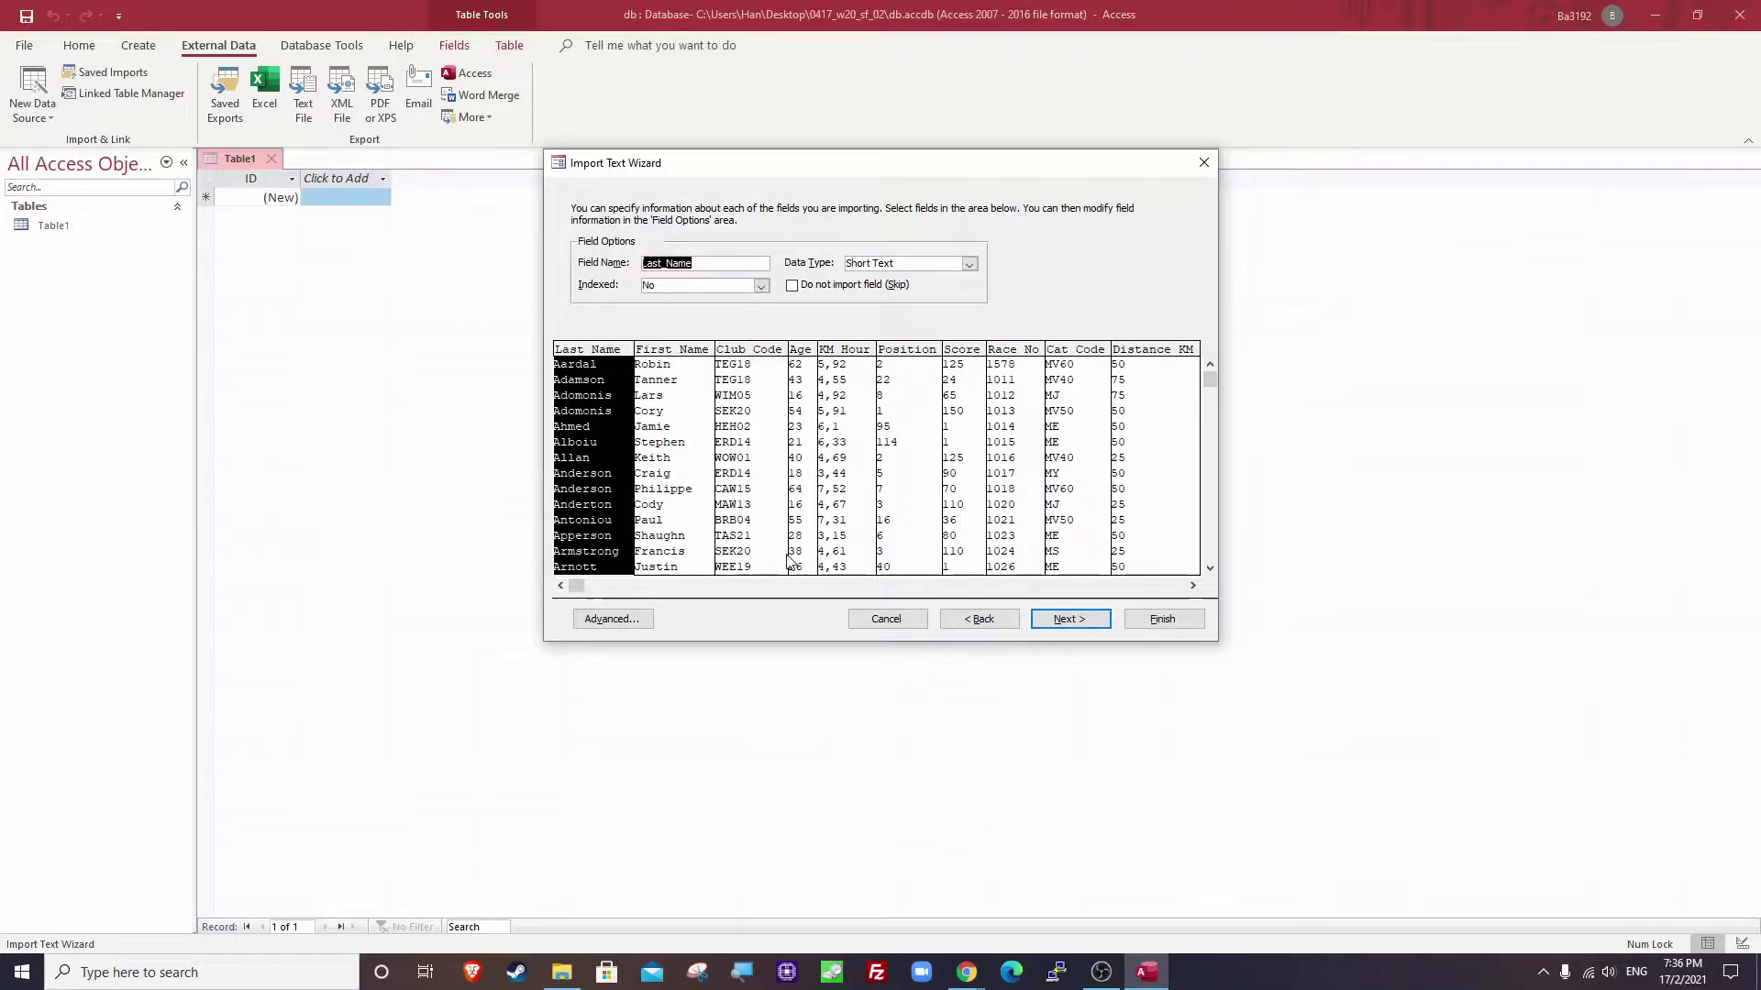
Bring the exam paper forward and review the Last_Name, First_Name, Club_Code and Age types.
{"action": "mouse_move", "coordinate": [978, 965]}
{"action": "left_click", "coordinate": [870, 928]}
{"action": "left_click_drag", "start_coordinate": [745, 375], "coordinate": [891, 401]}
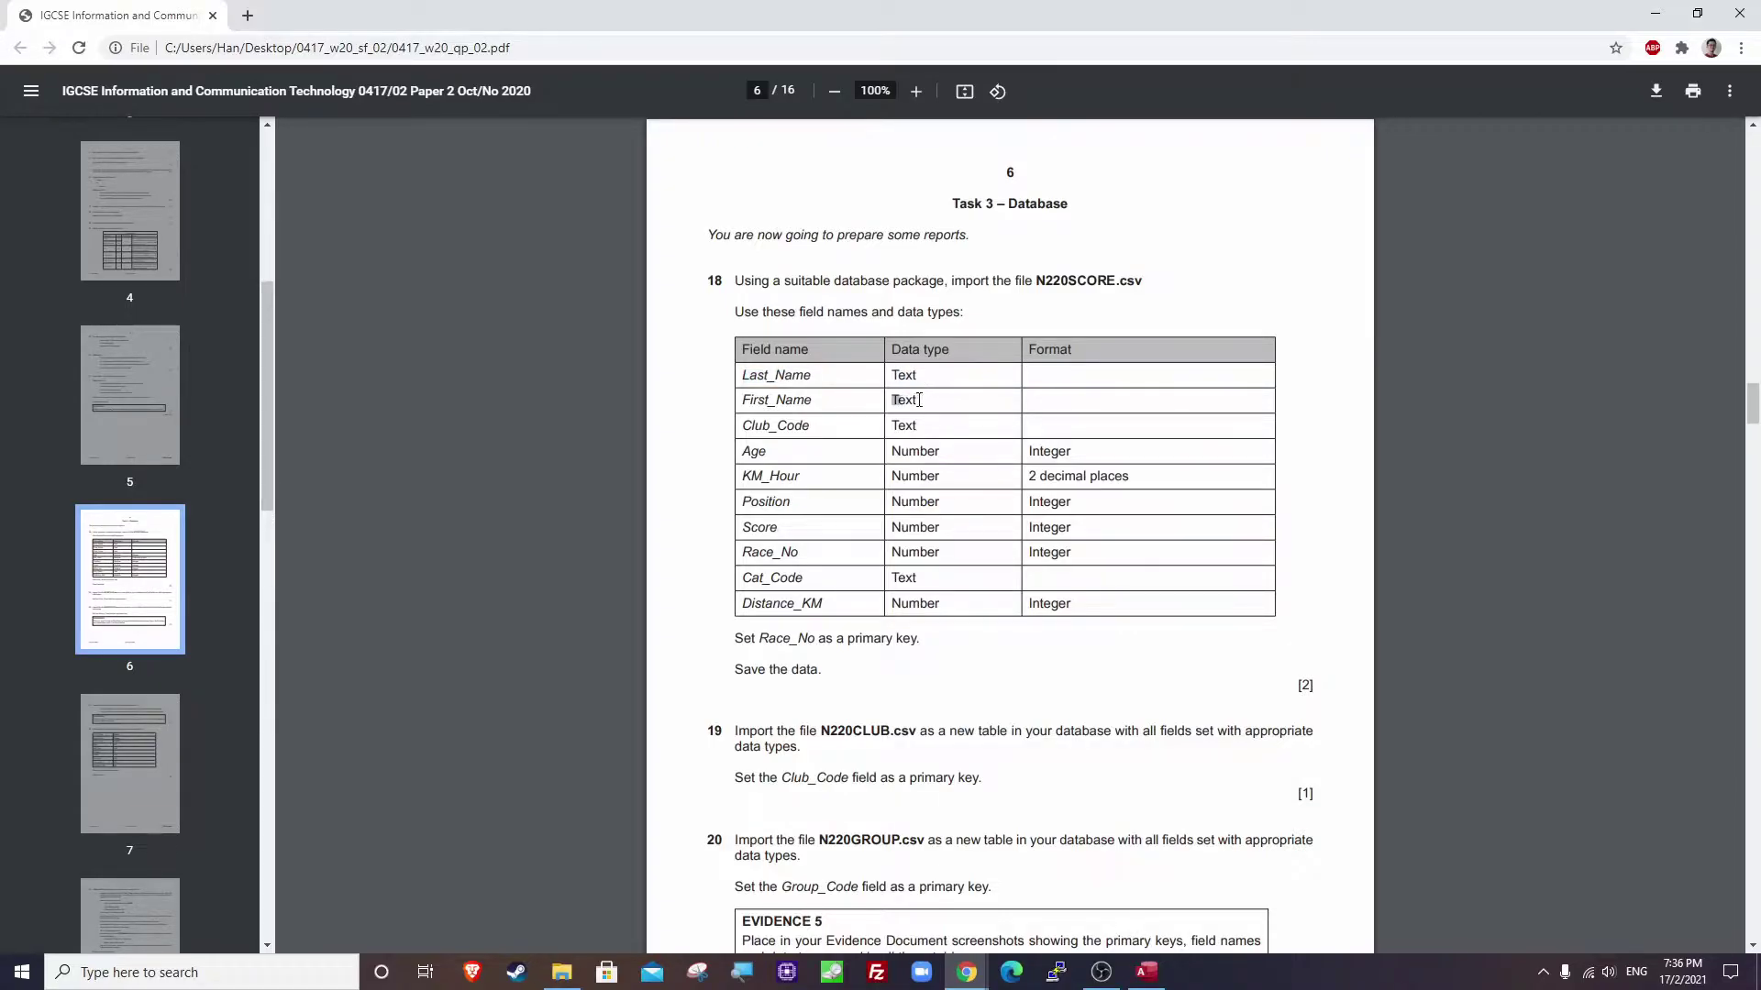
{"action": "left_click_drag", "start_coordinate": [762, 375], "coordinate": [812, 426]}
{"action": "left_click_drag", "start_coordinate": [895, 375], "coordinate": [916, 425]}
{"action": "left_click_drag", "start_coordinate": [743, 451], "coordinate": [774, 450]}
{"action": "left_click_drag", "start_coordinate": [1031, 450], "coordinate": [1083, 451]}
Check KM_Hour needs 2 decimal places and Position, Score, Race_No, Distance_KM are Integer.
{"action": "left_click_drag", "start_coordinate": [745, 476], "coordinate": [1147, 479]}
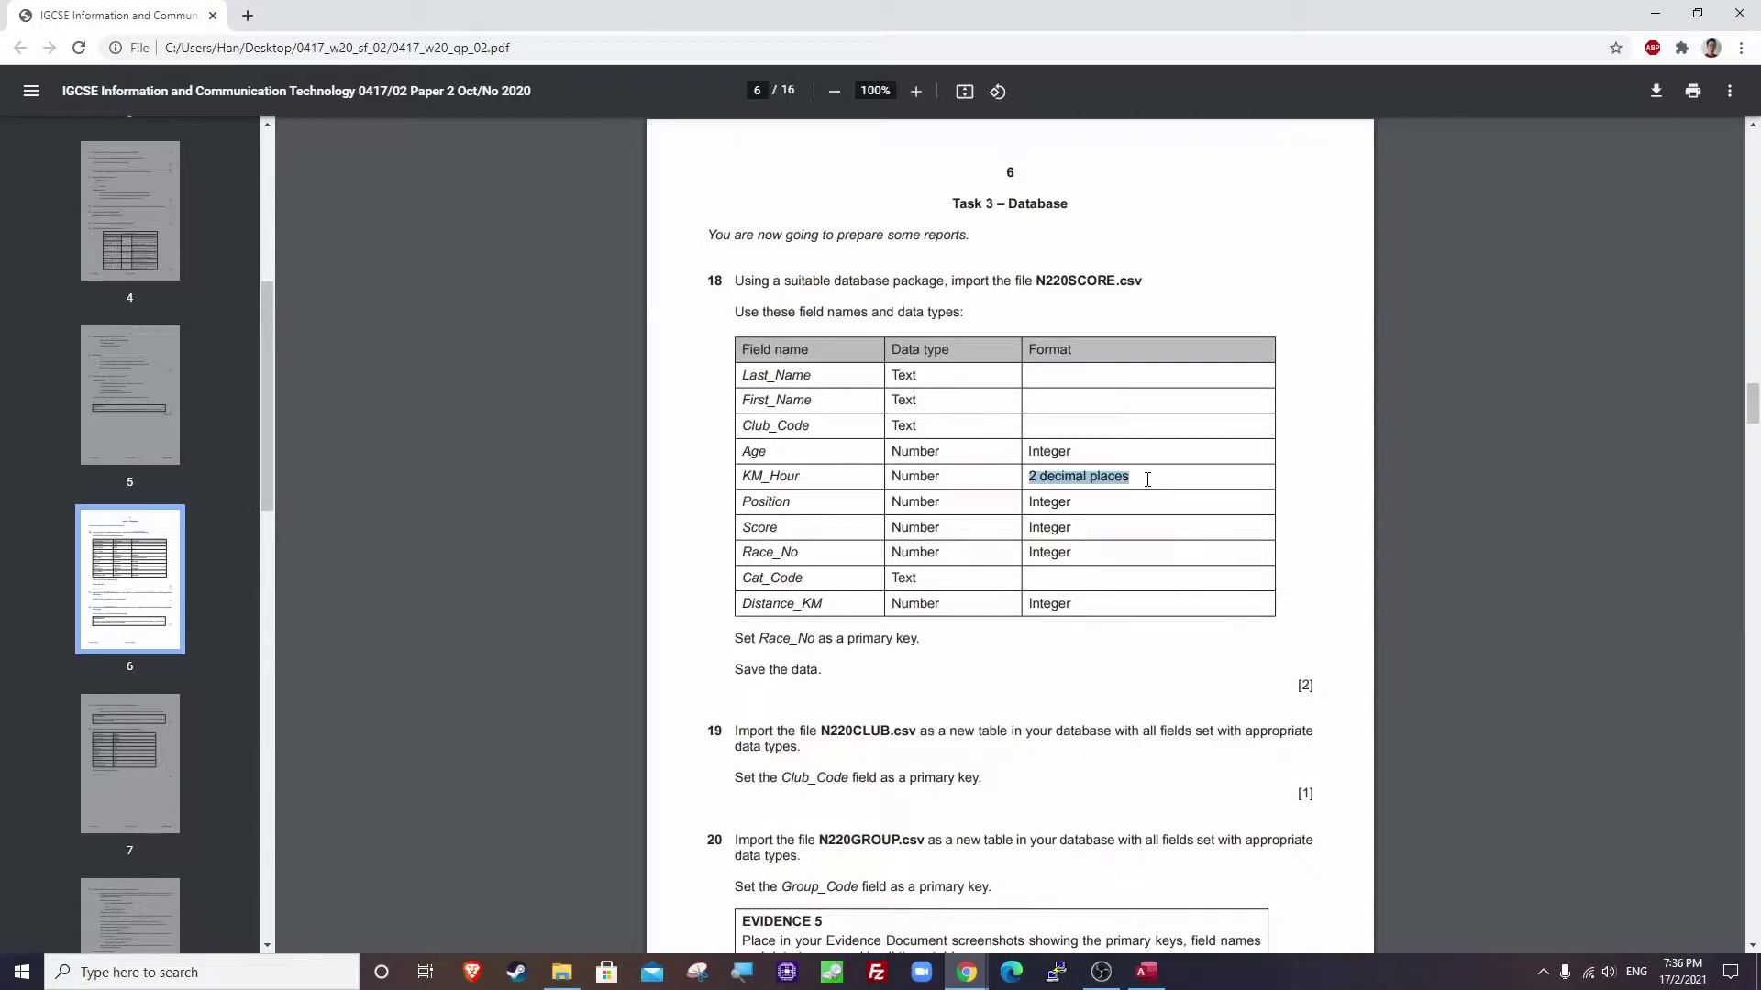
{"action": "double_click", "coordinate": [763, 503]}
{"action": "left_click_drag", "start_coordinate": [1043, 502], "coordinate": [1065, 504]}
{"action": "left_click_drag", "start_coordinate": [789, 528], "coordinate": [758, 527]}
{"action": "left_click_drag", "start_coordinate": [1053, 529], "coordinate": [1072, 529]}
{"action": "left_click_drag", "start_coordinate": [755, 553], "coordinate": [792, 553]}
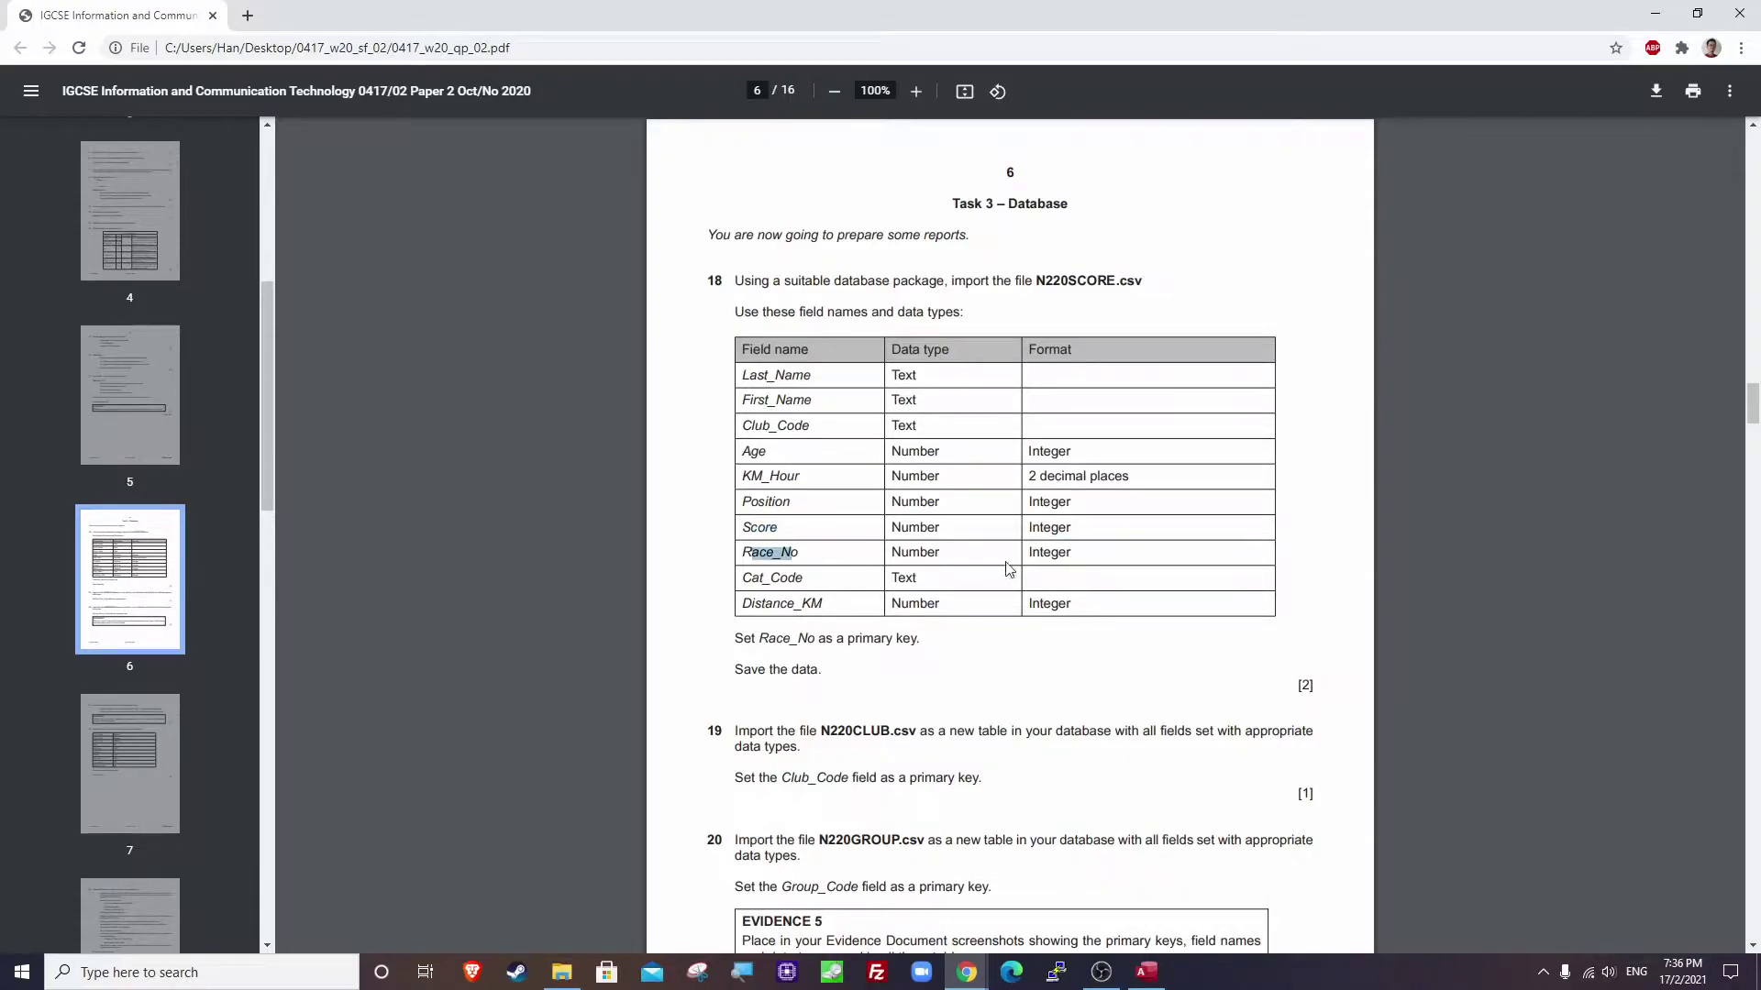
{"action": "left_click_drag", "start_coordinate": [1042, 549], "coordinate": [1060, 548]}
{"action": "left_click_drag", "start_coordinate": [744, 577], "coordinate": [919, 578]}
{"action": "left_click_drag", "start_coordinate": [747, 603], "coordinate": [823, 603]}
{"action": "left_click_drag", "start_coordinate": [1033, 603], "coordinate": [1073, 602]}
{"action": "left_click_drag", "start_coordinate": [742, 478], "coordinate": [1130, 478]}
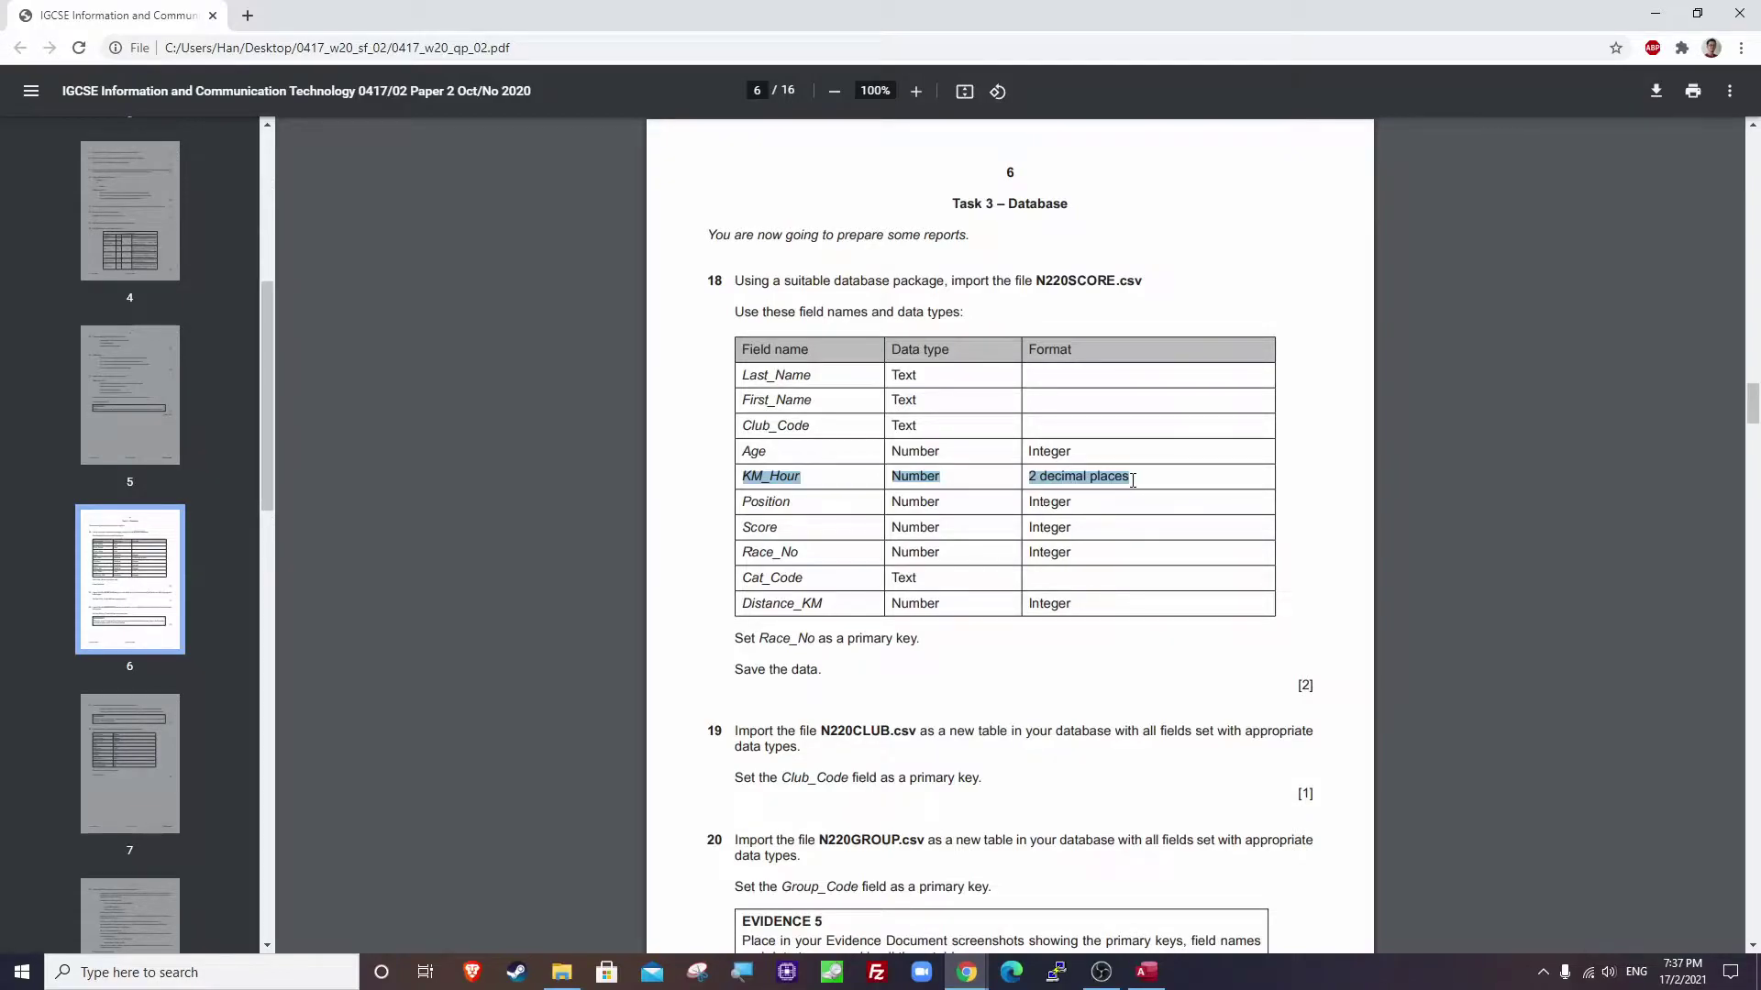
Back in the Import Text Wizard, open the Advanced specification, recheck the exam, then close it.
{"action": "left_click", "coordinate": [1655, 14]}
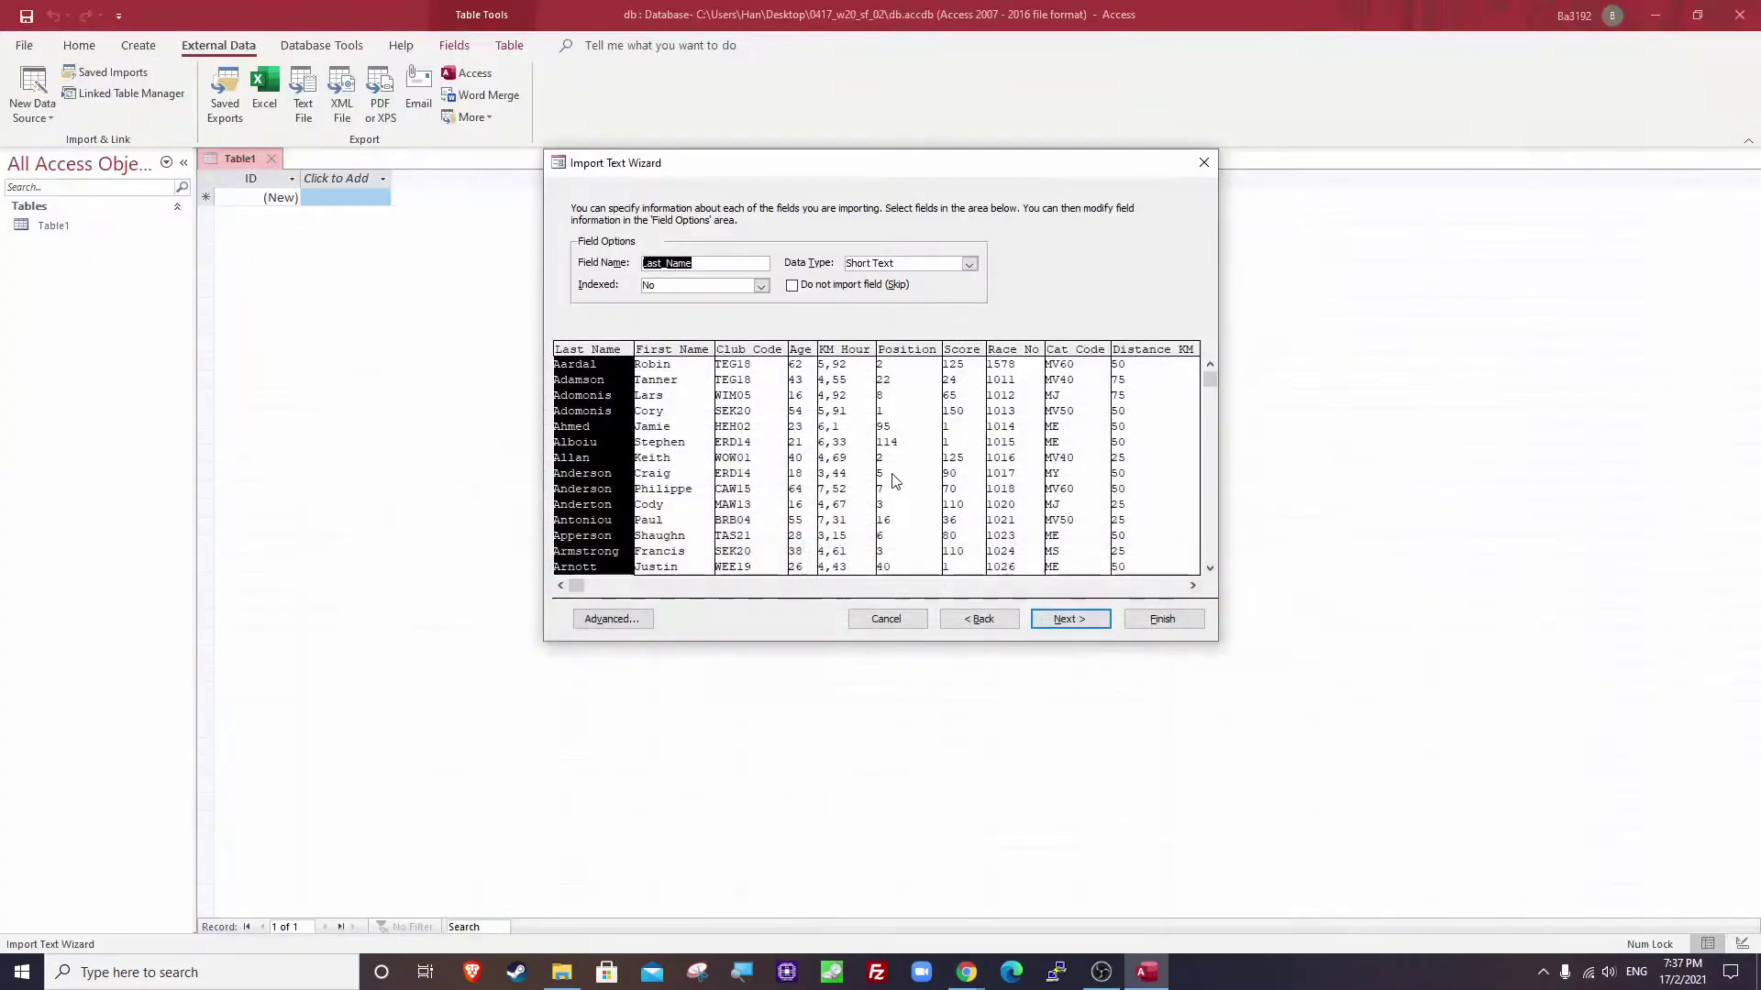
{"action": "left_click", "coordinate": [633, 619]}
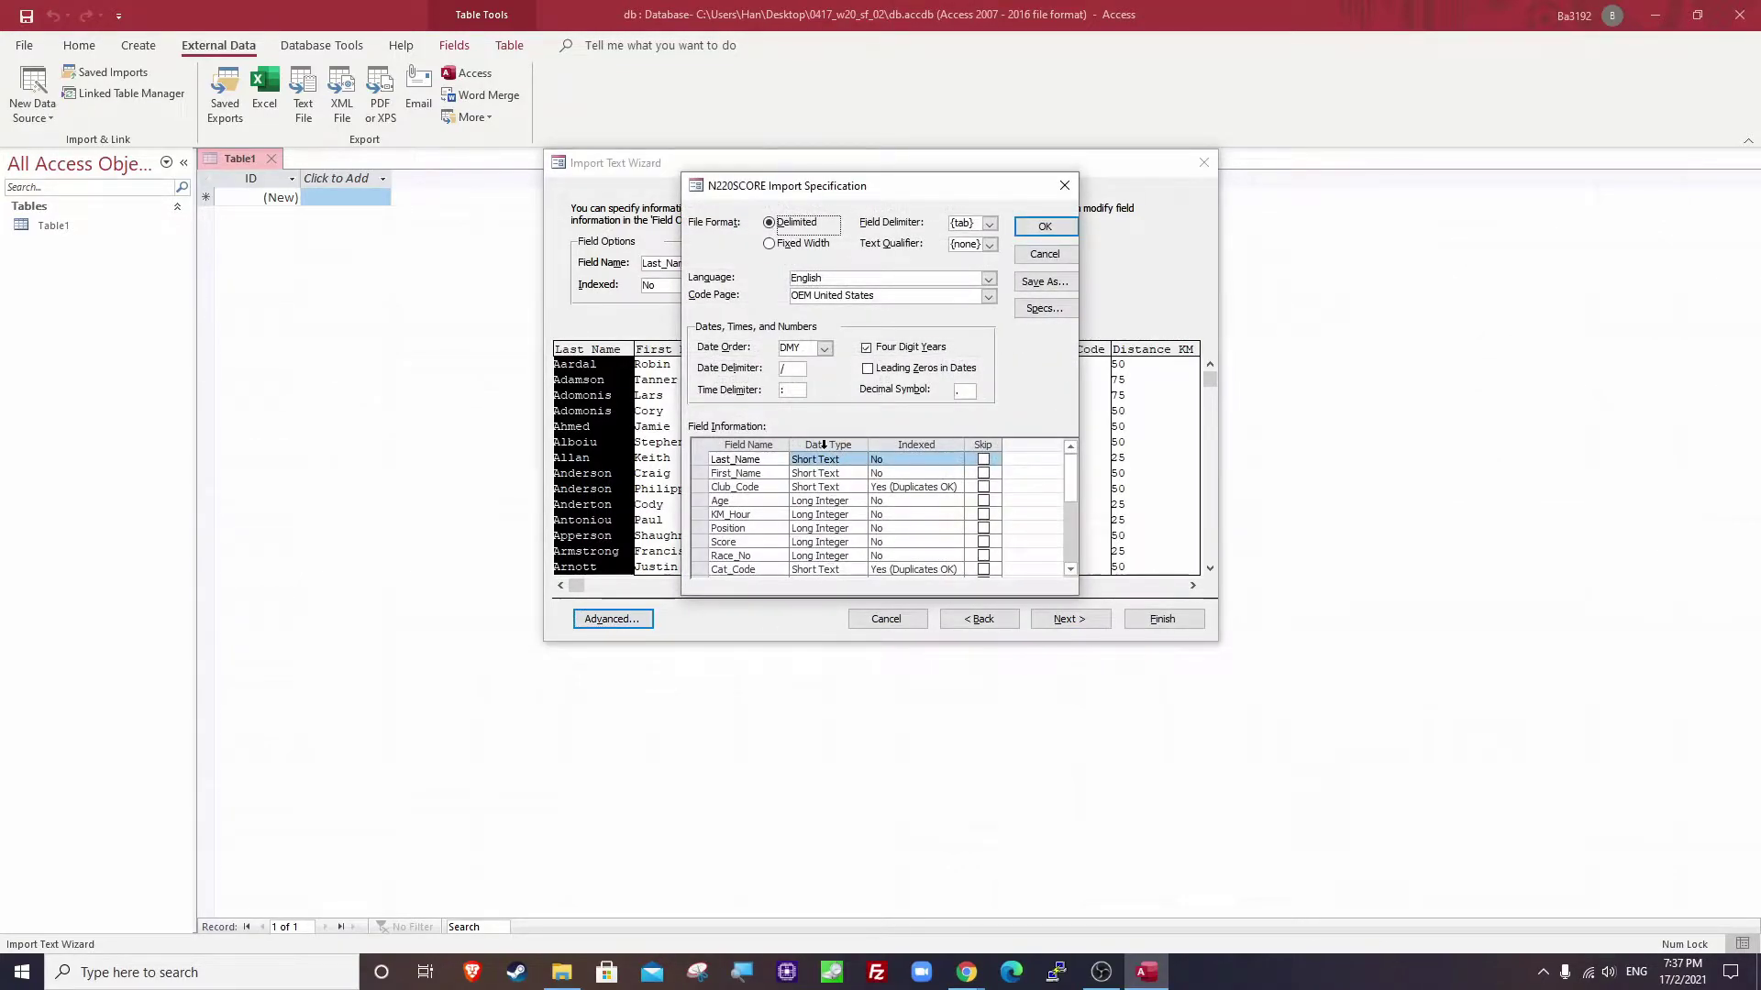
{"action": "key", "text": "alt+Tab"}
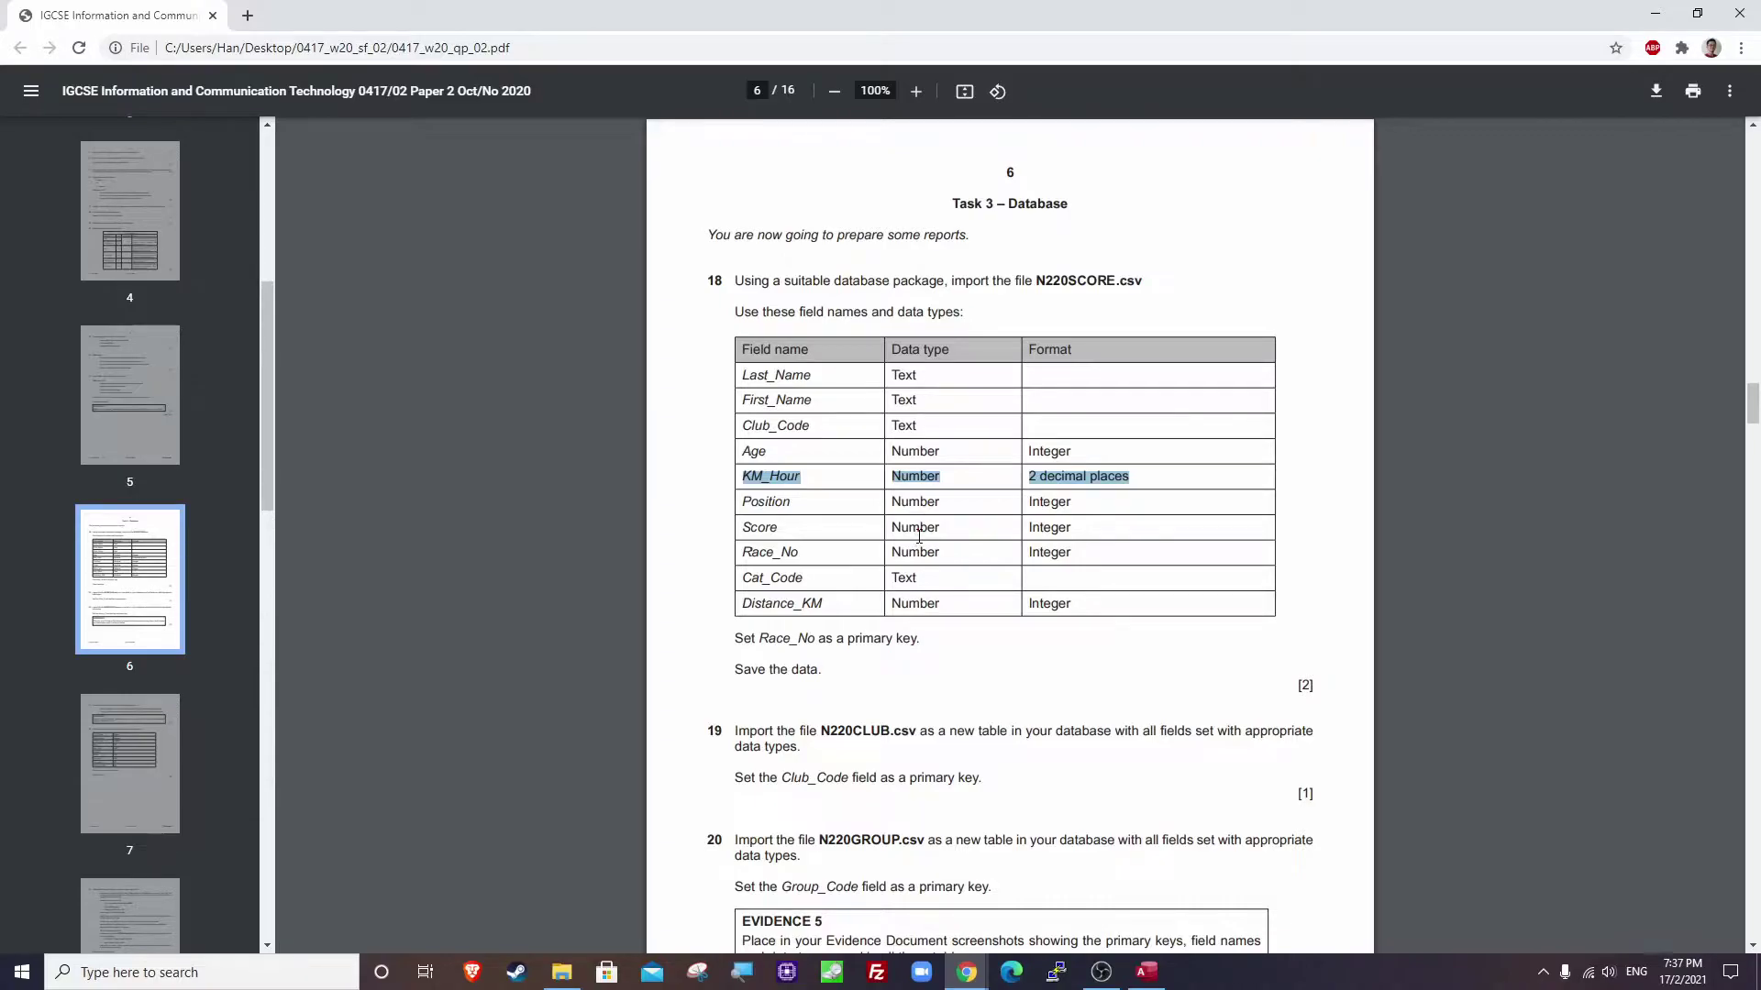
{"action": "key", "text": "alt+Tab"}
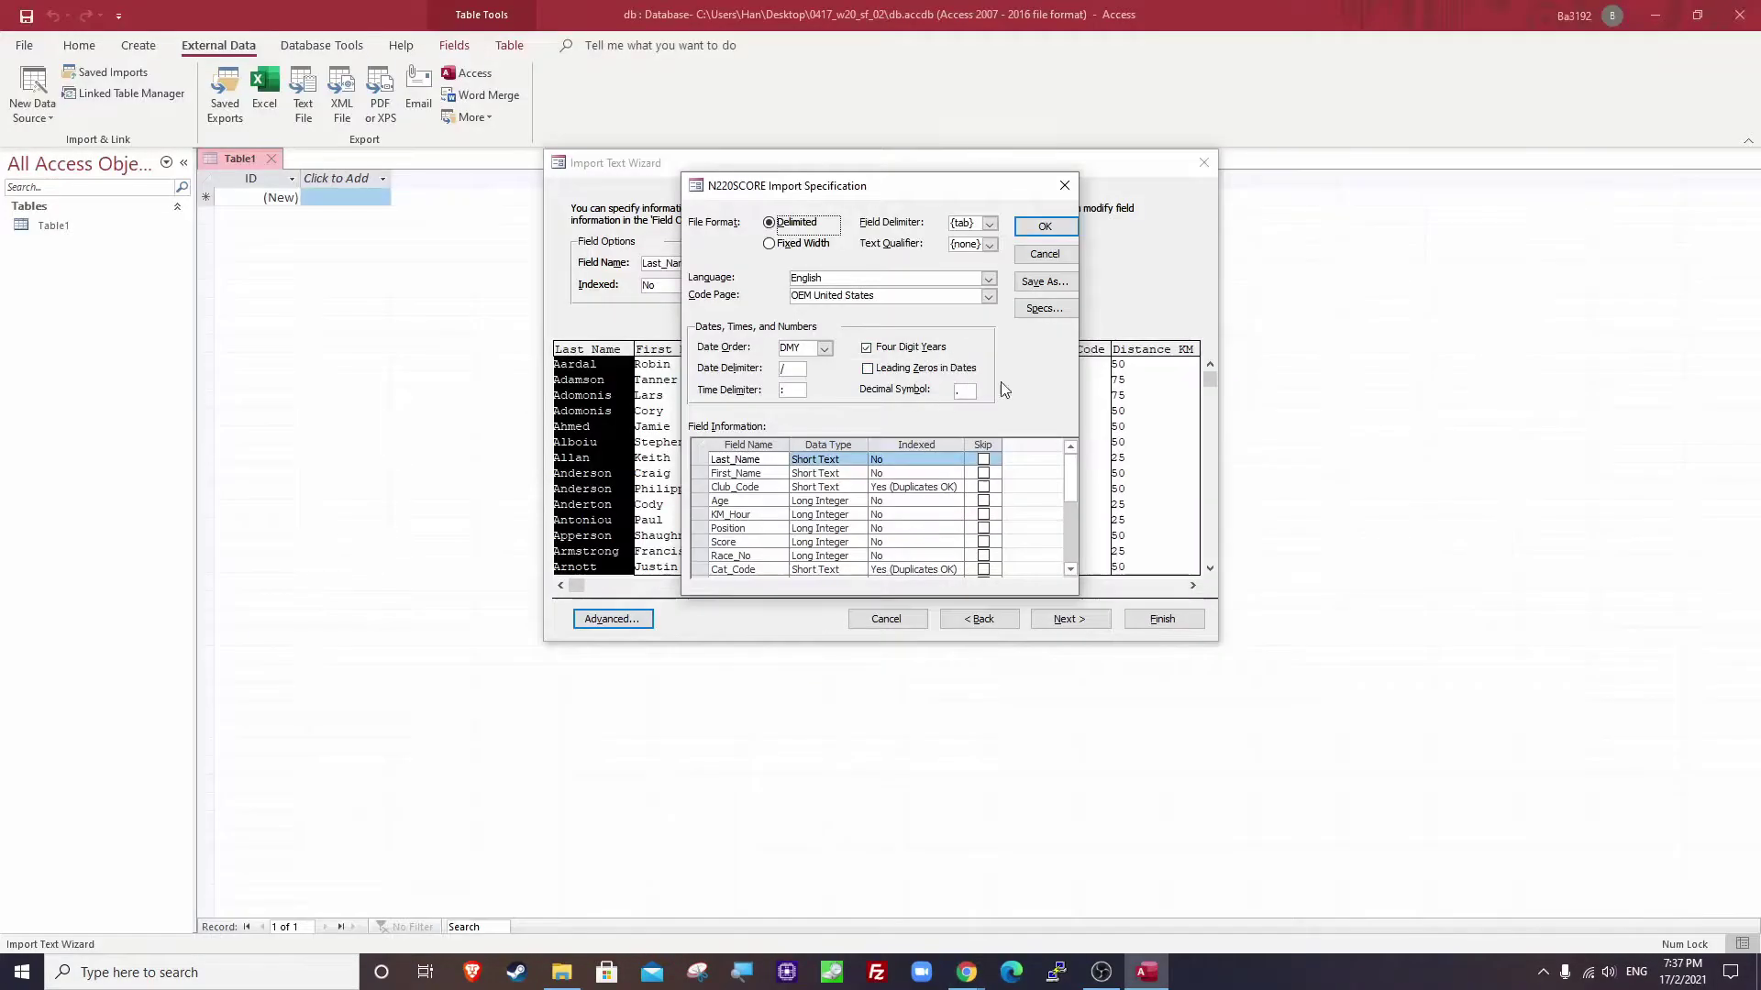
{"action": "left_click", "coordinate": [1043, 229]}
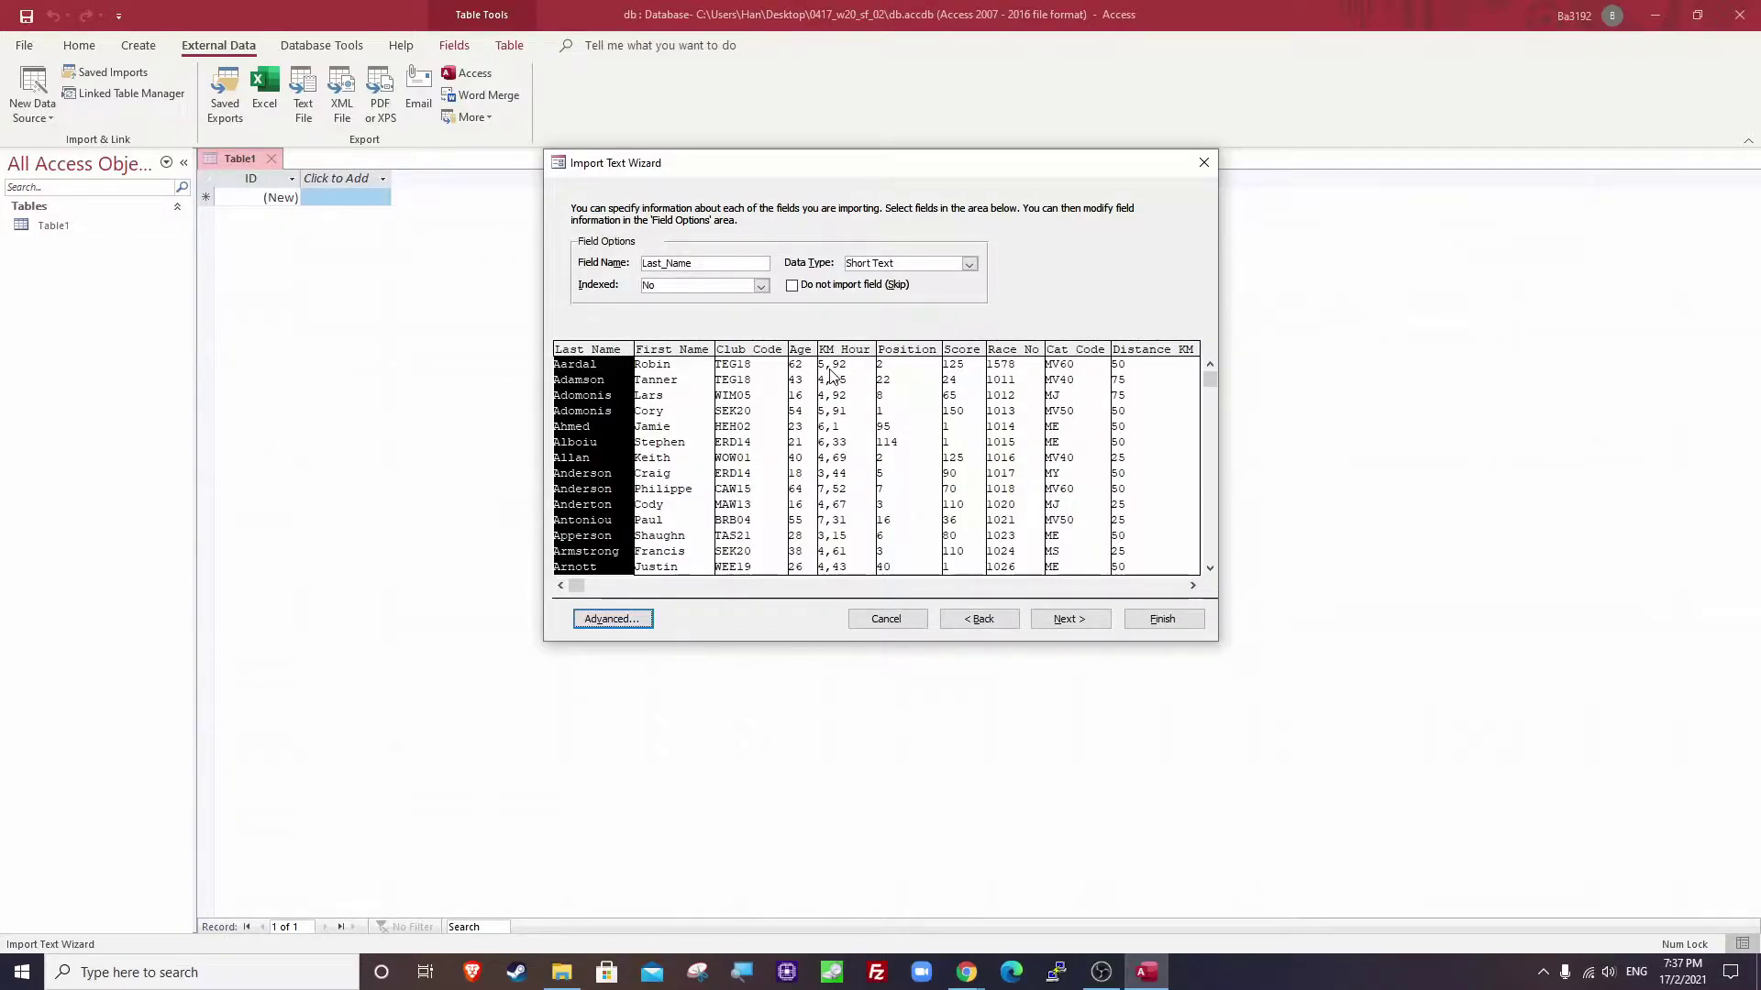
{"action": "key", "text": "super"}
{"action": "type", "text": "notepad"}
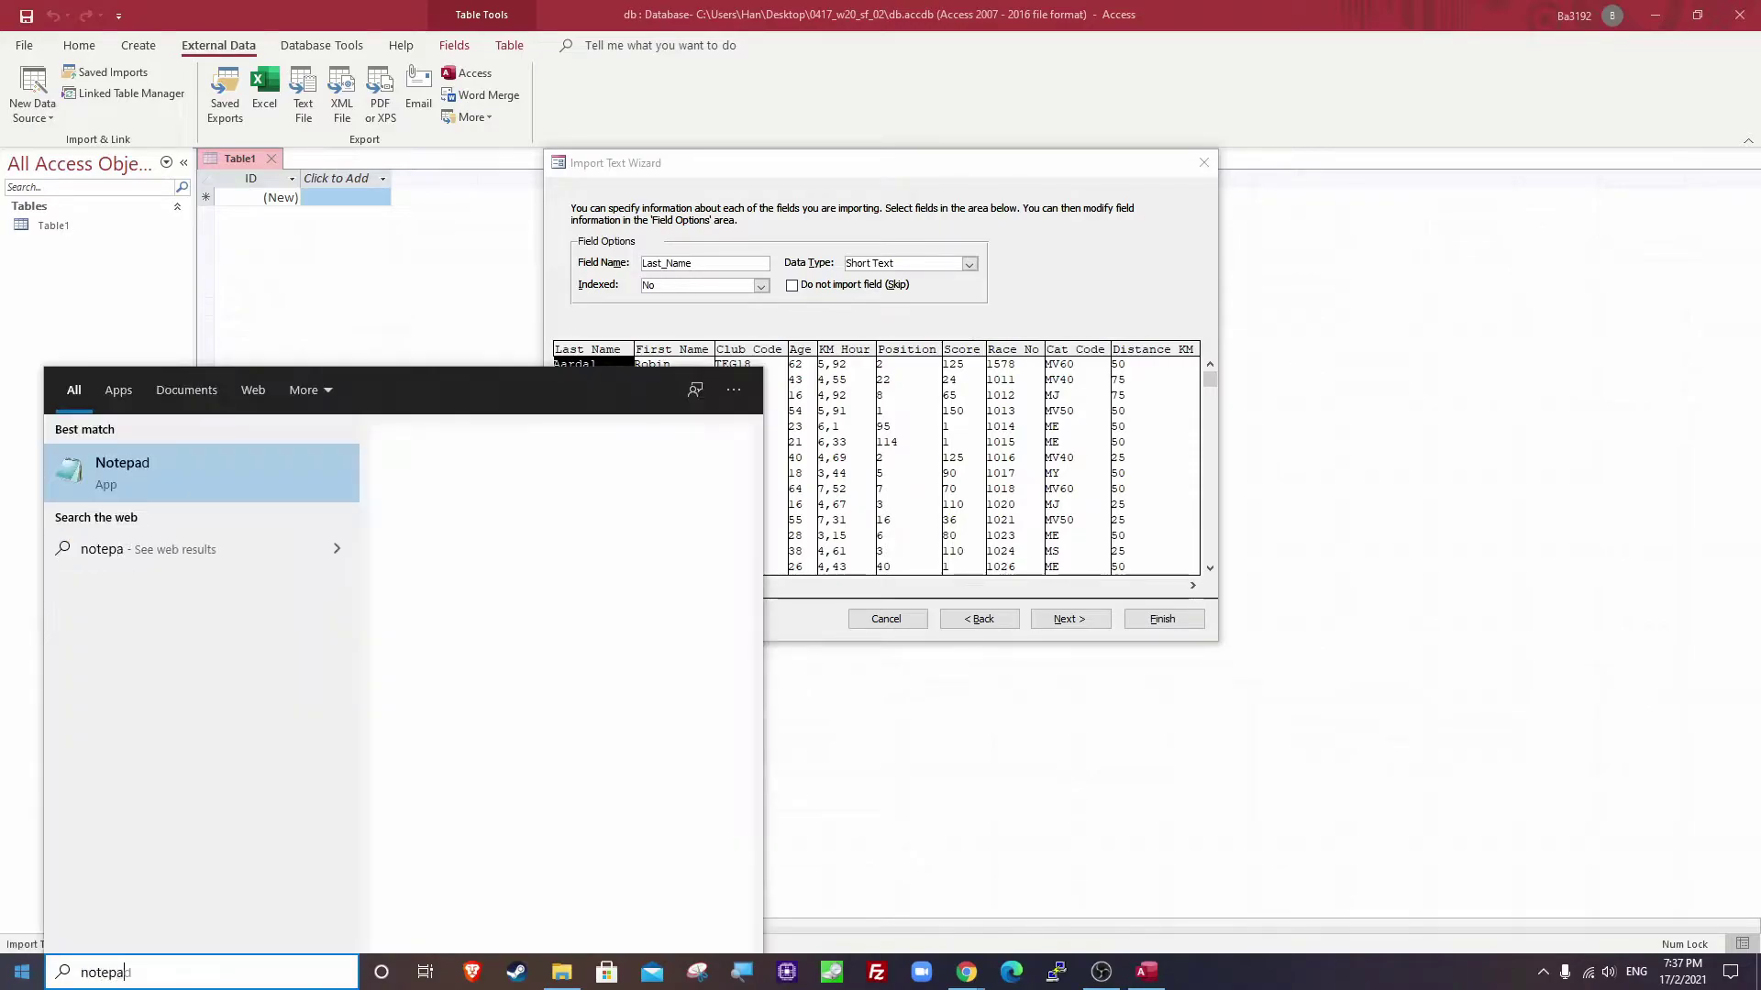
{"action": "key", "text": "Return"}
{"action": "left_click_drag", "start_coordinate": [770, 163], "coordinate": [872, 586]}
{"action": "type", "text": "5.92"}
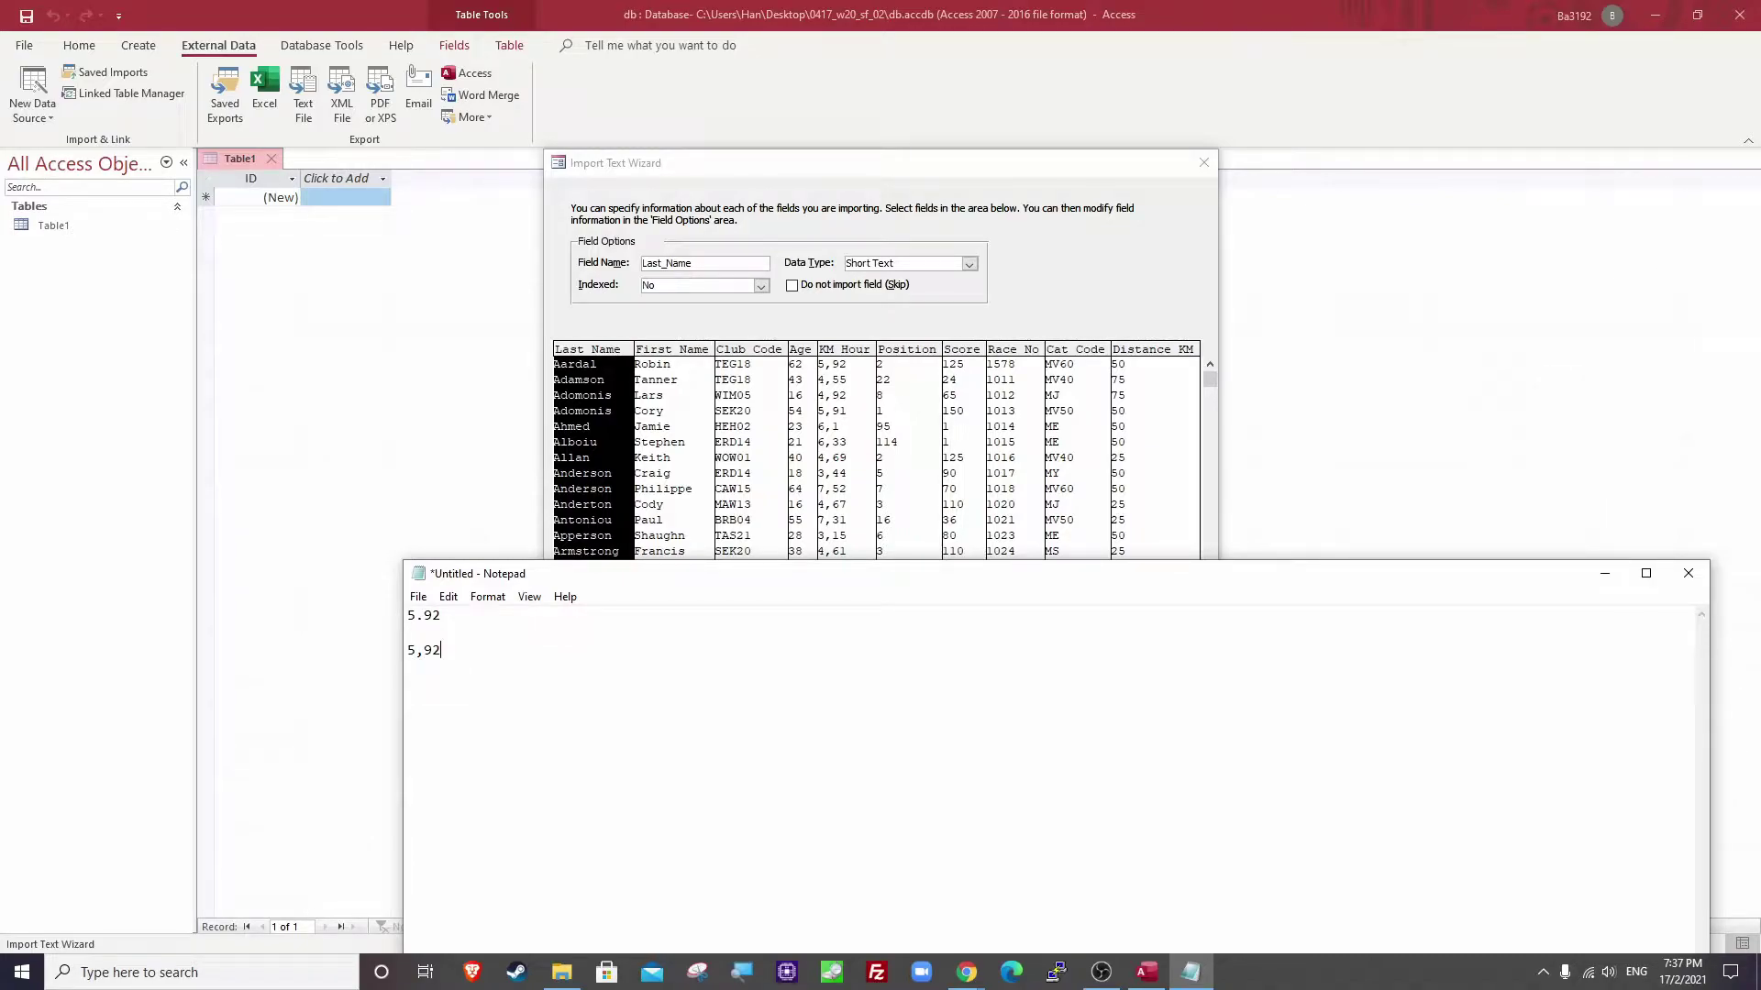
{"action": "left_click", "coordinate": [1688, 573]}
{"action": "left_click", "coordinate": [912, 487]}
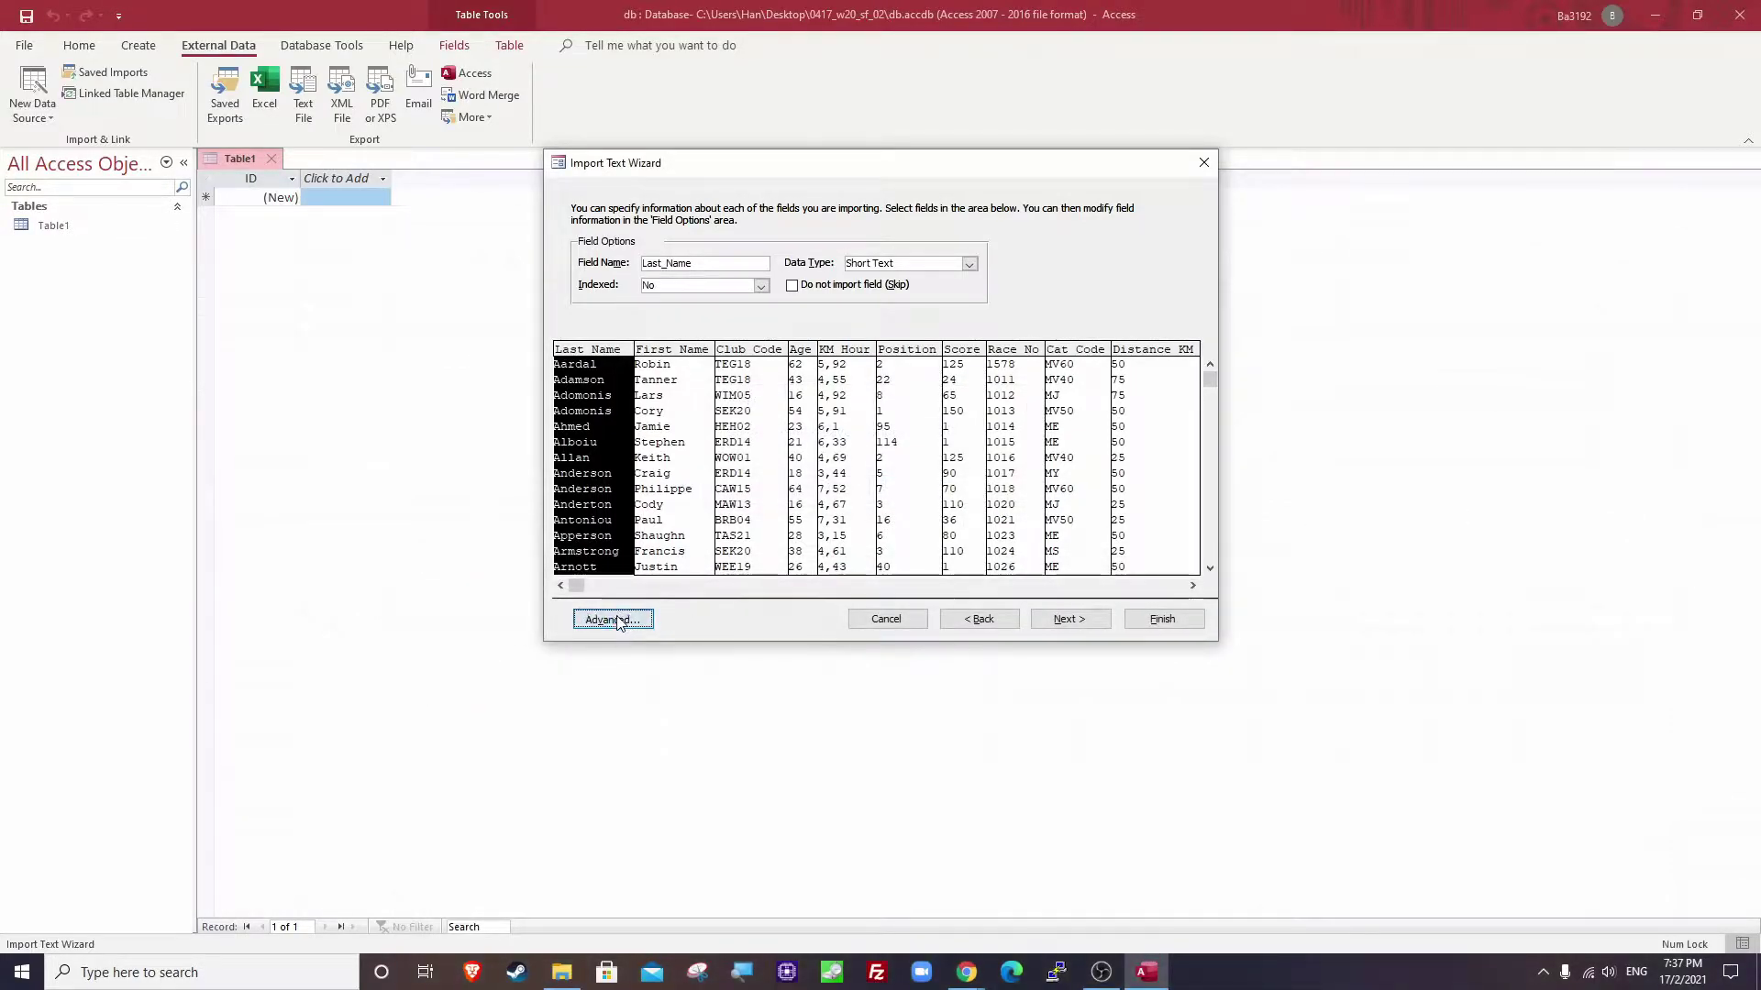
In the Advanced import specification, set the Decimal Symbol to a comma.
{"action": "left_click", "coordinate": [614, 620]}
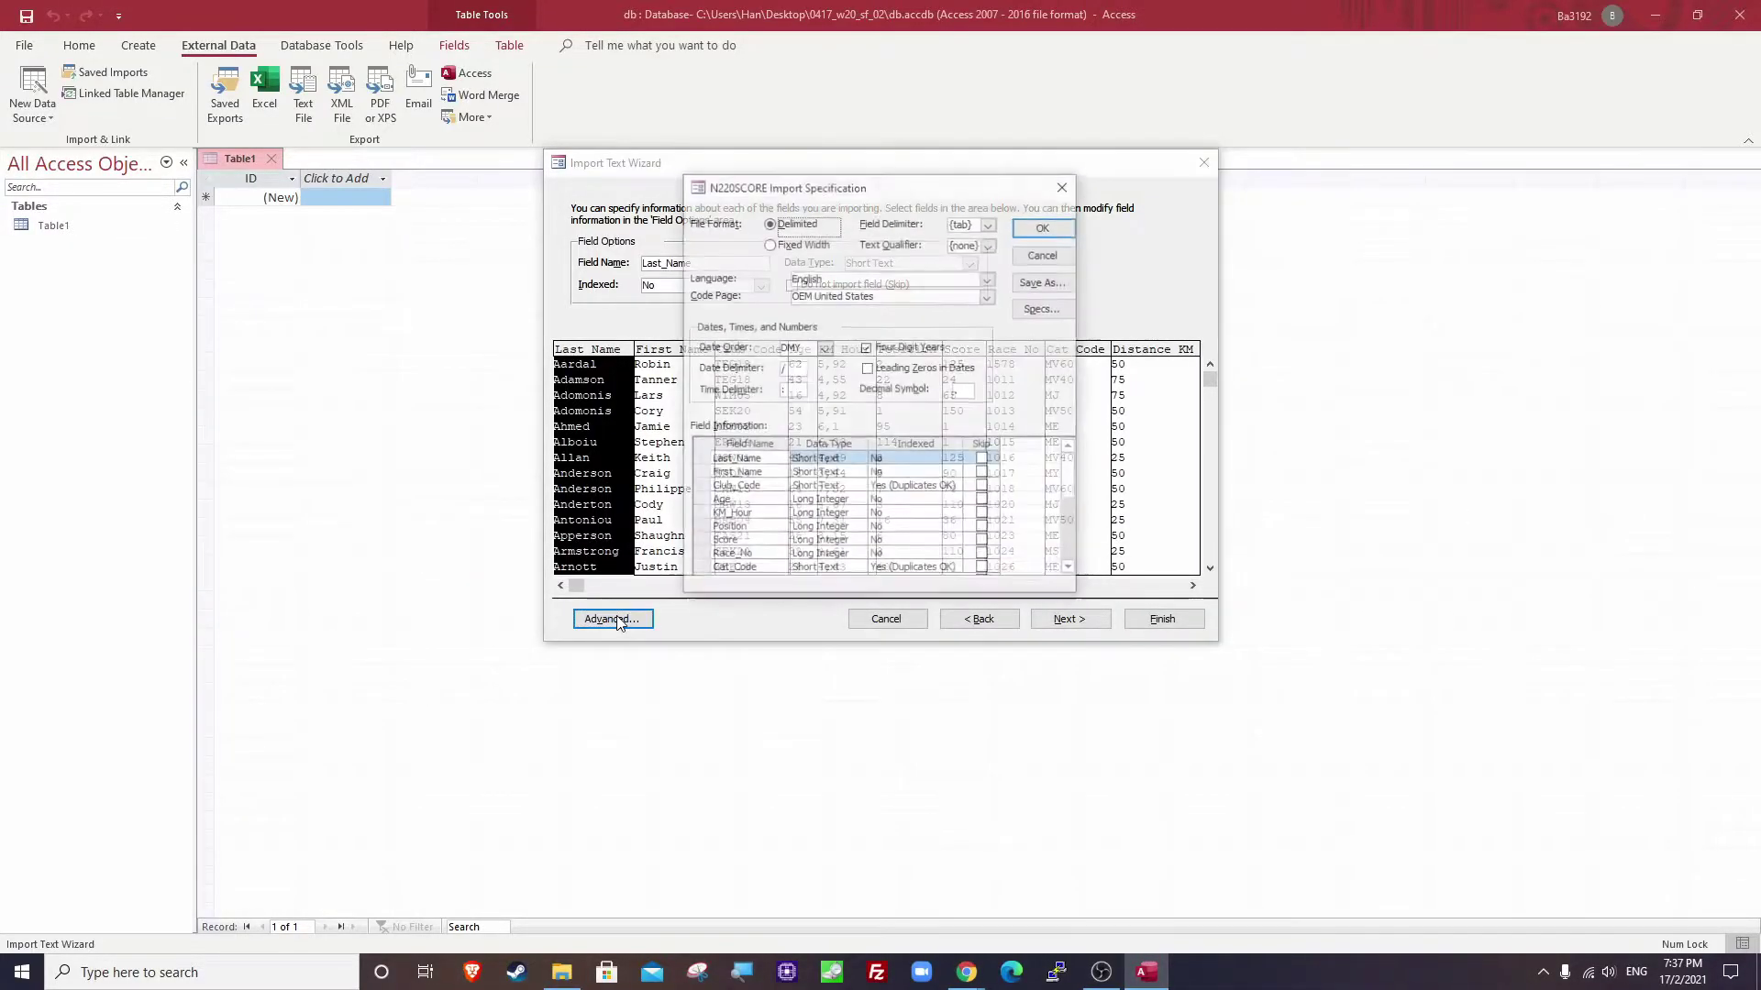
{"action": "left_click", "coordinate": [809, 516]}
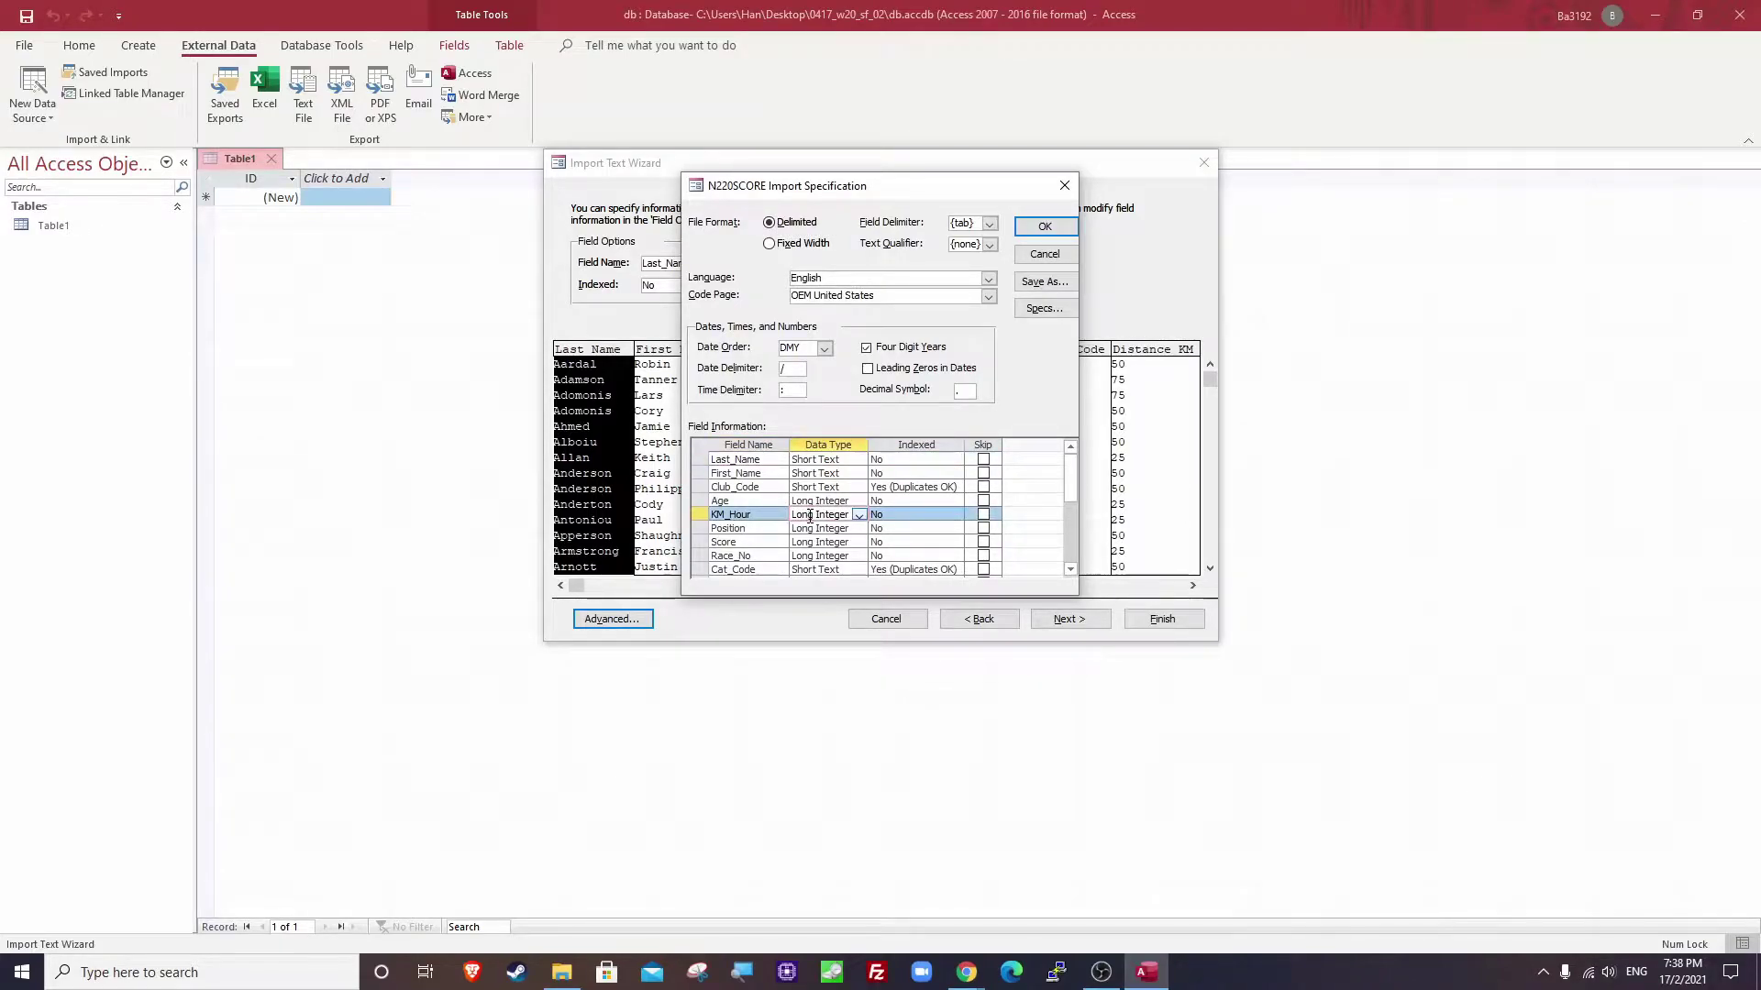
{"action": "left_click", "coordinate": [895, 392]}
{"action": "type", "text": ","}
Change KM_Hour's data type to Double and apply the specification with OK.
{"action": "left_click", "coordinate": [860, 516]}
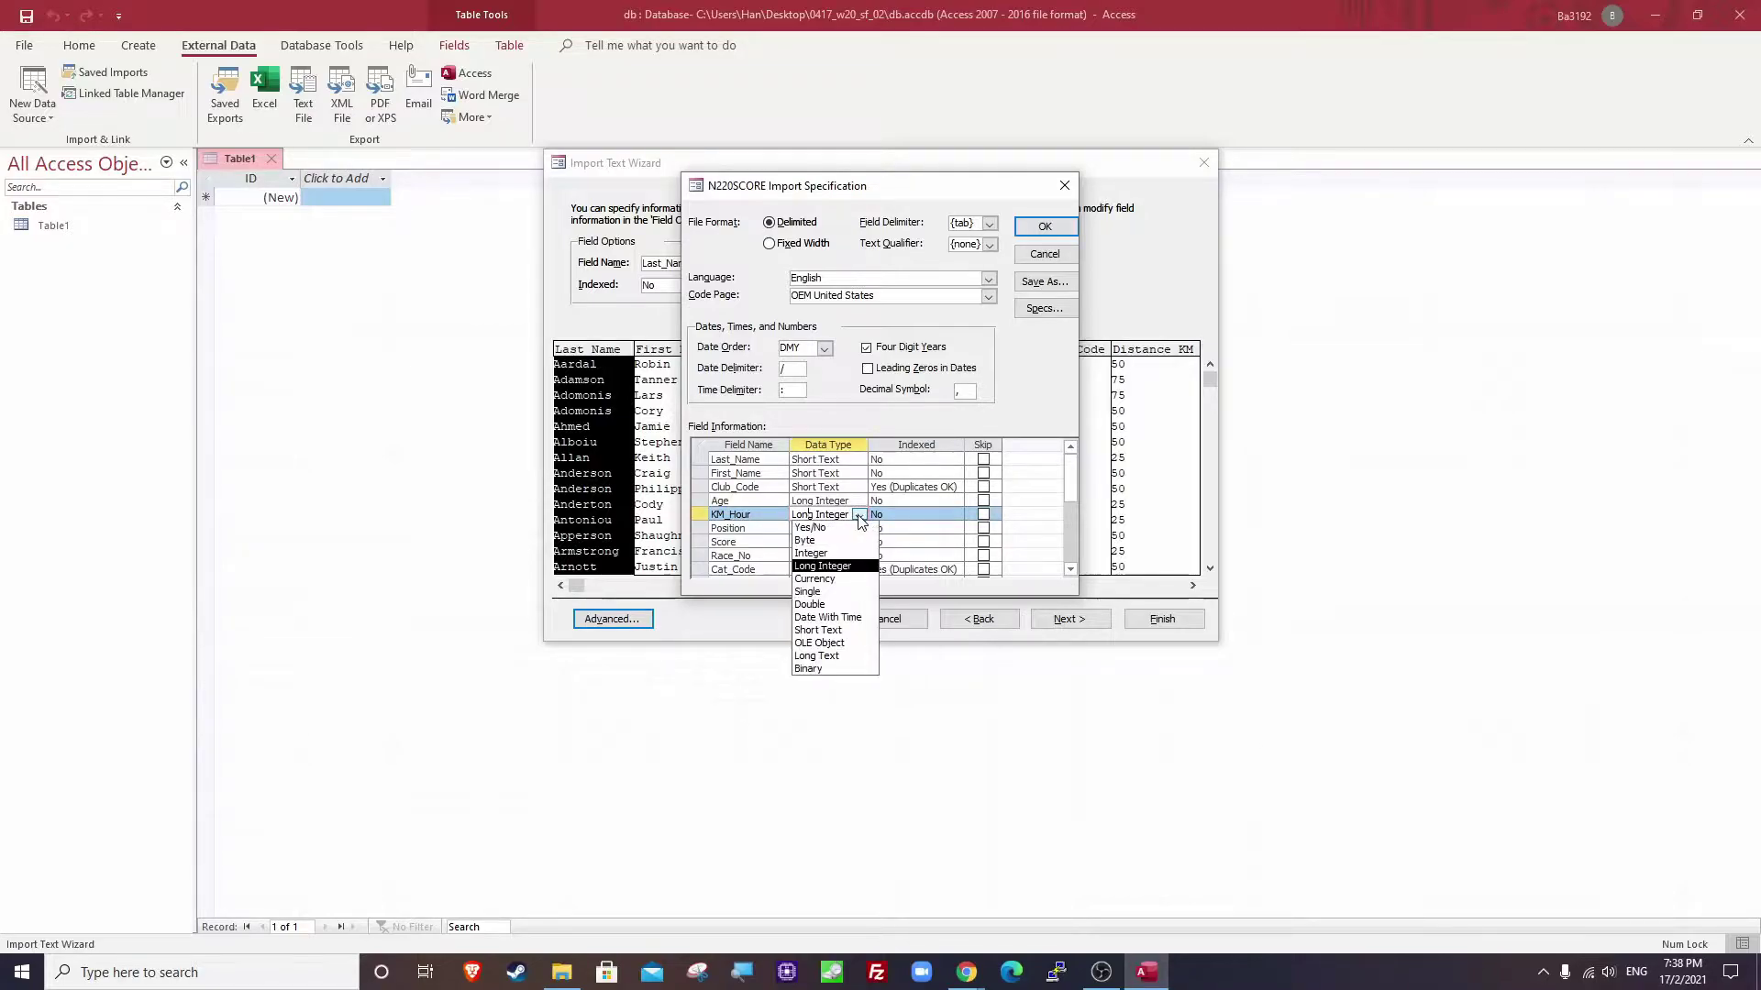
{"action": "left_click", "coordinate": [836, 604]}
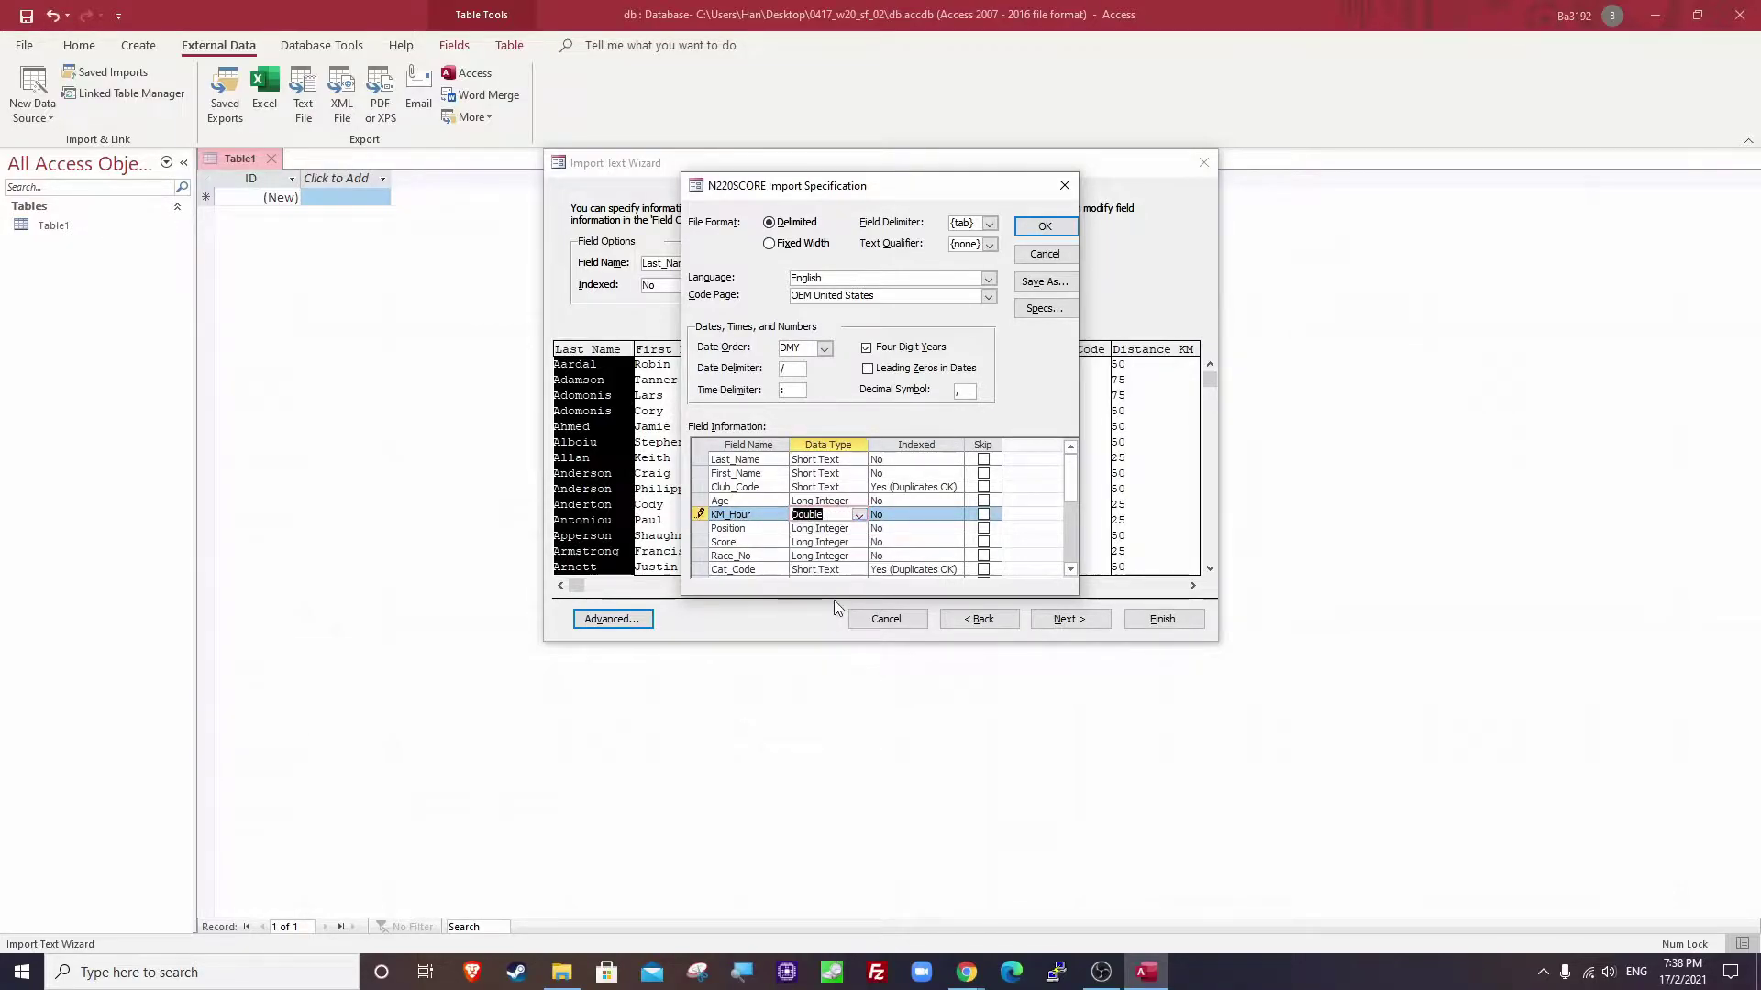
{"action": "left_click", "coordinate": [829, 517]}
{"action": "key", "text": "shift+space"}
{"action": "left_click", "coordinate": [831, 515]}
{"action": "left_click_drag", "start_coordinate": [955, 184], "coordinate": [994, 606]}
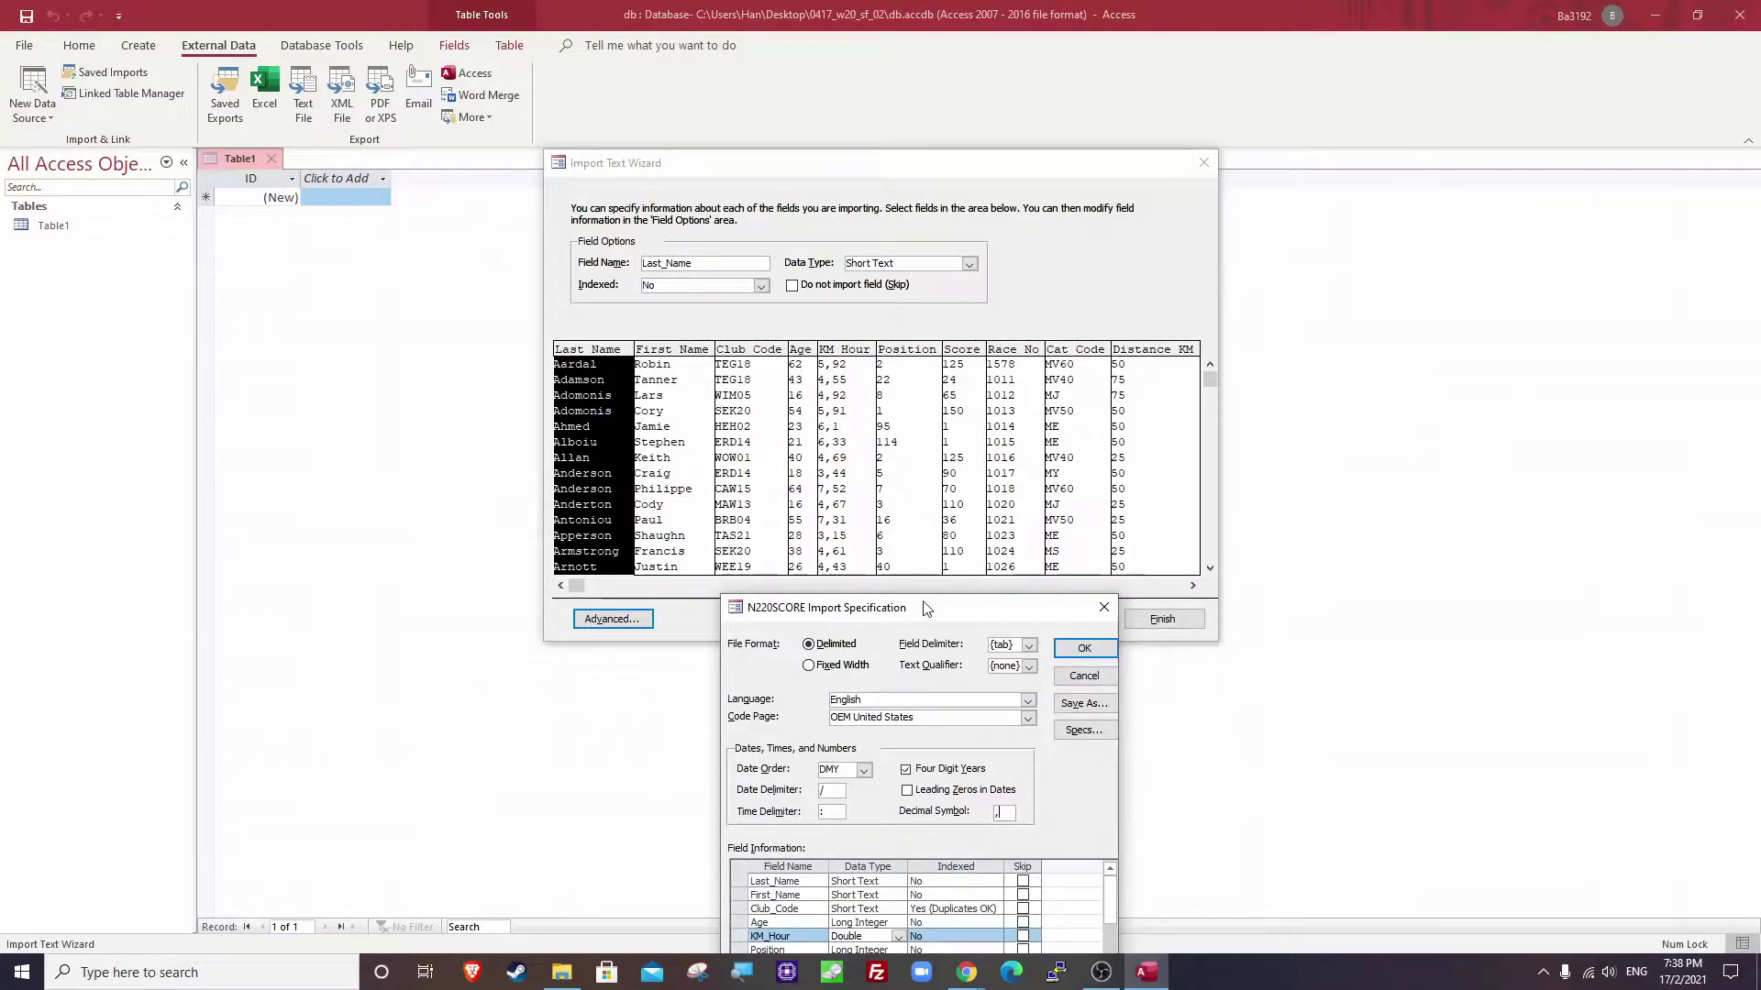
{"action": "left_click_drag", "start_coordinate": [928, 608], "coordinate": [969, 276]}
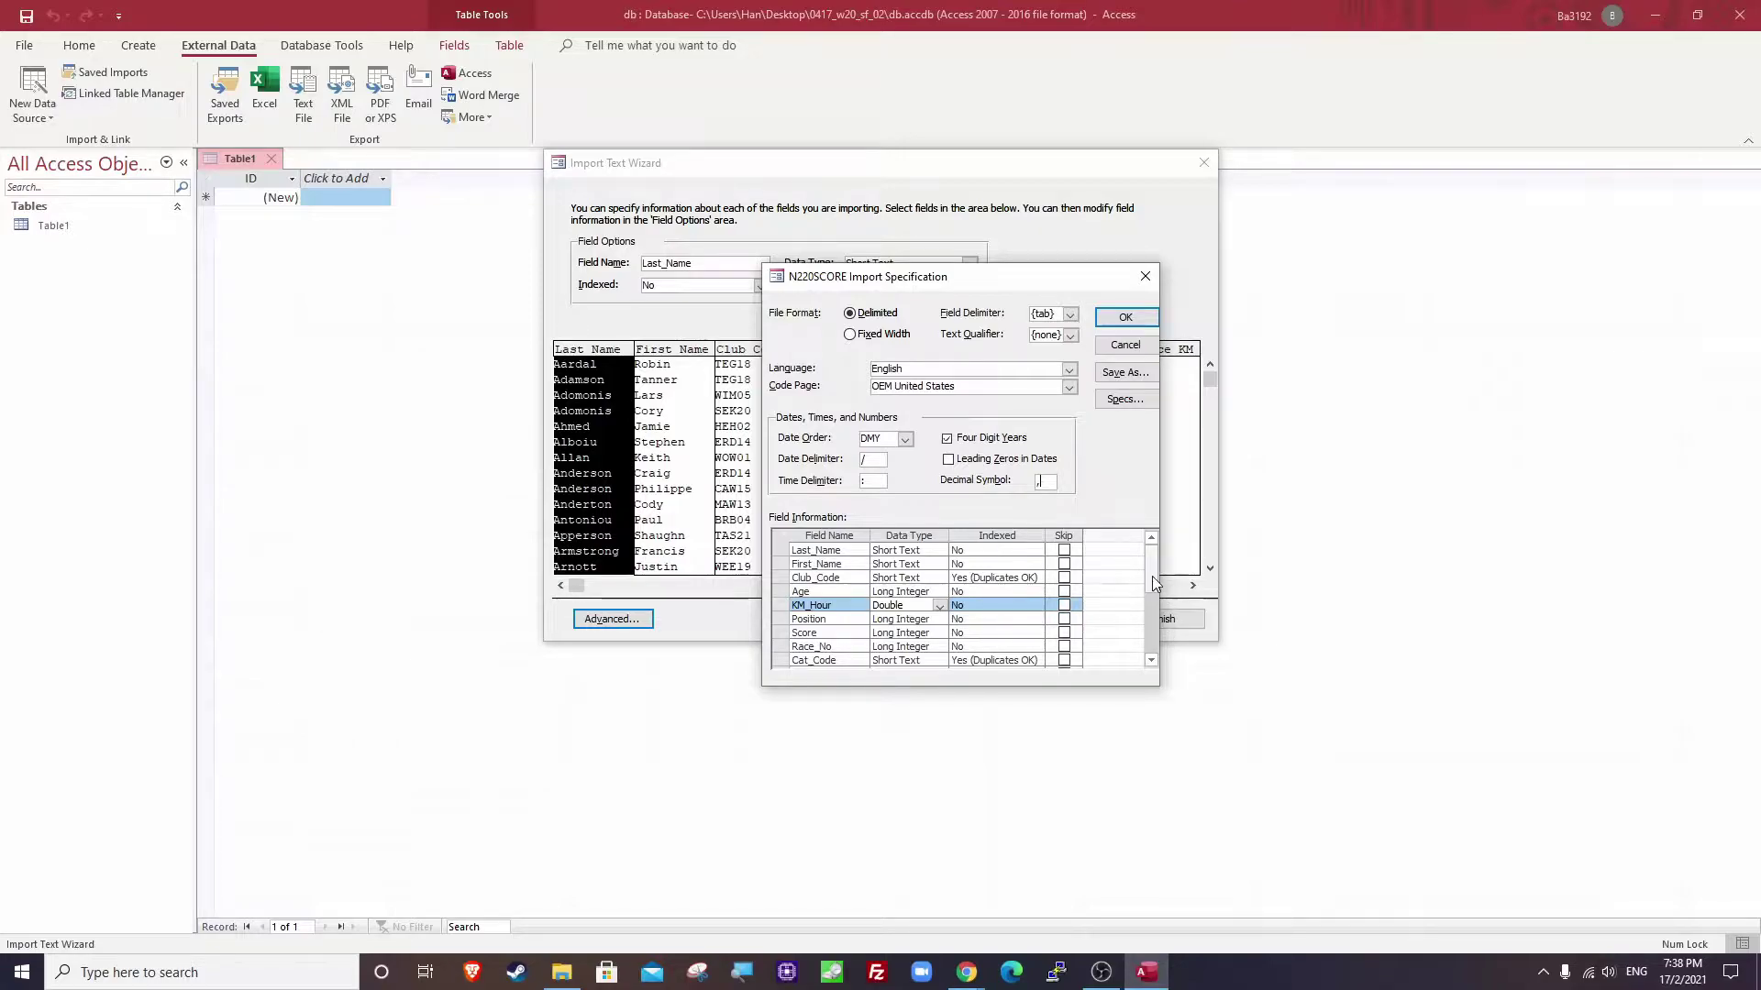
{"action": "scroll", "coordinate": [1152, 576], "scroll_direction": "down", "scroll_amount": 2}
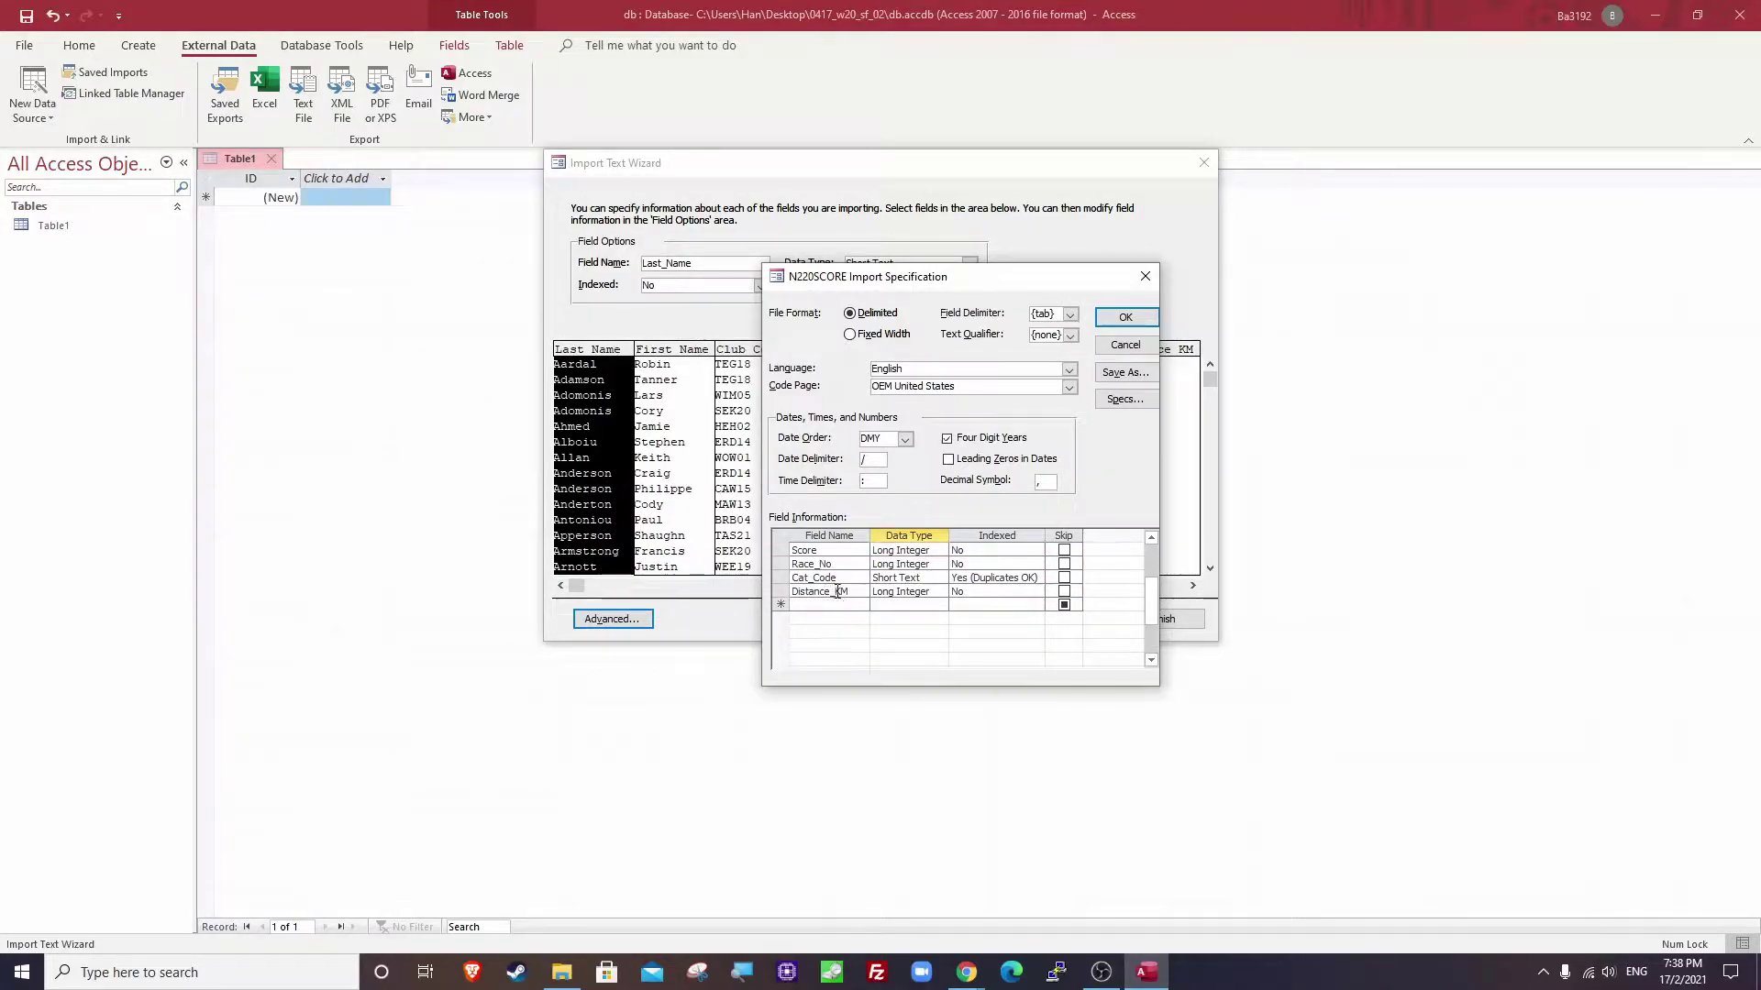
{"action": "left_click_drag", "start_coordinate": [1154, 625], "coordinate": [1158, 585]}
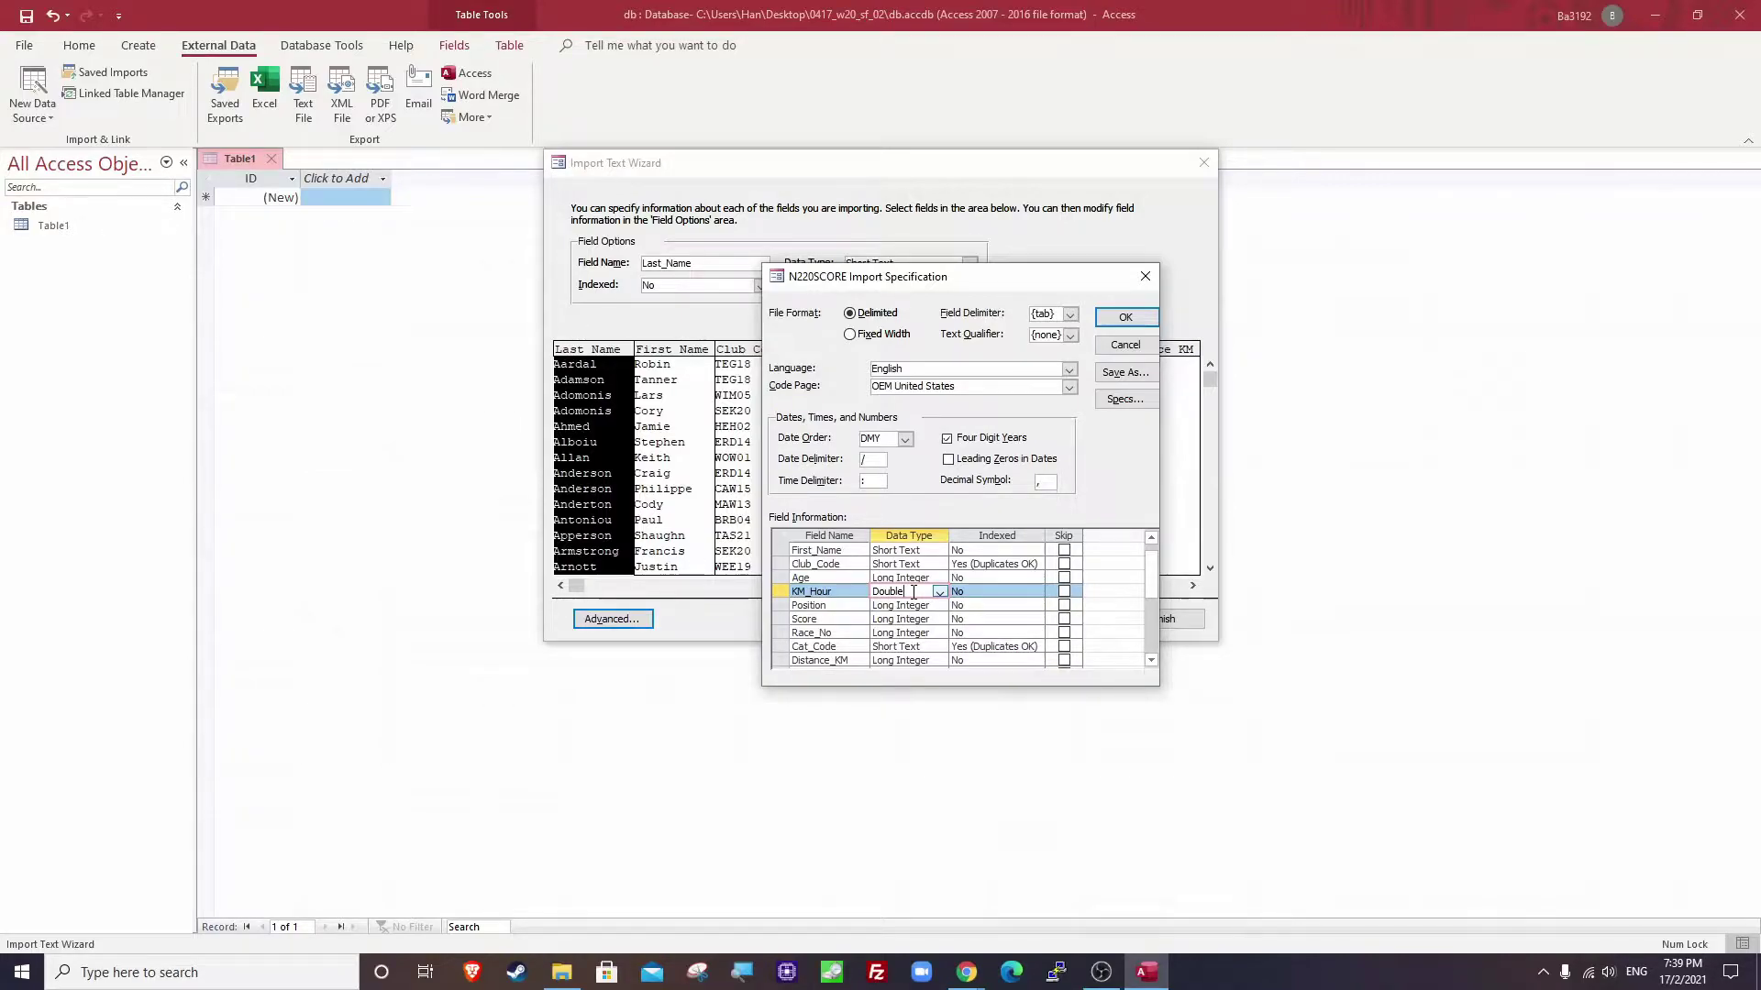
{"action": "left_click", "coordinate": [1126, 316]}
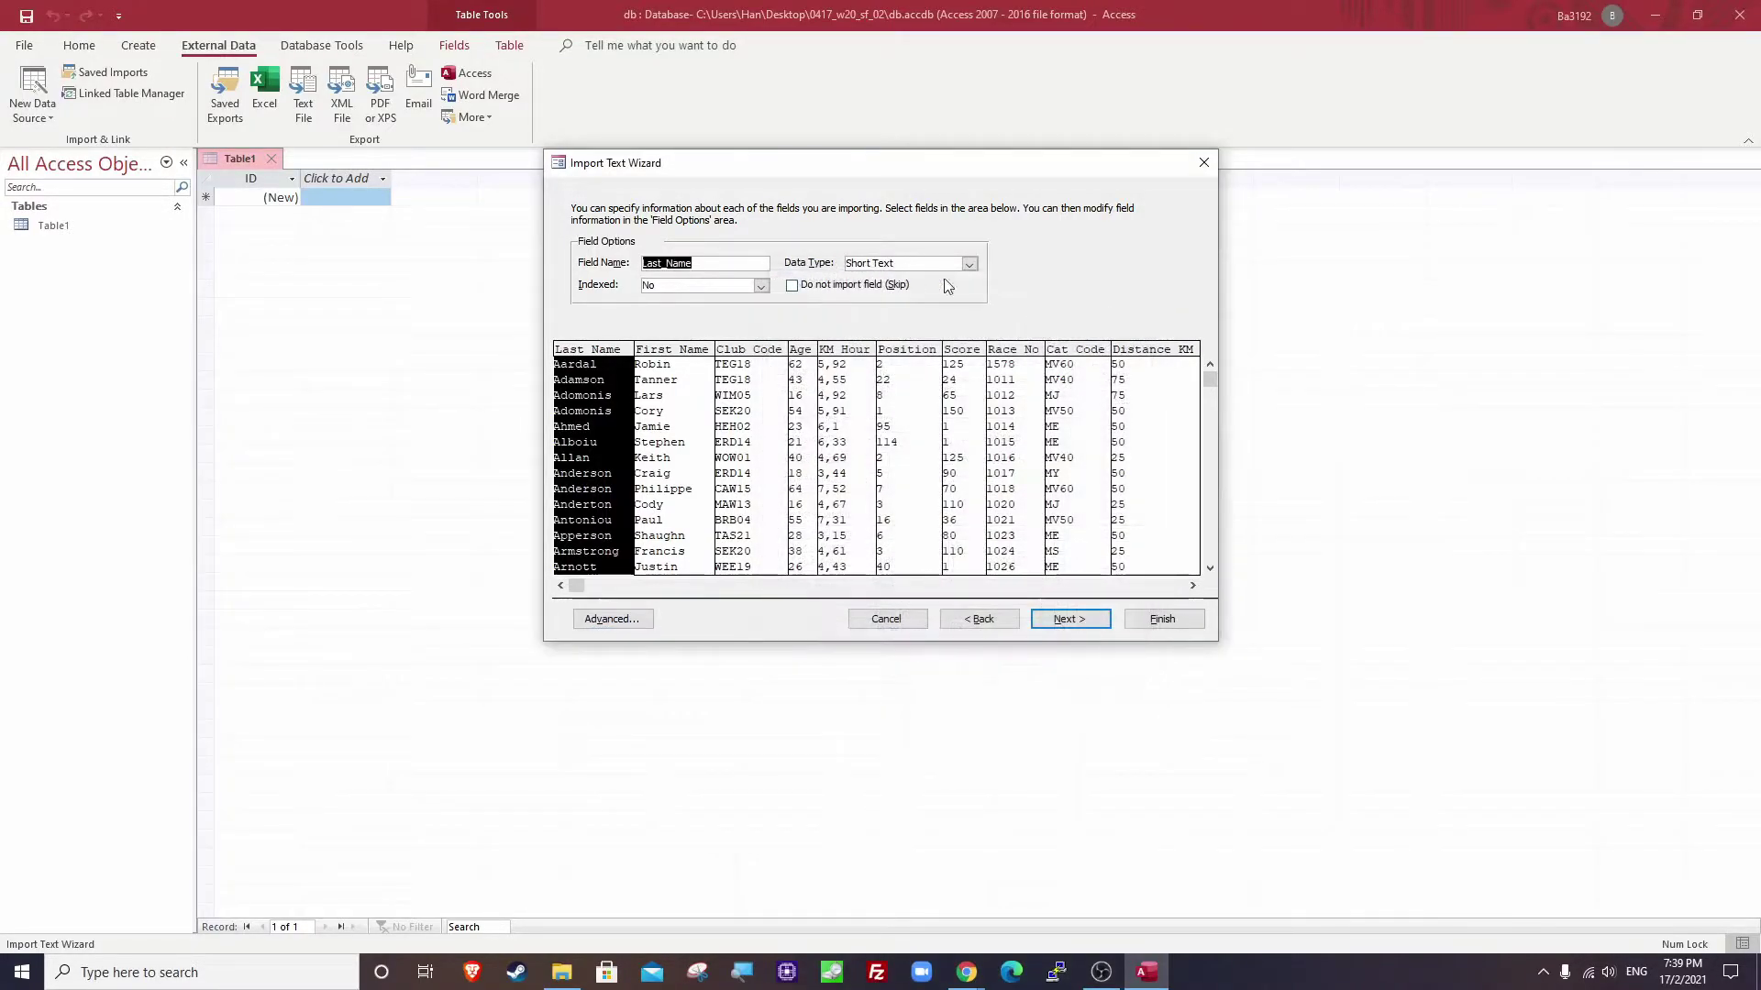
Advance to the primary key step and check the exam's primary key requirement.
{"action": "left_click", "coordinate": [1044, 622]}
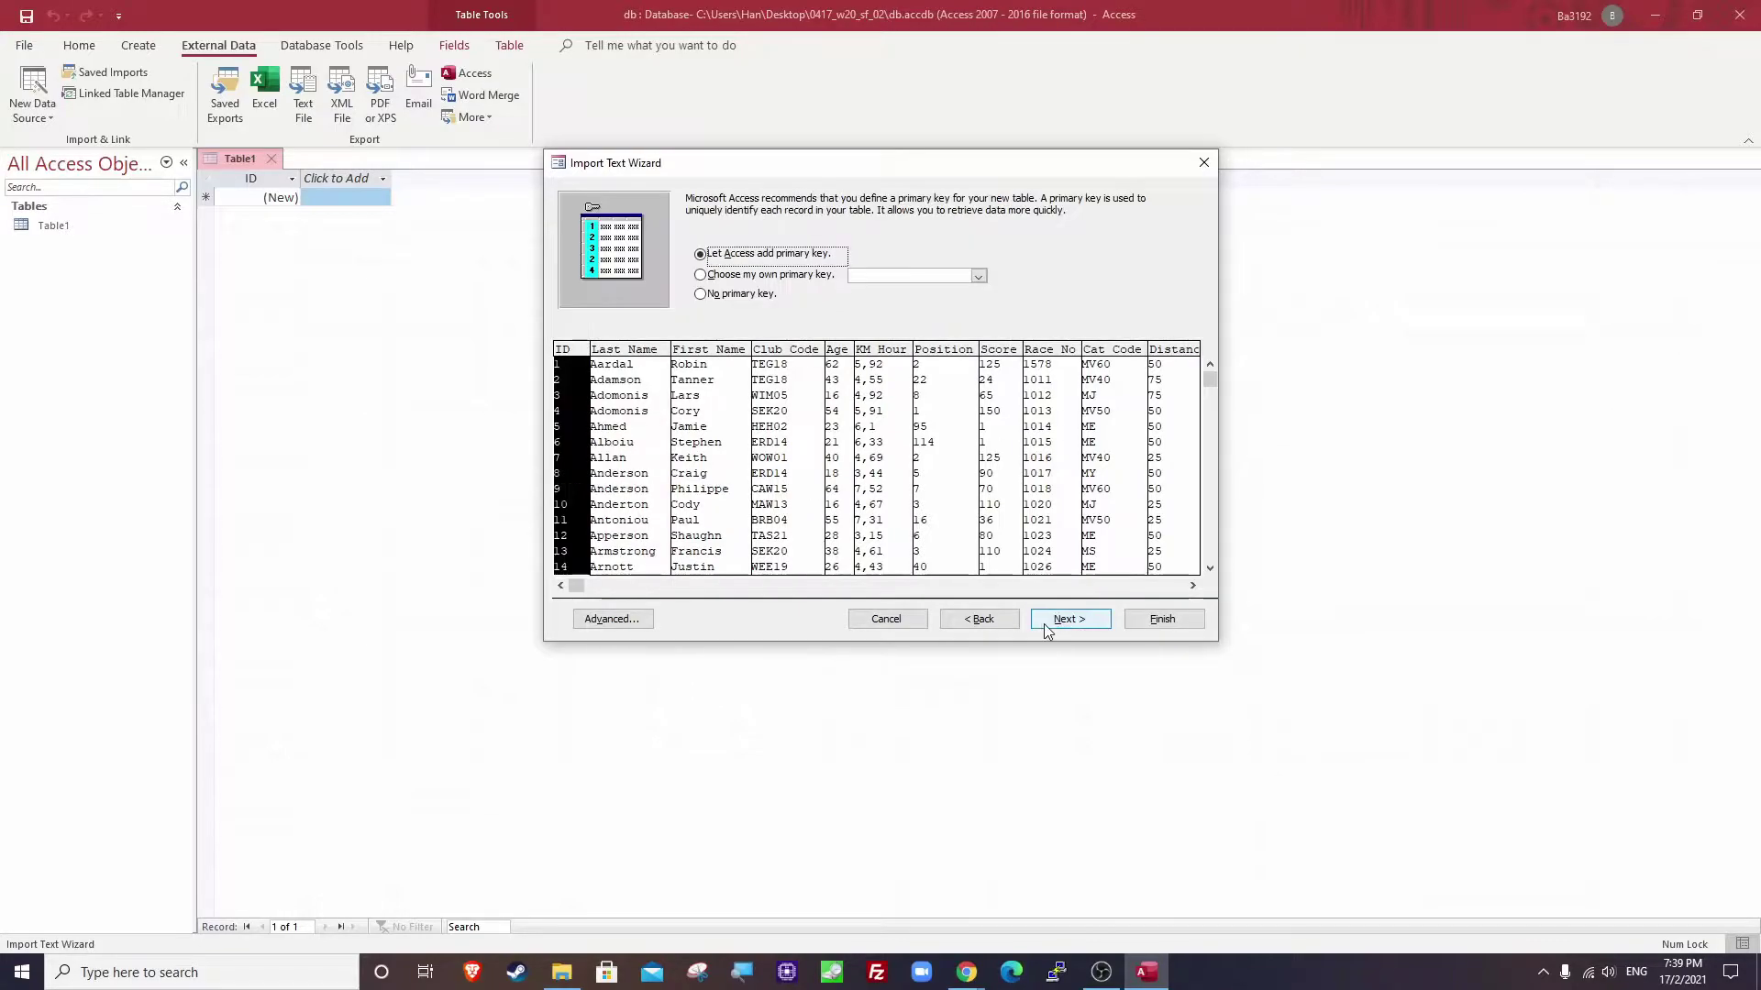
{"action": "mouse_move", "coordinate": [967, 973]}
{"action": "left_click", "coordinate": [876, 908]}
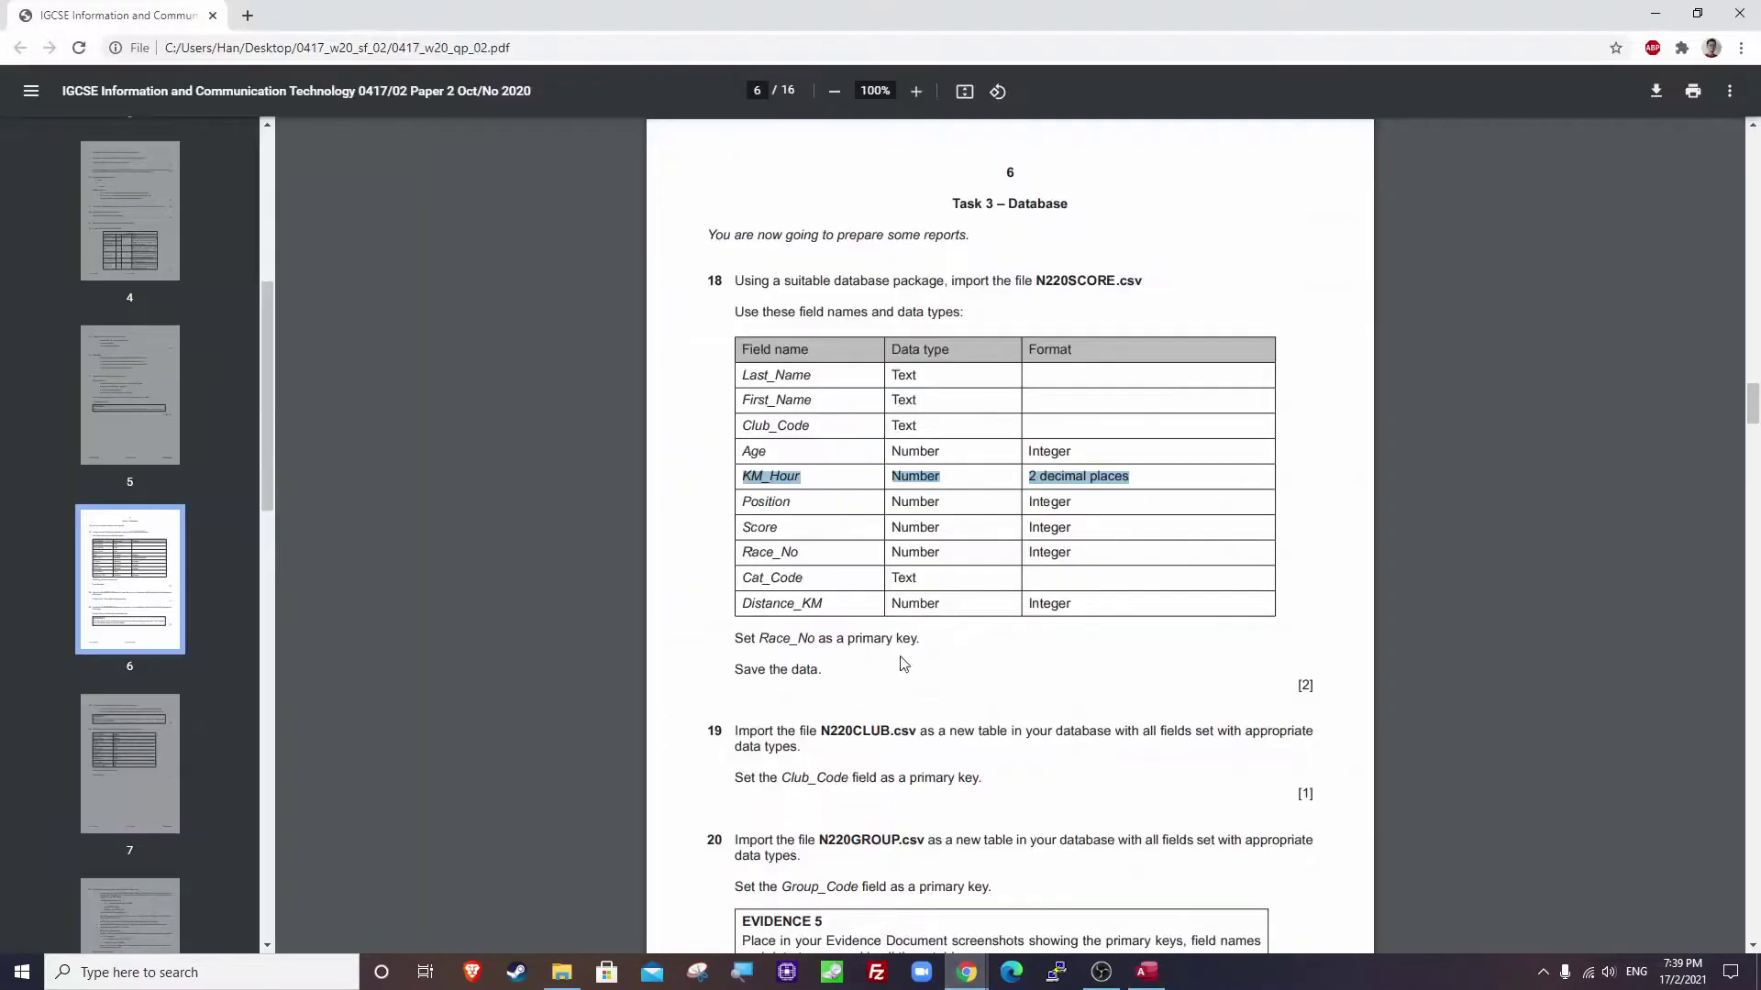
{"action": "scroll", "coordinate": [853, 583], "scroll_direction": "down", "scroll_amount": 2}
{"action": "left_click_drag", "start_coordinate": [734, 454], "coordinate": [924, 459]}
{"action": "left_click", "coordinate": [1145, 972]}
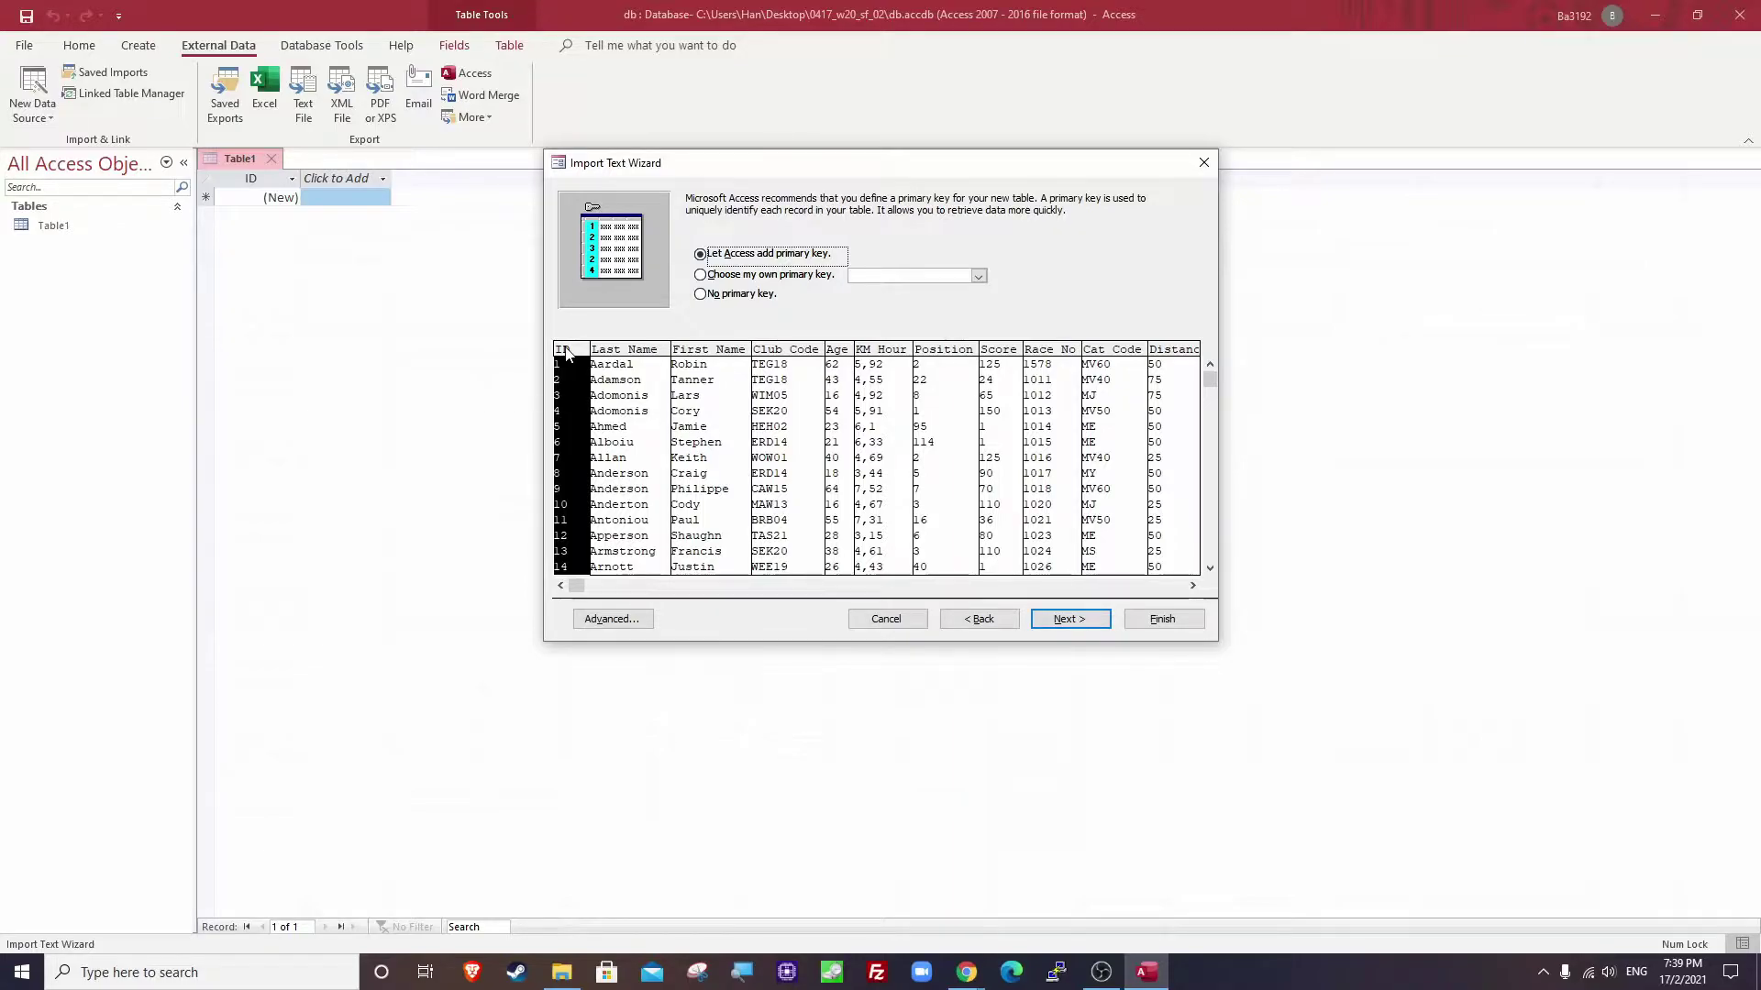
{"action": "key", "text": "alt+Tab"}
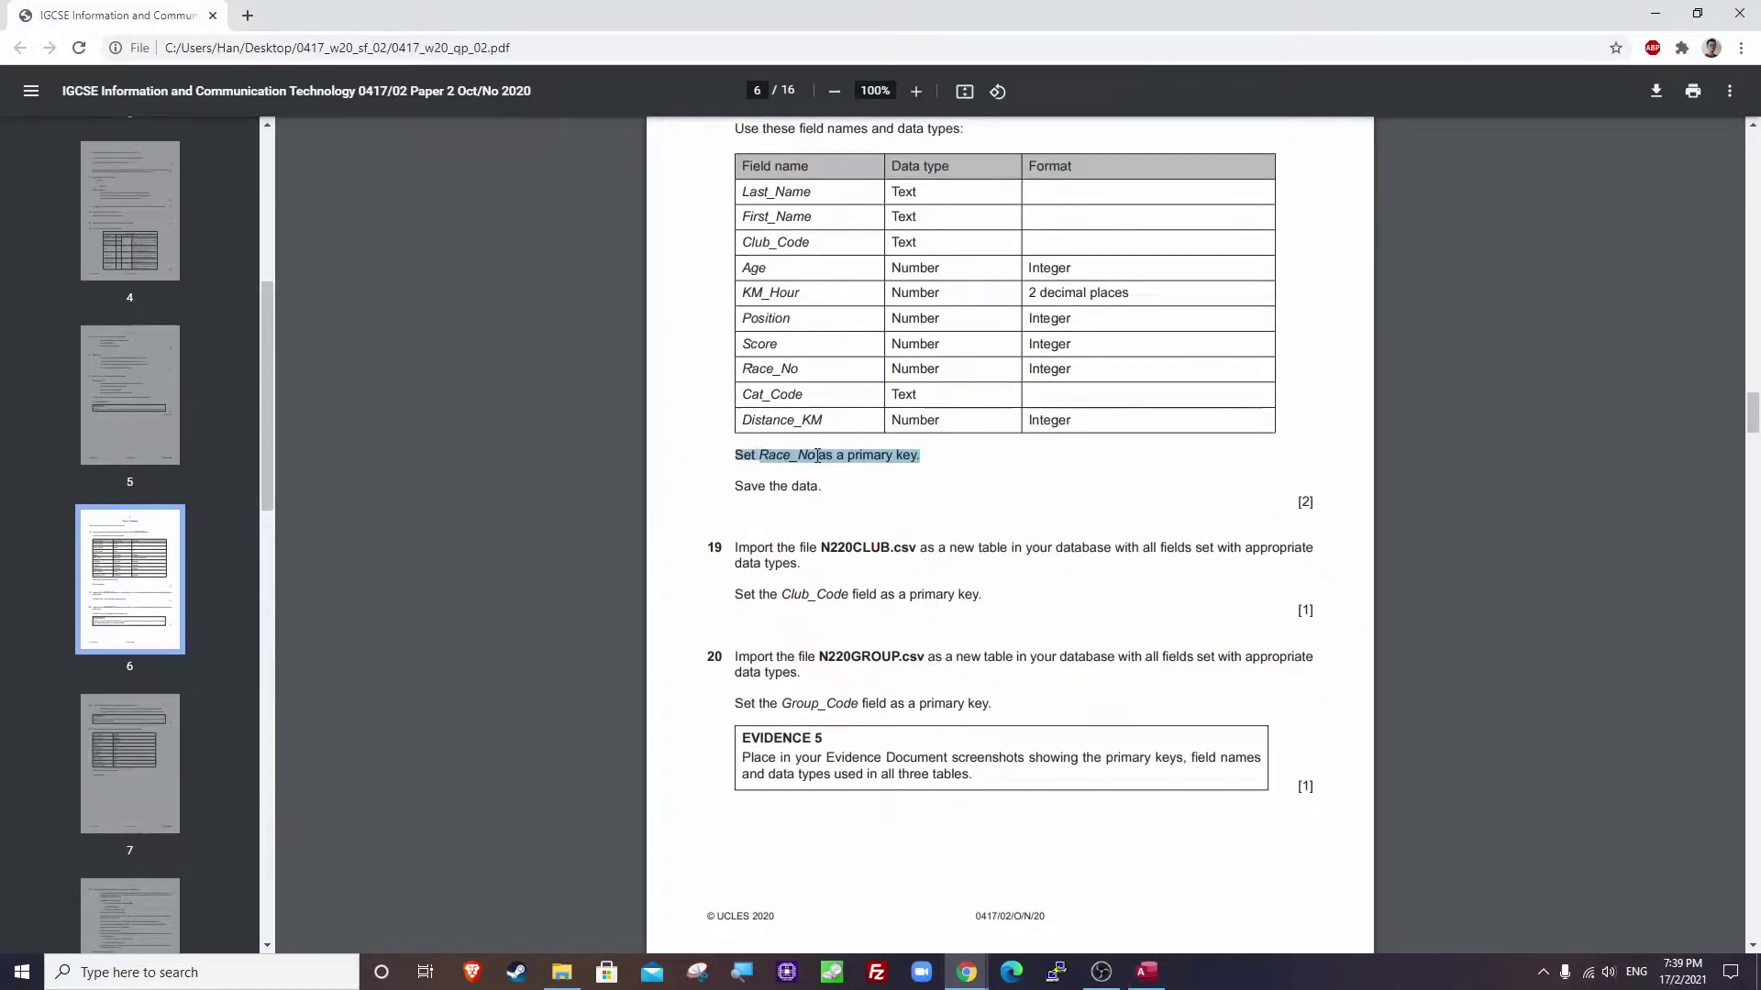
{"action": "key", "text": "alt+Tab"}
Set Race_No as primary key, finish importing as table N220SCORE, and skip saving import steps.
{"action": "left_click", "coordinate": [811, 280]}
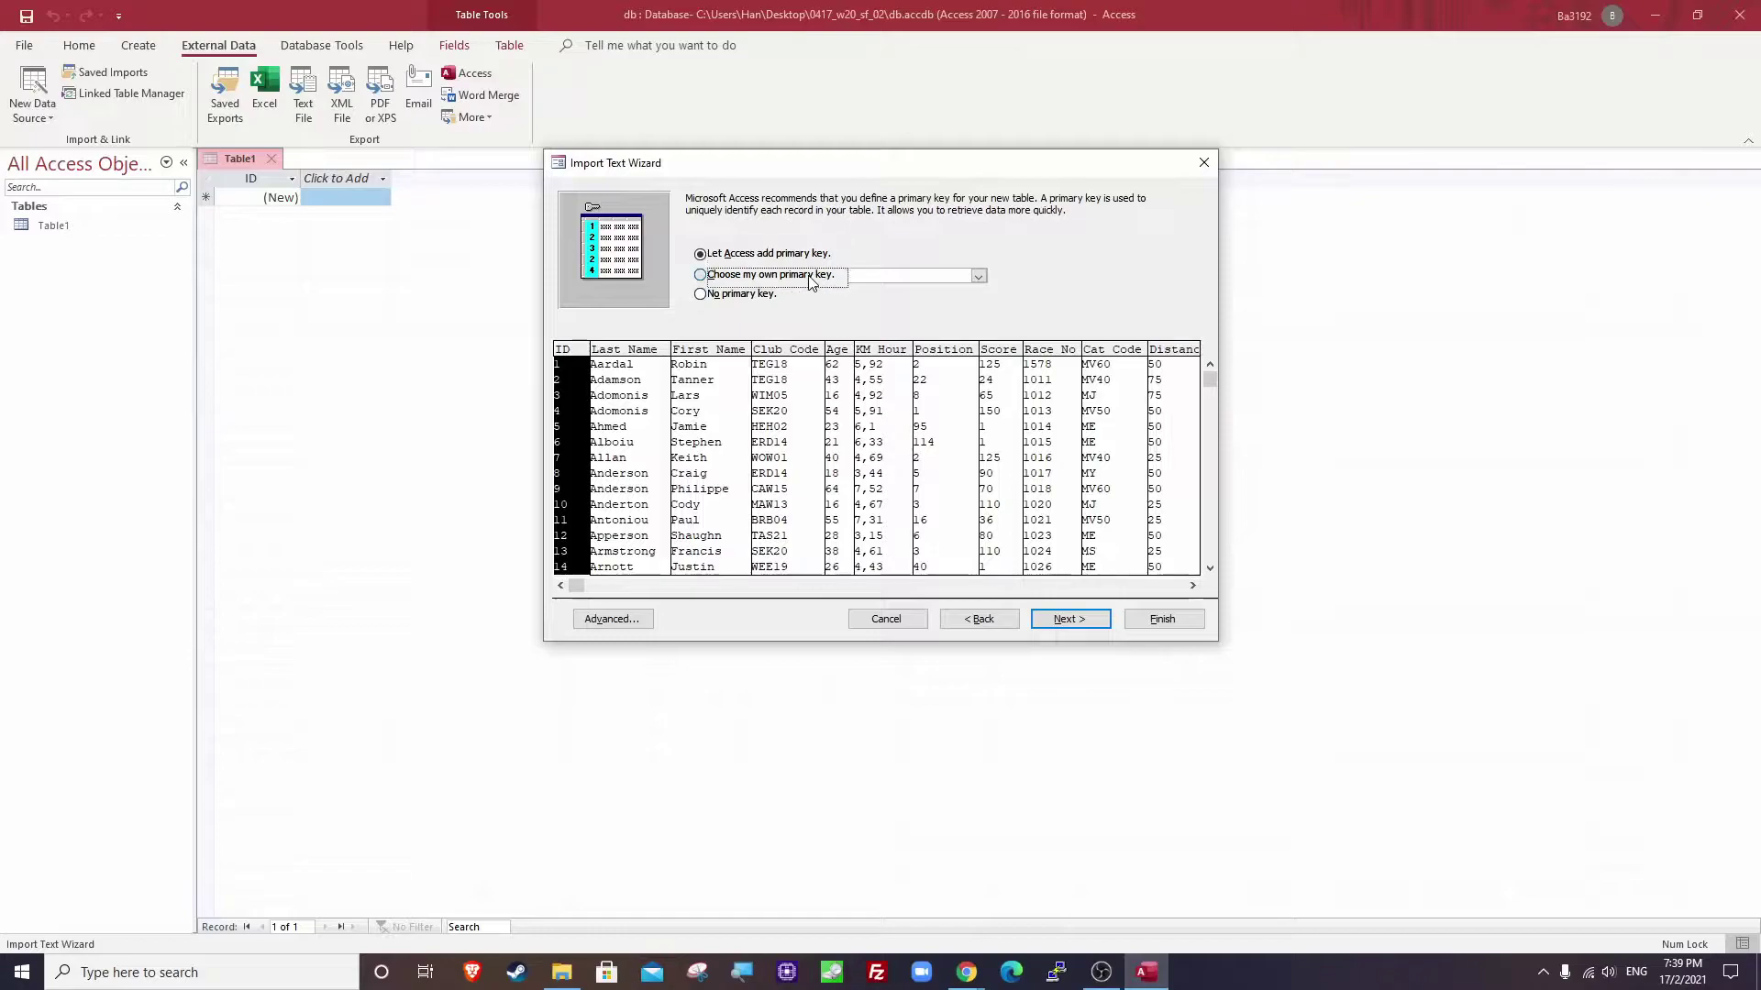
{"action": "left_click", "coordinate": [977, 276]}
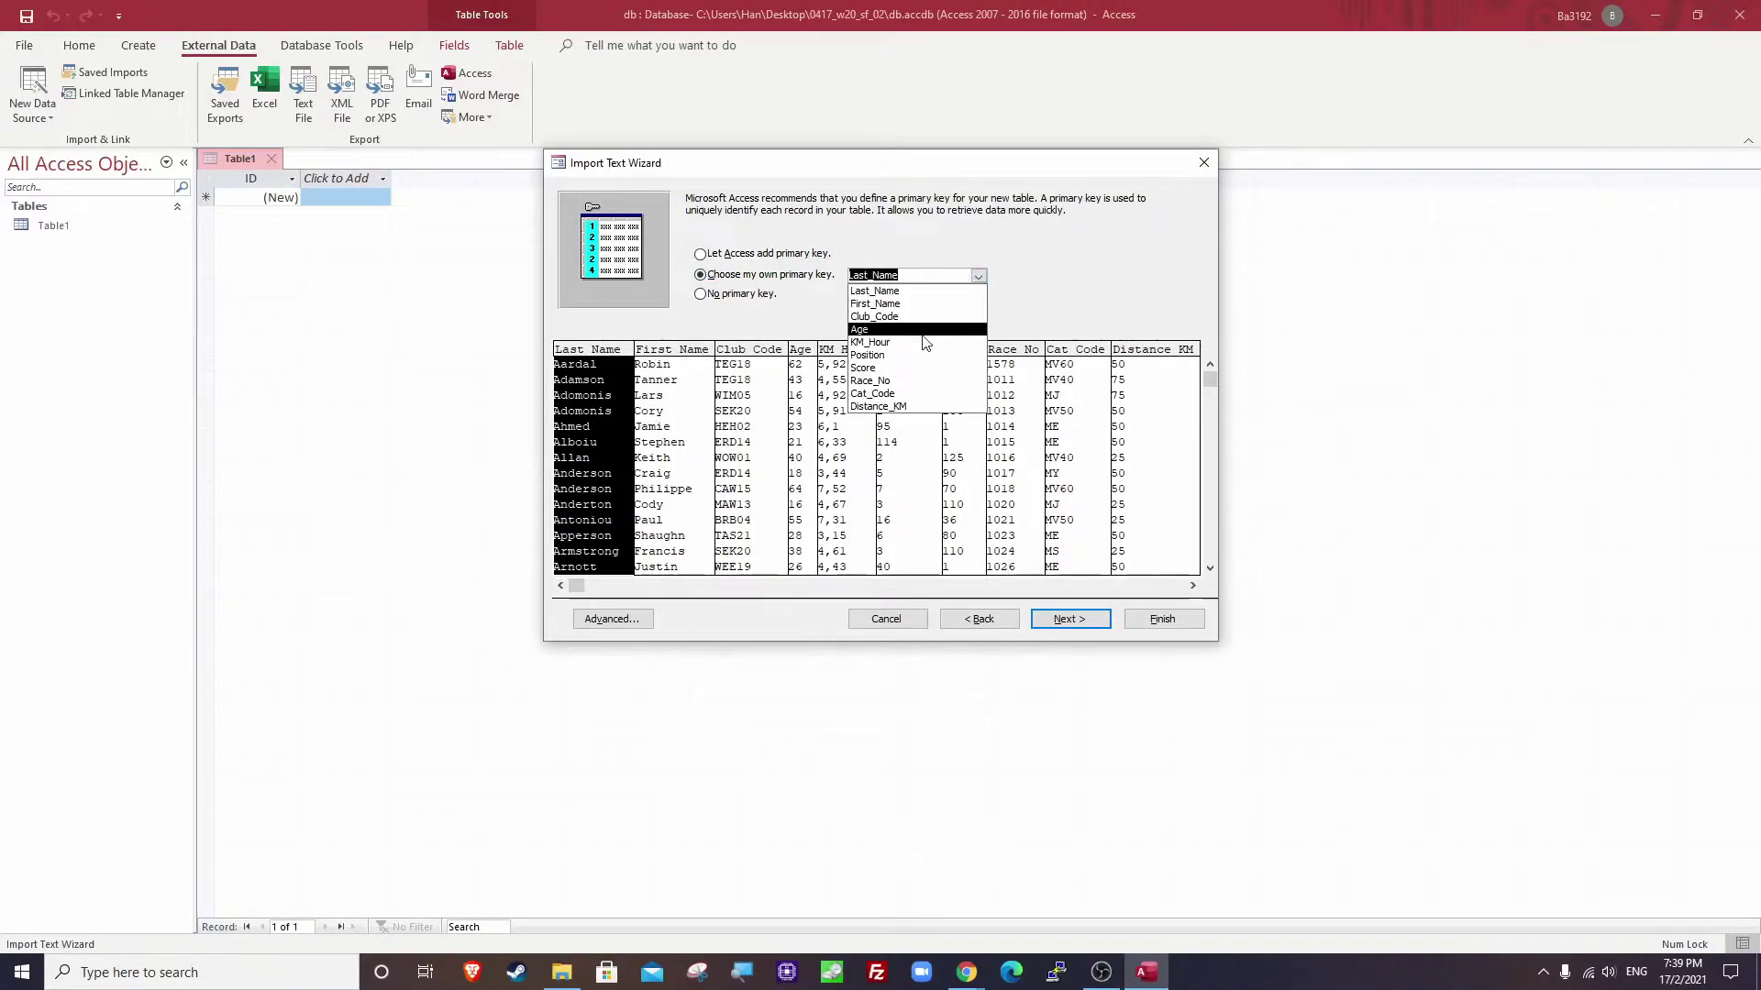
{"action": "left_click", "coordinate": [917, 381]}
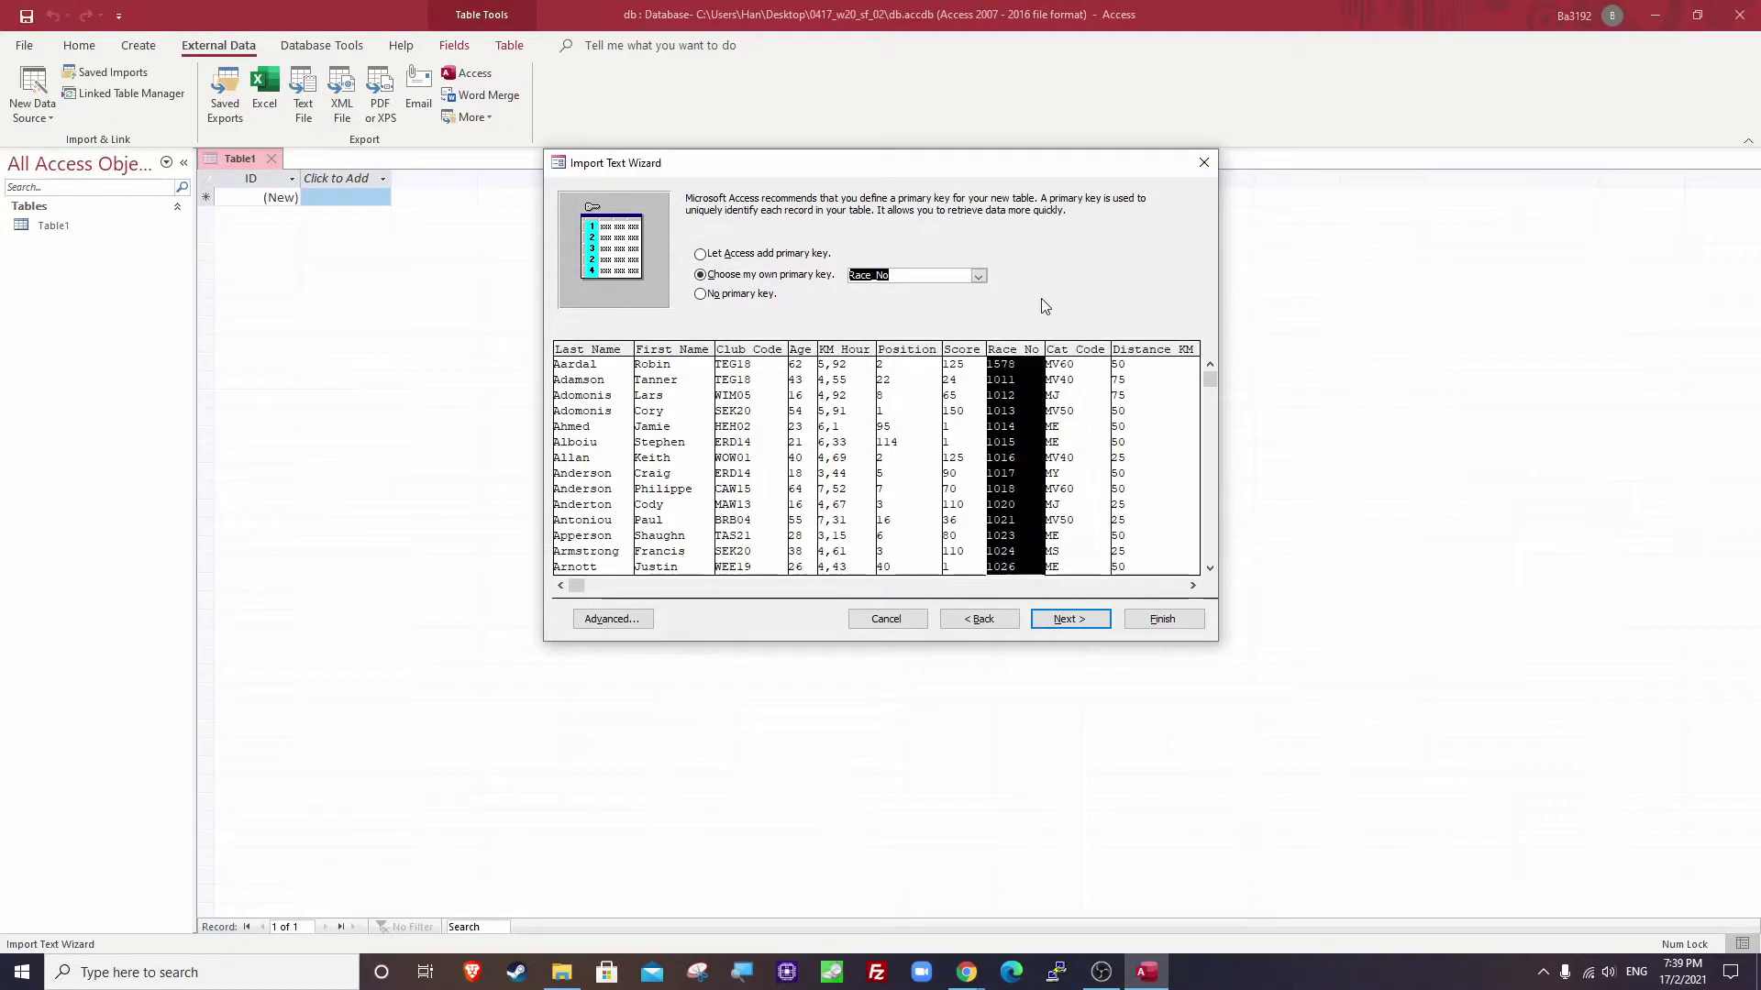
{"action": "left_click", "coordinate": [1070, 620]}
{"action": "left_click", "coordinate": [803, 306]}
{"action": "left_click", "coordinate": [1155, 618]}
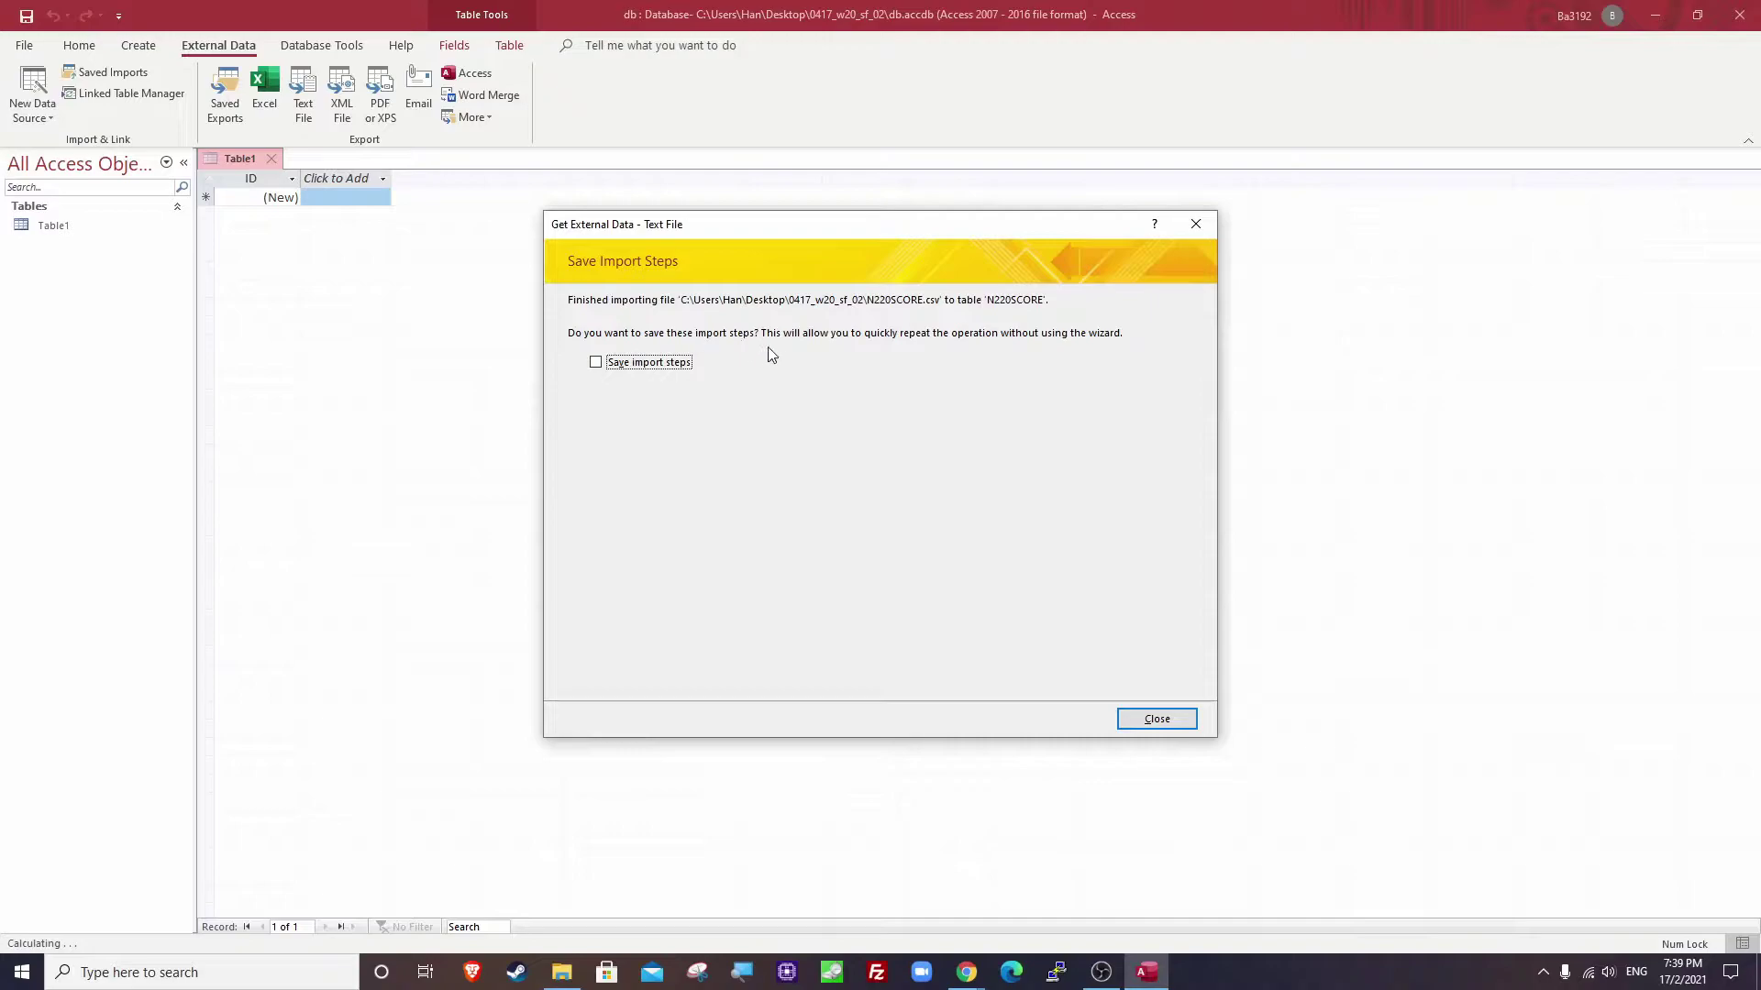
{"action": "left_click", "coordinate": [1144, 722]}
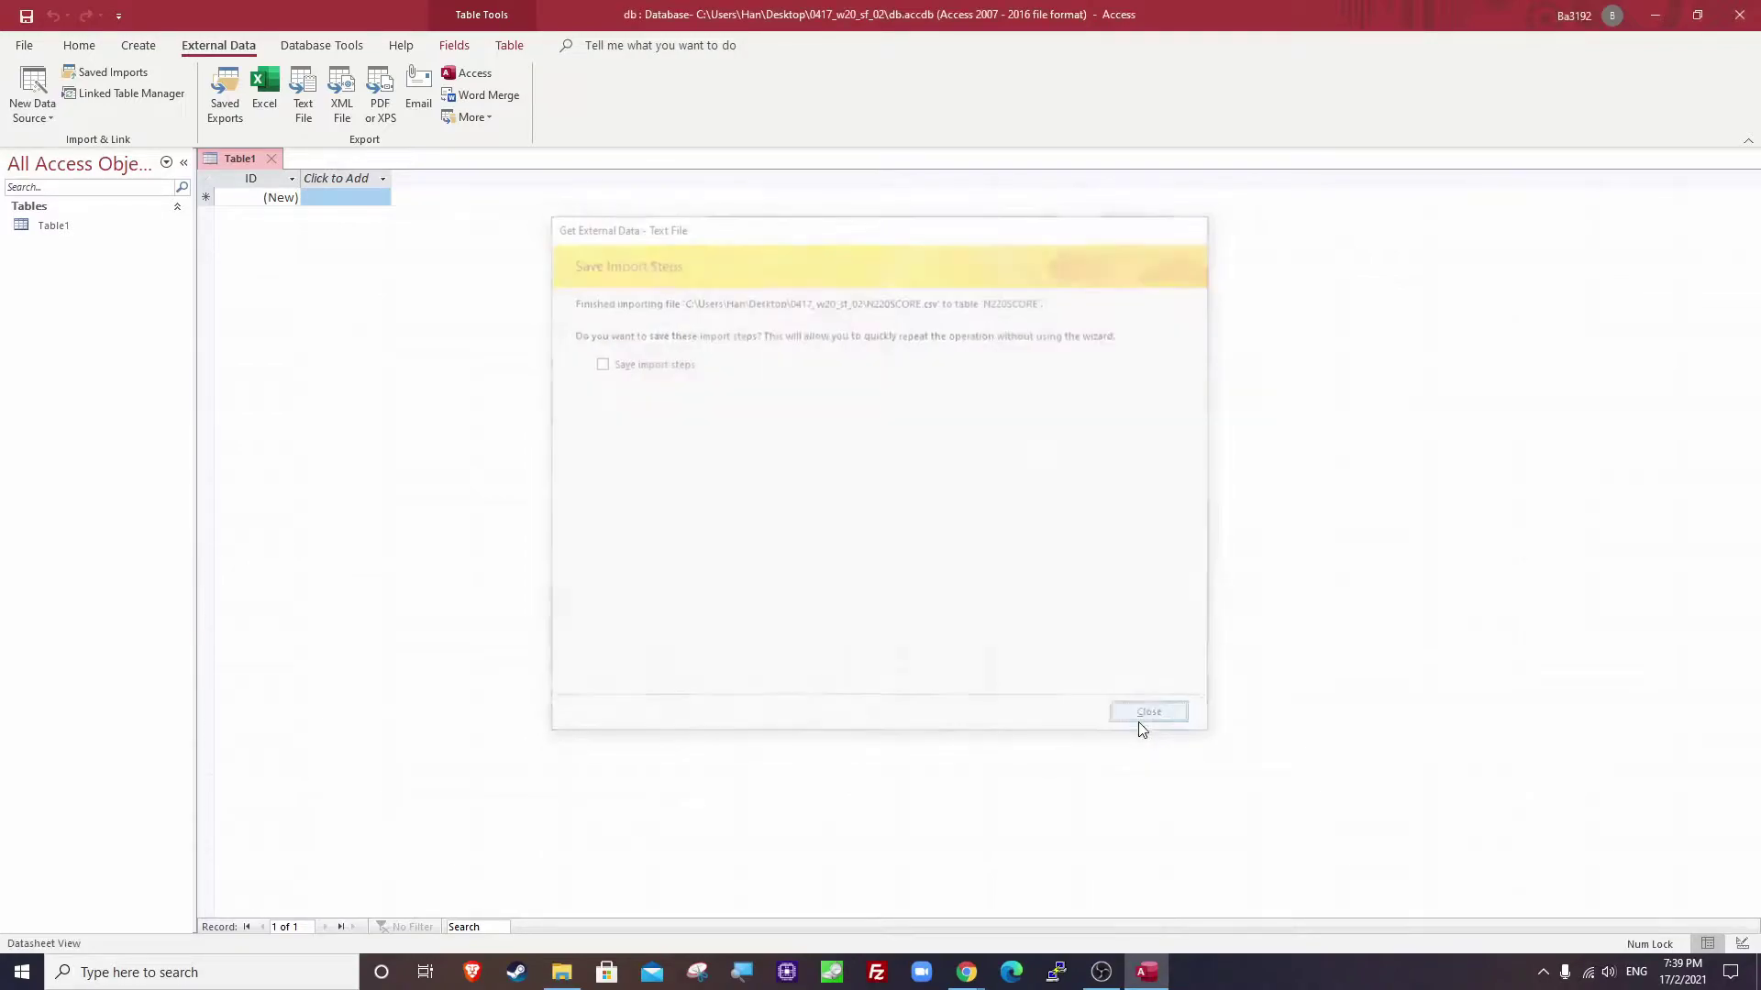
Open the N220SCORE table and its 772 imported records and compare them with the exam PDF.
{"action": "left_click", "coordinate": [73, 229]}
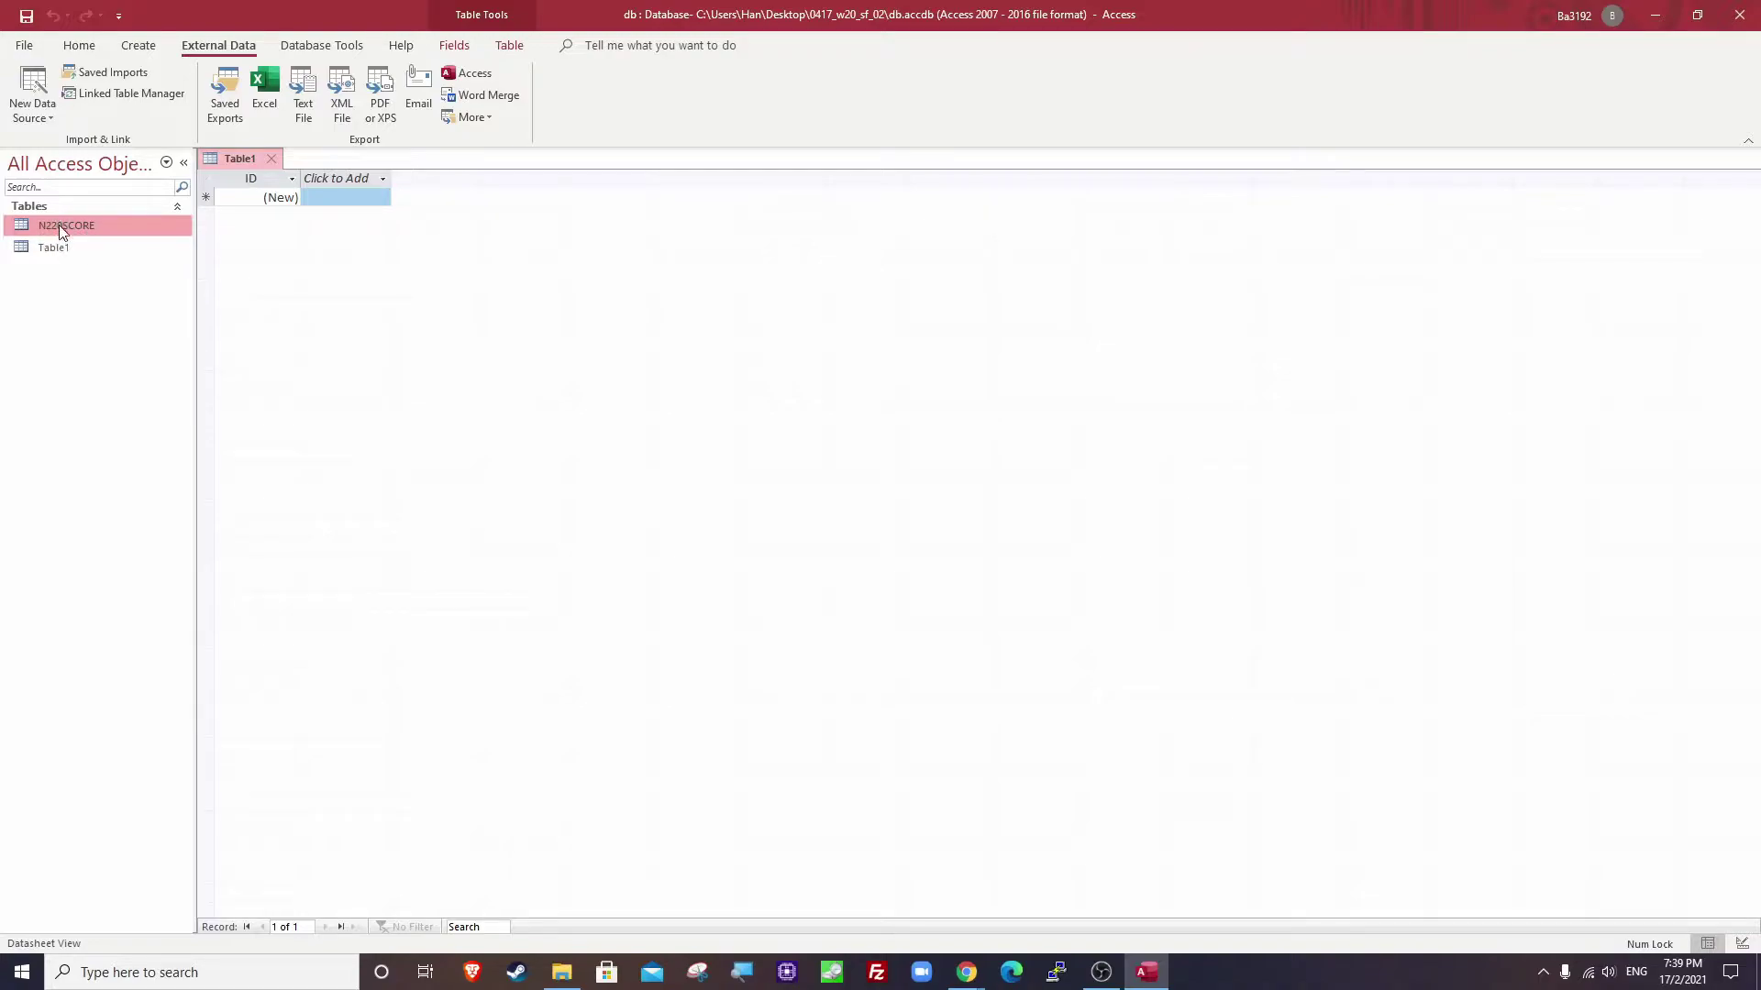
{"action": "double_click", "coordinate": [71, 234]}
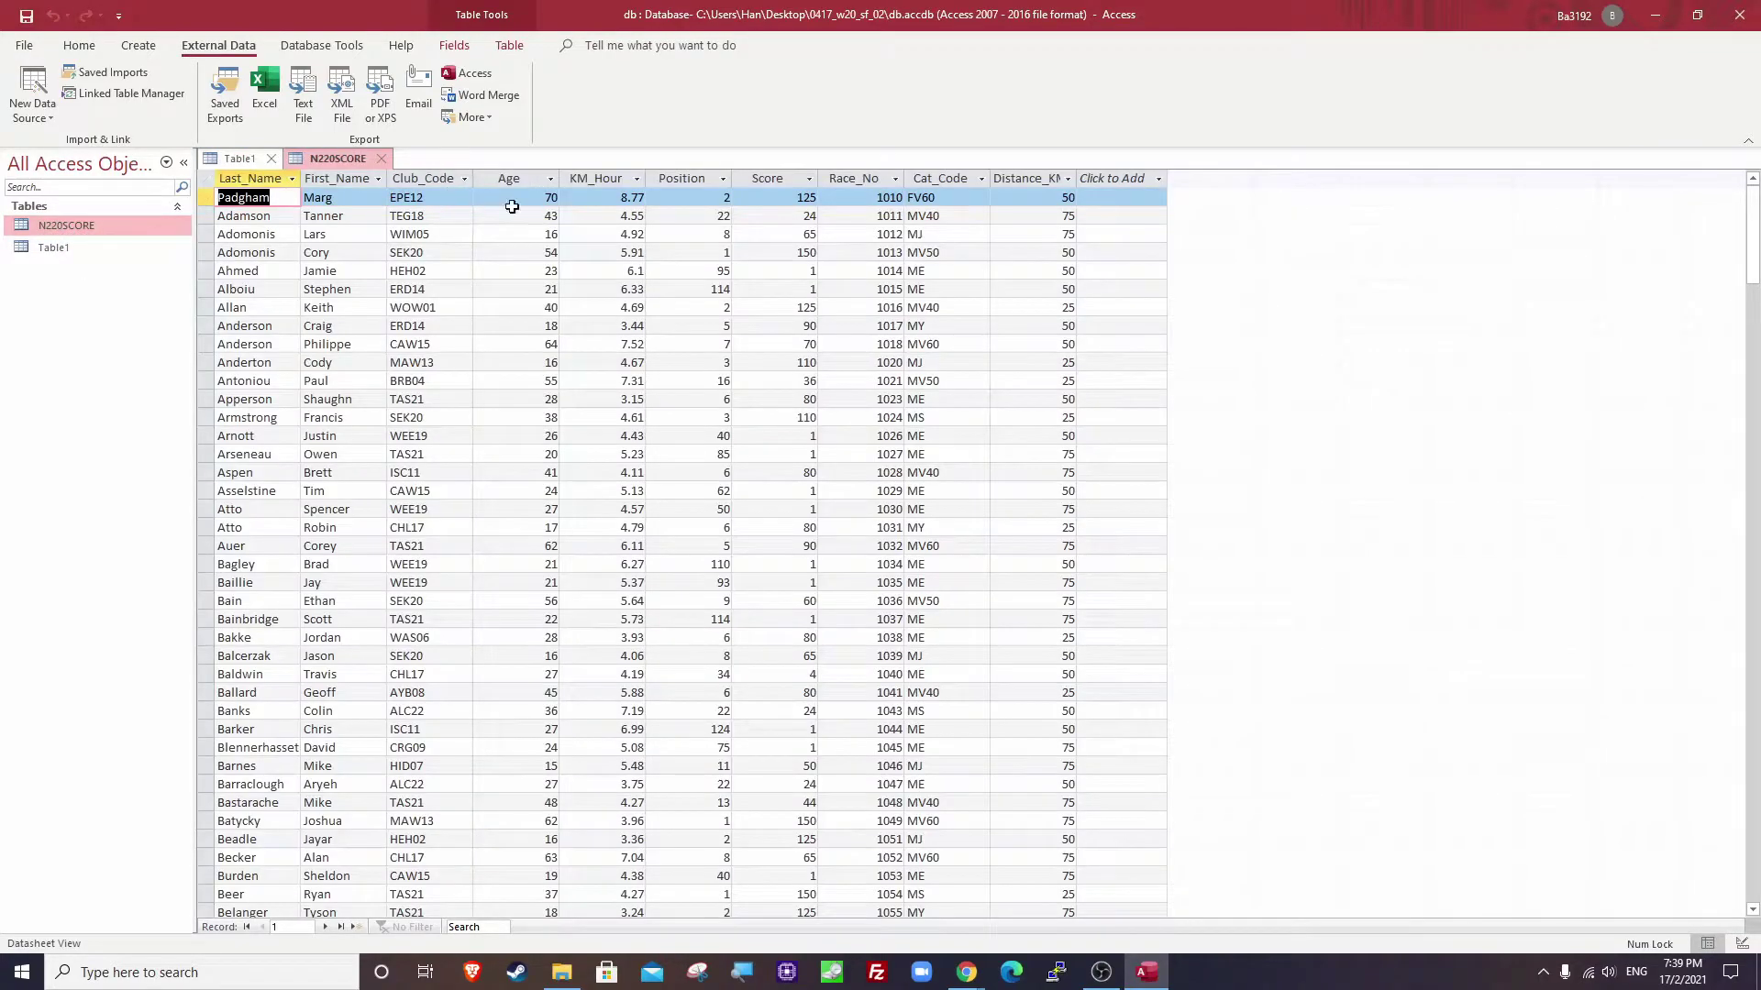
{"action": "key", "text": "alt+Tab"}
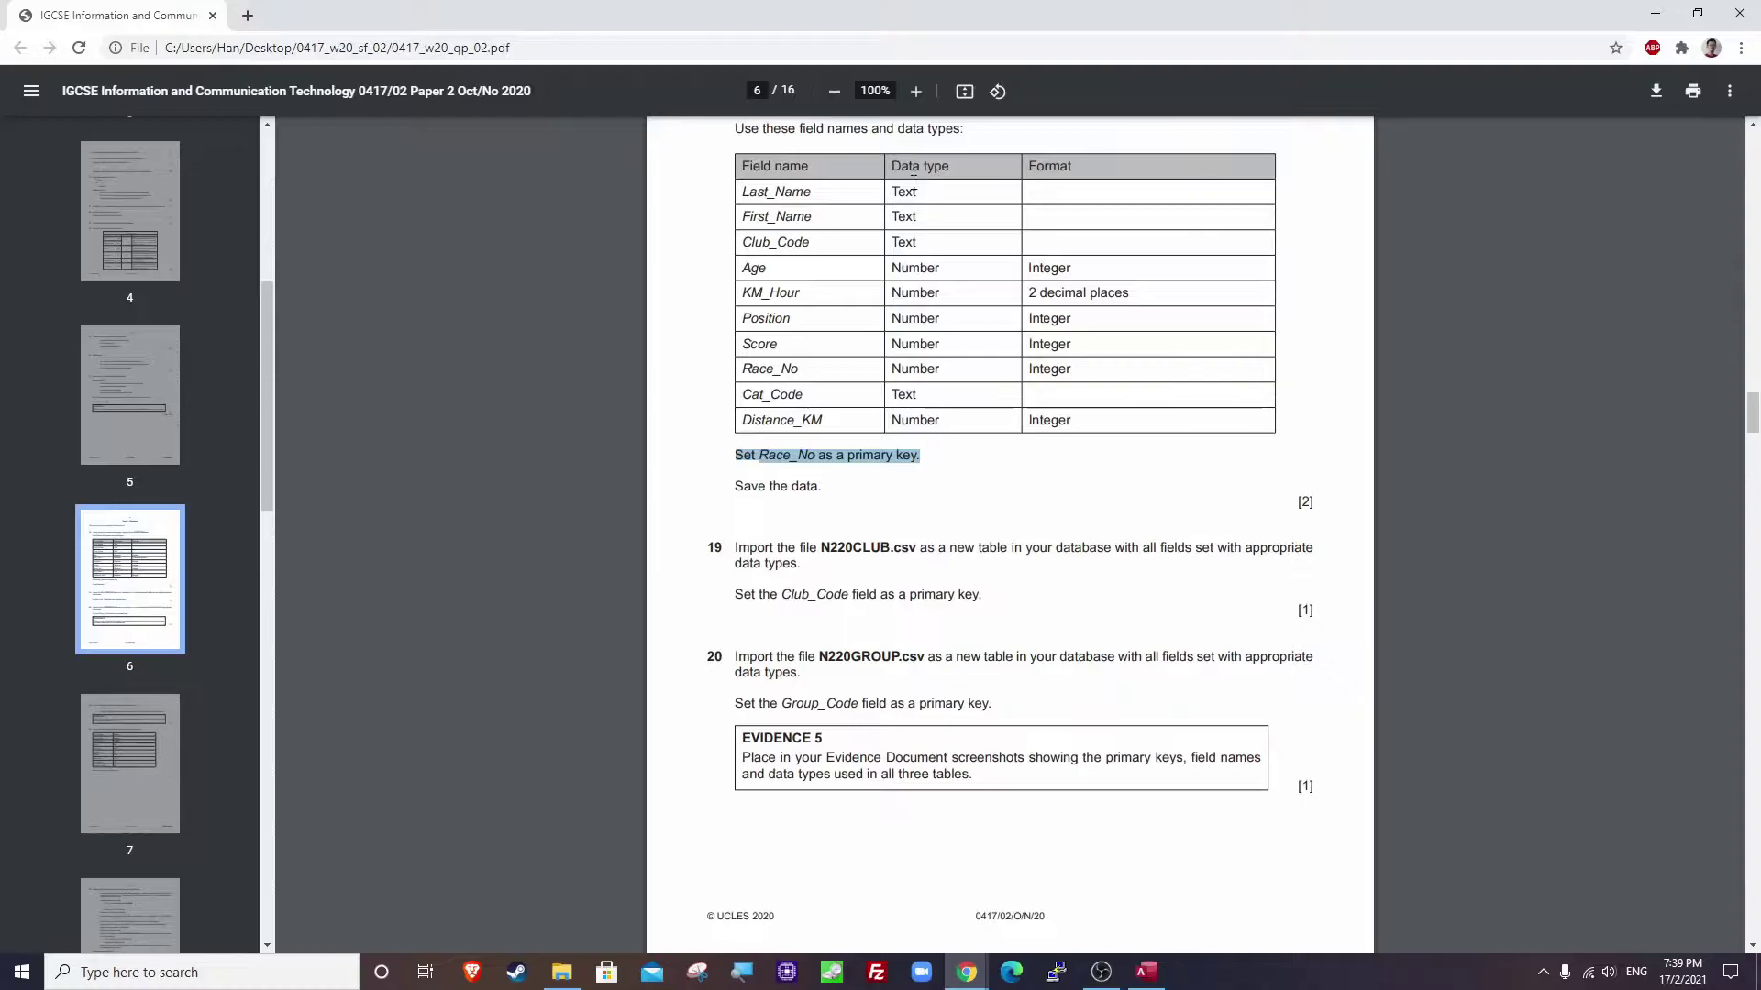
{"action": "key", "text": "alt+Tab"}
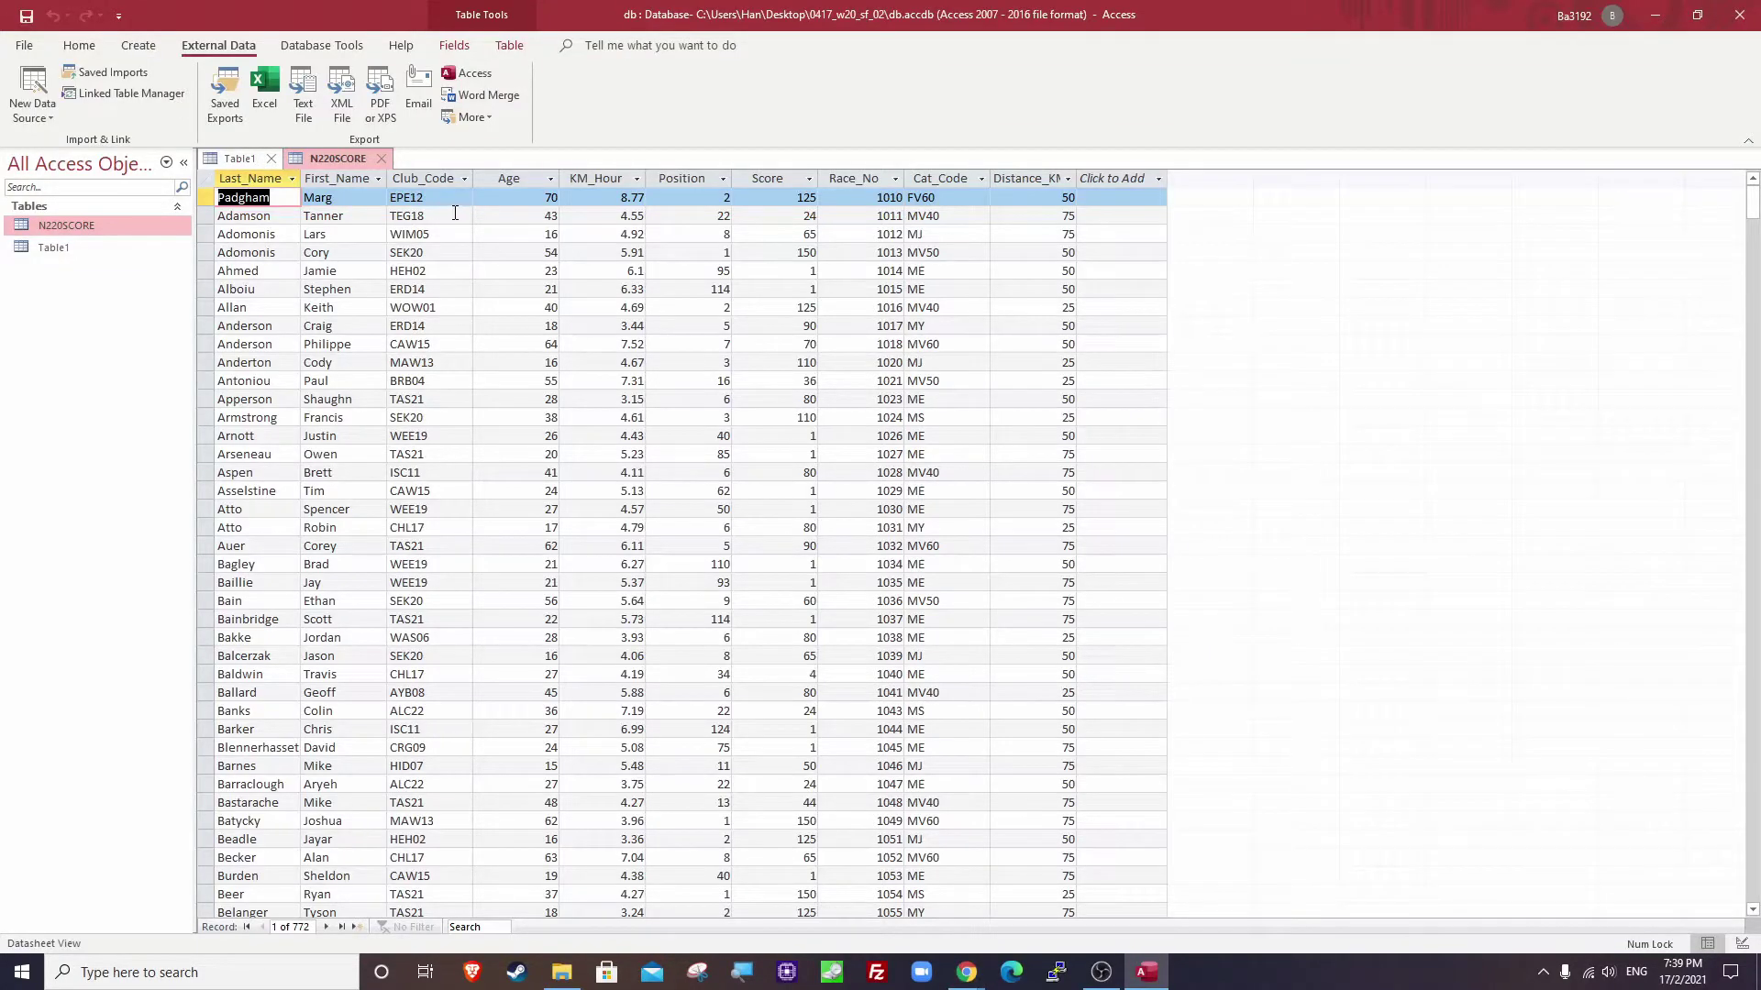
{"action": "key", "text": "alt+Tab"}
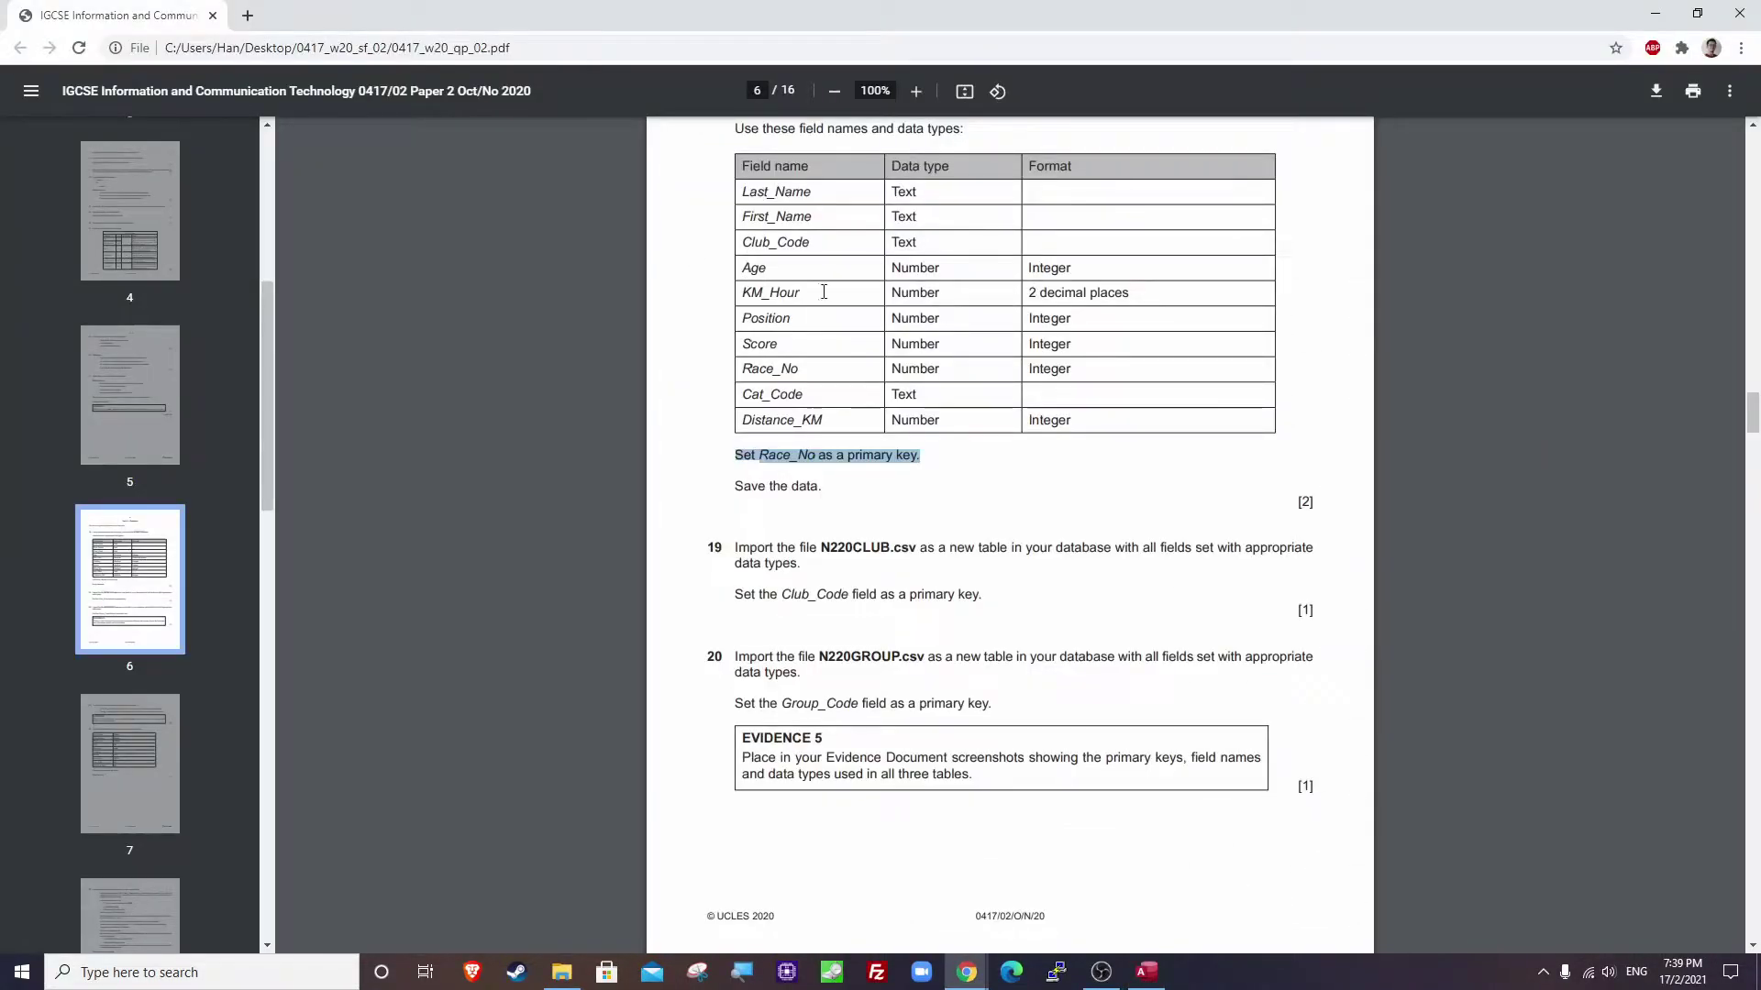
{"action": "key", "text": "alt+Tab"}
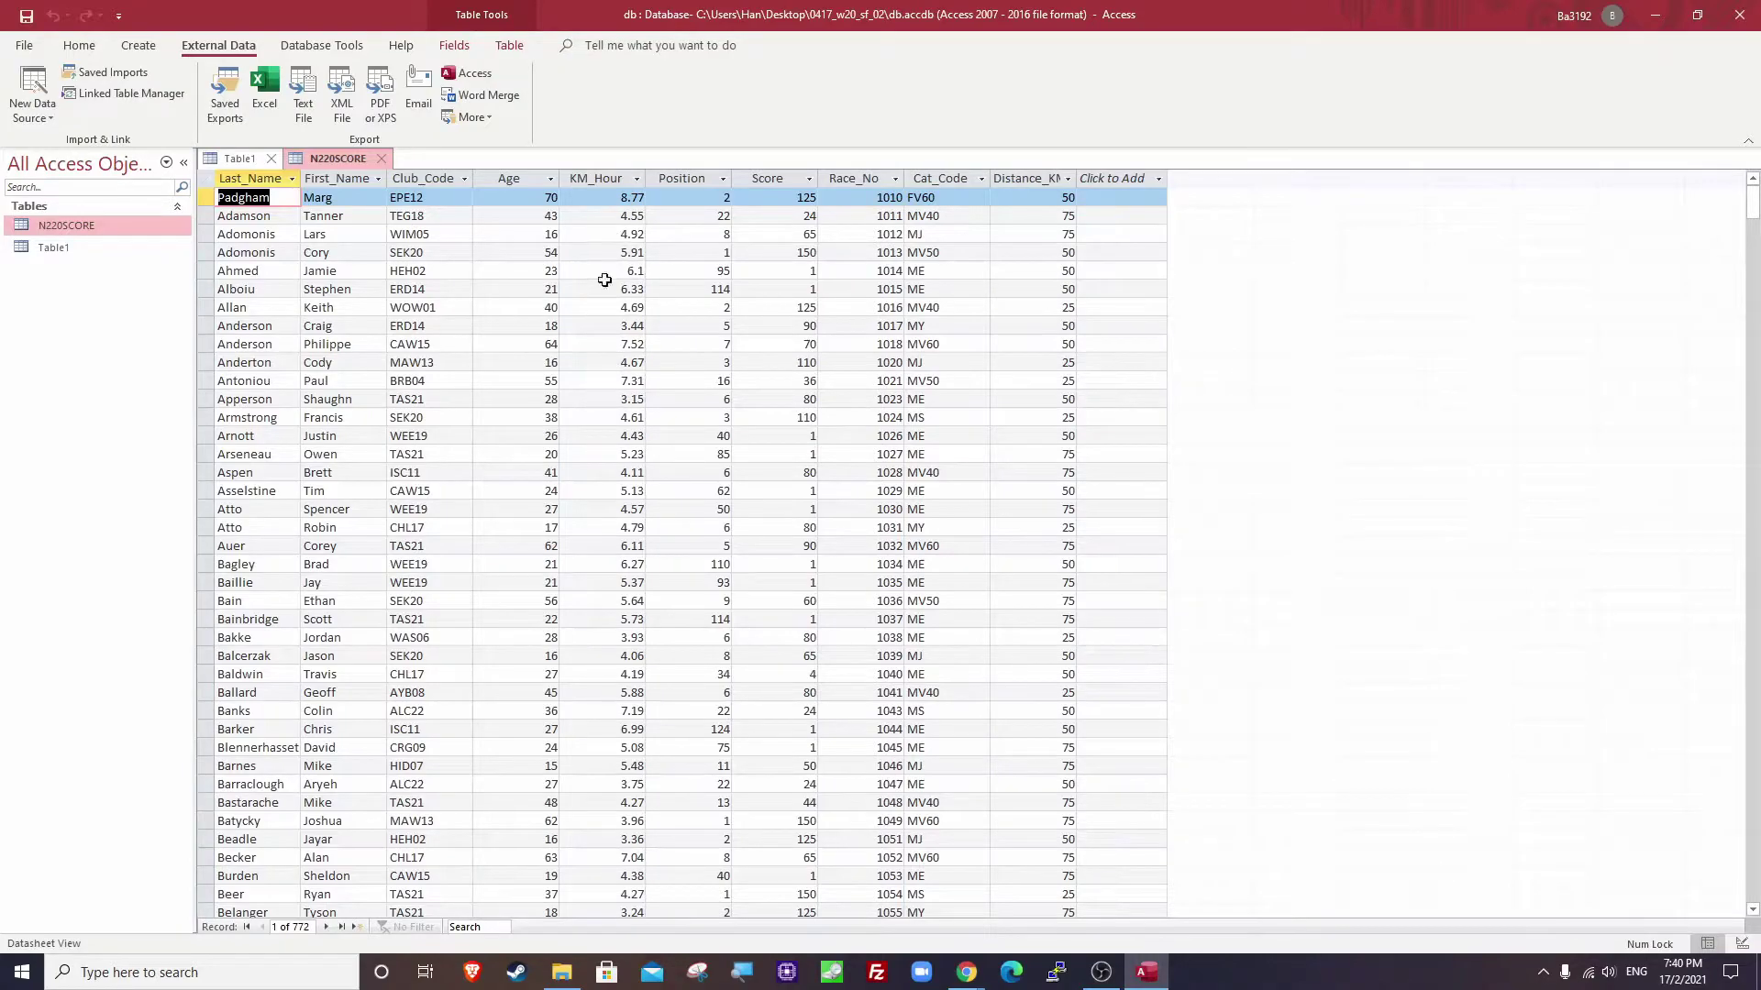
Check the first row's KM_Hour value 8.77 against the Position field's required data type in the PDF.
{"action": "left_click_drag", "start_coordinate": [614, 203], "coordinate": [648, 196]}
{"action": "double_click", "coordinate": [648, 195]}
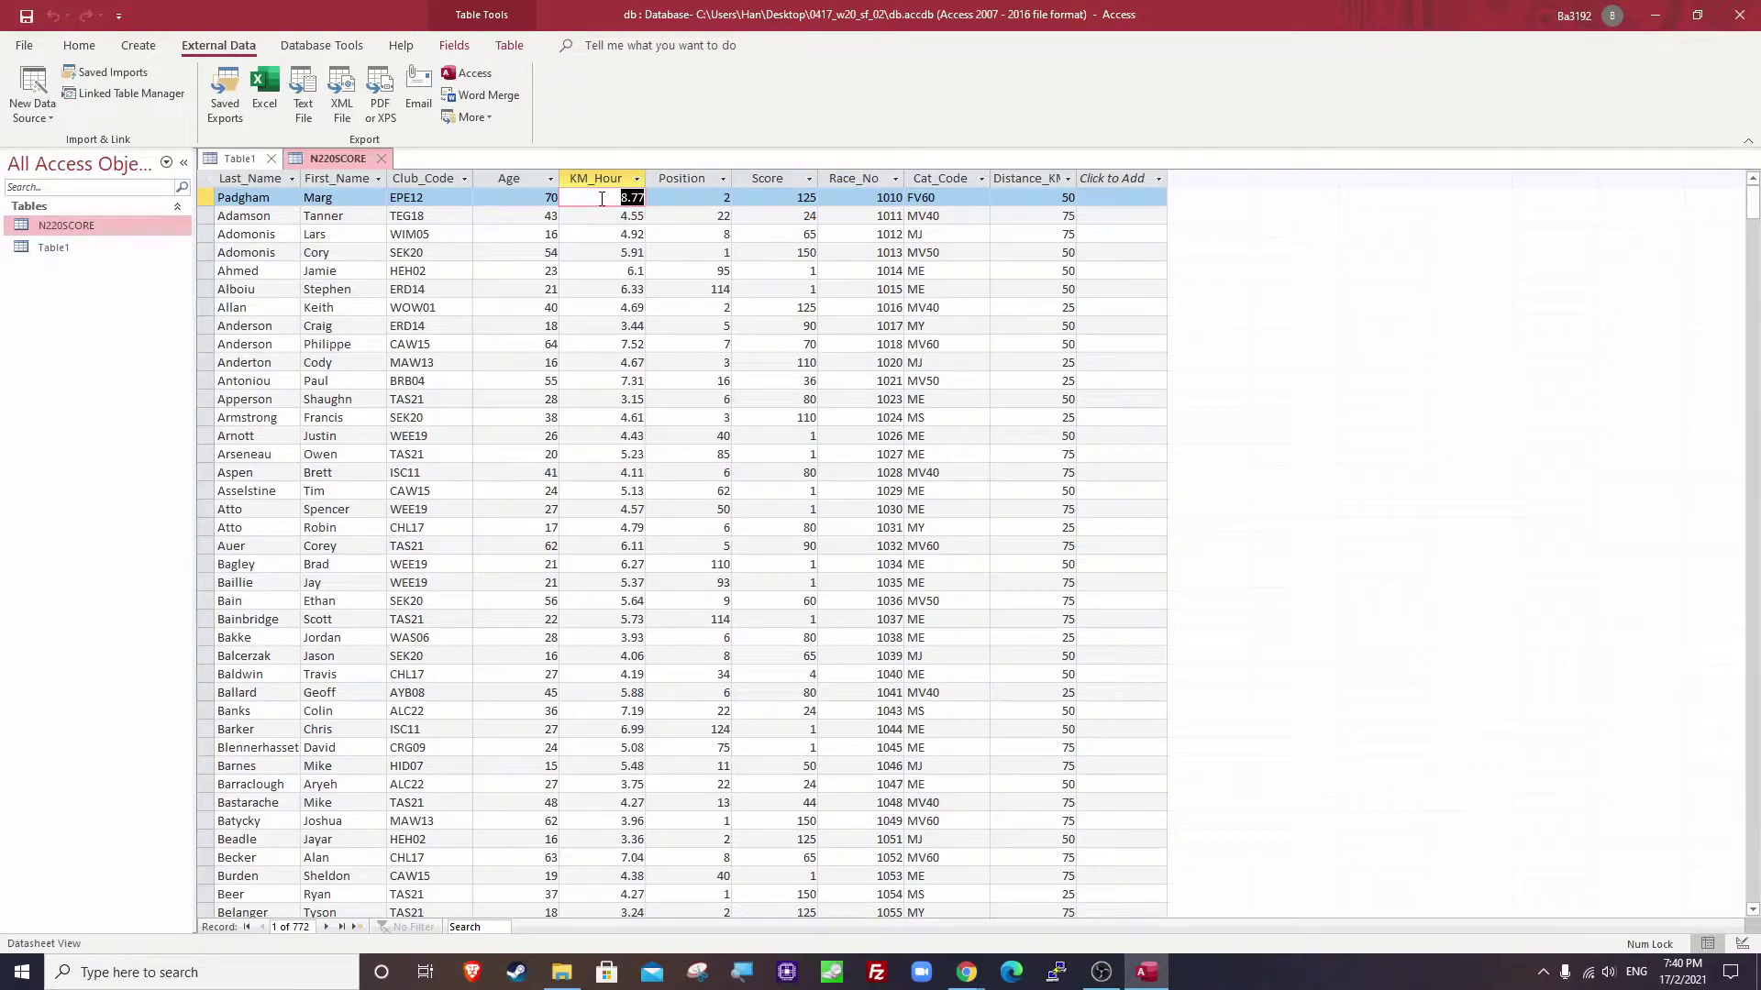
{"action": "key", "text": "alt+Tab"}
{"action": "left_click_drag", "start_coordinate": [769, 318], "coordinate": [940, 321]}
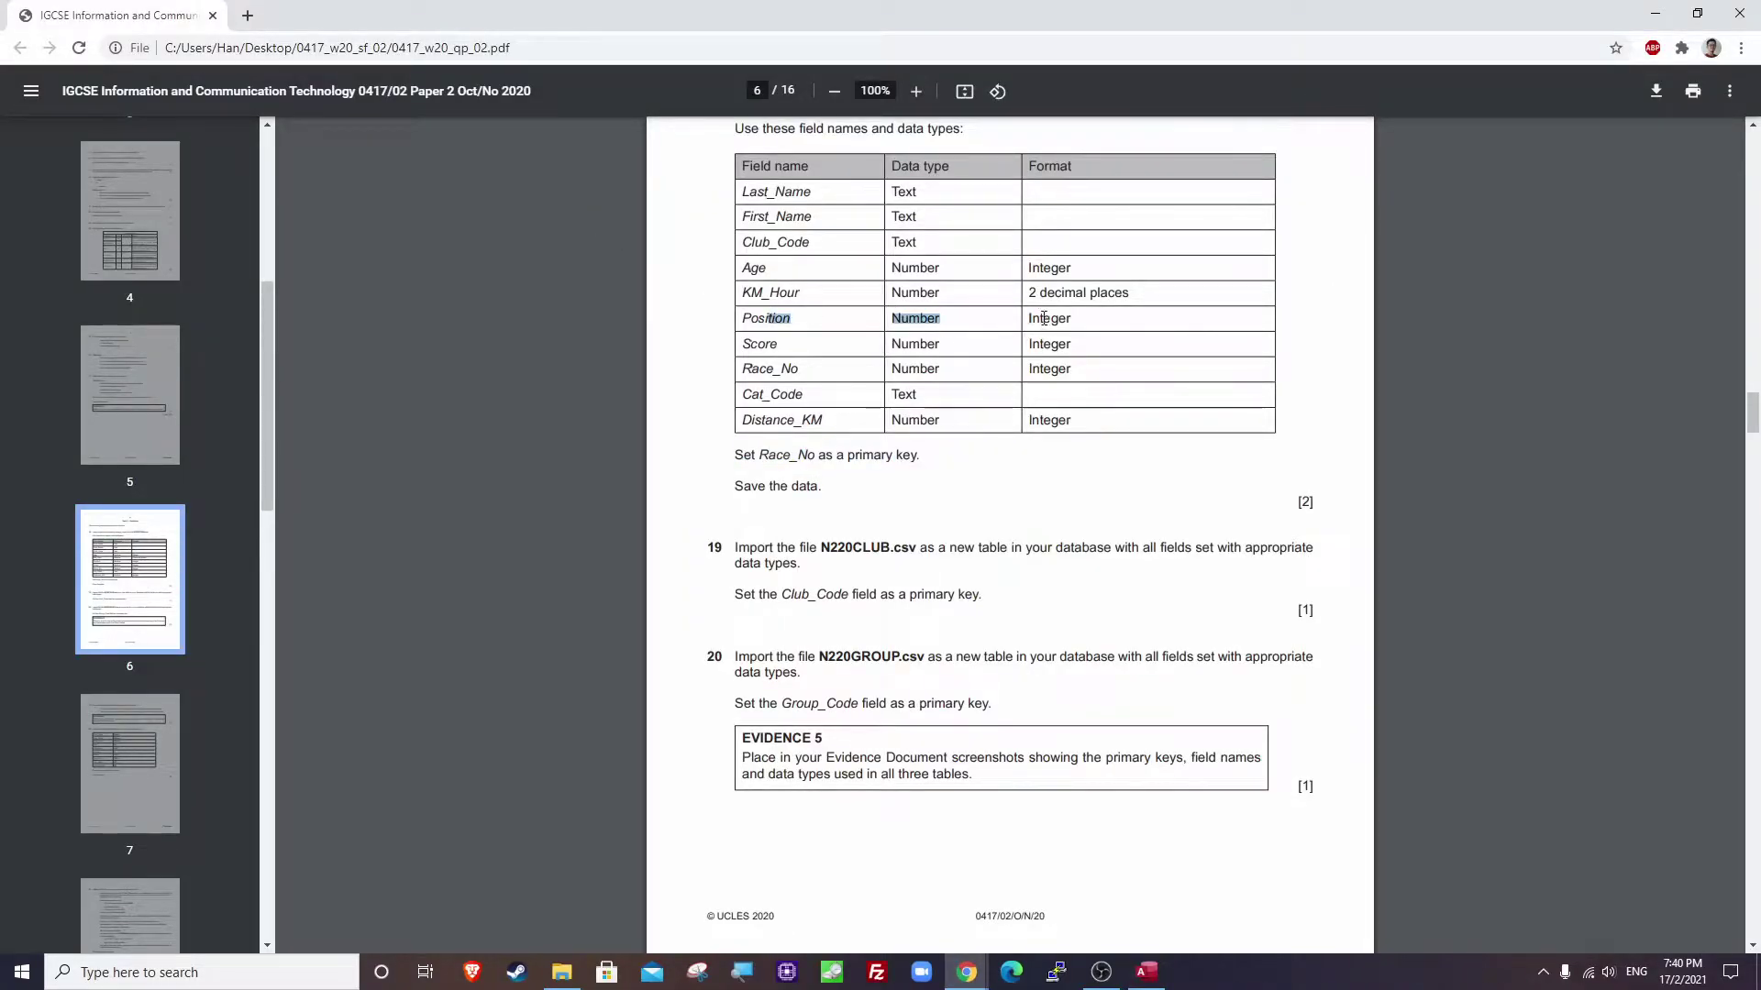
{"action": "key", "text": "alt+Tab"}
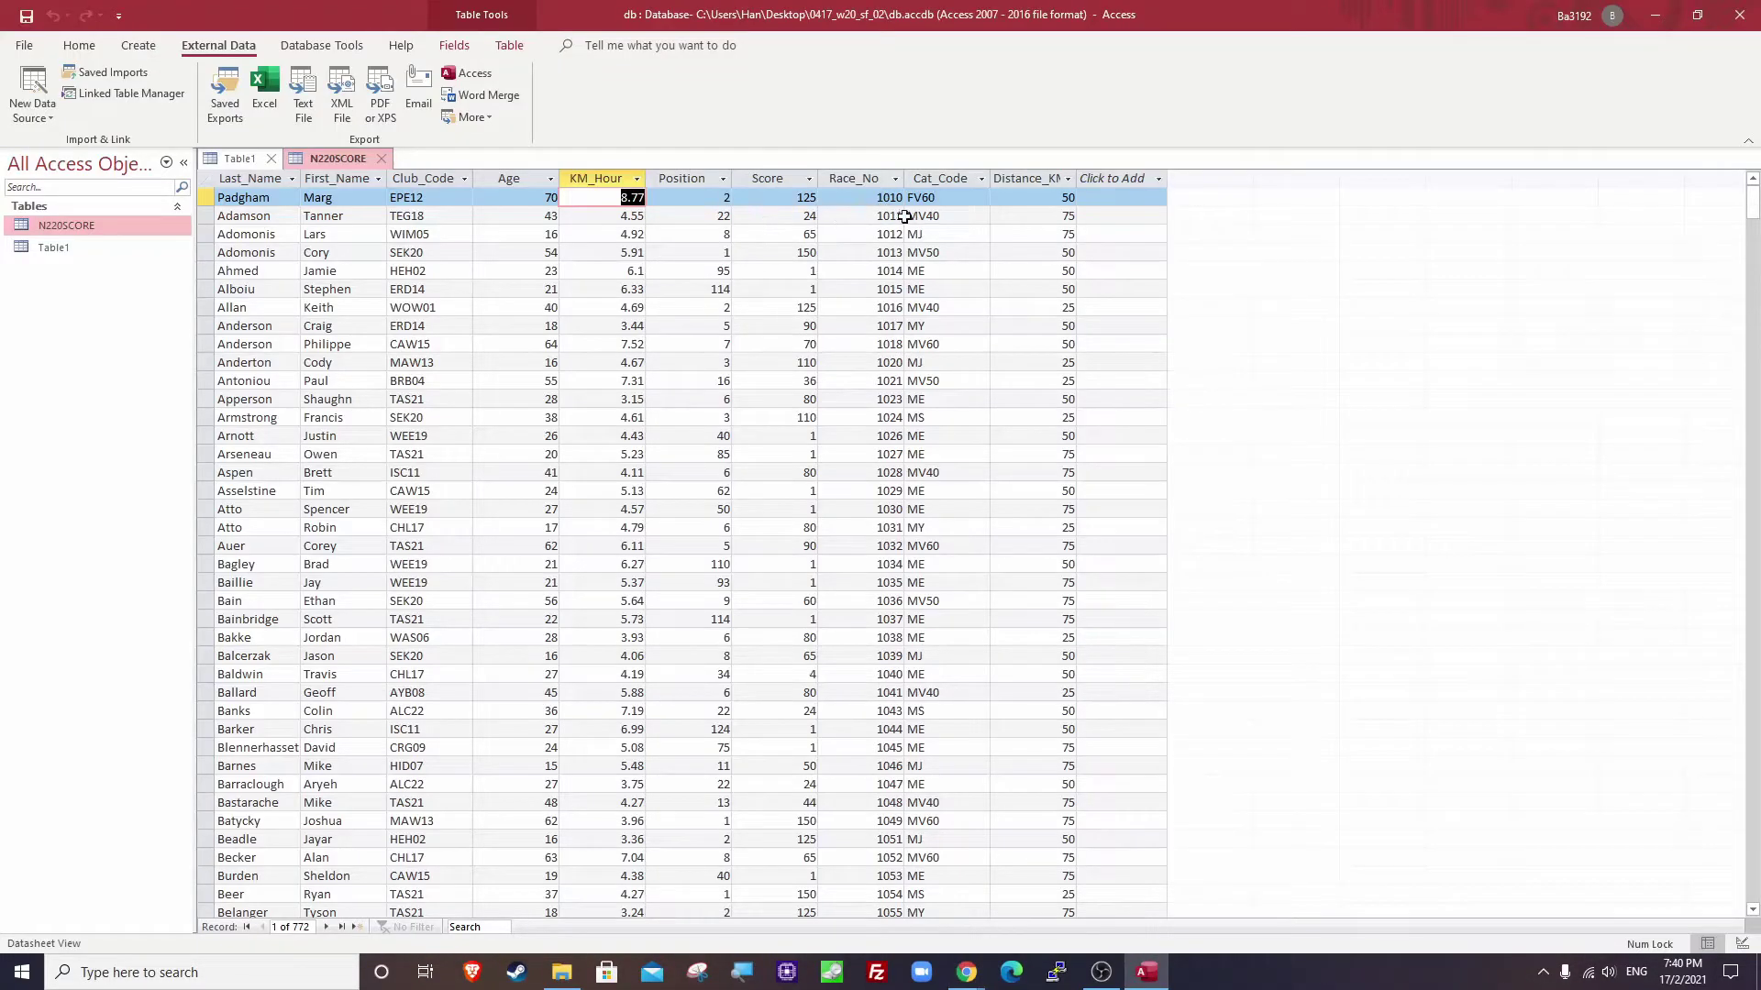
{"action": "key", "text": "alt+Tab"}
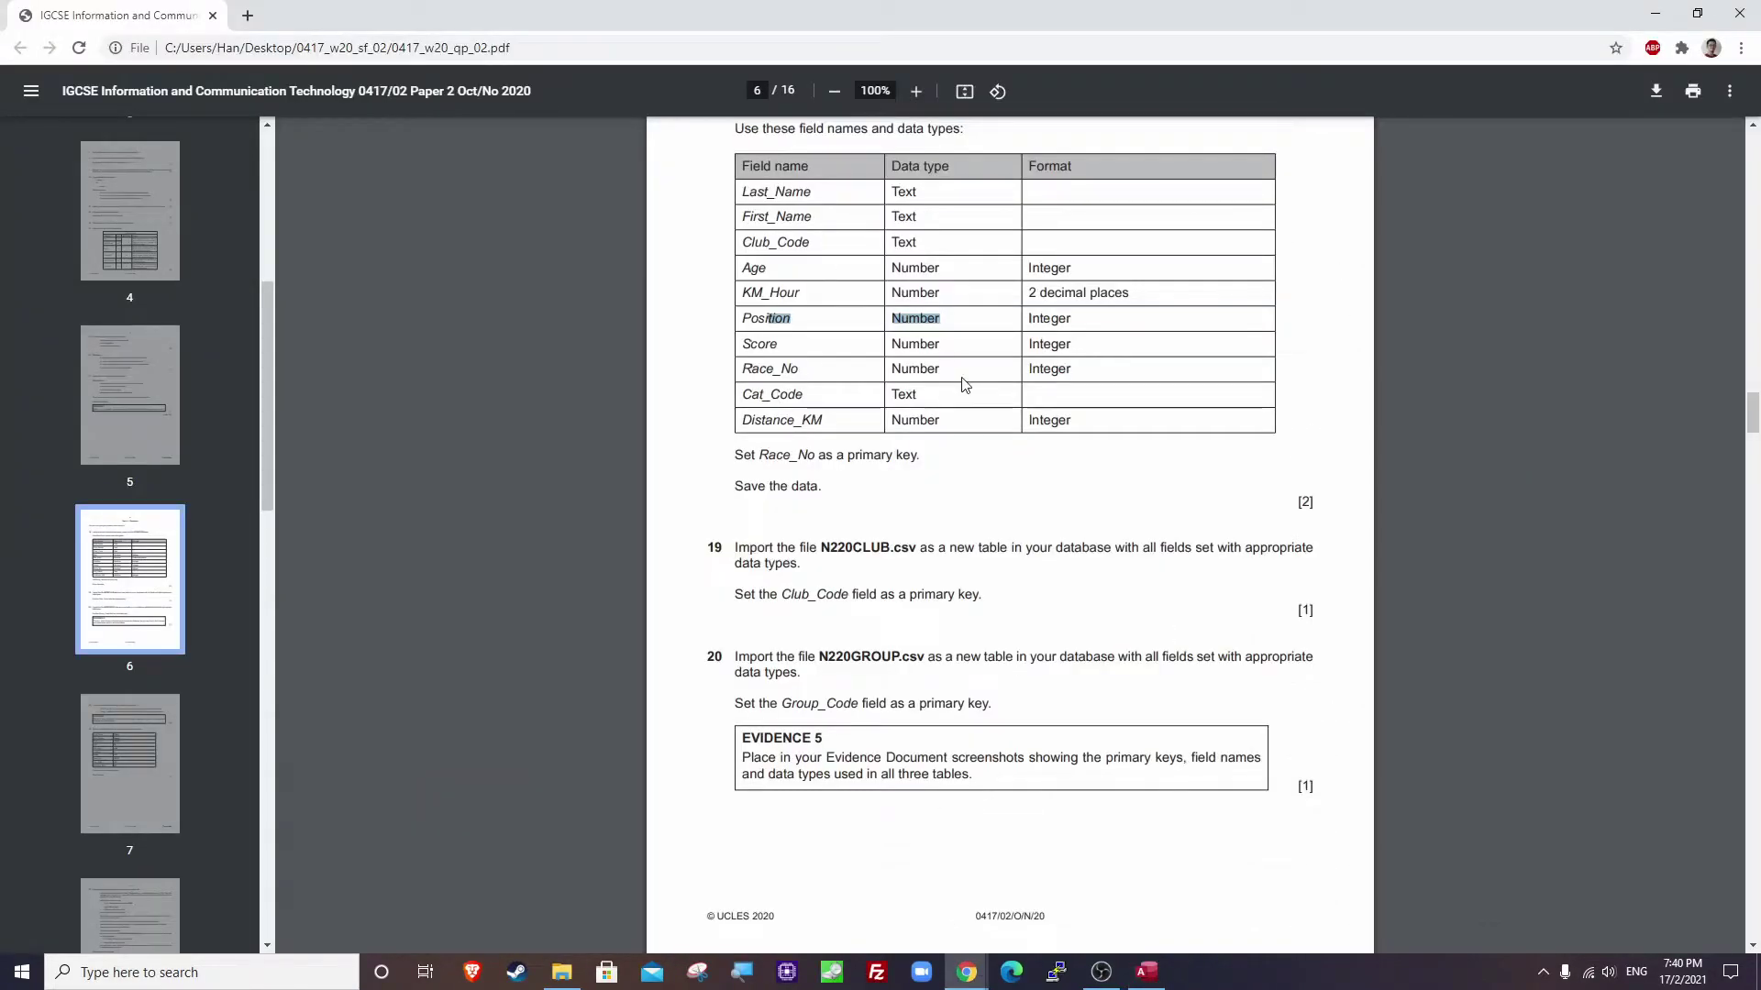
{"action": "key", "text": "alt+Tab"}
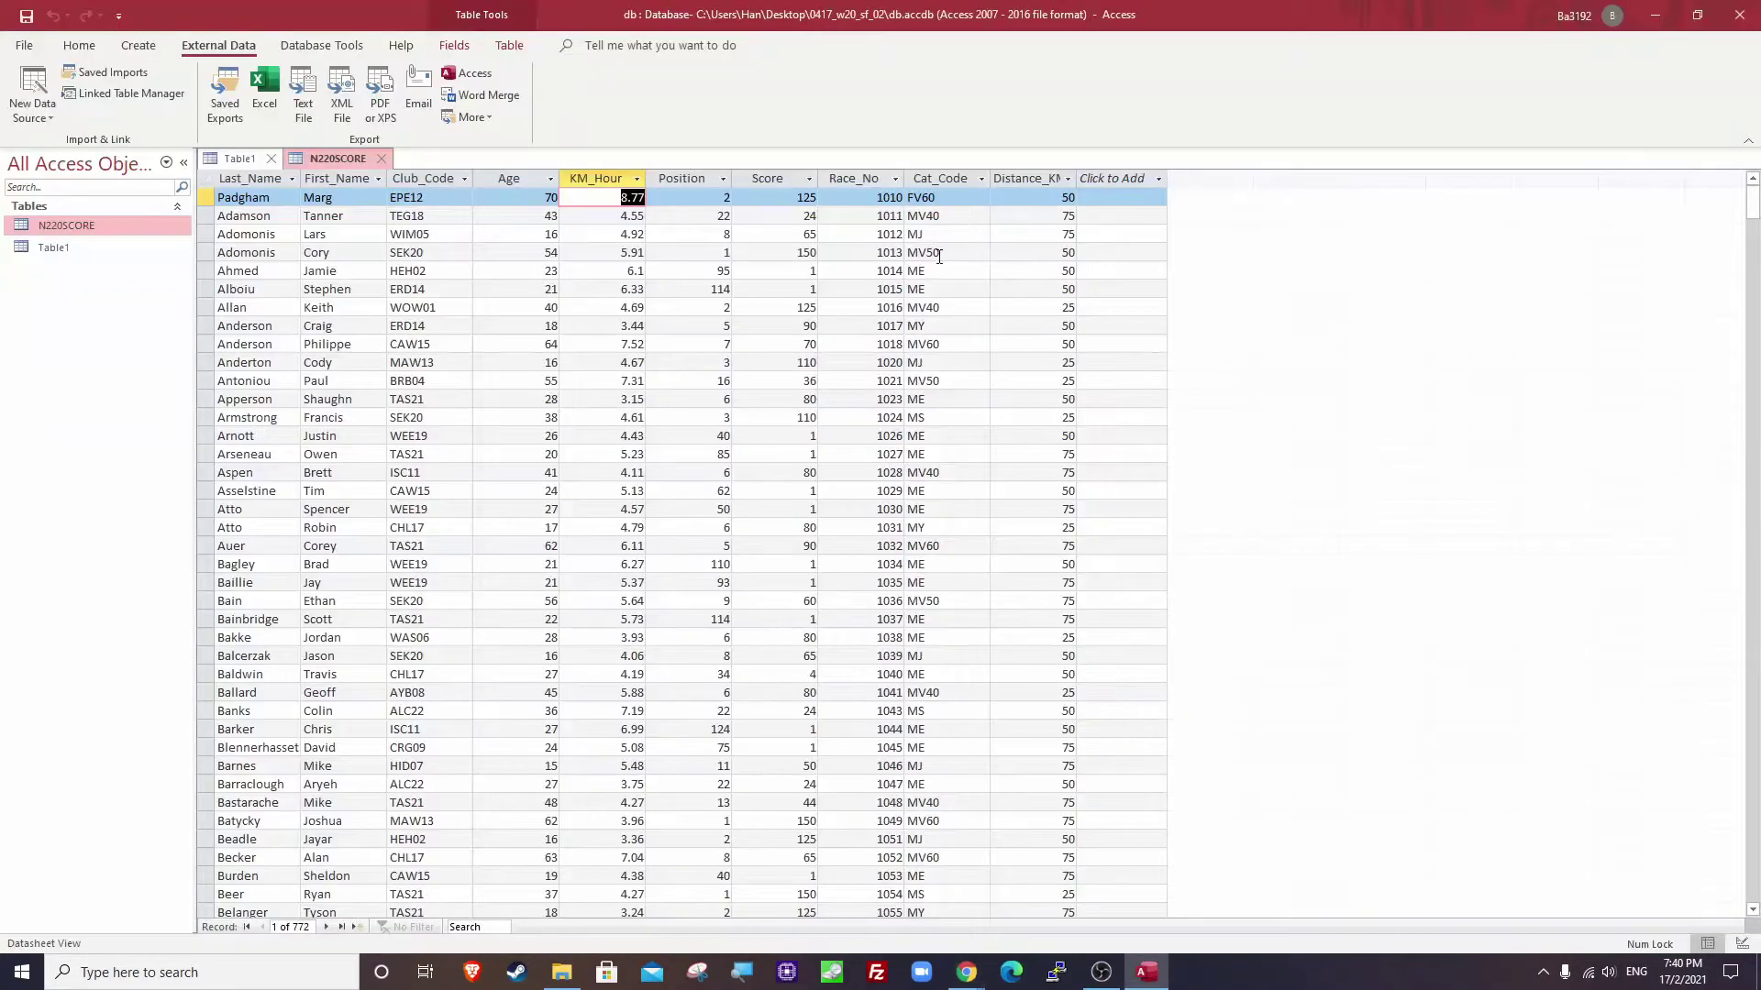
{"action": "key", "text": "alt+Tab"}
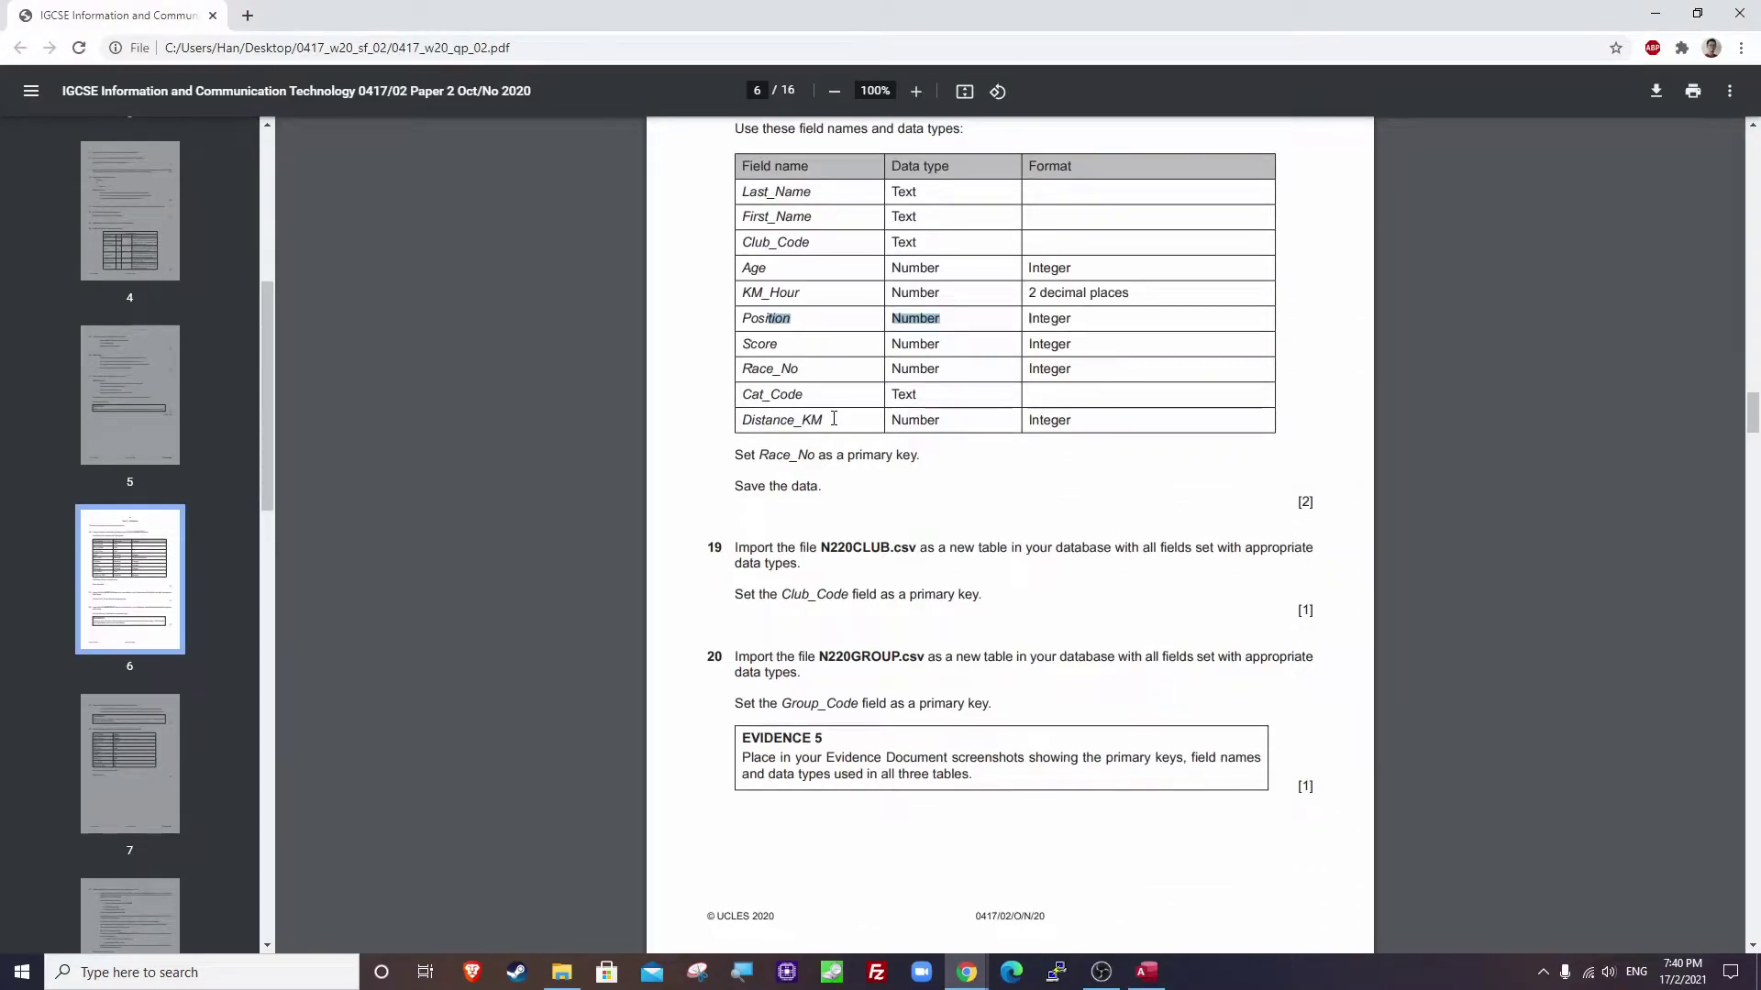
Highlight question 19's N220CLUB.csv import instructions in the exam PDF, then return to Access.
{"action": "scroll", "coordinate": [834, 419], "scroll_direction": "up", "scroll_amount": 1}
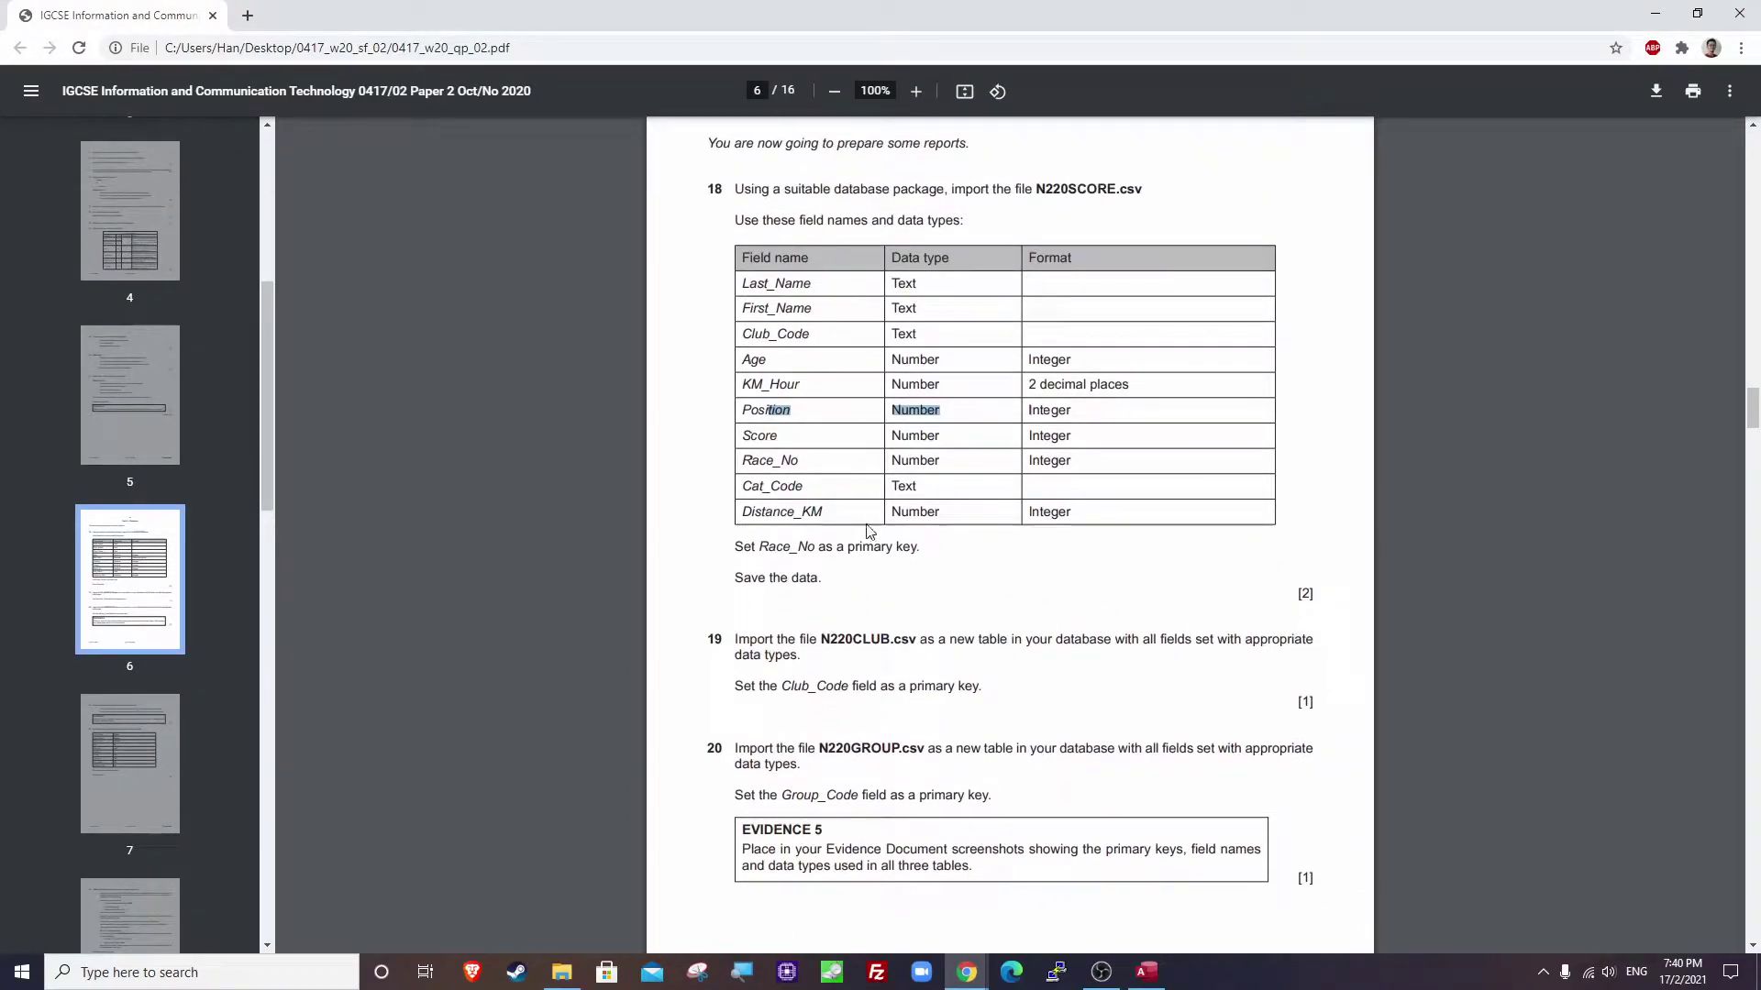
{"action": "scroll", "coordinate": [871, 526], "scroll_direction": "down", "scroll_amount": 3}
{"action": "left_click", "coordinate": [717, 378]}
{"action": "left_click_drag", "start_coordinate": [734, 366], "coordinate": [978, 412]}
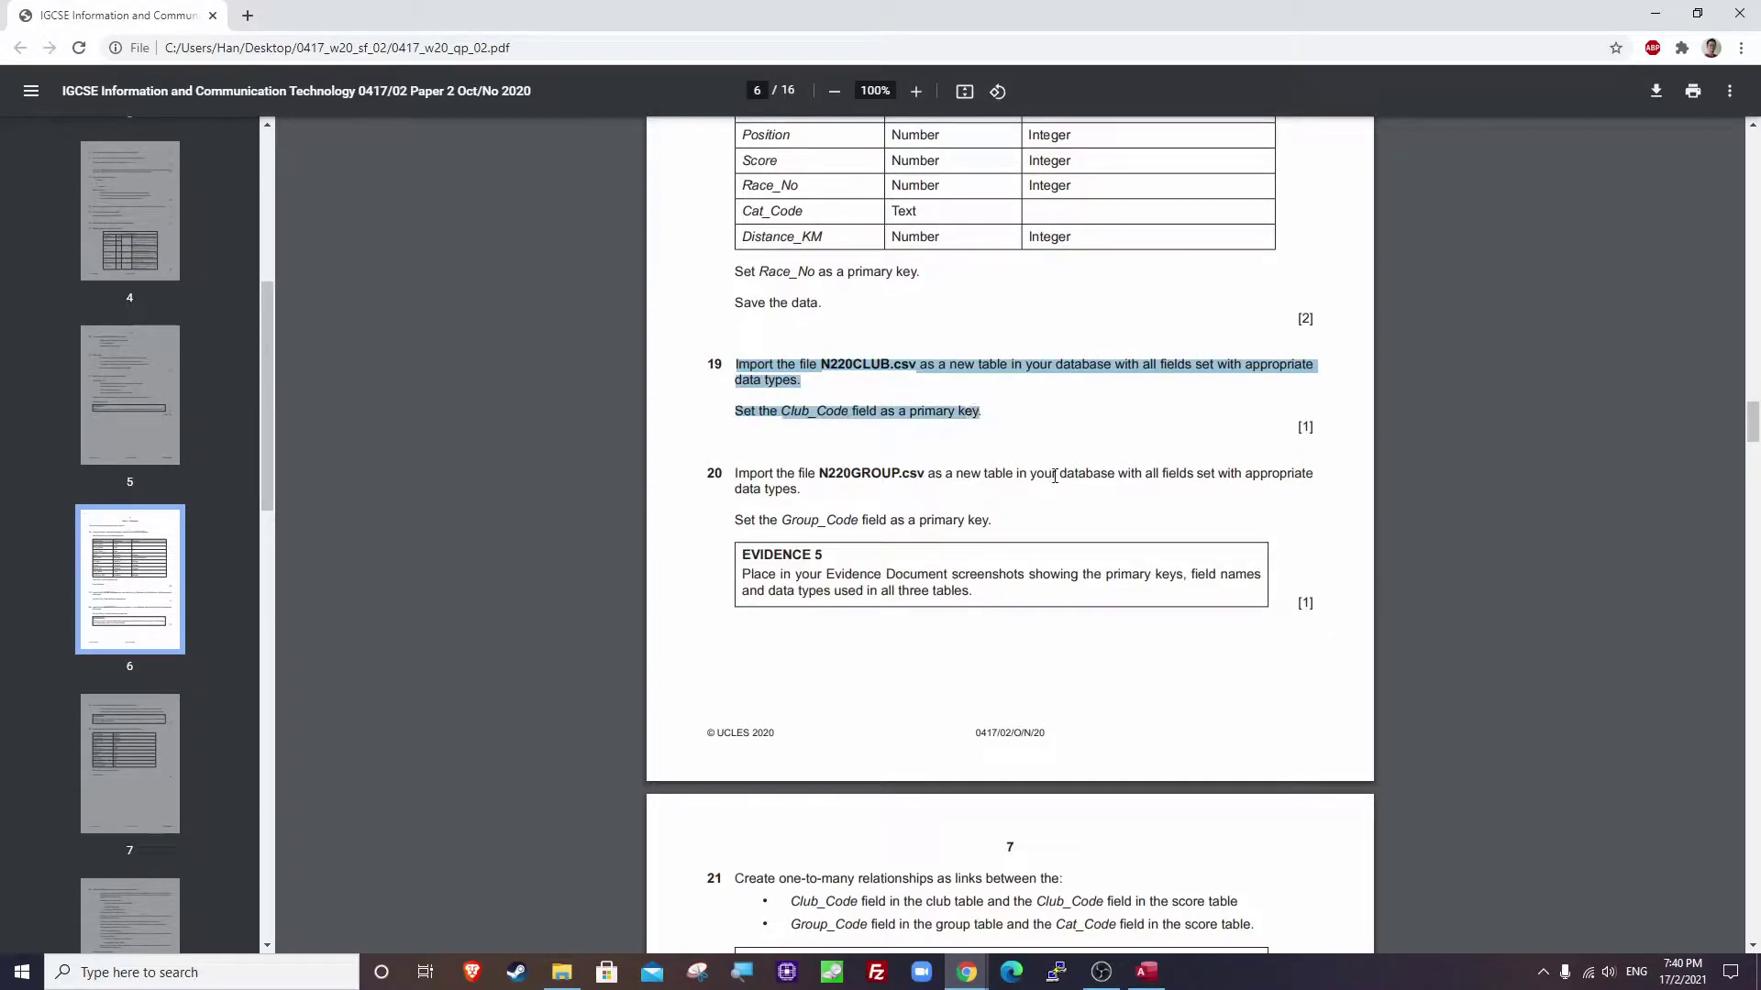
{"action": "key", "text": "alt+Tab"}
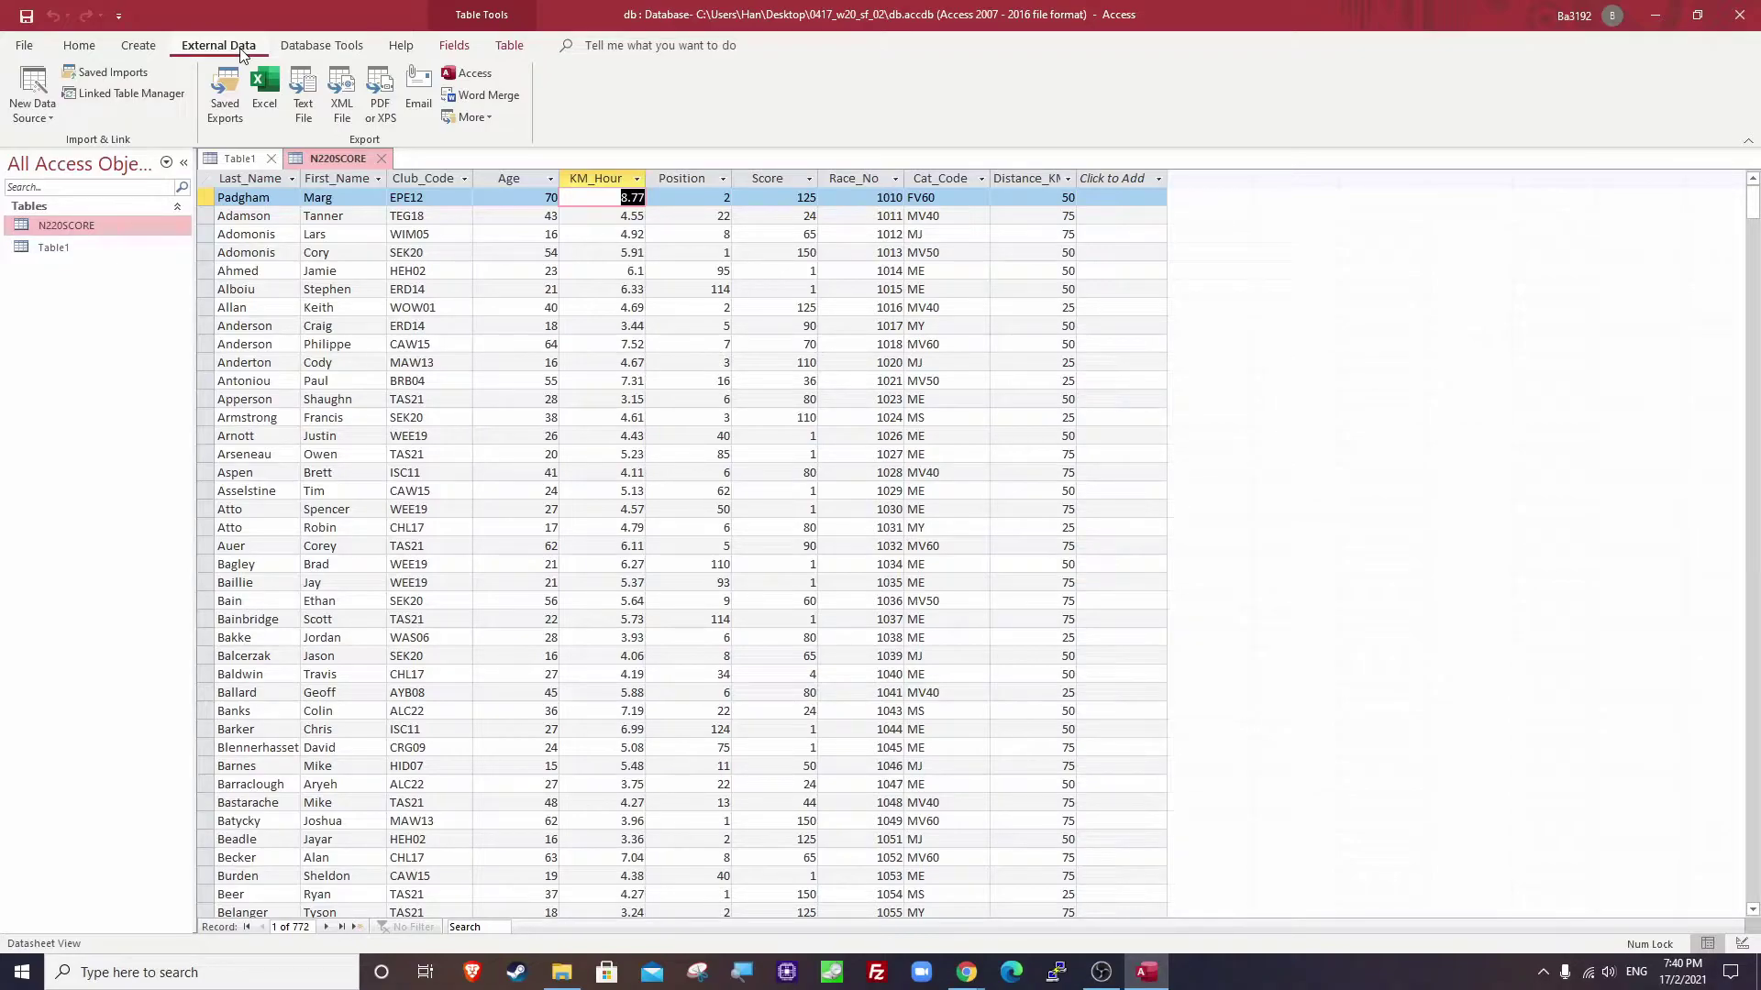
Start a text-file import and choose N220CLUB as the source file.
{"action": "left_click", "coordinate": [26, 126]}
{"action": "mouse_move", "coordinate": [53, 152]}
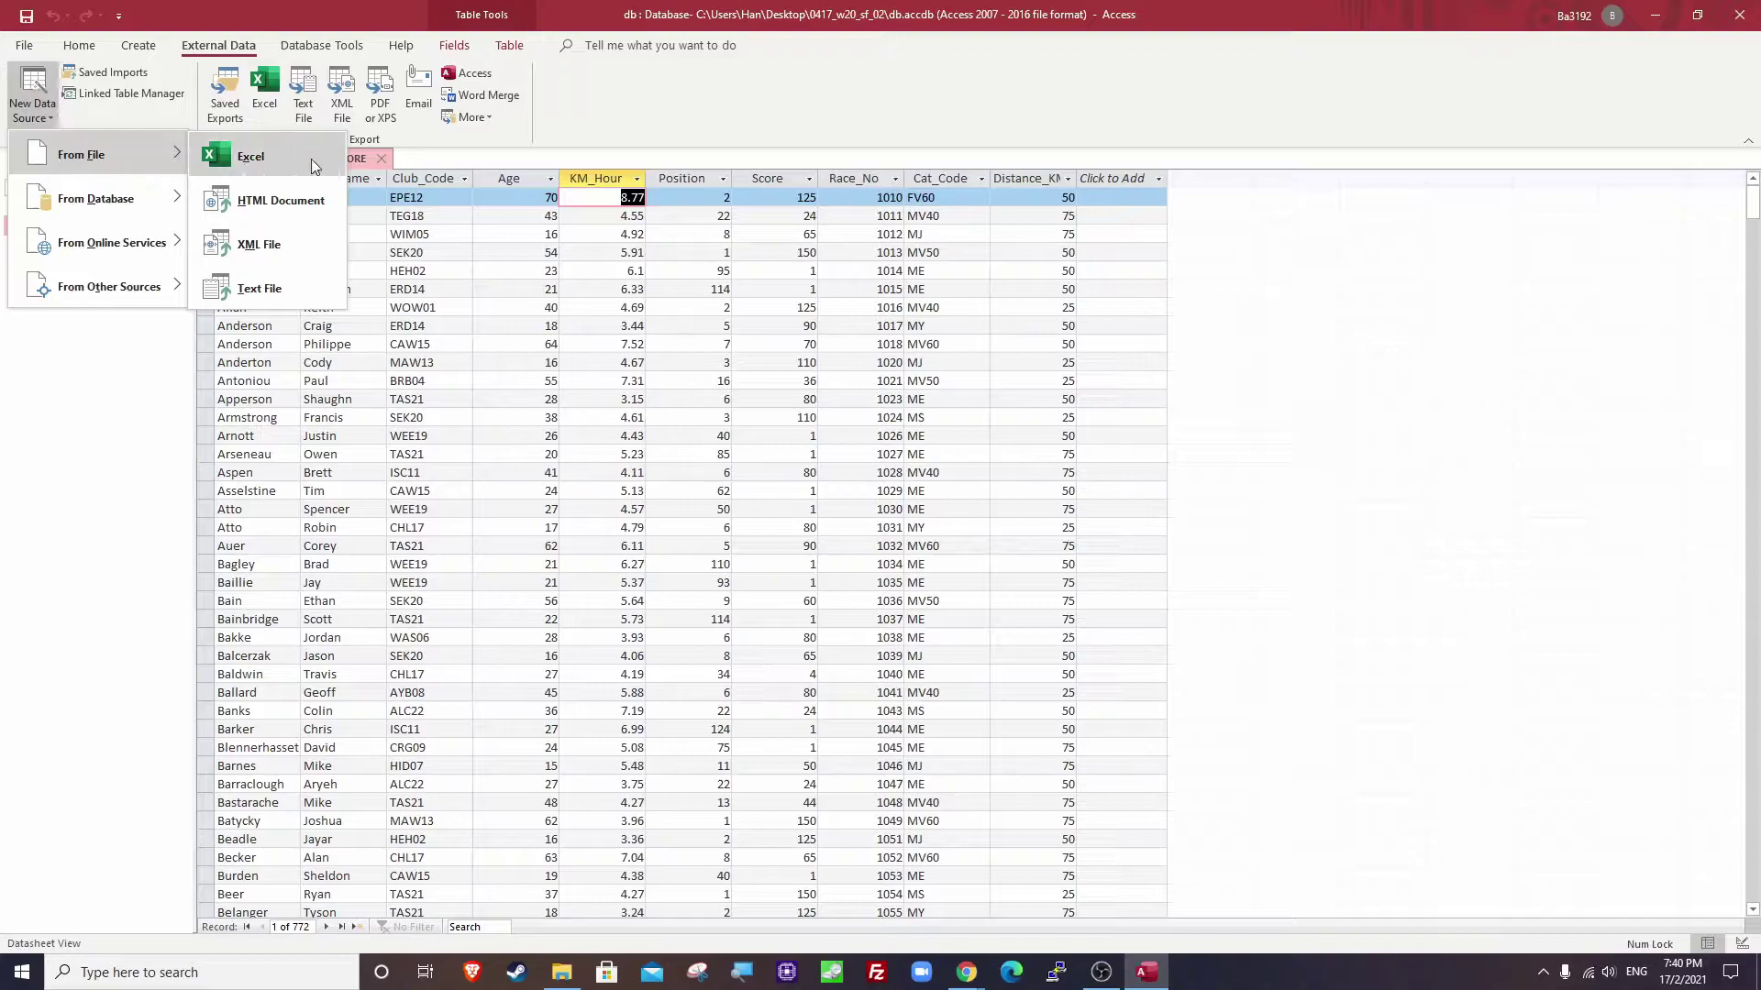
{"action": "left_click", "coordinate": [267, 291]}
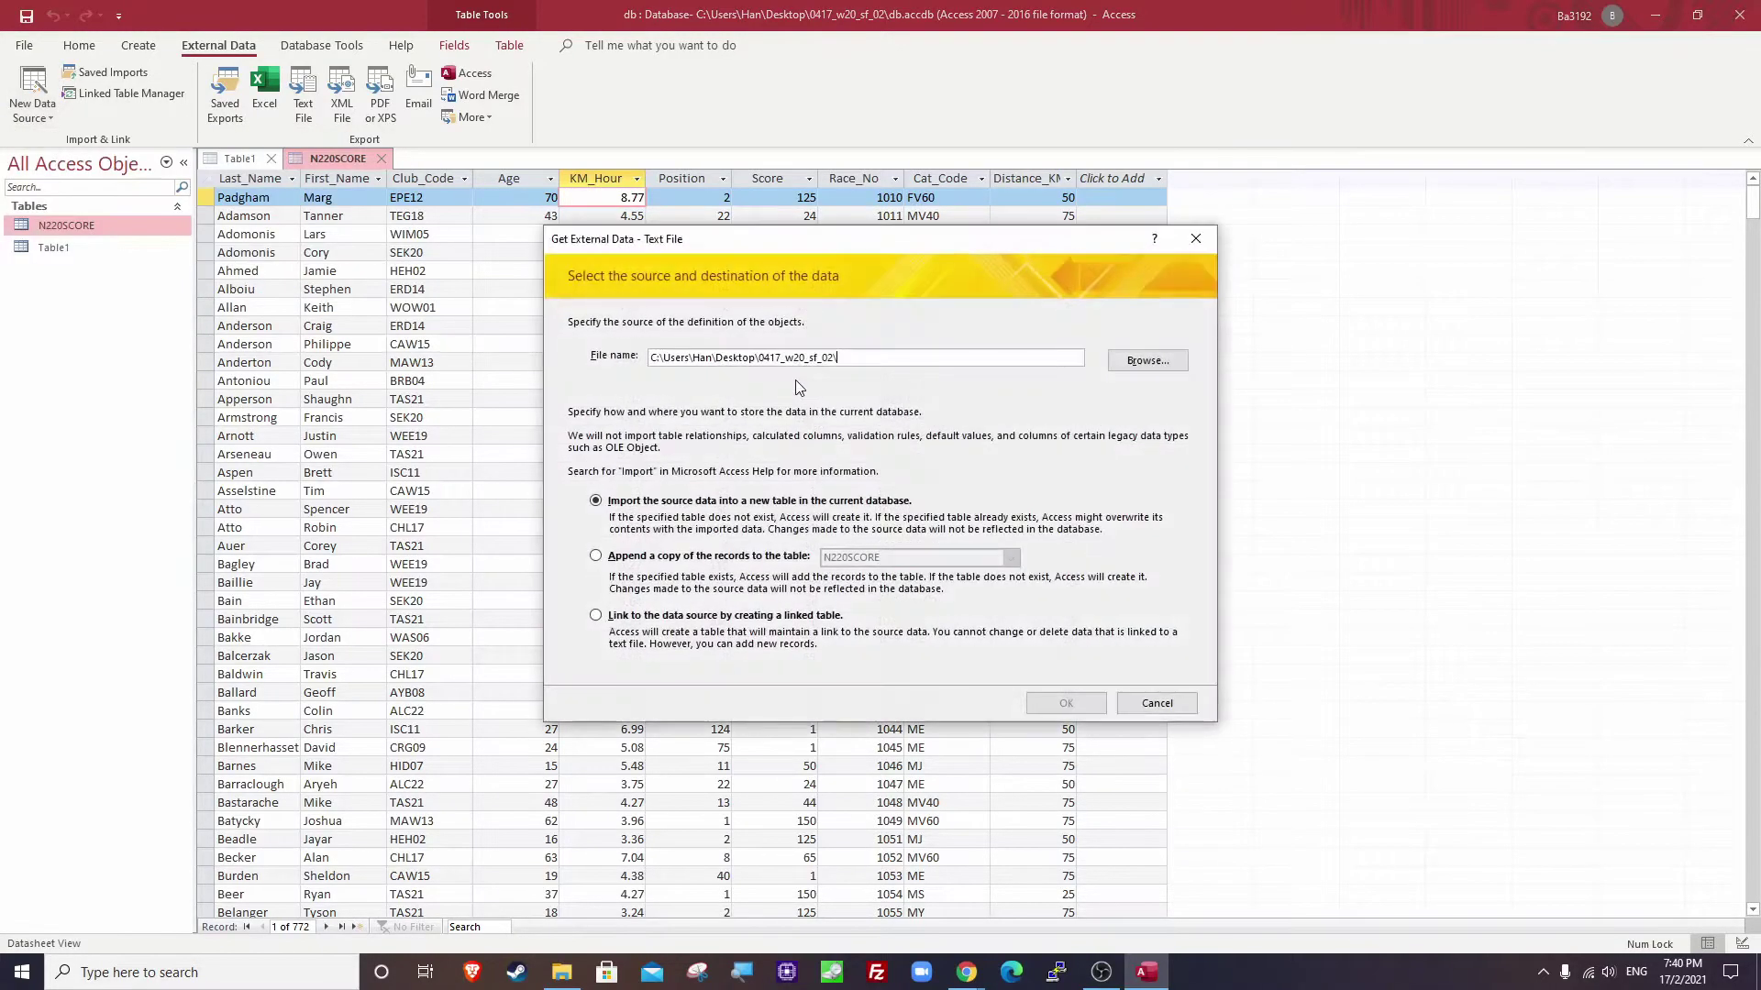
{"action": "key", "text": "alt+Tab"}
{"action": "key", "text": "alt+Tab"}
{"action": "left_click", "coordinate": [1135, 362]}
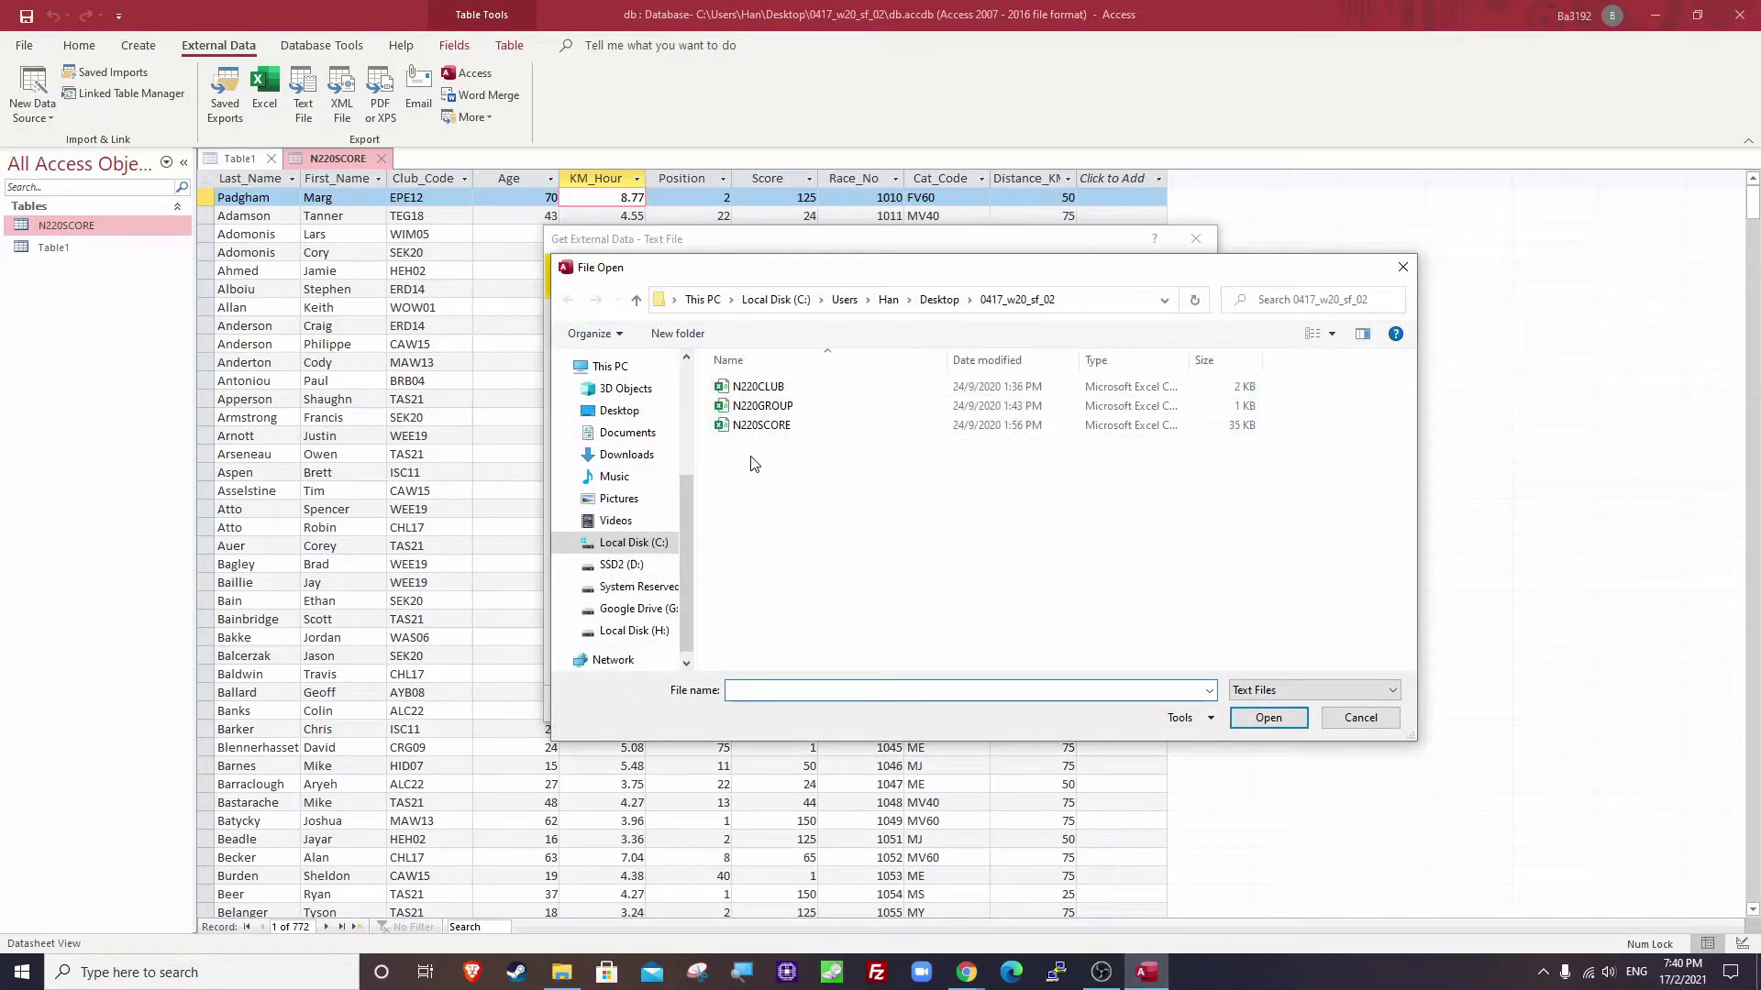
{"action": "double_click", "coordinate": [759, 392]}
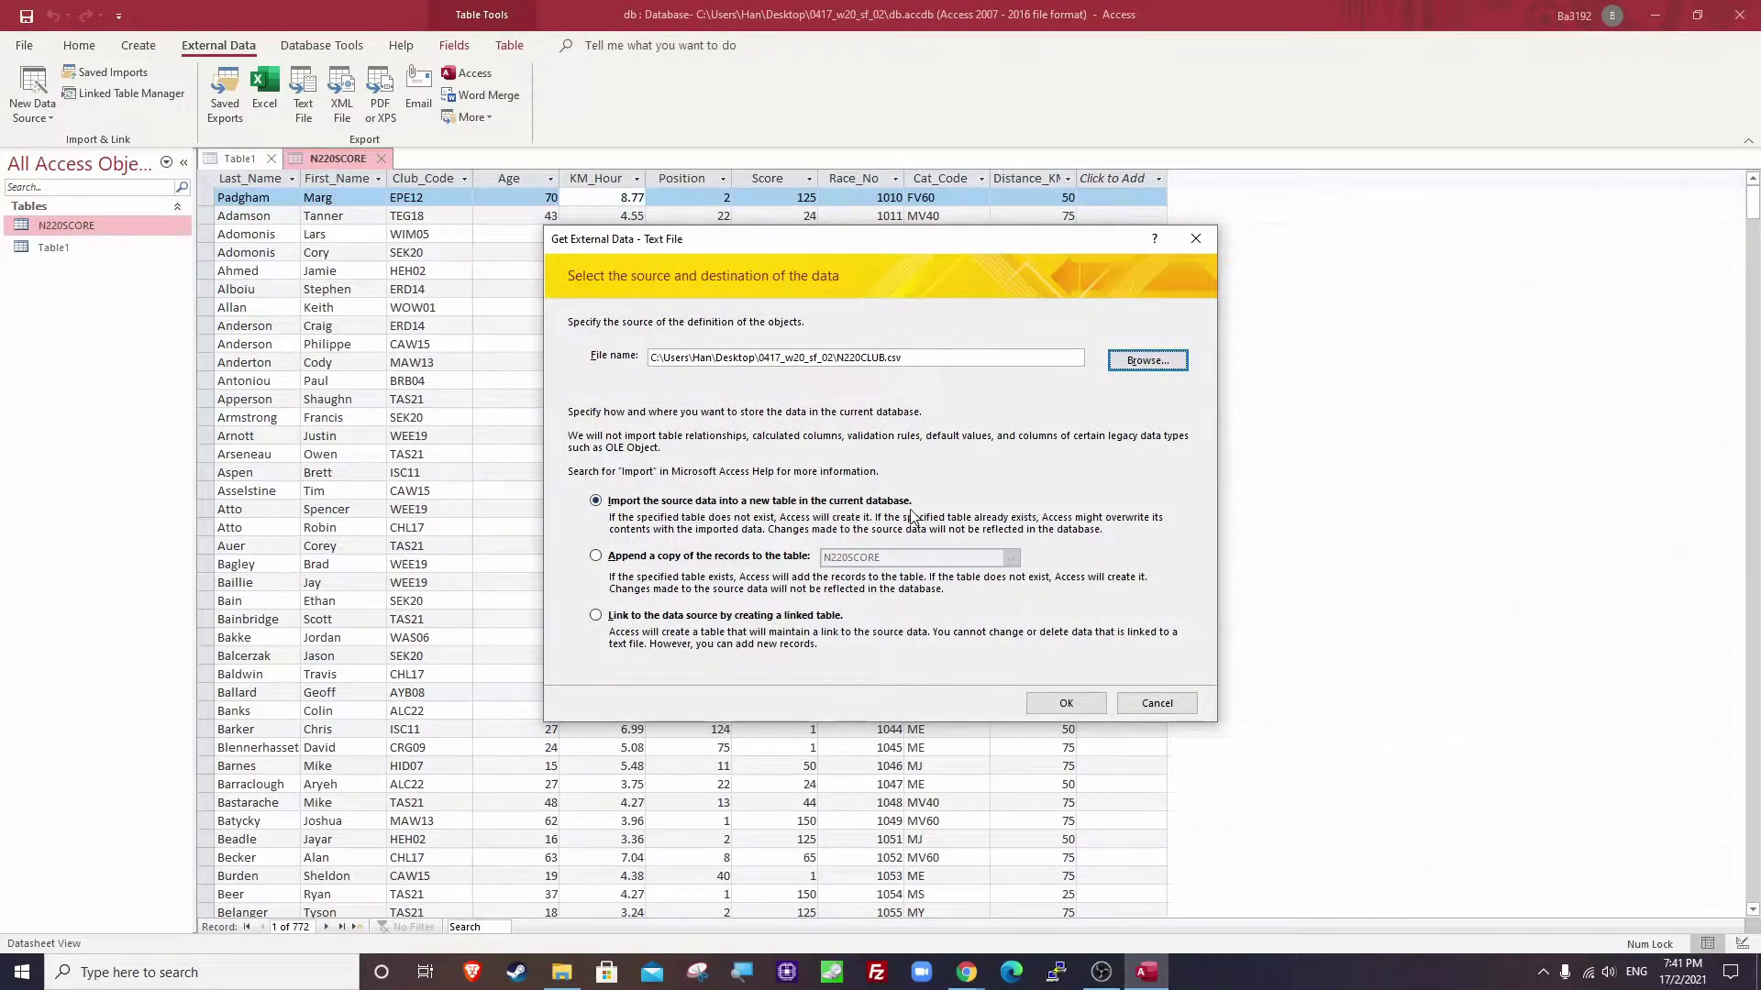
Import into a new table as delimited text with the first row as field names.
{"action": "left_click", "coordinate": [1055, 708]}
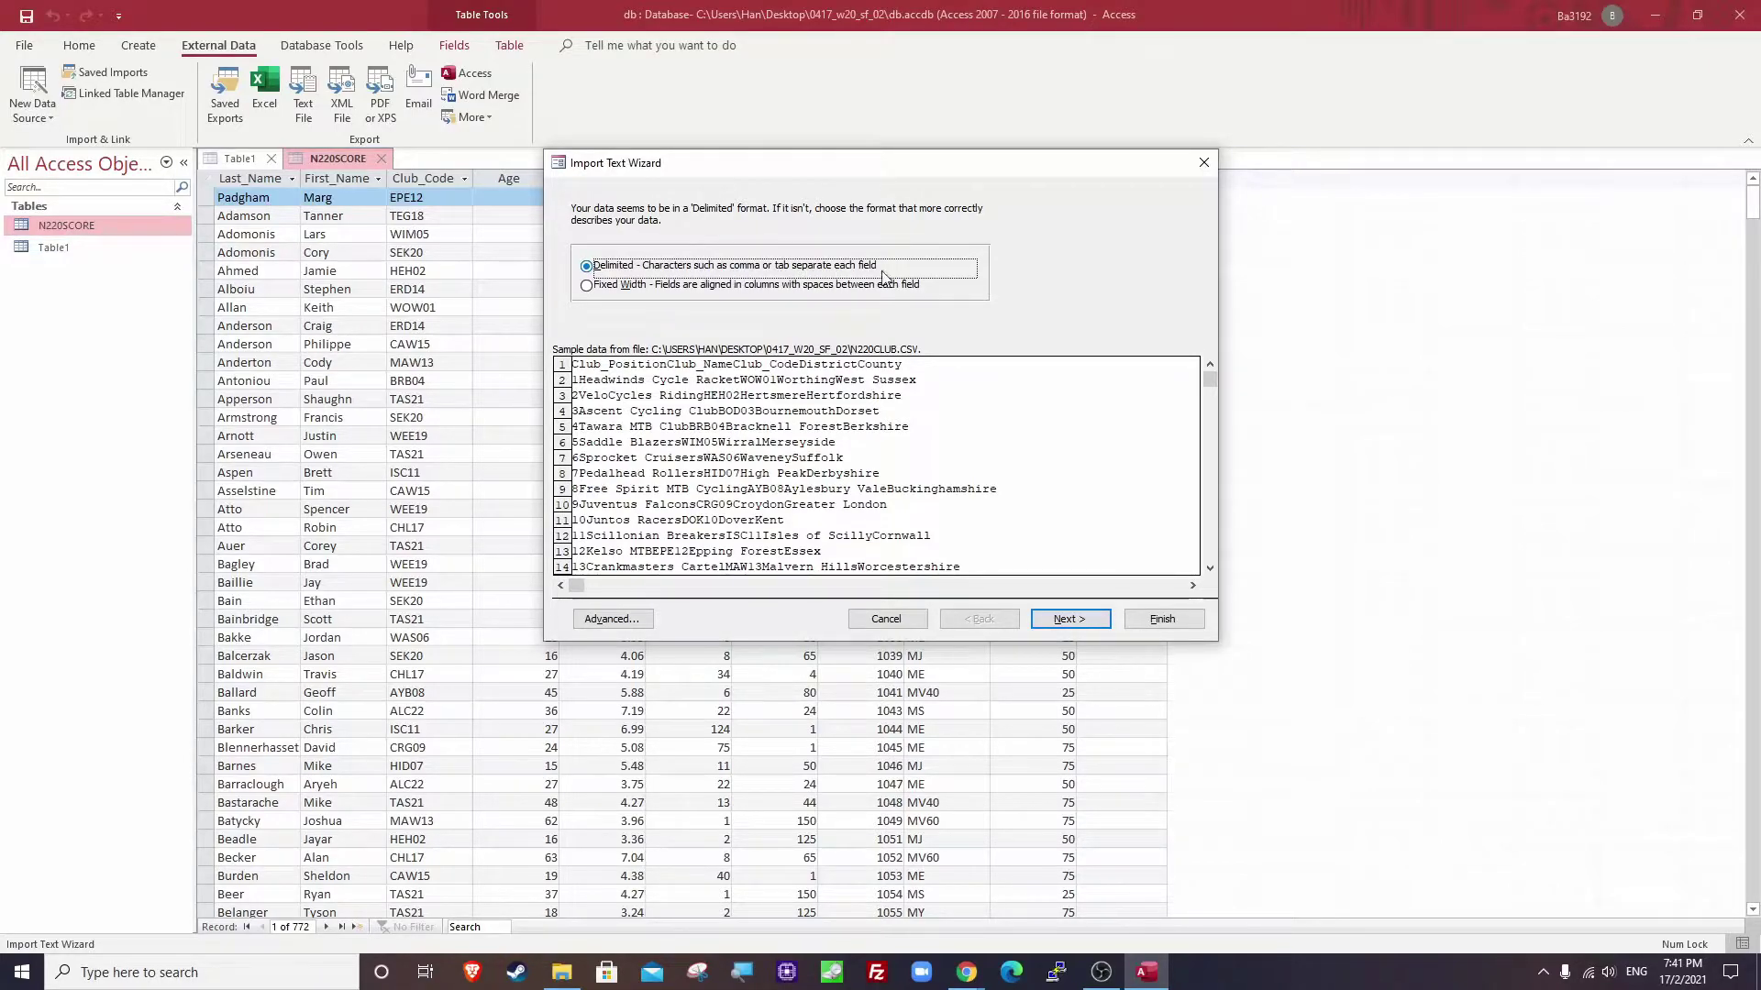
{"action": "left_click", "coordinate": [1066, 619]}
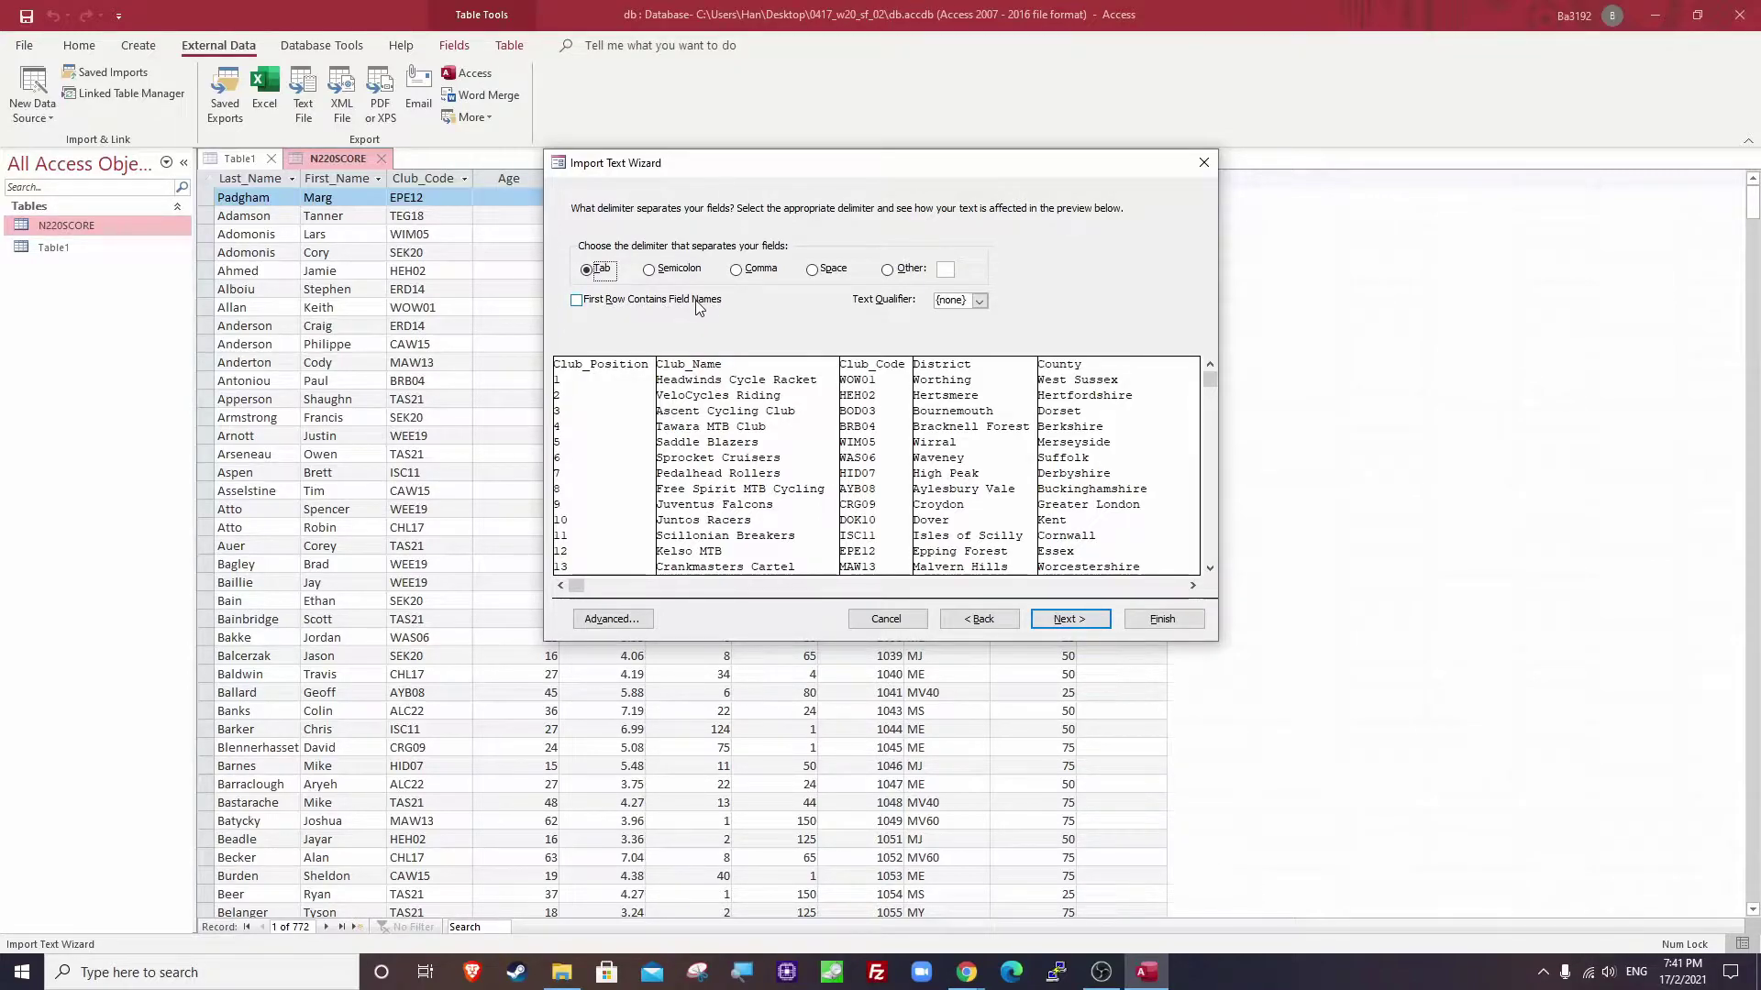
{"action": "left_click", "coordinate": [607, 301]}
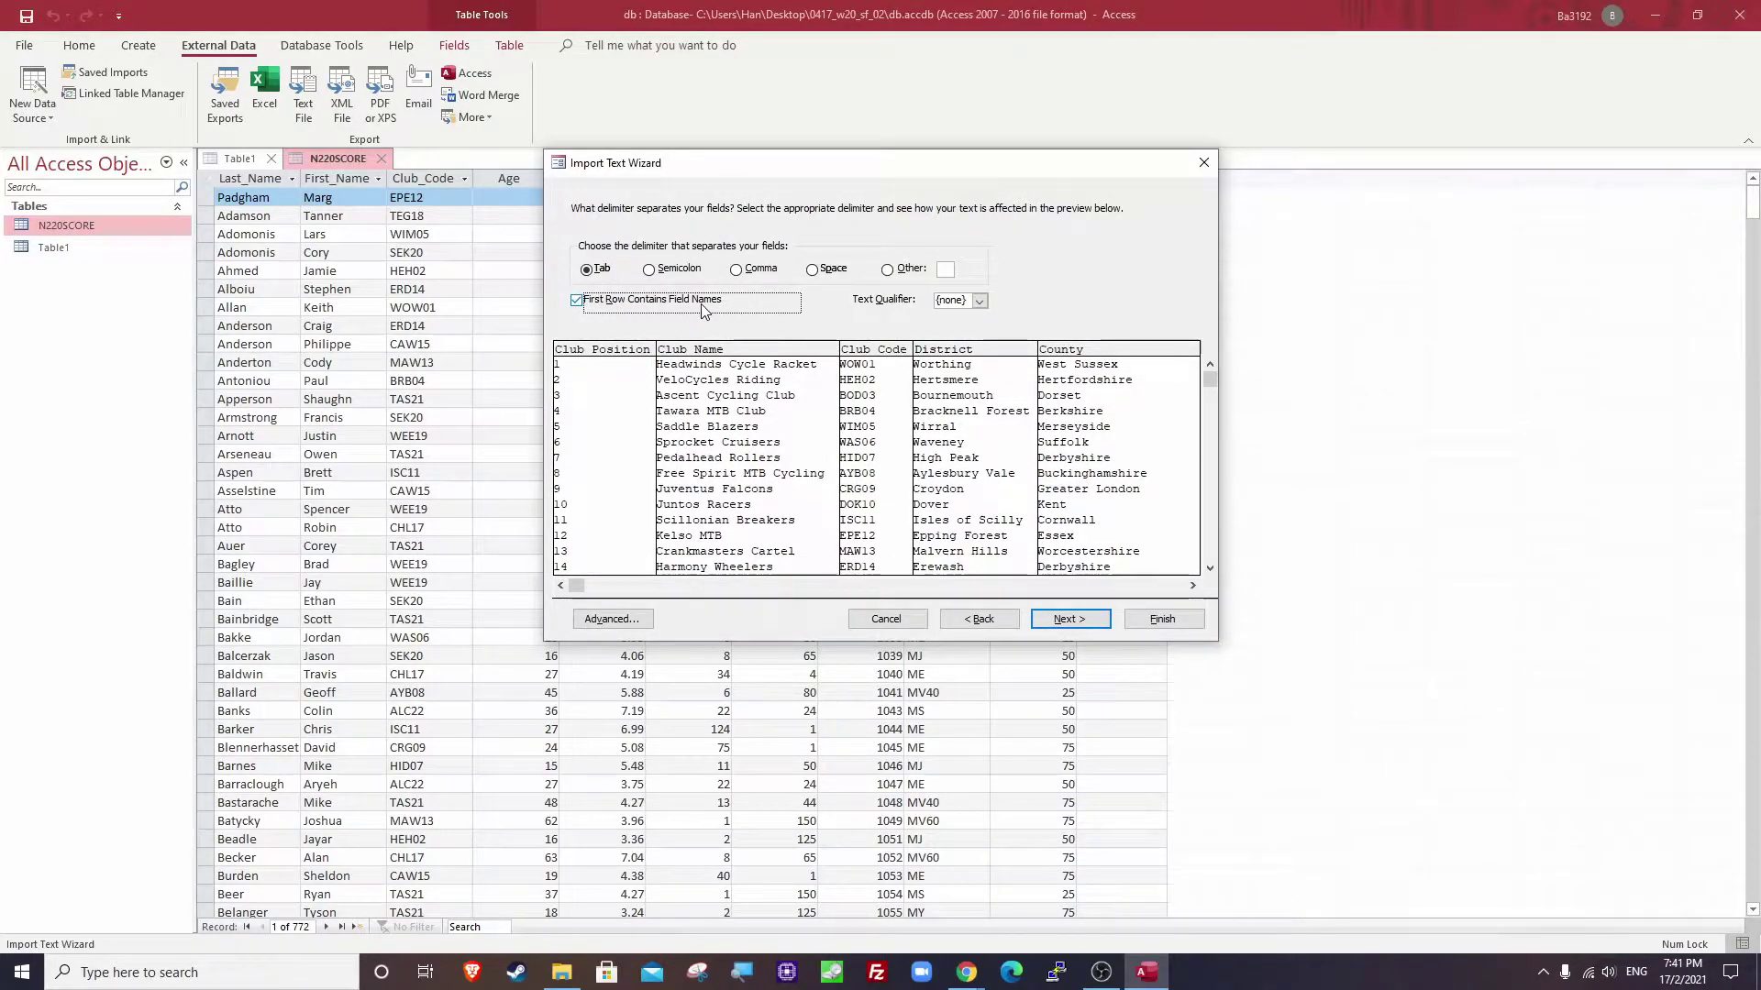
{"action": "left_click", "coordinate": [1069, 620]}
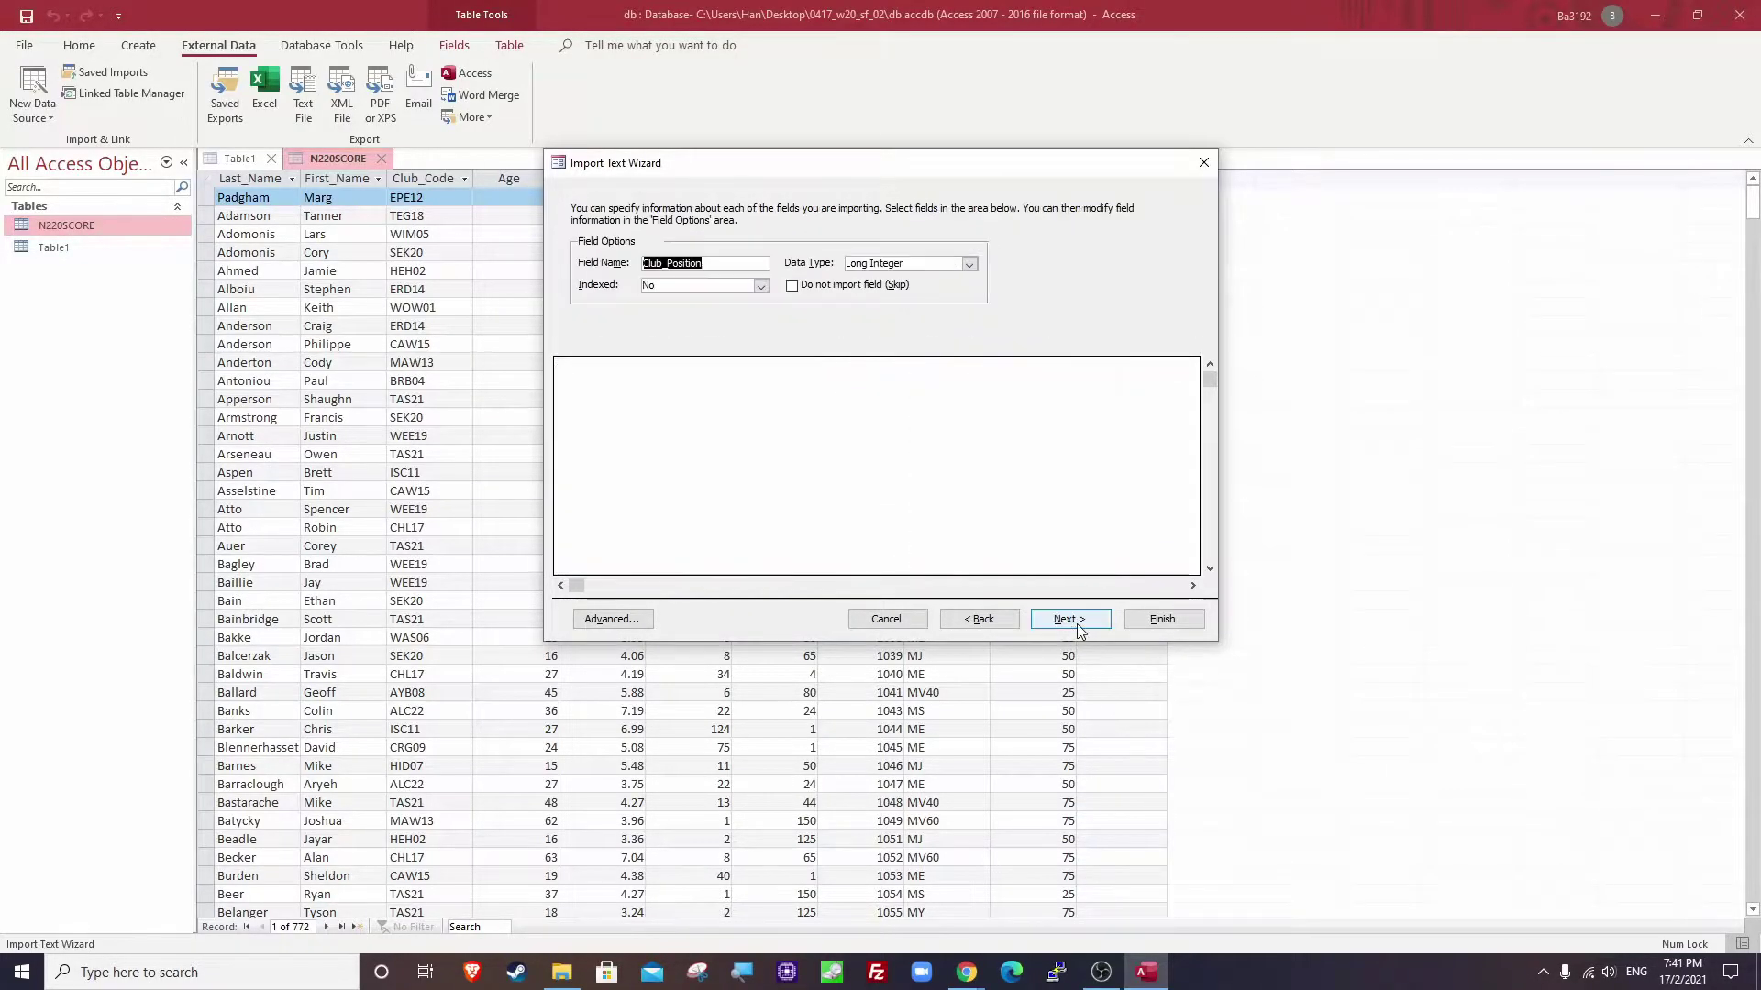
Review the import specification against question 19's data type requirement and confirm it.
{"action": "left_click", "coordinate": [612, 621]}
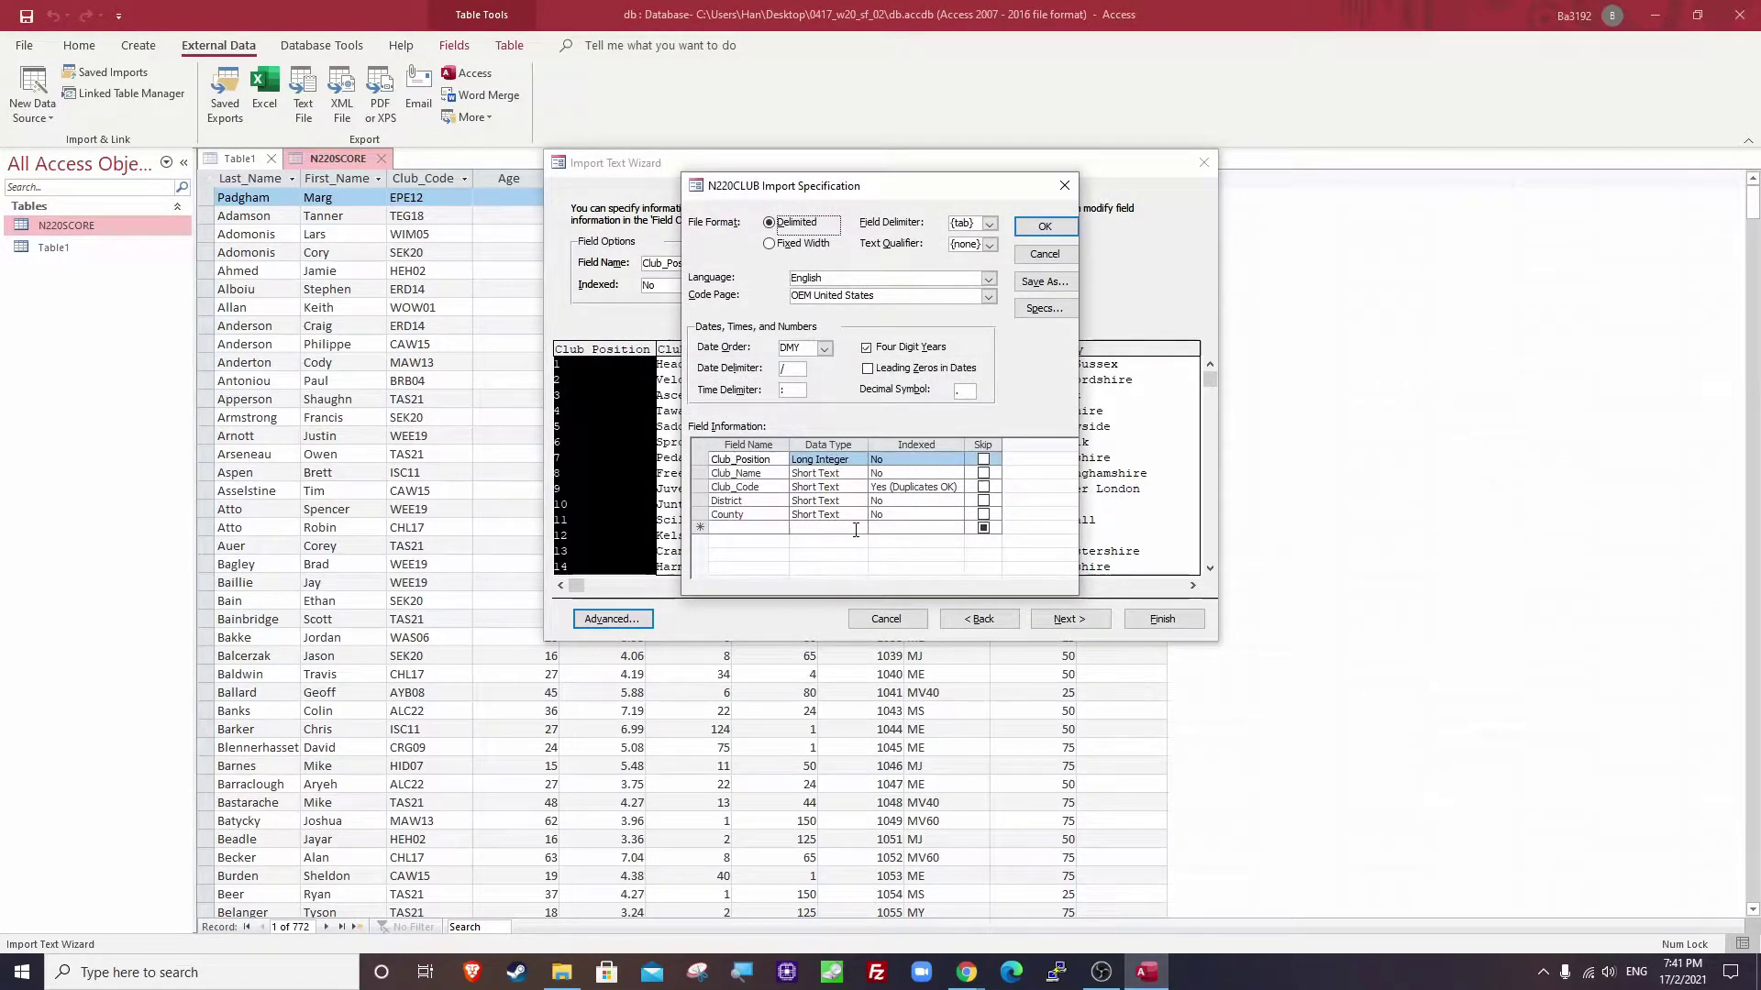
{"action": "key", "text": "alt+Tab"}
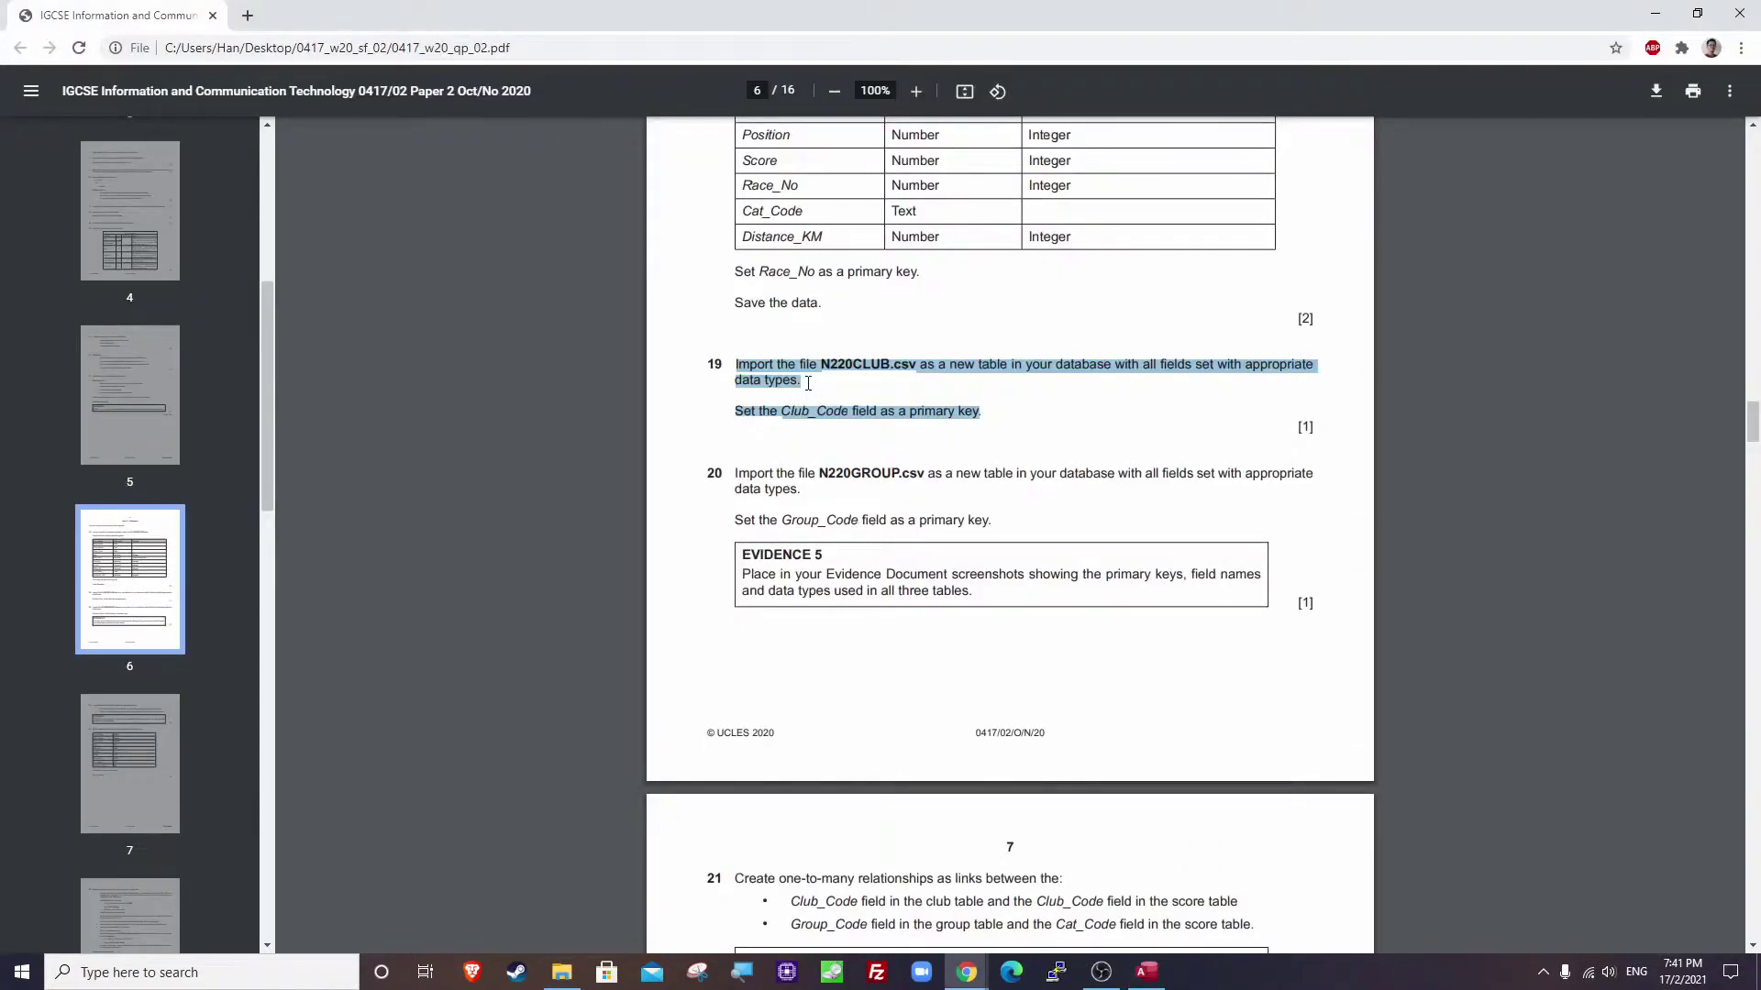
{"action": "left_click", "coordinate": [827, 409]}
{"action": "scroll", "coordinate": [859, 473], "scroll_direction": "up", "scroll_amount": 1}
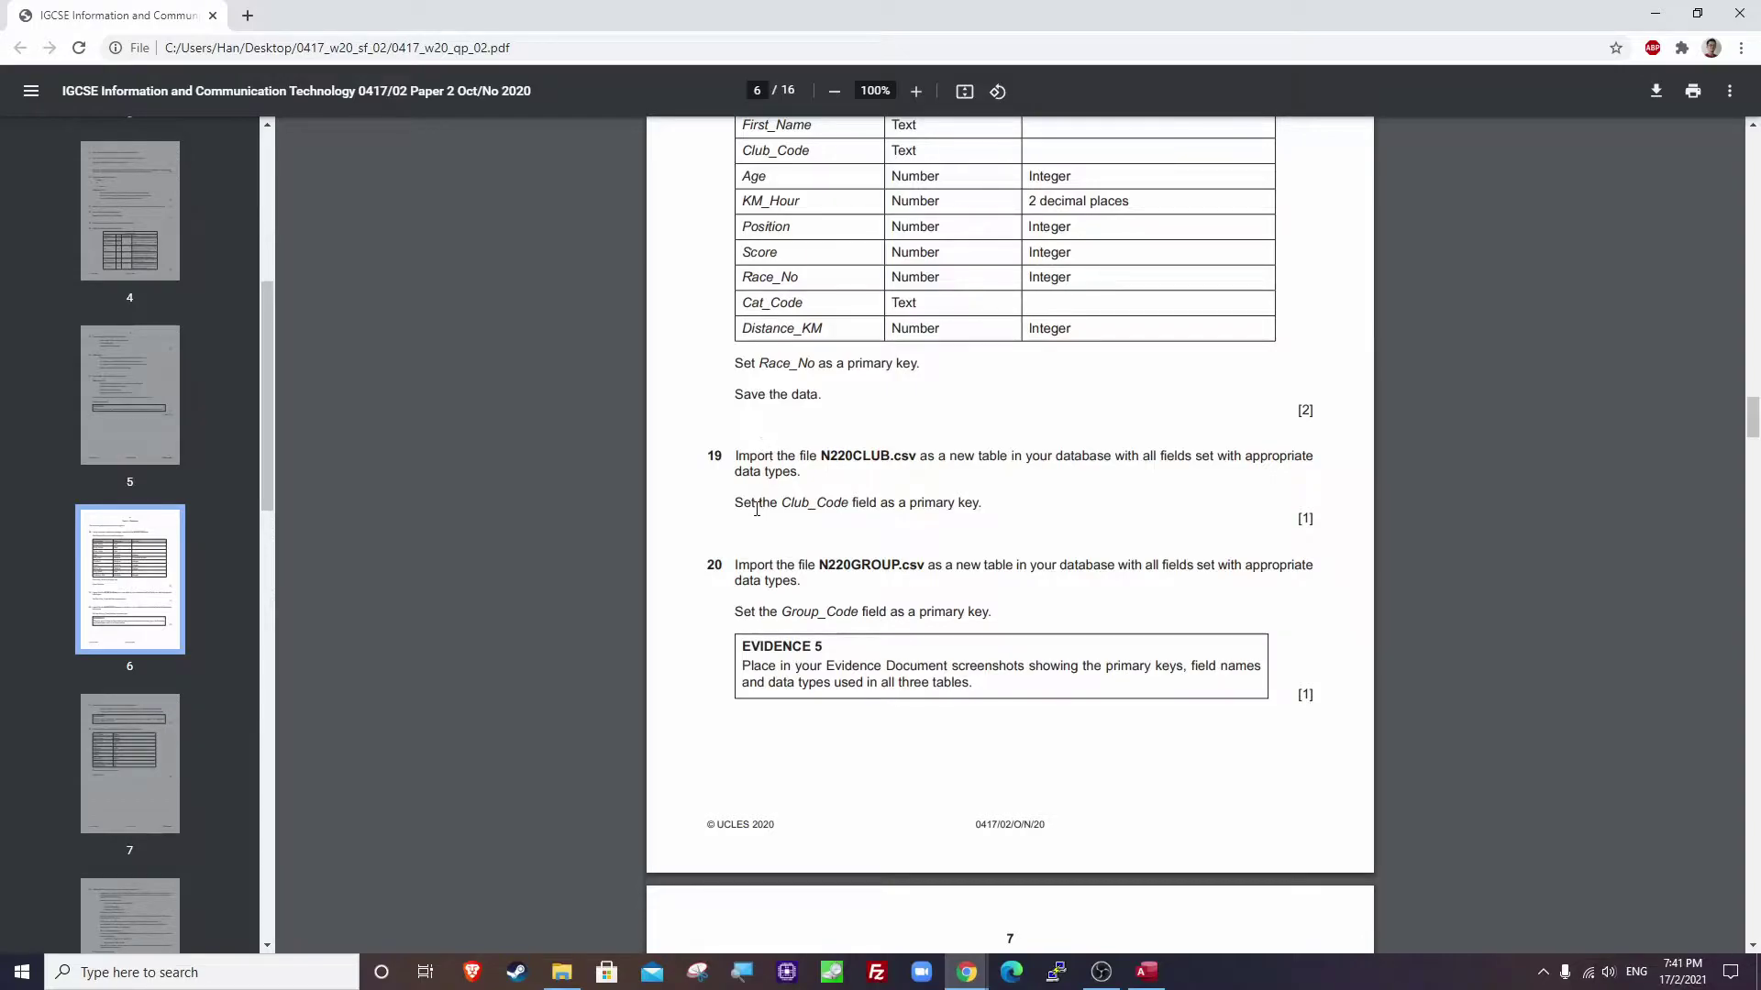
{"action": "left_click_drag", "start_coordinate": [1116, 456], "coordinate": [807, 476]}
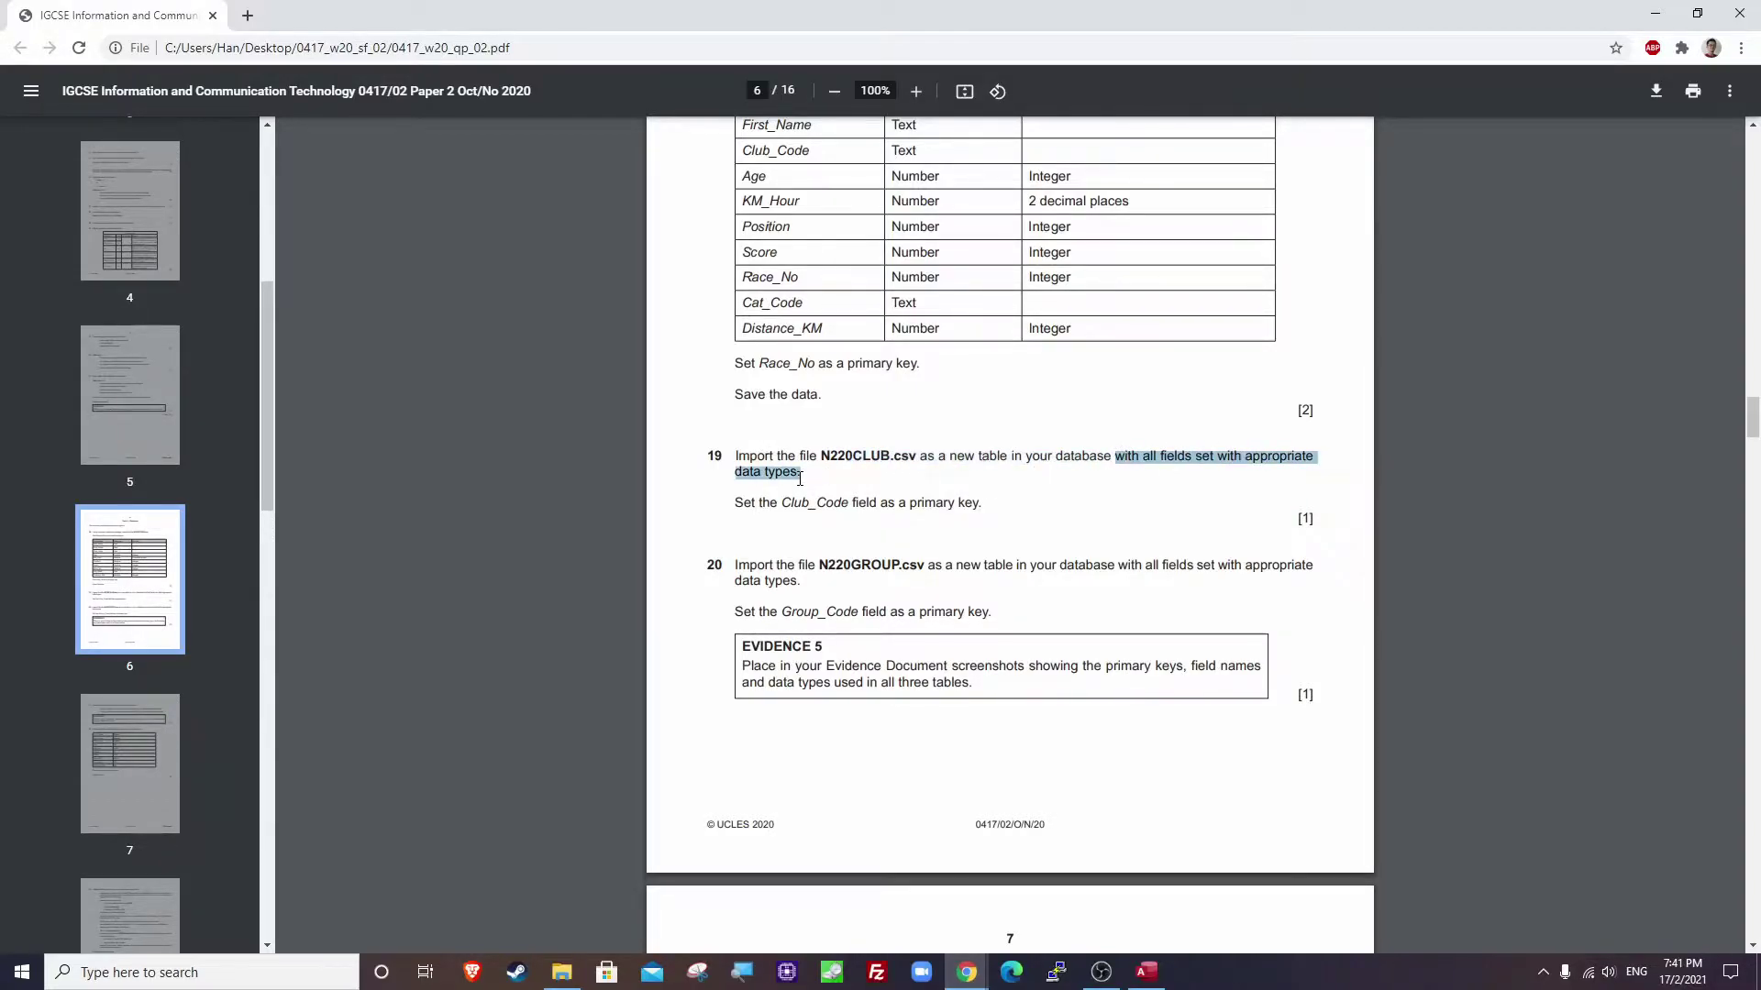
{"action": "scroll", "coordinate": [895, 498], "scroll_direction": "up", "scroll_amount": 1}
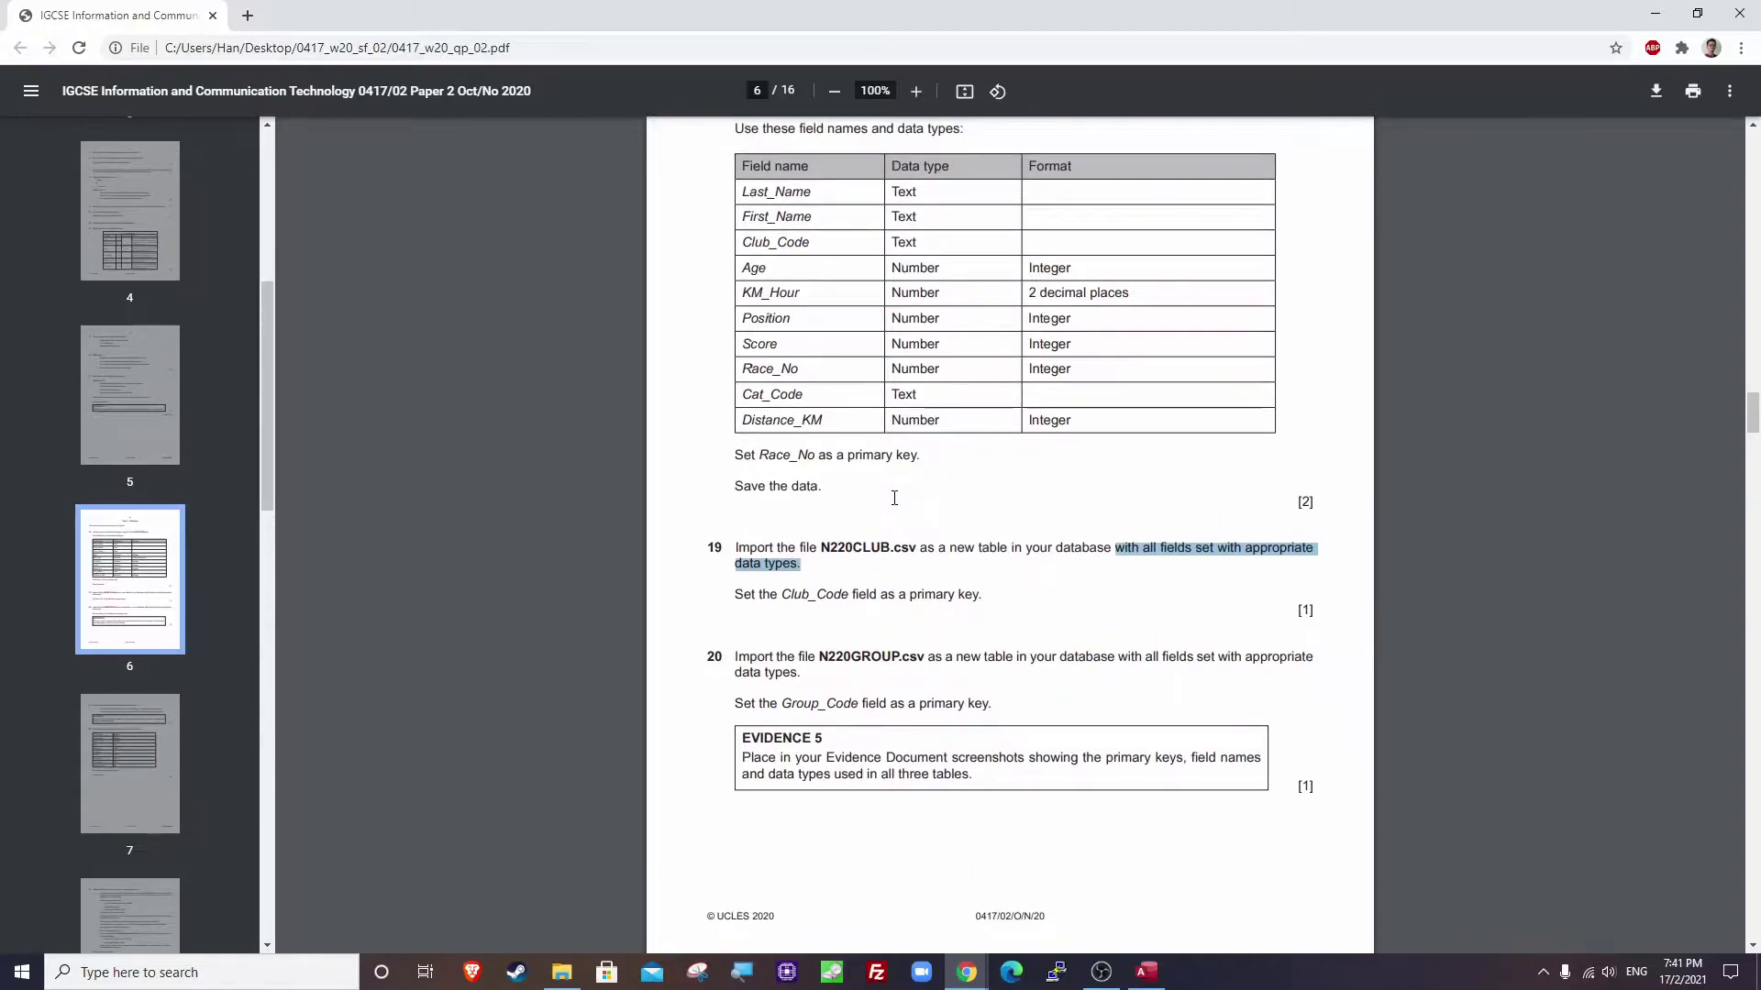
{"action": "key", "text": "alt+Tab"}
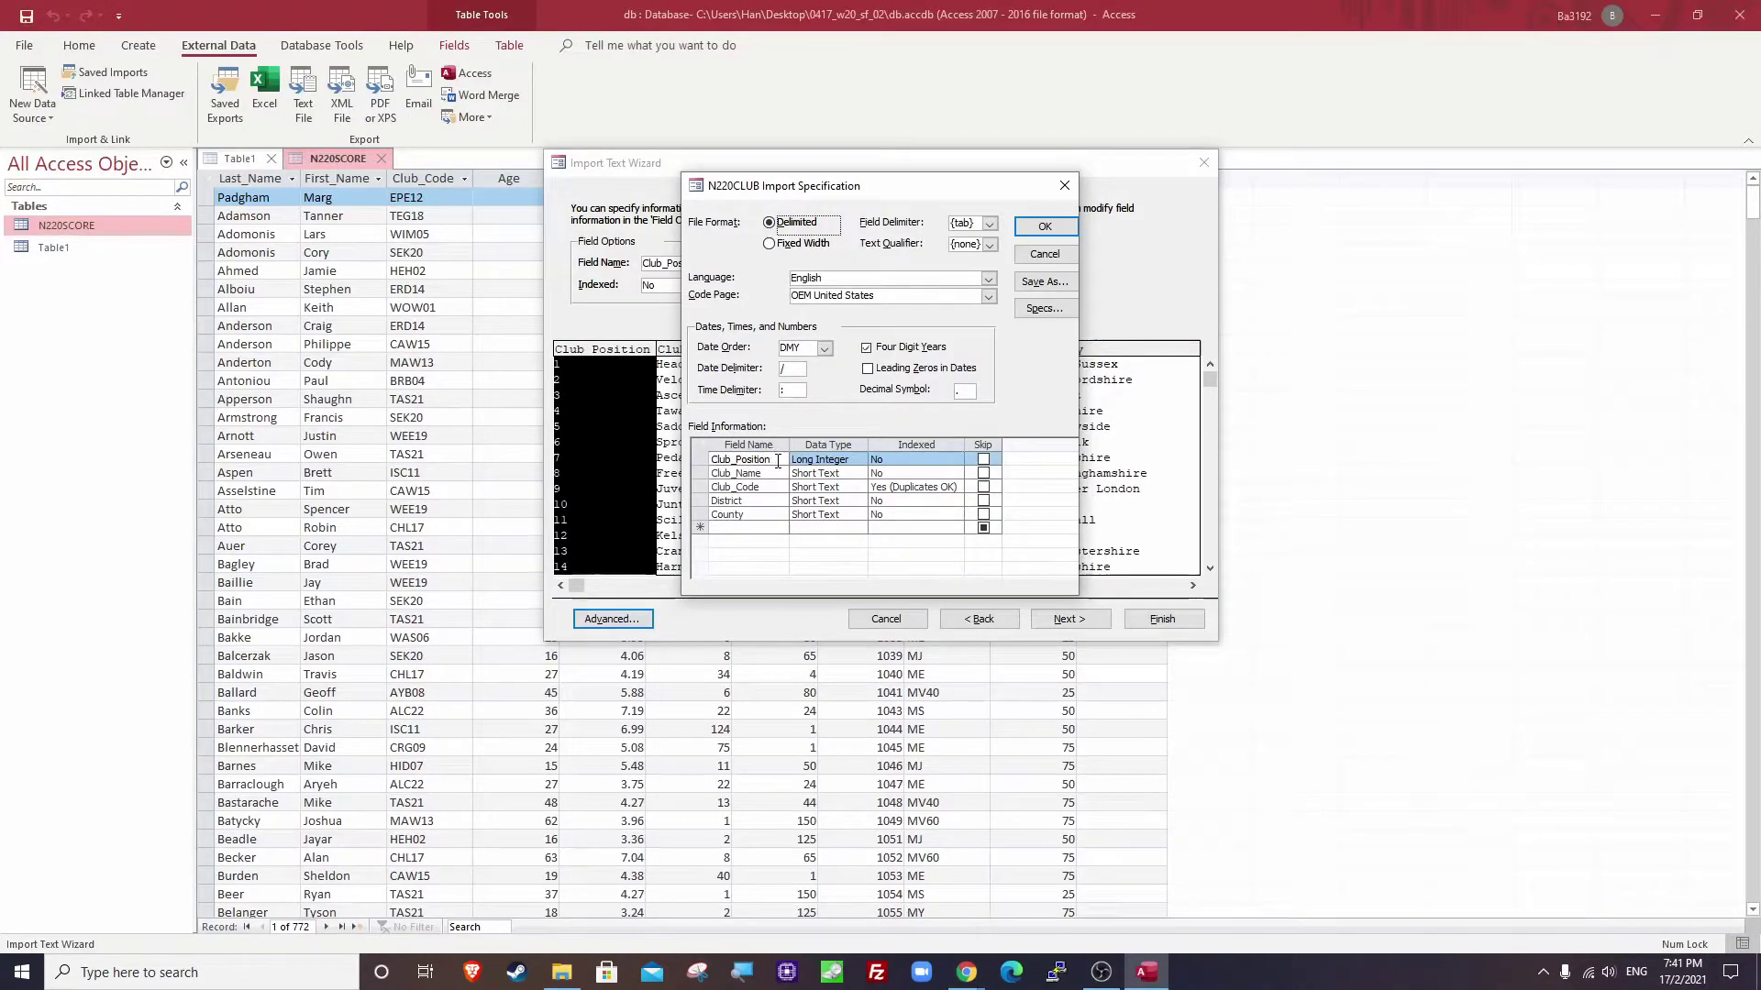
{"action": "left_click", "coordinate": [1031, 225]}
Reread question 19 in the exam paper and advance the wizard to the primary key step.
{"action": "key", "text": "alt+Tab"}
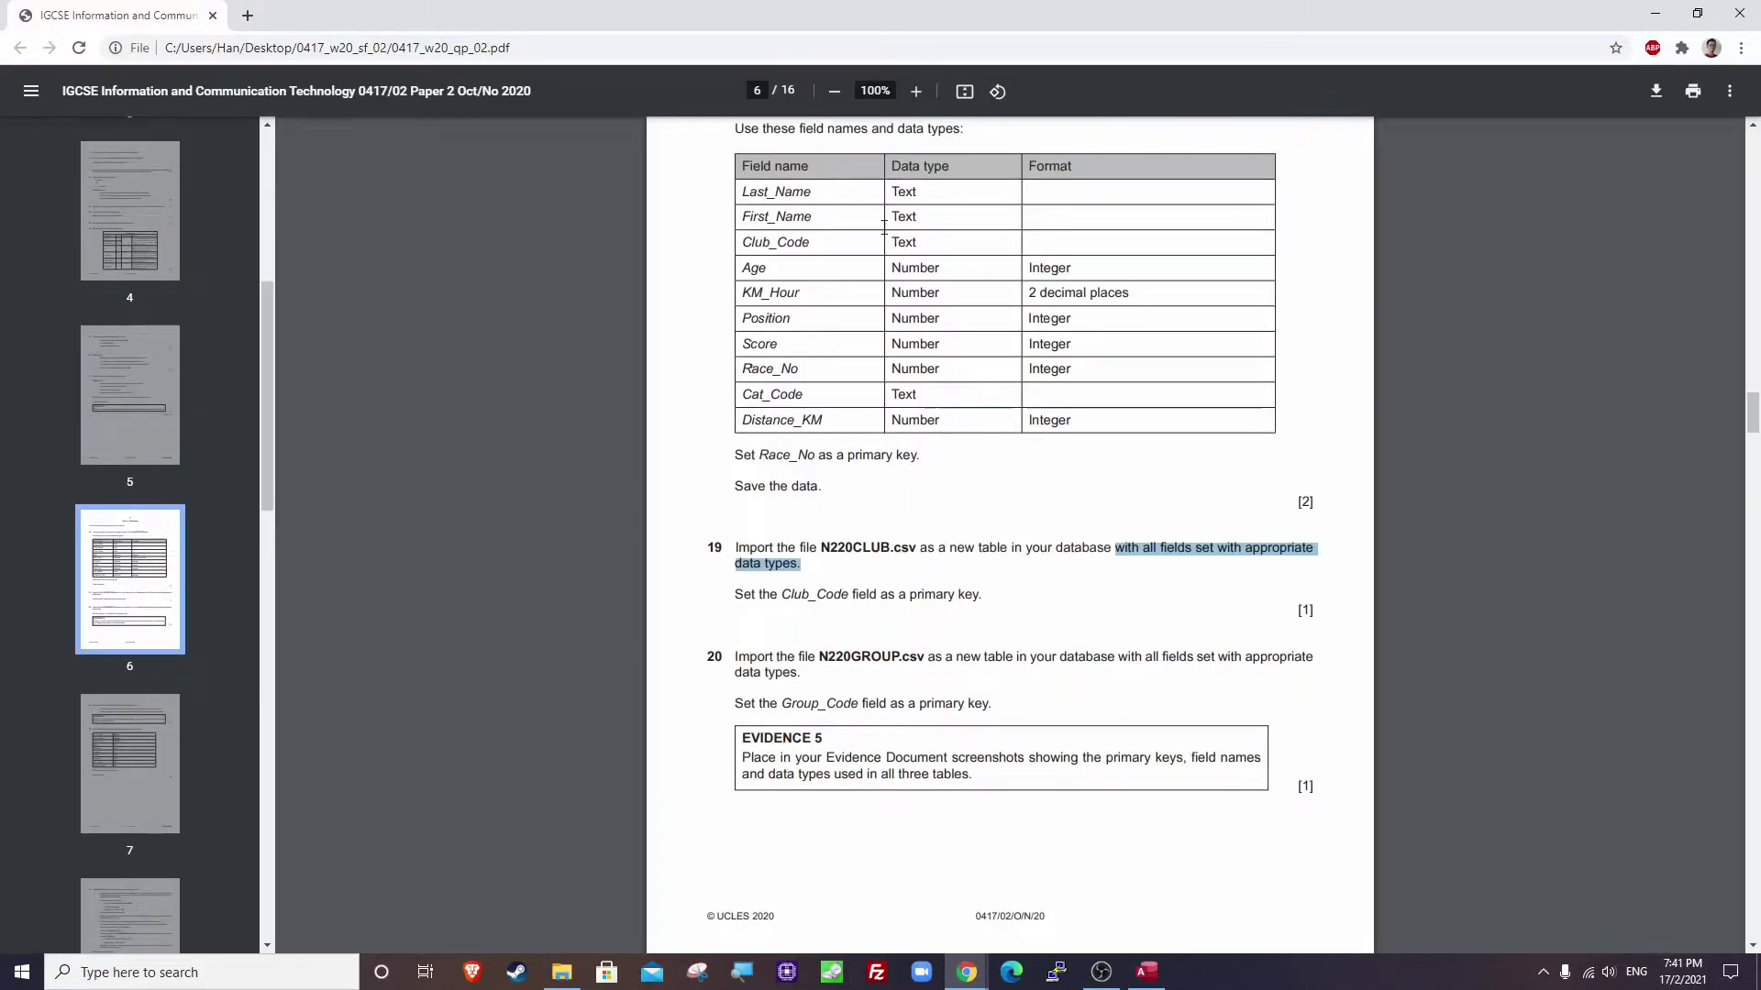
{"action": "scroll", "coordinate": [872, 503], "scroll_direction": "up", "scroll_amount": 1}
{"action": "left_click", "coordinate": [740, 184]}
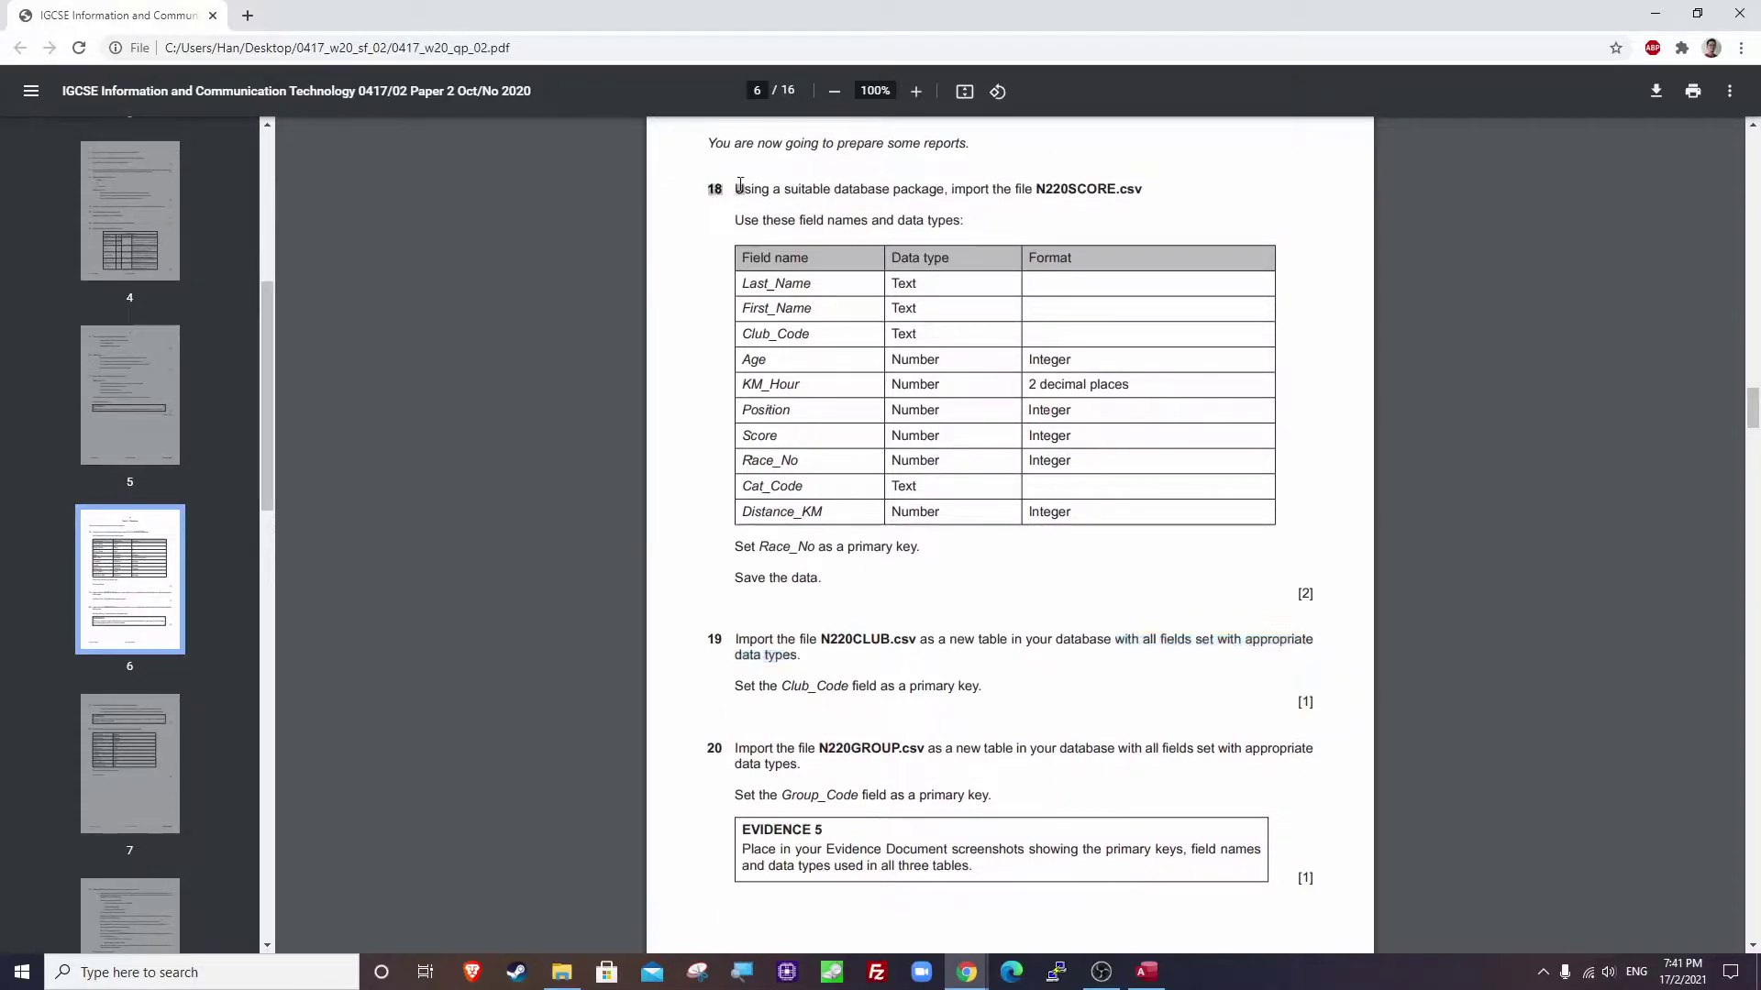
{"action": "left_click_drag", "start_coordinate": [707, 641], "coordinate": [975, 690]}
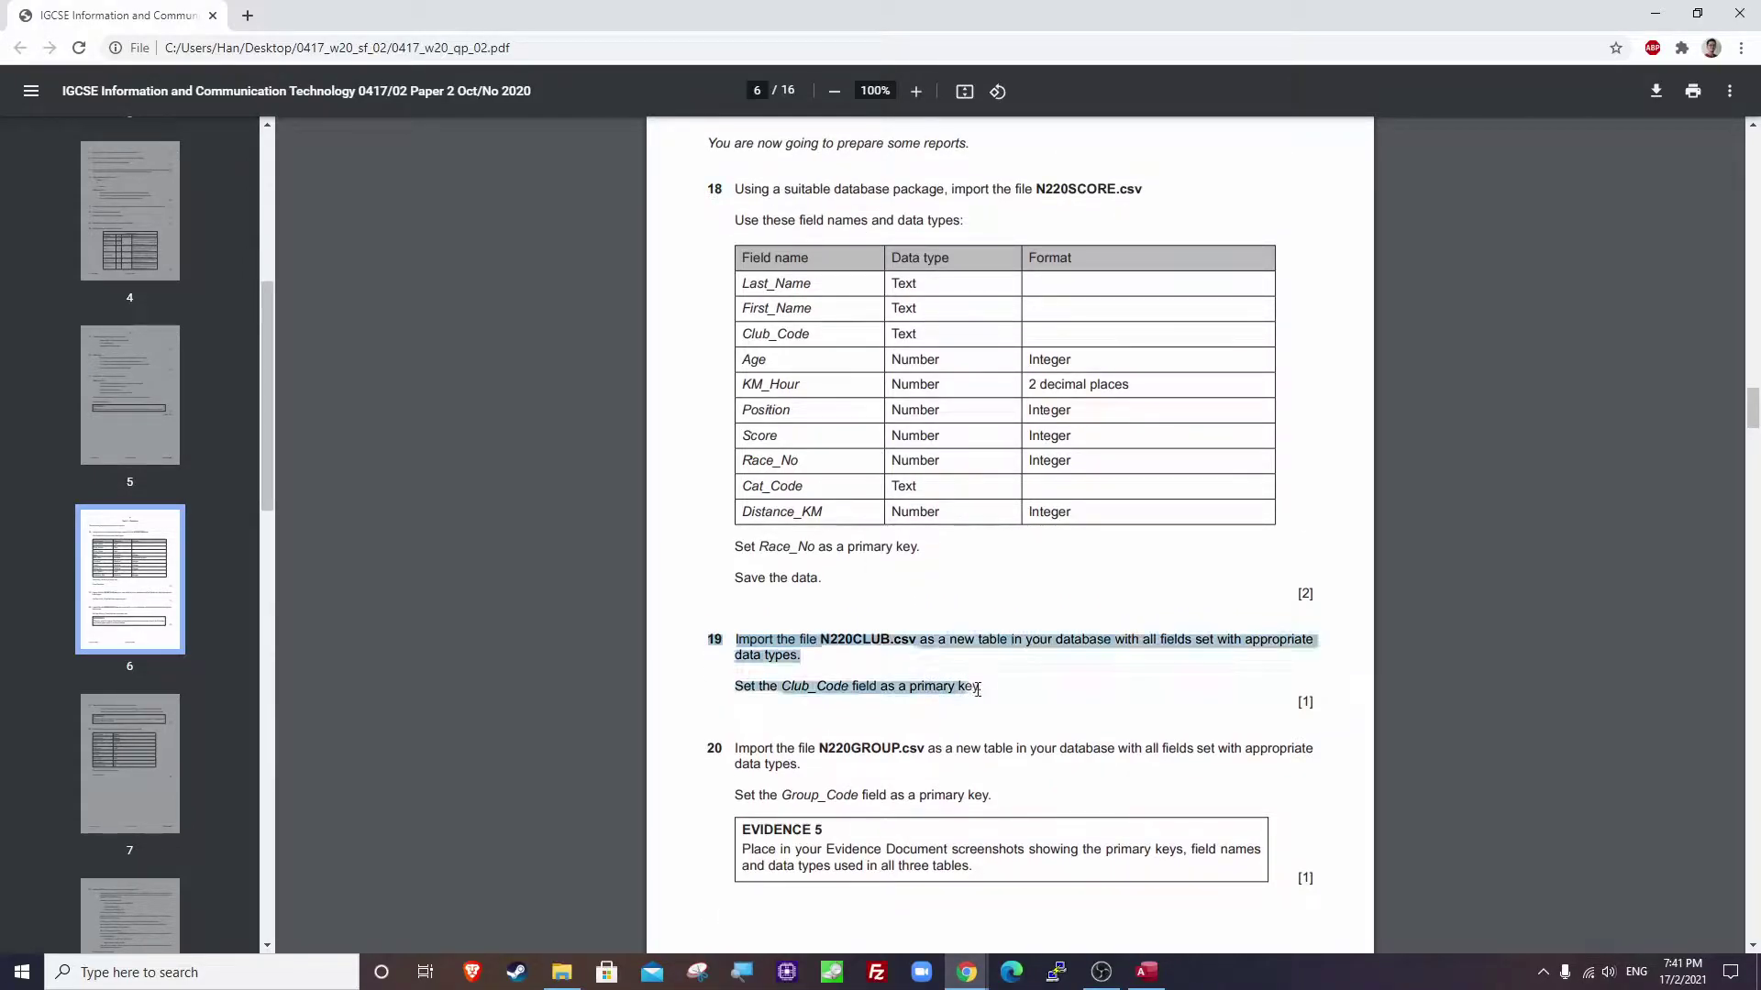
{"action": "left_click", "coordinate": [899, 645]}
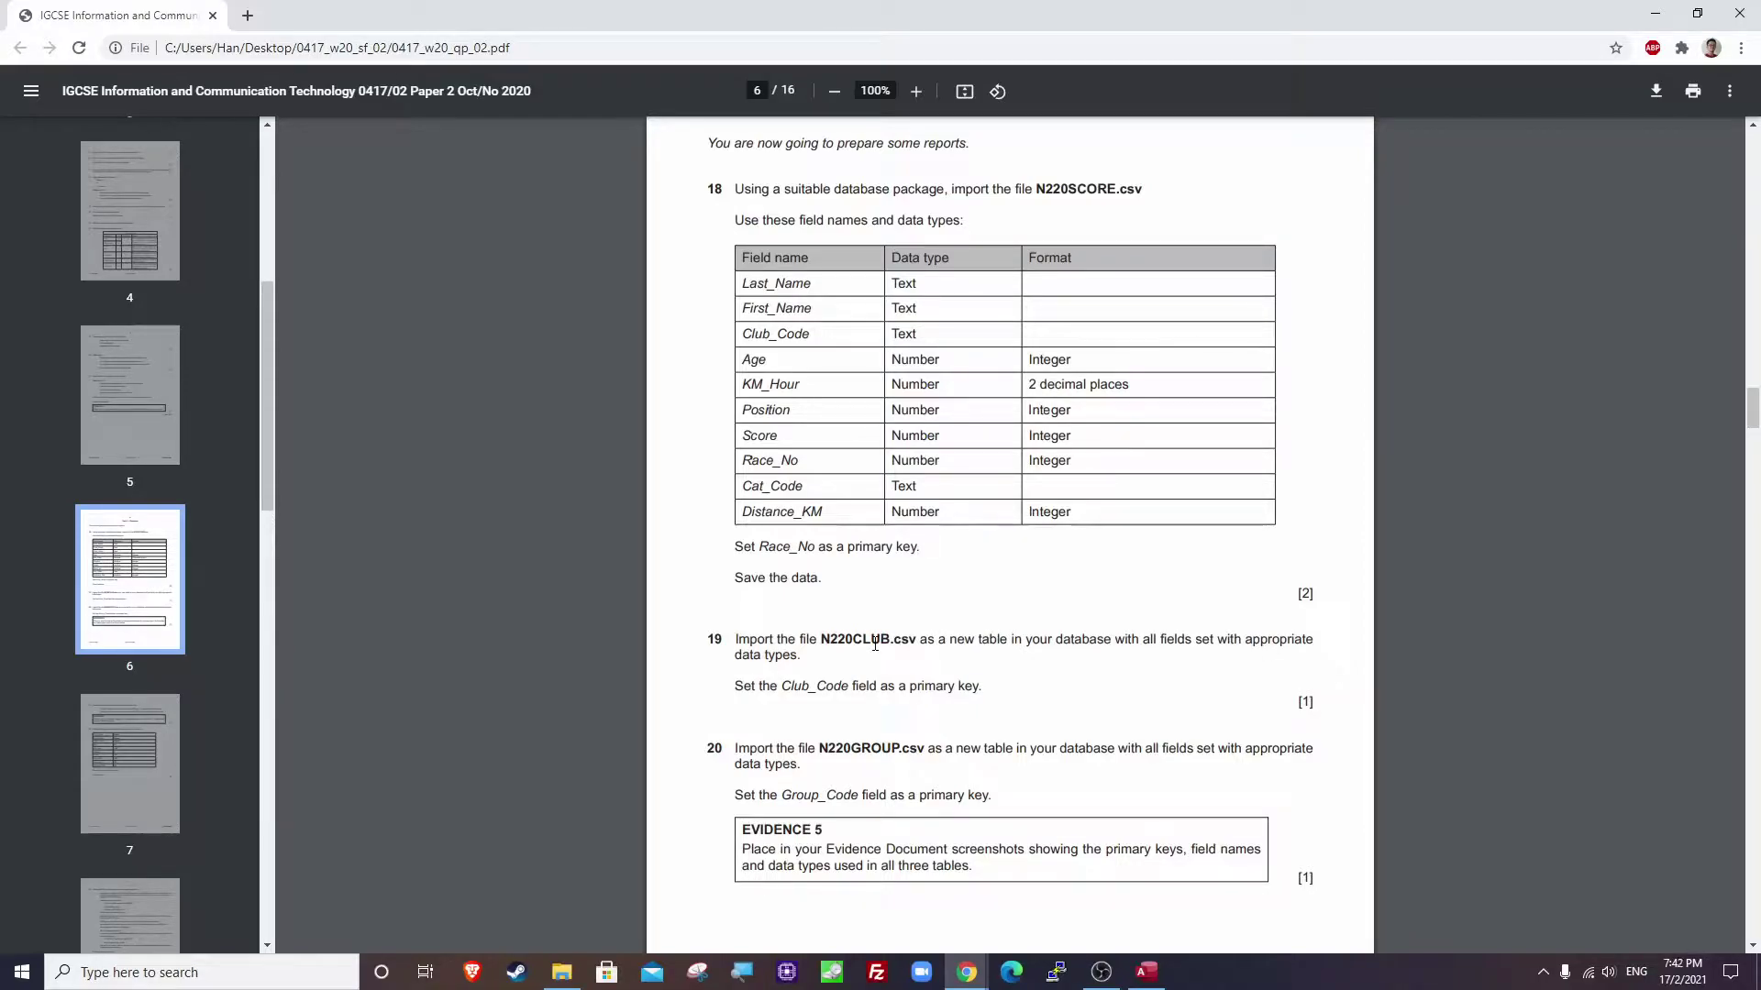
{"action": "key", "text": "alt+Tab"}
{"action": "left_click", "coordinate": [1066, 620]}
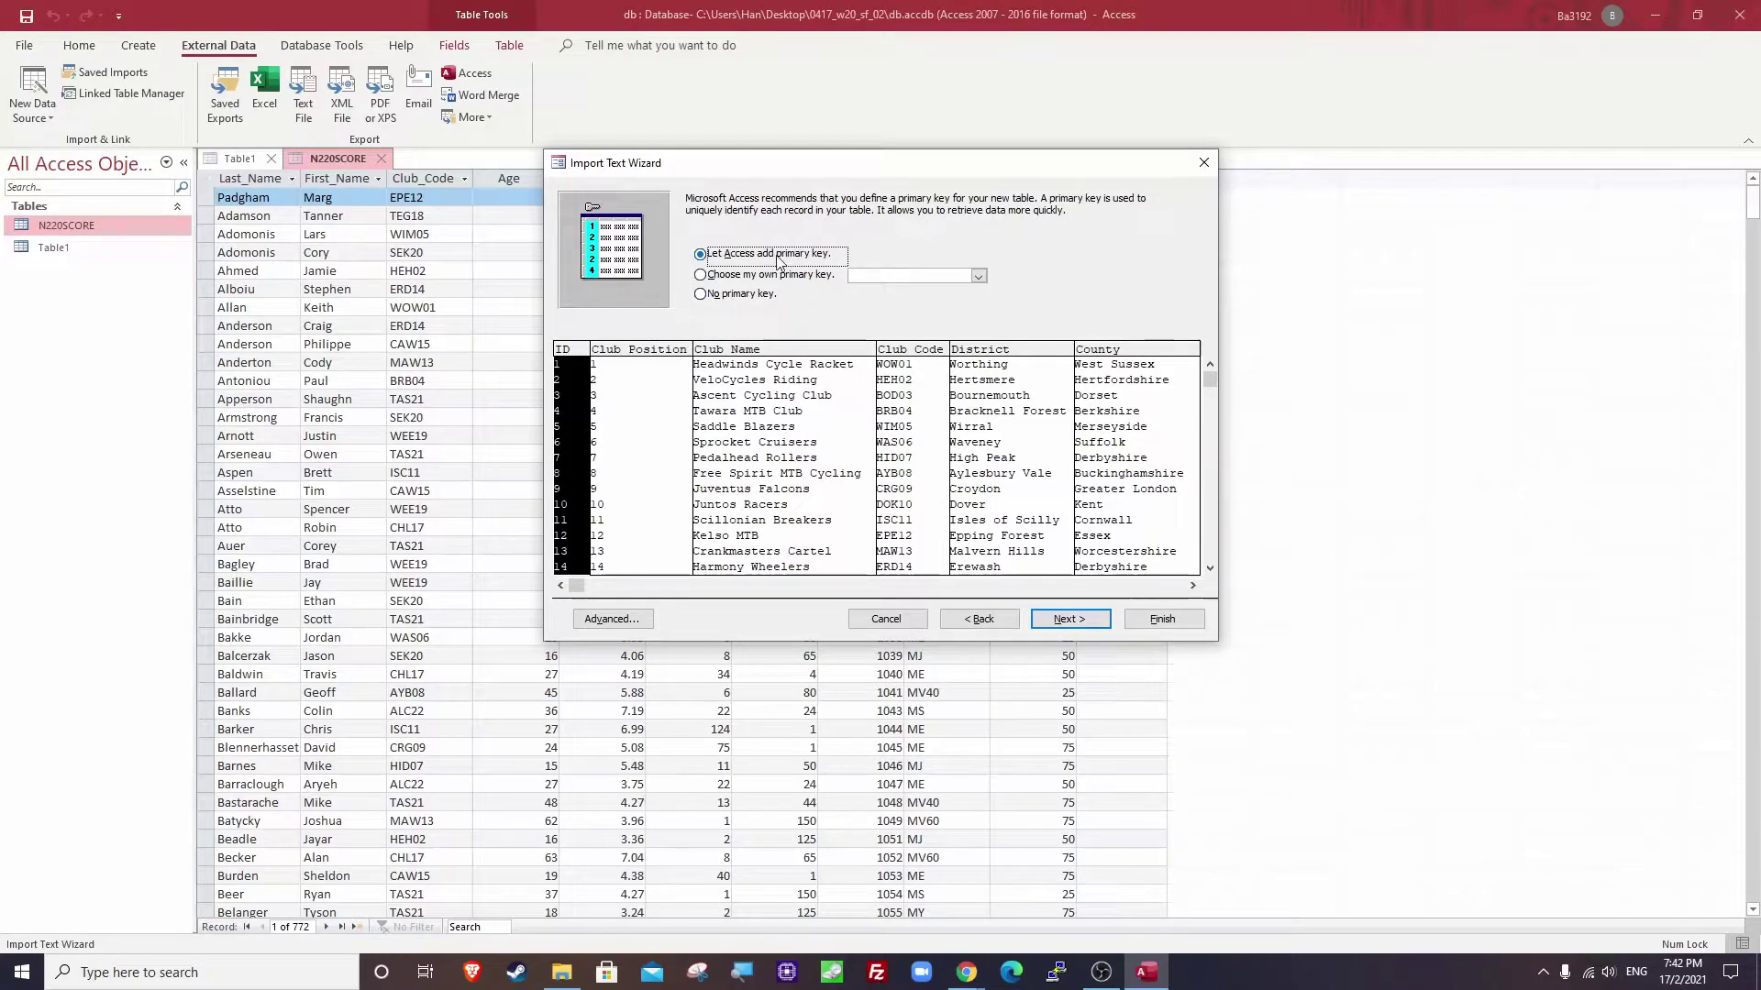
Set Club_Code as the primary key, finish the N220CLUB import, and skip saving import steps.
{"action": "key", "text": "alt+Tab"}
{"action": "scroll", "coordinate": [811, 598], "scroll_direction": "down", "scroll_amount": 2}
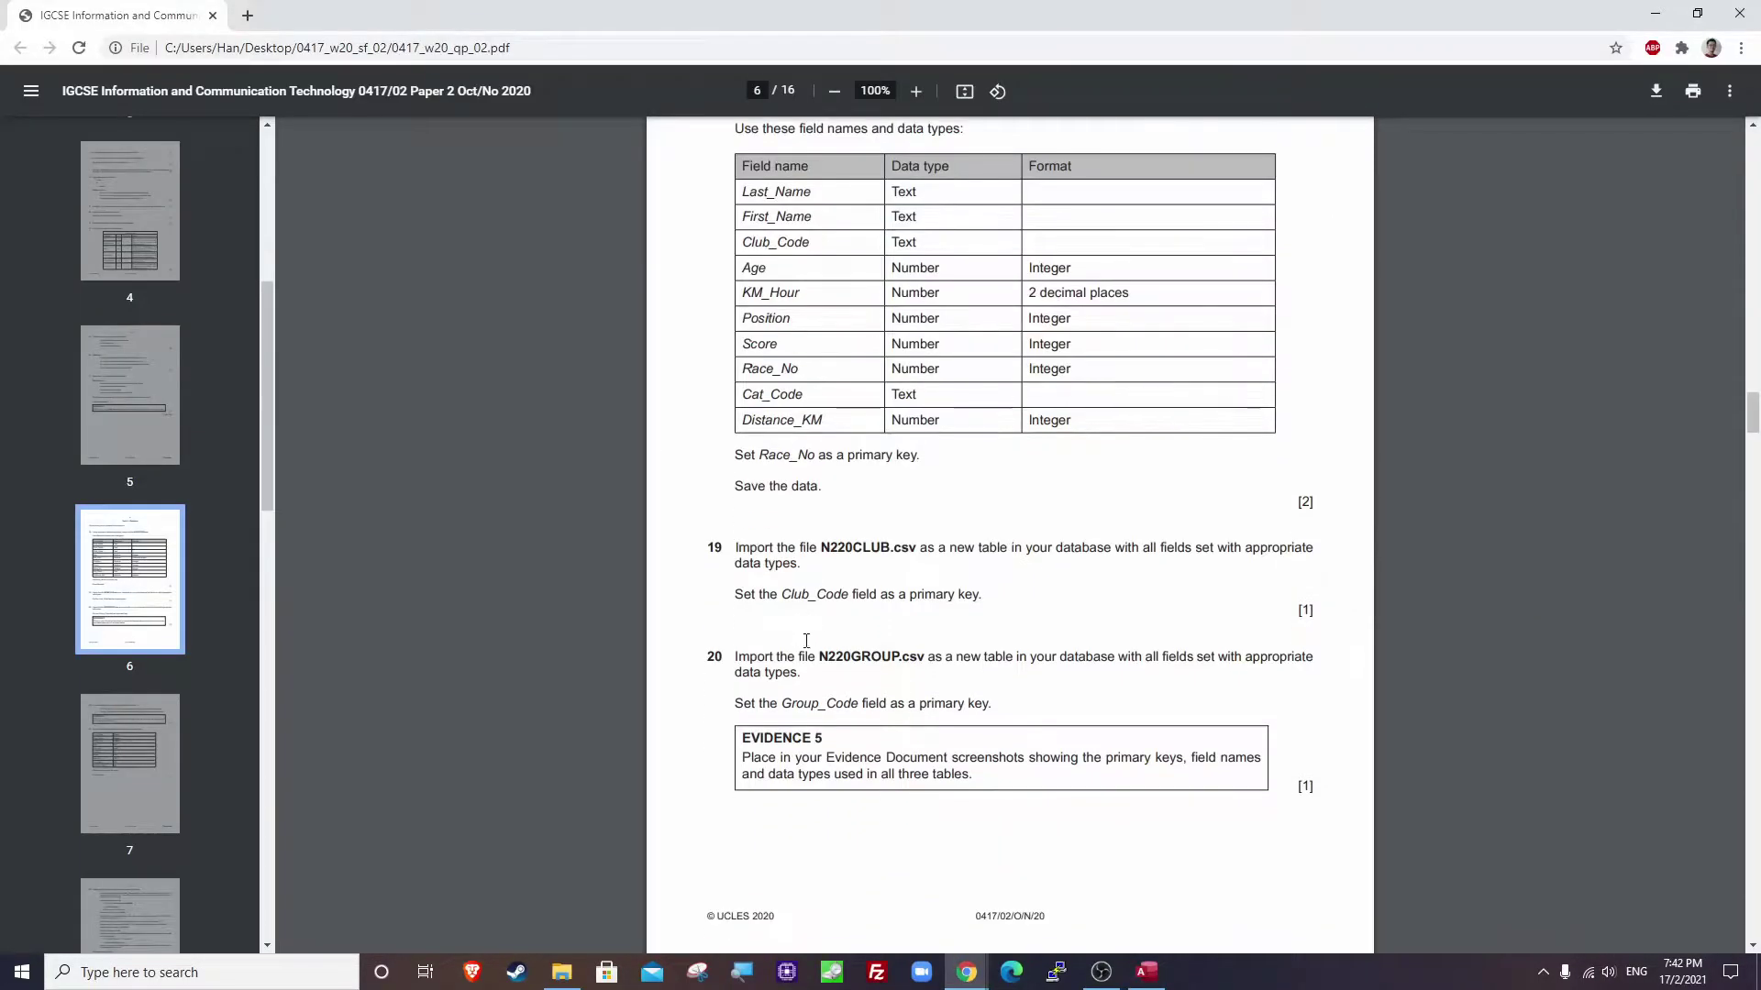
{"action": "left_click_drag", "start_coordinate": [782, 594], "coordinate": [973, 596]}
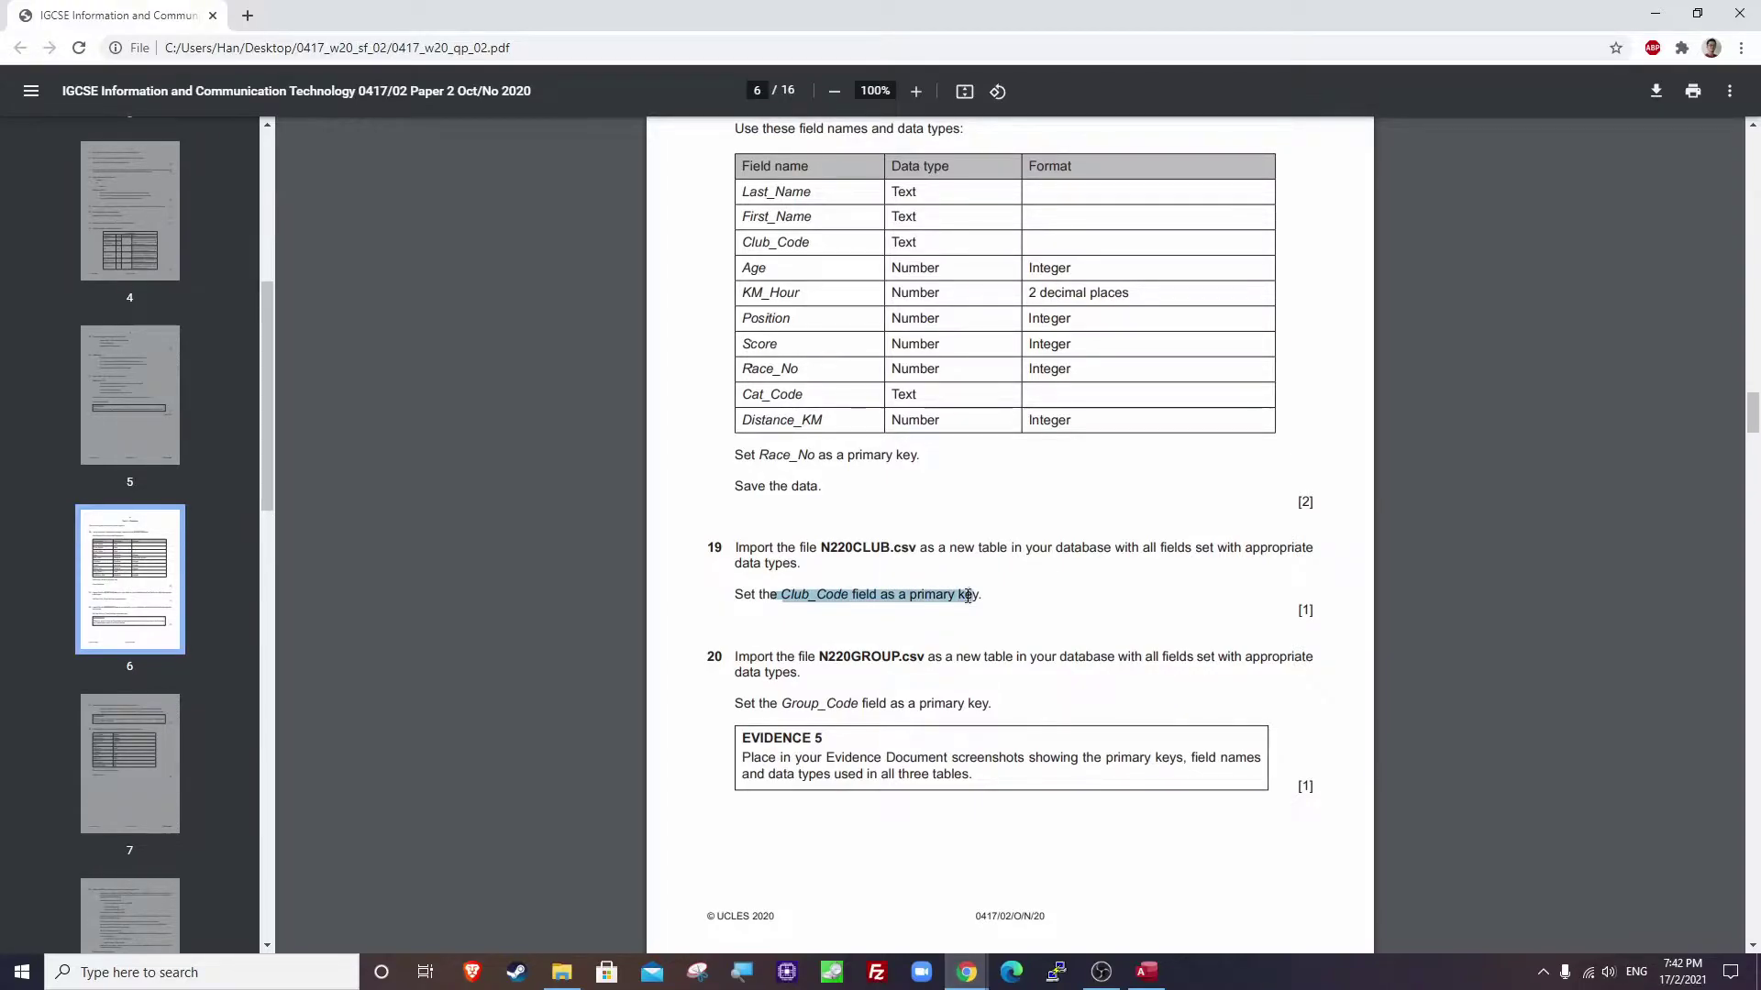
{"action": "key", "text": "alt+Tab"}
{"action": "left_click", "coordinate": [773, 277]}
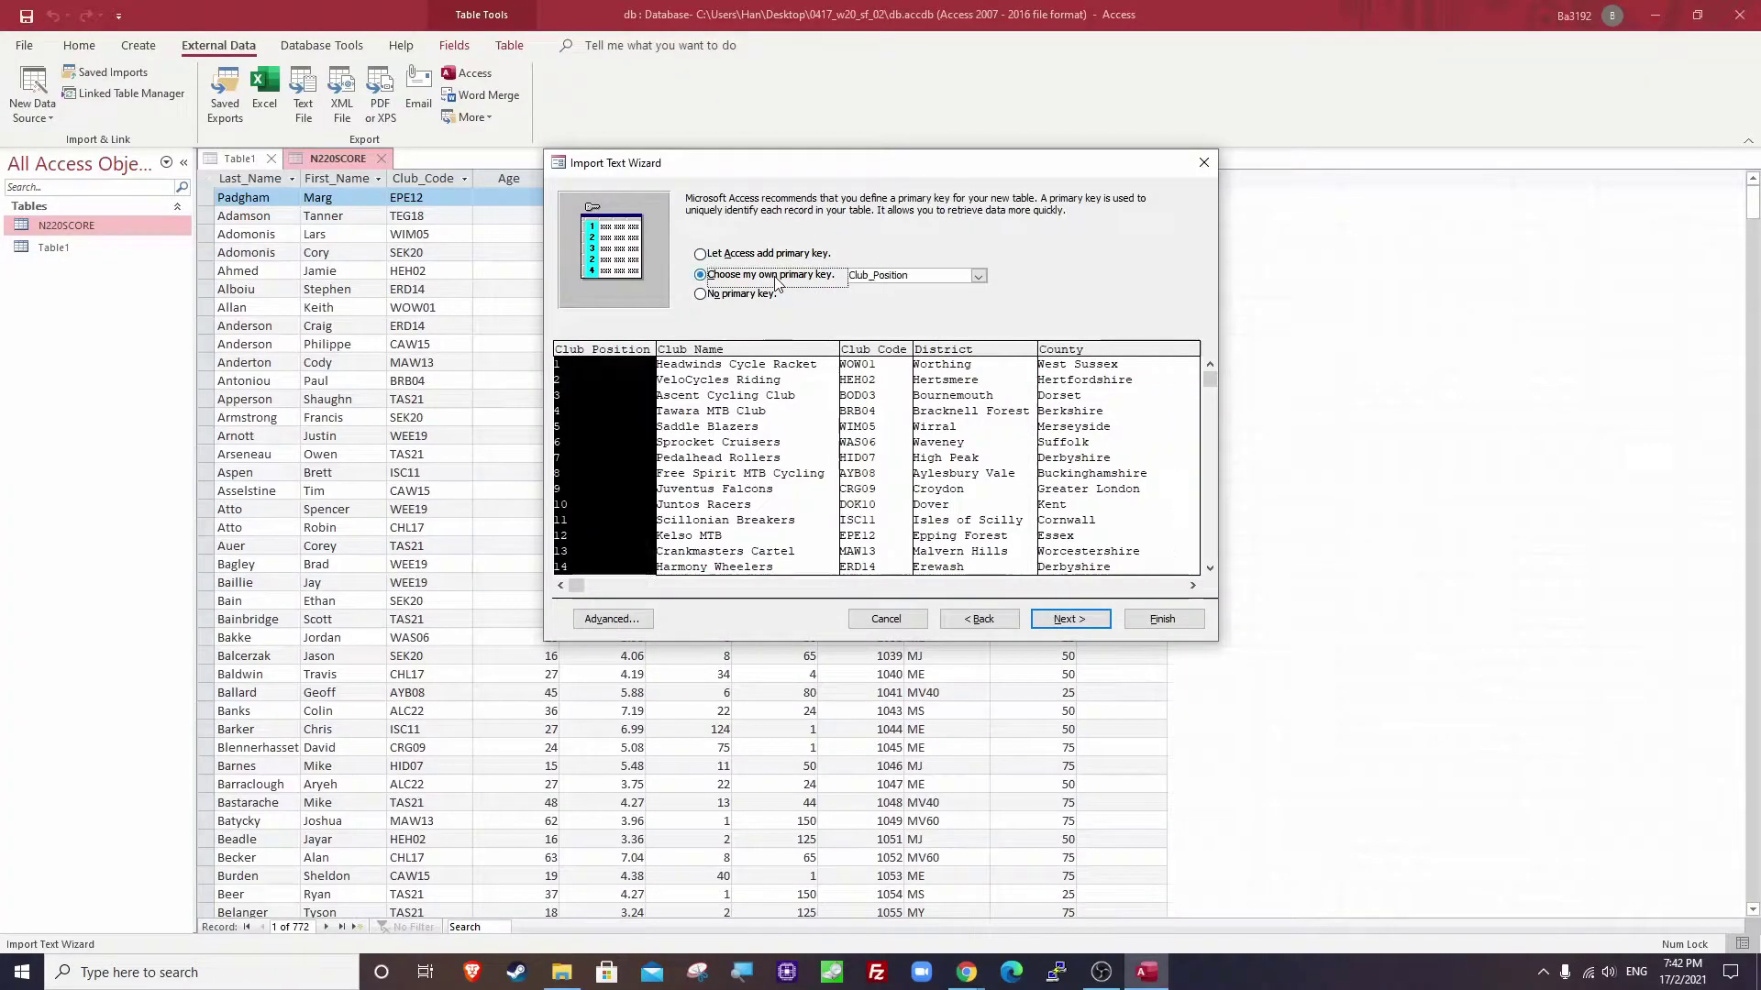
{"action": "left_click", "coordinate": [979, 276]}
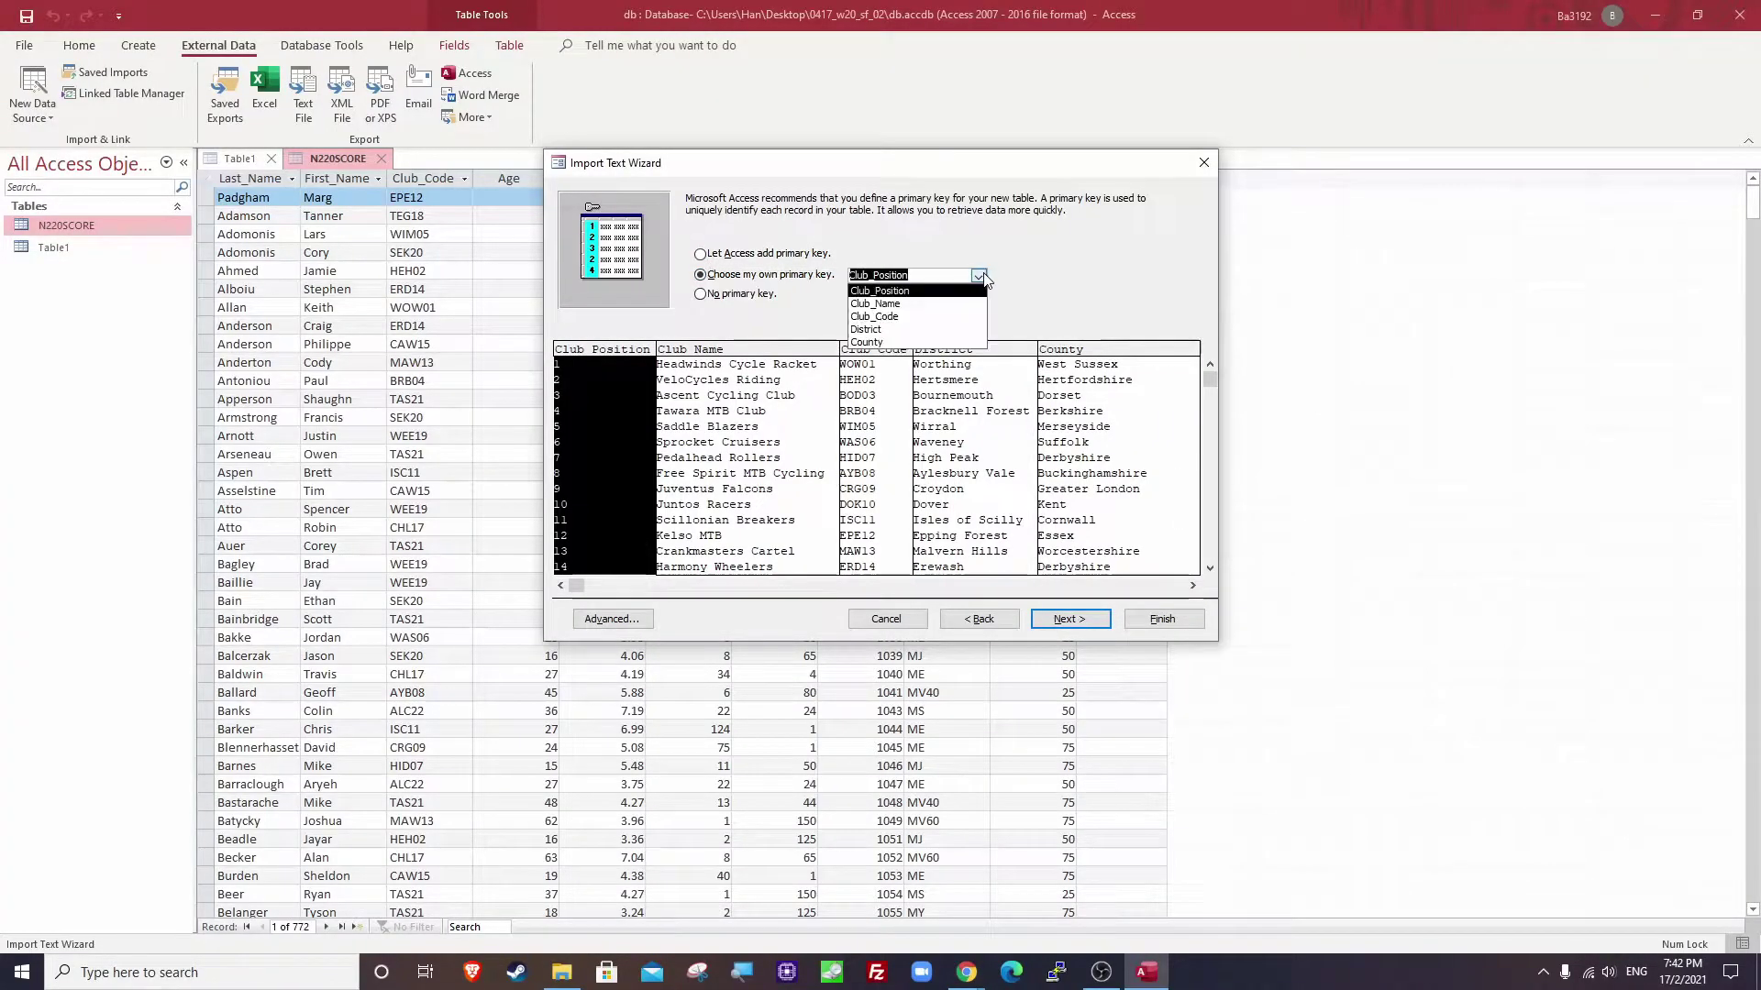
{"action": "left_click", "coordinate": [947, 317]}
{"action": "left_click", "coordinate": [1069, 619]}
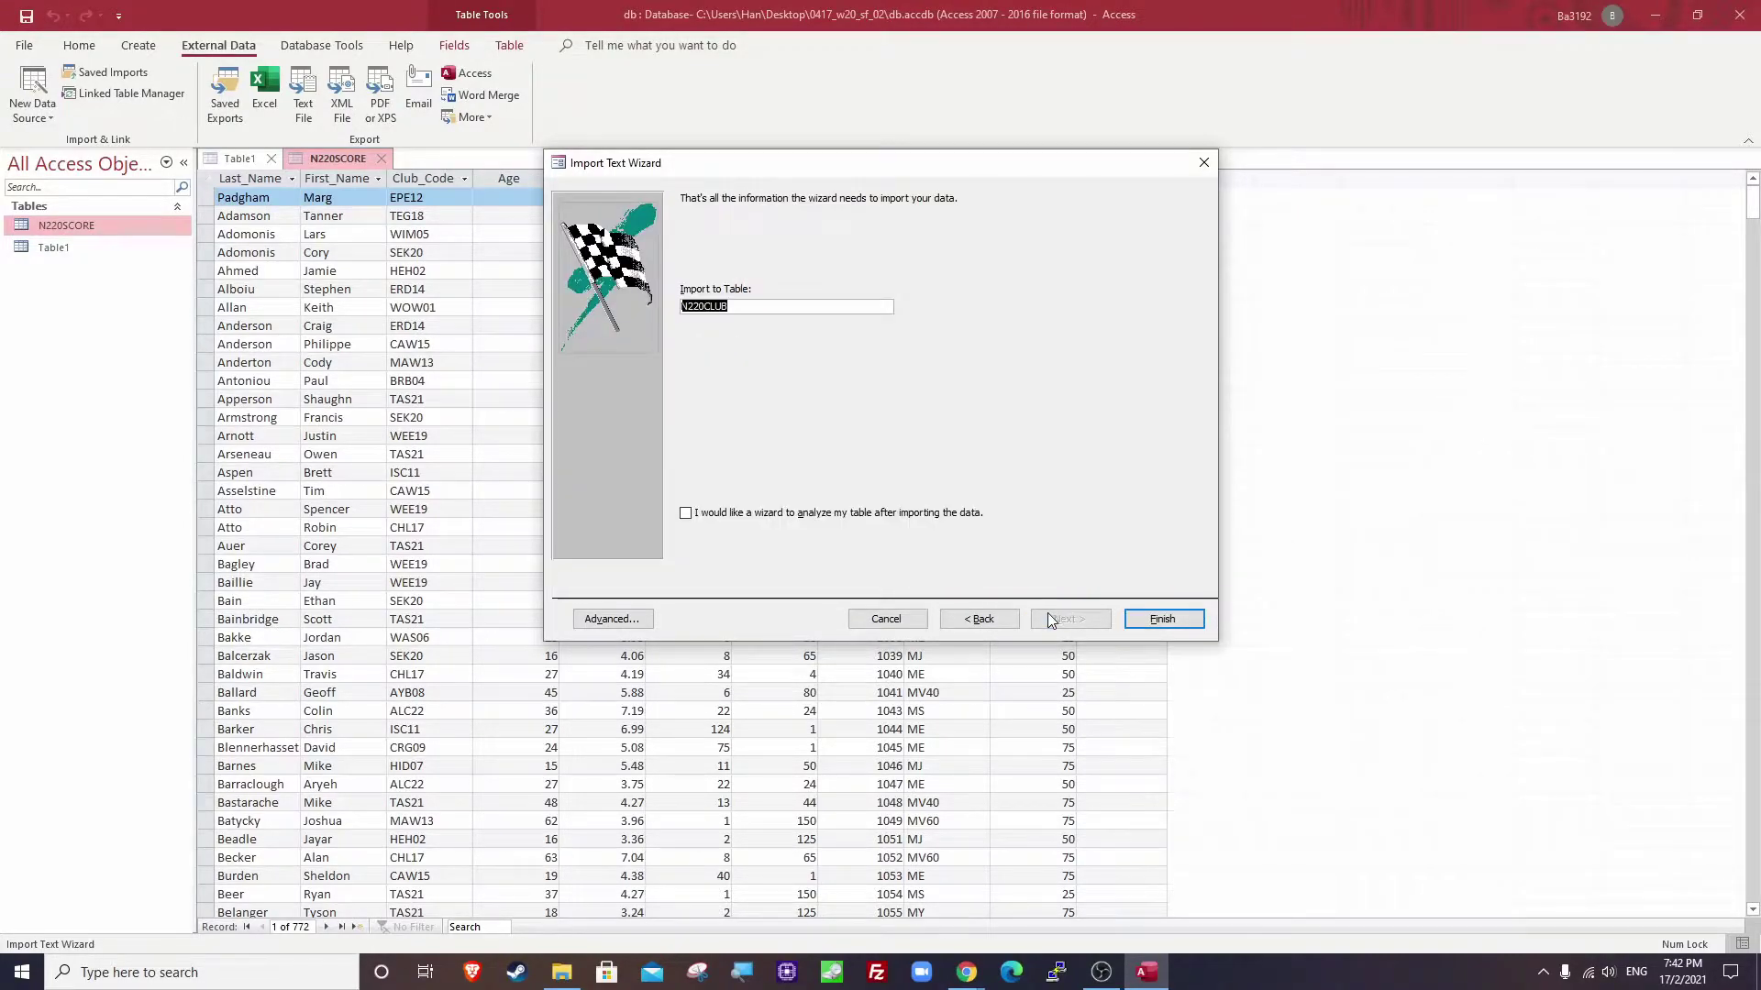
{"action": "left_click", "coordinate": [1161, 621]}
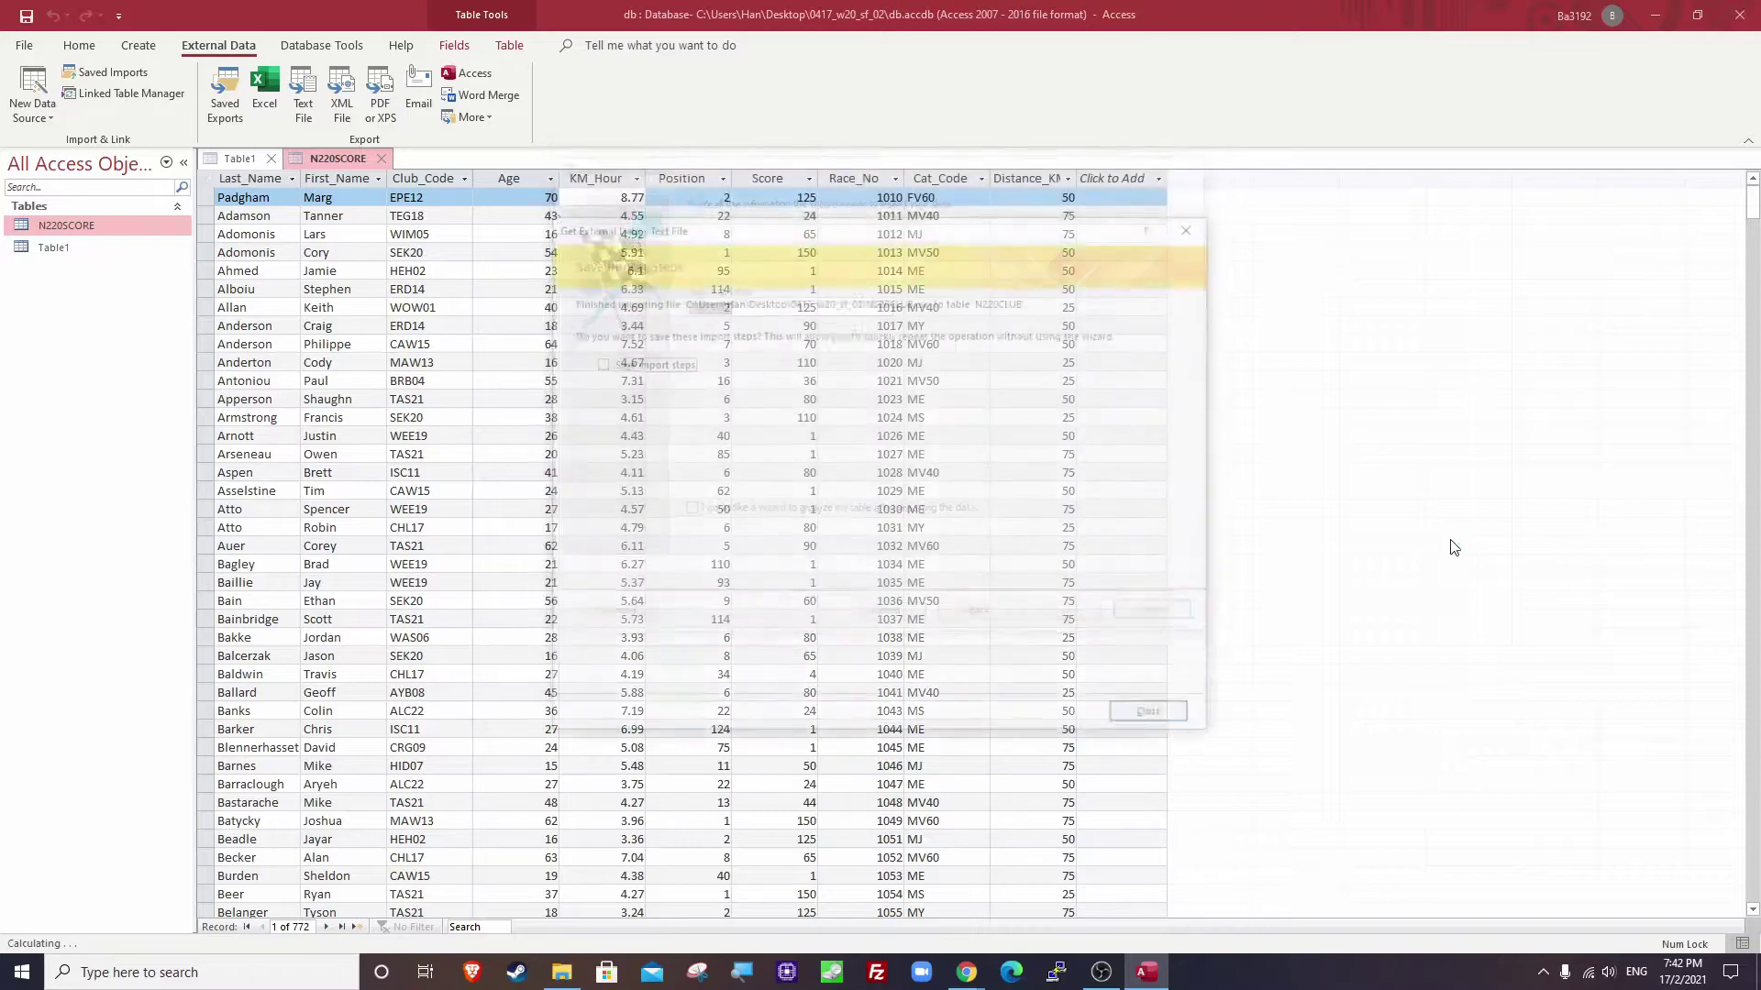
{"action": "left_click", "coordinate": [1154, 721]}
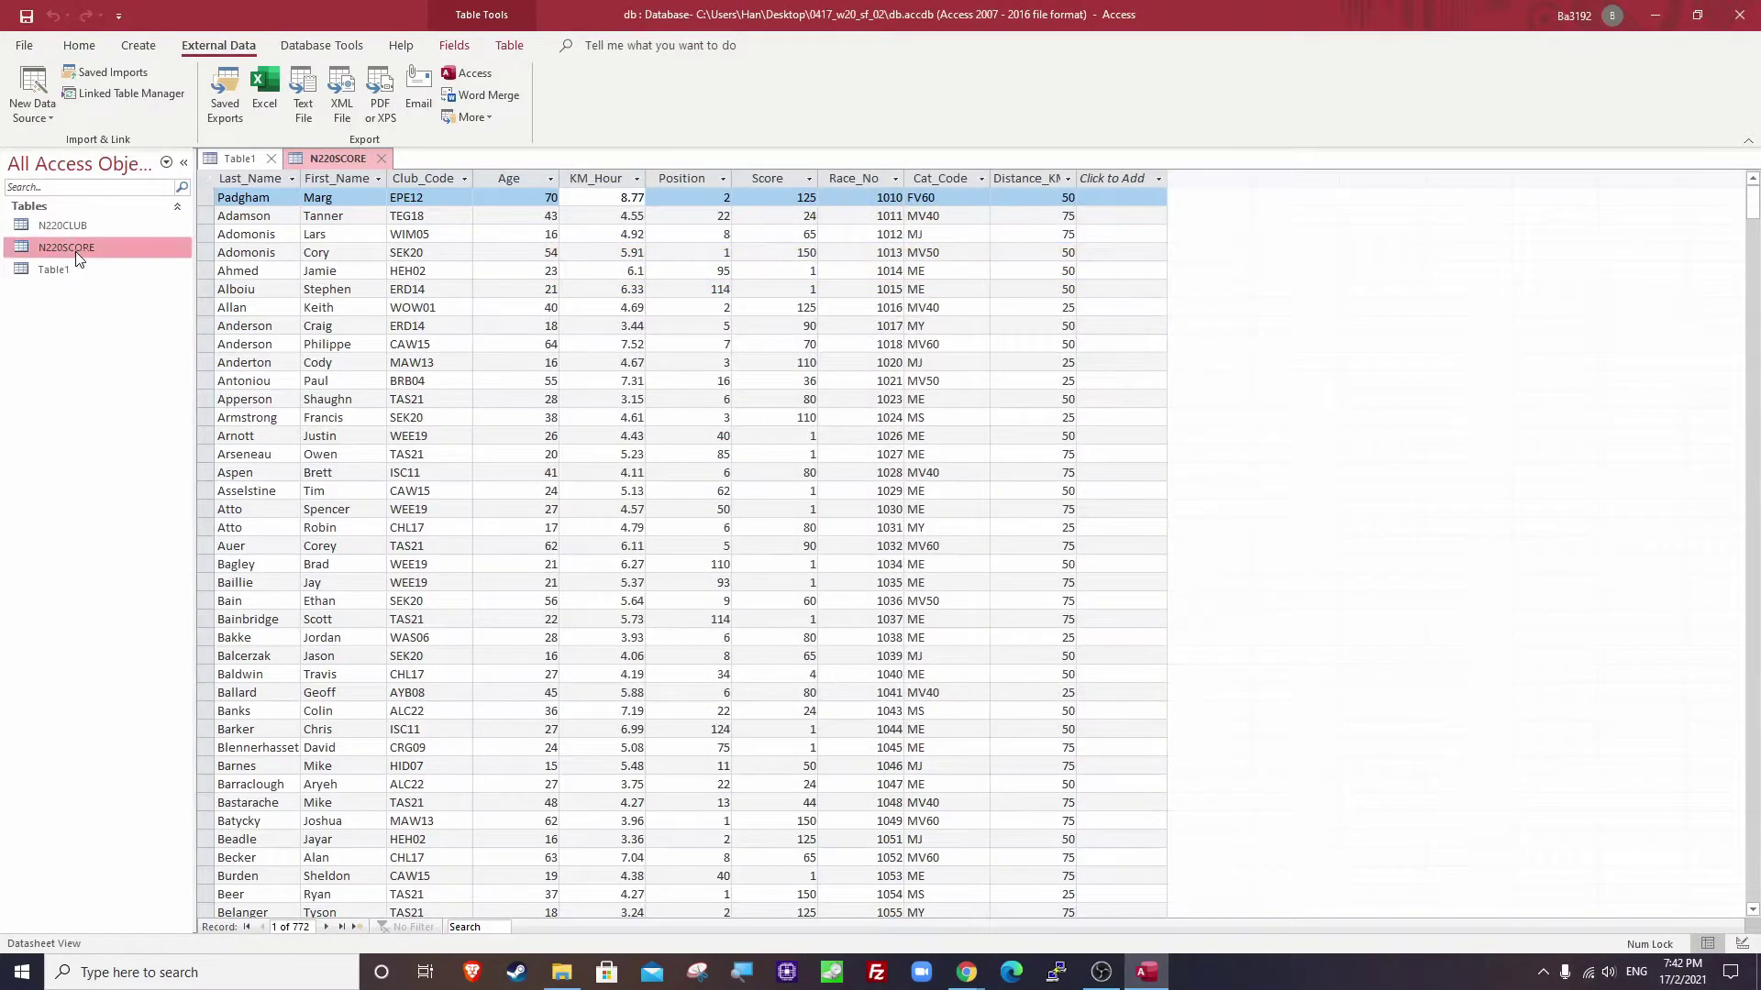
Open the N220CLUB table and auto-fit all its column widths.
{"action": "key", "text": "alt+Tab"}
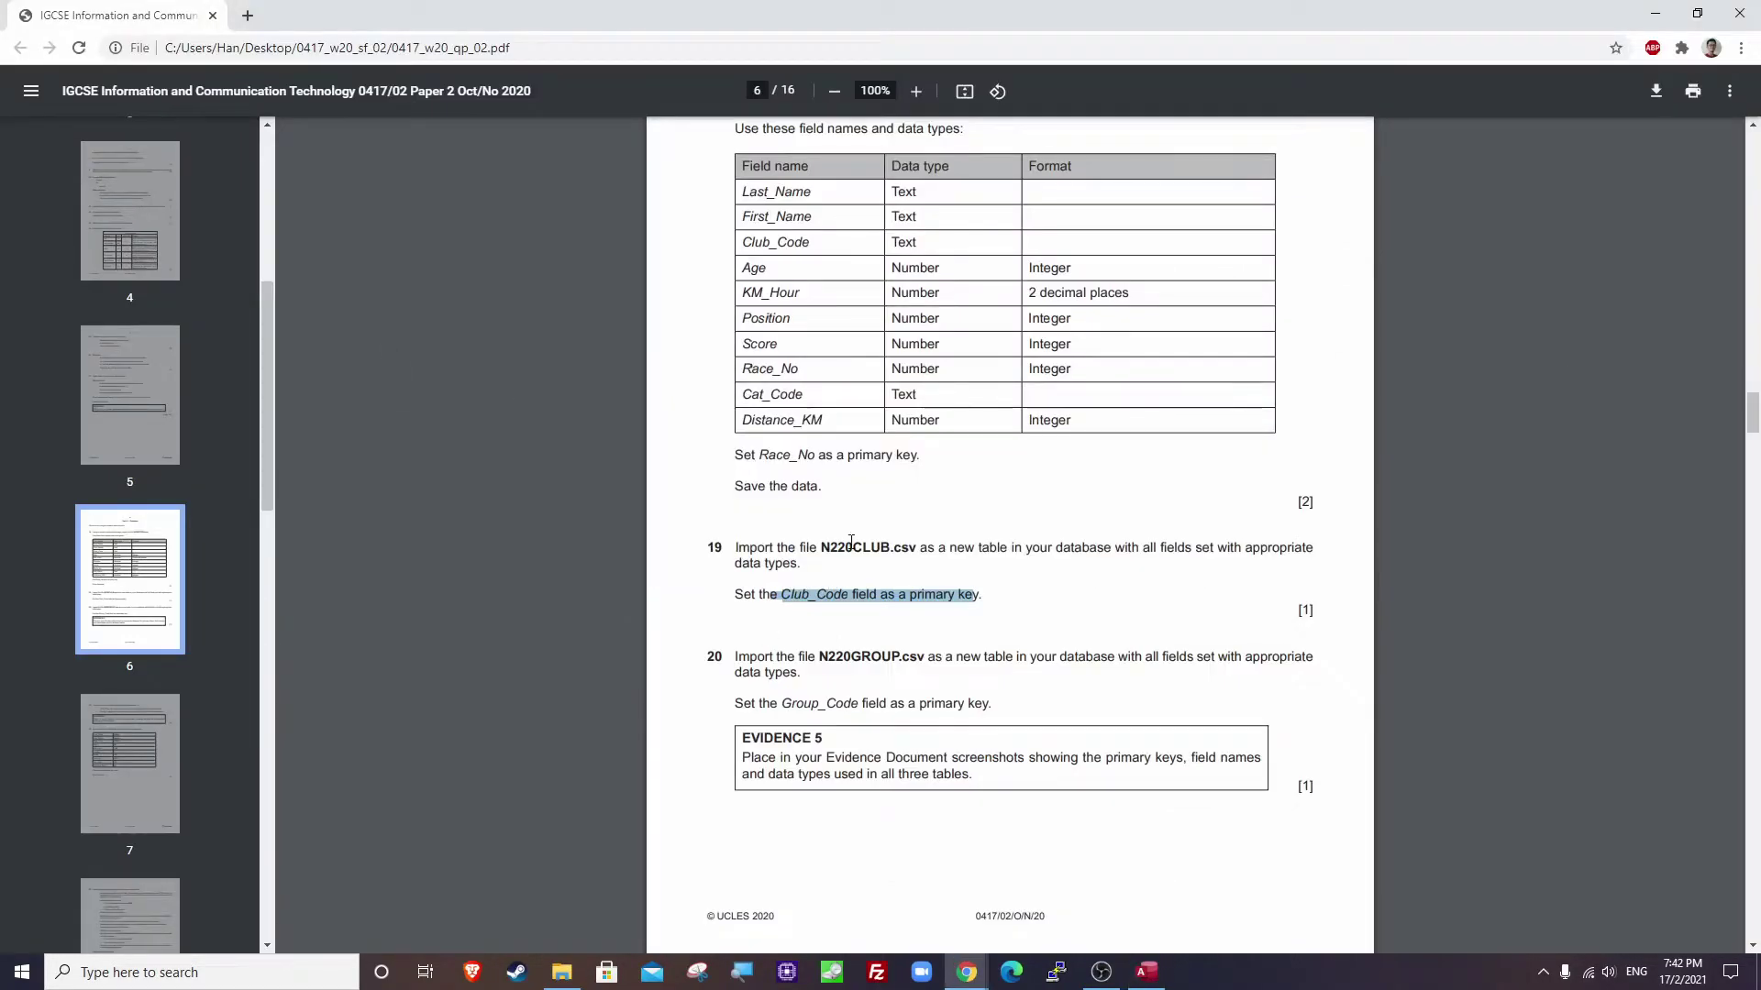
{"action": "left_click_drag", "start_coordinate": [824, 548], "coordinate": [922, 550]}
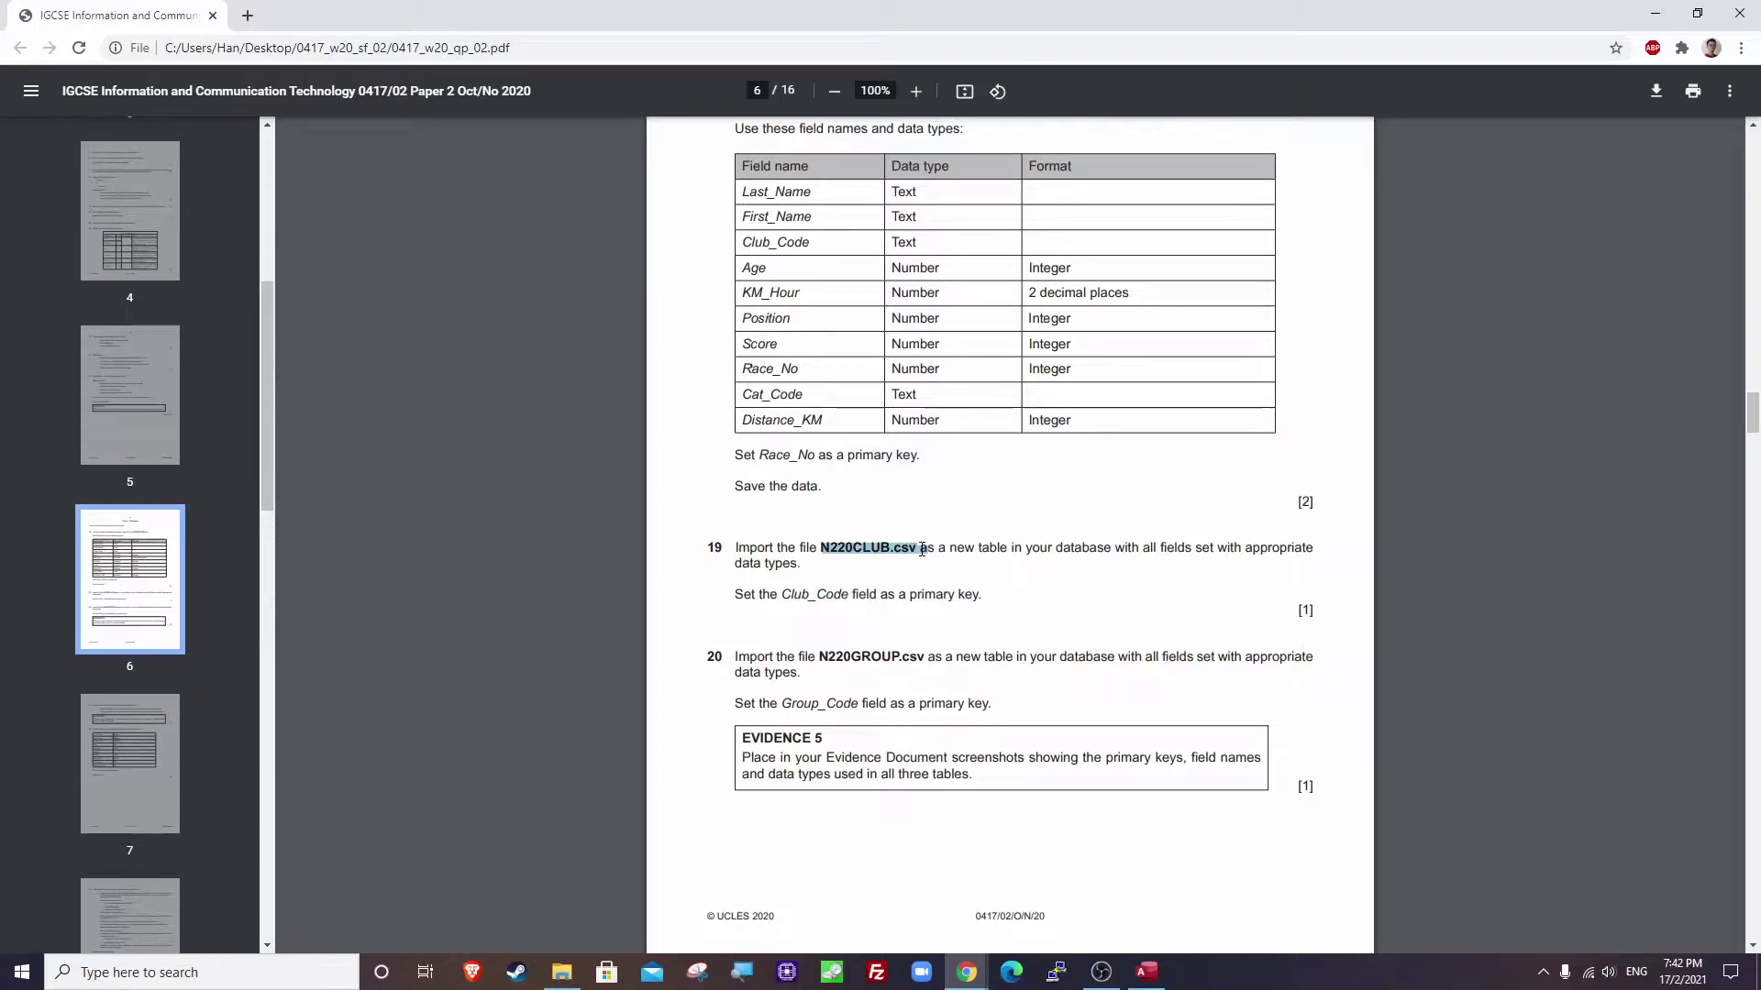
{"action": "key", "text": "alt+Tab"}
{"action": "double_click", "coordinate": [62, 228]}
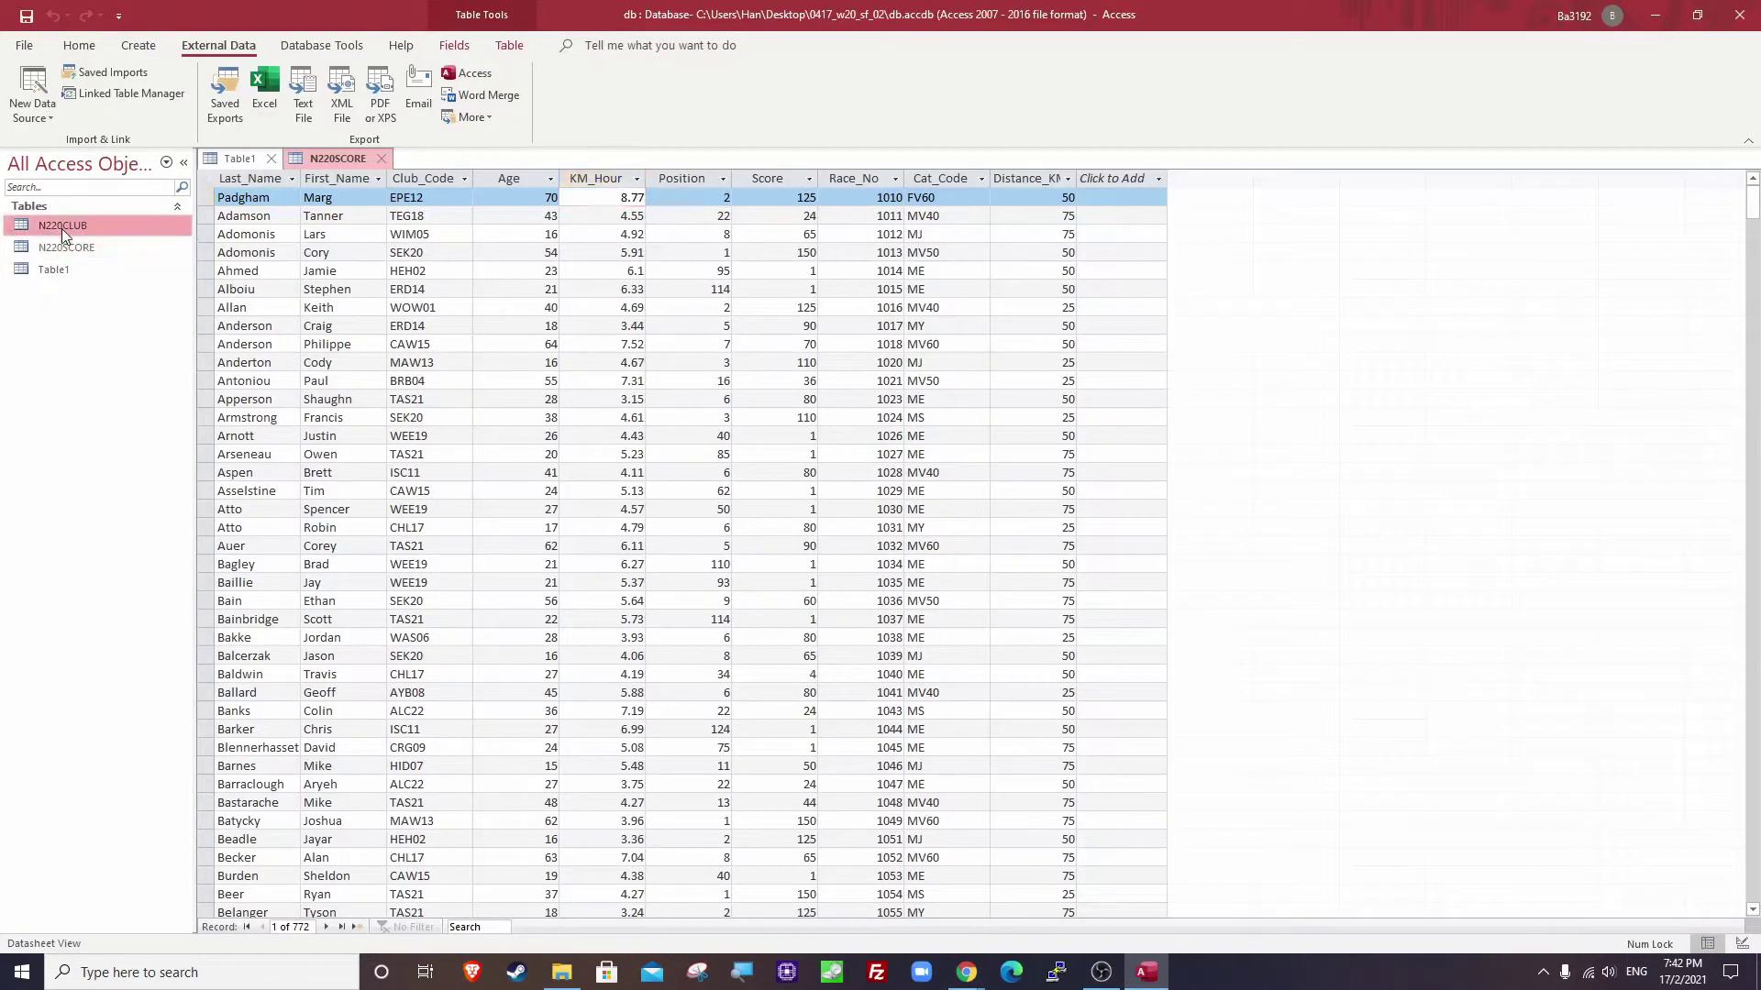
{"action": "left_click", "coordinate": [204, 178]}
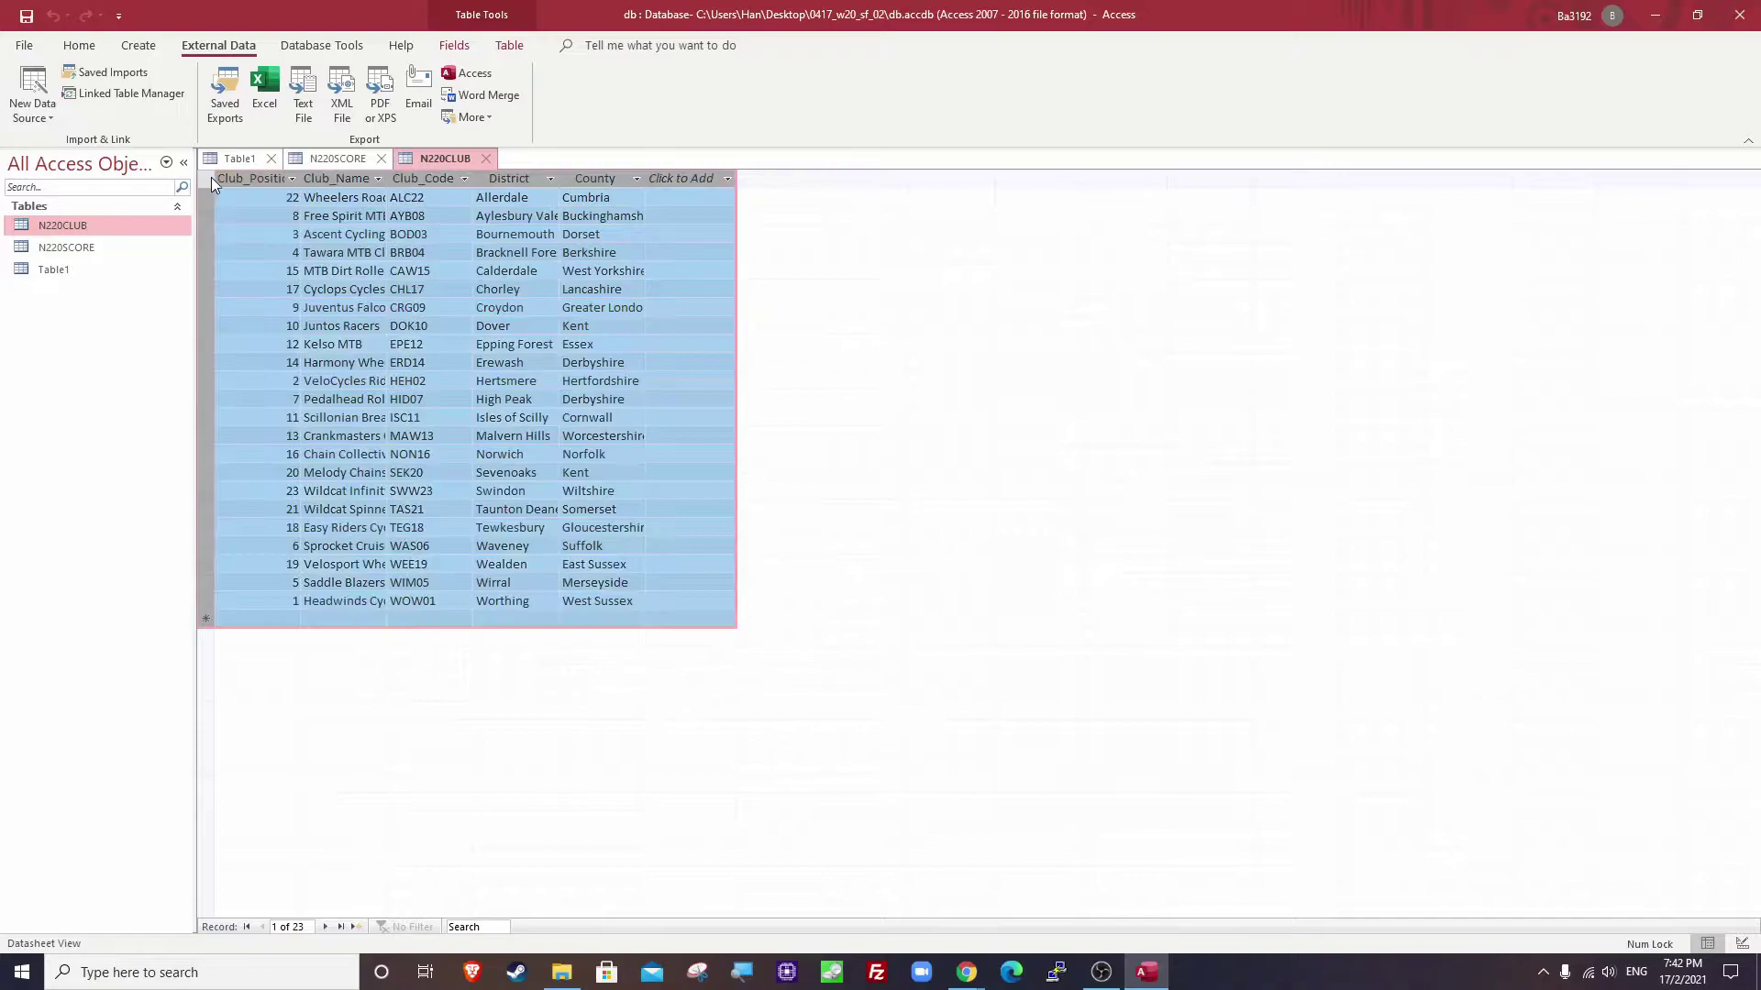
{"action": "double_click", "coordinate": [300, 178]}
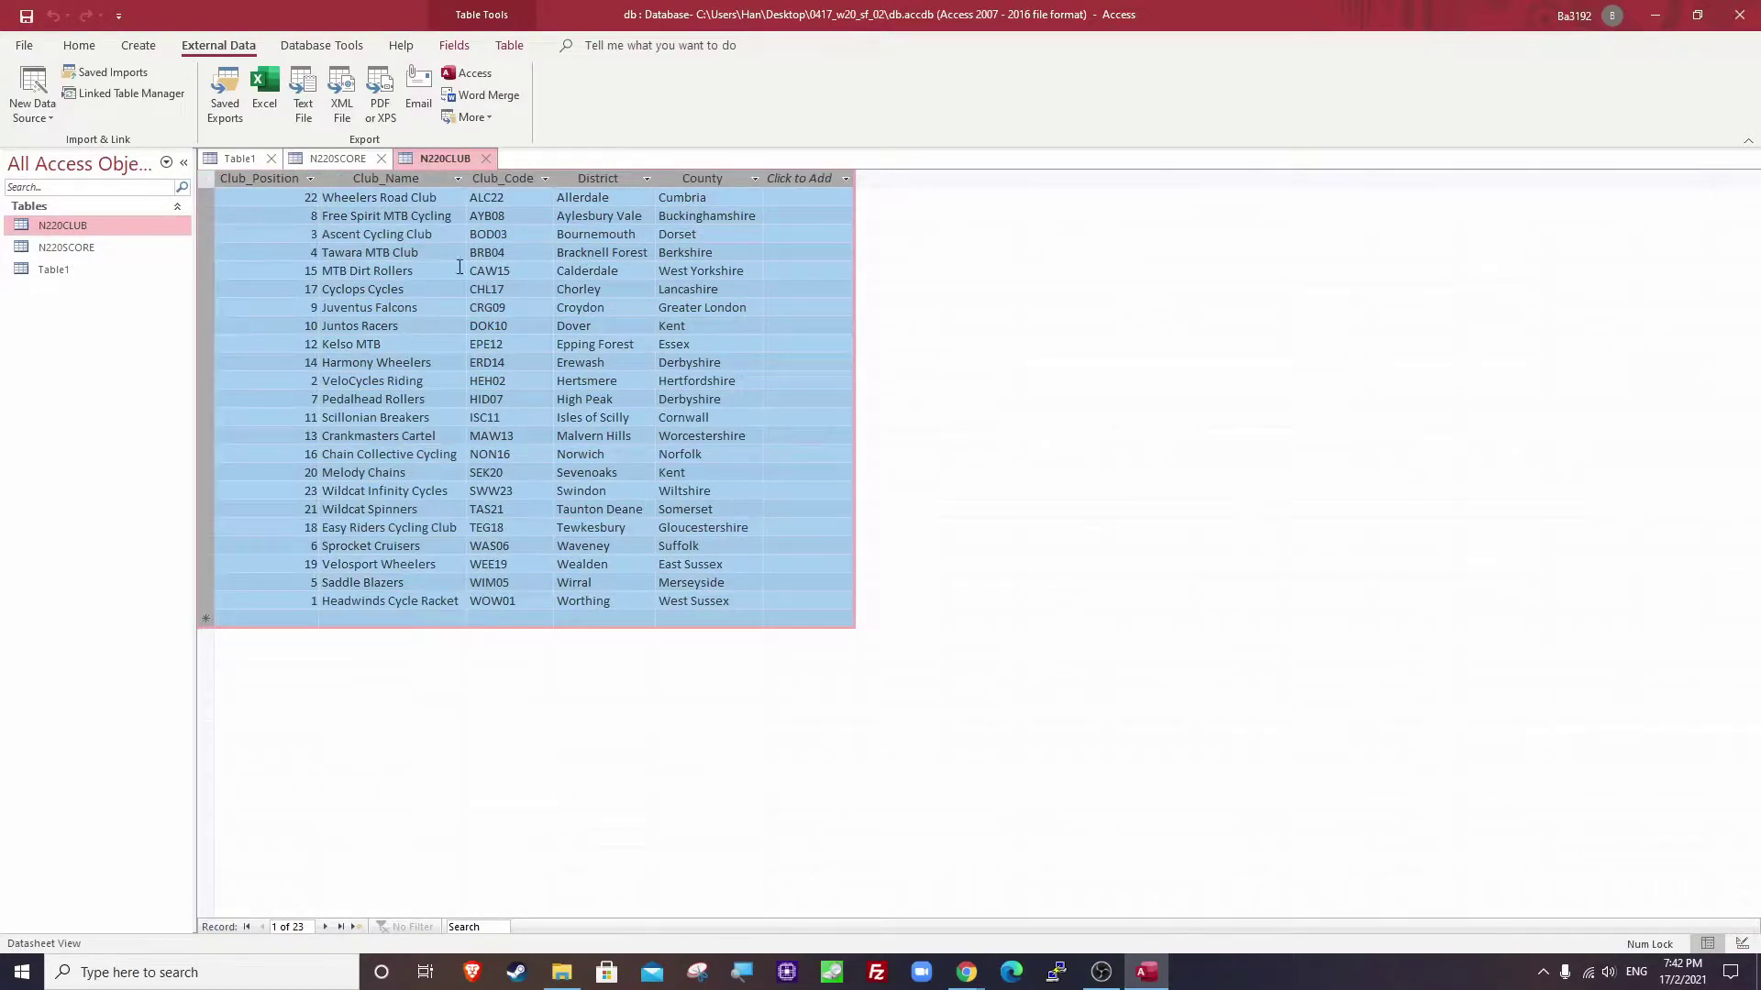
Highlight question 20's import instruction and its Group_Code primary key requirement in the exam paper.
{"action": "key", "text": "alt+Tab"}
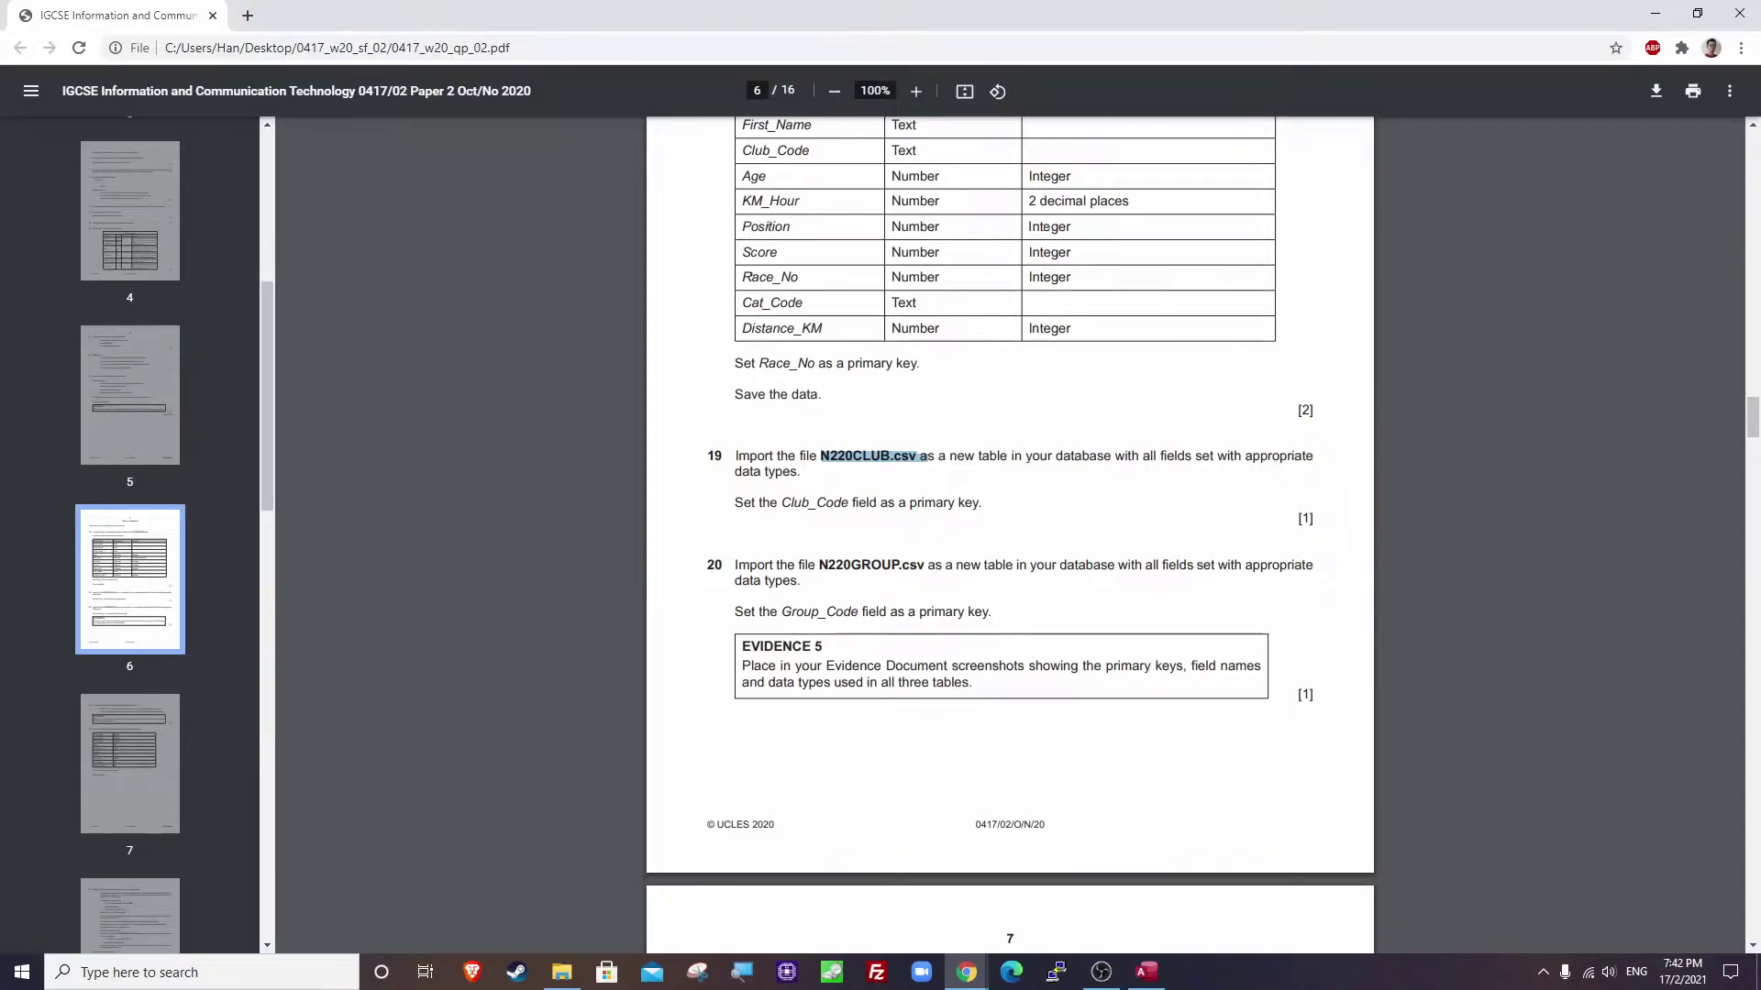
{"action": "left_click", "coordinate": [903, 576]}
{"action": "left_click_drag", "start_coordinate": [737, 567], "coordinate": [798, 581]}
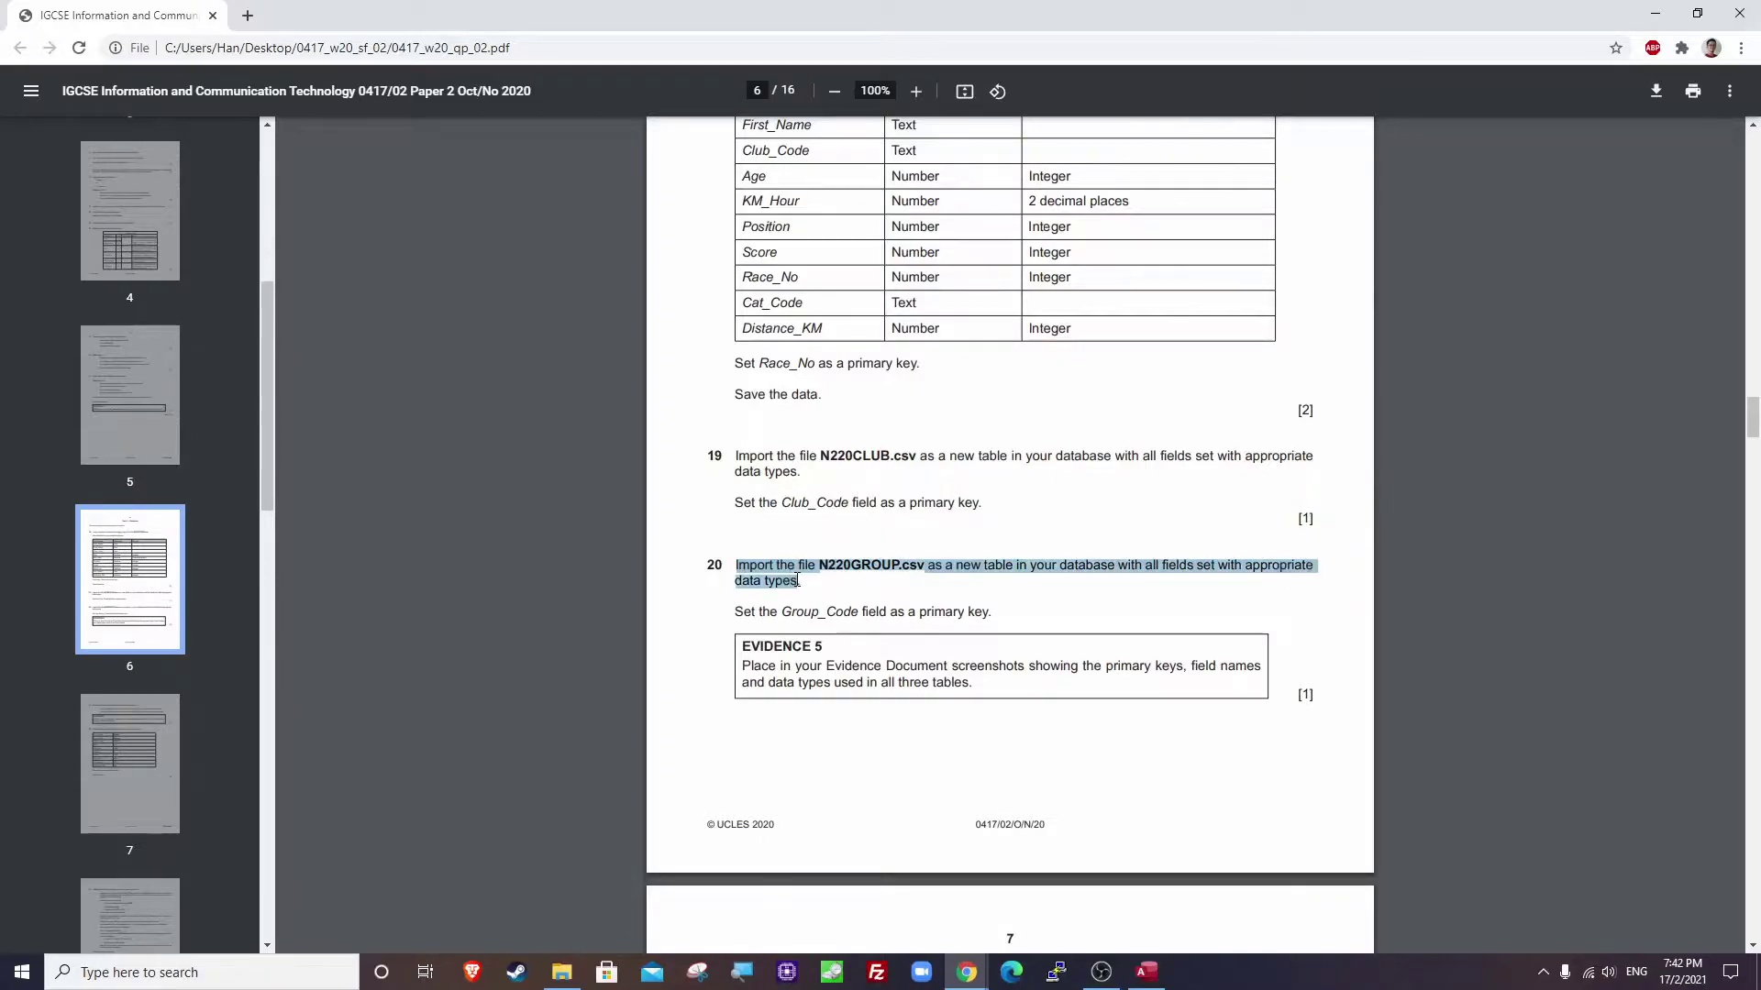
{"action": "left_click_drag", "start_coordinate": [717, 466], "coordinate": [711, 458]}
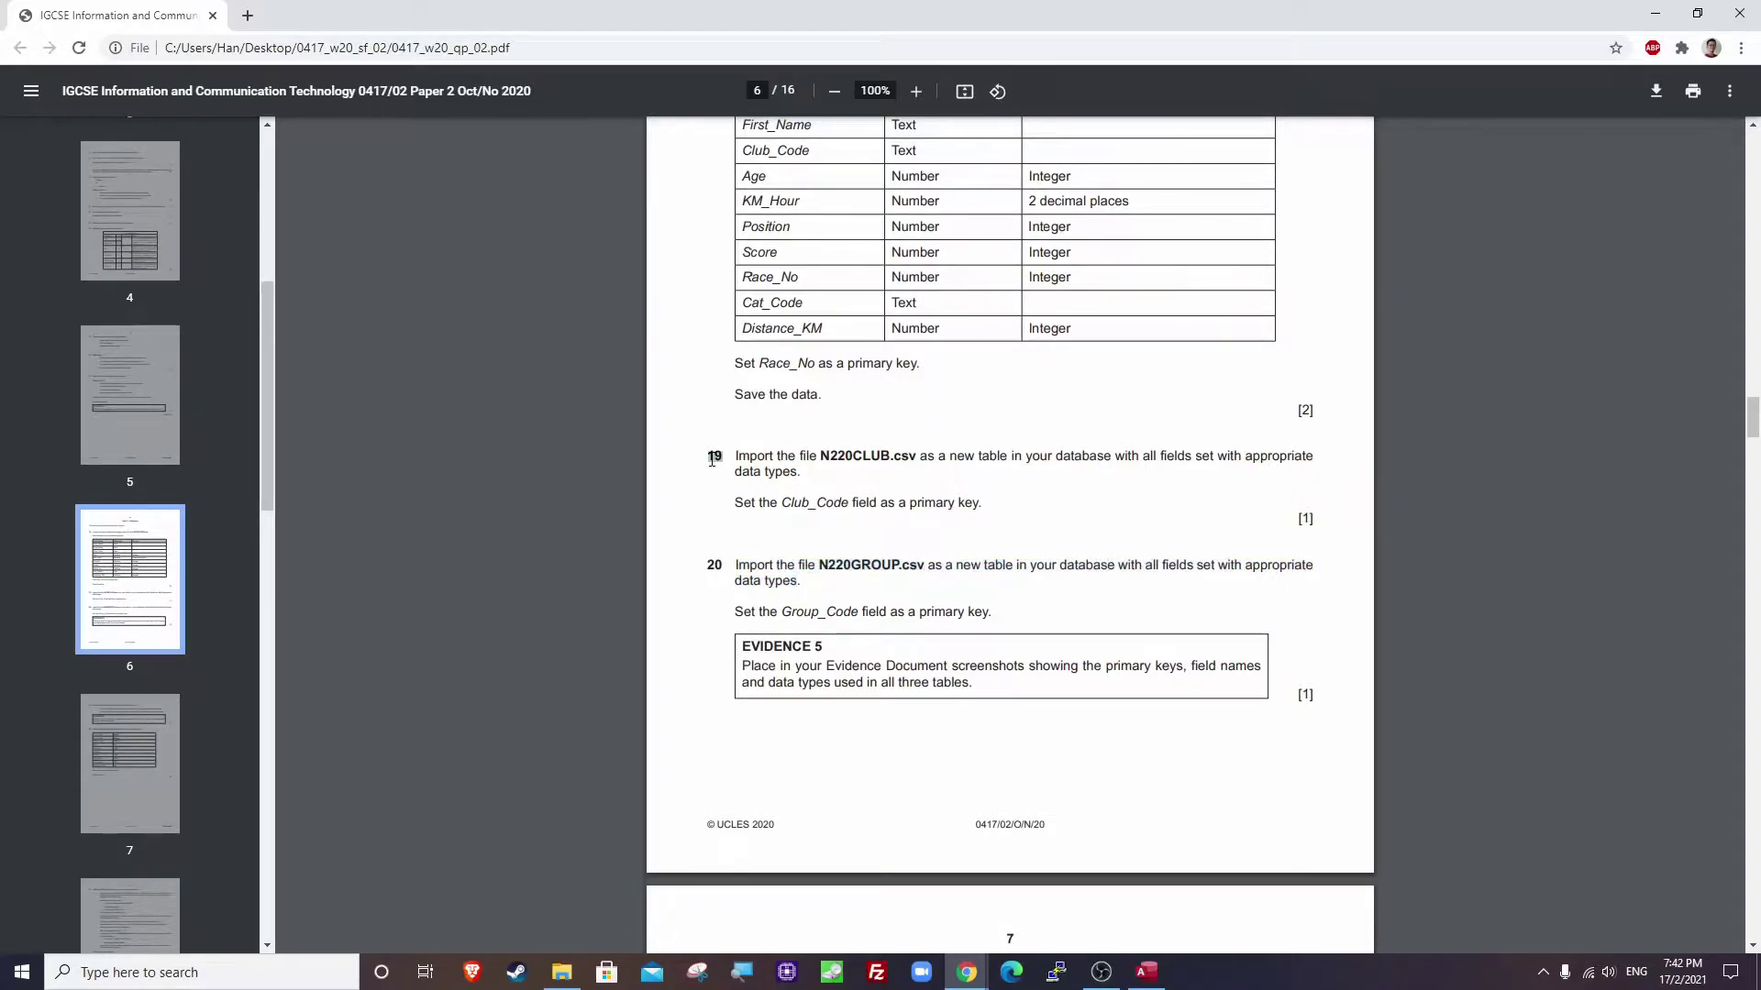
{"action": "left_click_drag", "start_coordinate": [732, 616], "coordinate": [993, 618]}
{"action": "key", "text": "alt+Tab"}
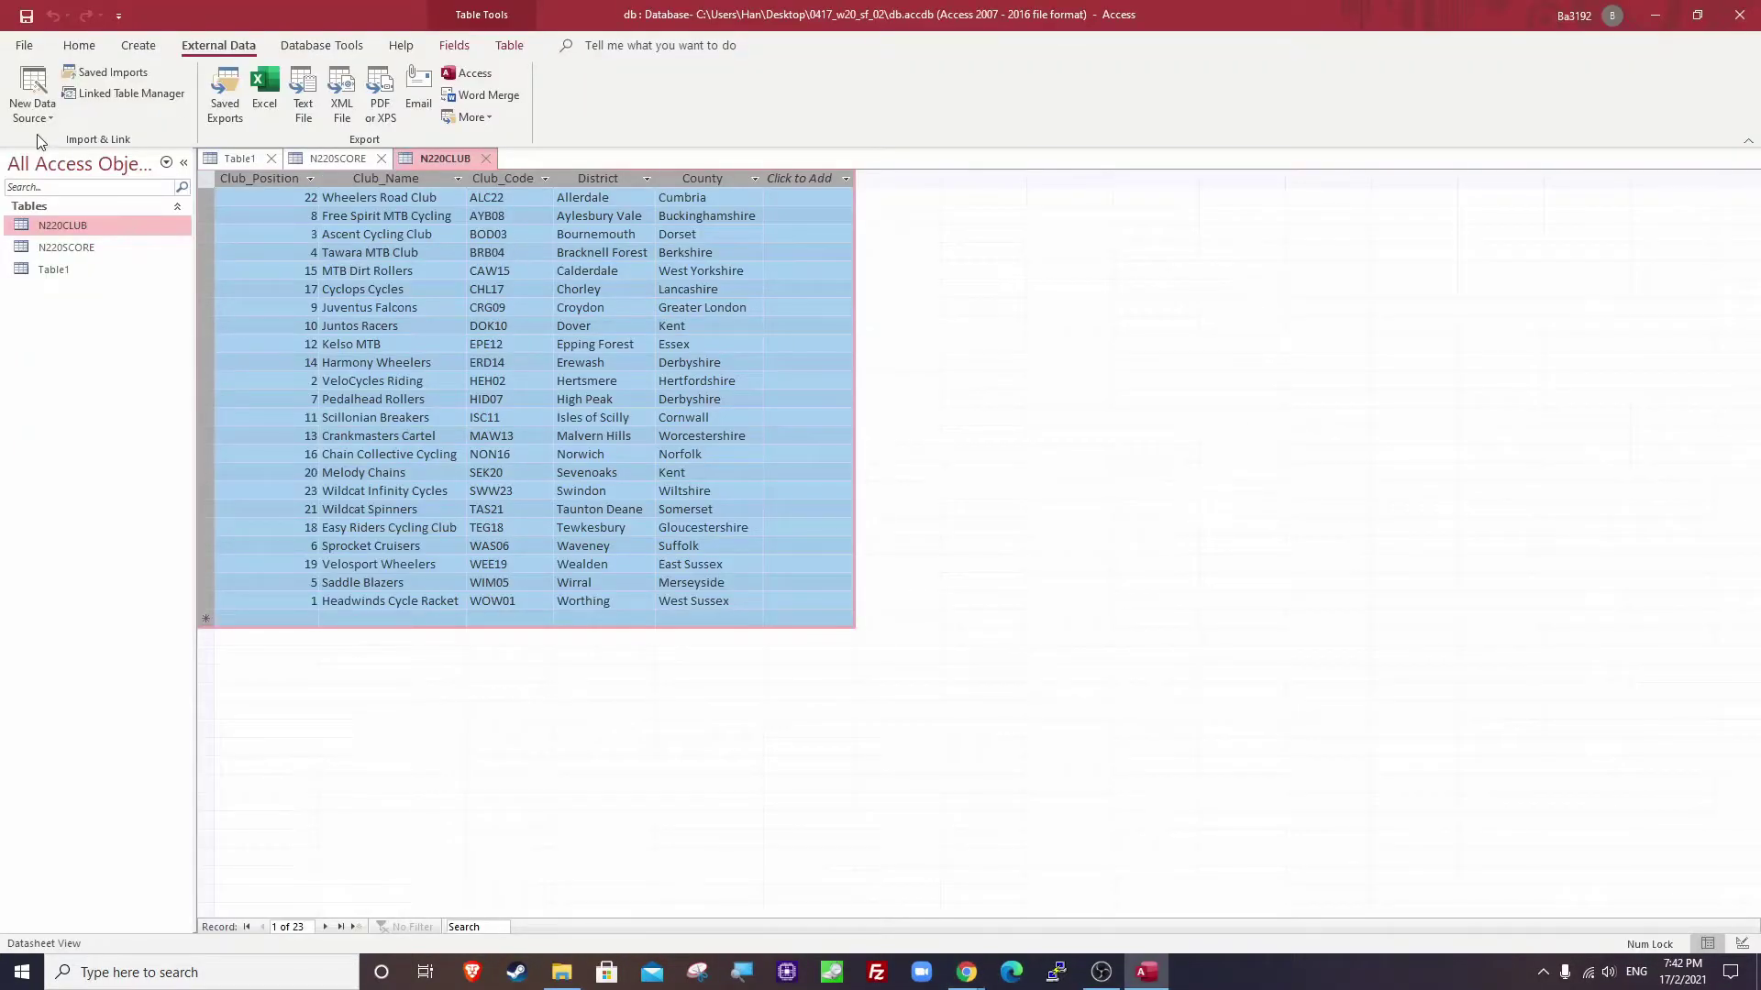
Import N220GROUP.csv into a new table as delimited text with first-row field names.
{"action": "left_click", "coordinate": [42, 113]}
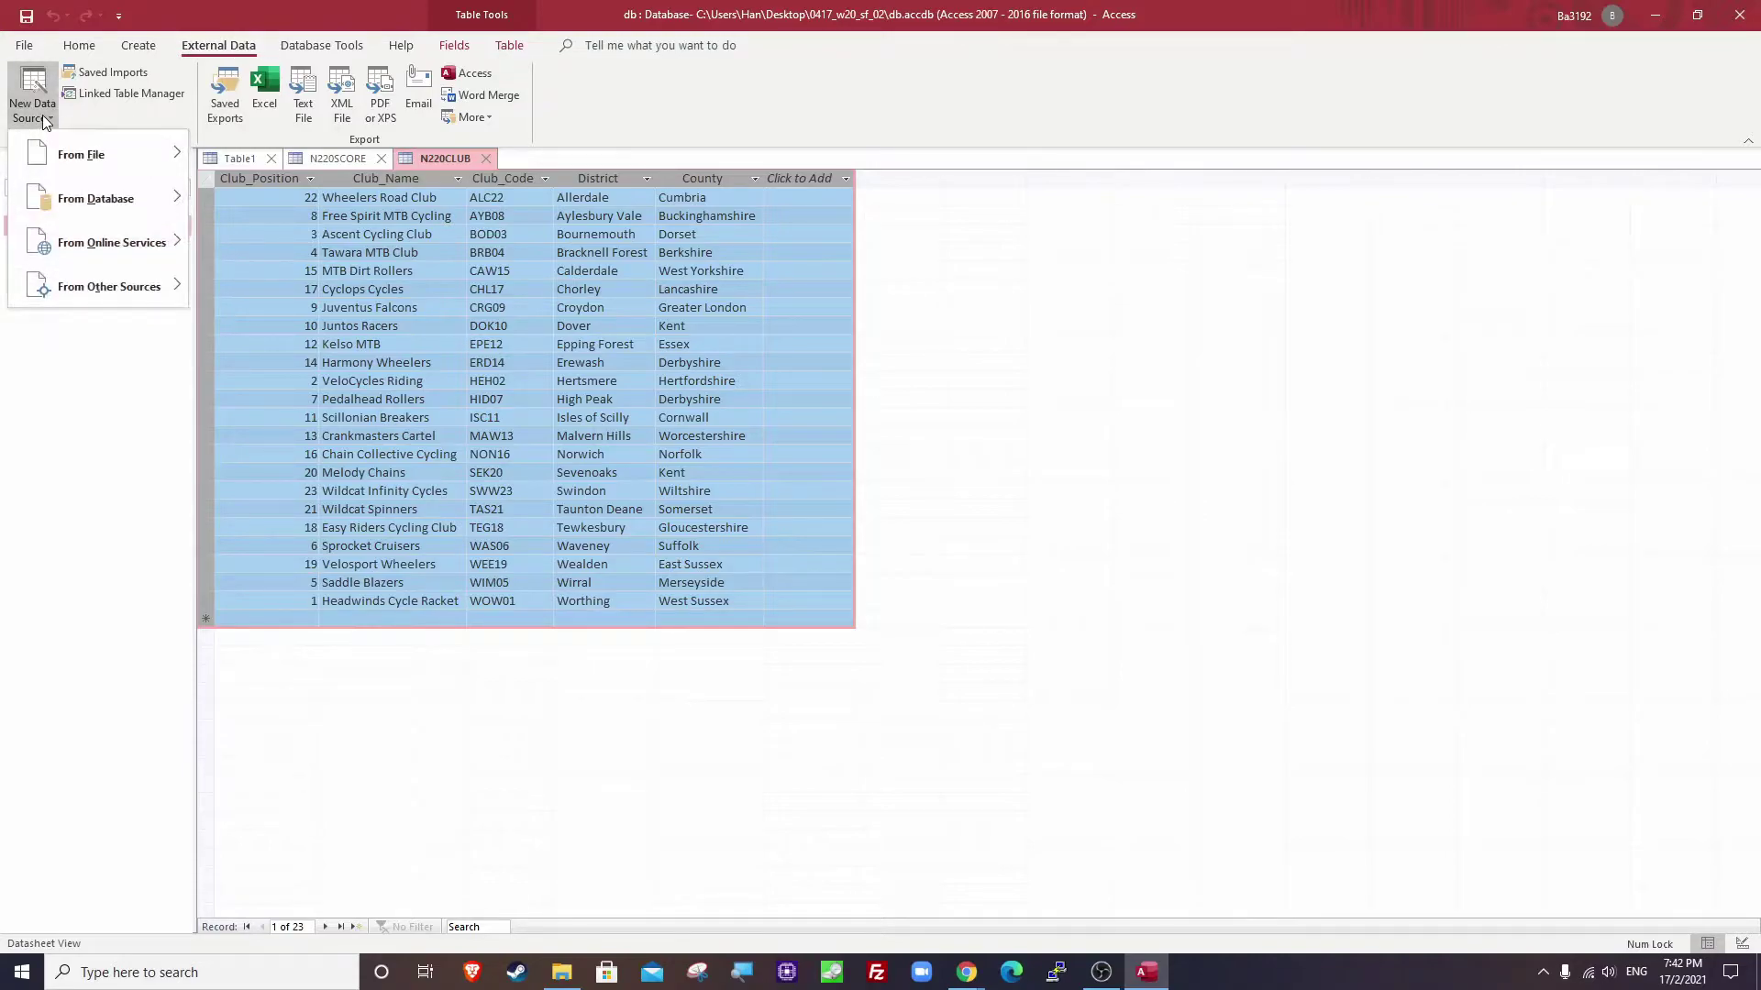
{"action": "mouse_move", "coordinate": [55, 156]}
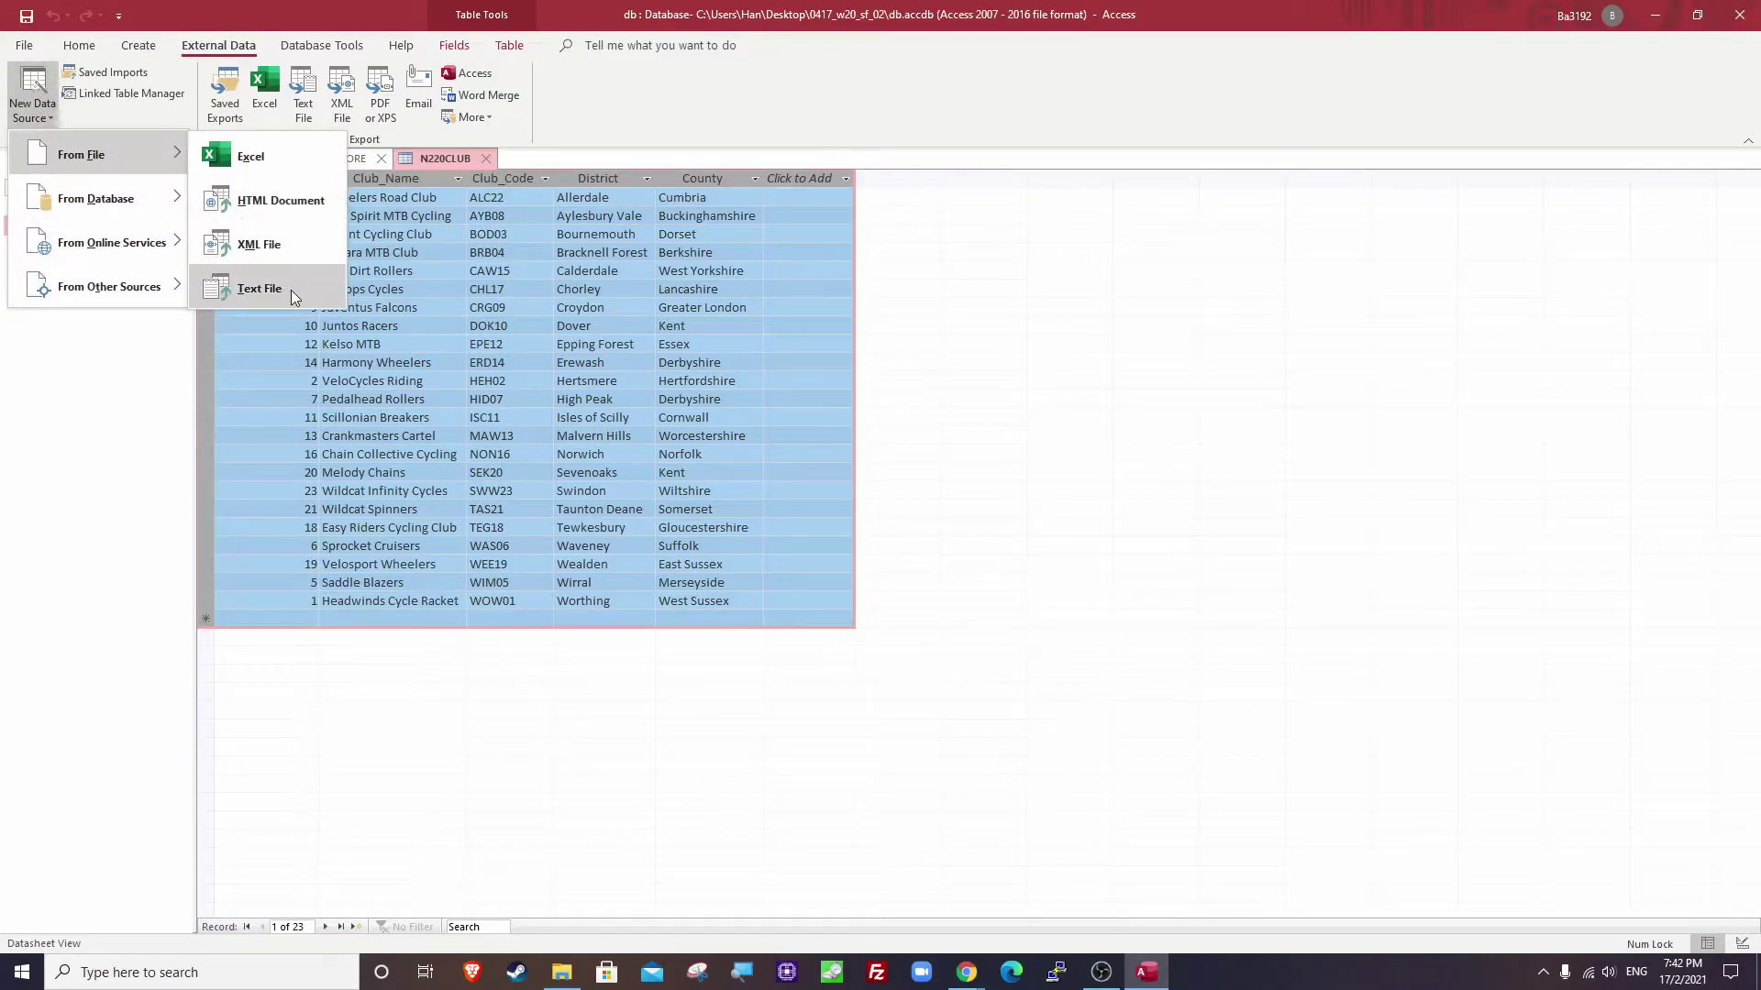
{"action": "left_click", "coordinate": [260, 289]}
{"action": "left_click", "coordinate": [1147, 360]}
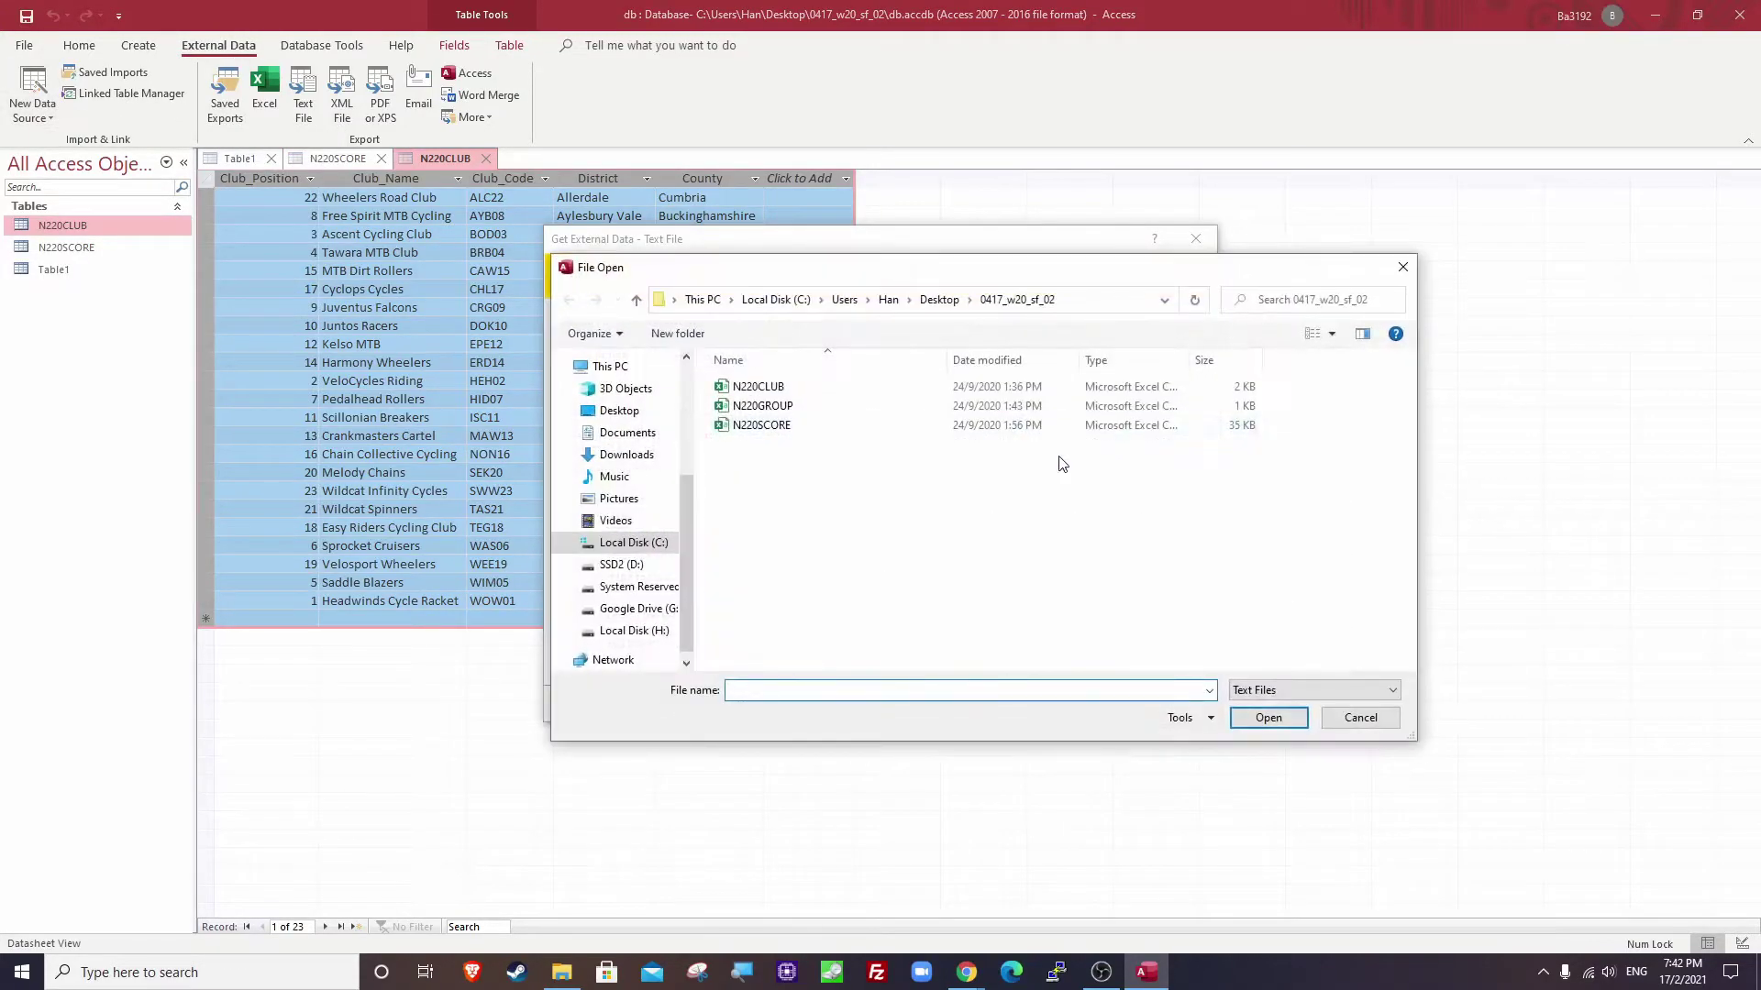
{"action": "double_click", "coordinate": [773, 407]}
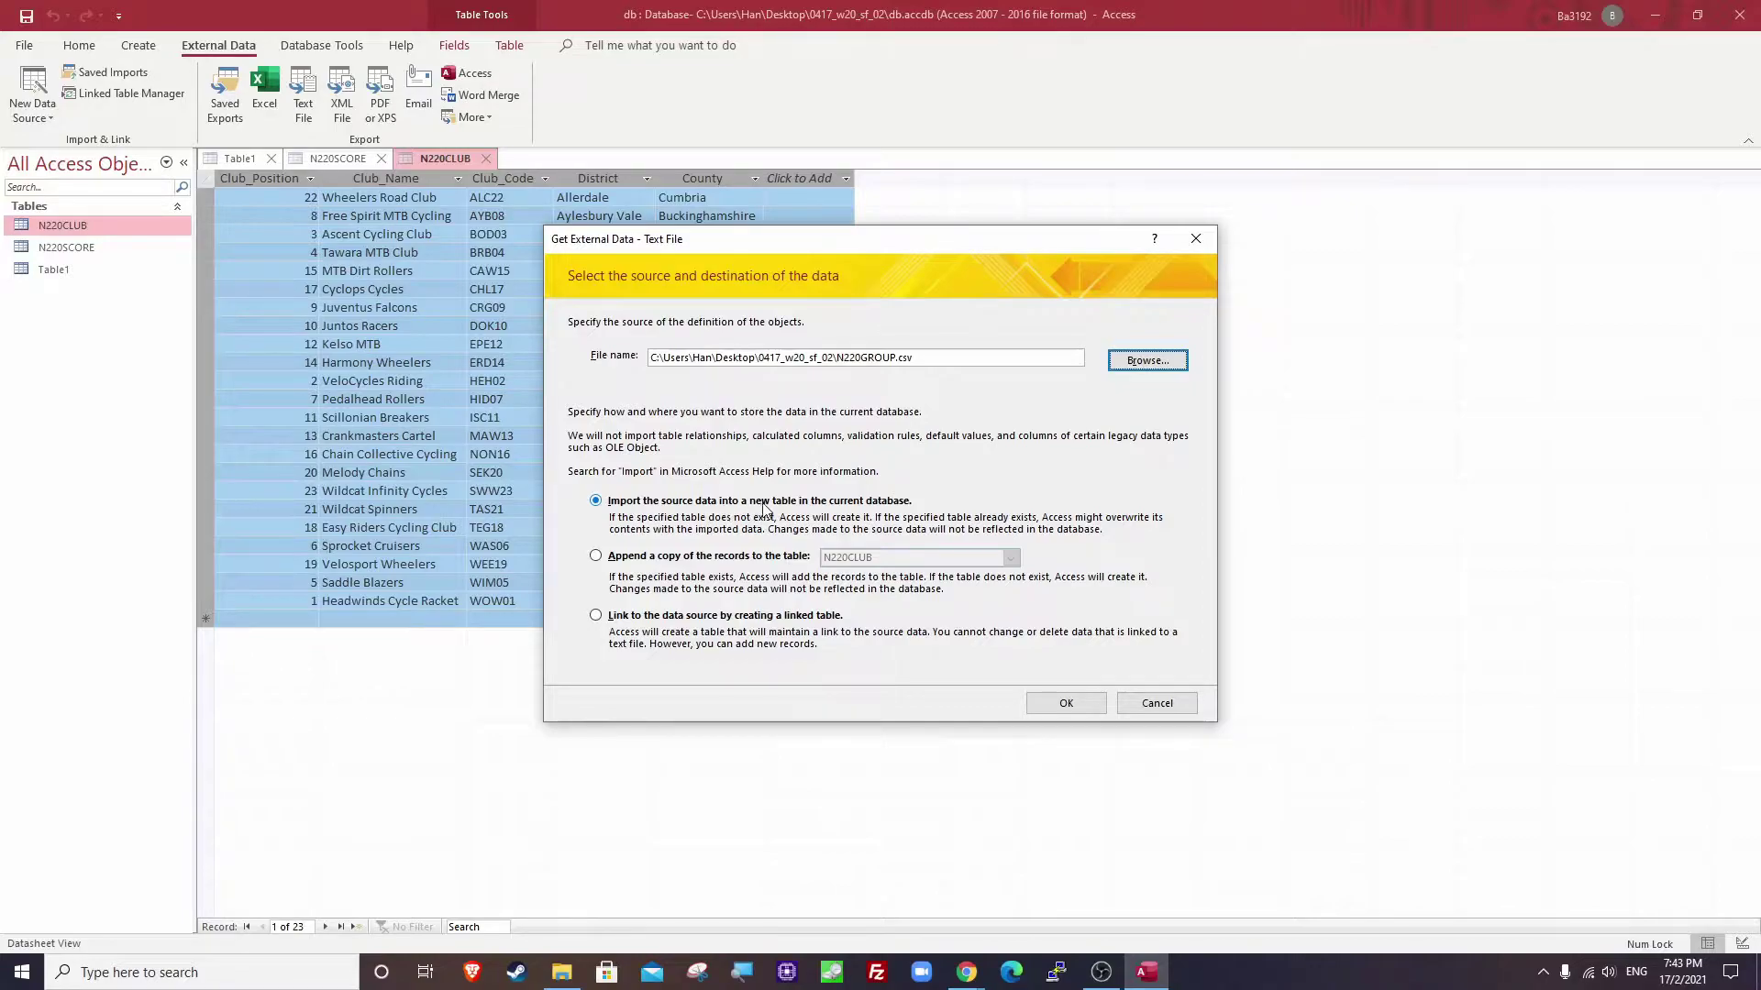
{"action": "left_click", "coordinate": [1064, 703]}
{"action": "left_click", "coordinate": [1038, 616]}
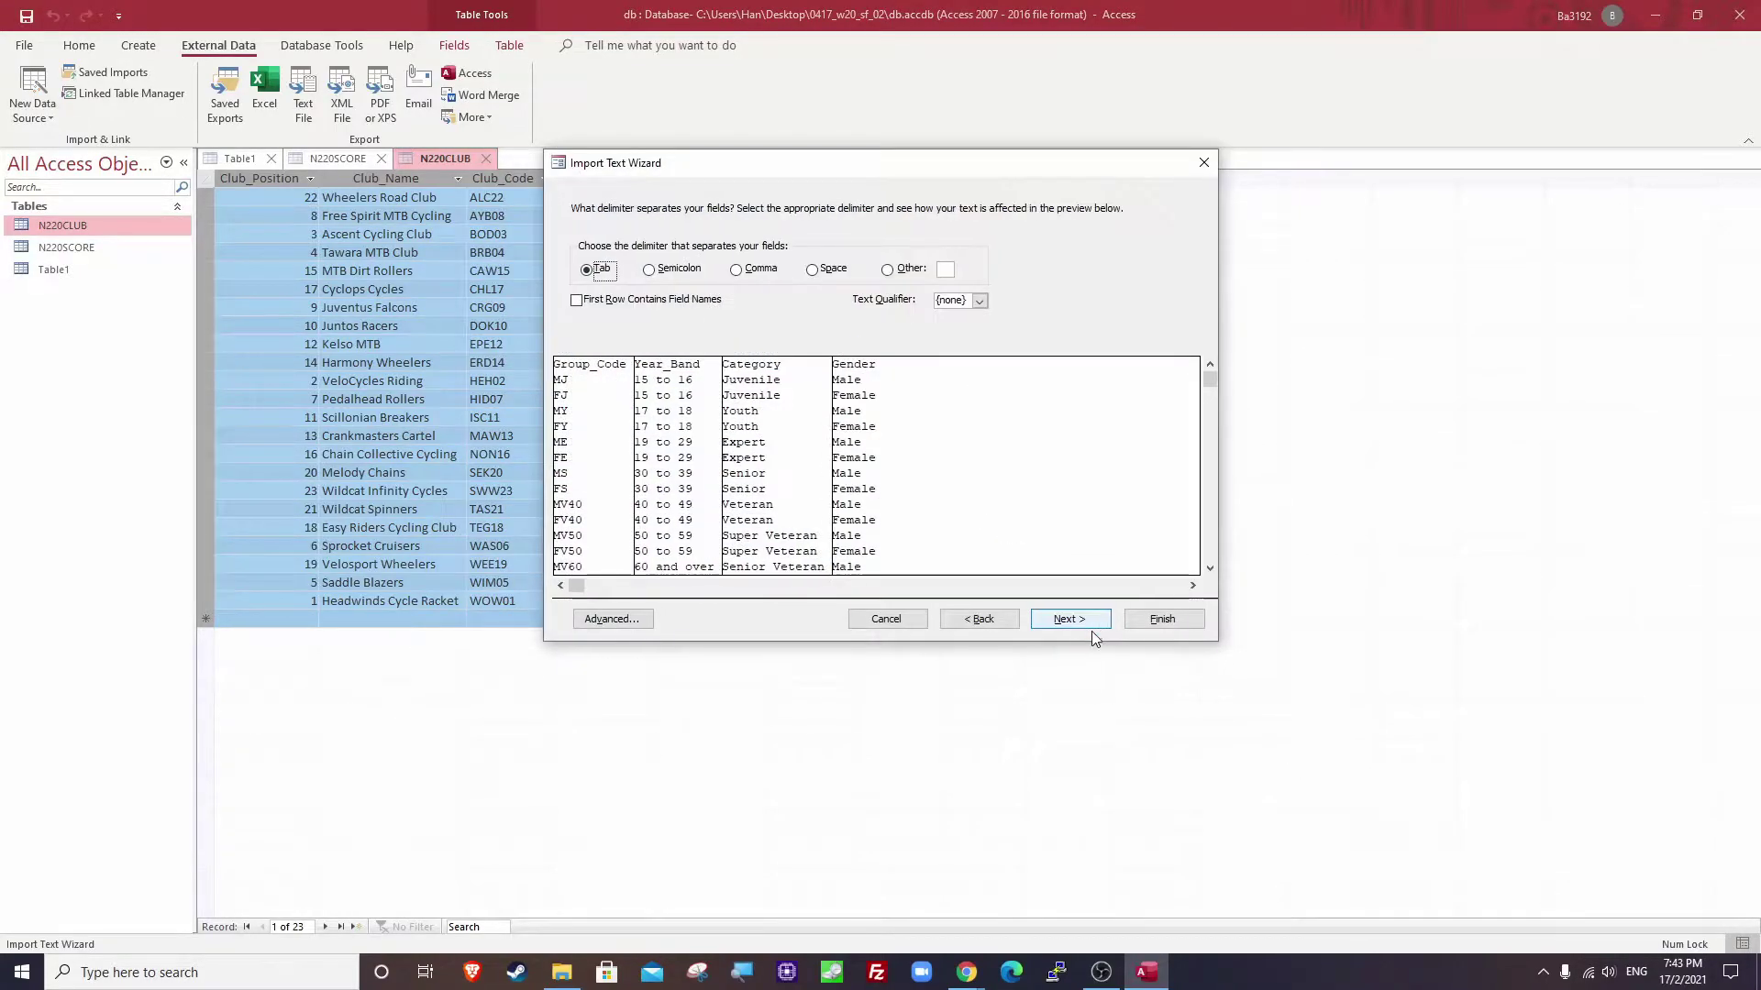
{"action": "left_click", "coordinate": [683, 309]}
{"action": "left_click", "coordinate": [1045, 623]}
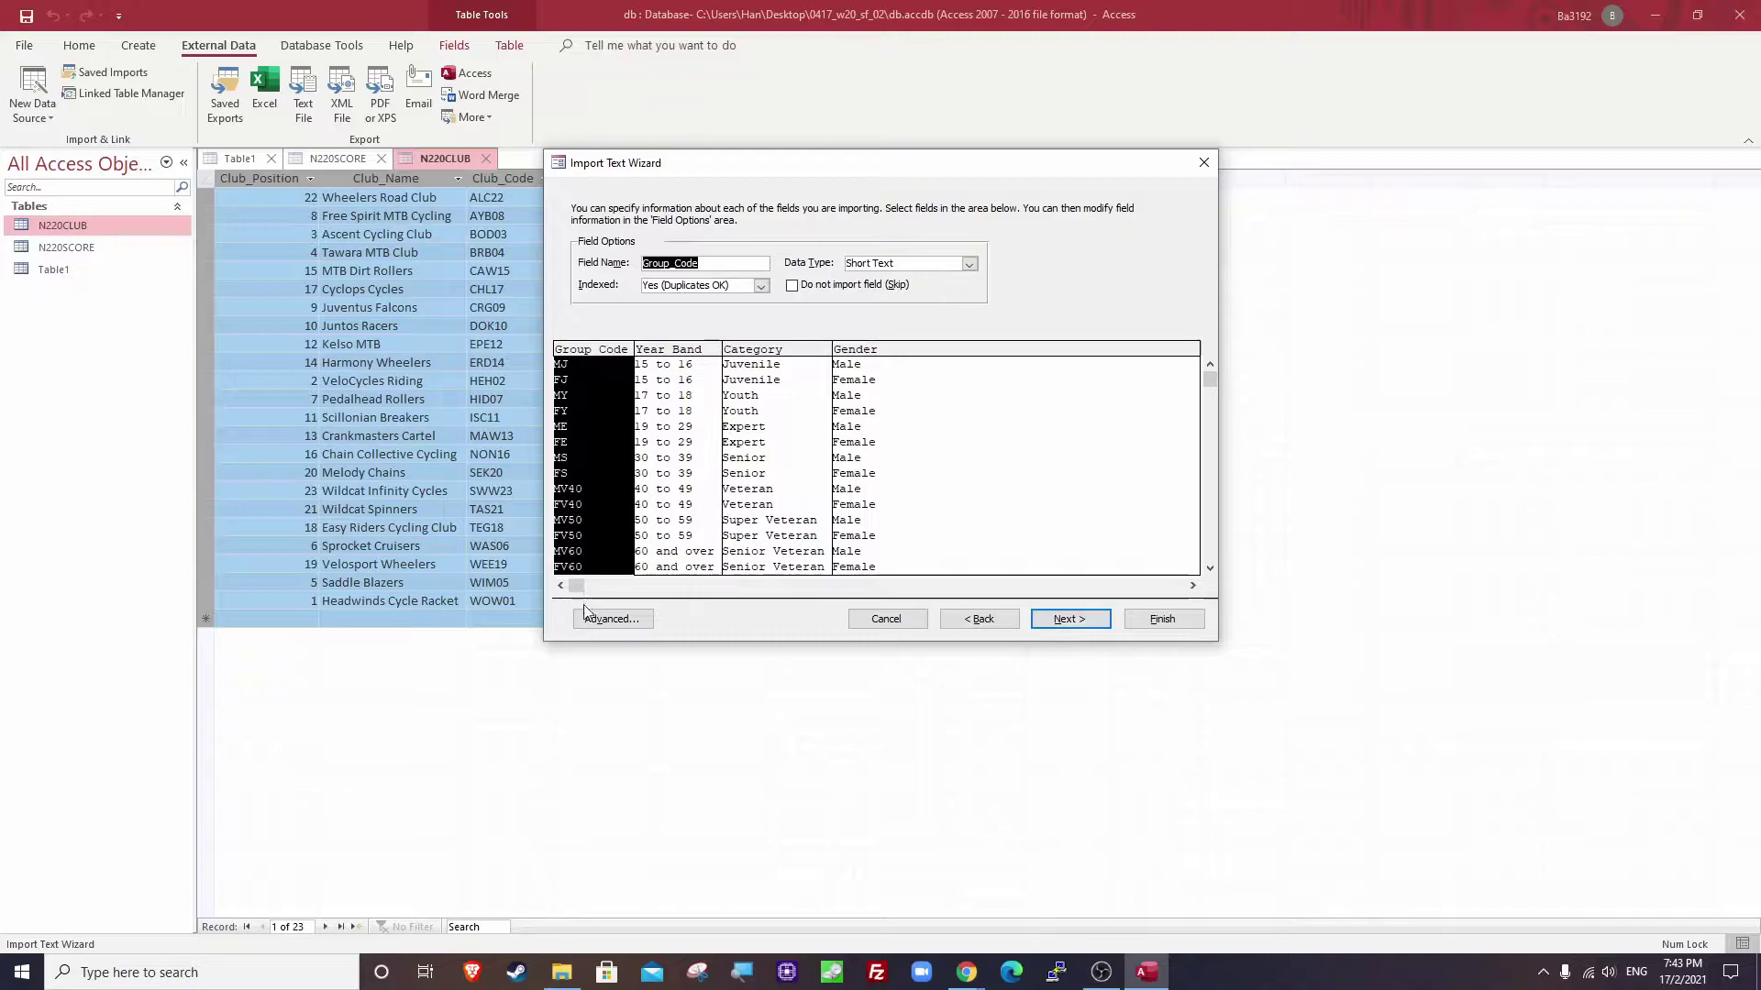
Confirm the import specification, choose Group_Code as primary key, and finish importing N220GROUP.
{"action": "left_click", "coordinate": [605, 619]}
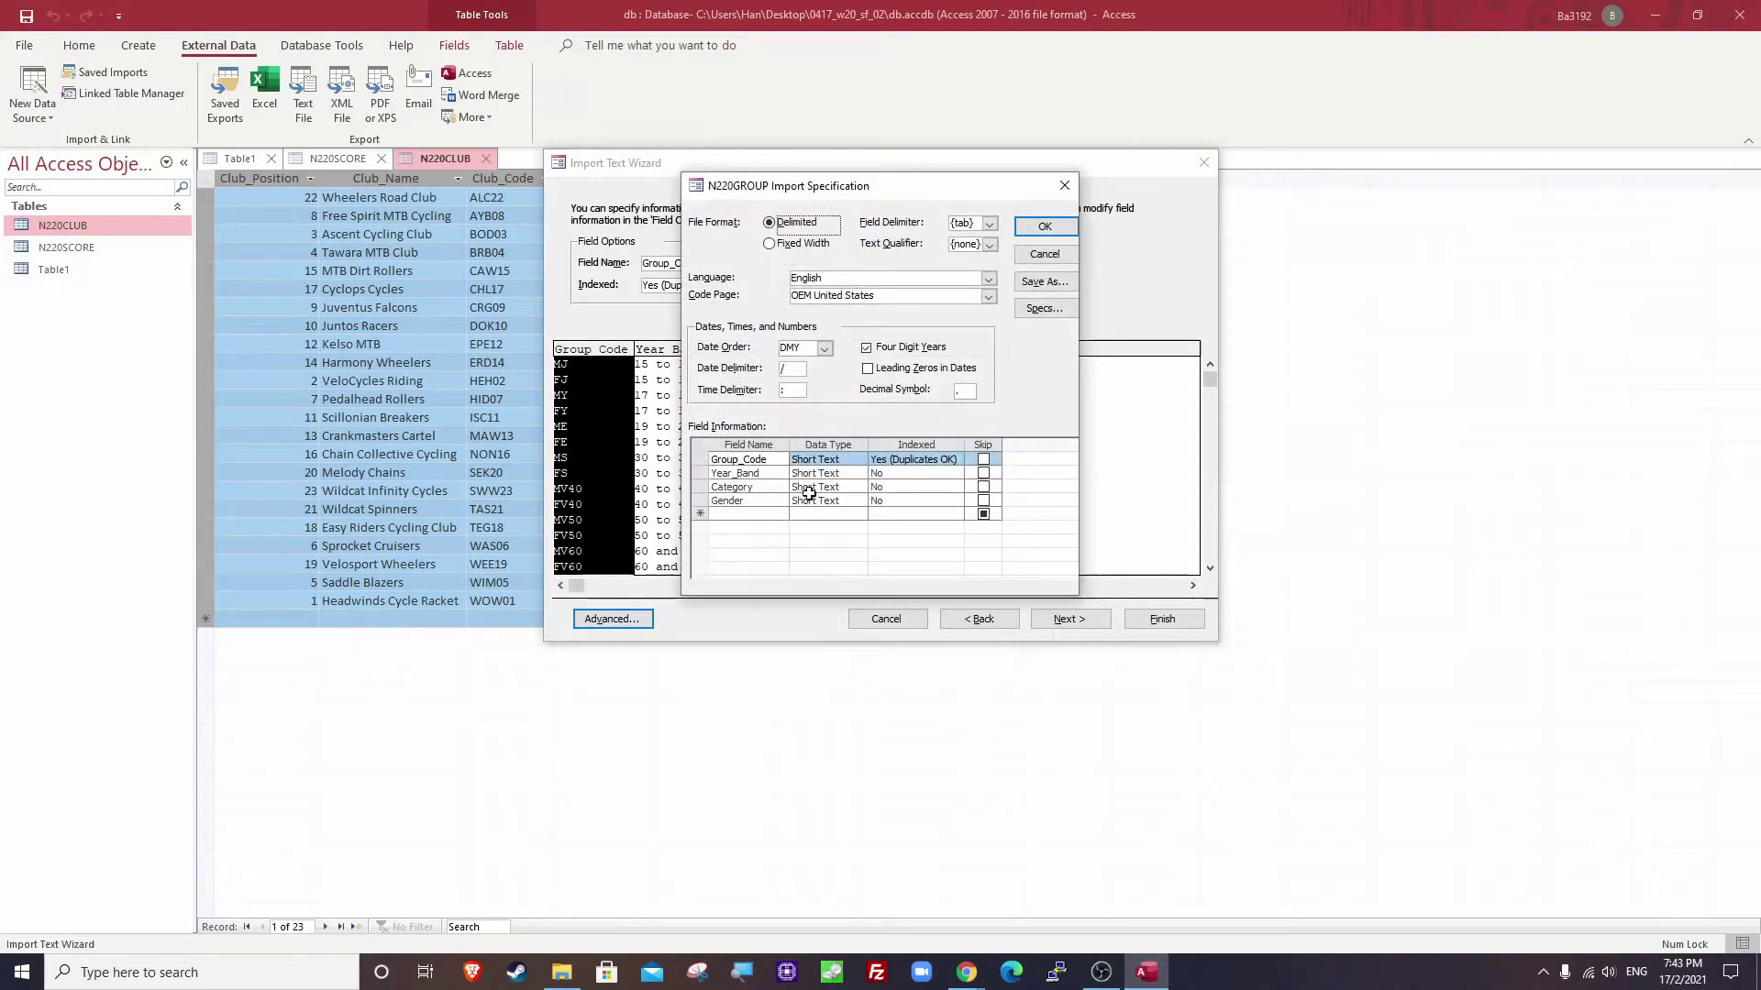
{"action": "left_click", "coordinate": [1034, 226]}
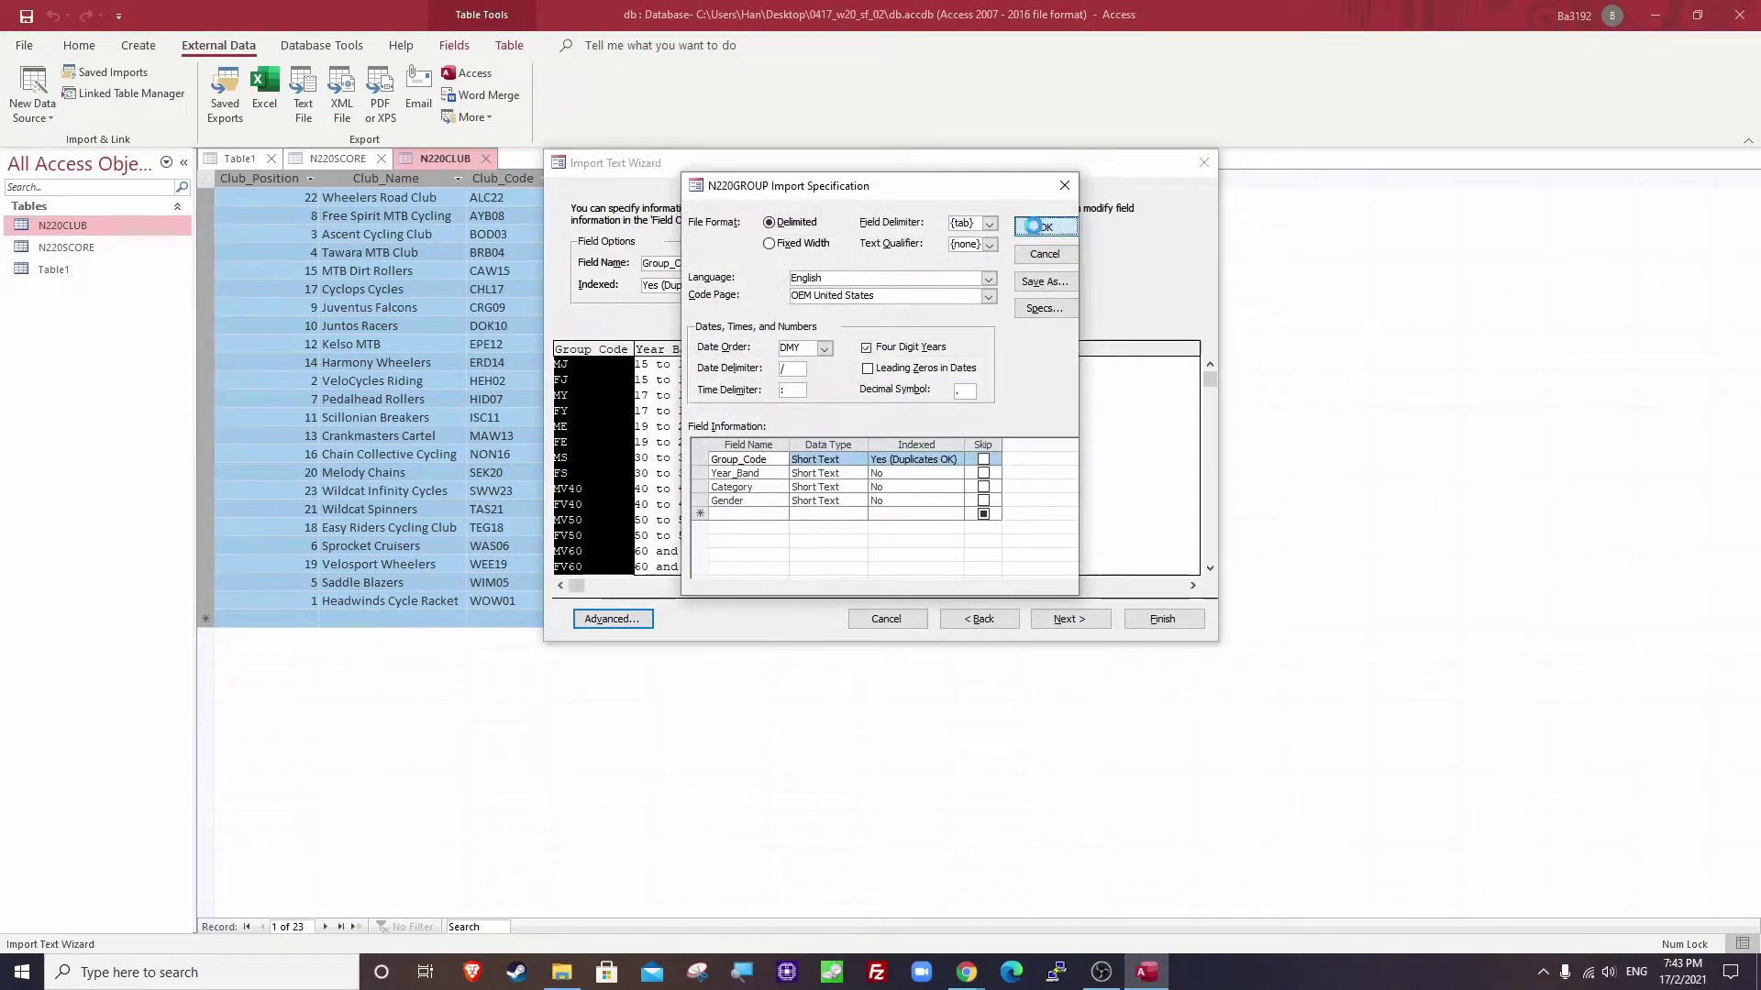
{"action": "left_click", "coordinate": [1101, 618]}
{"action": "key", "text": "alt+Tab"}
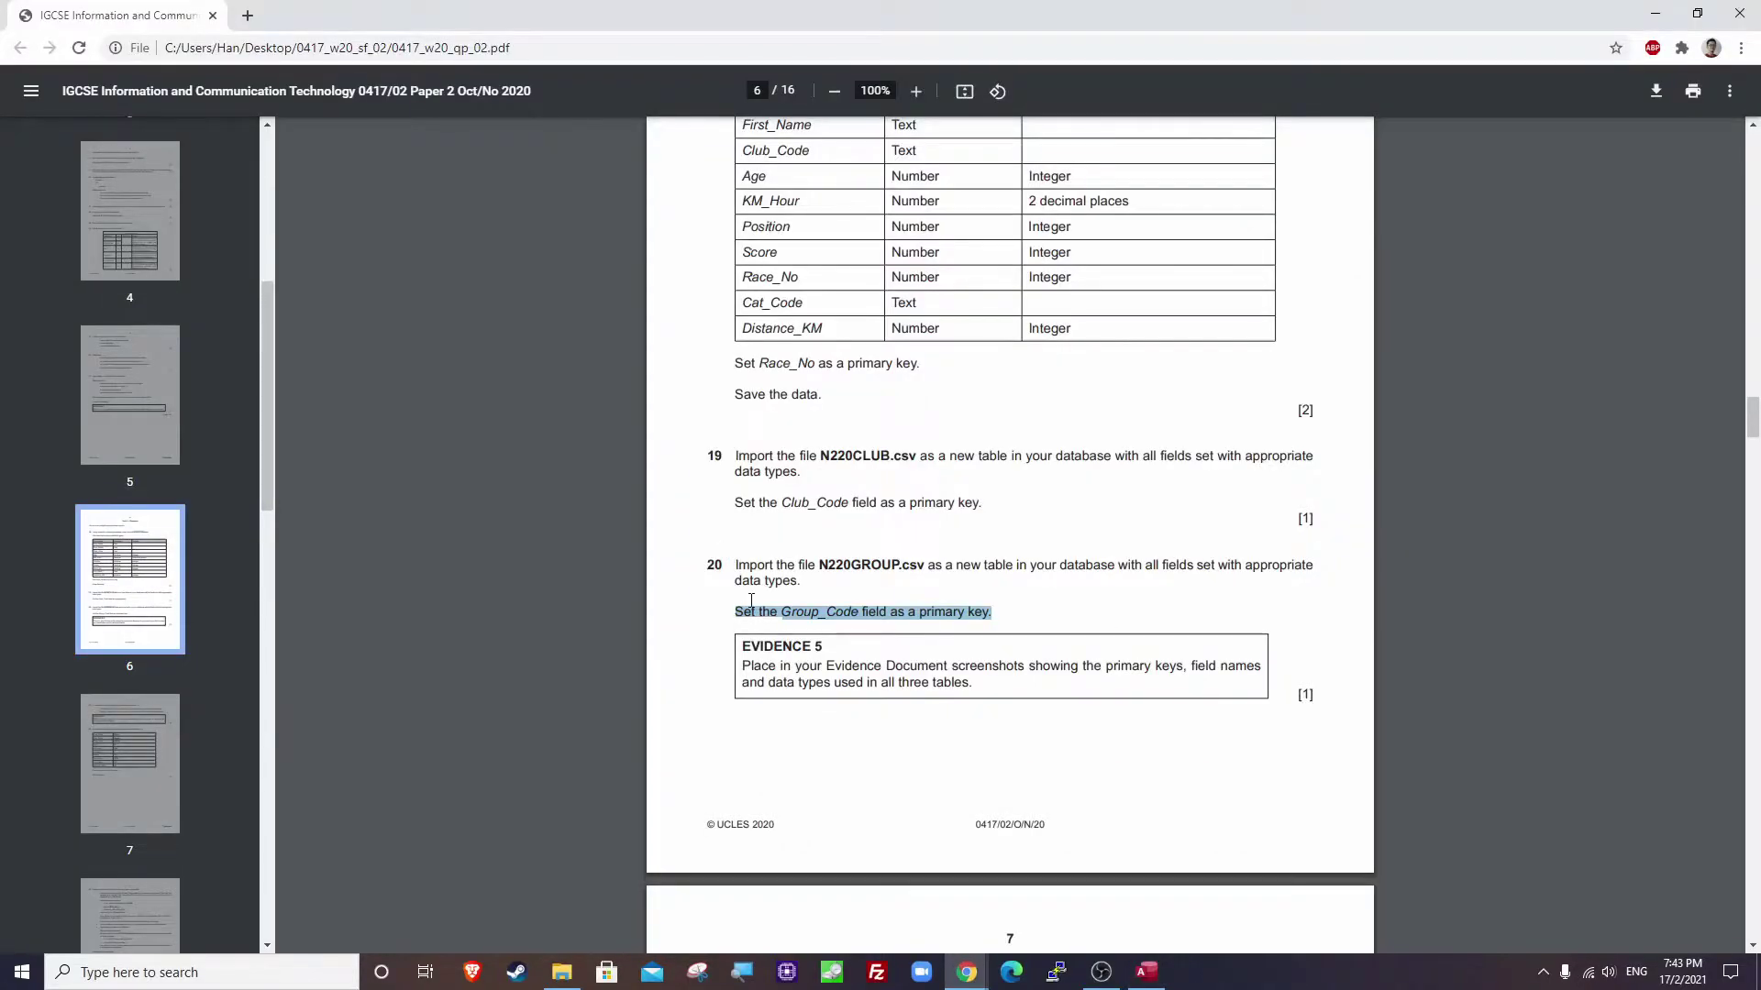
{"action": "left_click", "coordinate": [751, 611]}
{"action": "left_click_drag", "start_coordinate": [739, 612], "coordinate": [997, 617]}
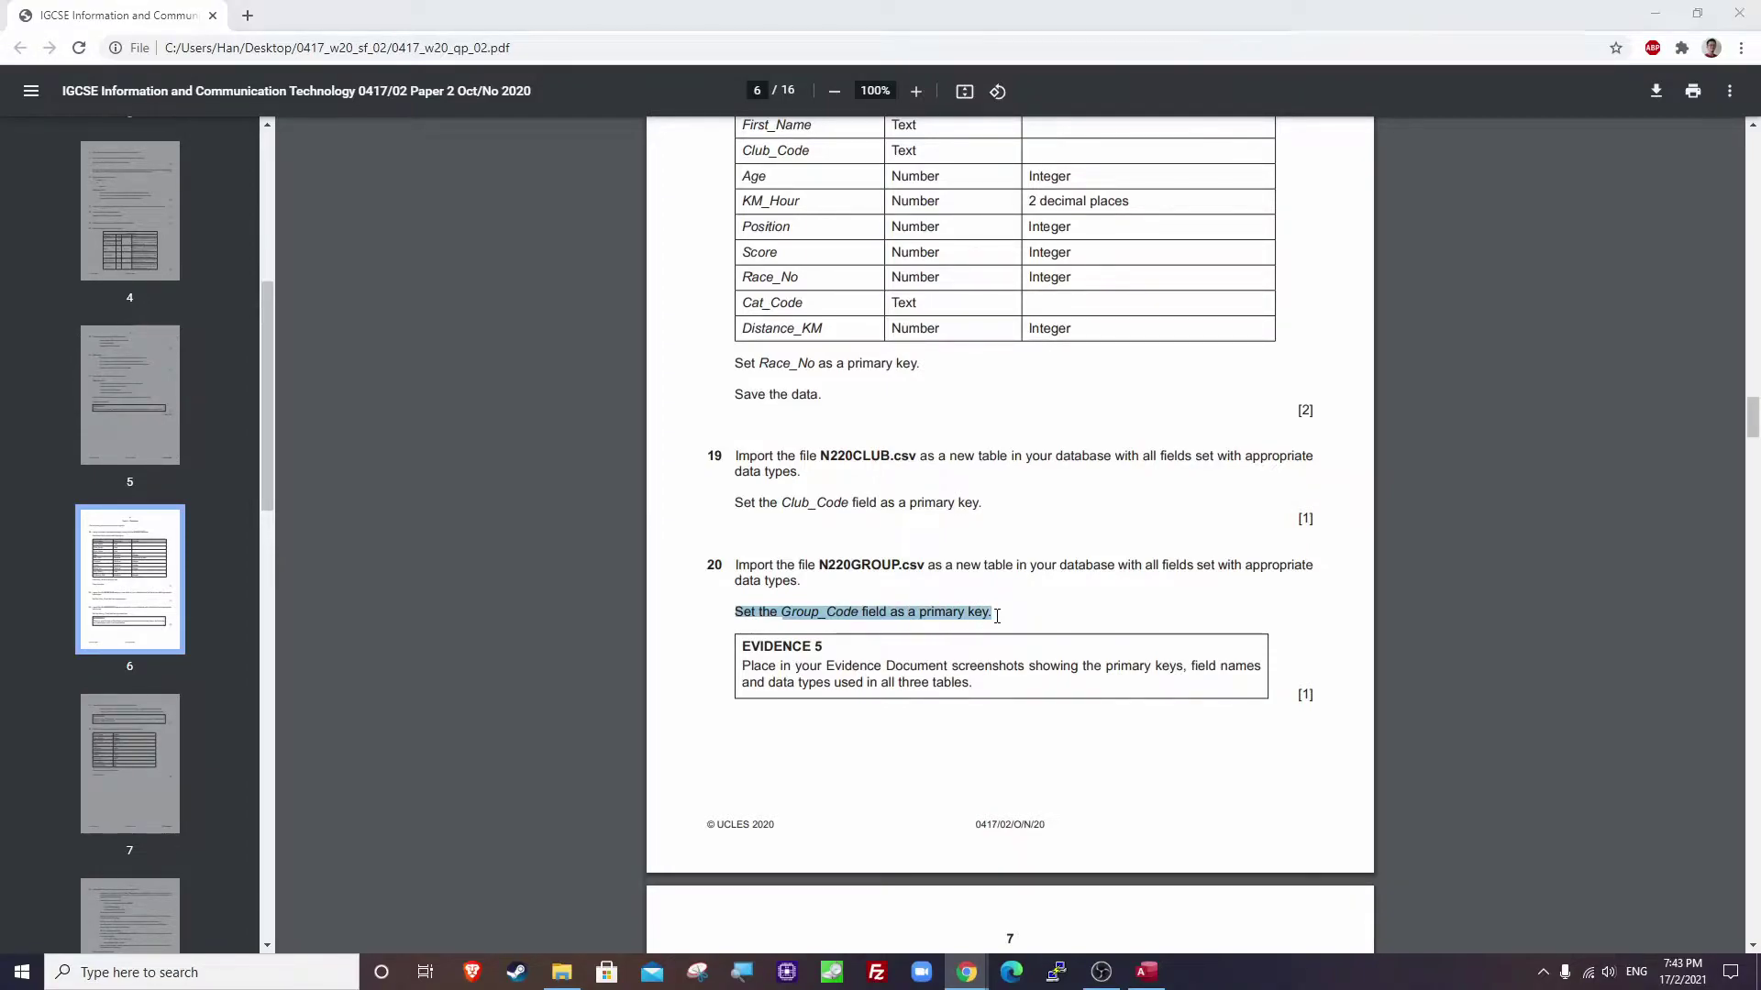
{"action": "key", "text": "alt+Tab"}
{"action": "left_click", "coordinate": [781, 275]}
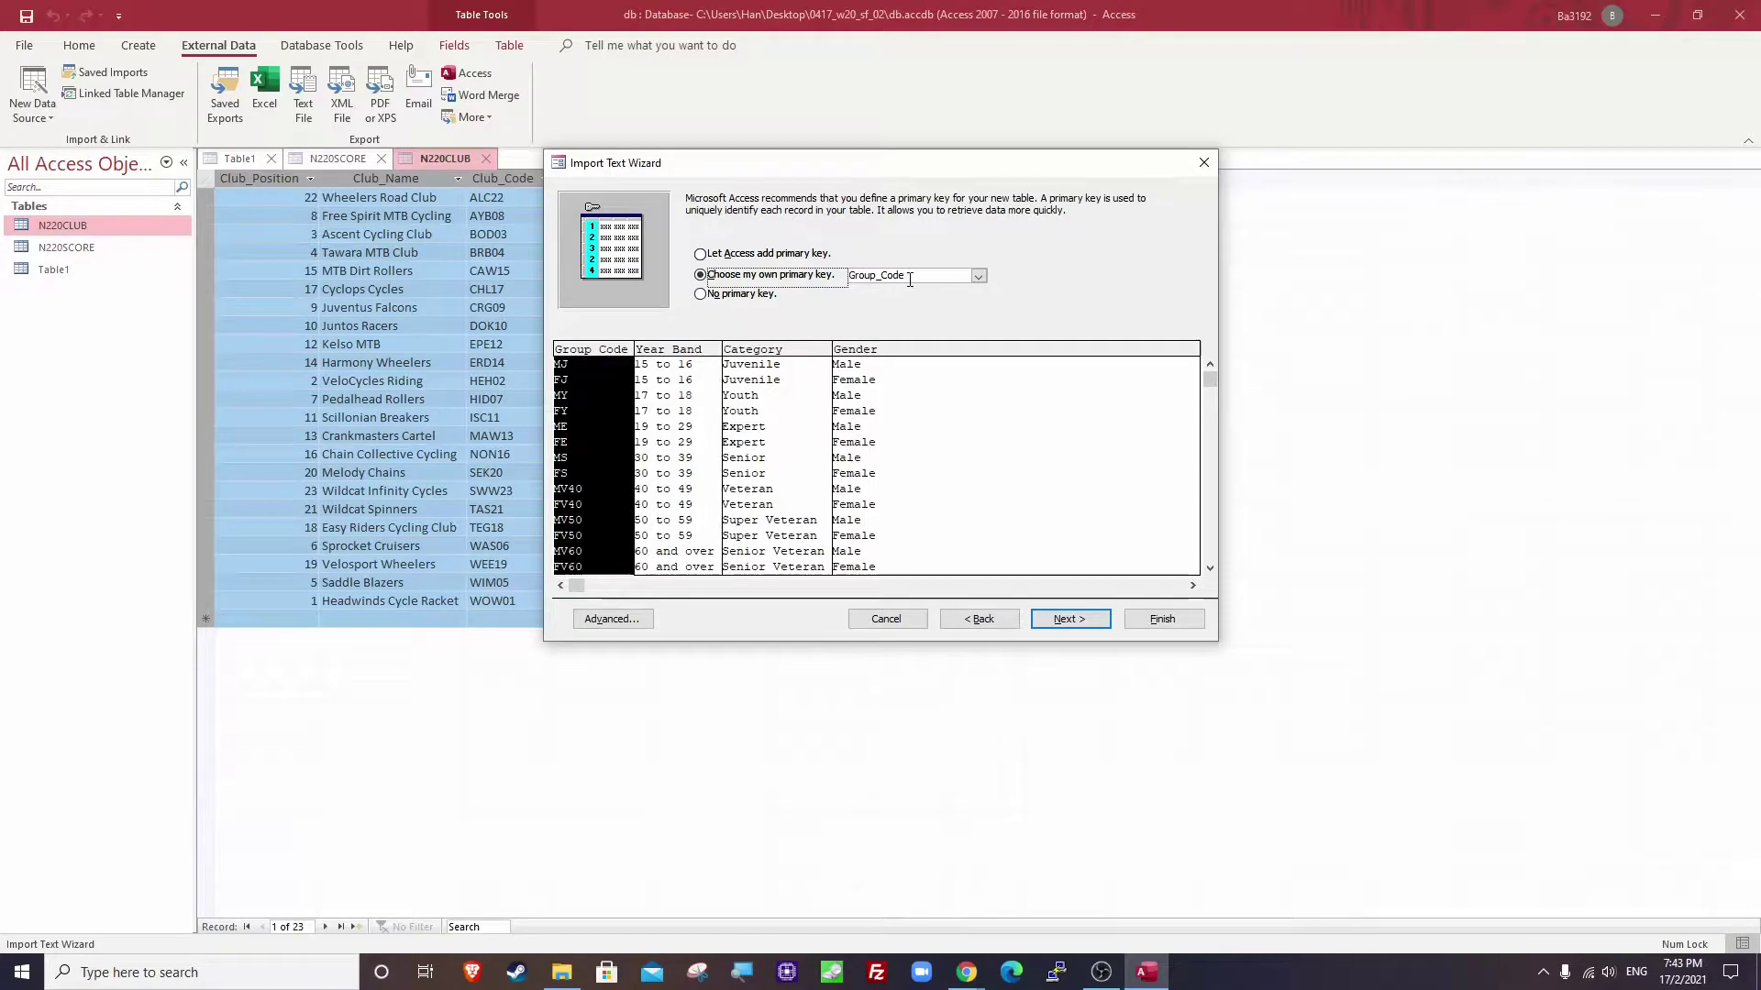
{"action": "left_click", "coordinate": [1064, 620]}
{"action": "left_click", "coordinate": [1179, 621]}
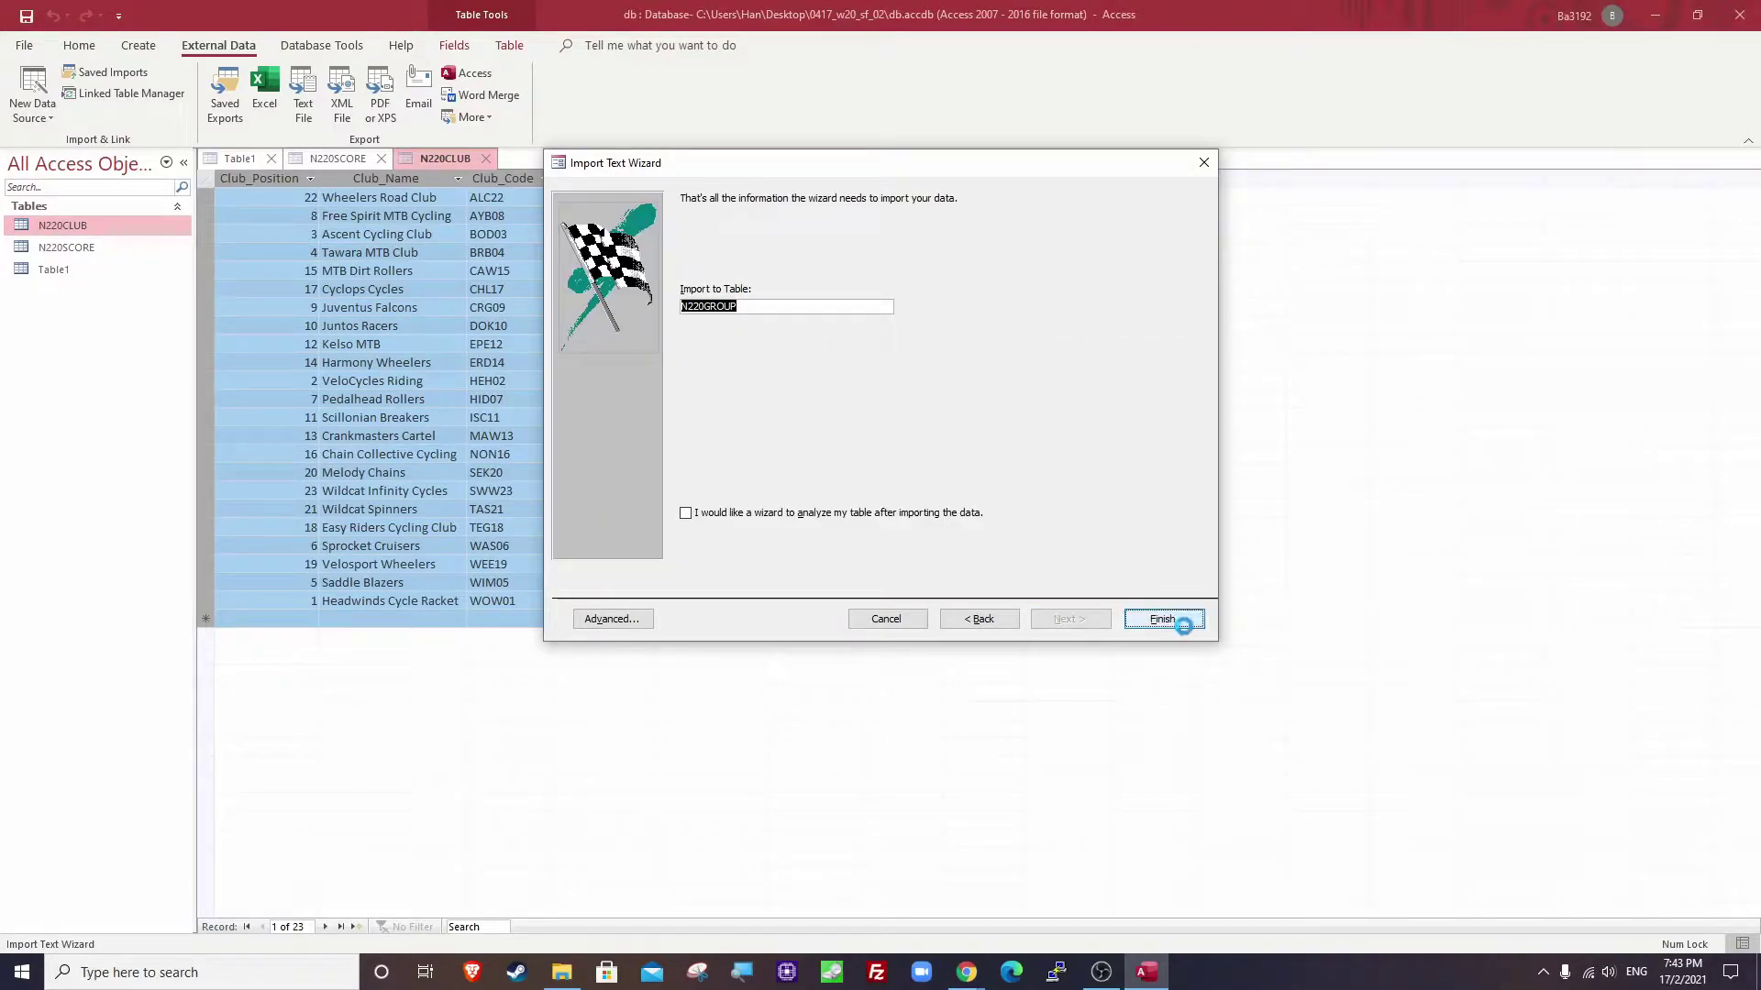
Skip saving the import steps, then close and delete the empty Table1.
{"action": "left_click", "coordinate": [1157, 721]}
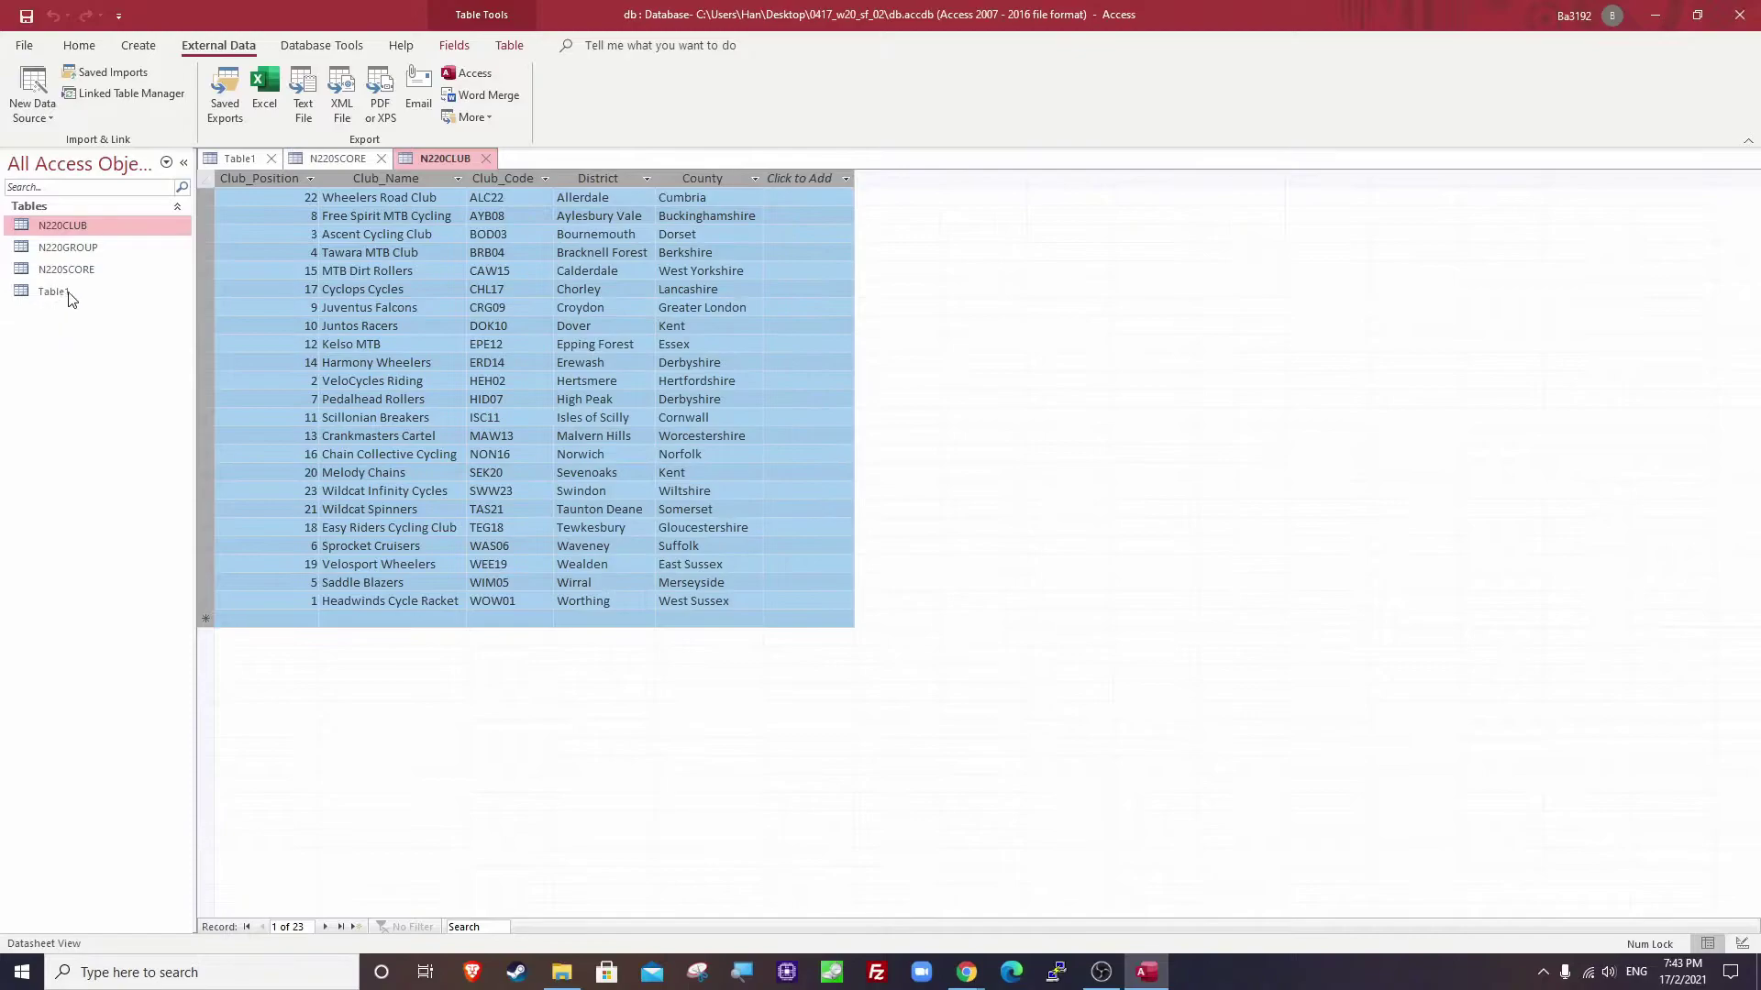
{"action": "left_click", "coordinate": [104, 273], "text": "shift"}
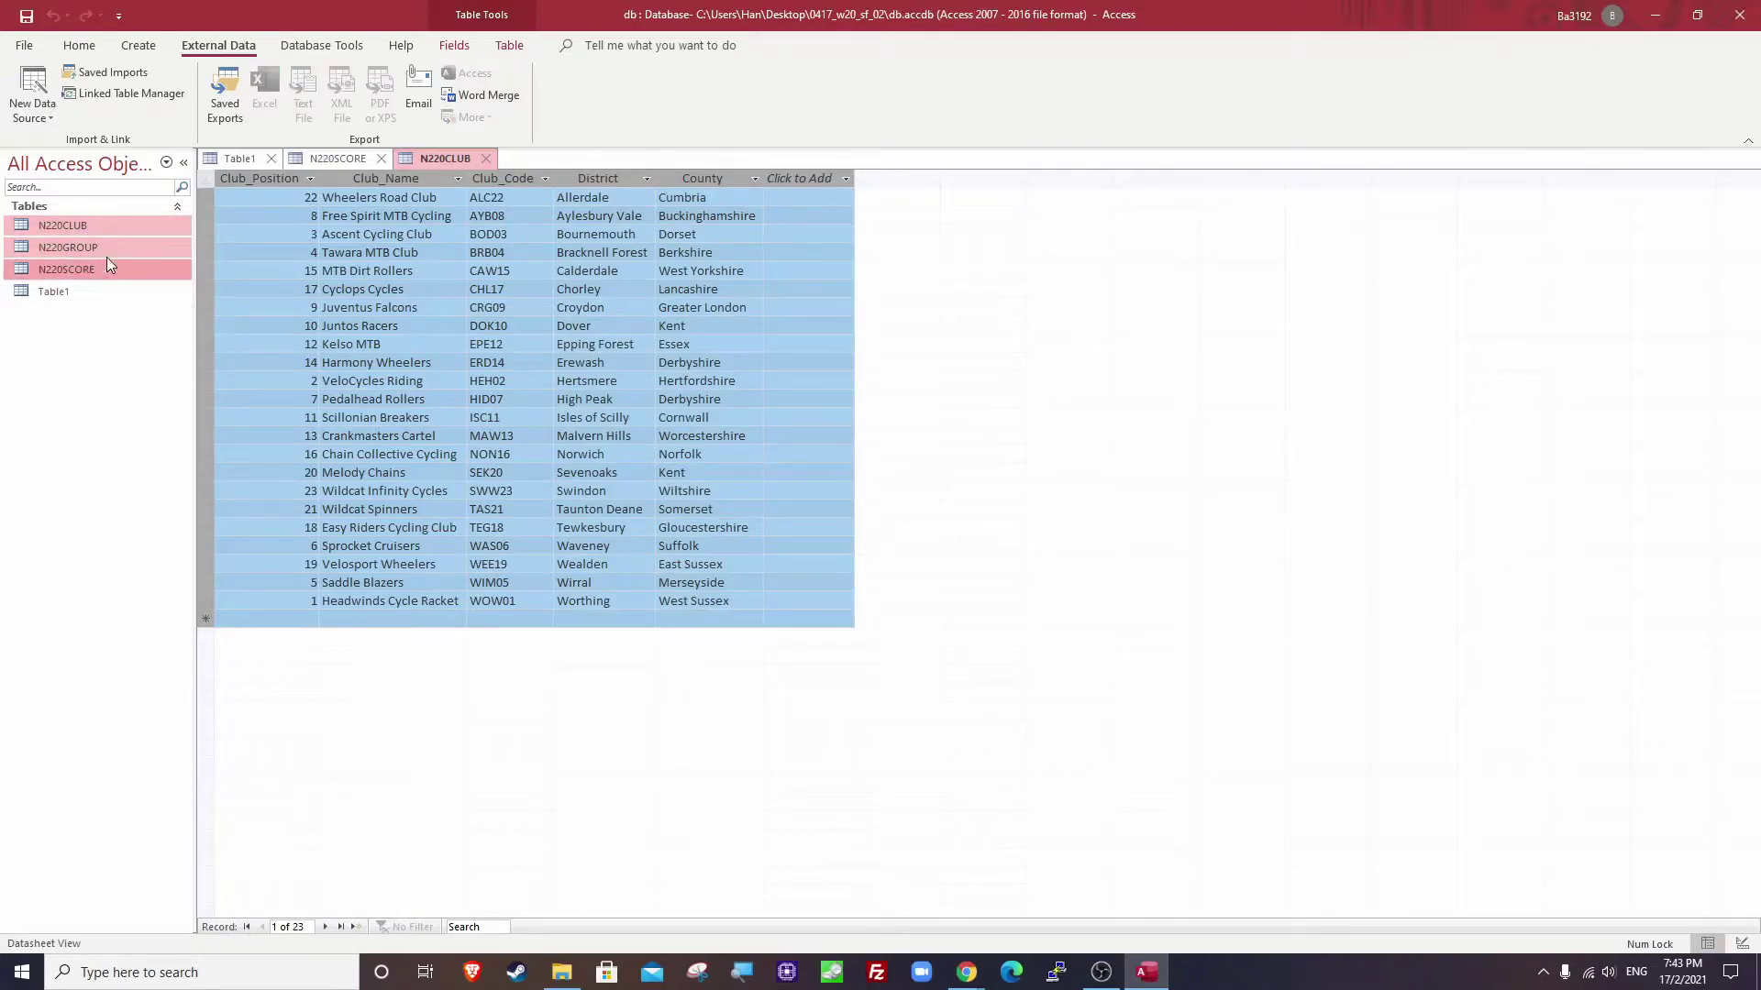
{"action": "left_click", "coordinate": [239, 161]}
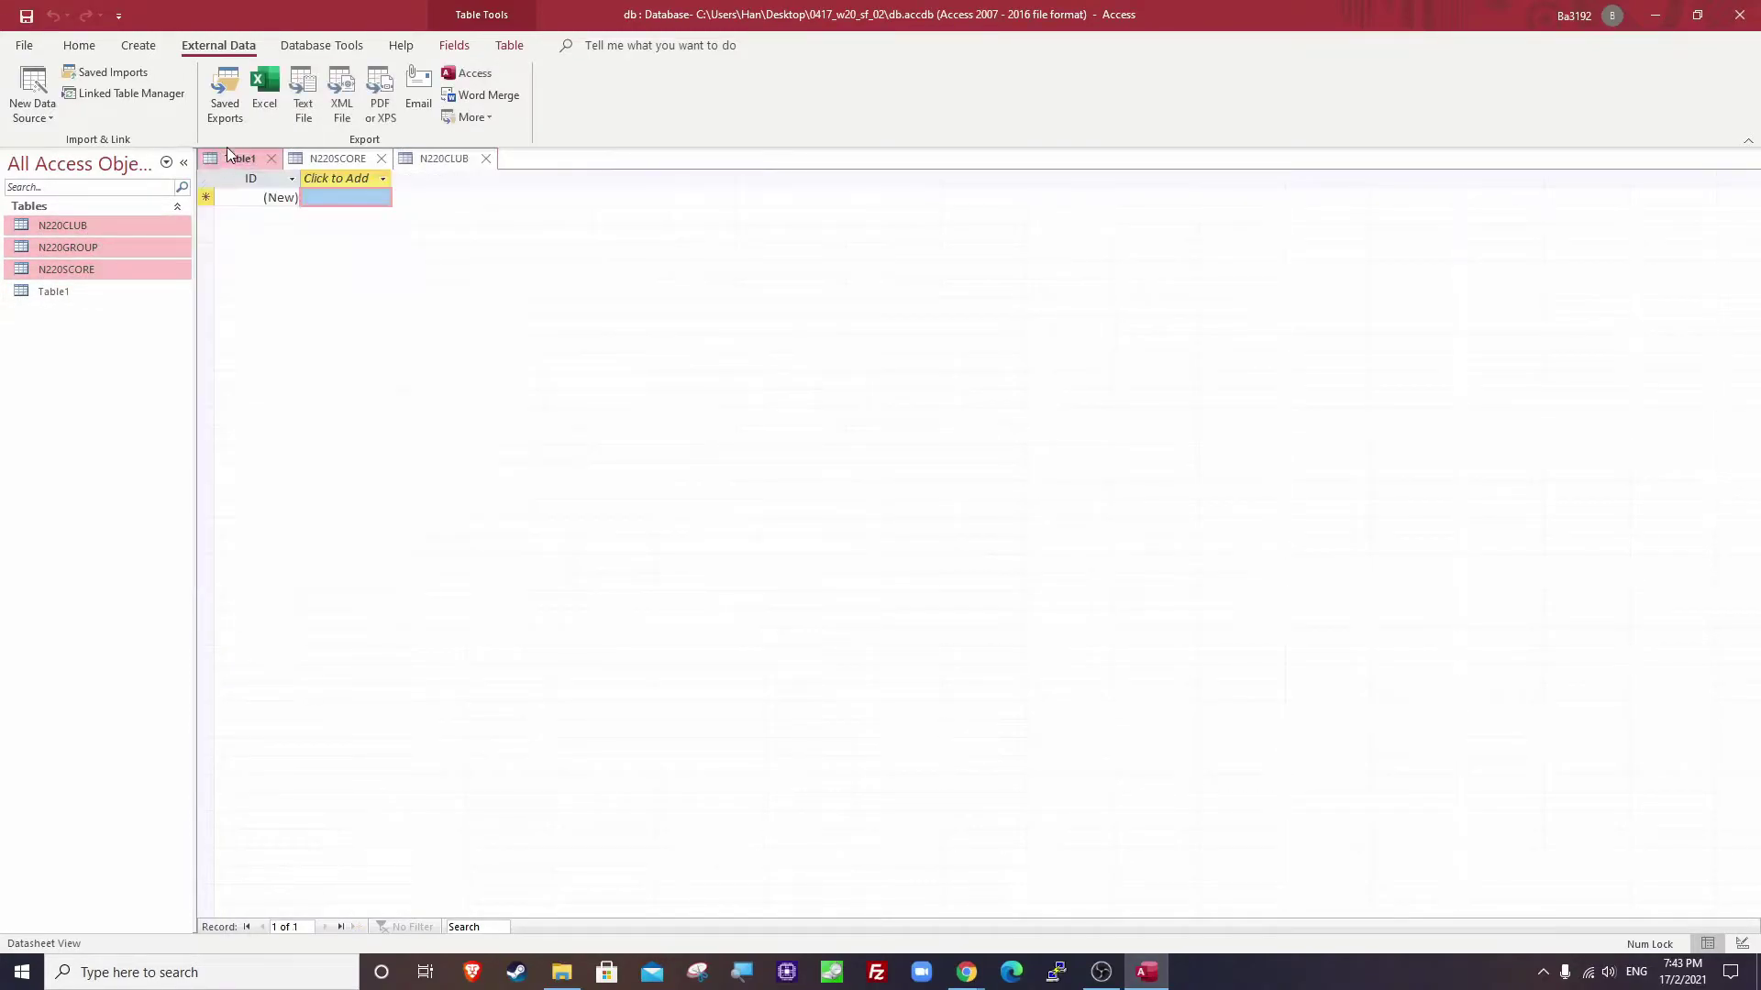
{"action": "left_click", "coordinate": [271, 159]}
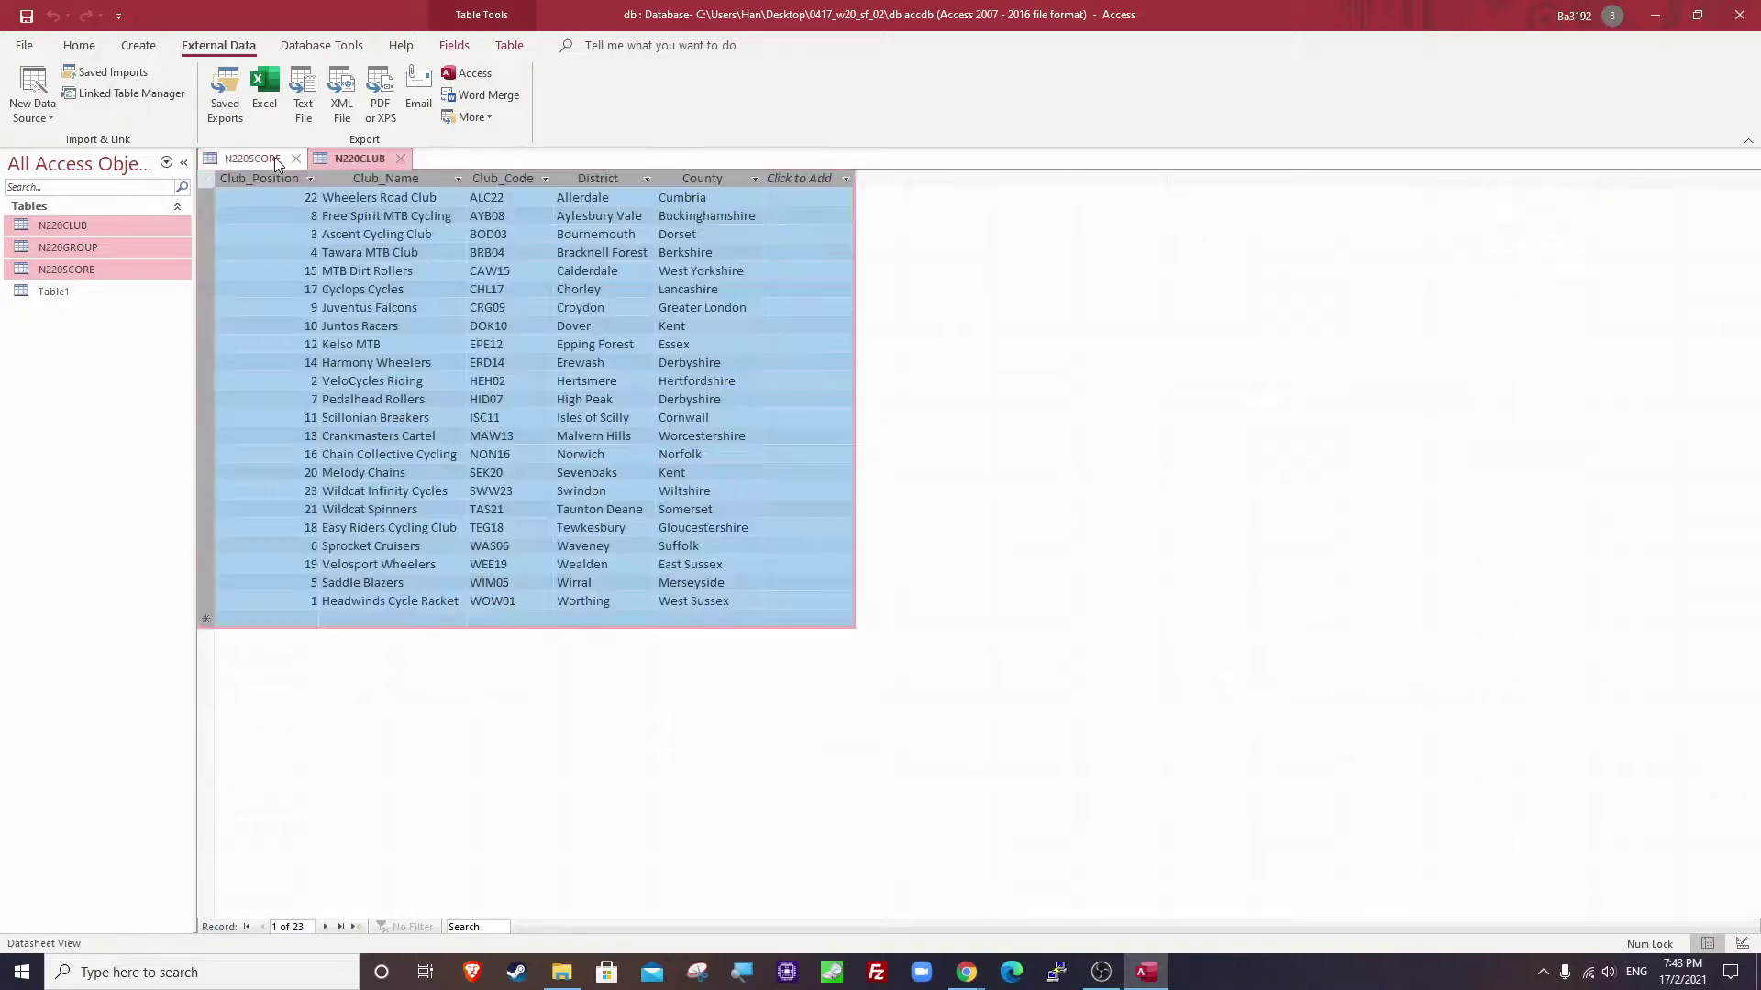
{"action": "left_click", "coordinate": [95, 233]}
{"action": "key", "text": "Down"}
{"action": "key", "text": "Down"}
{"action": "left_click", "coordinate": [469, 367]}
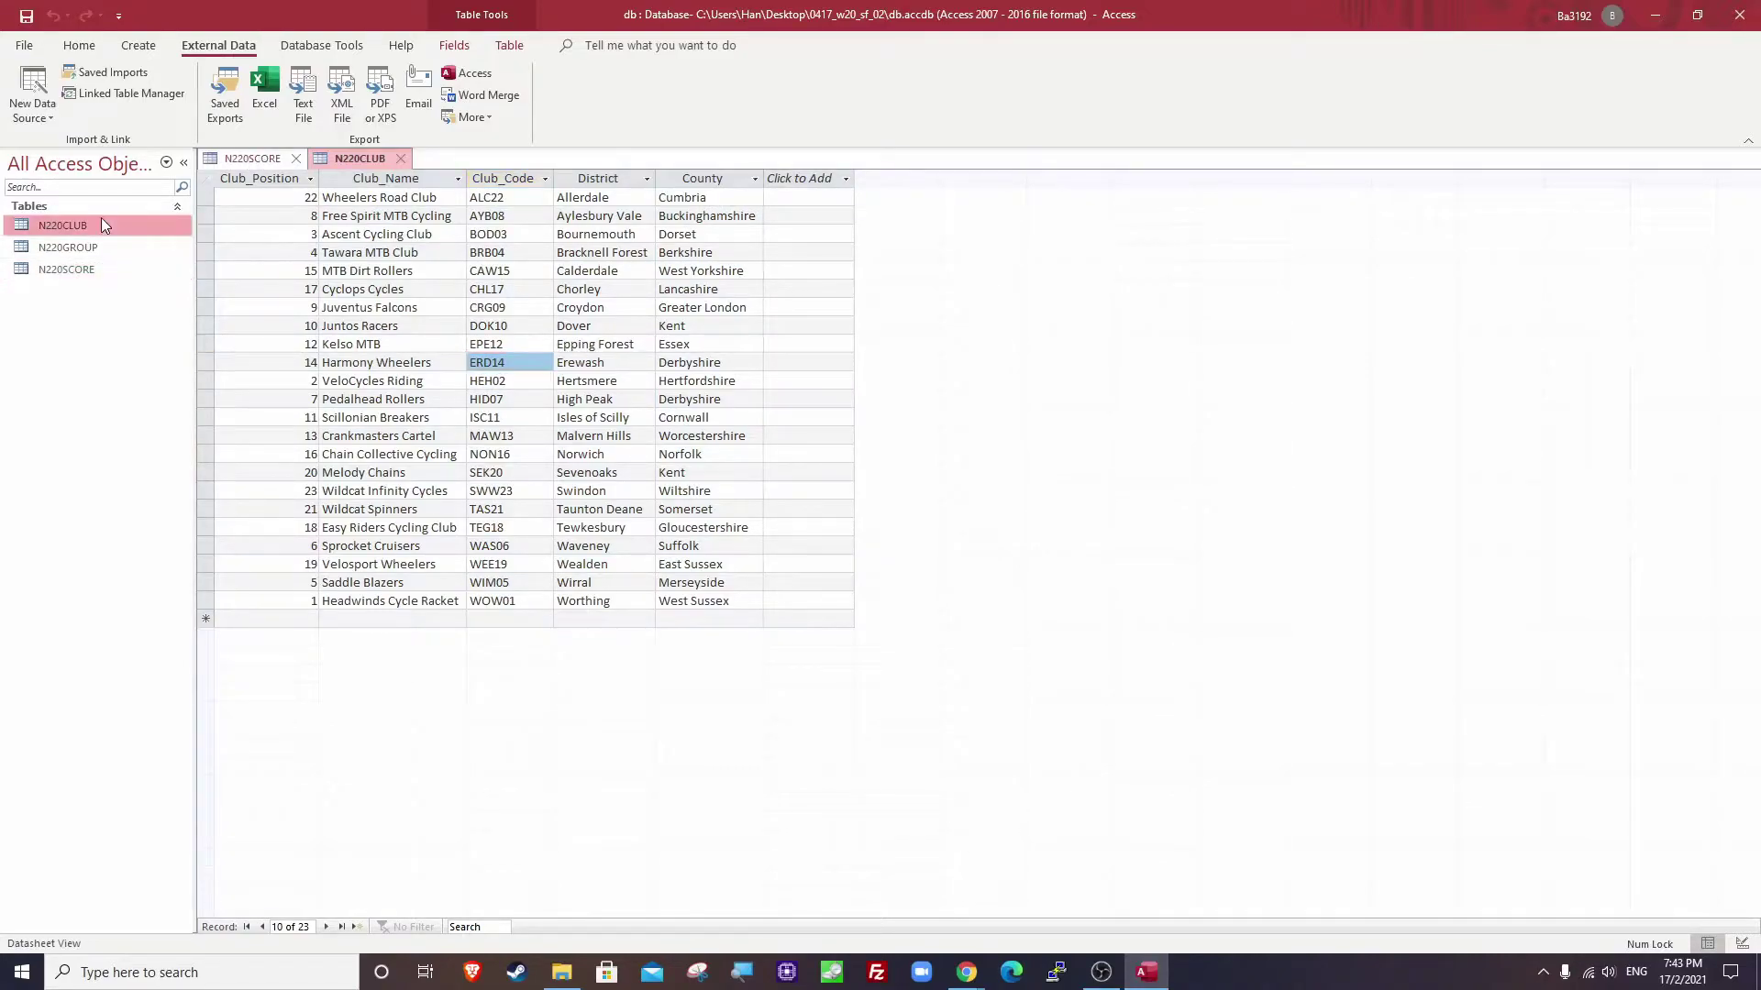
Open the N220GROUP and N220SCORE tables and highlight the Evidence 5 instruction in the exam paper.
{"action": "double_click", "coordinate": [69, 247]}
{"action": "double_click", "coordinate": [66, 268]}
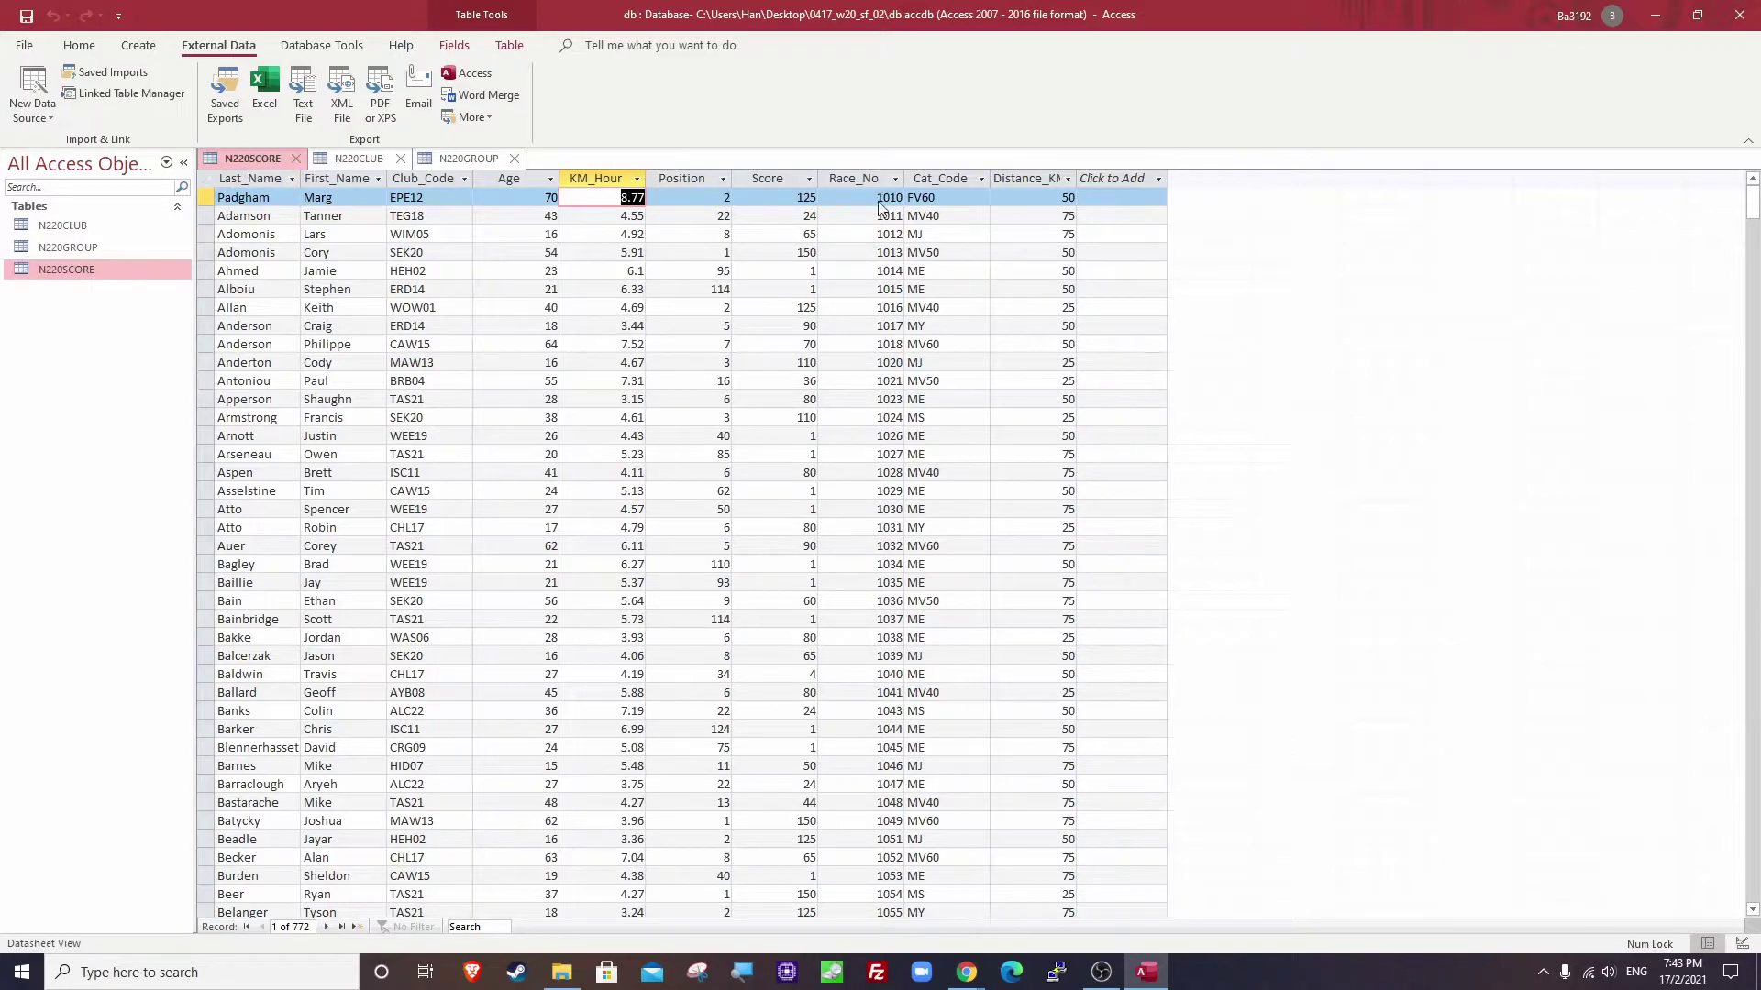
{"action": "key", "text": "alt+Tab"}
{"action": "scroll", "coordinate": [748, 451], "scroll_direction": "down", "scroll_amount": 2}
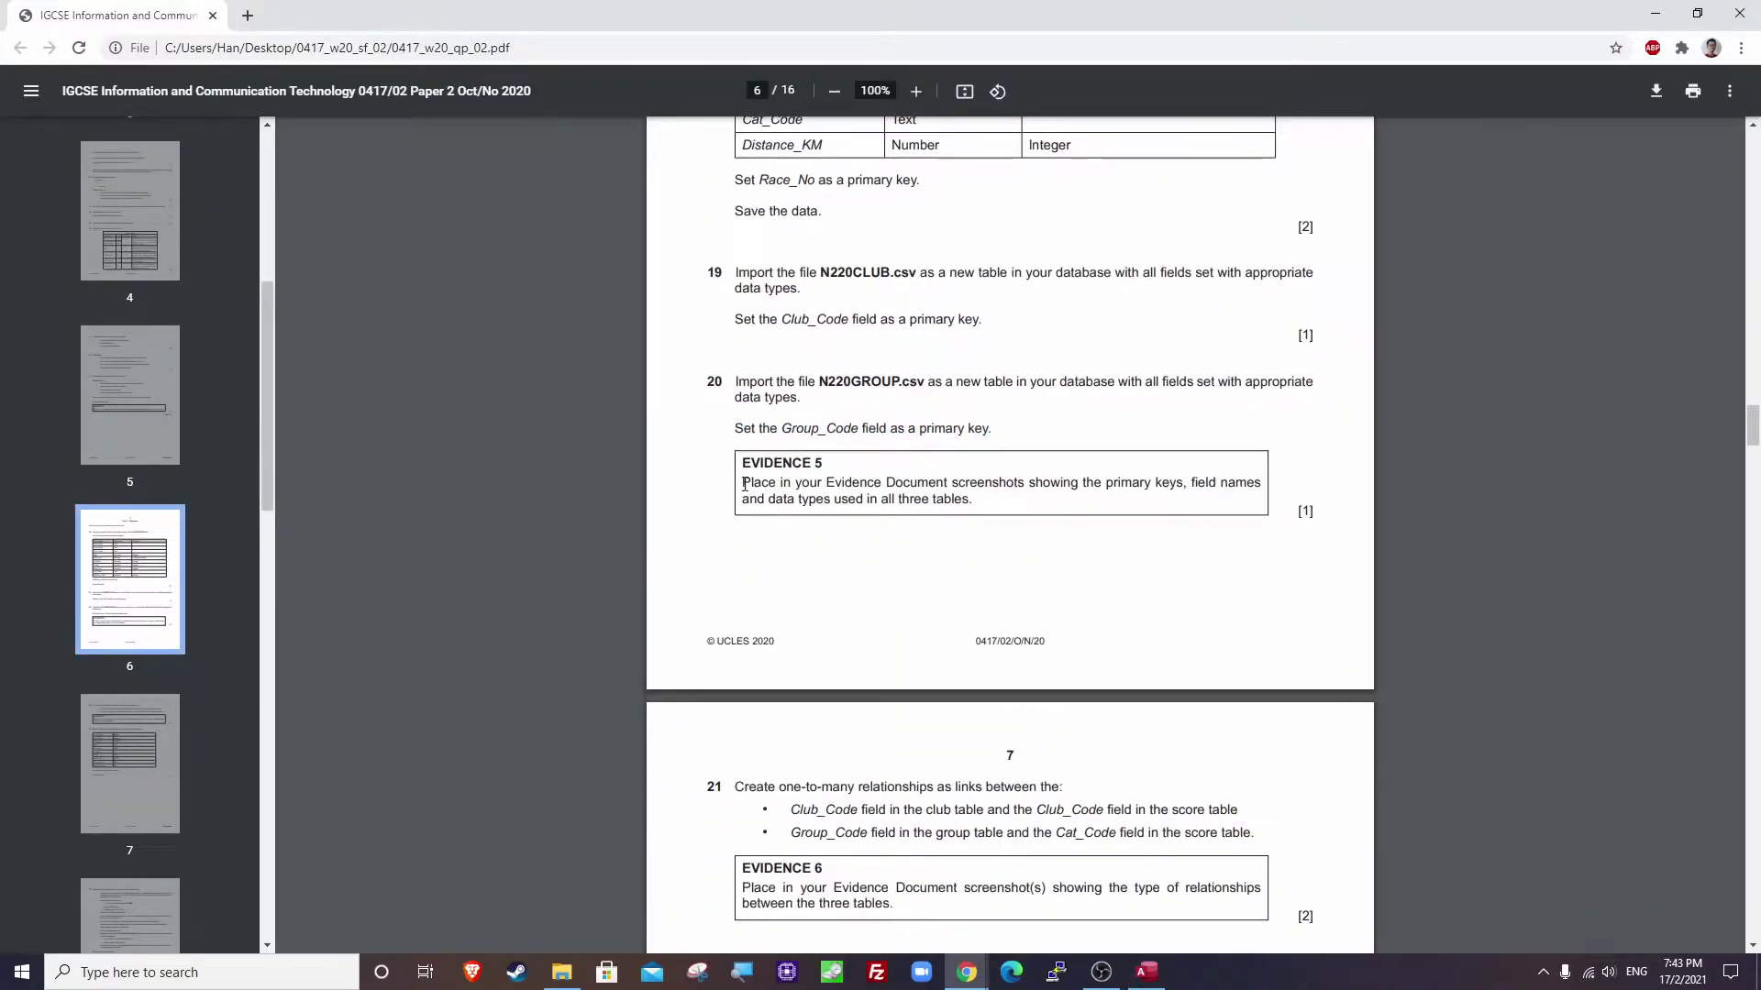
{"action": "left_click_drag", "start_coordinate": [745, 481], "coordinate": [992, 509]}
{"action": "key", "text": "alt+Tab"}
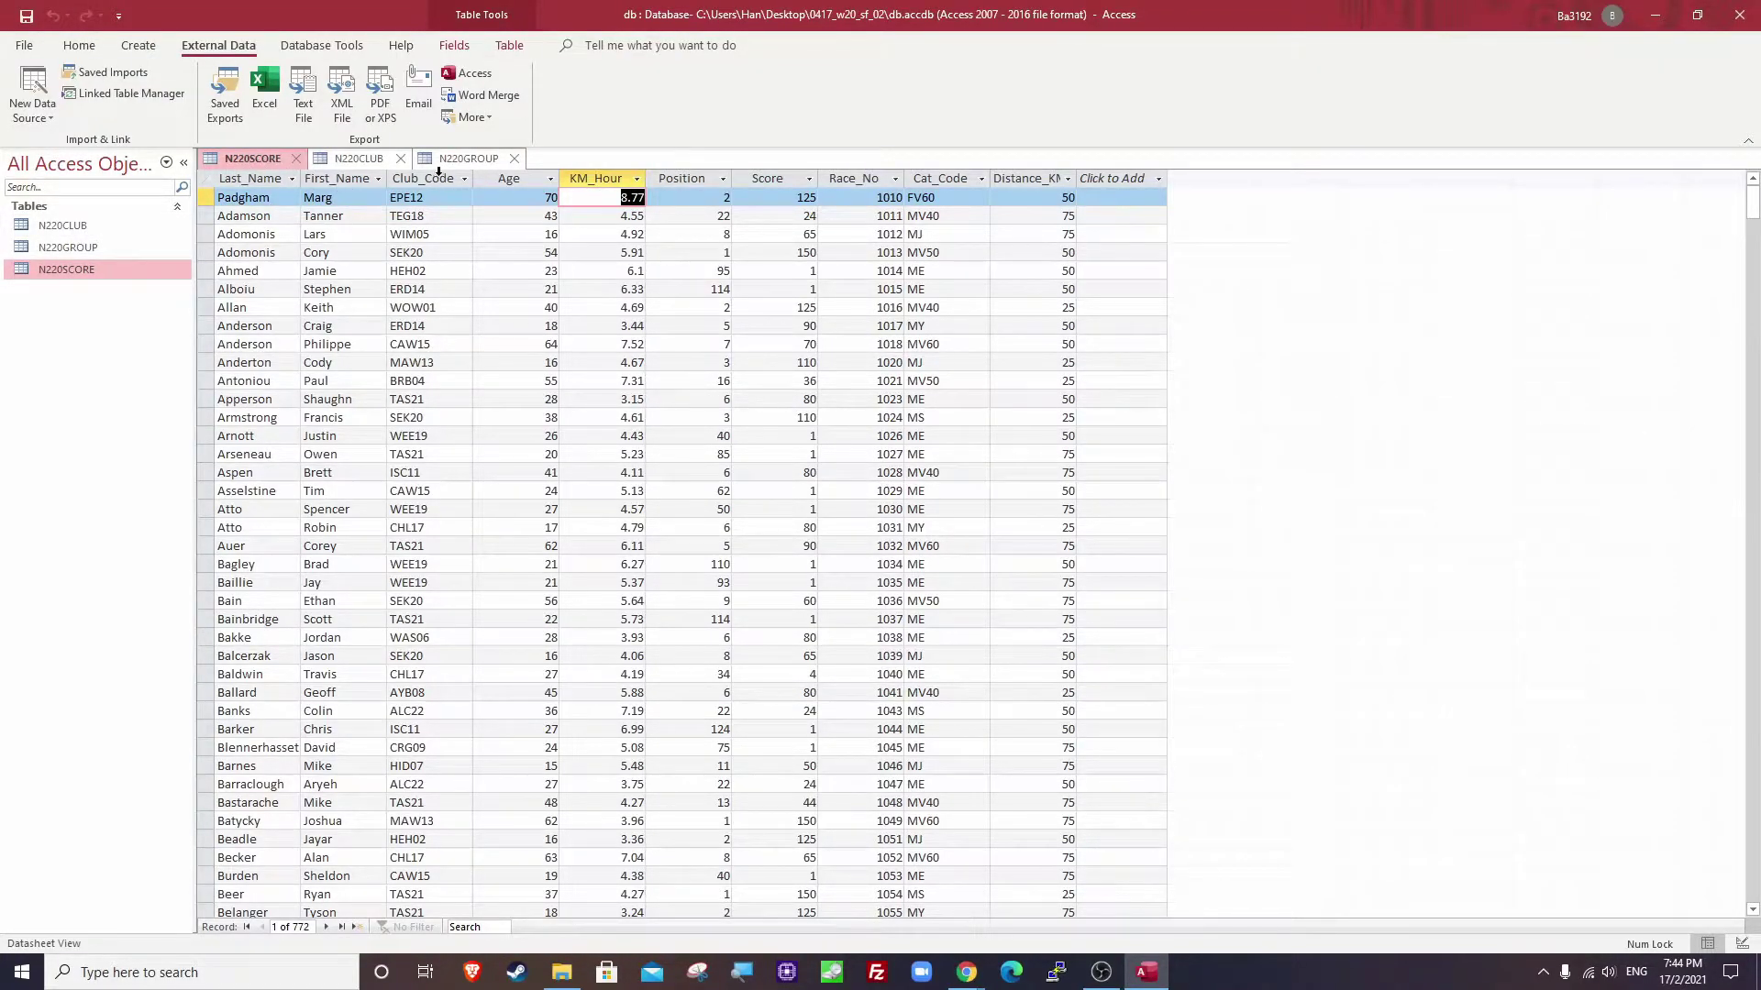
Browse the table view options and select the Last_Name column and Adamson and Padgham records.
{"action": "left_click", "coordinate": [79, 45]}
{"action": "left_click", "coordinate": [28, 117]}
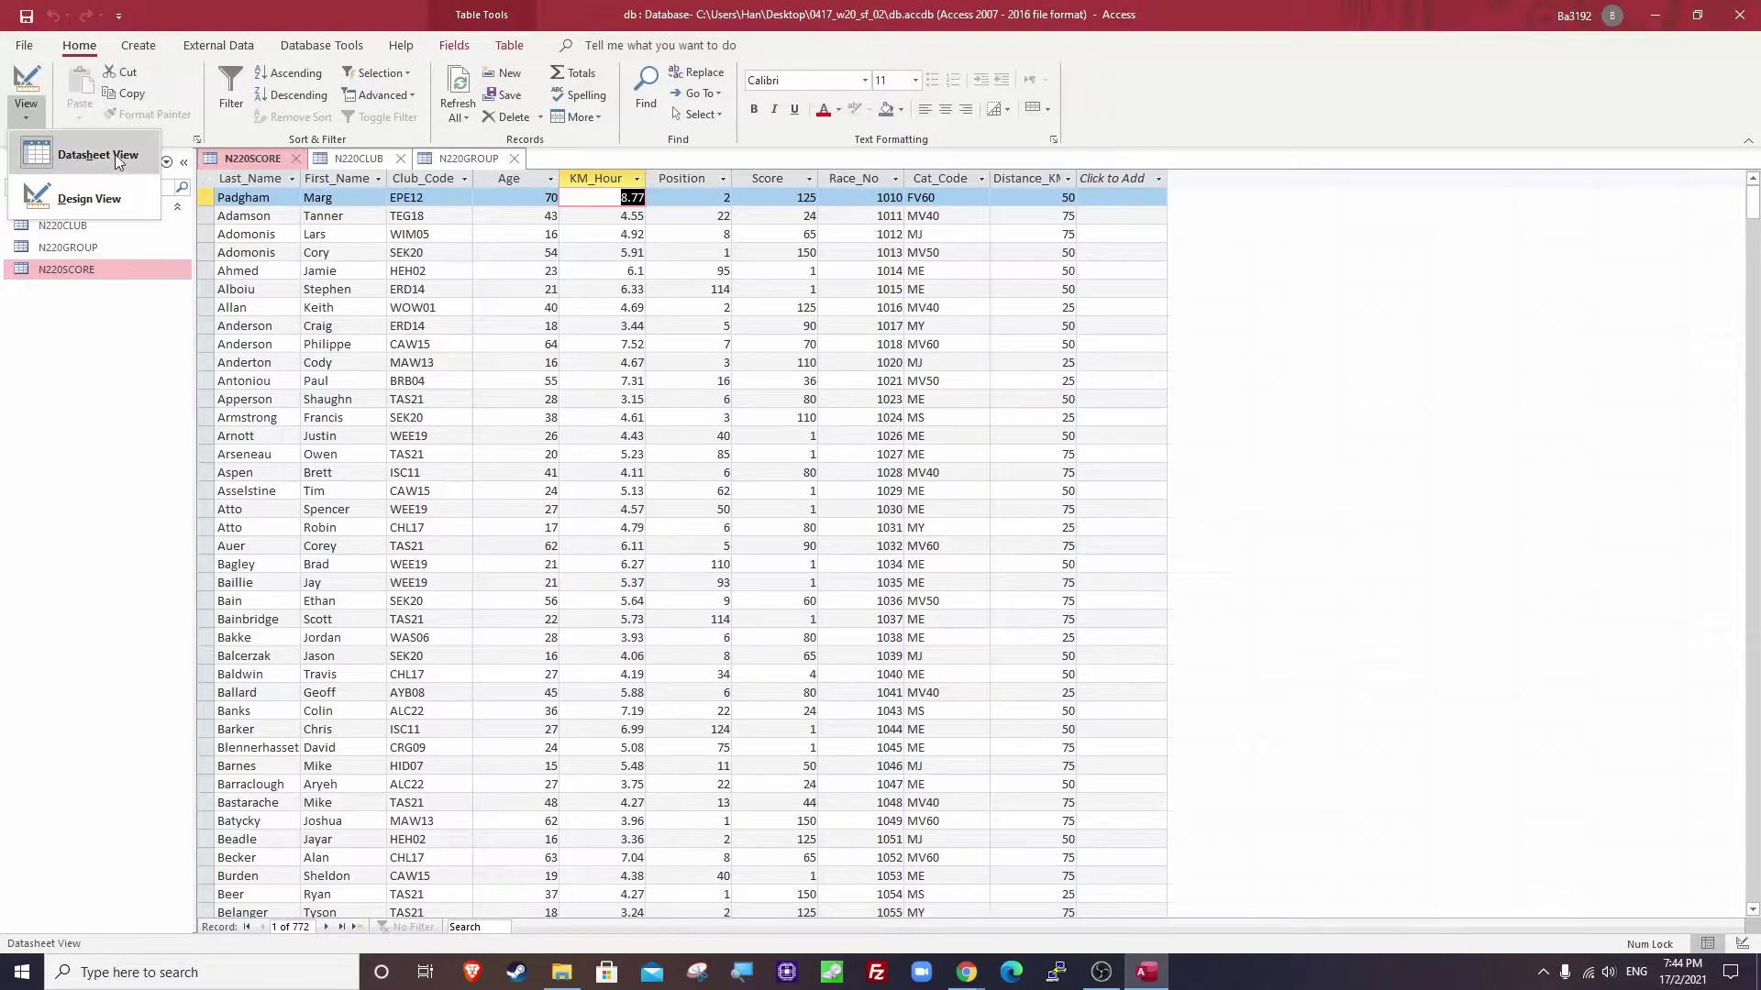
{"action": "left_click", "coordinate": [92, 400]}
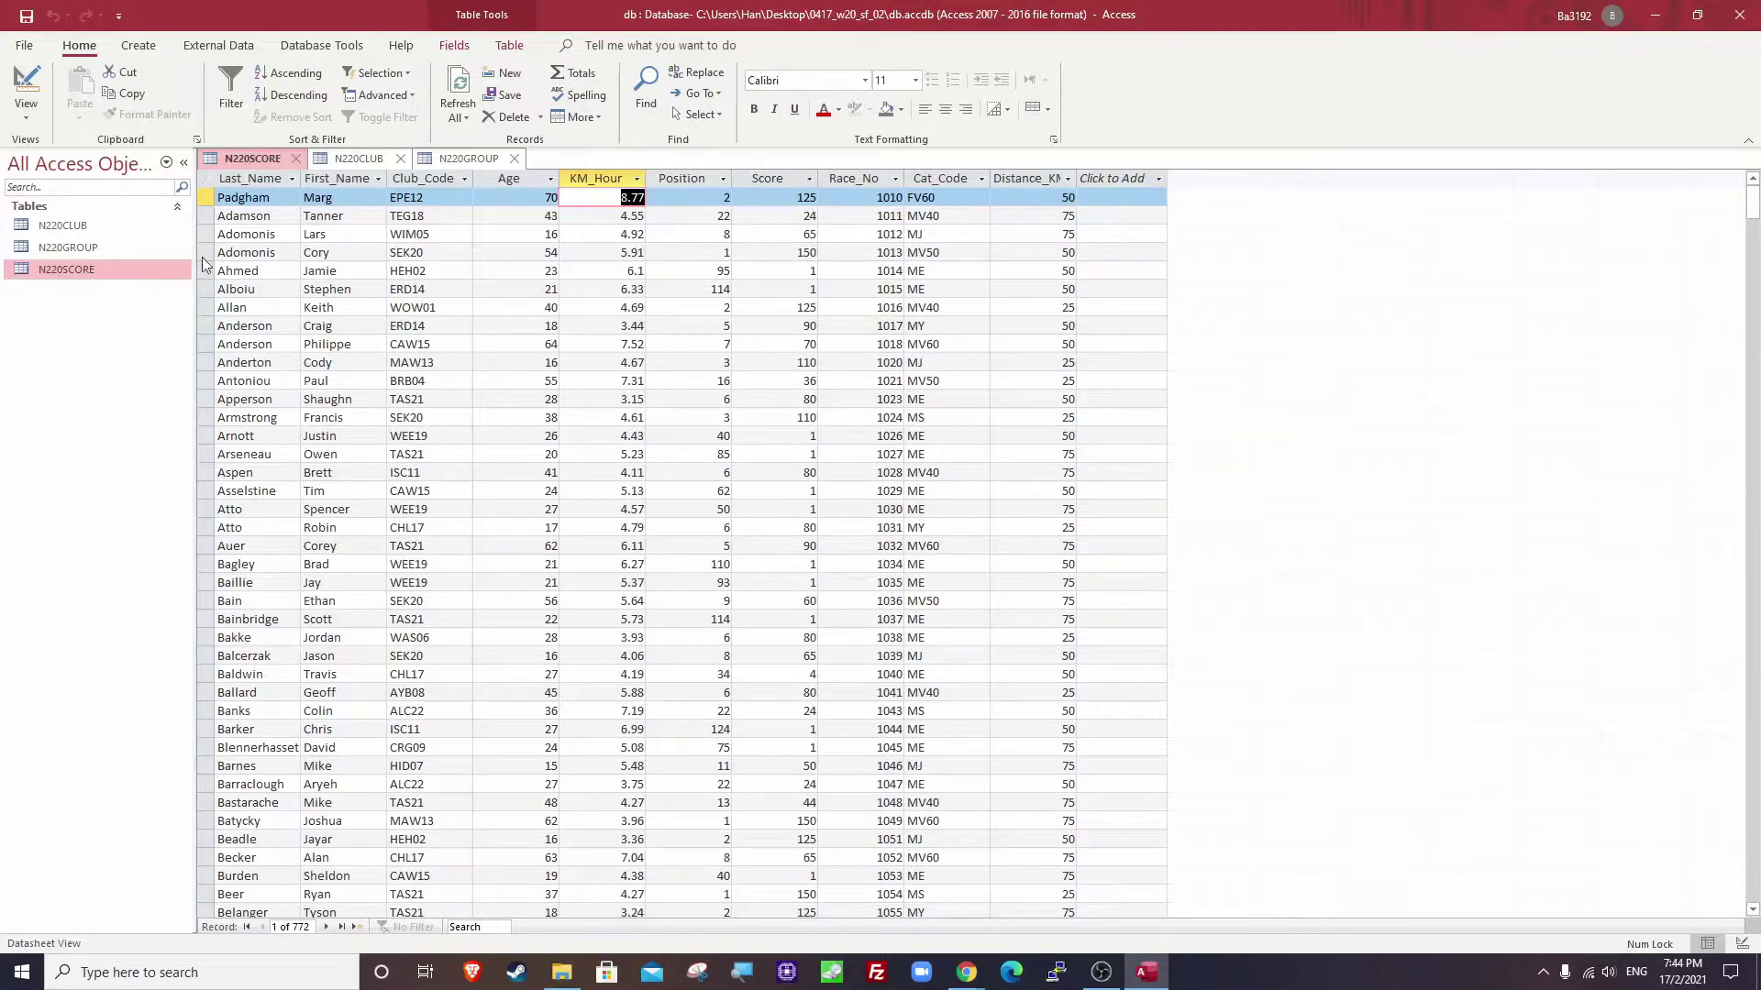
{"action": "left_click", "coordinate": [240, 178]}
{"action": "left_click", "coordinate": [248, 215]}
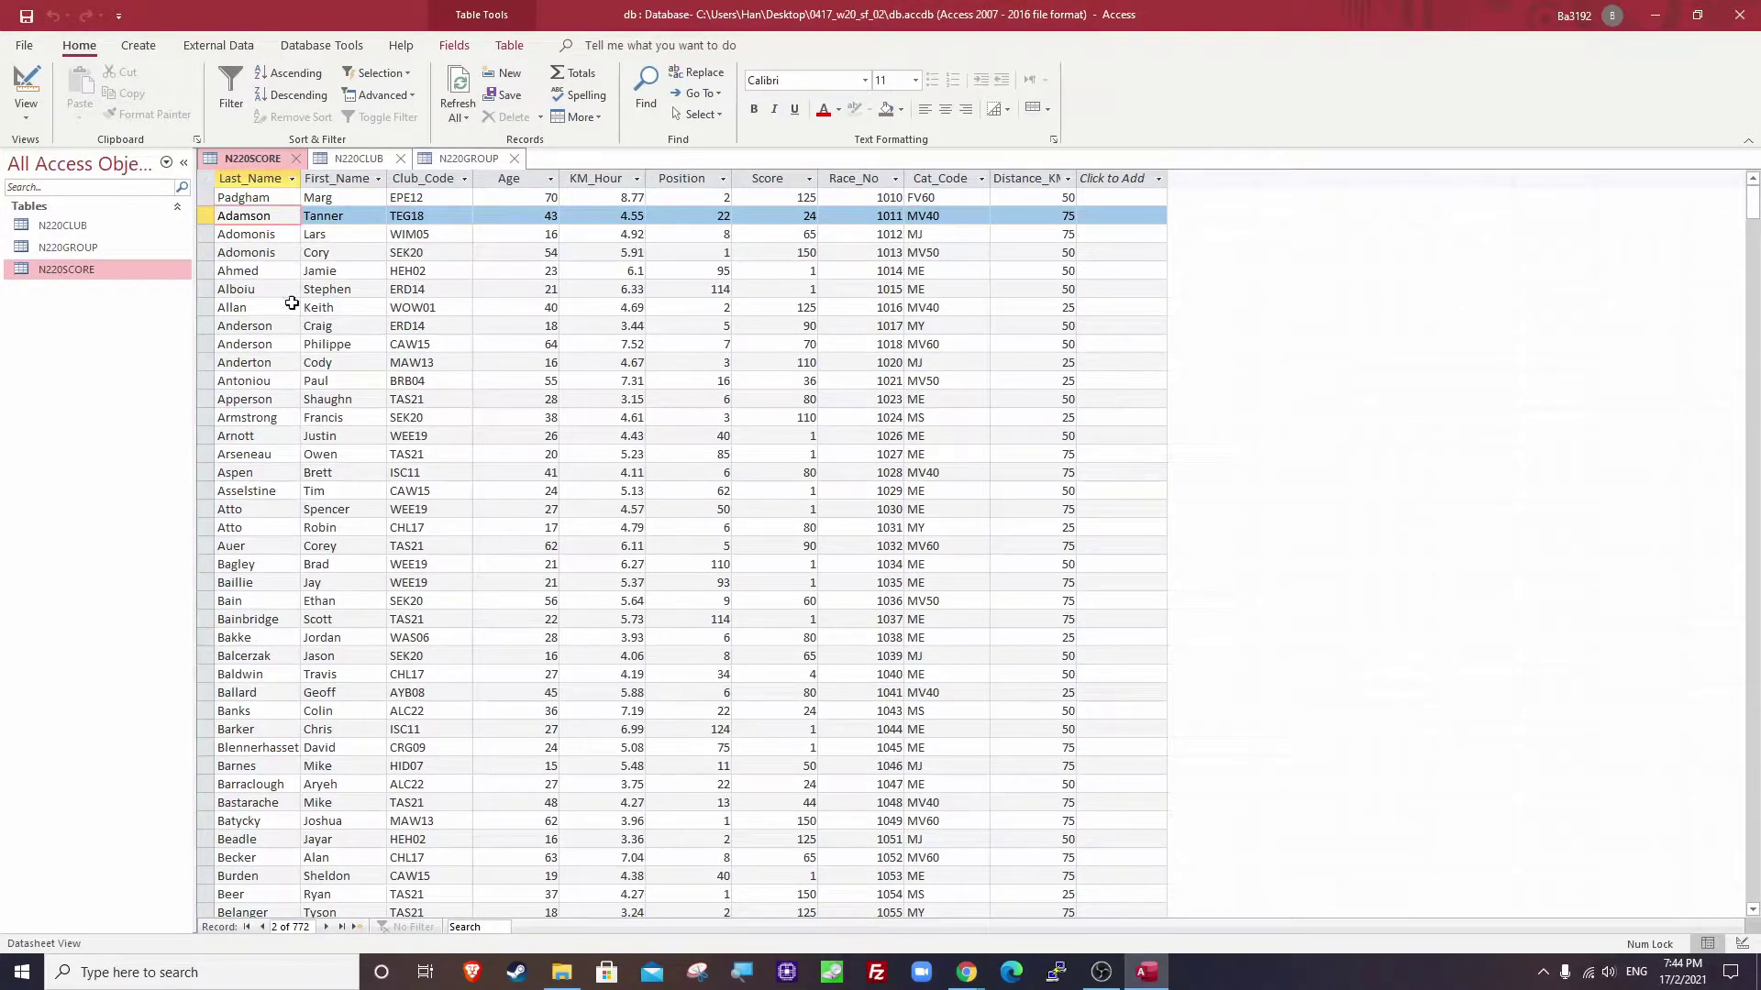
{"action": "left_click", "coordinate": [212, 197]}
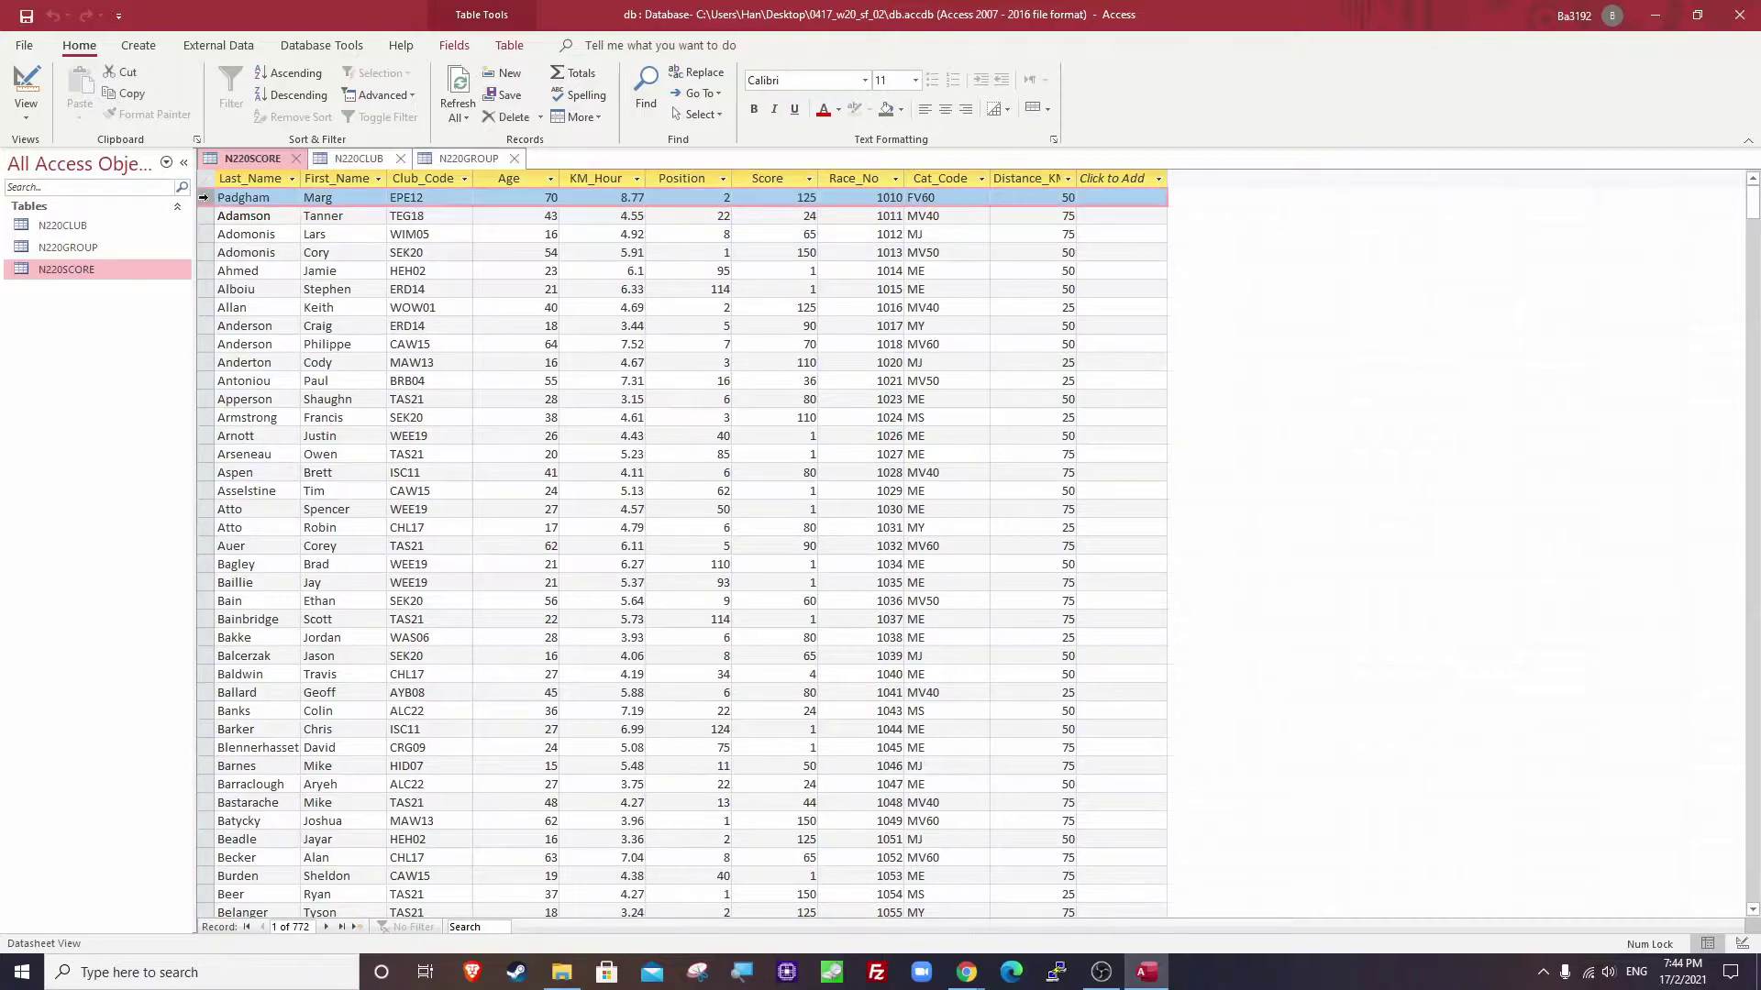
{"action": "left_click", "coordinate": [249, 177]}
{"action": "left_click", "coordinate": [247, 214]}
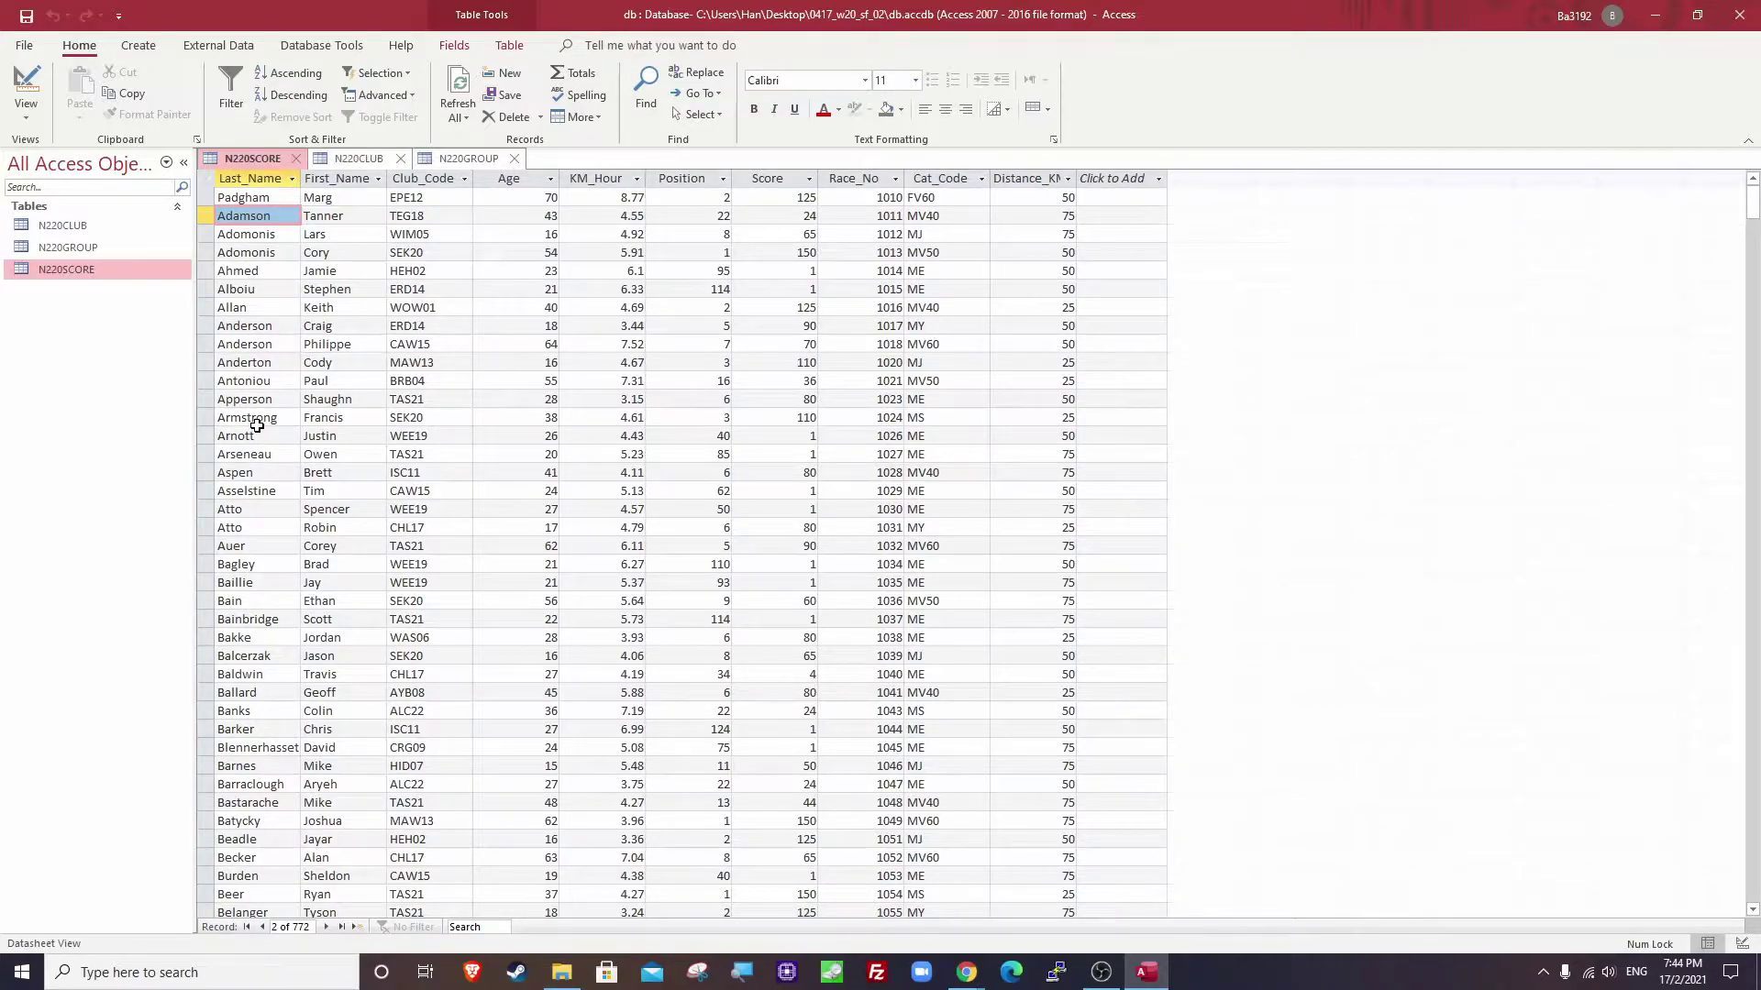
Highlight the primary keys and data-types requirement for all three tables in the exam paper.
{"action": "key", "text": "alt+Tab"}
{"action": "left_click", "coordinate": [875, 465]}
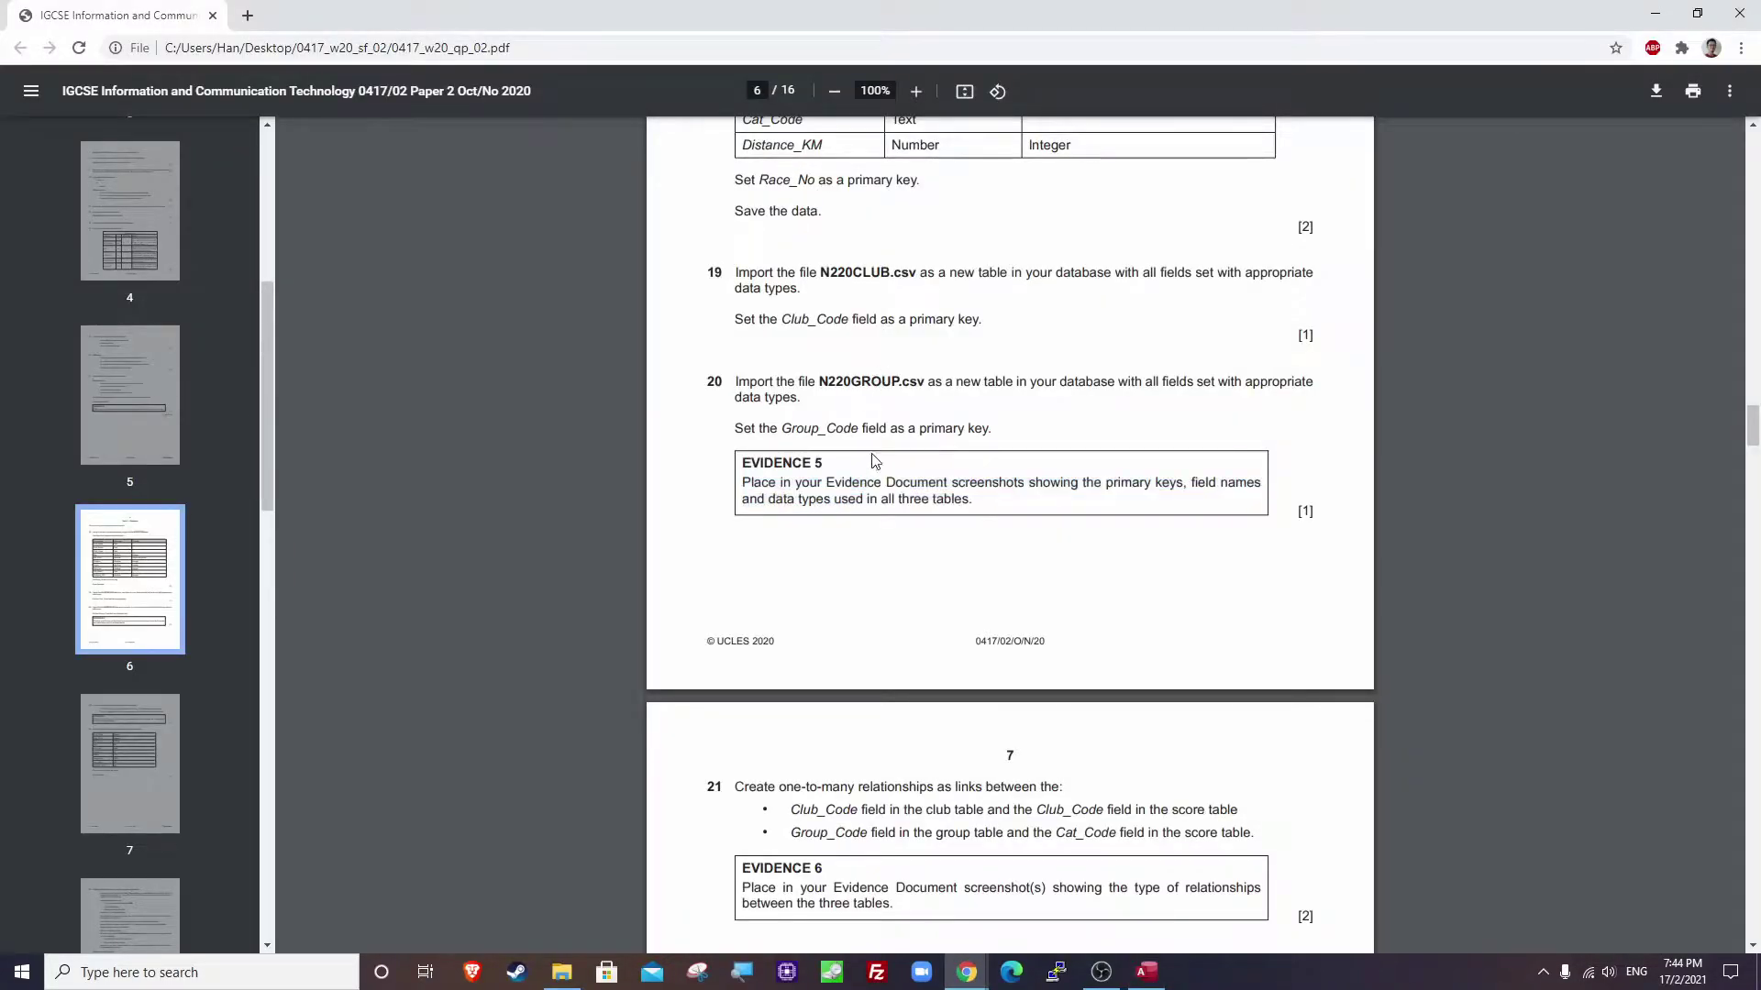
{"action": "left_click_drag", "start_coordinate": [1107, 484], "coordinate": [1183, 484]}
{"action": "left_click_drag", "start_coordinate": [769, 500], "coordinate": [975, 503]}
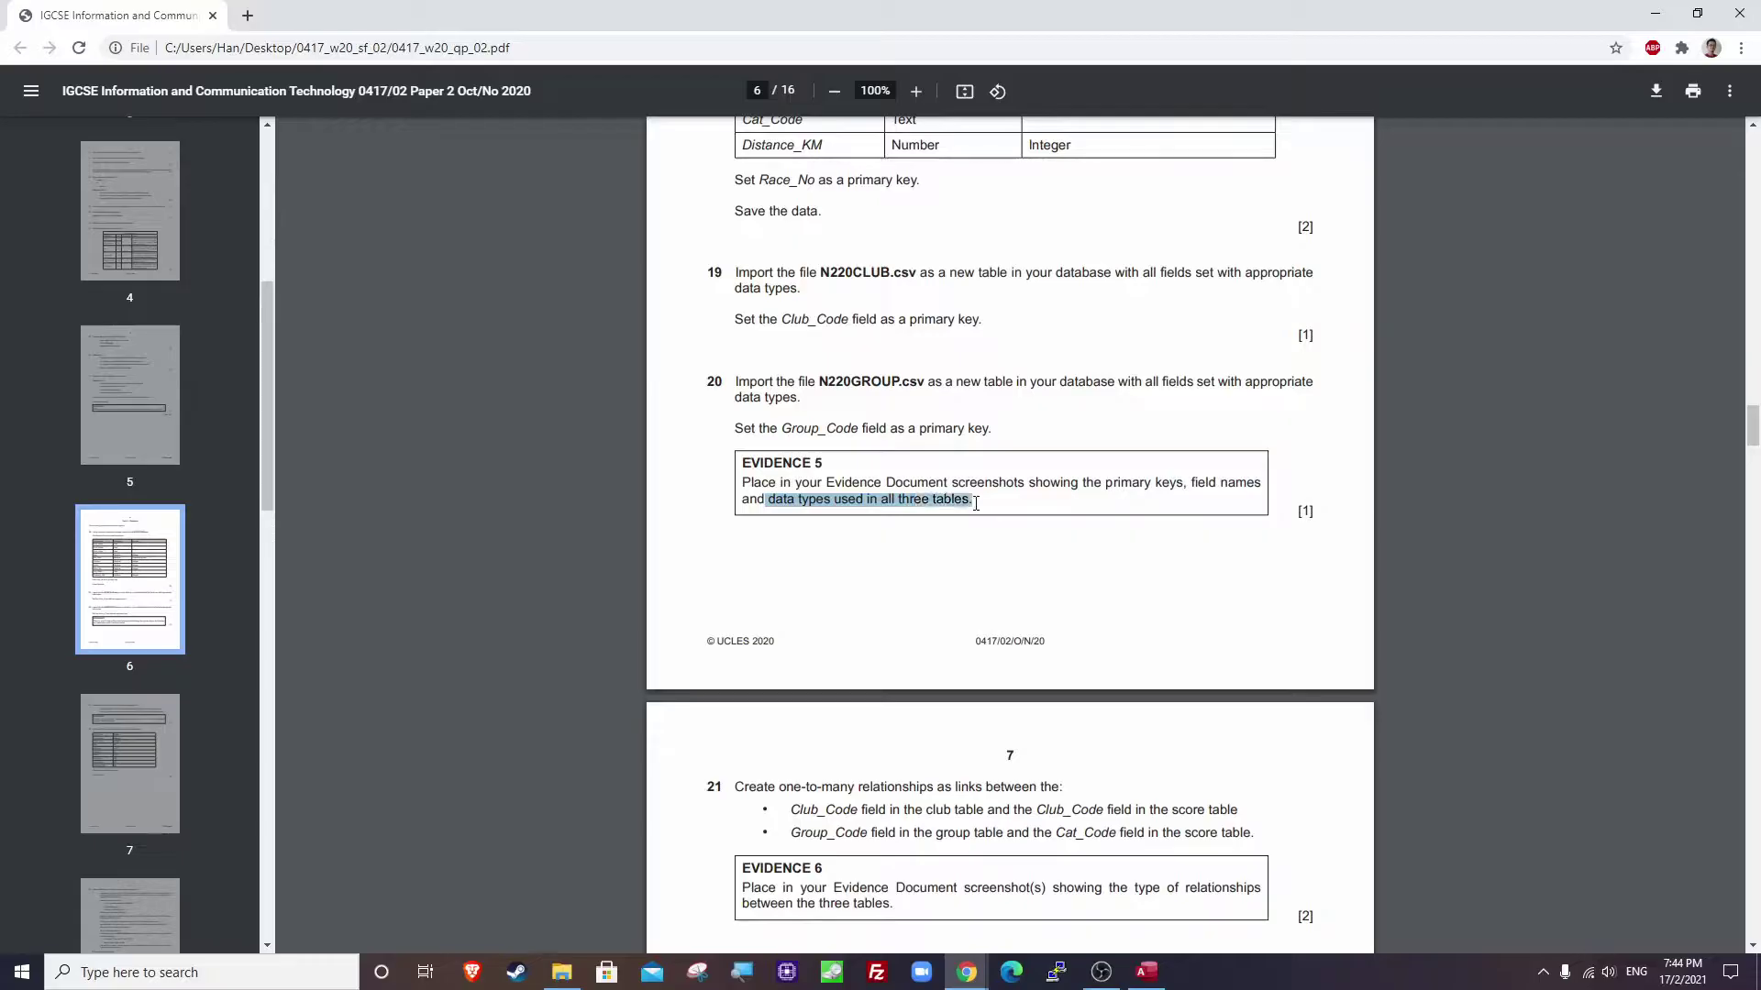
{"action": "key", "text": "alt+Tab"}
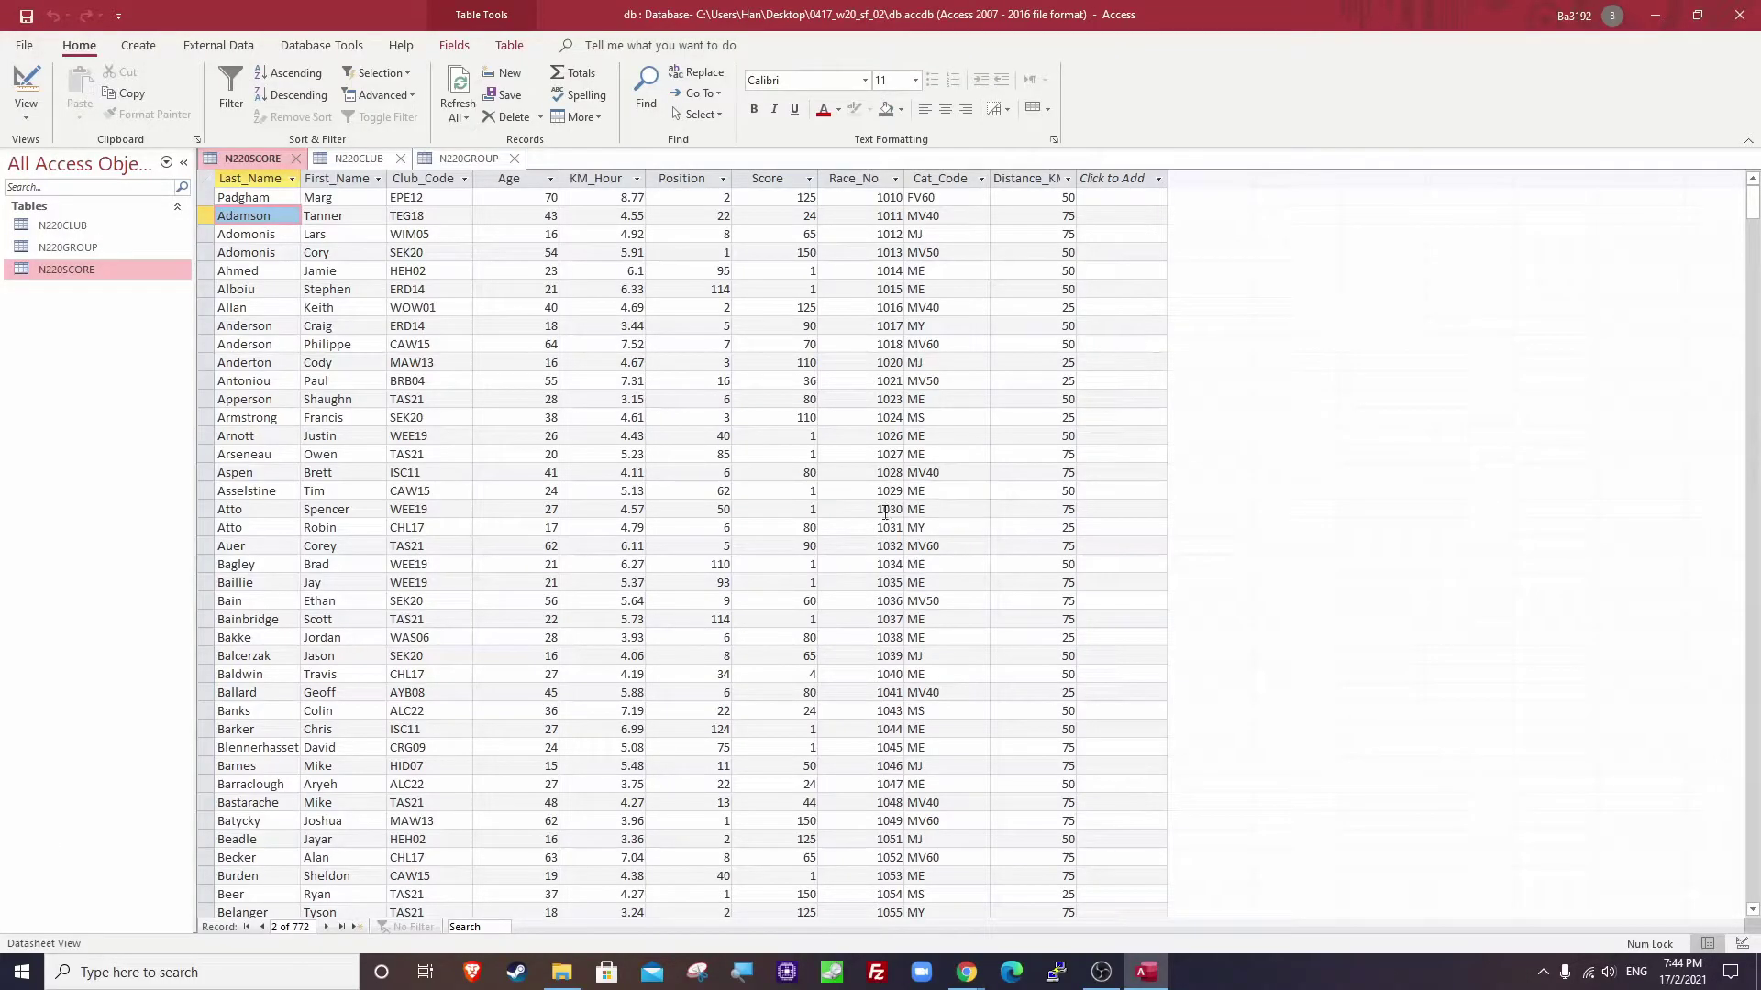
Show N220SCORE in Design view, confirm Race_No is the primary key, and open the exam folder.
{"action": "right_click", "coordinate": [257, 159]}
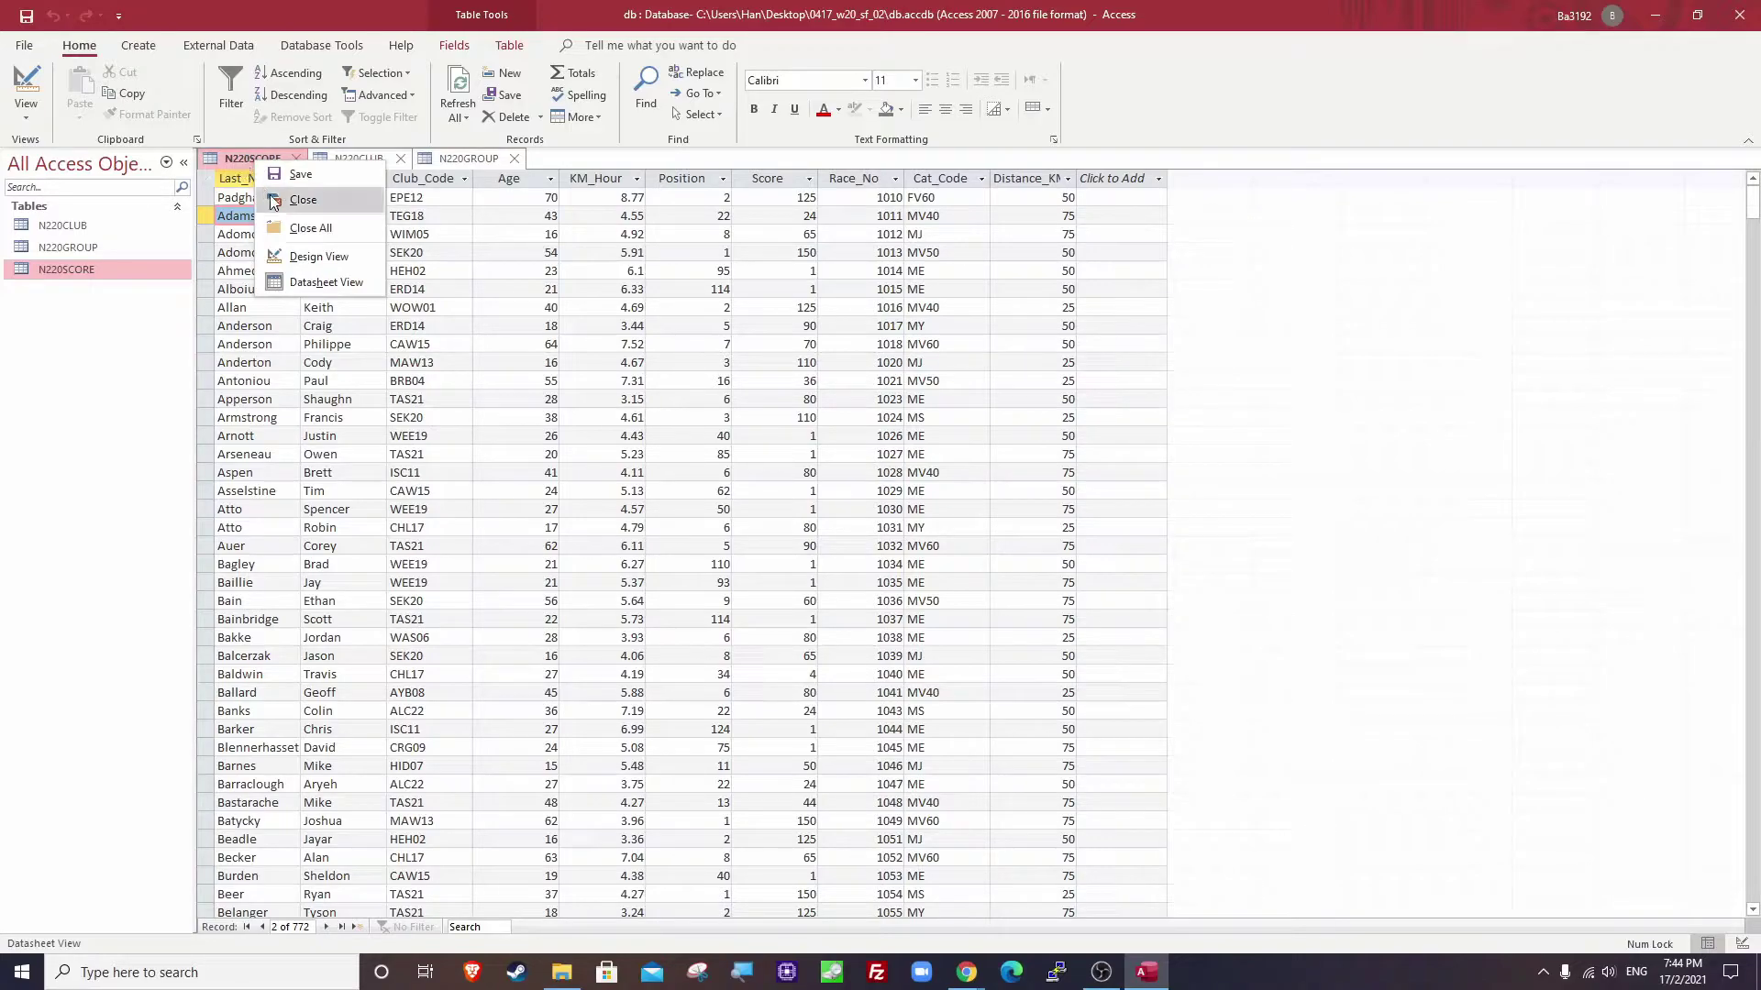
{"action": "left_click", "coordinate": [290, 257]}
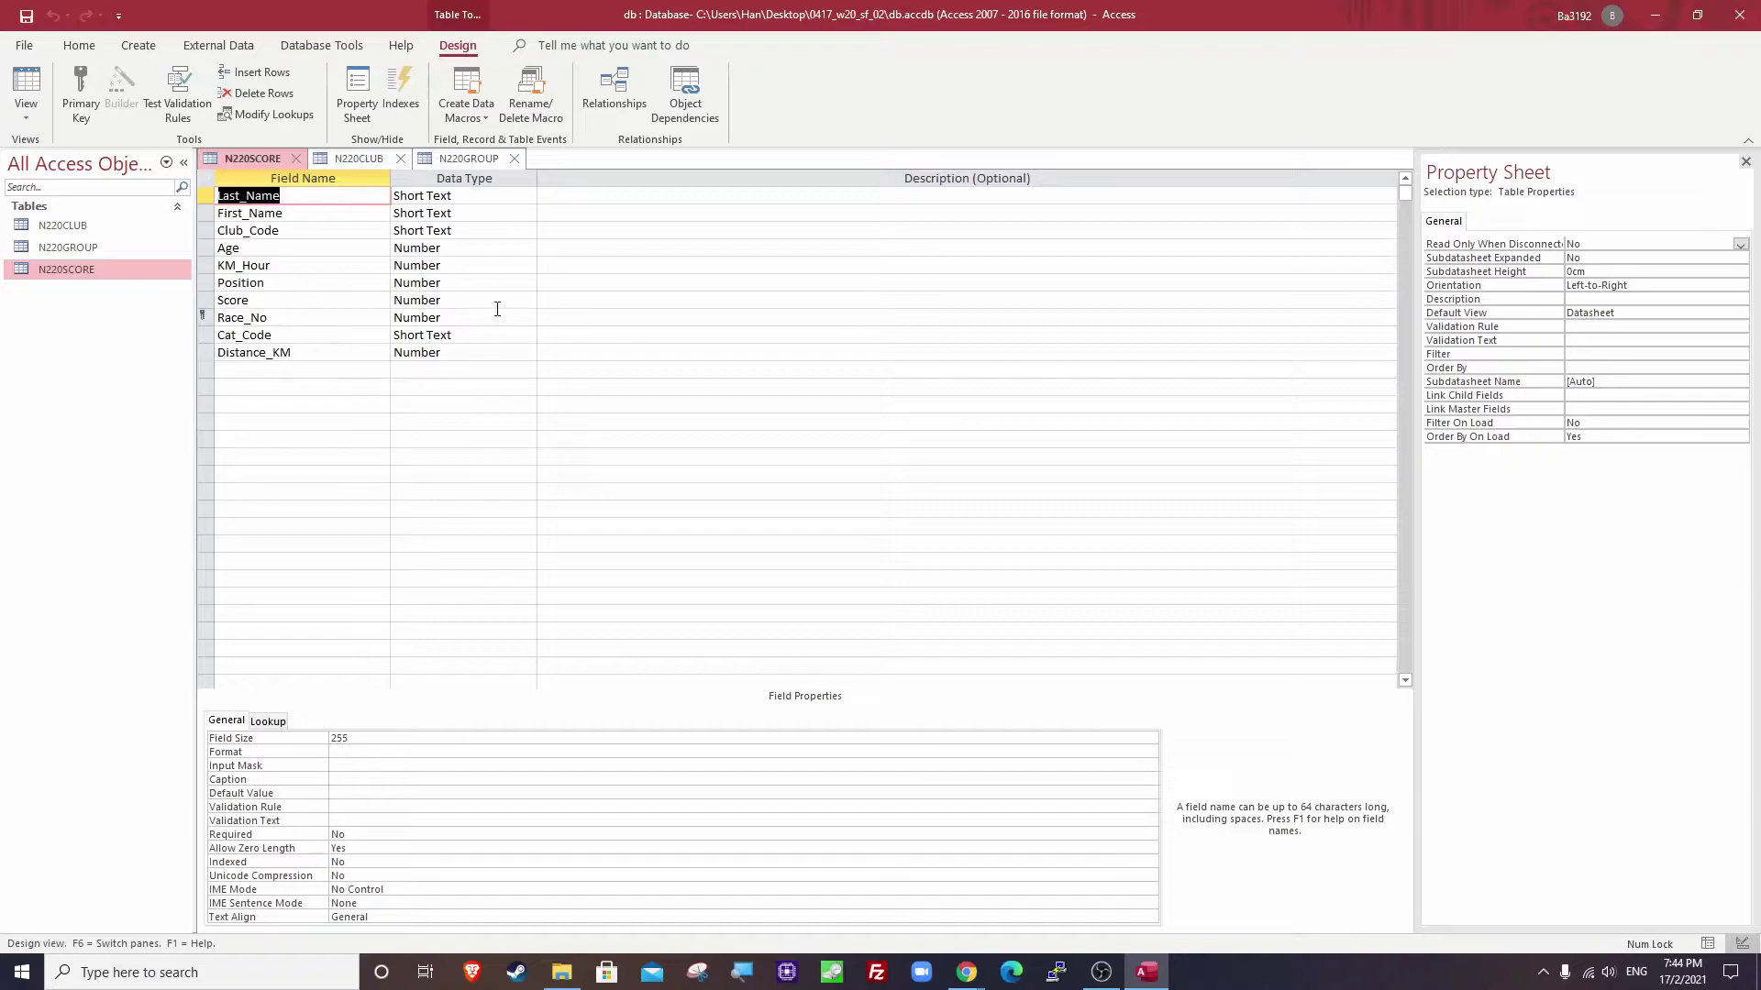
{"action": "left_click", "coordinate": [201, 317]}
{"action": "key", "text": "alt+Tab"}
{"action": "scroll", "coordinate": [747, 541], "scroll_direction": "up", "scroll_amount": 3}
{"action": "scroll", "coordinate": [746, 541], "scroll_direction": "down", "scroll_amount": 3}
{"action": "key", "text": "alt+Tab"}
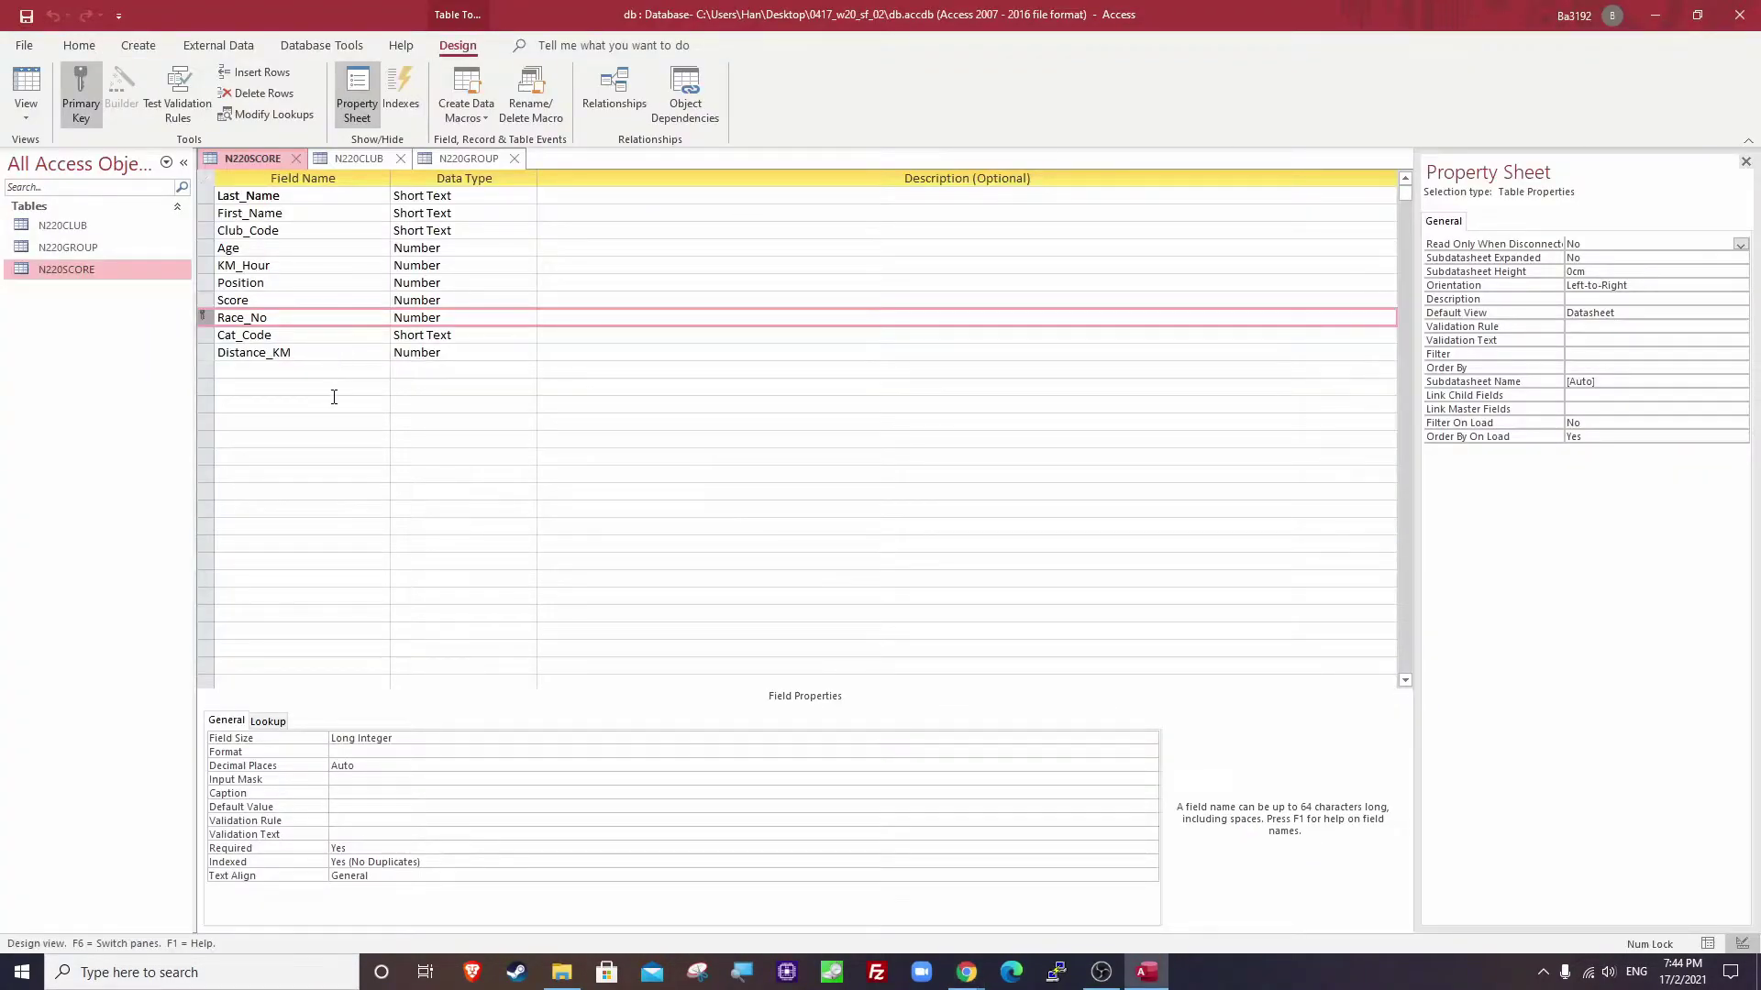
{"action": "left_click", "coordinate": [333, 397]}
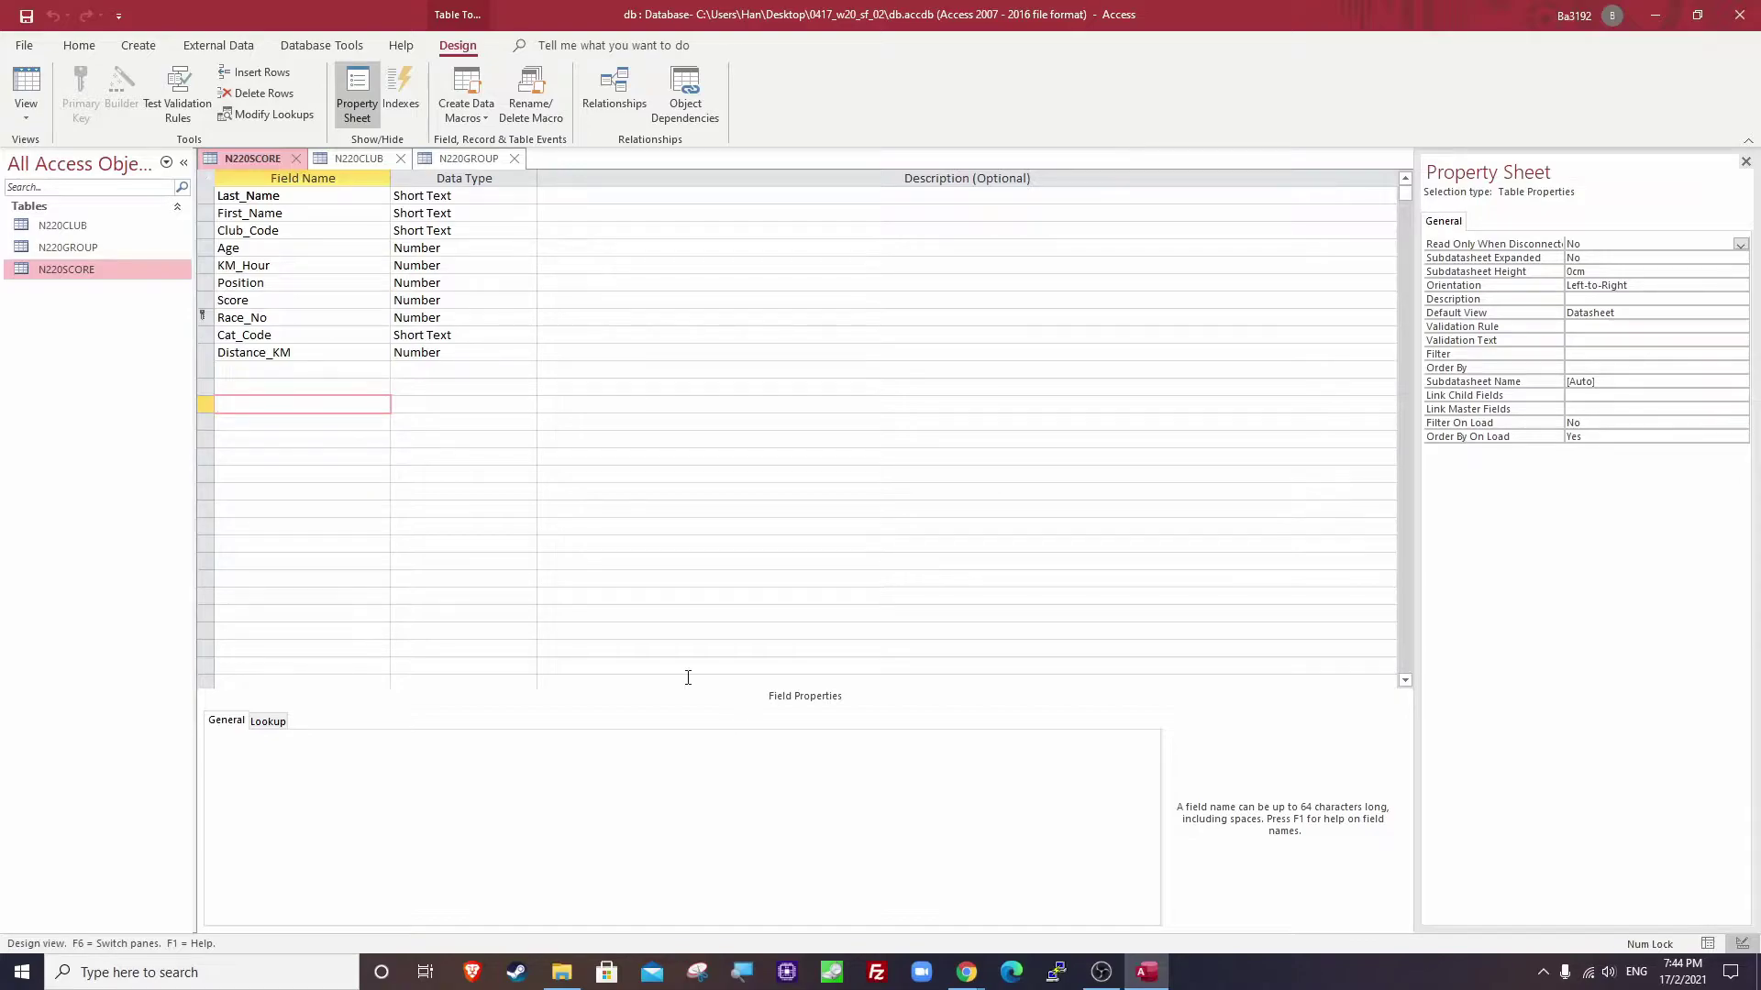
{"action": "left_click", "coordinate": [561, 971]}
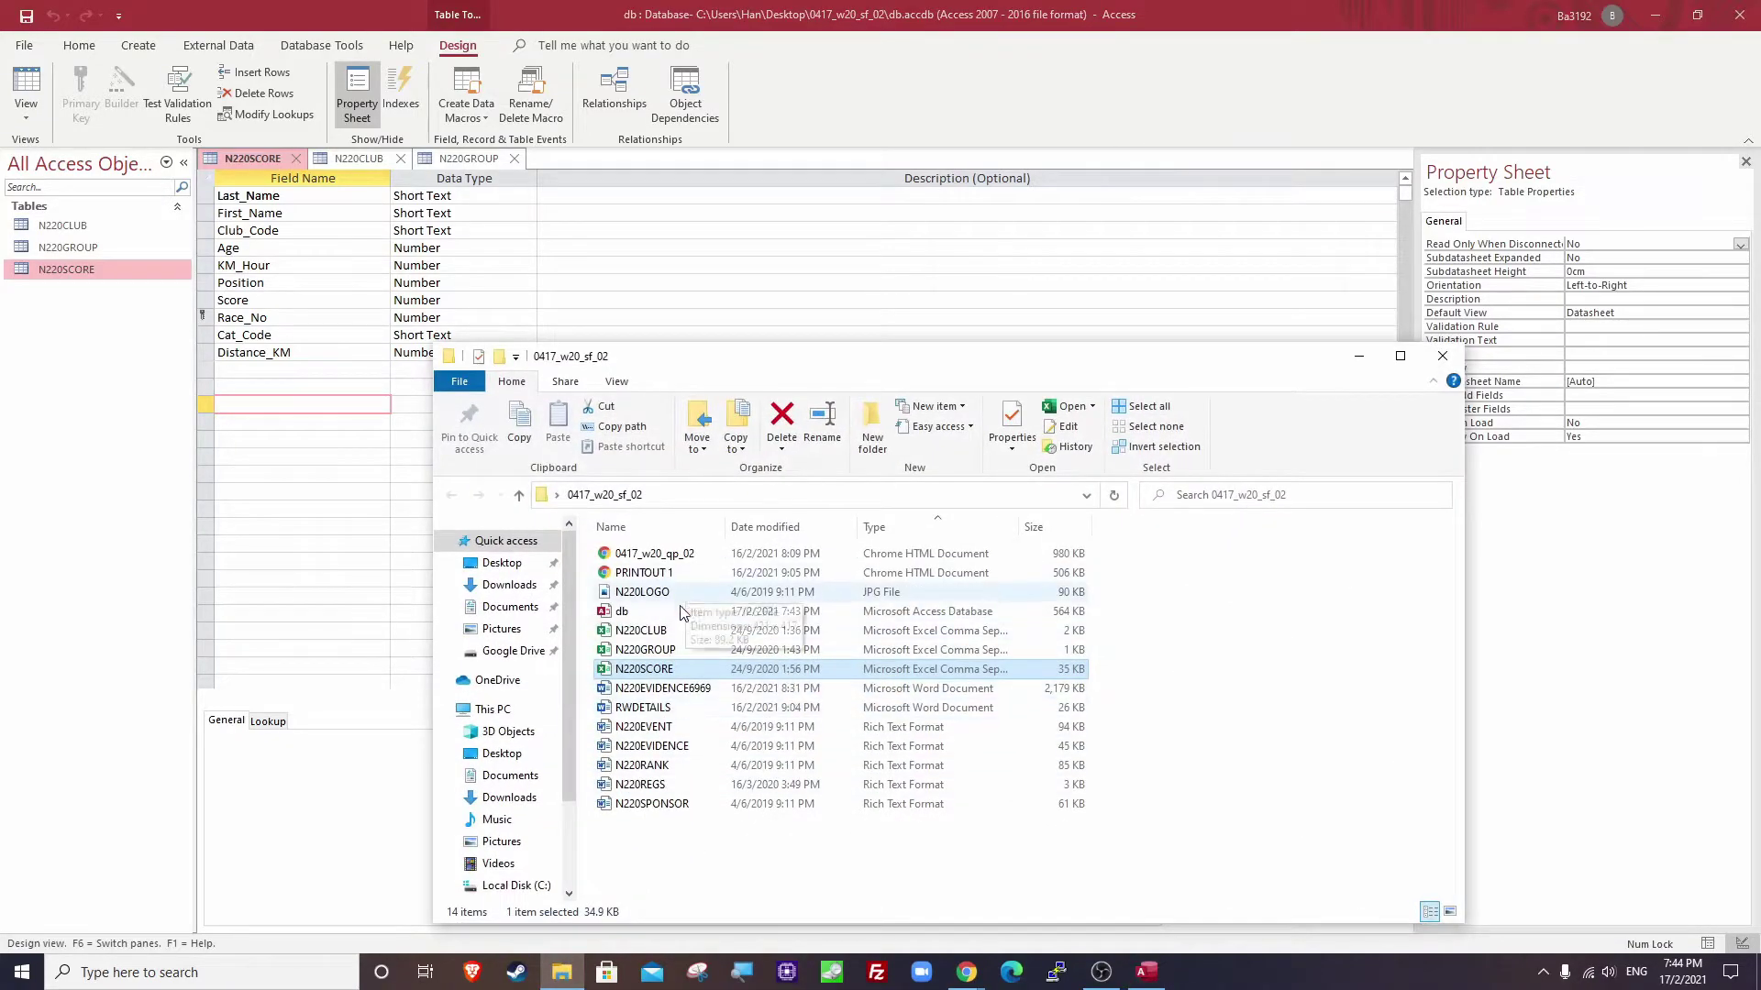
Open N220EVIDENCE6969 and paste the N220SCORE design screenshot under Step 20.
{"action": "double_click", "coordinate": [668, 687]}
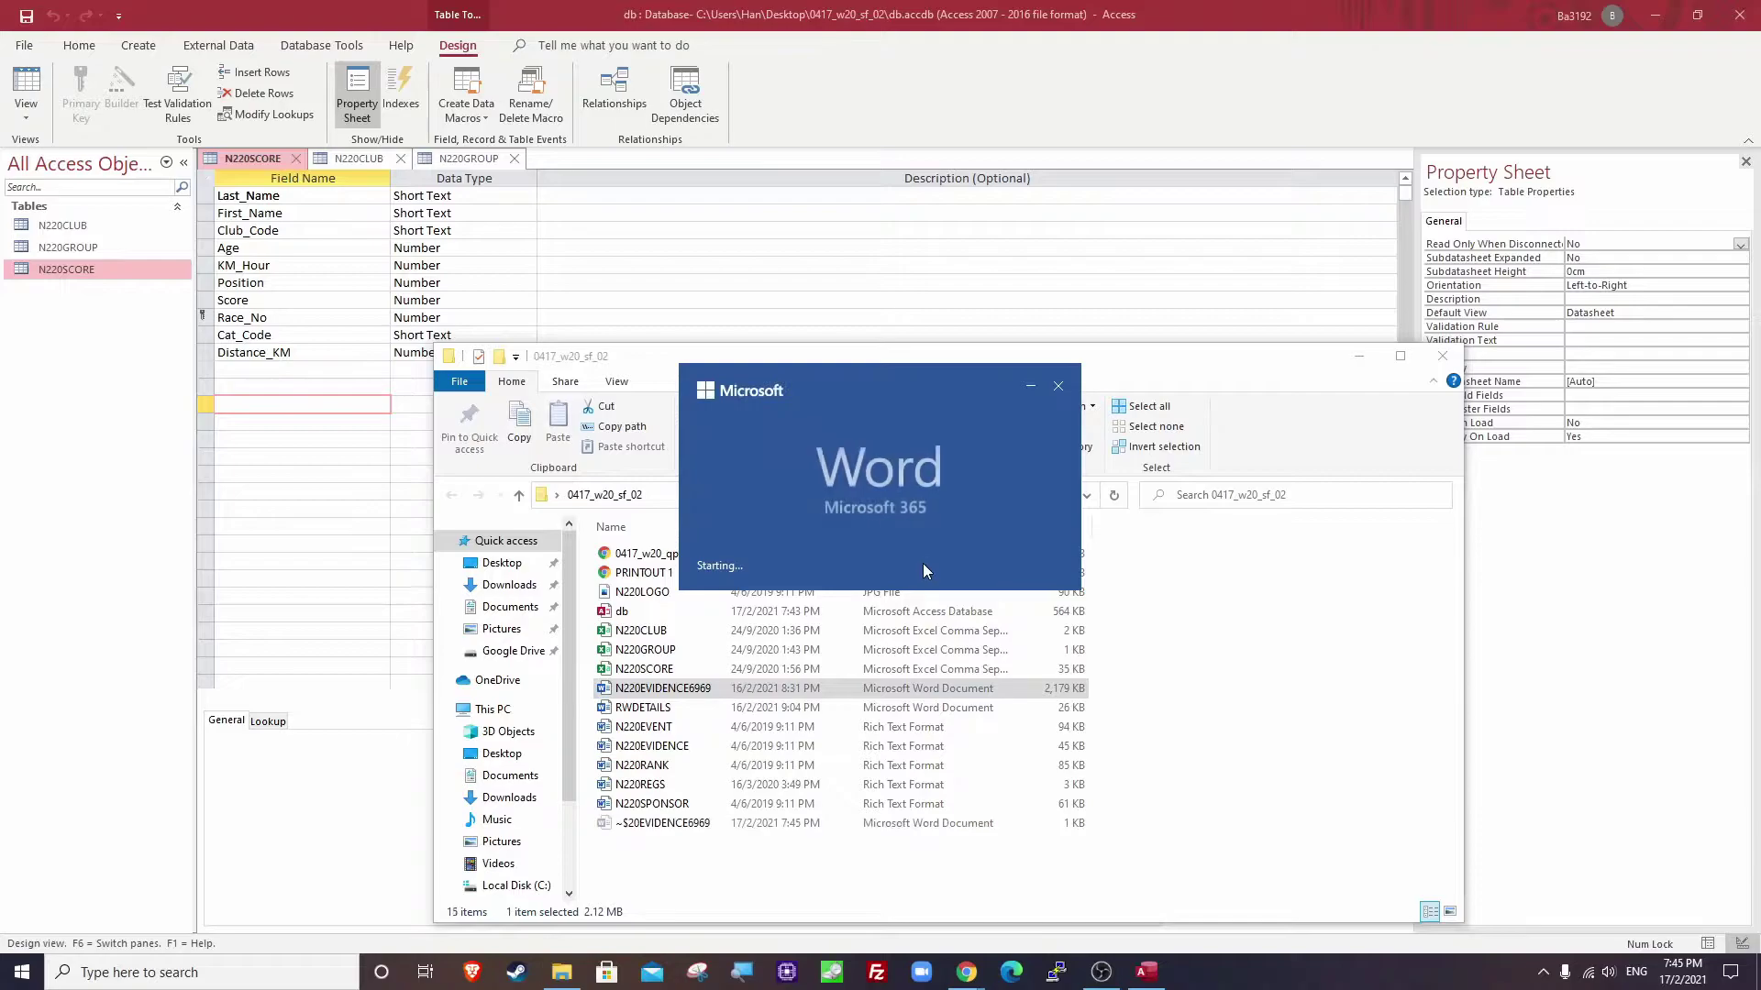
{"action": "scroll", "coordinate": [1131, 689], "scroll_direction": "up", "scroll_amount": 3}
{"action": "scroll", "coordinate": [1131, 688], "scroll_direction": "down", "scroll_amount": 15}
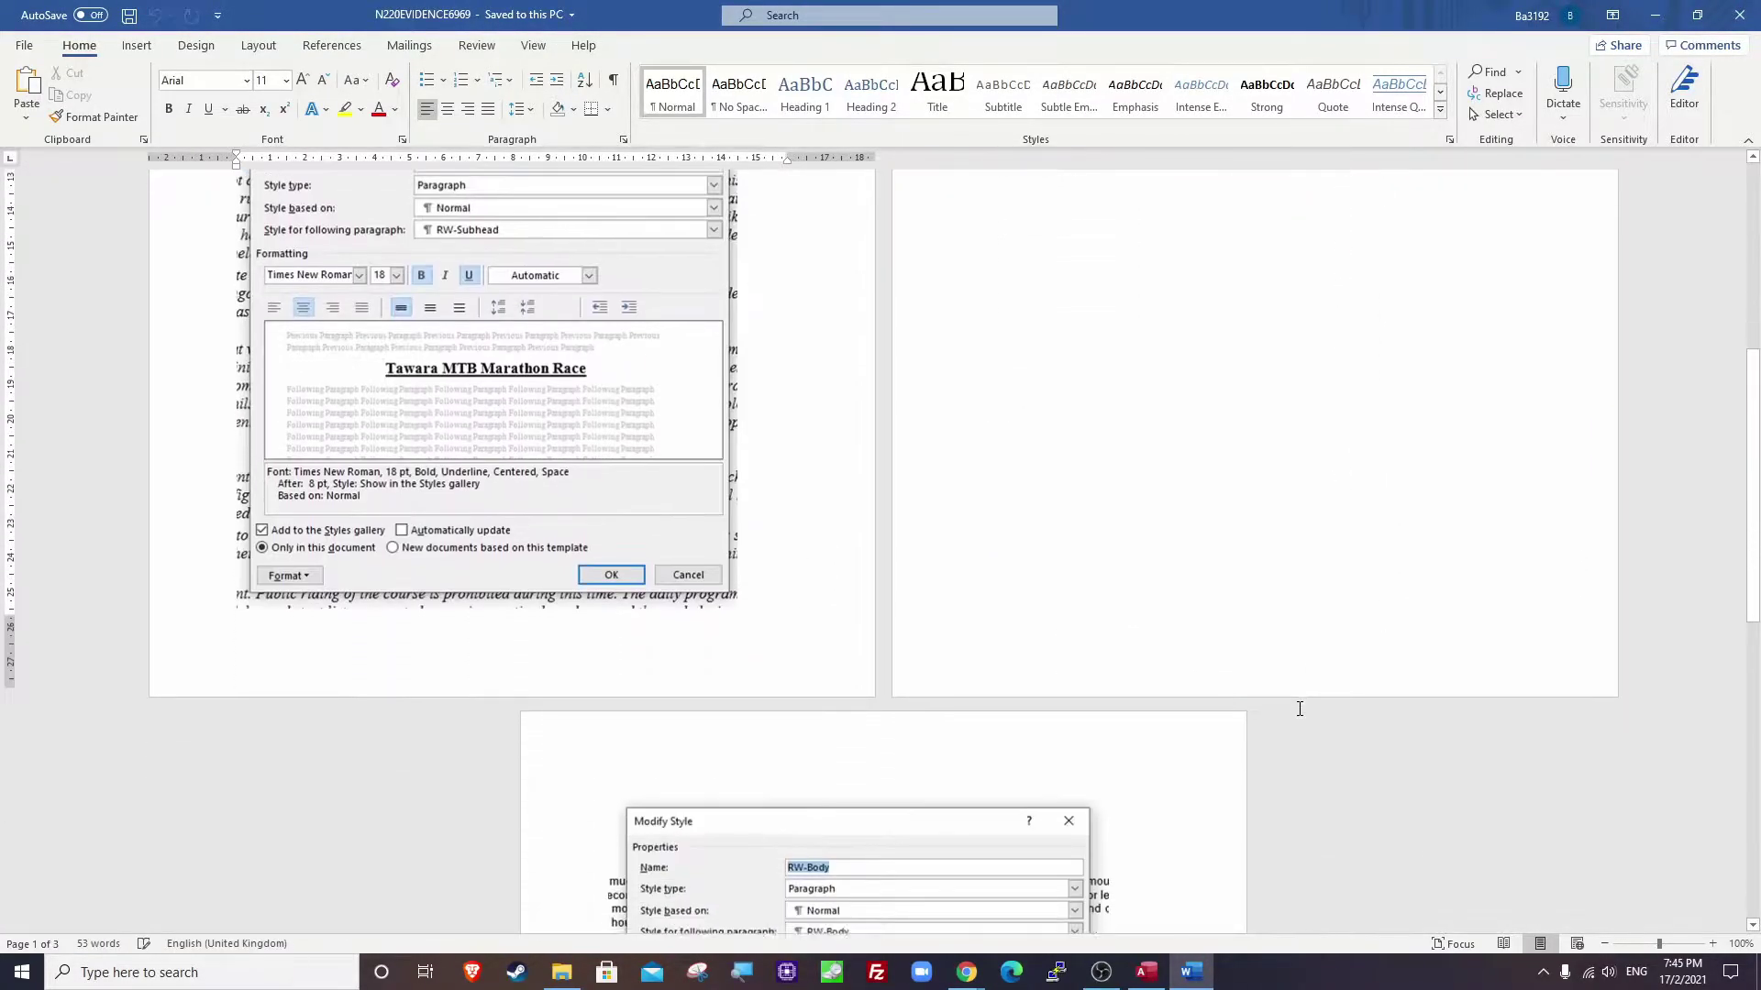
{"action": "left_click", "coordinate": [648, 538]}
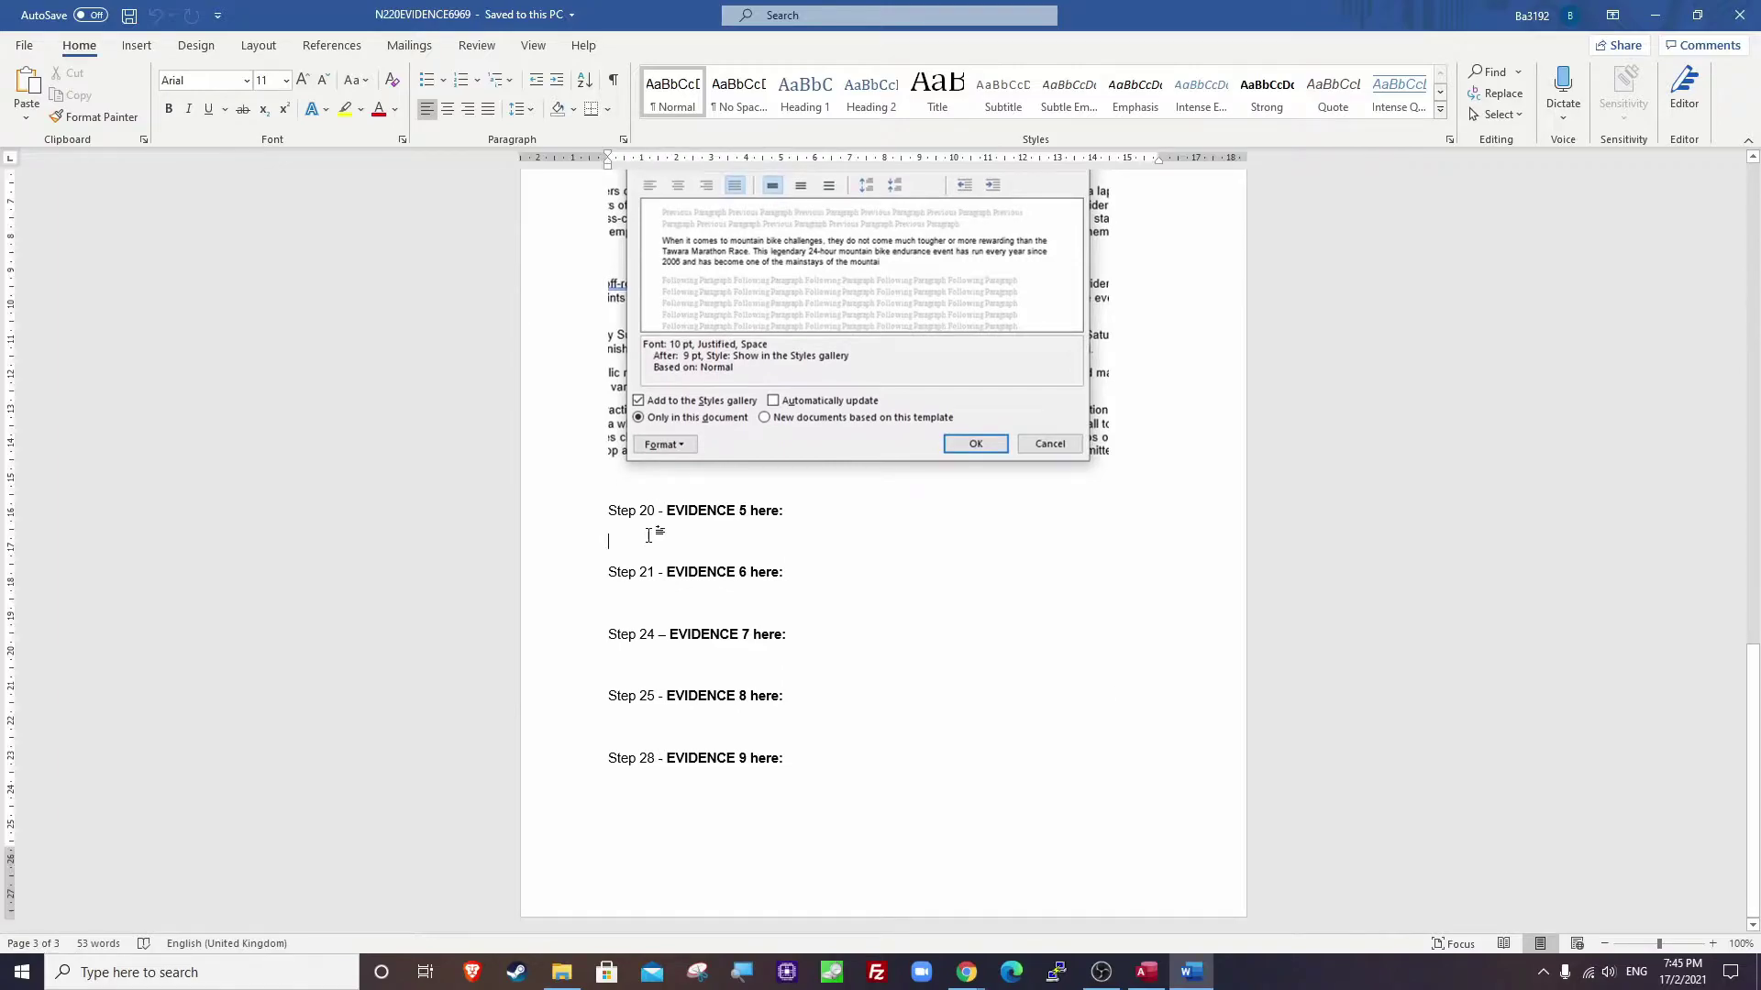
{"action": "key", "text": "ctrl+v"}
Crop the screenshot to its field table, enlarge it, and return to Access.
{"action": "left_click", "coordinate": [412, 603]}
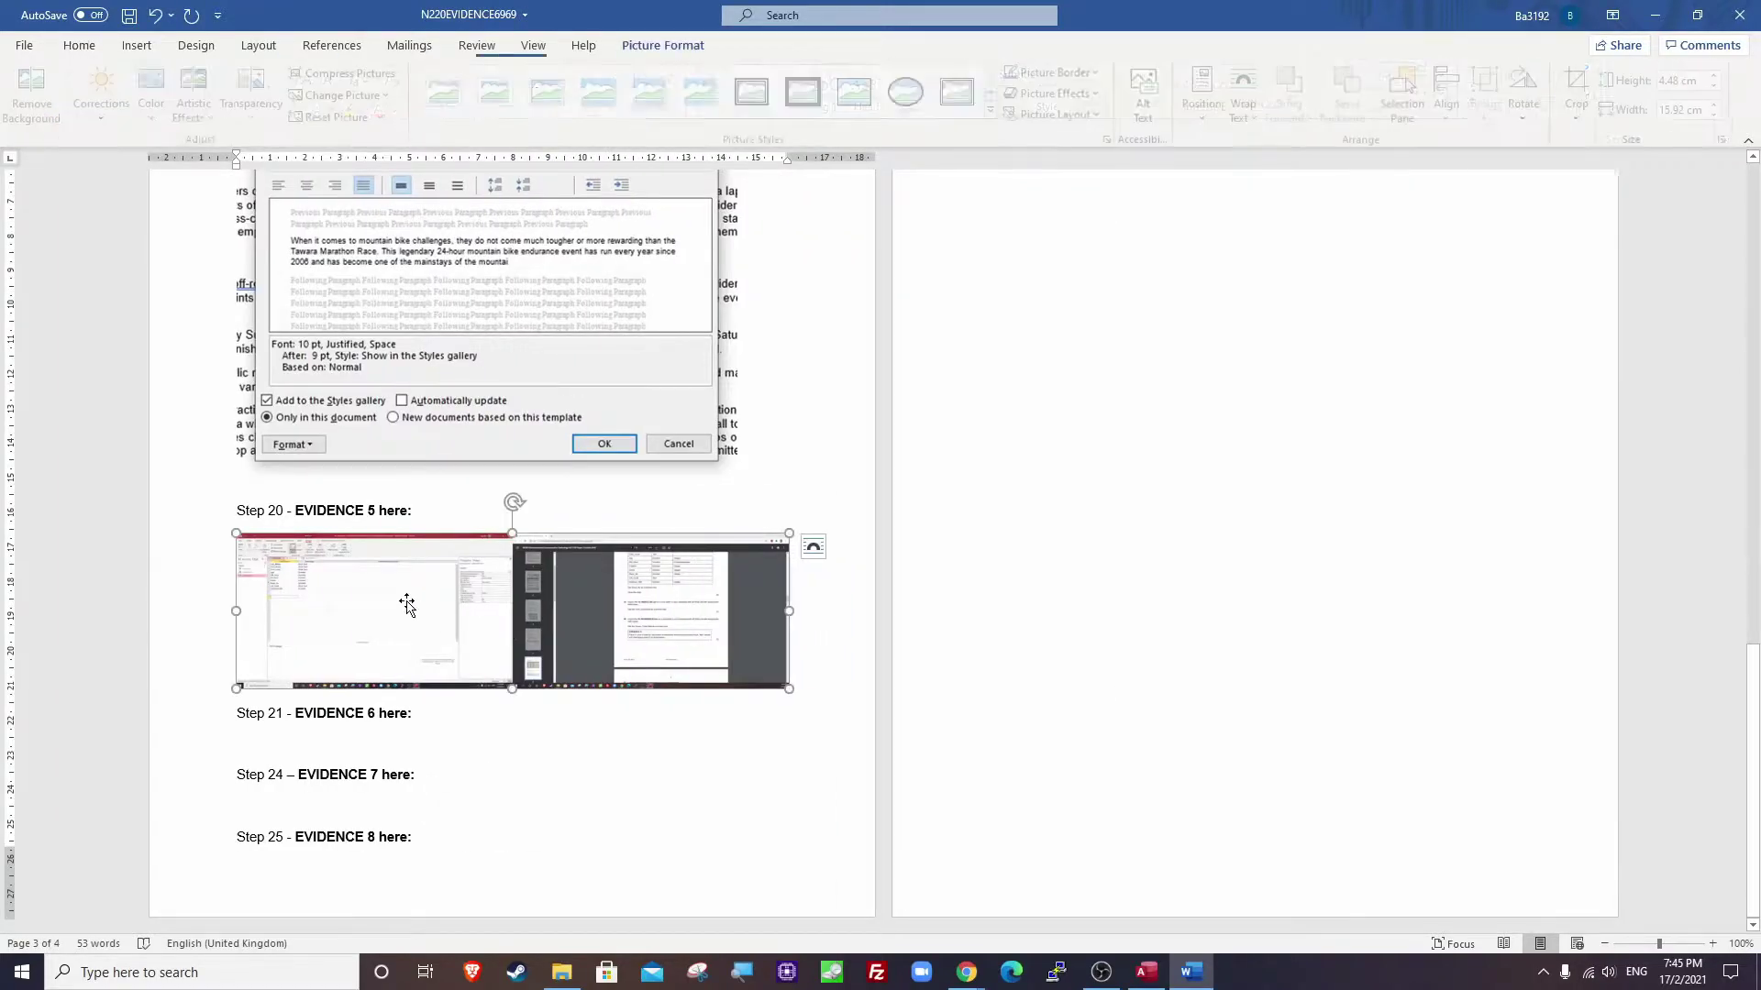
{"action": "left_click", "coordinate": [1571, 110]}
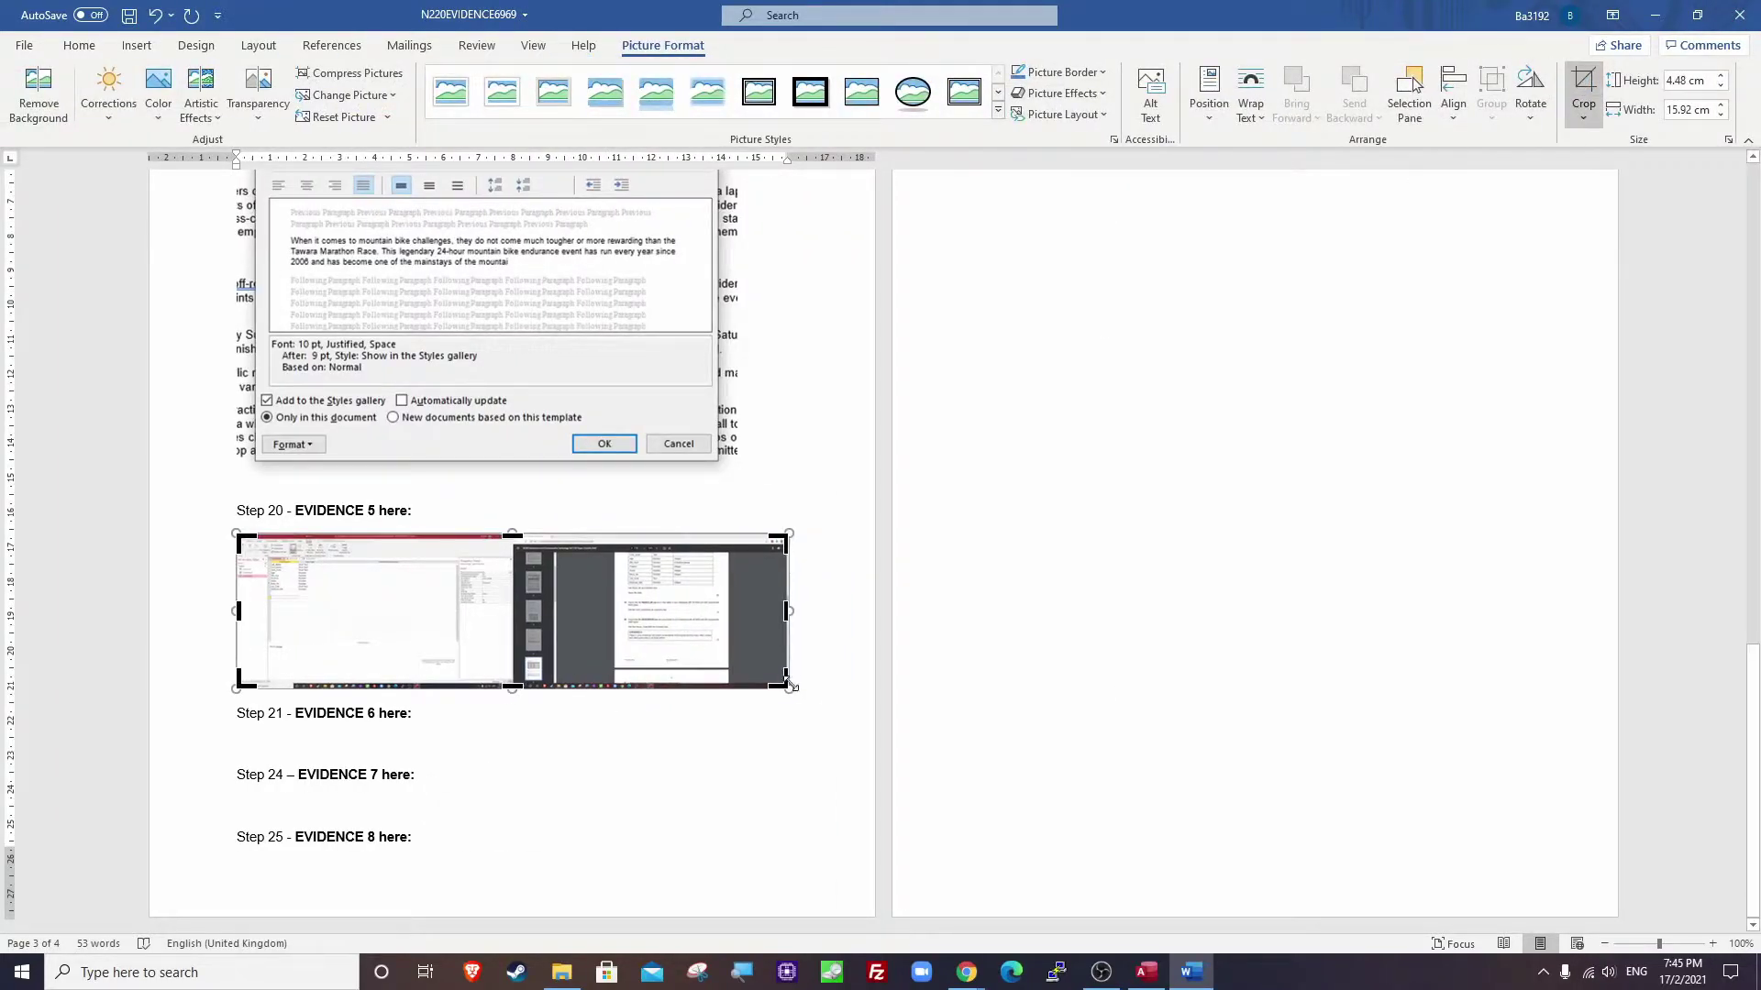
{"action": "left_click_drag", "start_coordinate": [765, 683], "coordinate": [280, 587]}
{"action": "left_click", "coordinate": [641, 551]}
{"action": "left_click_drag", "start_coordinate": [670, 582], "coordinate": [1097, 825]}
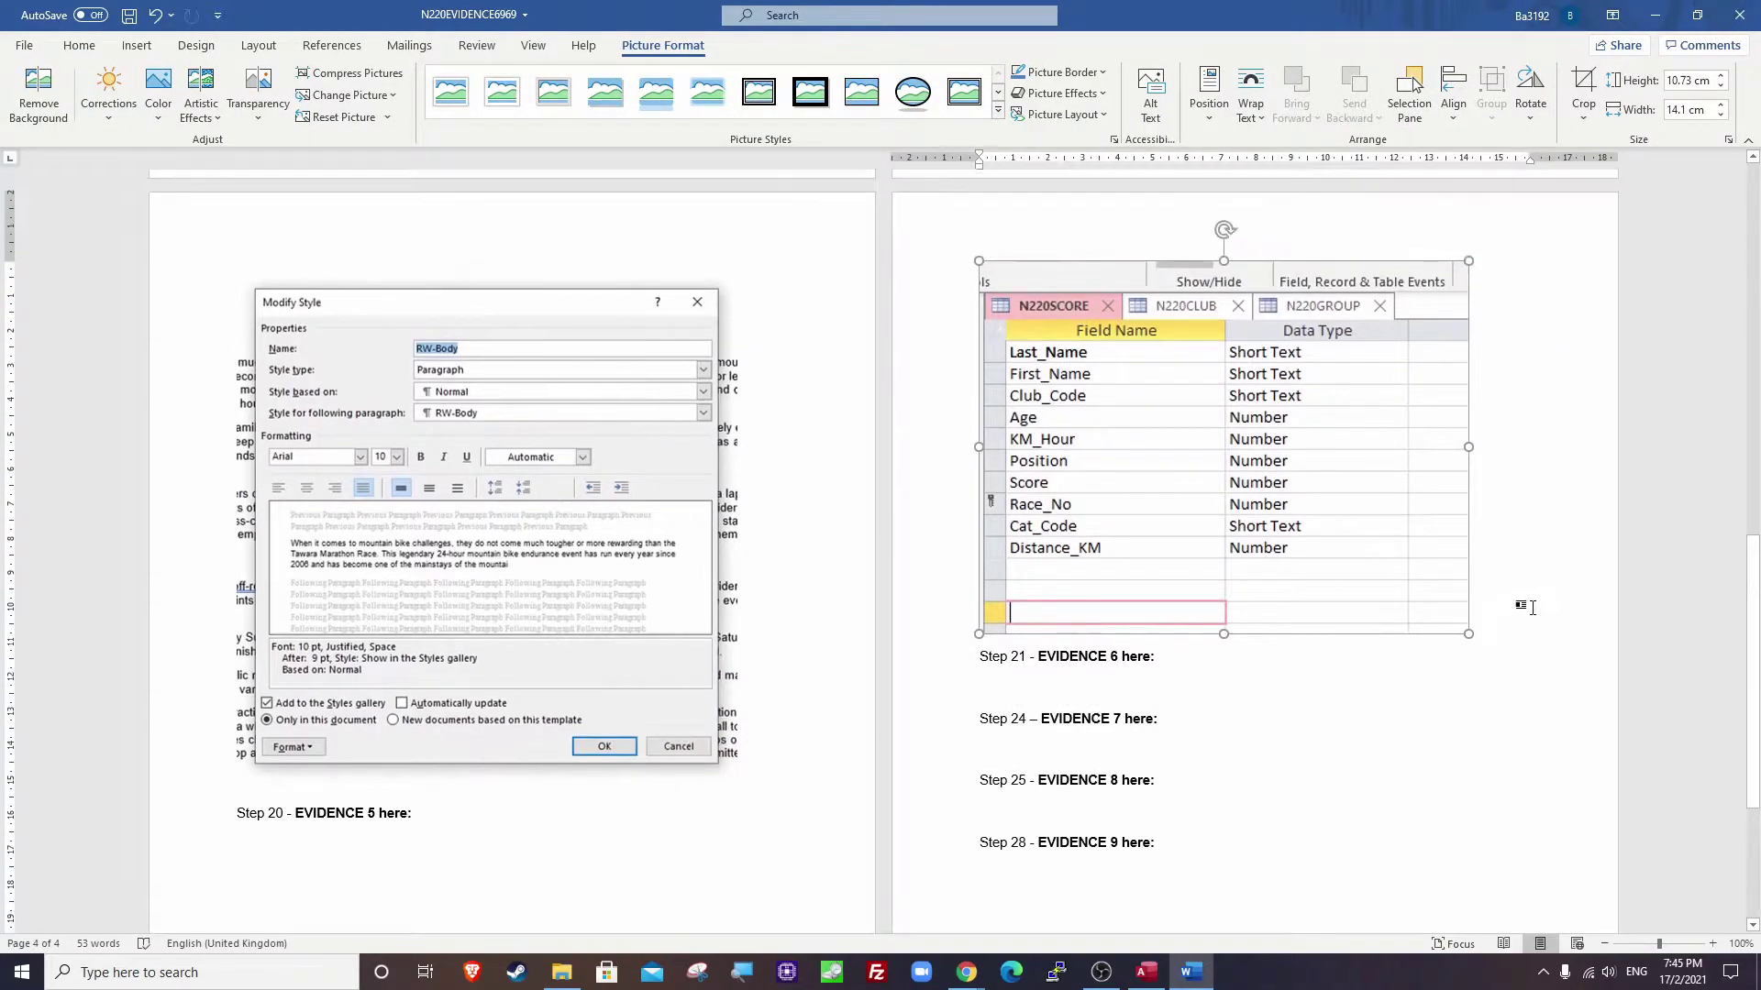
{"action": "left_click", "coordinate": [1527, 607]}
{"action": "key", "text": "alt+Tab"}
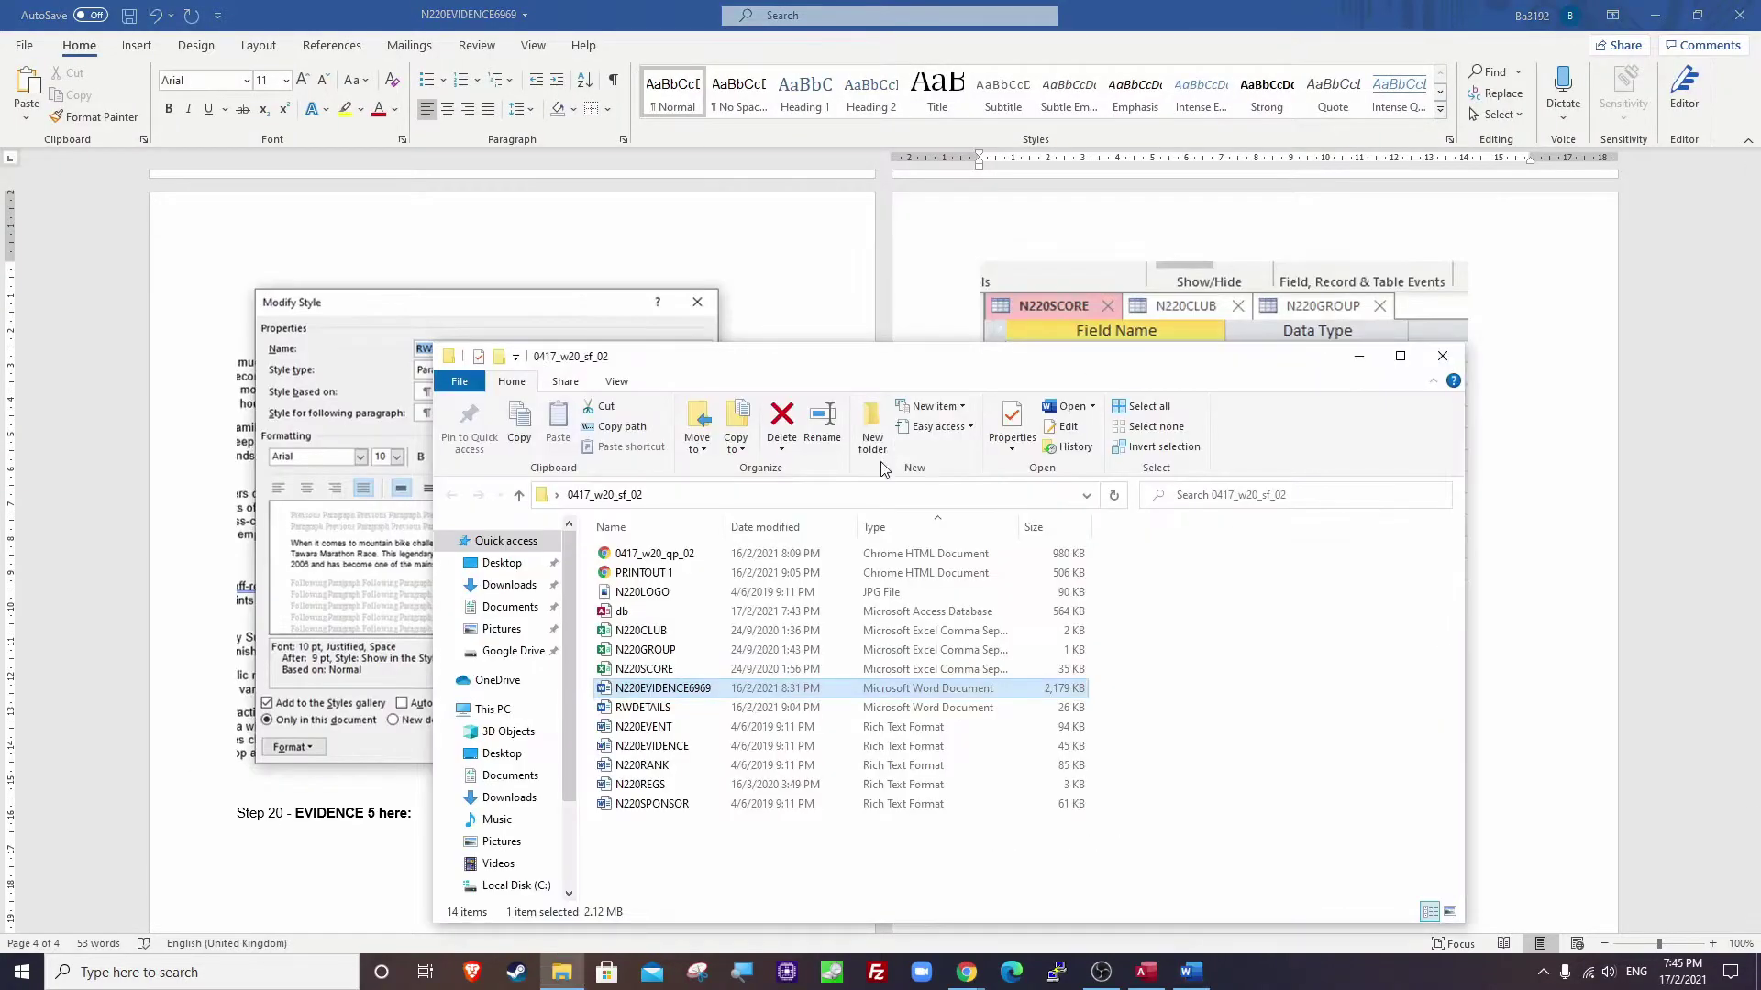
{"action": "left_click", "coordinate": [1358, 356]}
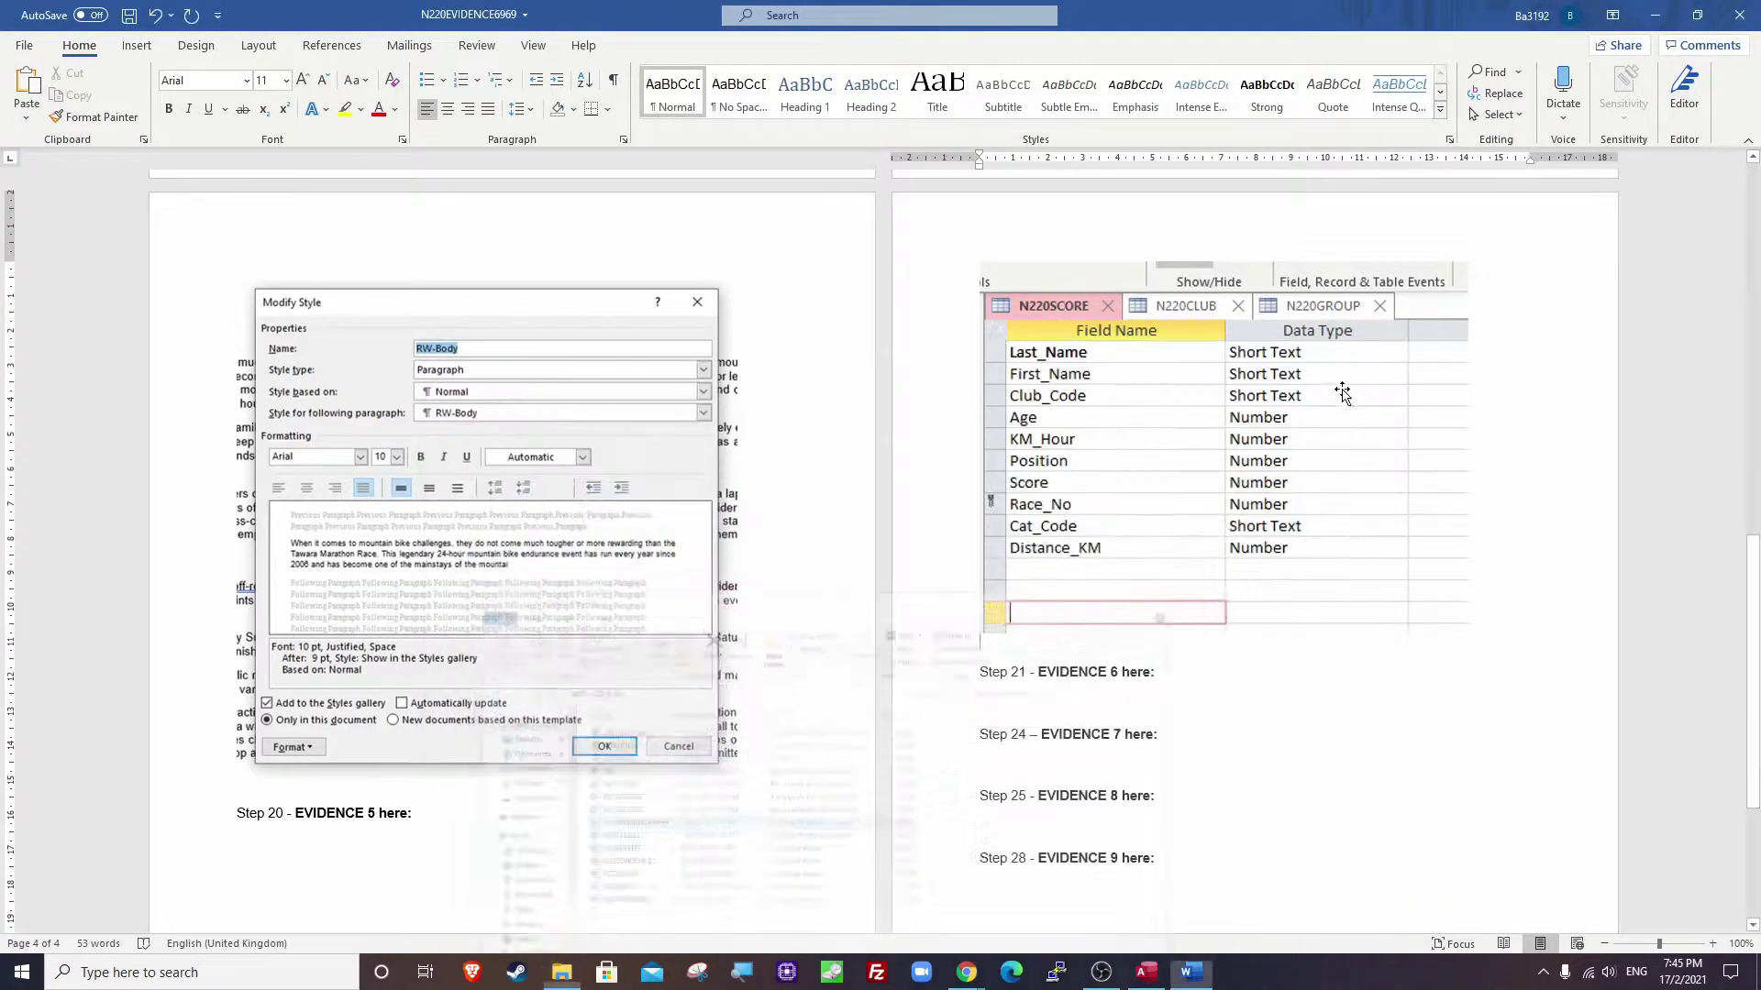
{"action": "left_click", "coordinate": [1147, 972]}
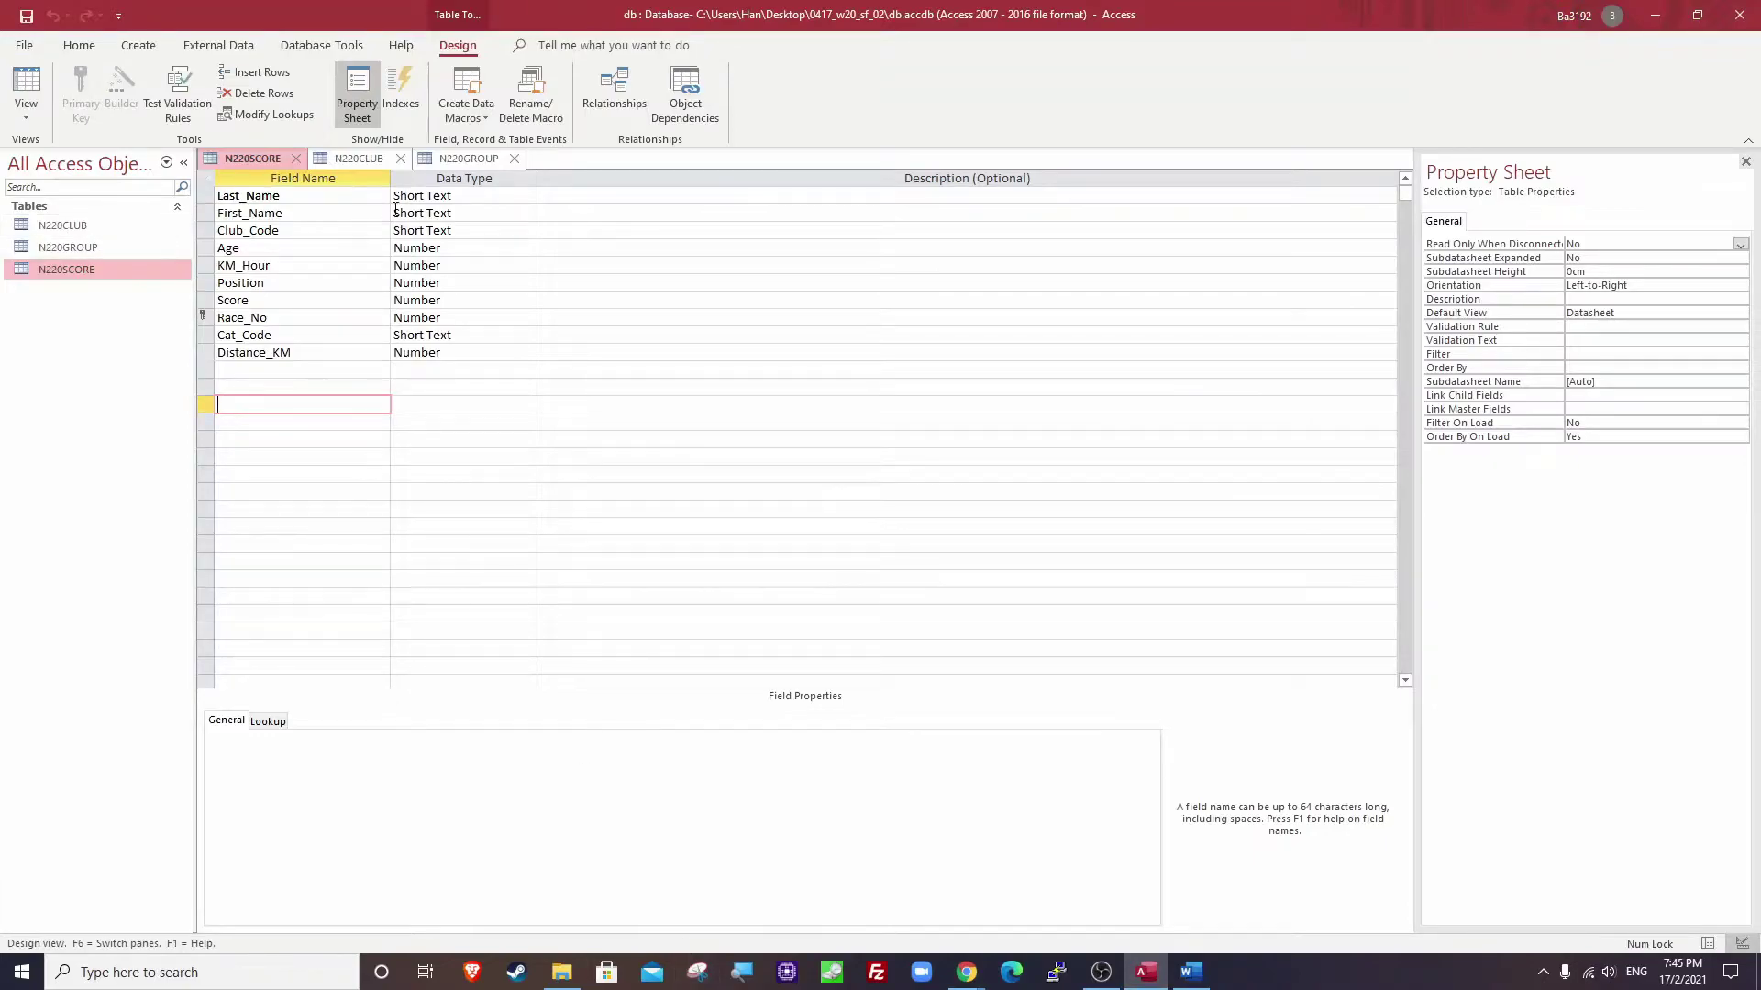
Open N220CLUB in Design View and snip its field-and-type grid.
{"action": "left_click", "coordinate": [345, 159]}
{"action": "right_click", "coordinate": [361, 154]}
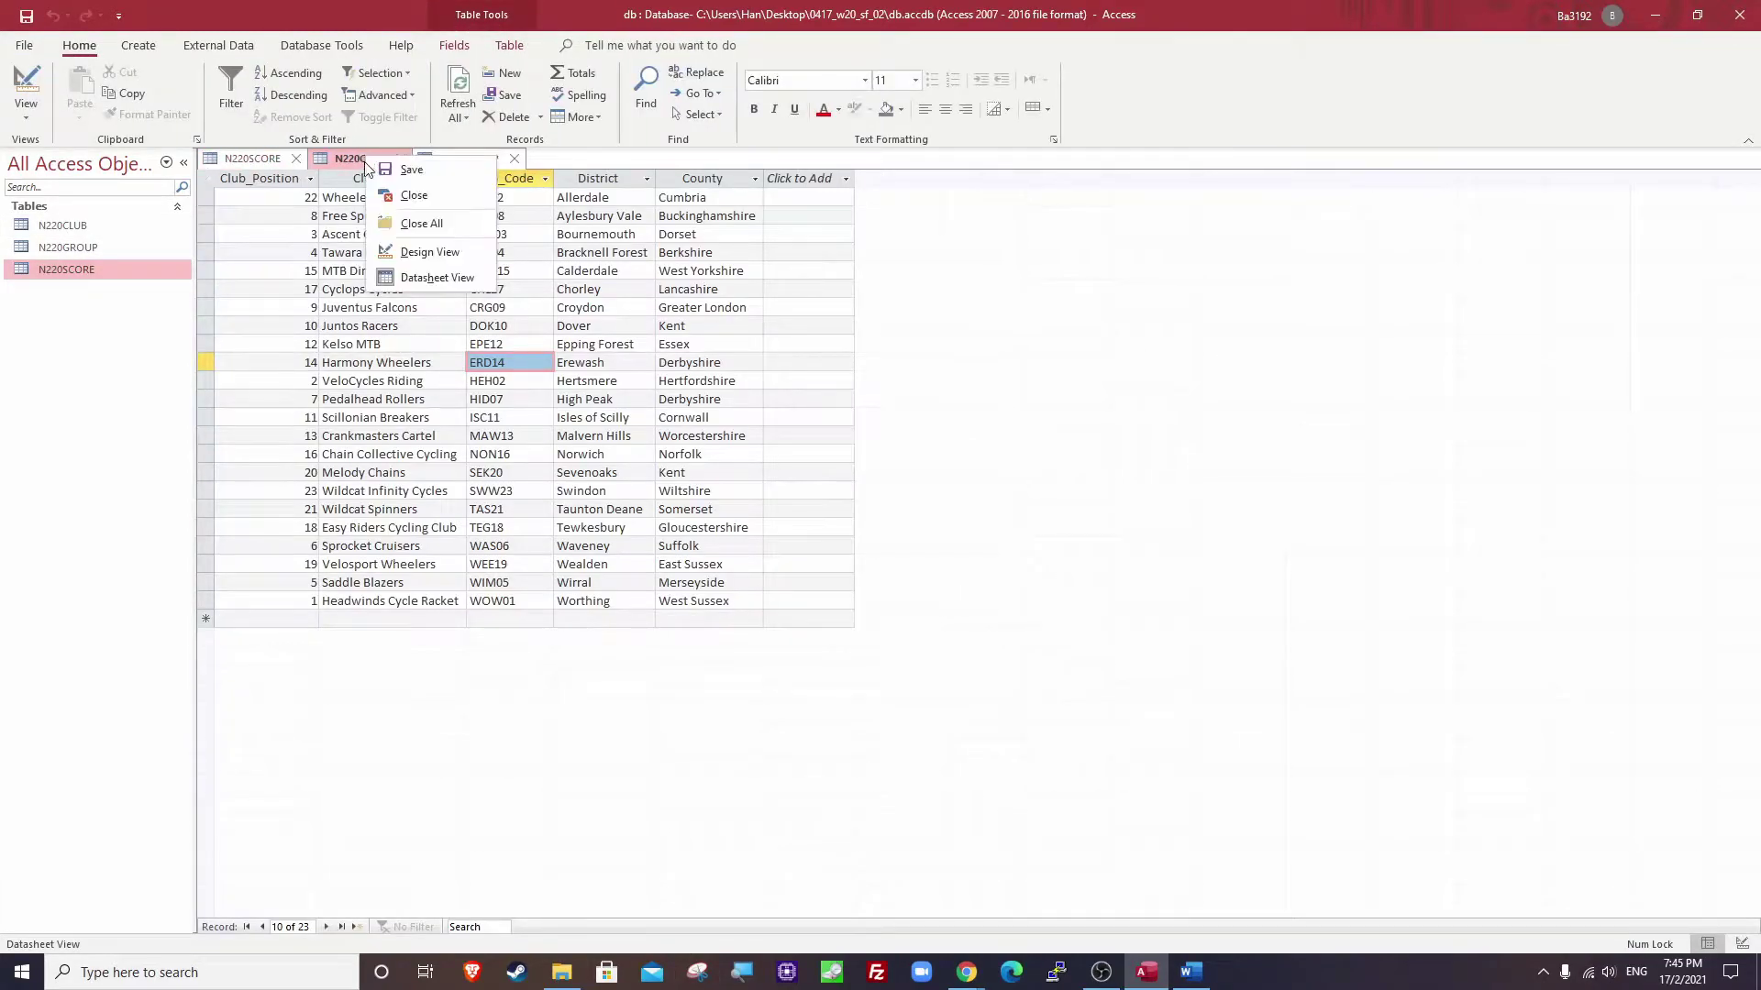
{"action": "left_click", "coordinate": [397, 248]}
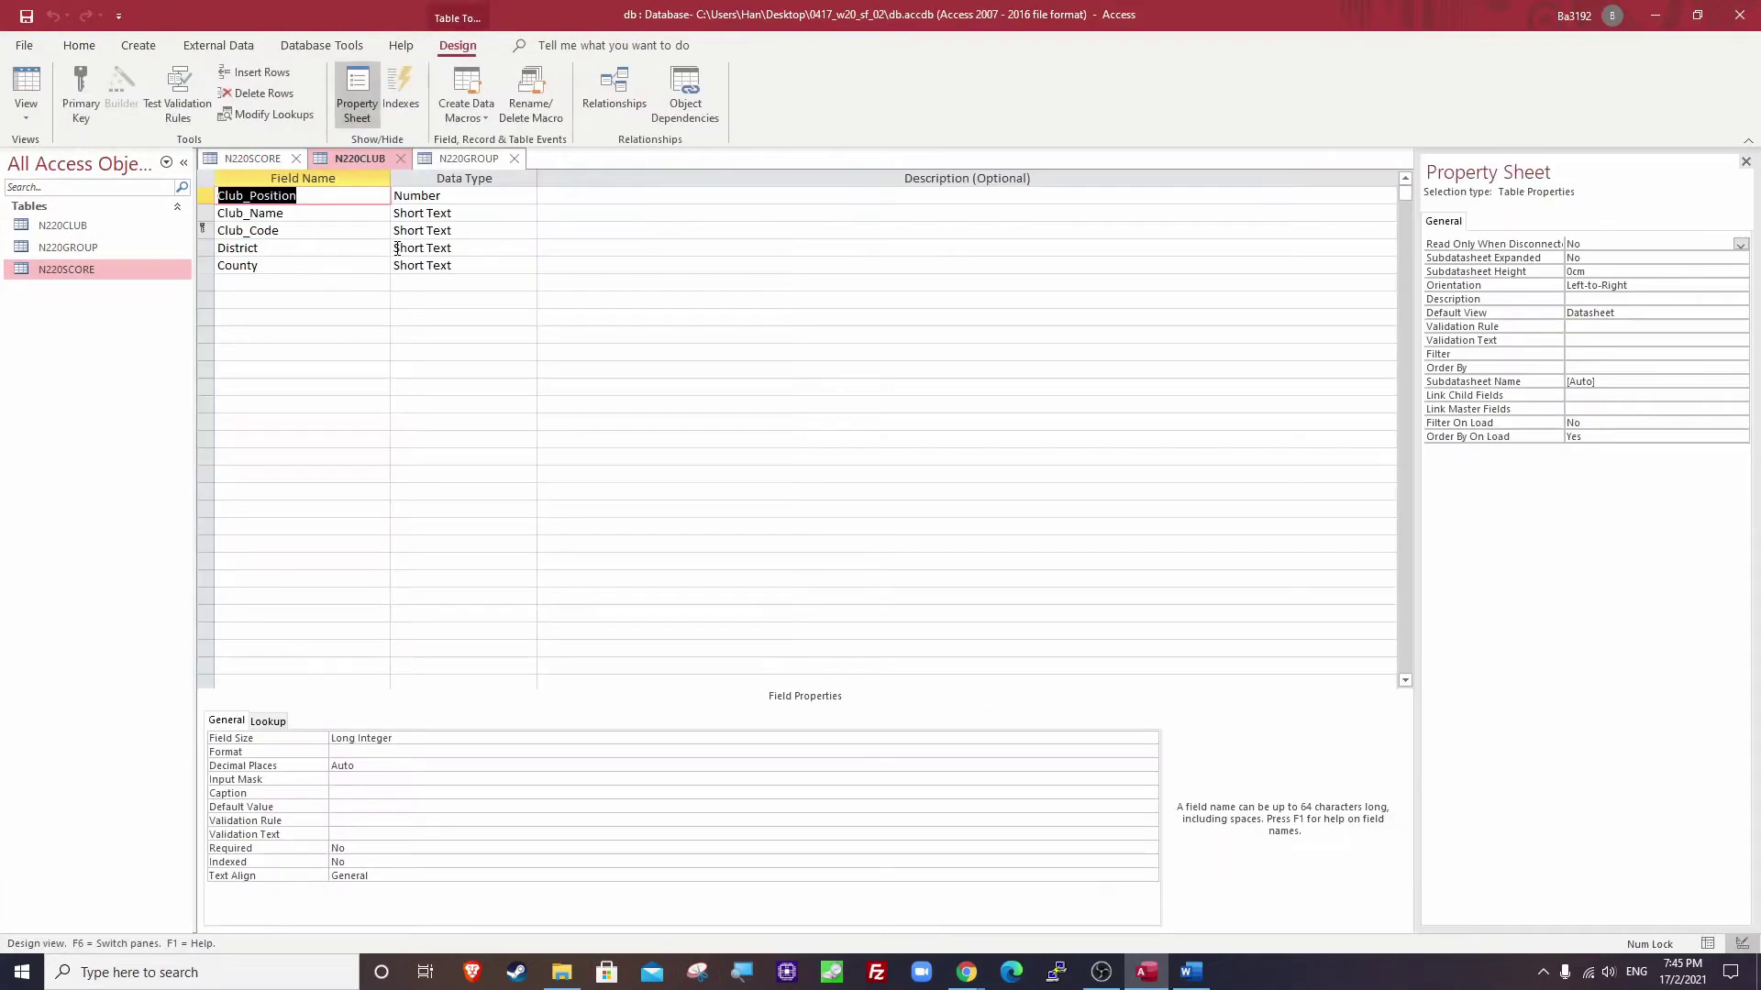
{"action": "left_click", "coordinate": [697, 972]}
{"action": "left_click", "coordinate": [1325, 386]}
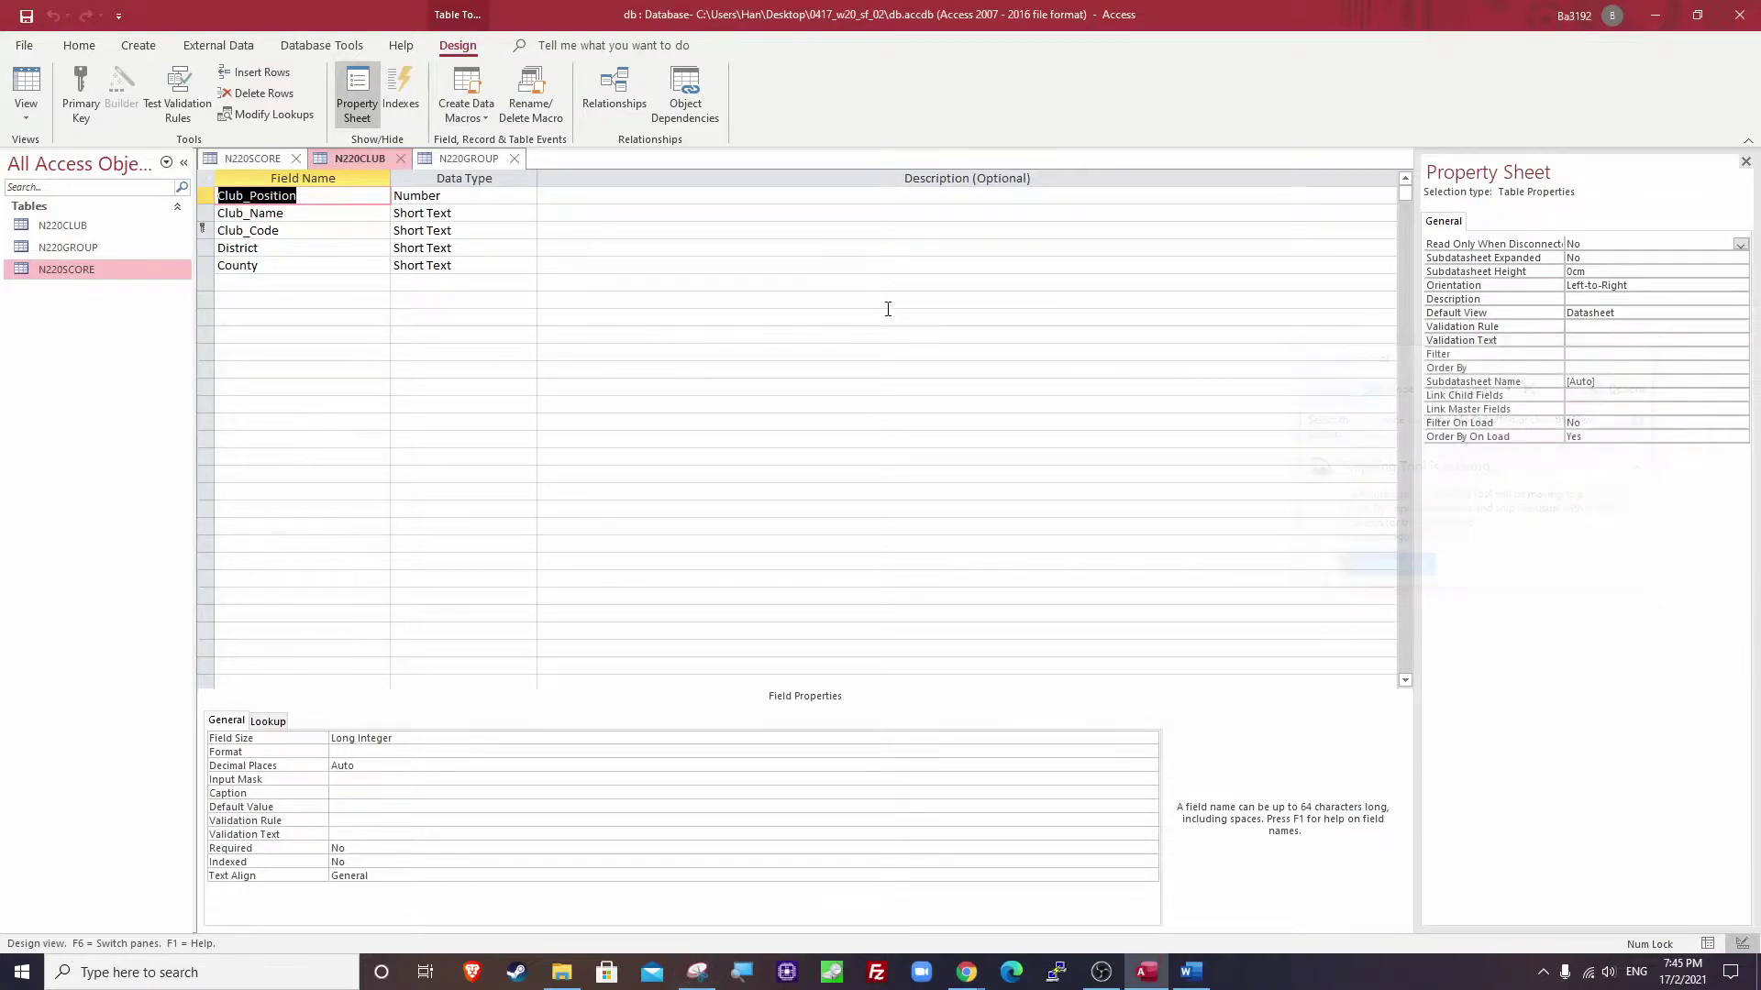
{"action": "left_click_drag", "start_coordinate": [195, 147], "coordinate": [540, 277]}
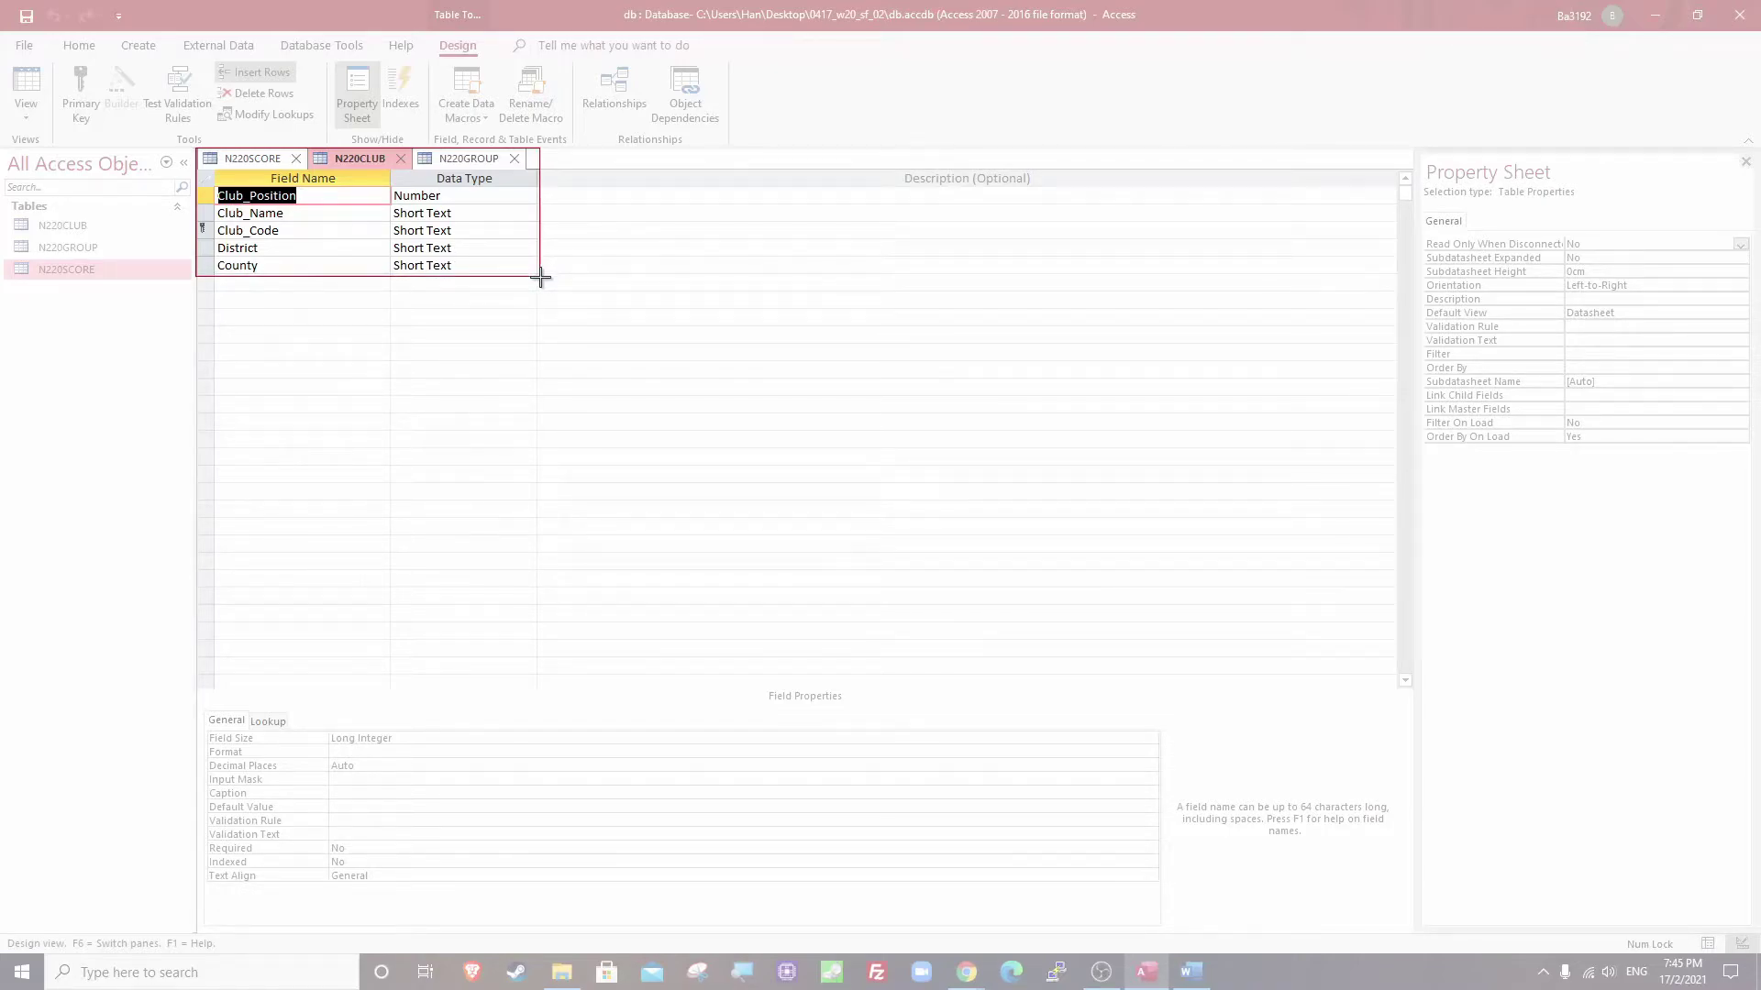
{"action": "left_click_drag", "start_coordinate": [540, 277], "coordinate": [540, 277]}
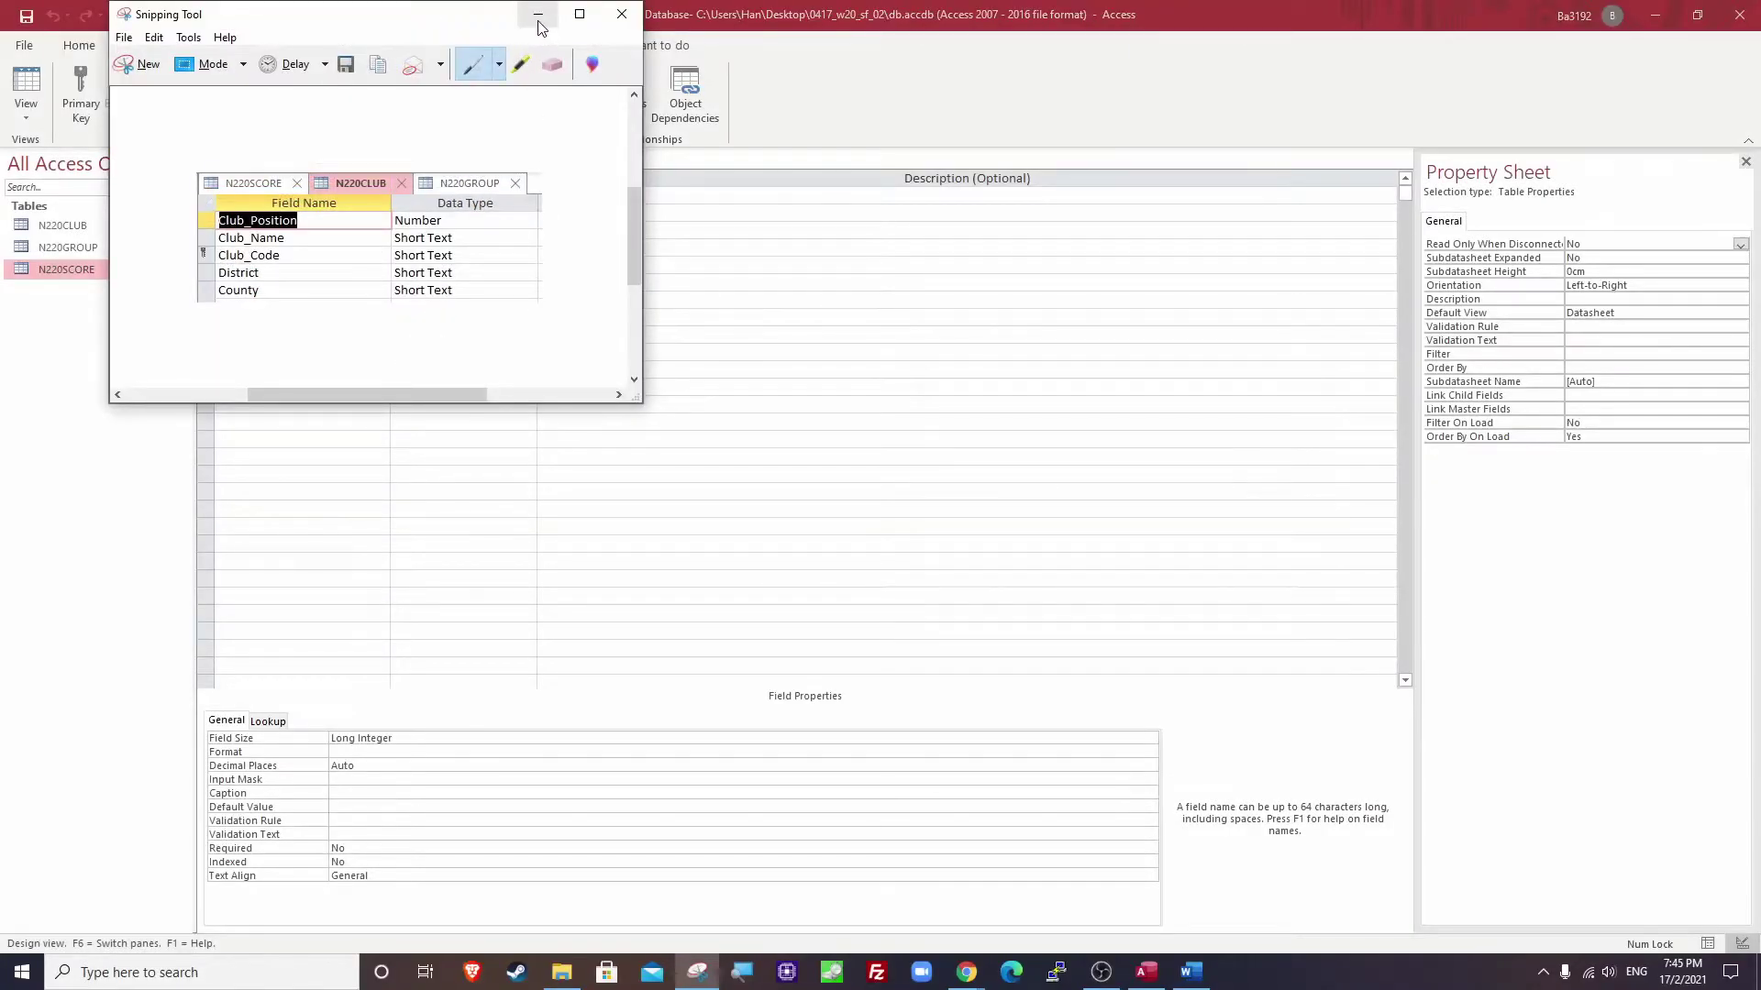
Paste the N220CLUB screenshot into the Word evidence document under Step 20 and shrink it.
{"action": "left_click", "coordinate": [544, 12]}
{"action": "left_click", "coordinate": [1190, 972]}
{"action": "key", "text": "ctrl+v"}
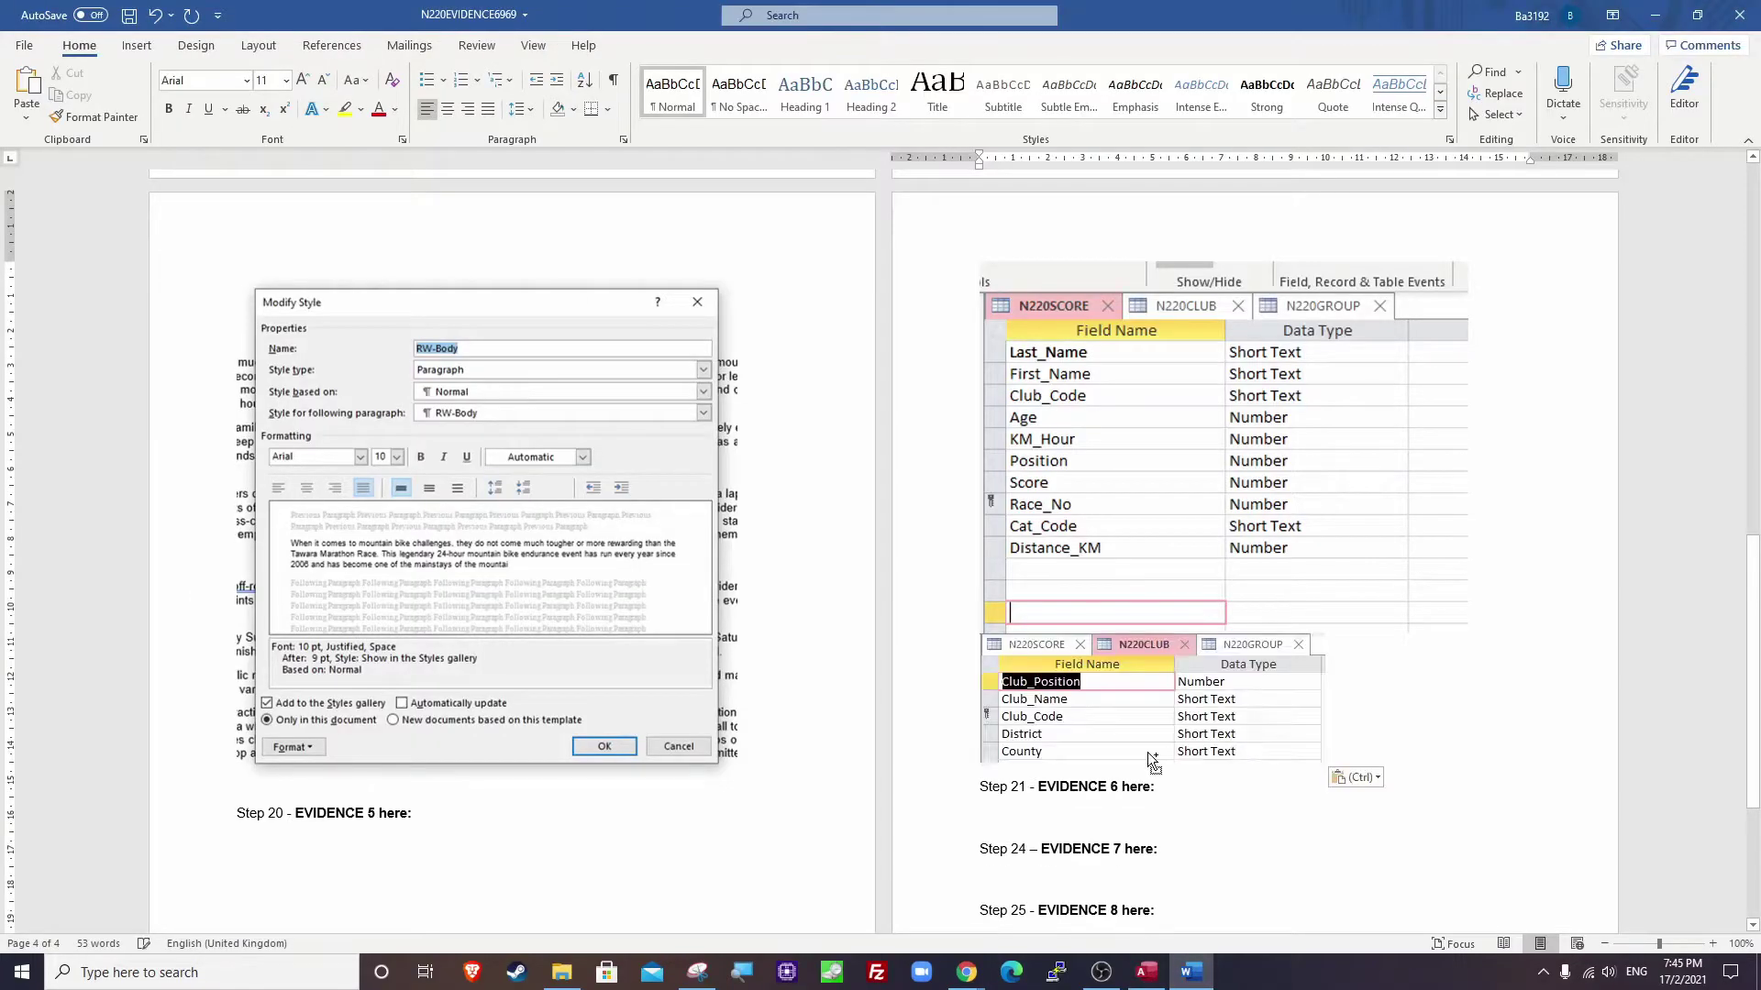
{"action": "left_click", "coordinate": [1309, 480]}
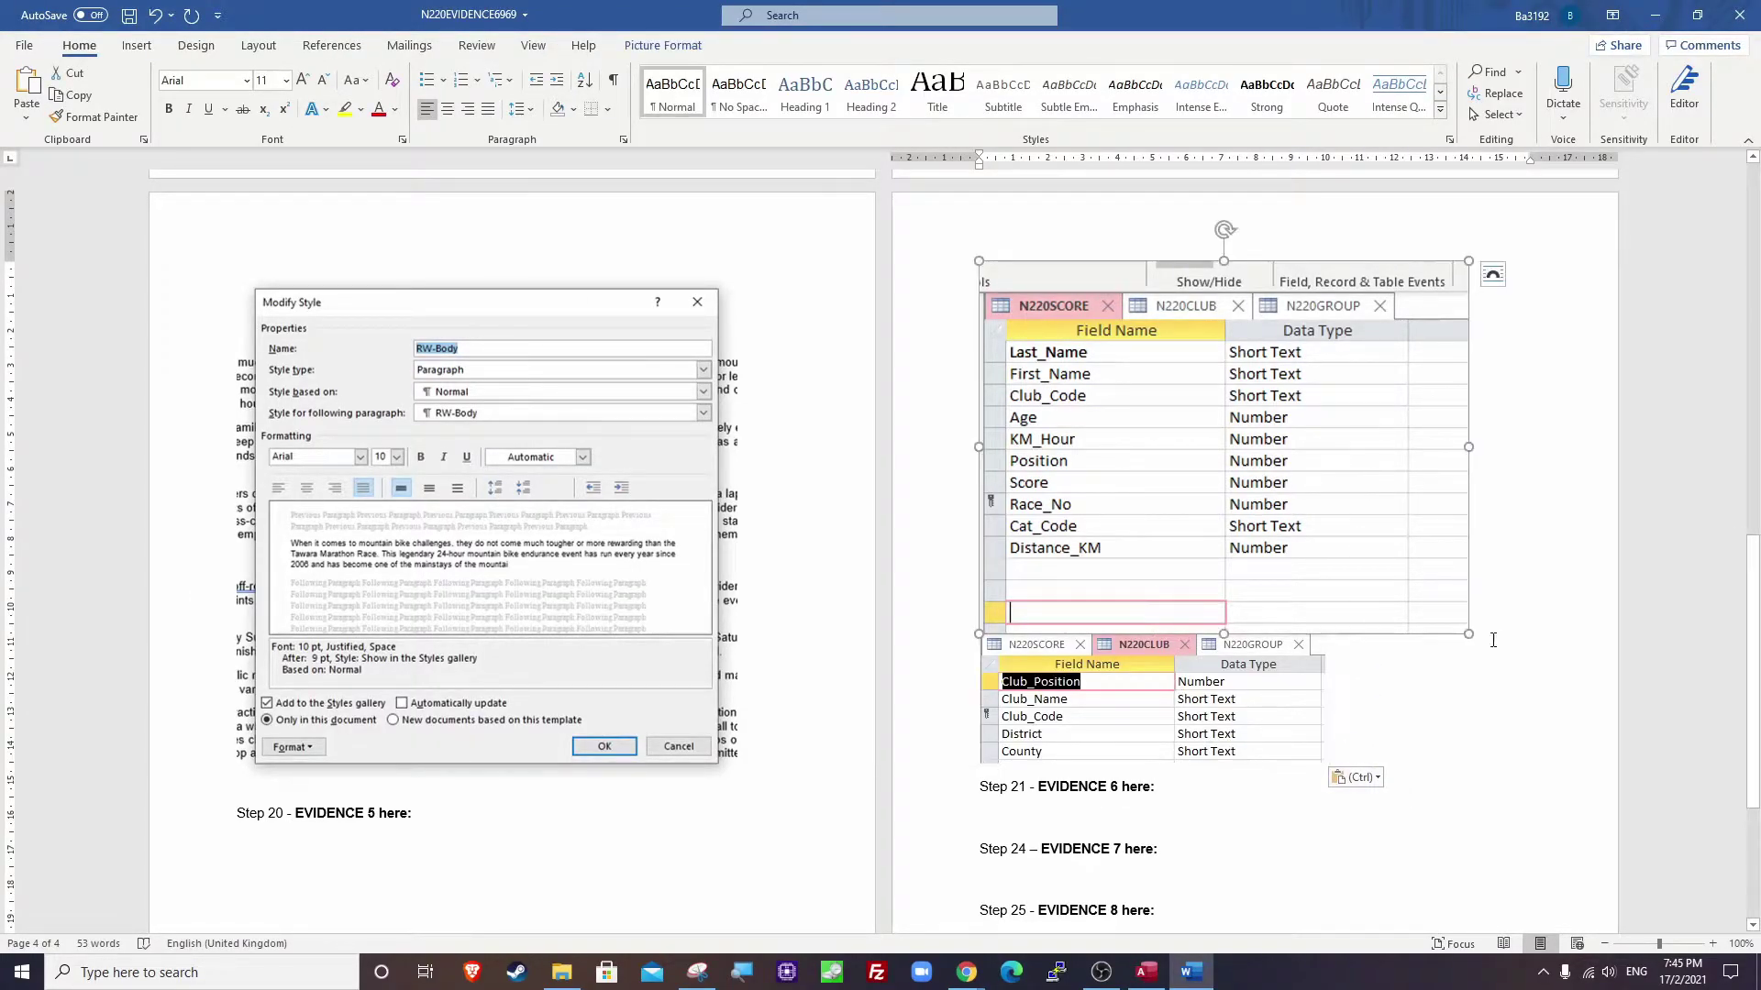
{"action": "left_click_drag", "start_coordinate": [1466, 634], "coordinate": [413, 553]}
{"action": "scroll", "coordinate": [774, 669], "scroll_direction": "up", "scroll_amount": 4}
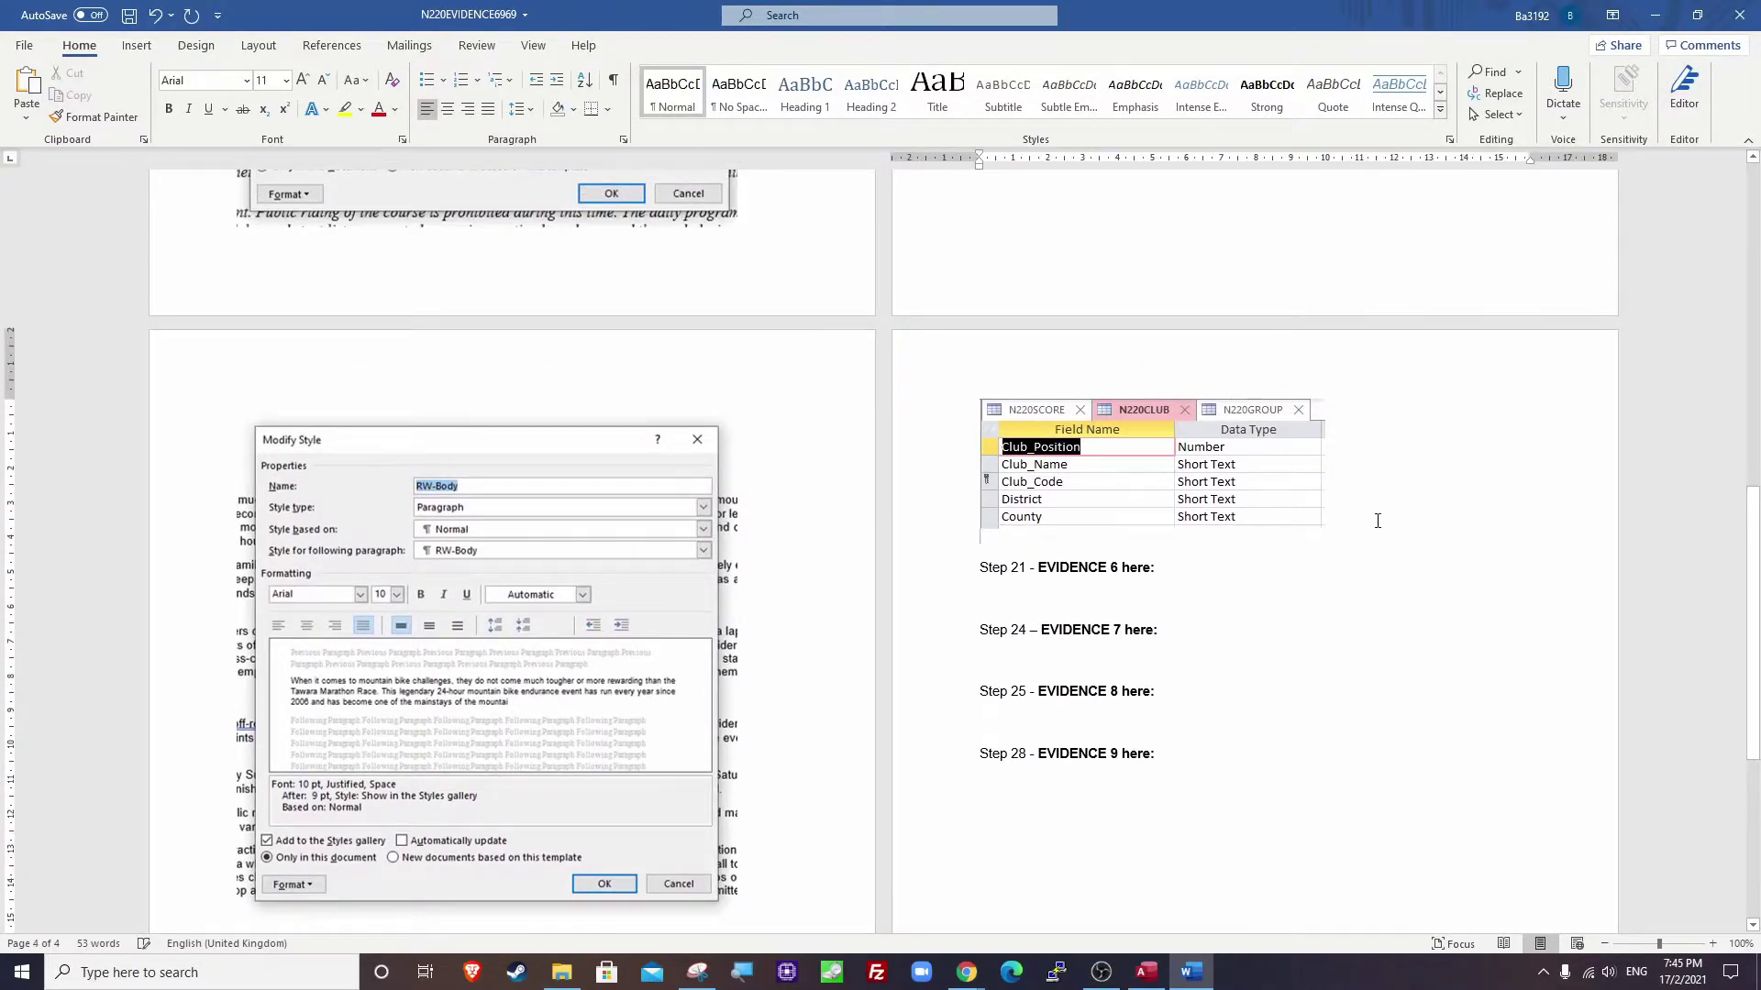
Open N220GROUP in Design View and snip its field-and-type grid.
{"action": "key", "text": "alt+Tab"}
{"action": "left_click", "coordinate": [454, 161]}
{"action": "right_click", "coordinate": [456, 161]}
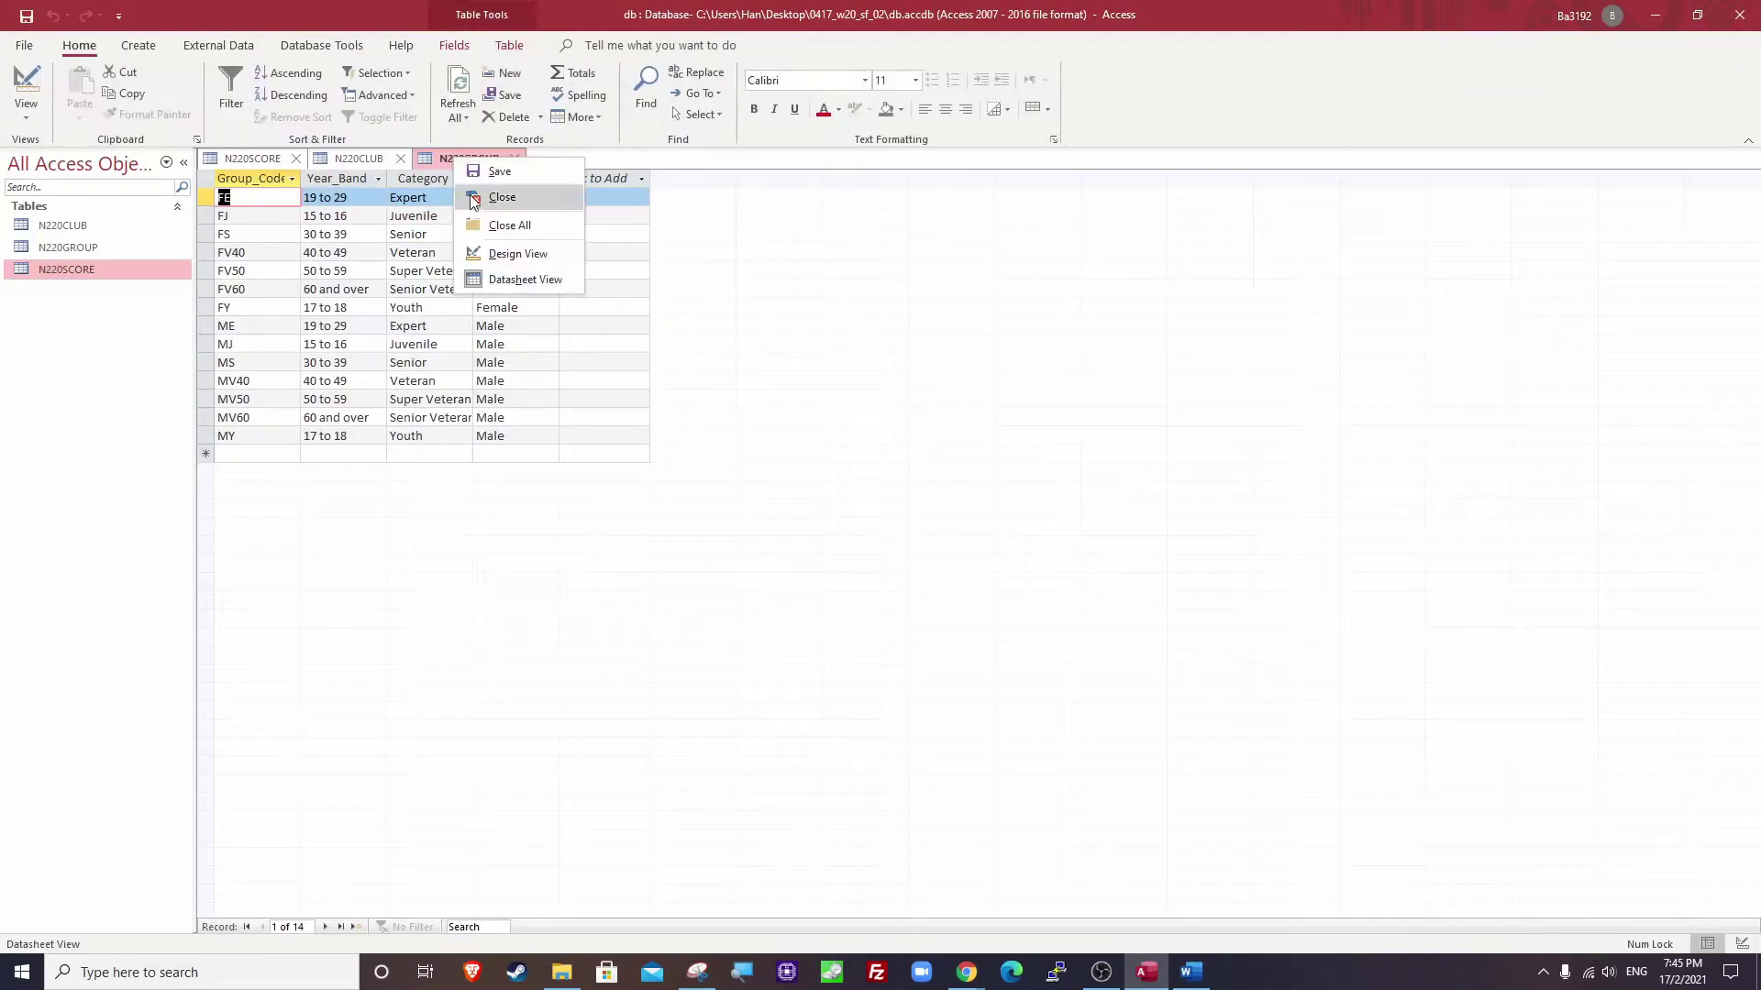
{"action": "left_click", "coordinate": [516, 254]}
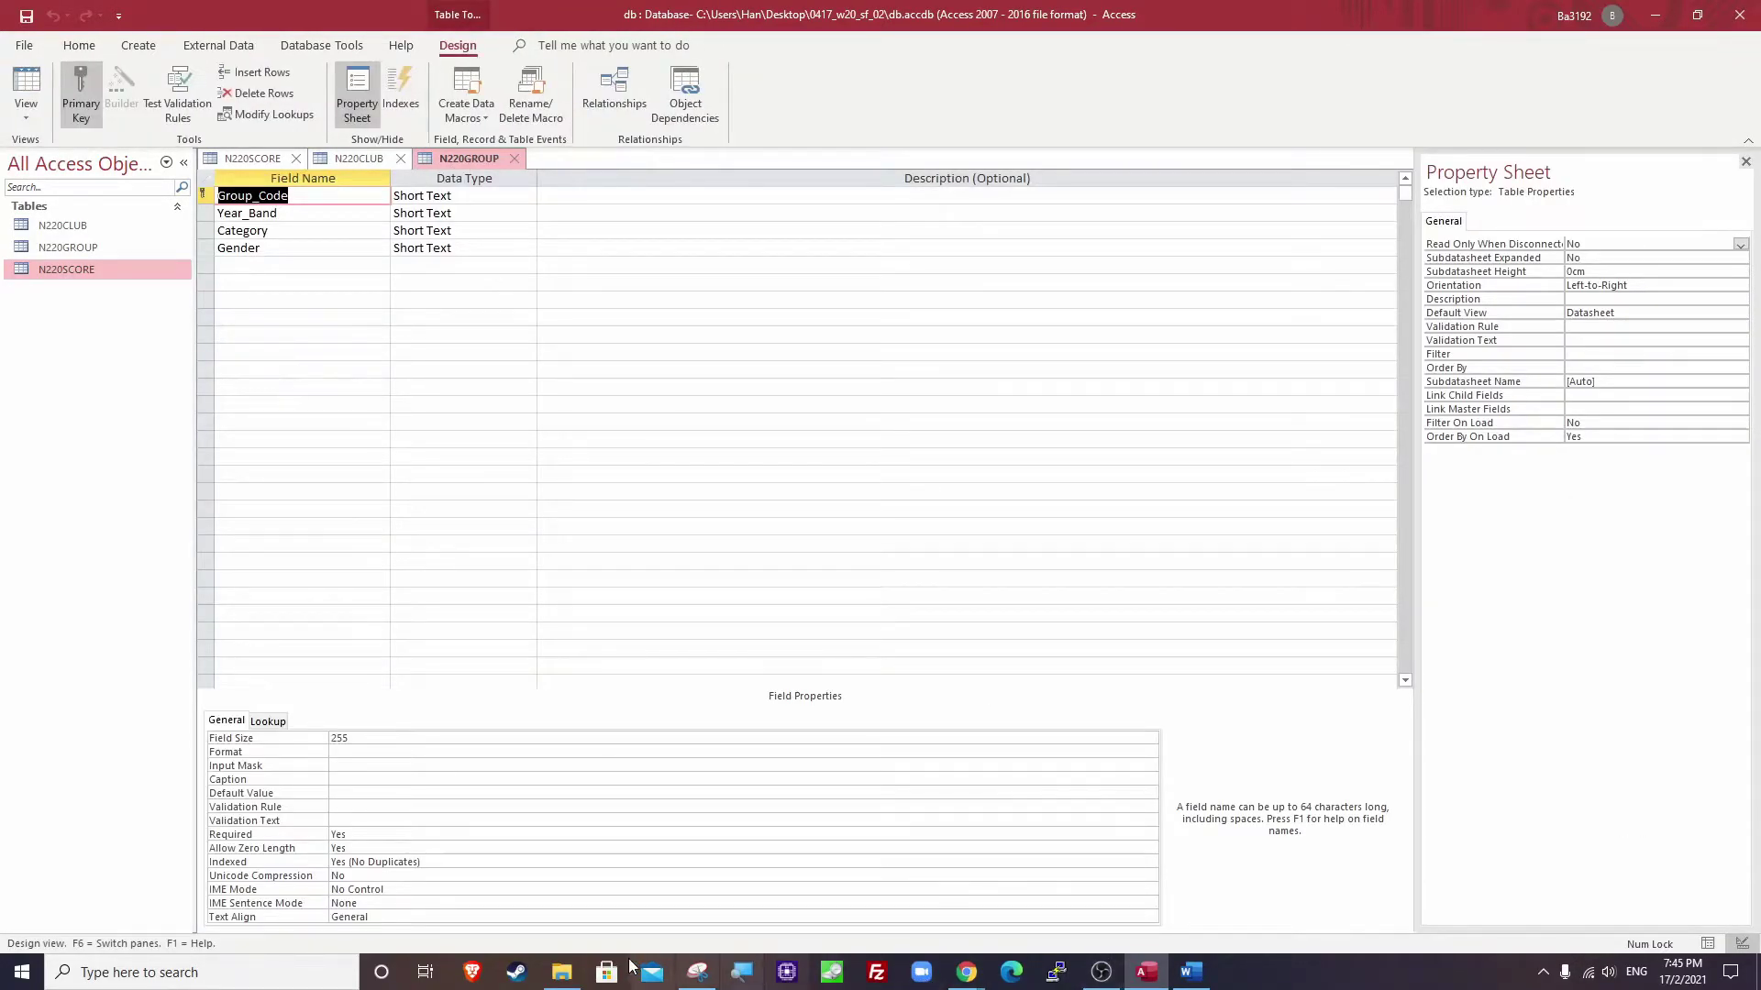
{"action": "left_click", "coordinate": [697, 973]}
{"action": "left_click", "coordinate": [128, 64]}
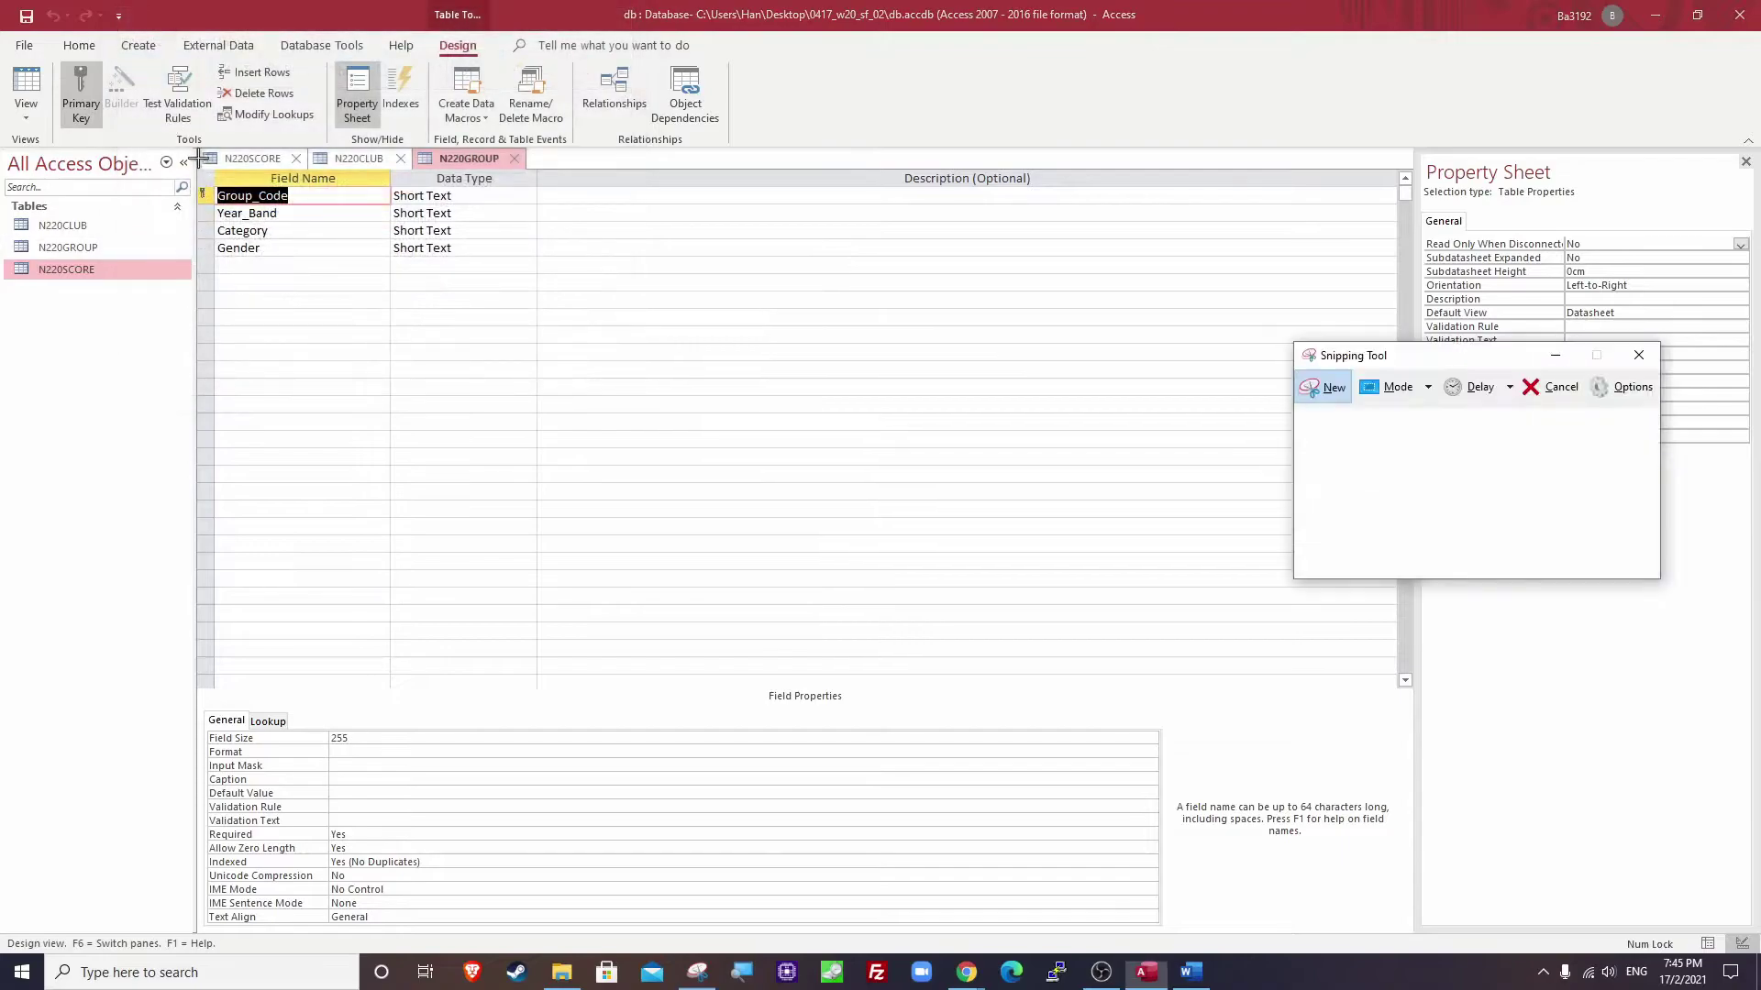
{"action": "left_click_drag", "start_coordinate": [193, 148], "coordinate": [538, 262]}
Paste the N220GROUP screenshot into Word below the N220CLUB screenshot.
{"action": "left_click", "coordinate": [536, 14]}
{"action": "left_click", "coordinate": [1192, 972]}
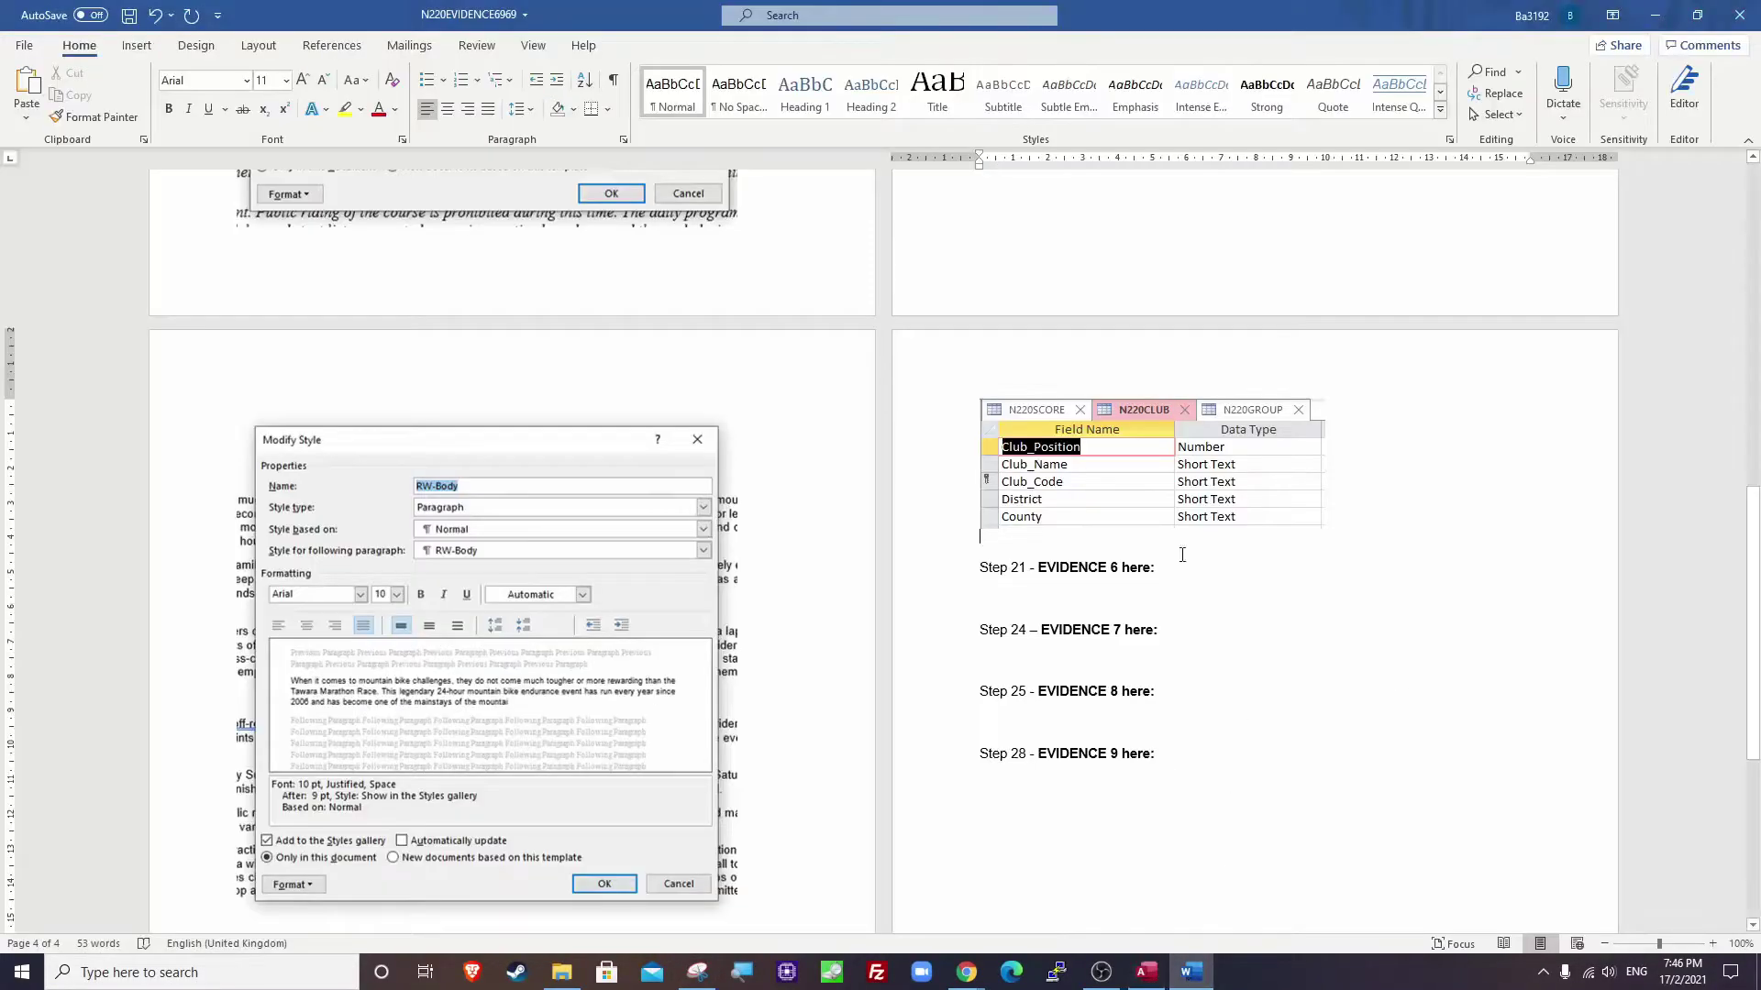
{"action": "key", "text": "ctrl+v"}
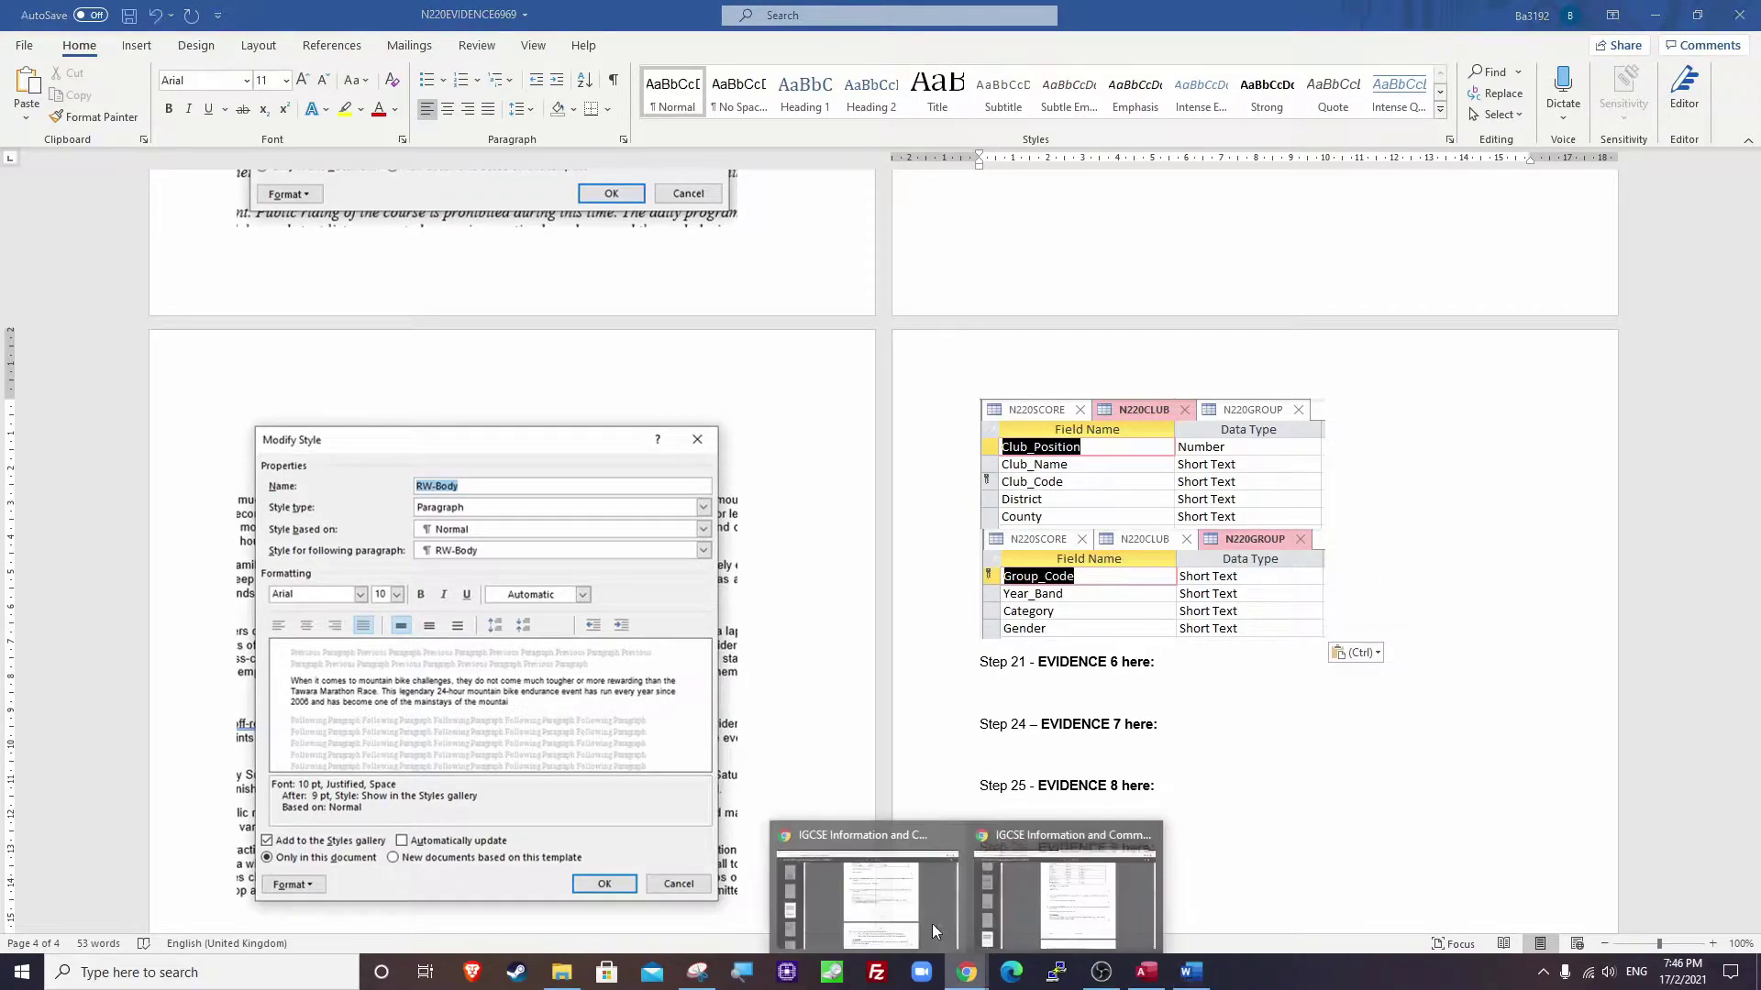
{"action": "left_click", "coordinate": [951, 938]}
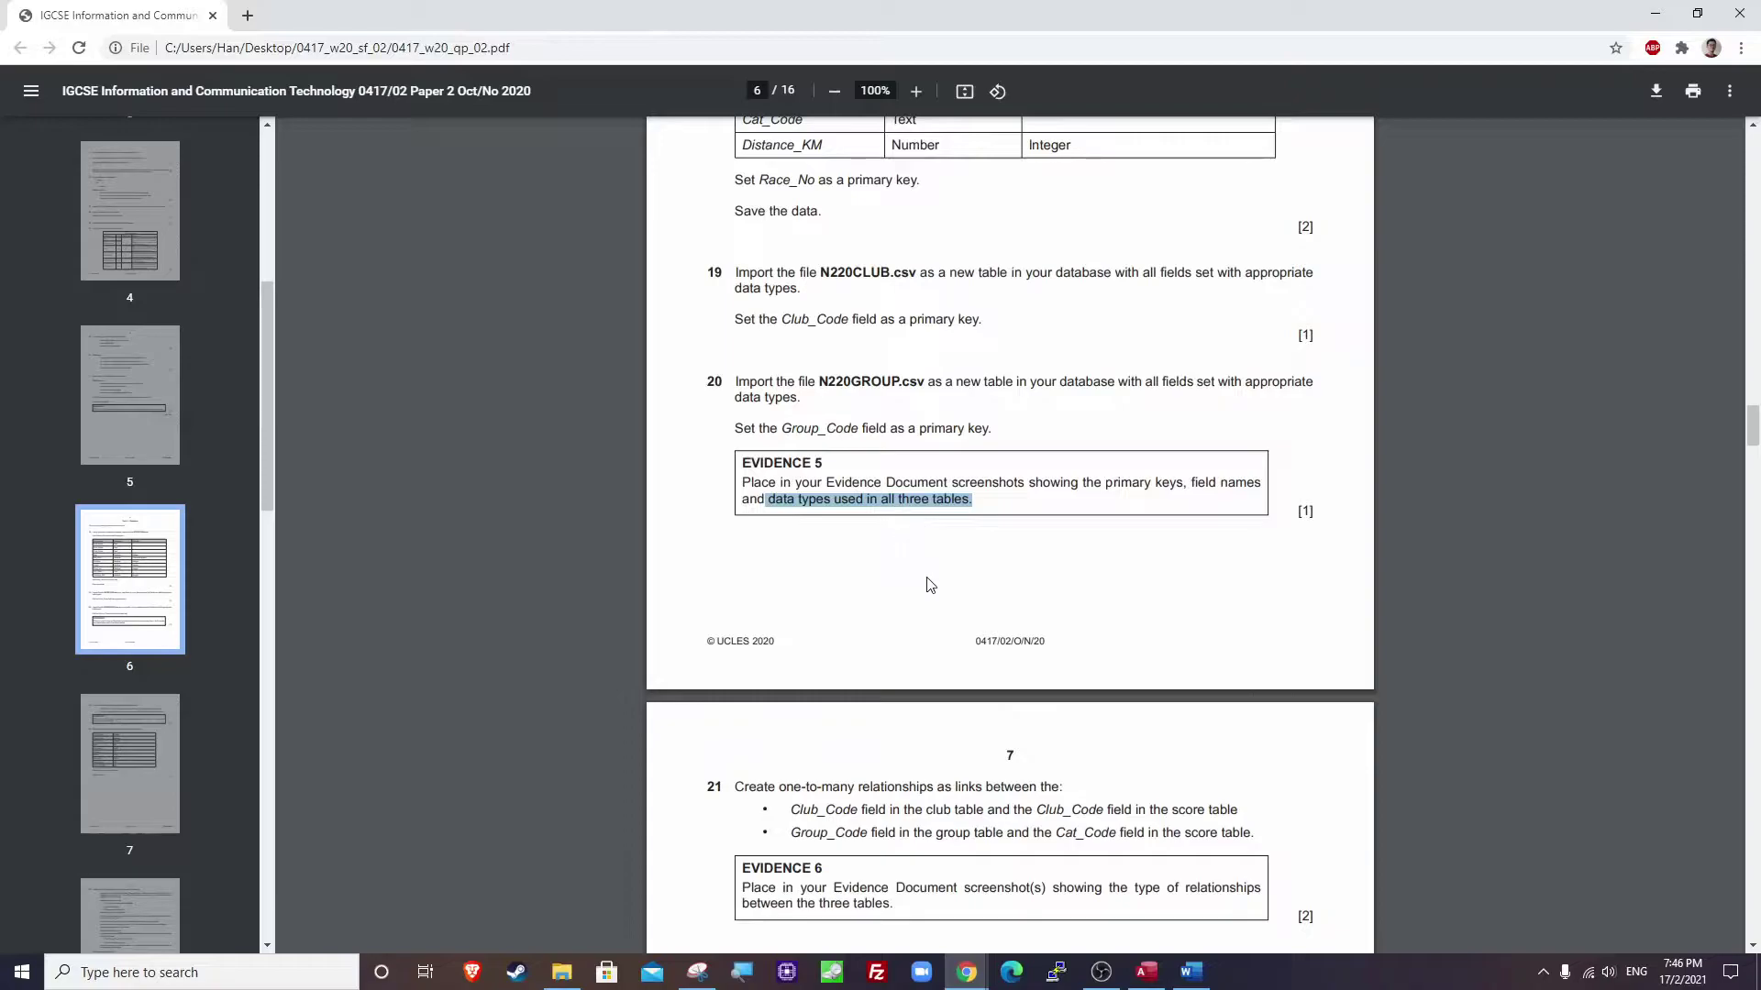
Read question 21's Club_Code and Group_Code relationship requirements on page 7 of the exam paper.
{"action": "scroll", "coordinate": [1018, 688], "scroll_direction": "down", "scroll_amount": 3}
{"action": "scroll", "coordinate": [1014, 685], "scroll_direction": "down", "scroll_amount": 3}
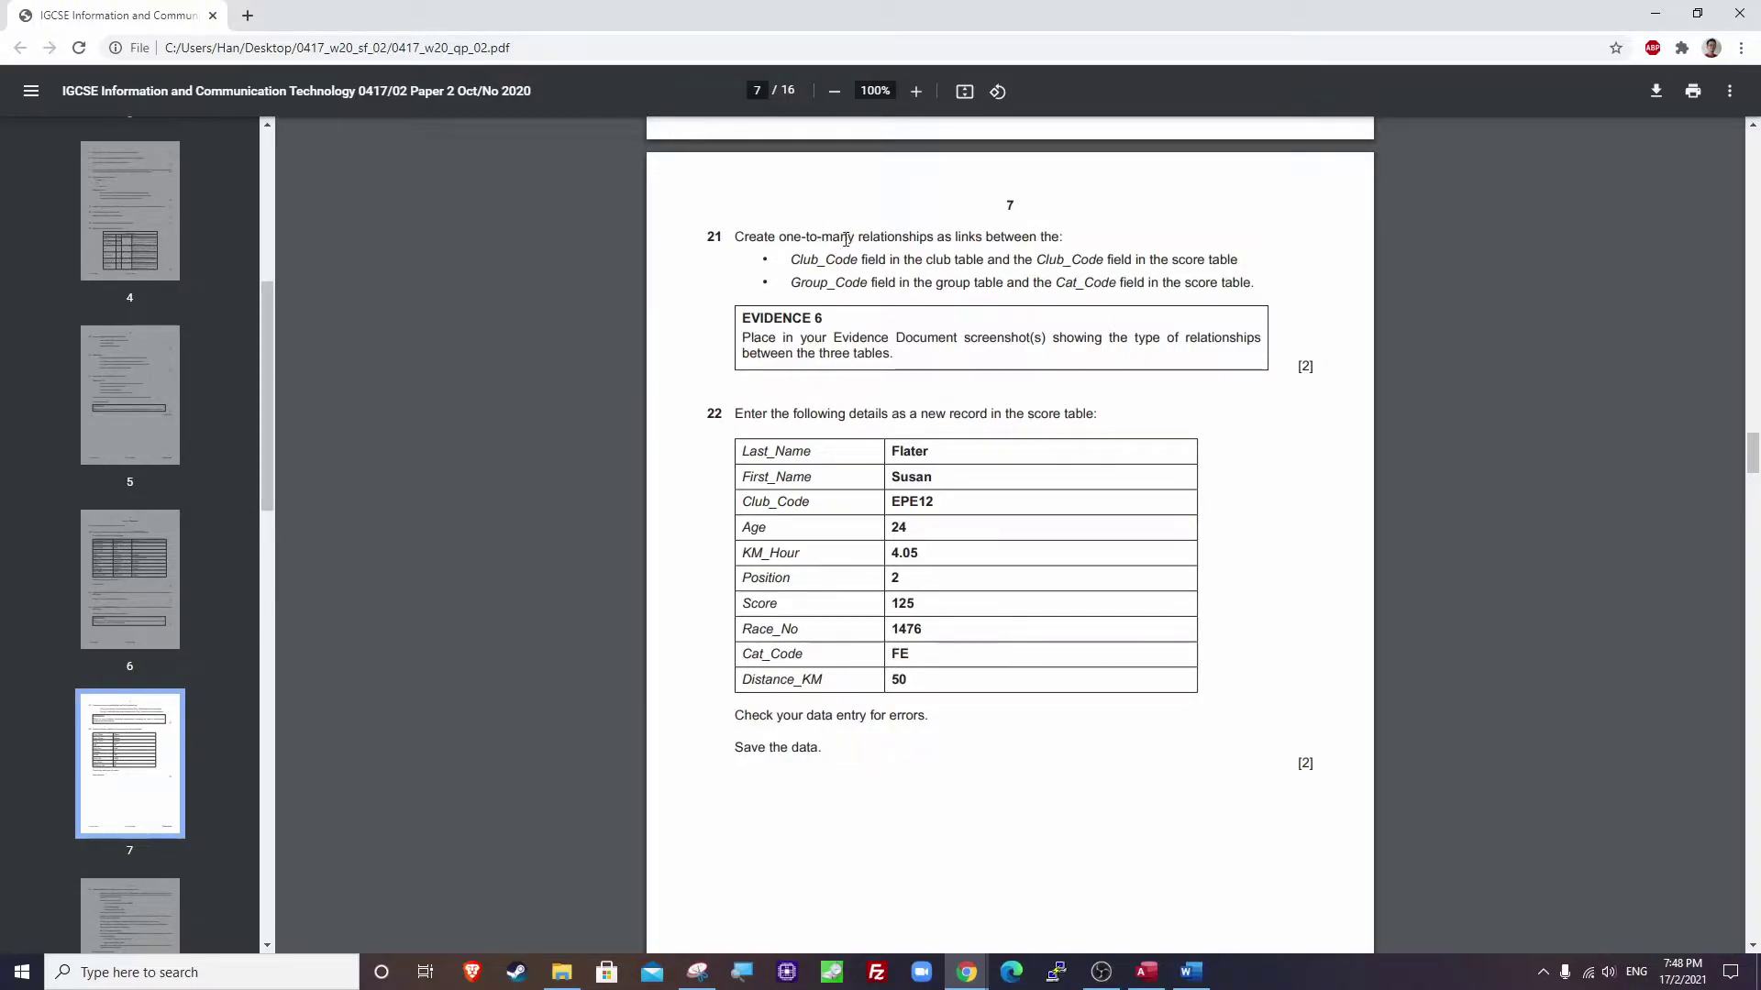
{"action": "left_click_drag", "start_coordinate": [888, 237], "coordinate": [1073, 228]}
{"action": "left_click_drag", "start_coordinate": [791, 261], "coordinate": [1236, 263]}
{"action": "left_click_drag", "start_coordinate": [793, 283], "coordinate": [1255, 284]}
{"action": "left_click", "coordinate": [1254, 284]}
{"action": "left_click", "coordinate": [1147, 971]}
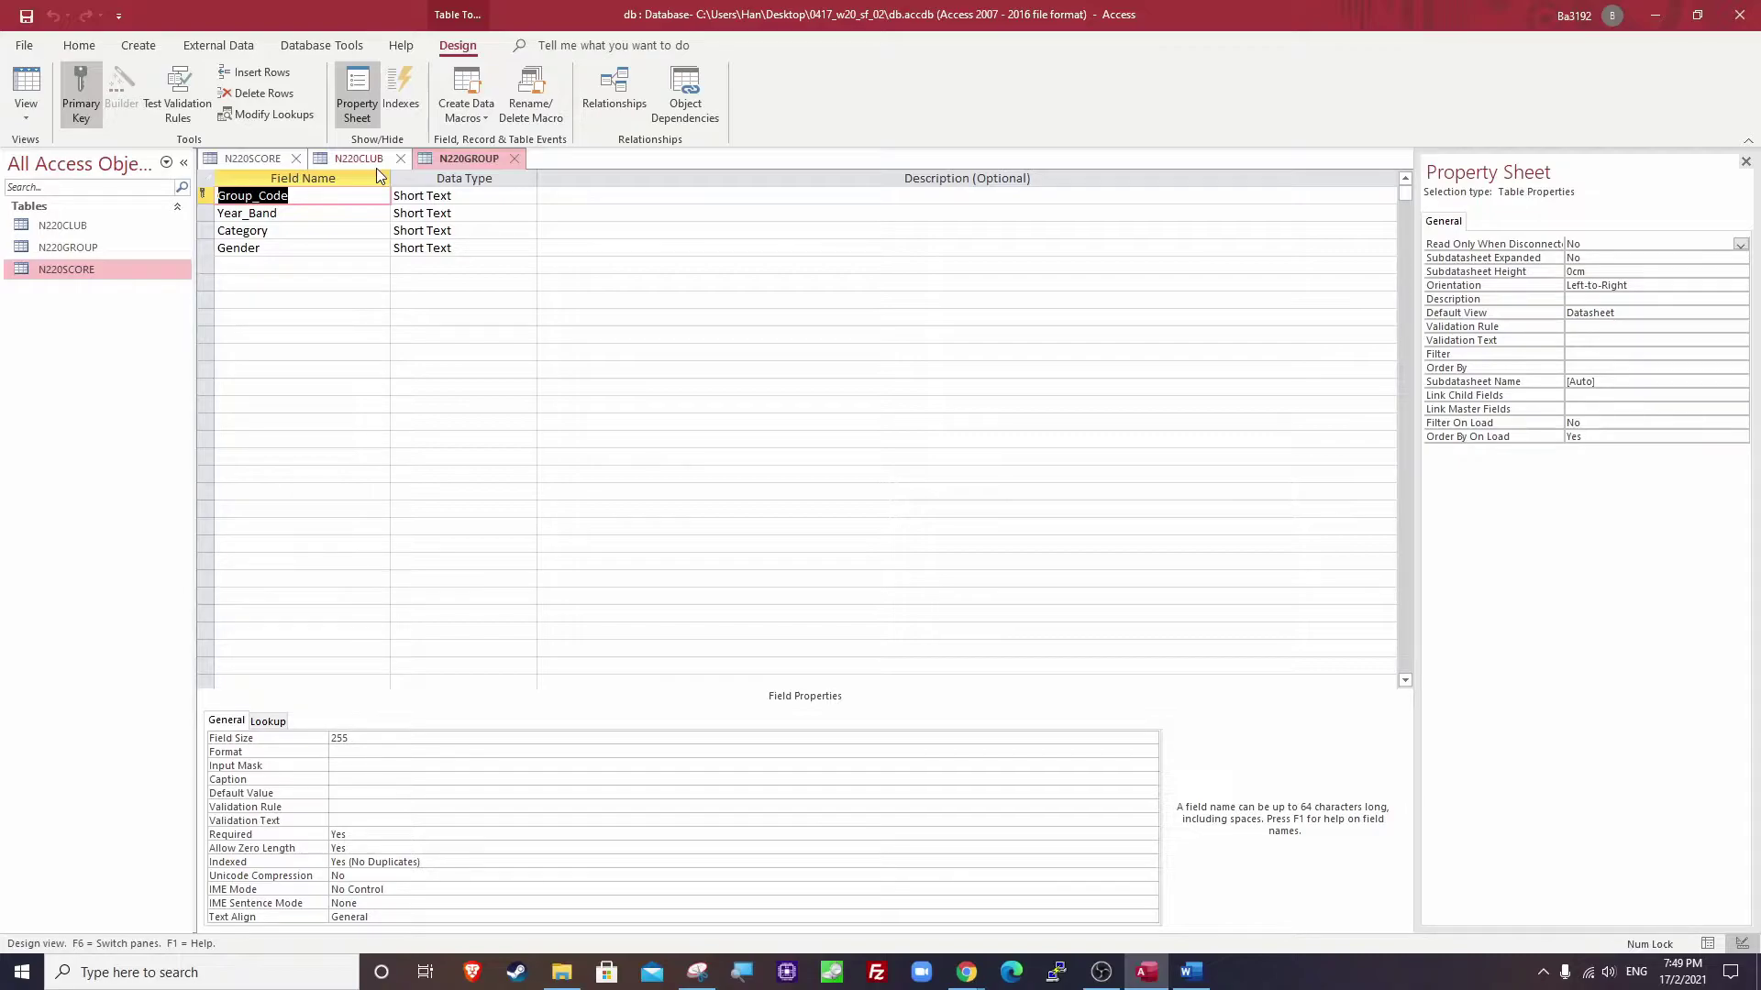
Close all open tables, saving the N220CLUB layout changes.
{"action": "right_click", "coordinate": [442, 163]}
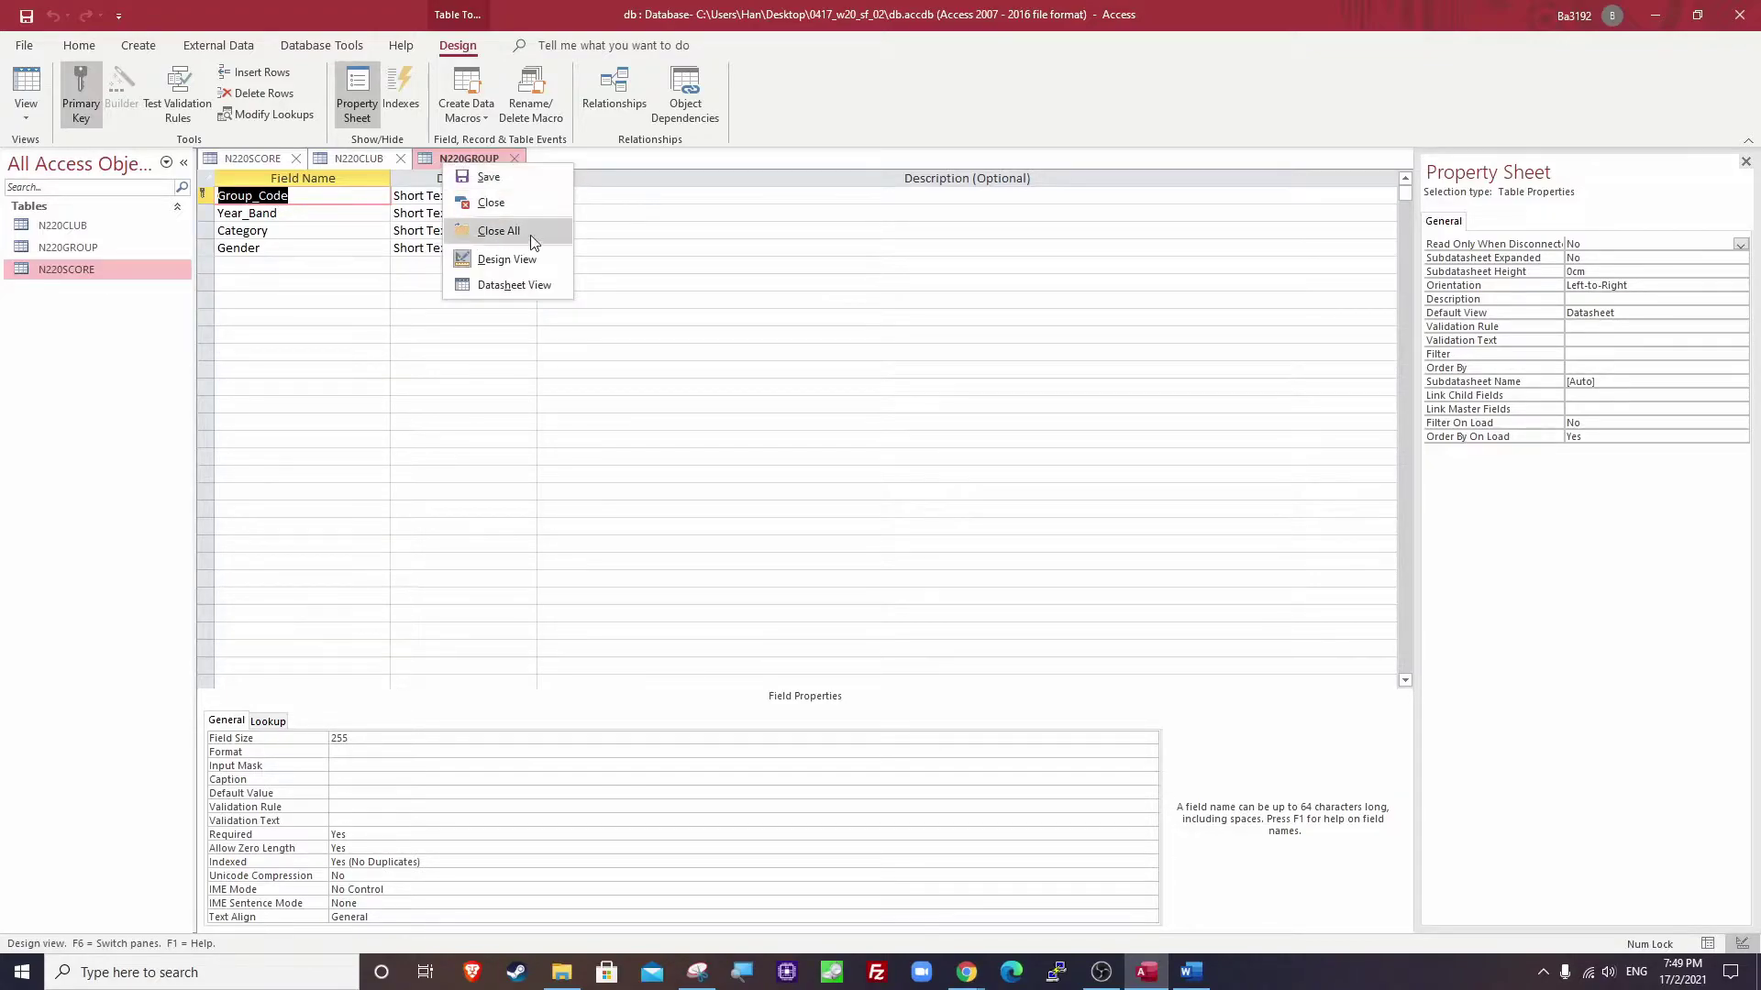
{"action": "left_click", "coordinate": [500, 231]}
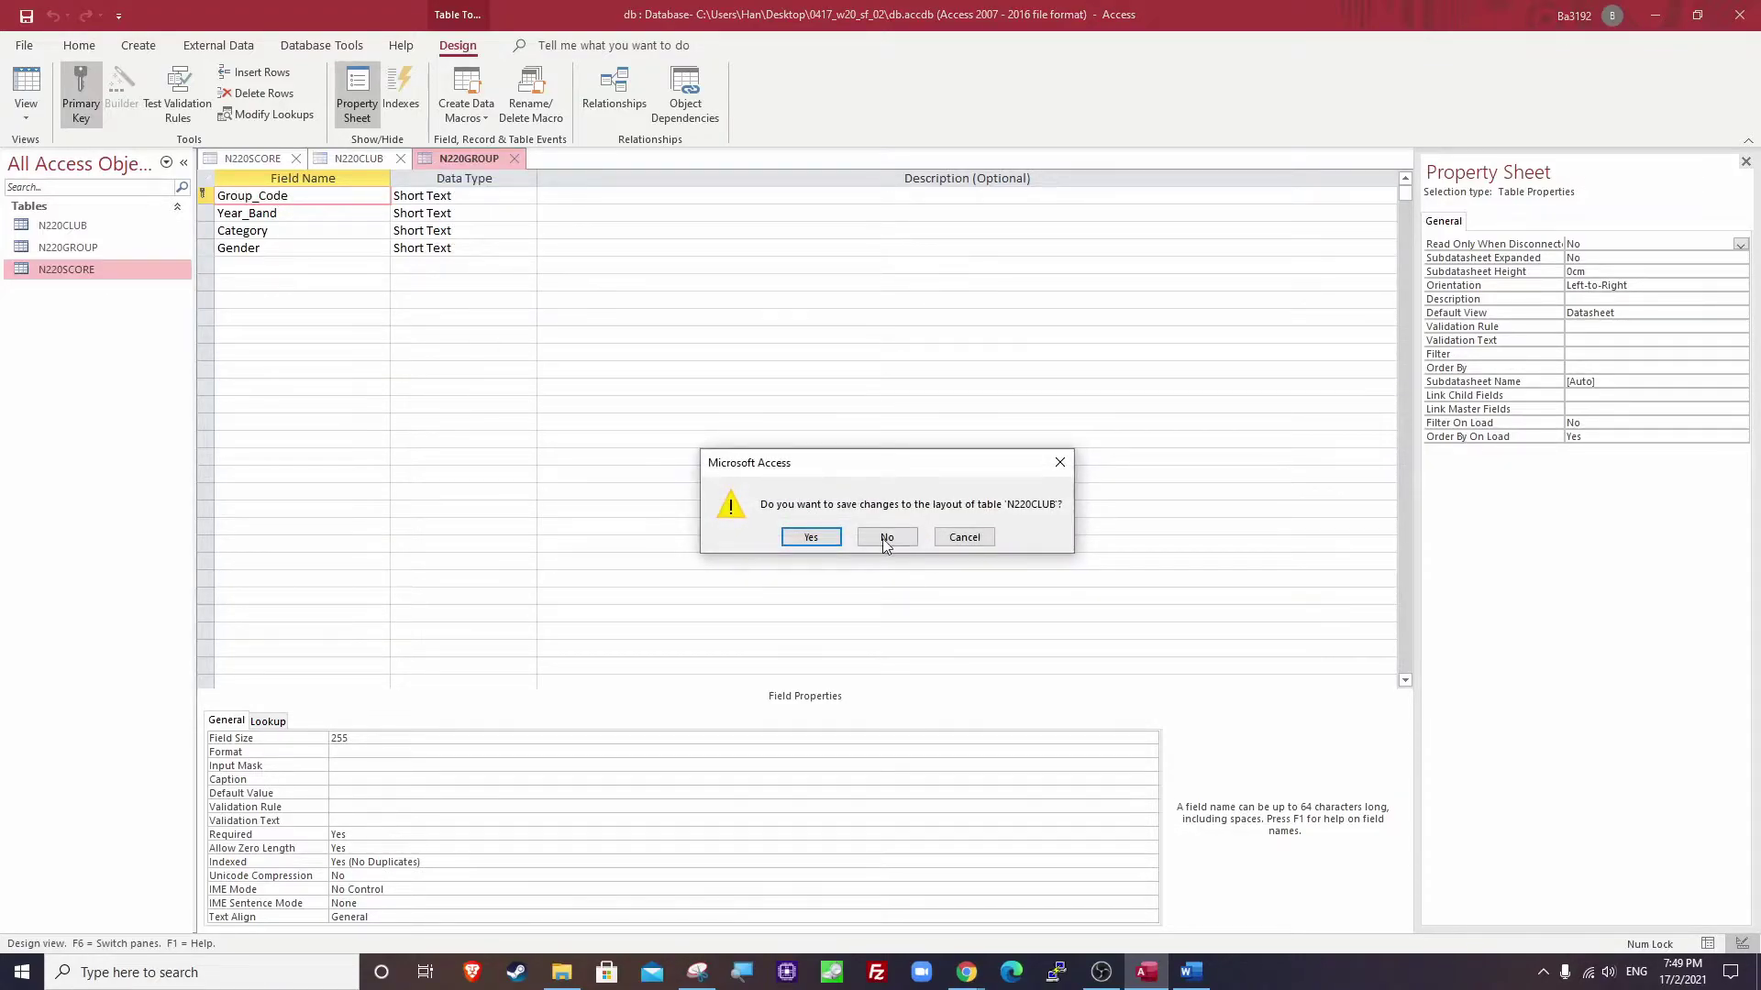
{"action": "left_click", "coordinate": [828, 538]}
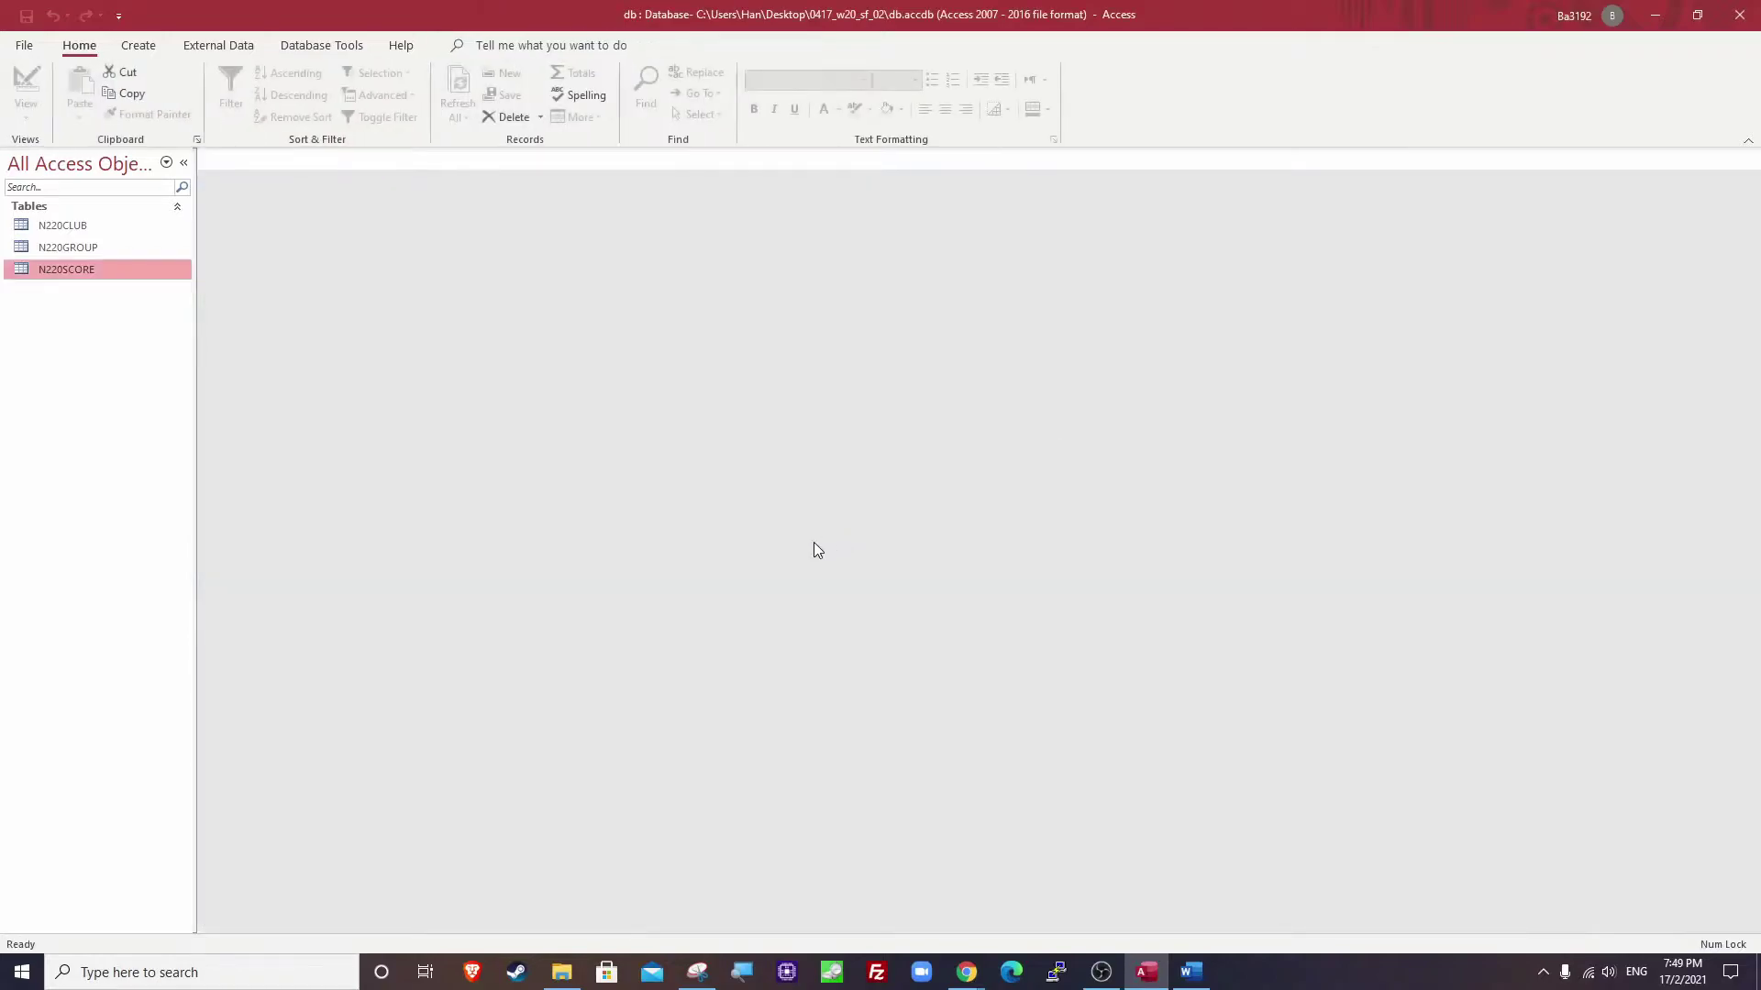
Open the Relationships window from Database Tools and pick N220CLUB in Add Tables.
{"action": "left_click", "coordinate": [298, 51]}
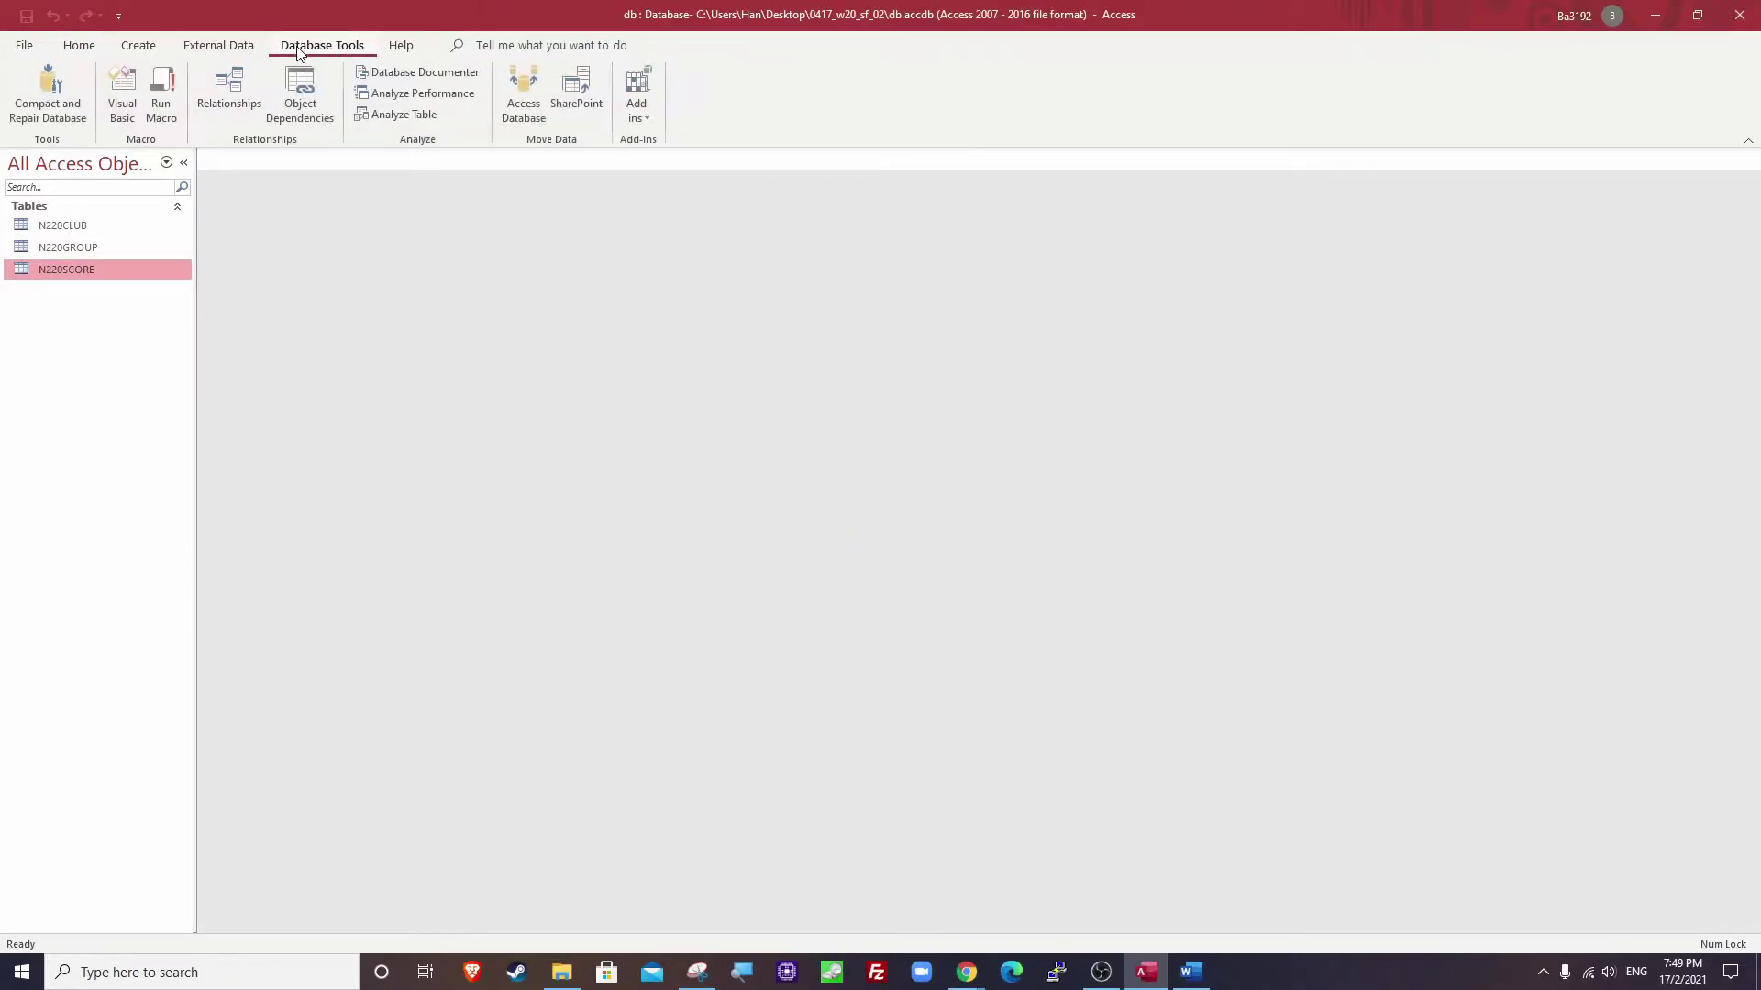
{"action": "left_click", "coordinate": [241, 86]}
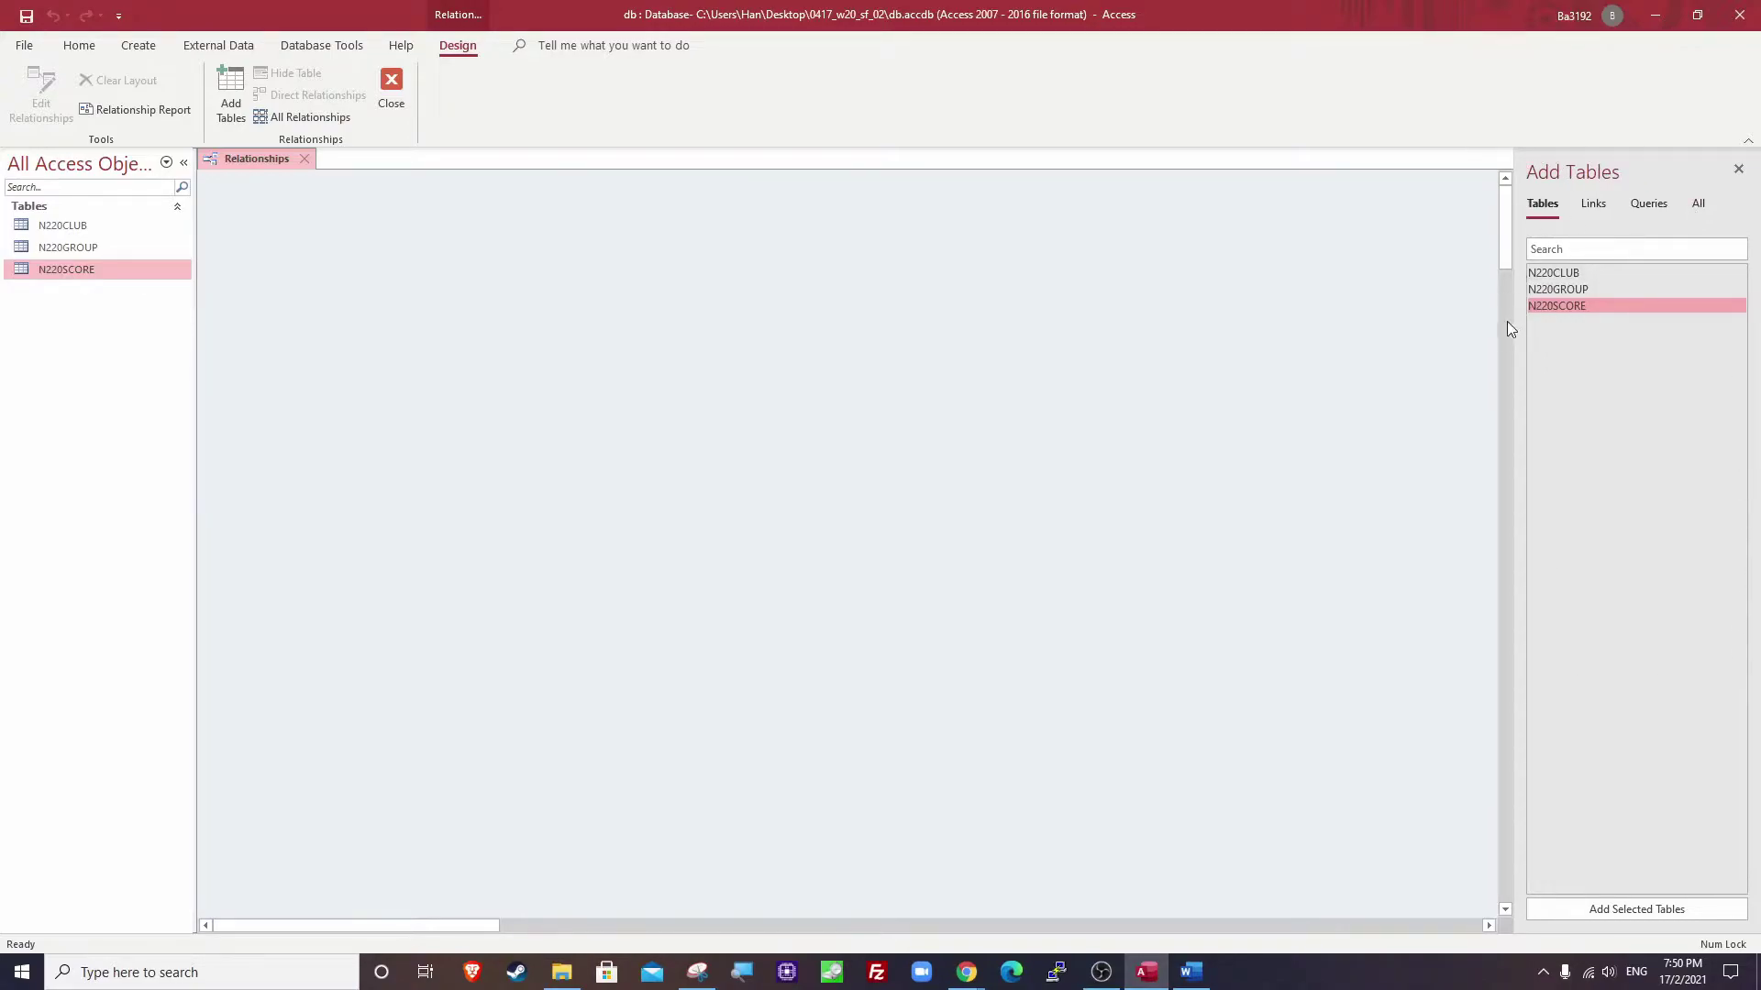
{"action": "left_click", "coordinate": [1555, 273]}
Add N220CLUB, N220GROUP and N220SCORE to the layout and enlarge the N220SCORE box.
{"action": "left_click_drag", "start_coordinate": [1553, 291], "coordinate": [1550, 306]}
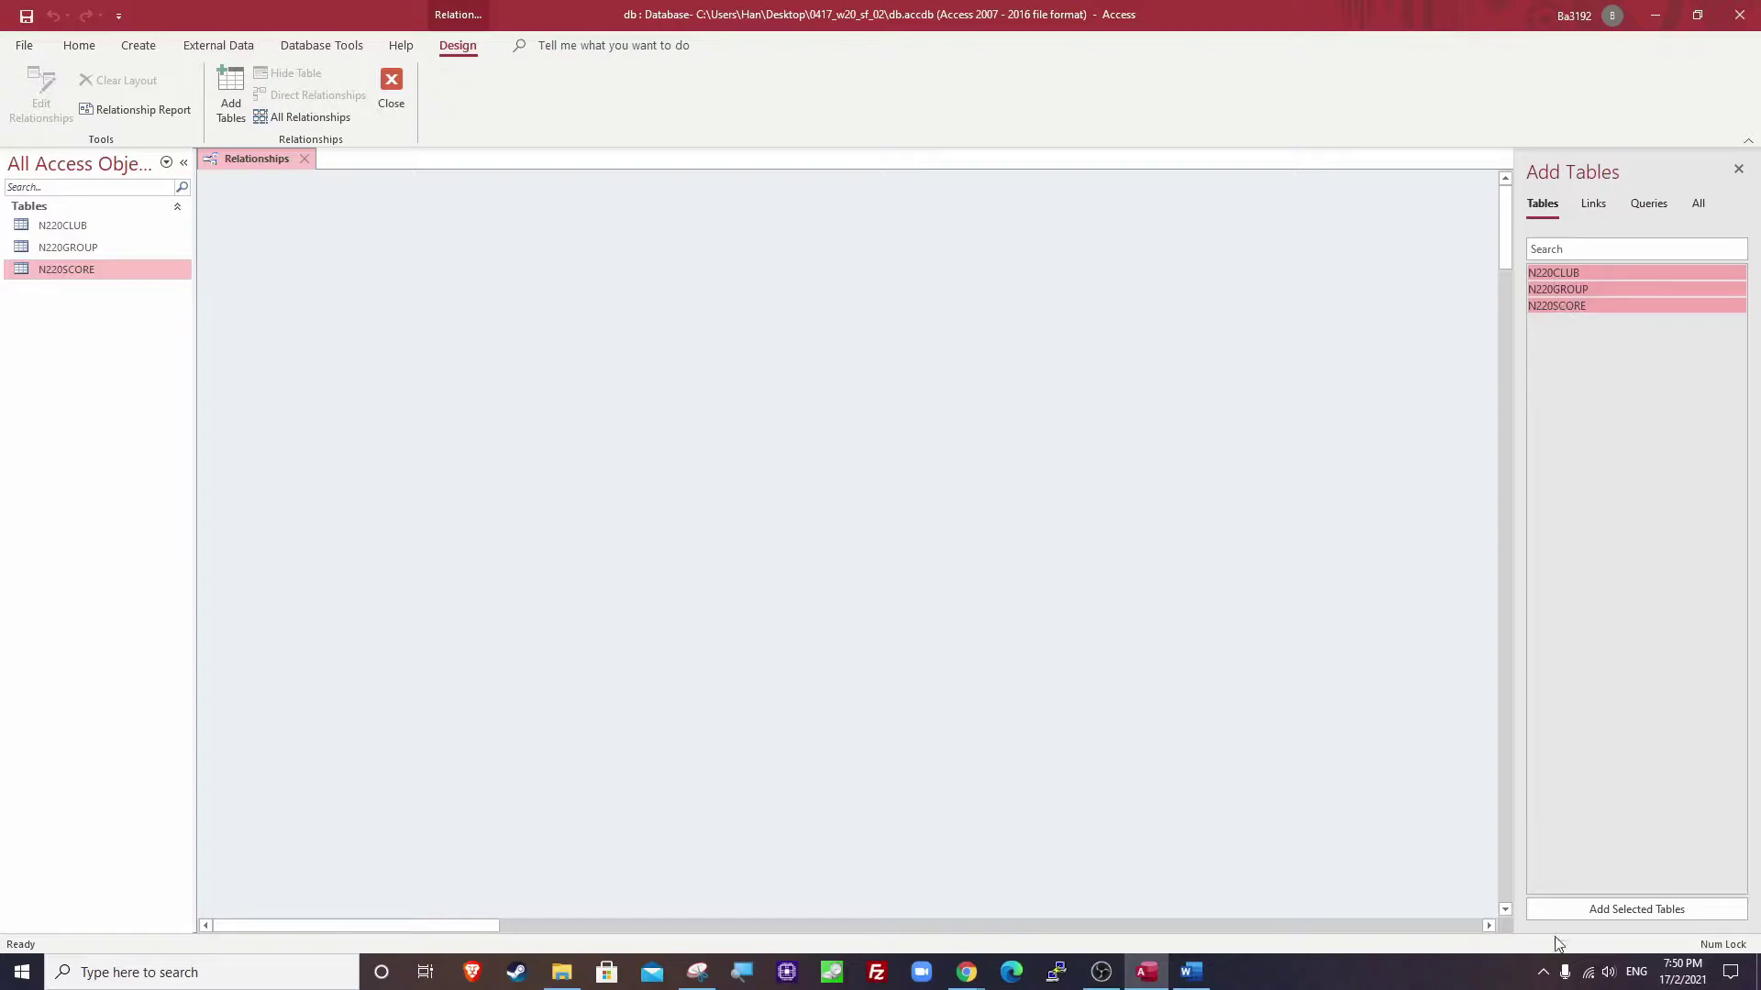
{"action": "left_click", "coordinate": [1629, 917]}
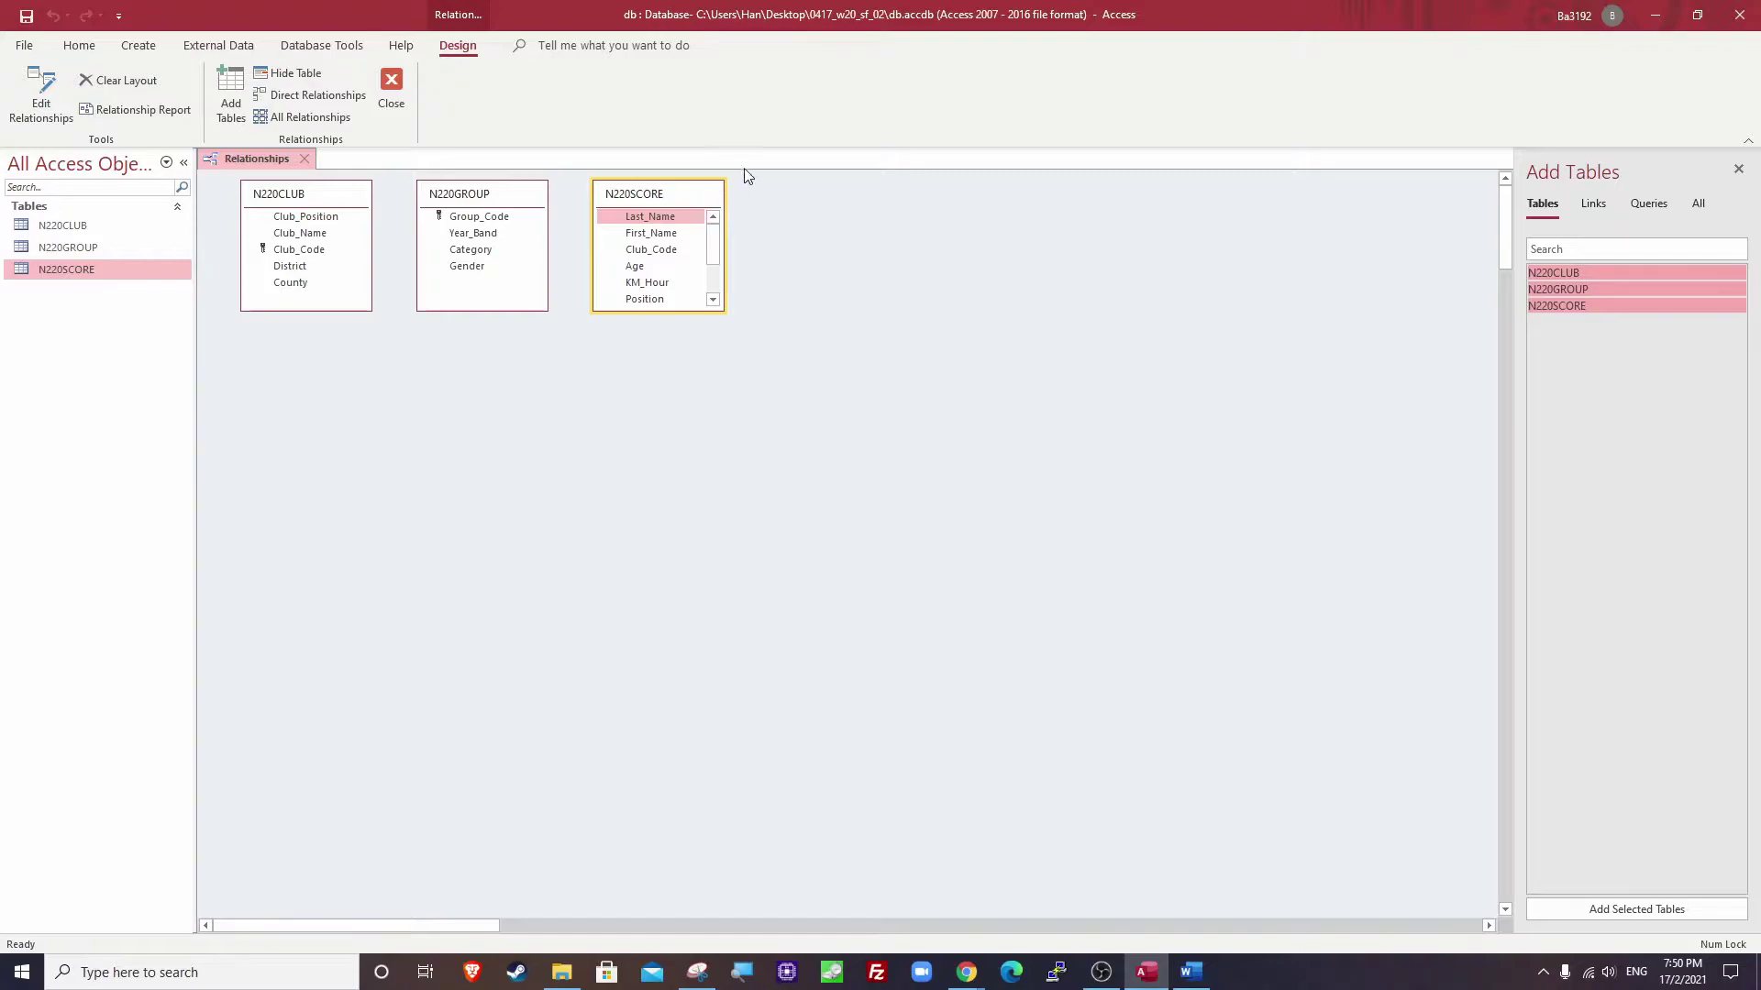
{"action": "left_click_drag", "start_coordinate": [681, 312], "coordinate": [669, 392]}
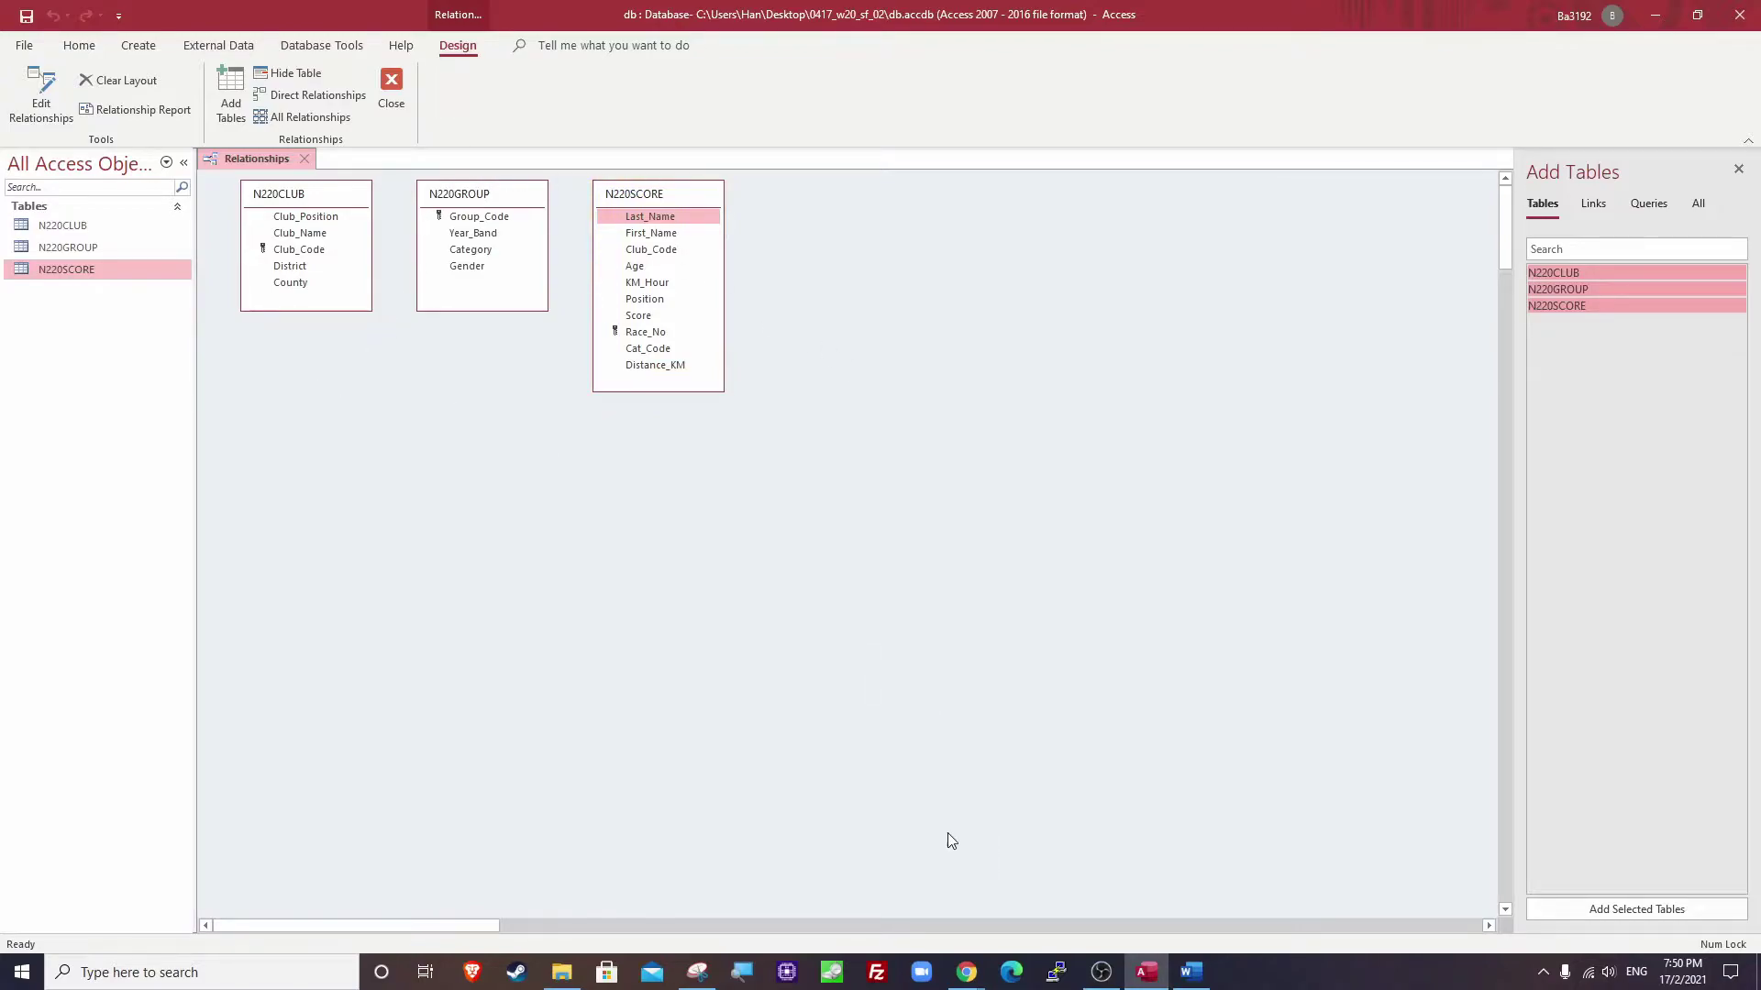
Check question 21's first requirement, then drag N220CLUB Club_Code onto N220SCORE Club_Code.
{"action": "mouse_move", "coordinate": [967, 972]}
{"action": "left_click", "coordinate": [917, 880]}
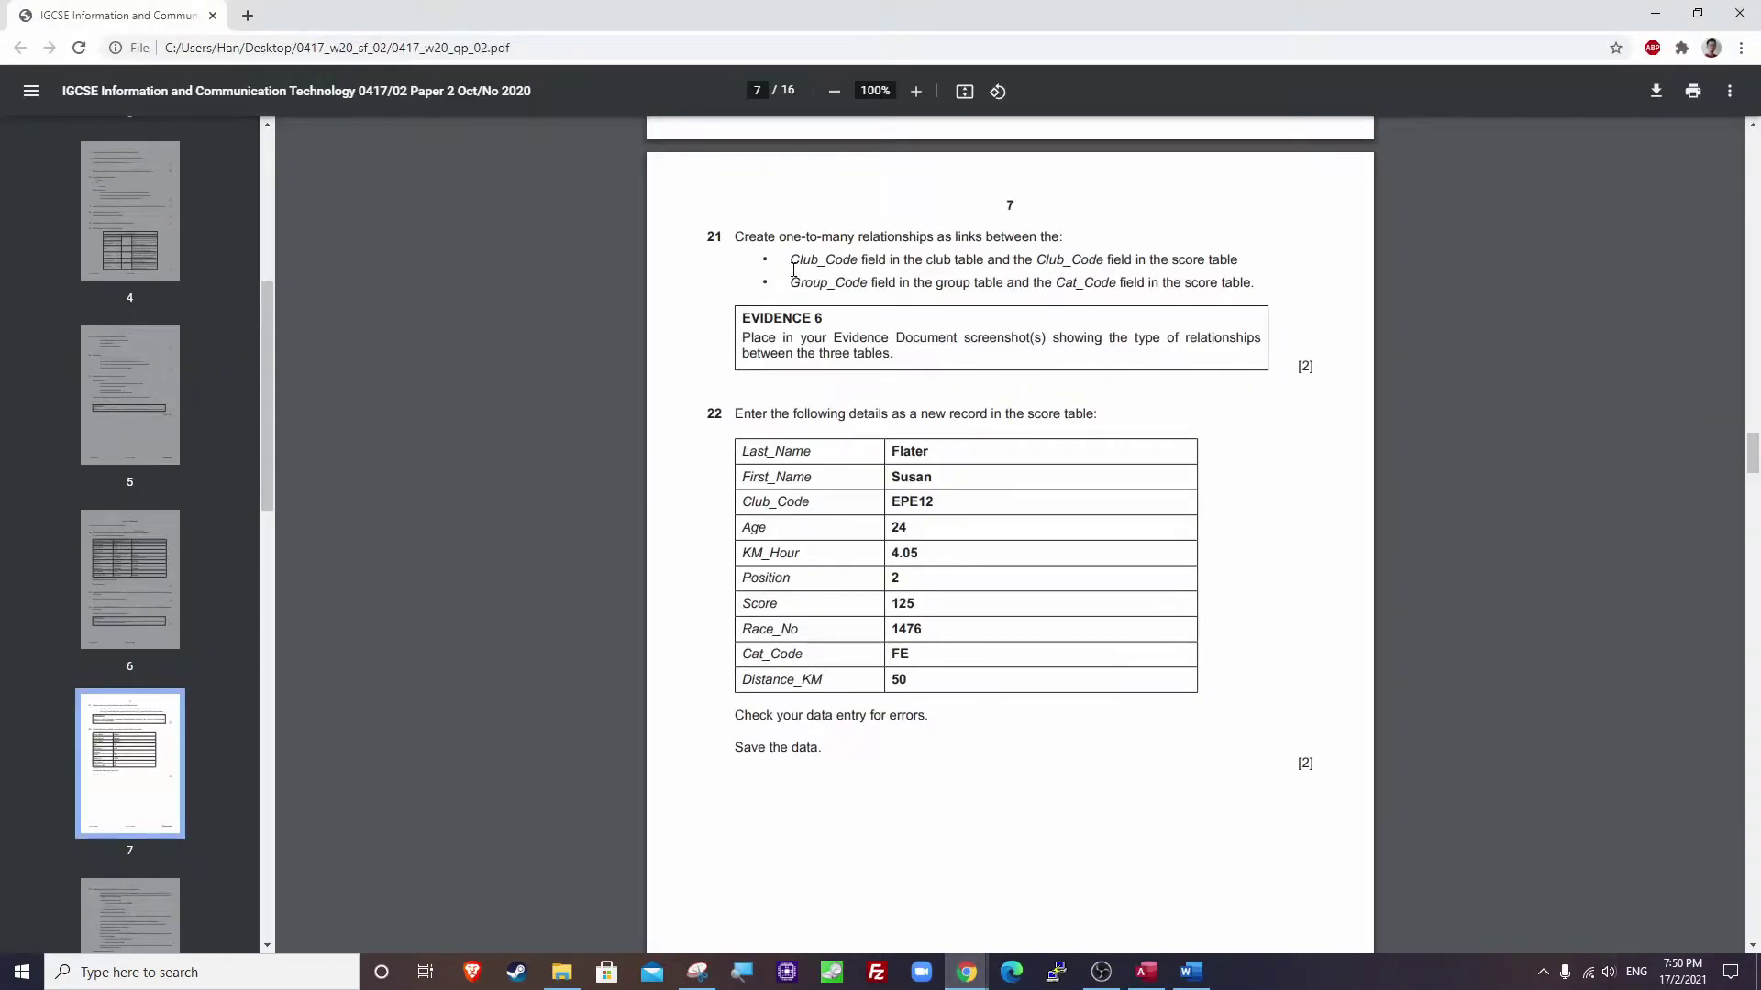
{"action": "left_click_drag", "start_coordinate": [792, 266], "coordinate": [980, 266]}
{"action": "key", "text": "alt+Tab"}
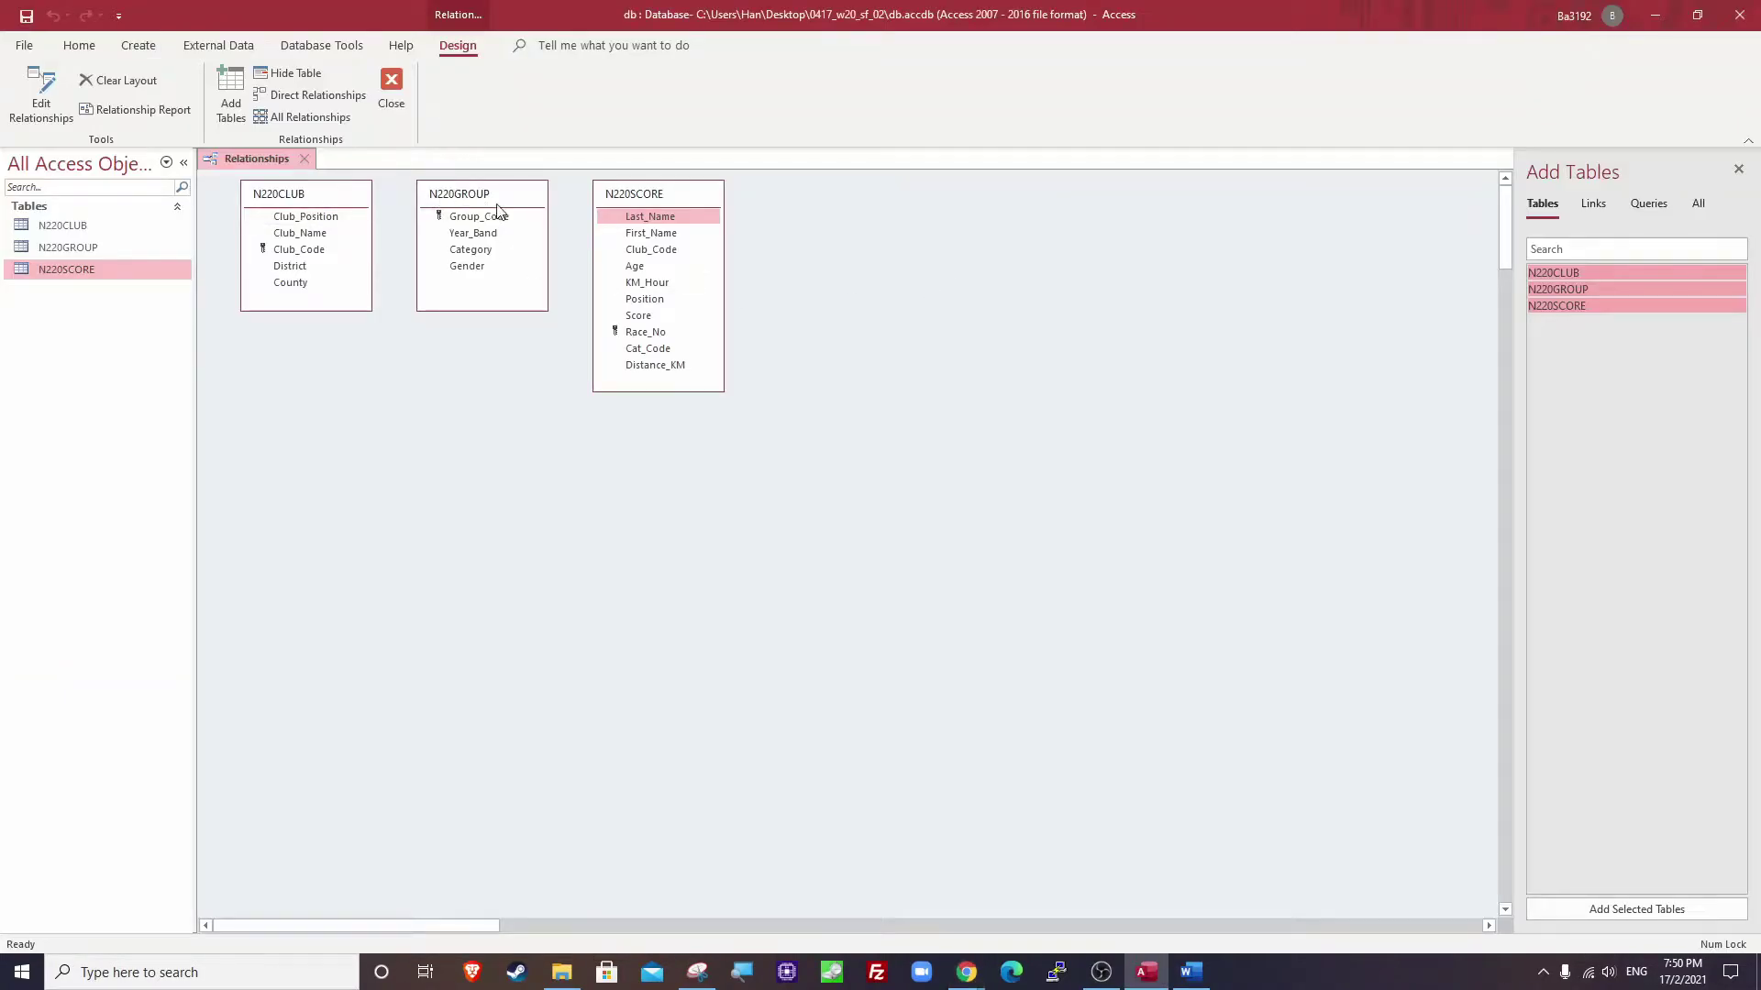
{"action": "left_click", "coordinate": [312, 249]}
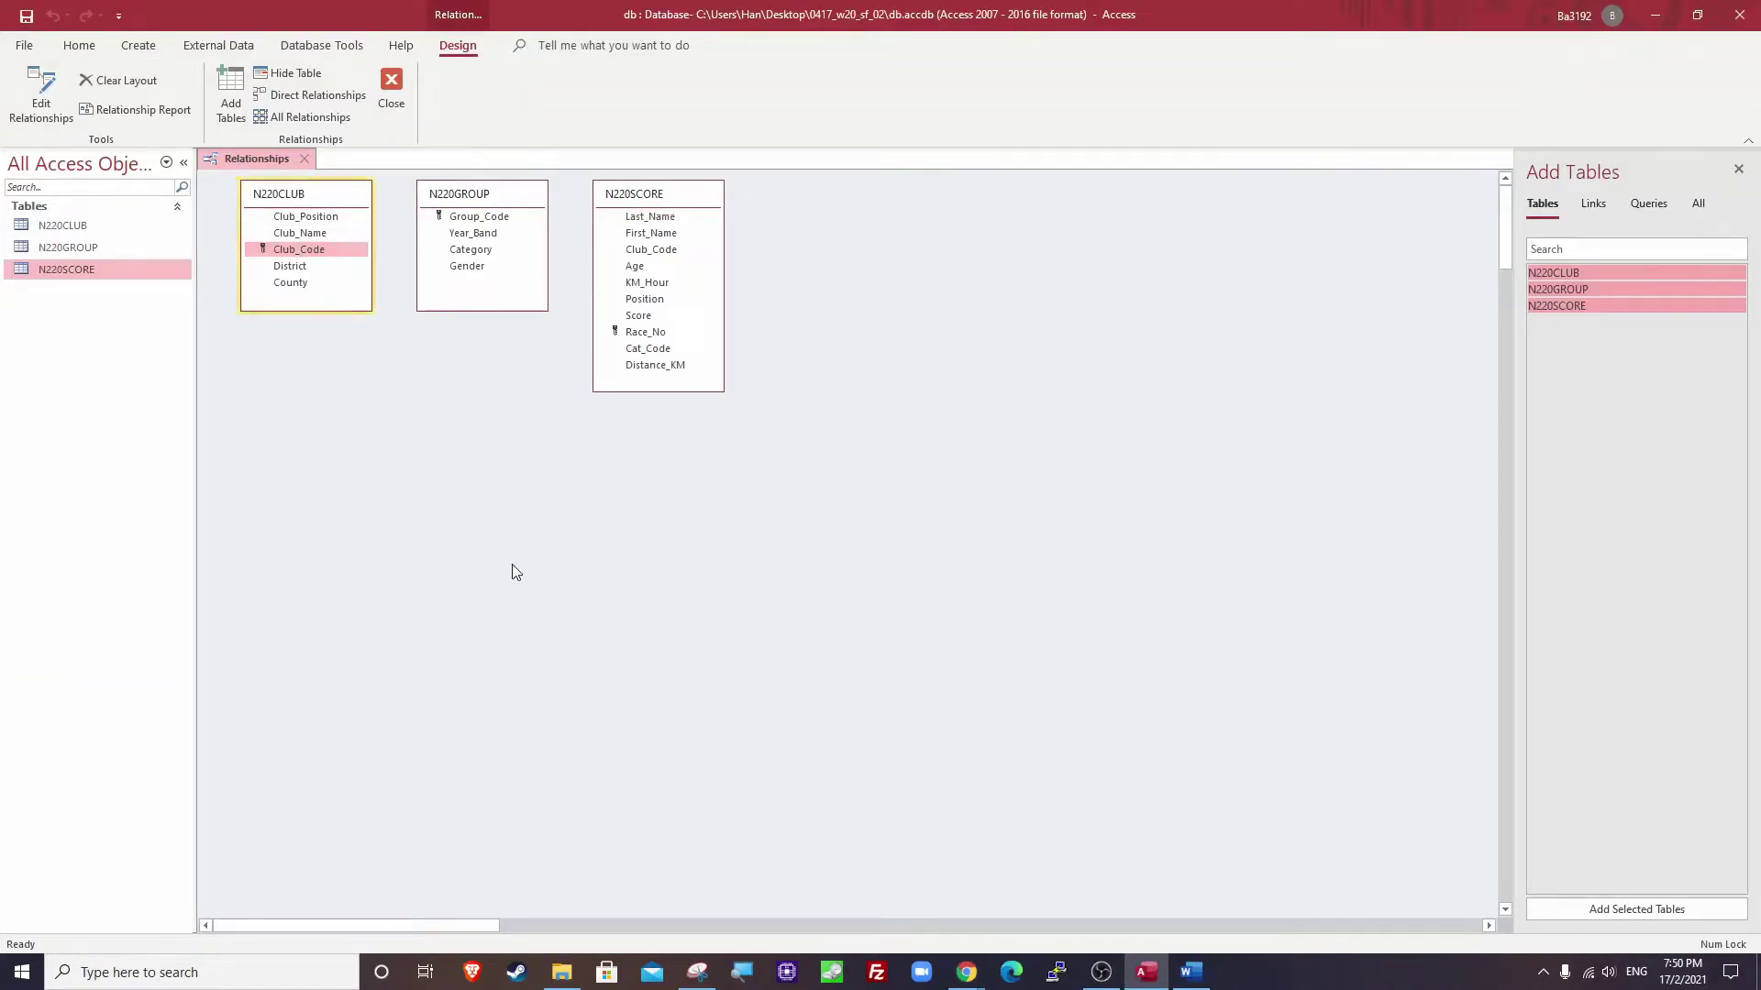
{"action": "key", "text": "alt+Tab"}
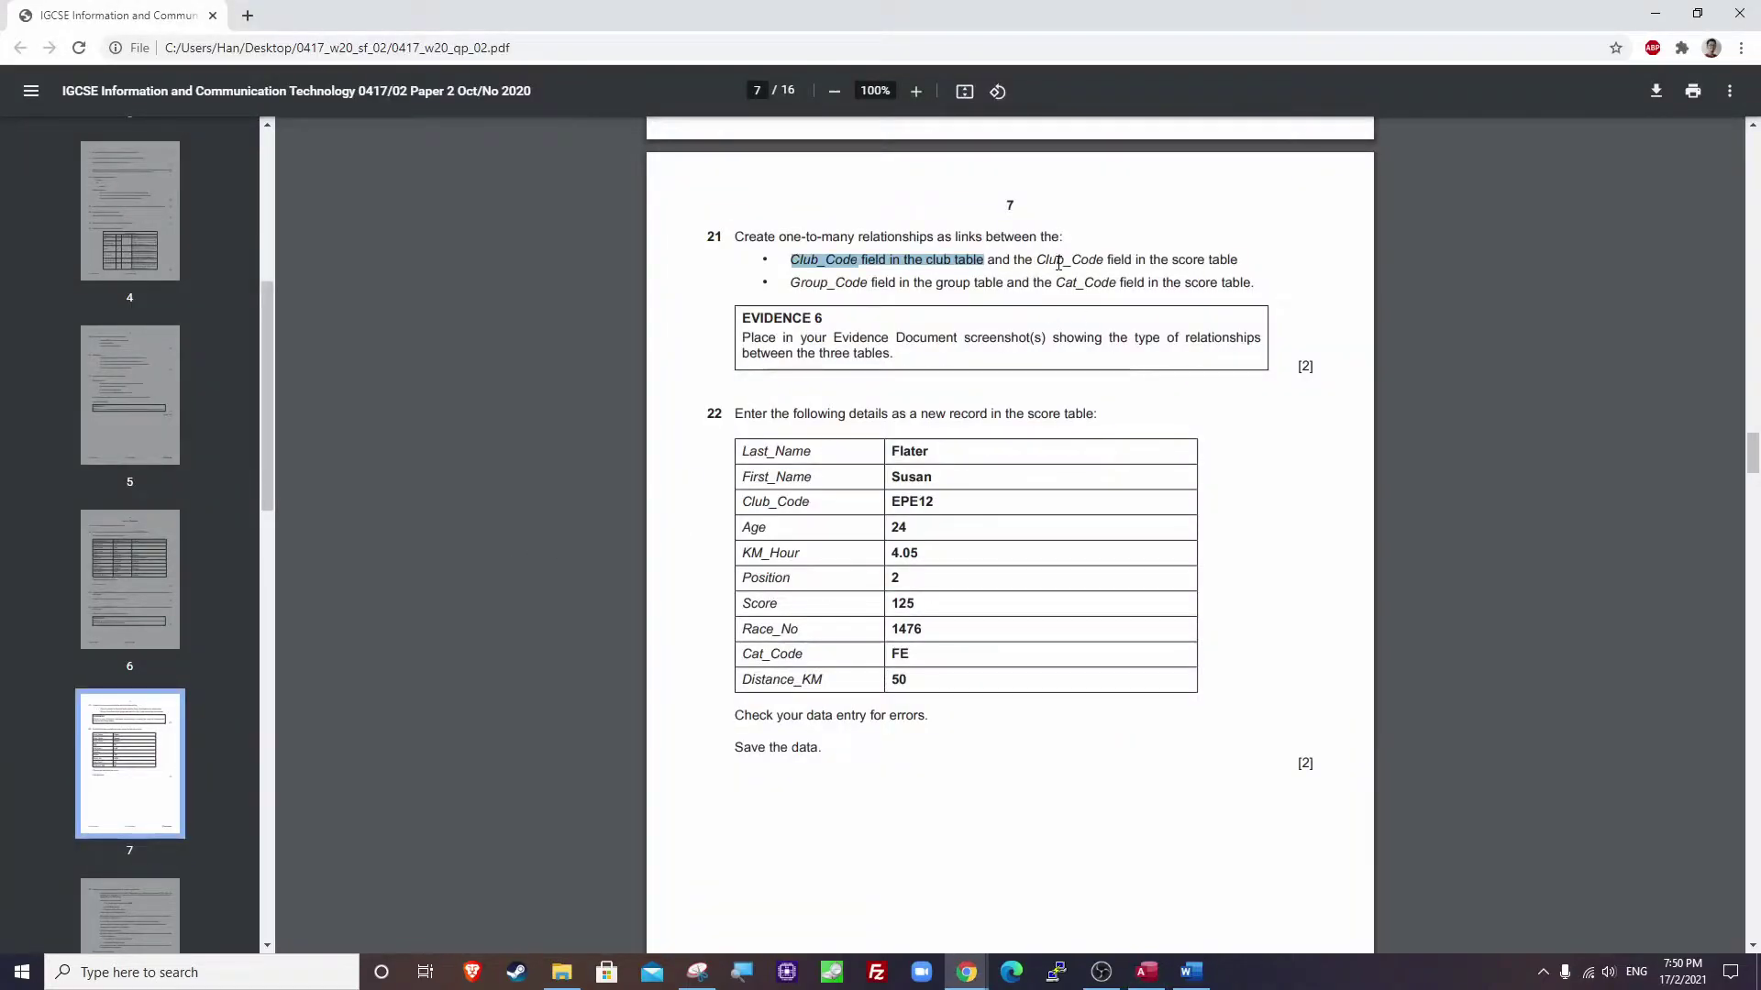
{"action": "key", "text": "alt+Tab"}
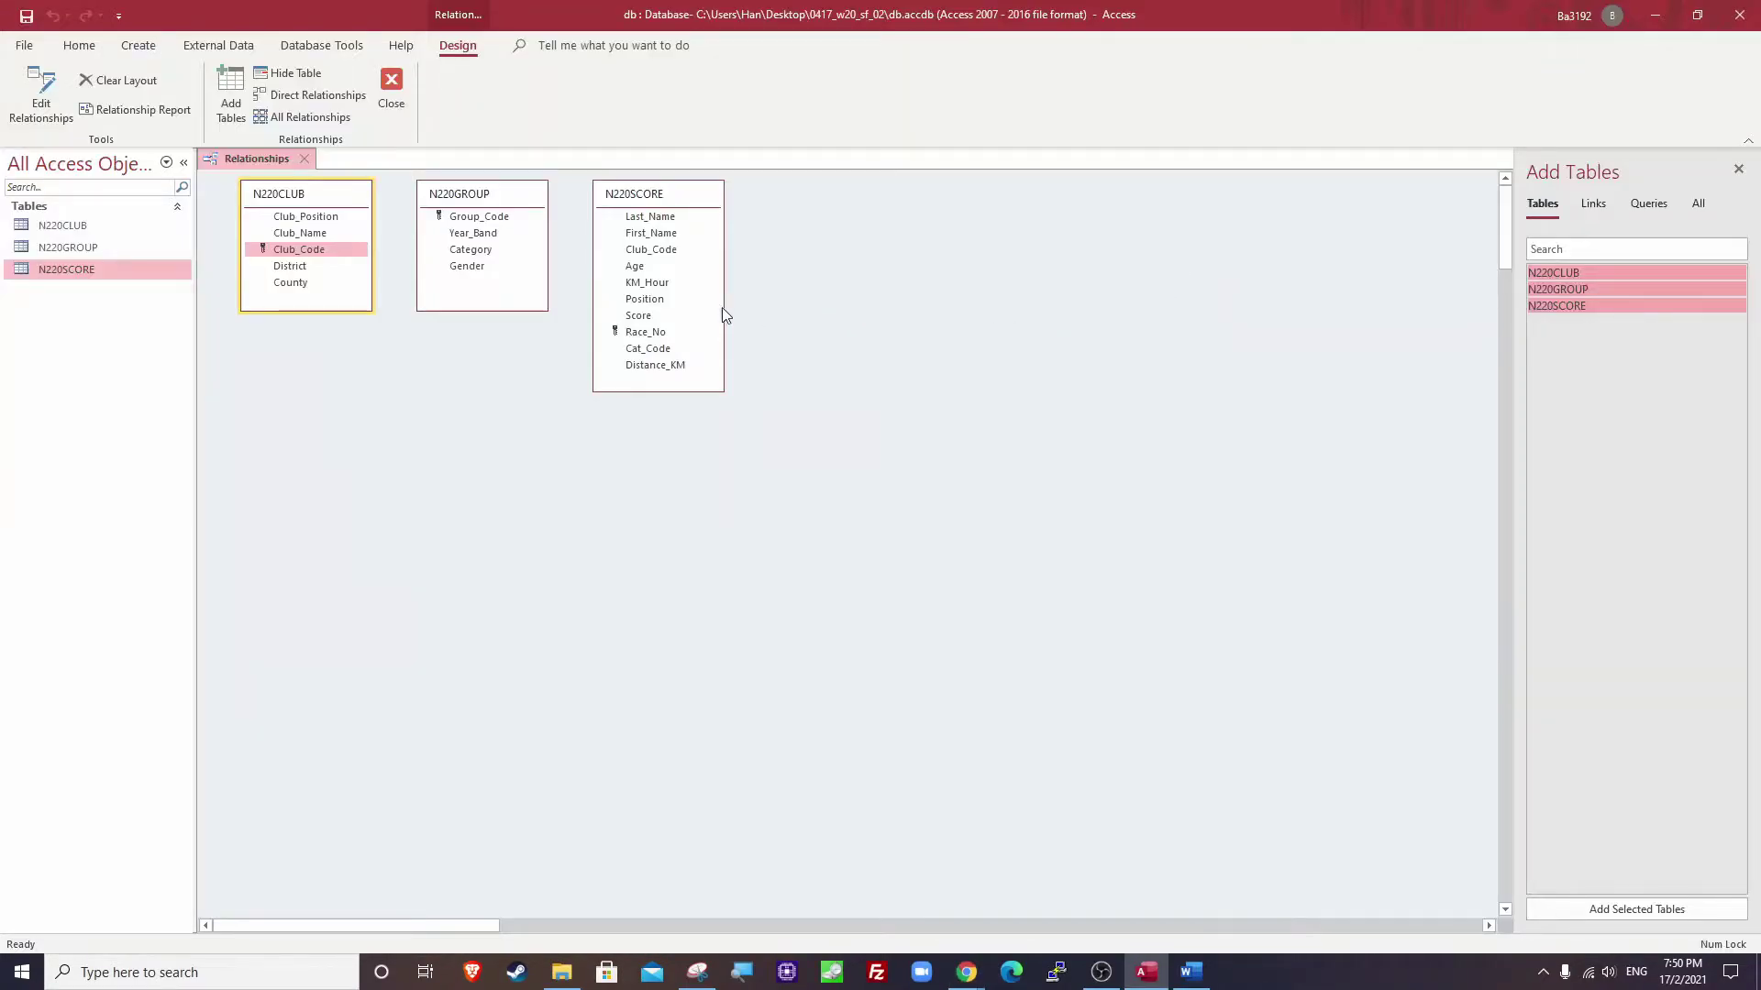
{"action": "left_click", "coordinate": [289, 255]}
{"action": "left_click", "coordinate": [309, 256]}
{"action": "left_click_drag", "start_coordinate": [308, 256], "coordinate": [640, 256]}
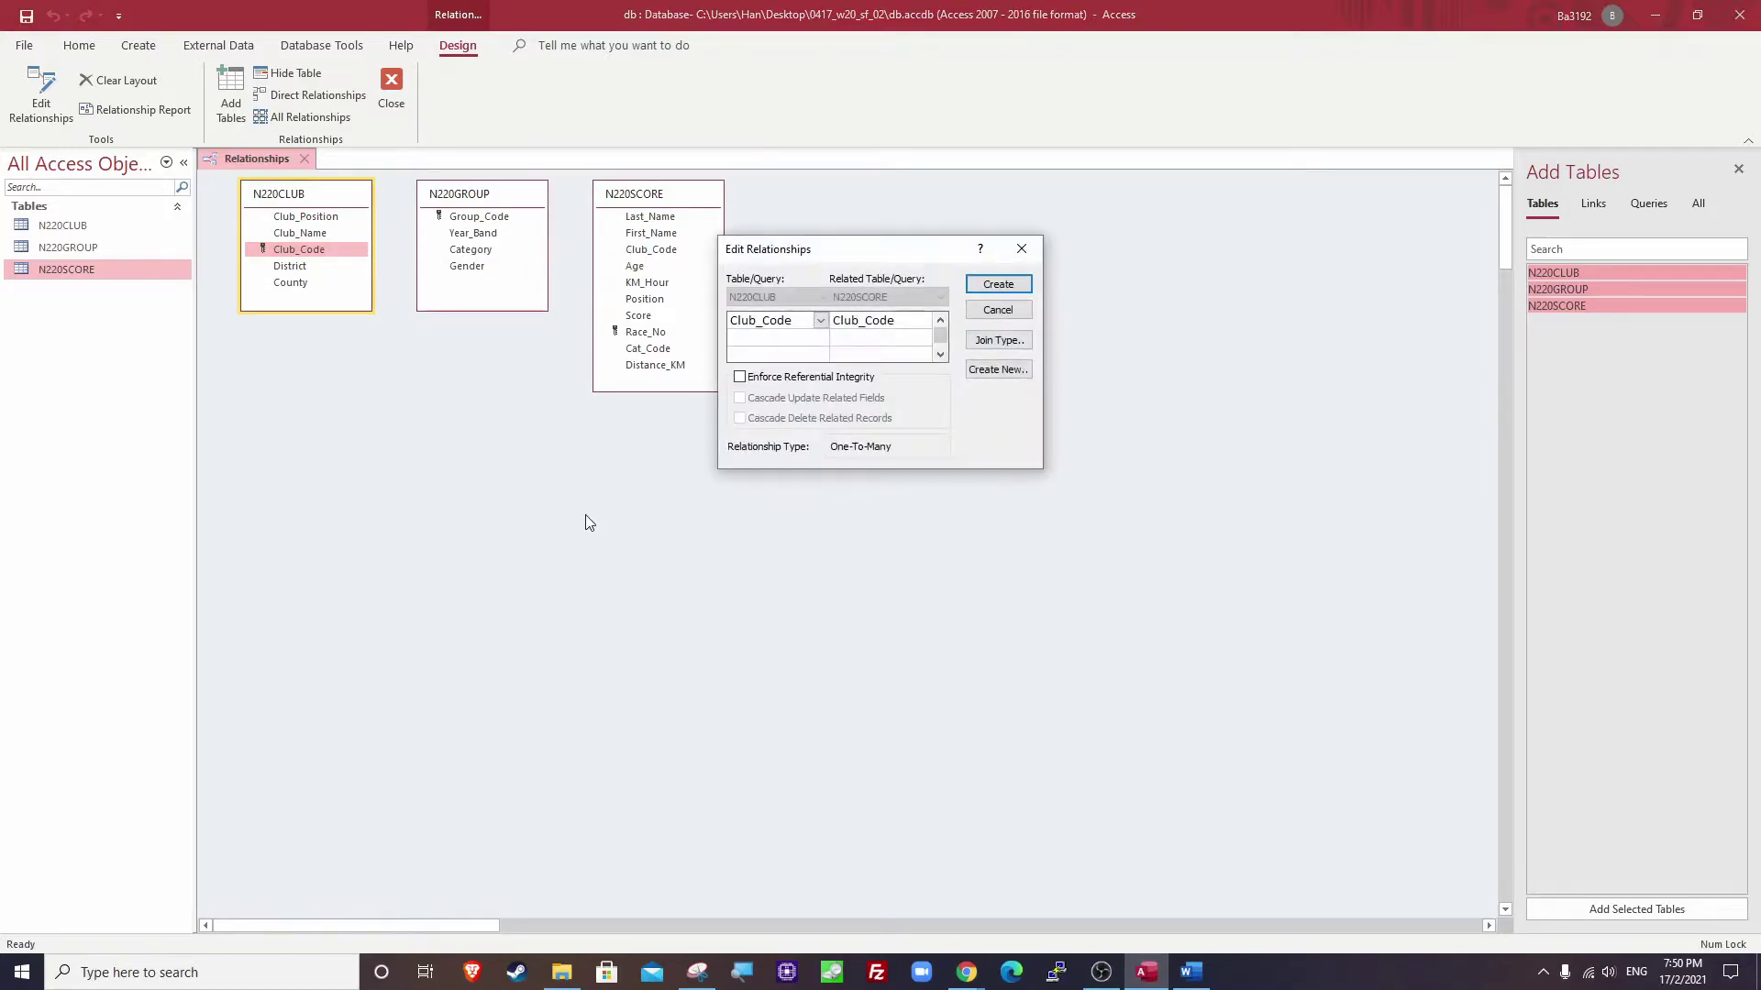
Create the Club_Code one-to-many link with referential integrity and rearrange the table boxes.
{"action": "left_click", "coordinate": [803, 379]}
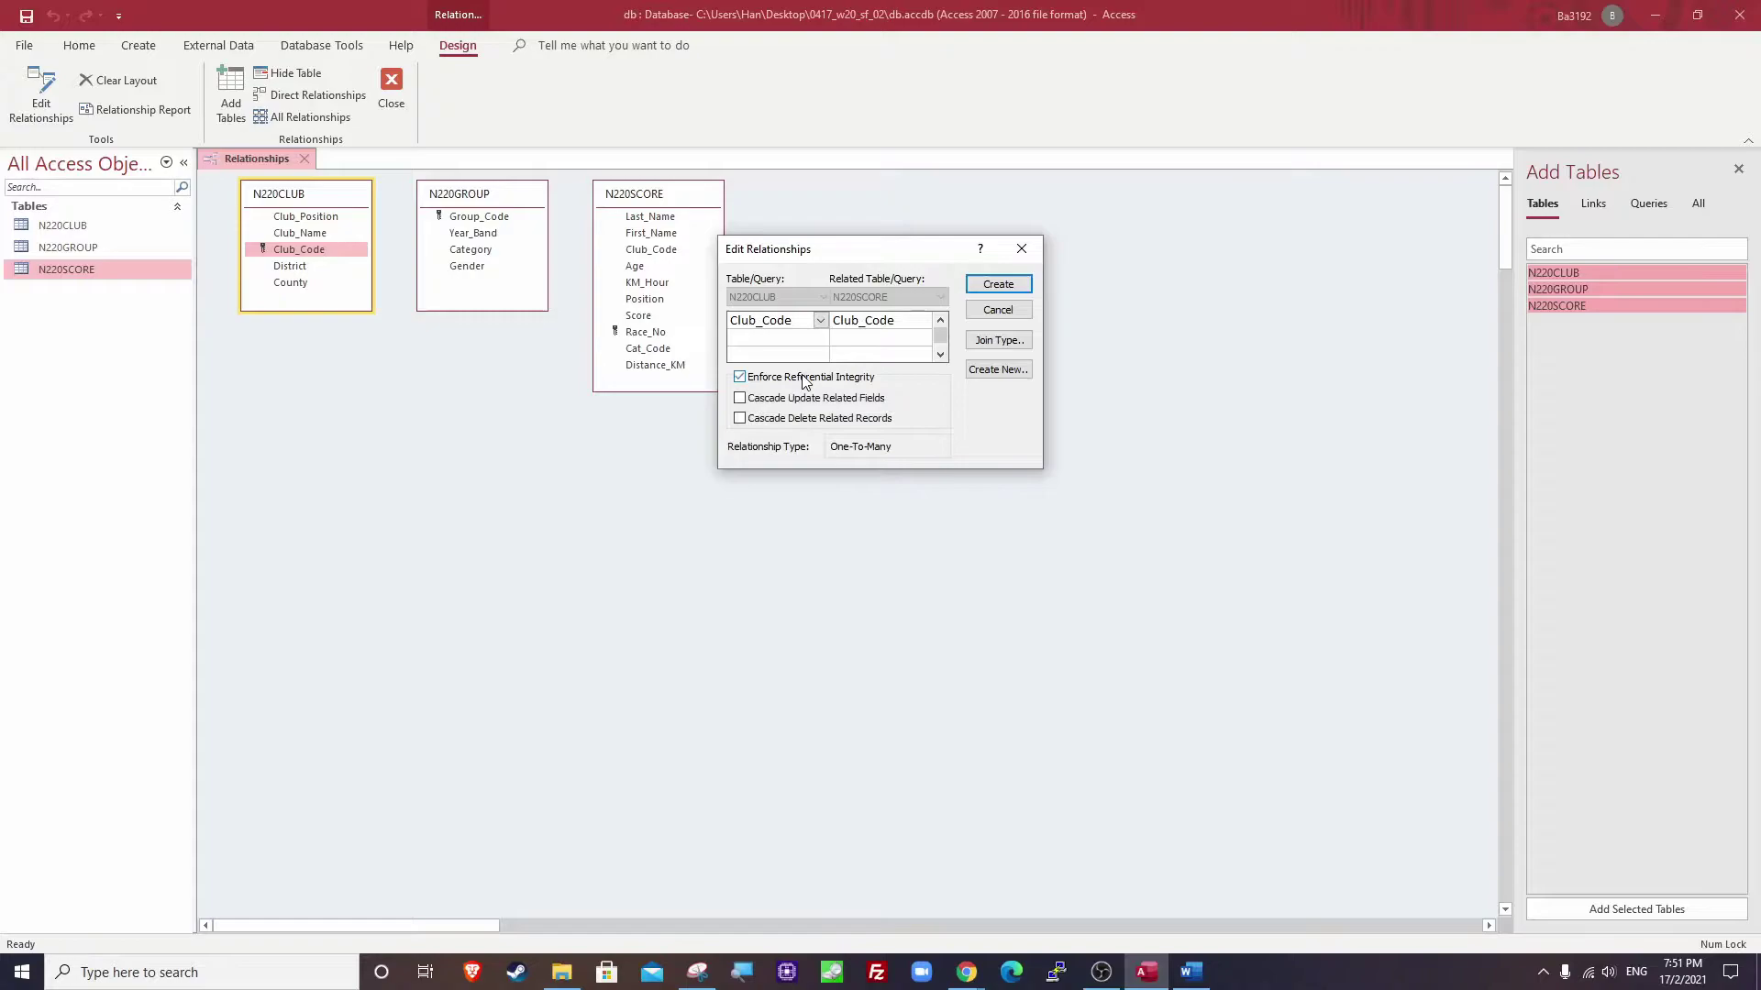
{"action": "left_click", "coordinate": [999, 284]}
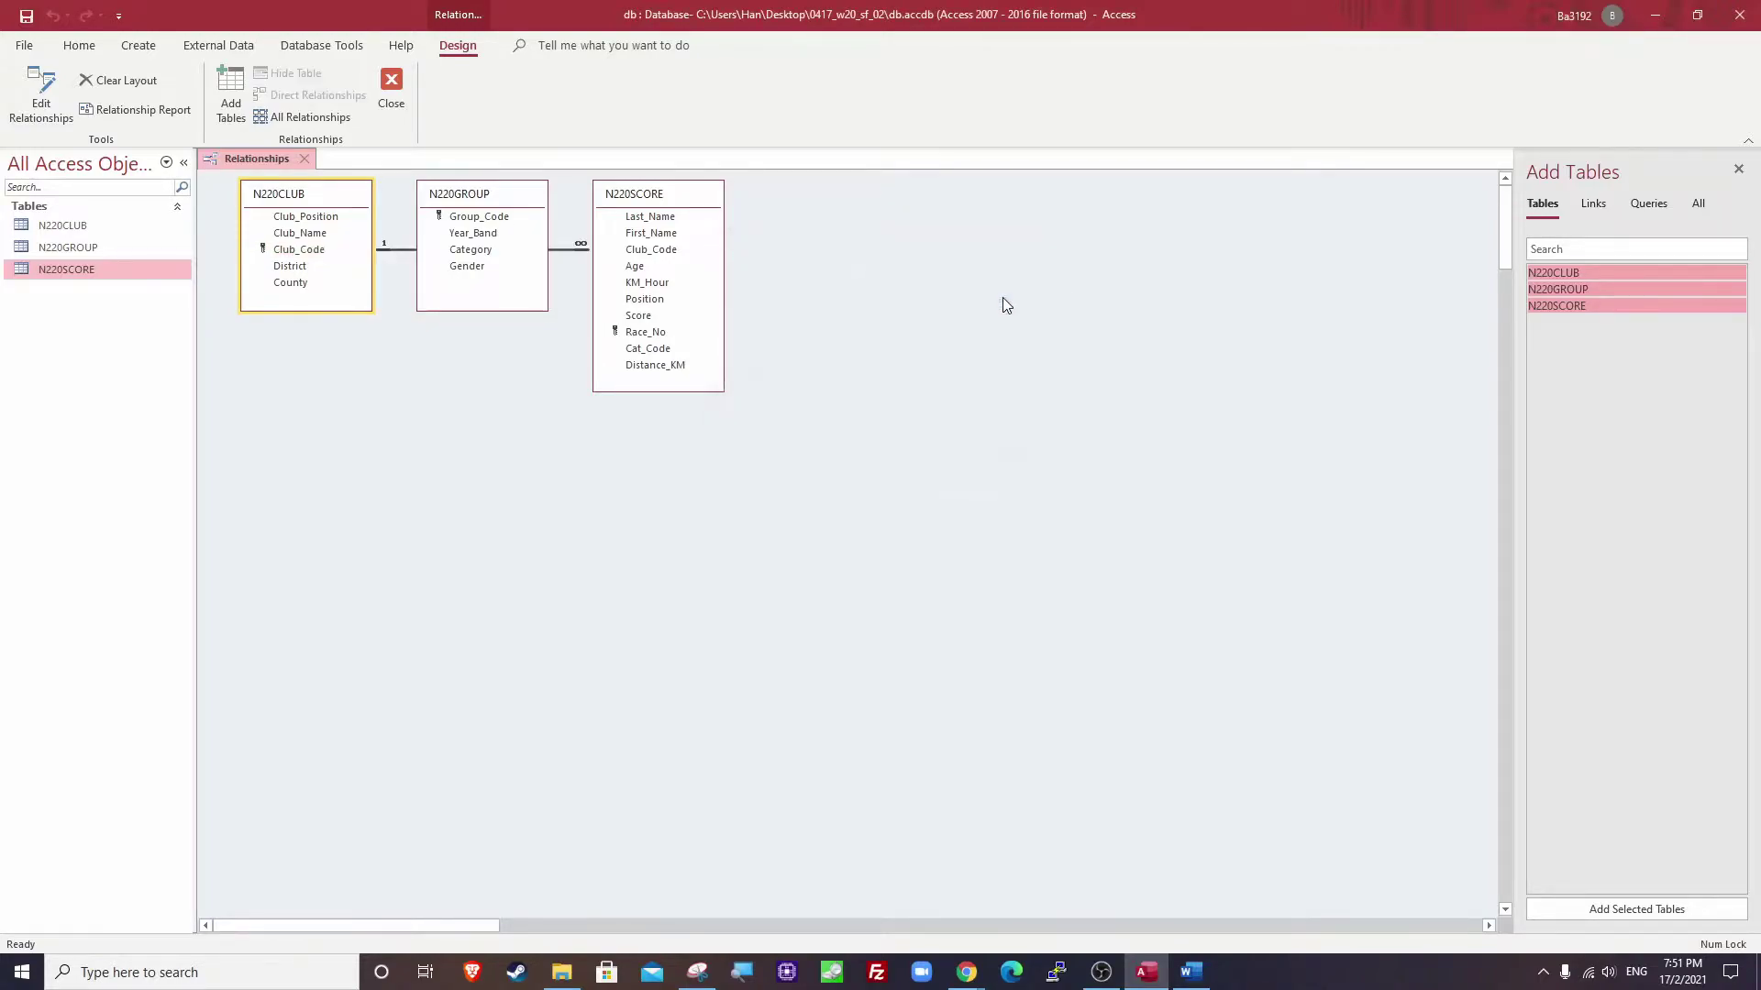
{"action": "mouse_move", "coordinate": [664, 188]}
{"action": "left_mouse_down"}
{"action": "mouse_move", "coordinate": [565, 417]}
{"action": "mouse_move", "coordinate": [540, 429]}
{"action": "left_mouse_up"}
{"action": "left_click_drag", "start_coordinate": [541, 202], "coordinate": [892, 256]}
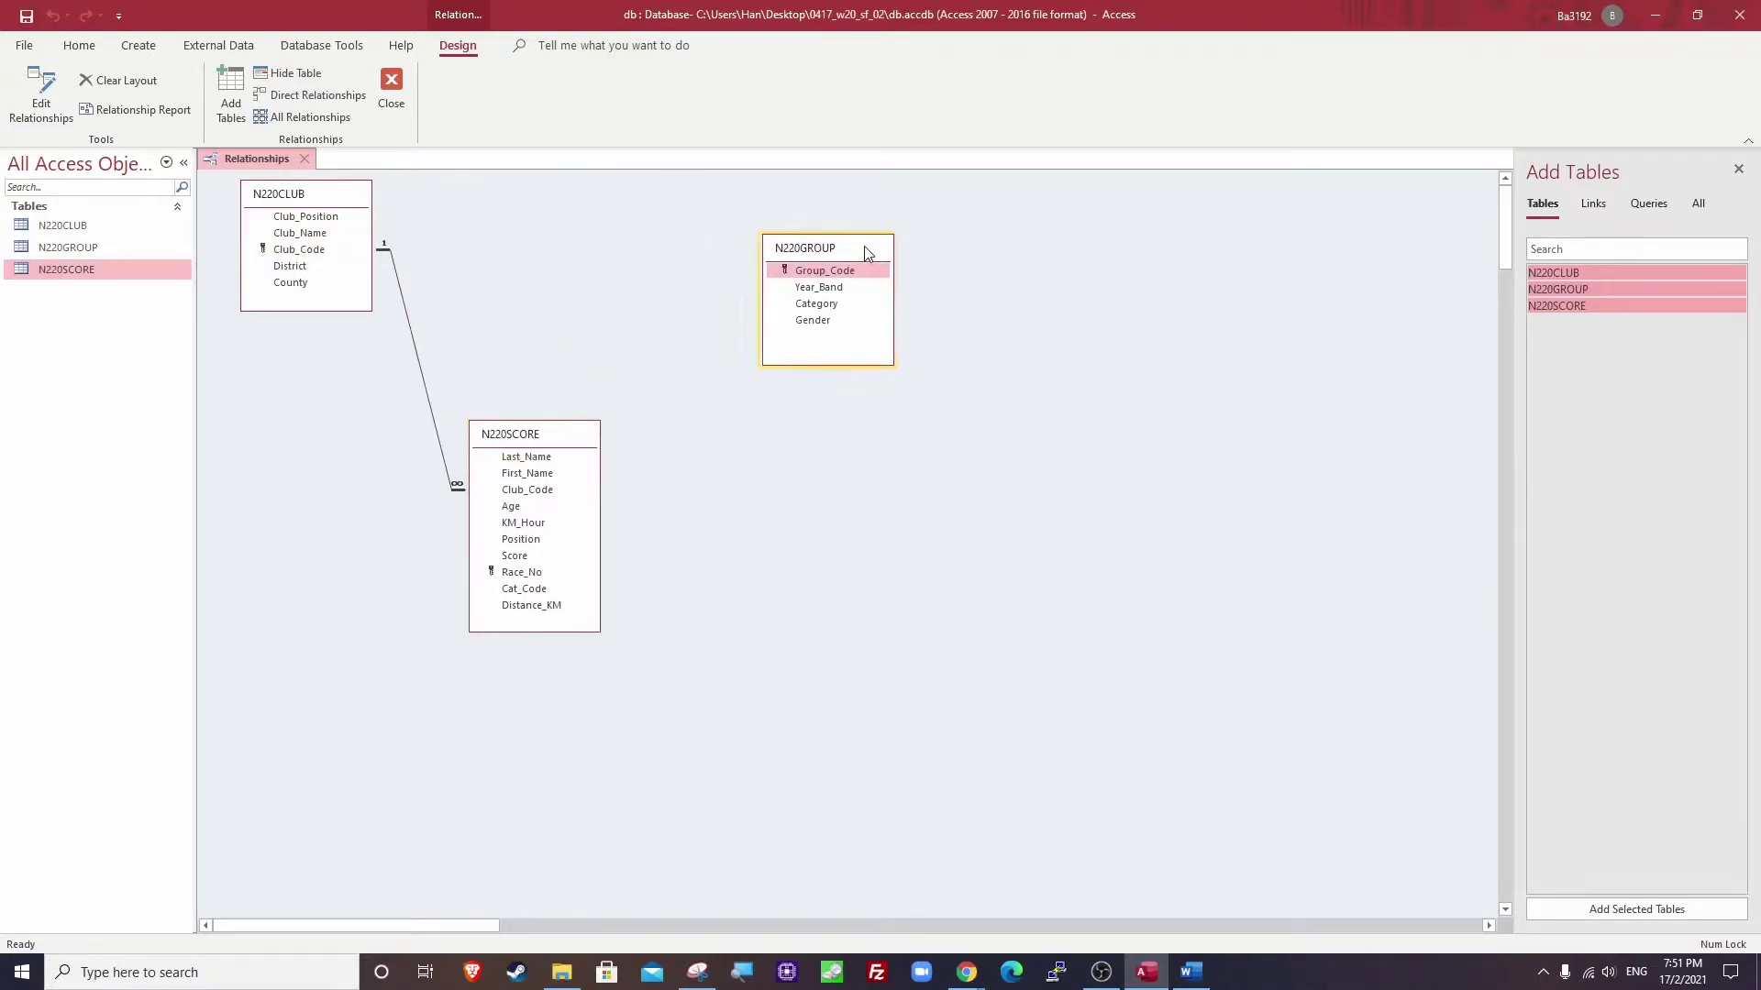
{"action": "left_click", "coordinate": [327, 249]}
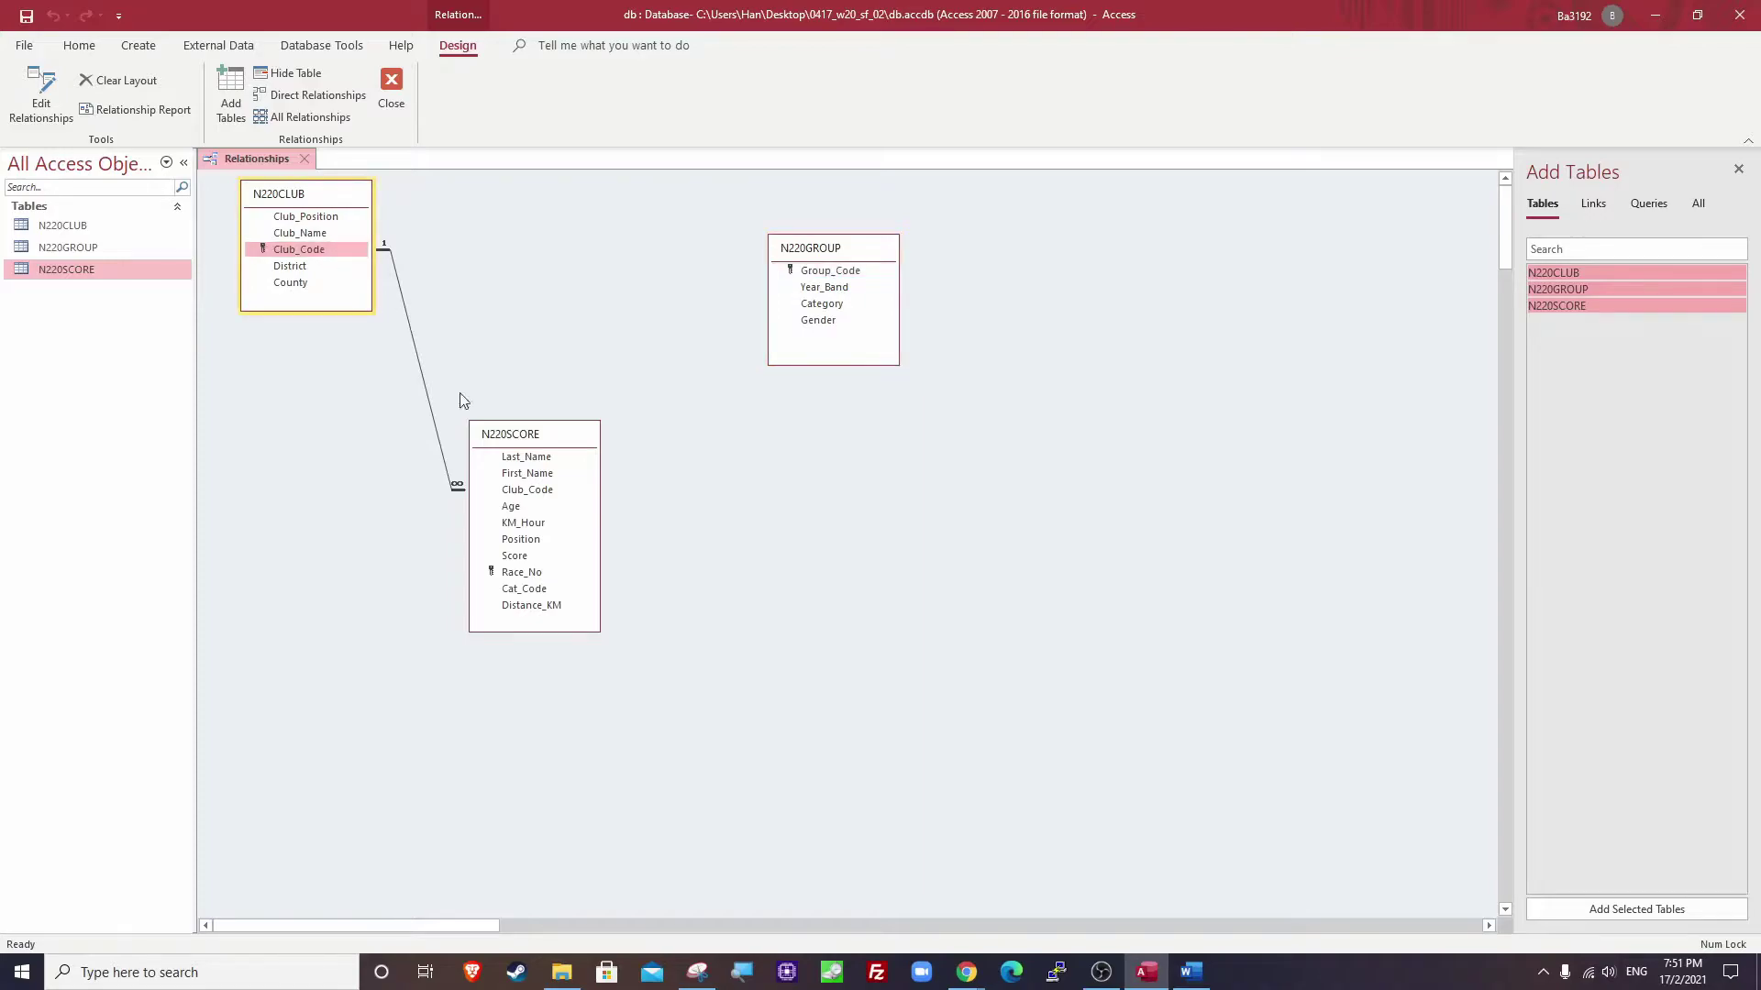
{"action": "left_click", "coordinate": [525, 490]}
{"action": "left_click", "coordinate": [314, 251]}
{"action": "left_click", "coordinate": [536, 491]}
Move N220SCORE higher, then read the second relationship requirement in the exam paper.
{"action": "left_click_drag", "start_coordinate": [524, 421], "coordinate": [532, 351]}
{"action": "left_click", "coordinate": [840, 257]}
{"action": "key", "text": "alt+Tab"}
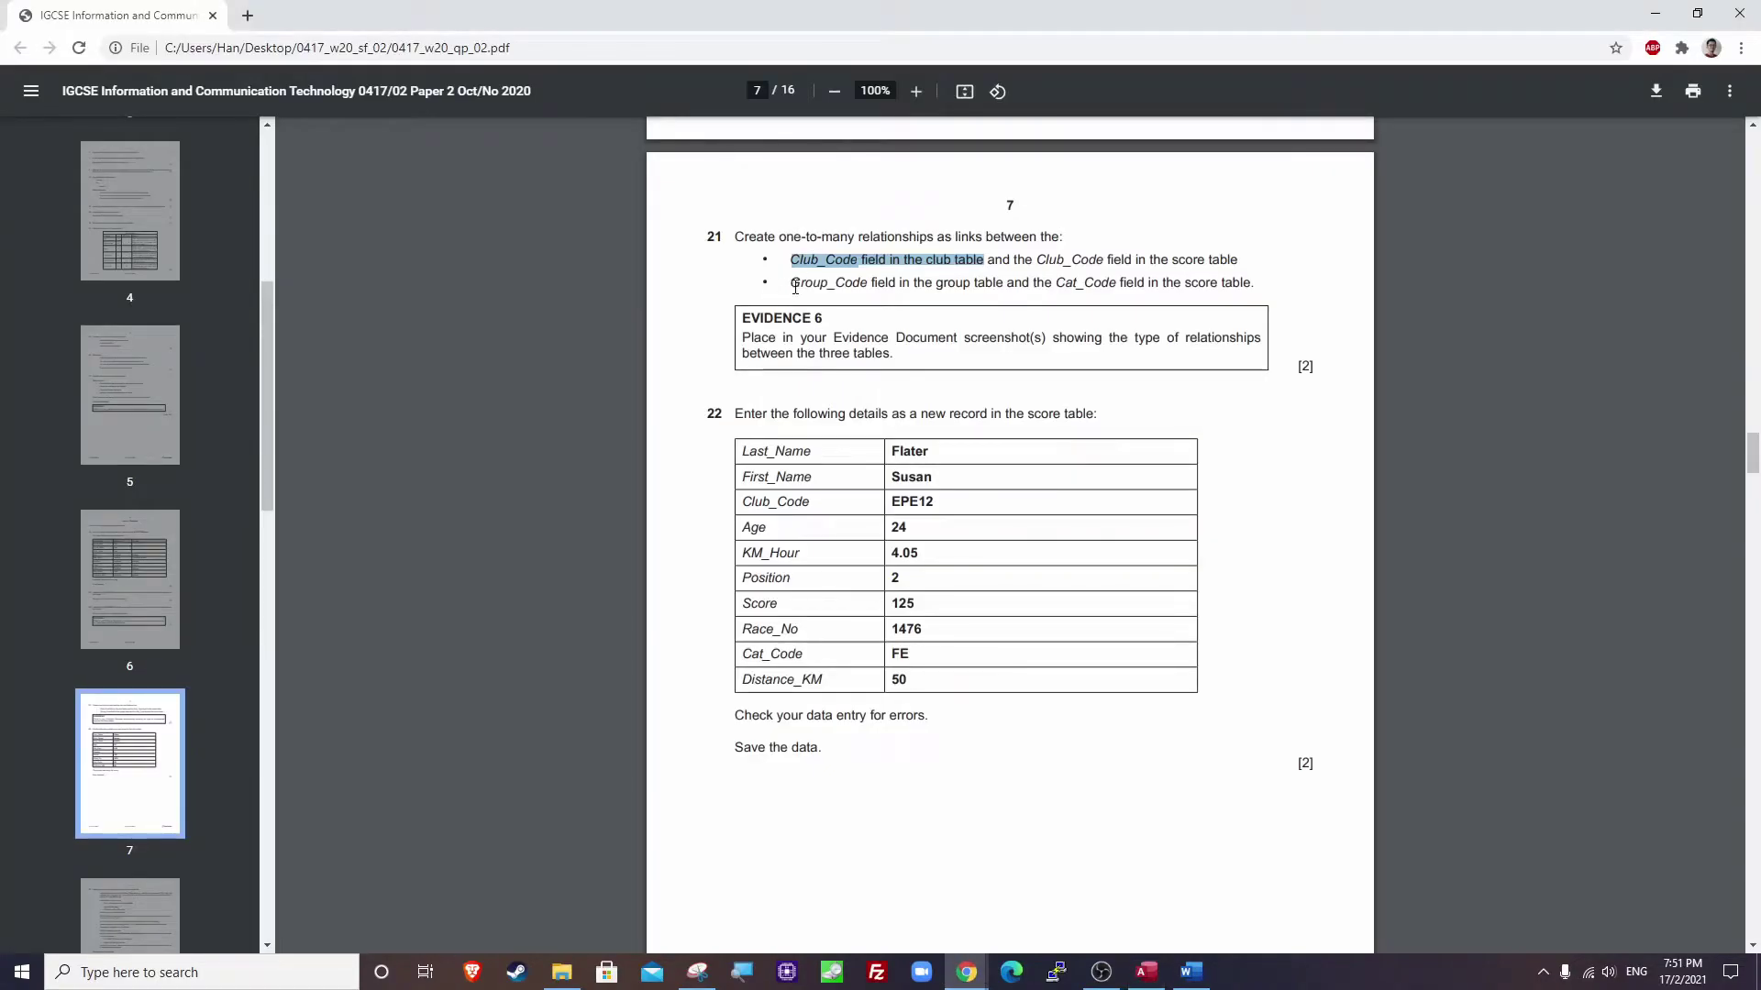
{"action": "left_click_drag", "start_coordinate": [792, 286], "coordinate": [980, 286]}
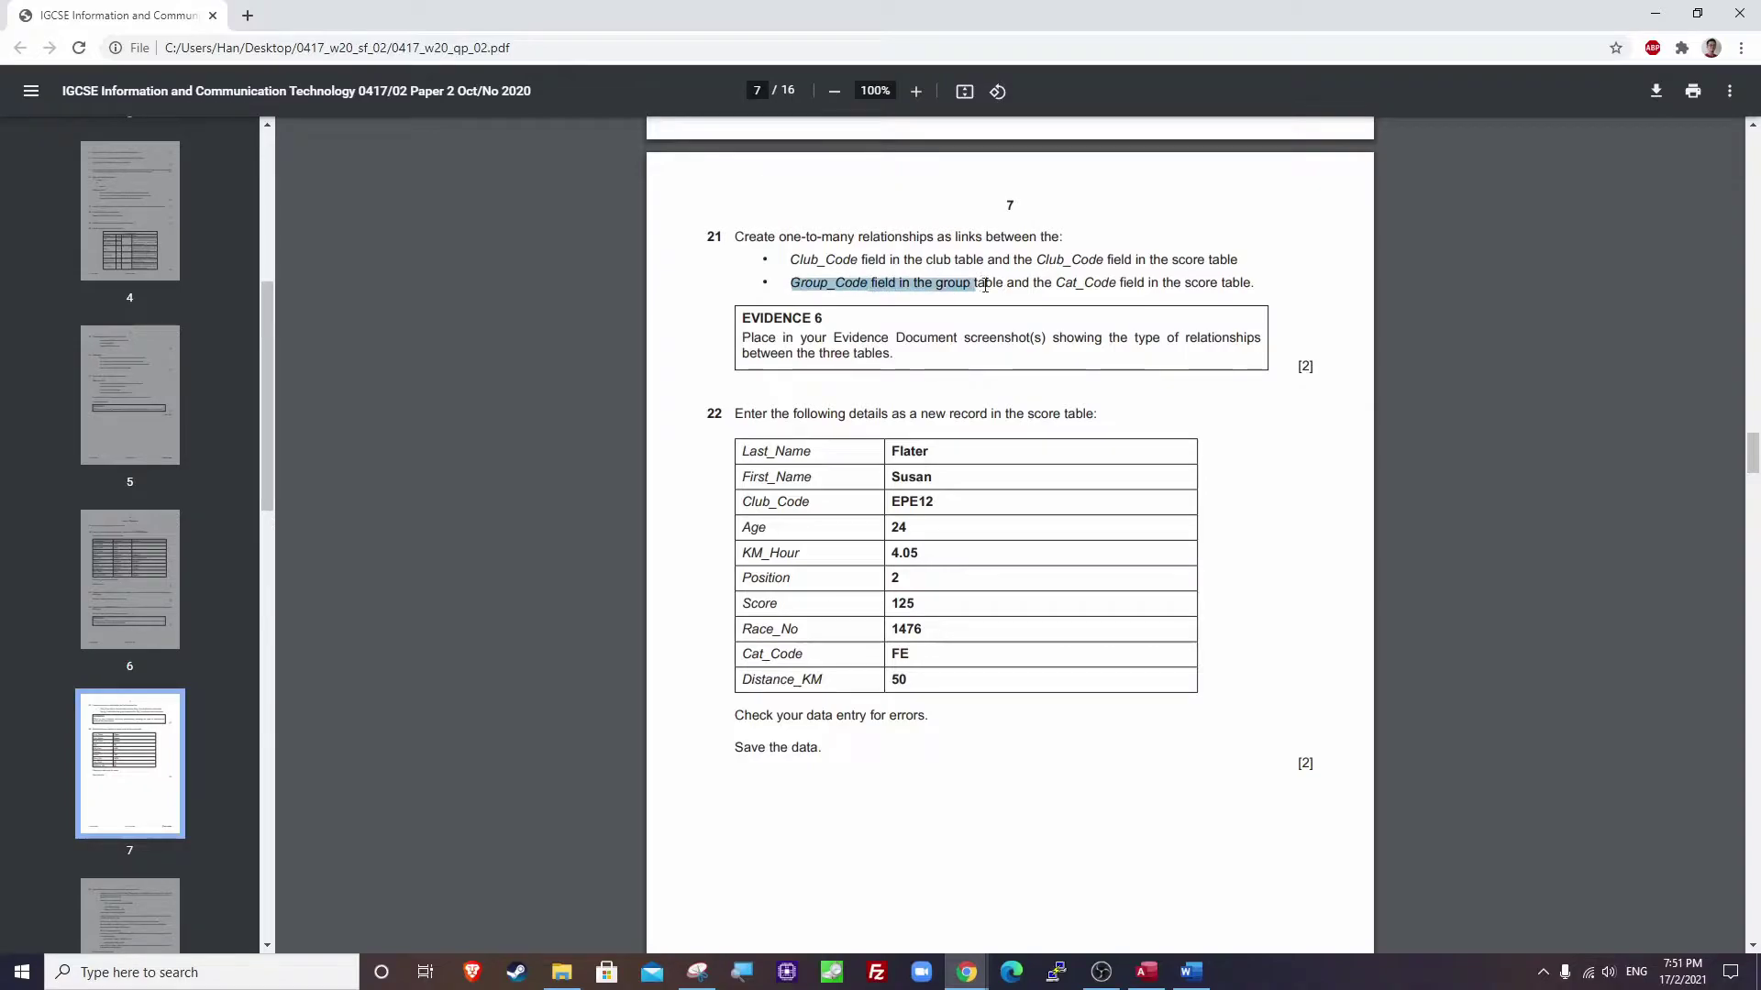
Link N220GROUP Group_Code one-to-many to N220SCORE Cat_Code with referential integrity enforced.
{"action": "key", "text": "alt+Tab"}
{"action": "left_click", "coordinate": [842, 260]}
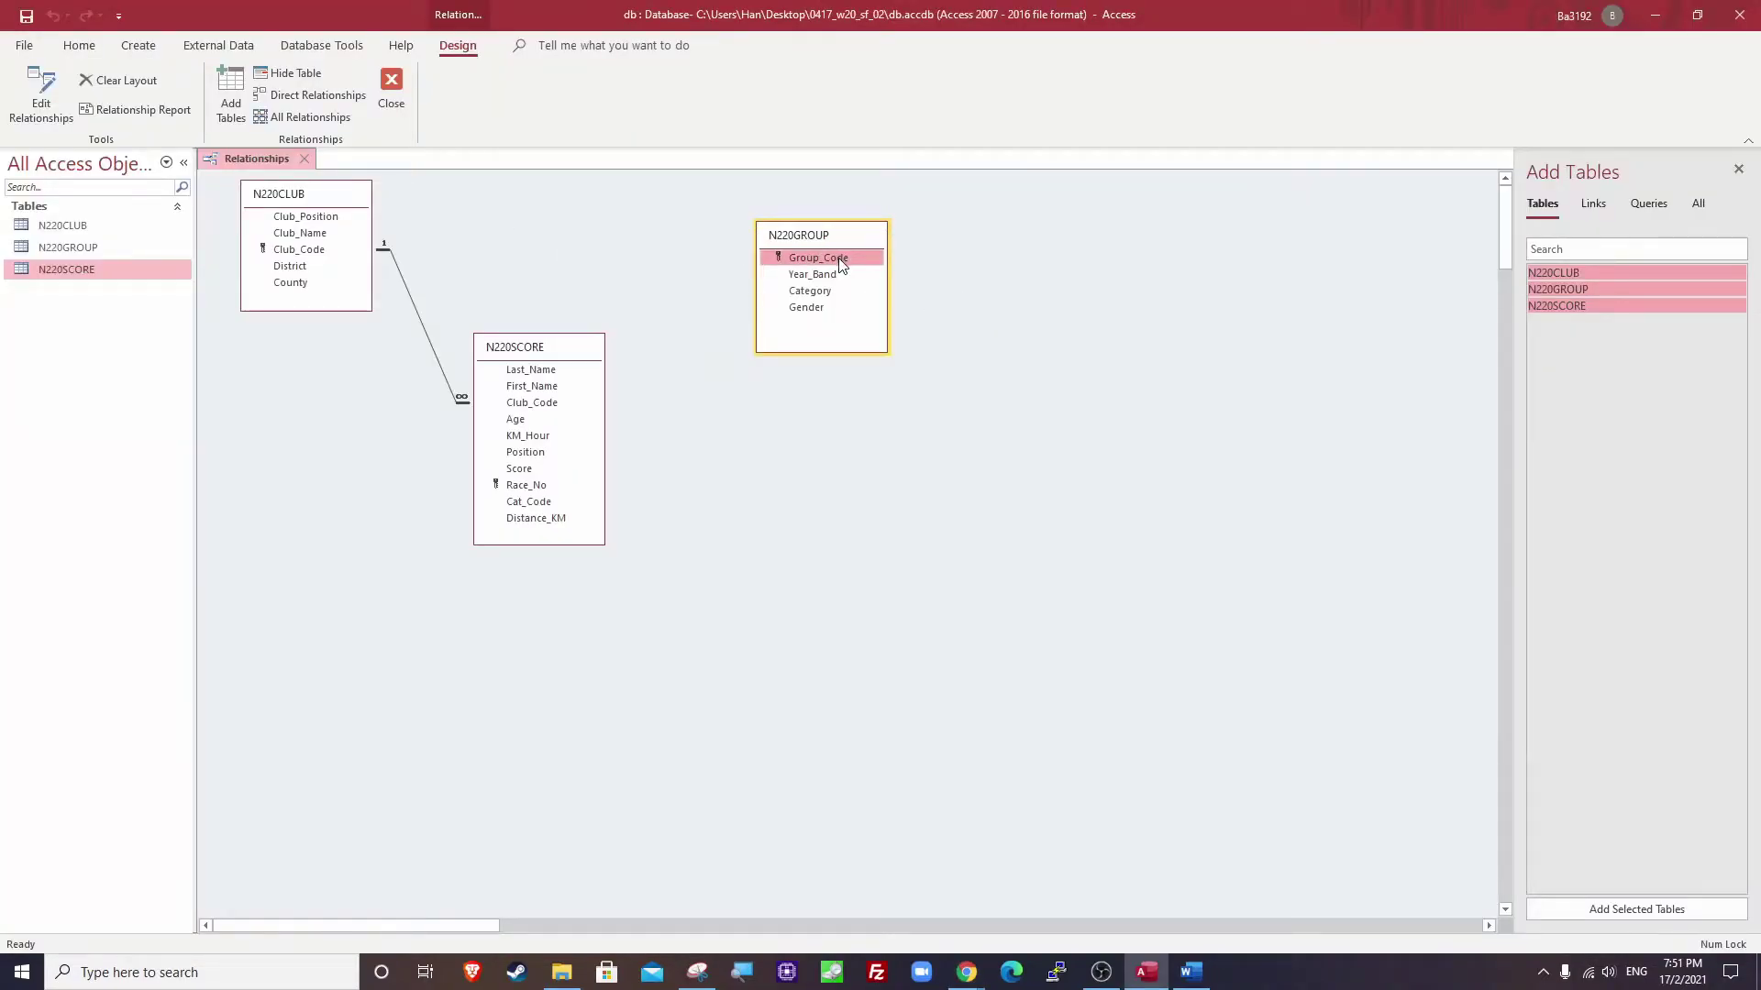
{"action": "key", "text": "alt+Tab"}
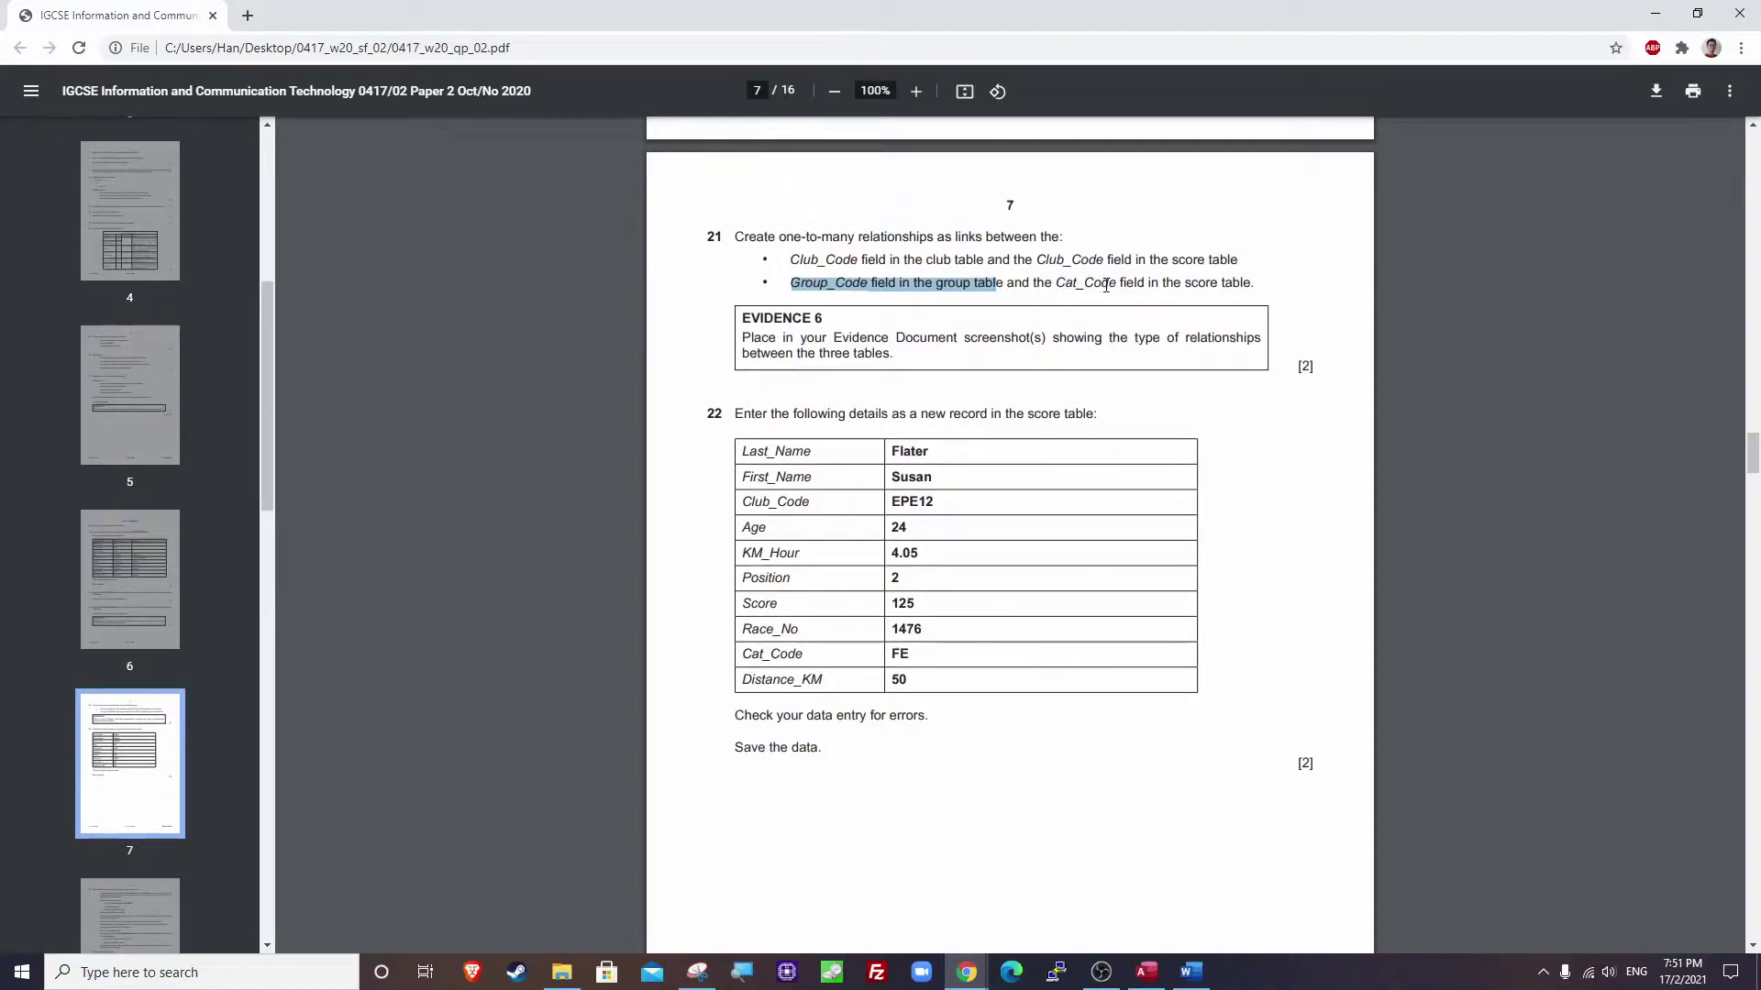
{"action": "key", "text": "alt+Tab"}
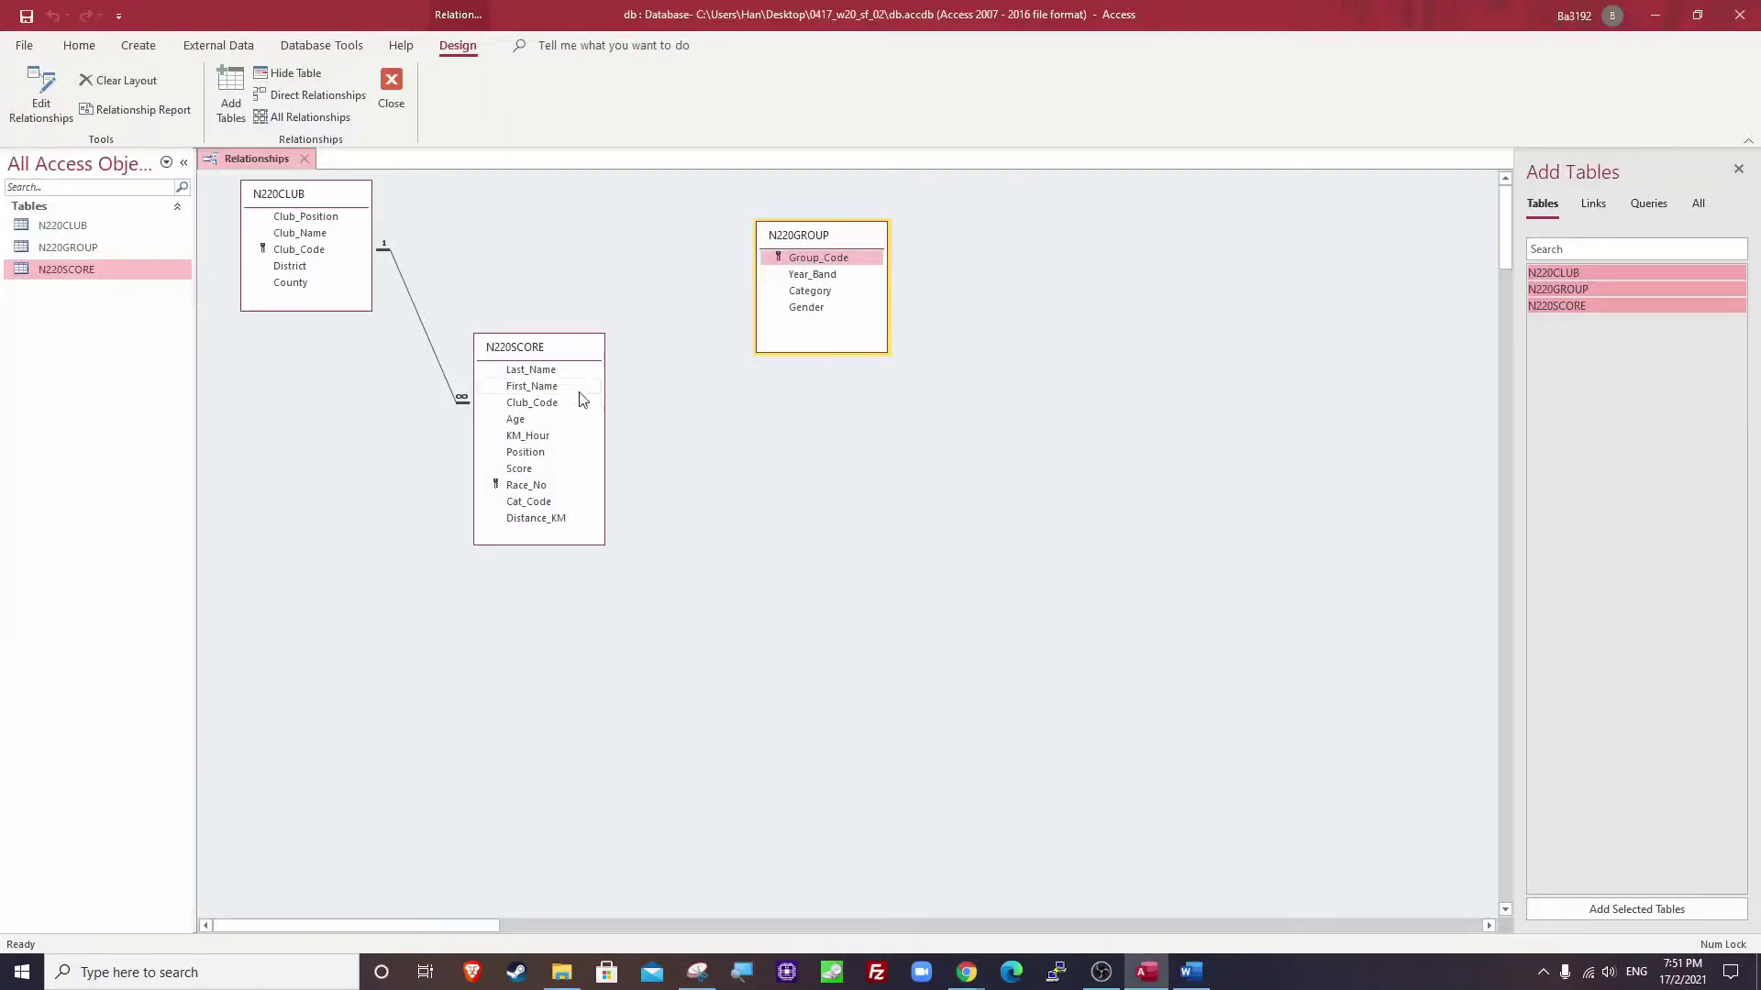
{"action": "left_click_drag", "start_coordinate": [802, 261], "coordinate": [531, 504]}
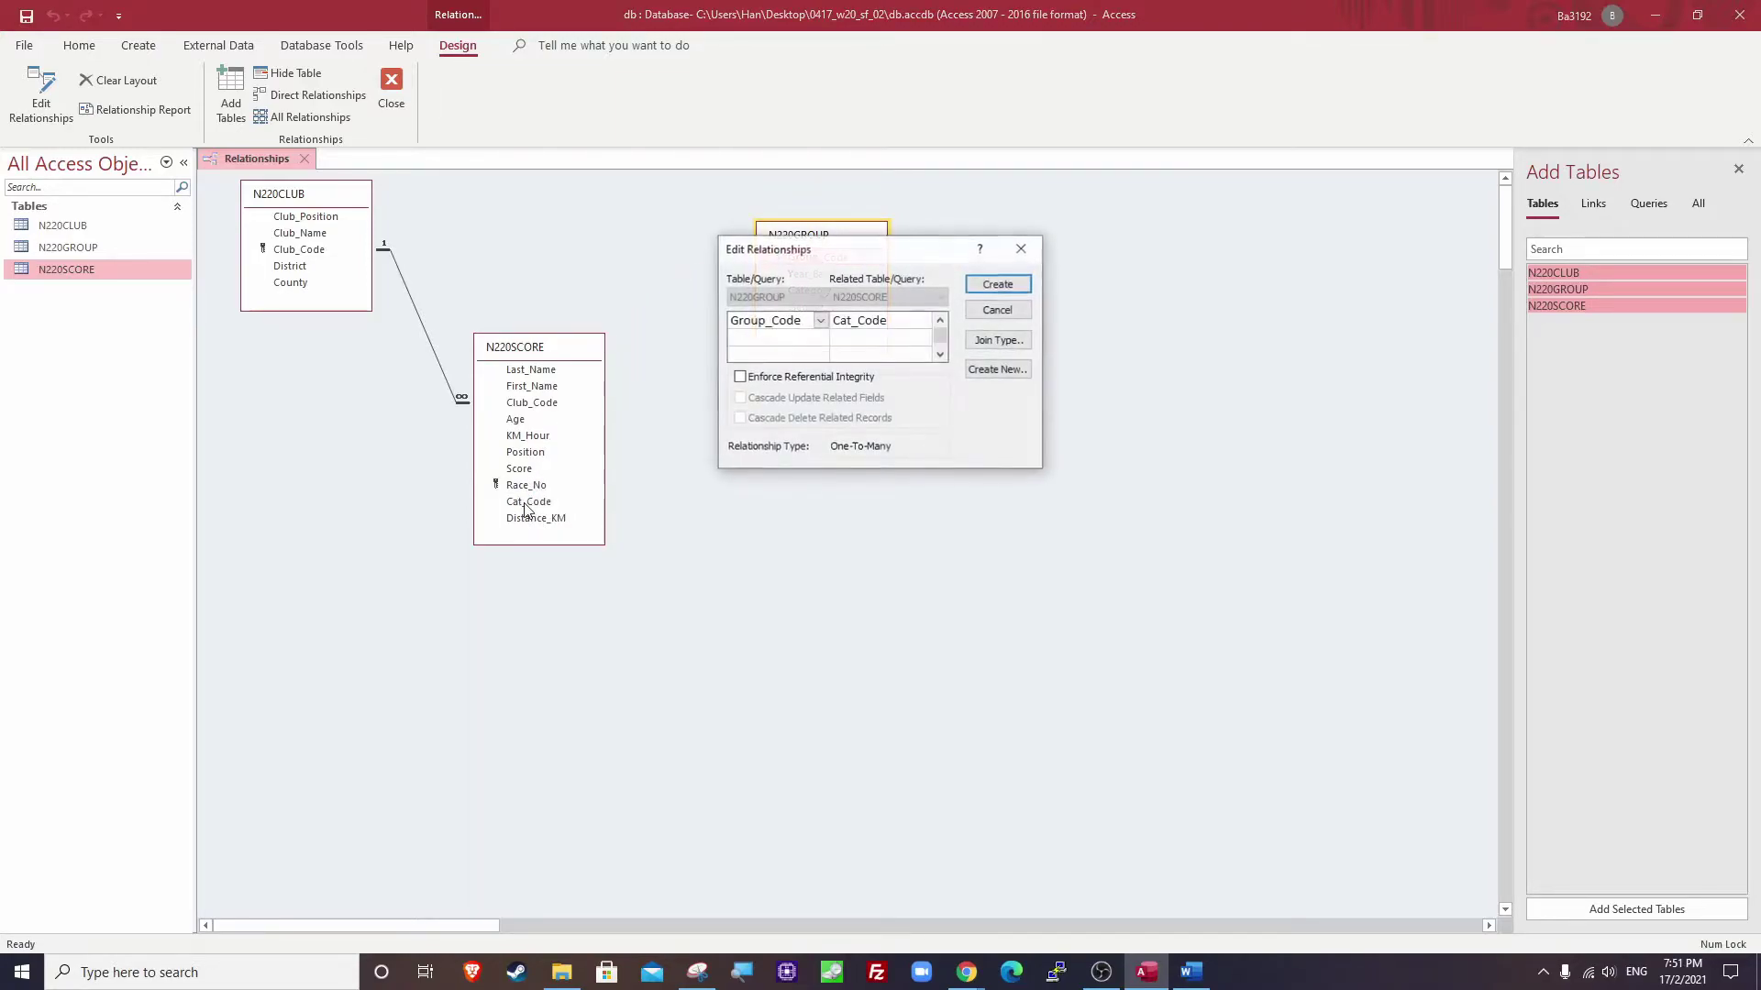
{"action": "left_click", "coordinate": [776, 381]}
{"action": "left_click", "coordinate": [997, 284]}
Nudge N220GROUP into place and read the EVIDENCE 6 instructions in the exam paper.
{"action": "left_click_drag", "start_coordinate": [821, 244], "coordinate": [767, 282]}
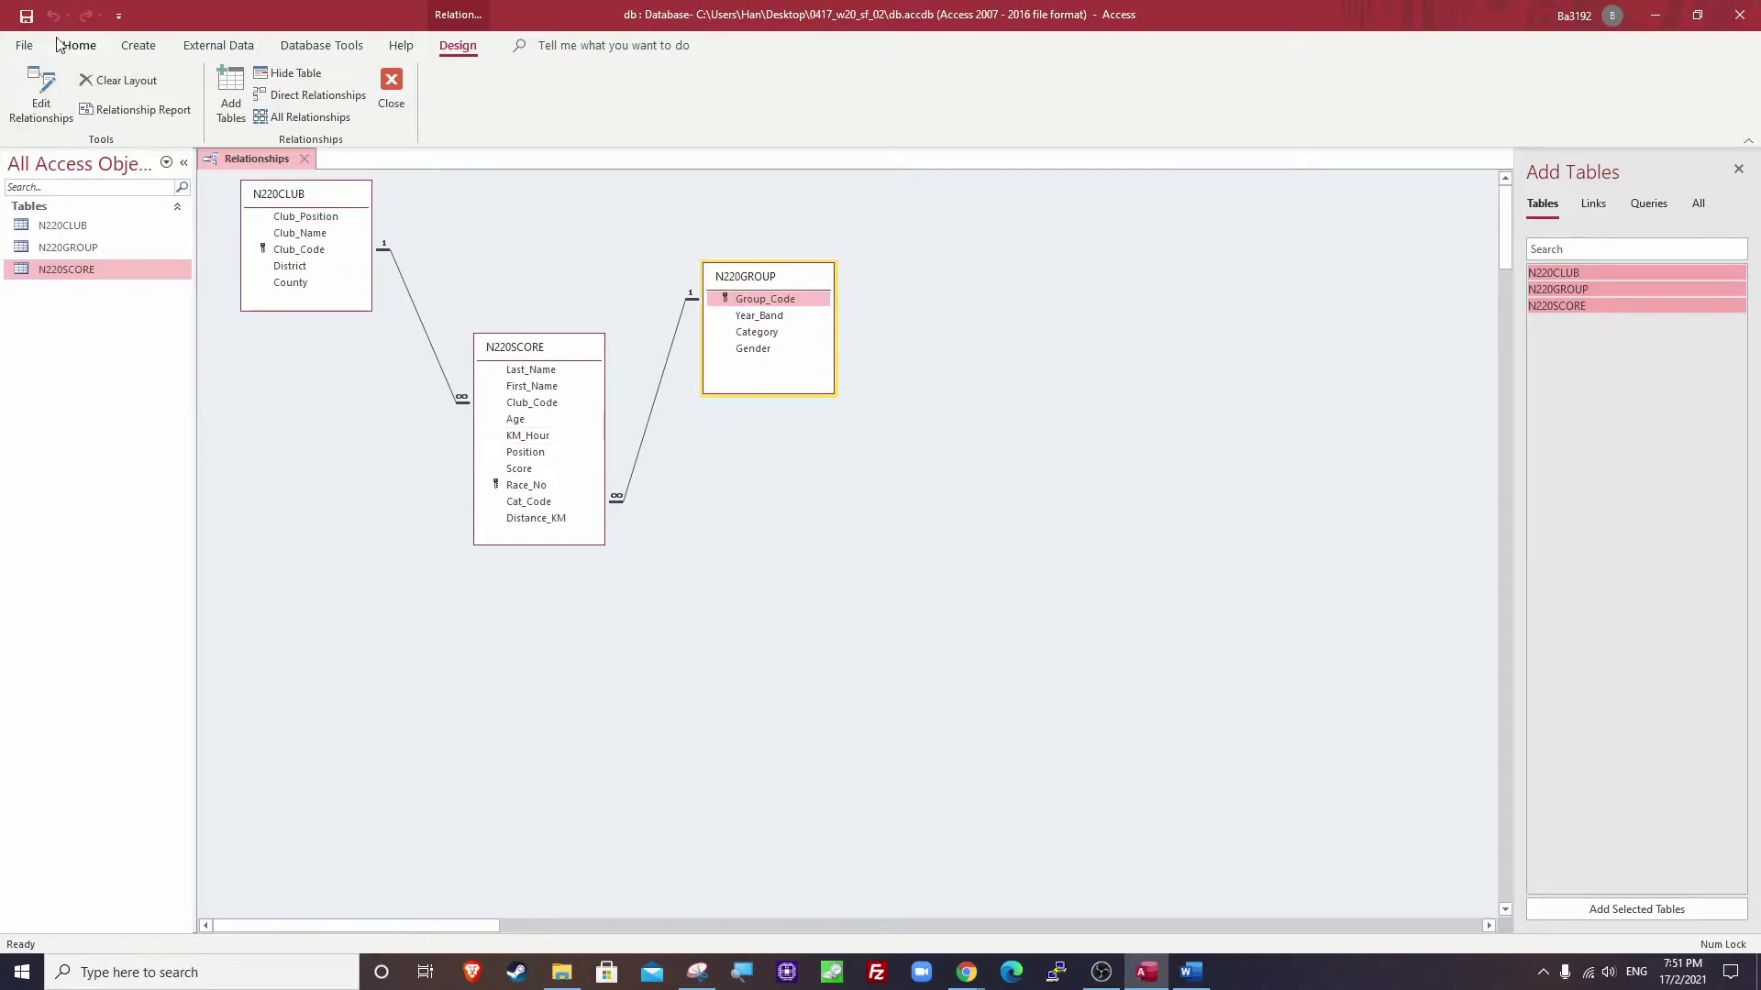
{"action": "key", "text": "alt+Tab"}
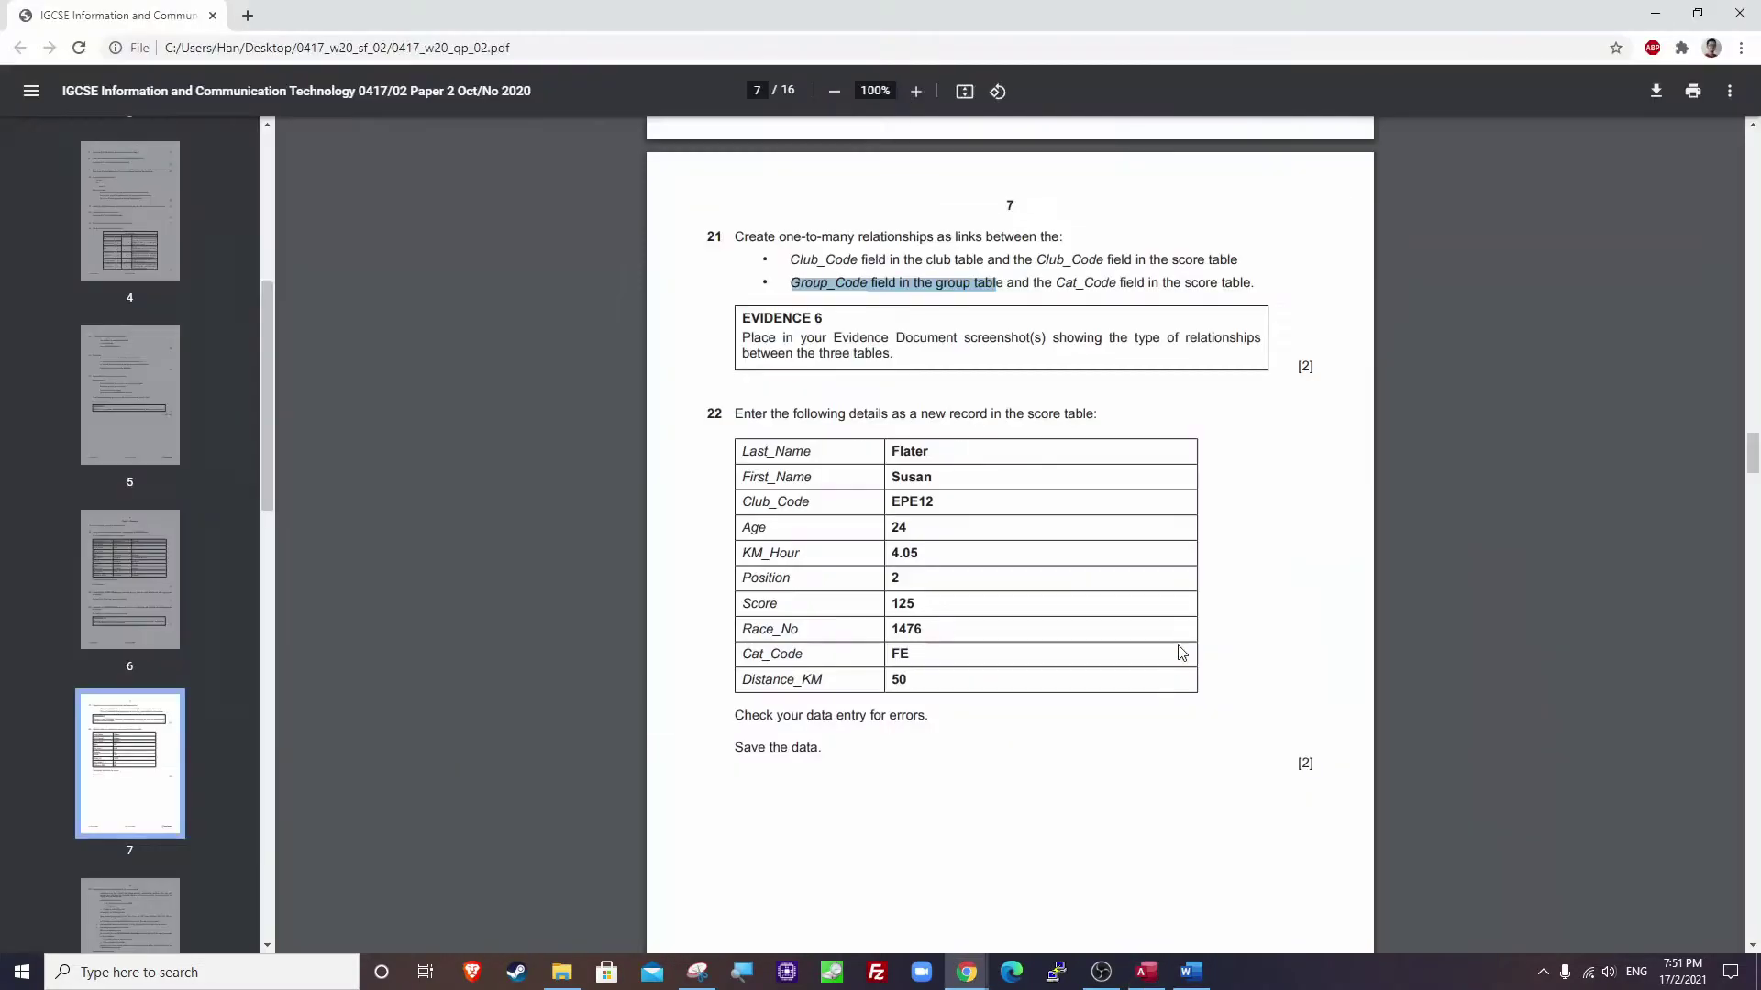
{"action": "left_click_drag", "start_coordinate": [743, 339], "coordinate": [890, 356]}
Move N220SCORE and N220GROUP into a tidy relationships layout.
{"action": "left_click", "coordinate": [1146, 972]}
{"action": "left_click_drag", "start_coordinate": [495, 315], "coordinate": [494, 272]}
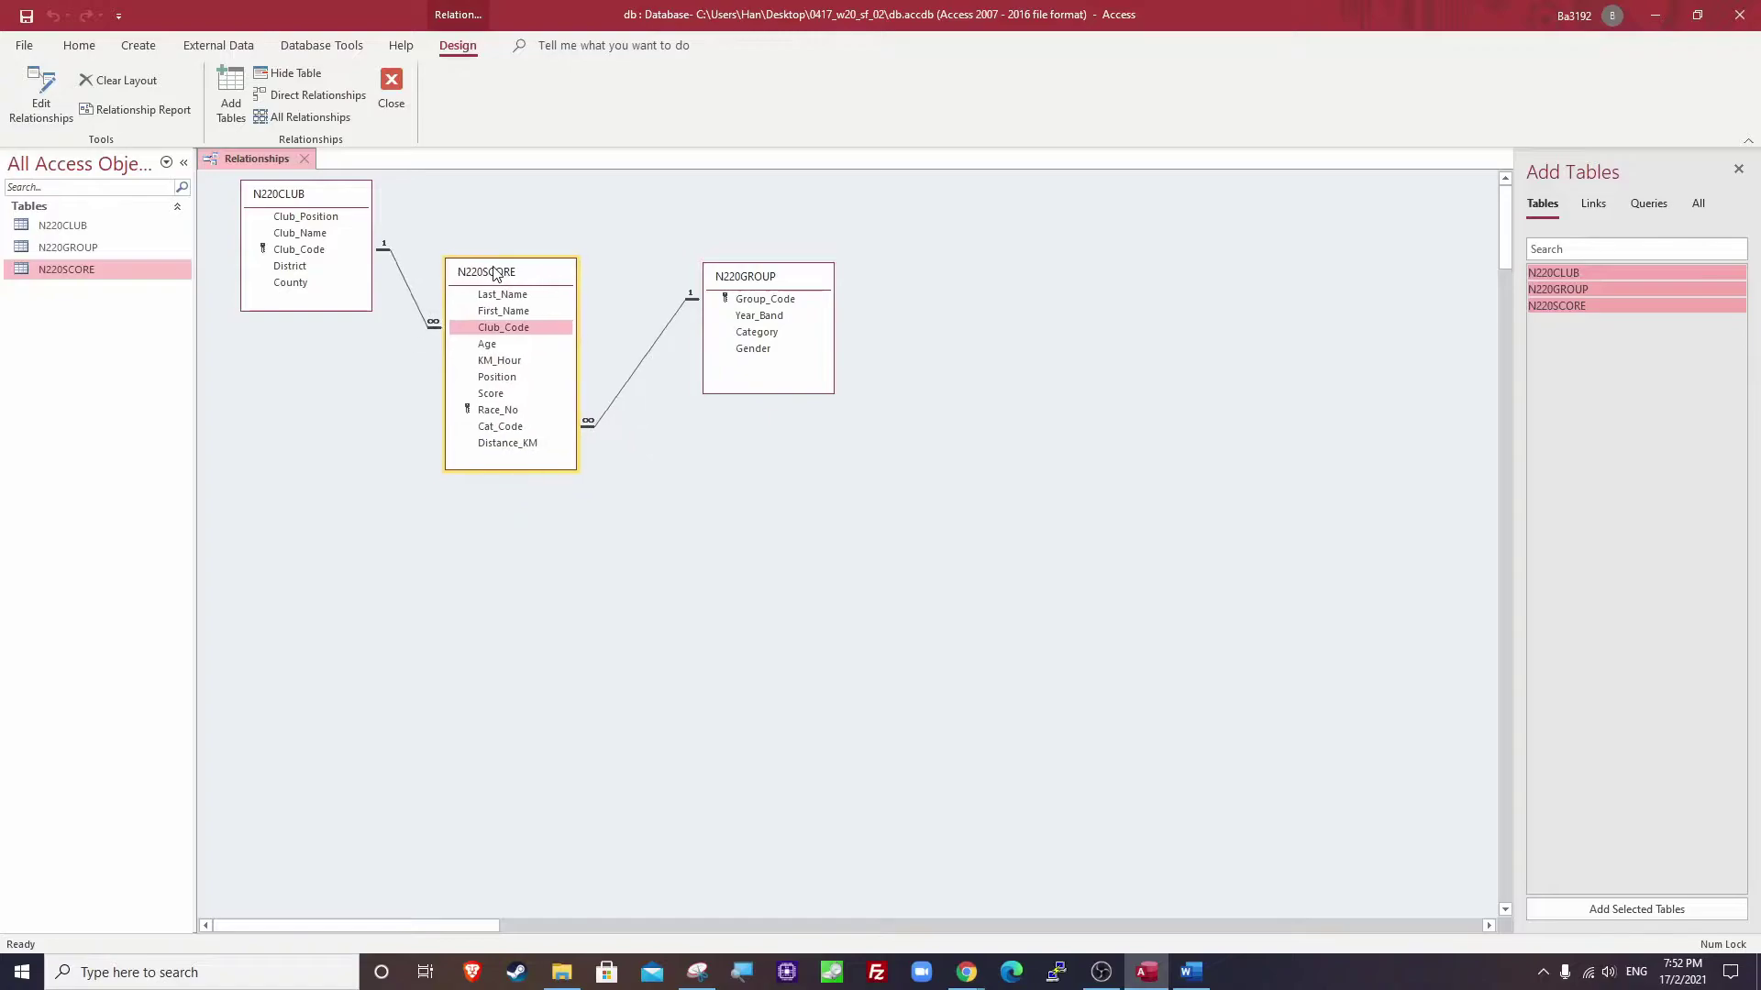
{"action": "left_click_drag", "start_coordinate": [773, 282], "coordinate": [720, 216]}
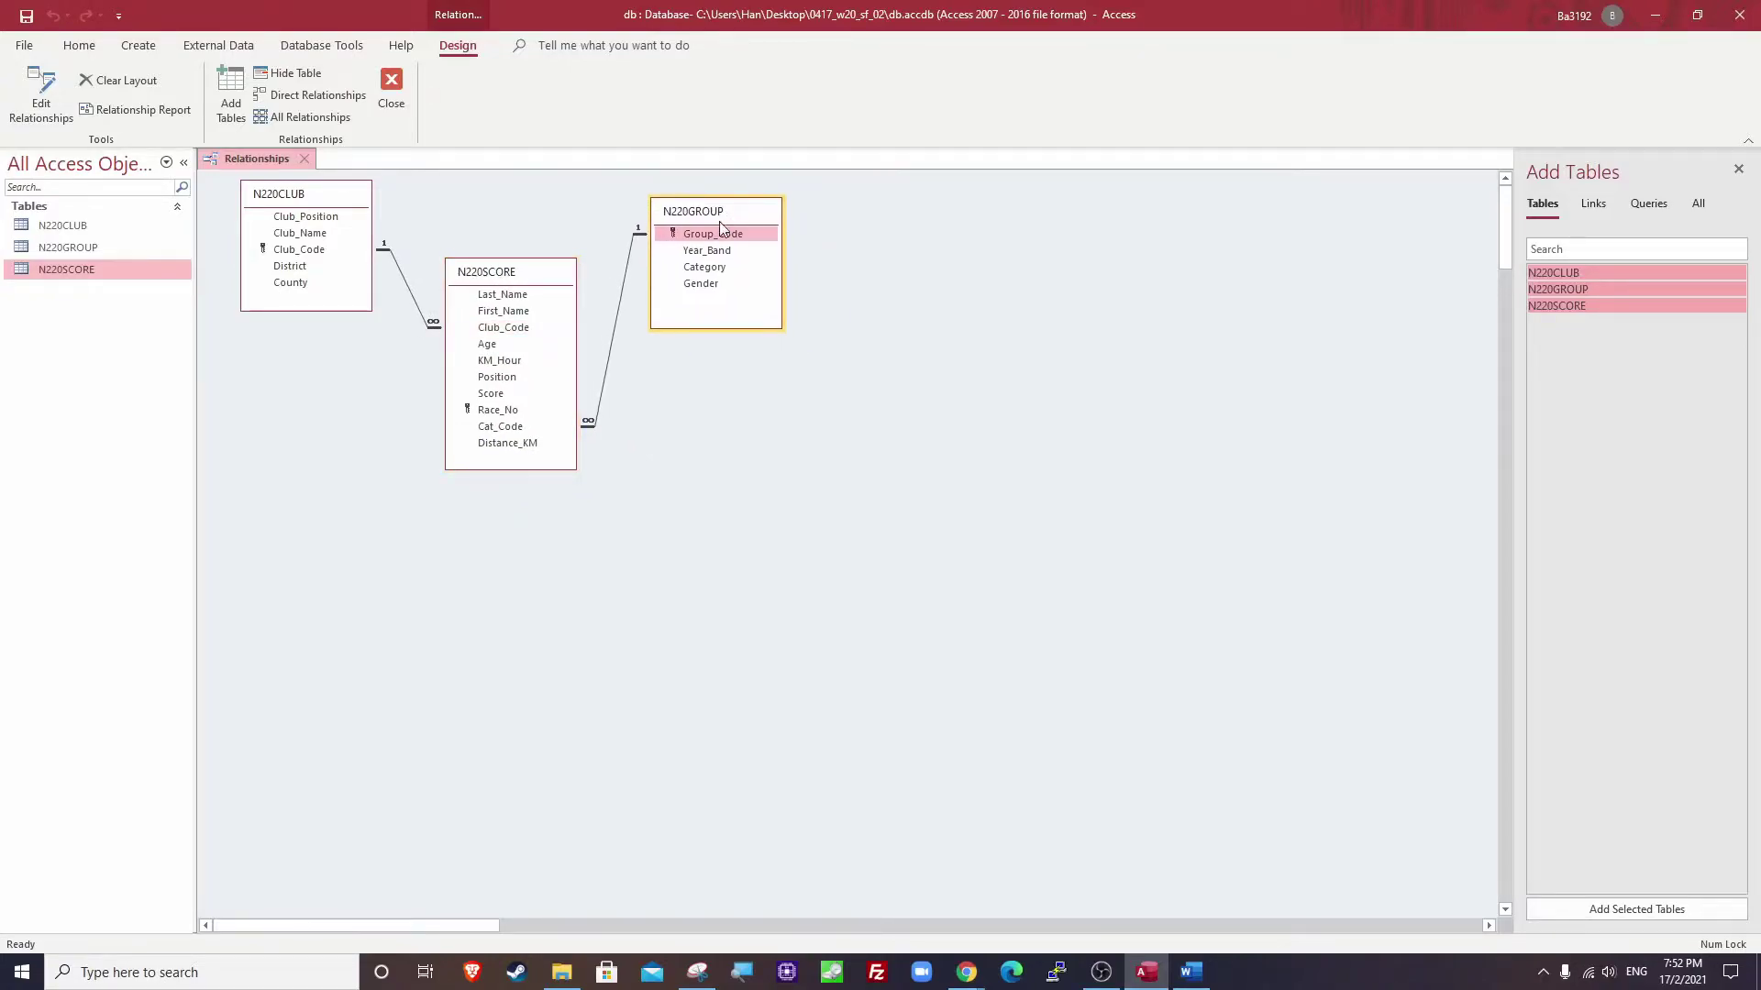
Snip the relationships diagram showing all three tables and both links.
{"action": "left_click", "coordinate": [697, 972]}
{"action": "left_click", "coordinate": [140, 64]}
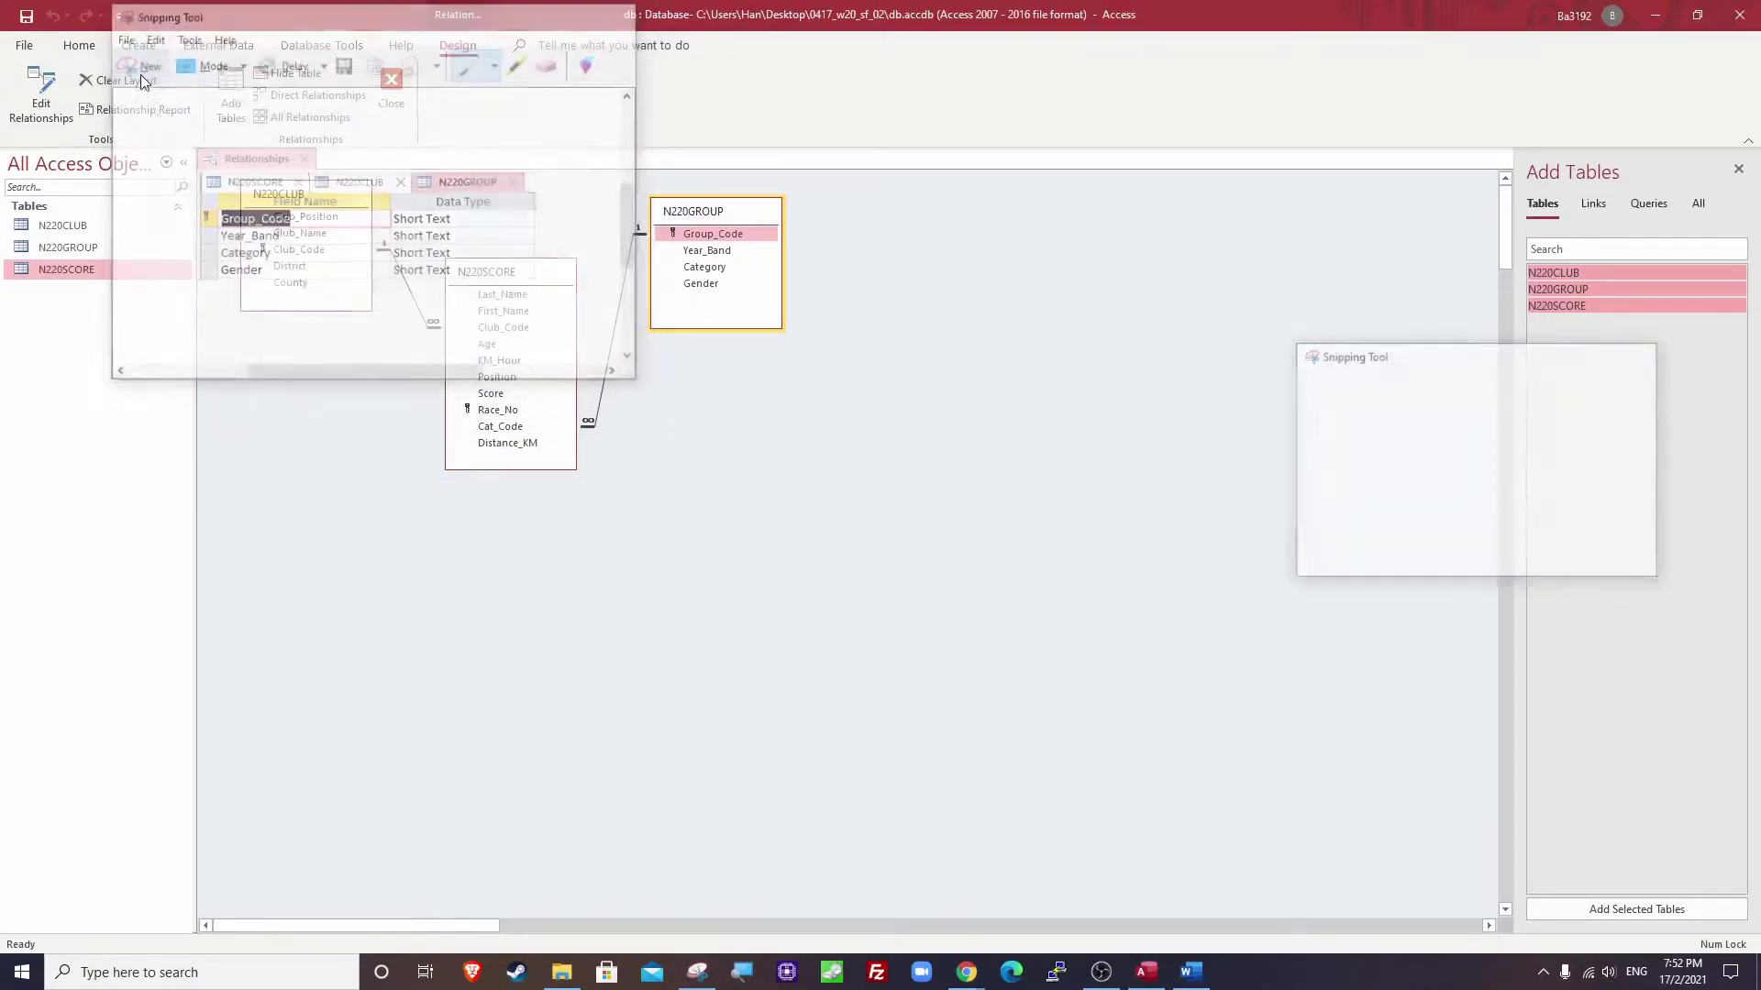
{"action": "left_click_drag", "start_coordinate": [232, 177], "coordinate": [786, 471]}
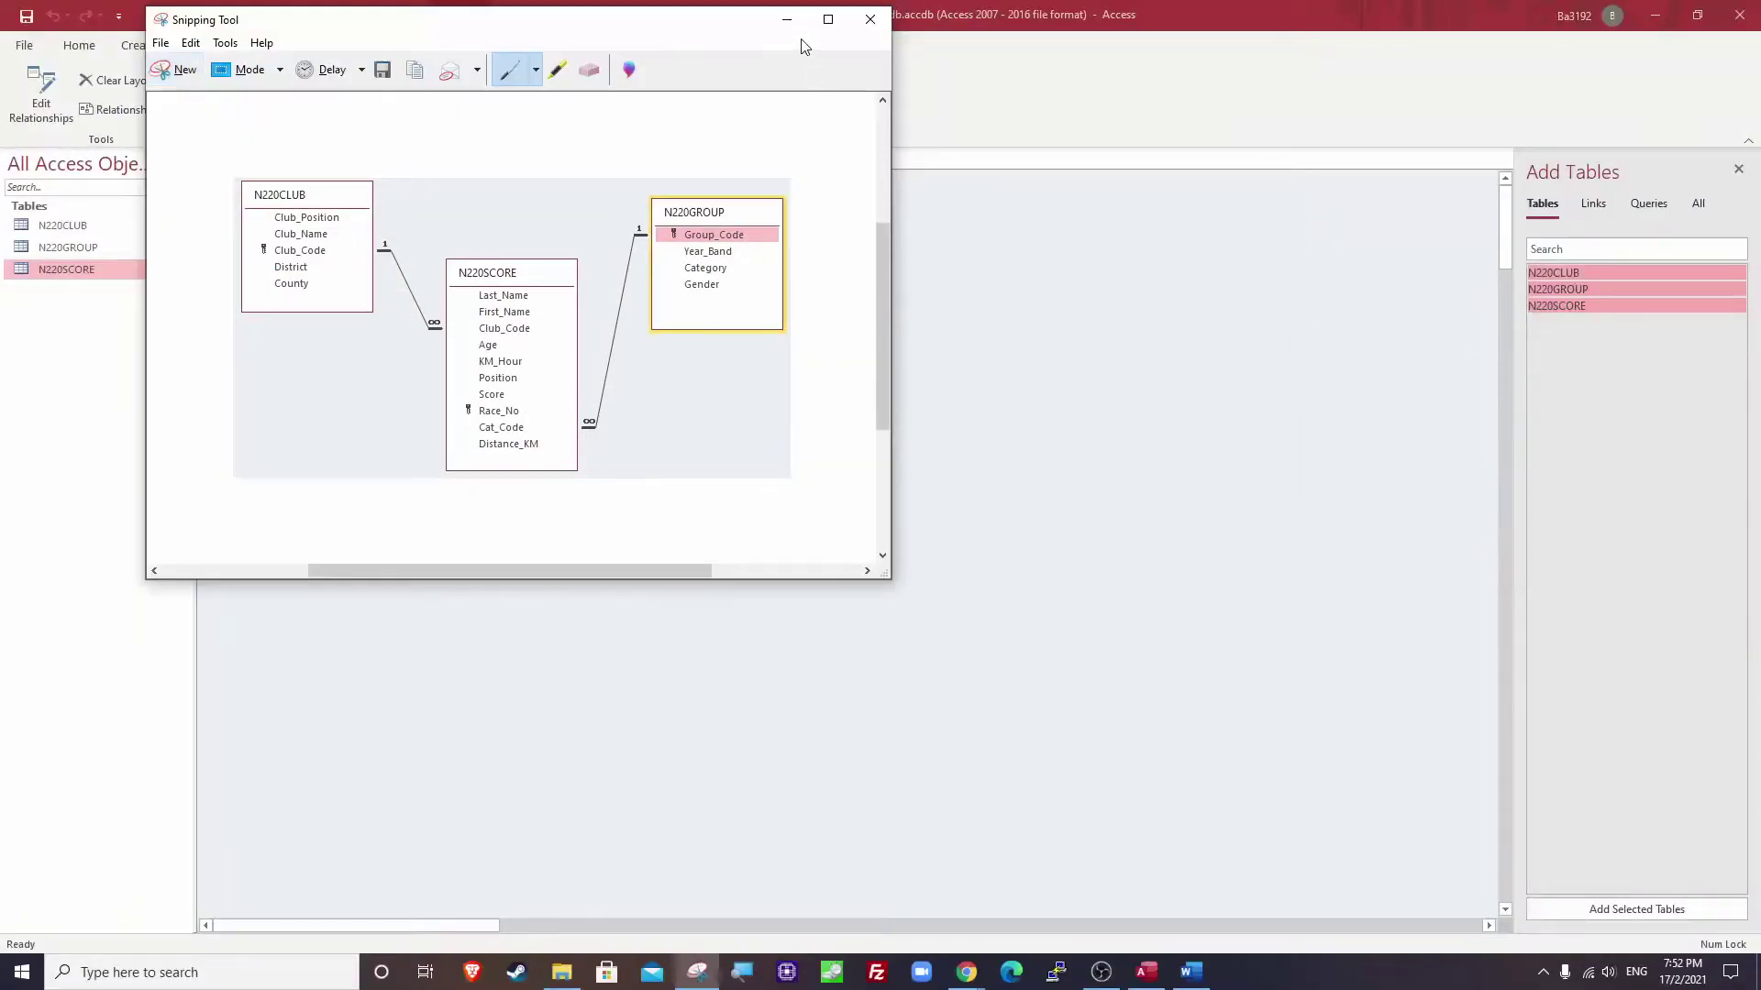
{"action": "left_click", "coordinate": [804, 16]}
Paste the relationships screenshot under Step 21 - EVIDENCE 6 and read the start of question 22.
{"action": "left_click", "coordinate": [1191, 972]}
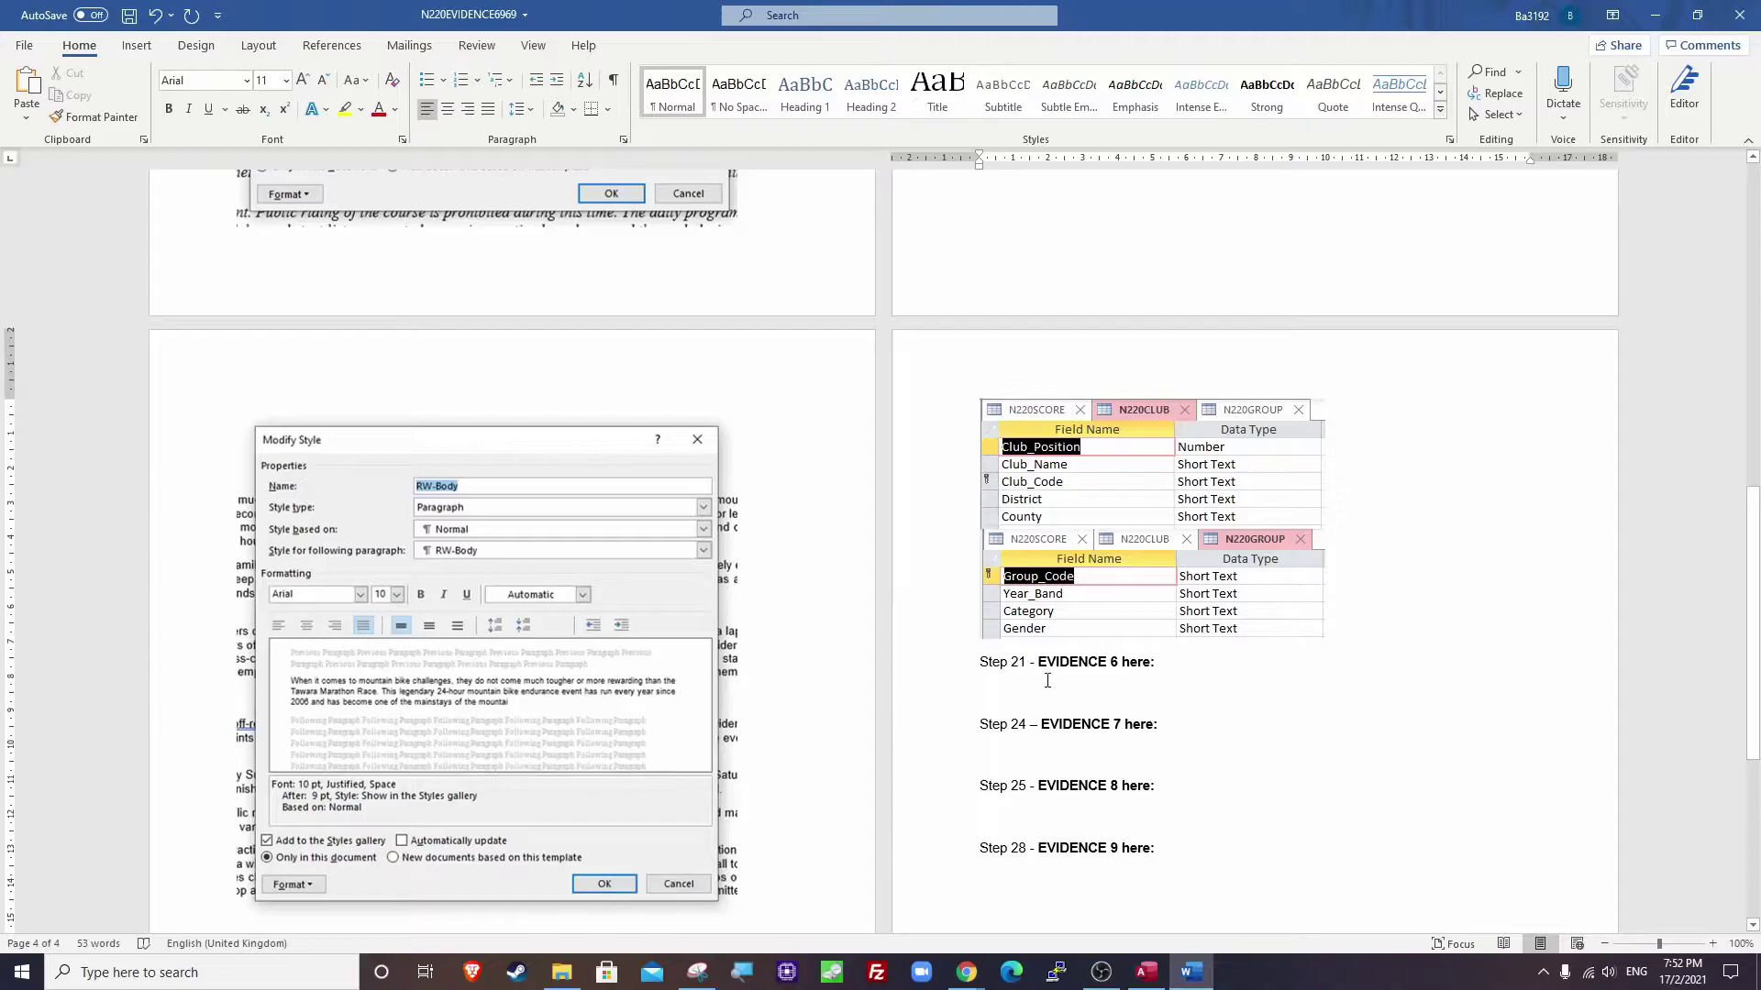
{"action": "key", "text": "ctrl+v"}
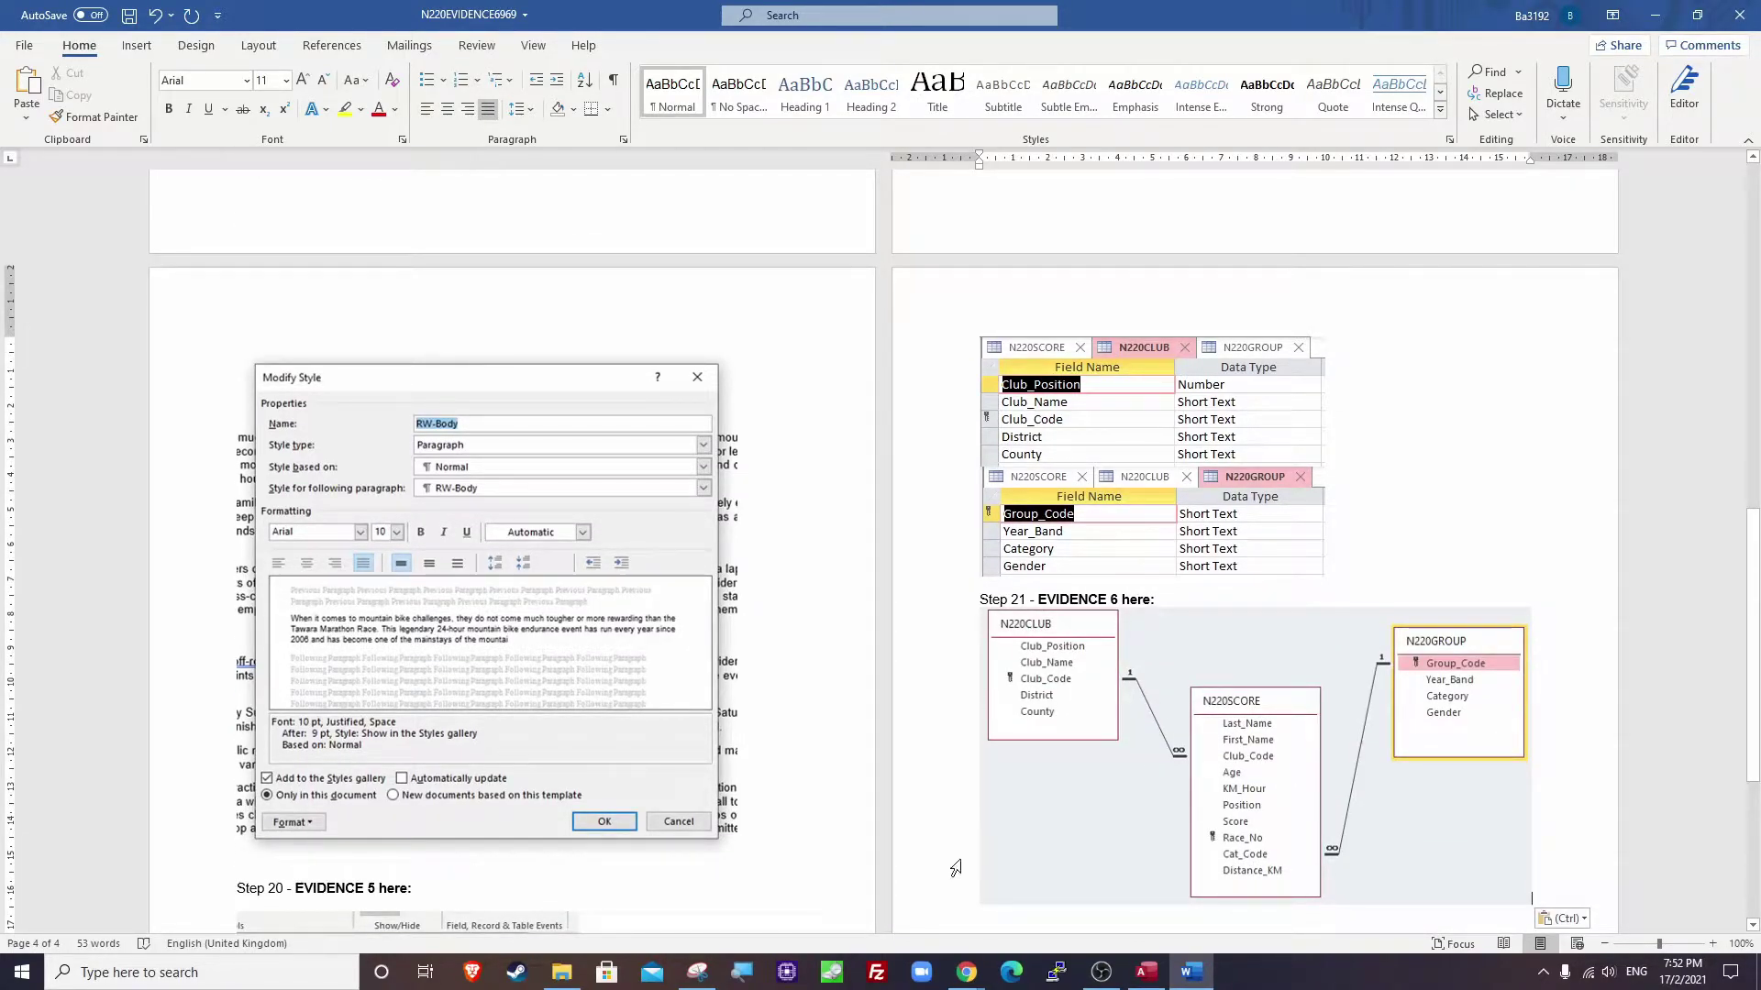
{"action": "mouse_move", "coordinate": [967, 972]}
{"action": "left_click", "coordinate": [917, 885]}
{"action": "scroll", "coordinate": [783, 623], "scroll_direction": "down", "scroll_amount": 2}
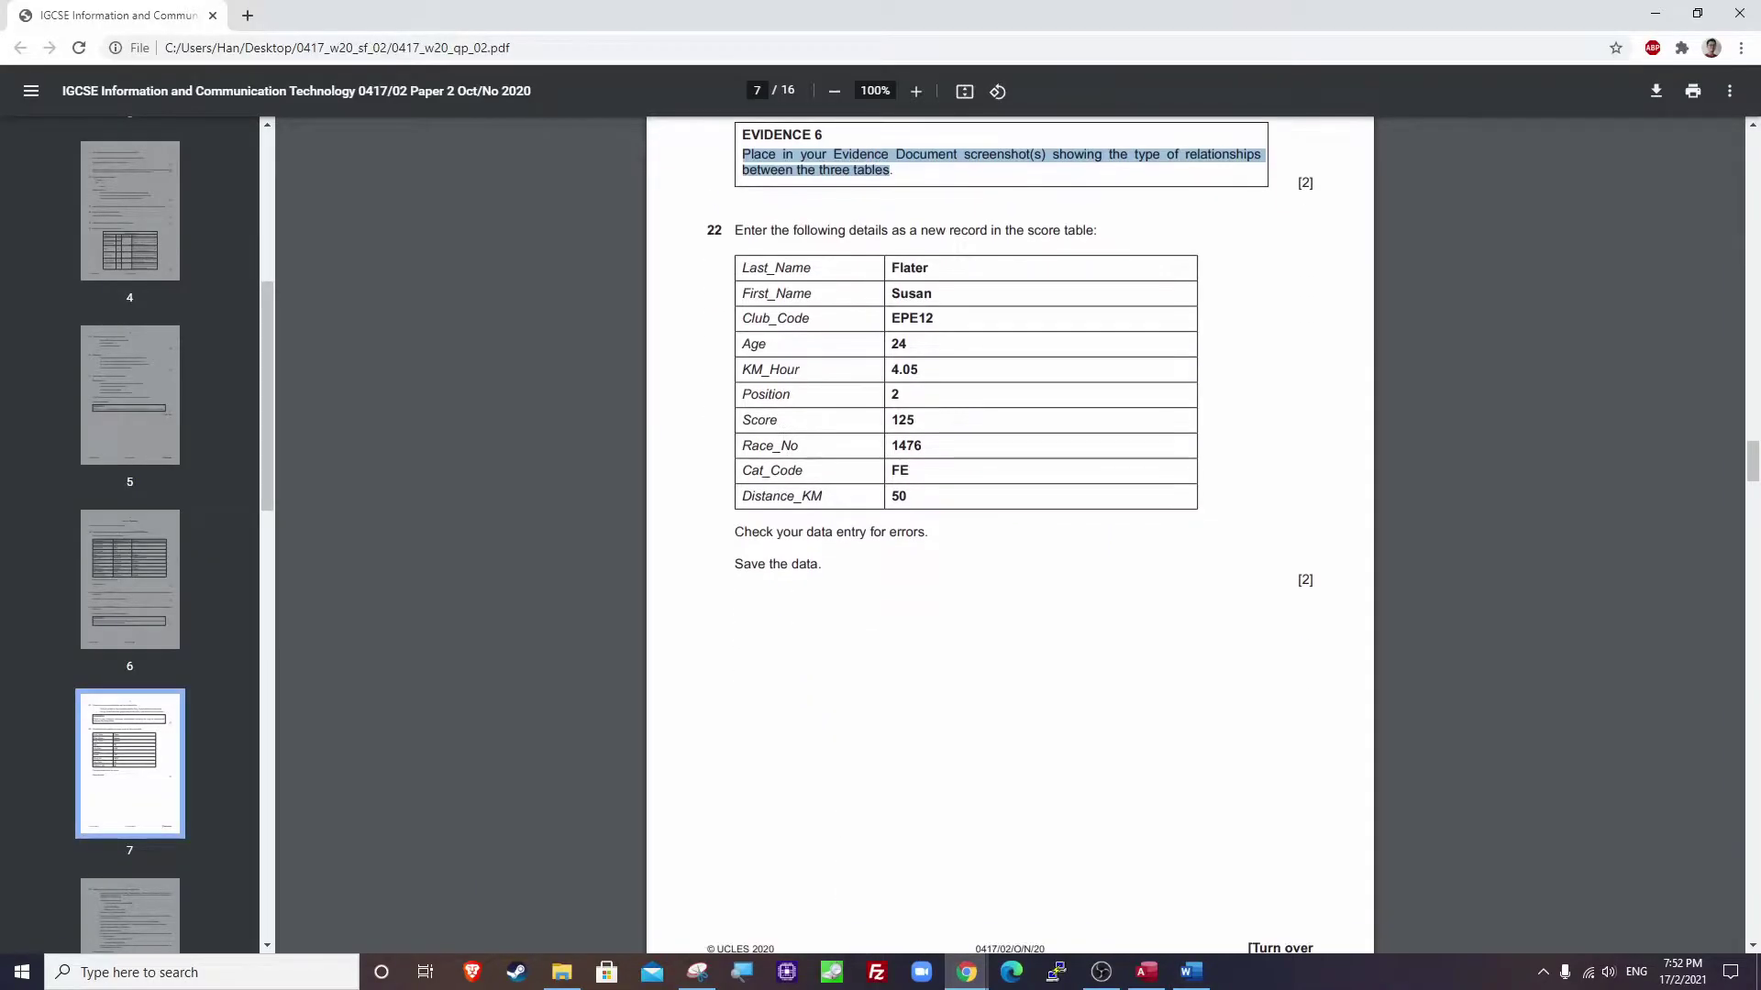
{"action": "left_click_drag", "start_coordinate": [735, 229], "coordinate": [1129, 243]}
Return to the Access relationships layout and close it.
{"action": "key", "text": "alt+Tab"}
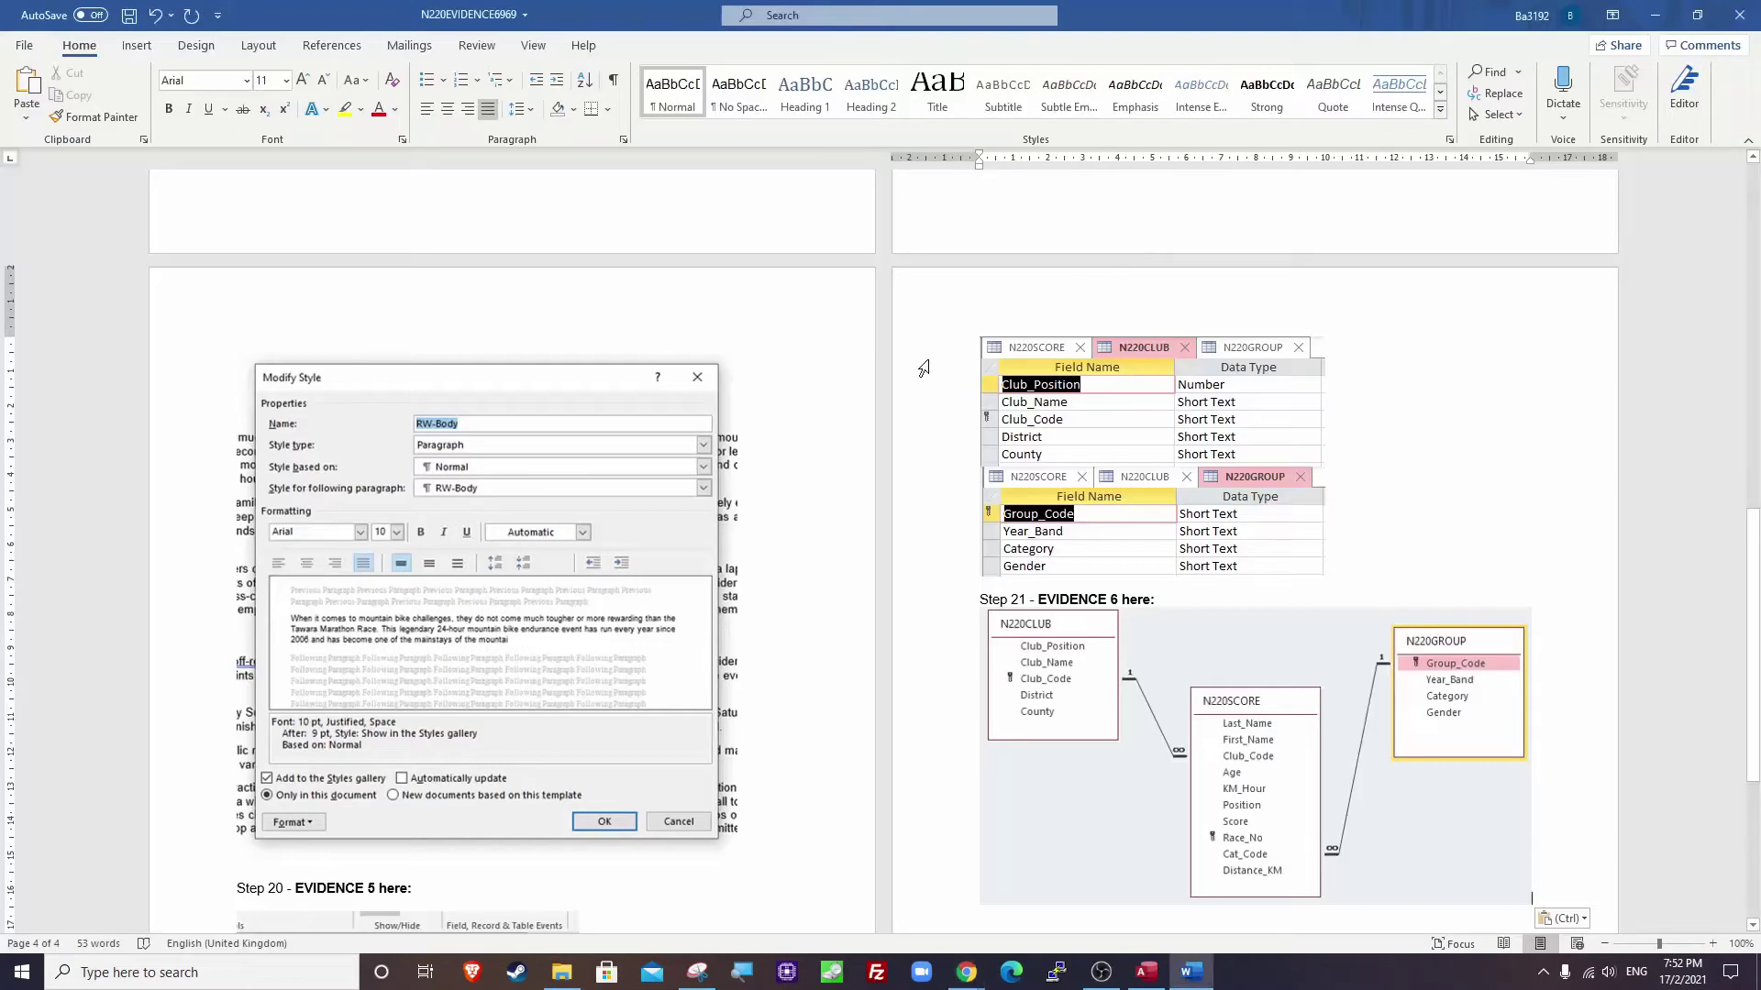
{"action": "left_click", "coordinate": [1147, 974]}
{"action": "left_click", "coordinate": [392, 90]}
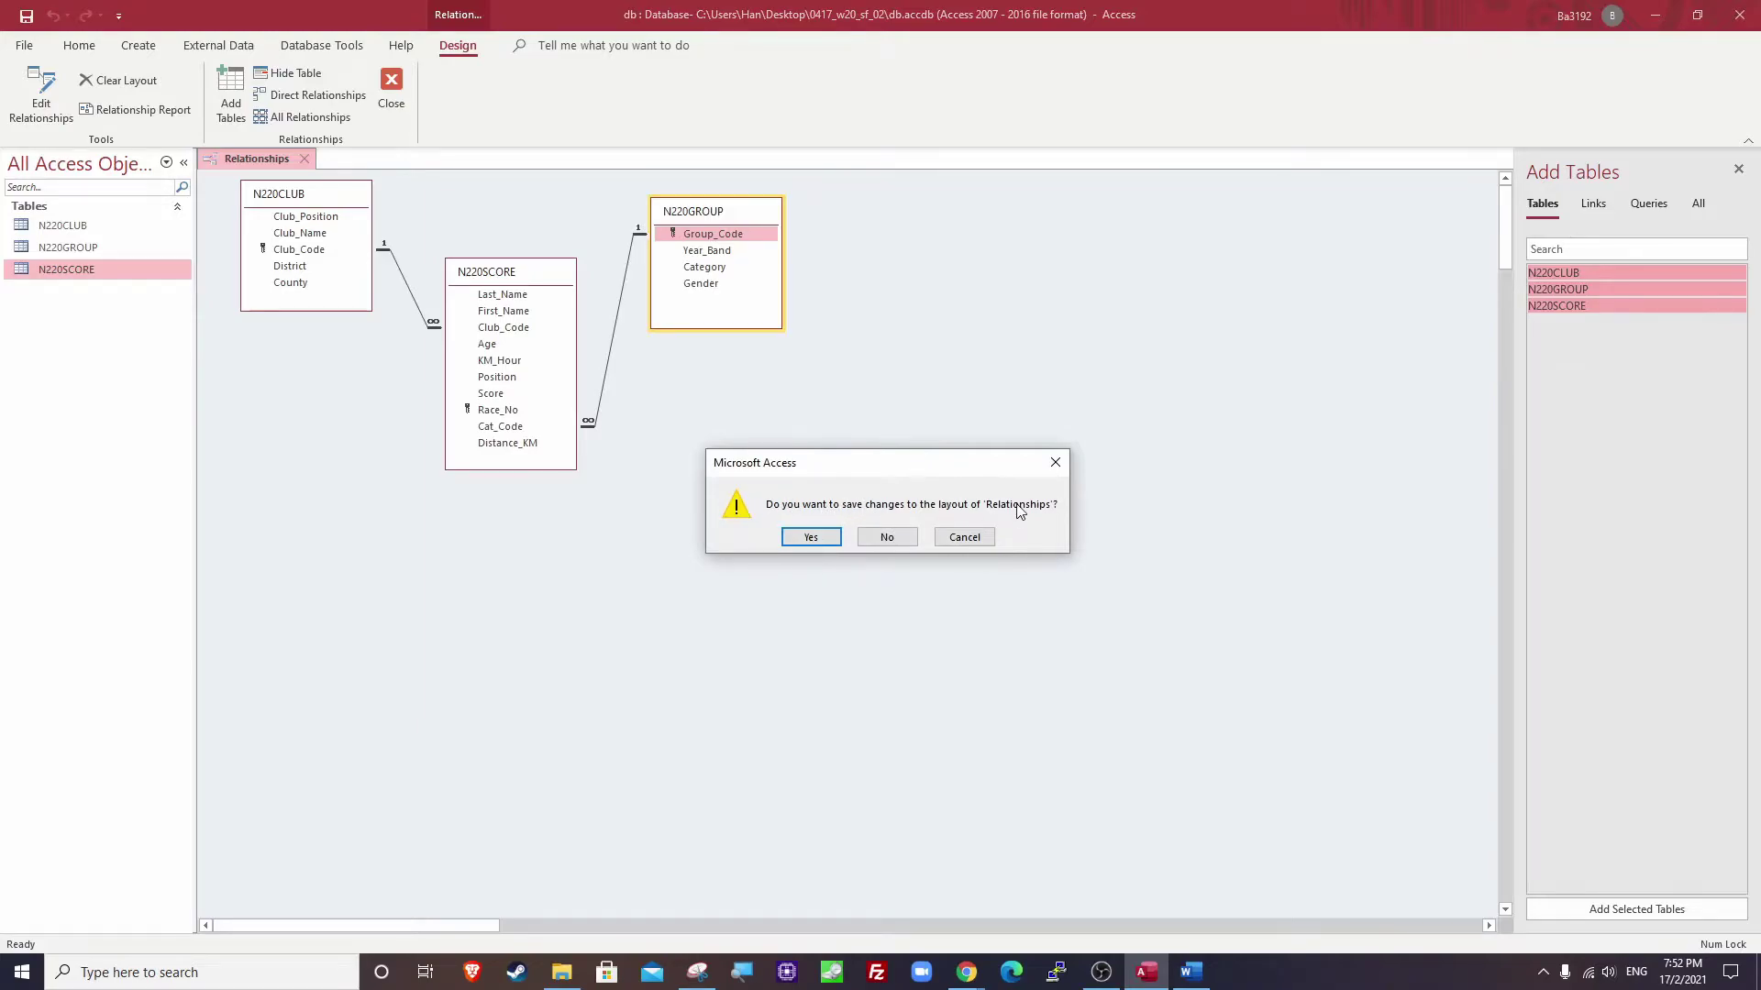
Save and close the relationships layout, open the N220SCORE table, and check the exam paper.
{"action": "left_click", "coordinate": [793, 540]}
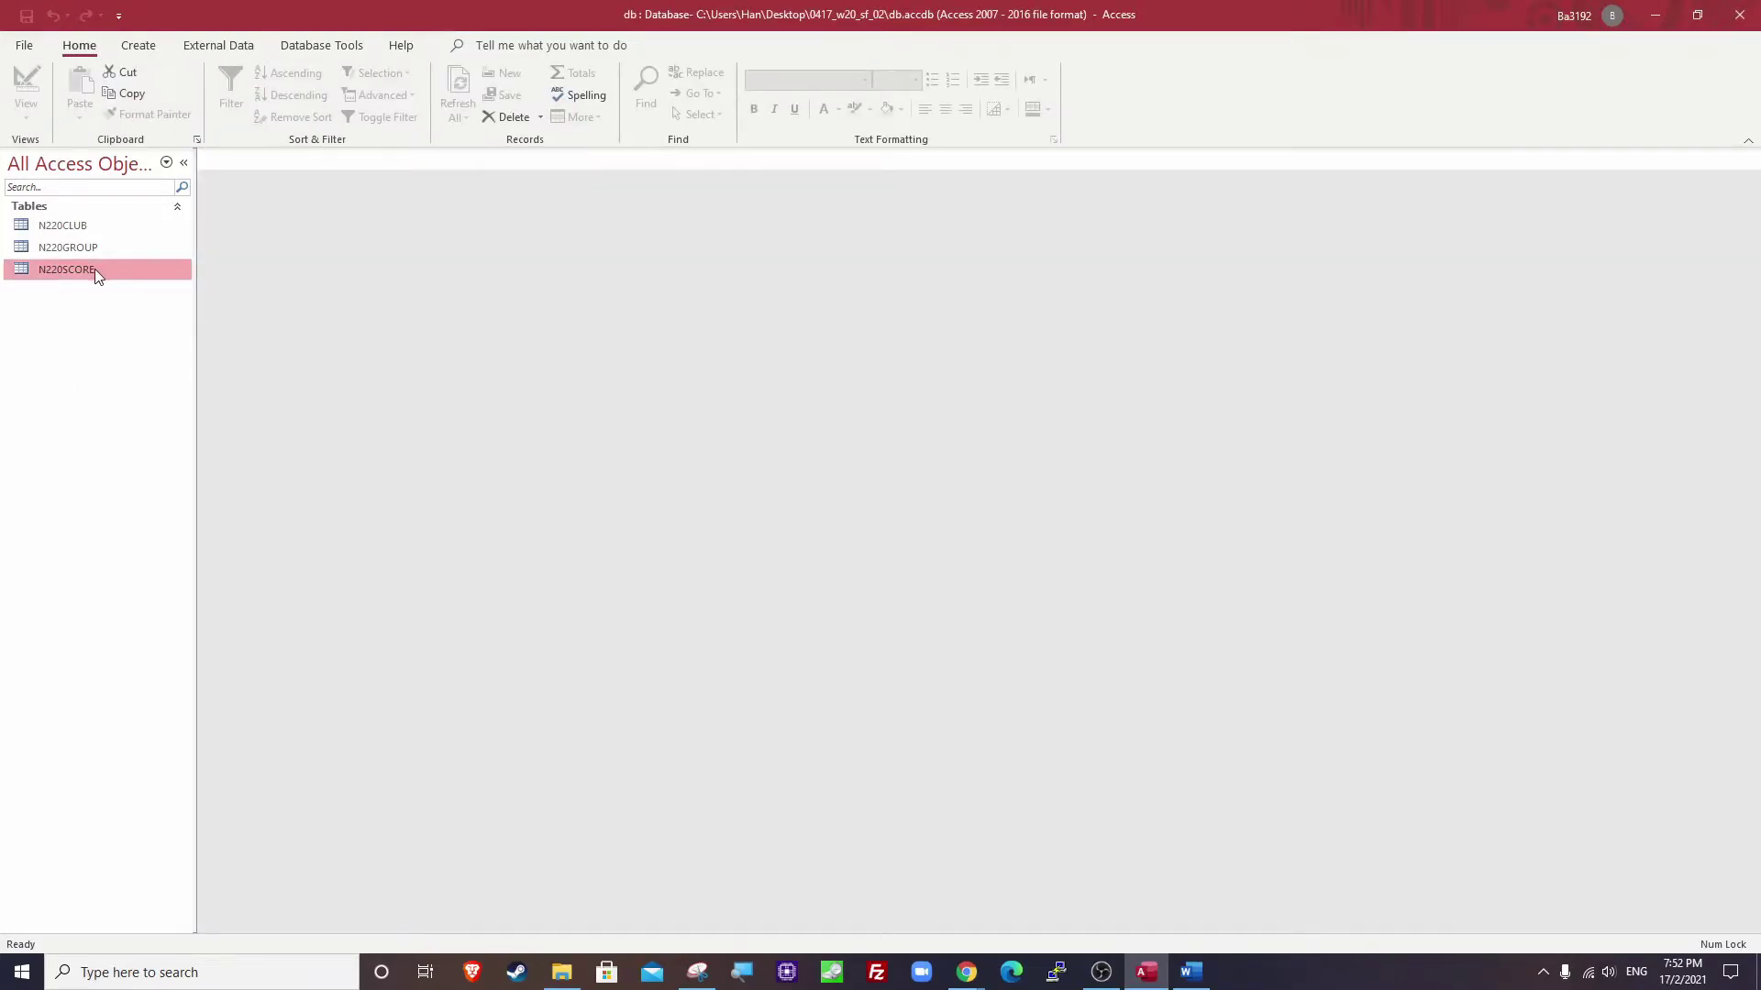
{"action": "double_click", "coordinate": [92, 270]}
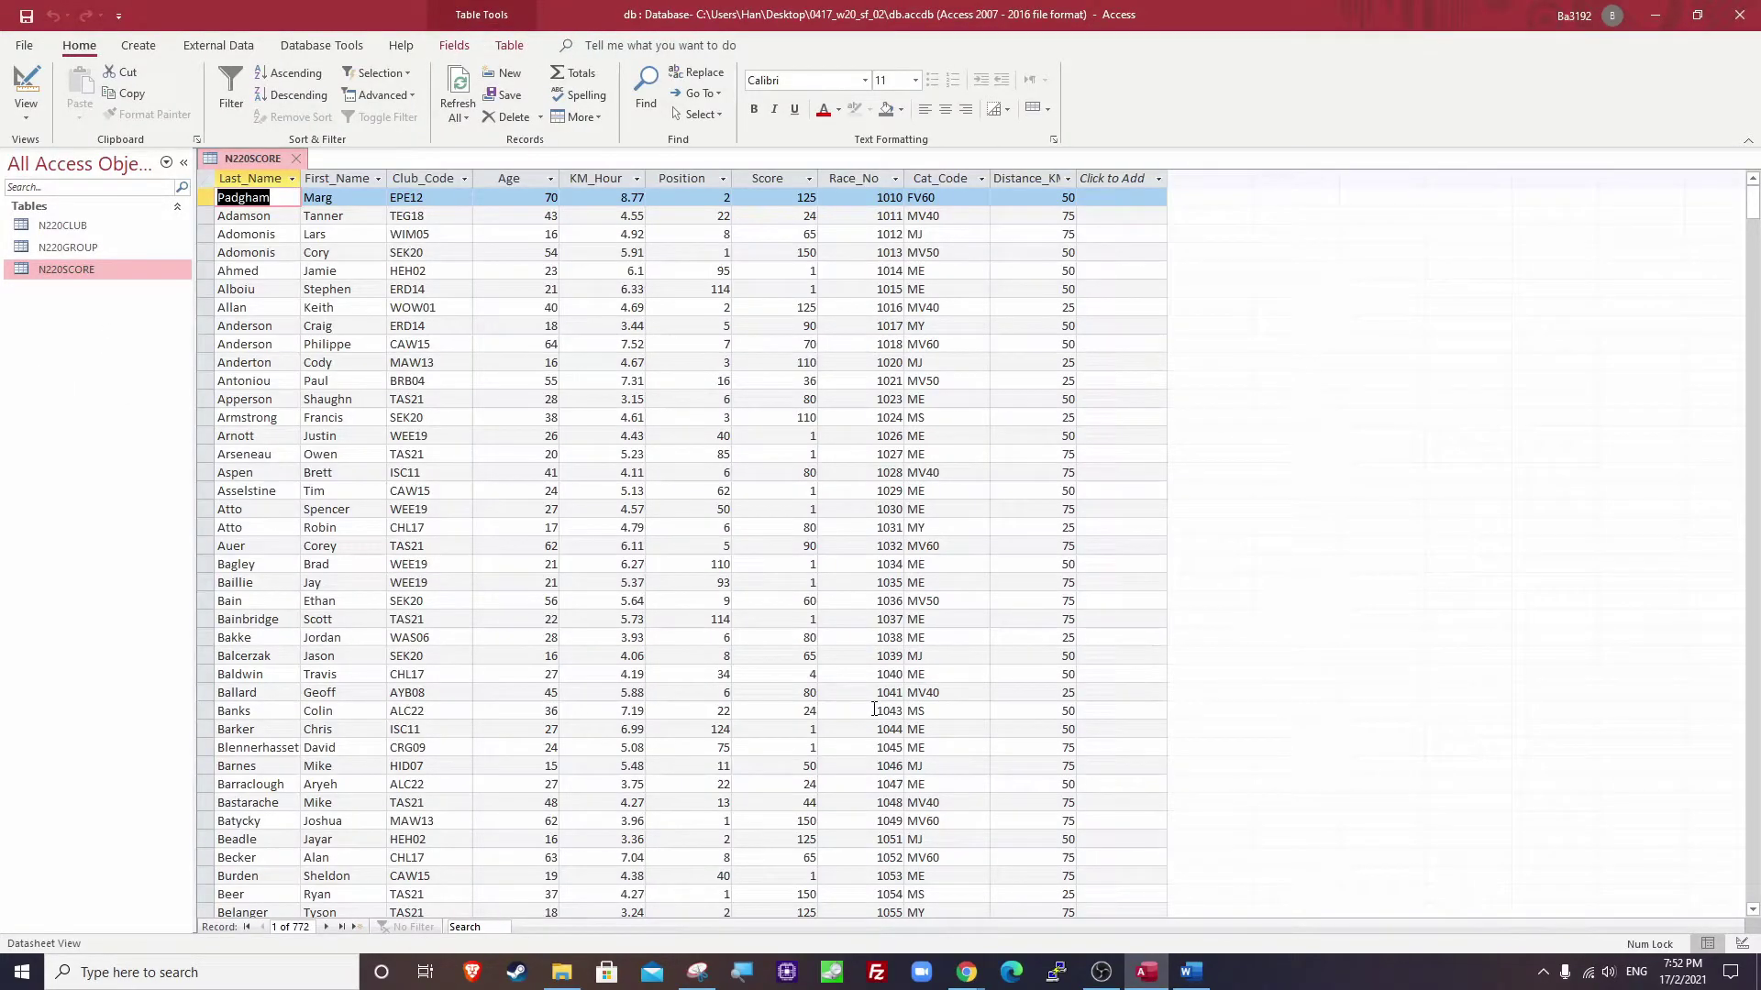
{"action": "key", "text": "alt+Tab"}
{"action": "key", "text": "alt+Tab"}
{"action": "mouse_move", "coordinate": [979, 981]}
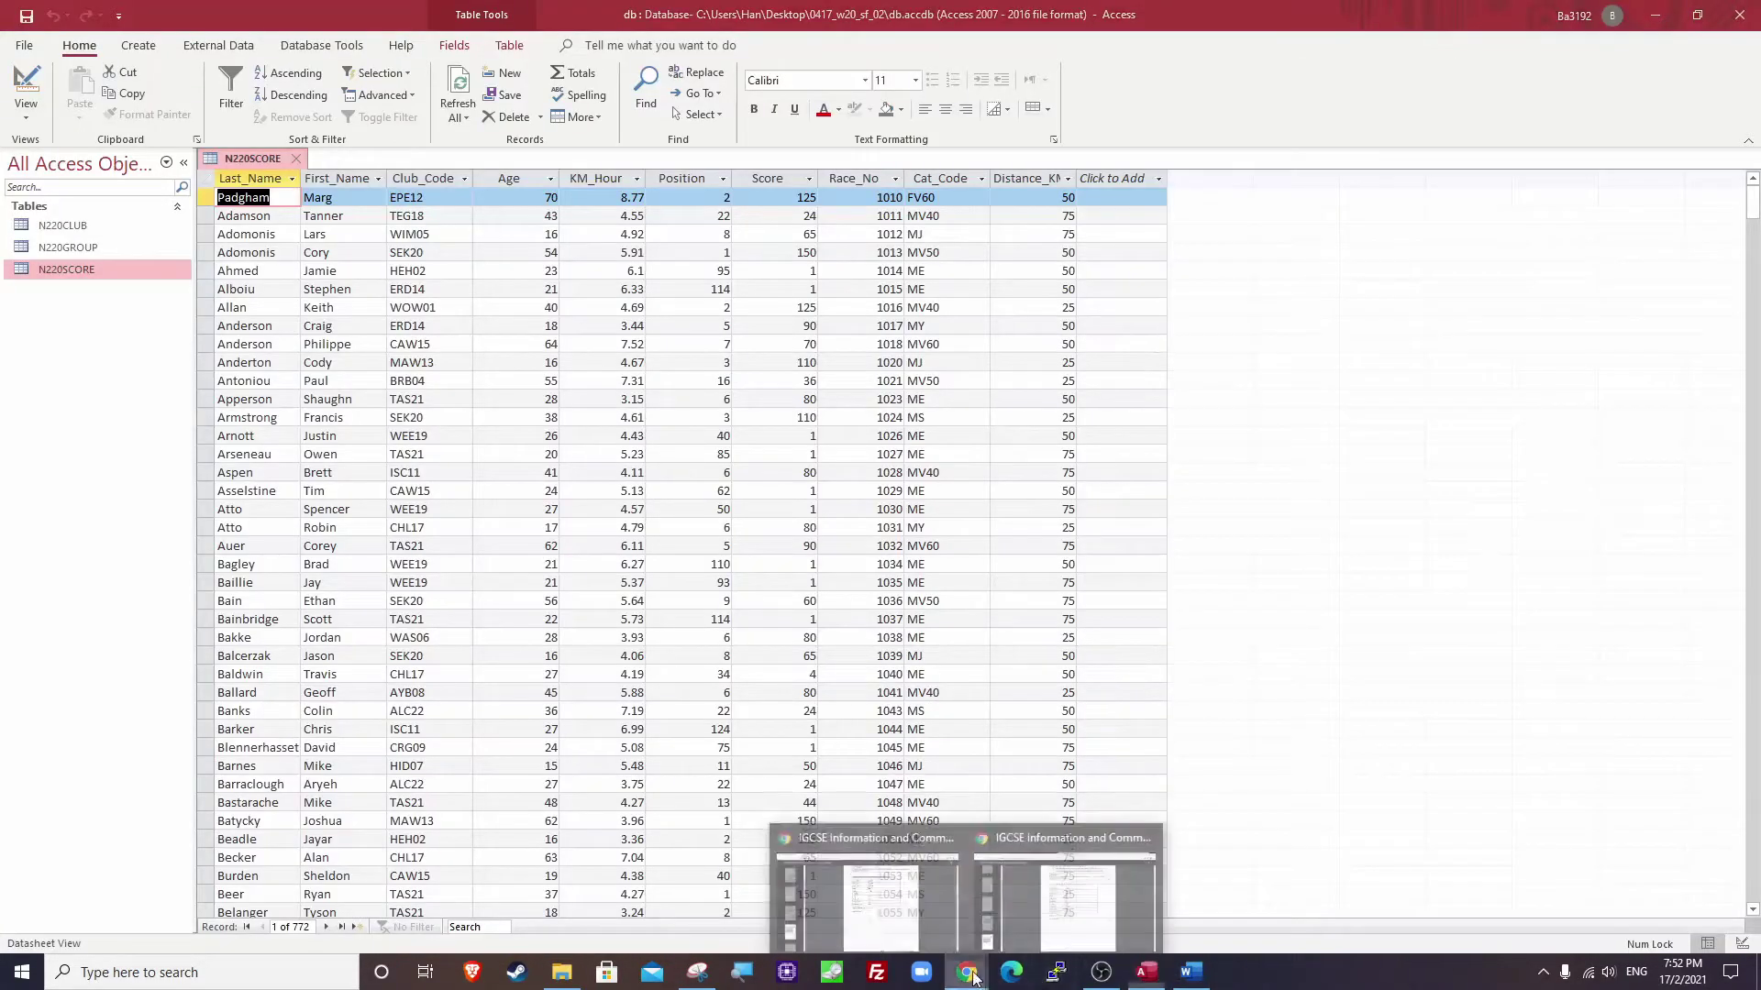
{"action": "left_click", "coordinate": [867, 894]}
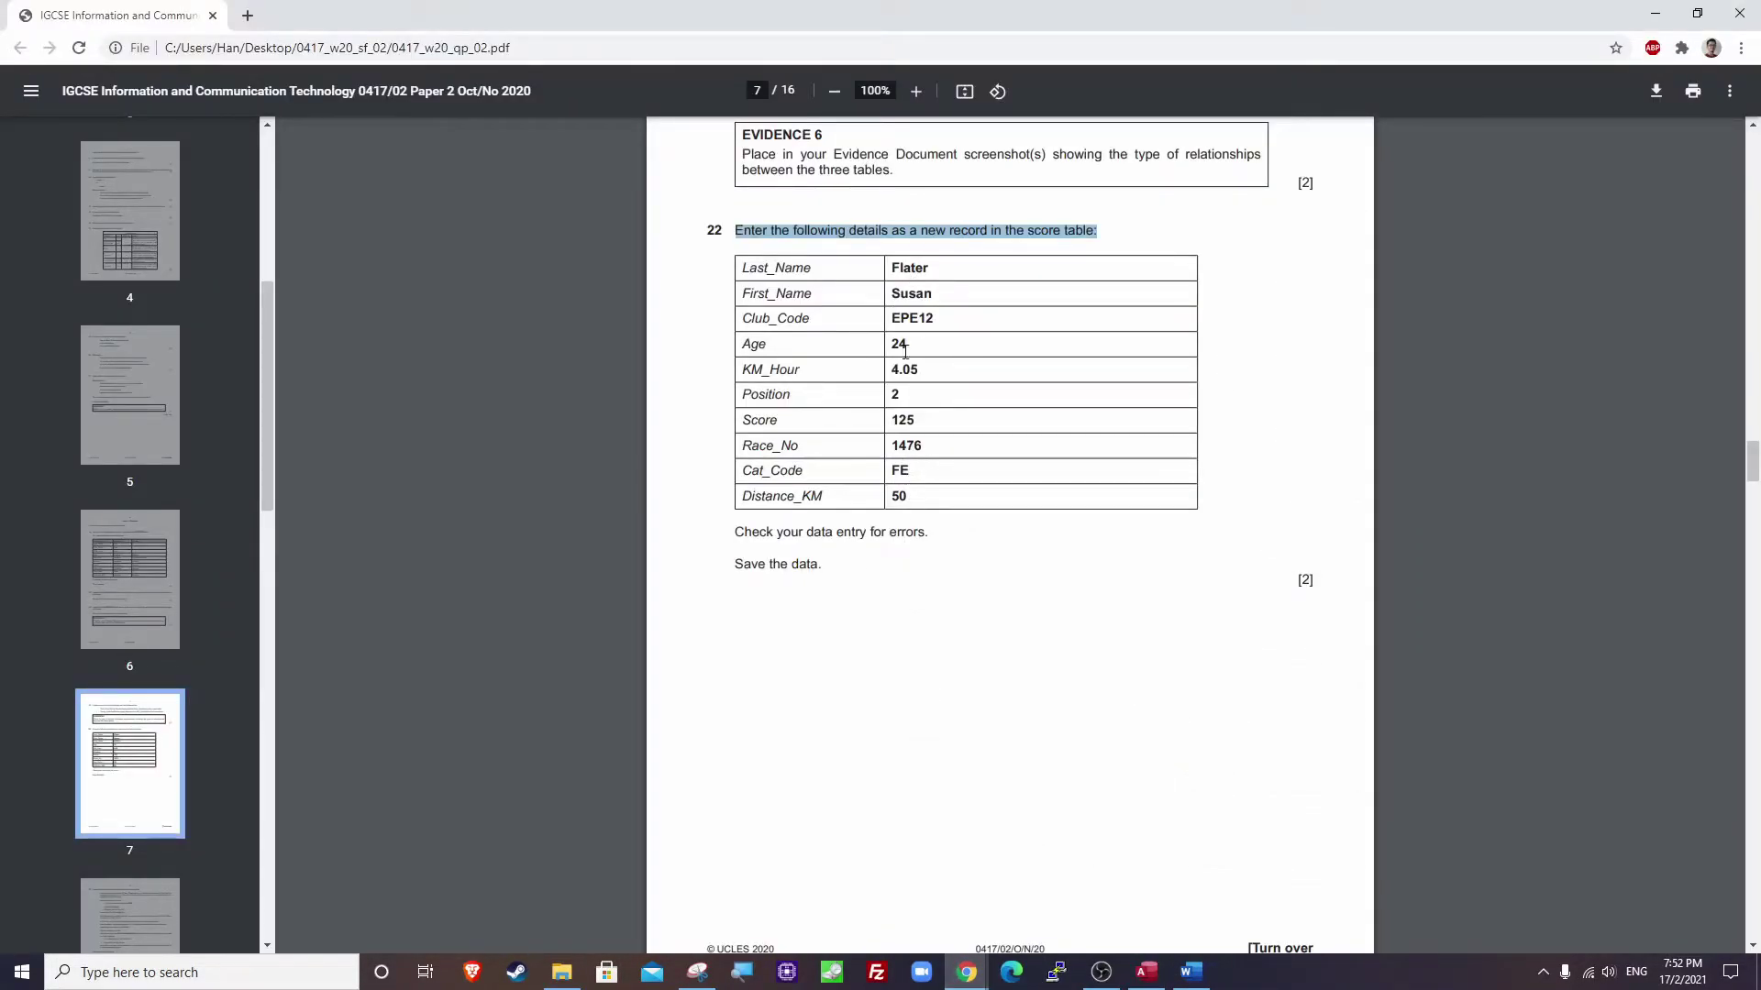
Review the last existing record in N220SCORE and move to a blank new record.
{"action": "left_click", "coordinate": [1156, 972]}
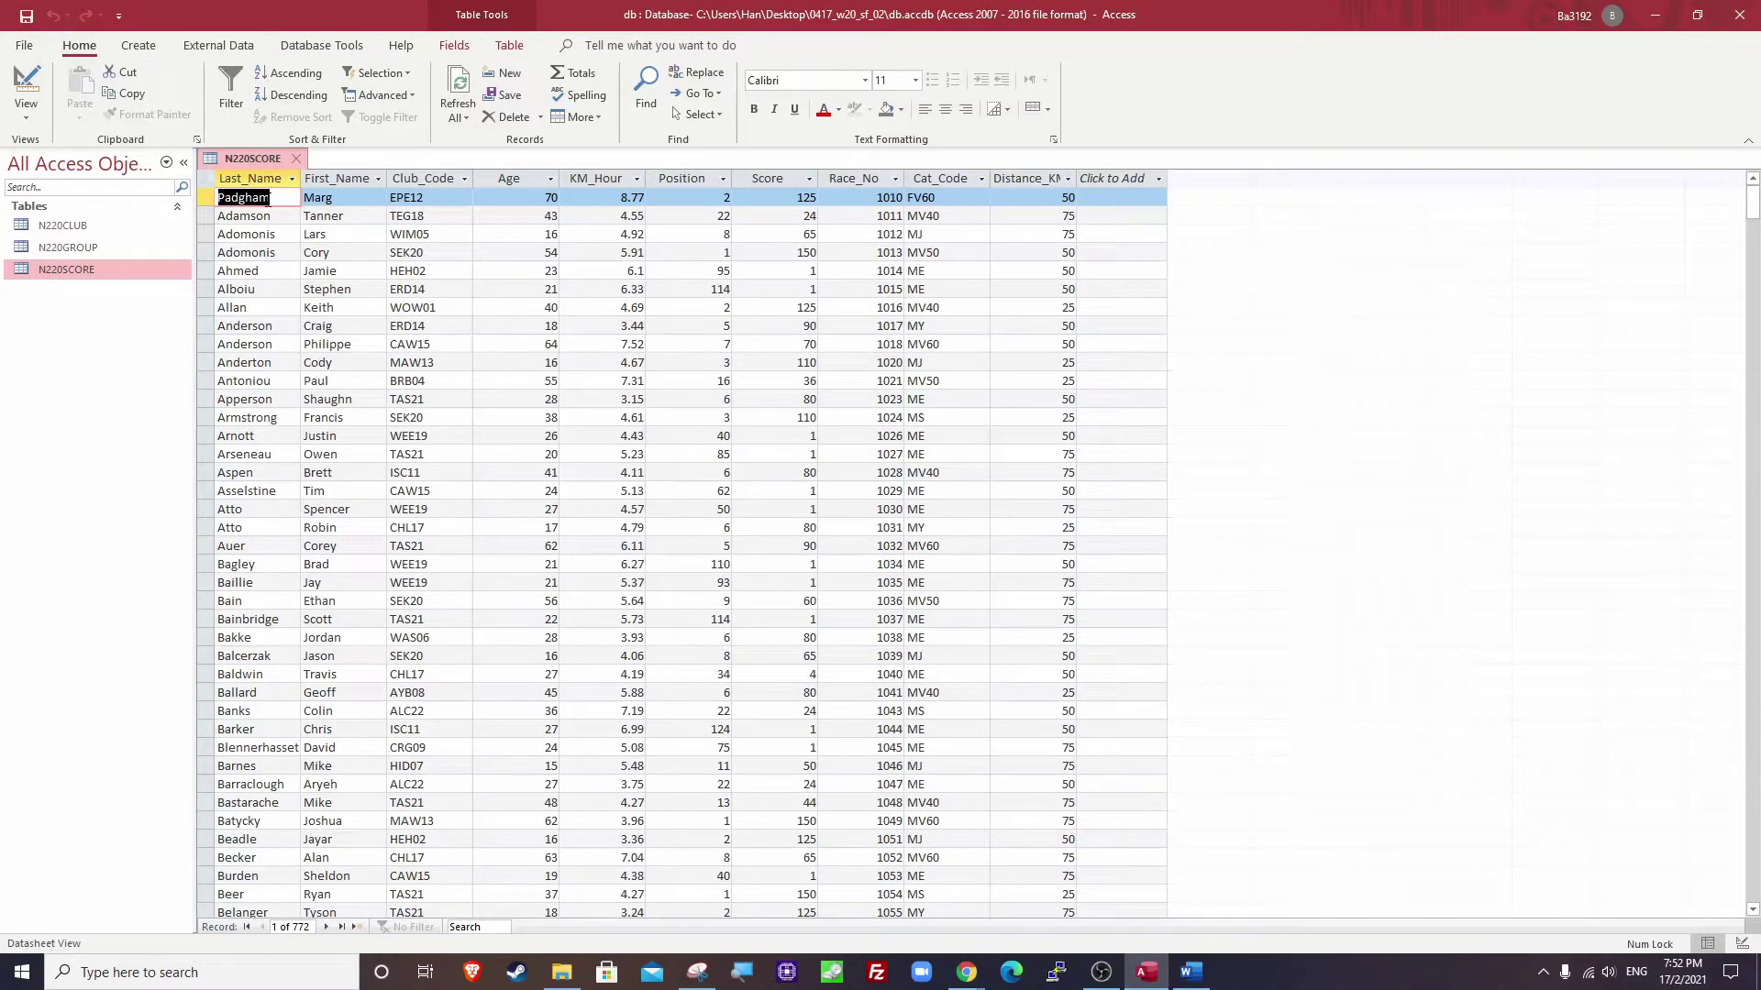
{"action": "key", "text": "shift+space"}
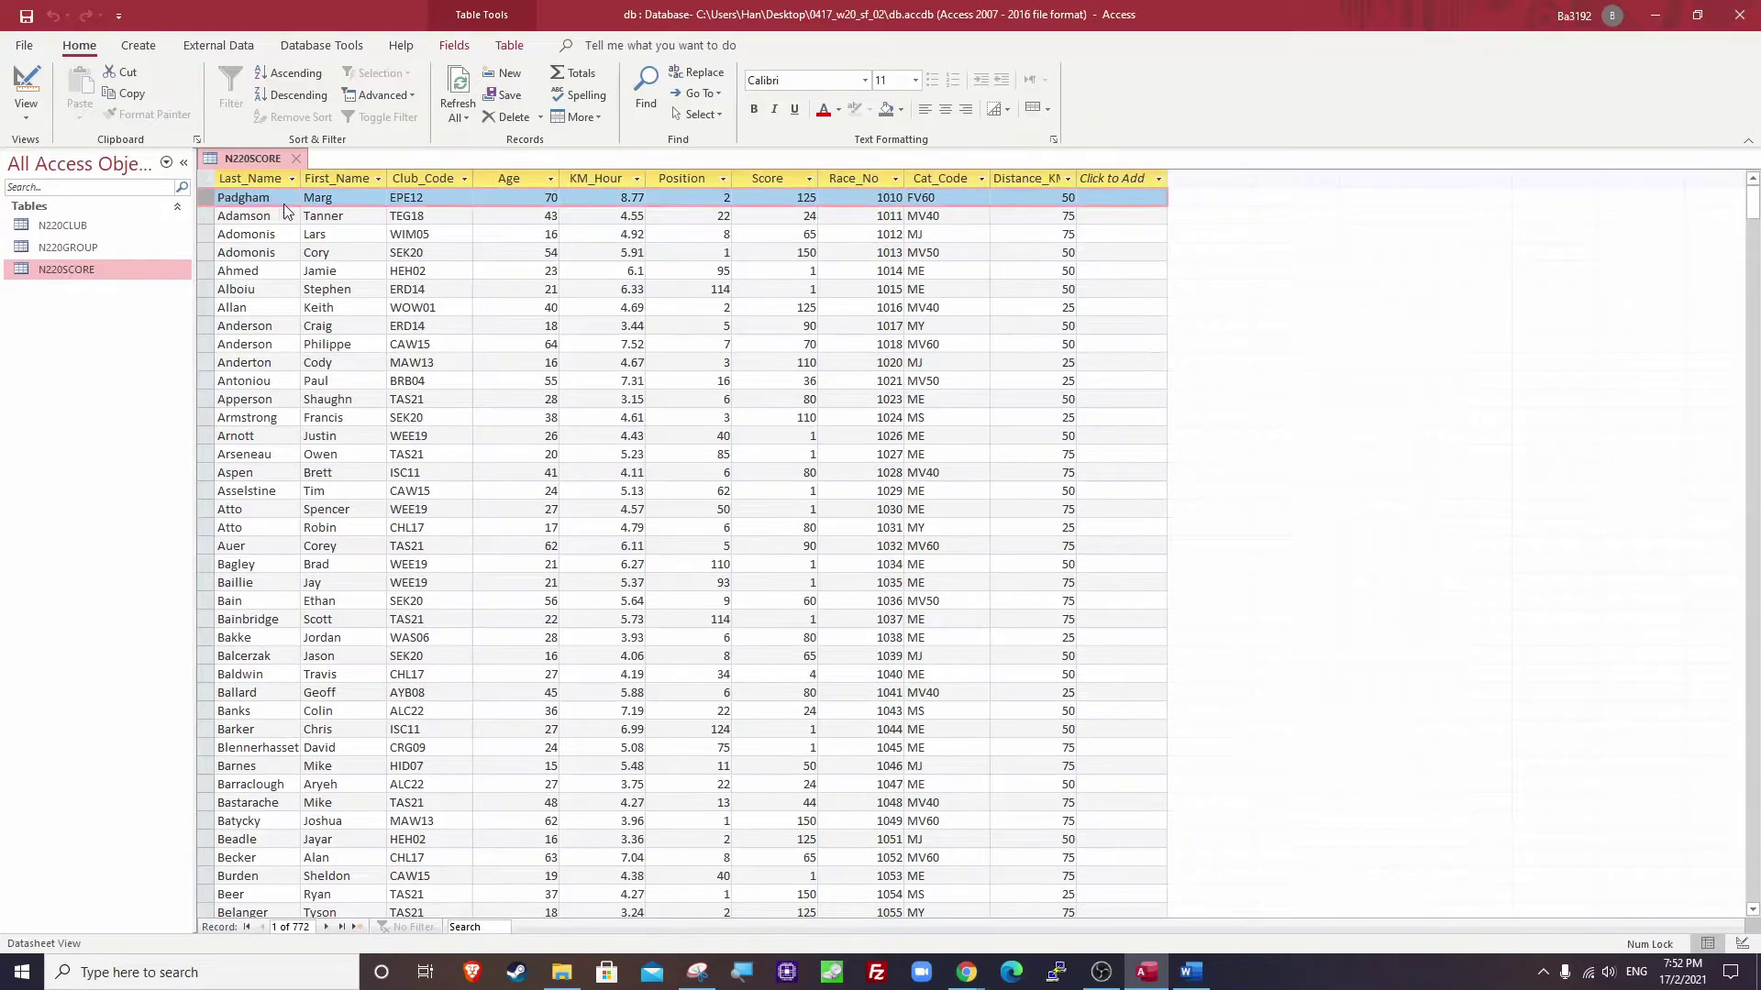
{"action": "left_click", "coordinate": [285, 198]}
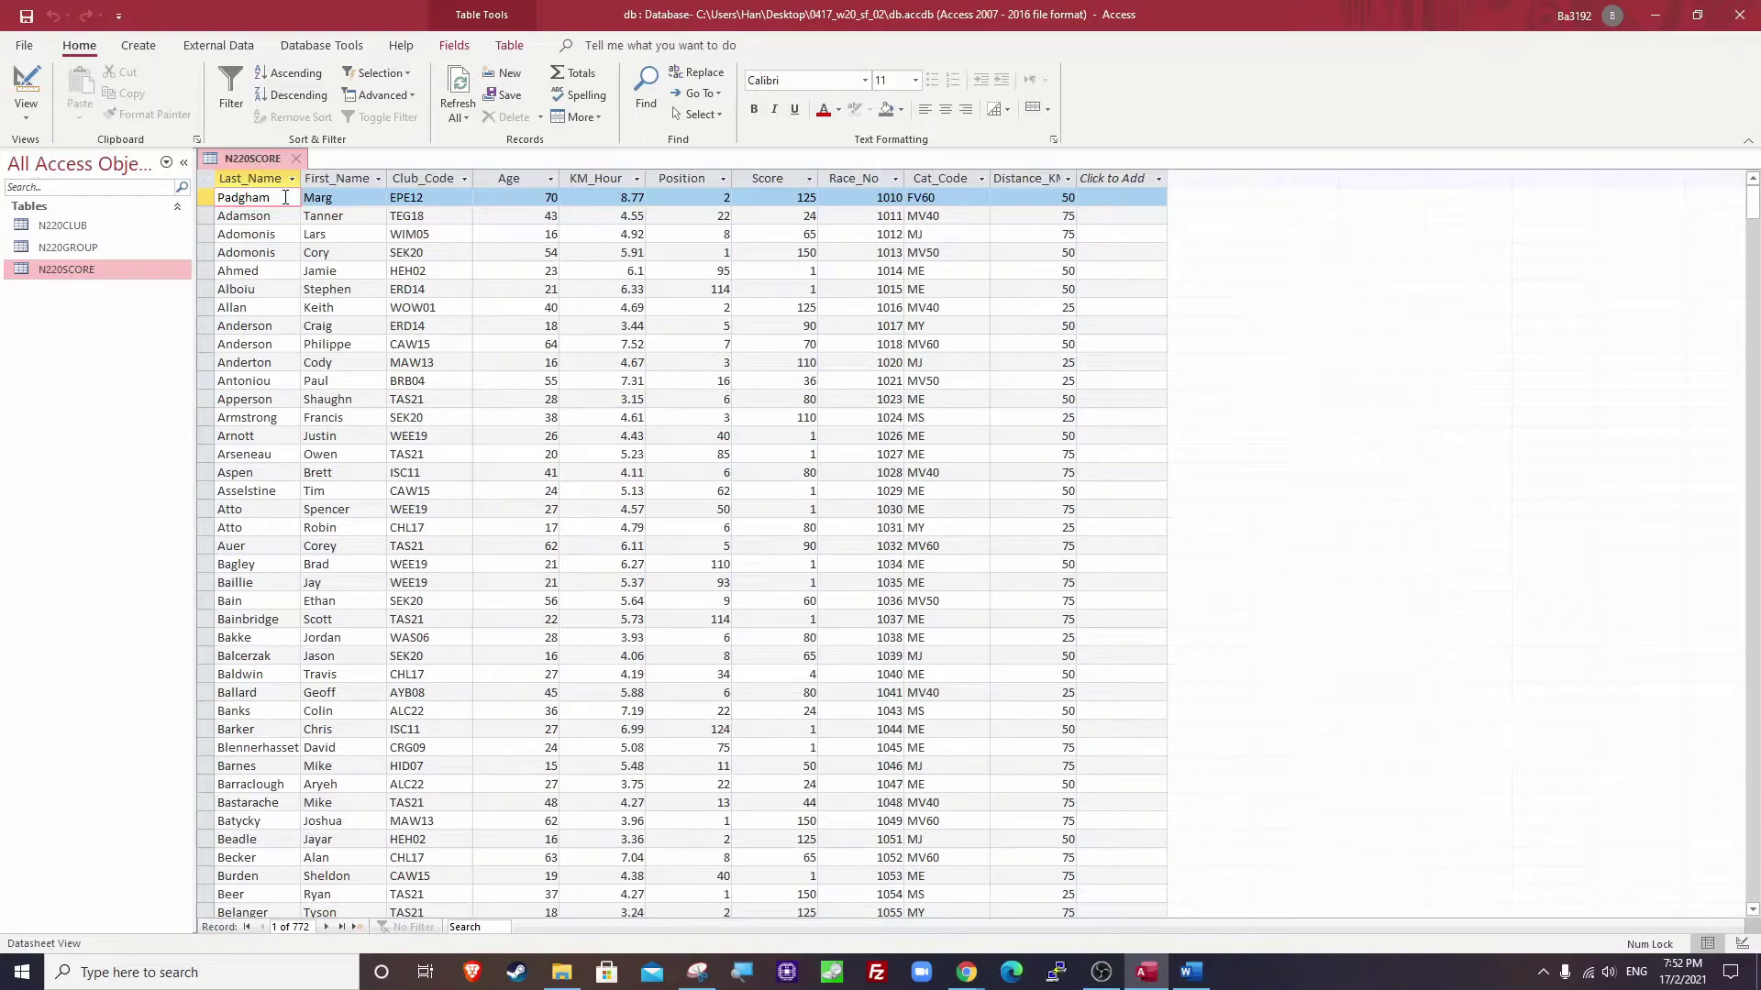
{"action": "left_click", "coordinate": [356, 926]}
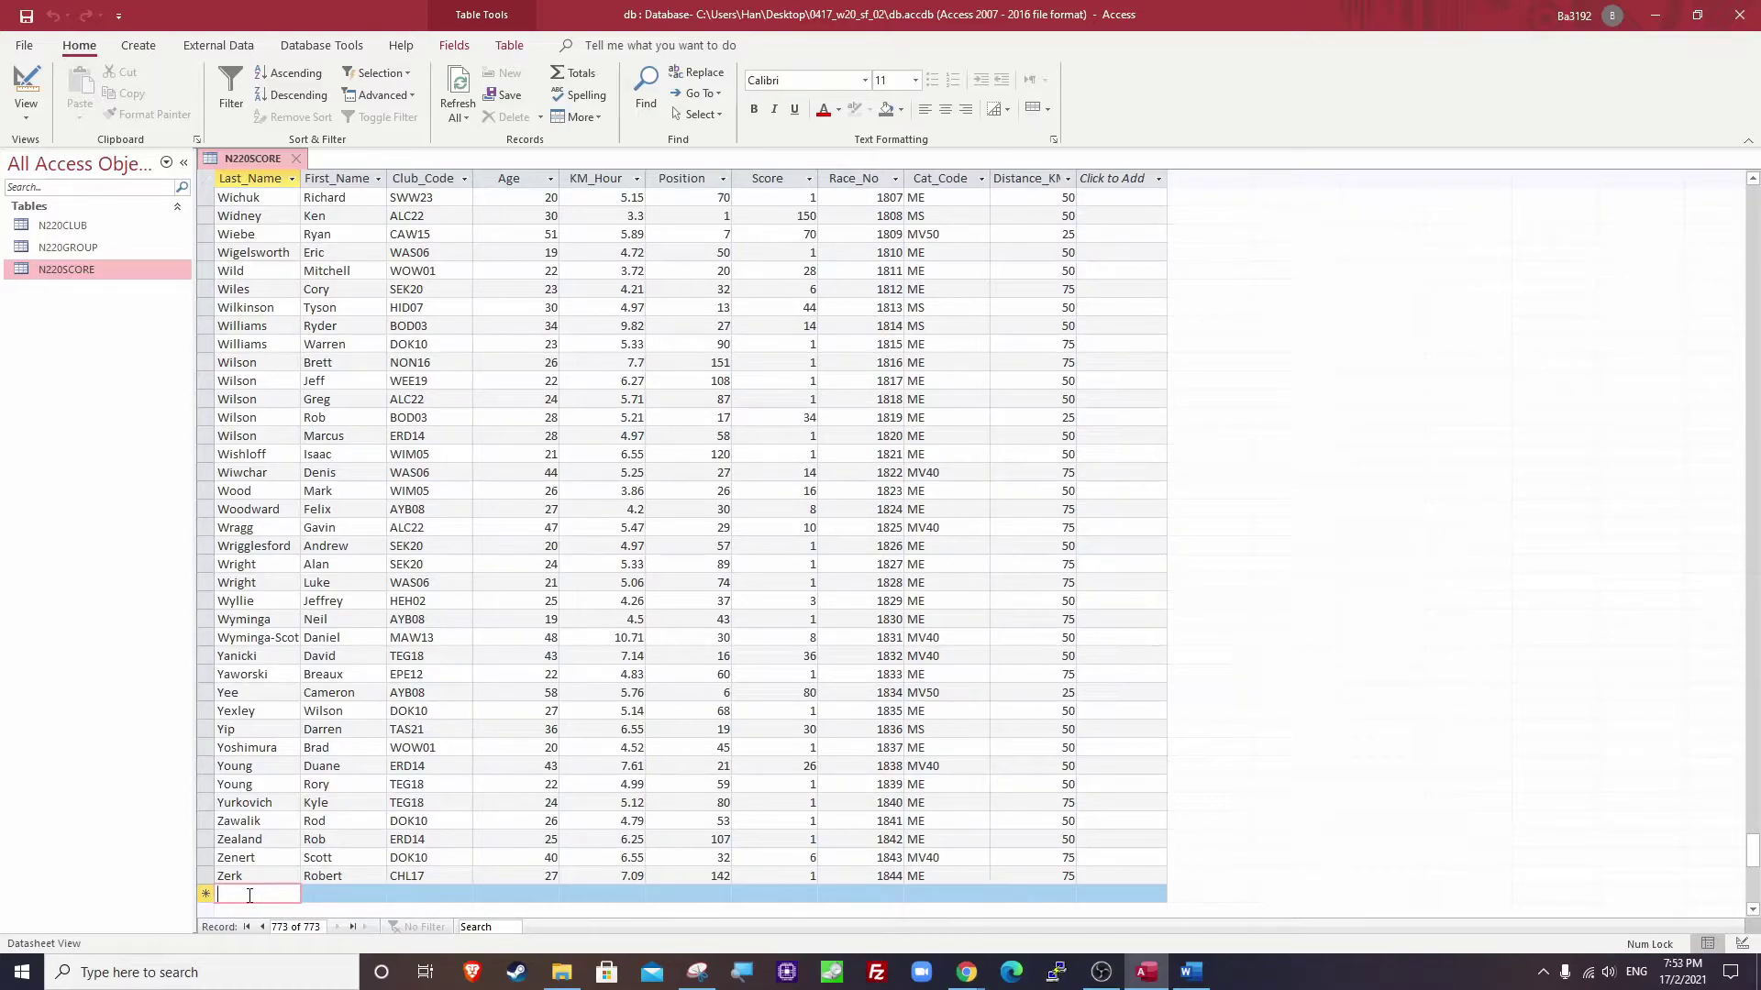
Enter the runner's last name, first name and club code EPE12 in the new record.
{"action": "type", "text": "Fla"}
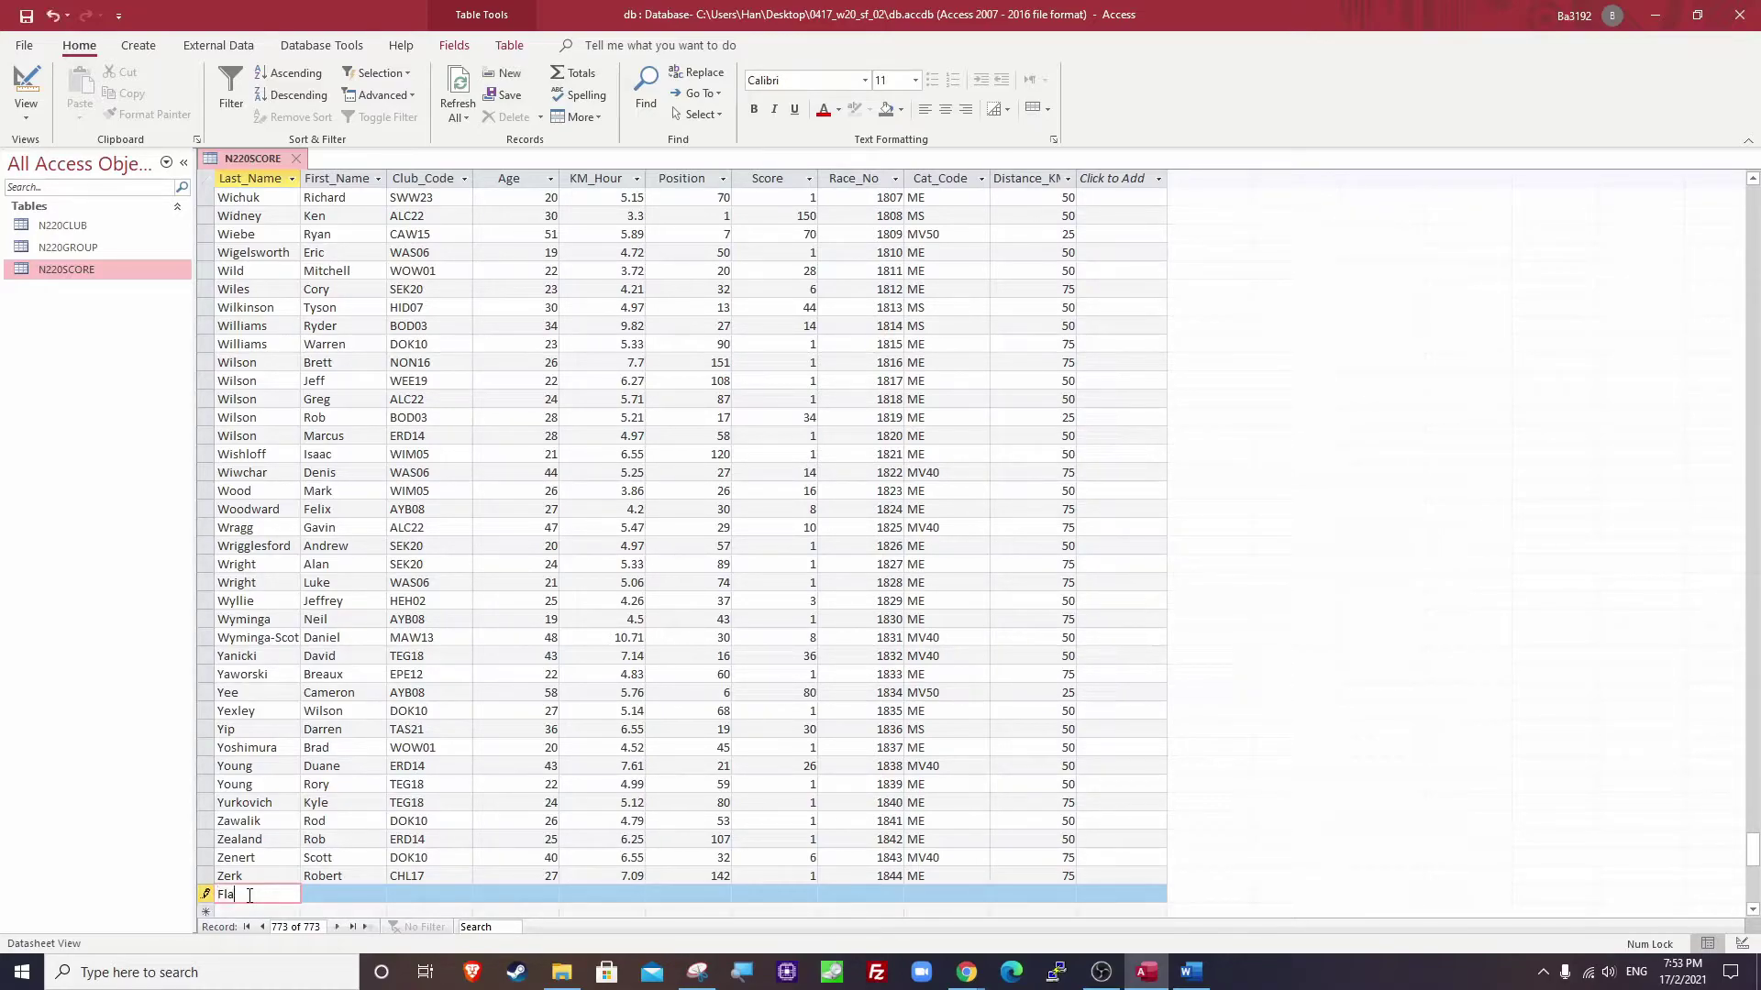
{"action": "key", "text": "Tab"}
{"action": "type", "text": "Susan"}
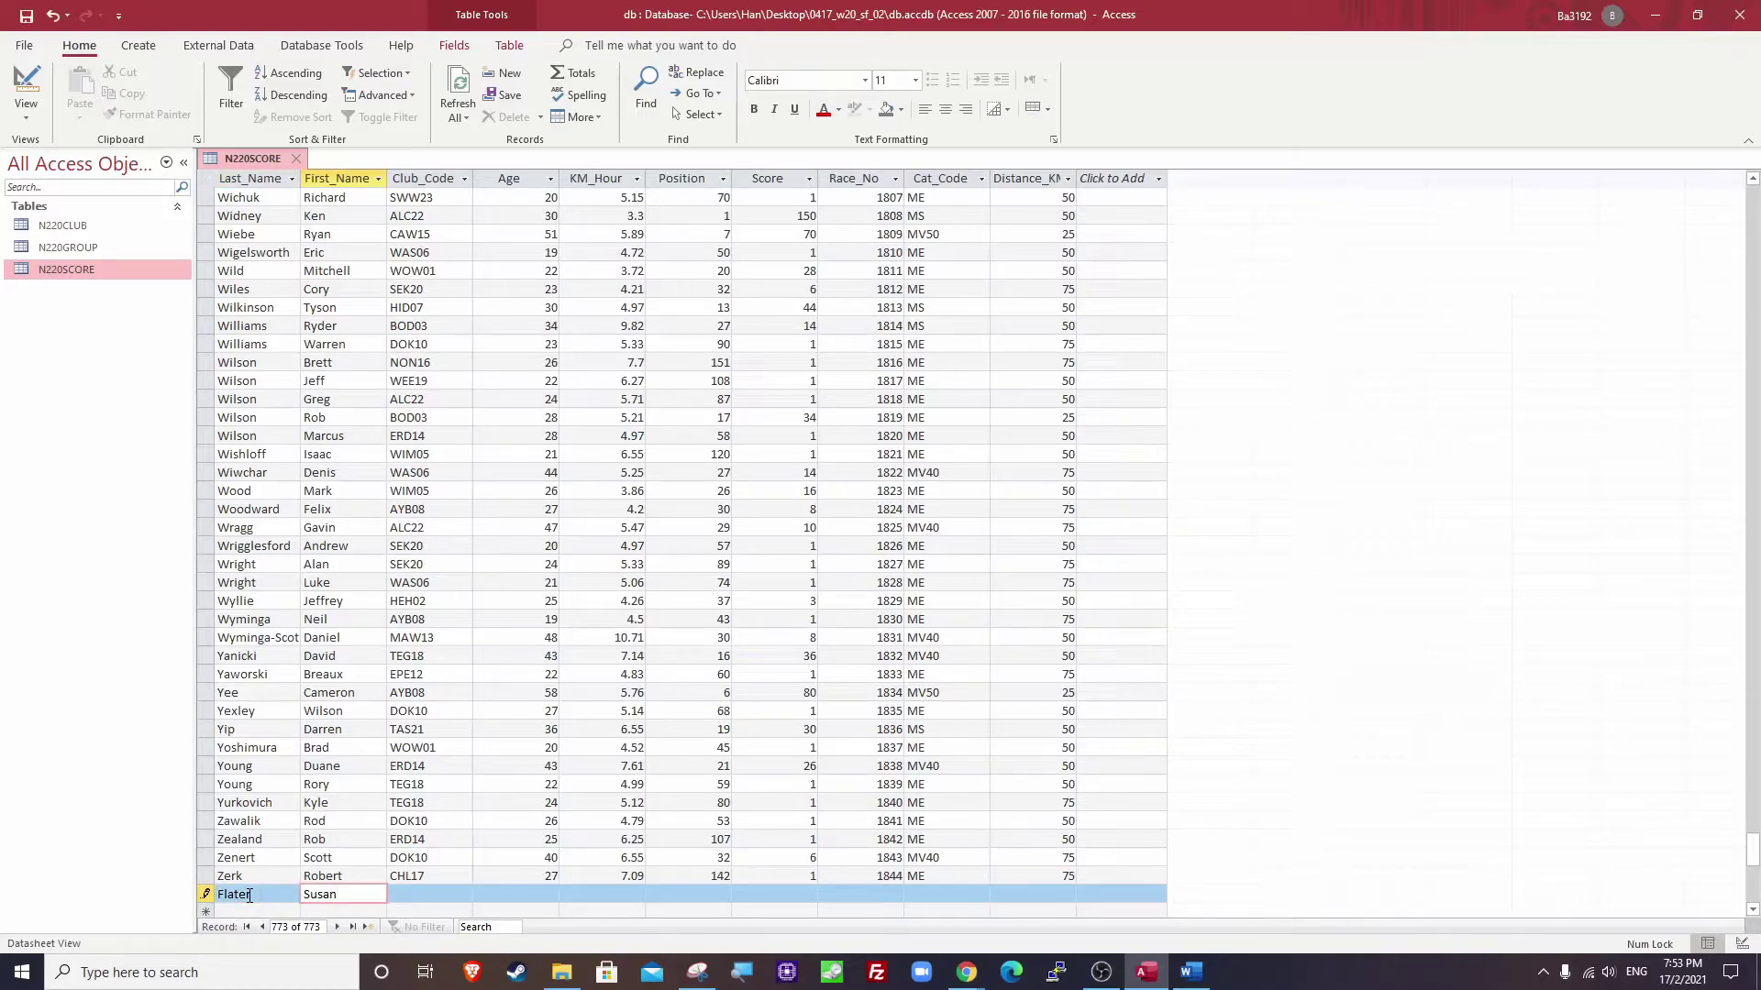
{"action": "key", "text": "Tab"}
{"action": "type", "text": "EPE12"}
{"action": "key", "text": "Tab"}
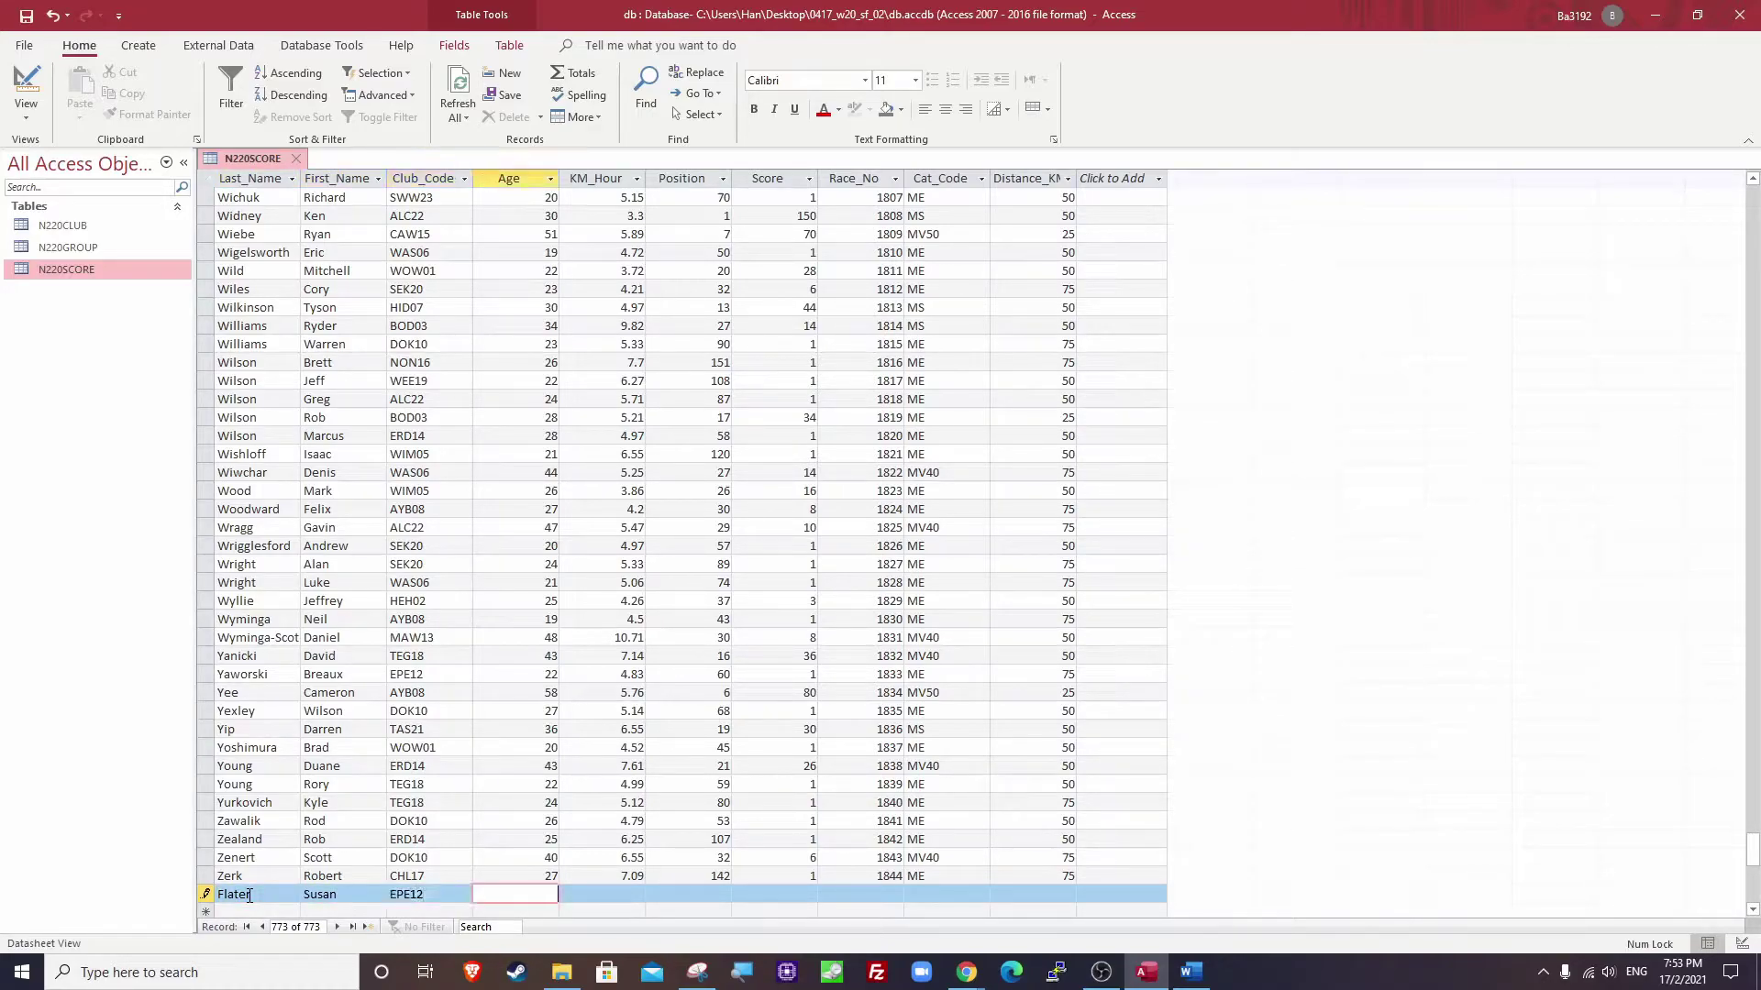
Complete the record with age 24, 4.05, position 2, score 125, race 1476, FE, 50, and save it.
{"action": "key", "text": "Tab"}
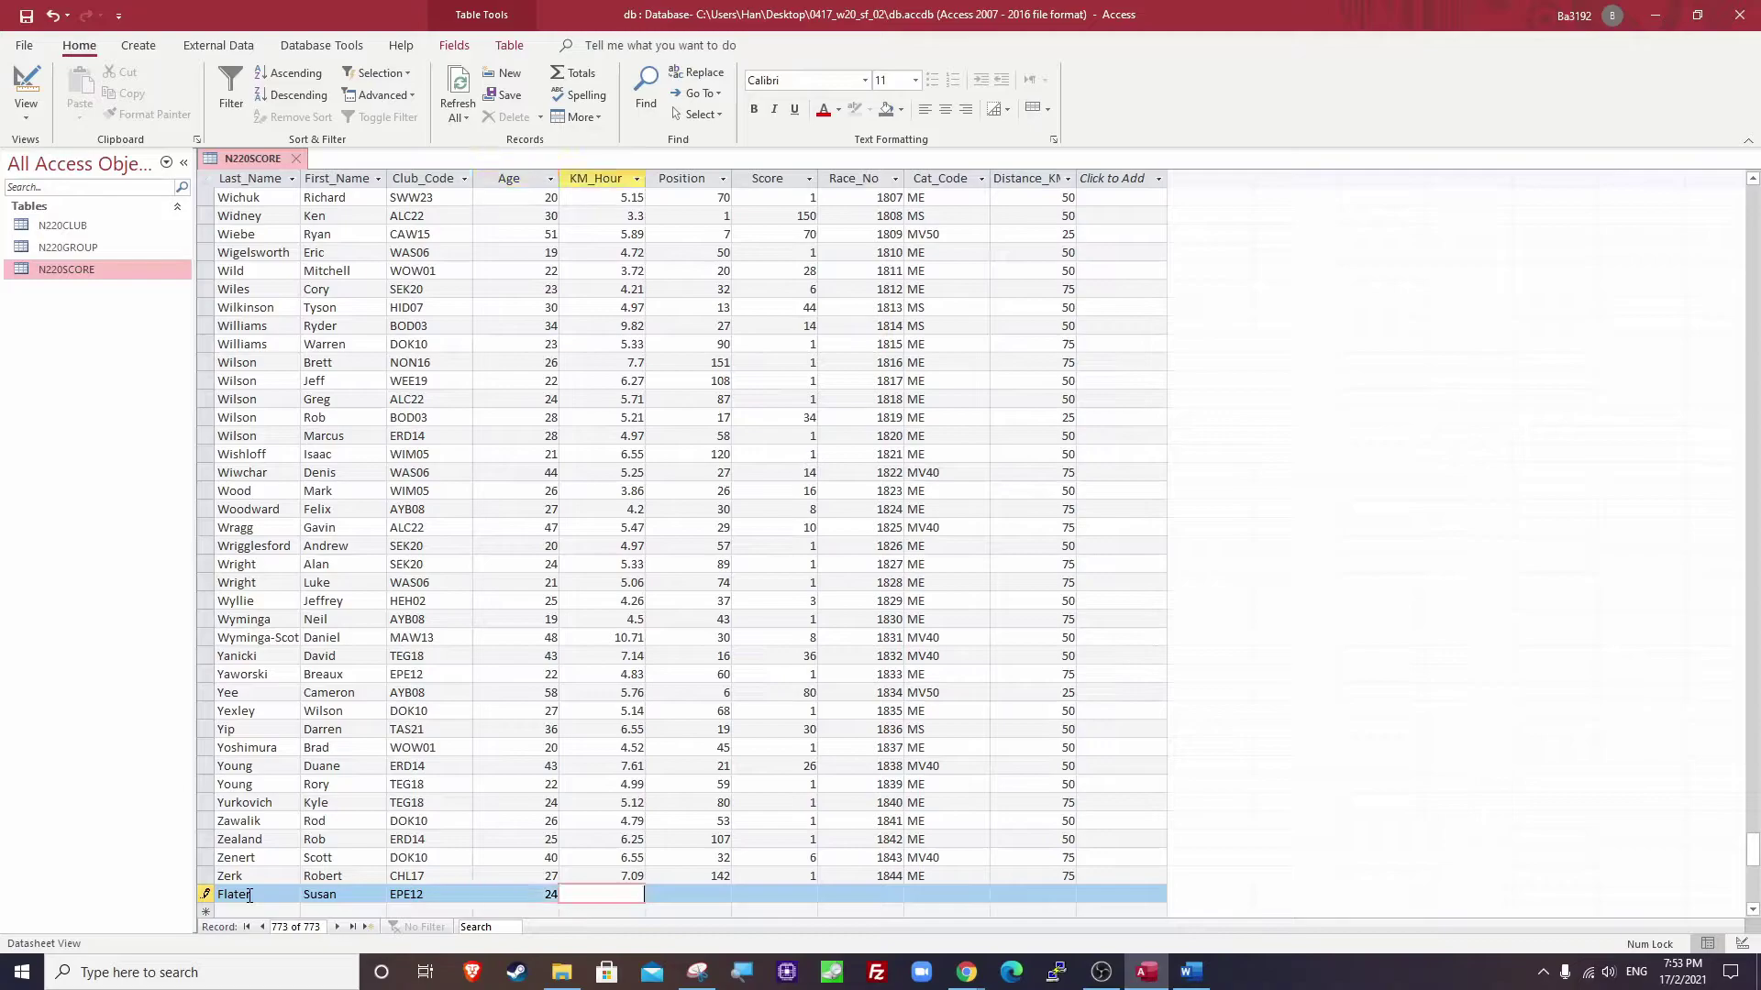
{"action": "key", "text": "Tab"}
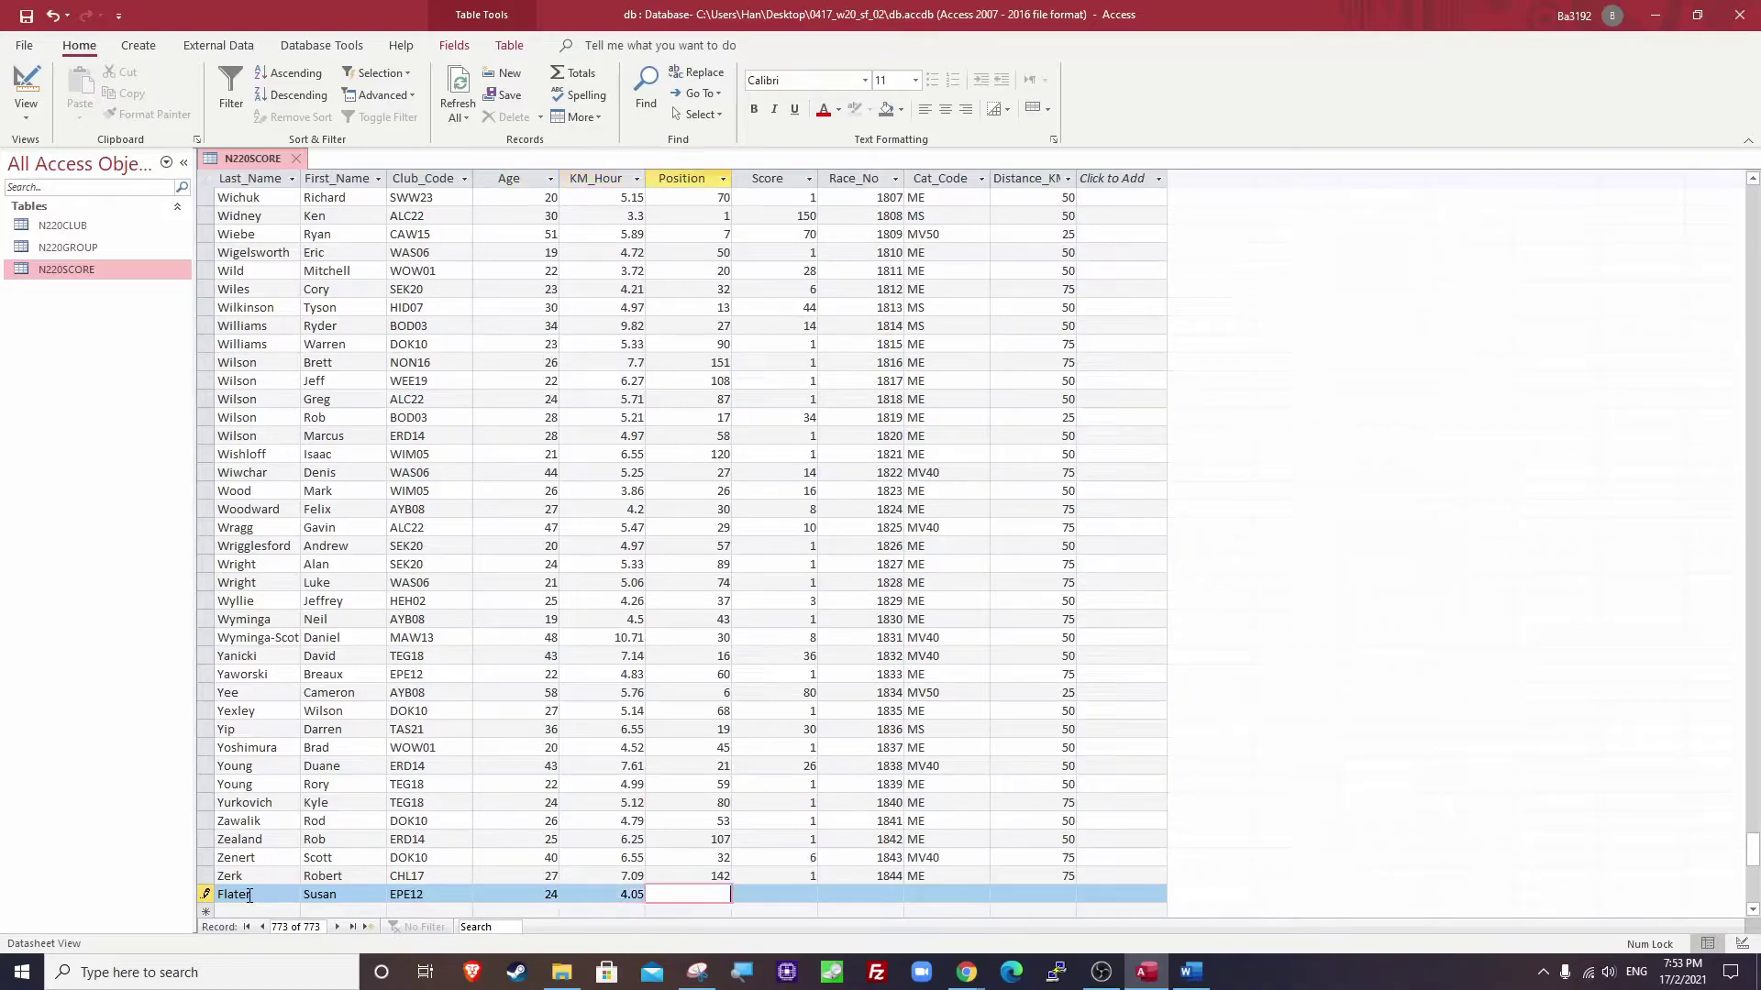
{"action": "key", "text": "Tab"}
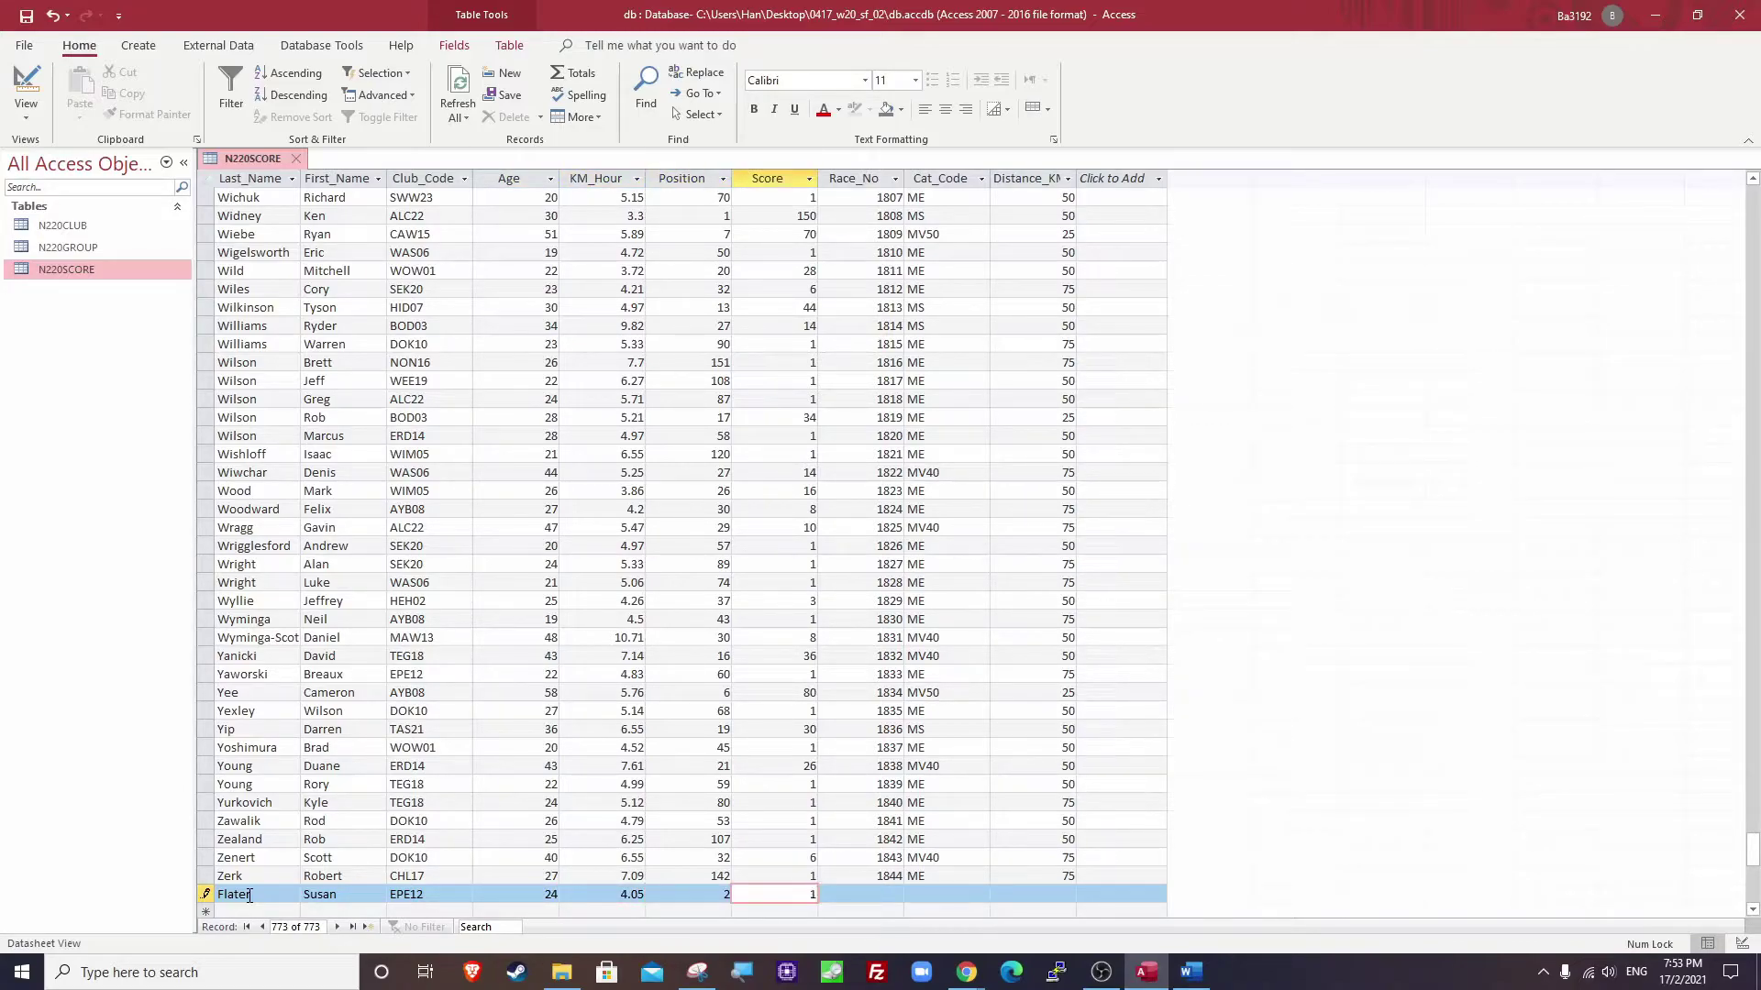
{"action": "key", "text": "Tab"}
{"action": "type", "text": "1476"}
{"action": "key", "text": "Tab"}
{"action": "type", "text": "FE"}
{"action": "key", "text": "Tab"}
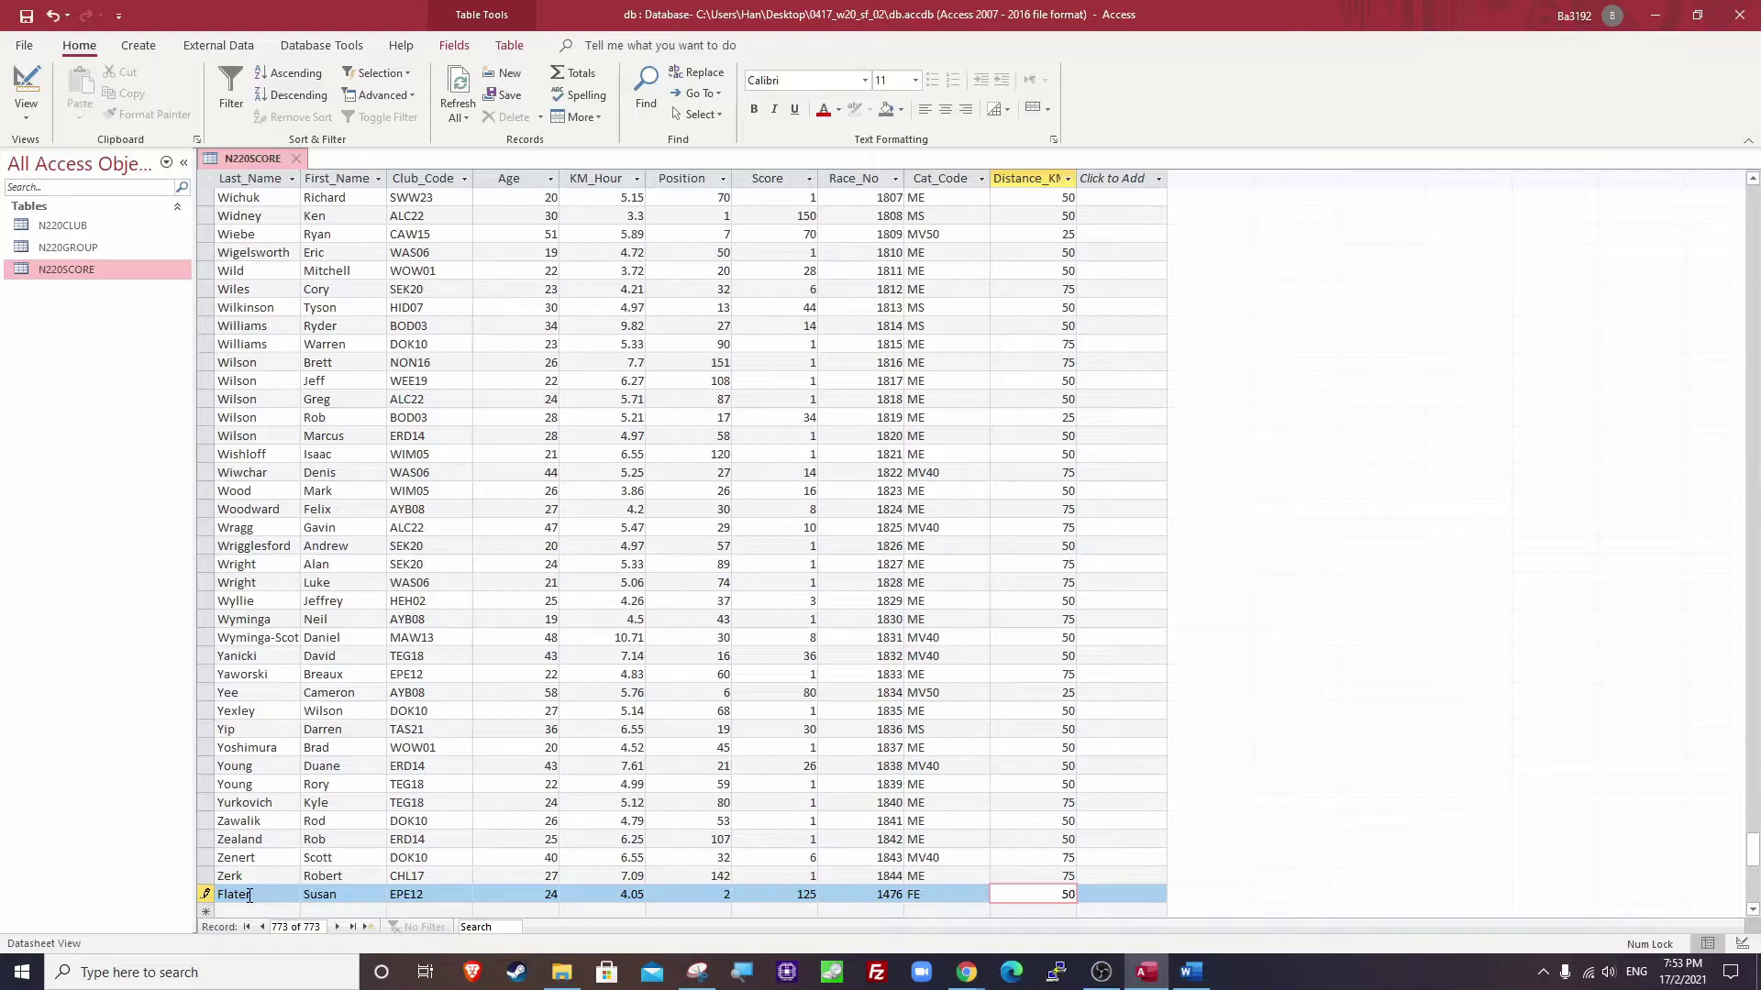
{"action": "key", "text": "Tab"}
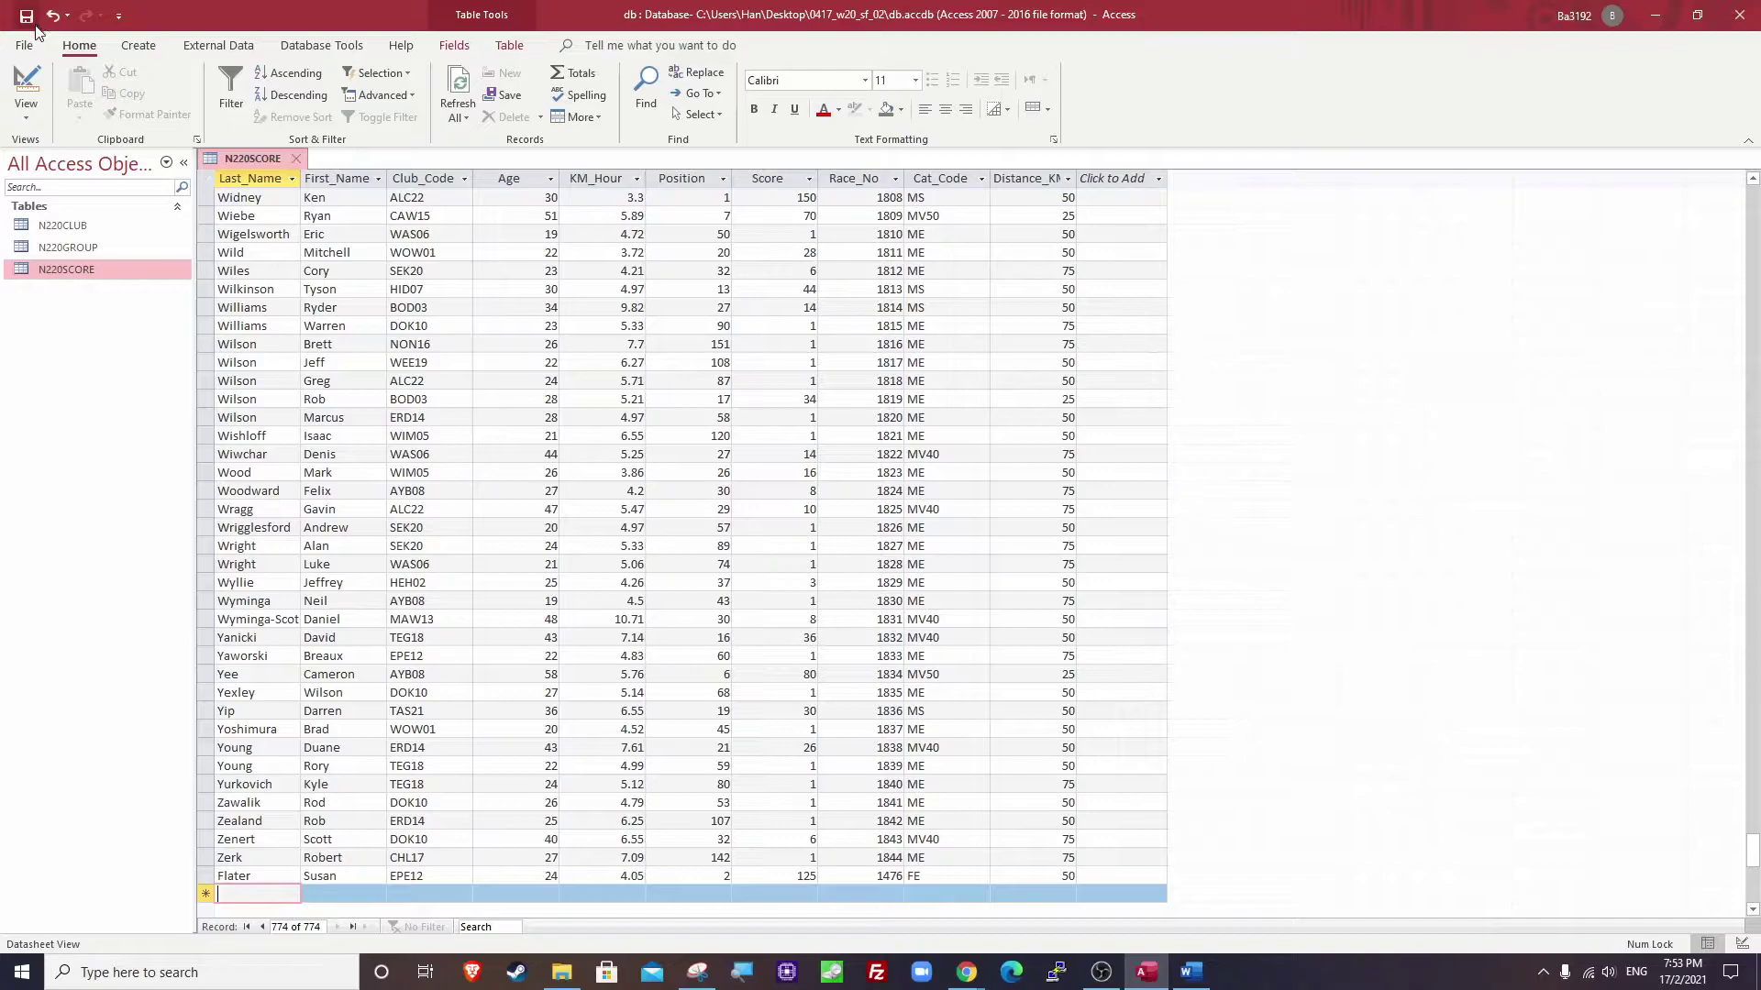
In the Chrome exam PDF, highlight question 22's check-your-data and save-the-data instructions.
{"action": "mouse_move", "coordinate": [965, 974]}
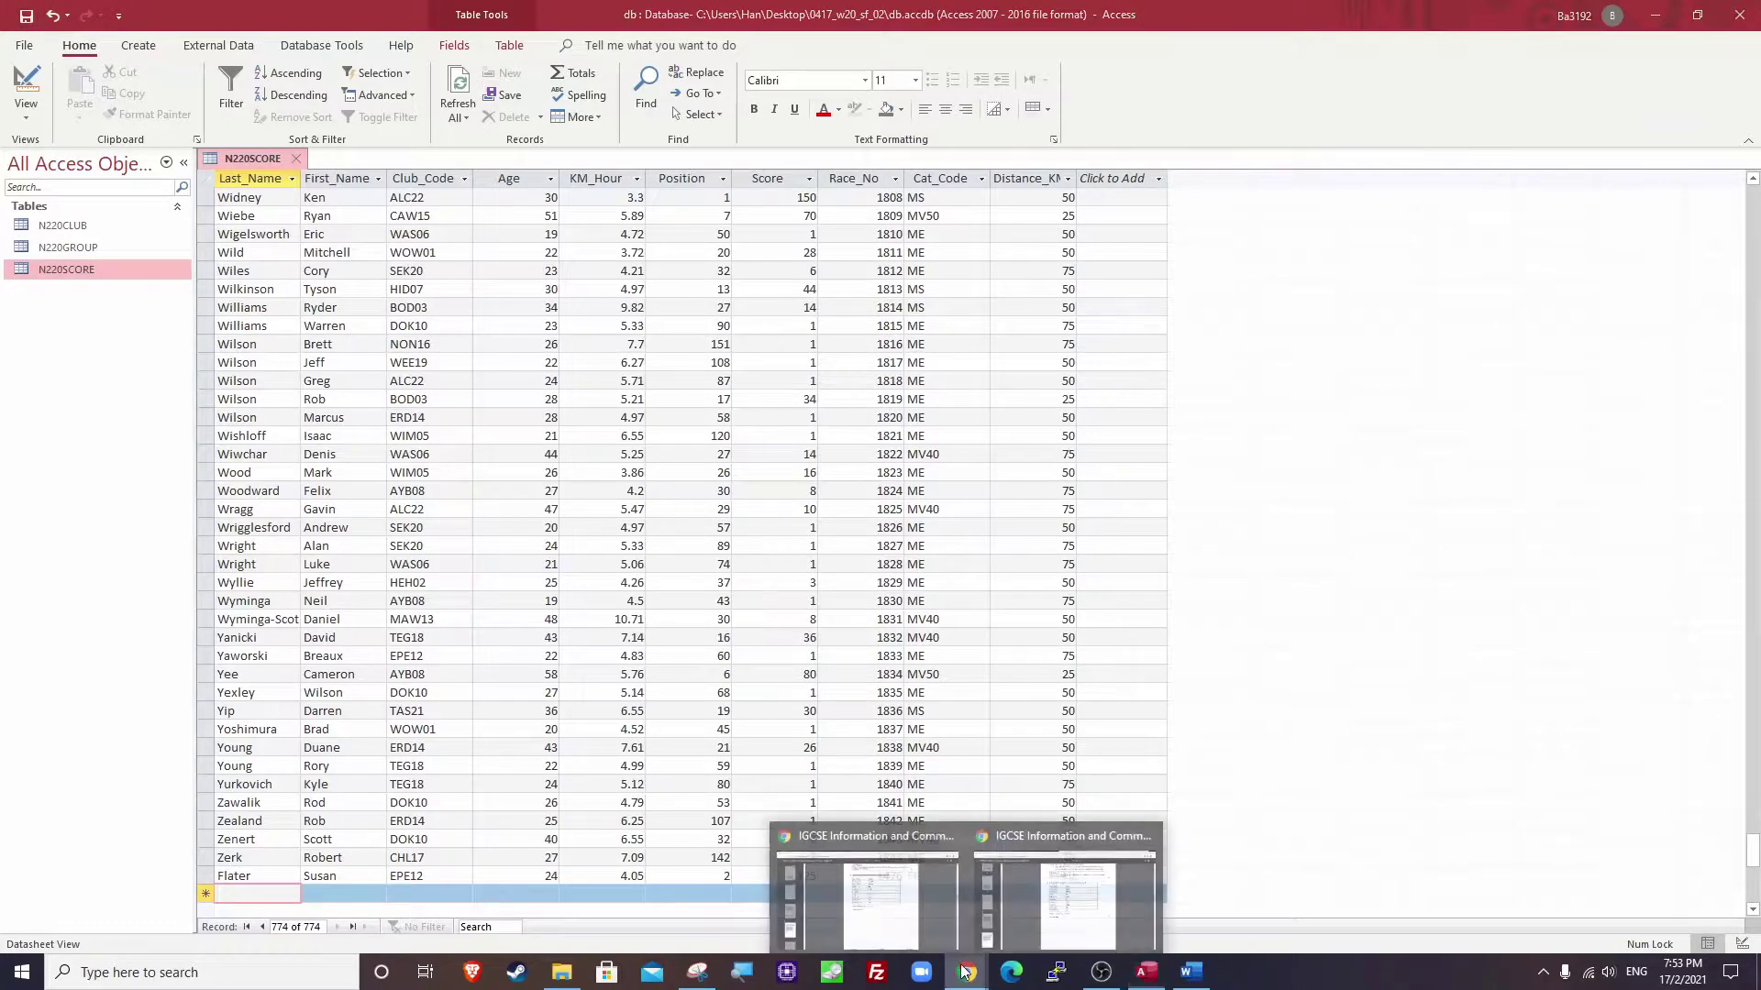
{"action": "left_click", "coordinate": [890, 881]}
{"action": "left_click_drag", "start_coordinate": [737, 534], "coordinate": [939, 532]}
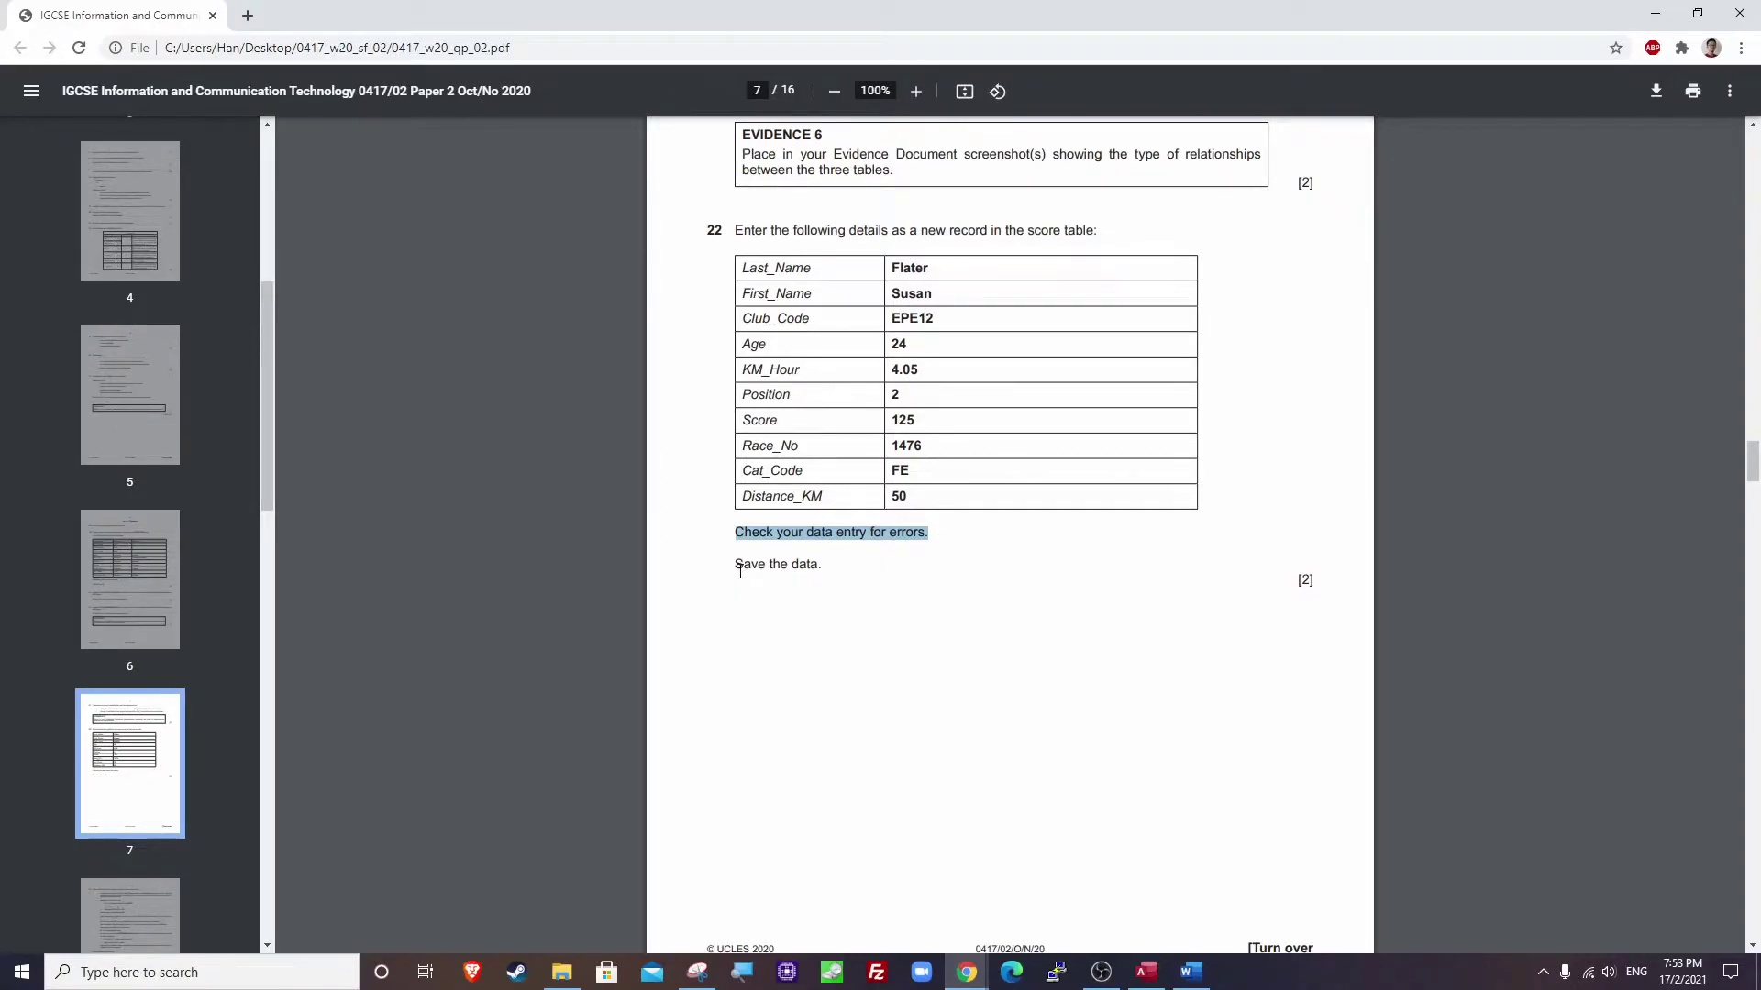
{"action": "left_click_drag", "start_coordinate": [736, 565], "coordinate": [833, 570]}
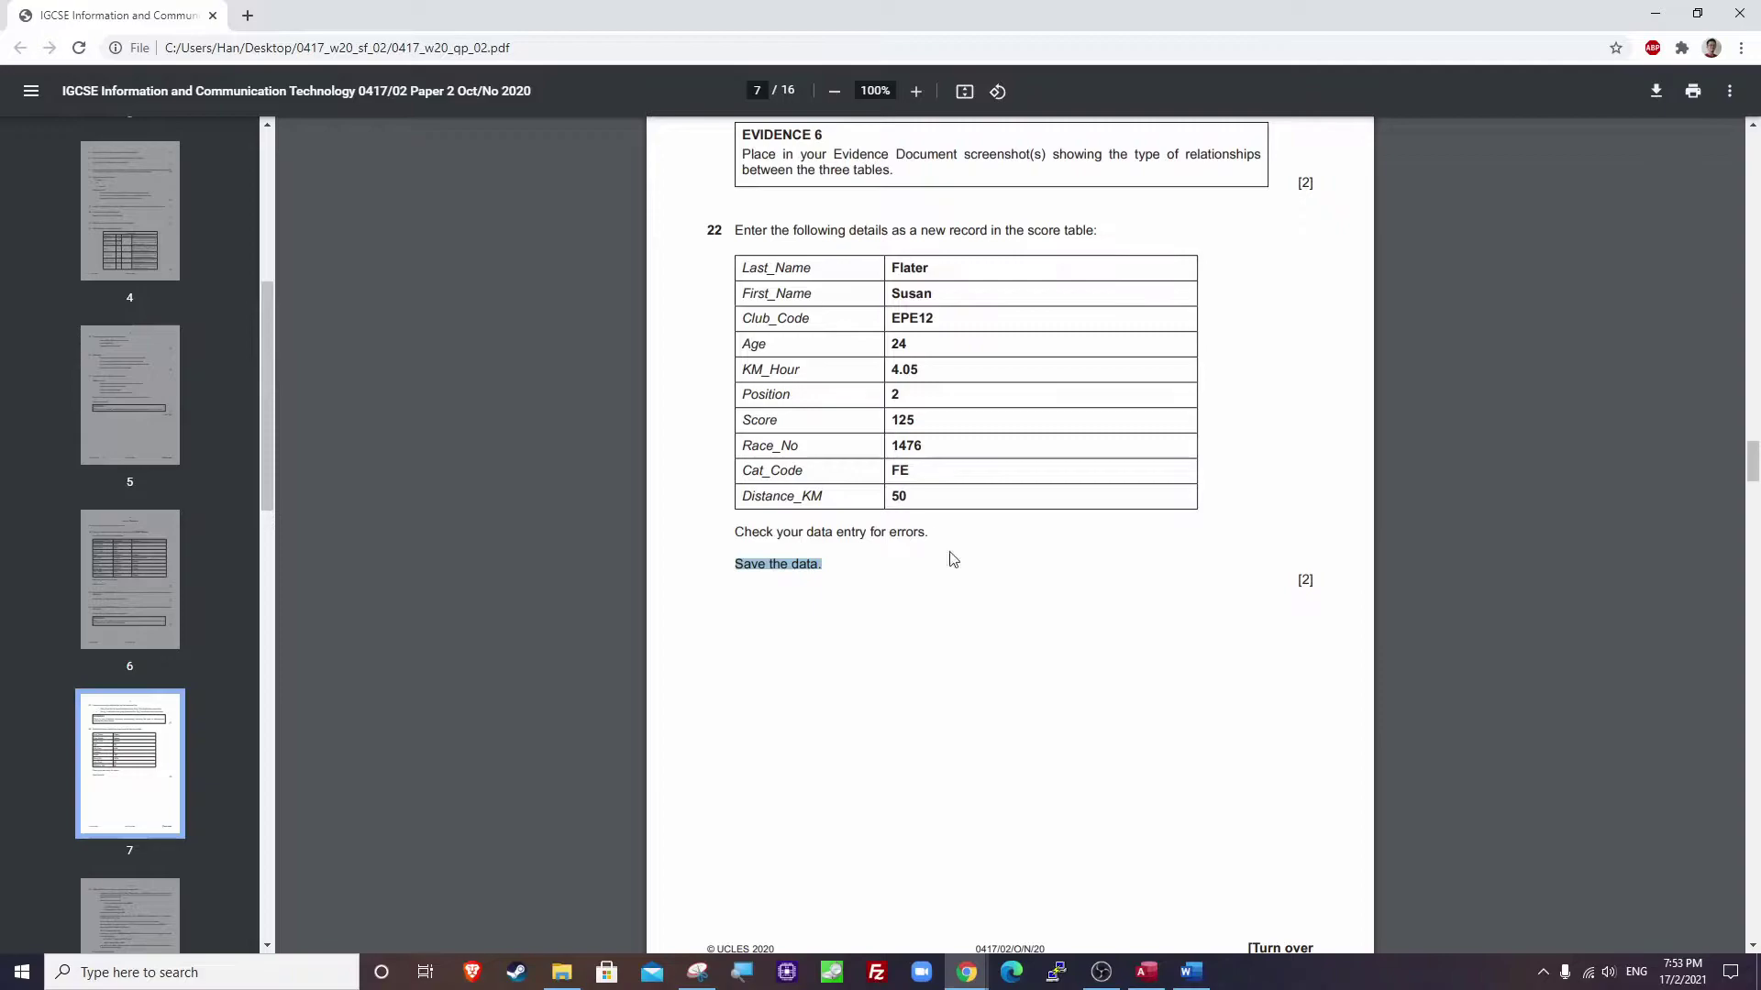
{"action": "scroll", "coordinate": [980, 639], "scroll_direction": "down", "scroll_amount": 10}
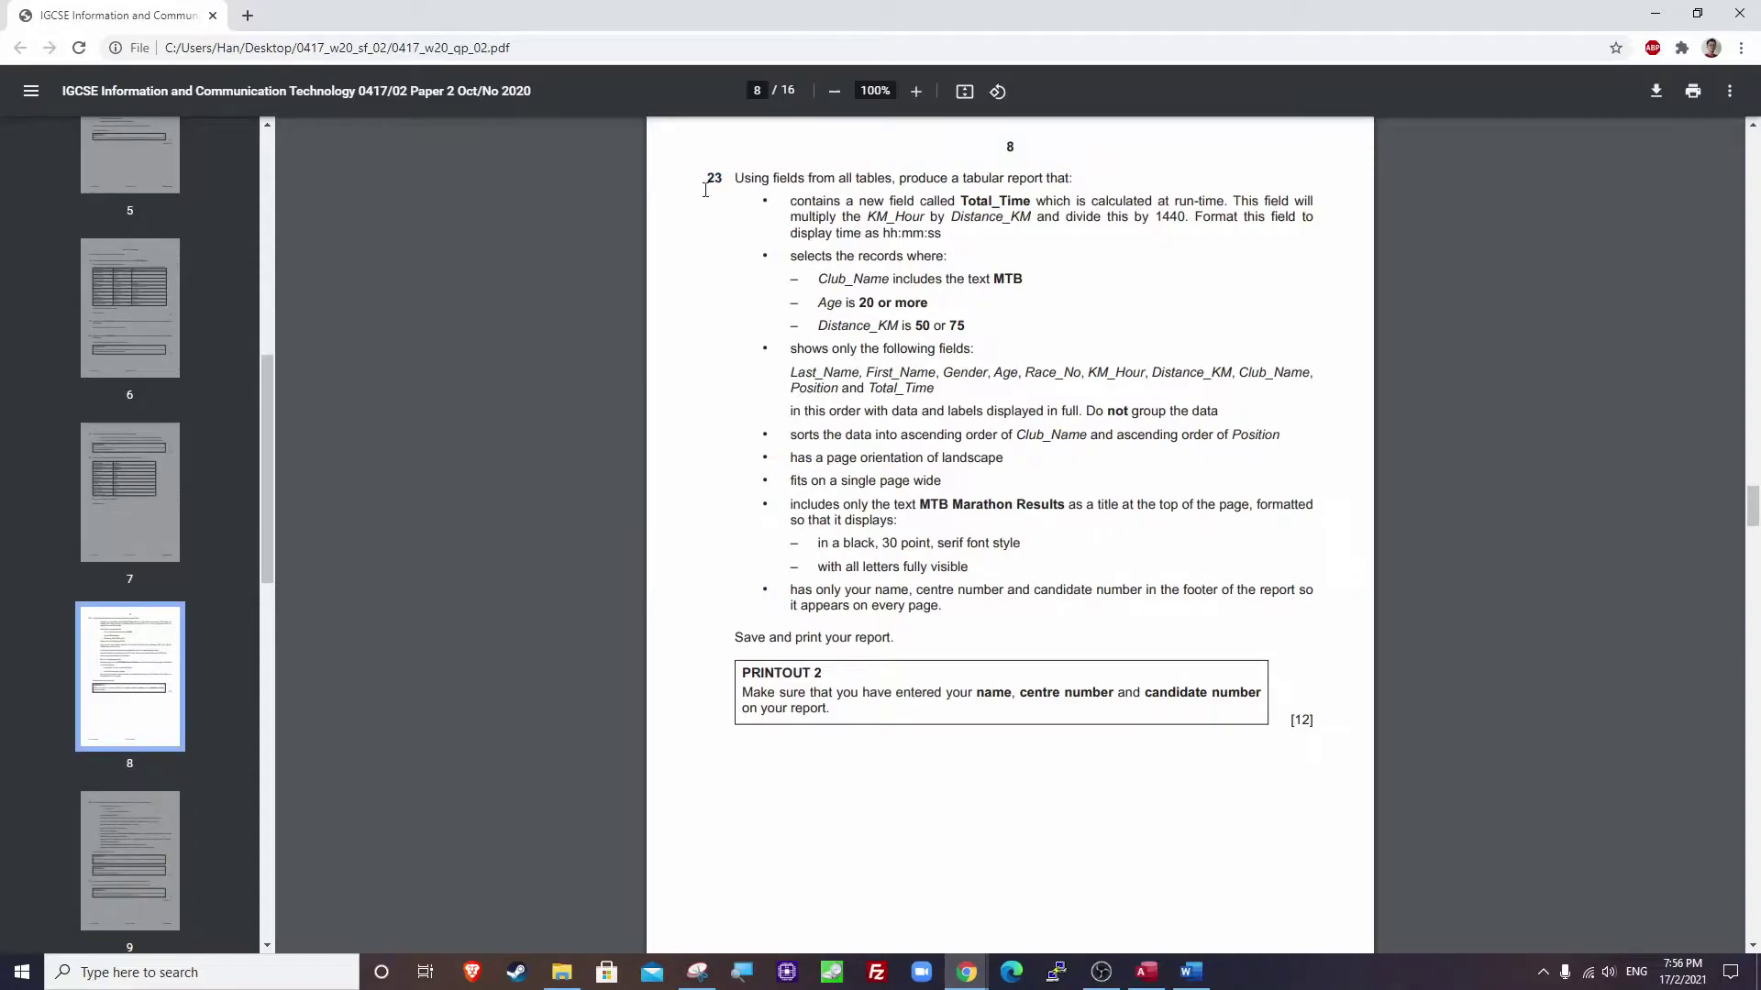
Read question 23, highlighting the Total_Time calculated field and three record selection criteria.
{"action": "left_click_drag", "start_coordinate": [738, 181], "coordinate": [895, 174]}
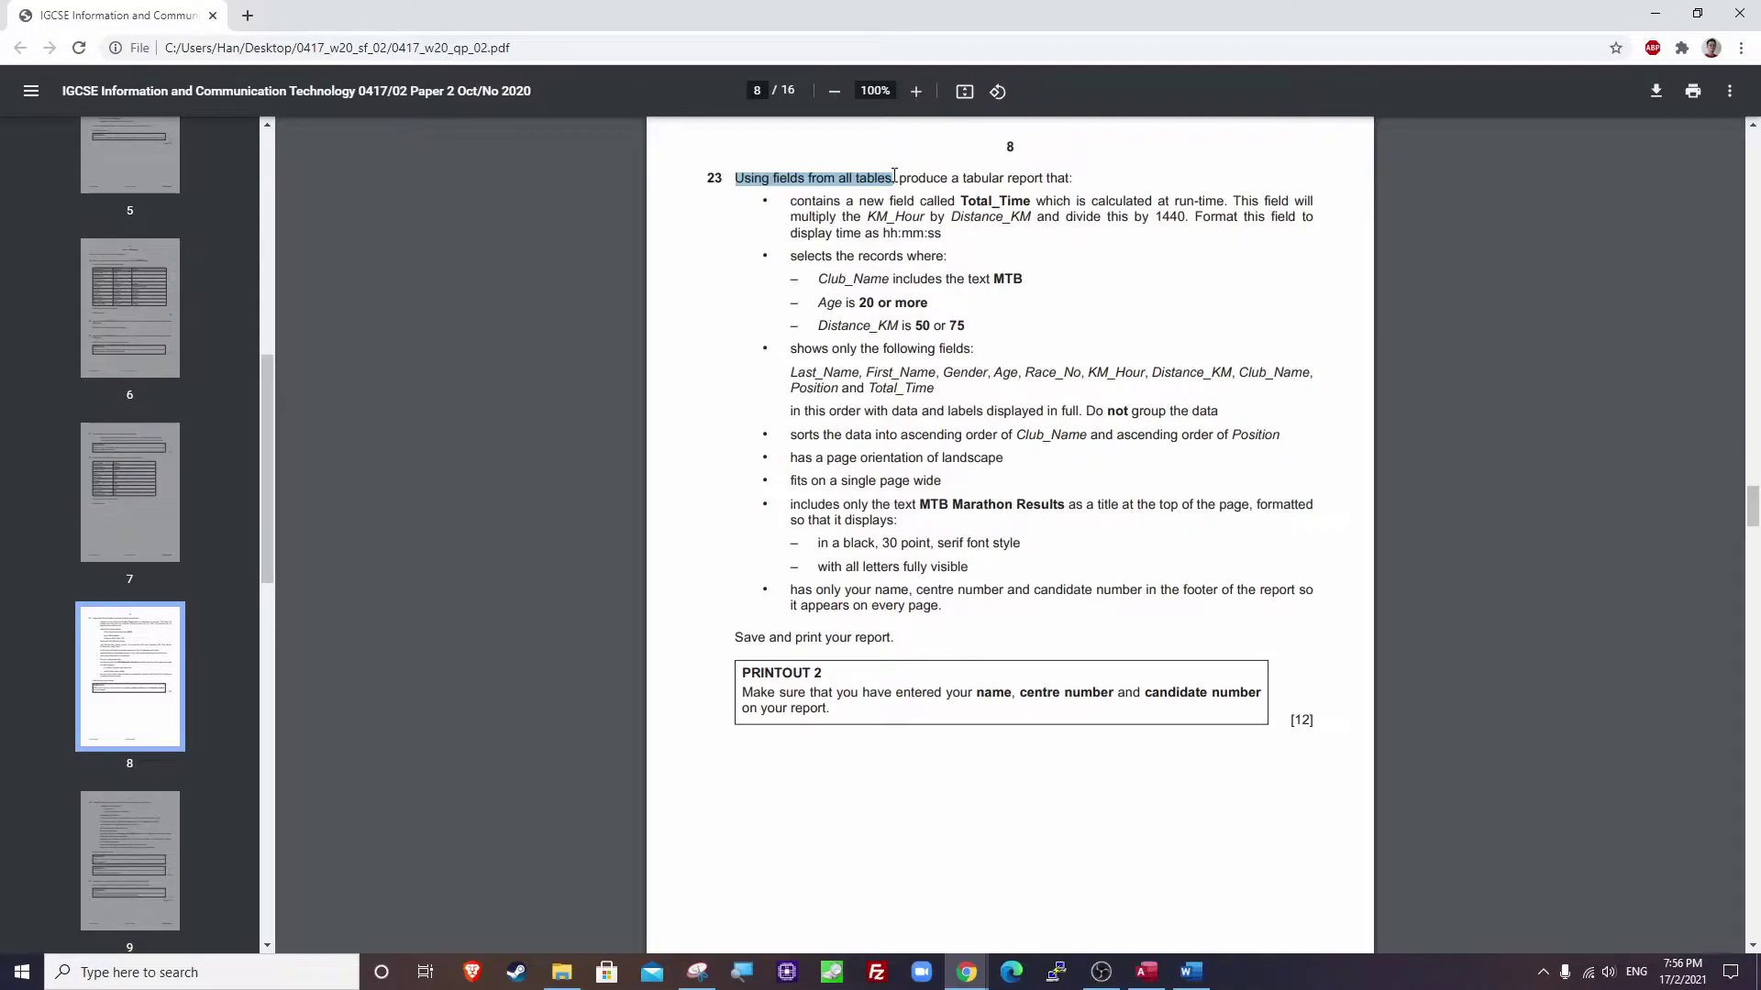
{"action": "left_click_drag", "start_coordinate": [894, 175], "coordinate": [1079, 179]}
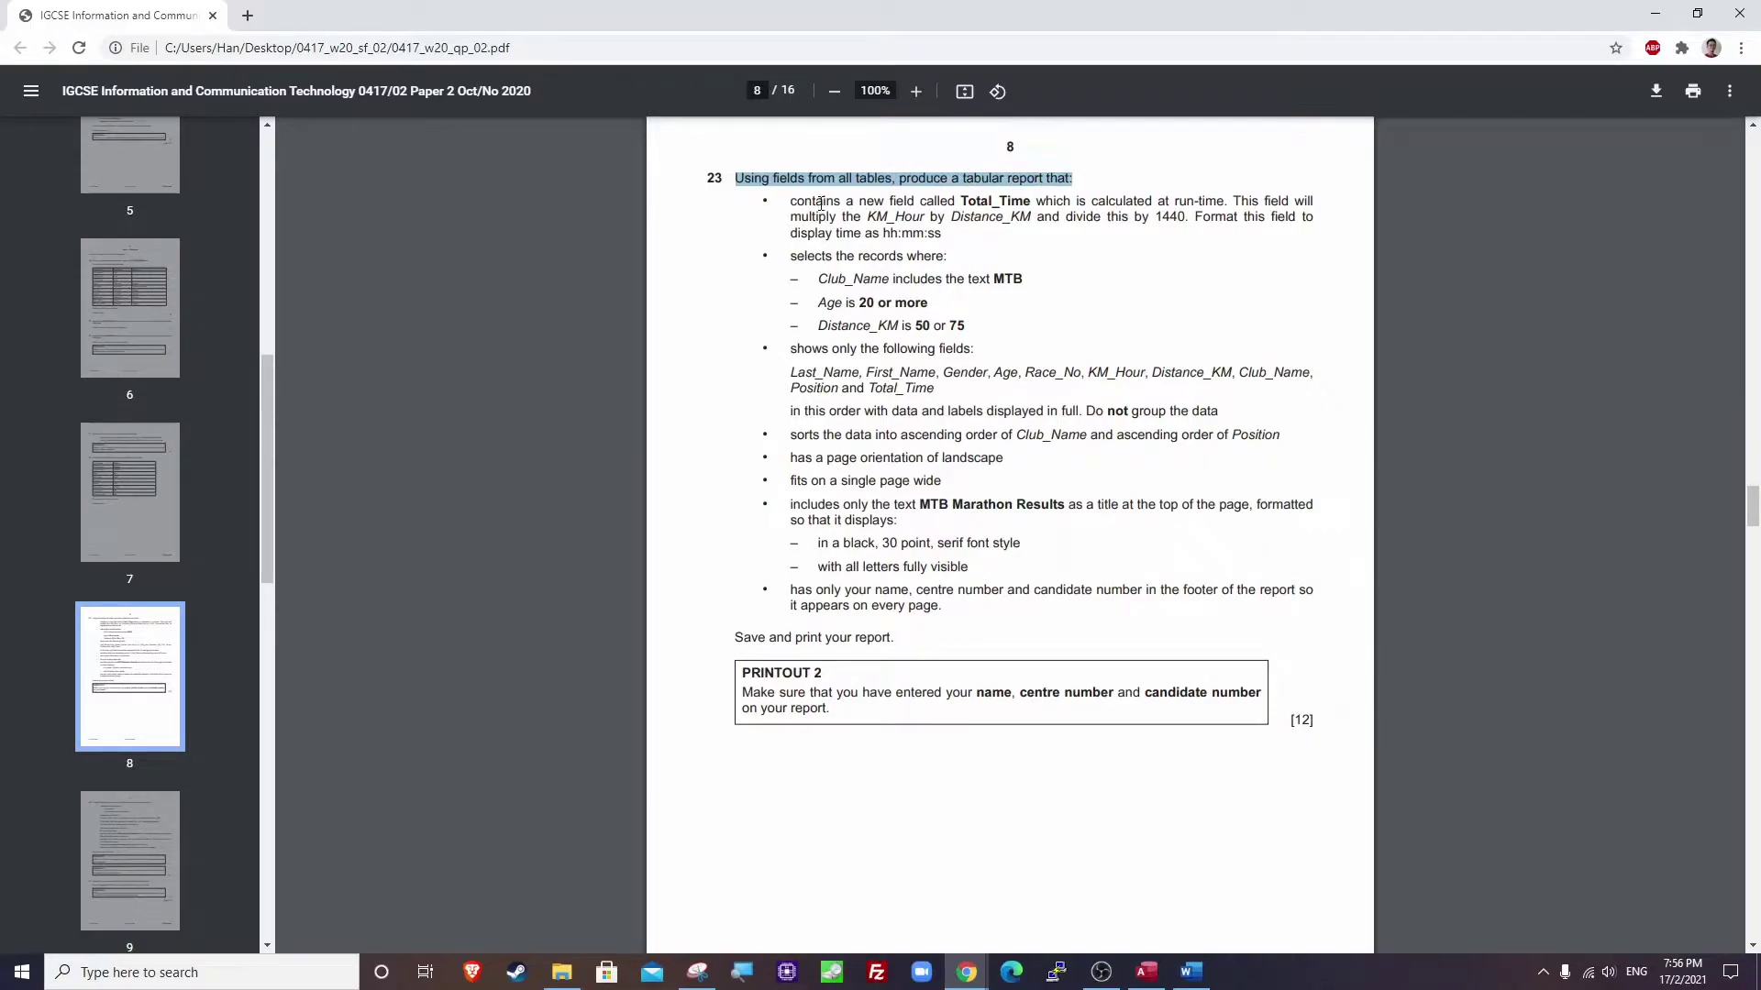
{"action": "left_click_drag", "start_coordinate": [789, 203], "coordinate": [1032, 225]}
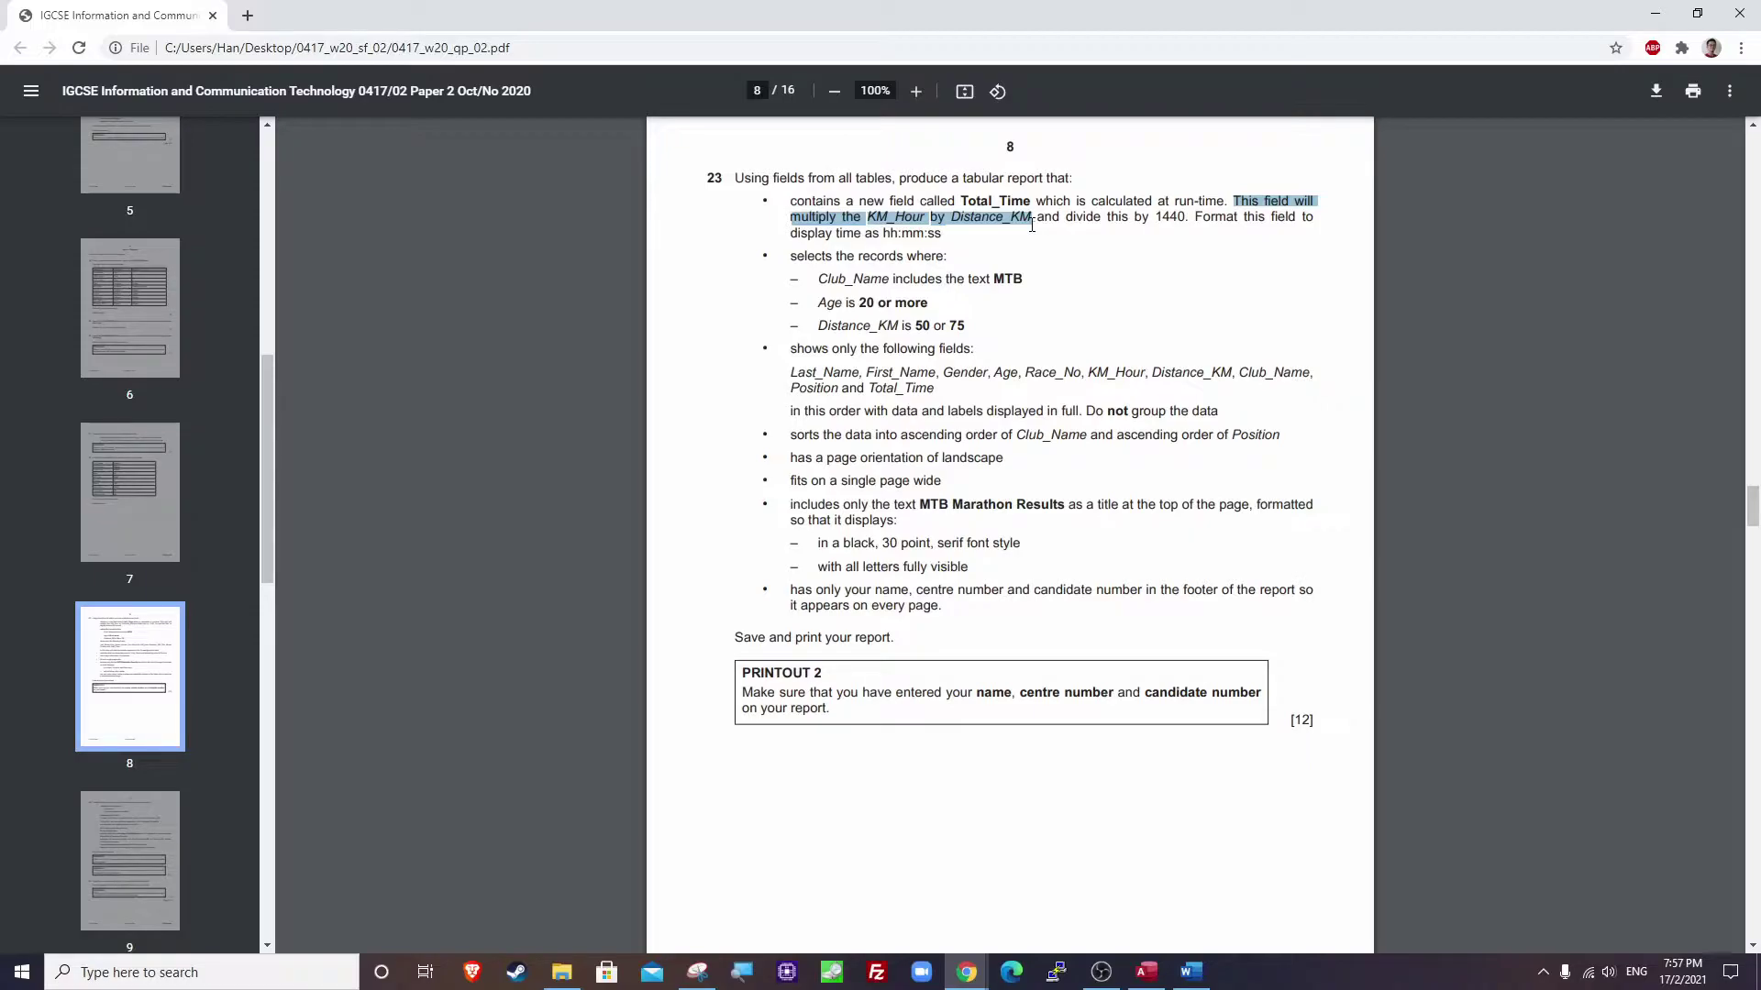
{"action": "left_click_drag", "start_coordinate": [1031, 225], "coordinate": [953, 235]}
{"action": "left_click", "coordinate": [954, 236]}
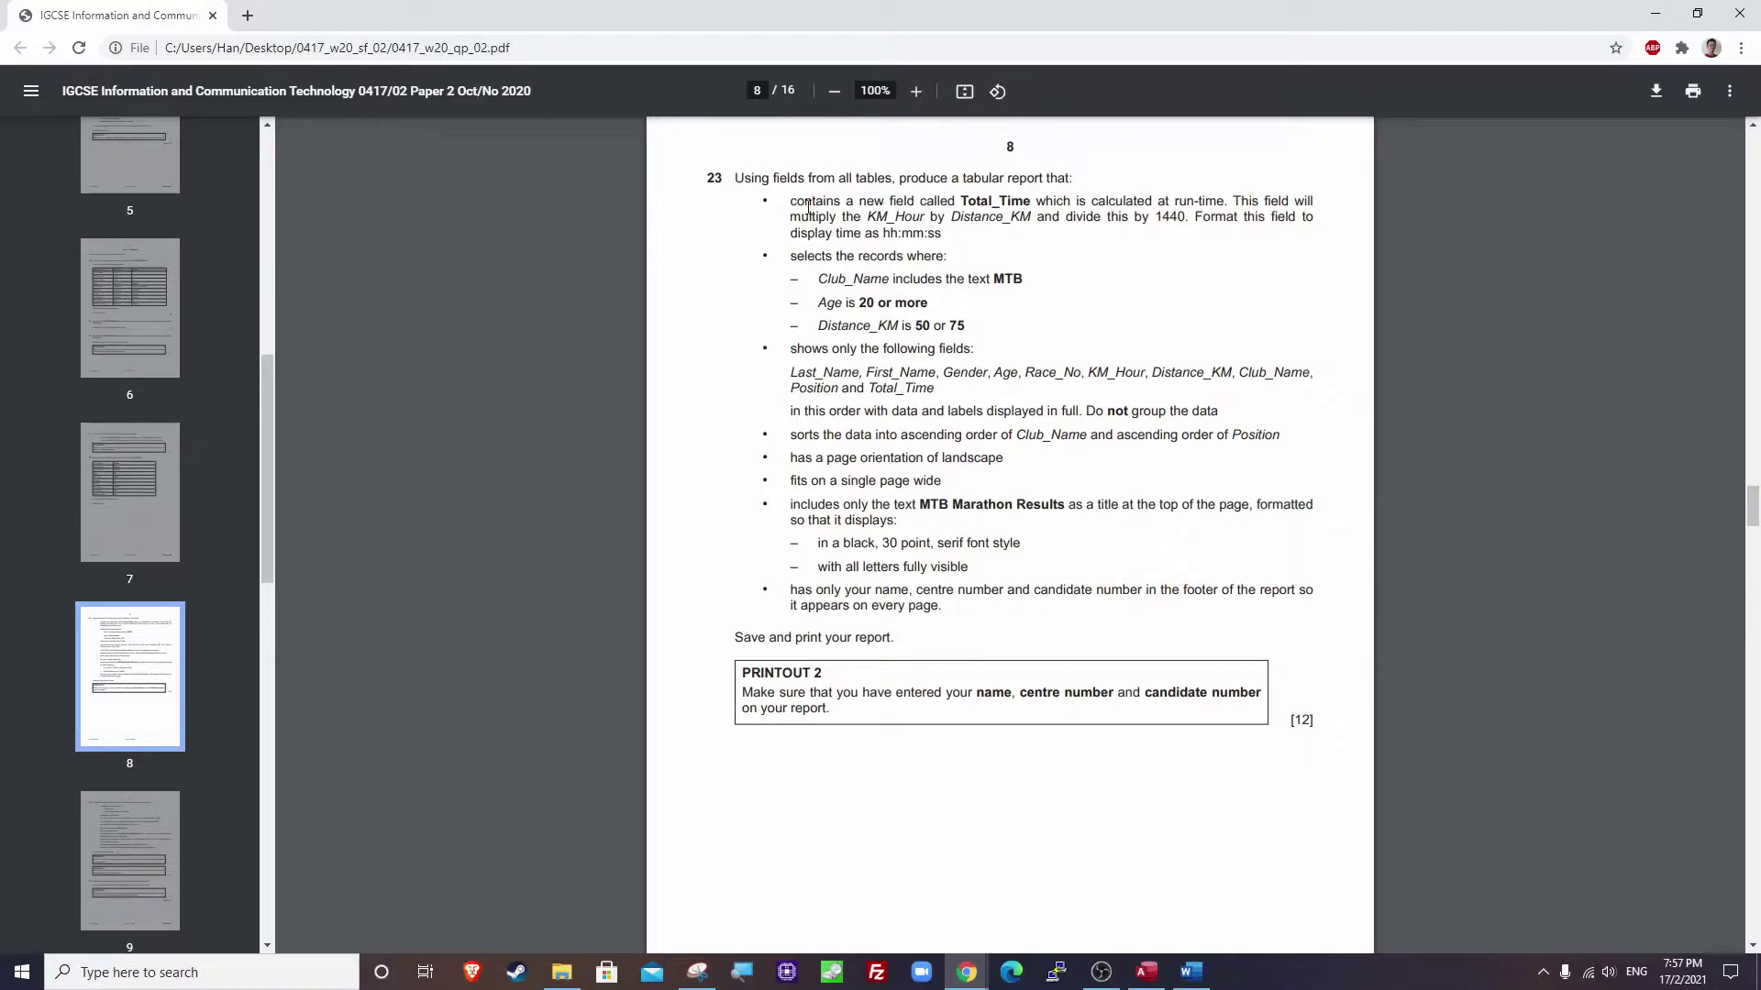
{"action": "left_click_drag", "start_coordinate": [791, 204], "coordinate": [1010, 206]}
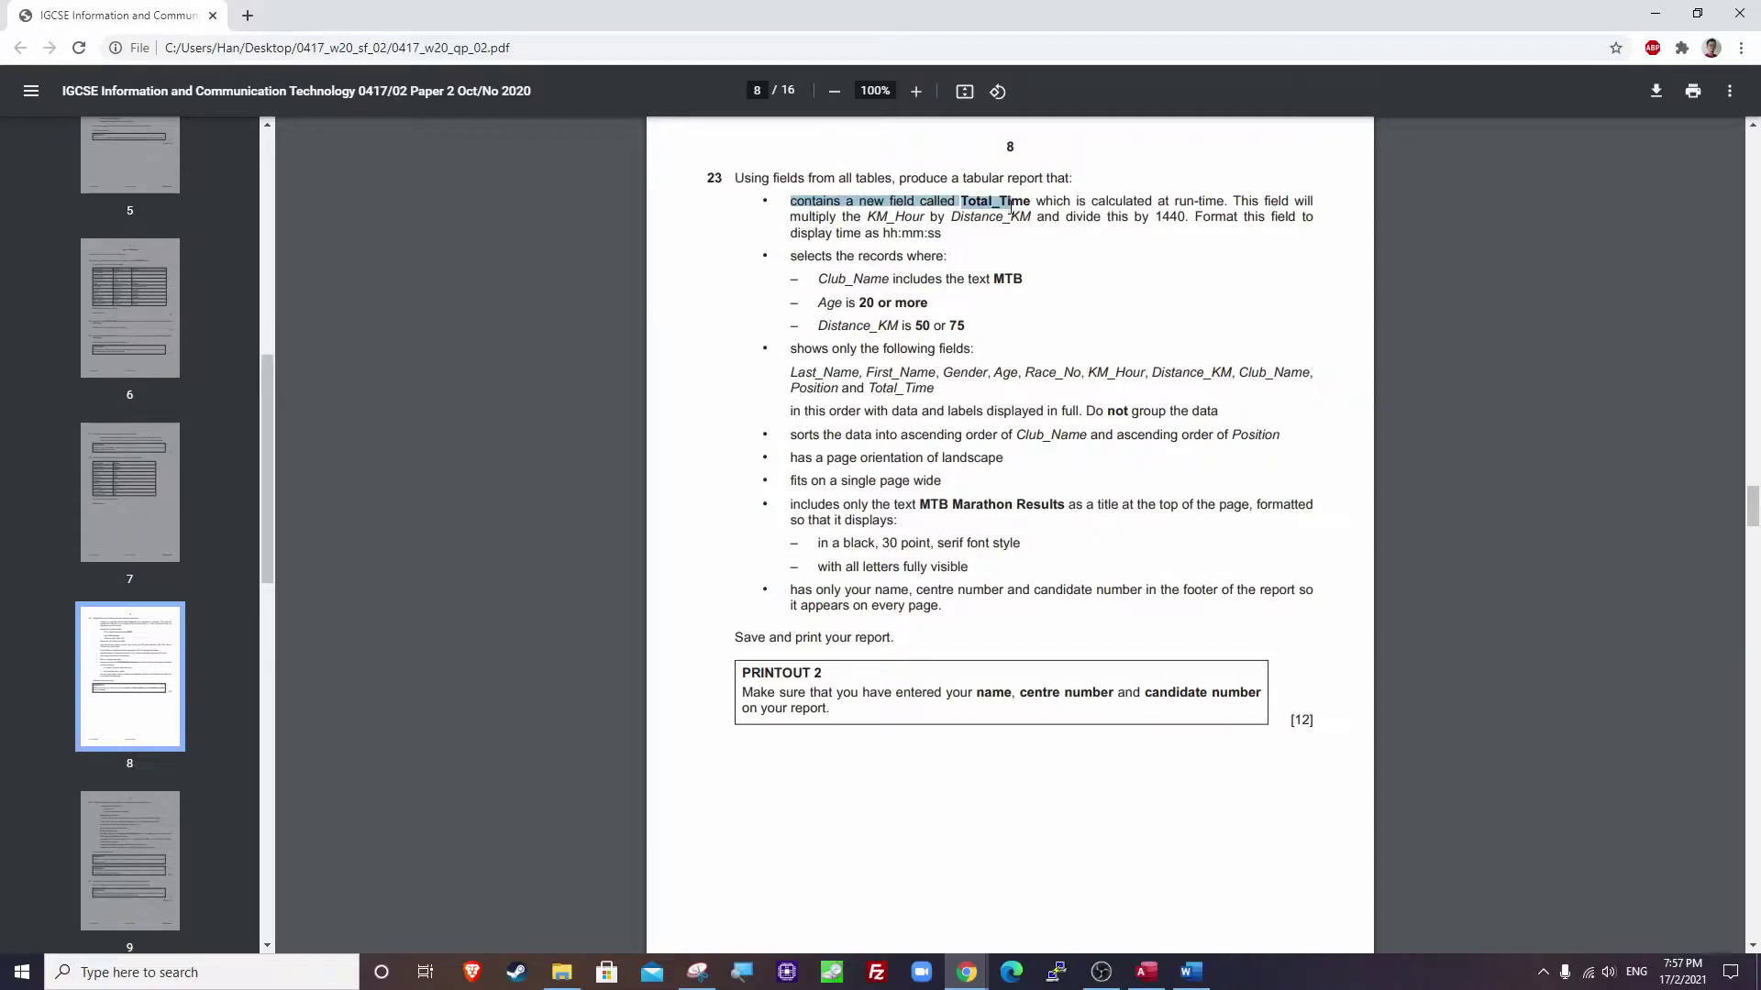
{"action": "left_click", "coordinate": [1000, 251]}
{"action": "left_click_drag", "start_coordinate": [825, 277], "coordinate": [969, 328]}
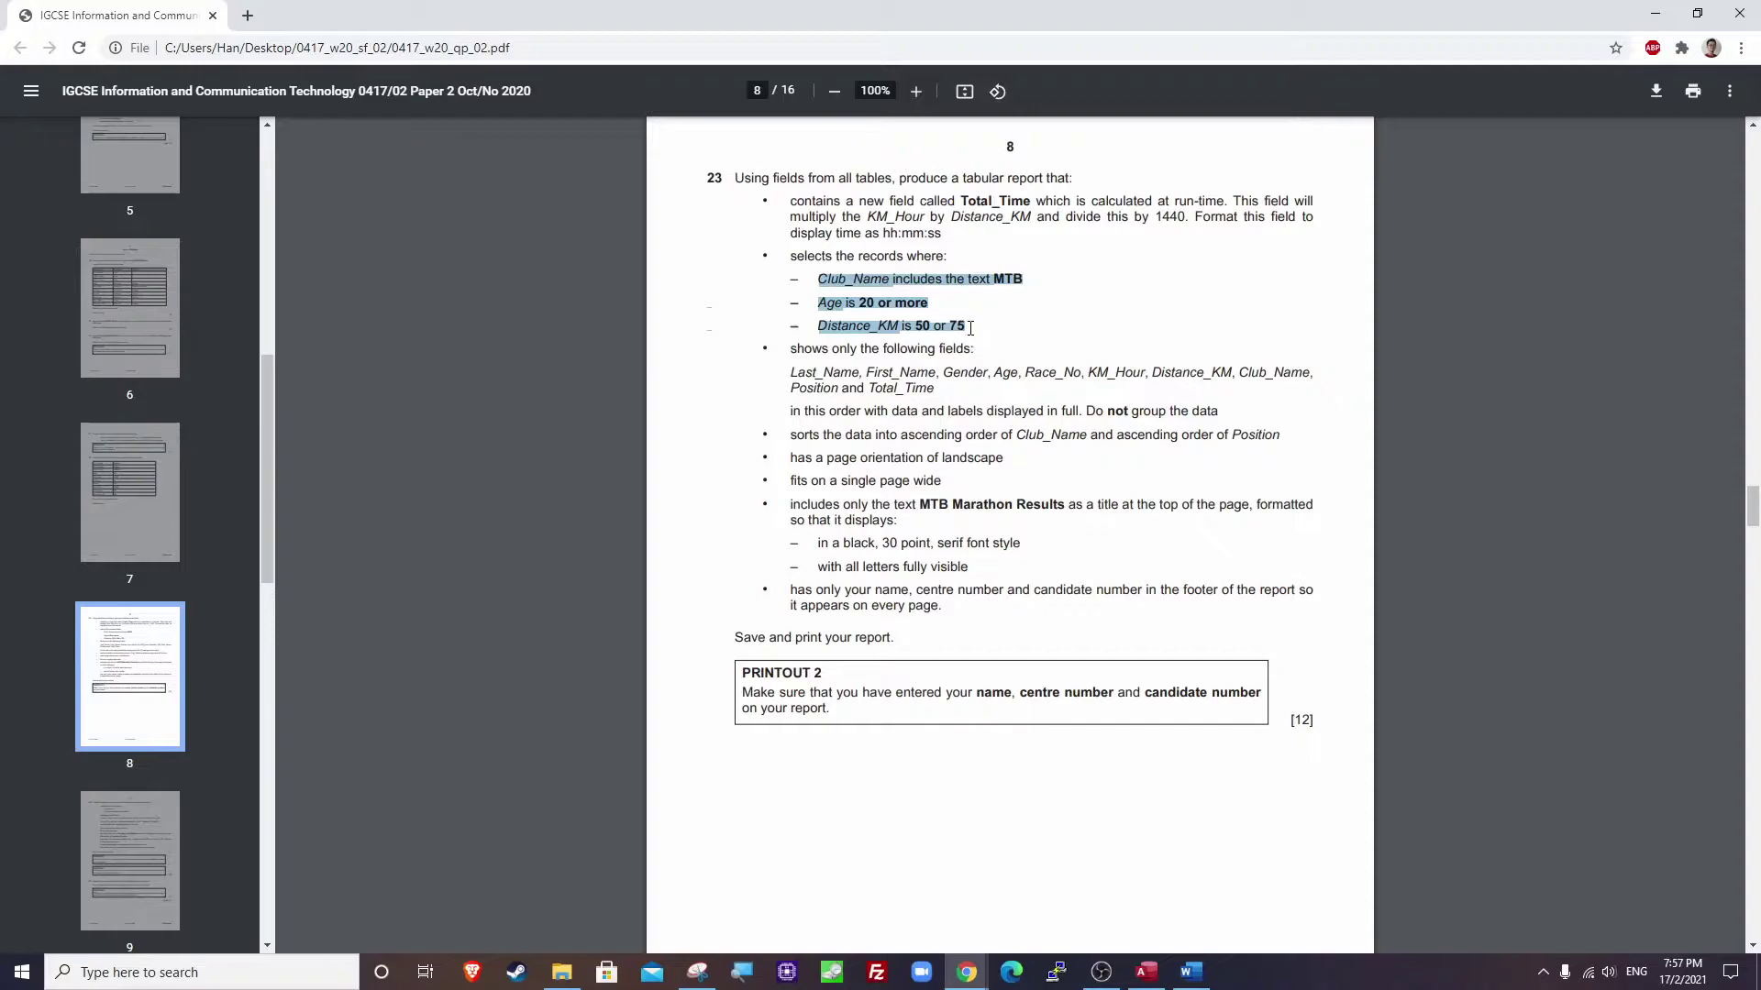
{"action": "left_click", "coordinate": [970, 327]}
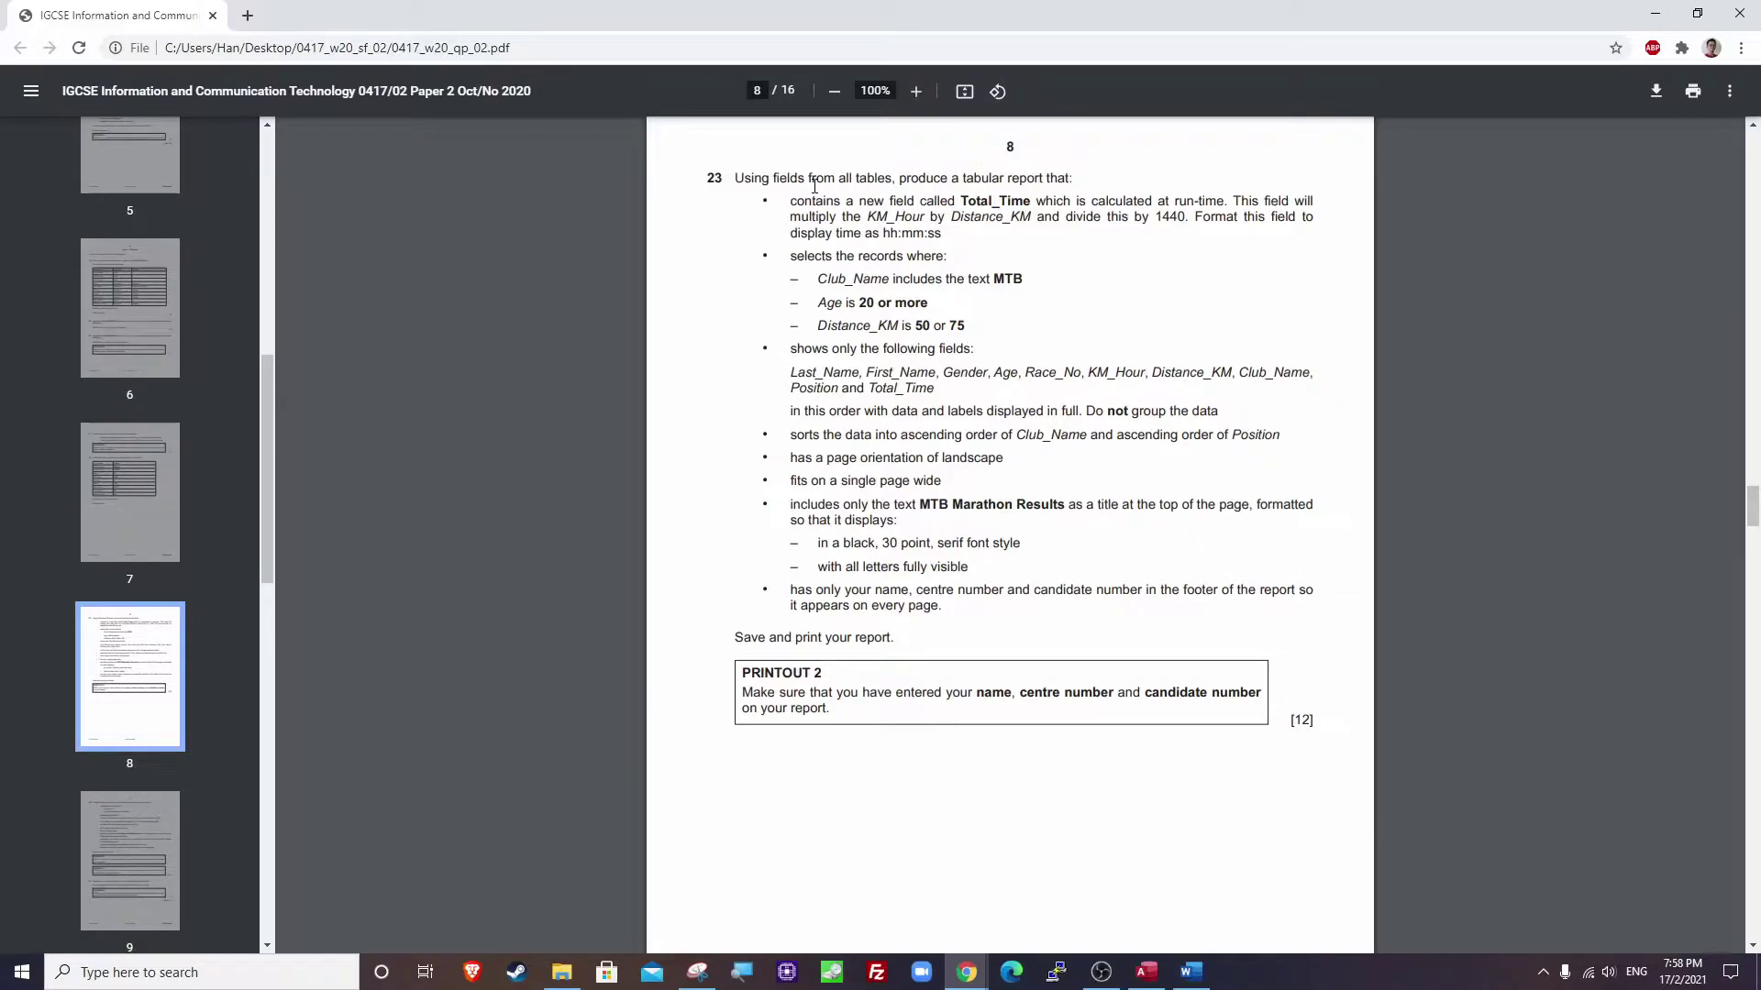
Return to Access, close the N220SCORE datasheet and select the N220CLUB table.
{"action": "key", "text": "alt+Tab"}
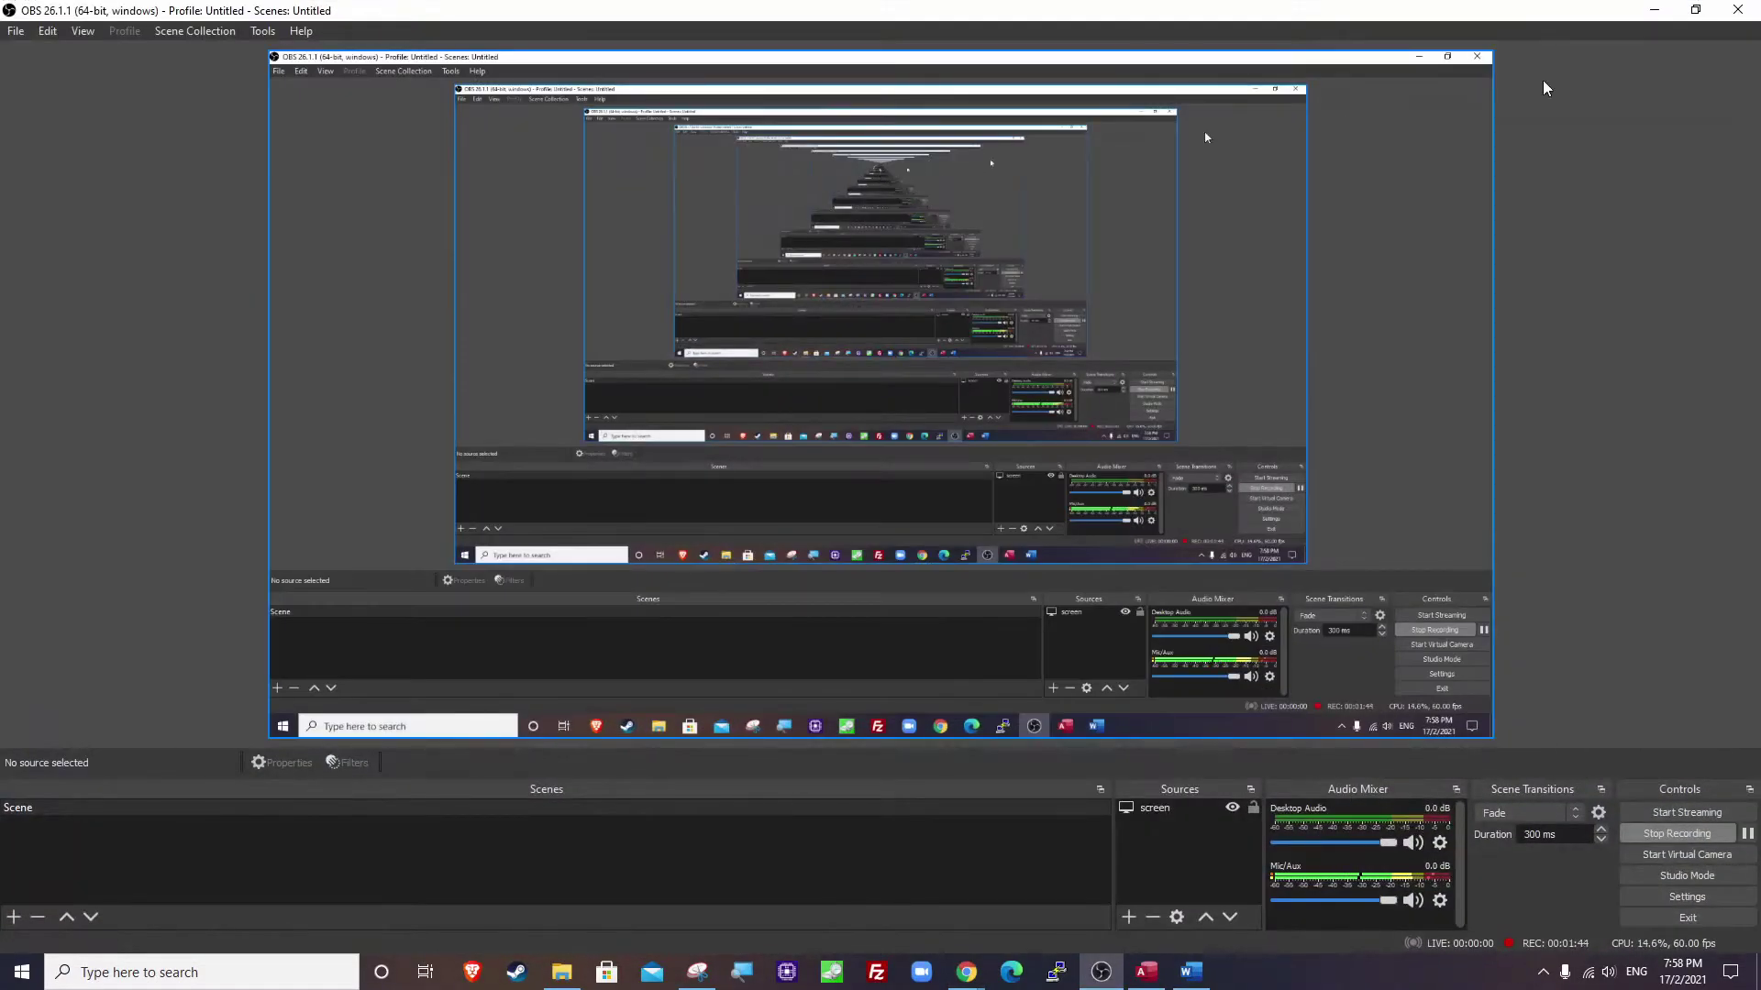
{"action": "left_click", "coordinate": [1101, 969]}
{"action": "left_click", "coordinate": [1146, 971]}
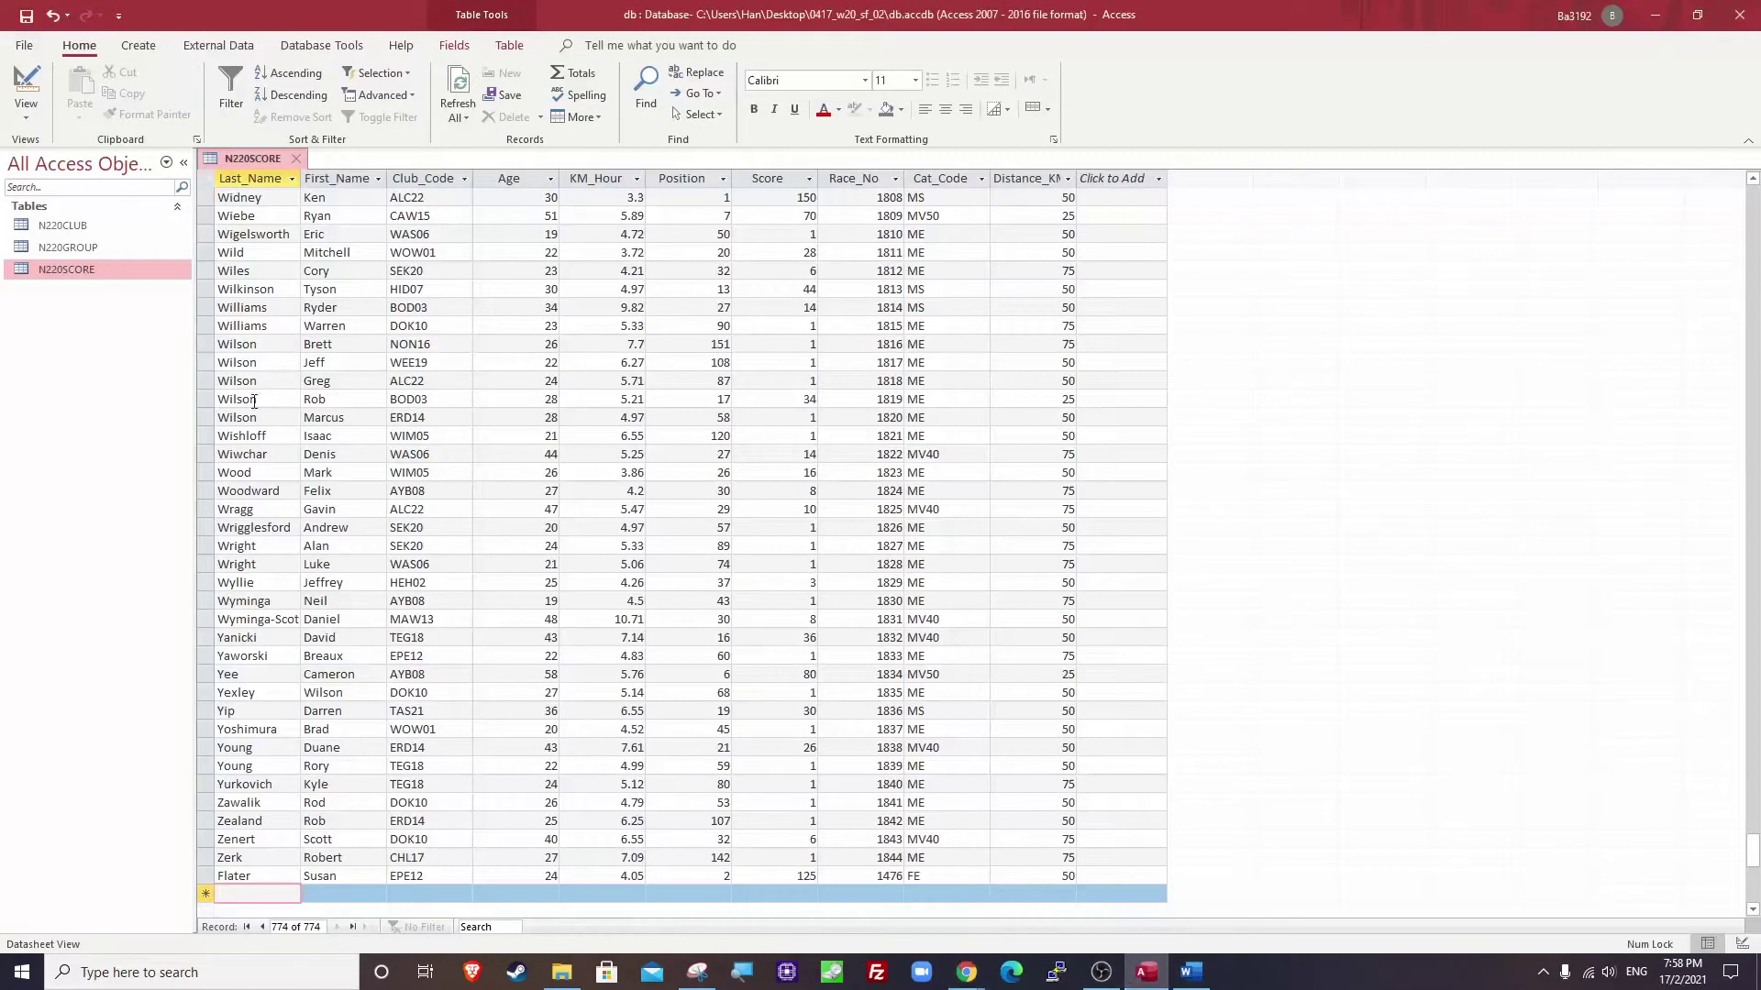
{"action": "left_click", "coordinate": [297, 159]}
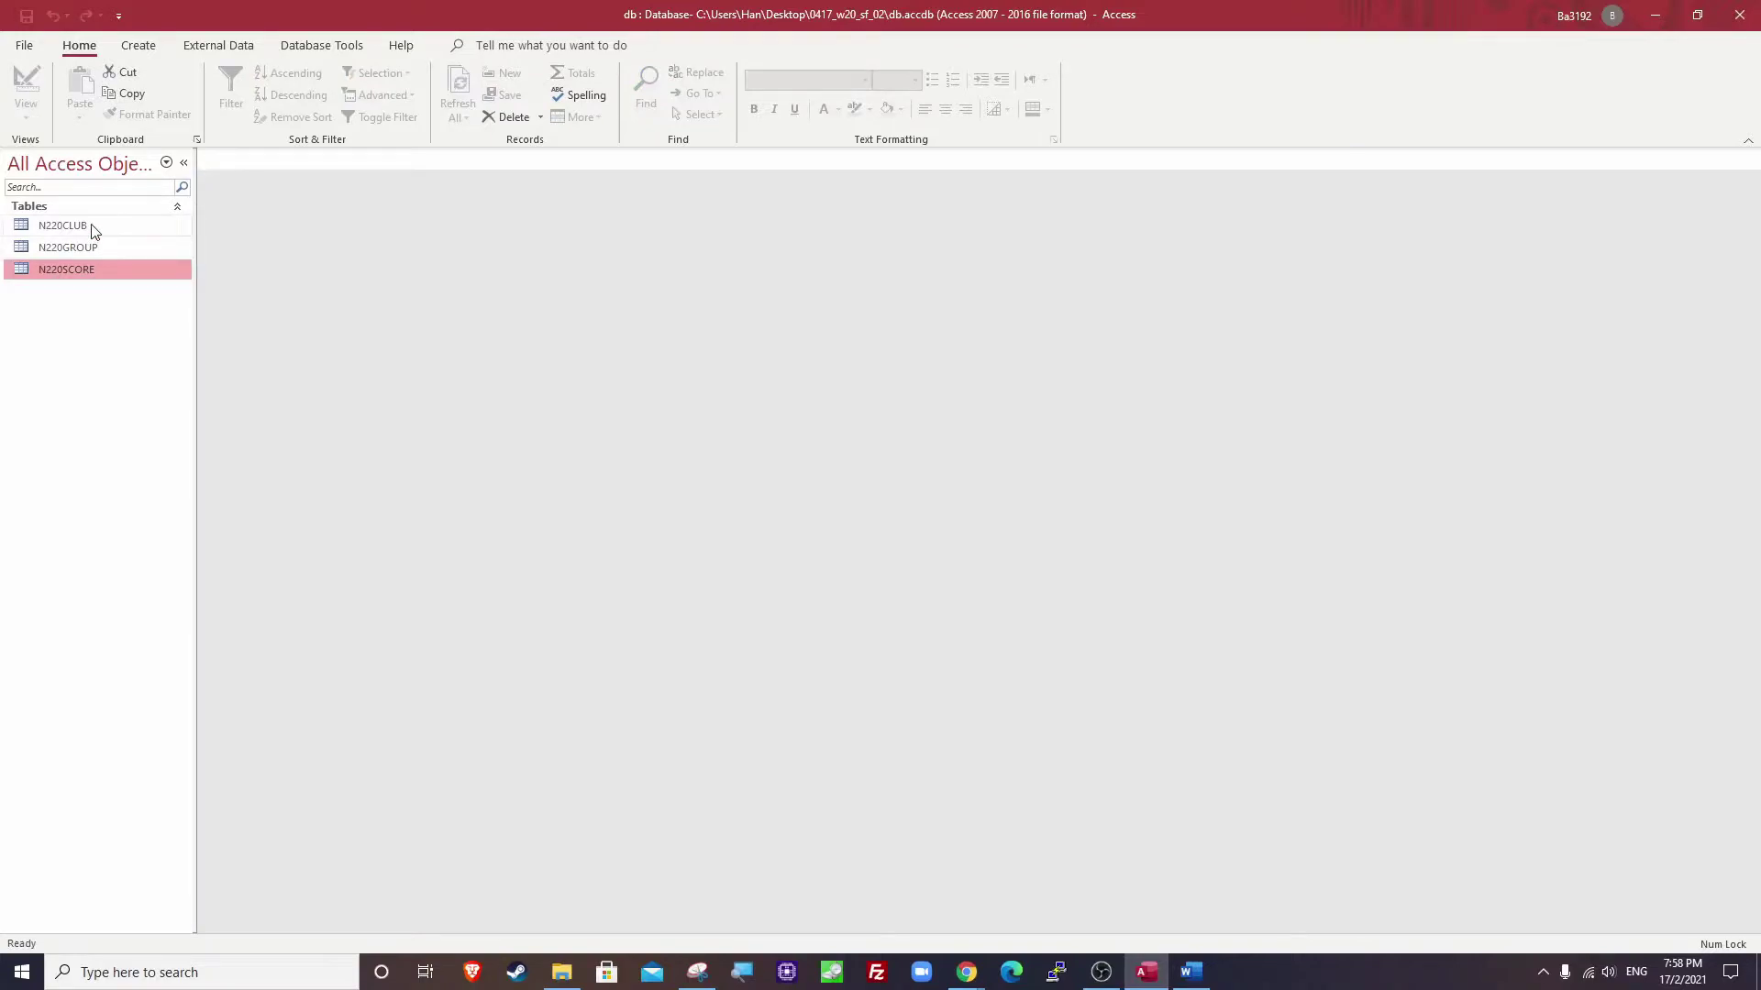
{"action": "left_click", "coordinate": [91, 225]}
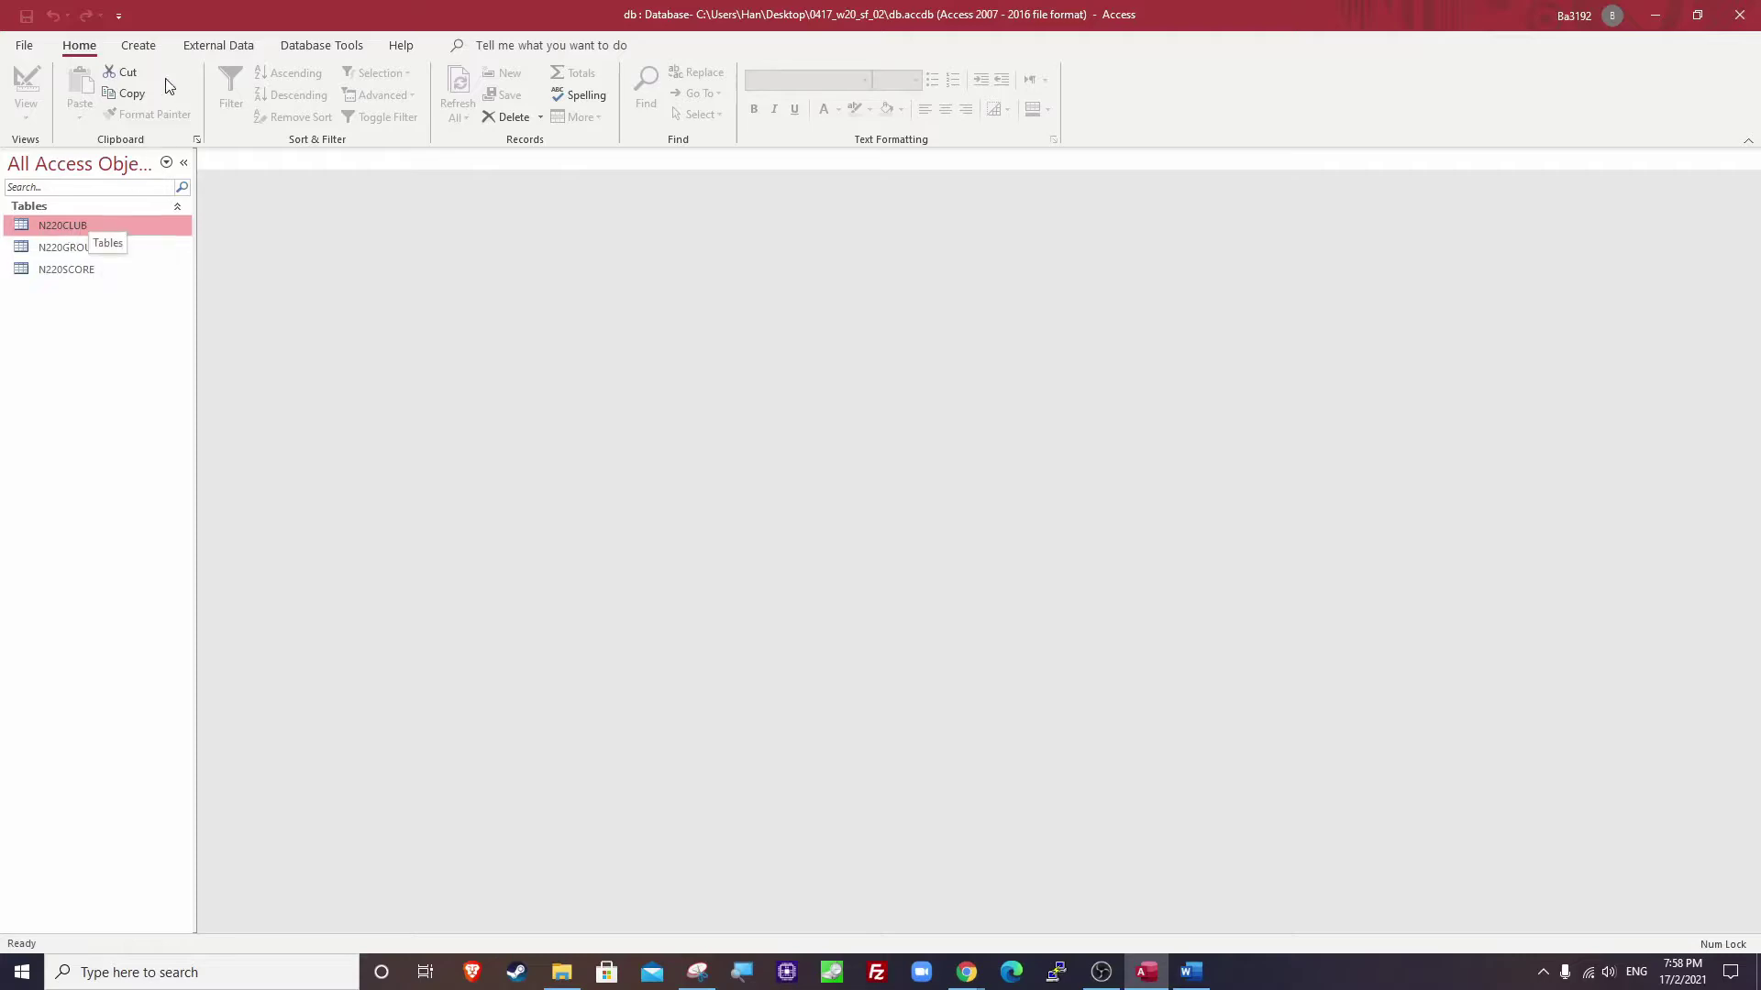
{"action": "left_click", "coordinate": [139, 45]}
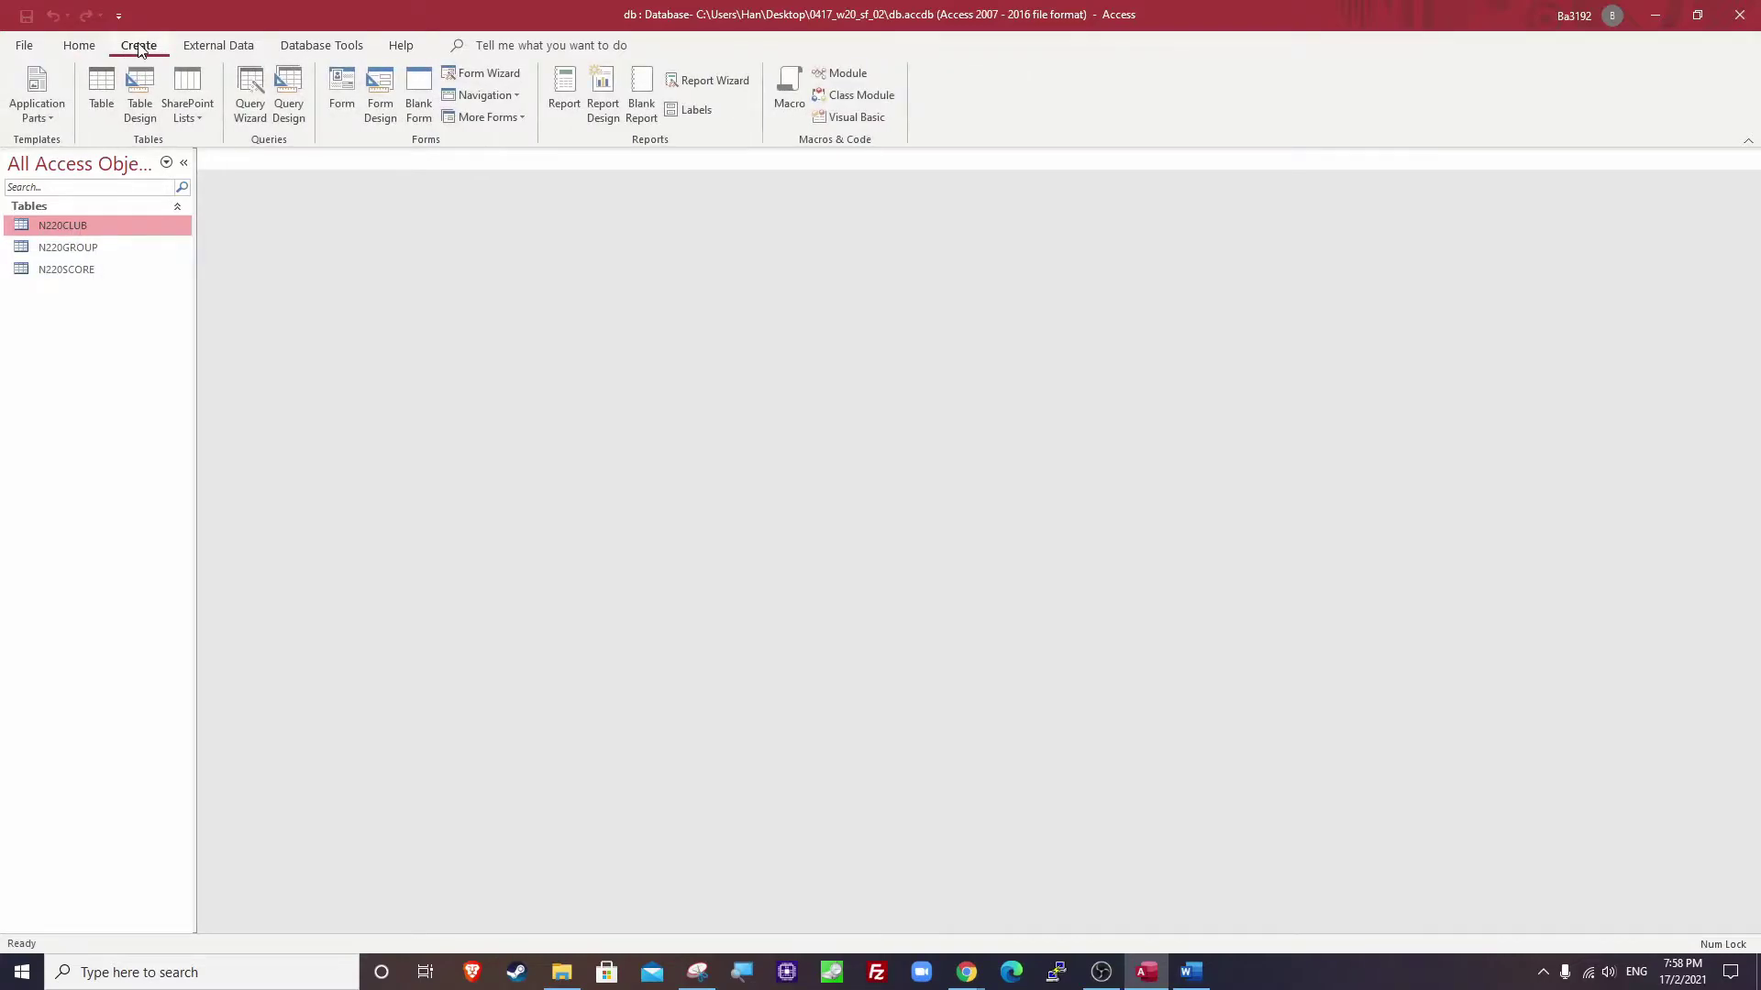
In the Simple Query Wizard, add all fields from N220CLUB, N220GROUP and N220SCORE.
{"action": "left_click", "coordinate": [258, 107]}
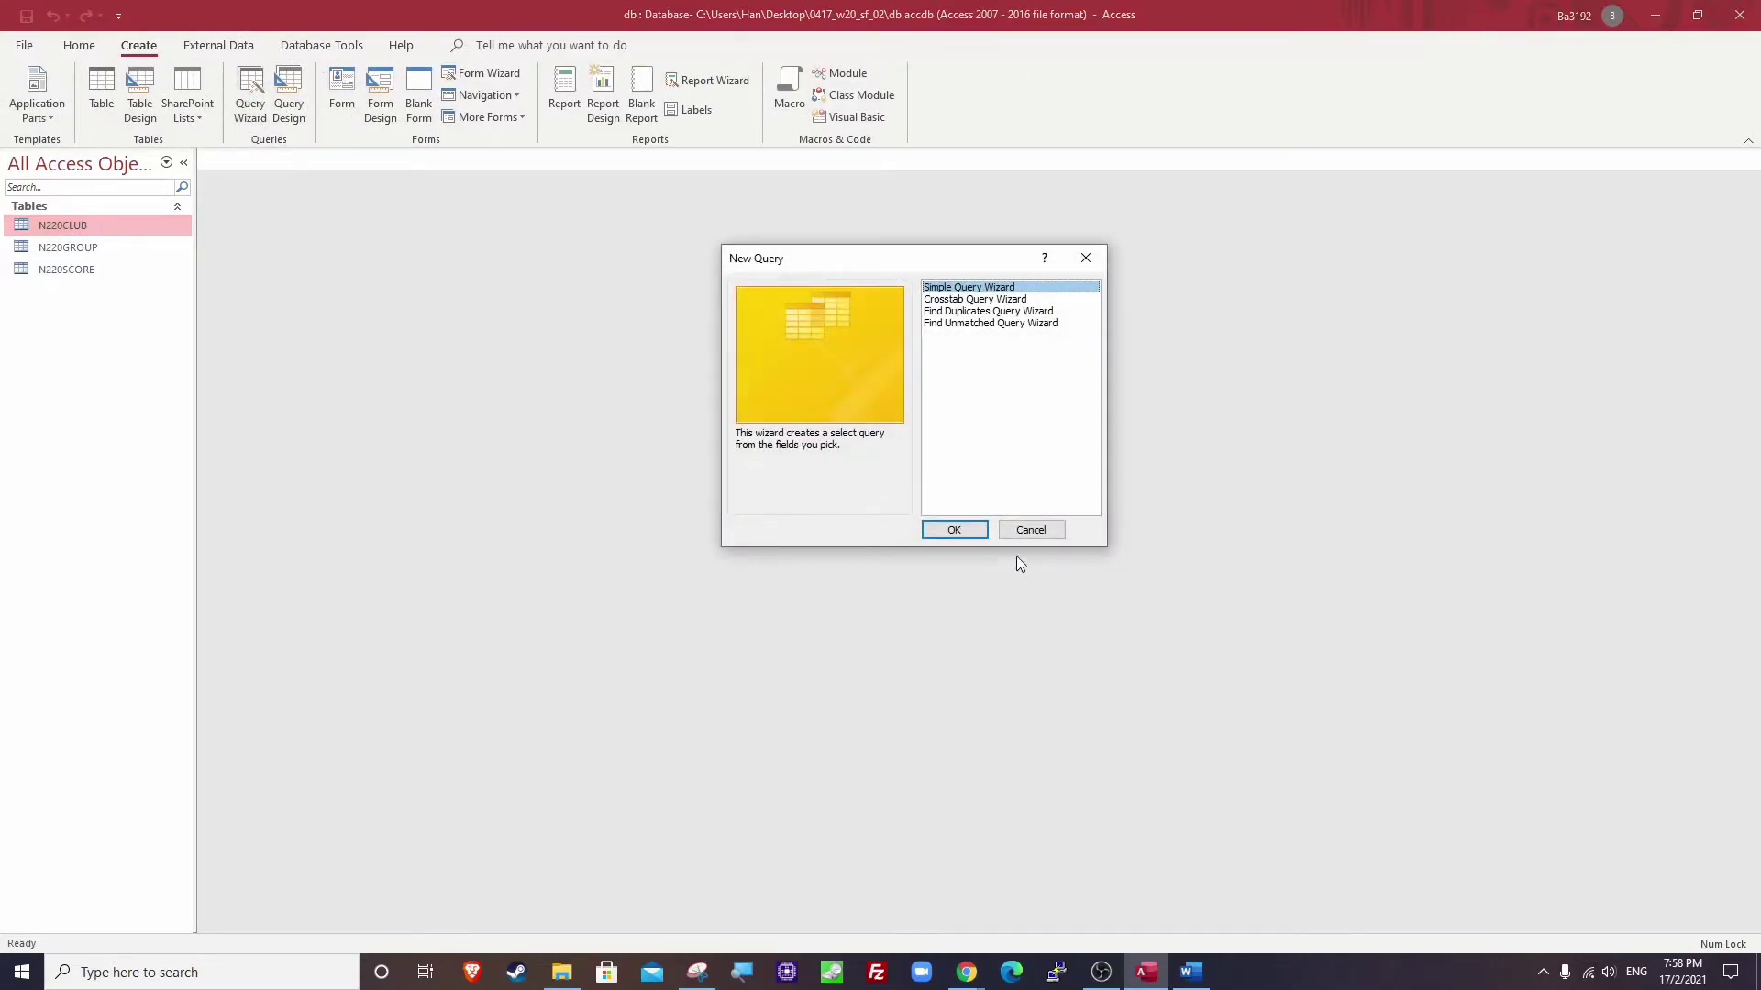
{"action": "left_click", "coordinate": [953, 529]}
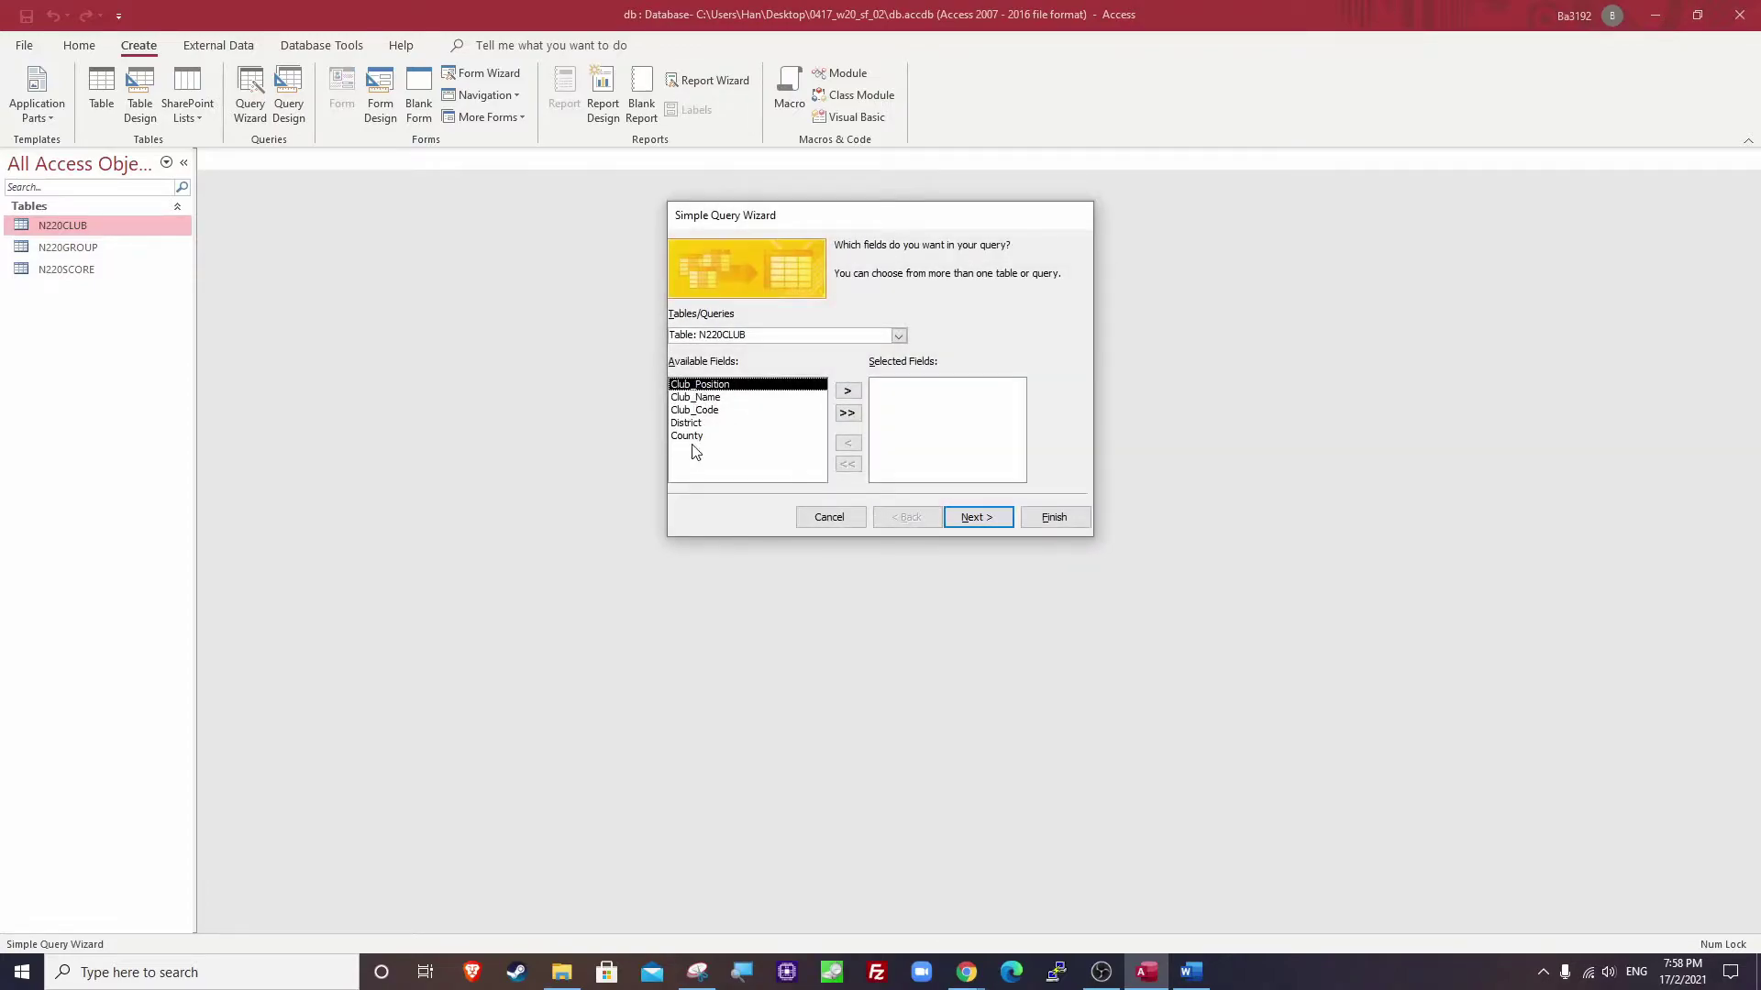
{"action": "left_click", "coordinate": [845, 414]}
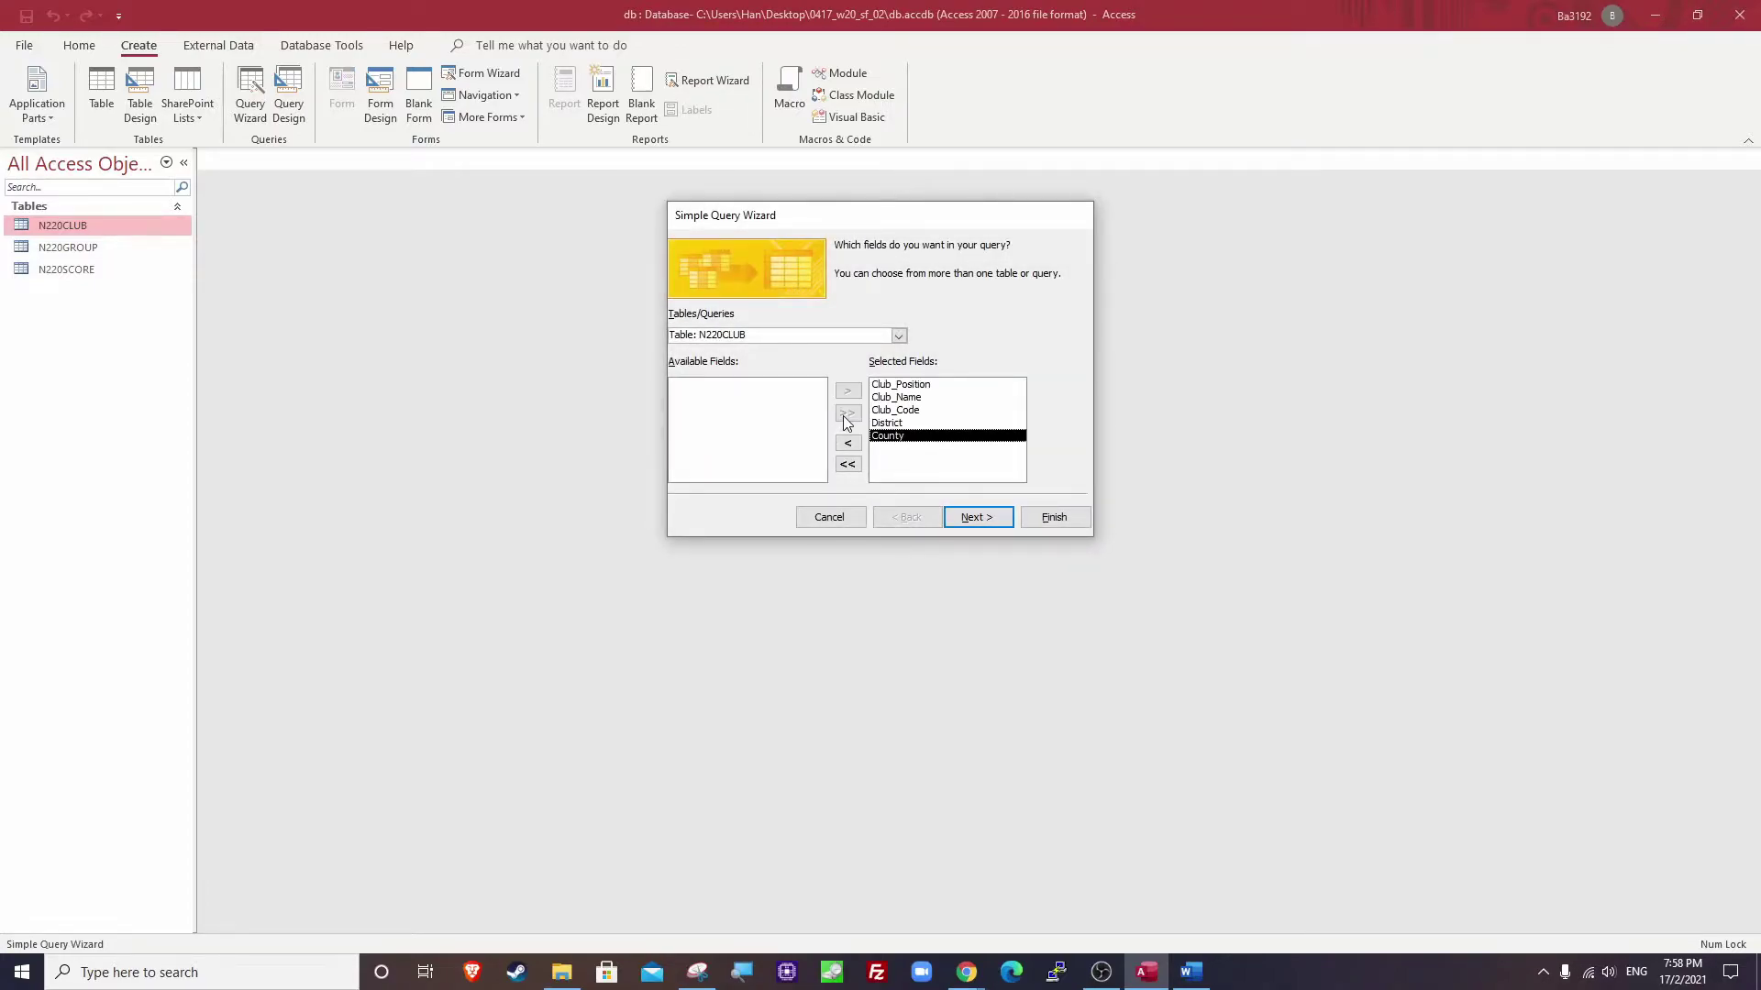
{"action": "left_click", "coordinate": [900, 336]}
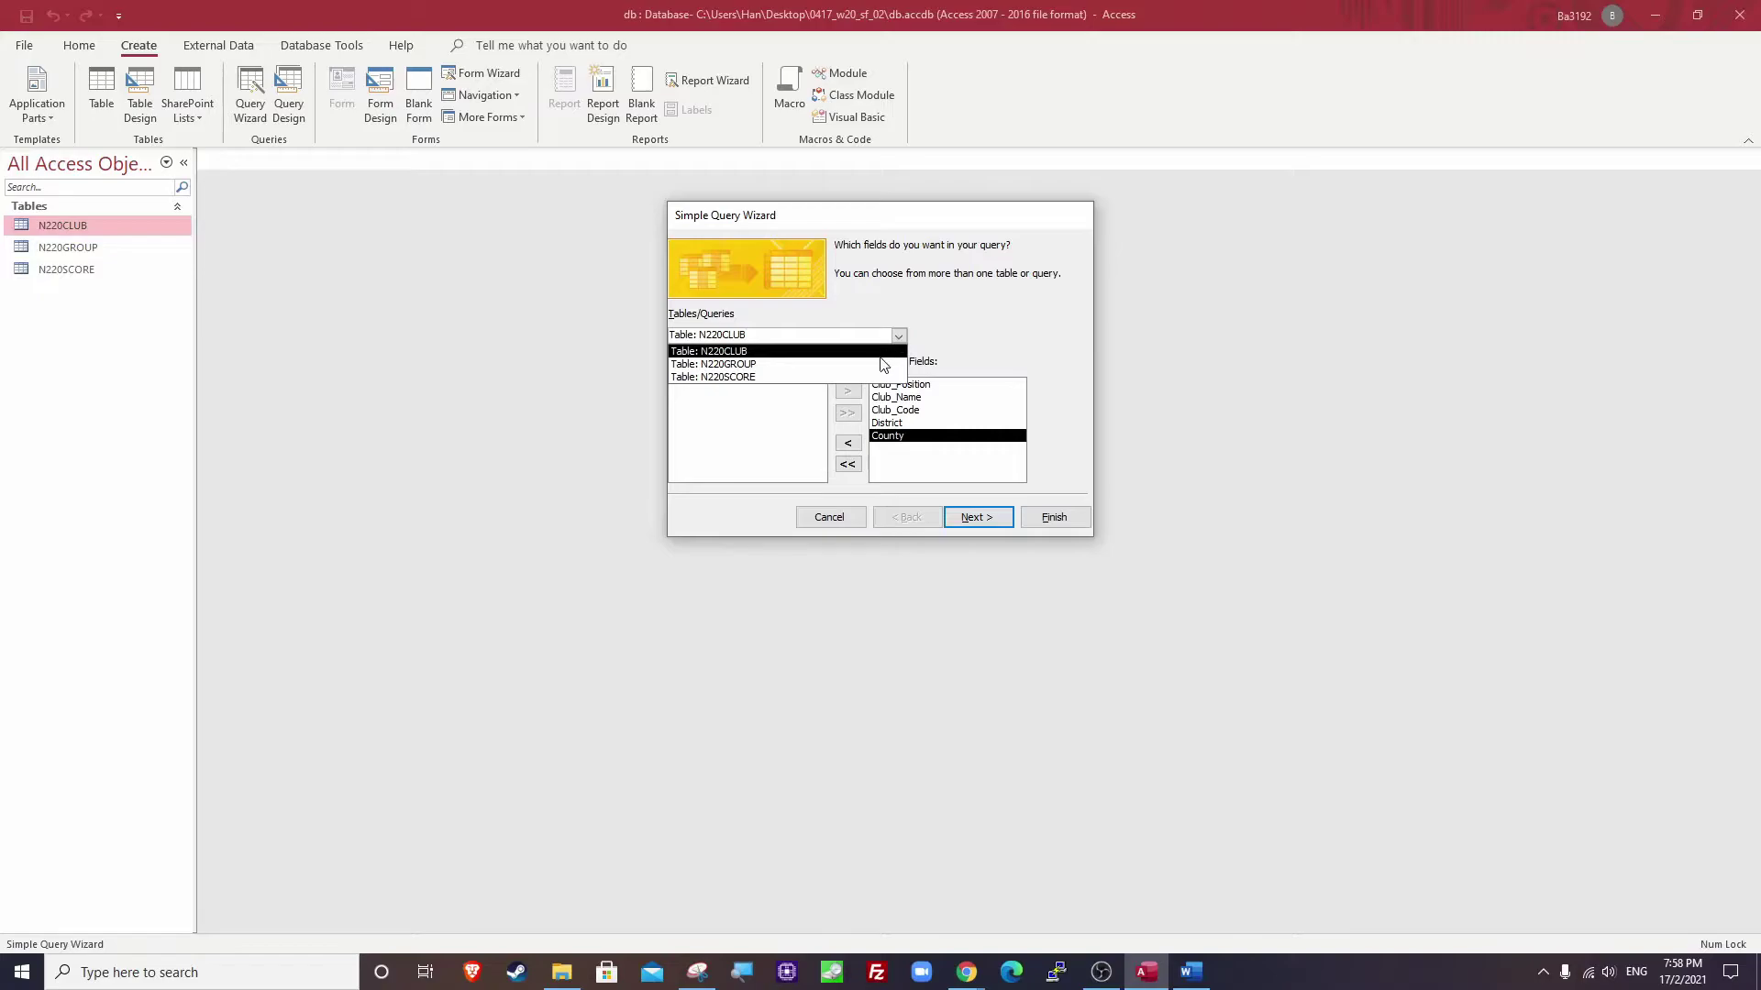
{"action": "left_click", "coordinate": [882, 364]}
{"action": "left_click", "coordinate": [849, 415]}
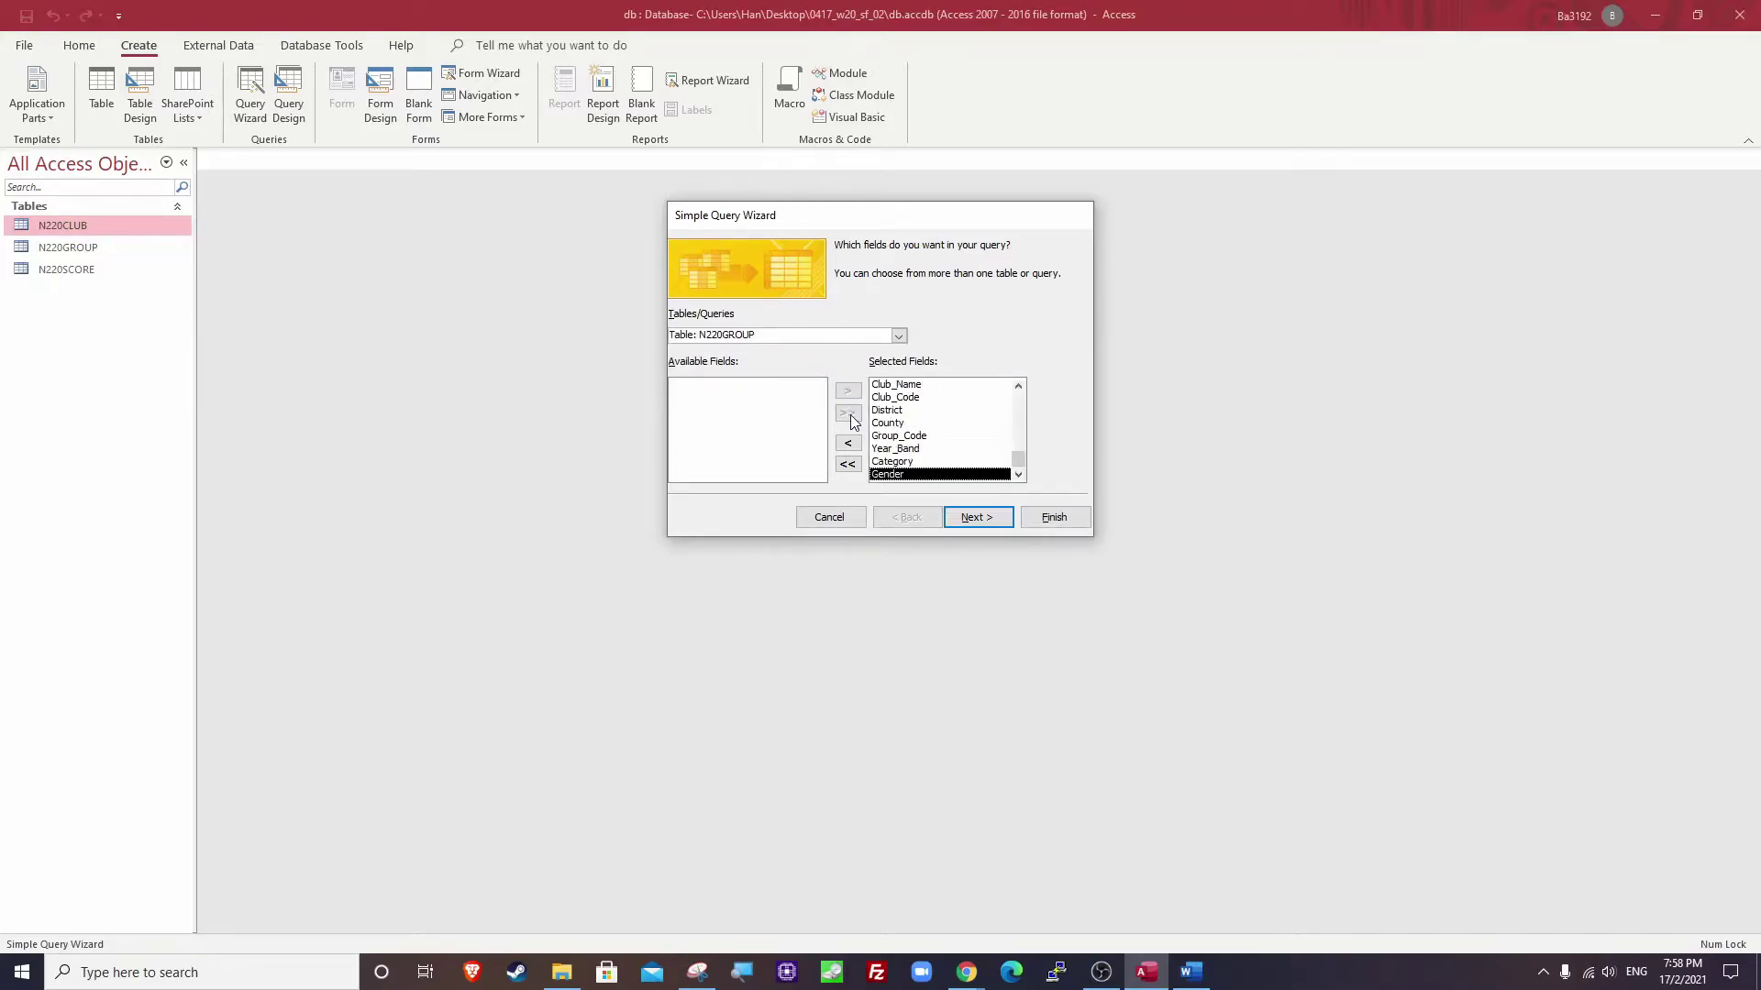
{"action": "left_click", "coordinate": [900, 335]}
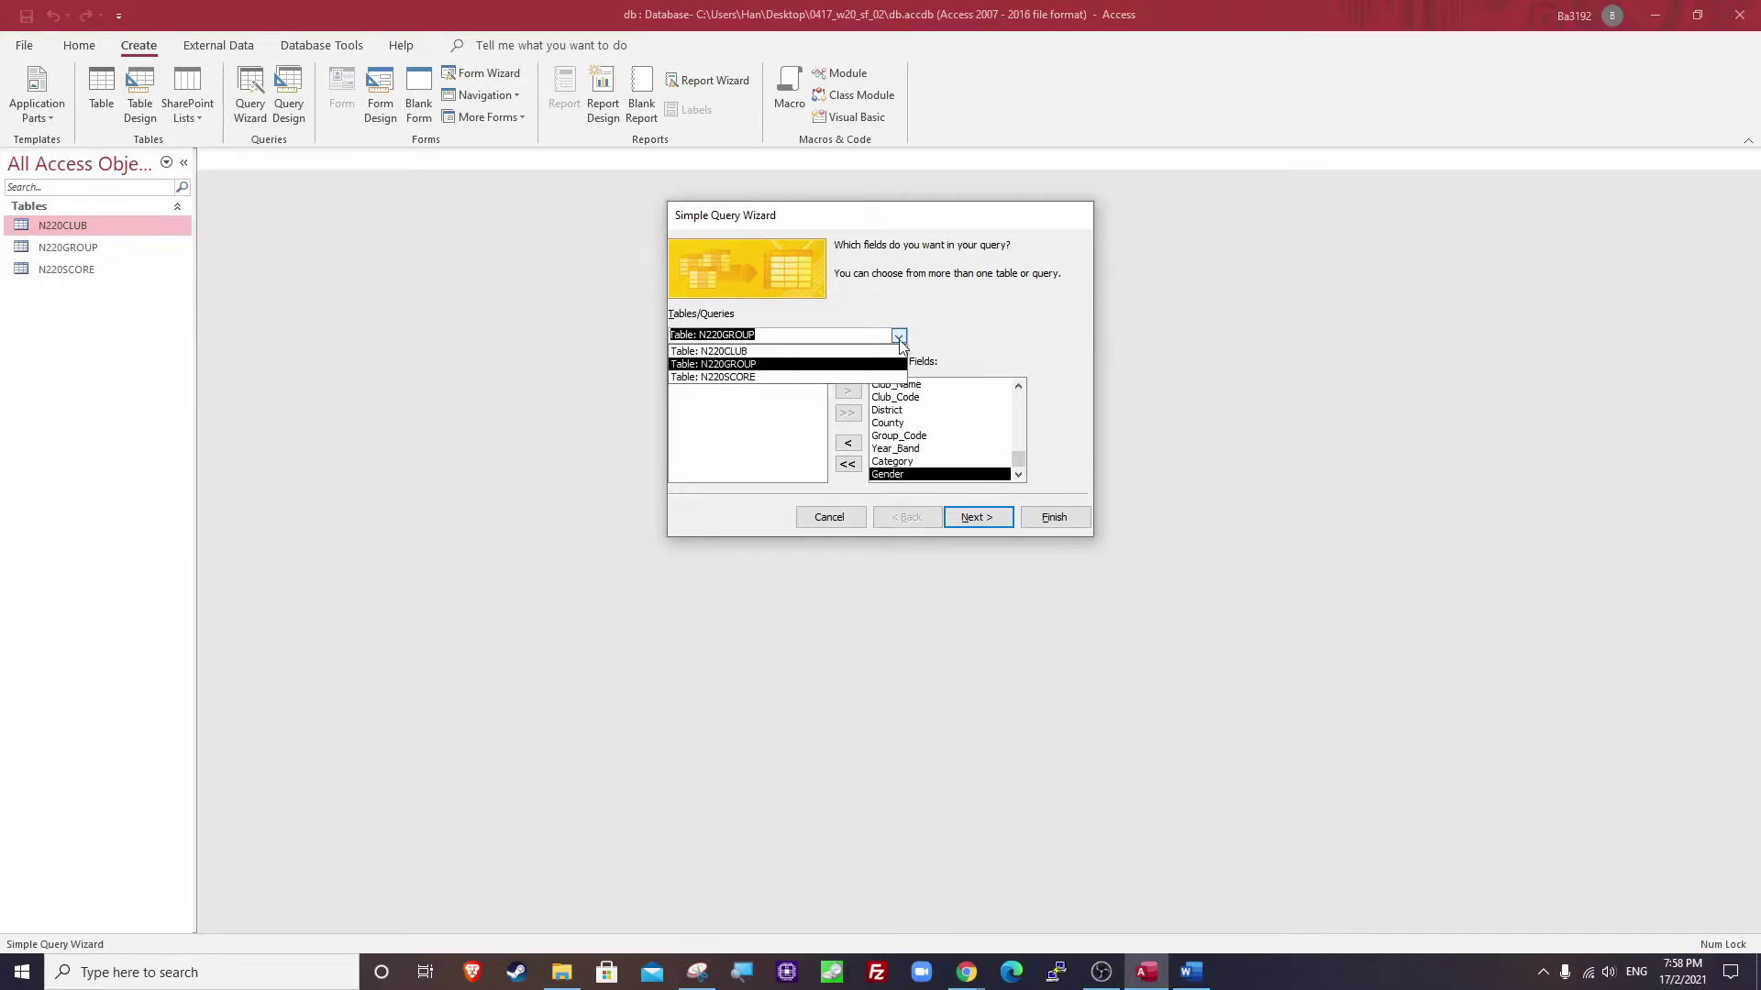
{"action": "left_click", "coordinate": [871, 377]}
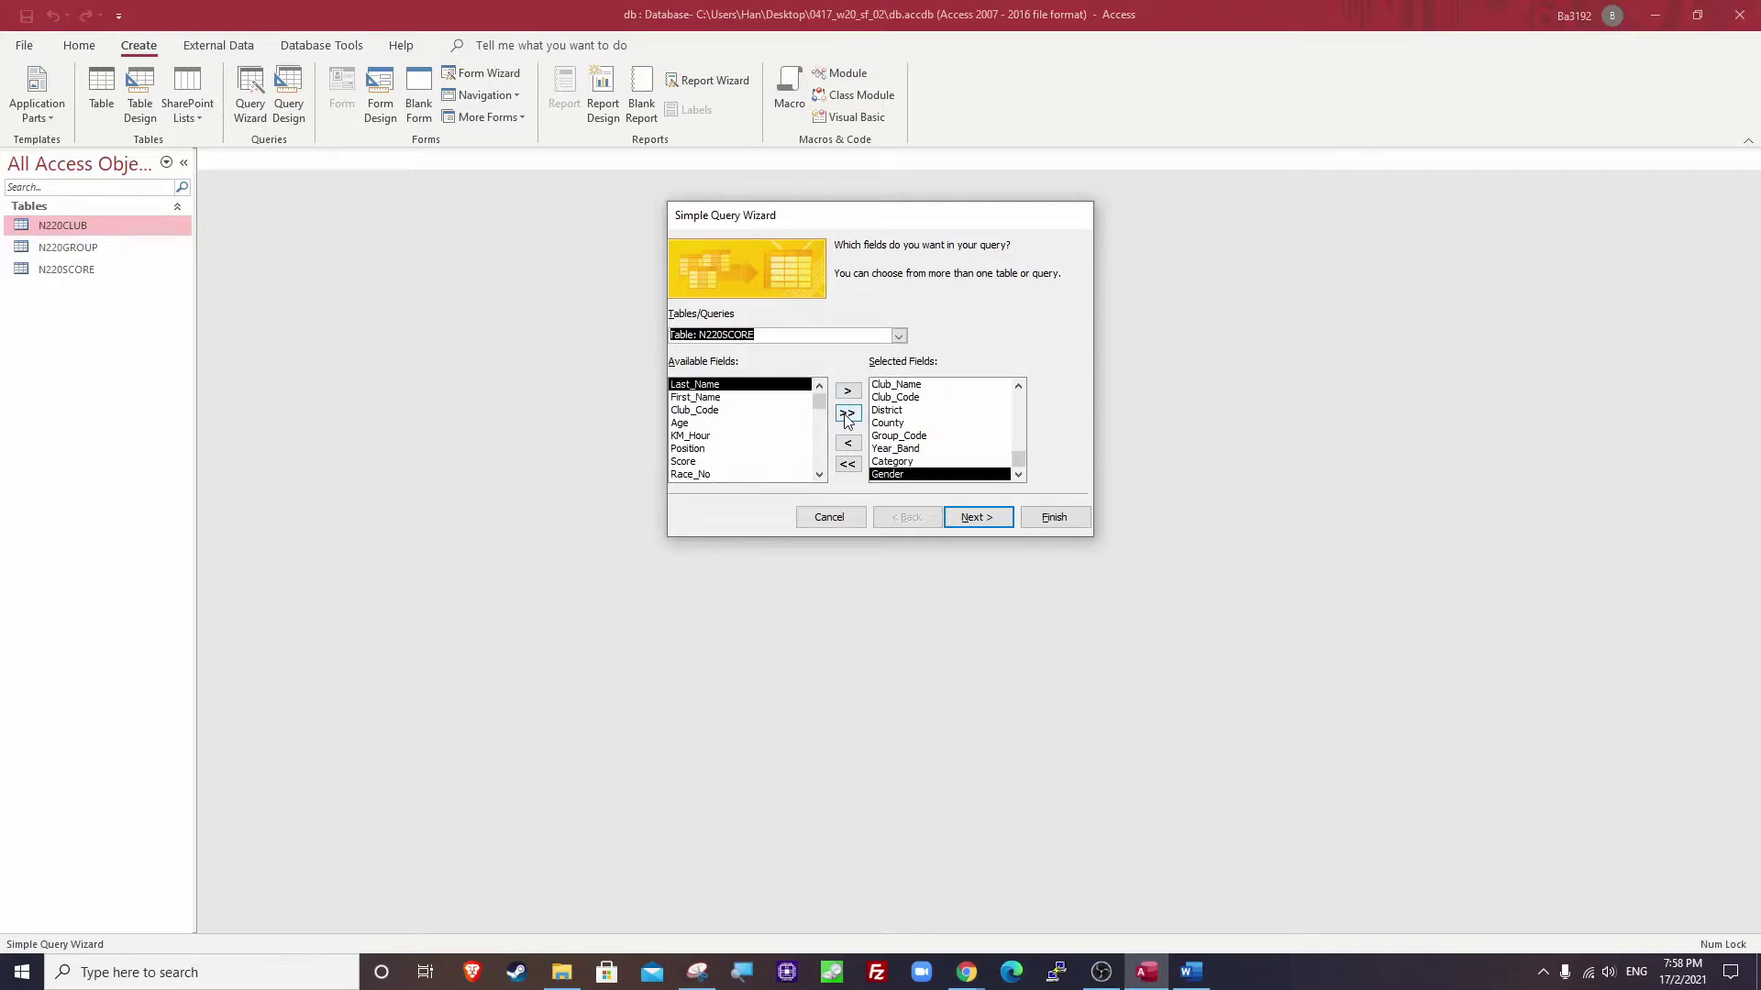
{"action": "left_click", "coordinate": [847, 415]}
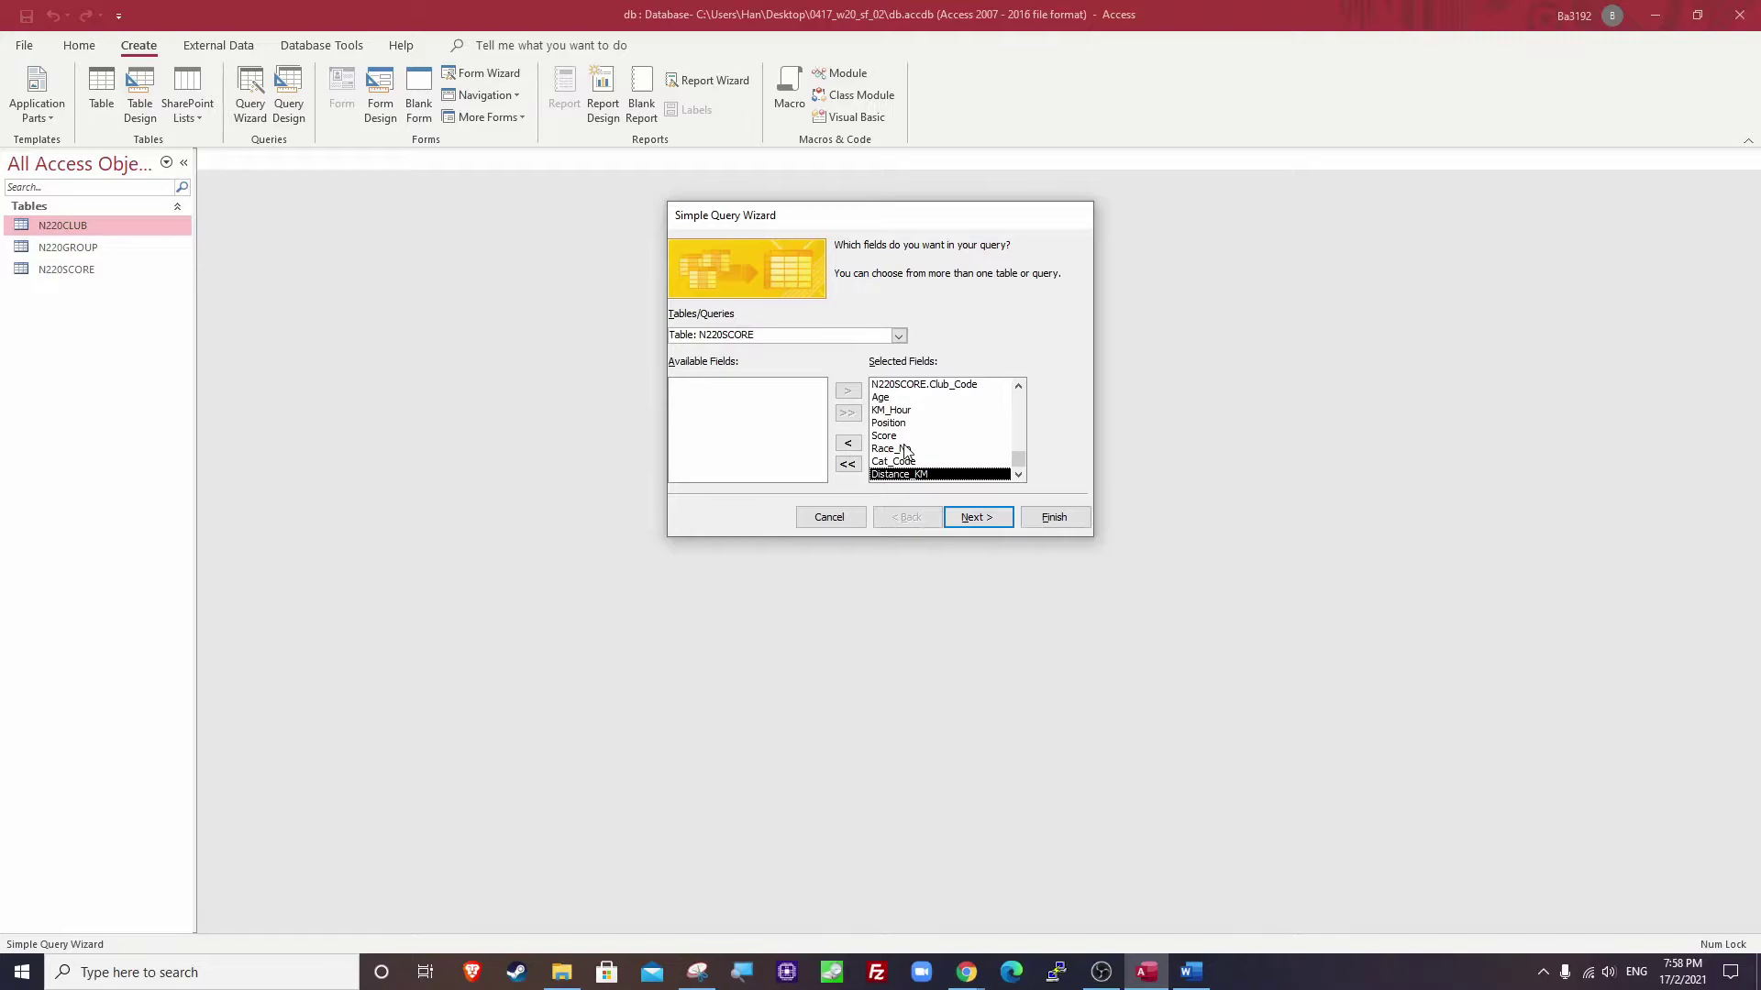
Keep it a detail query and title it q23.
{"action": "left_click", "coordinate": [977, 521]}
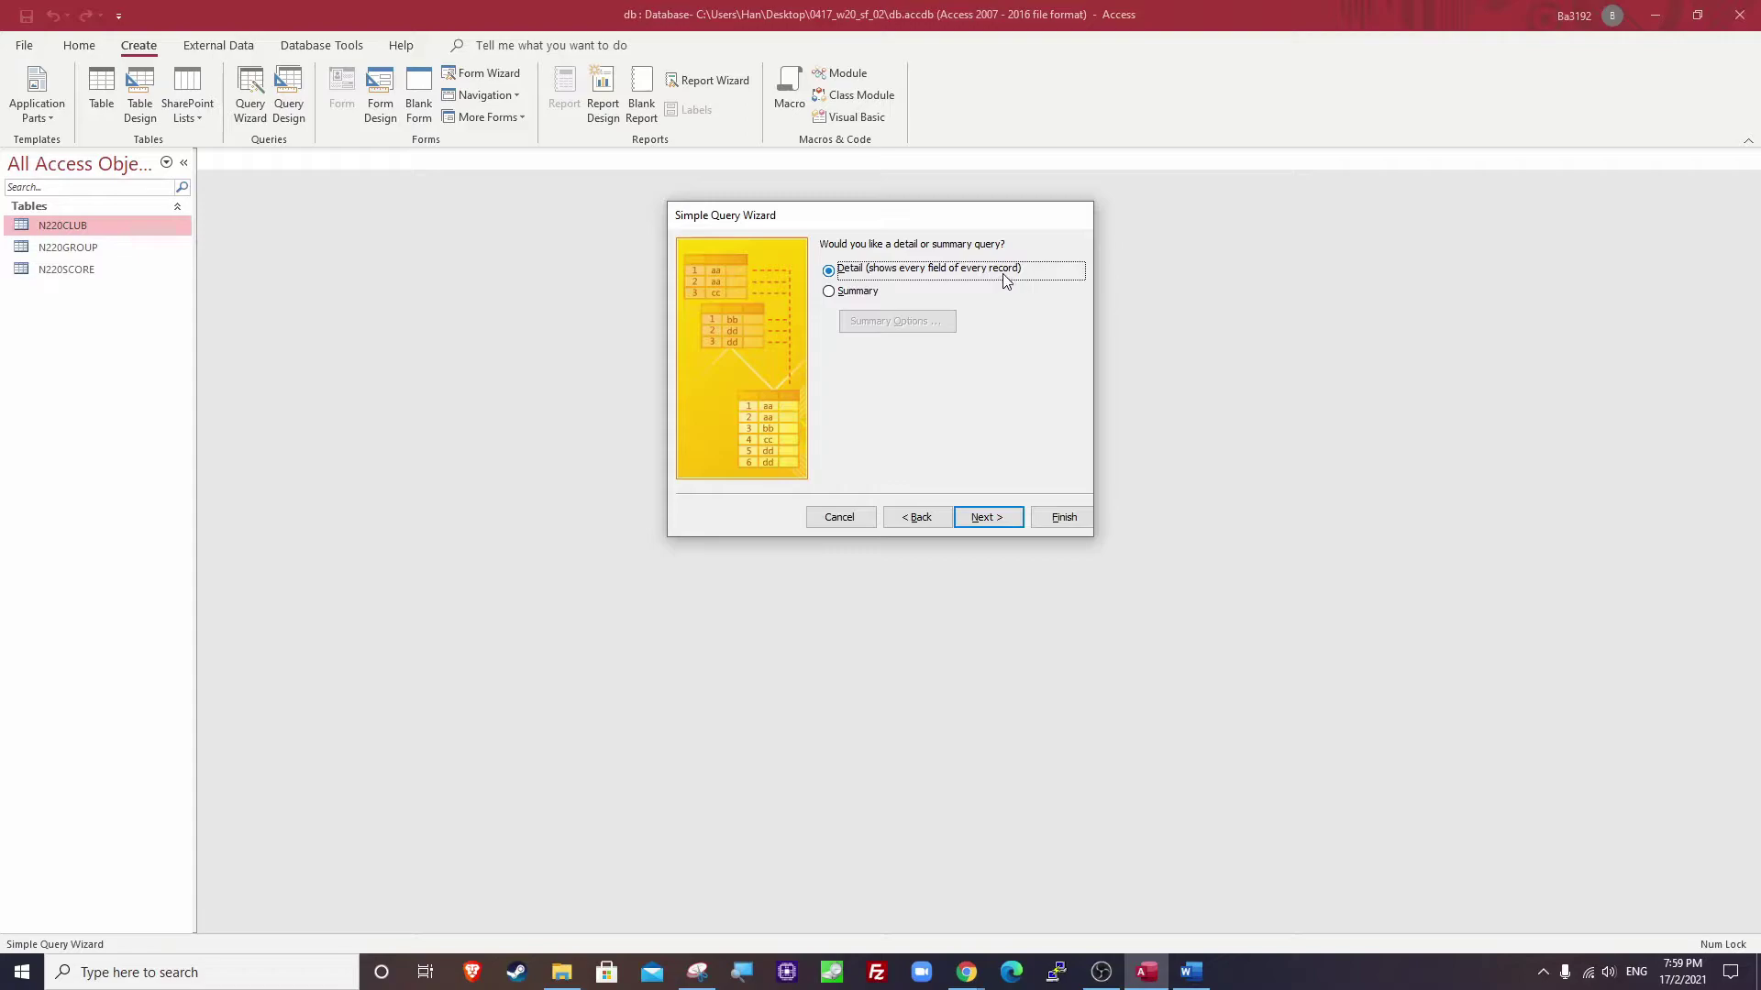
{"action": "left_click", "coordinate": [1008, 519]}
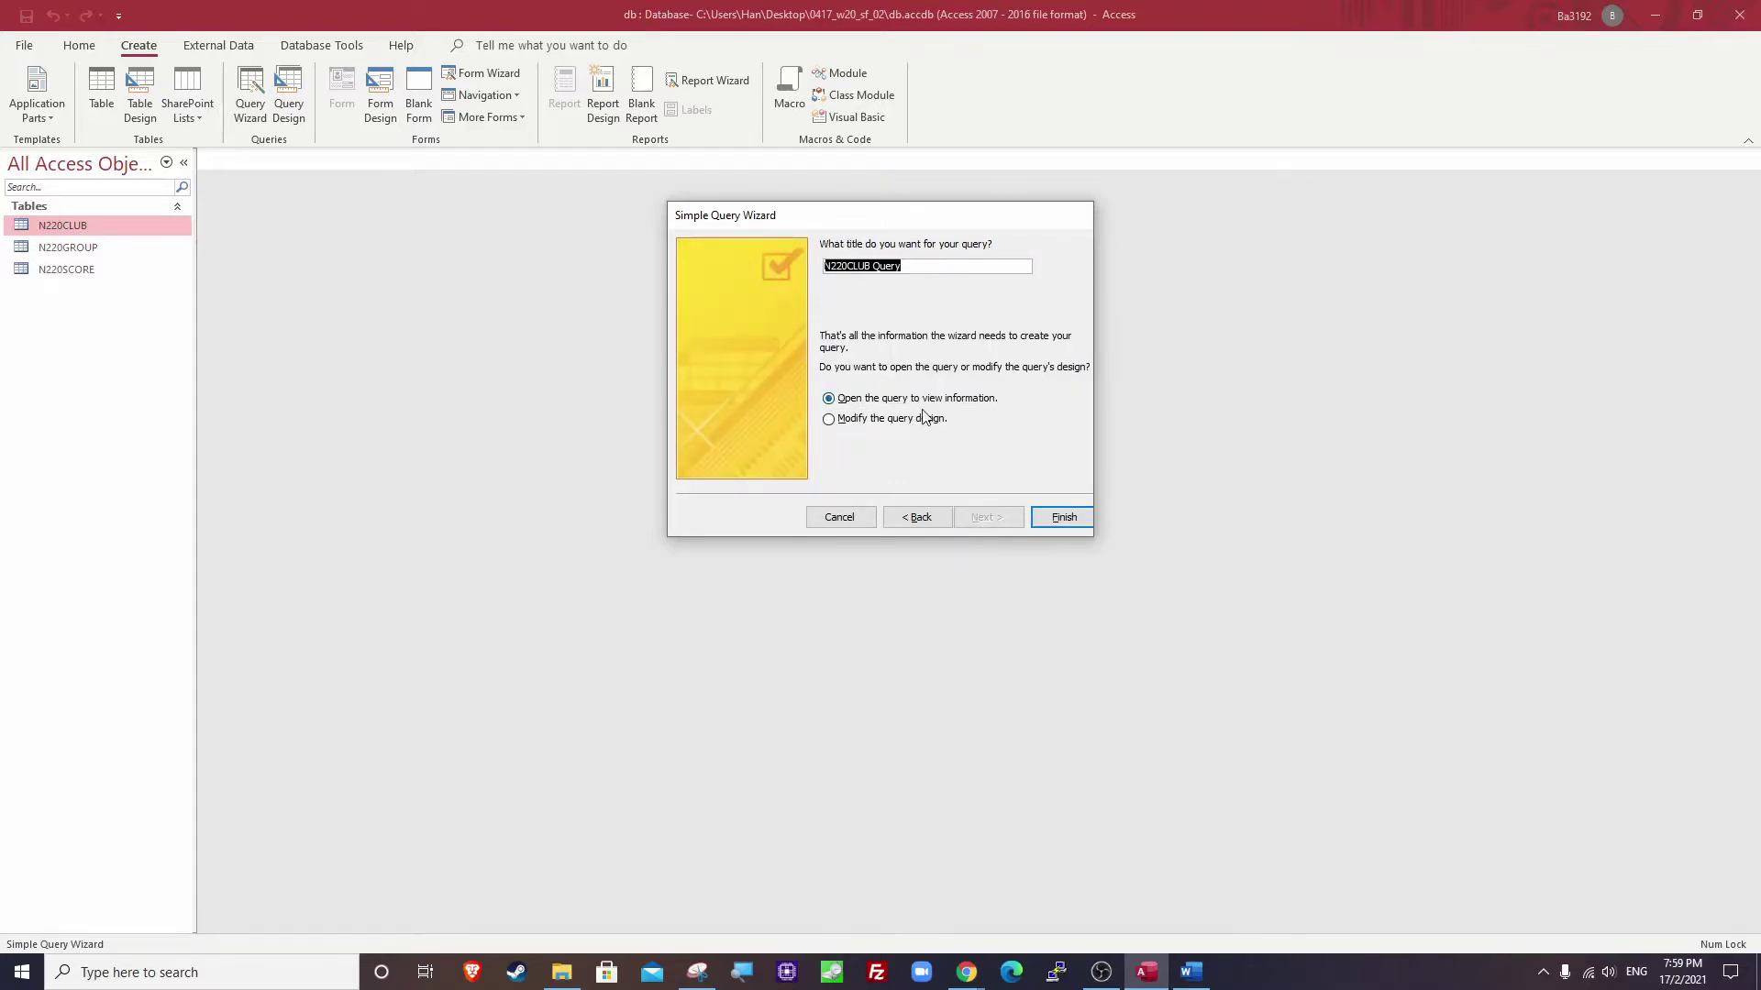
{"action": "type", "text": "q23"}
Finish the wizard, browse q23's joined records, then reread the question's Total_Time bullet.
{"action": "left_click", "coordinate": [1064, 517]}
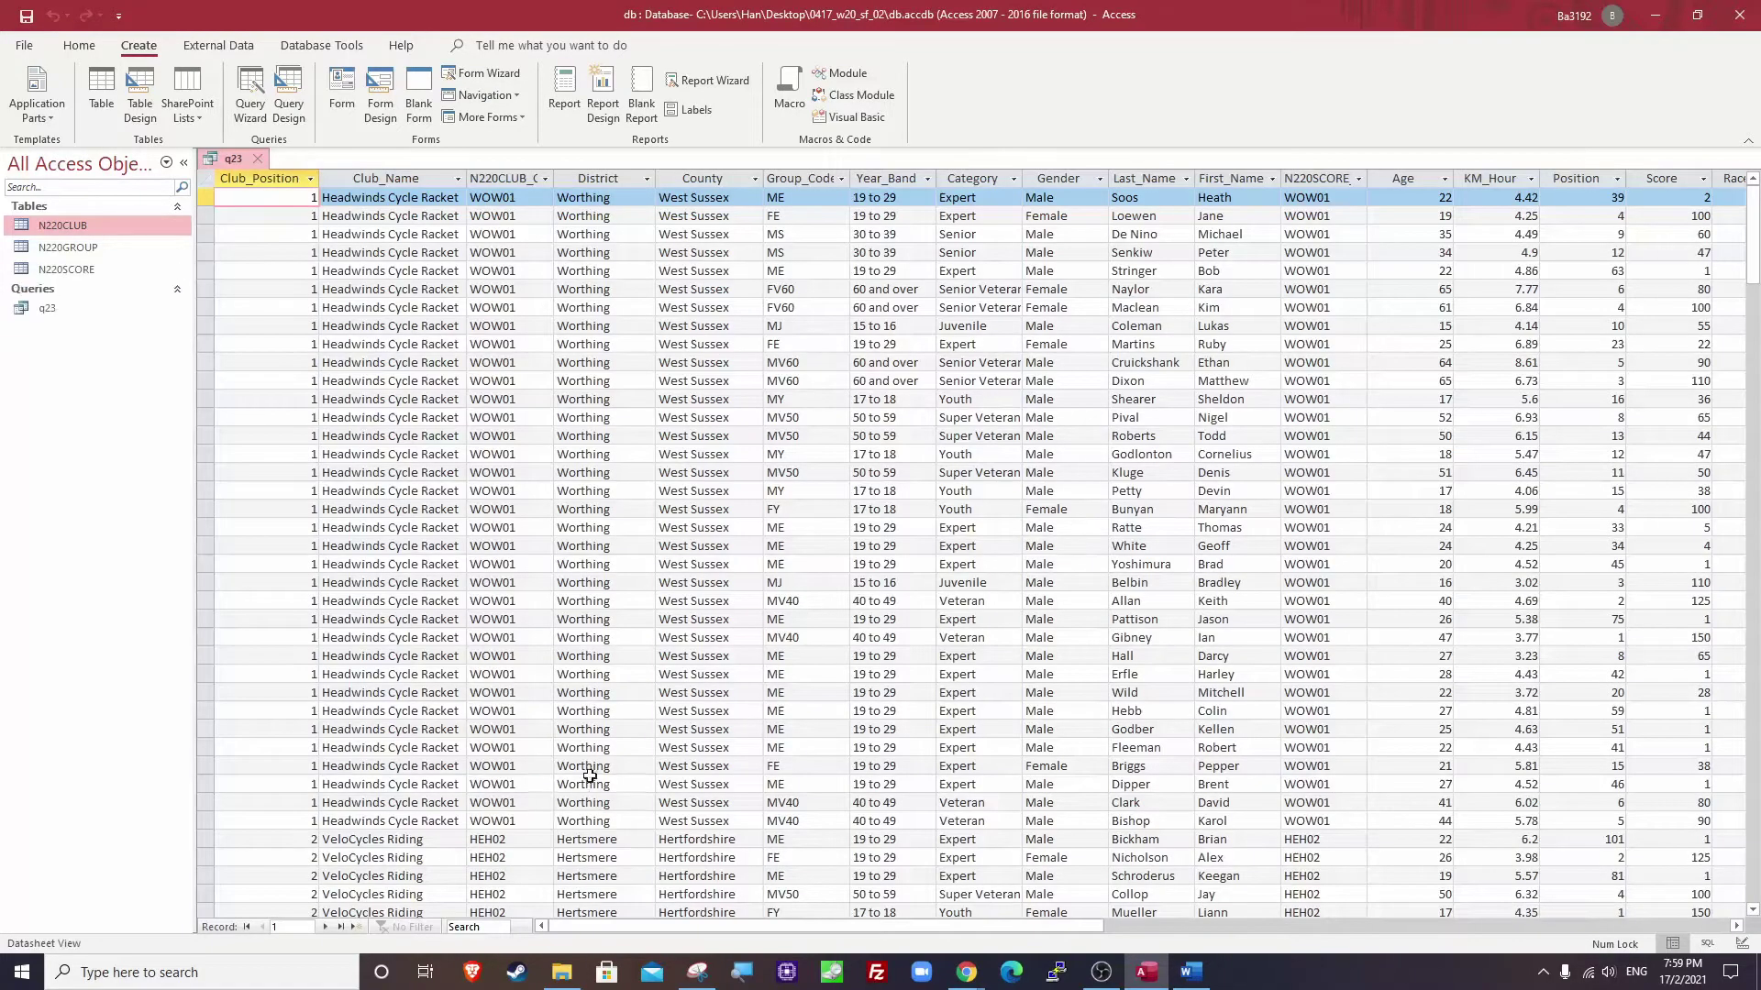
{"action": "scroll", "coordinate": [600, 756], "scroll_direction": "down", "scroll_amount": 15}
{"action": "left_click_drag", "start_coordinate": [1751, 338], "coordinate": [1748, 807]}
{"action": "scroll", "coordinate": [1282, 730], "scroll_direction": "down", "scroll_amount": 15}
{"action": "scroll", "coordinate": [1283, 731], "scroll_direction": "down", "scroll_amount": 9}
{"action": "left_click_drag", "start_coordinate": [884, 928], "coordinate": [826, 929]}
{"action": "scroll", "coordinate": [972, 550], "scroll_direction": "up", "scroll_amount": 20}
{"action": "key", "text": "alt+Tab"}
{"action": "left_click_drag", "start_coordinate": [789, 200], "coordinate": [946, 234]}
Reread the Total_Time formula (KM_Hour times Distance_KM divided by 1440), then minimise Chrome.
{"action": "left_click", "coordinate": [959, 234]}
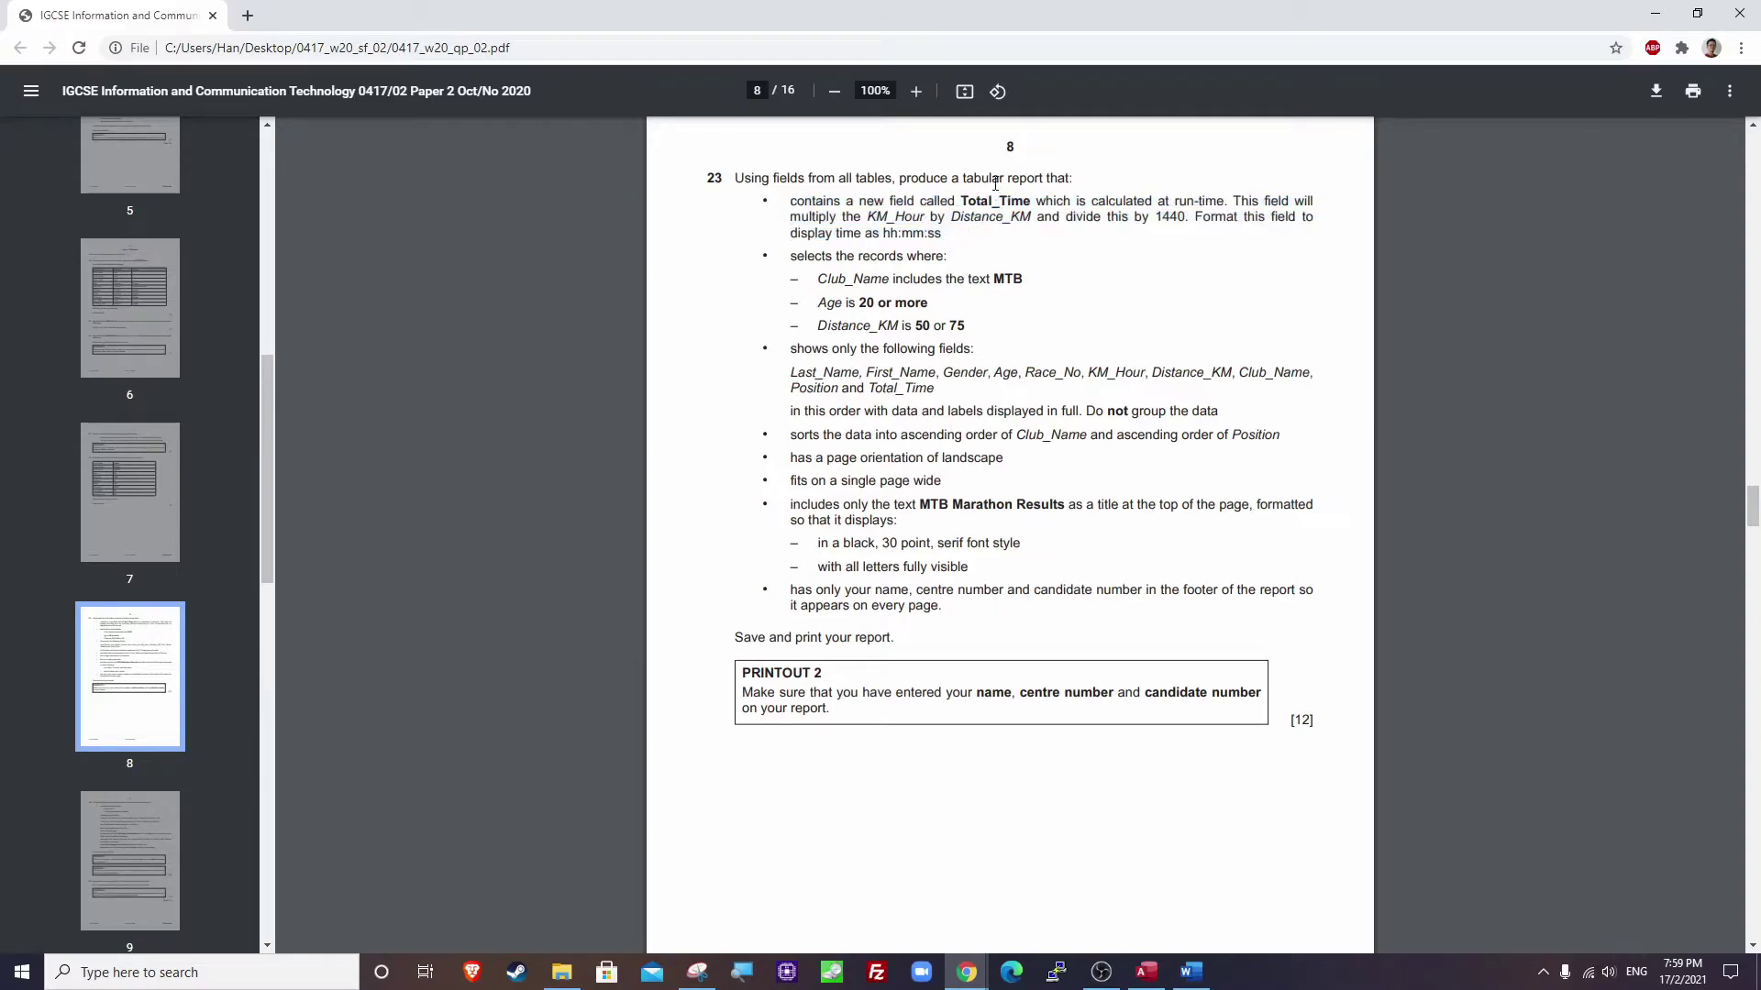
{"action": "left_click_drag", "start_coordinate": [960, 201], "coordinate": [1028, 201]}
{"action": "left_click_drag", "start_coordinate": [868, 217], "coordinate": [1187, 220]}
{"action": "left_click", "coordinate": [1656, 13]}
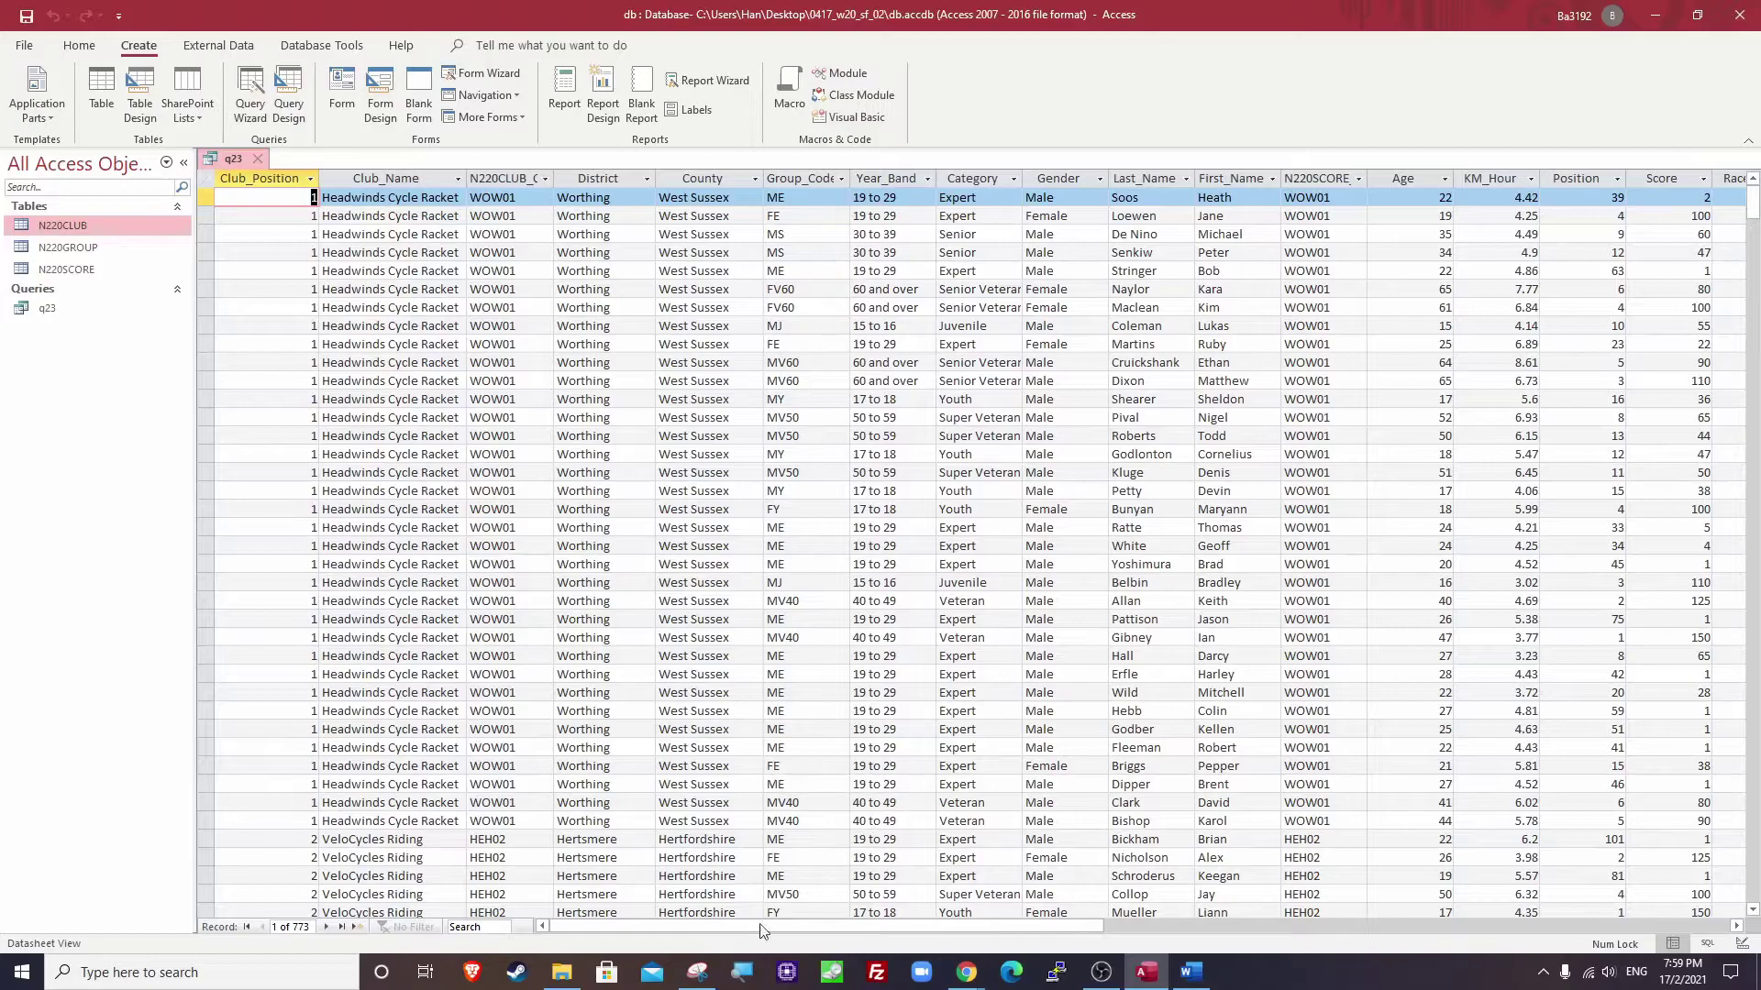
Inspect q23's KM_Hour and Distance_KM columns, then switch q23 to Design View.
{"action": "left_click_drag", "start_coordinate": [715, 928], "coordinate": [845, 930]}
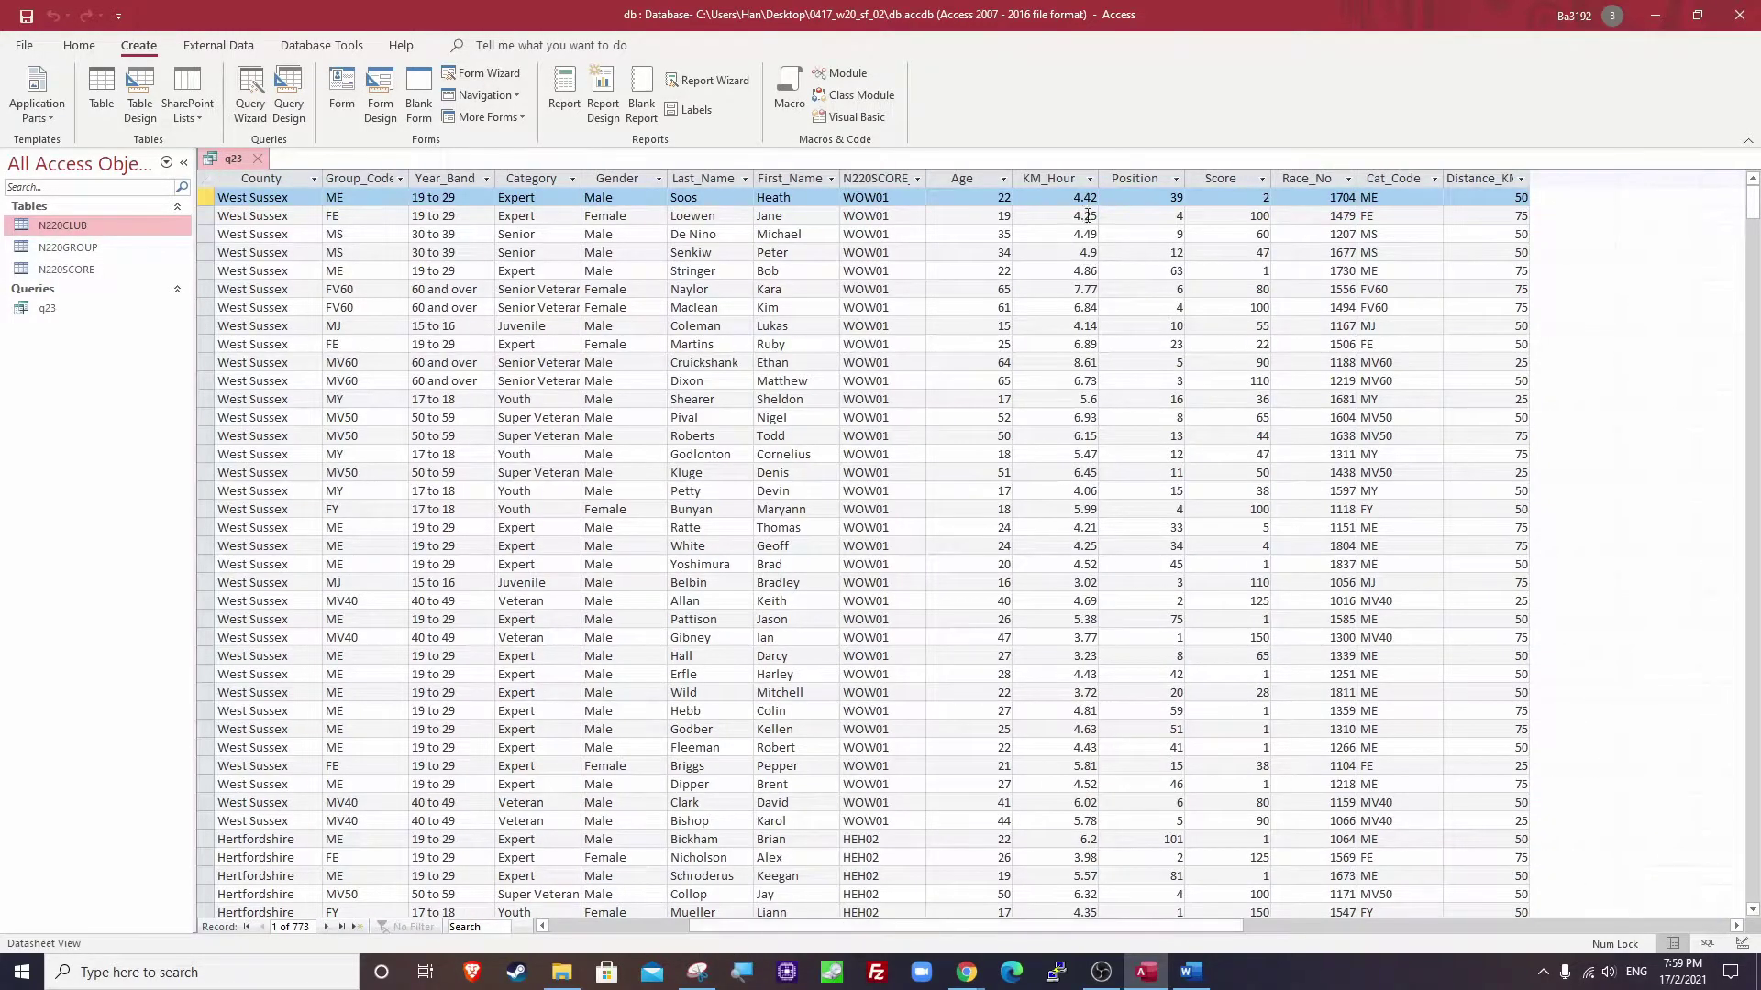
{"action": "left_click", "coordinate": [1070, 176]}
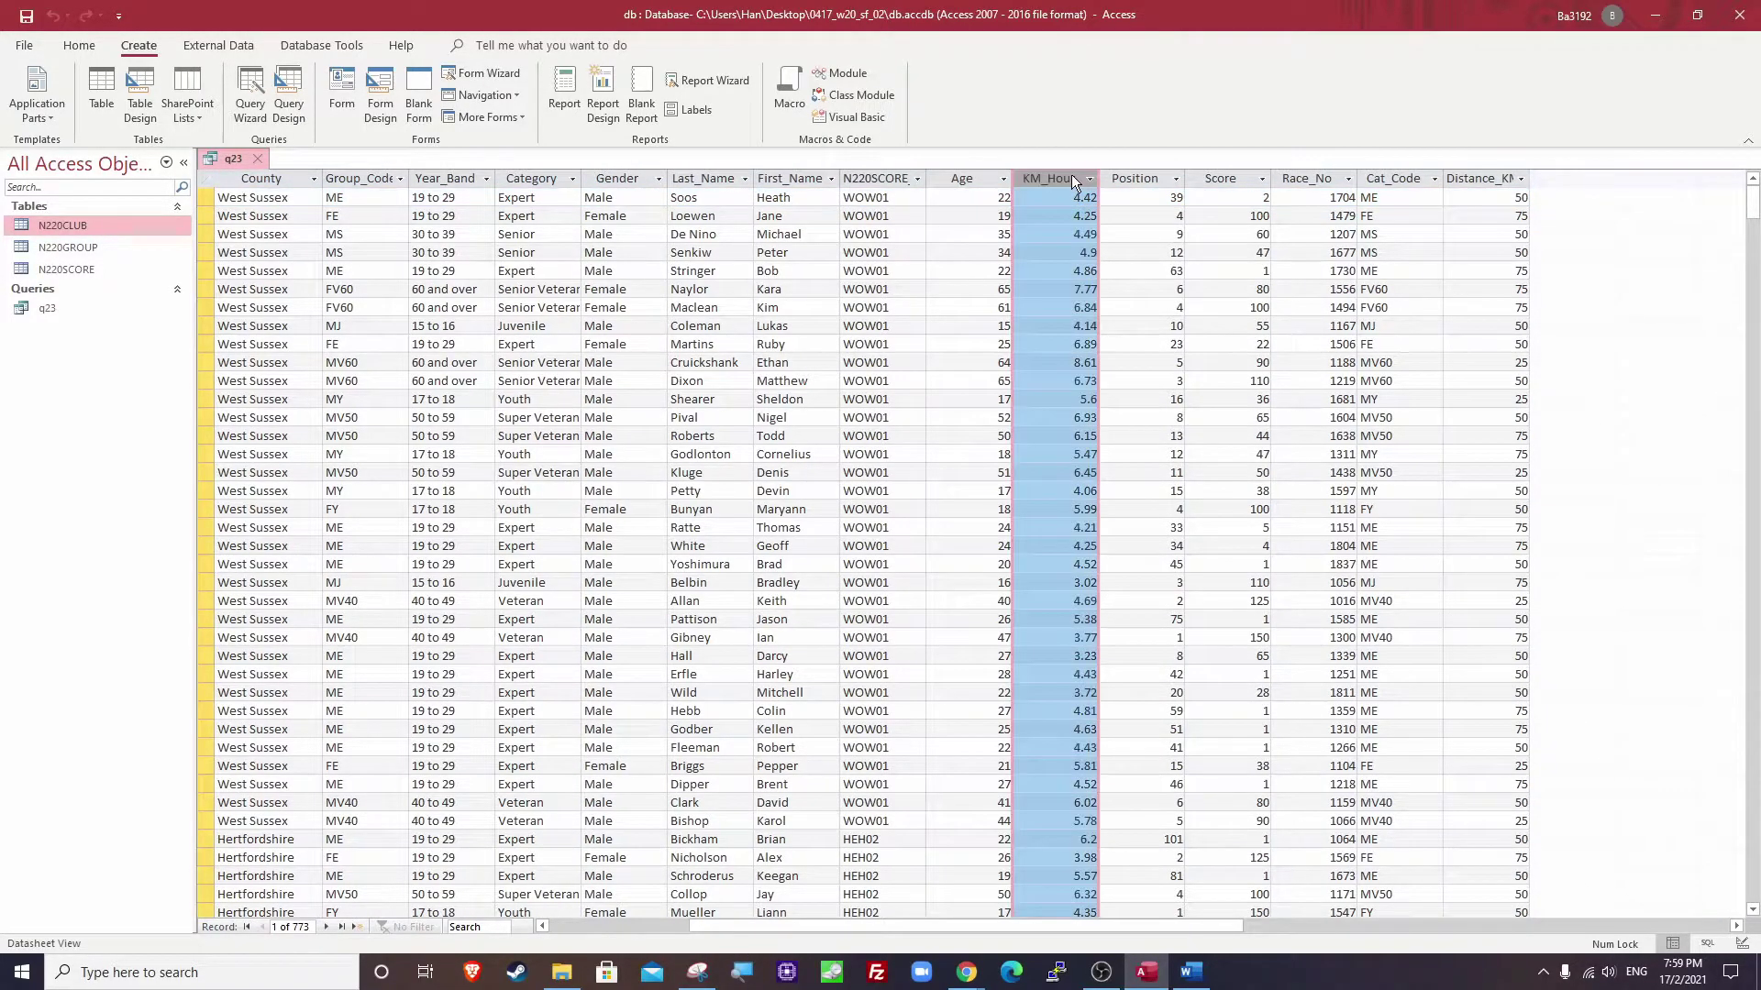
{"action": "left_click", "coordinate": [1479, 179]}
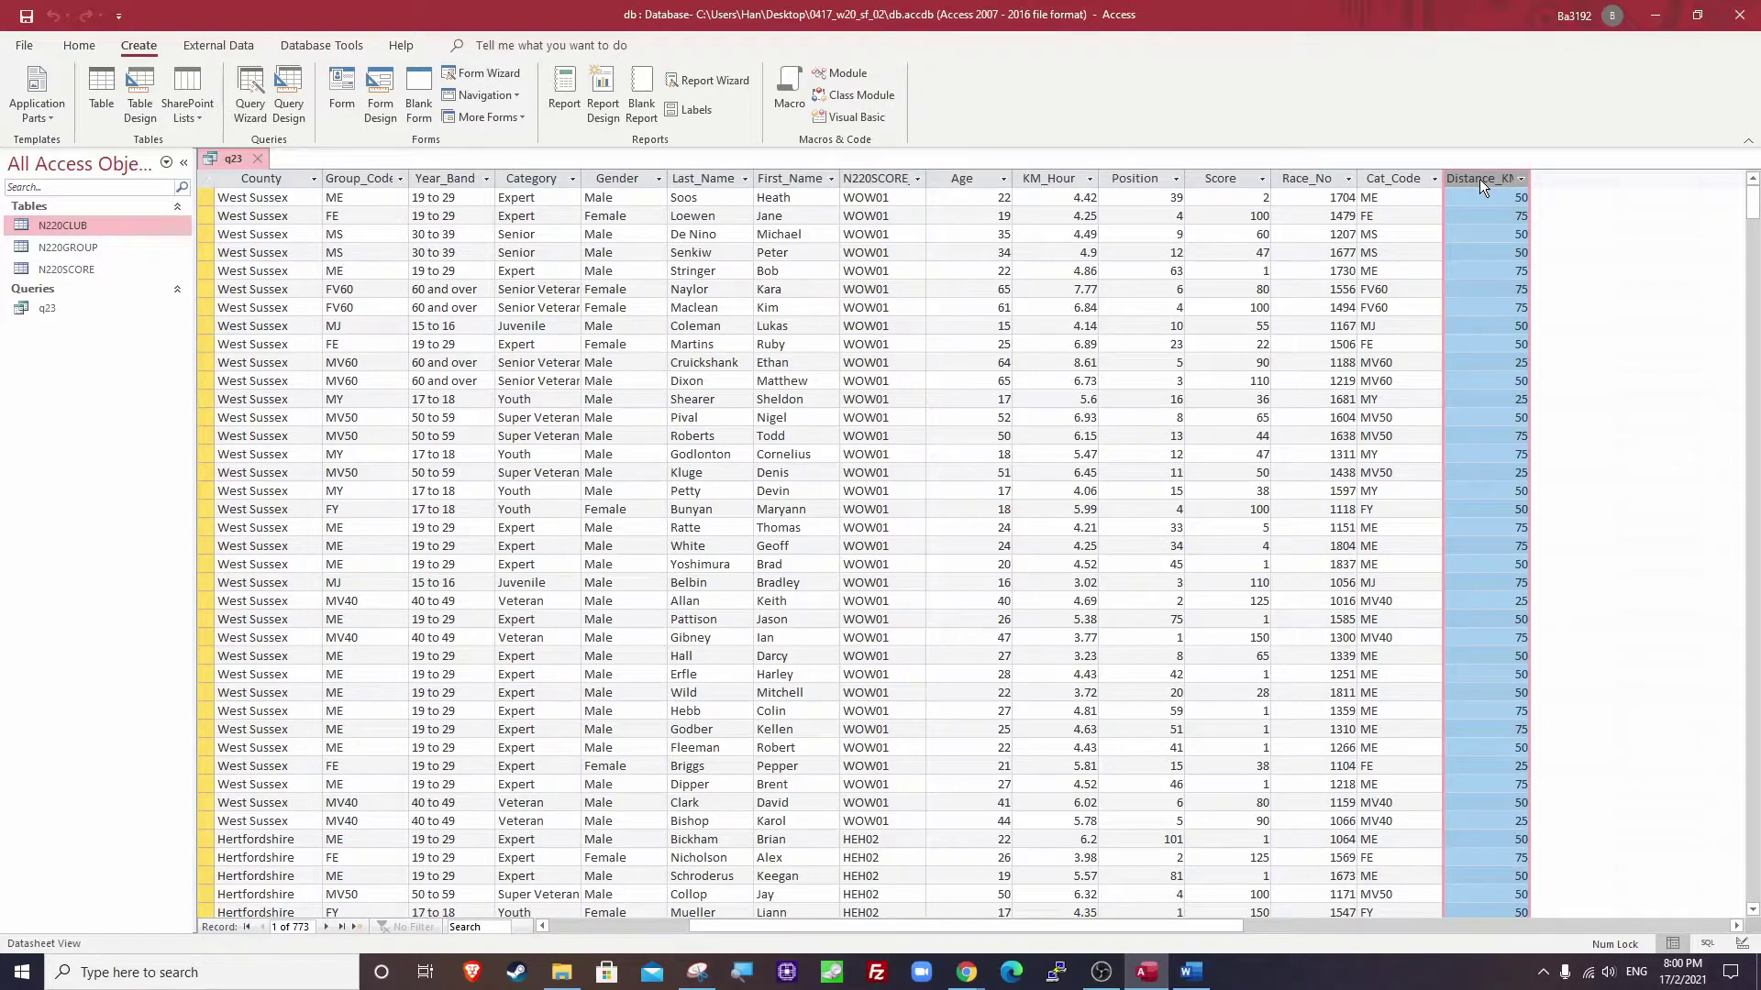
{"action": "right_click", "coordinate": [1590, 177]}
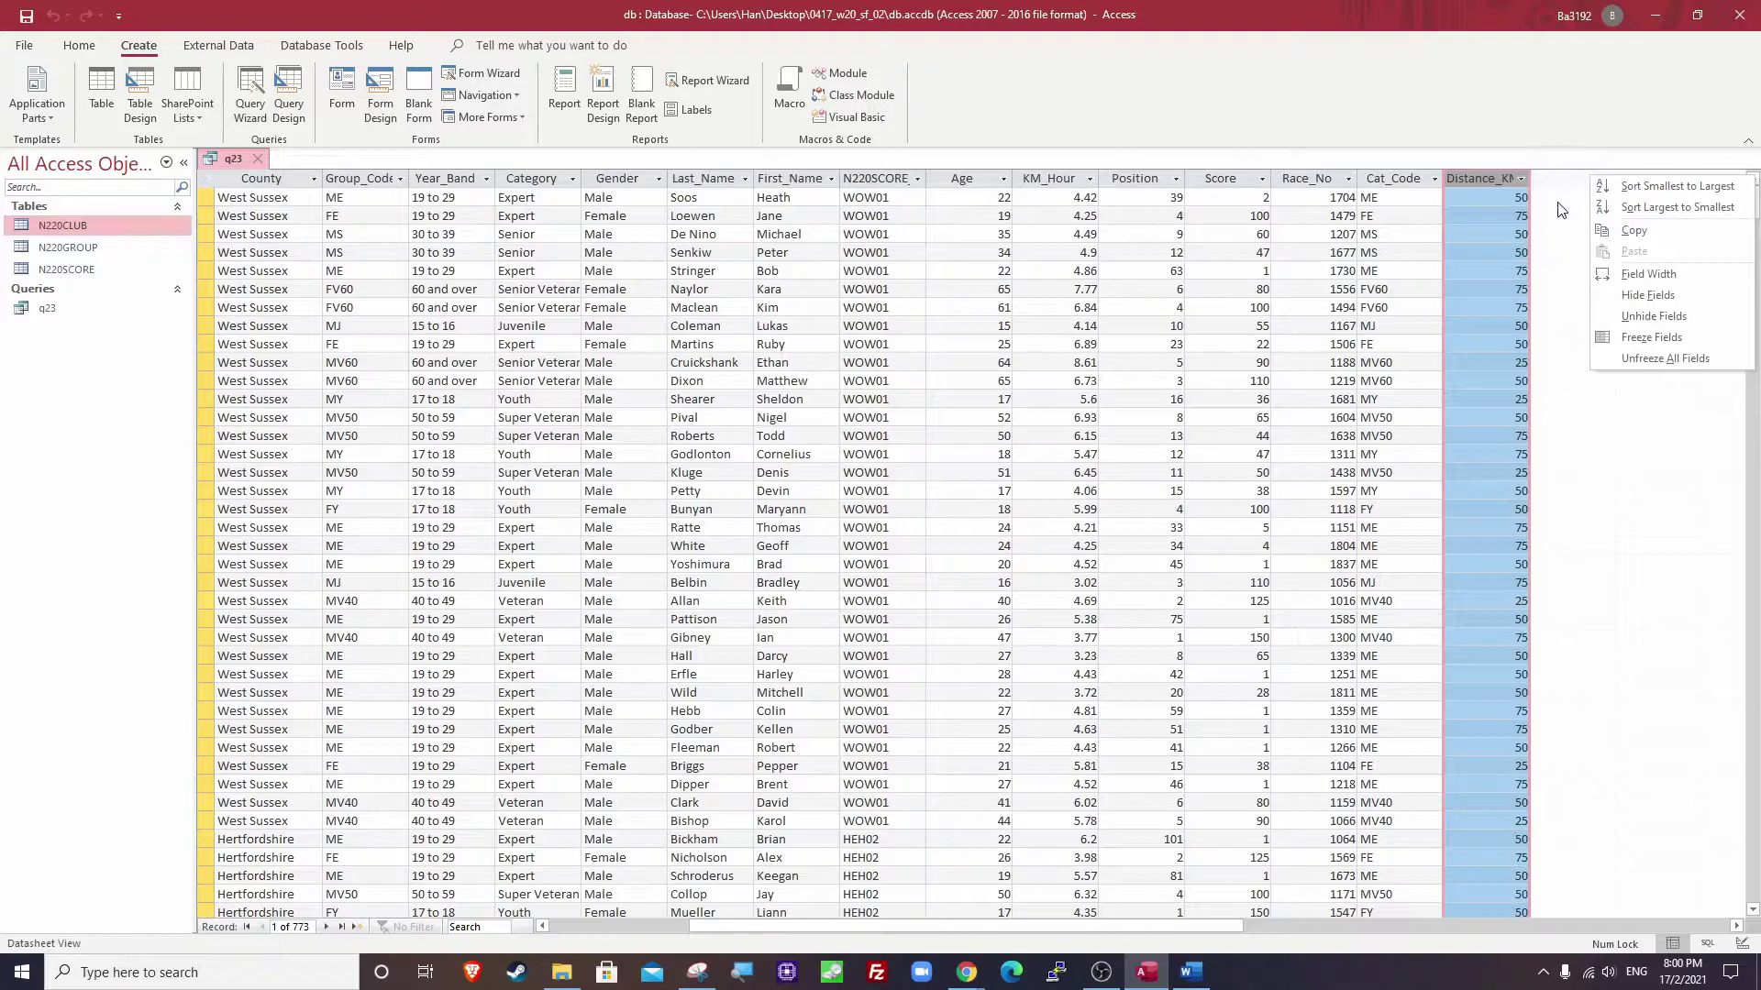
{"action": "left_click", "coordinate": [1561, 221]}
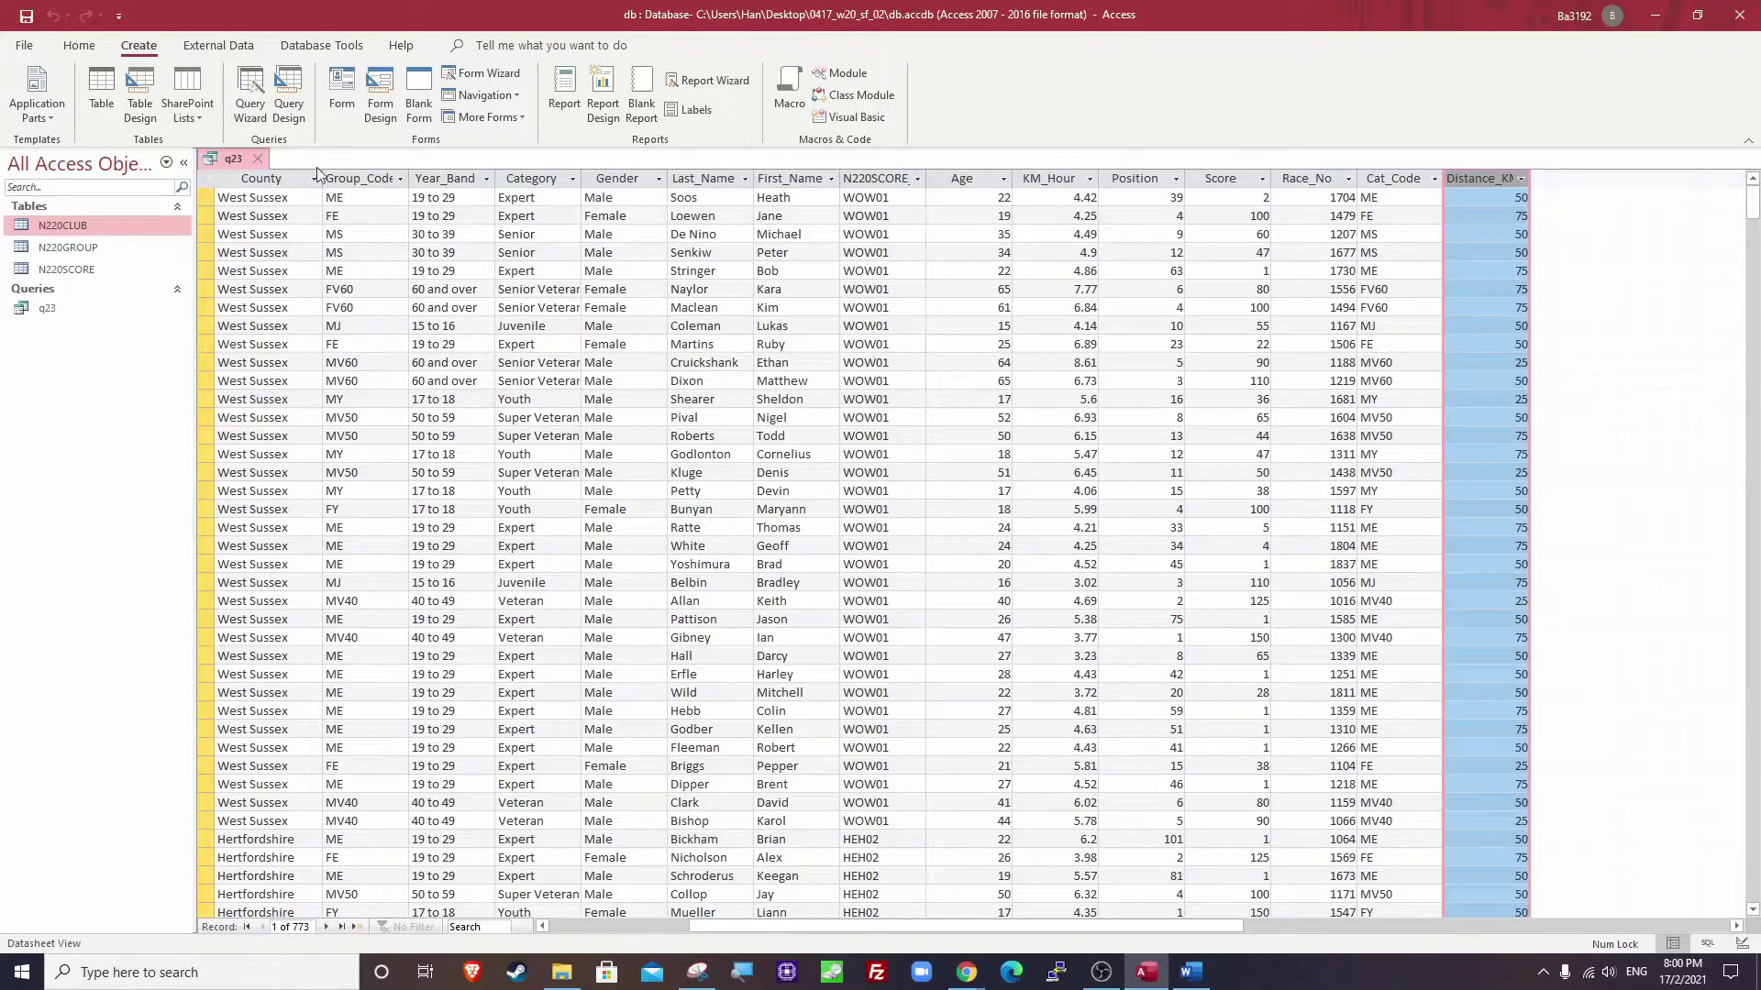
{"action": "right_click", "coordinate": [218, 164]}
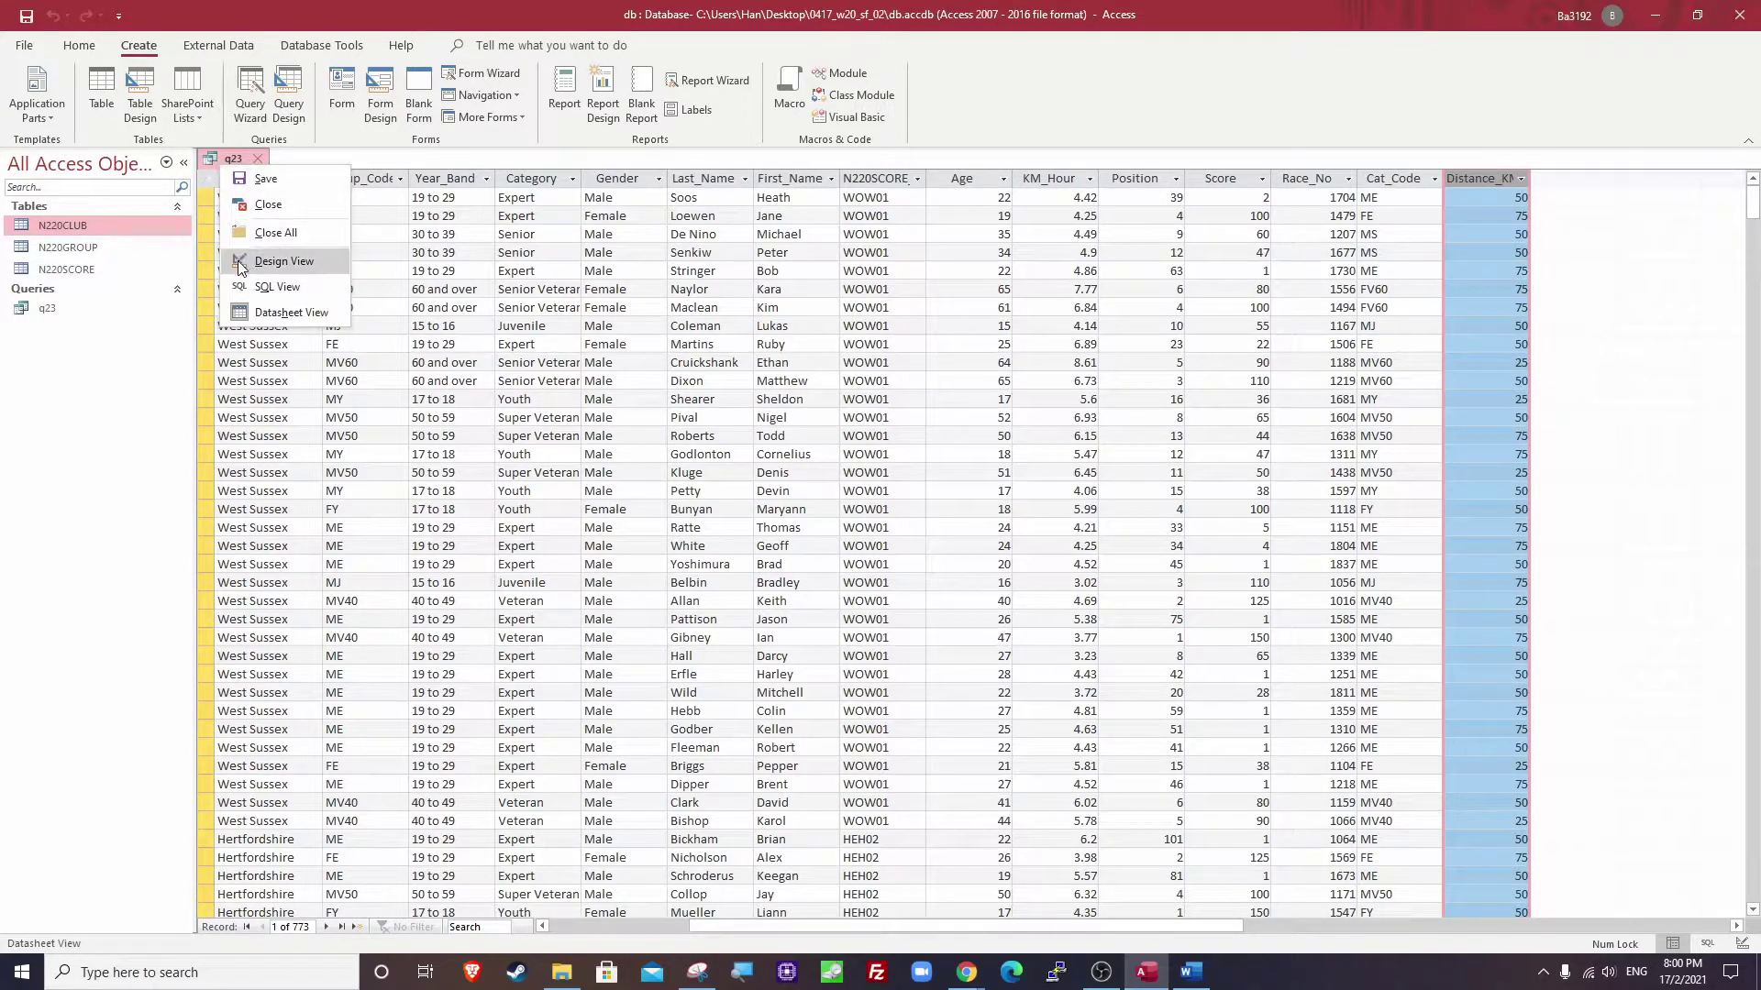
{"action": "left_click", "coordinate": [284, 264]}
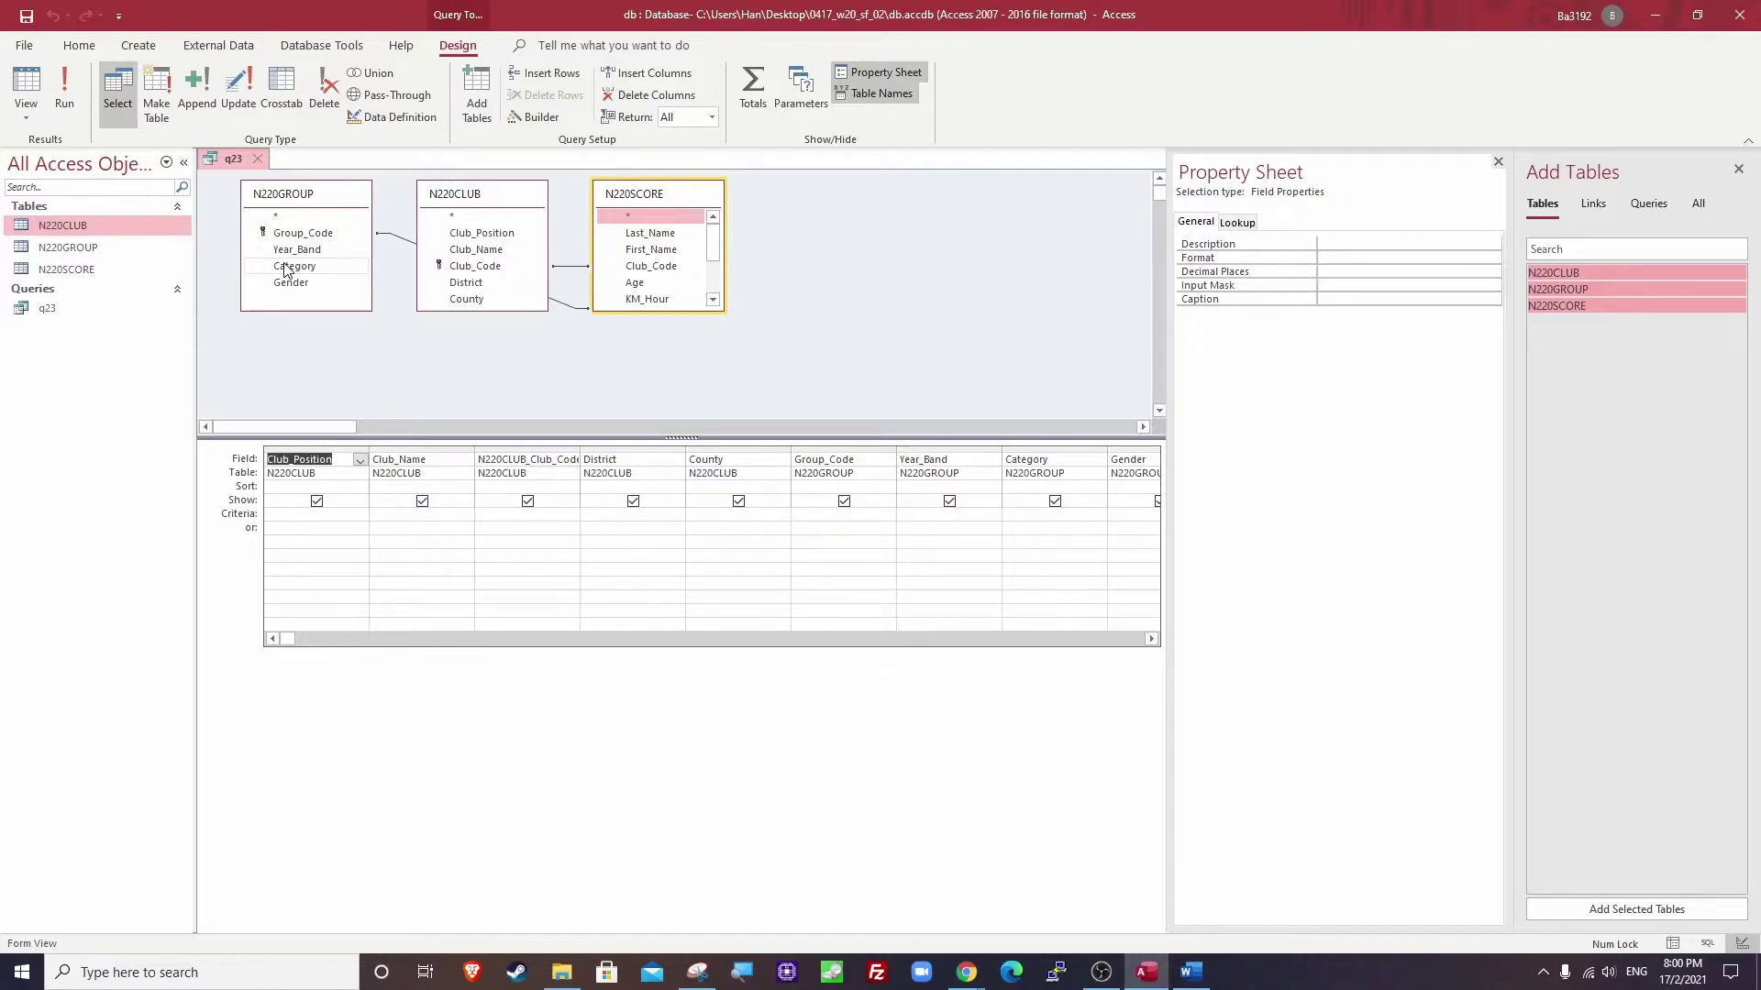
Confirm the Total_Time field name, then close the Add Tables pane and property sheet.
{"action": "key", "text": "alt+Tab"}
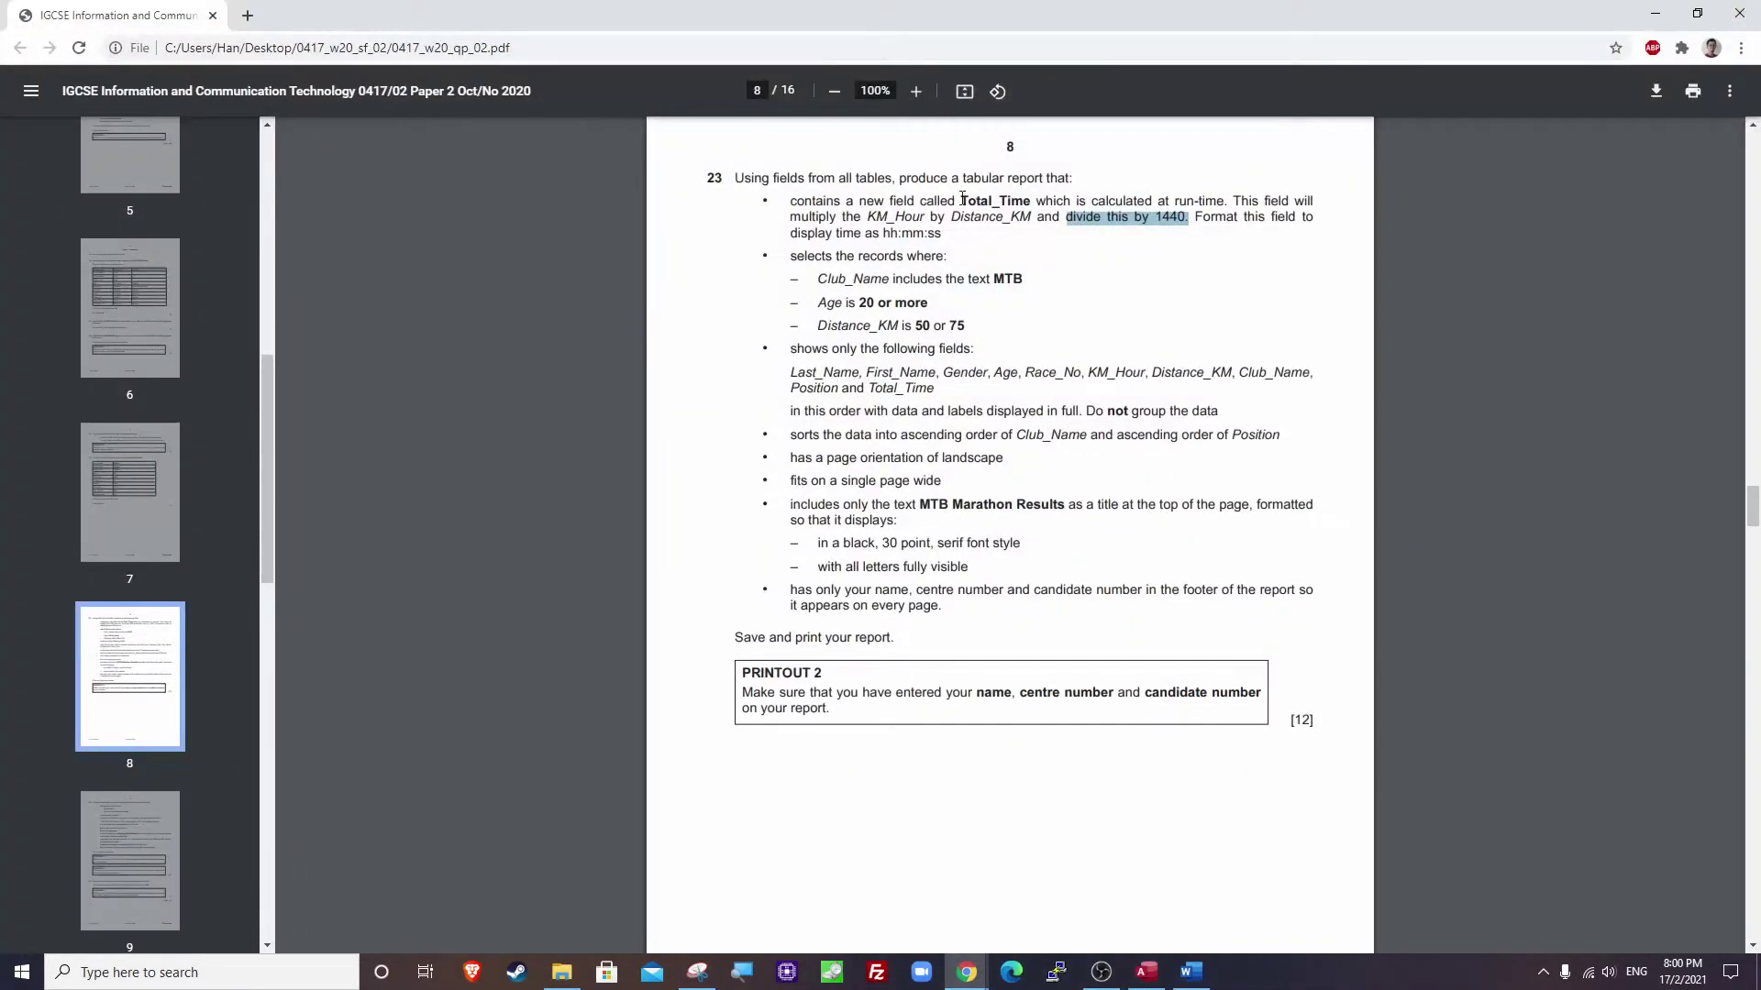
{"action": "left_click_drag", "start_coordinate": [960, 200], "coordinate": [1034, 200]}
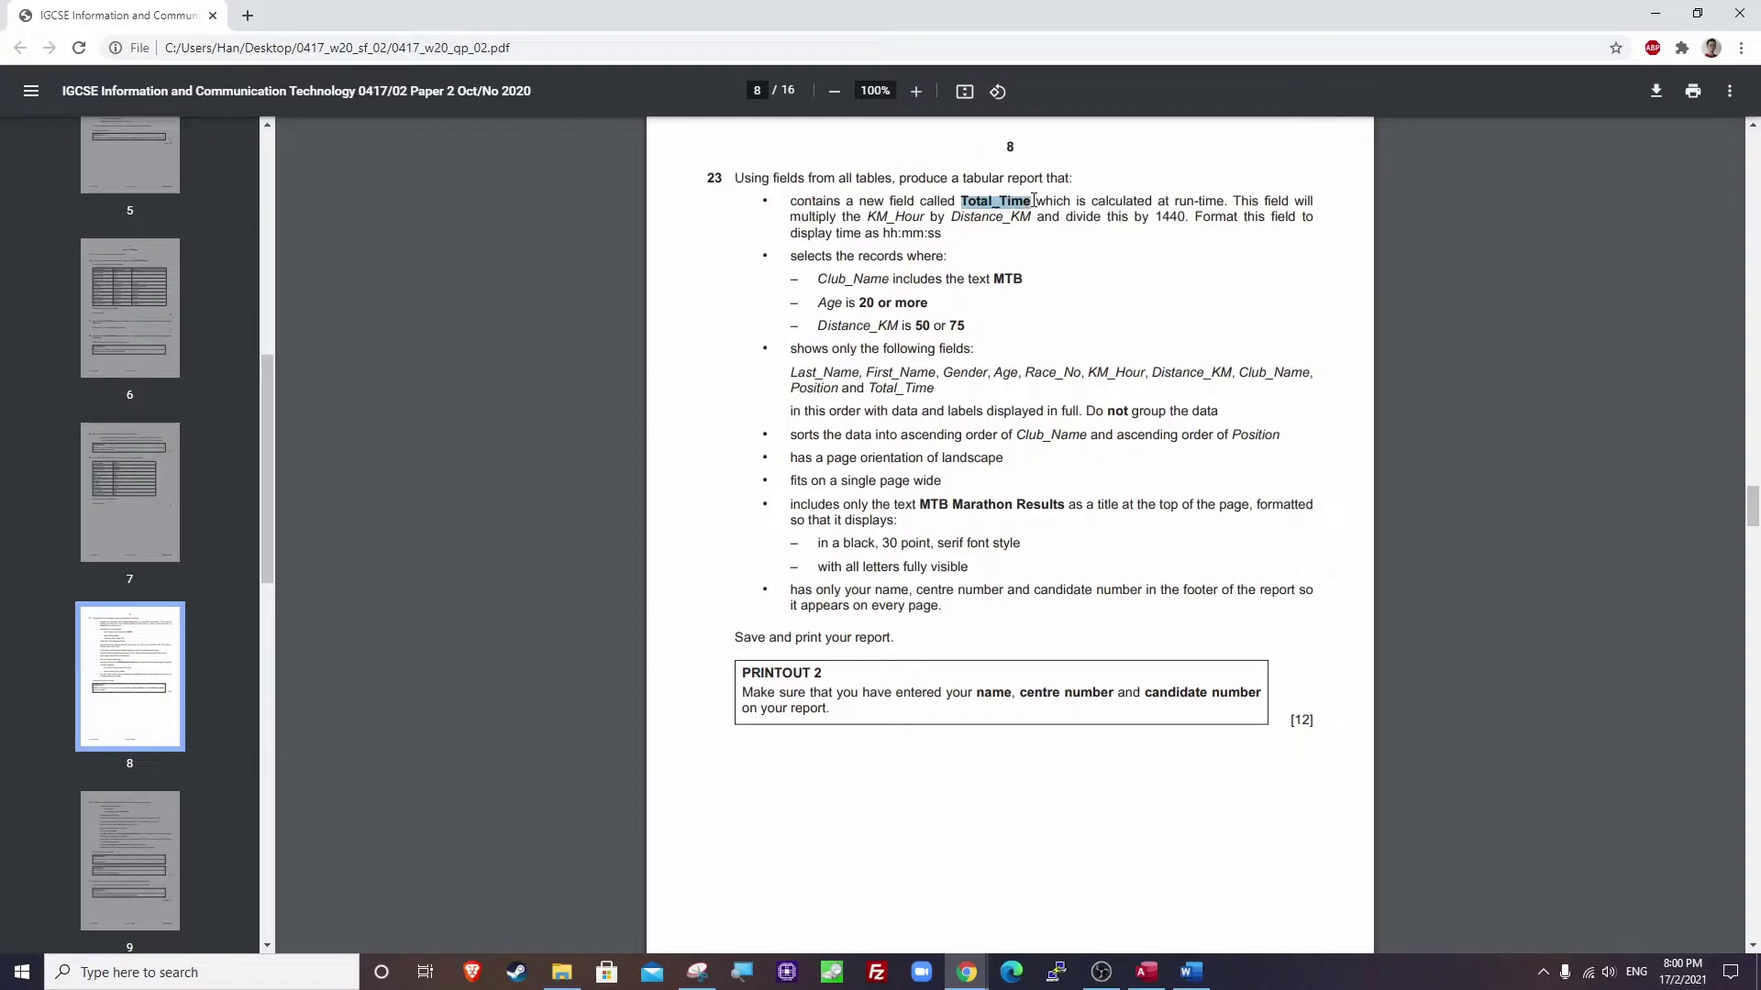
{"action": "key", "text": "alt+Tab"}
{"action": "left_click", "coordinate": [1736, 165]}
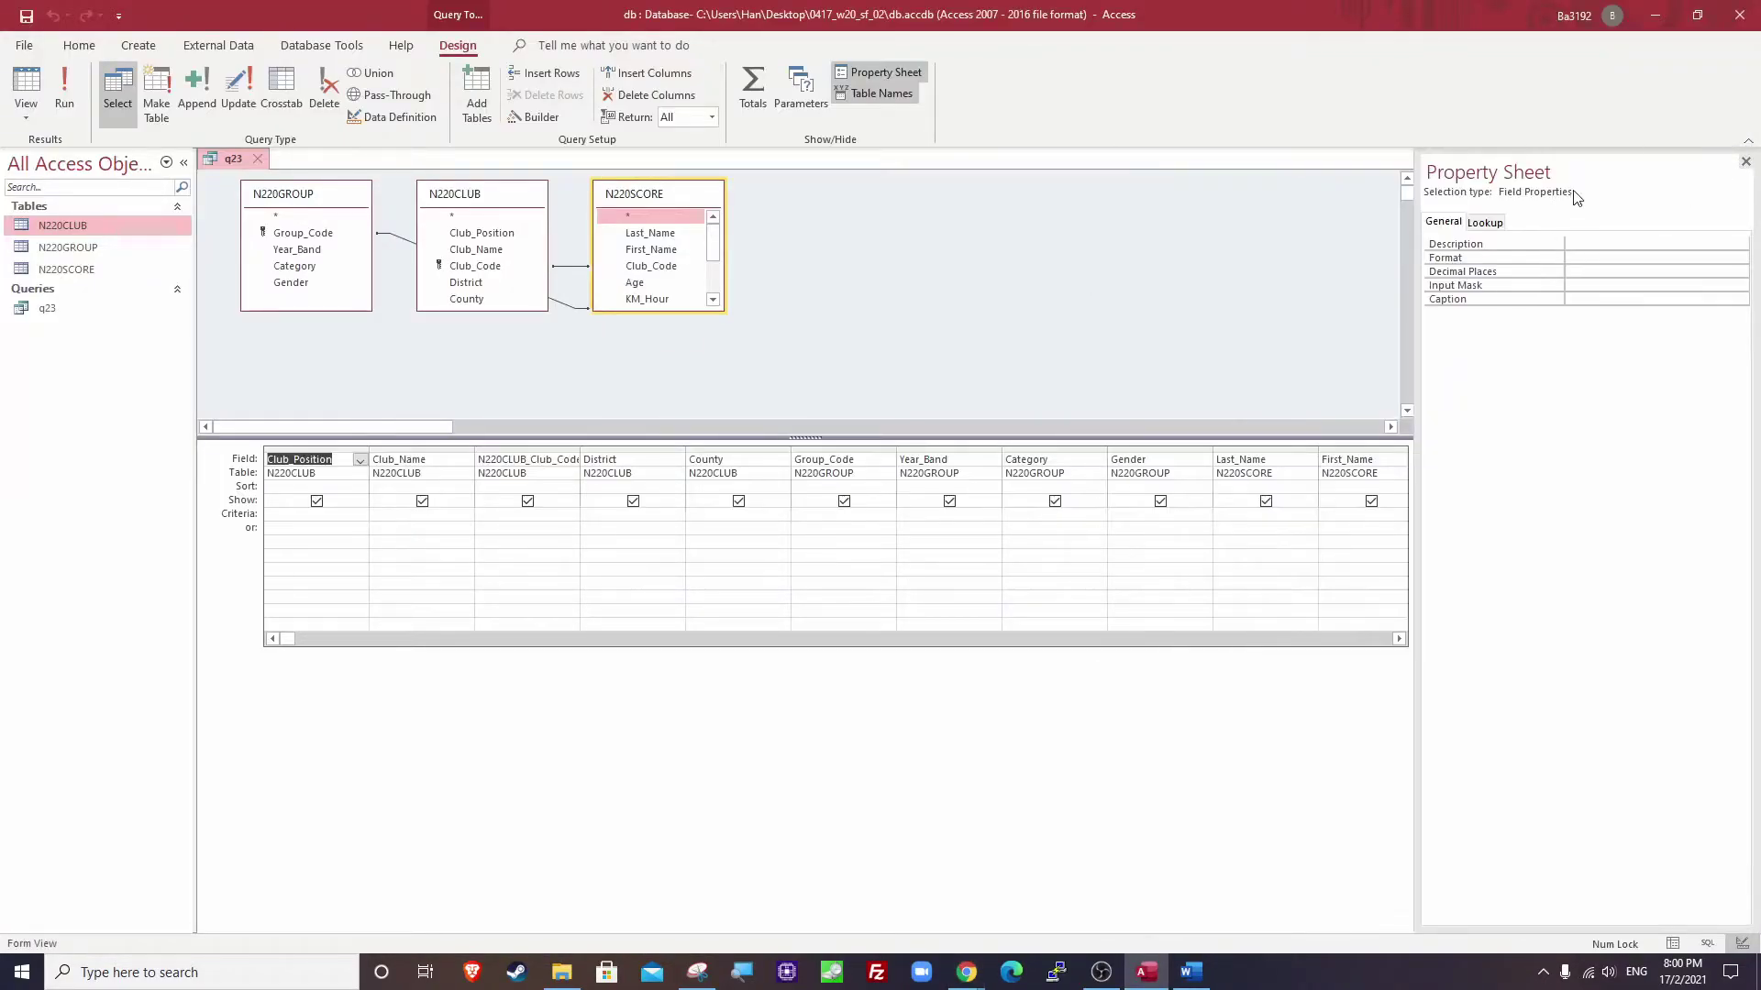
{"action": "left_click", "coordinate": [1743, 162]}
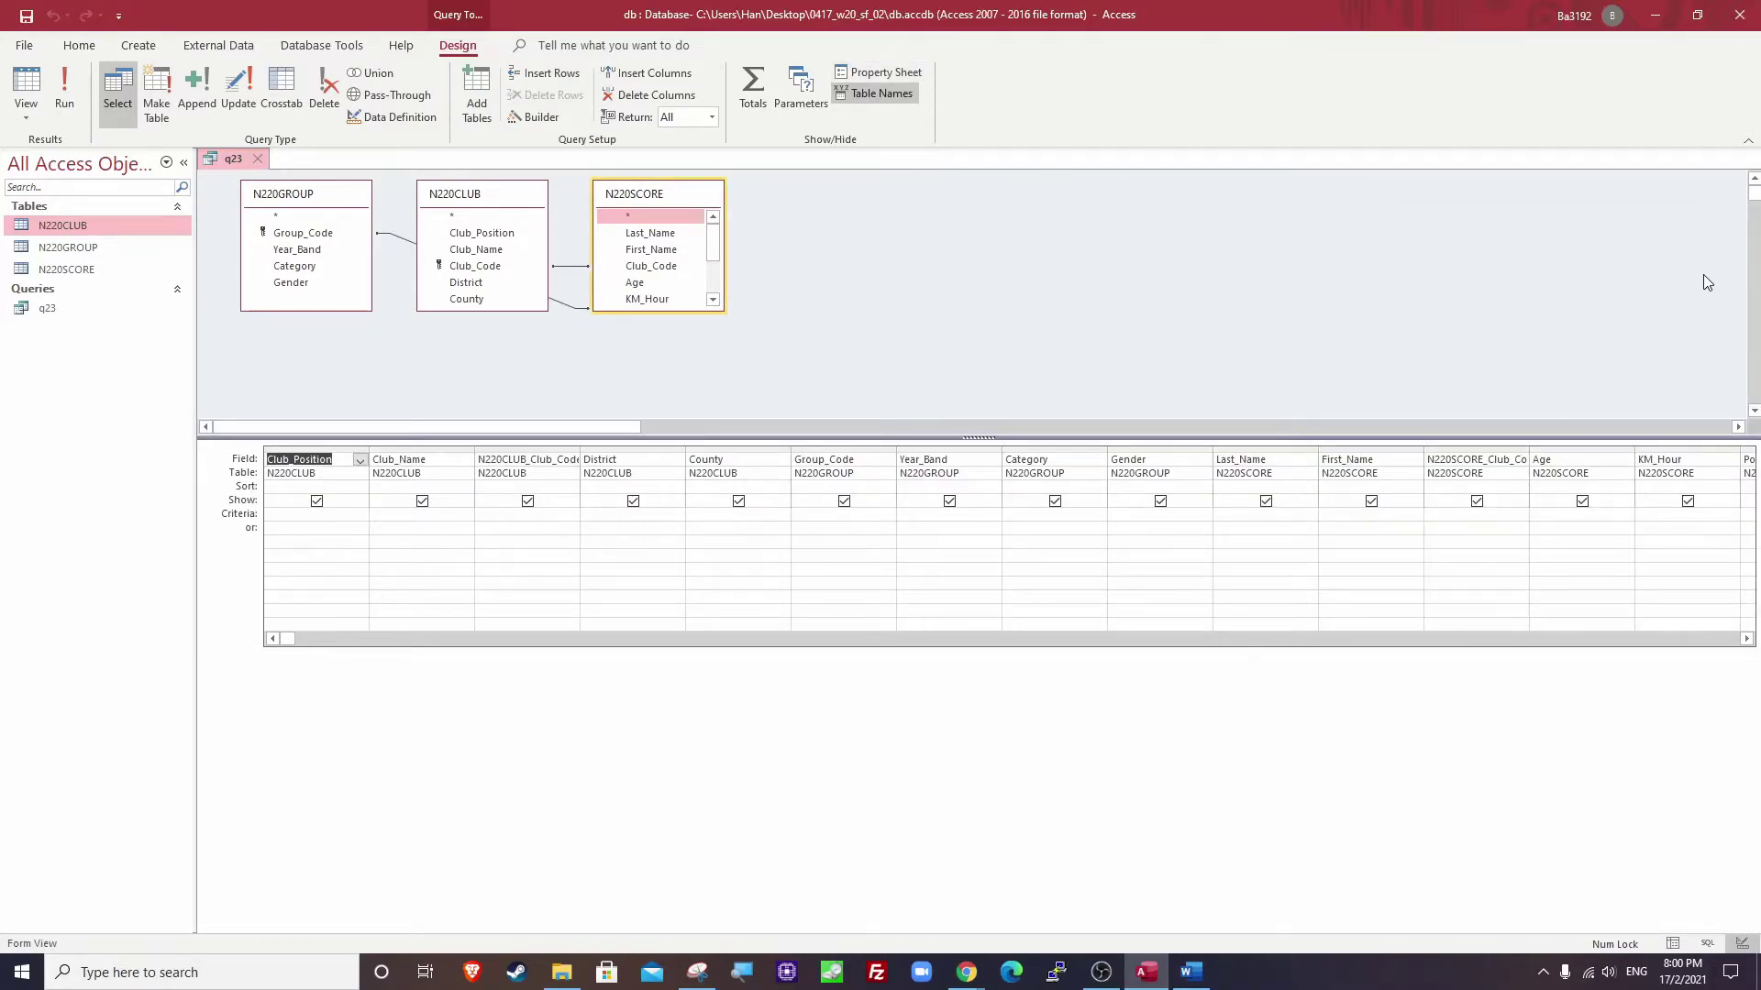
{"action": "left_click_drag", "start_coordinate": [288, 640], "coordinate": [1238, 665]}
Add the calculated field Total_Time: KM_Hour*Distance_KM/1440 after Distance_KM, widening its column.
{"action": "left_click", "coordinate": [1099, 460]}
{"action": "left_click_drag", "start_coordinate": [1105, 447], "coordinate": [1220, 445]}
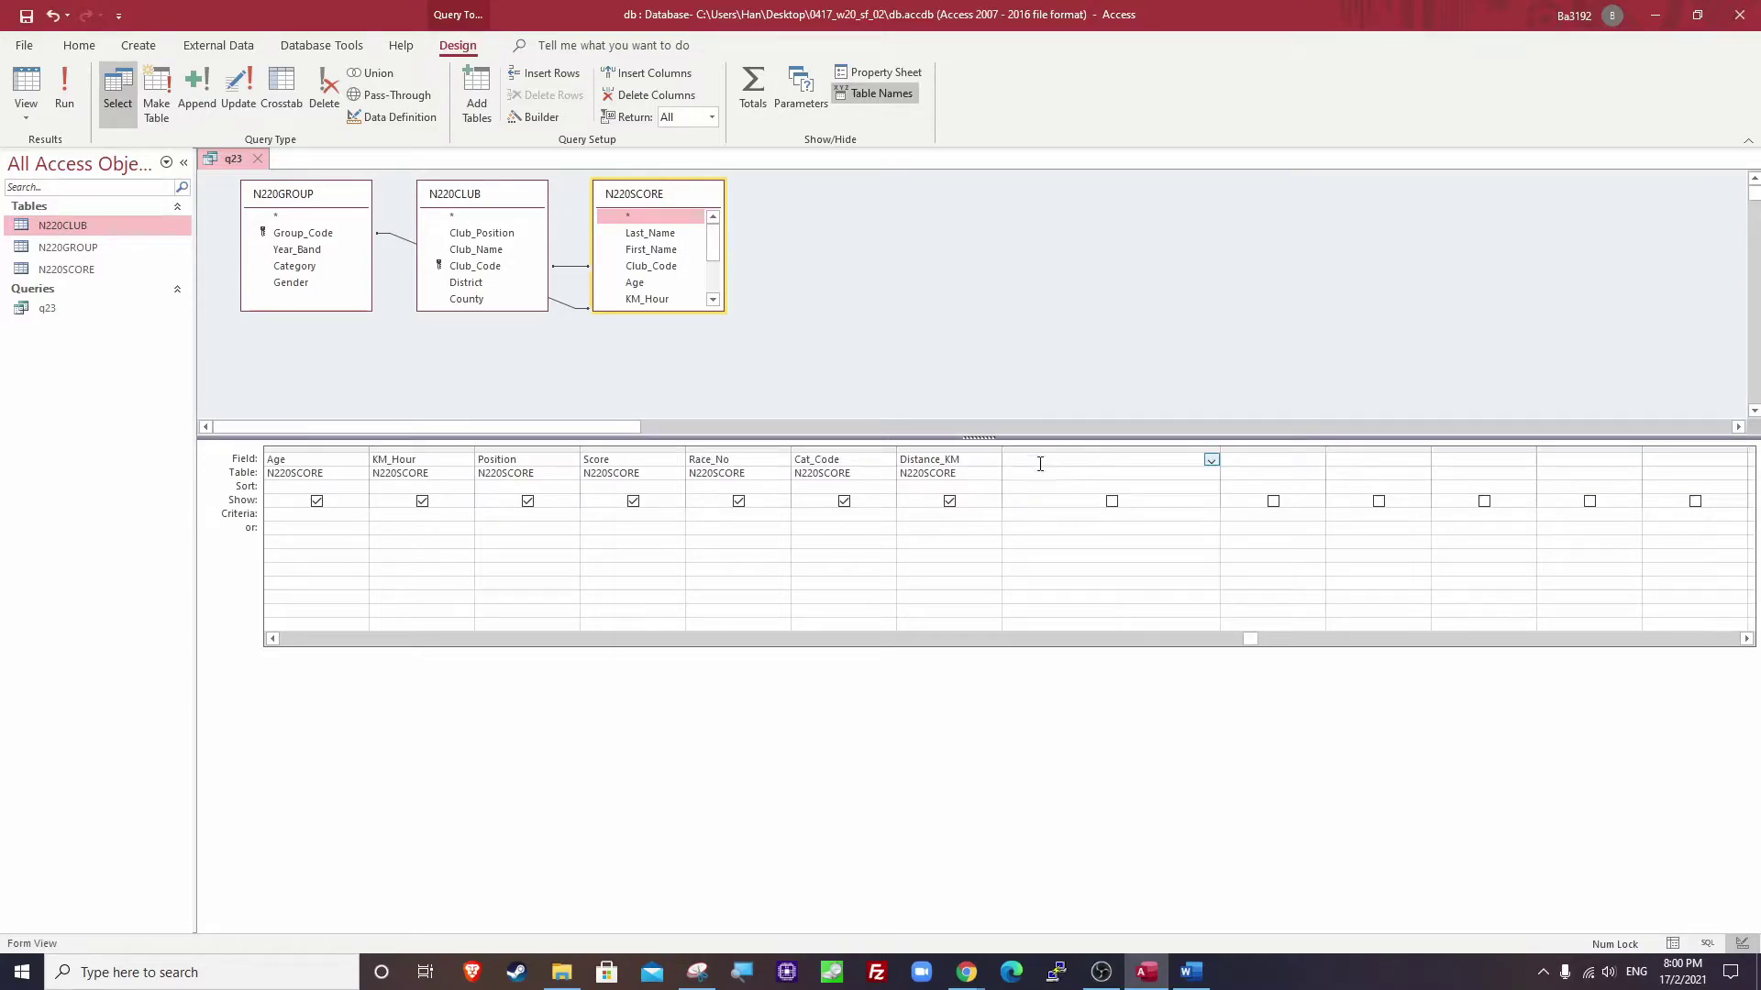
{"action": "type", "text": "Total_Time"}
{"action": "type", "text": ":KM_Hour"}
{"action": "left_click", "coordinate": [1303, 347]}
{"action": "type", "text": "*Distance_KM/1440-"}
{"action": "left_click_drag", "start_coordinate": [1221, 449], "coordinate": [1253, 450]}
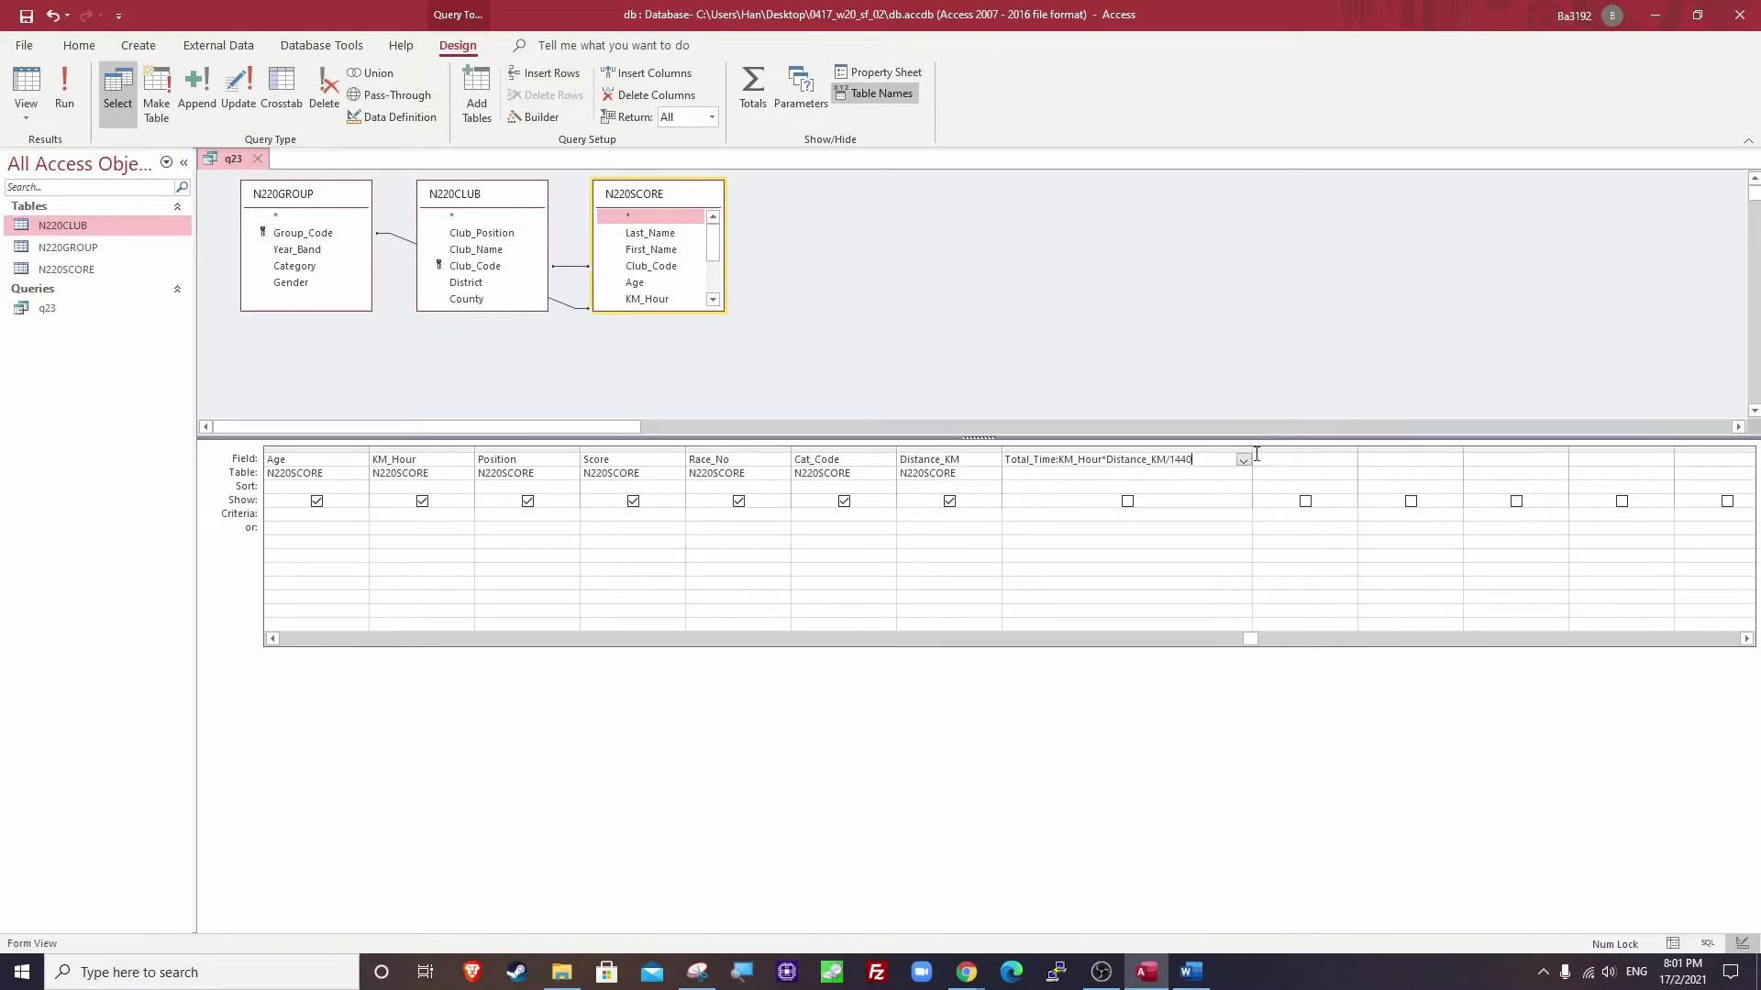
{"action": "key", "text": "Tab"}
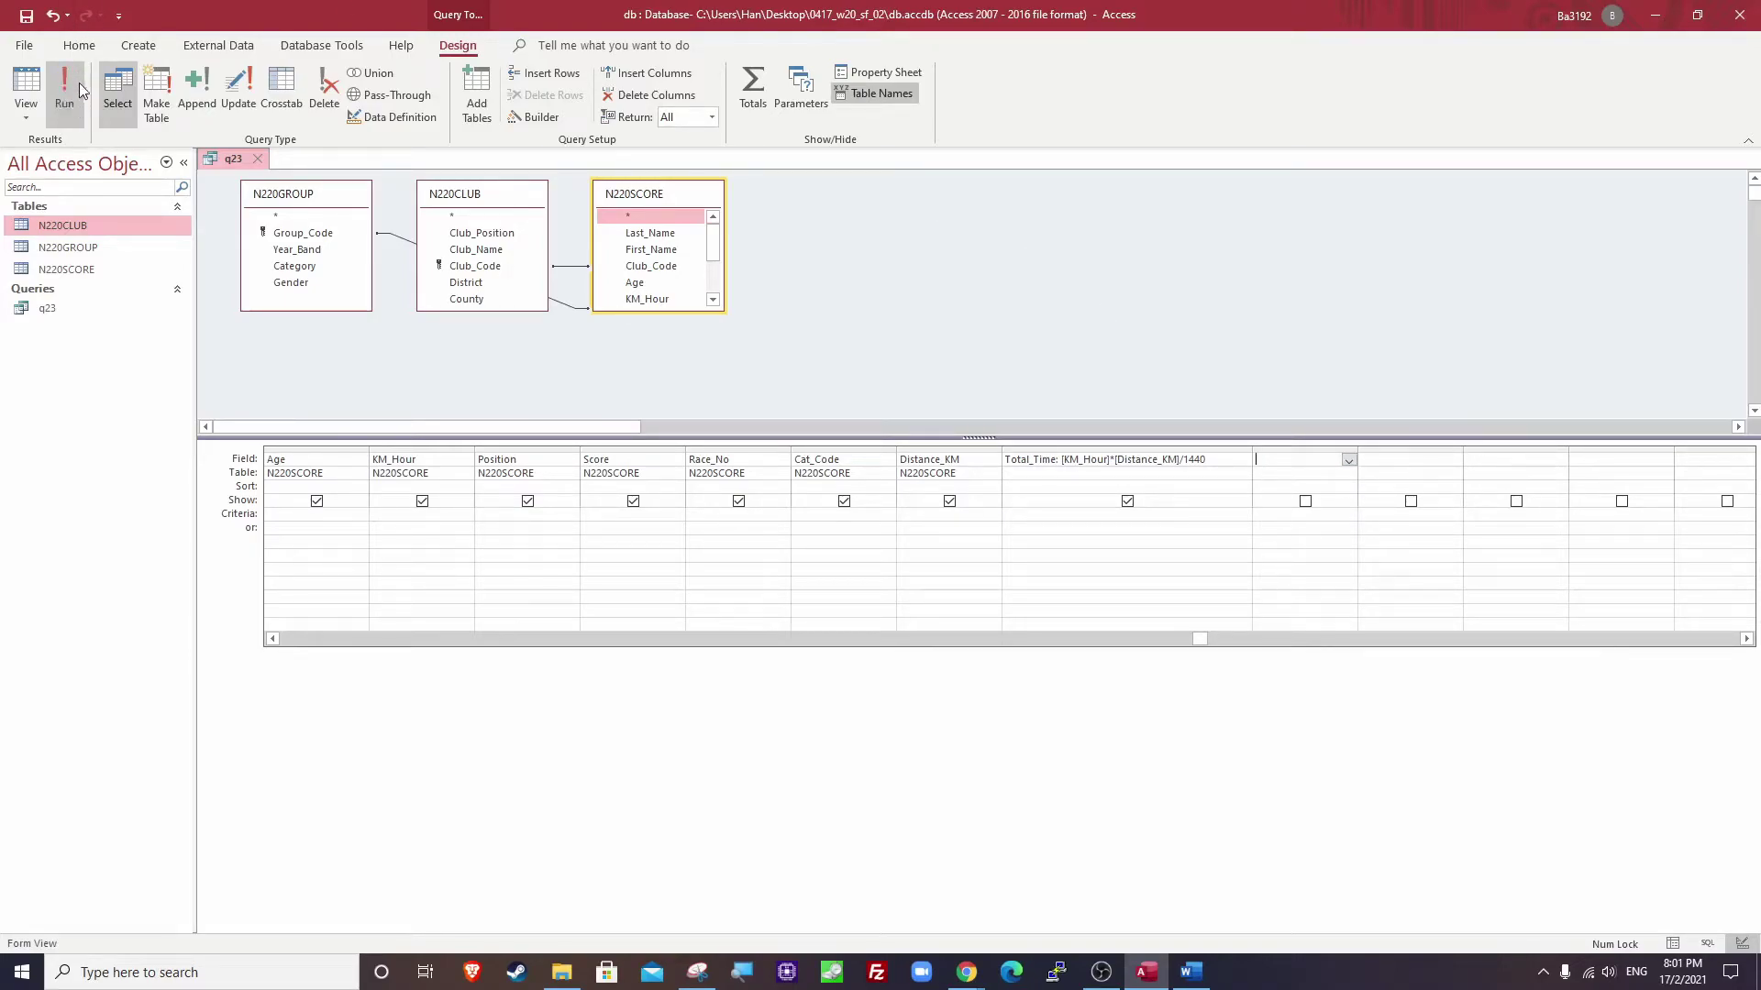
Run q23 in Datasheet View, widen Total_Time to show decimals like 0.1534, then revisit the question.
{"action": "left_click", "coordinate": [28, 118]}
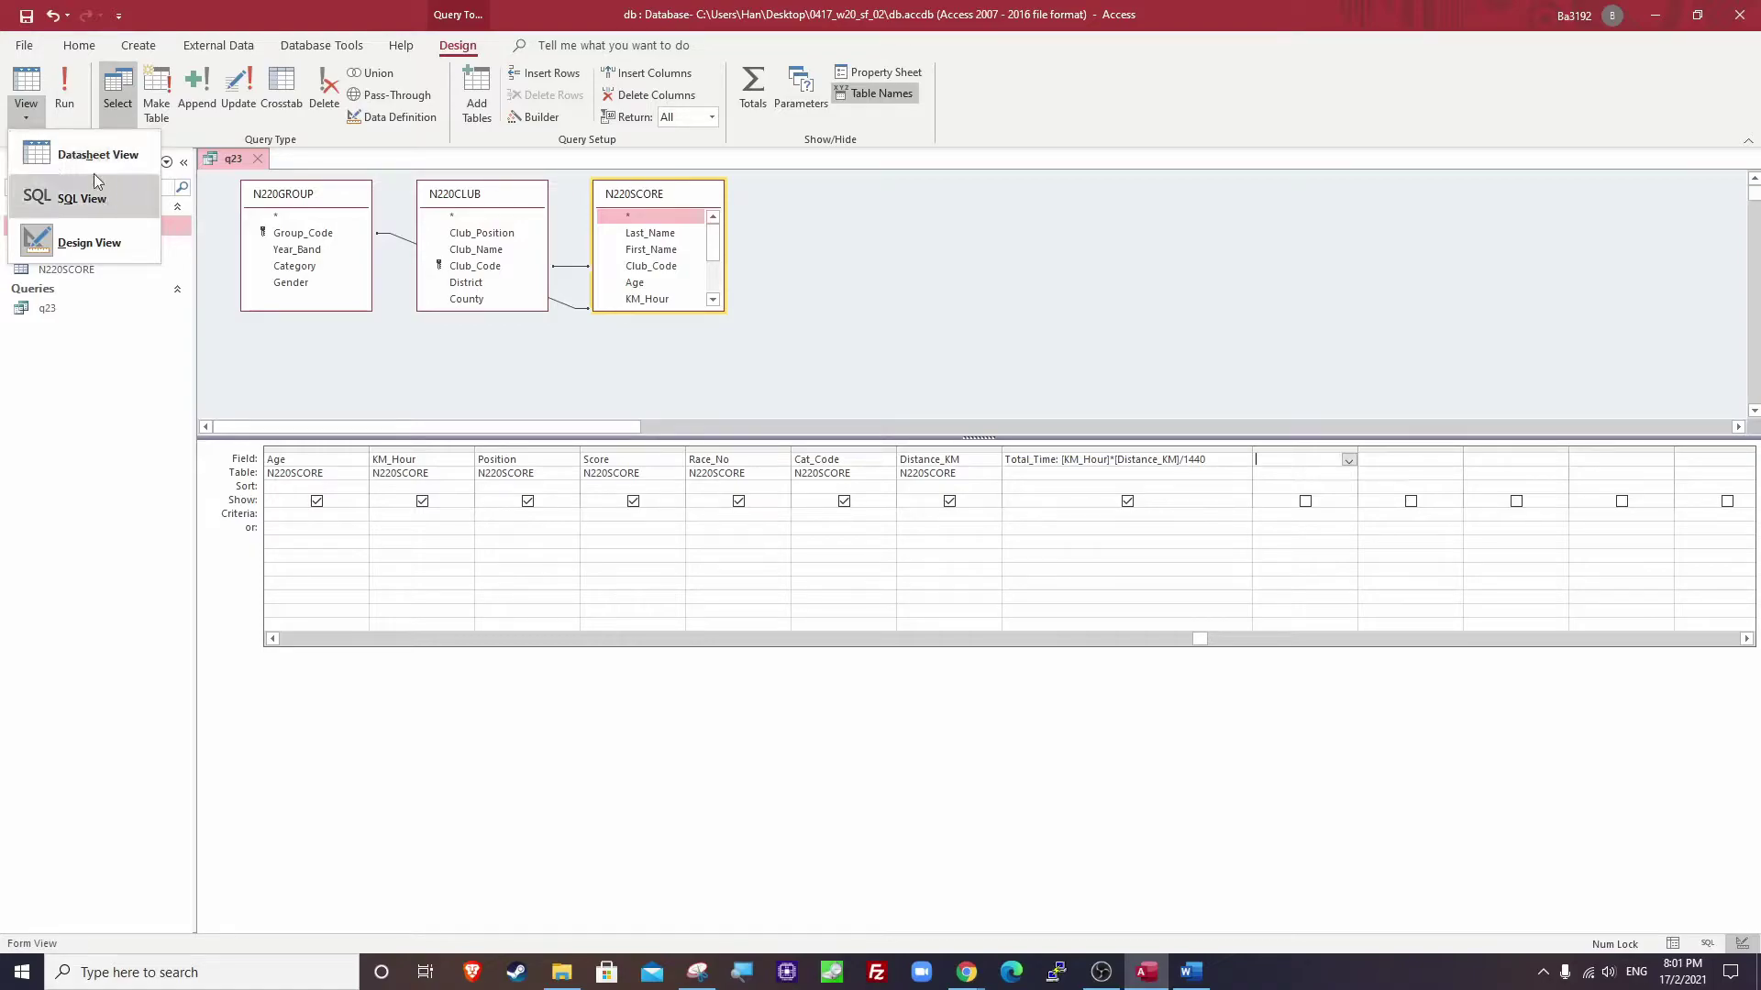
{"action": "left_click", "coordinate": [68, 102]}
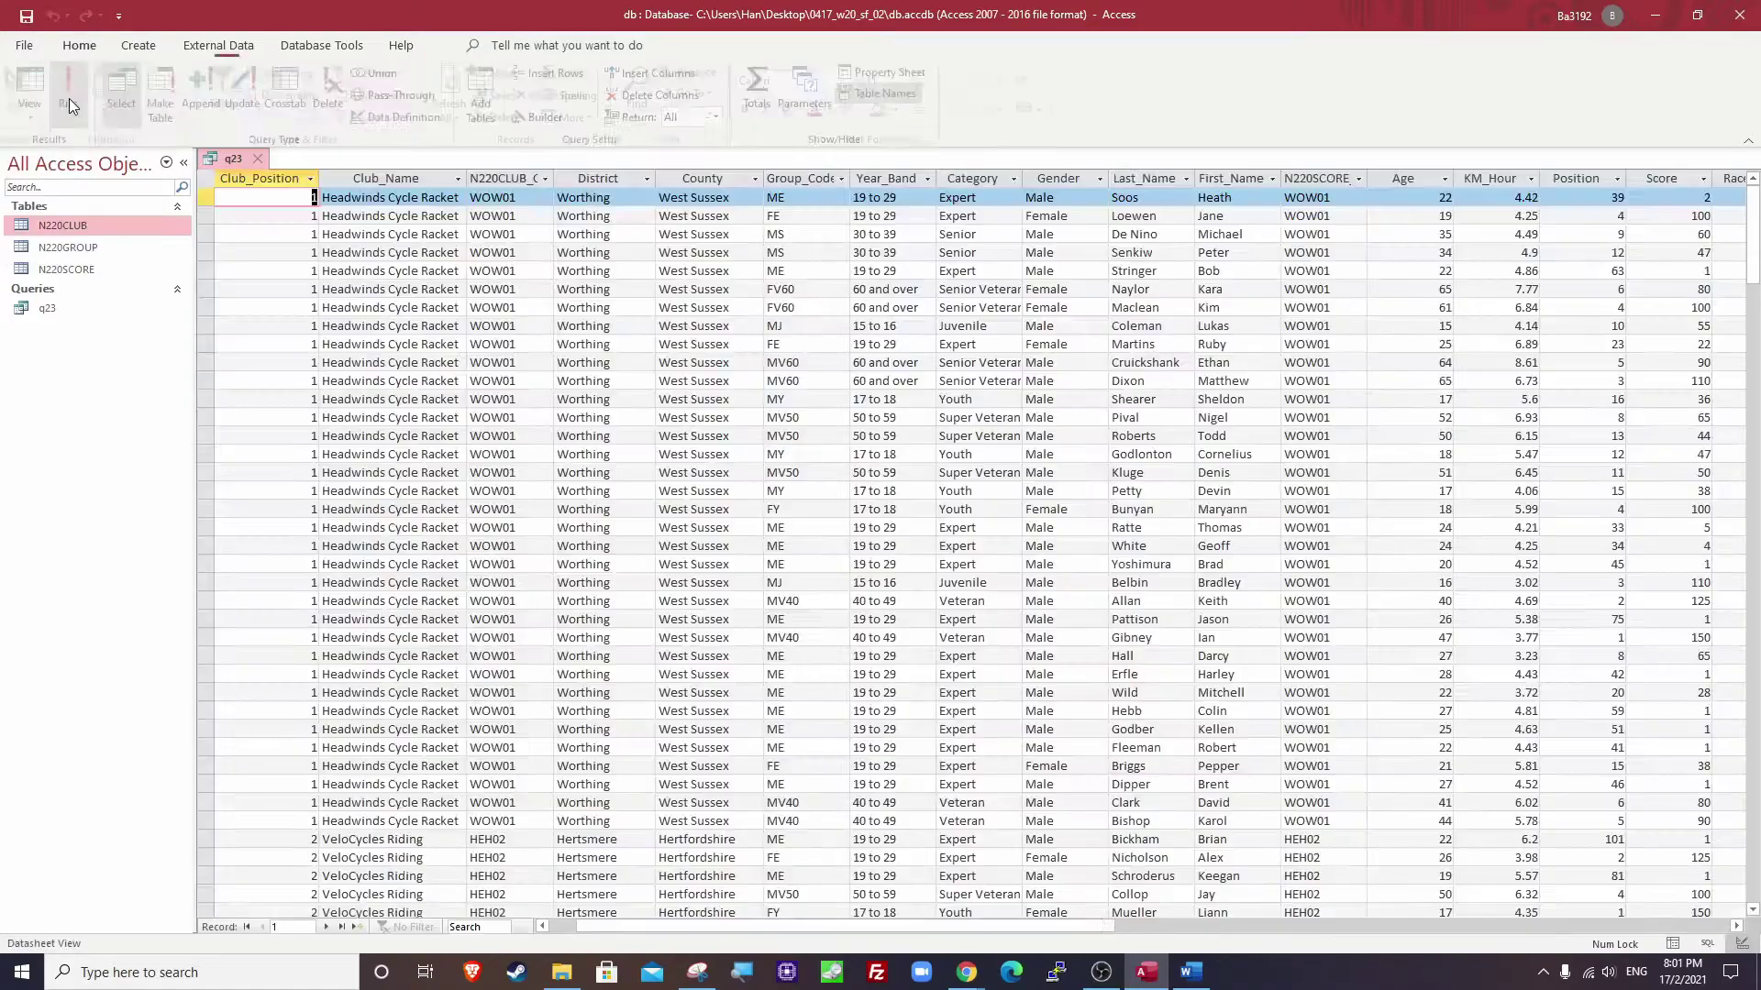
{"action": "left_click_drag", "start_coordinate": [718, 934], "coordinate": [987, 933]}
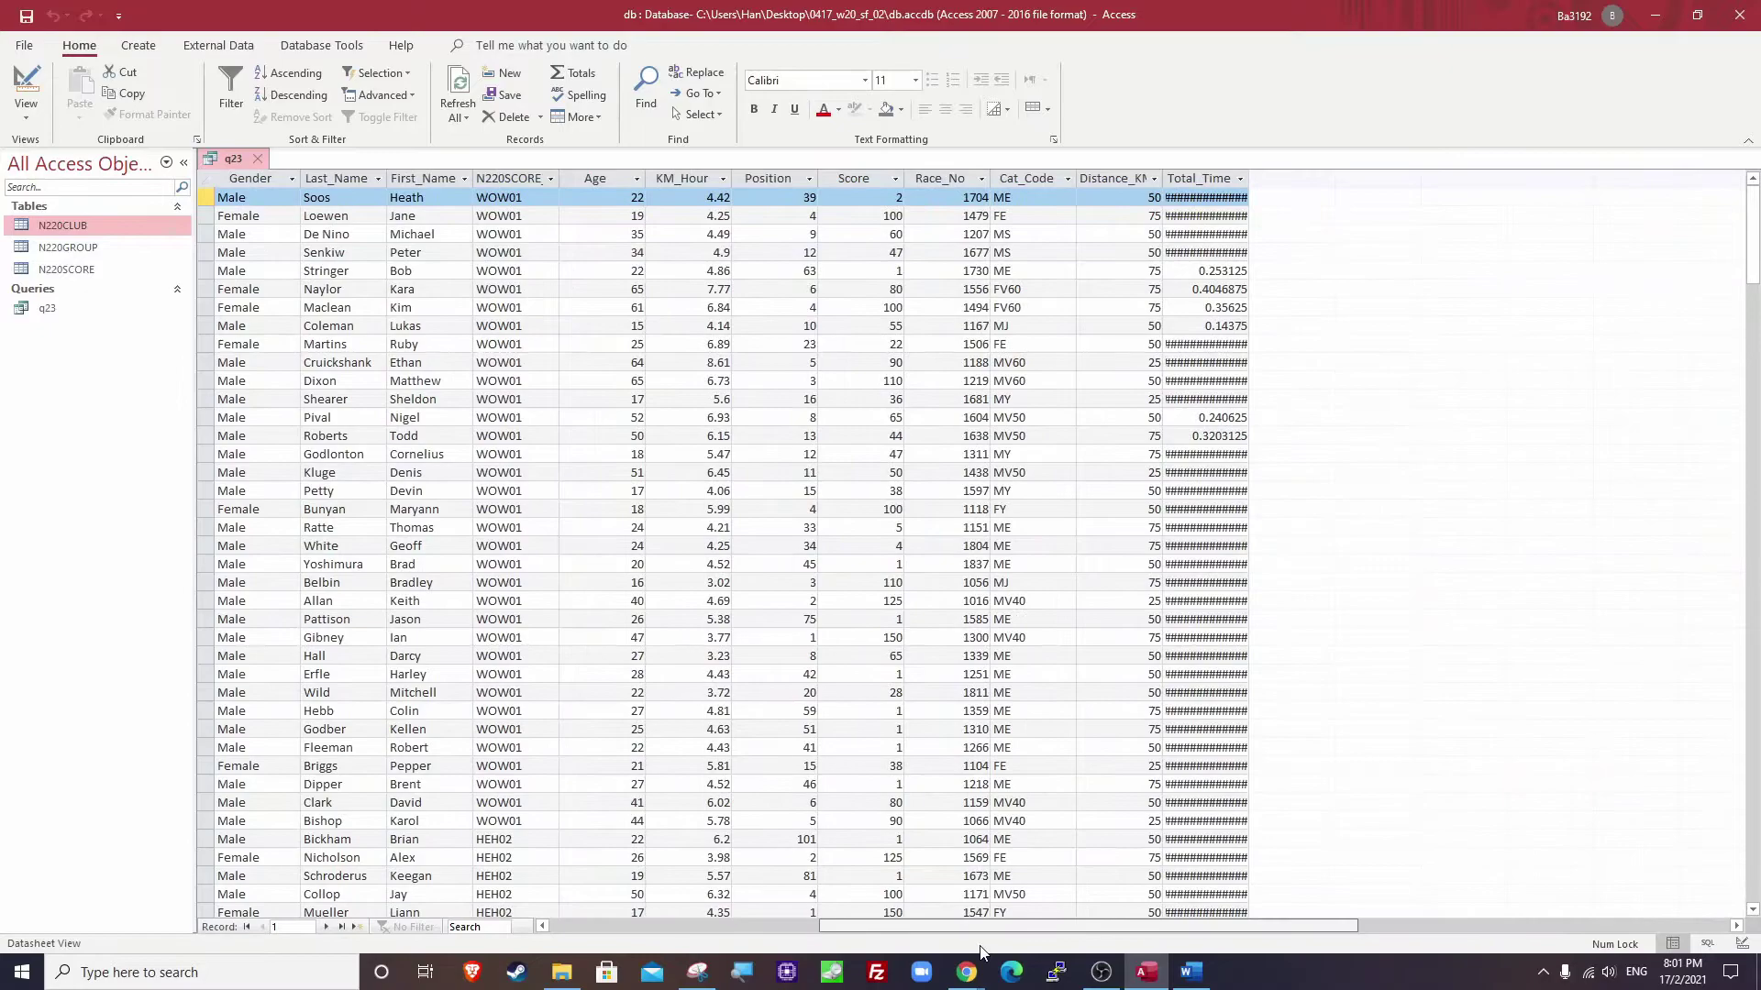
{"action": "left_click_drag", "start_coordinate": [1248, 178], "coordinate": [1326, 178]}
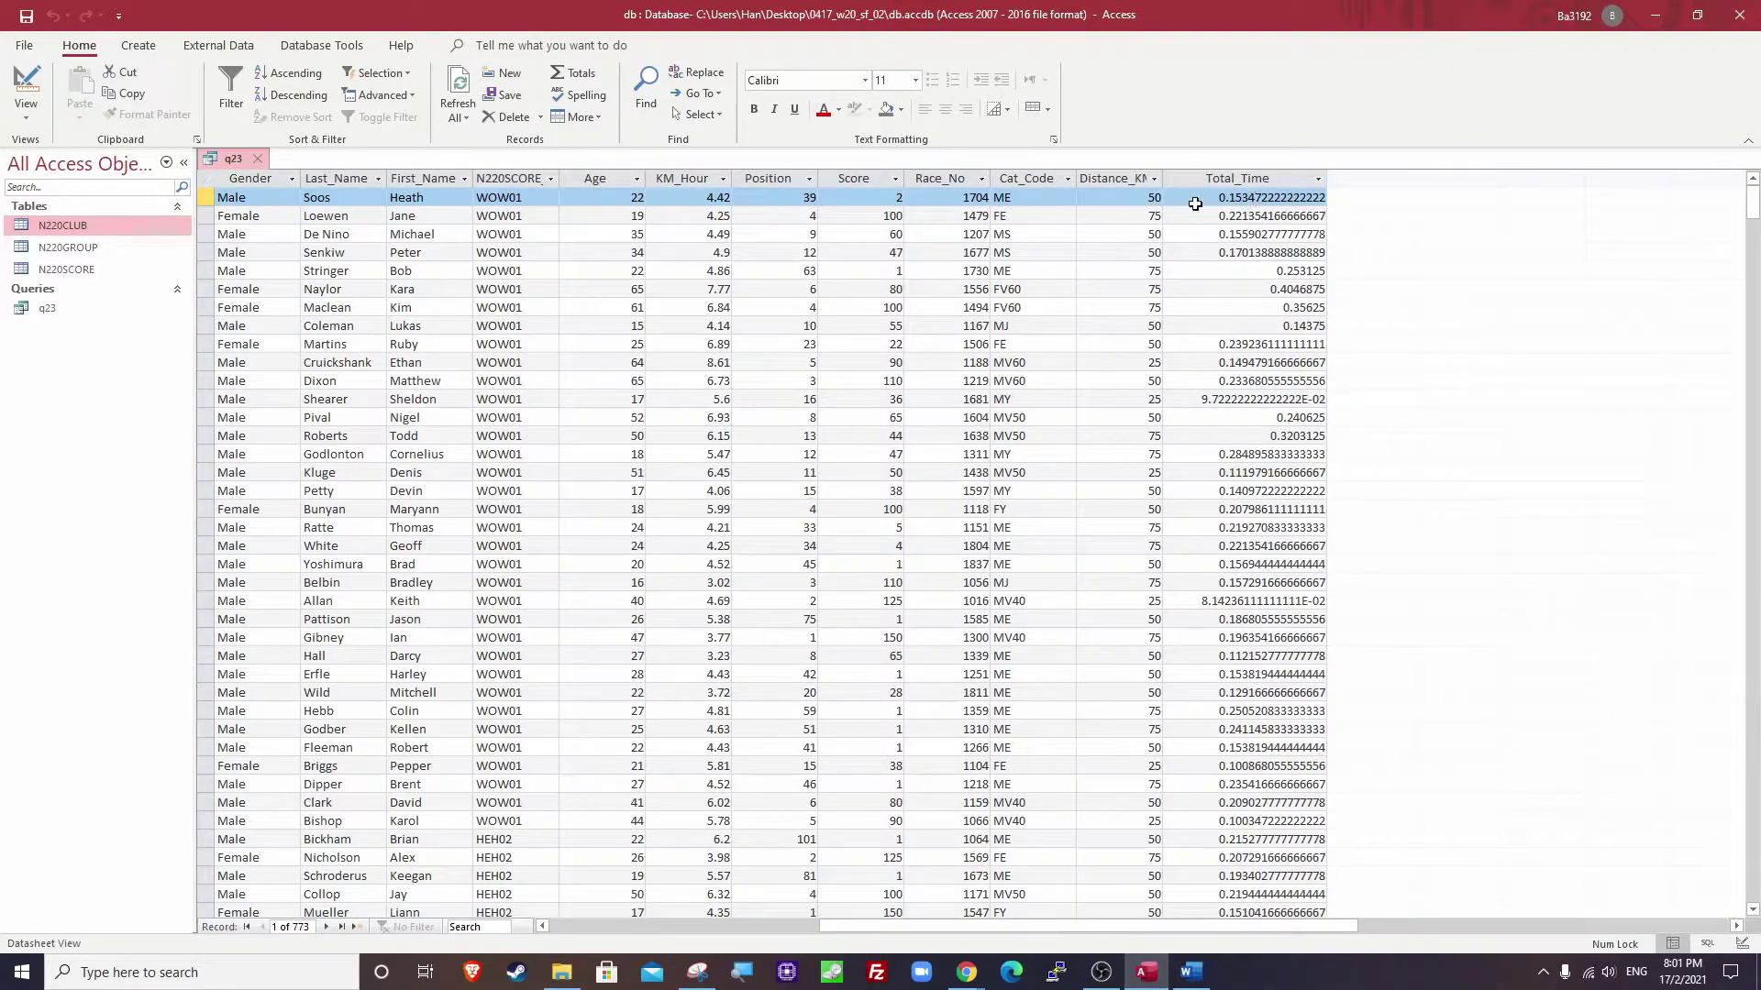
{"action": "left_click", "coordinate": [697, 178]}
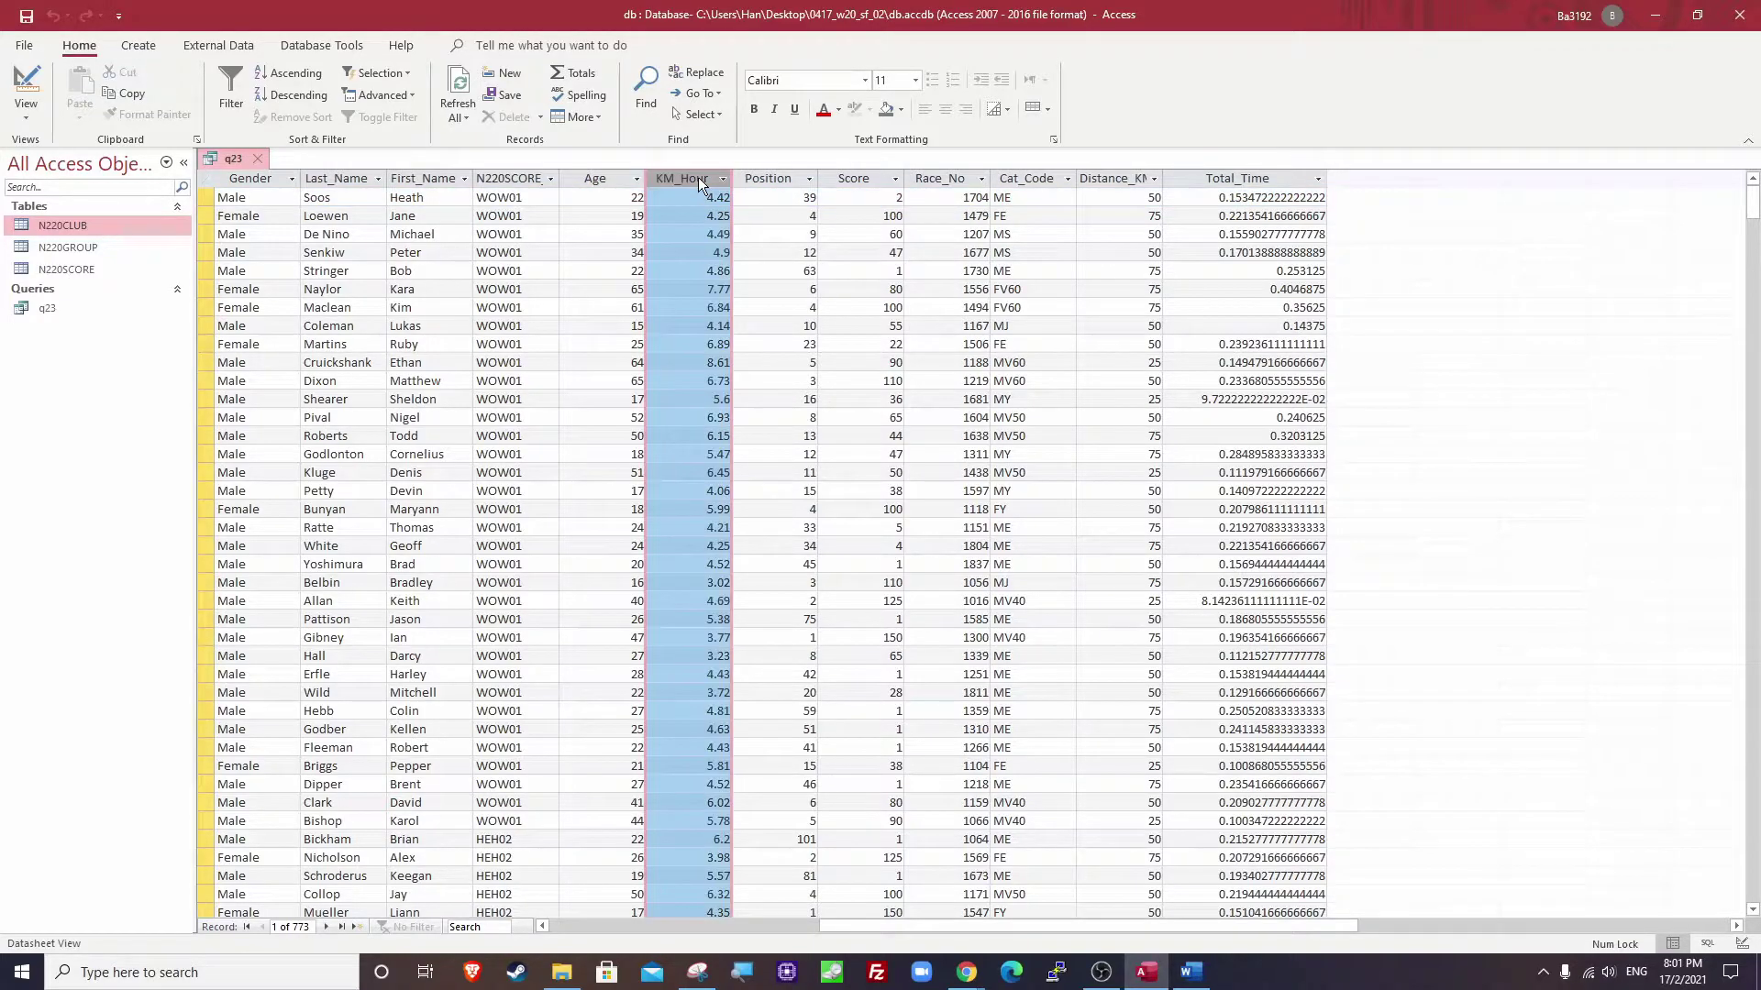
{"action": "left_click", "coordinate": [1125, 176]}
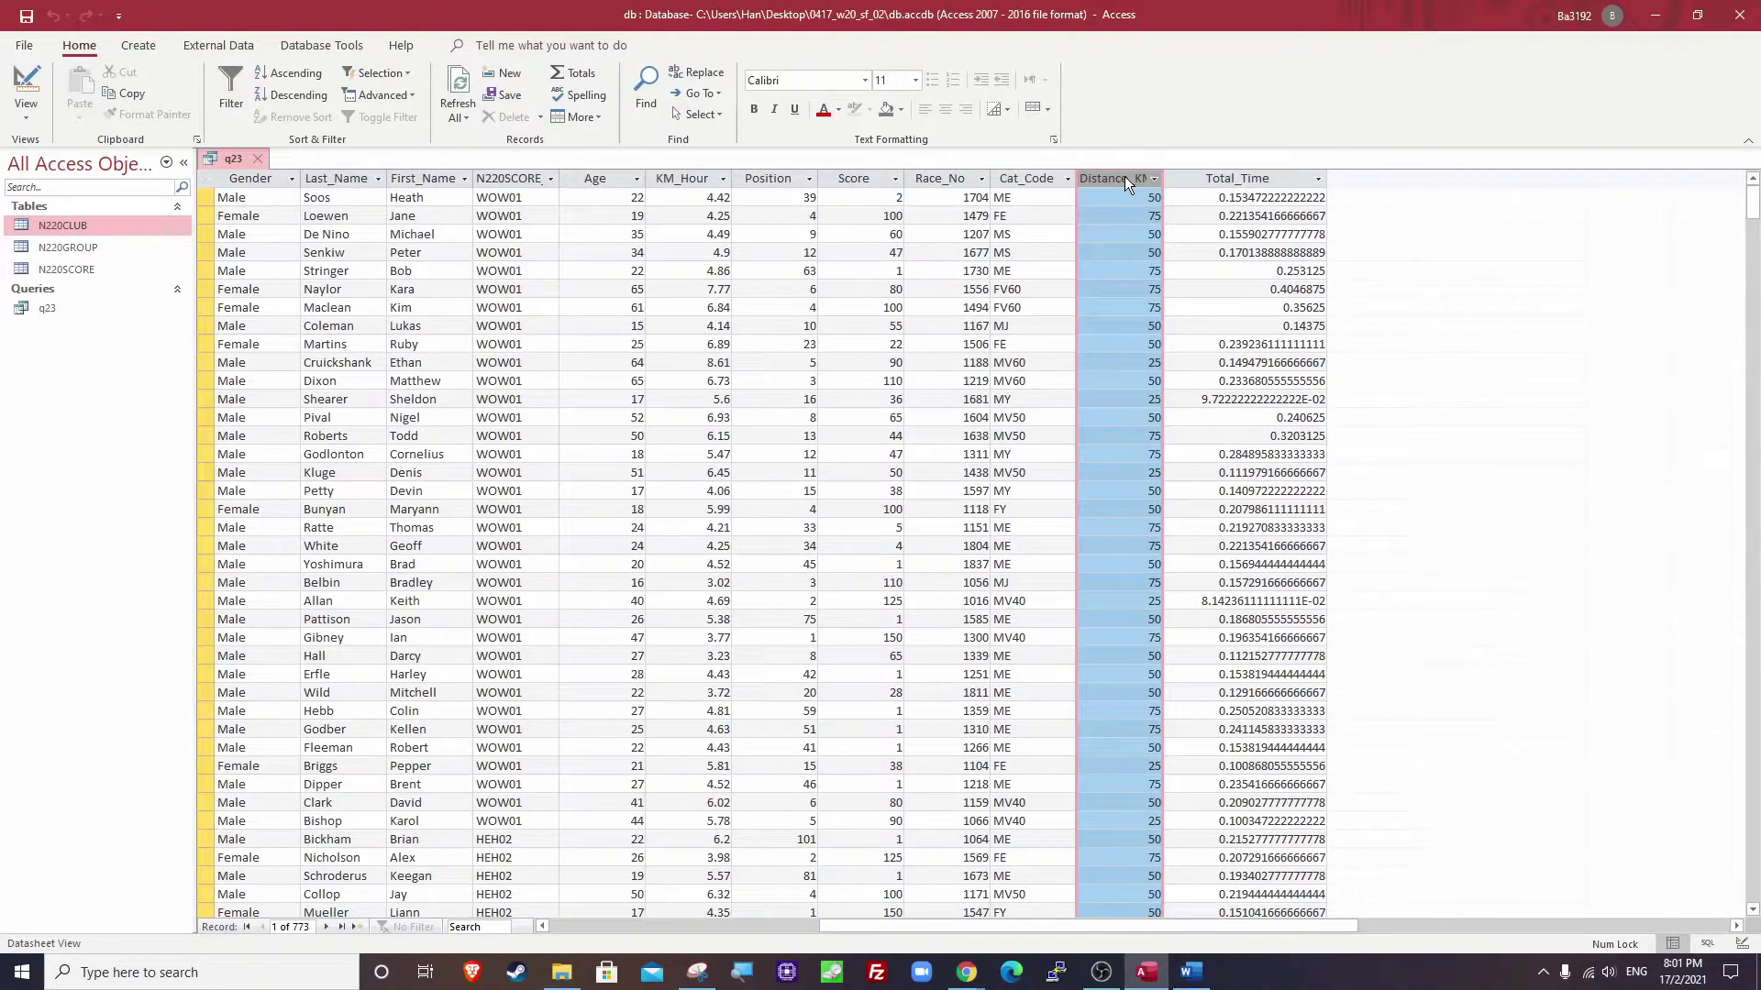
{"action": "key", "text": "alt+Tab"}
{"action": "left_click", "coordinate": [1123, 216]}
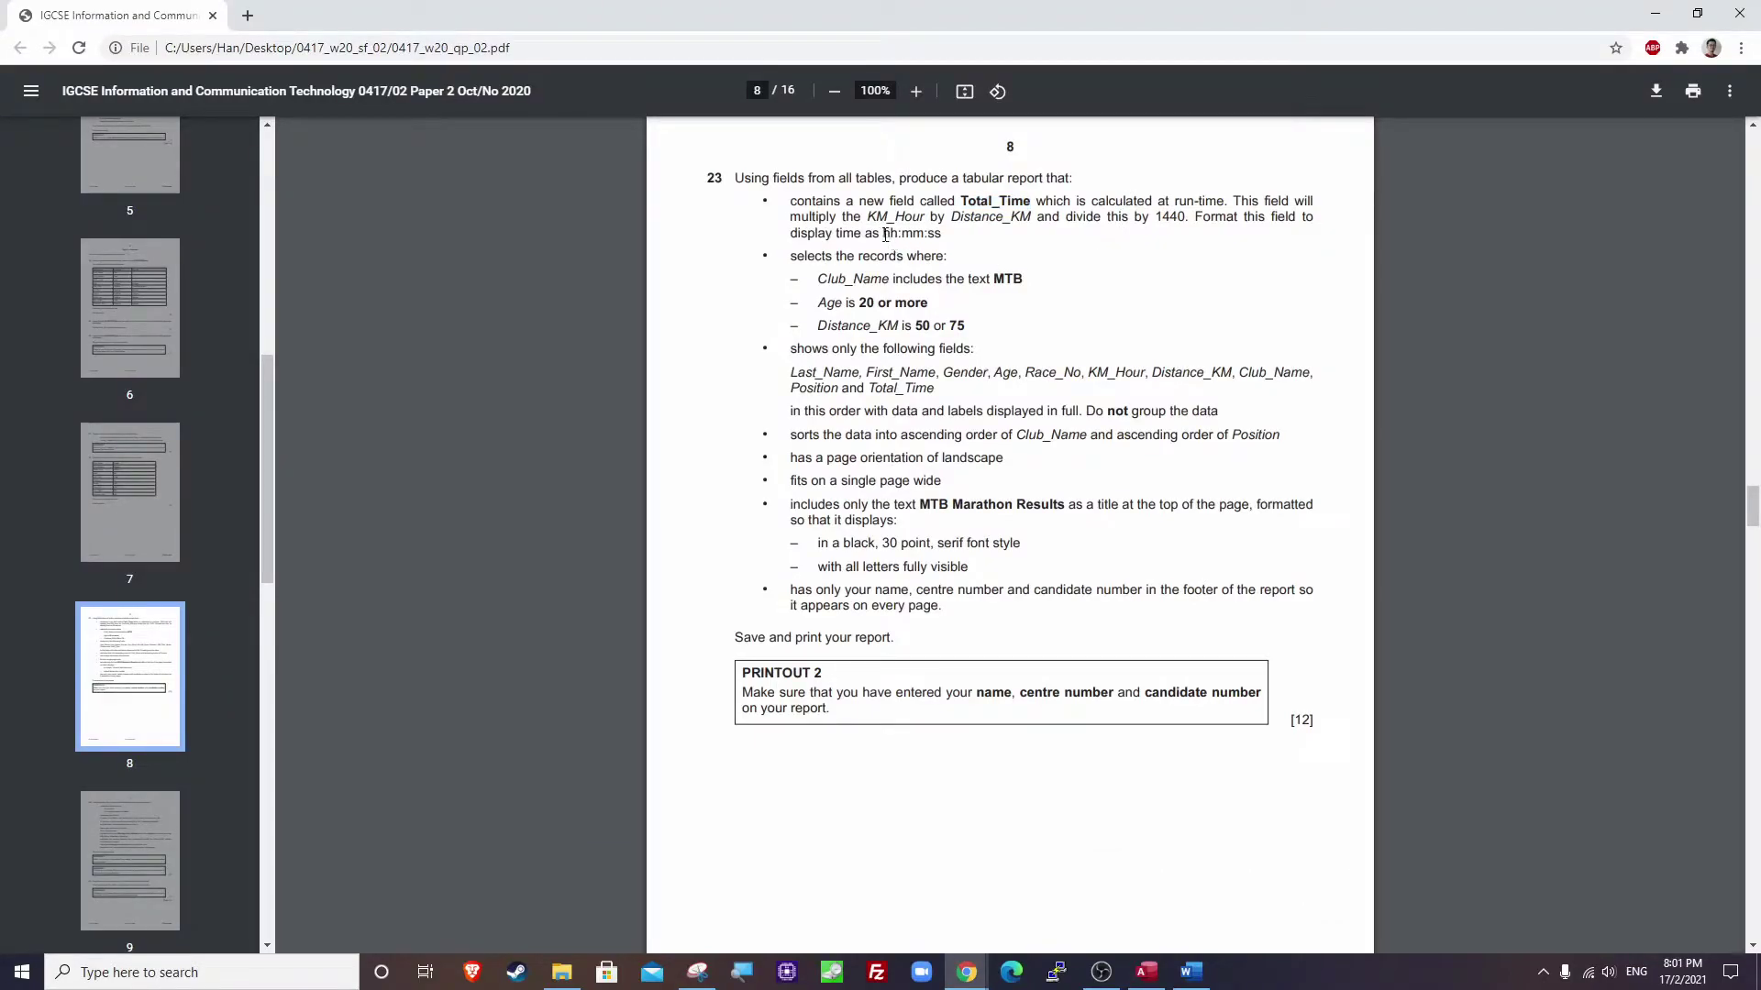
Note the required hh:mm:ss format in question 23 and return to q23 in Access.
{"action": "left_click_drag", "start_coordinate": [885, 233], "coordinate": [944, 233]}
{"action": "key", "text": "alt+Tab"}
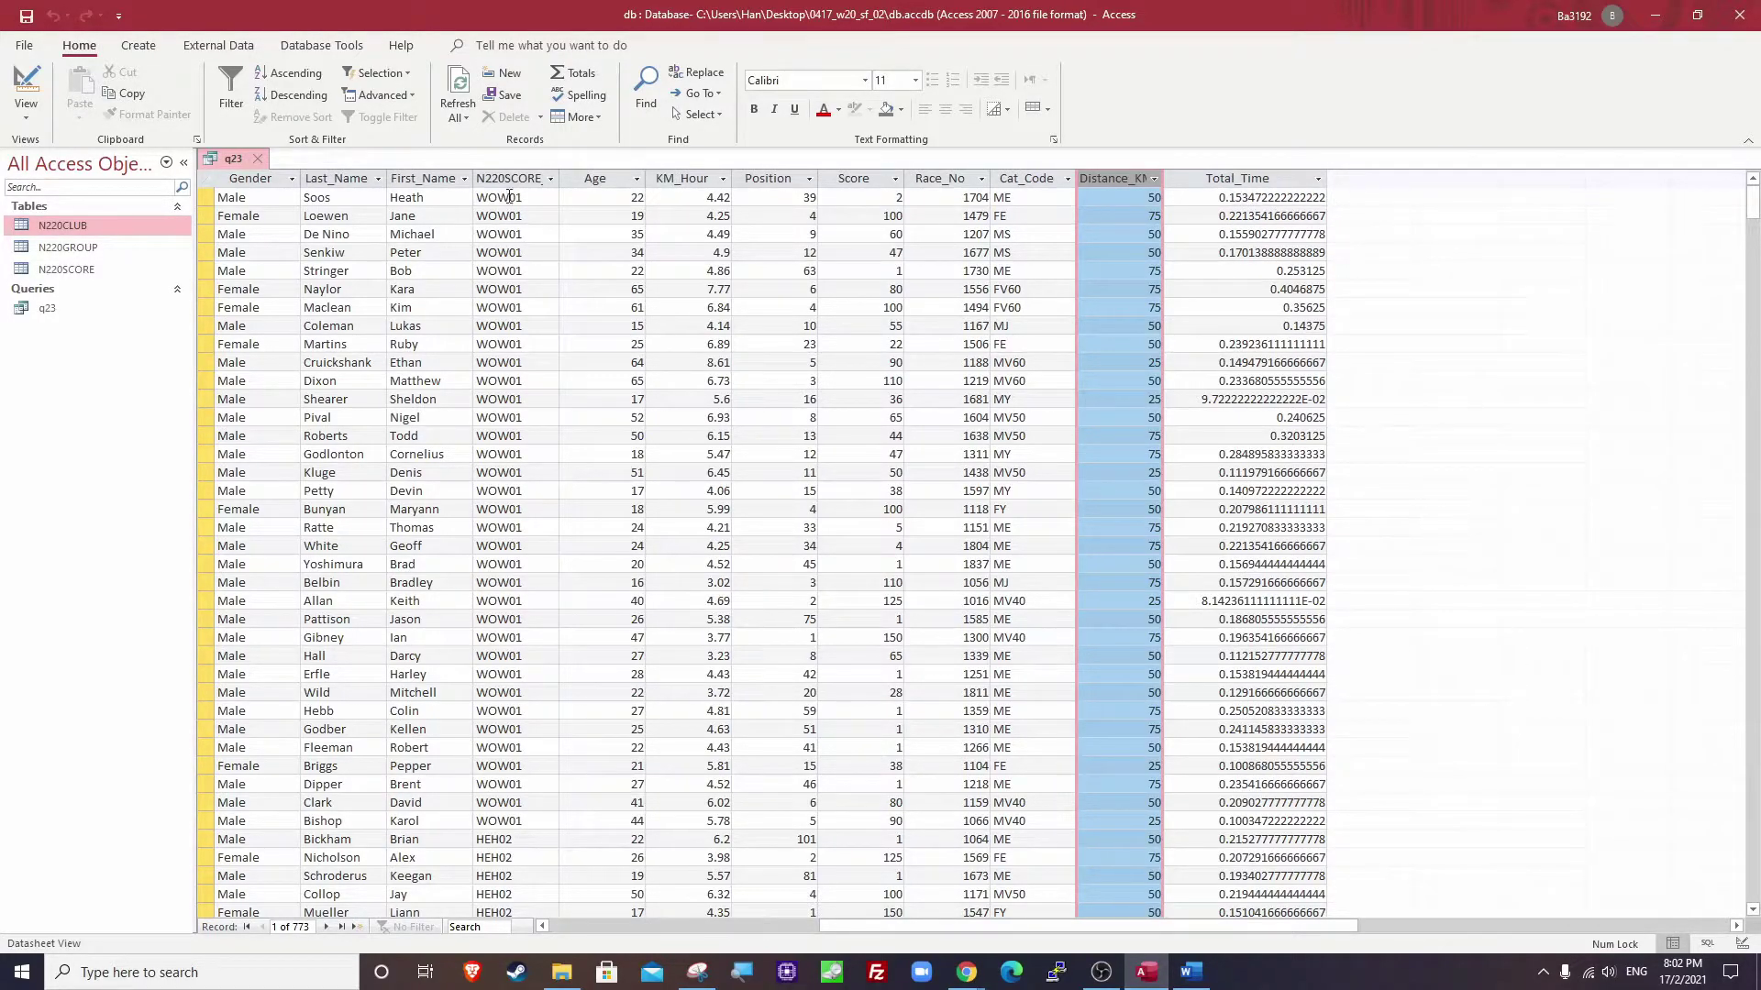
{"action": "right_click", "coordinate": [229, 159]}
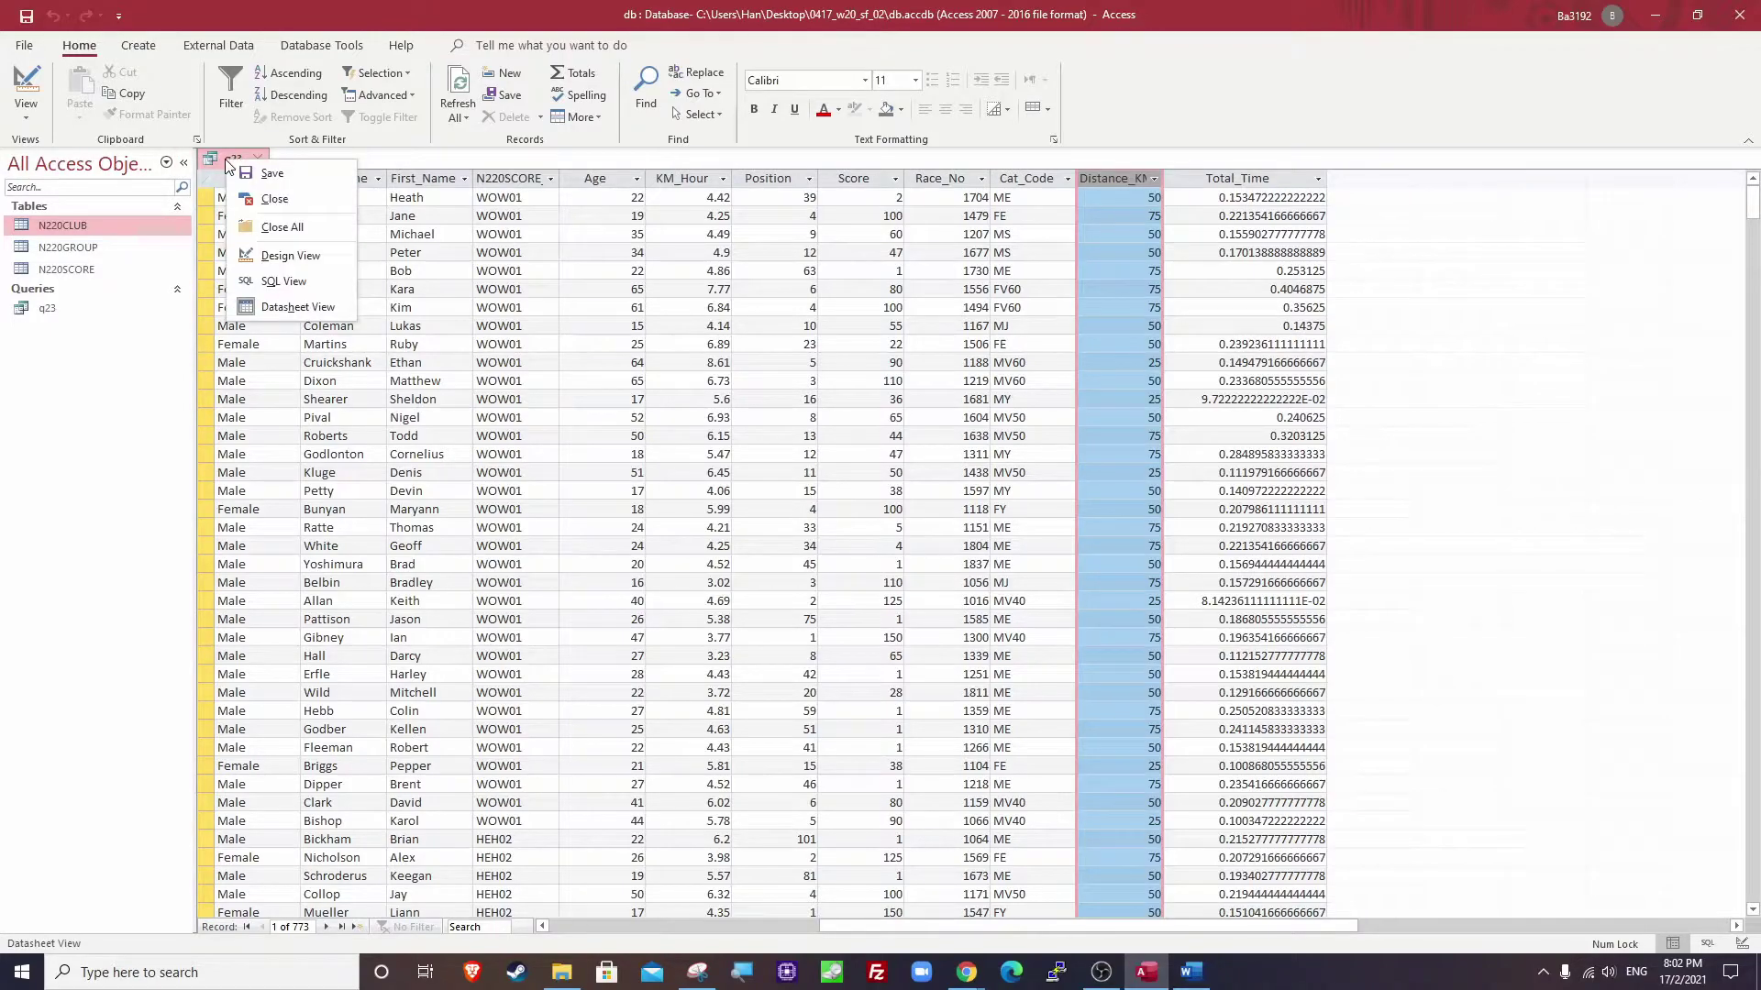
Set the Total_Time field's Format property to hh:mm:ss in Design View and rerun q23.
{"action": "left_click", "coordinate": [290, 258]}
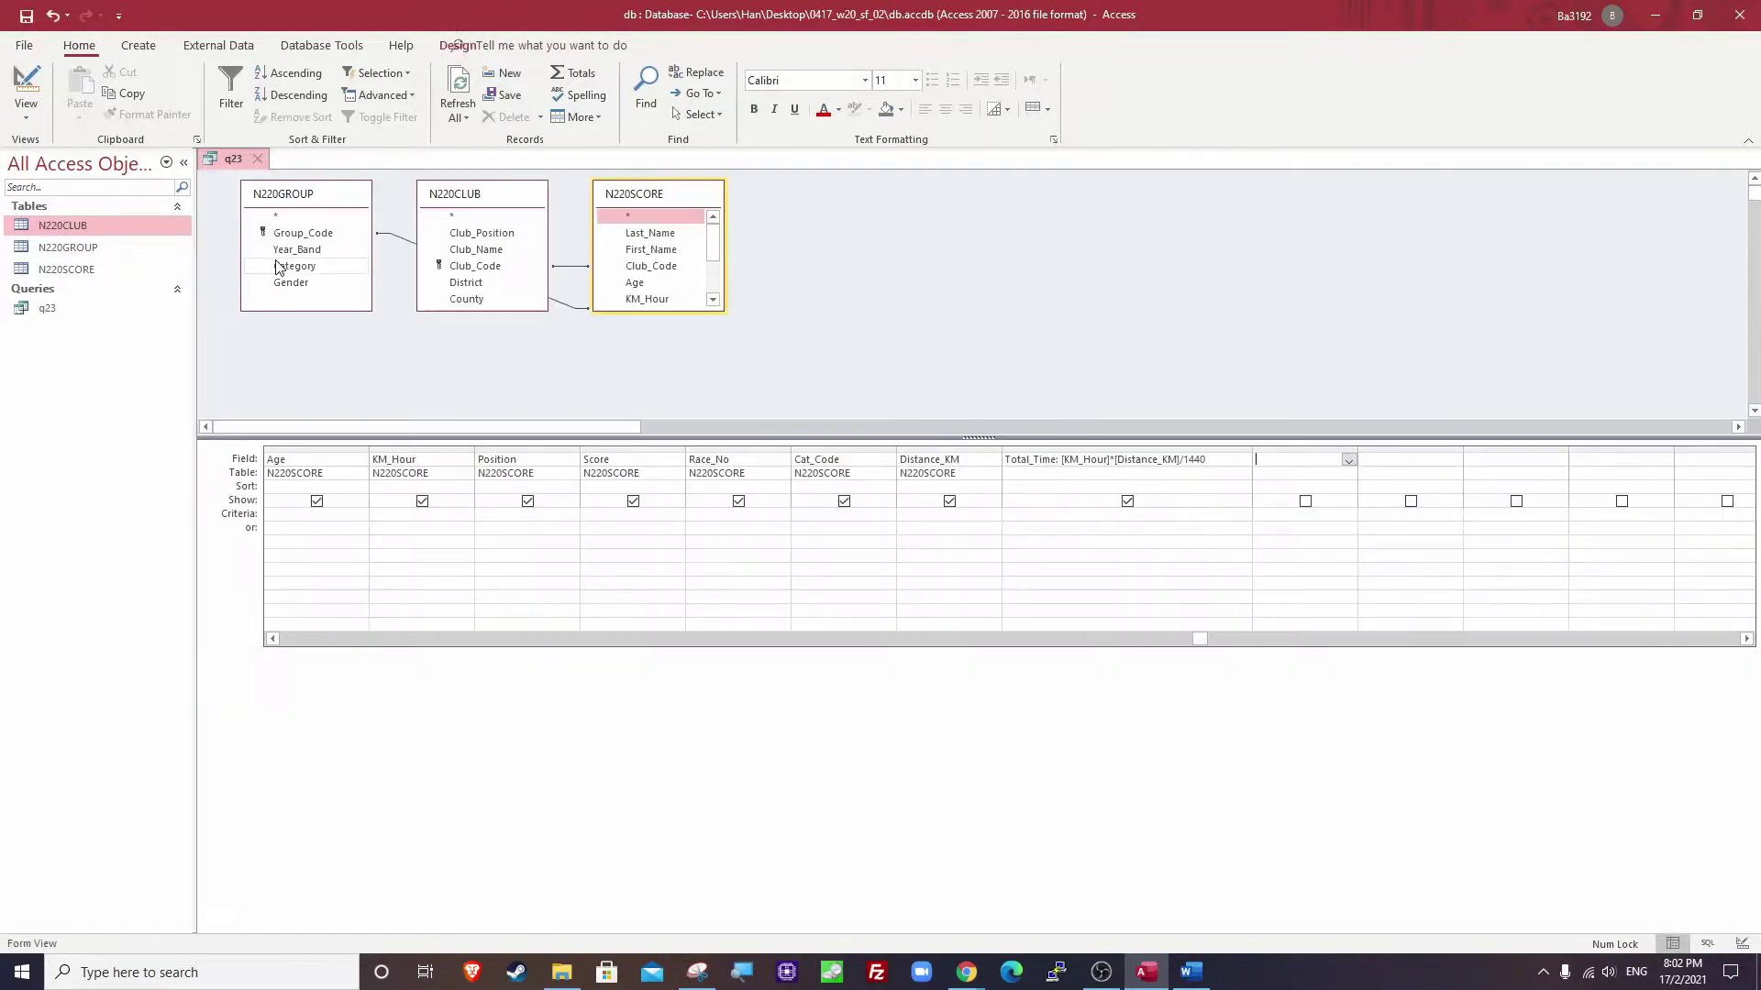
{"action": "left_click", "coordinate": [1229, 459]}
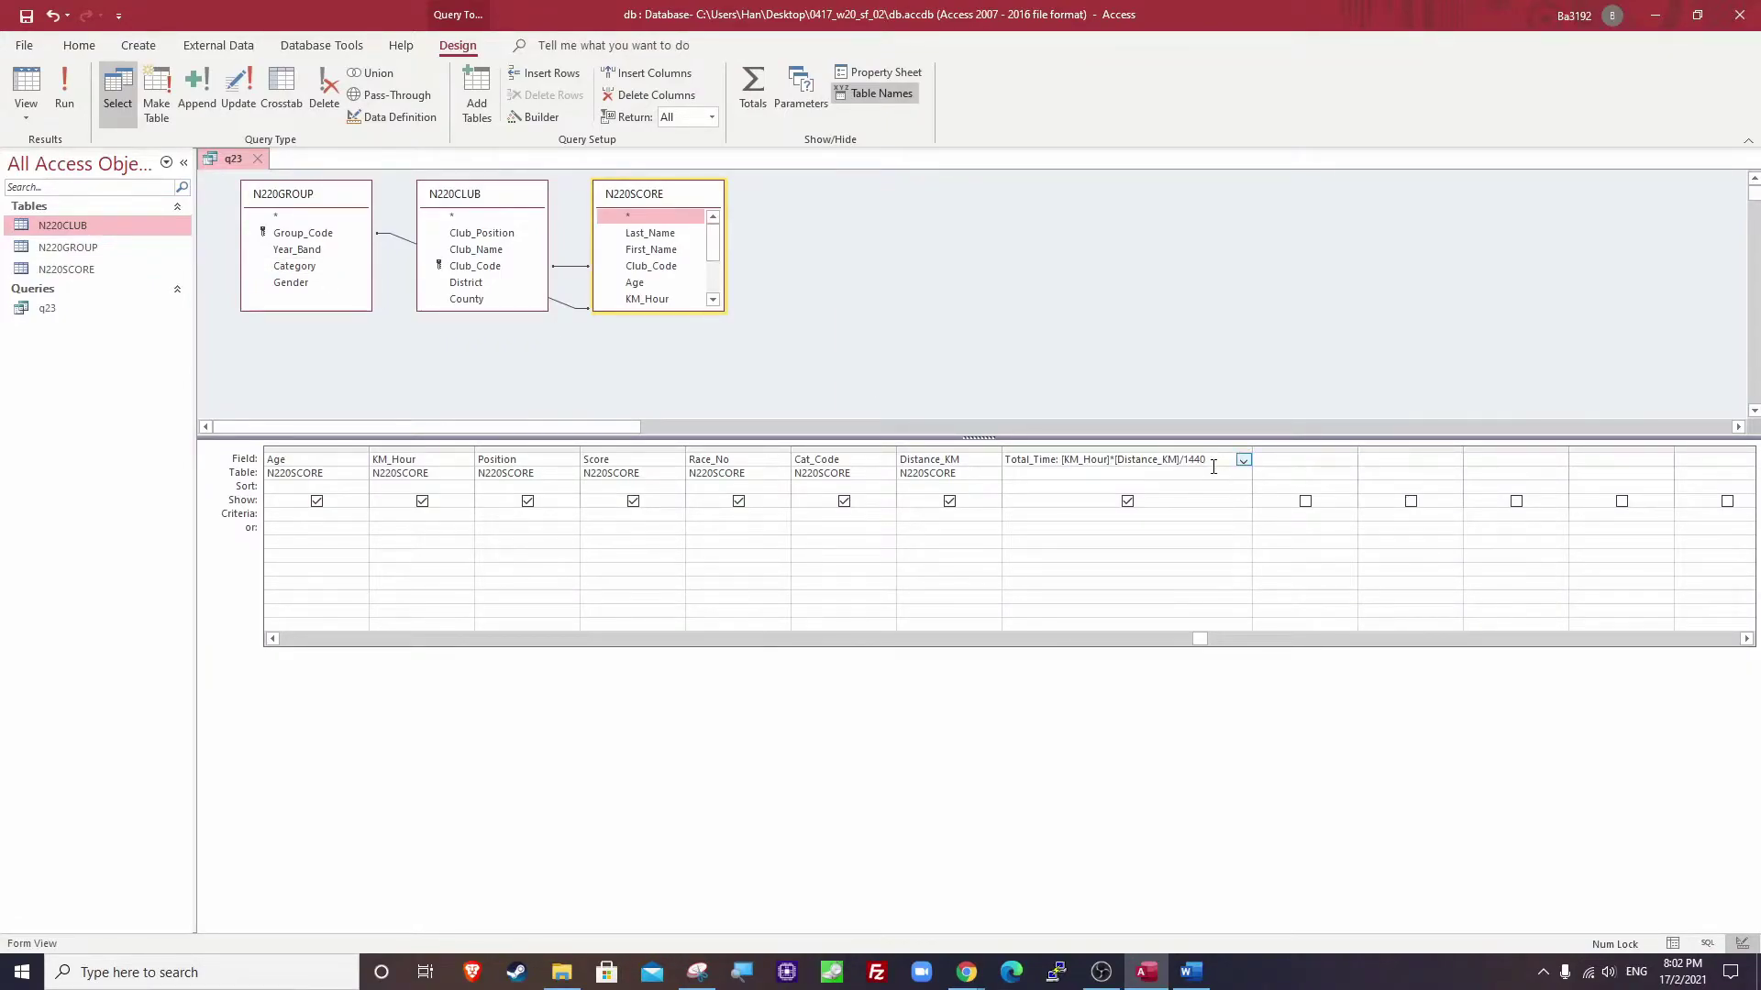
{"action": "left_click", "coordinate": [884, 74]}
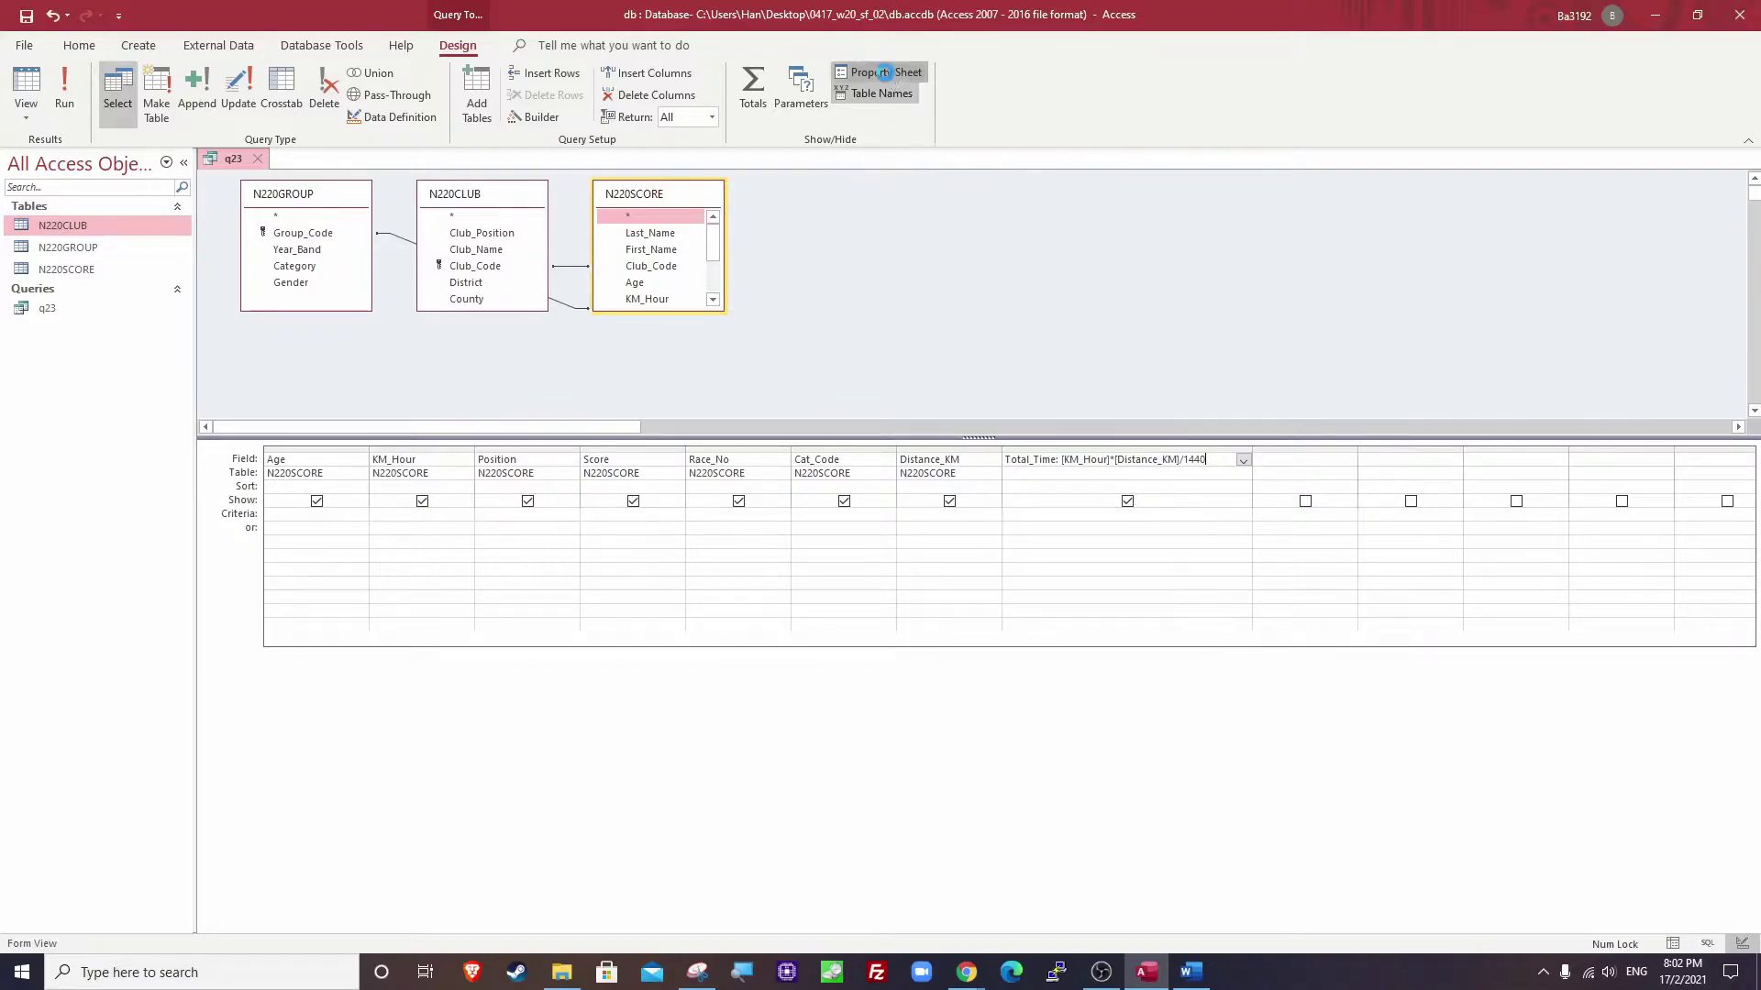
{"action": "left_click", "coordinate": [1591, 258]}
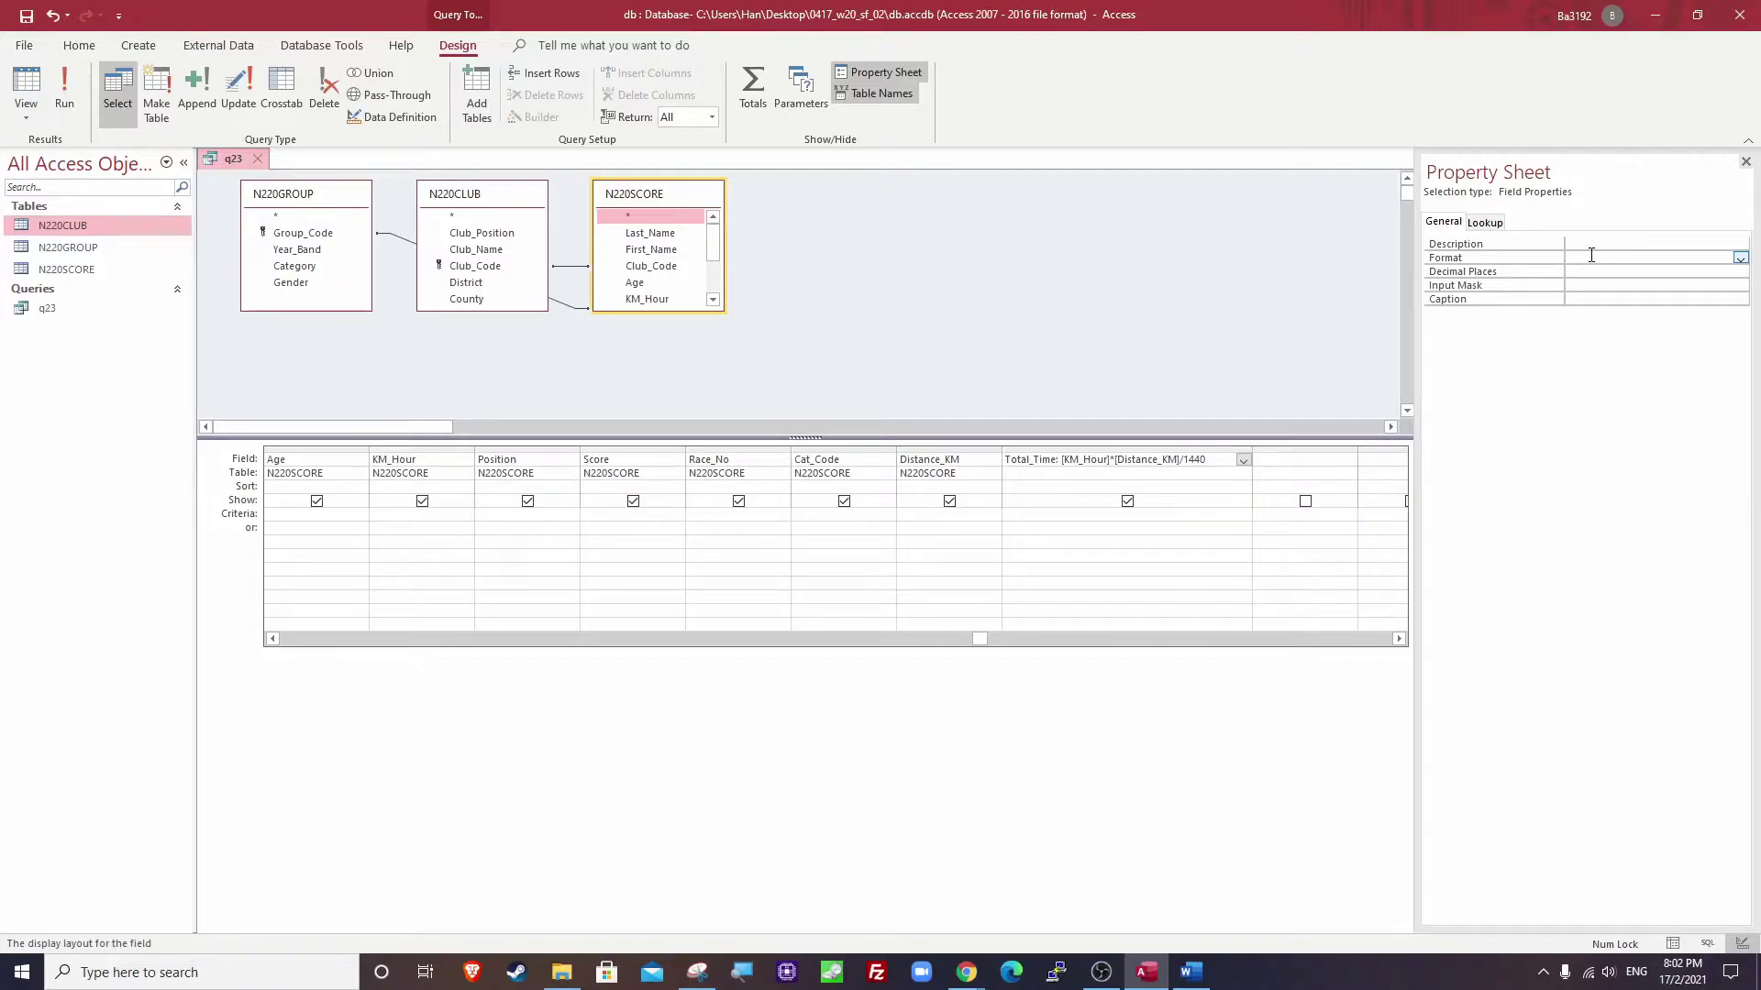
{"action": "type", "text": "hh:mm:ss"}
{"action": "key", "text": "Return"}
{"action": "left_click", "coordinate": [65, 103]}
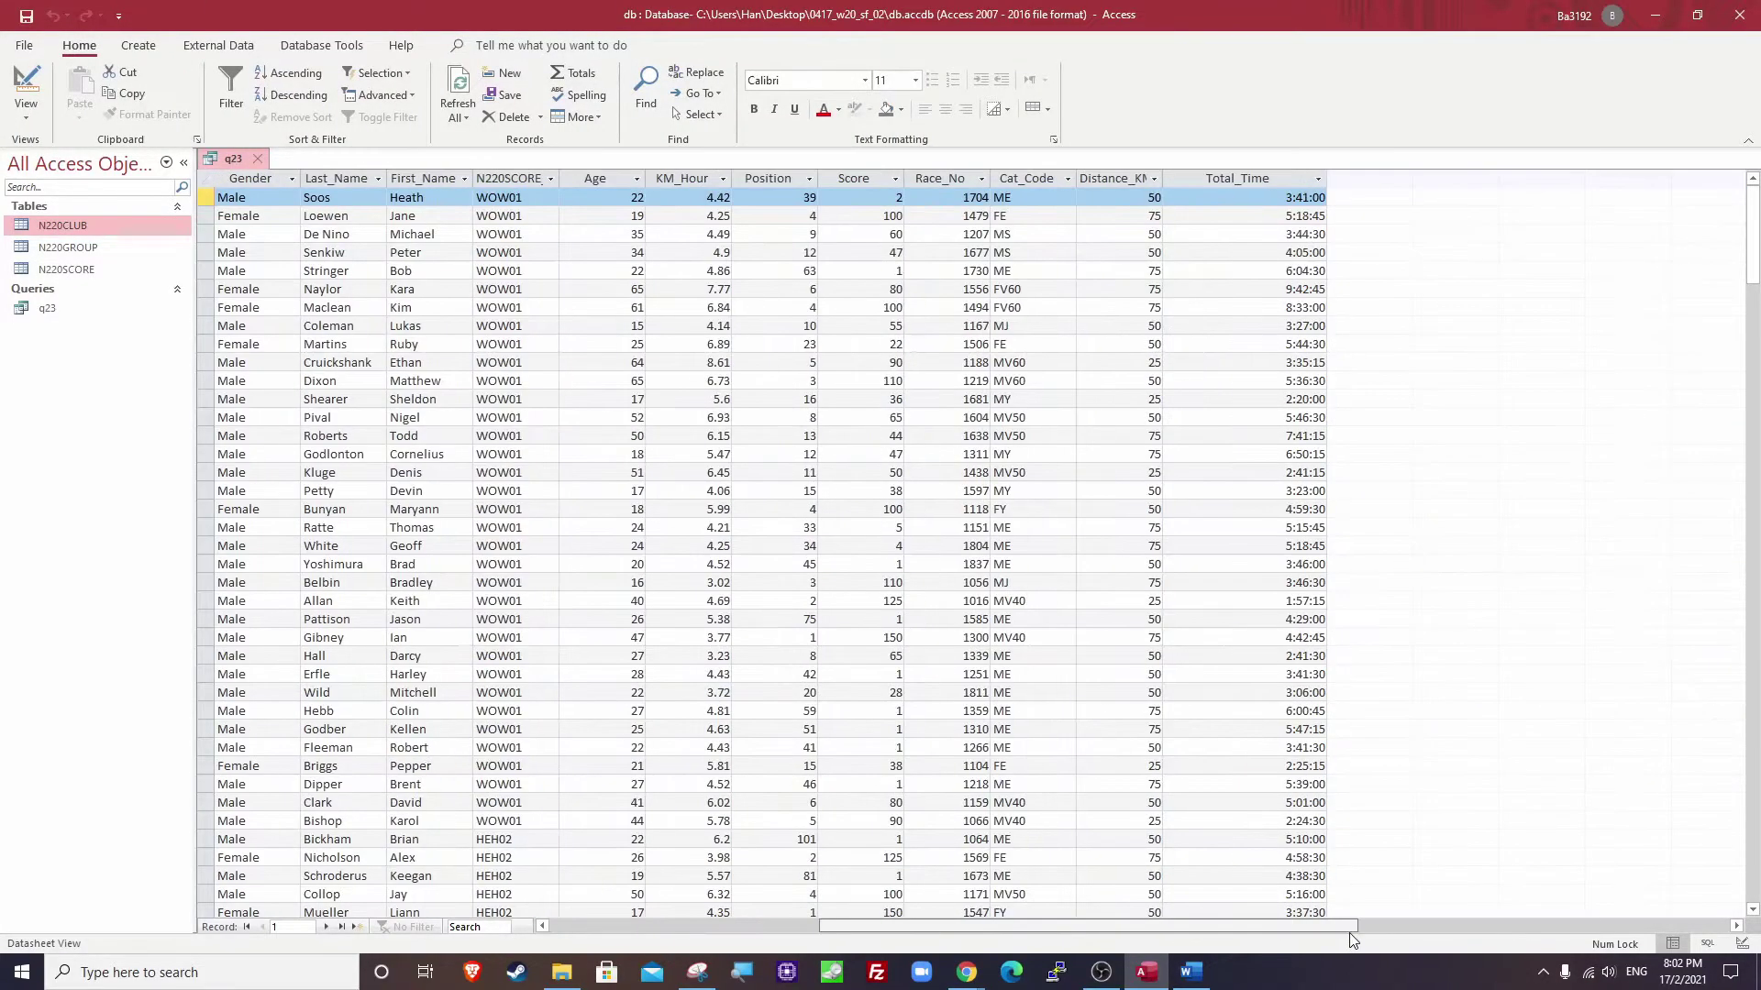
Narrow the Total_Time column and check the first records' times, such as 3:44:30.
{"action": "left_click_drag", "start_coordinate": [1326, 178], "coordinate": [1283, 180]}
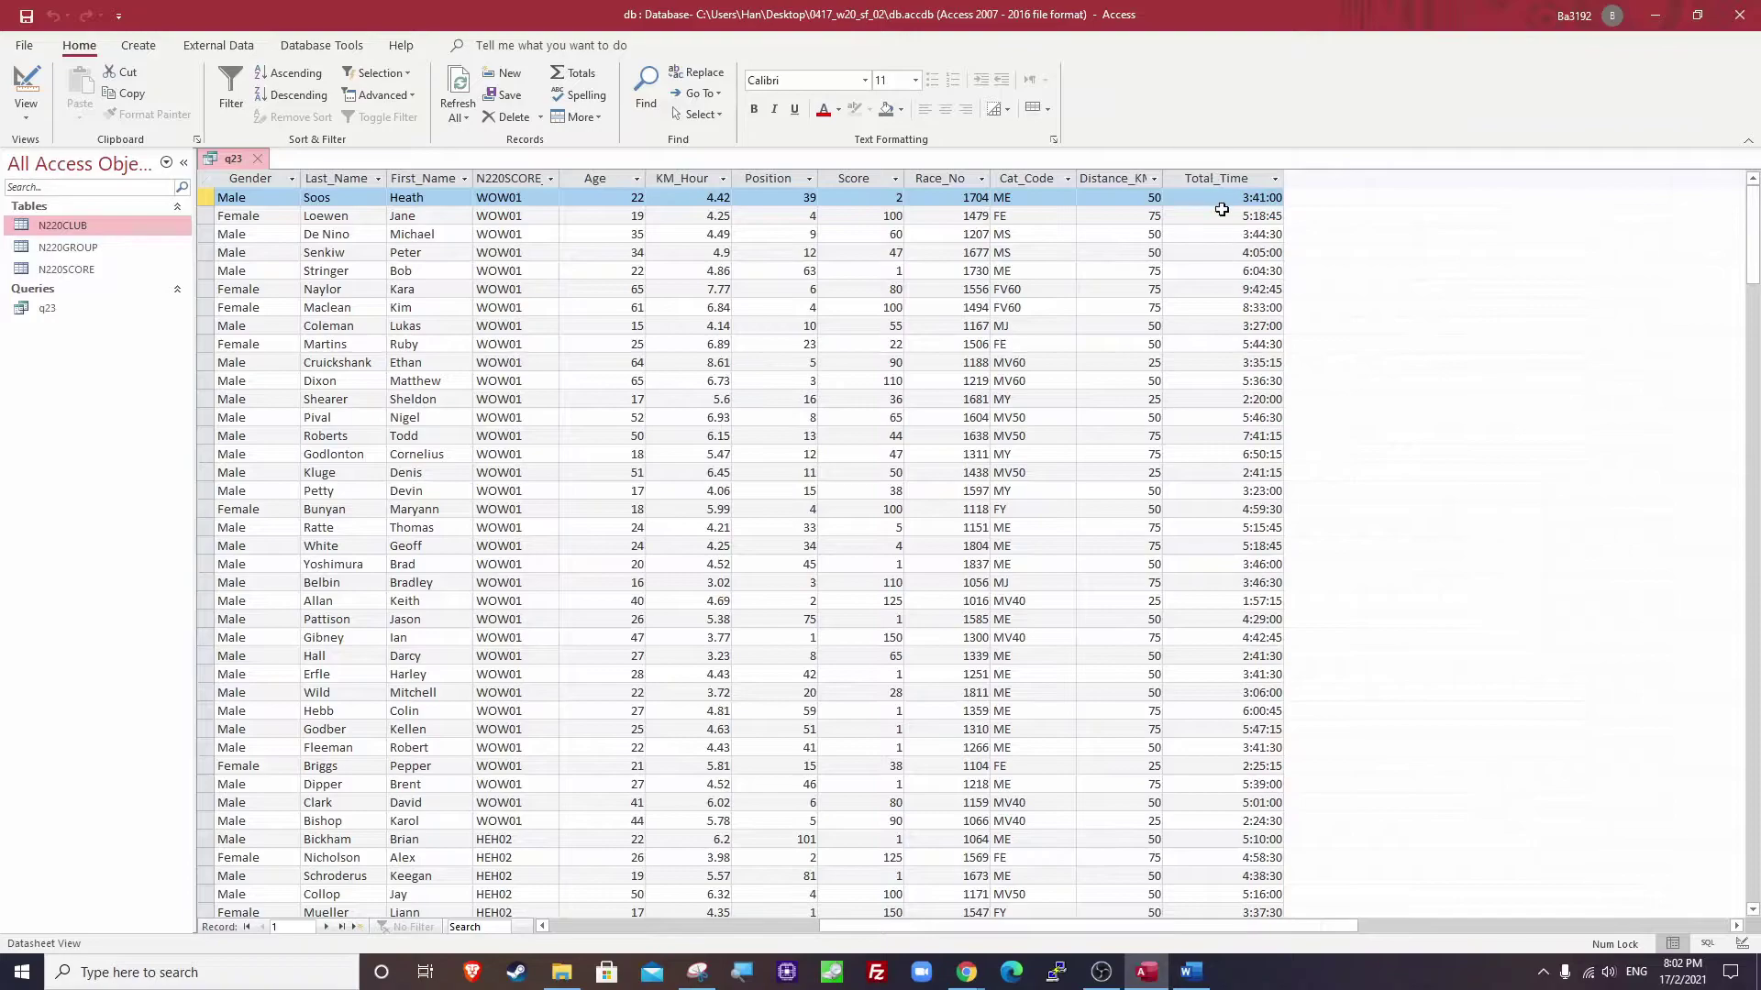
{"action": "left_click", "coordinate": [1245, 197]}
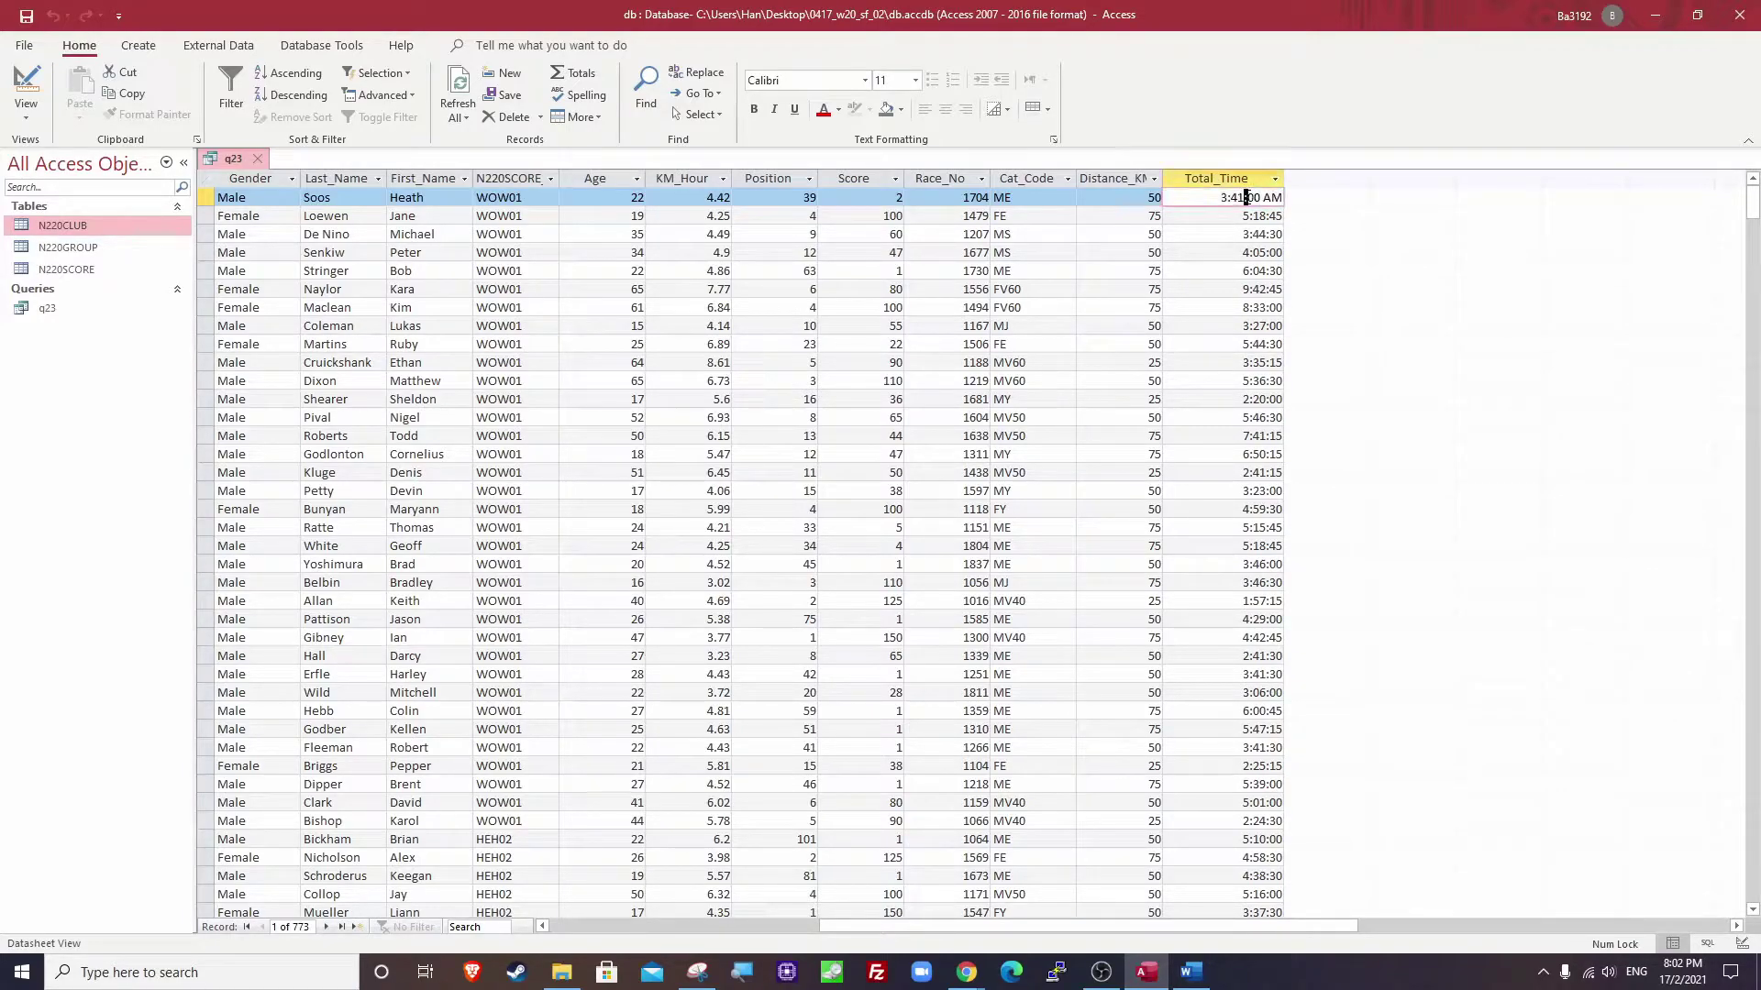
{"action": "left_click", "coordinate": [1216, 217]}
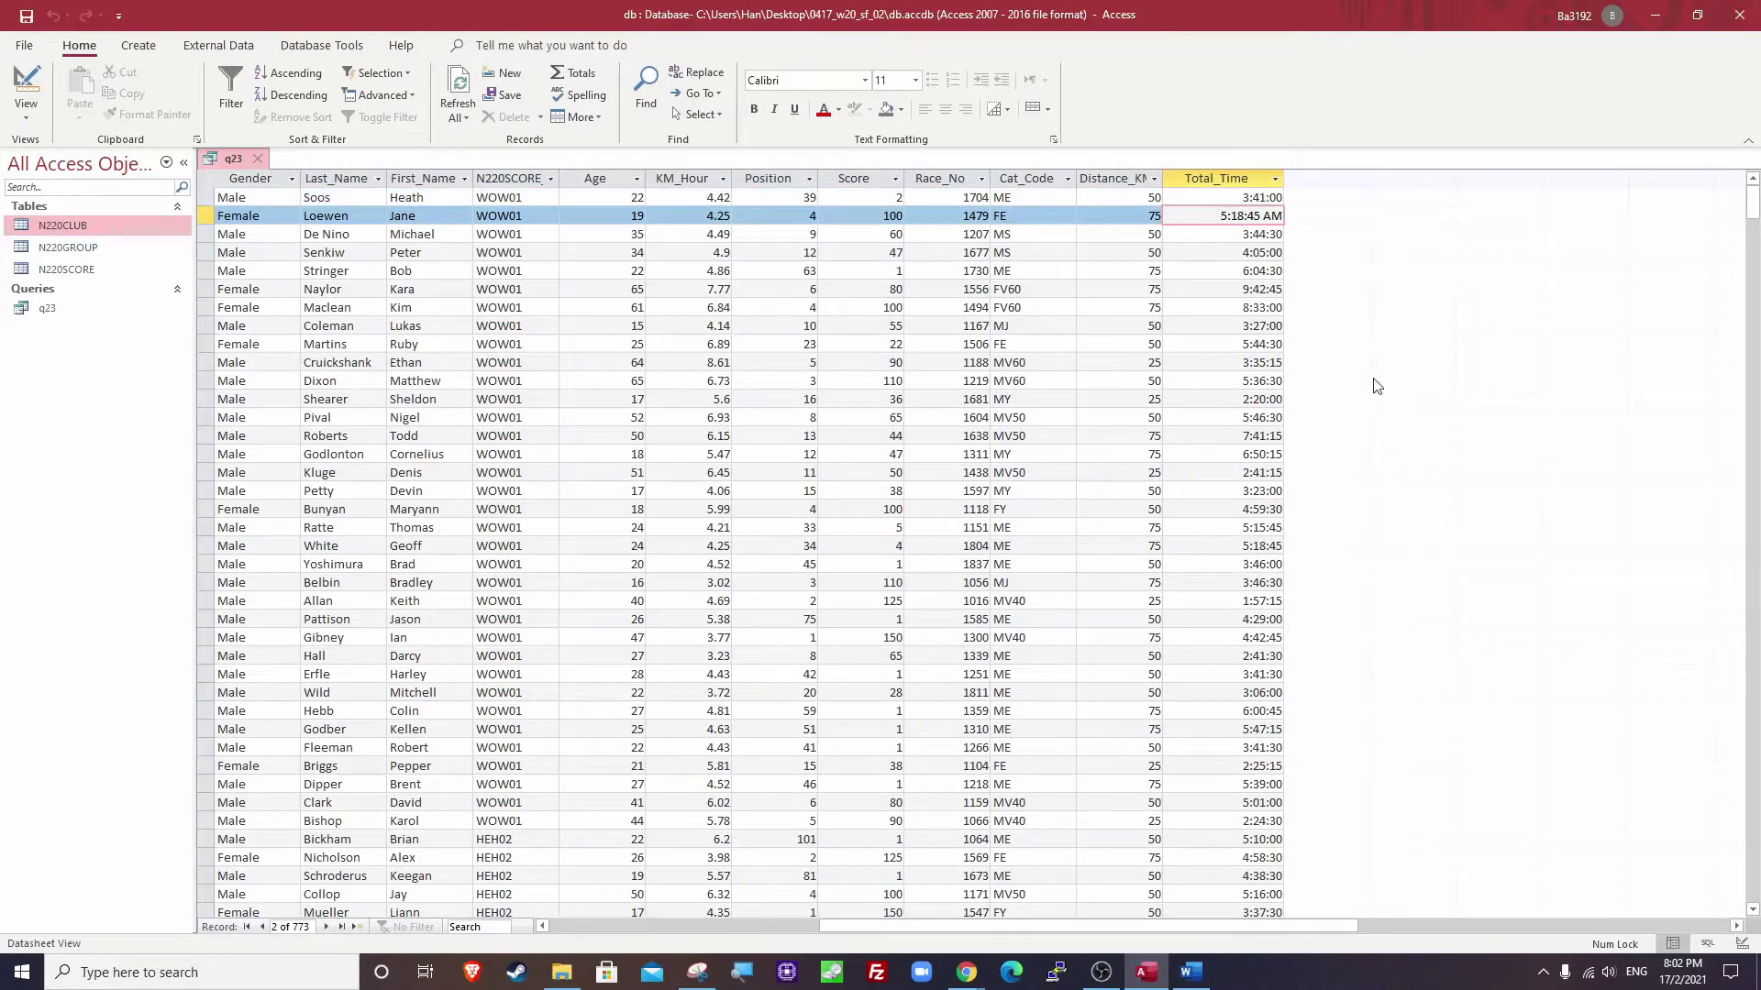
{"action": "left_click", "coordinate": [1011, 234]}
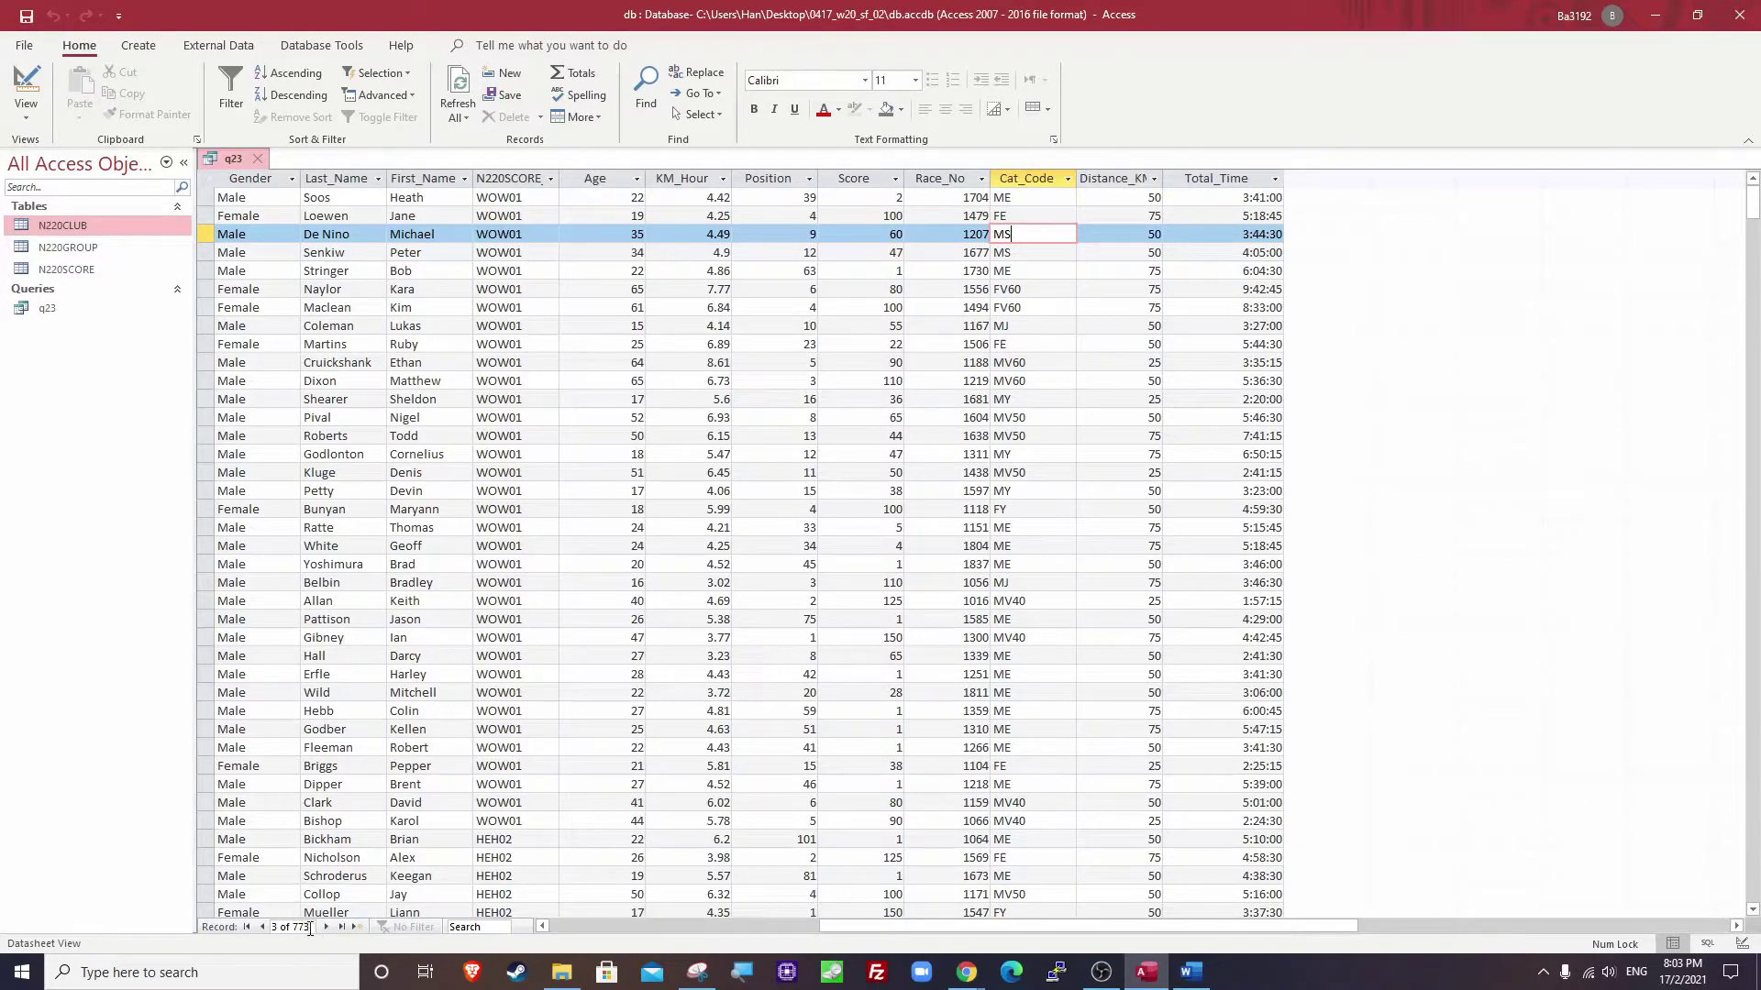
{"action": "left_click", "coordinate": [205, 216]}
{"action": "left_click", "coordinate": [204, 195]}
{"action": "left_click", "coordinate": [204, 216]}
{"action": "left_click", "coordinate": [205, 234]}
{"action": "scroll", "coordinate": [230, 645], "scroll_direction": "down", "scroll_amount": 4}
{"action": "scroll", "coordinate": [230, 645], "scroll_direction": "up", "scroll_amount": 4}
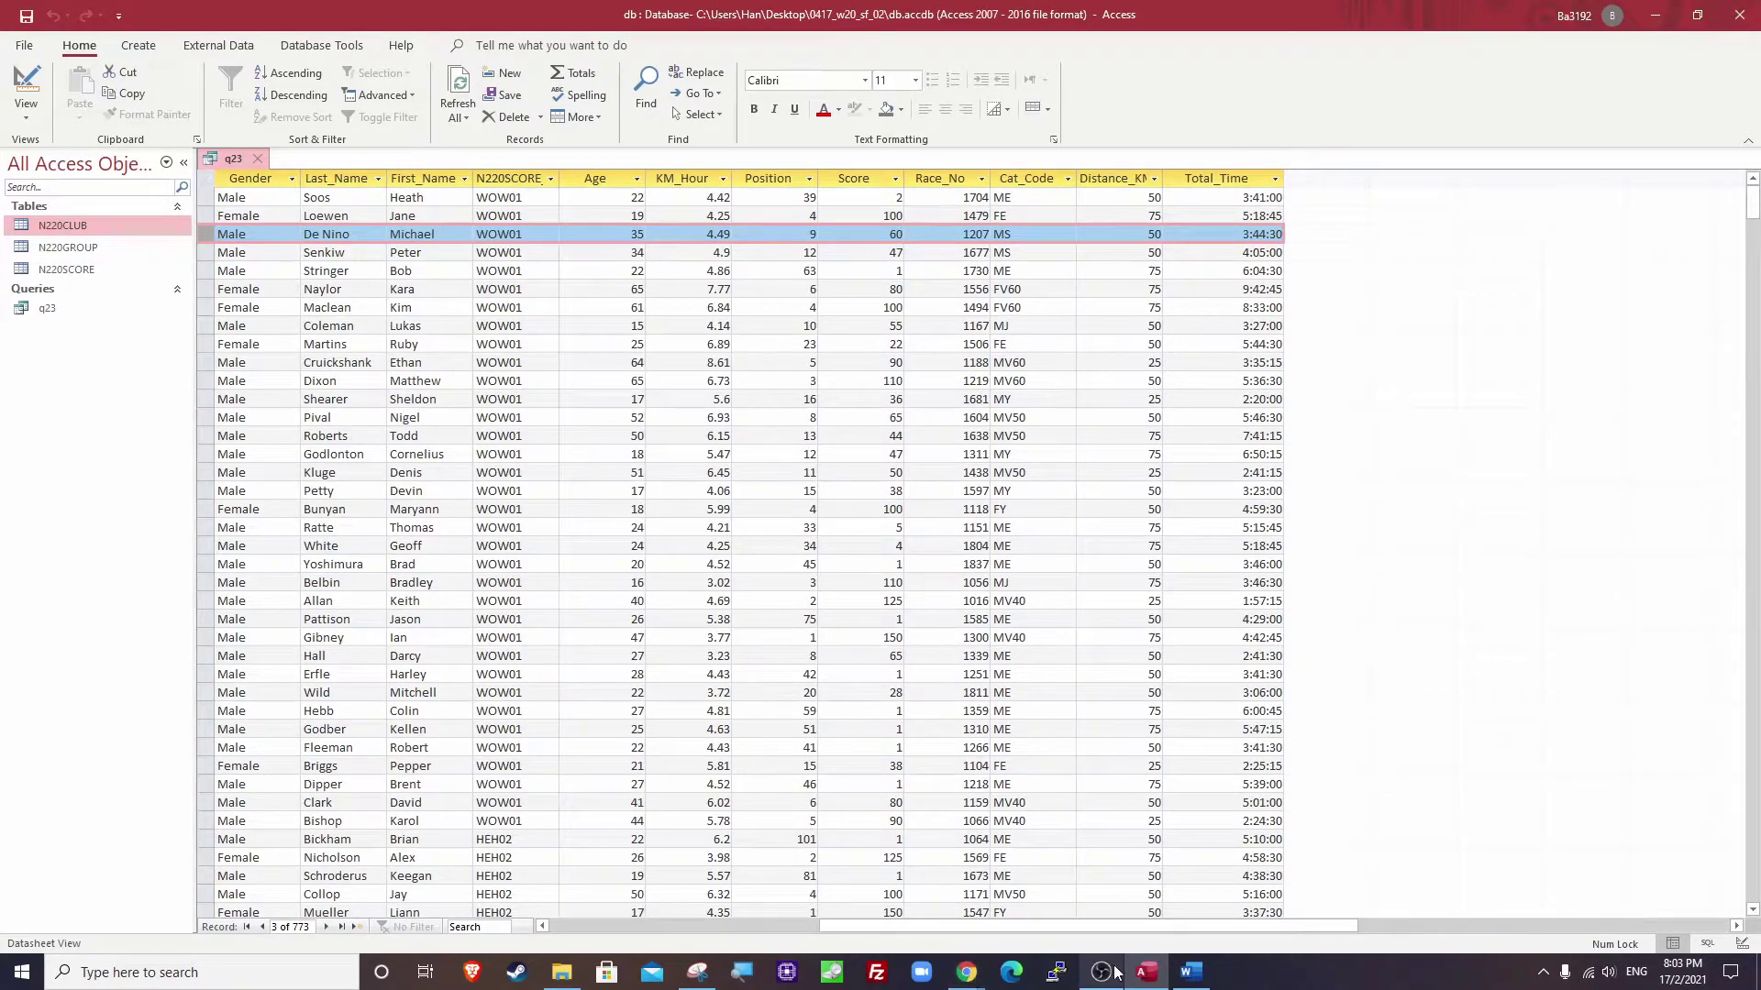
Reread the Club_Name, Age 20-or-more and Distance_KM selection criteria in the exam PDF, then return to Access.
{"action": "mouse_move", "coordinate": [967, 972]}
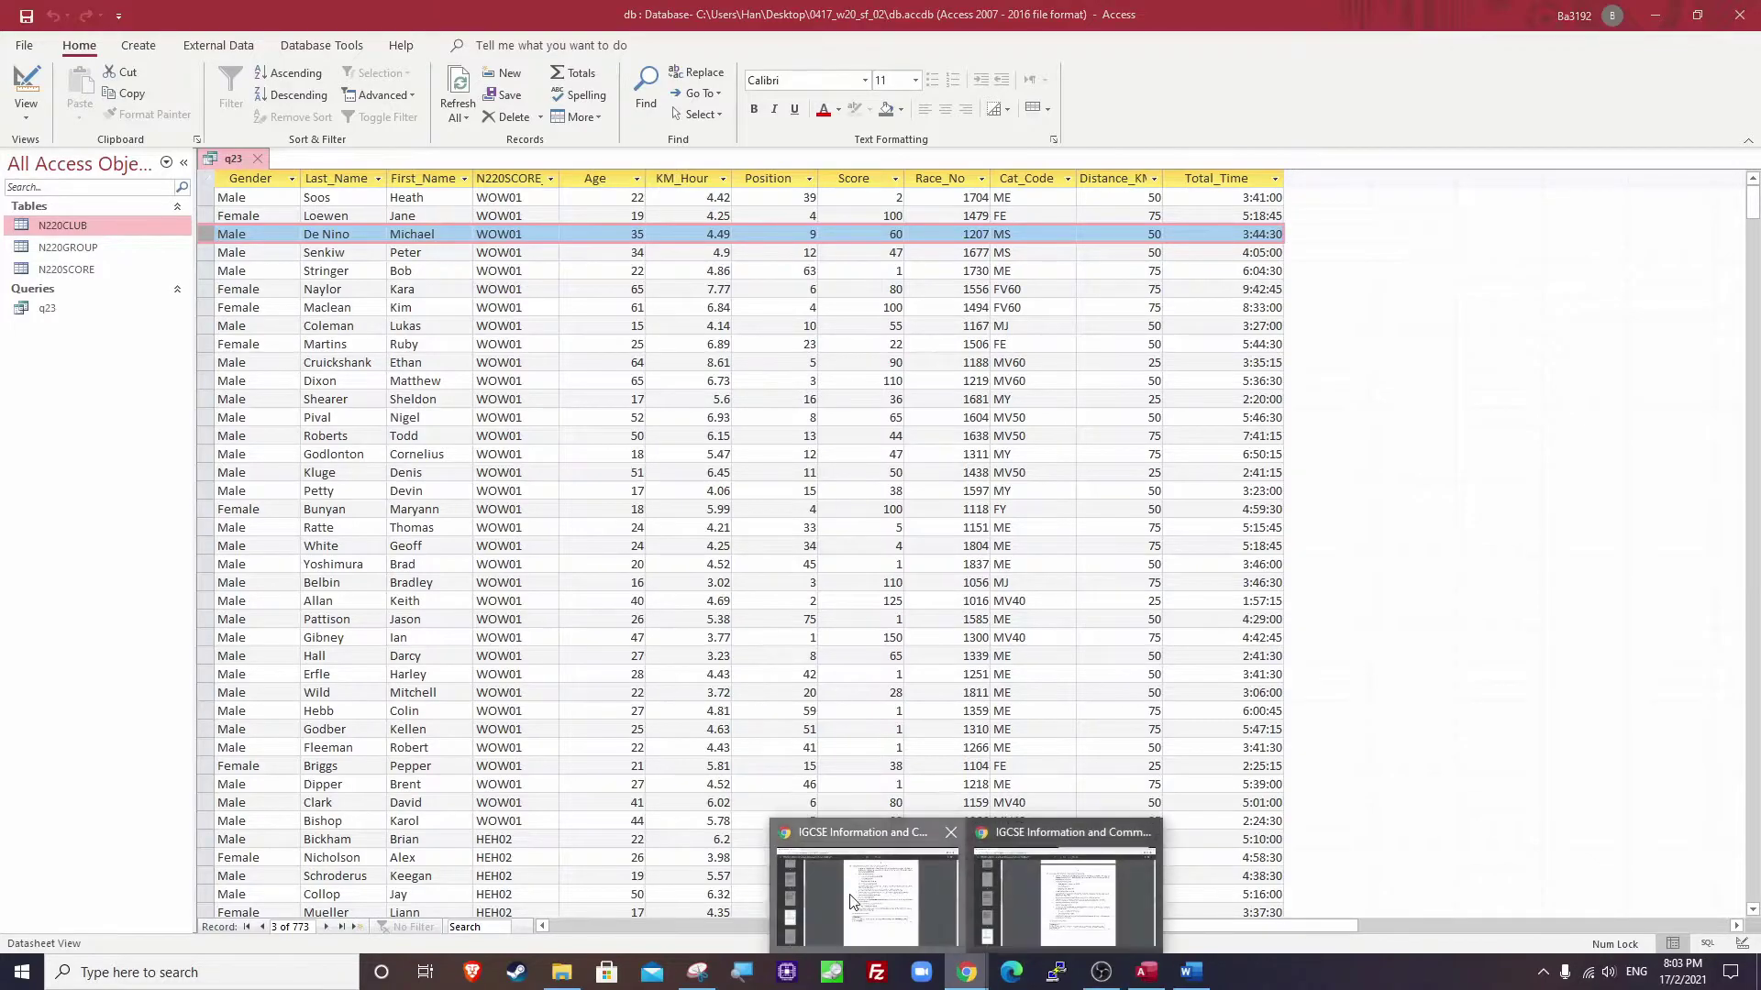
{"action": "left_click", "coordinate": [857, 894]}
{"action": "left_click_drag", "start_coordinate": [790, 259], "coordinate": [947, 259]}
{"action": "left_click_drag", "start_coordinate": [819, 280], "coordinate": [1022, 279]}
{"action": "left_click", "coordinate": [1021, 279]}
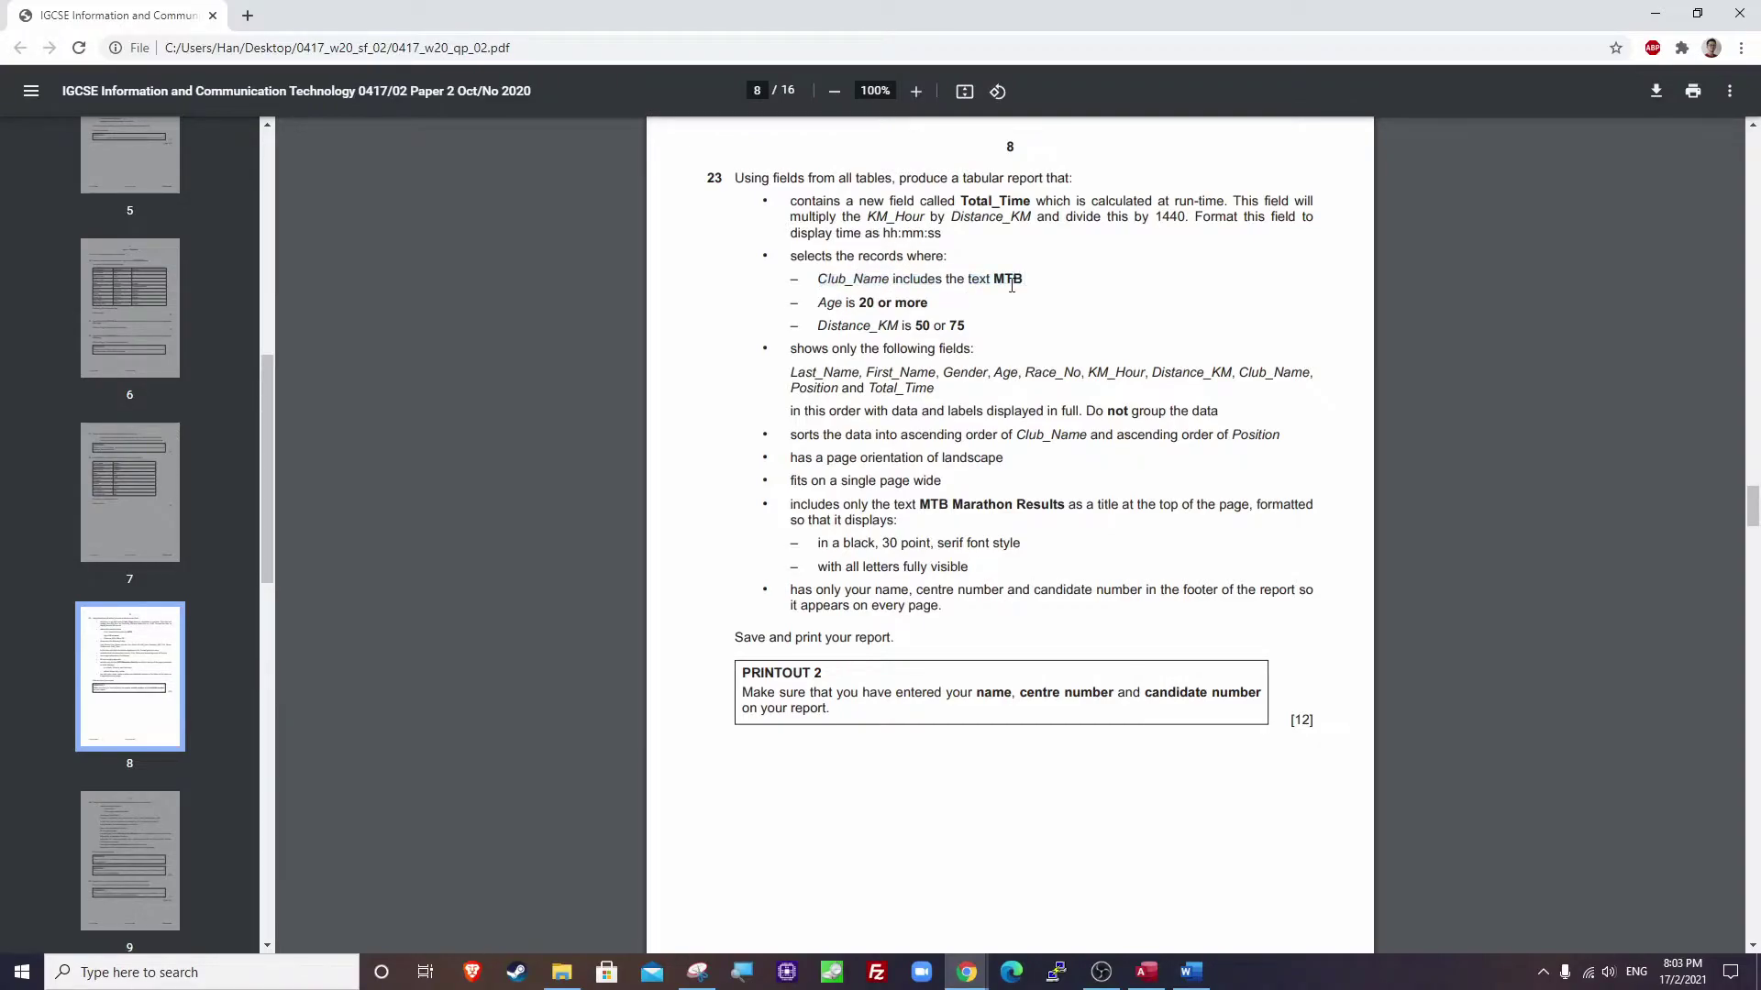
{"action": "left_click_drag", "start_coordinate": [818, 303], "coordinate": [949, 306]}
{"action": "left_click_drag", "start_coordinate": [818, 327], "coordinate": [969, 322]}
{"action": "left_click", "coordinate": [969, 323]}
{"action": "left_click_drag", "start_coordinate": [790, 282], "coordinate": [963, 318]}
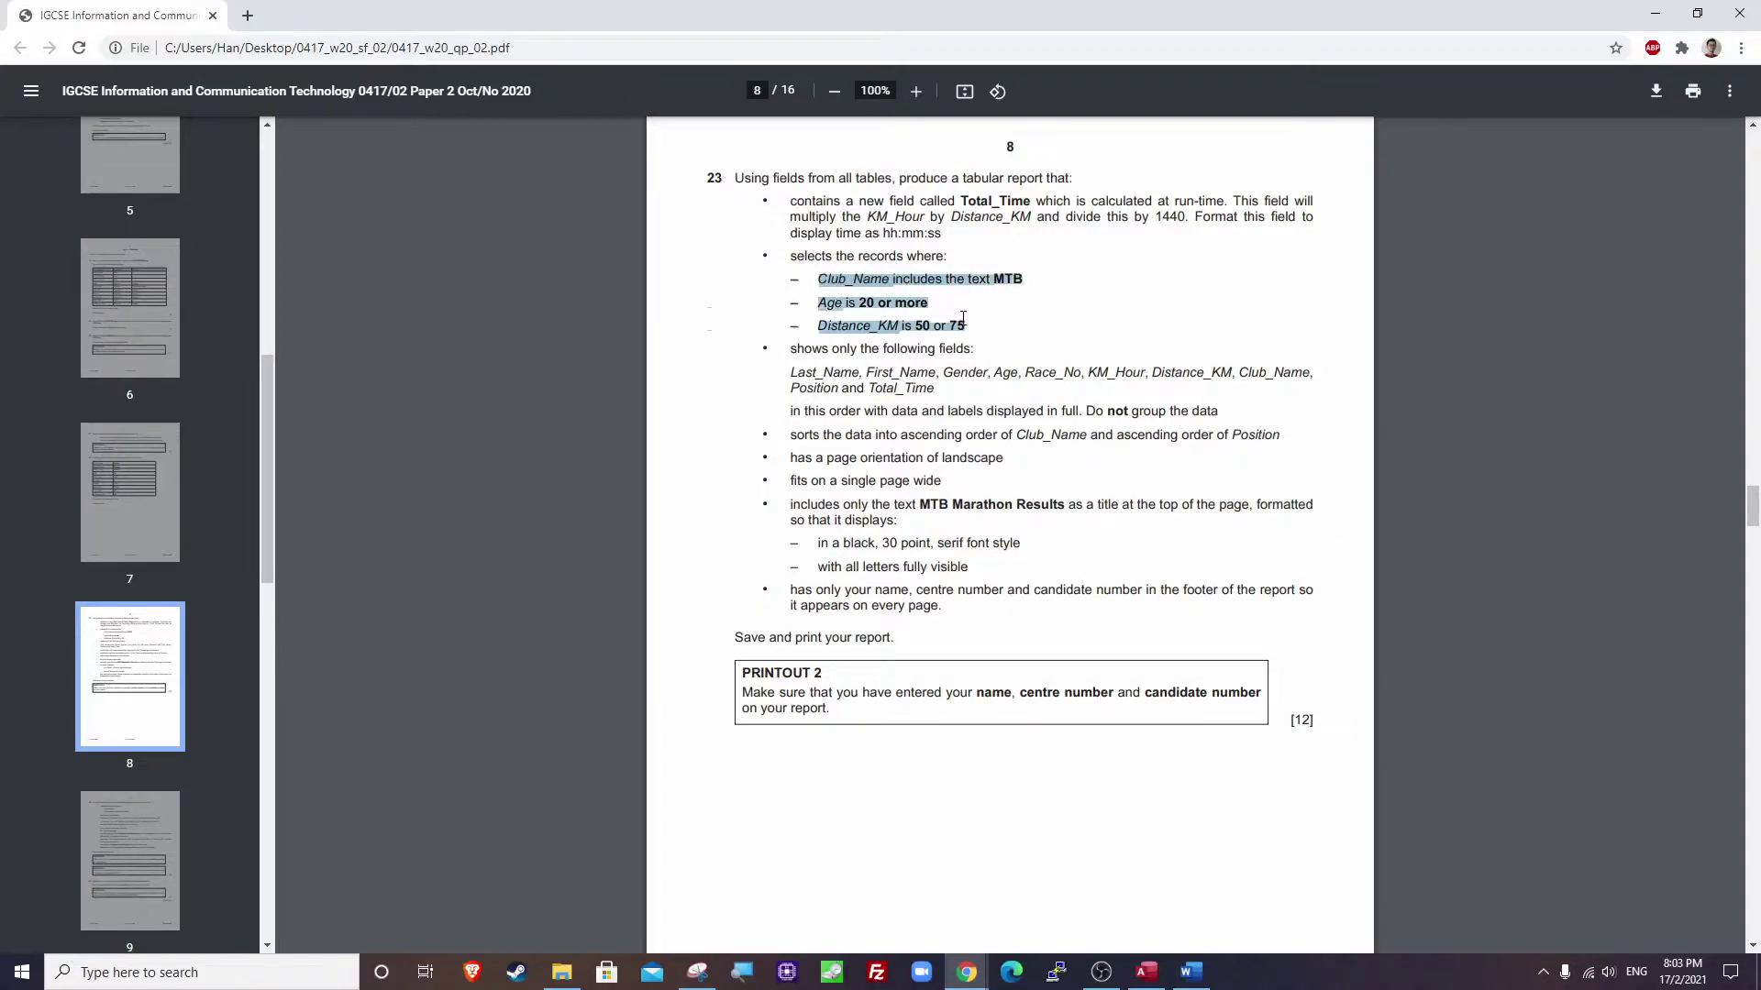
{"action": "left_click", "coordinate": [972, 325]}
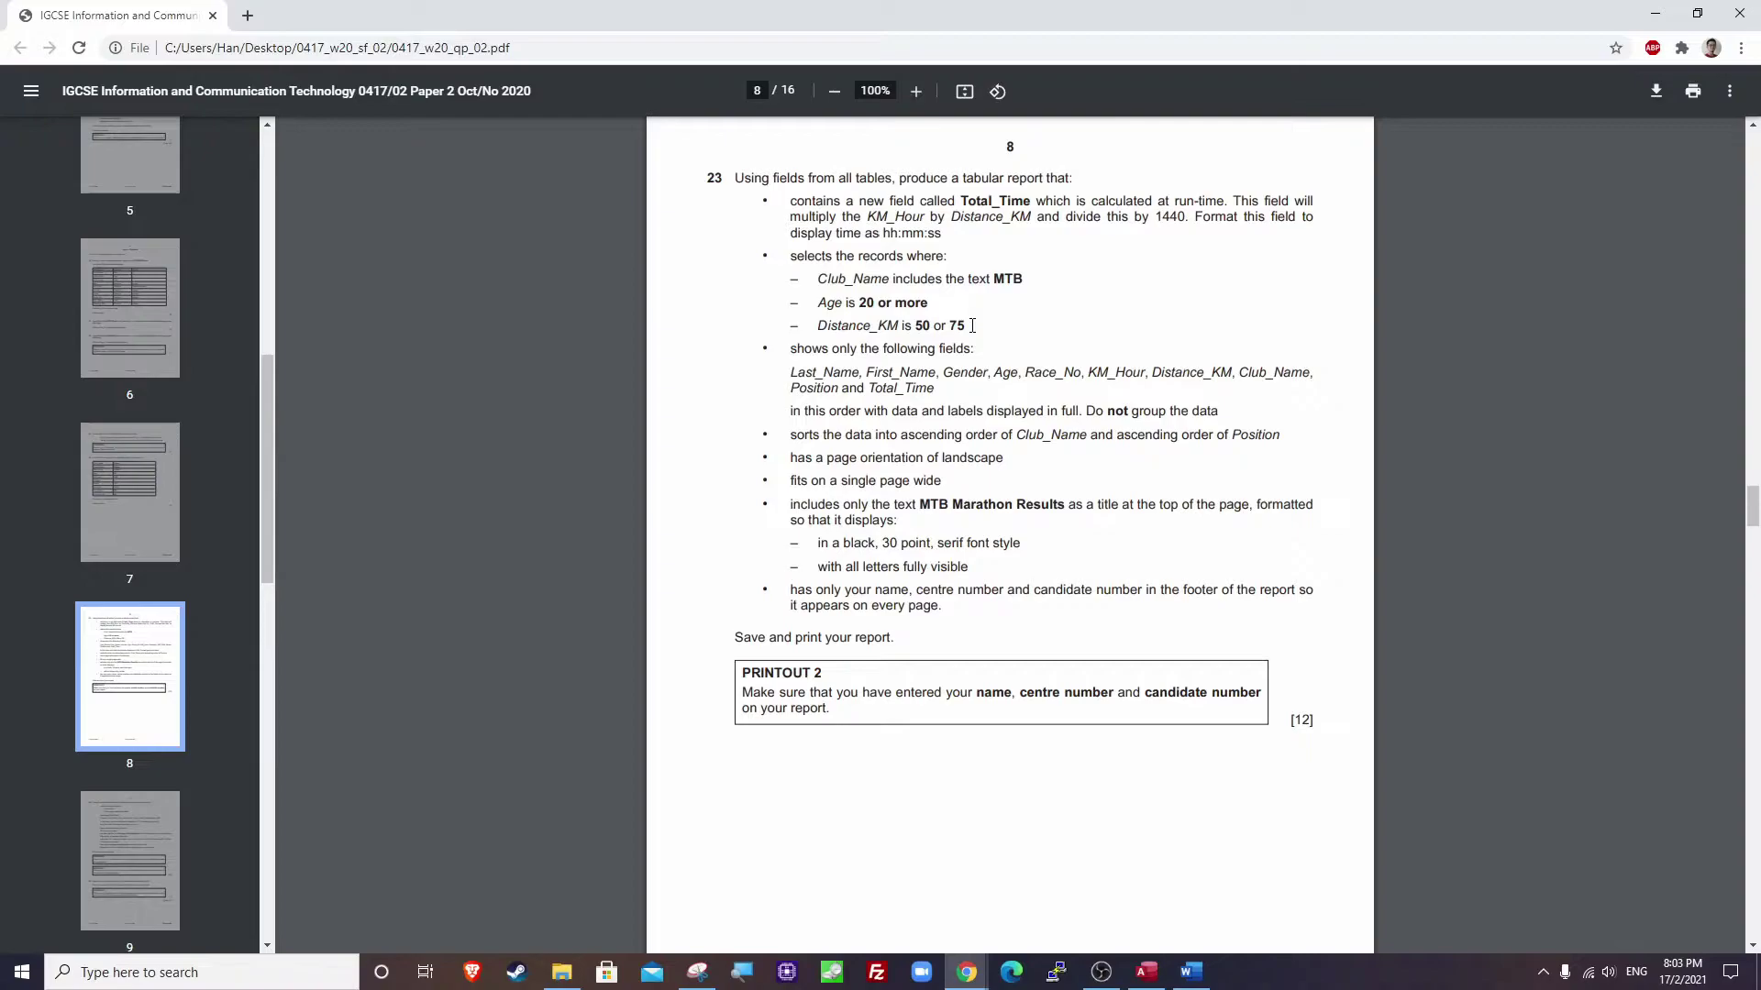
{"action": "key", "text": "alt+Tab"}
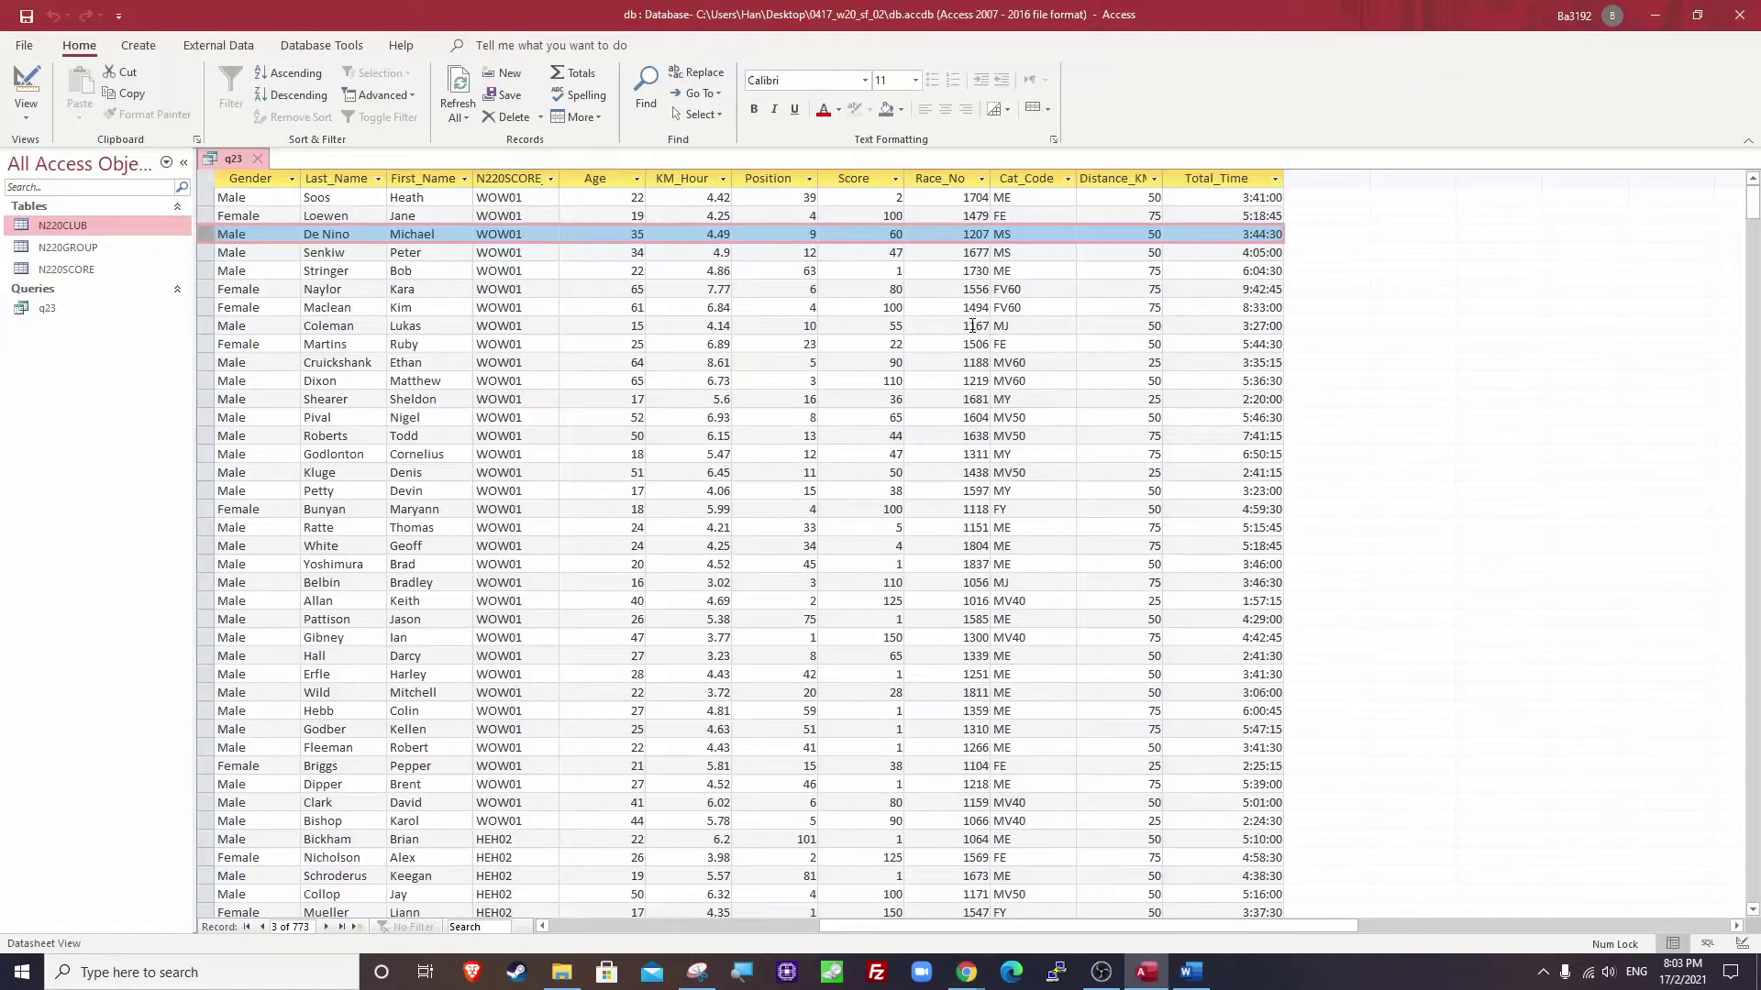
Switch the q23 query to Design view and select the Club_Name criteria cell.
{"action": "right_click", "coordinate": [226, 162]}
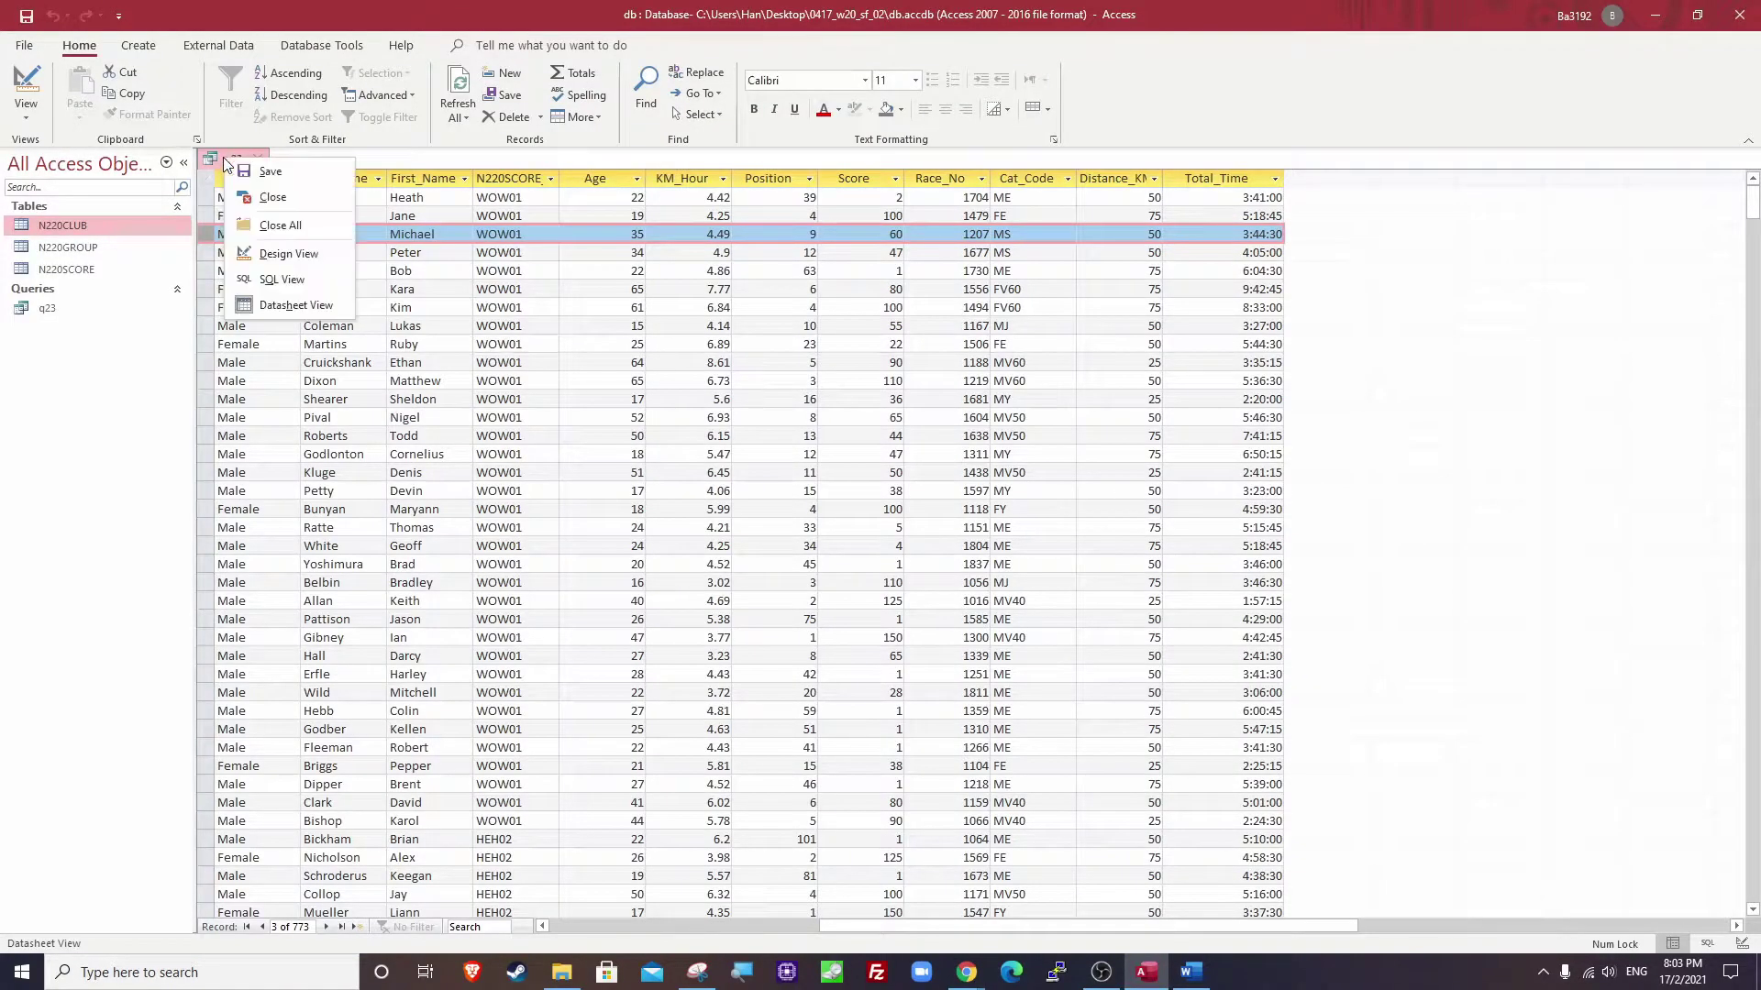
{"action": "left_click", "coordinate": [275, 253]}
{"action": "left_click_drag", "start_coordinate": [980, 645], "coordinate": [287, 641]}
{"action": "left_click", "coordinate": [386, 518]}
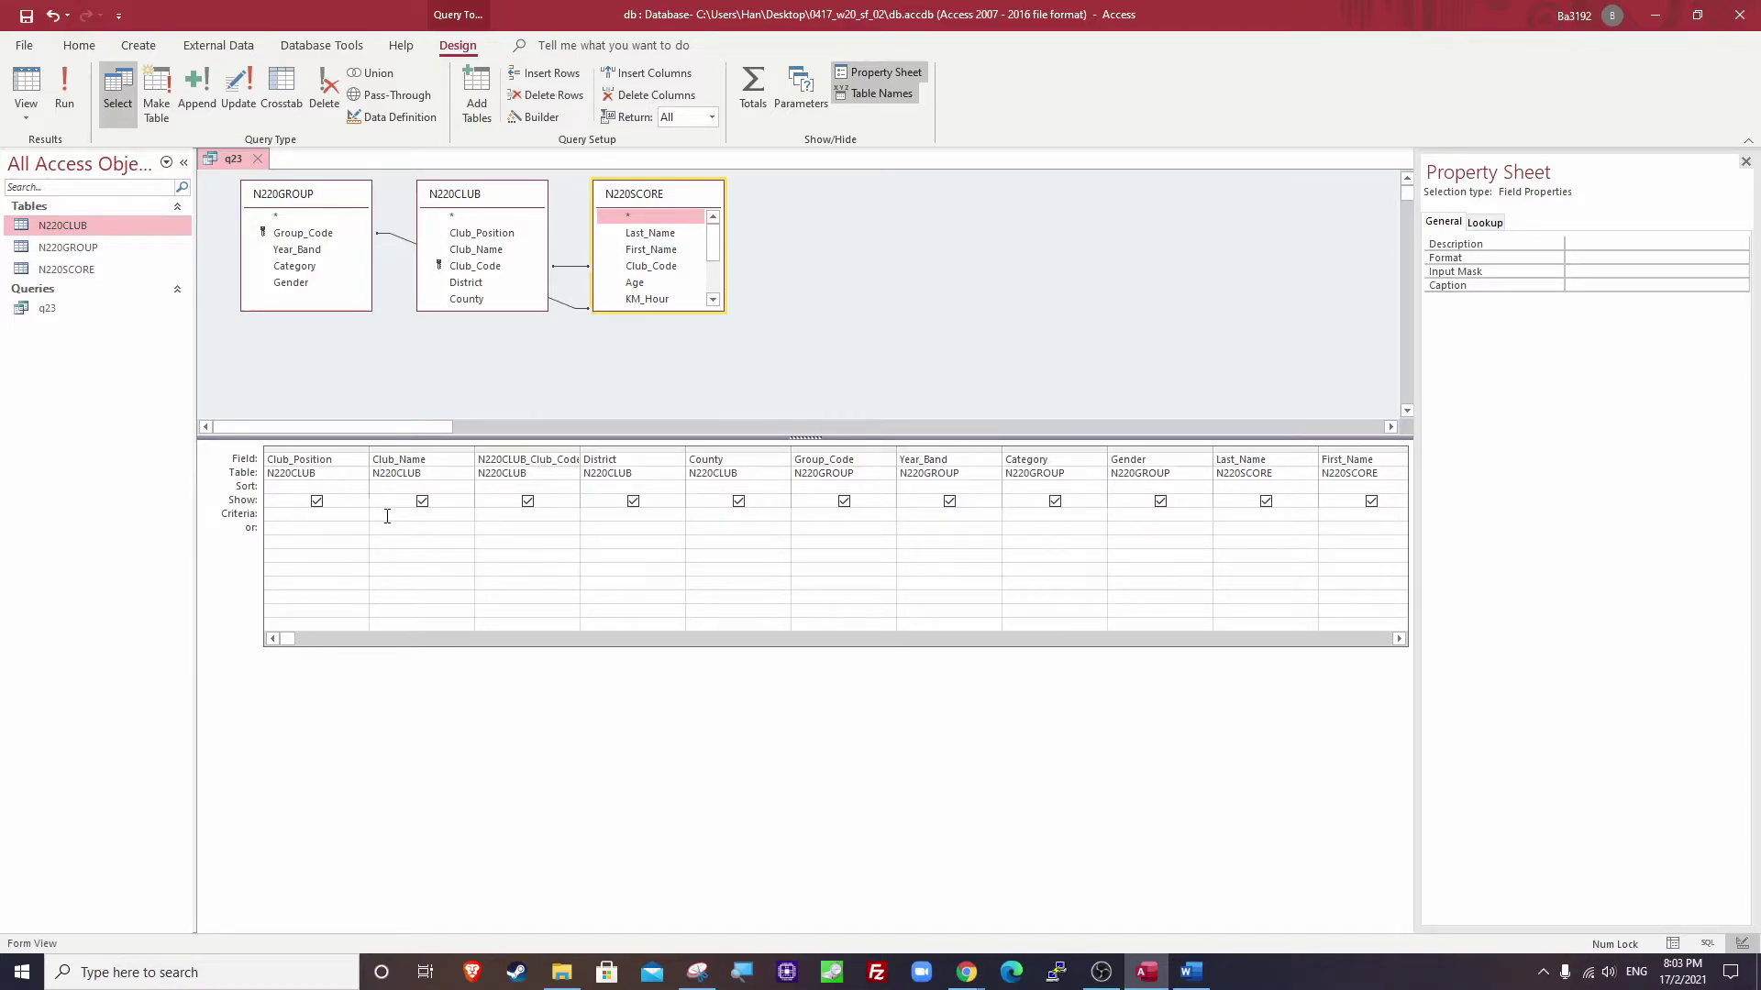
Launch Notepad from the Windows search.
{"action": "key", "text": "super"}
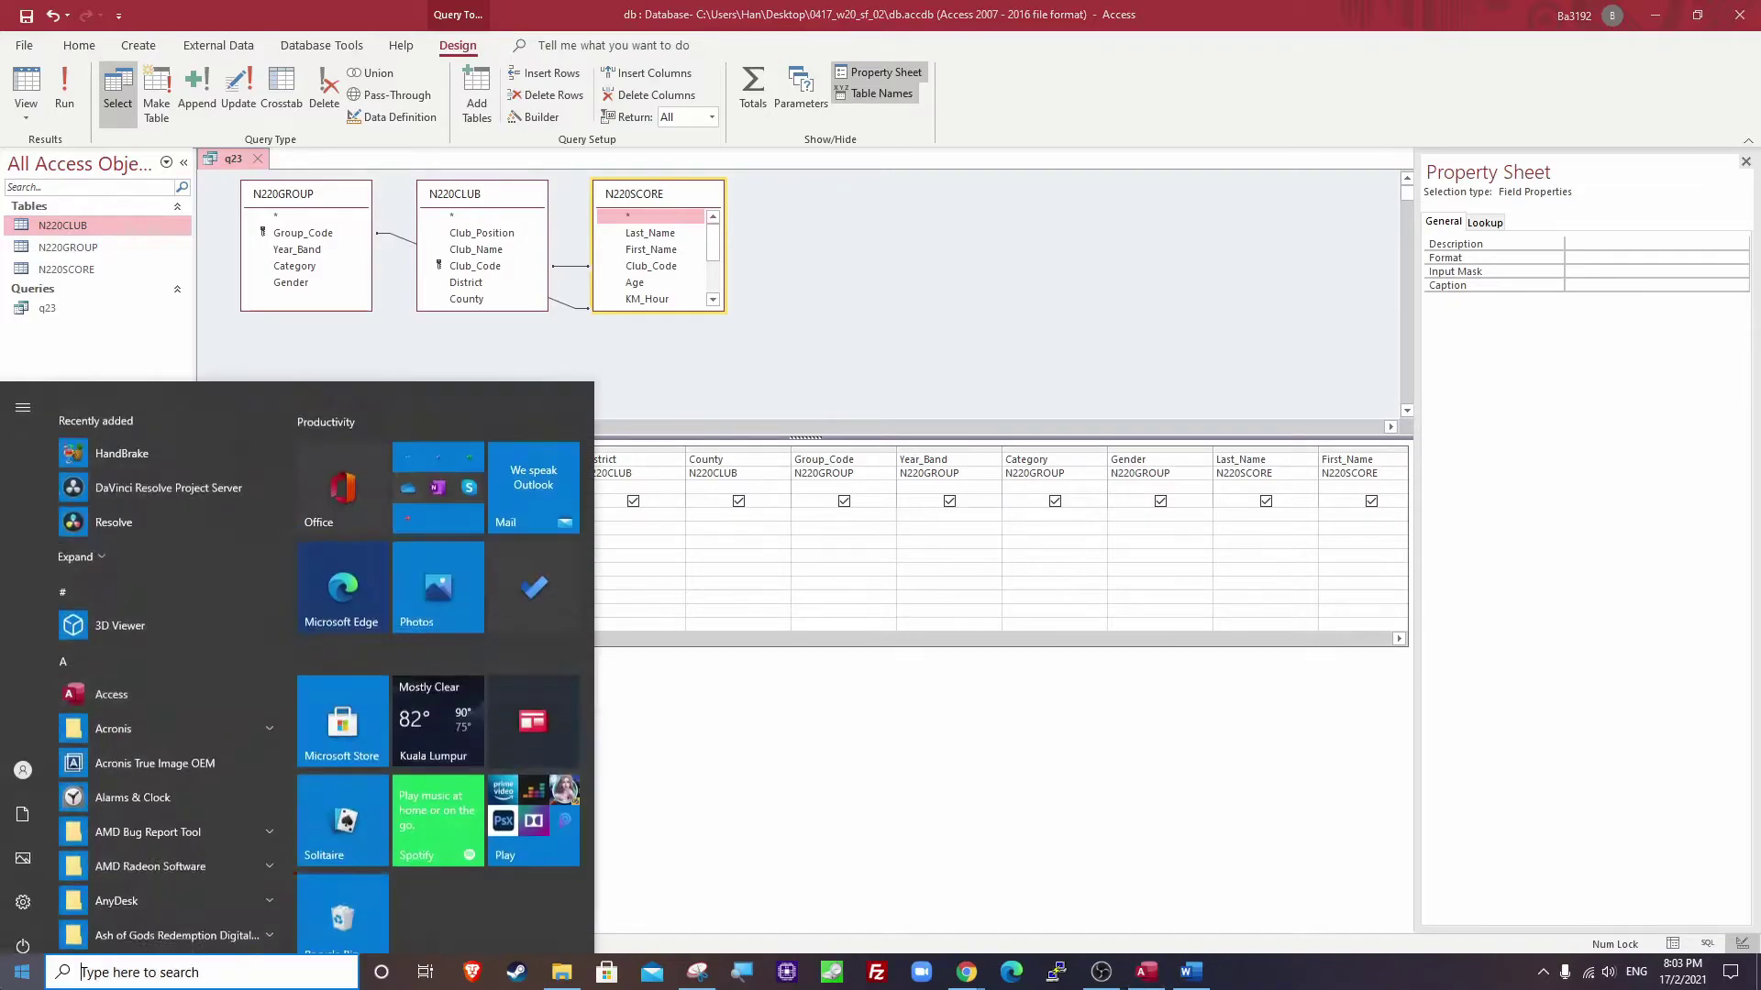
{"action": "type", "text": "notepad"}
{"action": "key", "text": "Return"}
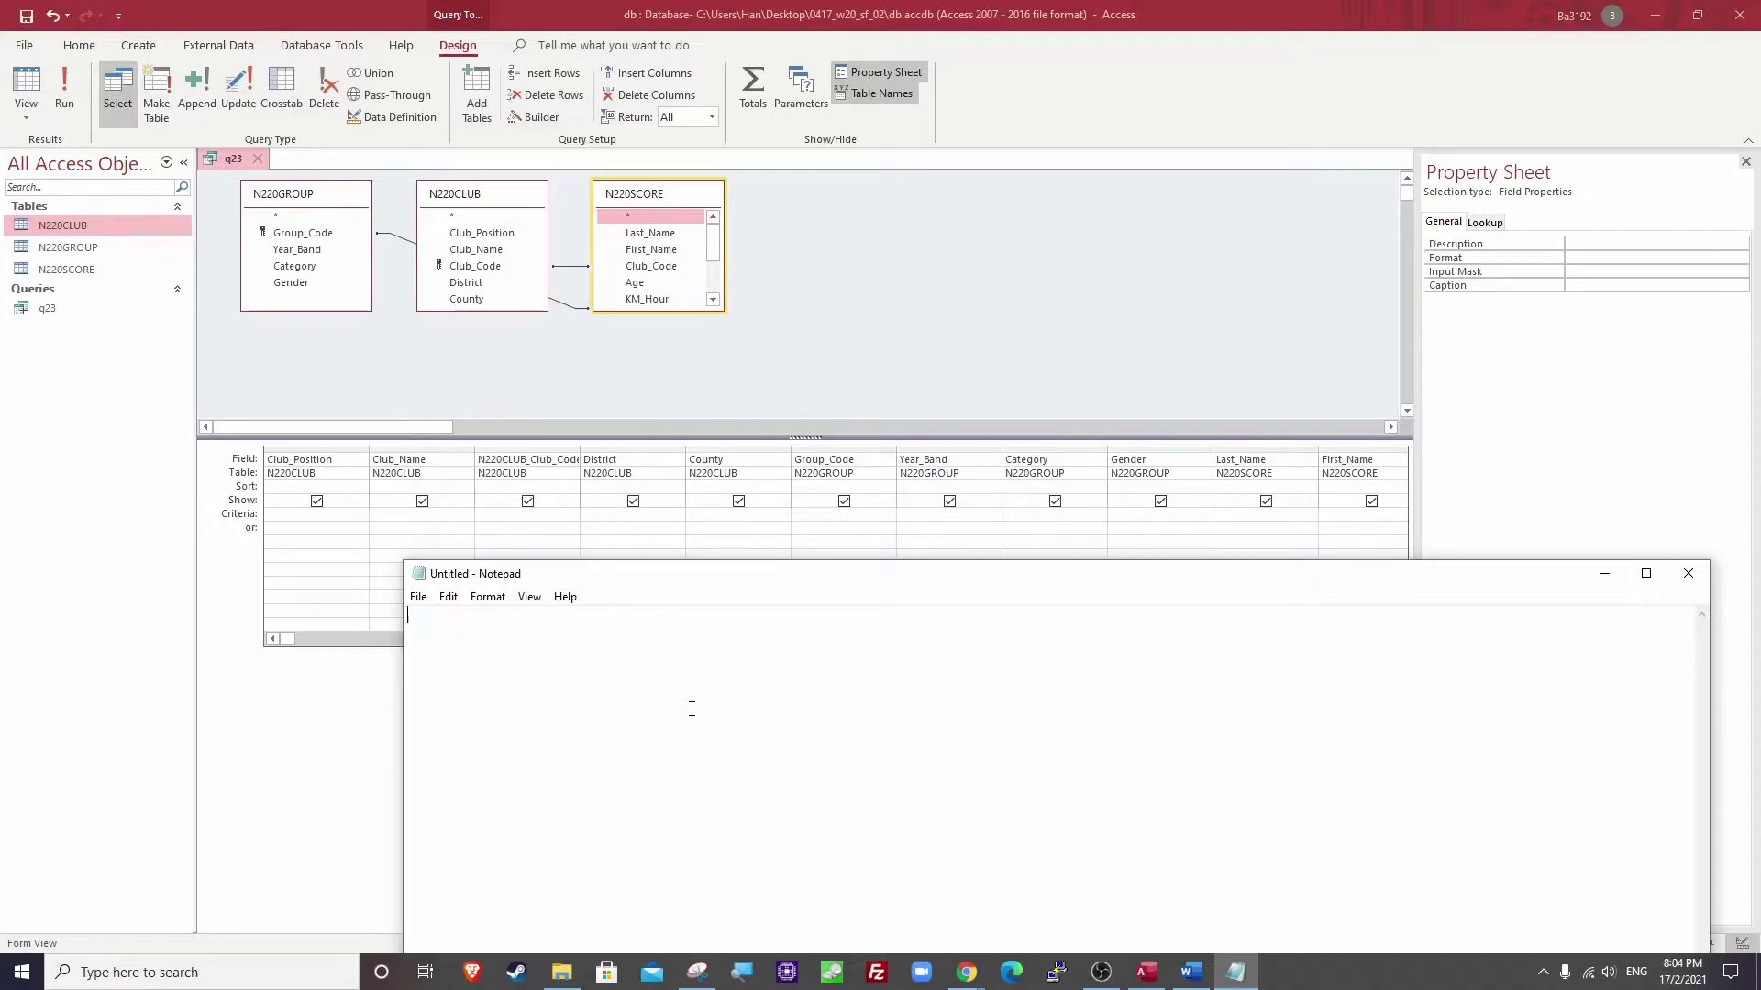
Write the wildcard patterns MTB*, *MTB and *MTB* on three separate lines.
{"action": "type", "text": "MTB"}
{"action": "type", "text": "*"}
{"action": "left_click_drag", "start_coordinate": [407, 615], "coordinate": [441, 615]}
{"action": "left_click", "coordinate": [433, 616]}
{"action": "left_click", "coordinate": [442, 616]}
{"action": "key", "text": "Return"}
{"action": "type", "text": "*MTB"}
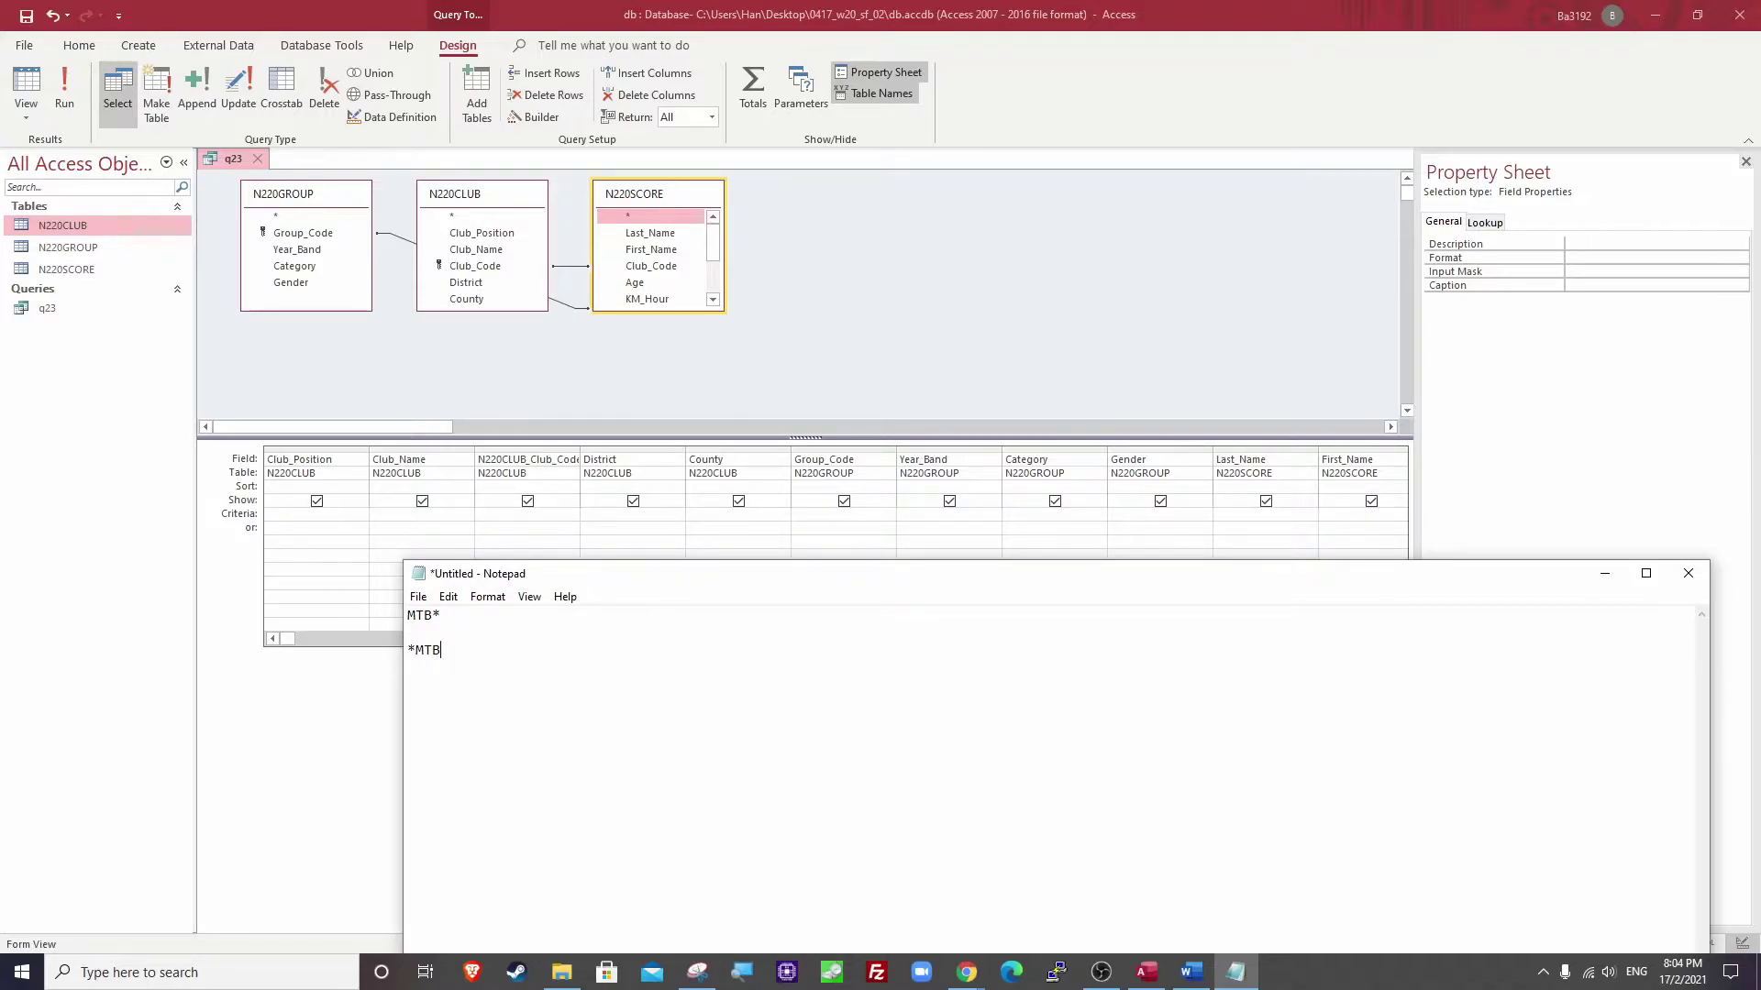
{"action": "key", "text": "Return"}
{"action": "key", "text": "Return"}
{"action": "type", "text": "*MTB*"}
{"action": "left_click_drag", "start_coordinate": [442, 688], "coordinate": [414, 686]}
{"action": "left_click_drag", "start_coordinate": [450, 686], "coordinate": [409, 685]}
Annotate them as '- begins with MTB', '- end with MTB' and 'contains MTB', then minimise Notepad.
{"action": "left_click", "coordinate": [409, 616]}
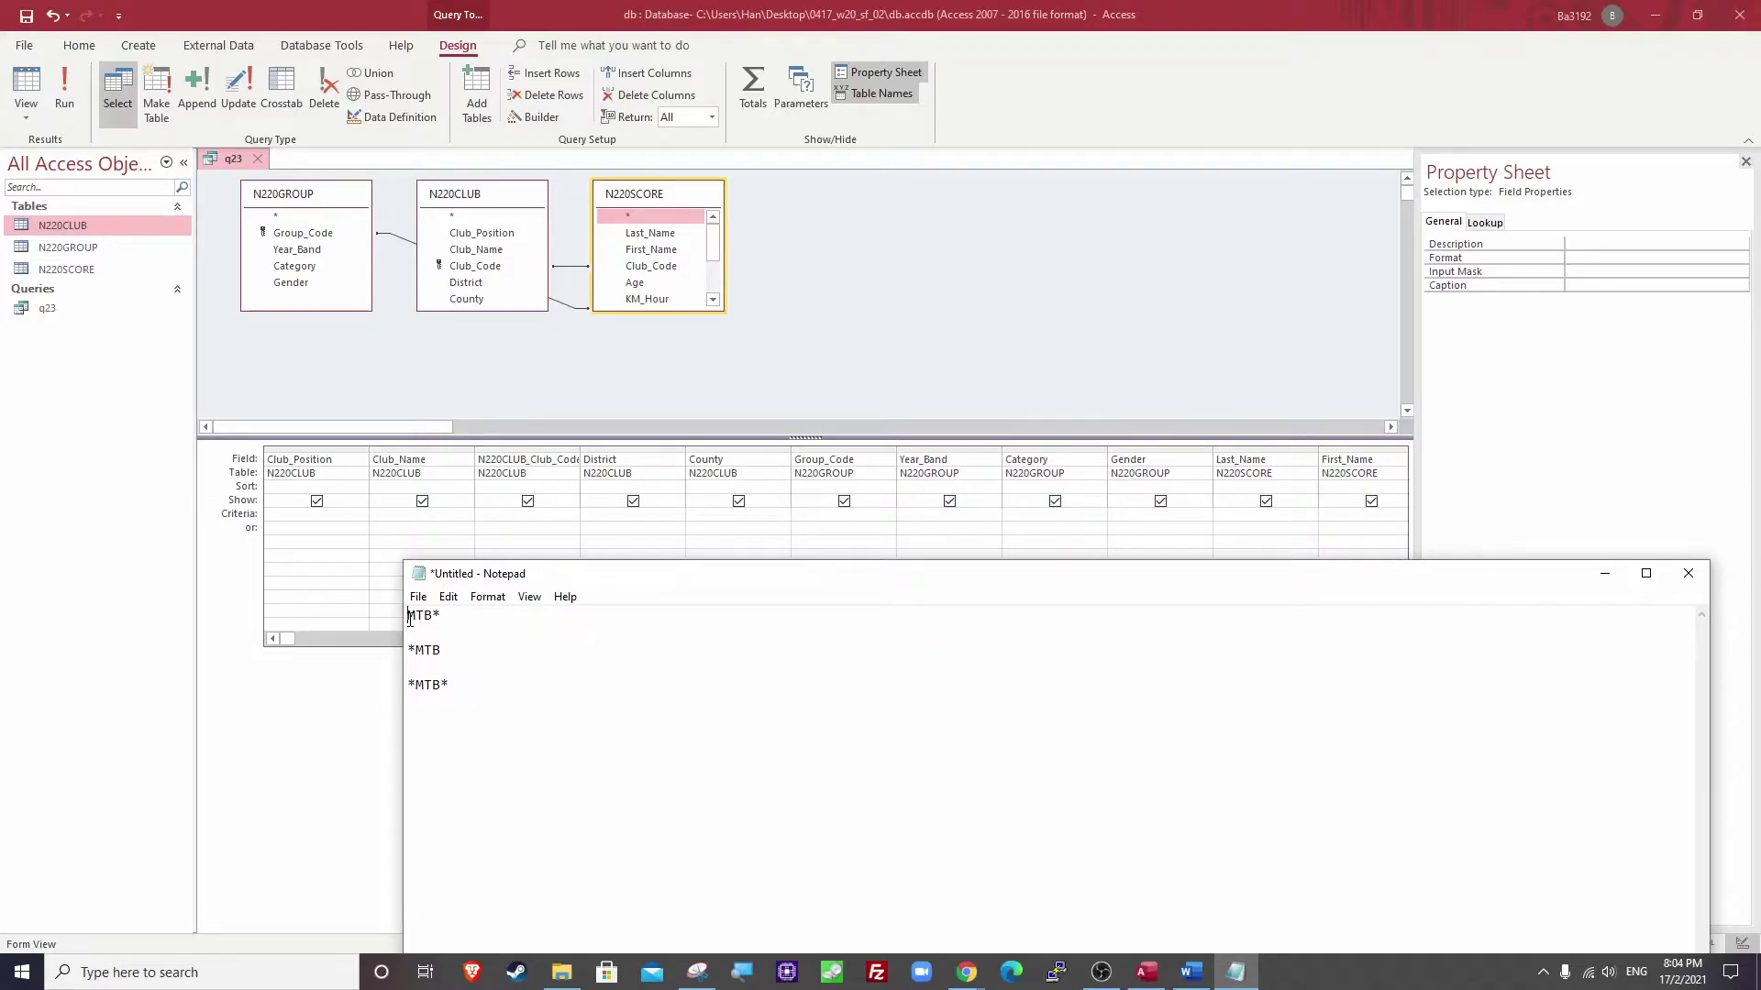
{"action": "type", "text": "- begins with MTB"}
{"action": "left_click", "coordinate": [772, 632]}
{"action": "key", "text": "End"}
{"action": "type", "text": "- end with MTB"}
{"action": "key", "text": "Down"}
{"action": "key", "text": "Right"}
{"action": "type", "text": "contains MTB"}
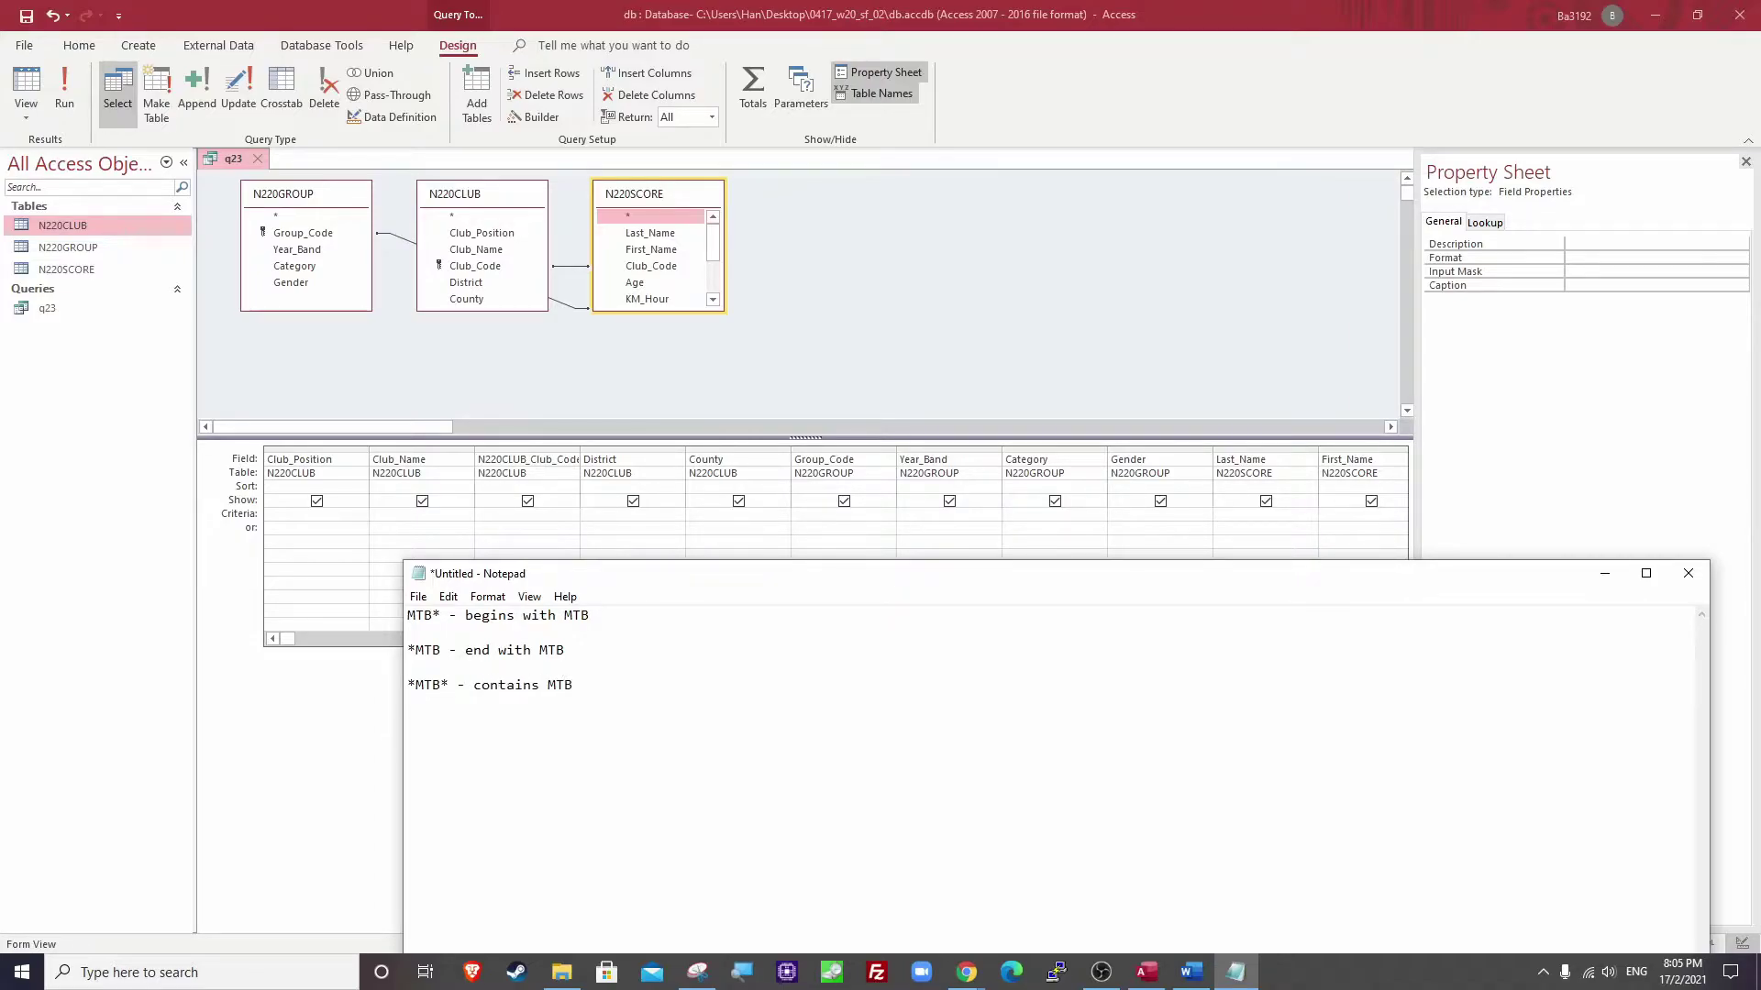
{"action": "left_click", "coordinate": [1605, 574]}
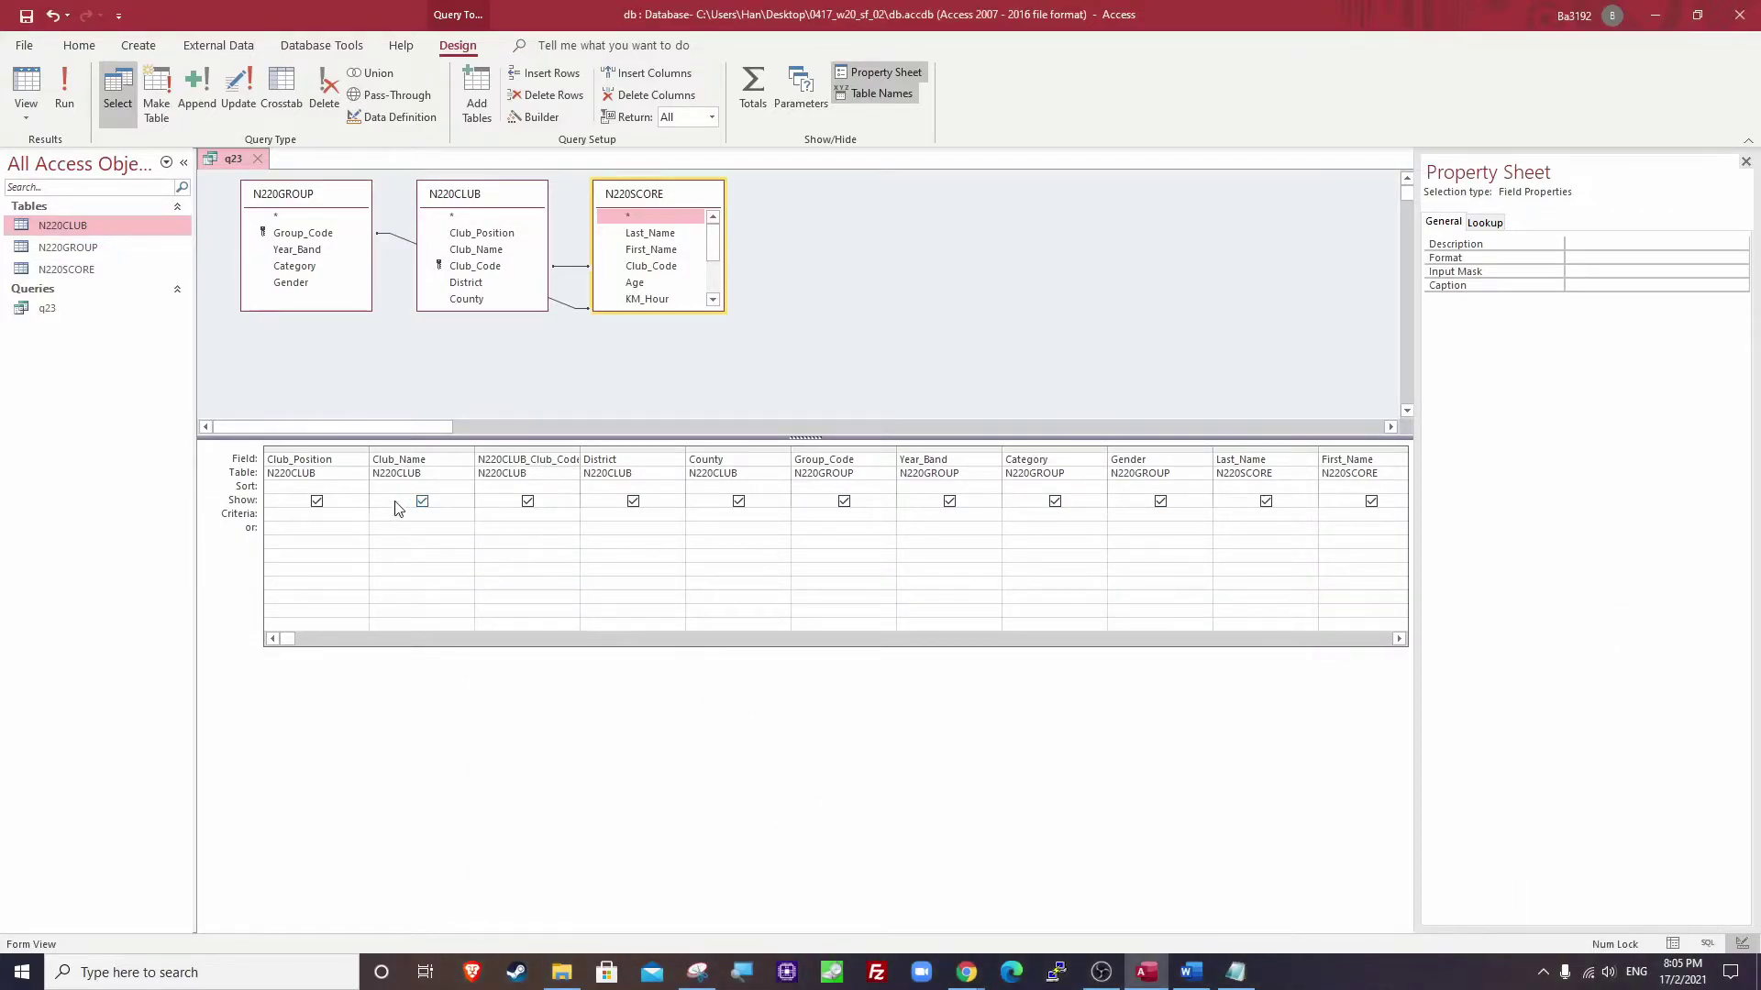
Filter Club_Name with Like "*MTB*", run the query and scroll through the 102 matching records.
{"action": "type", "text": "*MTB*"}
{"action": "key", "text": "Tab"}
{"action": "left_click", "coordinate": [61, 84]}
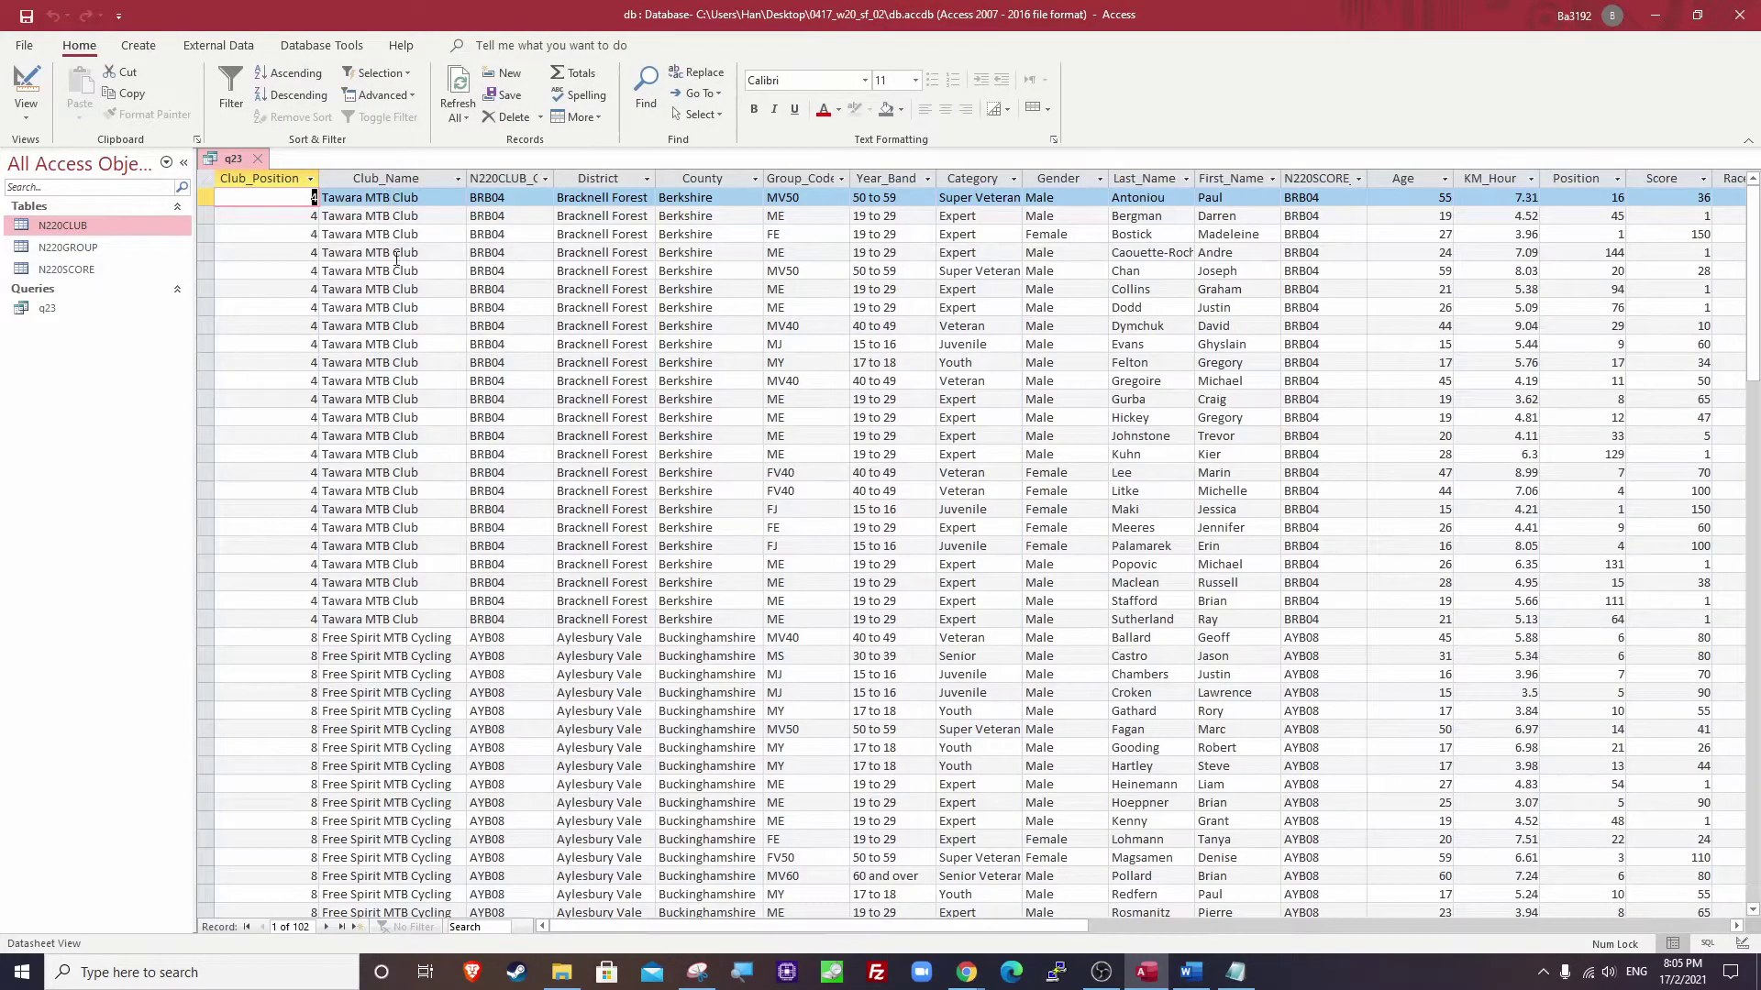
{"action": "scroll", "coordinate": [437, 480], "scroll_direction": "down", "scroll_amount": 7}
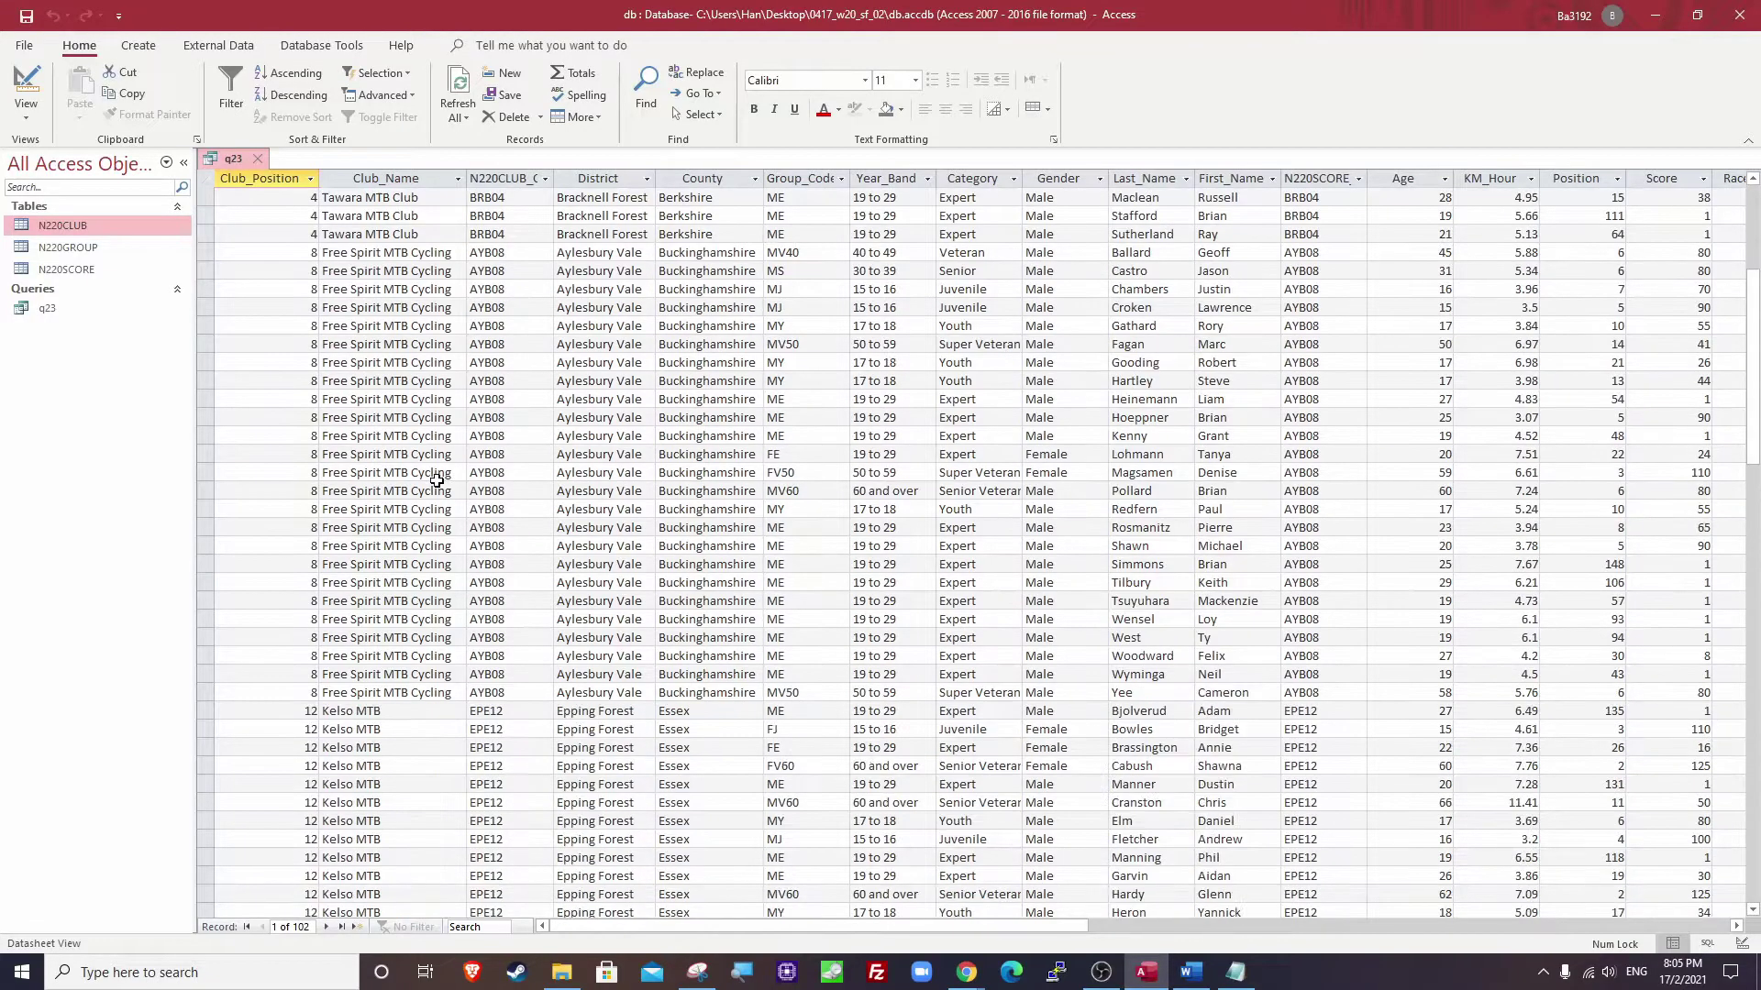
{"action": "scroll", "coordinate": [436, 481], "scroll_direction": "down", "scroll_amount": 4}
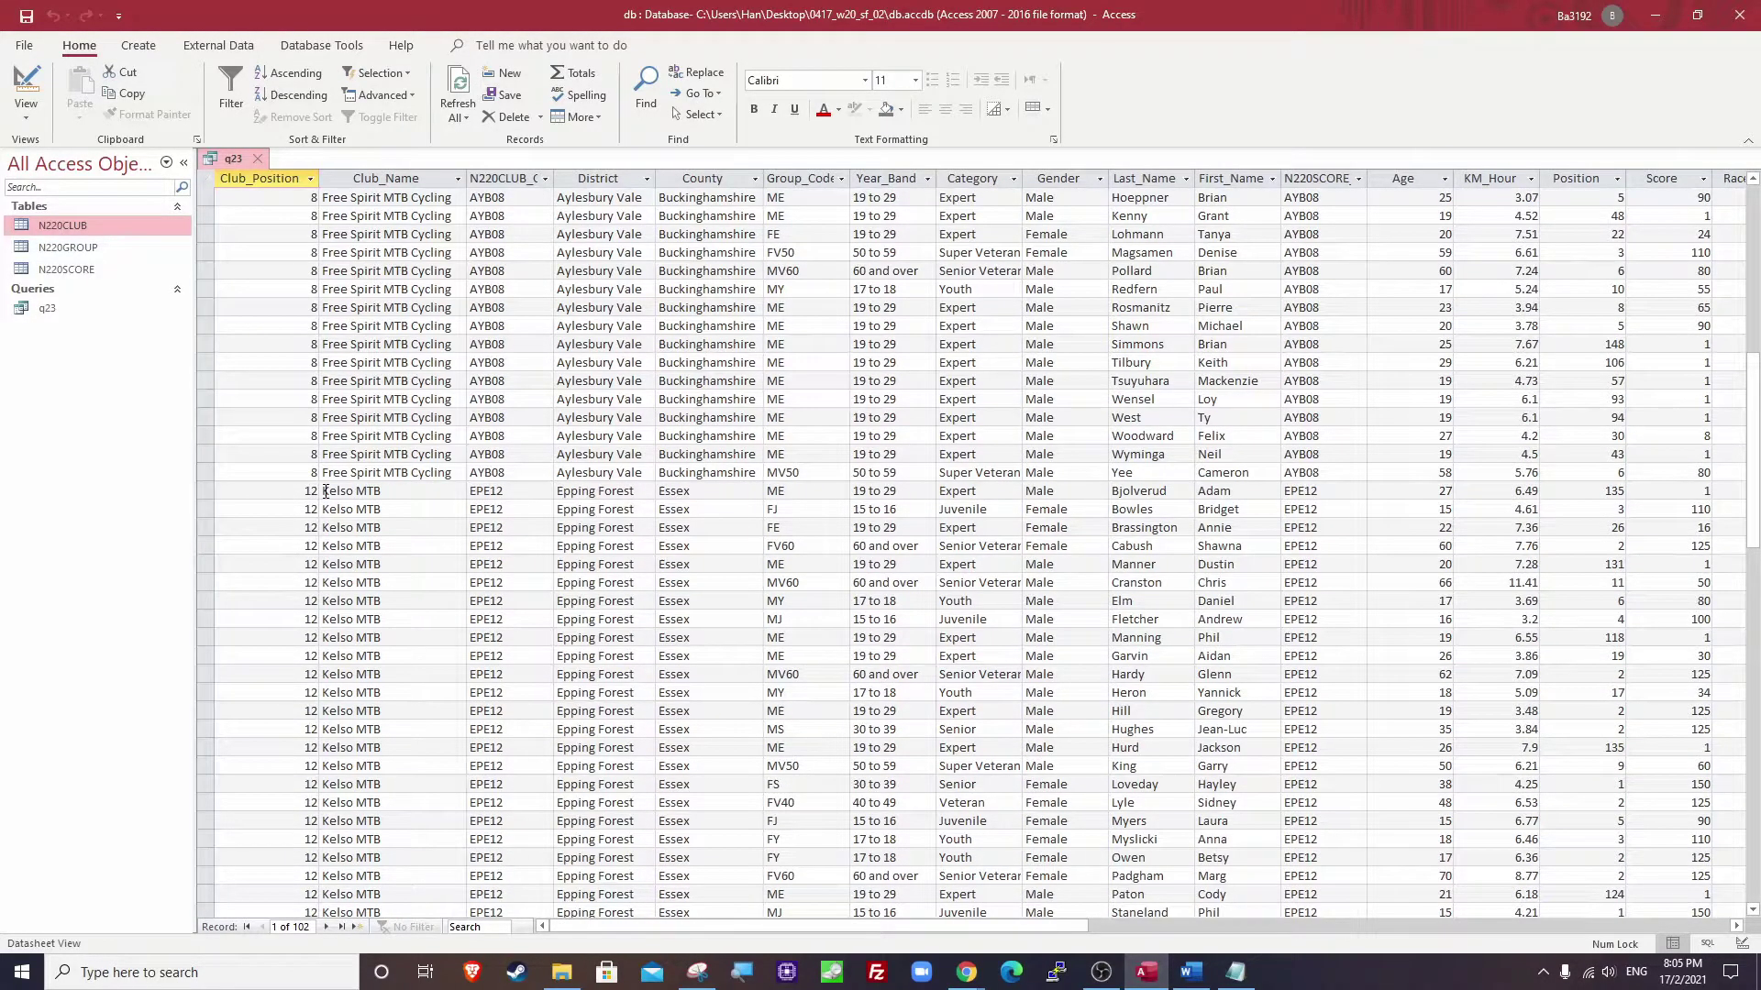
{"action": "scroll", "coordinate": [325, 492], "scroll_direction": "down", "scroll_amount": 9}
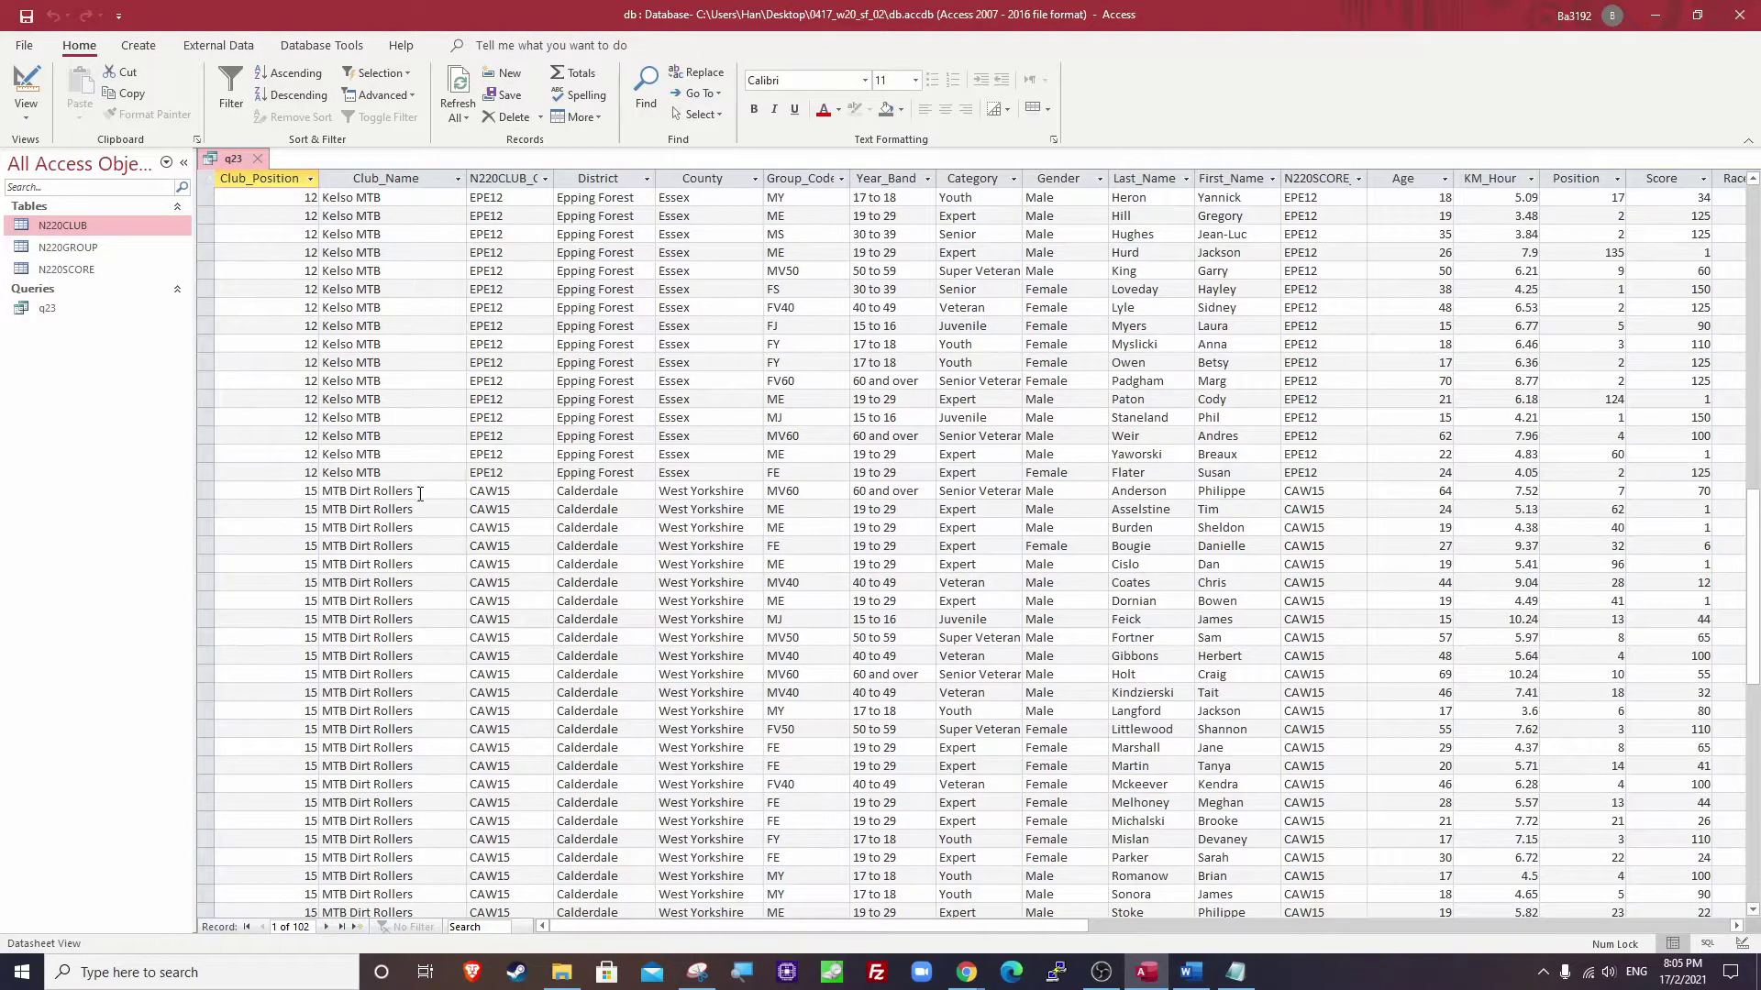
{"action": "scroll", "coordinate": [414, 537], "scroll_direction": "down", "scroll_amount": 9}
{"action": "scroll", "coordinate": [411, 576], "scroll_direction": "up", "scroll_amount": 14}
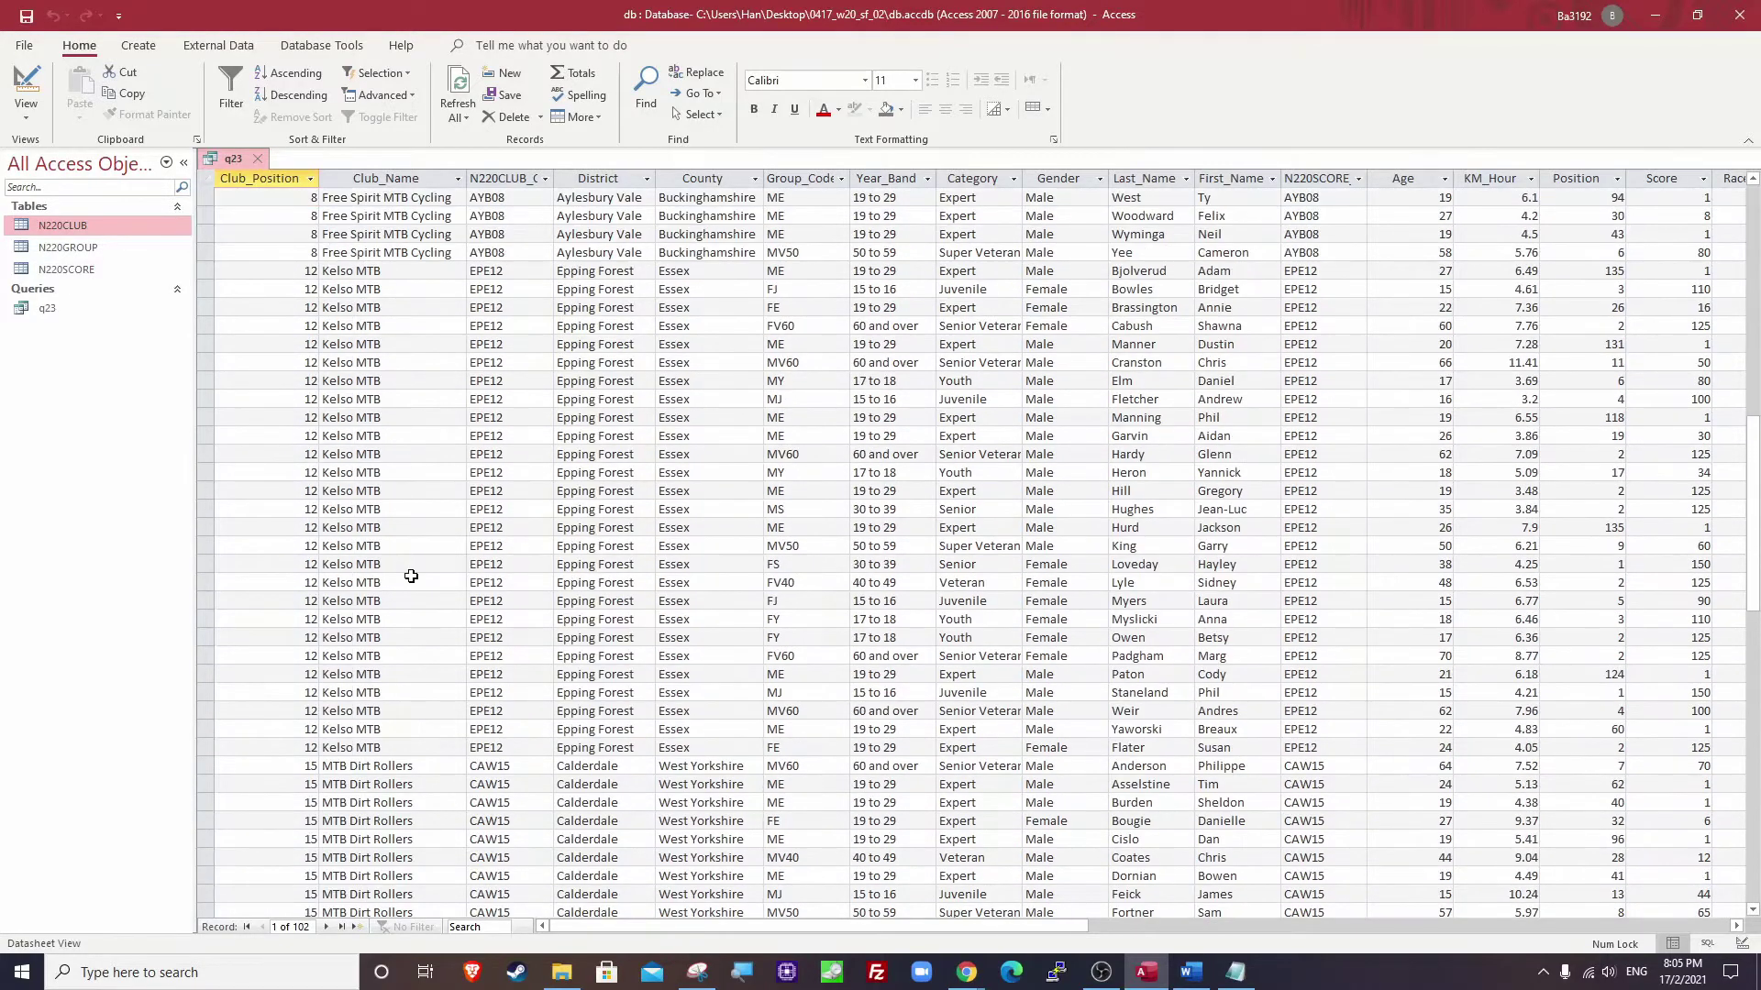
{"action": "scroll", "coordinate": [411, 576], "scroll_direction": "up", "scroll_amount": 13}
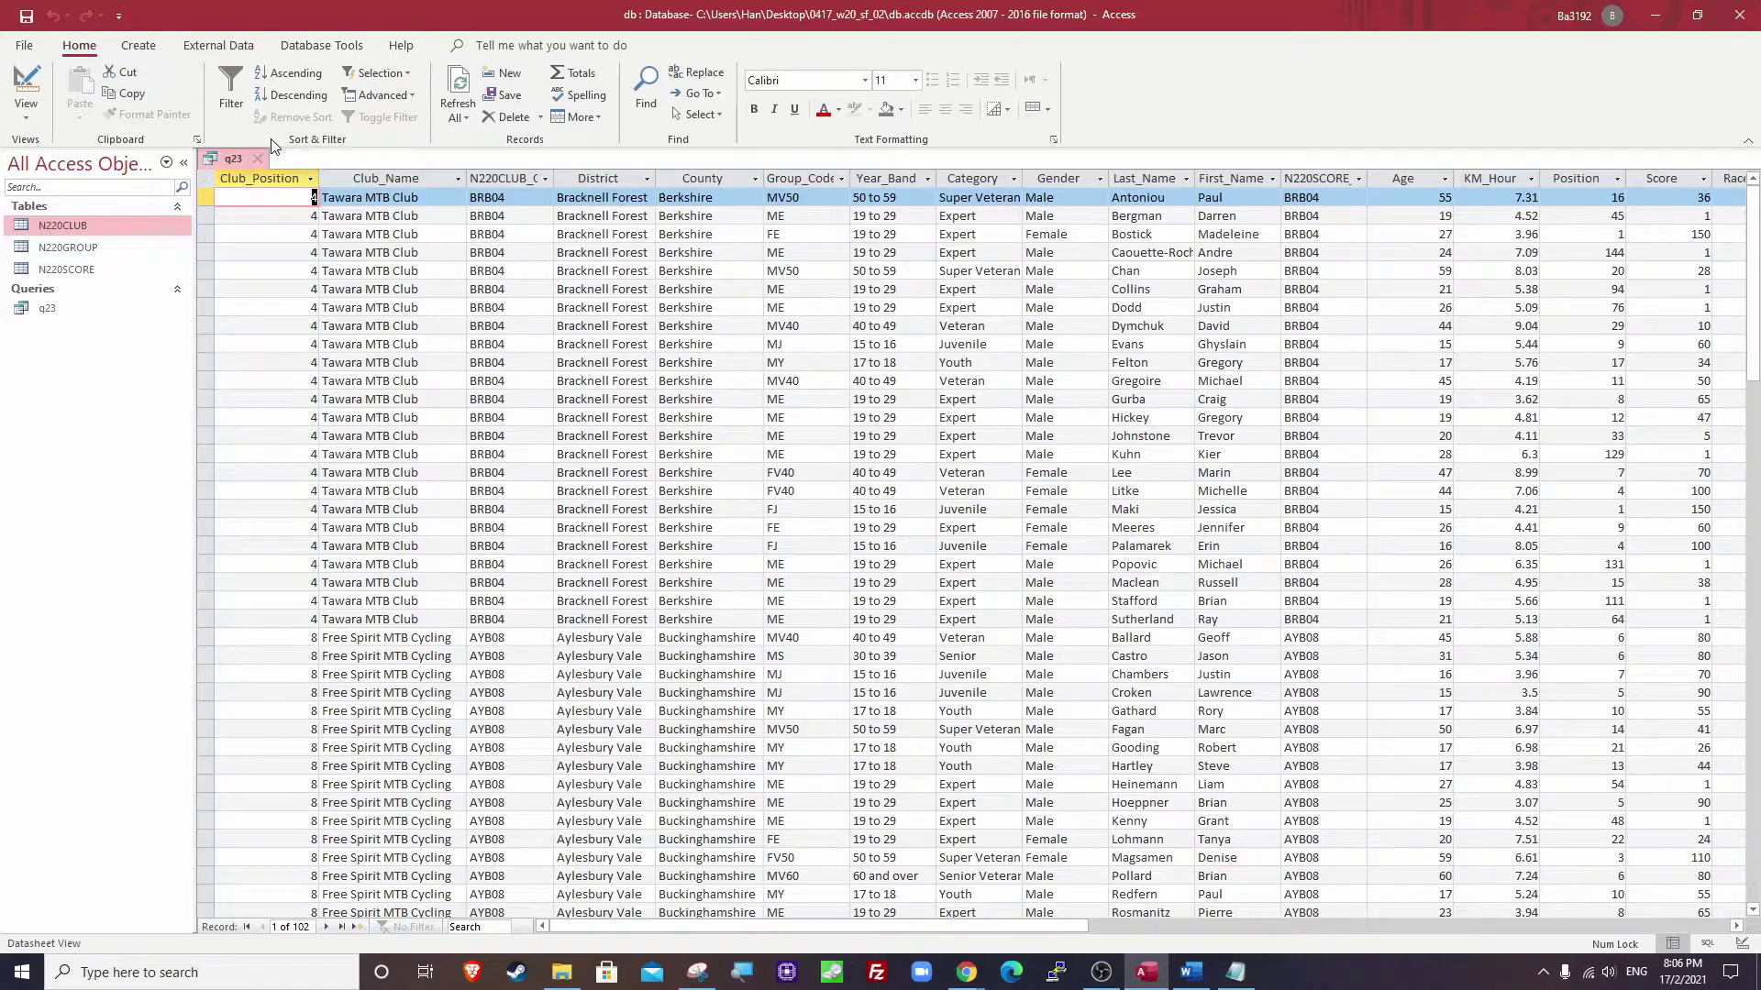
Return q23 to Design view, close Notepad without saving, and recheck the Age requirement in the PDF.
{"action": "right_click", "coordinate": [244, 161]}
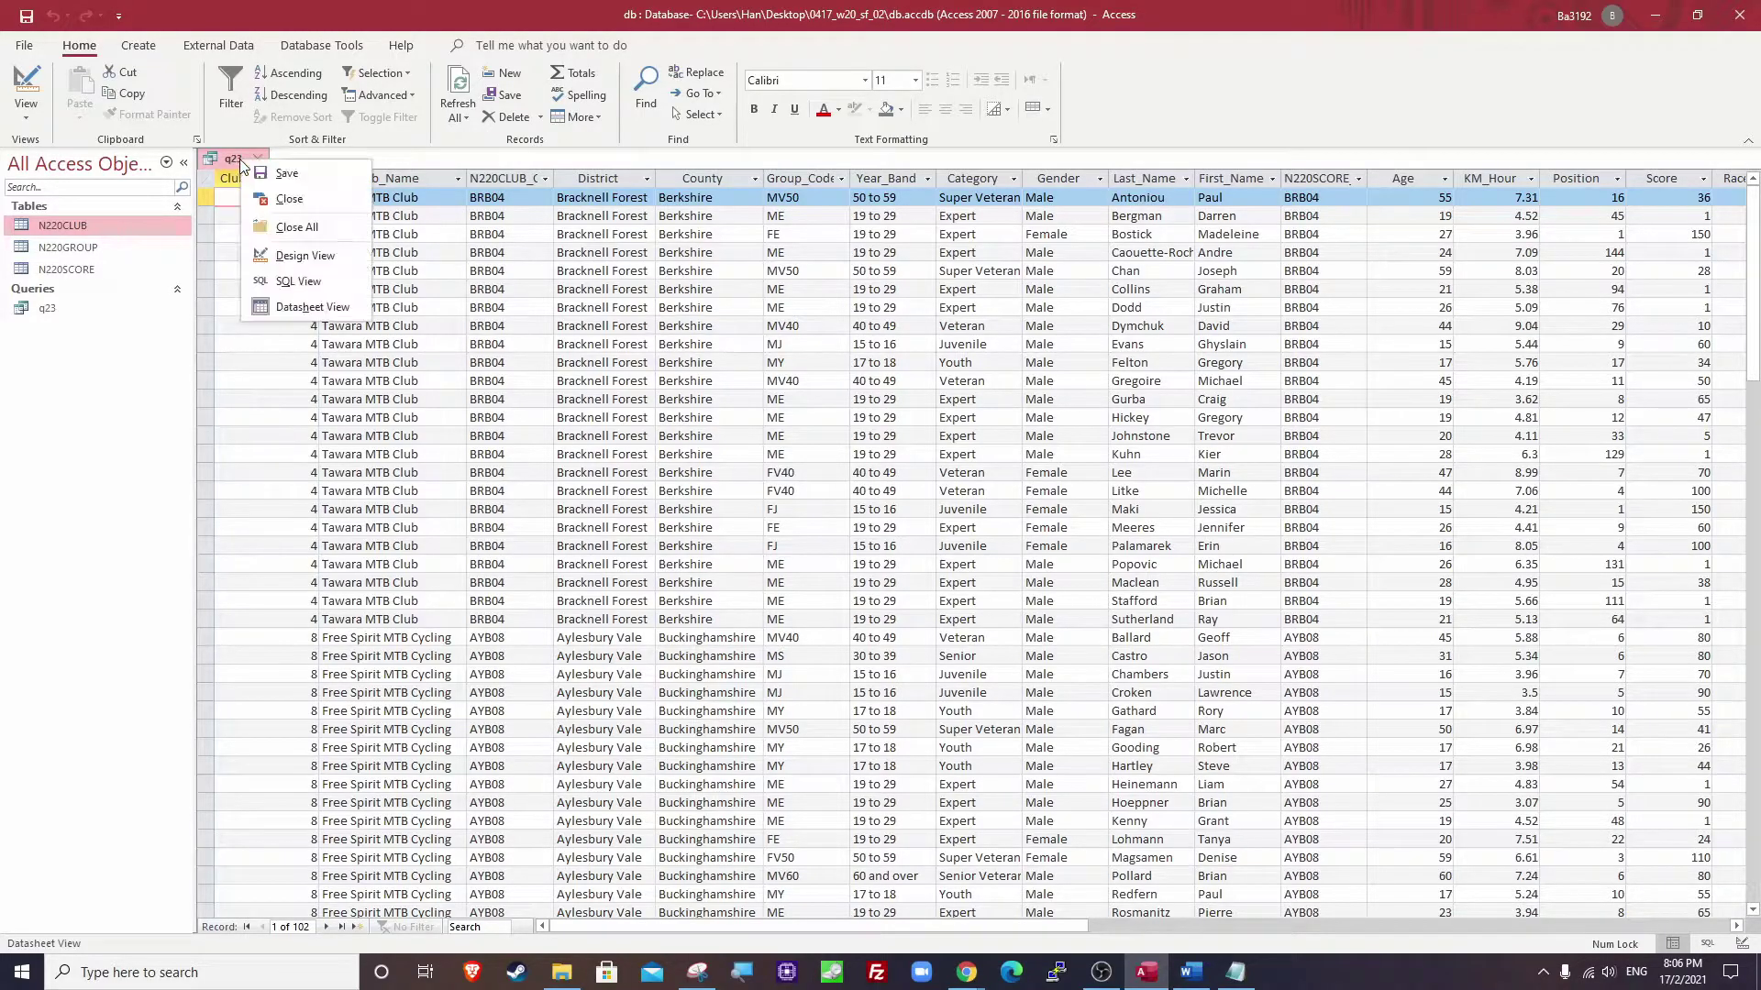
{"action": "left_click", "coordinate": [268, 254]}
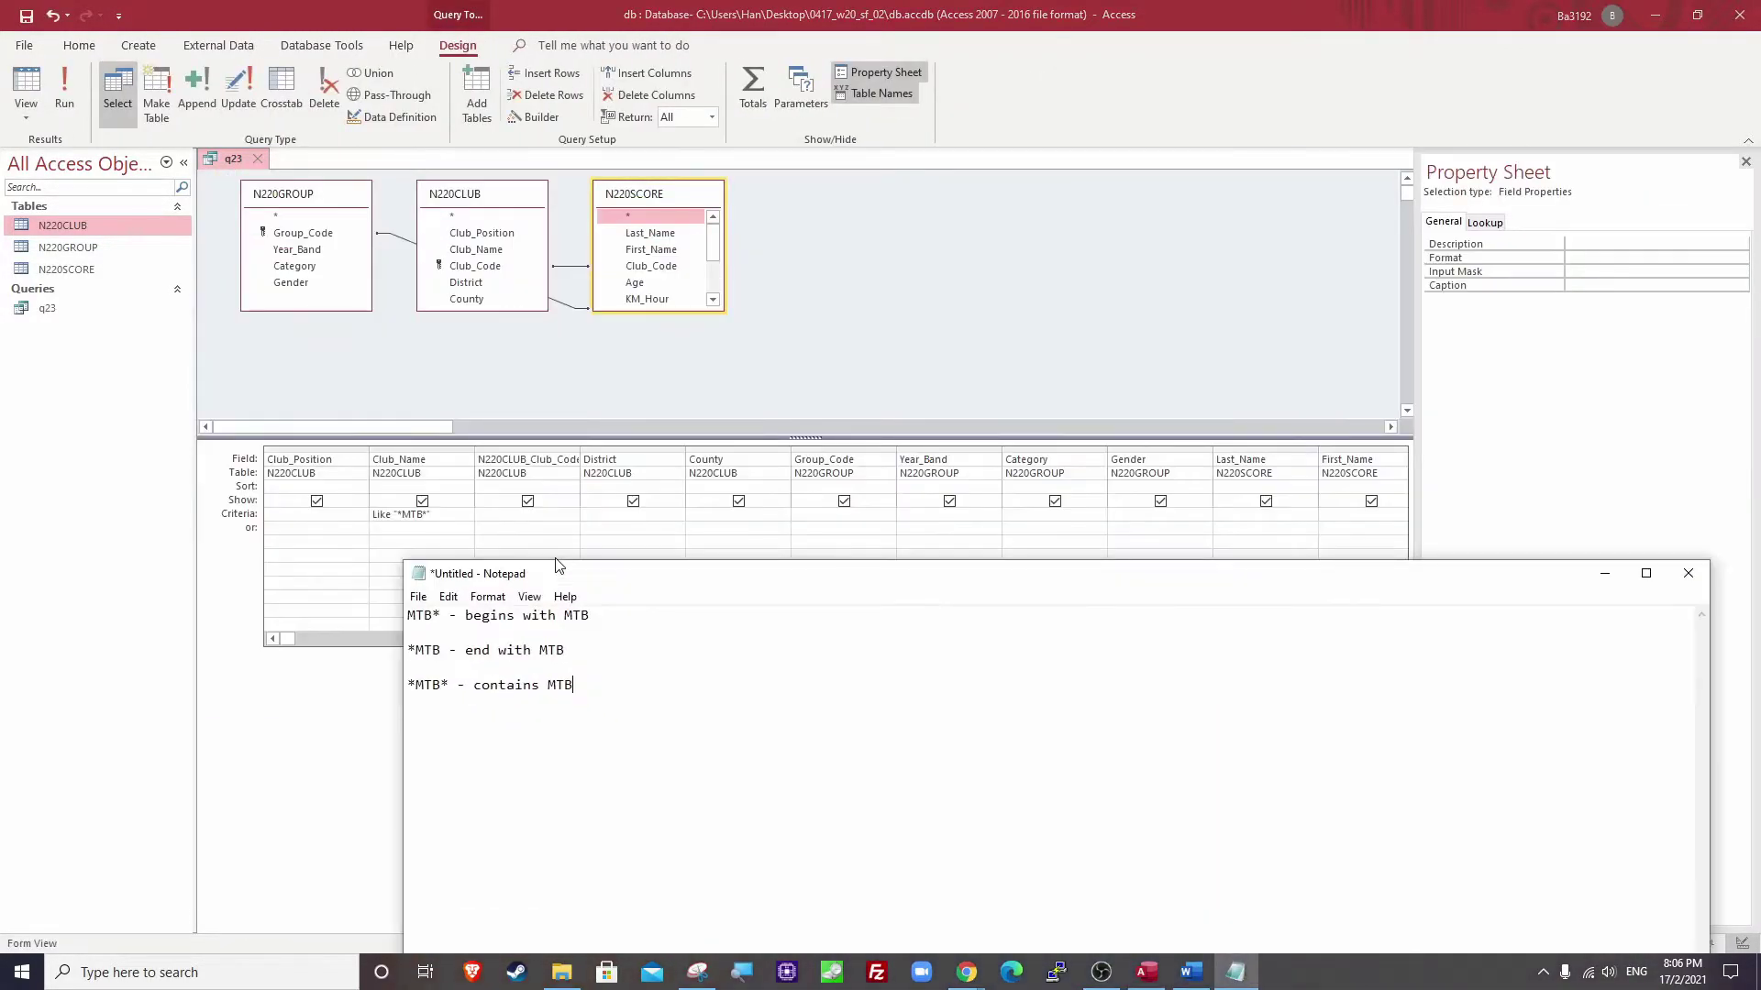
{"action": "left_click", "coordinate": [1236, 972]}
{"action": "left_click", "coordinate": [1687, 574]}
{"action": "left_click", "coordinate": [911, 487]}
{"action": "mouse_move", "coordinate": [967, 972]}
{"action": "left_click", "coordinate": [887, 920]}
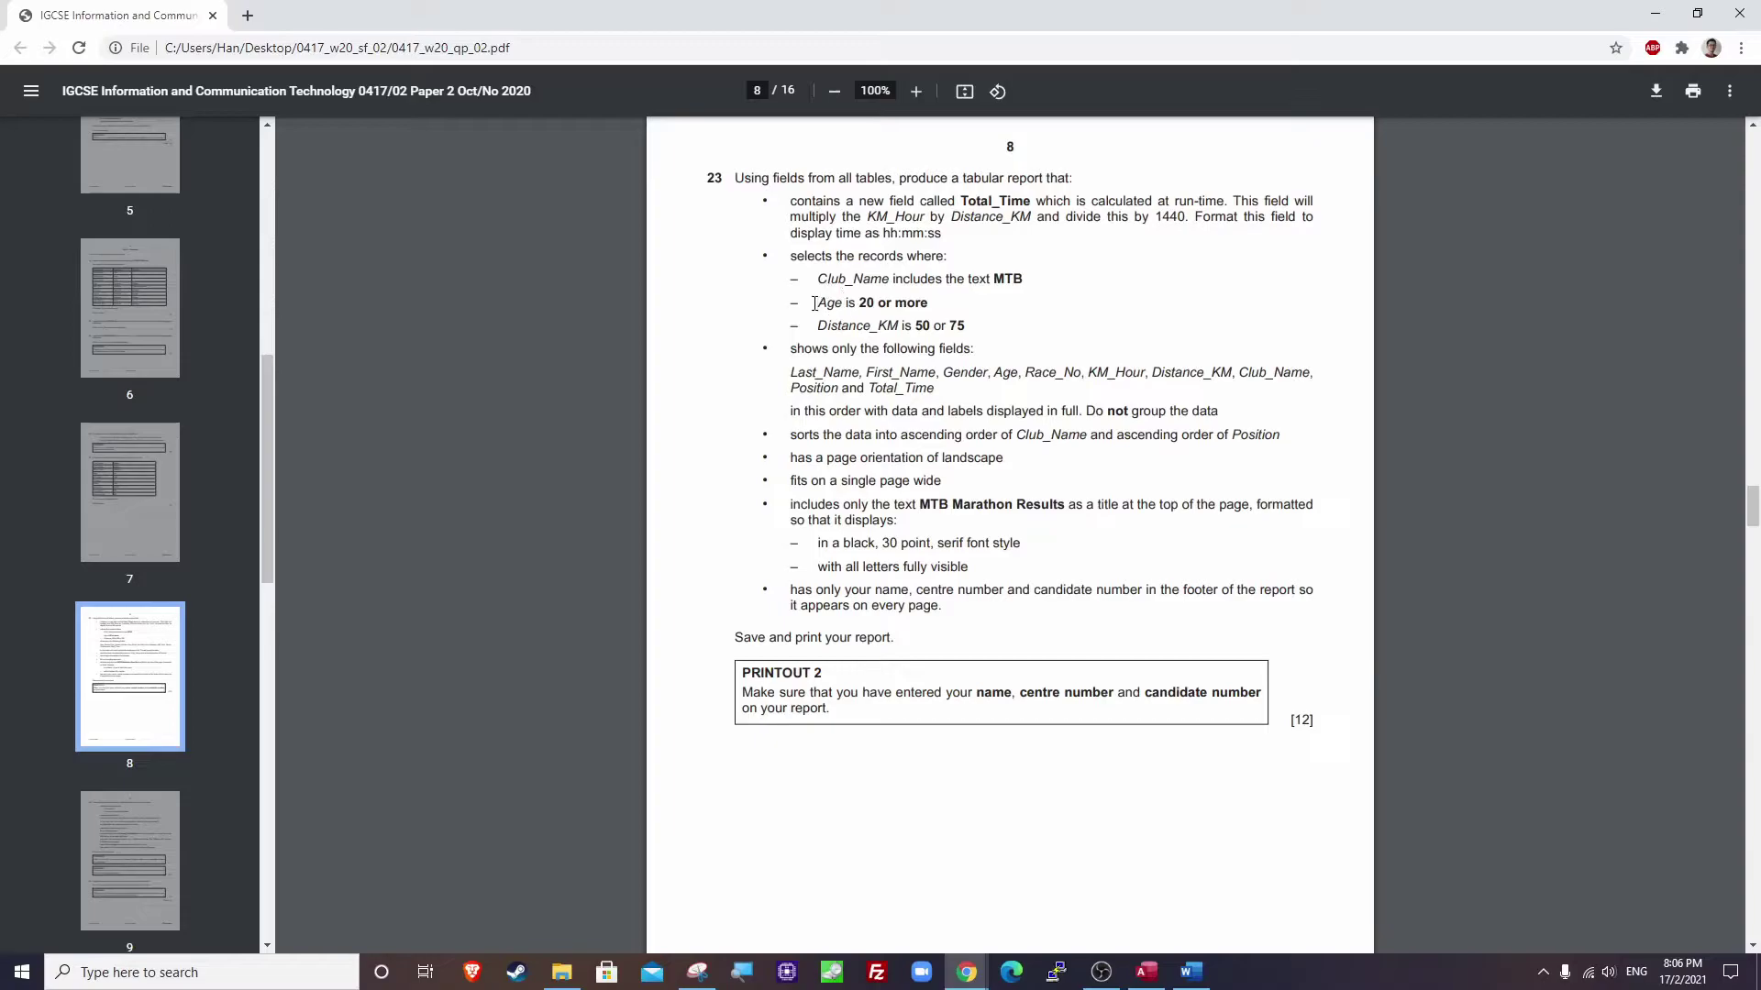
{"action": "left_click_drag", "start_coordinate": [819, 304], "coordinate": [929, 305]}
{"action": "left_click", "coordinate": [1651, 16]}
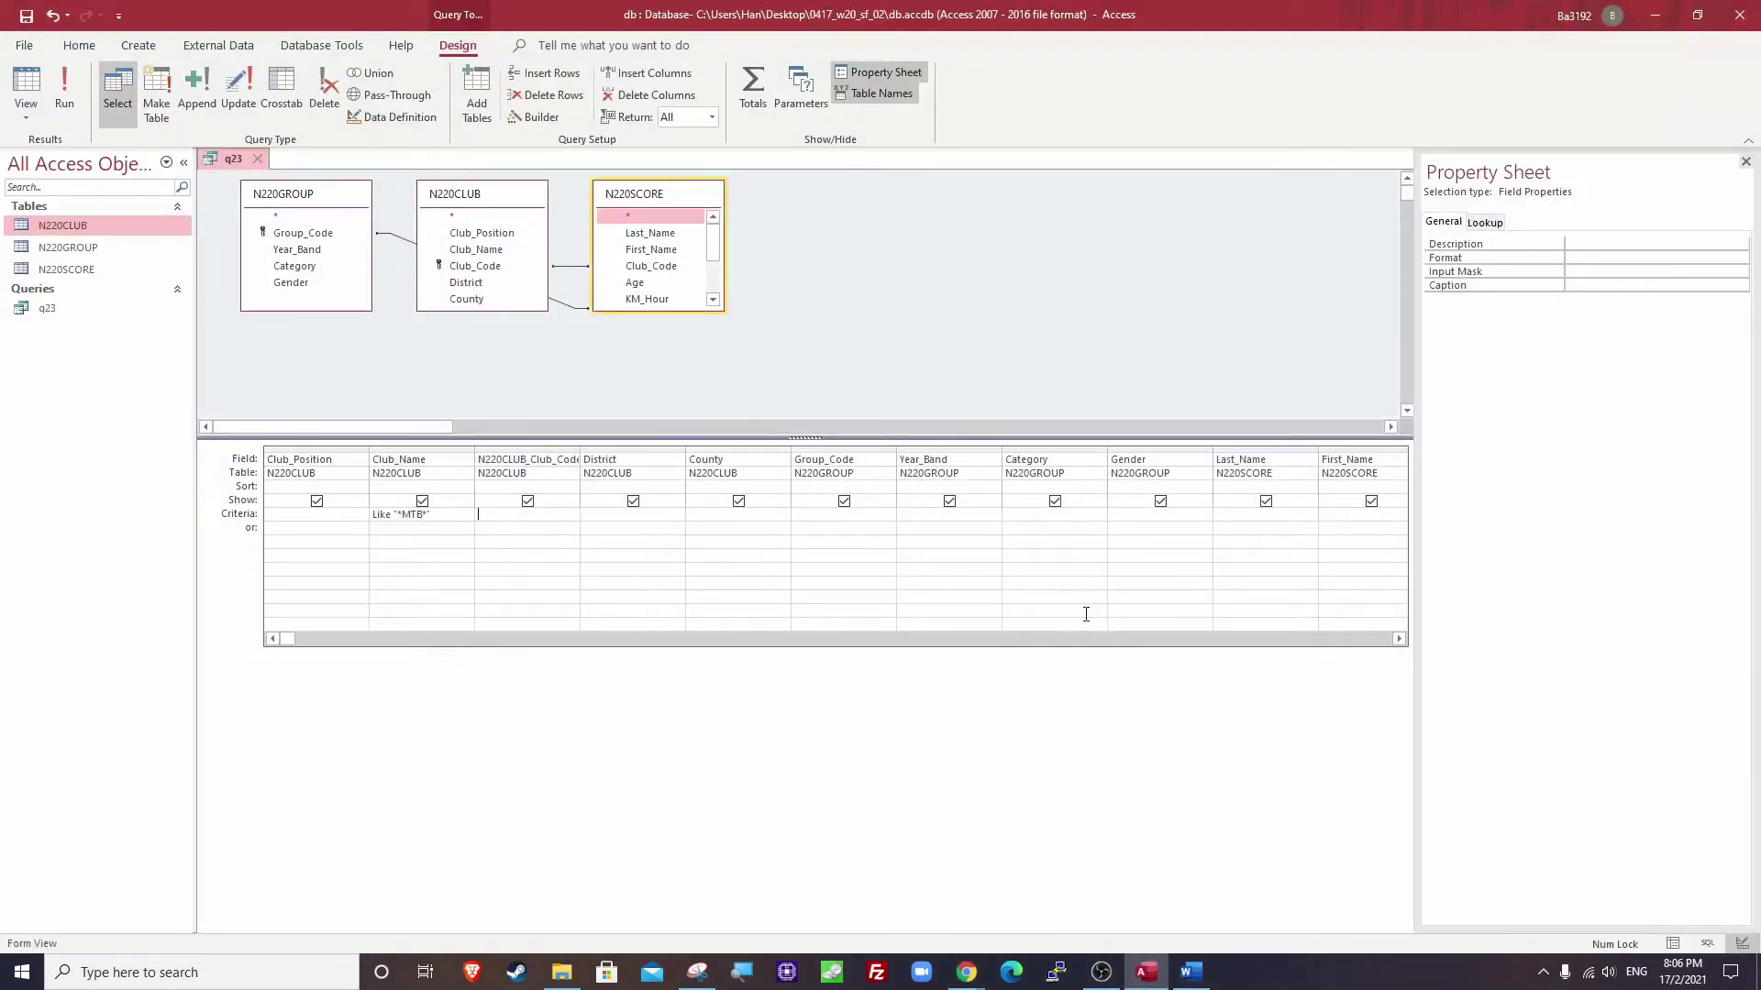
Set the Age criterion to >=20 and rerun the query, leaving 64 records.
{"action": "left_click_drag", "start_coordinate": [287, 639], "coordinate": [523, 653]}
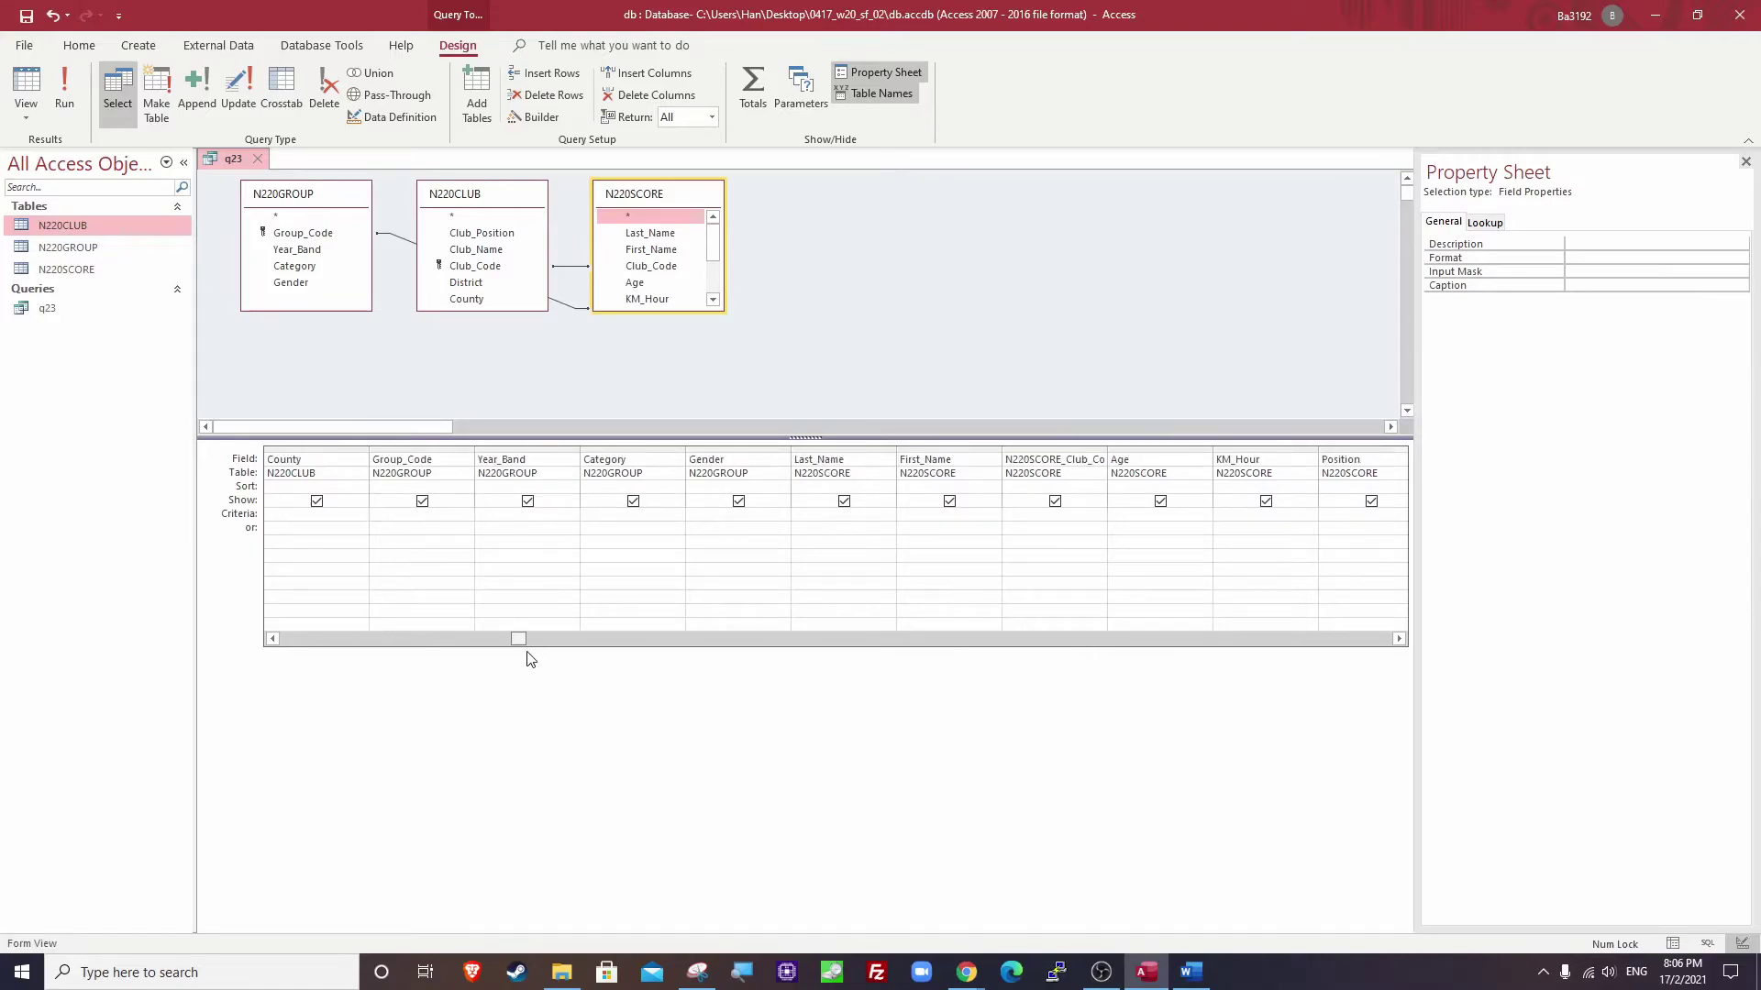
{"action": "left_click", "coordinate": [1145, 516]}
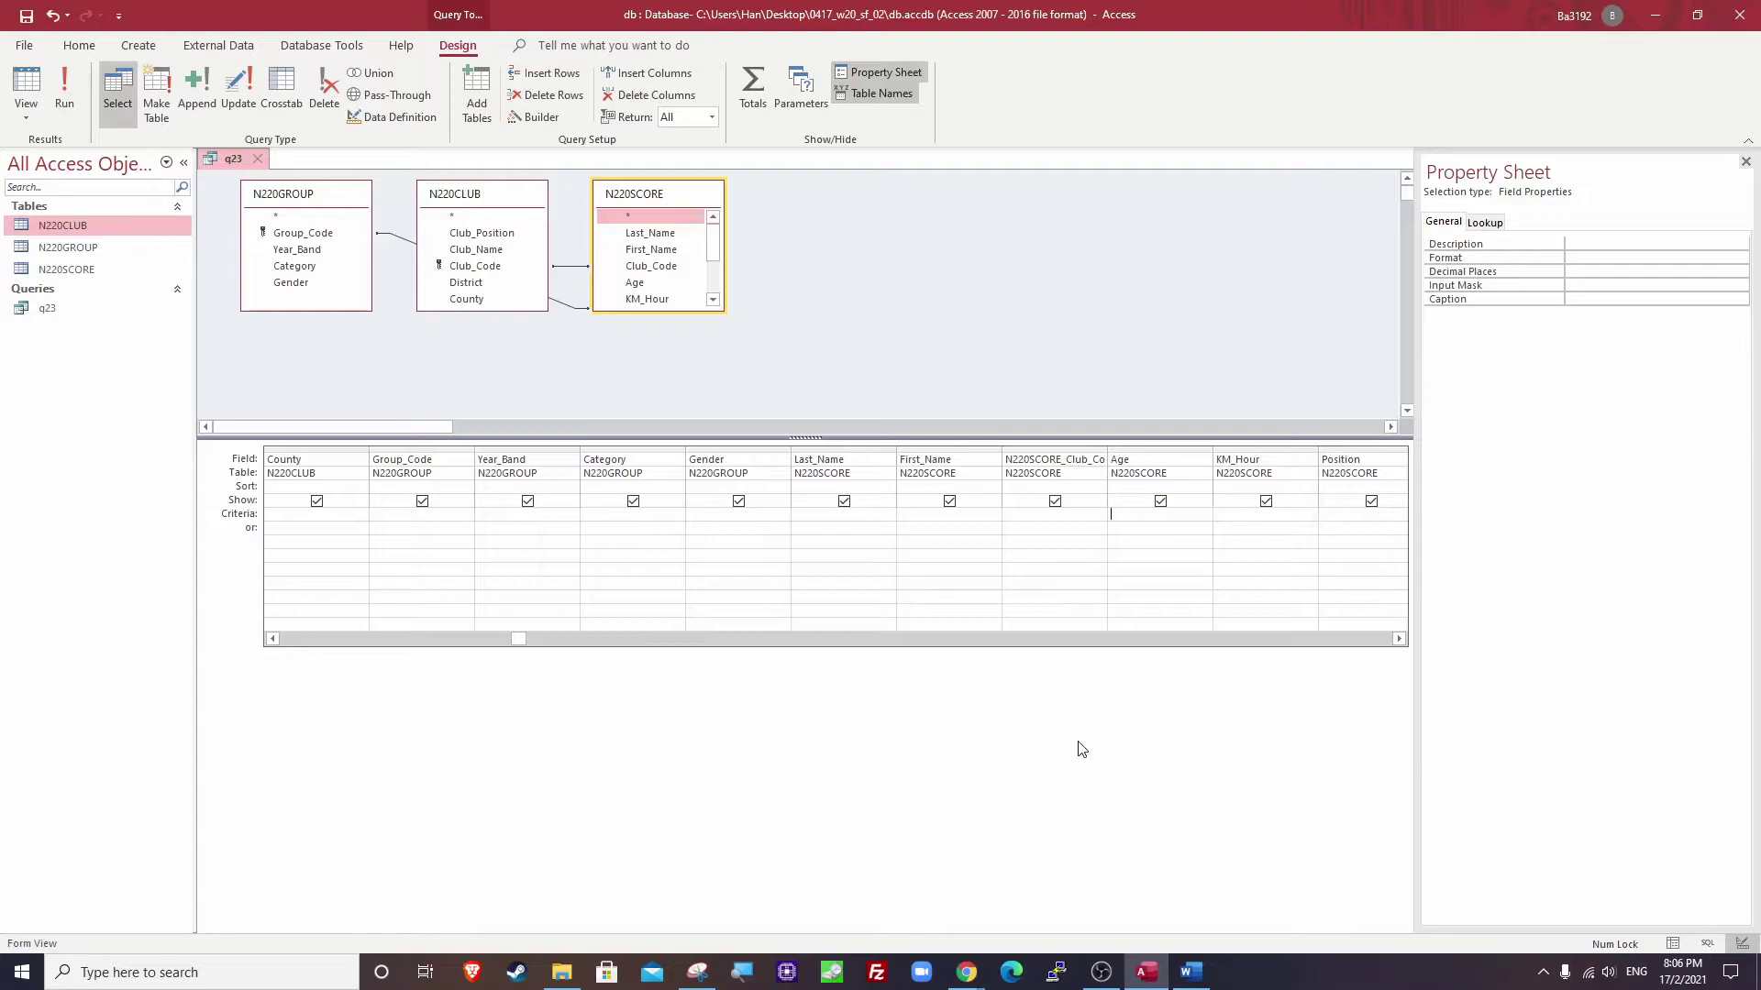
{"action": "type", "text": ">=20"}
{"action": "key", "text": "Tab"}
{"action": "left_click", "coordinate": [64, 91]}
{"action": "scroll", "coordinate": [385, 550], "scroll_direction": "down", "scroll_amount": 12}
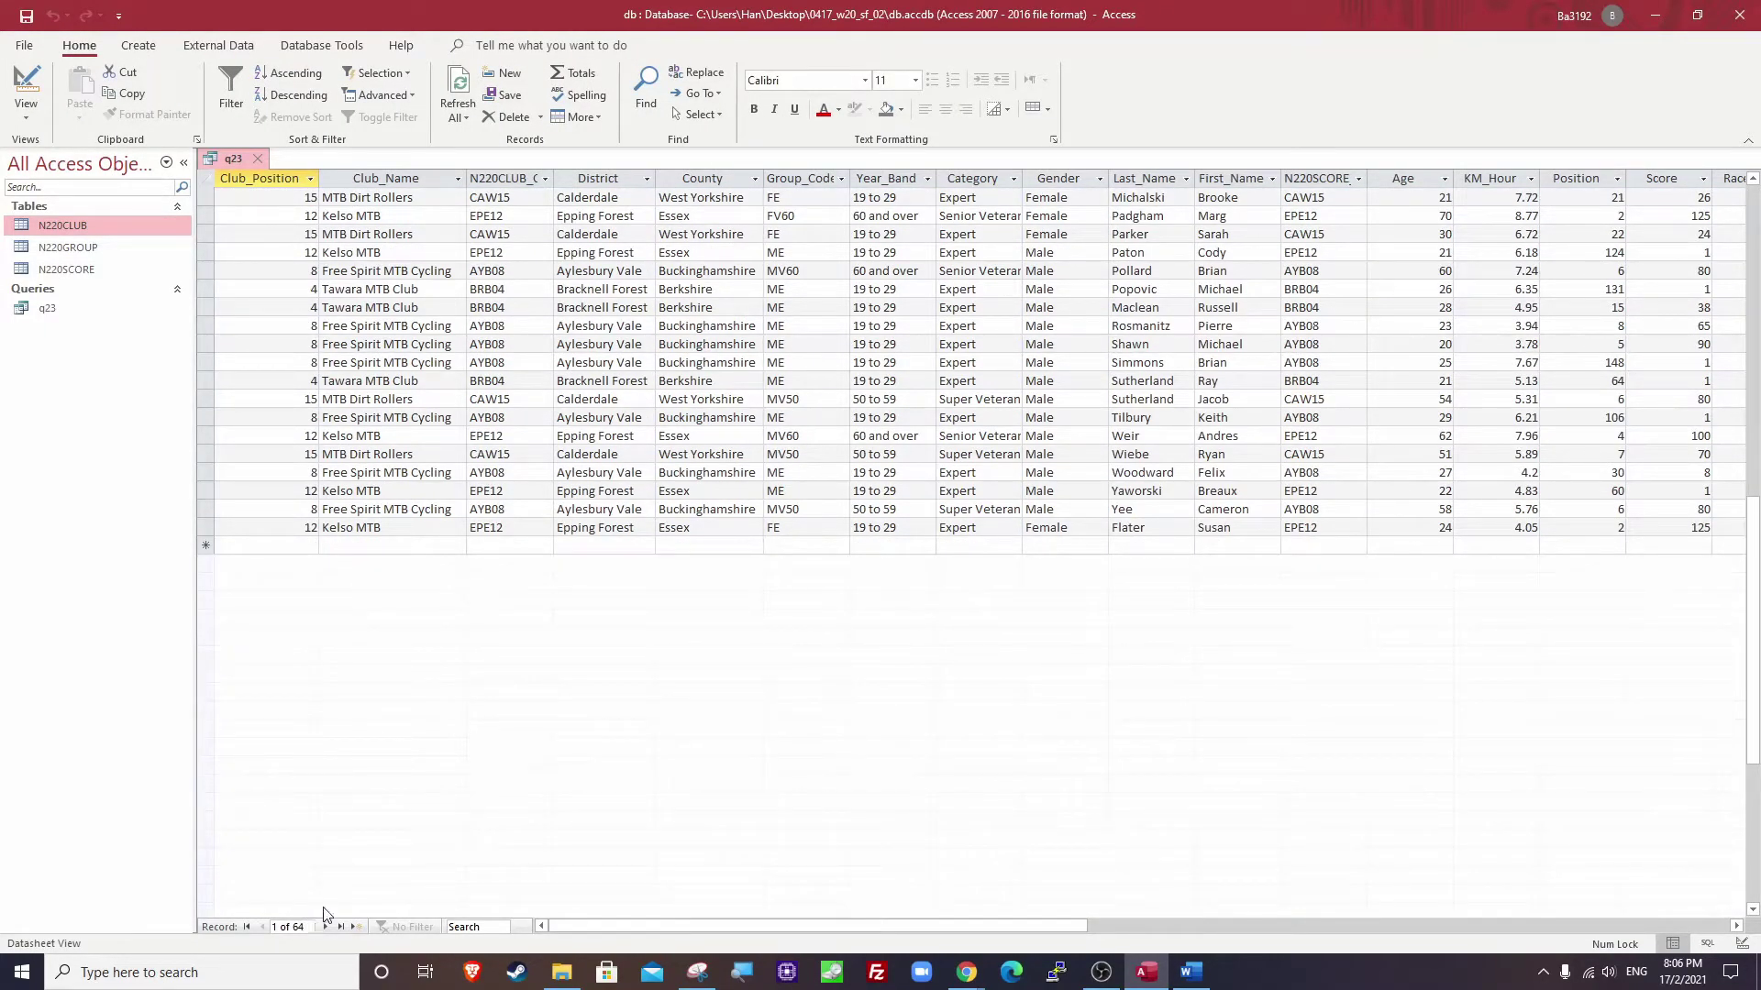
{"action": "scroll", "coordinate": [487, 733], "scroll_direction": "up", "scroll_amount": 12}
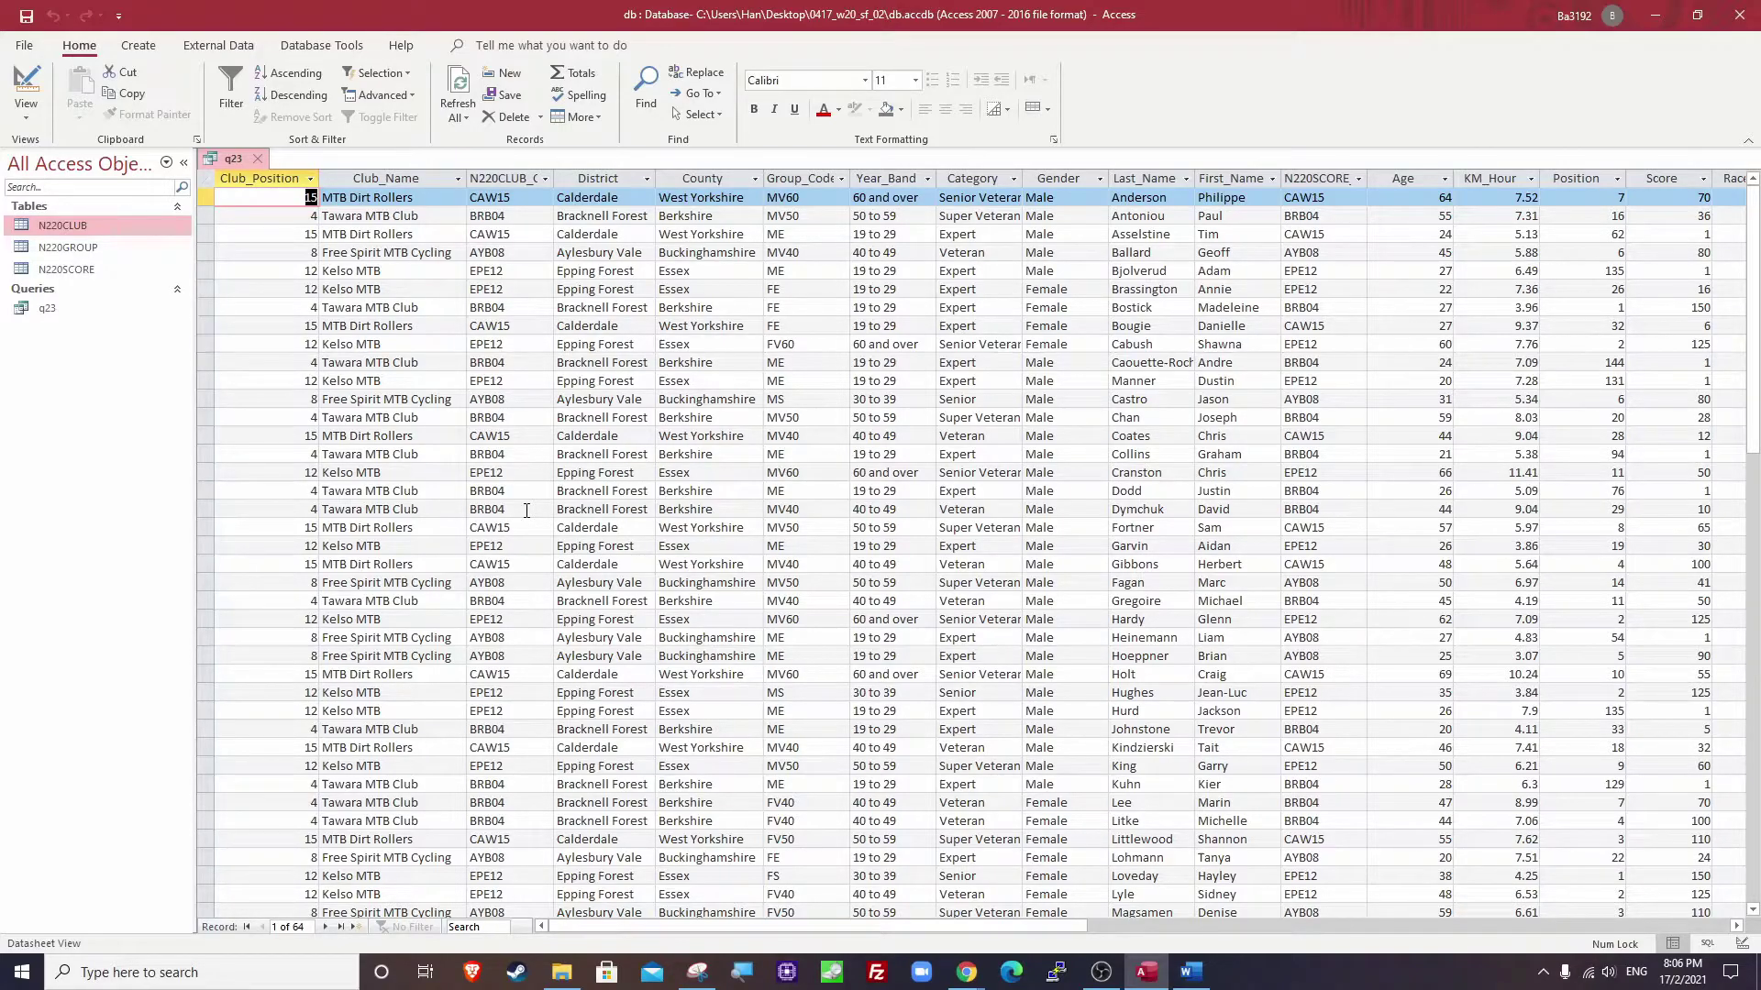
Check the Distance_KM requirement in the exam PDF and return to Access.
{"action": "left_click", "coordinate": [966, 972]}
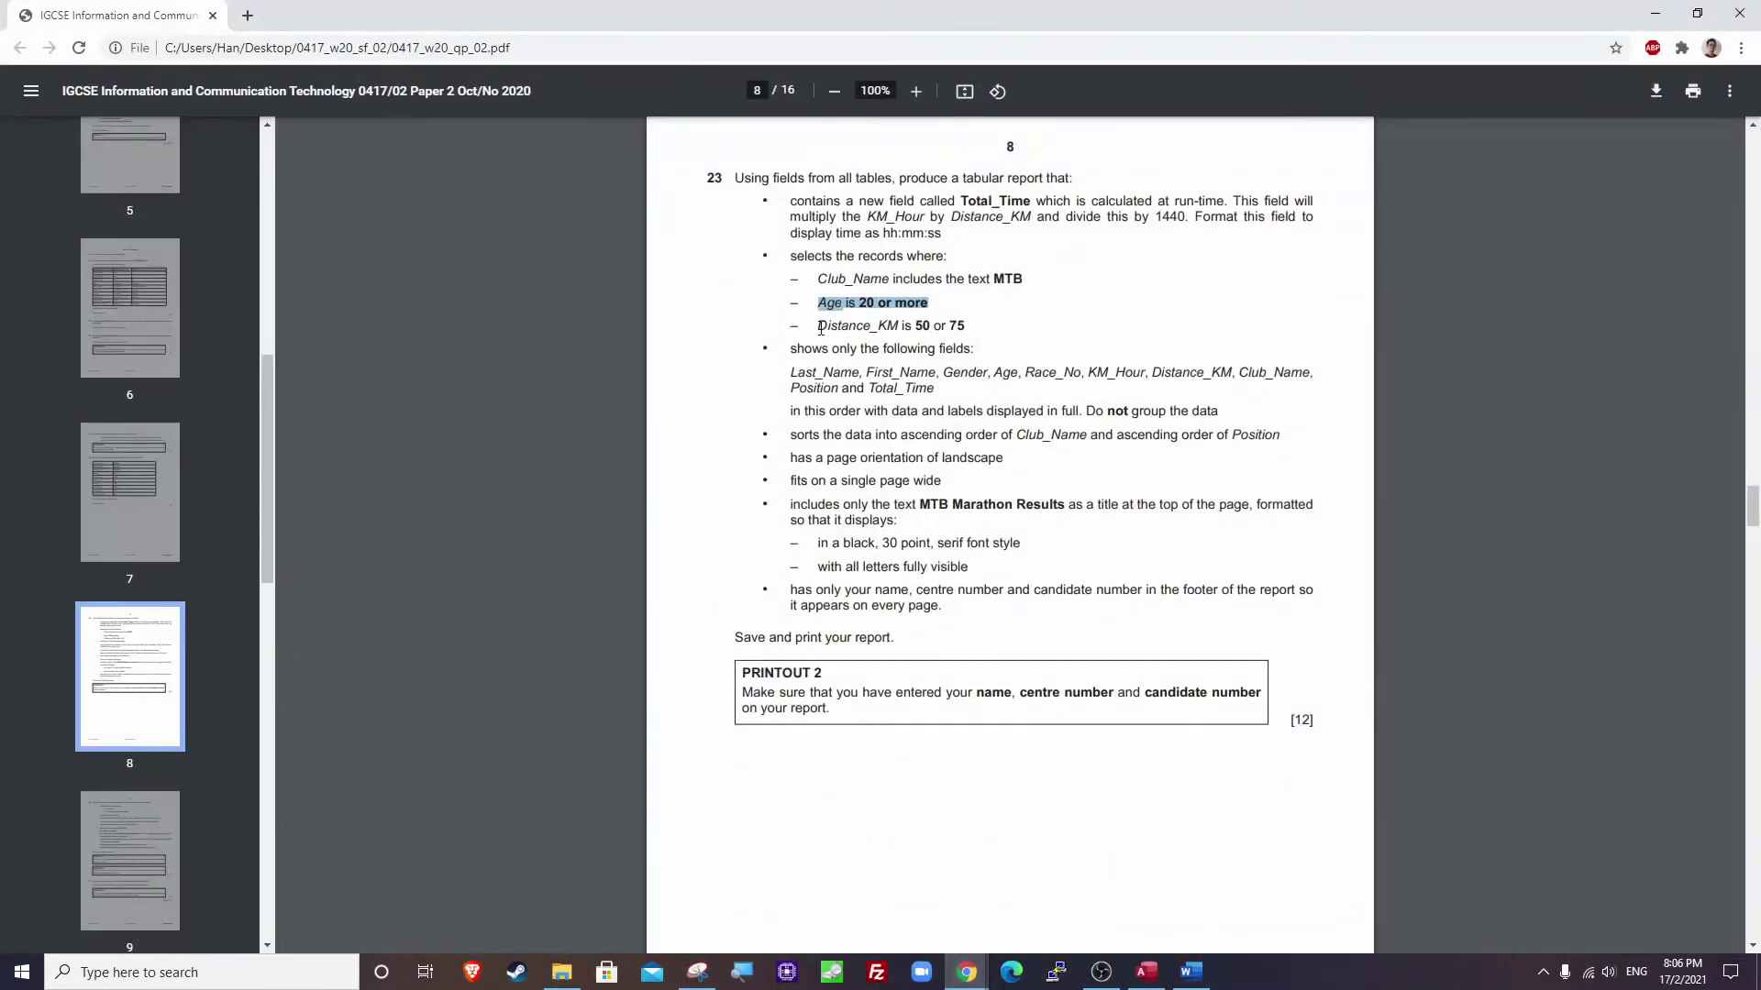
{"action": "left_click_drag", "start_coordinate": [819, 328], "coordinate": [962, 327]}
{"action": "key", "text": "alt+Tab"}
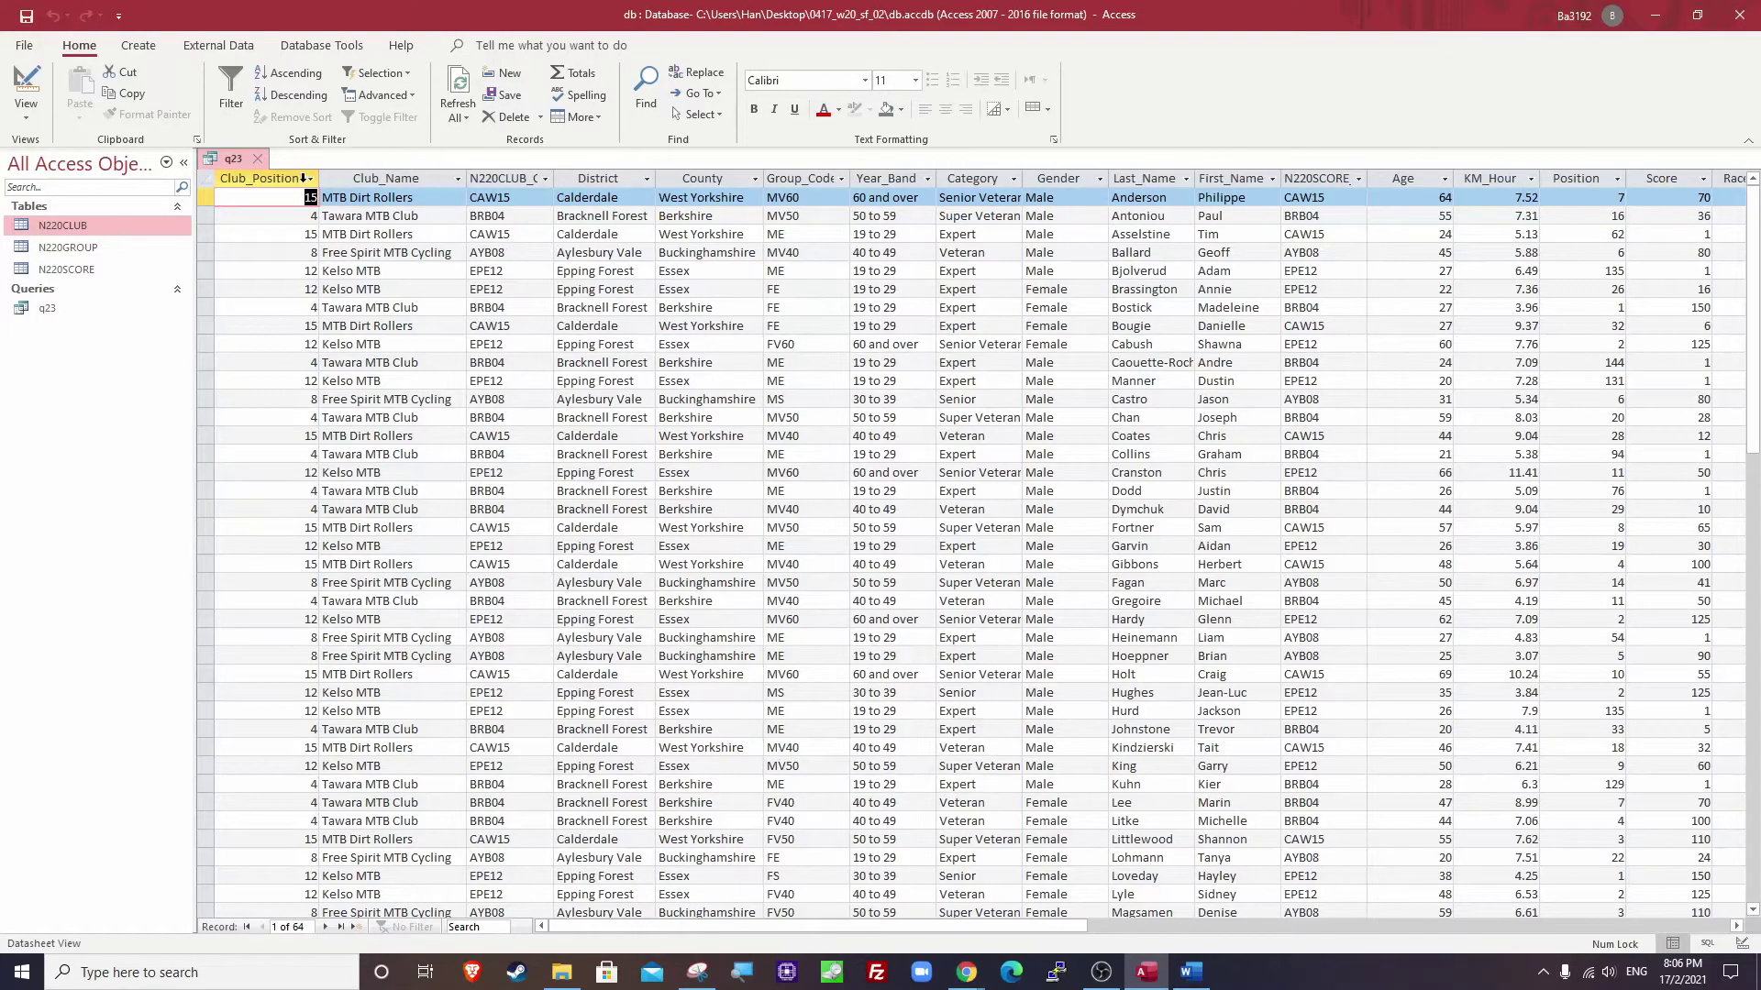
In Design view, set the Distance_KM criterion to 50 OR 75 and run the query for 40 records.
{"action": "right_click", "coordinate": [222, 162]}
{"action": "left_click", "coordinate": [248, 258]}
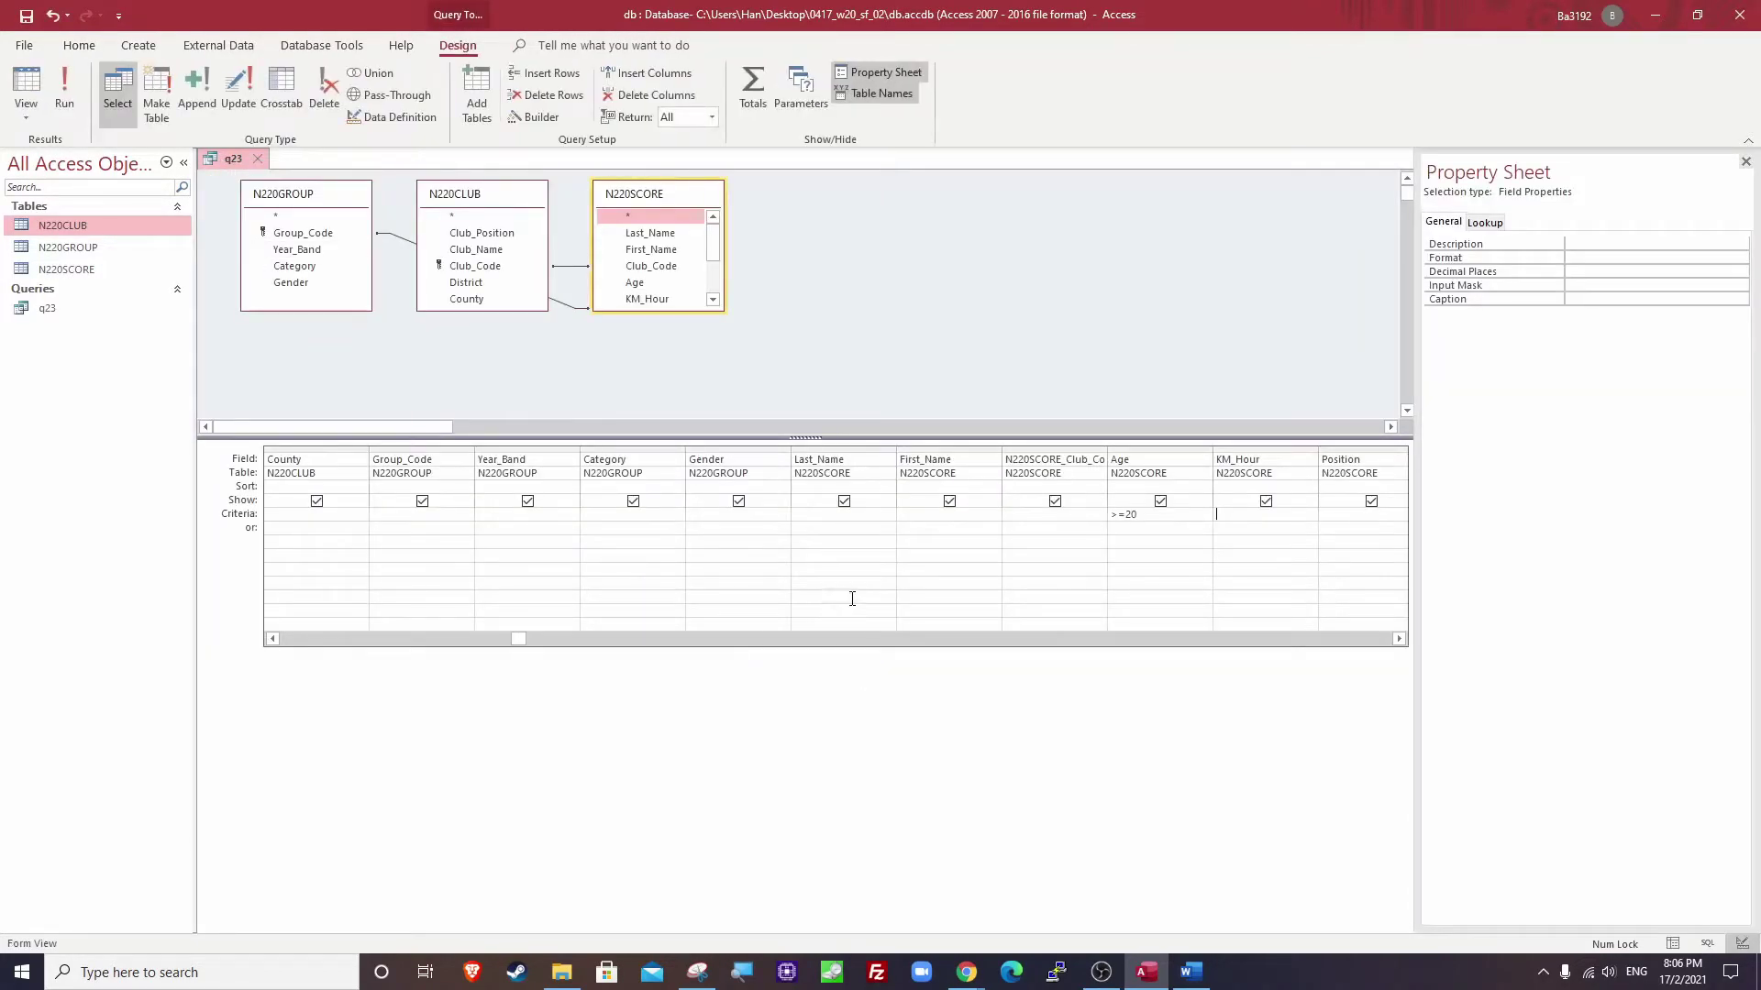
{"action": "left_click_drag", "start_coordinate": [519, 639], "coordinate": [863, 651]}
{"action": "left_click", "coordinate": [1186, 518]}
{"action": "type", "text": "50 O"}
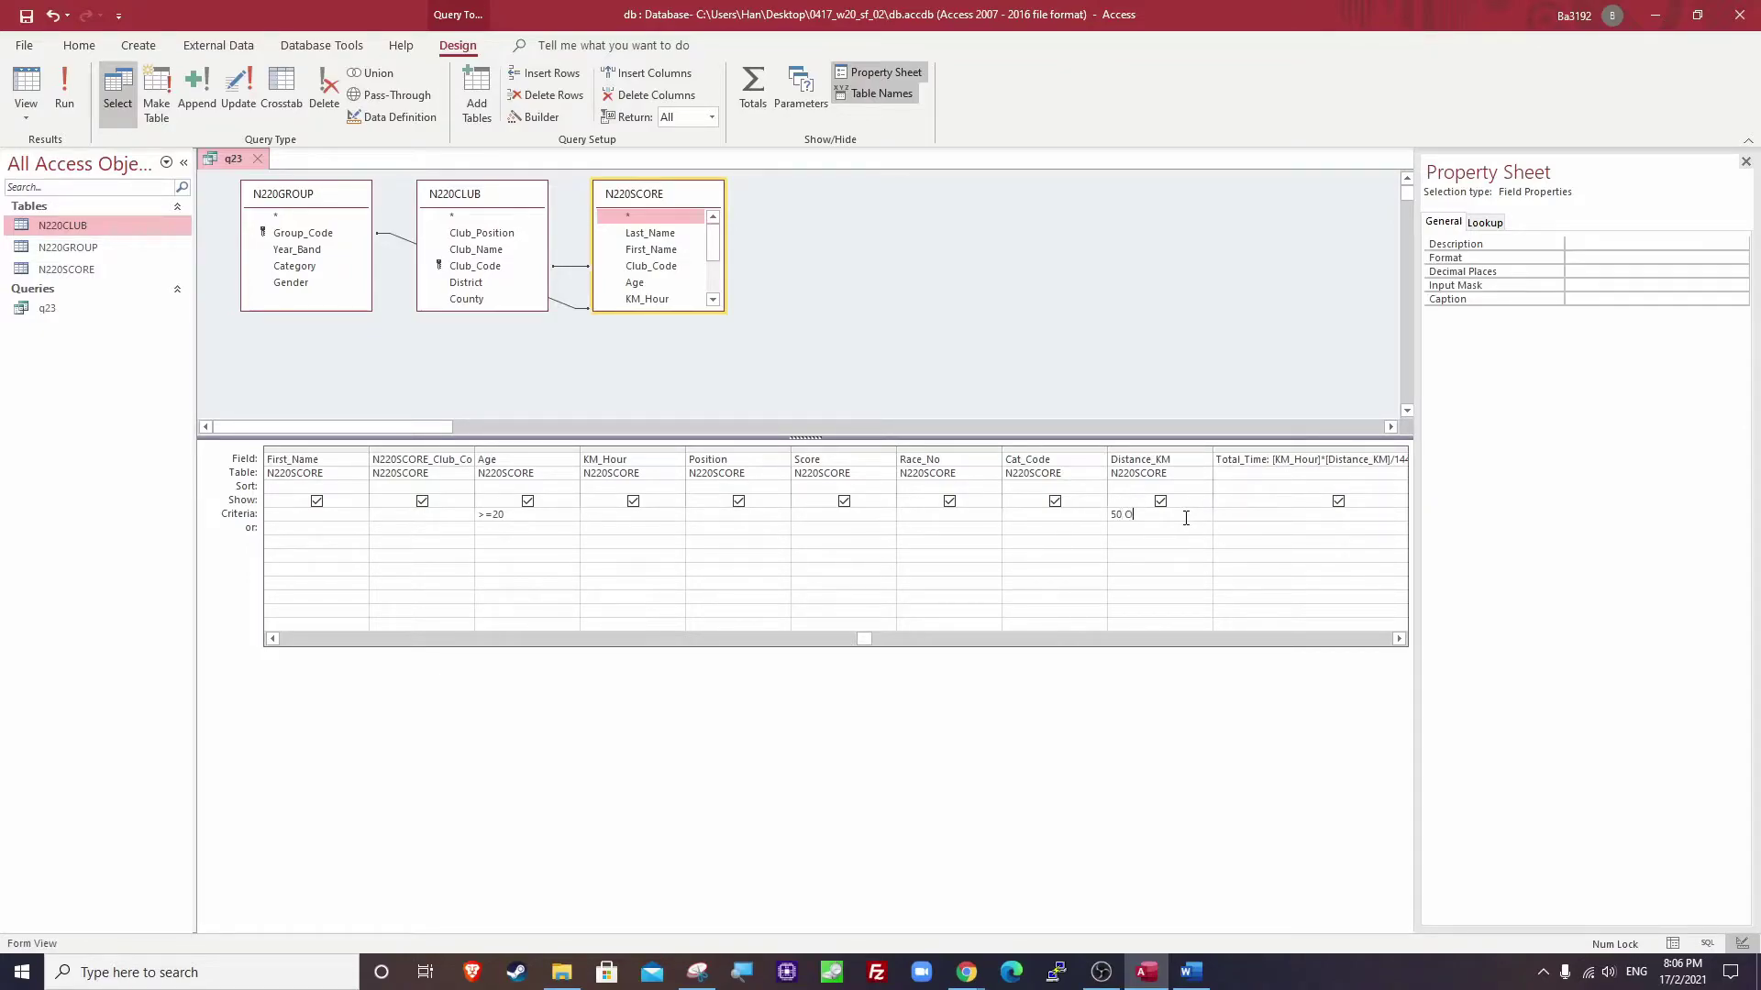
{"action": "type", "text": "R 75"}
{"action": "key", "text": "Tab"}
{"action": "left_click", "coordinate": [1189, 519]}
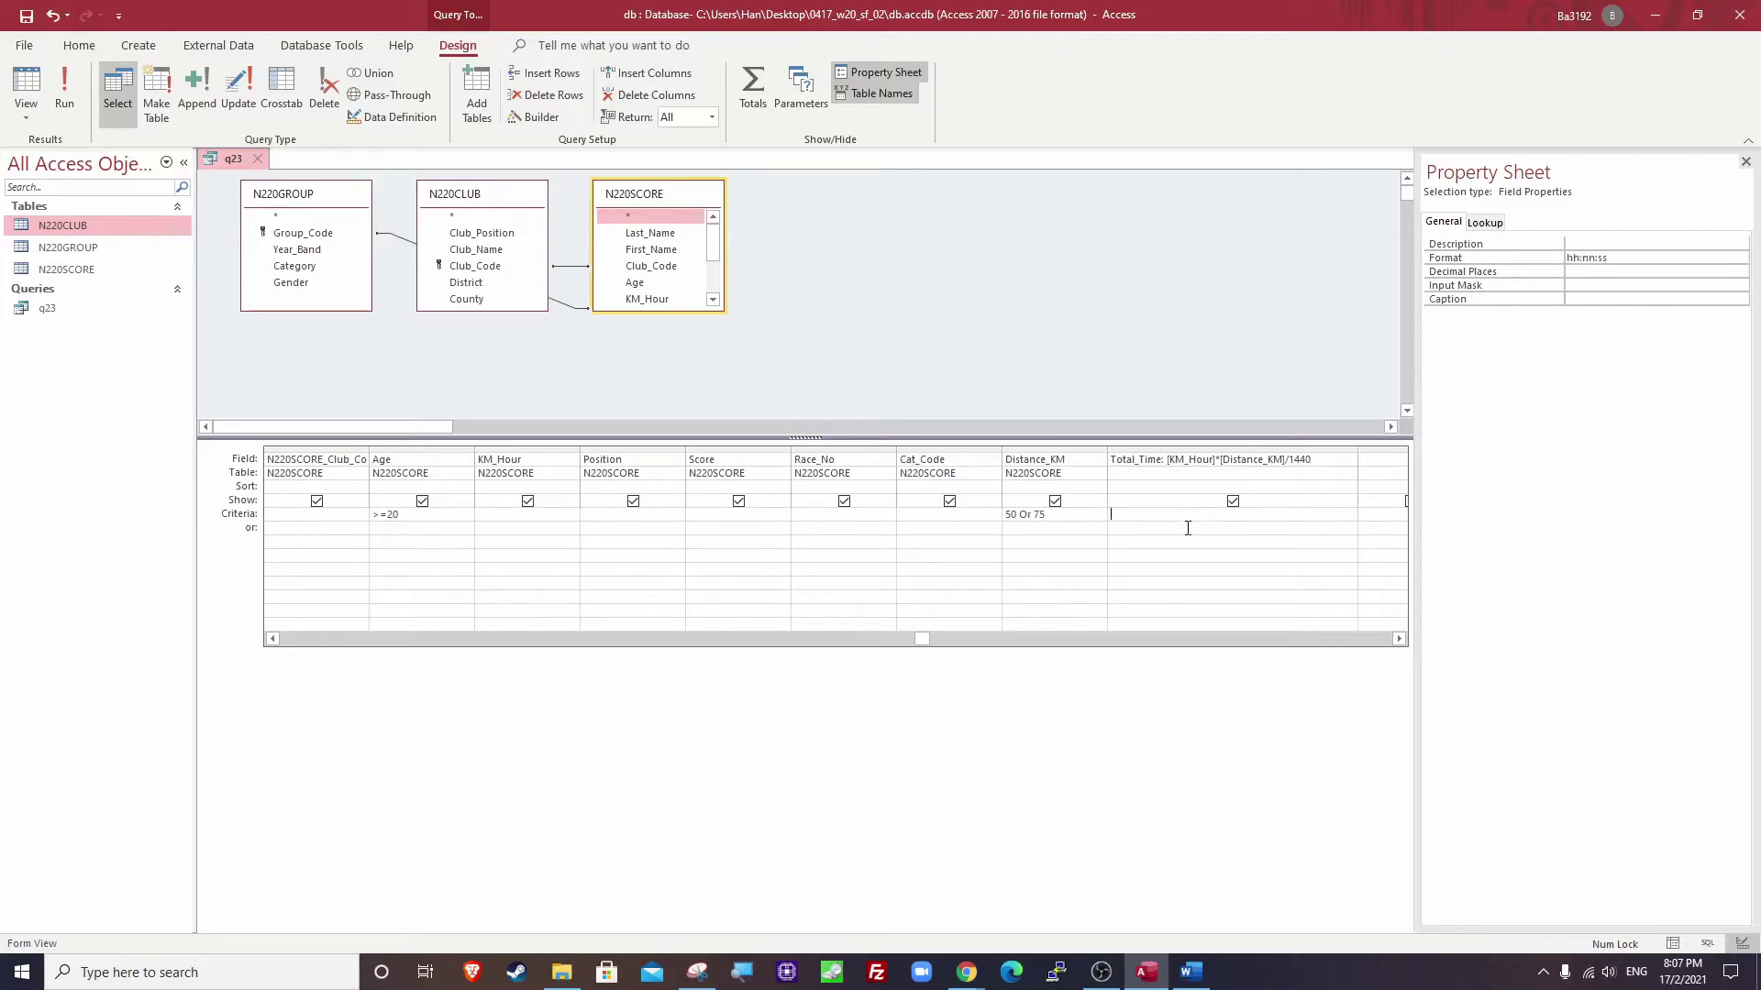
{"action": "left_click", "coordinate": [64, 96]}
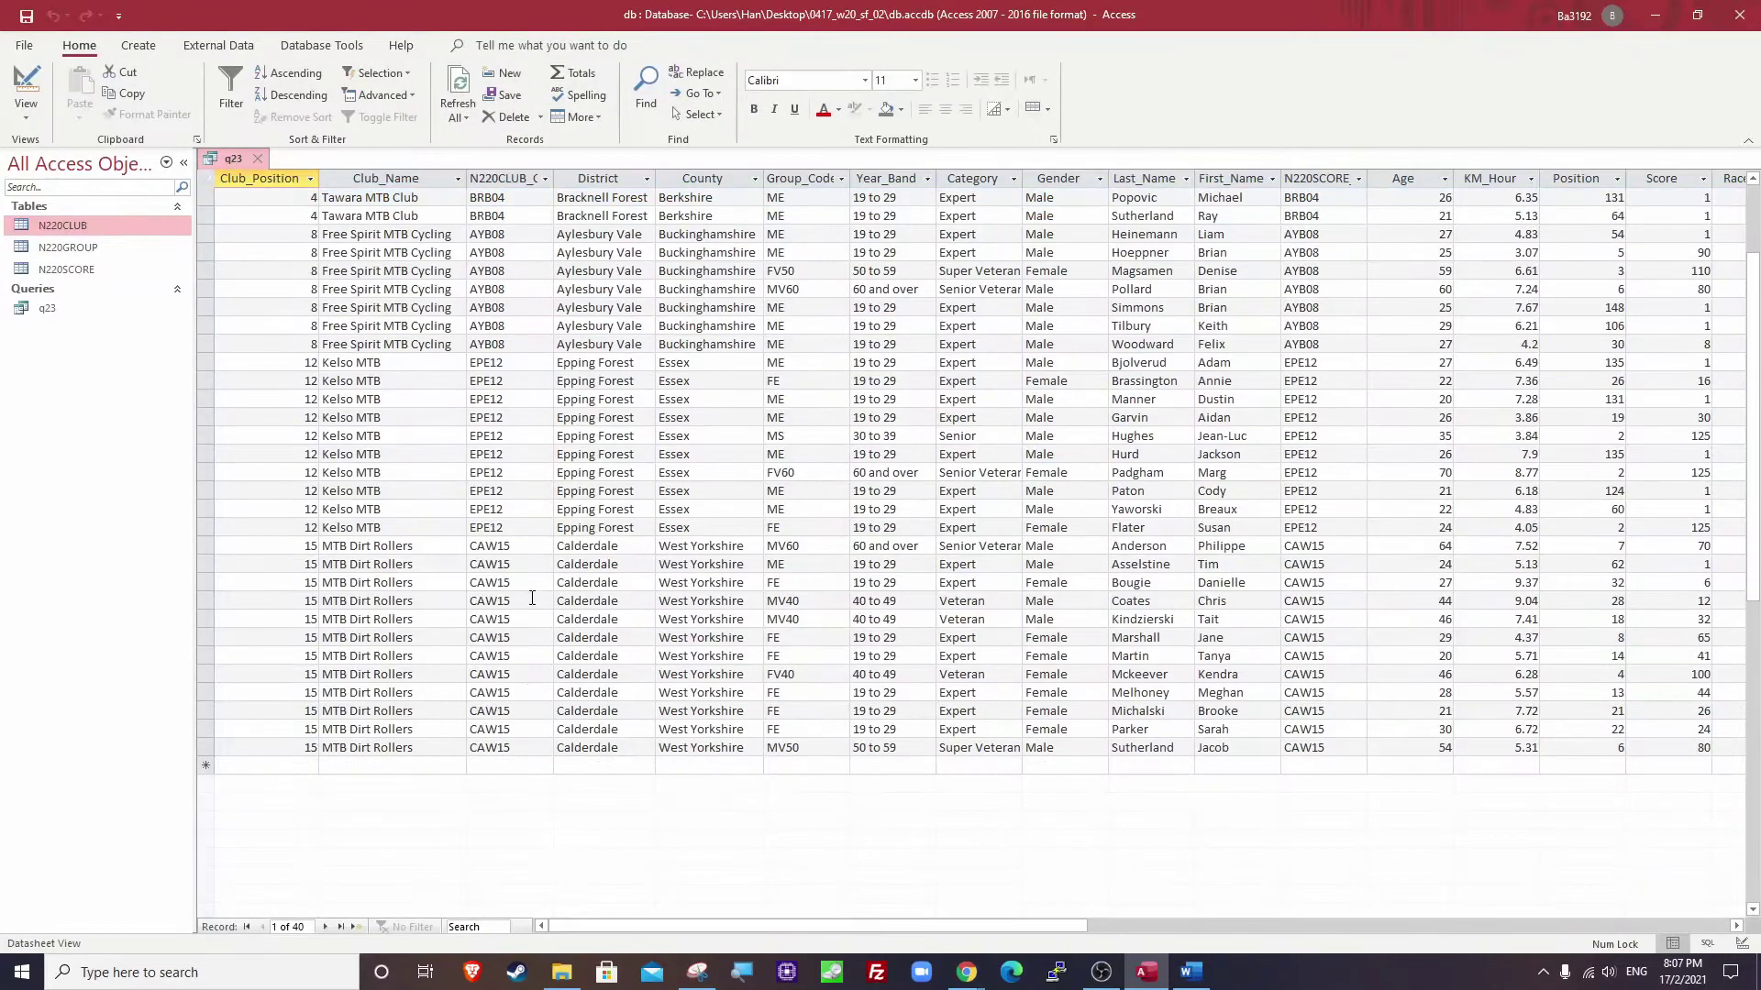
Scroll through the 40 filtered q23 records, then switch to the exam PDF.
{"action": "scroll", "coordinate": [385, 731], "scroll_direction": "up", "scroll_amount": 2}
{"action": "scroll", "coordinate": [420, 733], "scroll_direction": "down", "scroll_amount": 4}
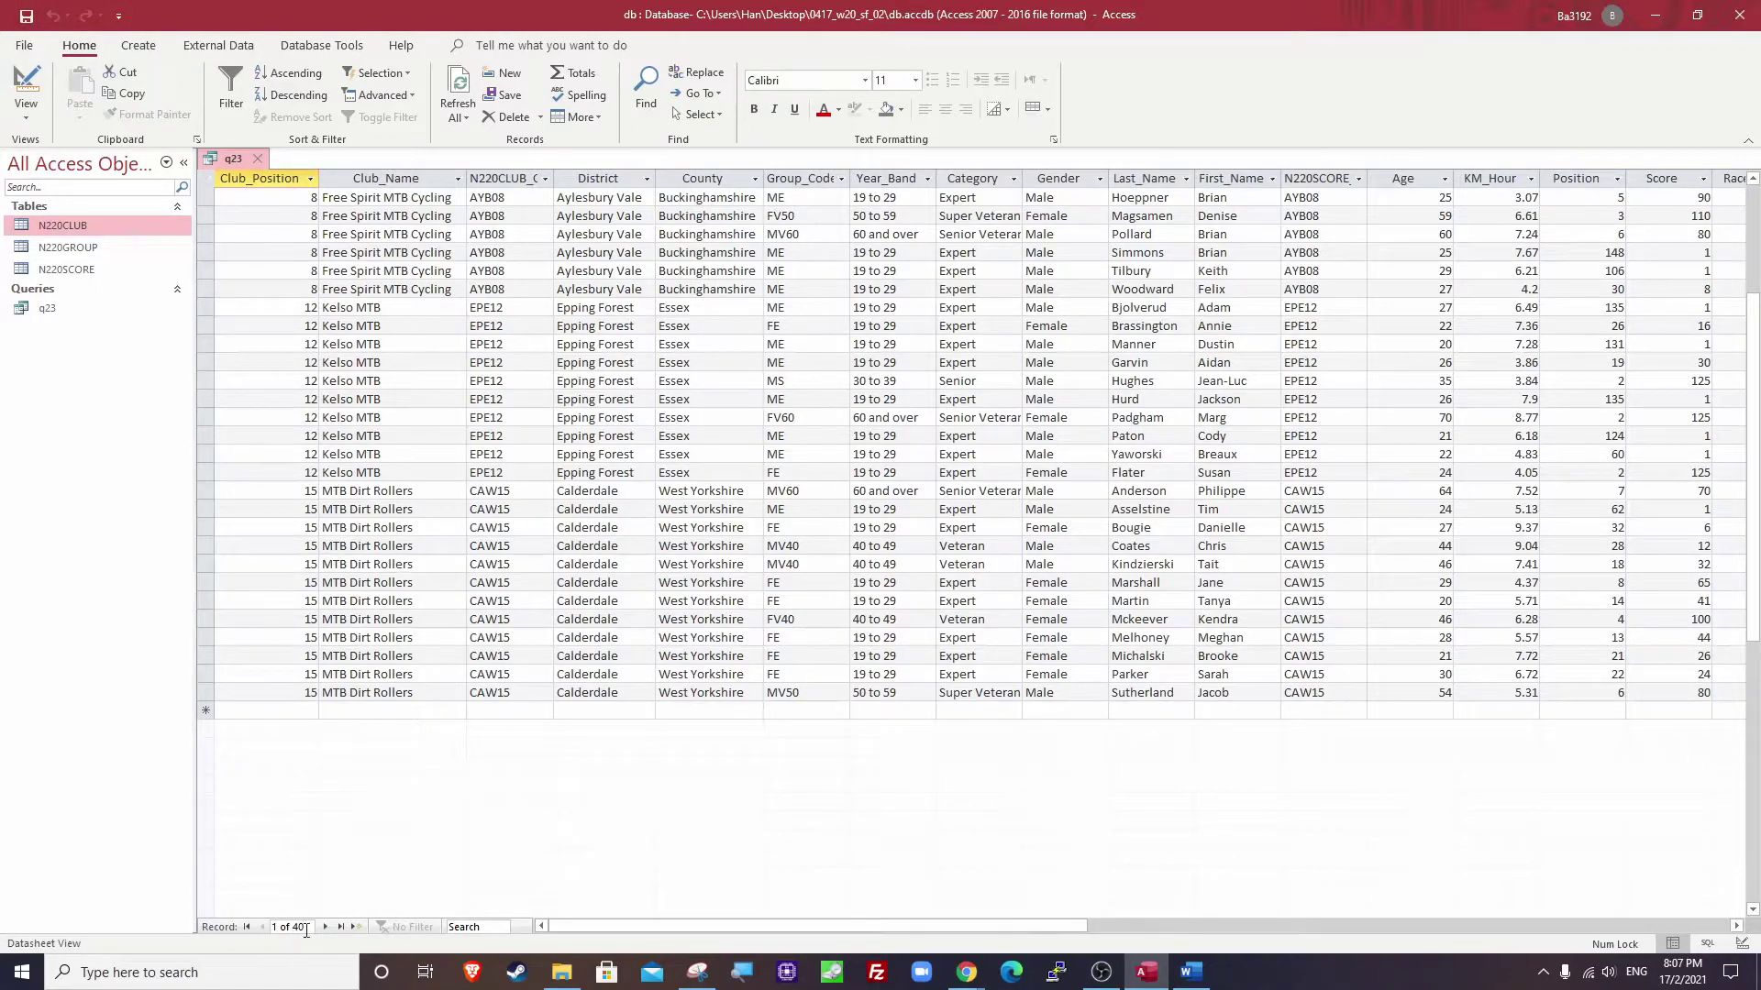
{"action": "key", "text": "alt+Tab"}
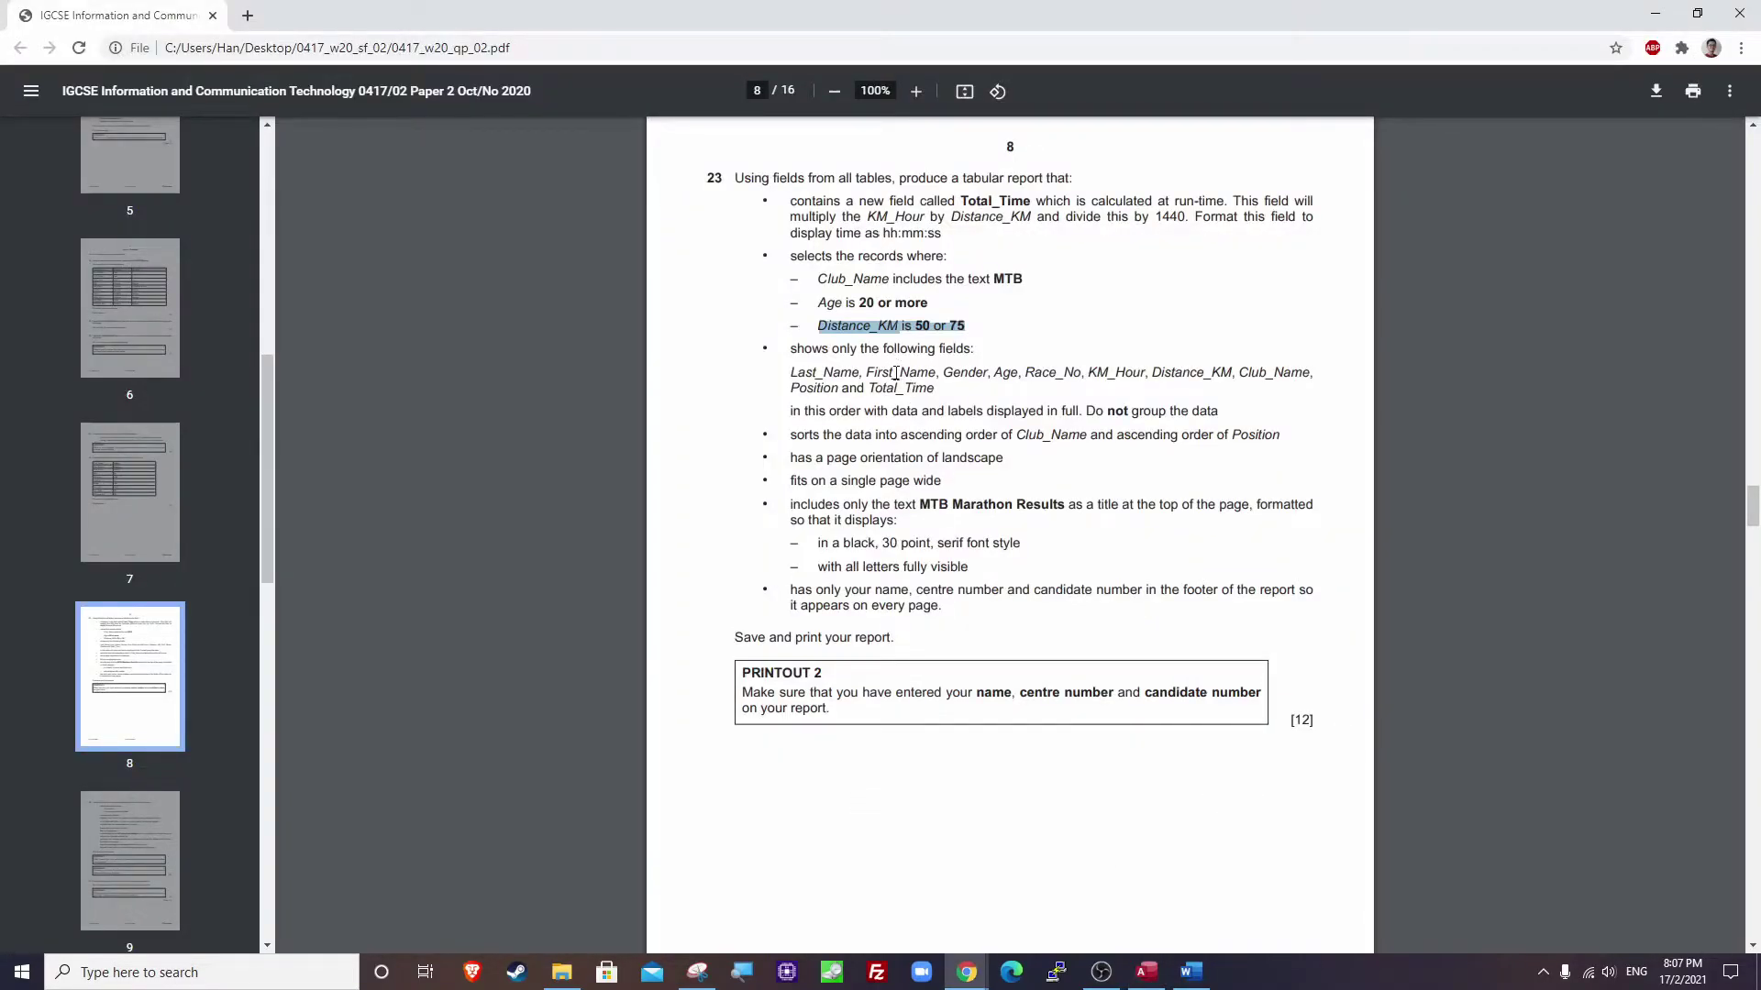
Reread the Total_Time, record-selection and tabular report requirements in the PDF, then minimise it.
{"action": "left_click", "coordinate": [892, 323]}
{"action": "left_click_drag", "start_coordinate": [790, 201], "coordinate": [945, 235]}
{"action": "left_click_drag", "start_coordinate": [815, 280], "coordinate": [968, 323]}
{"action": "left_click", "coordinate": [969, 323]}
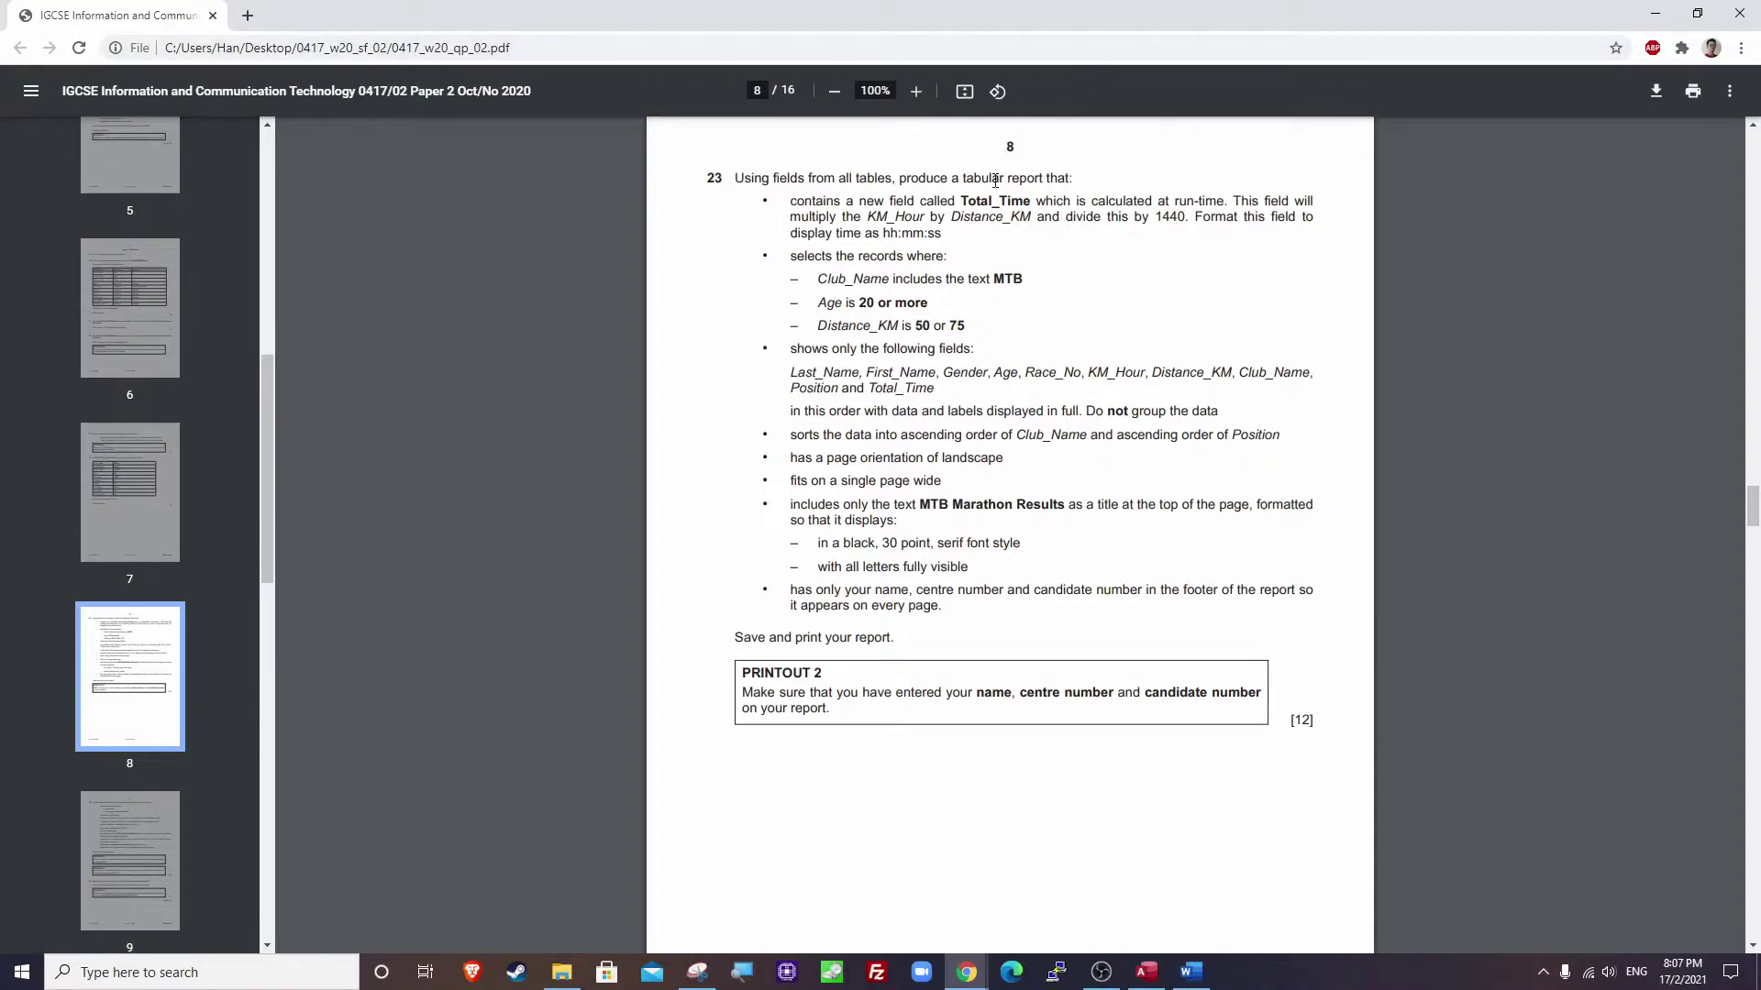
{"action": "left_click_drag", "start_coordinate": [961, 180], "coordinate": [1042, 183]}
{"action": "left_click", "coordinate": [1654, 13]}
{"action": "left_click_drag", "start_coordinate": [631, 926], "coordinate": [526, 425]}
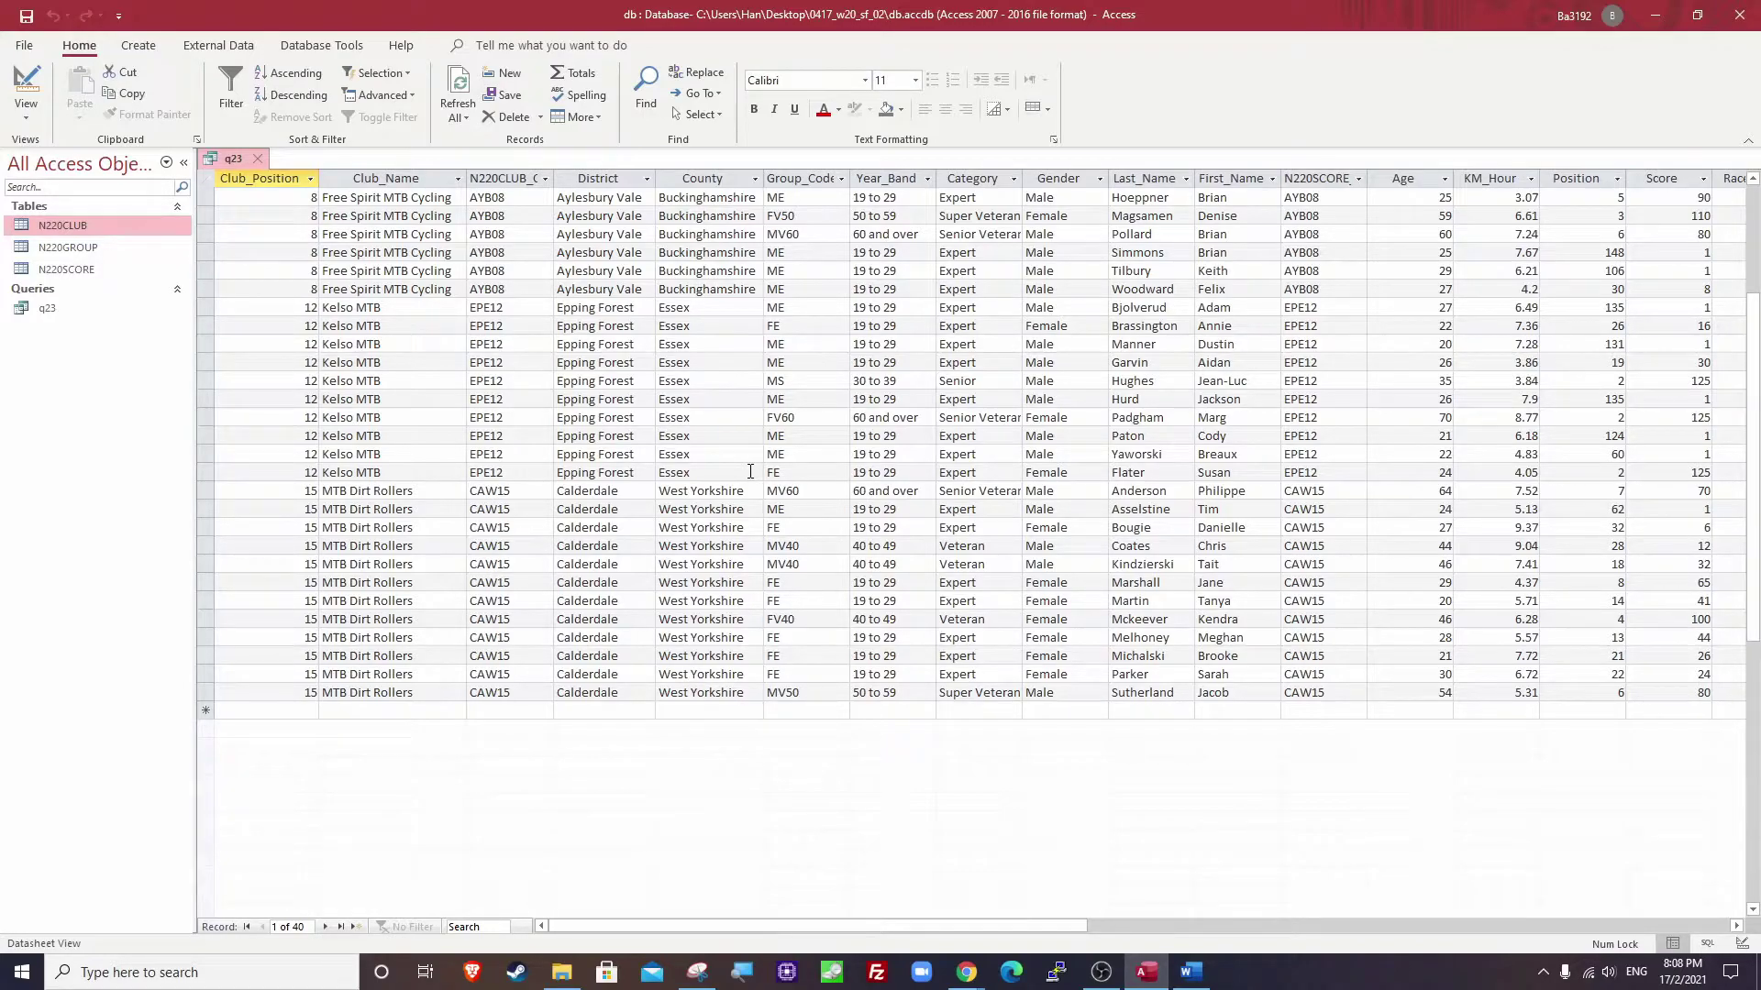
Select the q23 query in the Navigation Pane and launch the Report Wizard from the Create tab.
{"action": "left_click", "coordinate": [100, 270], "text": "shift"}
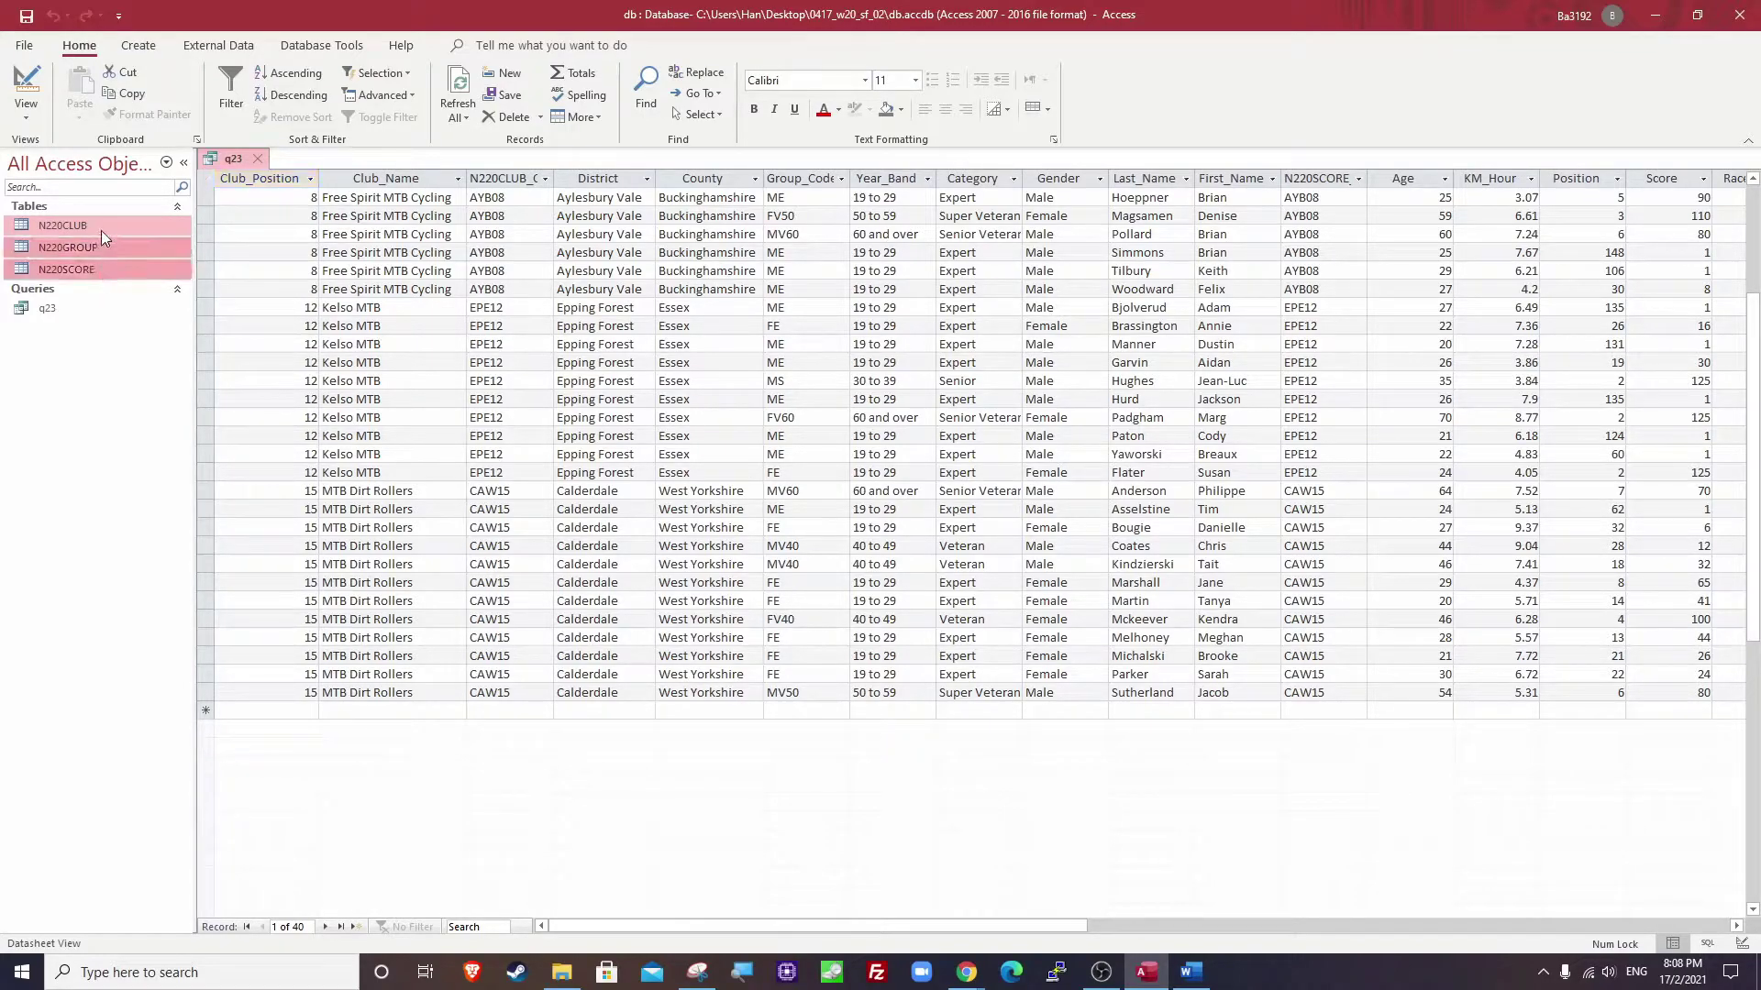
{"action": "left_click", "coordinate": [55, 311]}
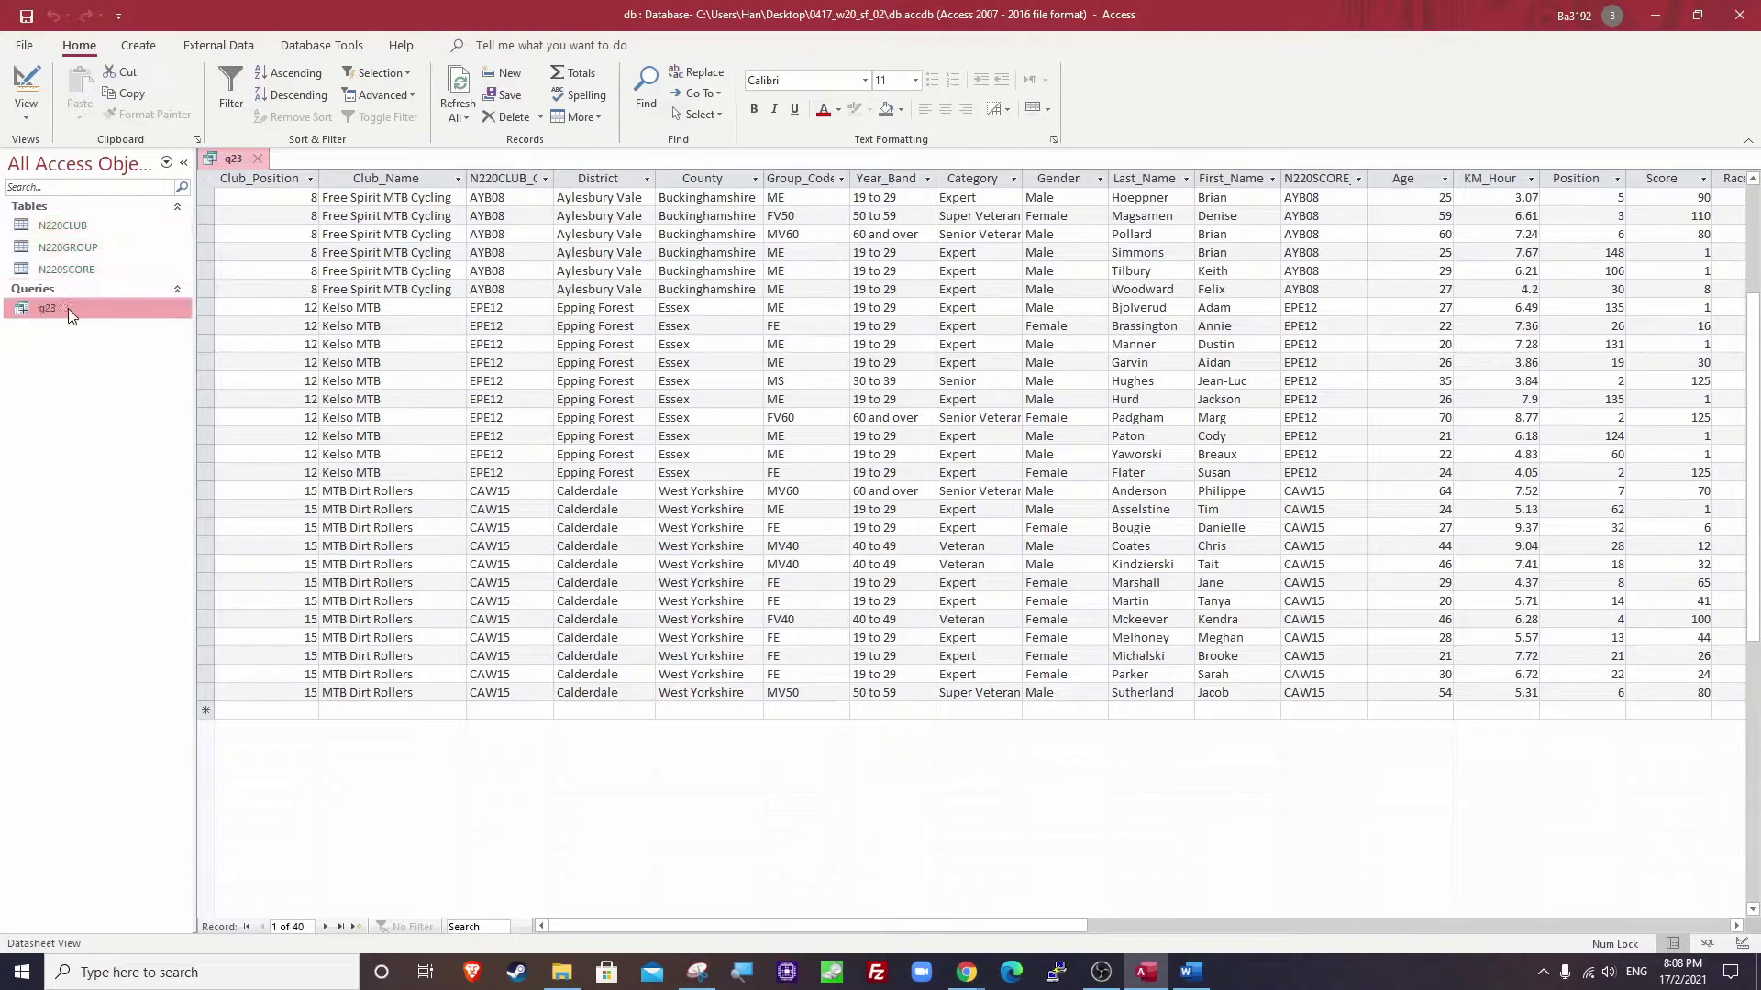
{"action": "left_click", "coordinate": [55, 309]}
{"action": "left_click", "coordinate": [69, 227]}
{"action": "left_click", "coordinate": [76, 272]}
{"action": "left_click", "coordinate": [55, 310]}
{"action": "left_click", "coordinate": [58, 311]}
{"action": "left_click", "coordinate": [137, 46]}
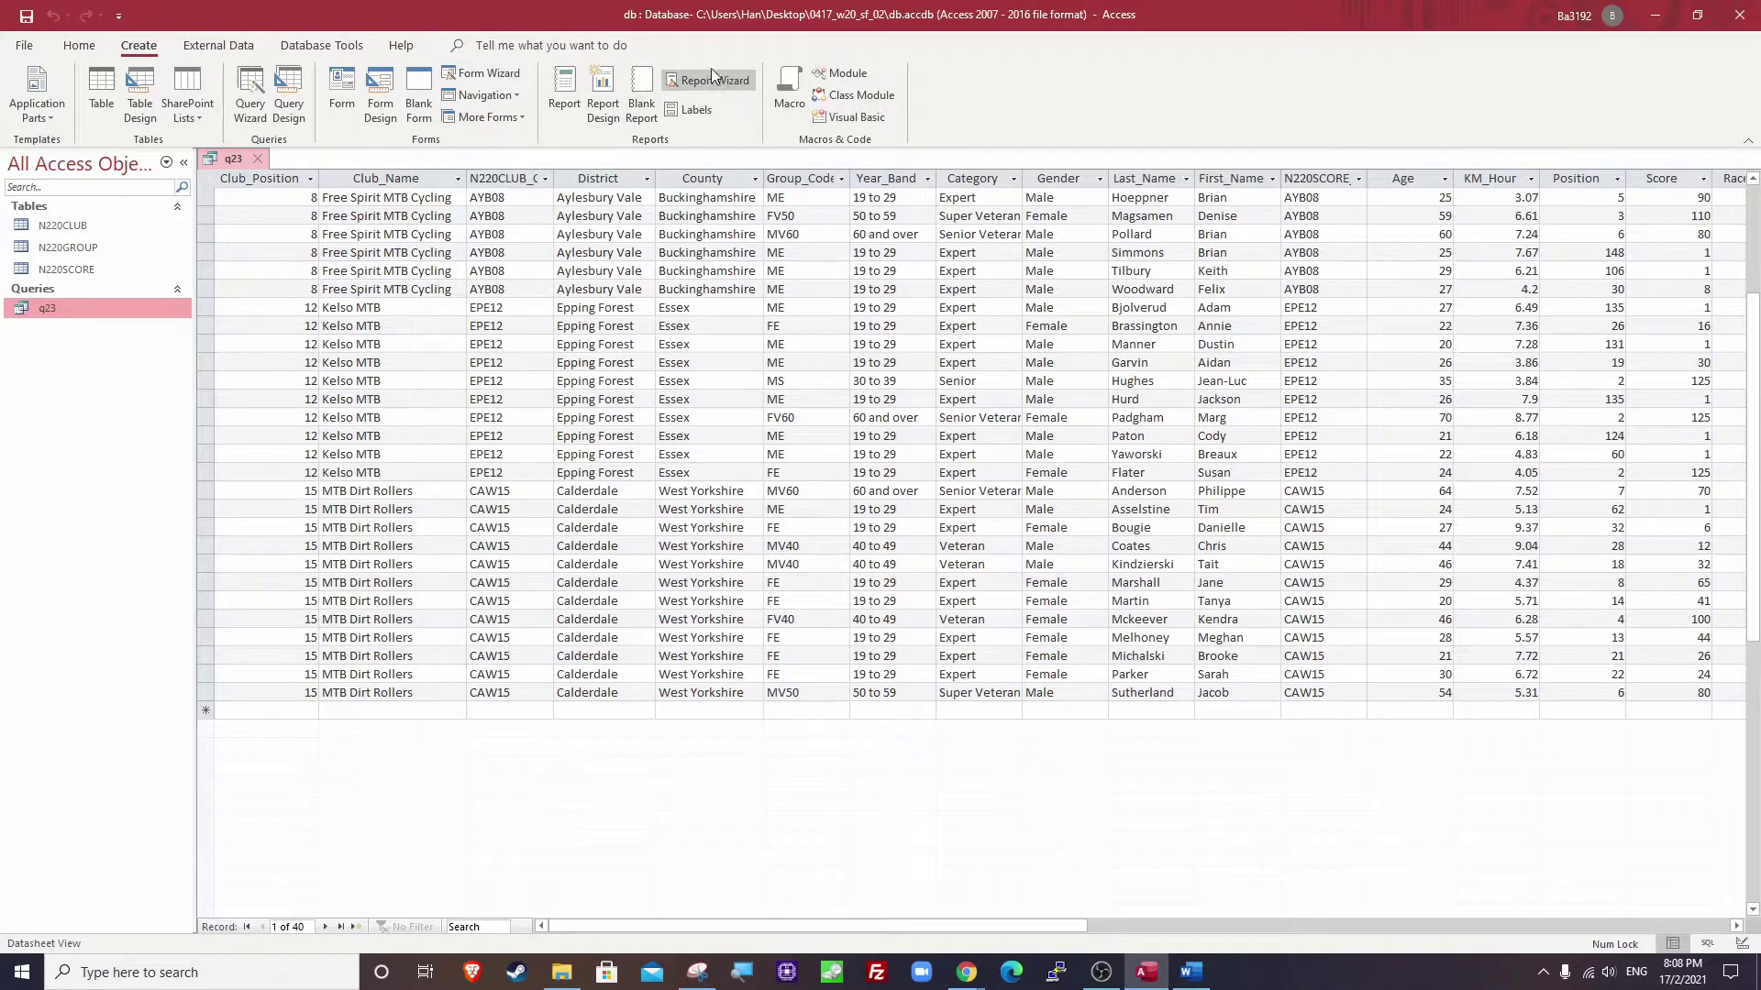
{"action": "left_click", "coordinate": [700, 81]}
{"action": "key", "text": "alt+Tab"}
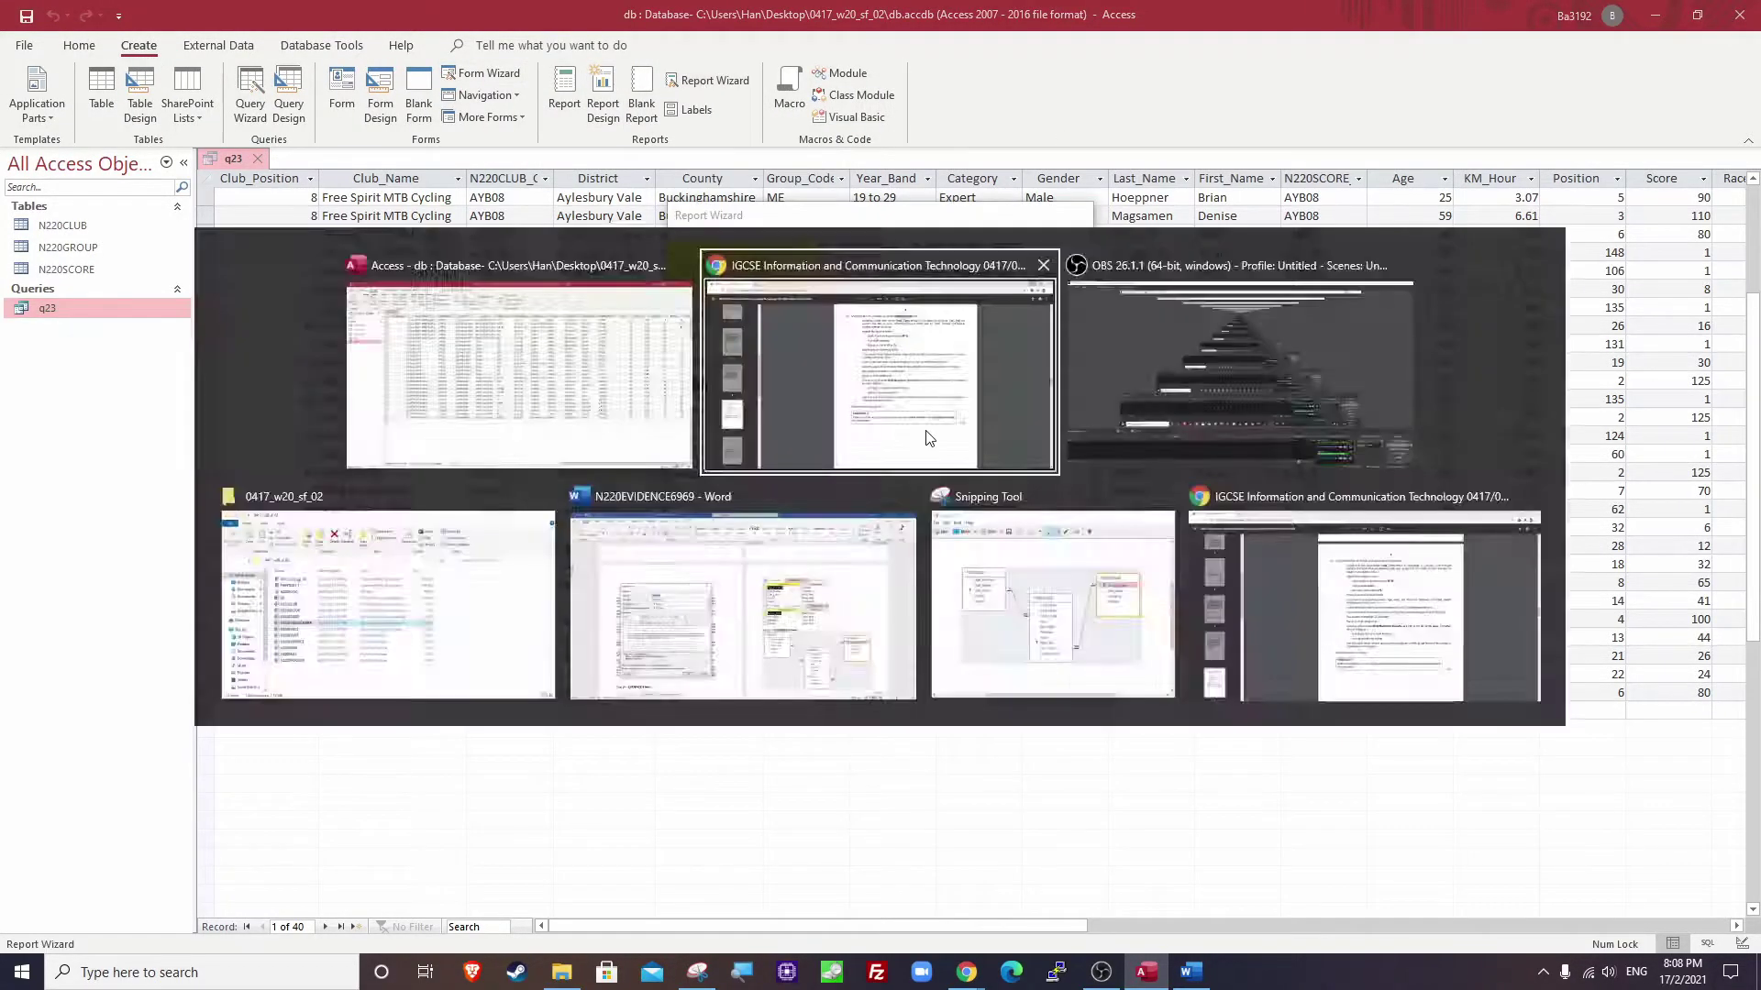
{"action": "left_click", "coordinate": [898, 390]}
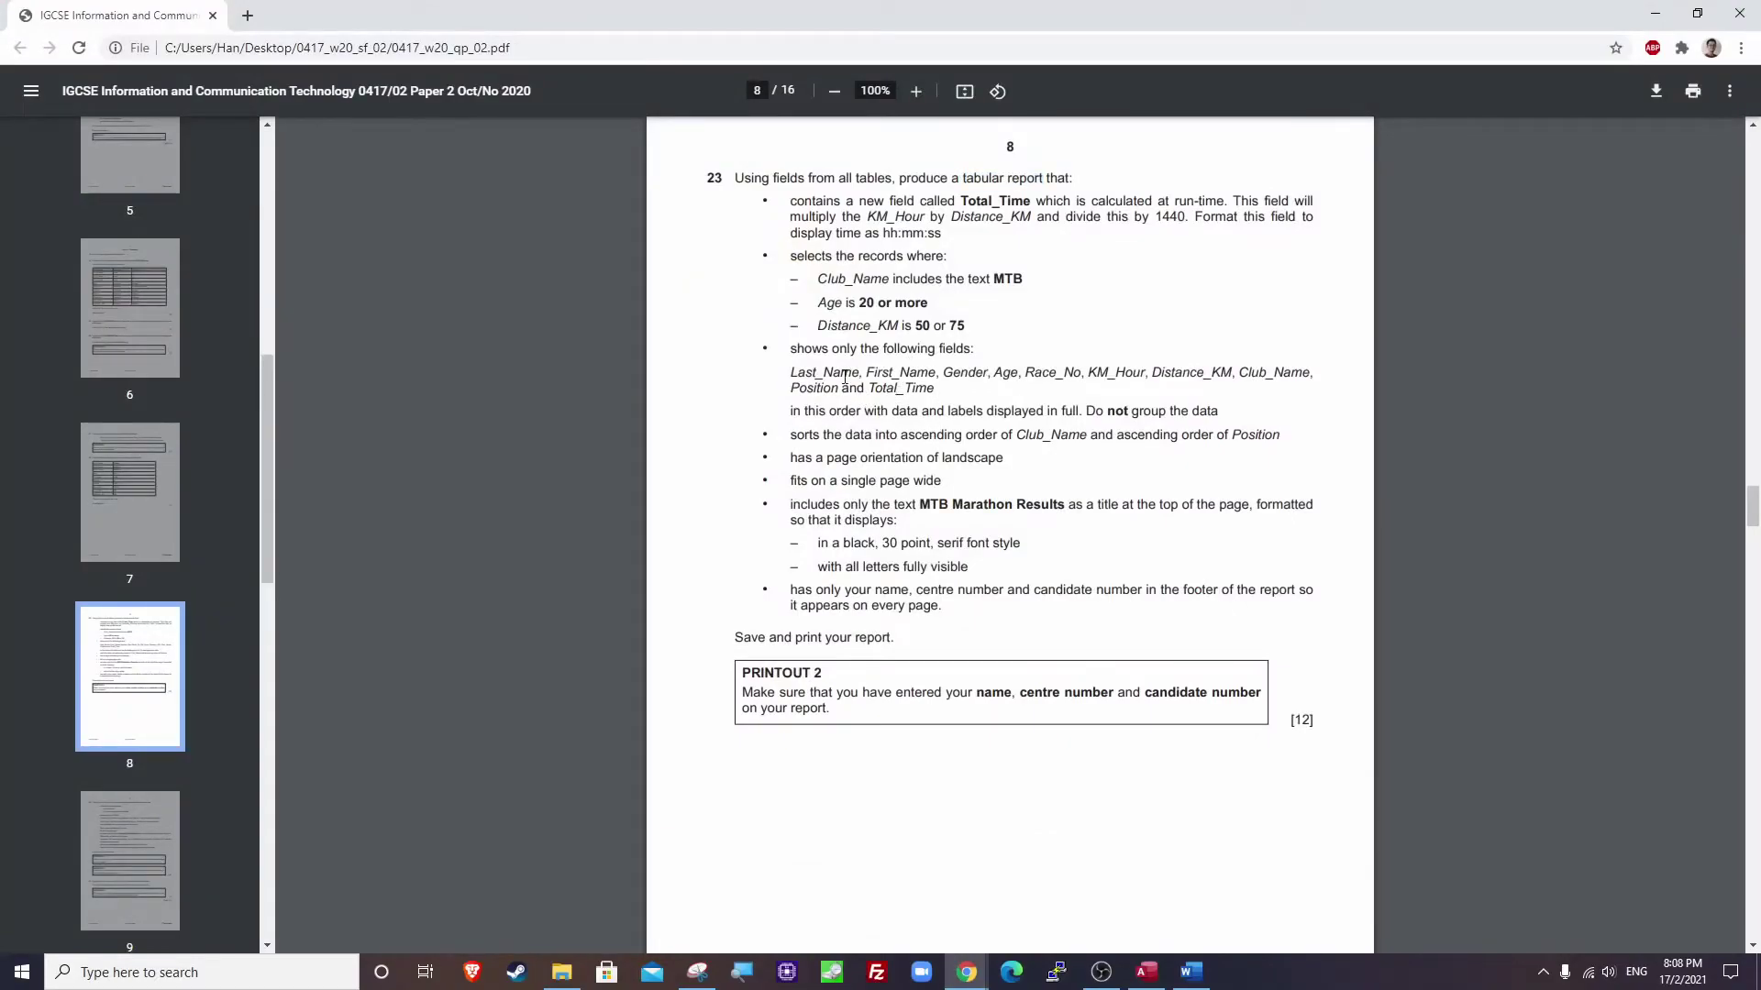
{"action": "left_click_drag", "start_coordinate": [795, 375], "coordinate": [935, 387]}
{"action": "left_click", "coordinate": [1110, 355]}
Add Last_Name, First_Name, Gender, Age and Race_No to the report's selected fields.
{"action": "left_click", "coordinate": [1656, 12]}
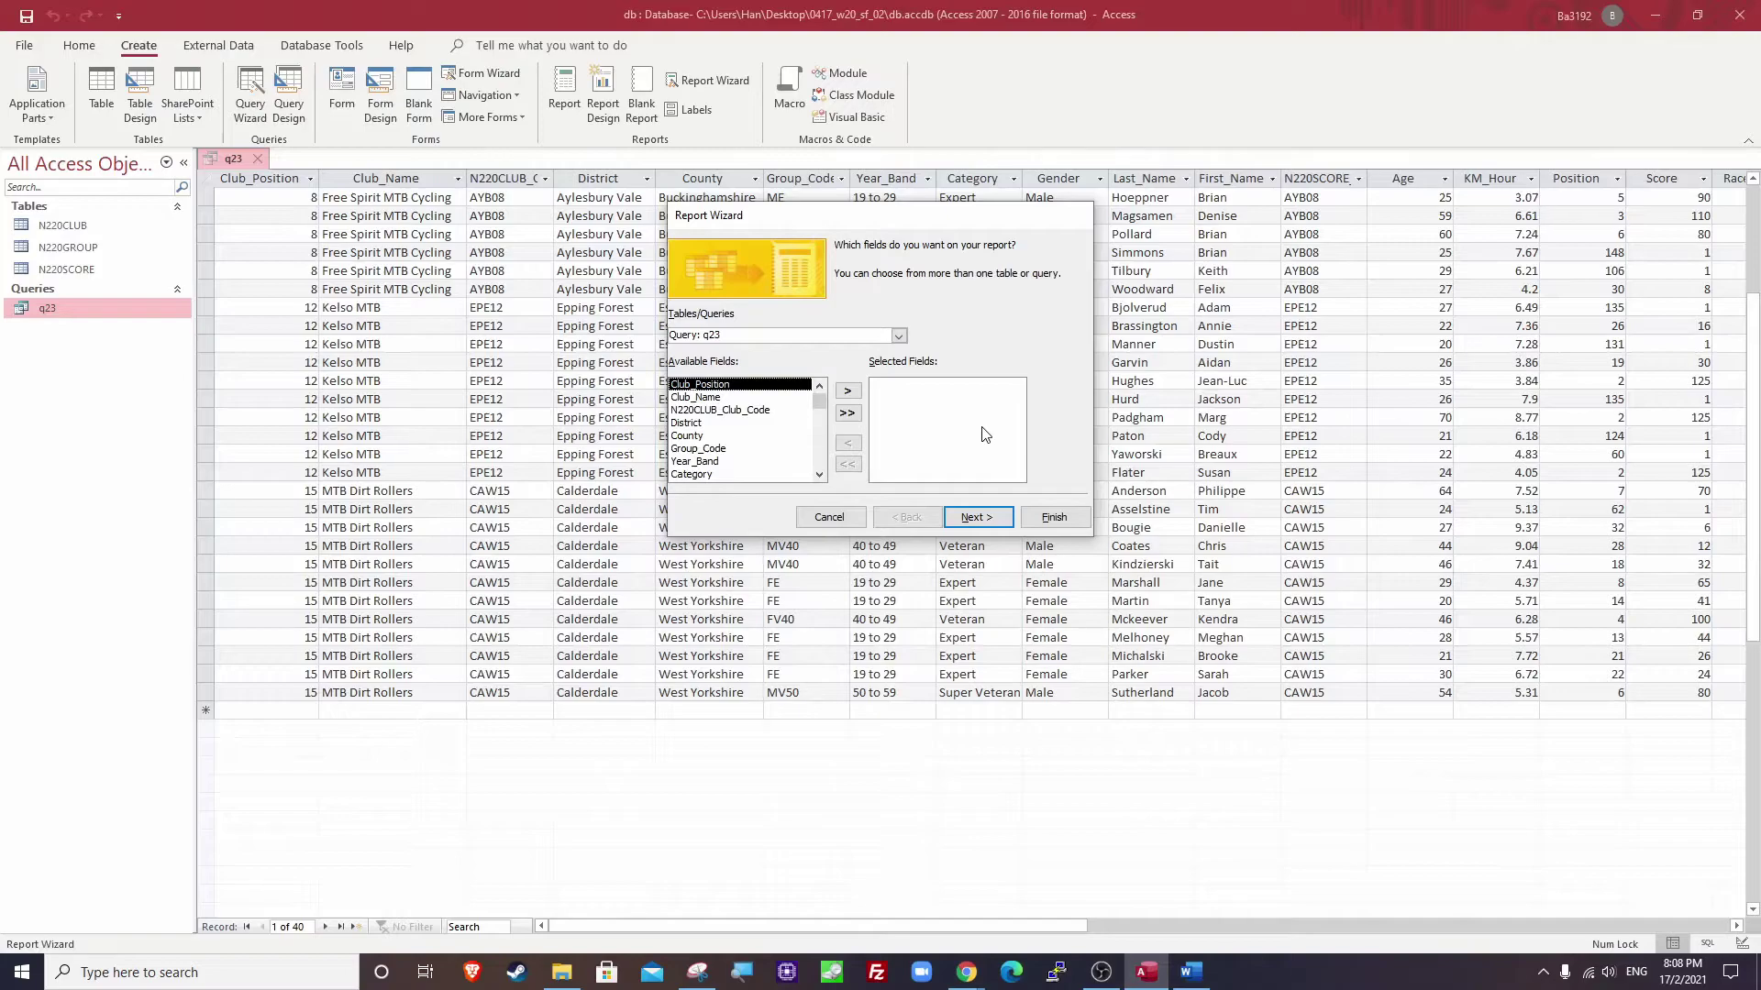
{"action": "scroll", "coordinate": [726, 420], "scroll_direction": "down", "scroll_amount": 2}
{"action": "double_click", "coordinate": [717, 424]}
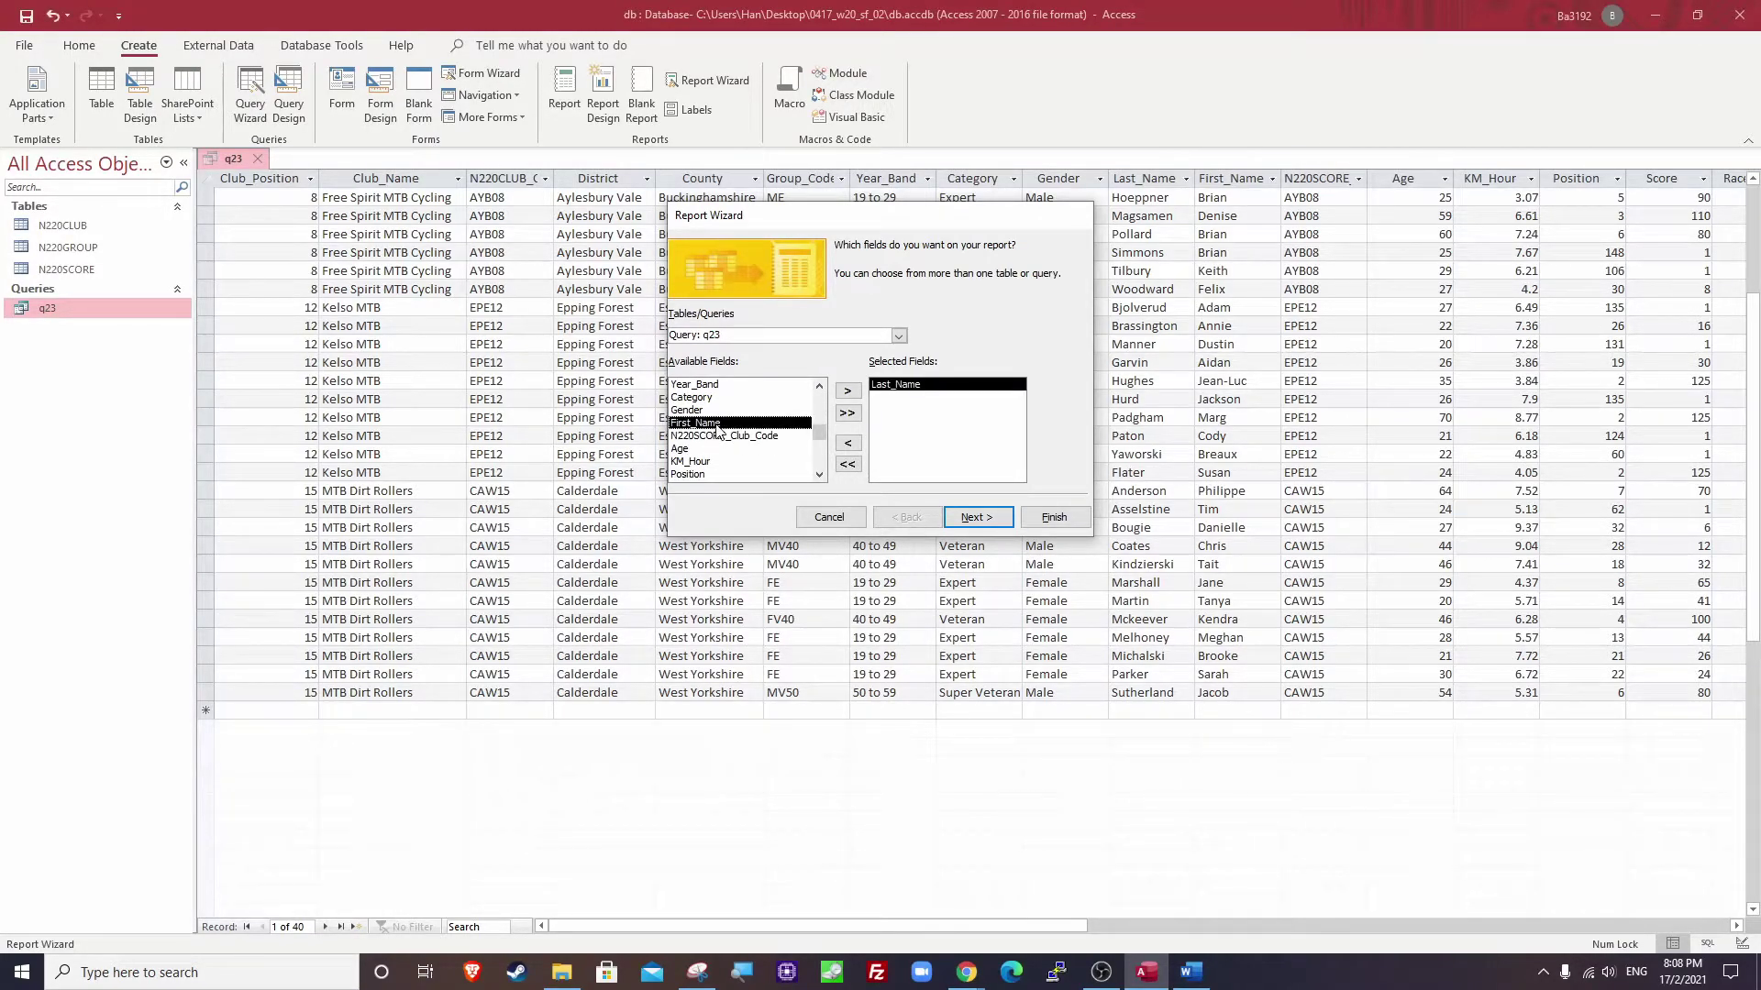
{"action": "double_click", "coordinate": [717, 424]}
{"action": "left_click", "coordinate": [711, 412]}
{"action": "double_click", "coordinate": [711, 412]}
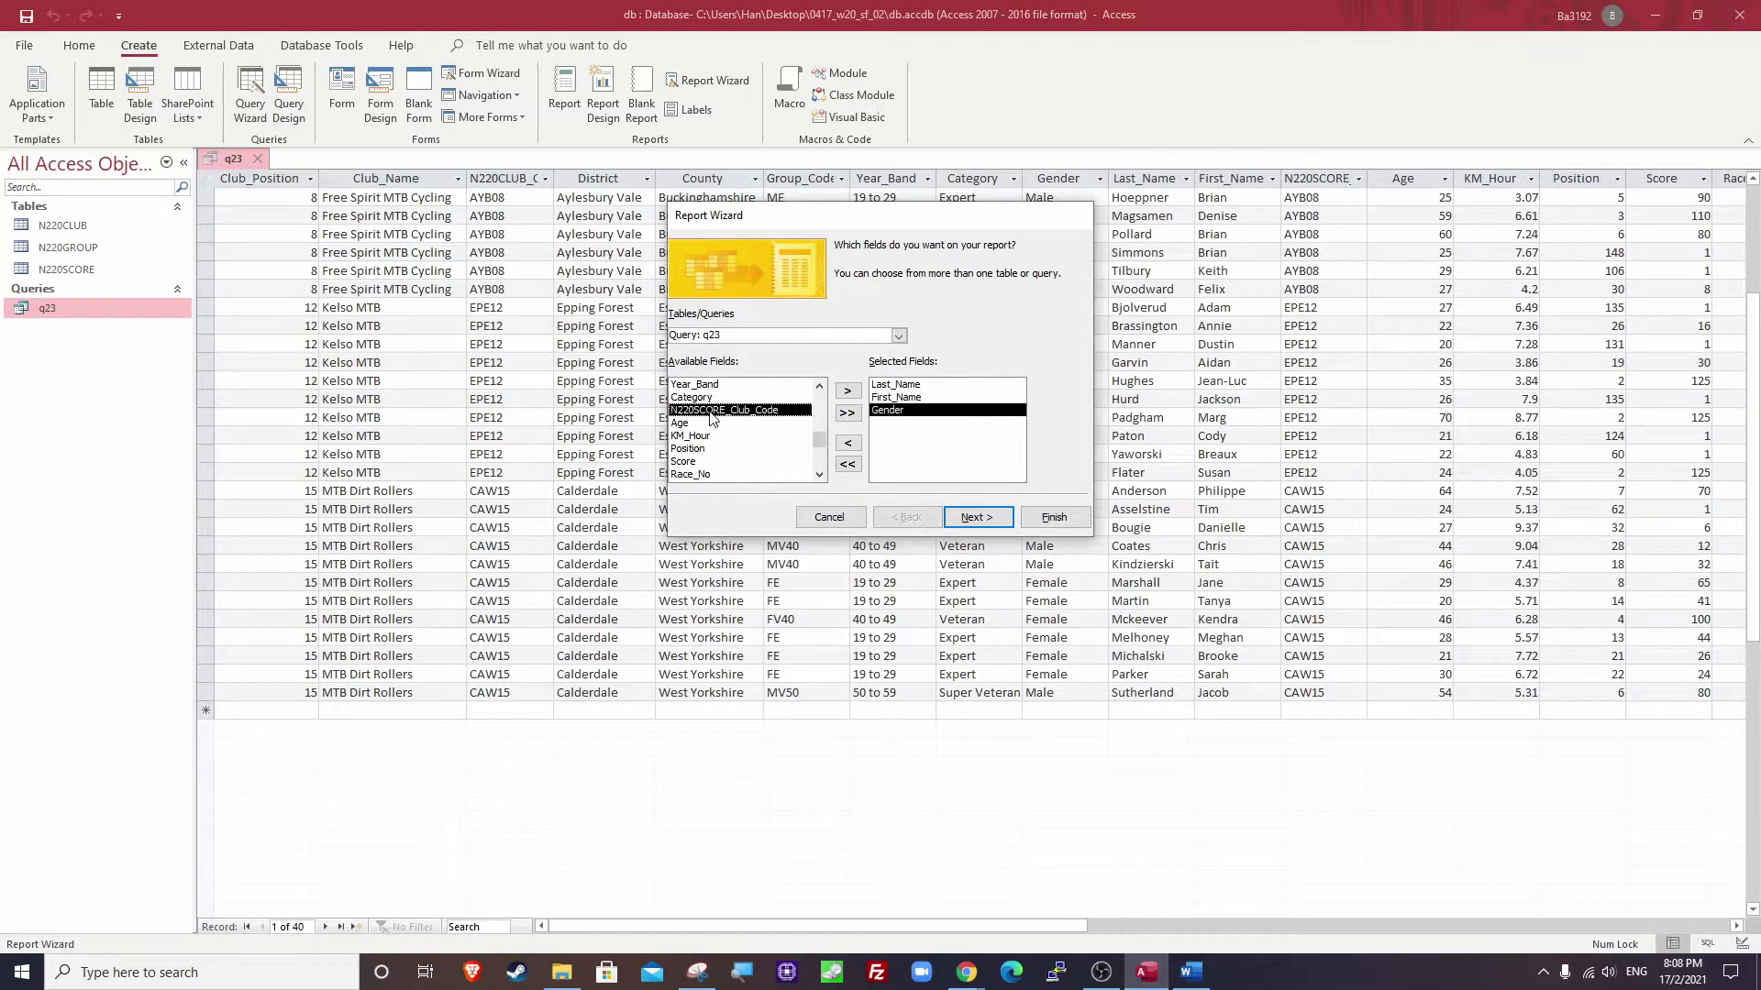
{"action": "left_click", "coordinate": [719, 424]}
{"action": "double_click", "coordinate": [719, 424]}
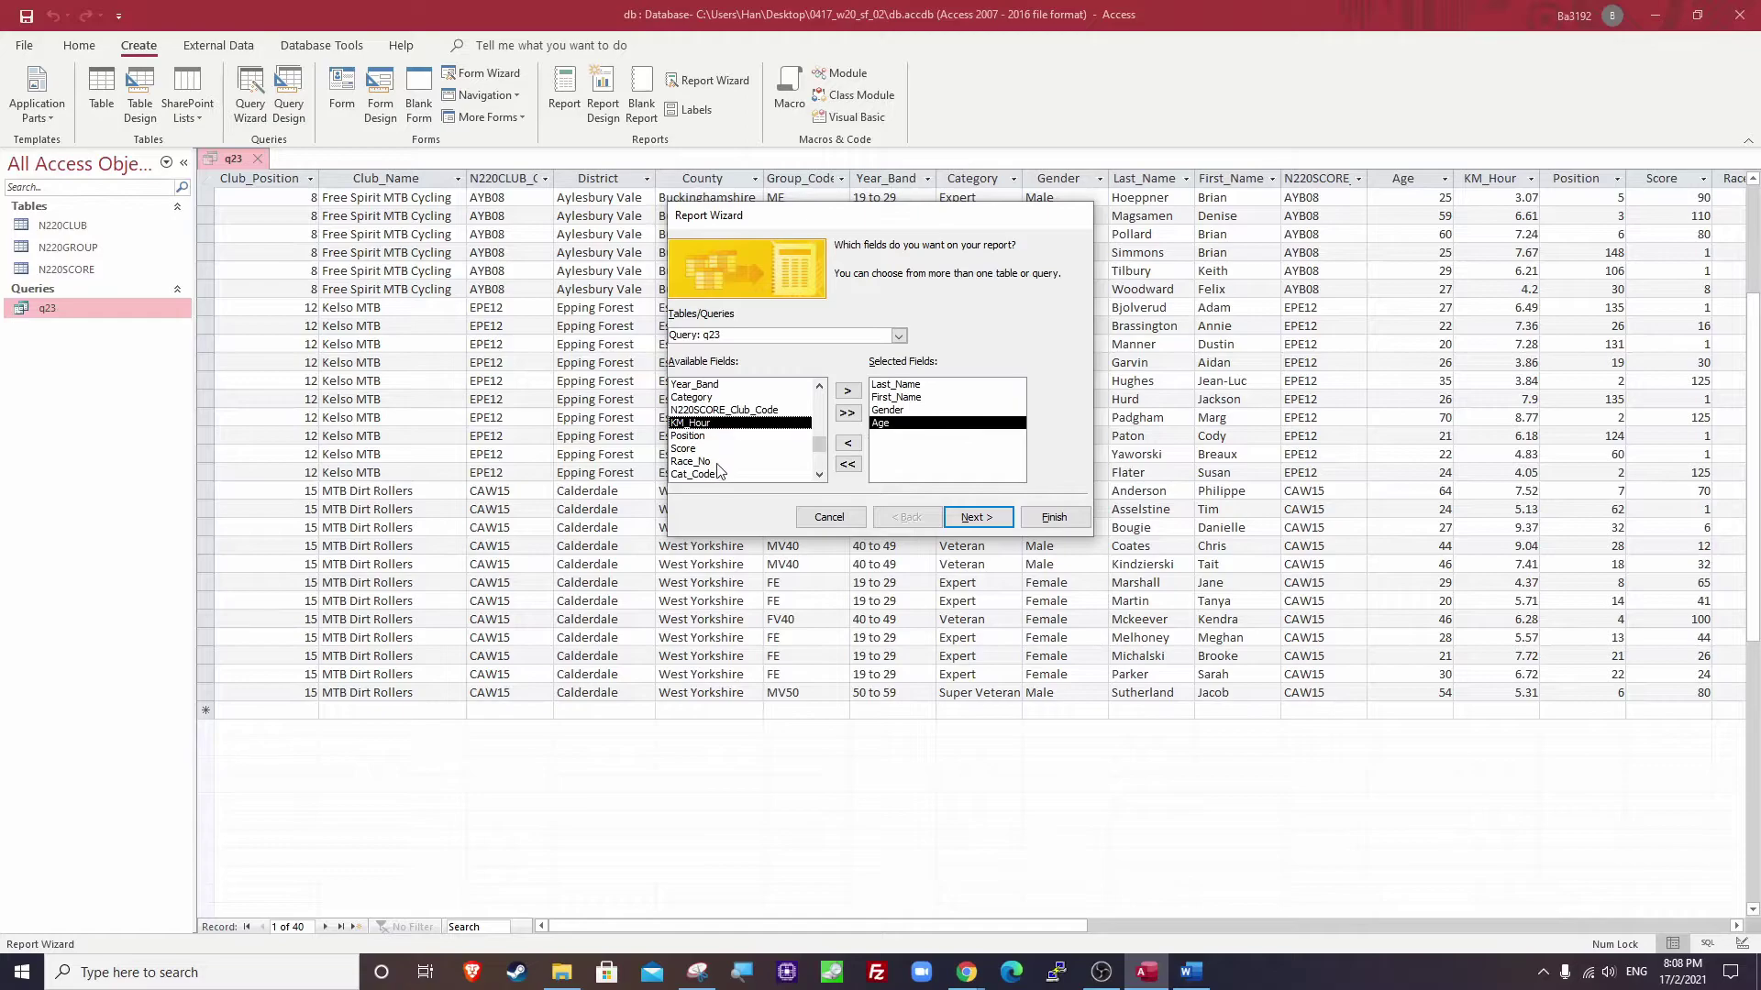
{"action": "double_click", "coordinate": [720, 463]}
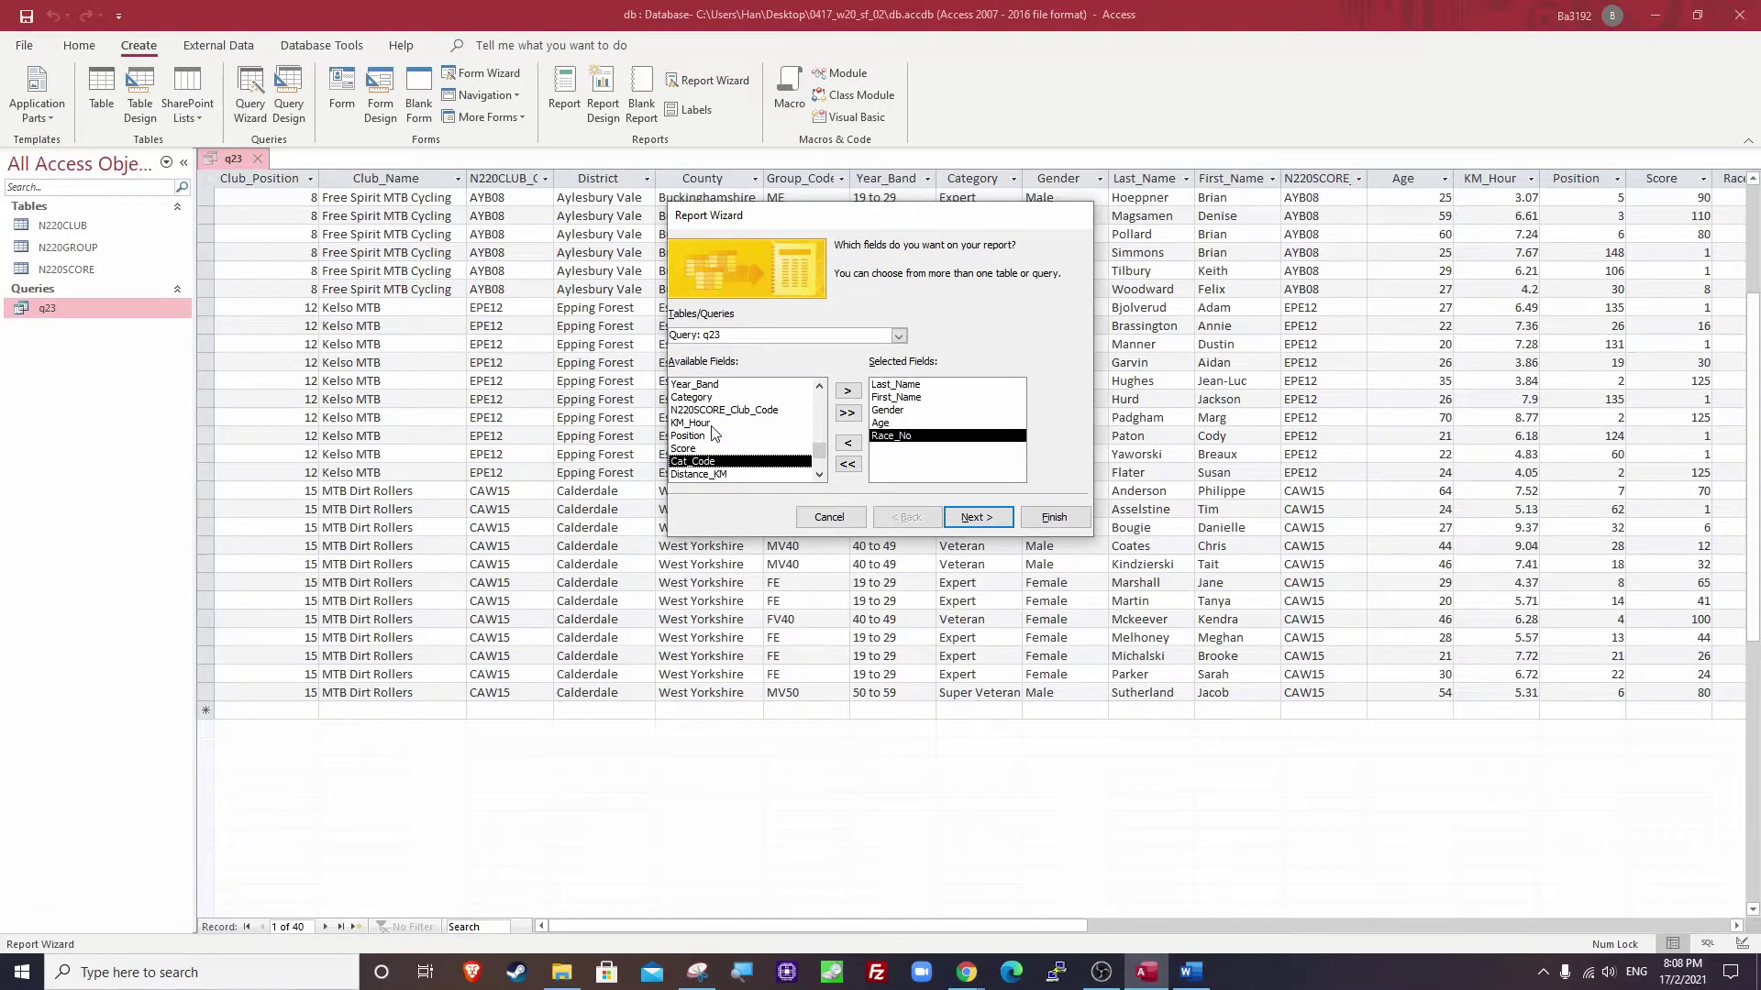
Add KM_Hour, Distance_KM, Club_Name, Position and Total_Time, then continue to the next wizard page.
{"action": "double_click", "coordinate": [713, 425]}
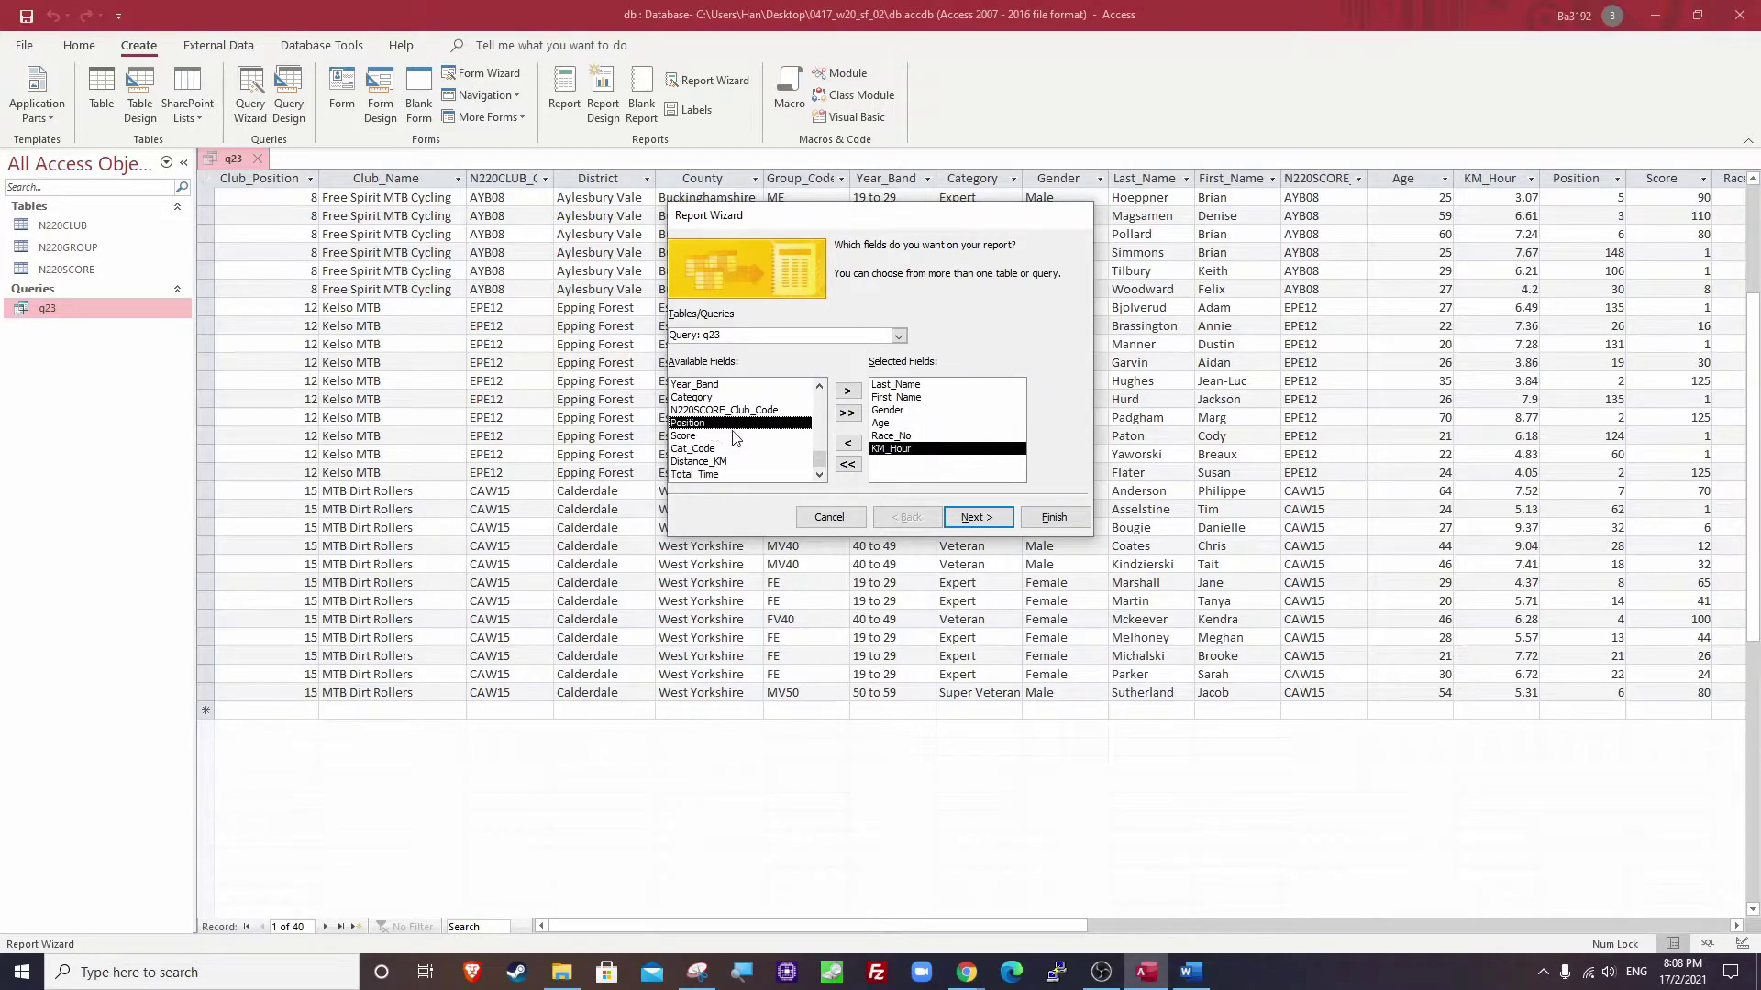
{"action": "double_click", "coordinate": [720, 463]}
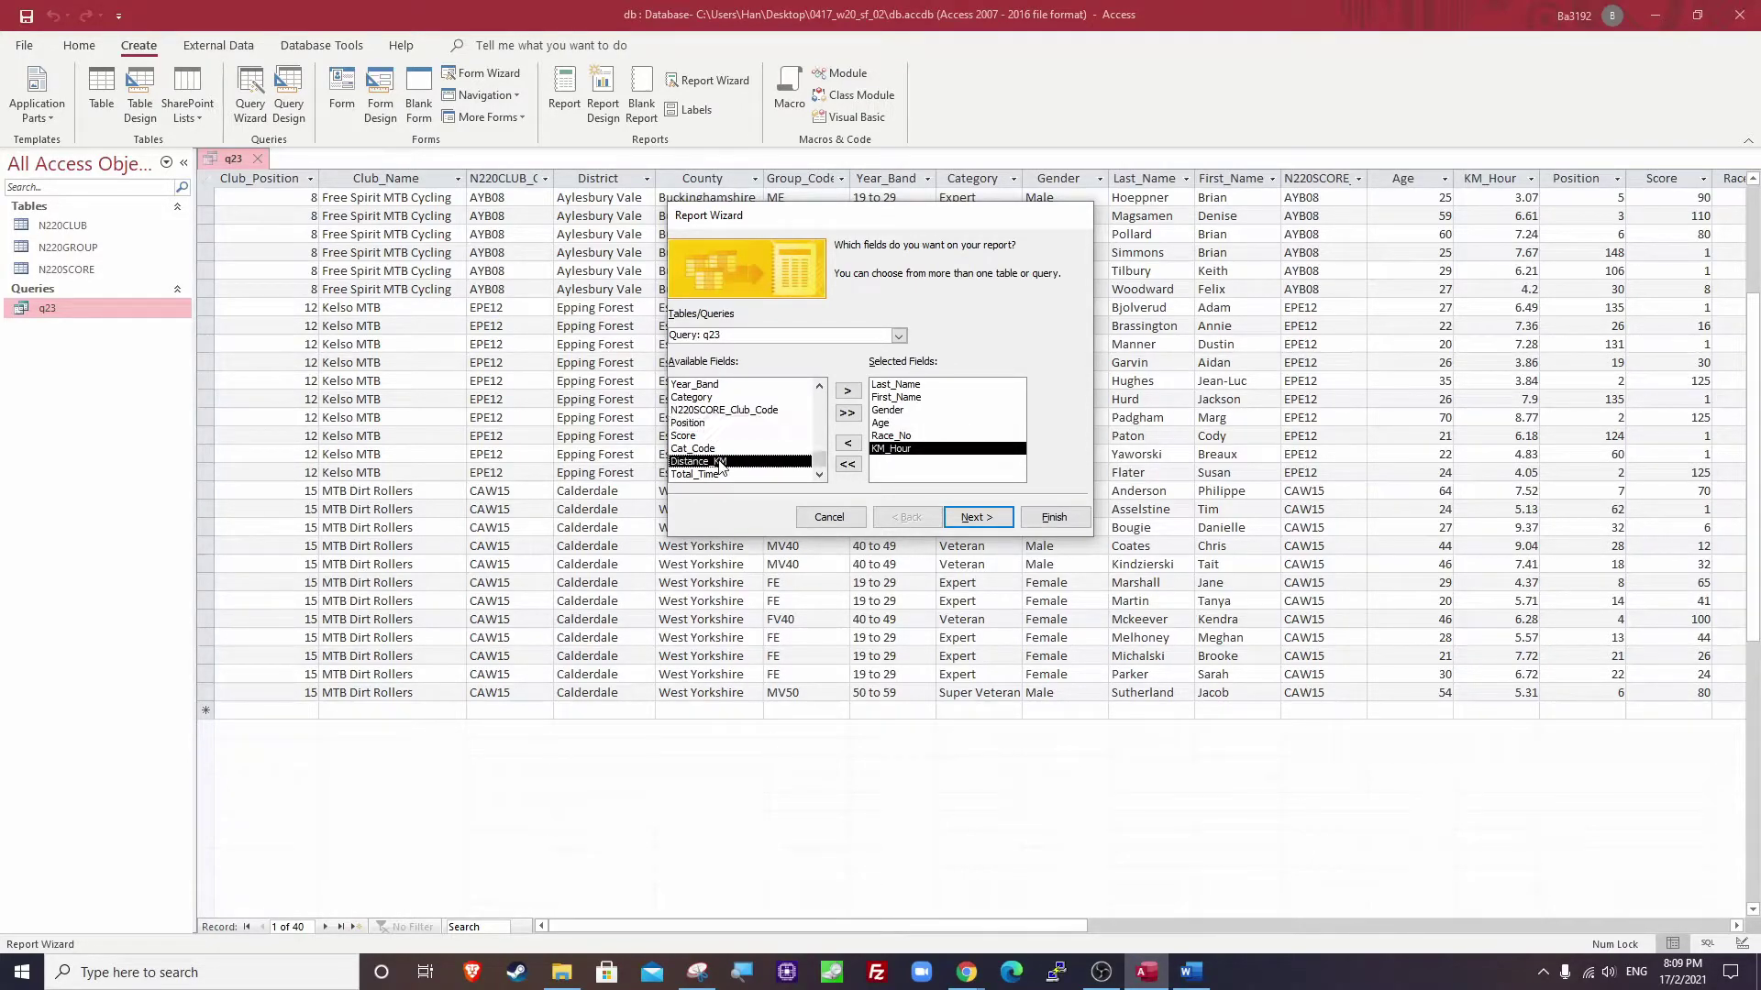
{"action": "scroll", "coordinate": [720, 429], "scroll_direction": "up", "scroll_amount": 2}
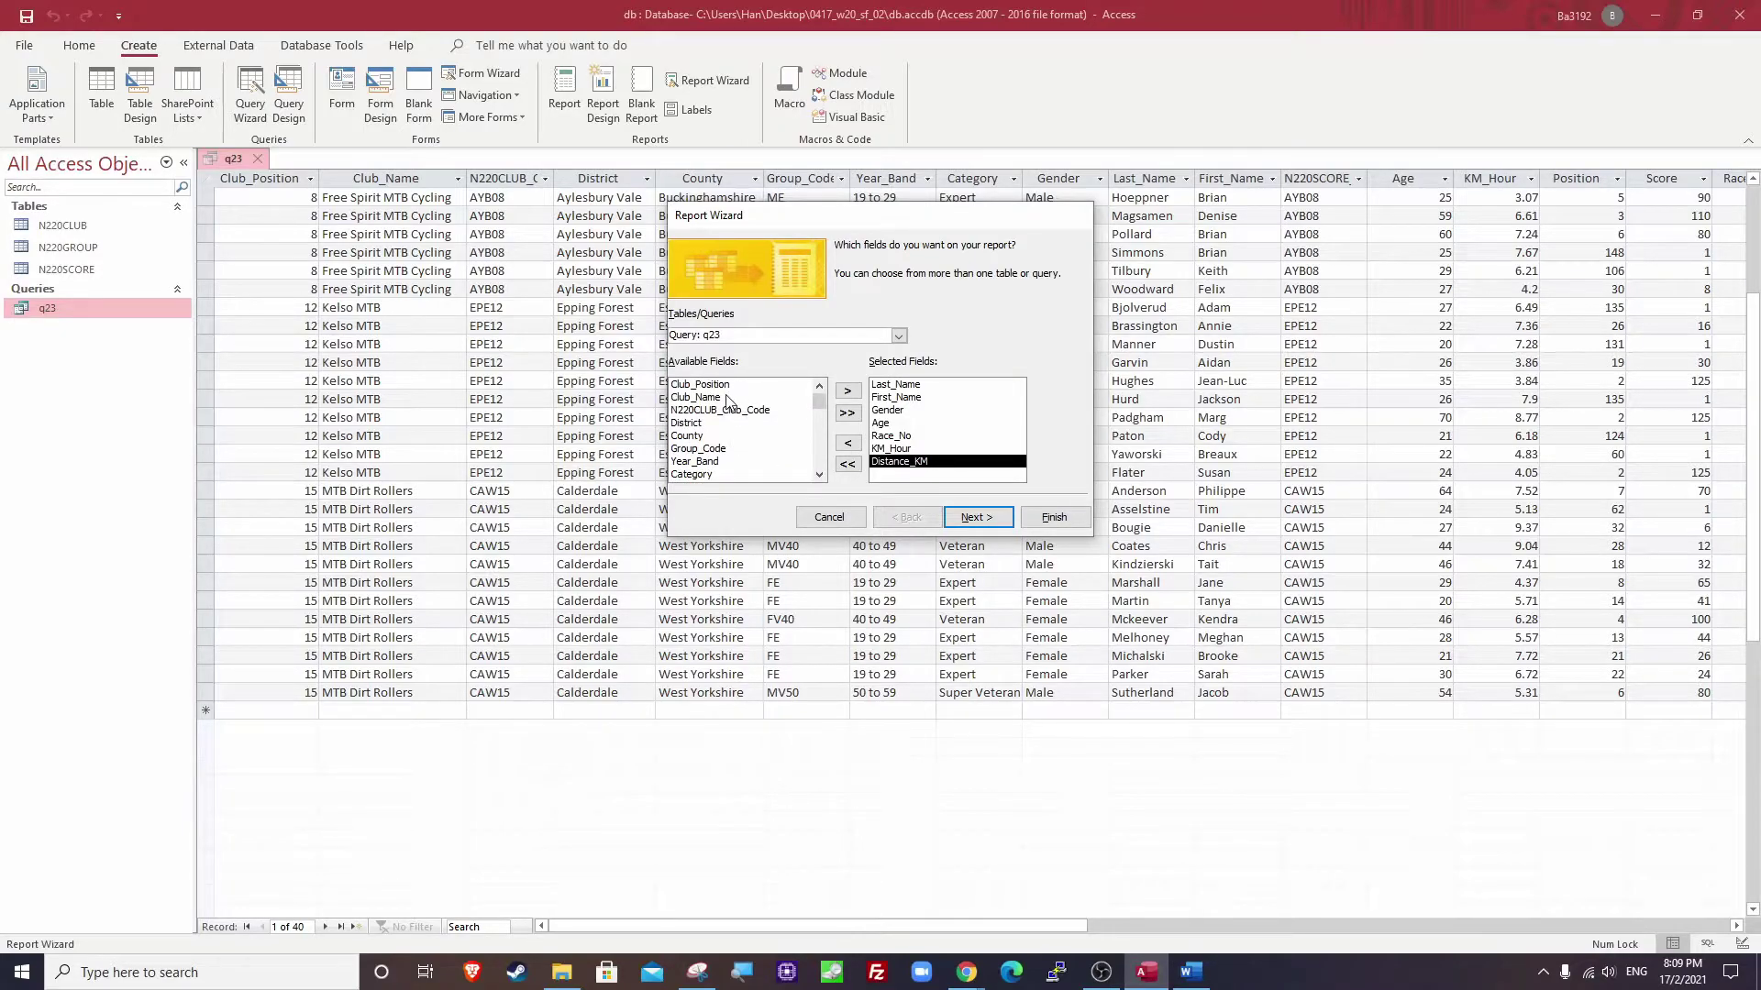
{"action": "double_click", "coordinate": [729, 398]}
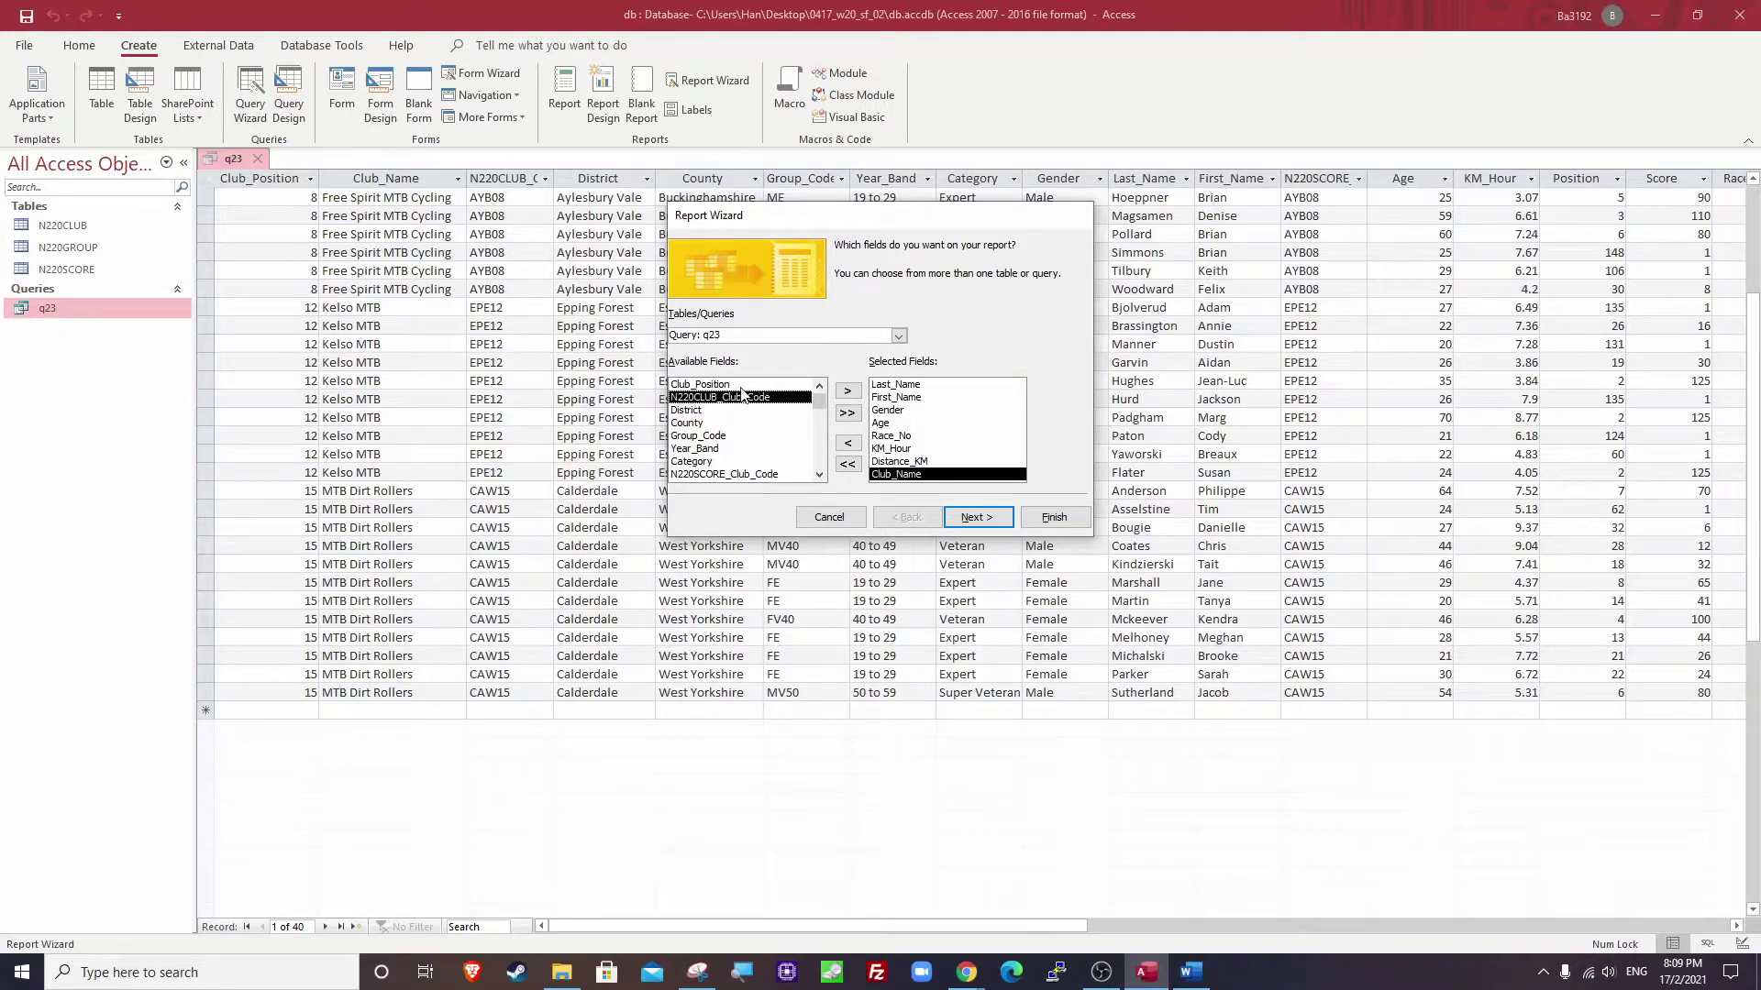
{"action": "scroll", "coordinate": [747, 440], "scroll_direction": "down", "scroll_amount": 2}
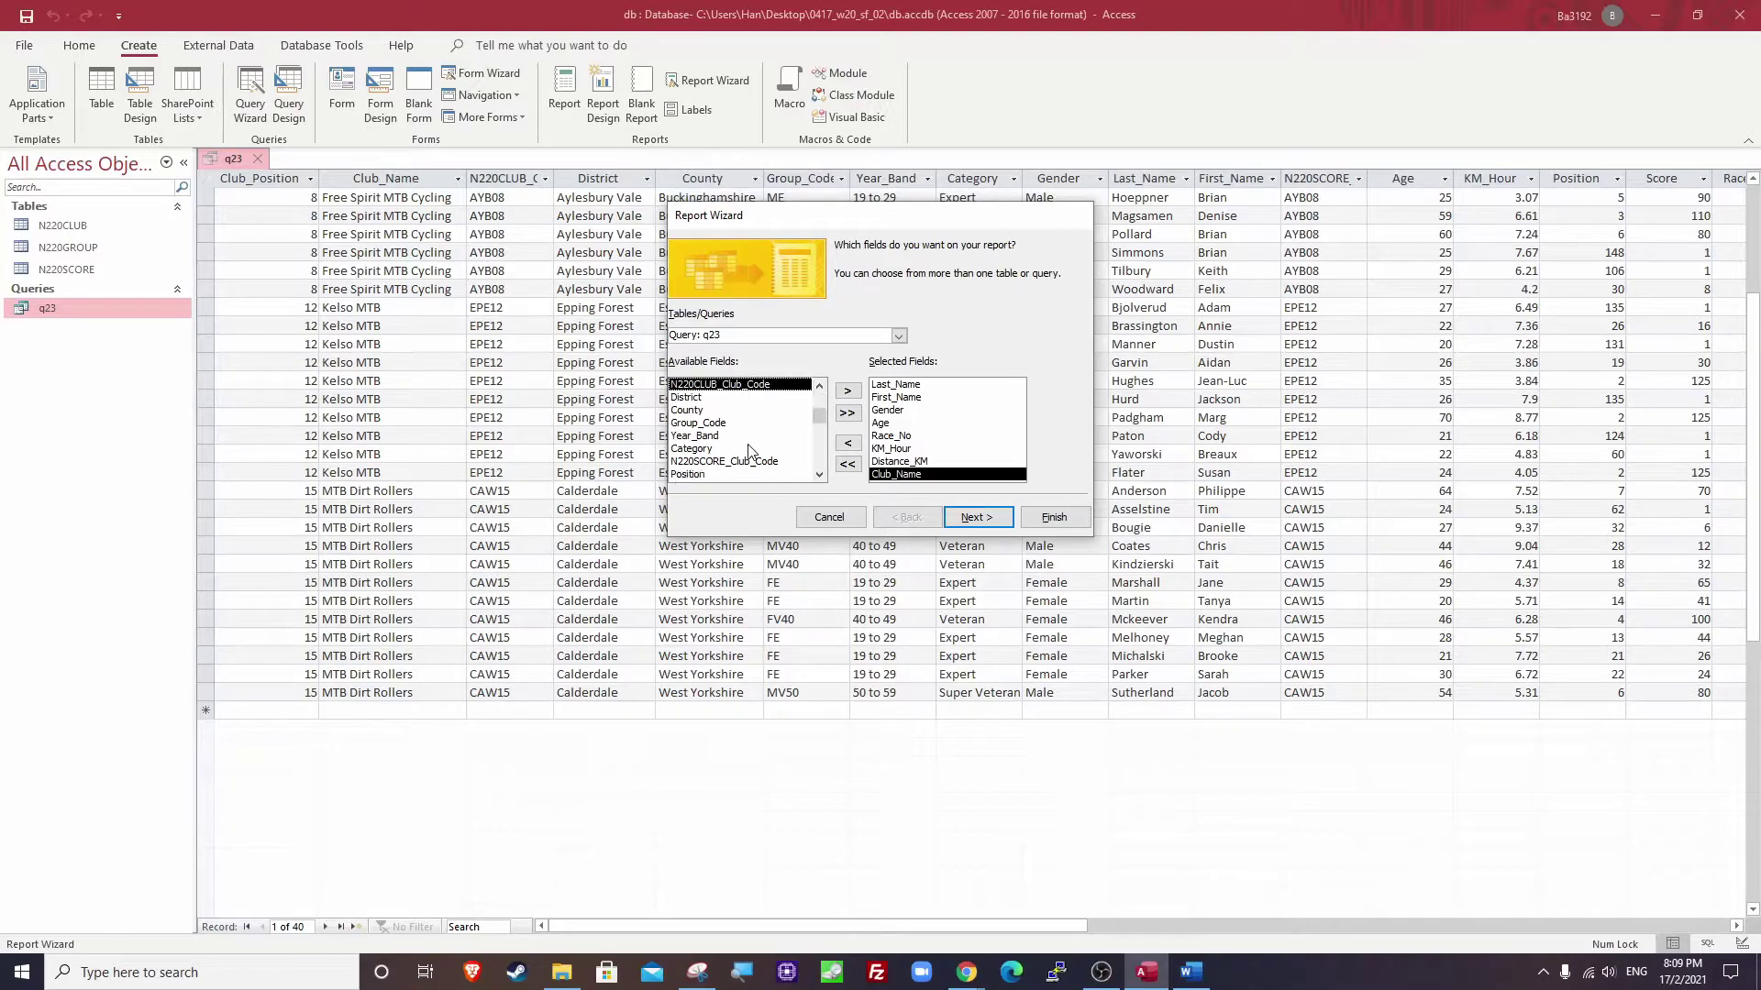
{"action": "double_click", "coordinate": [706, 437]}
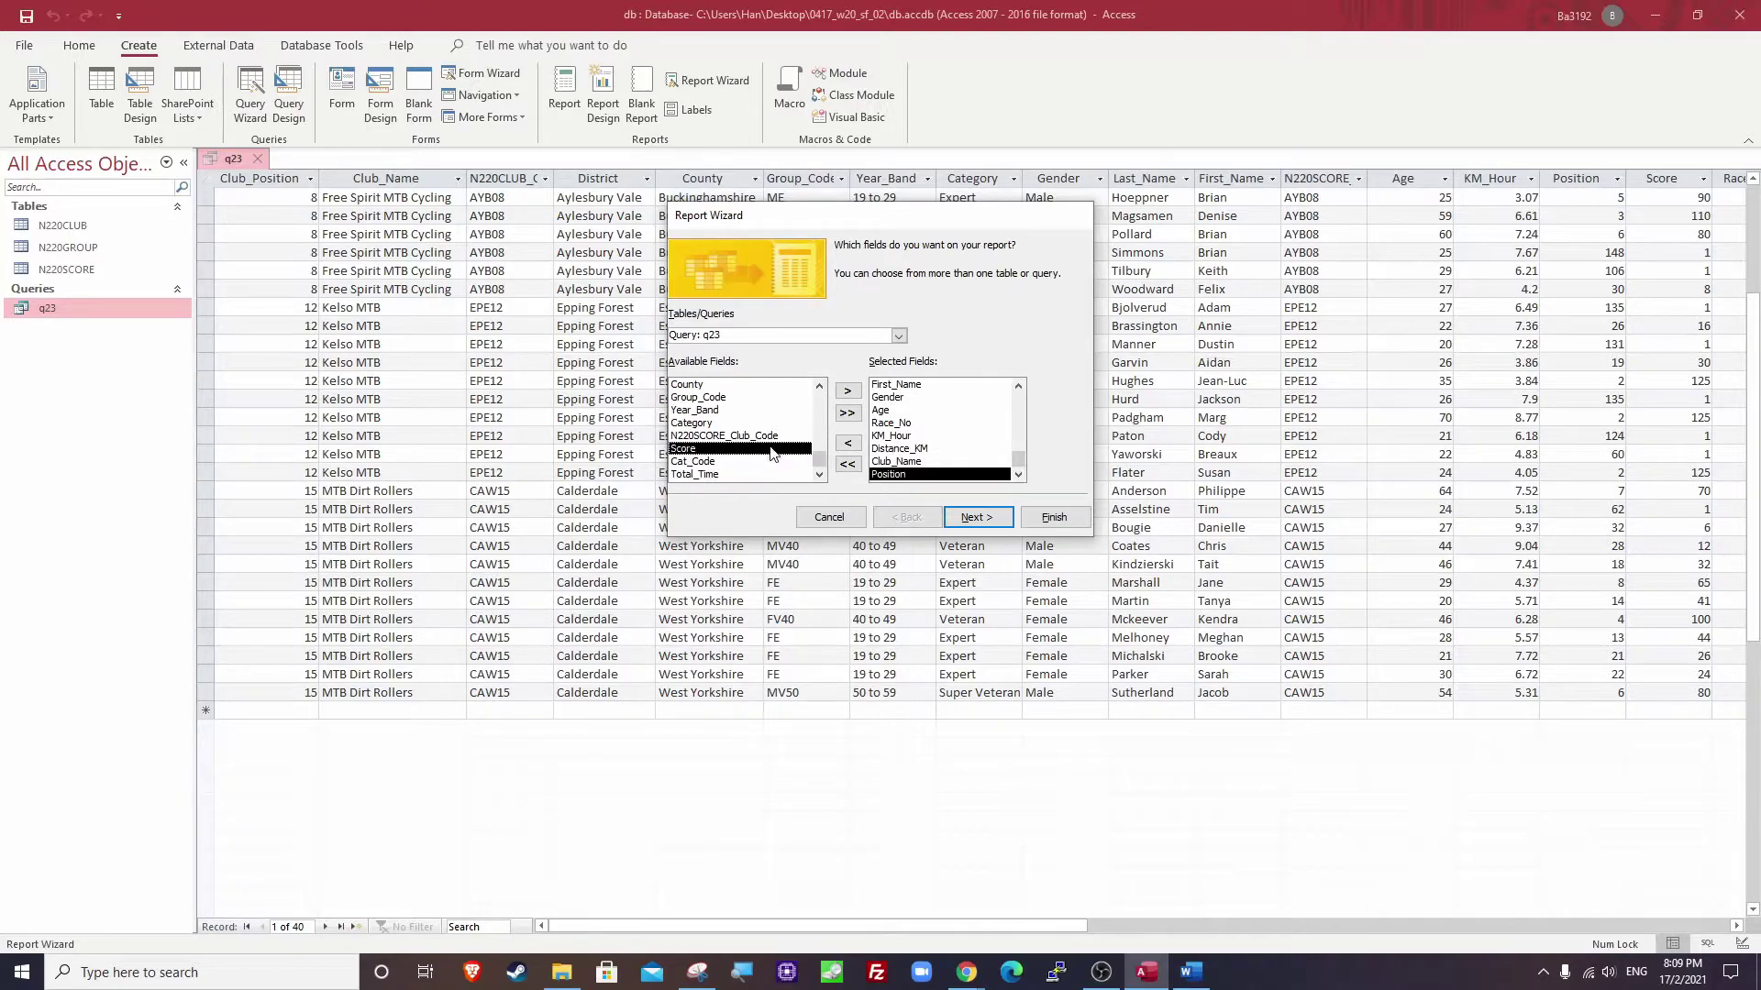
{"action": "double_click", "coordinate": [724, 474]}
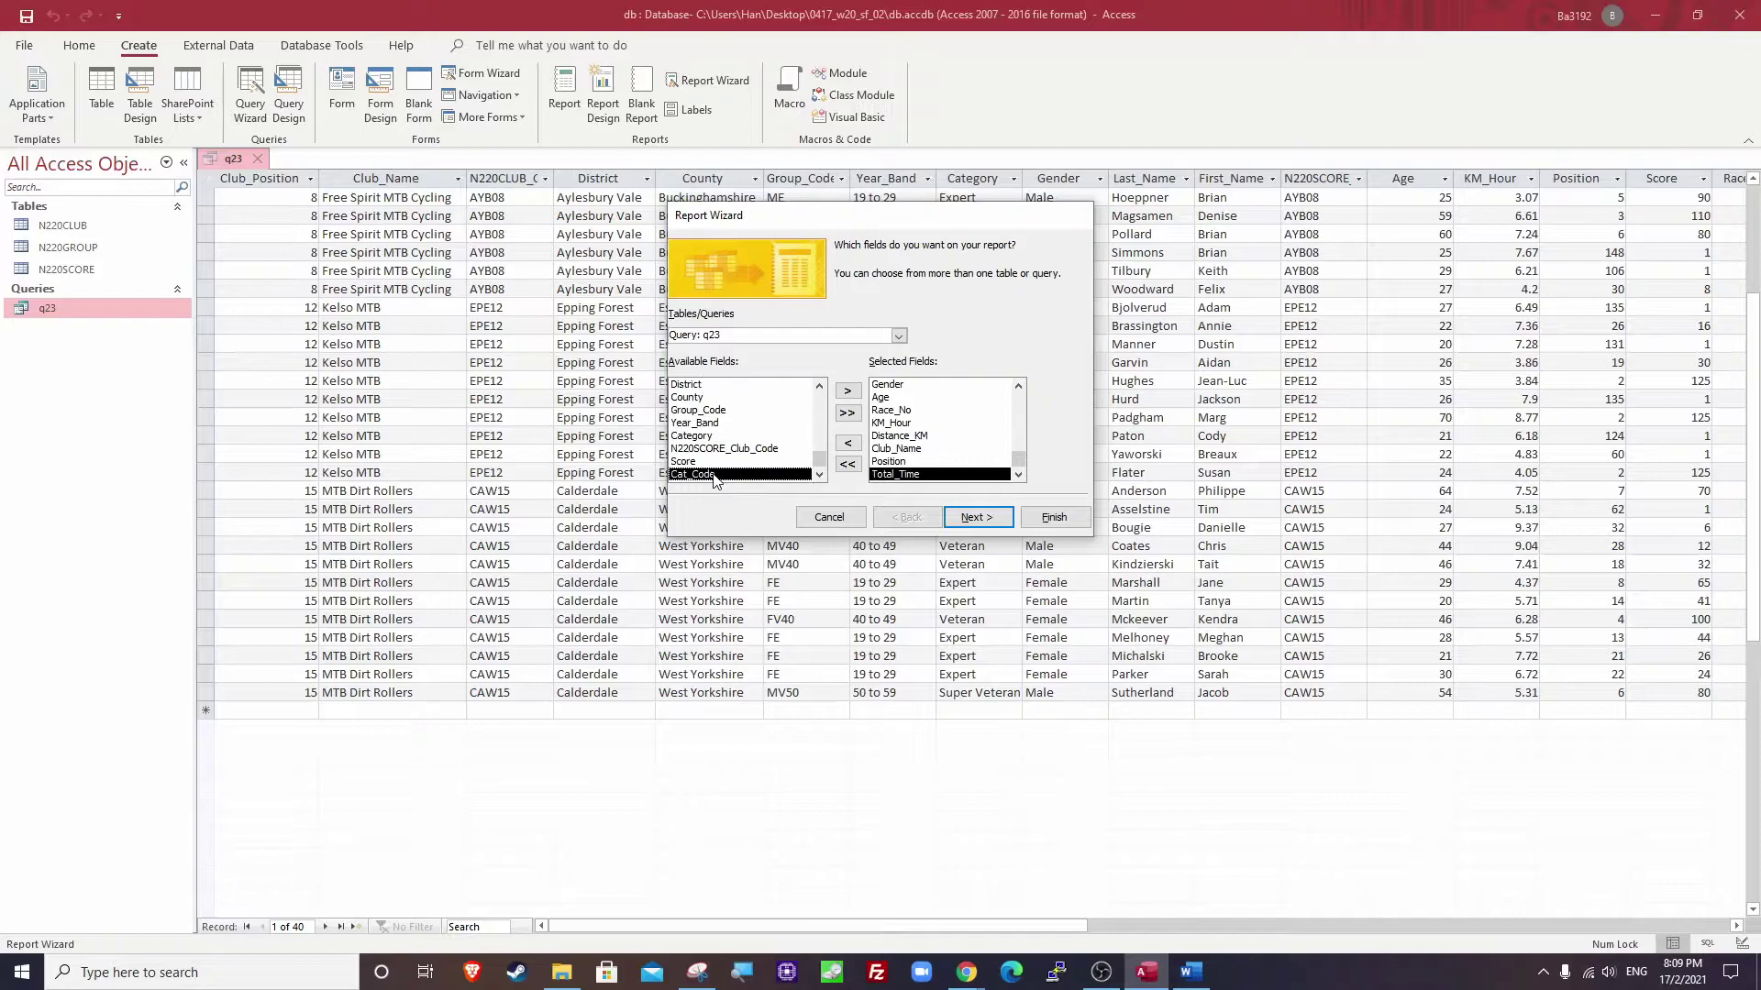
{"action": "left_click", "coordinate": [969, 519]}
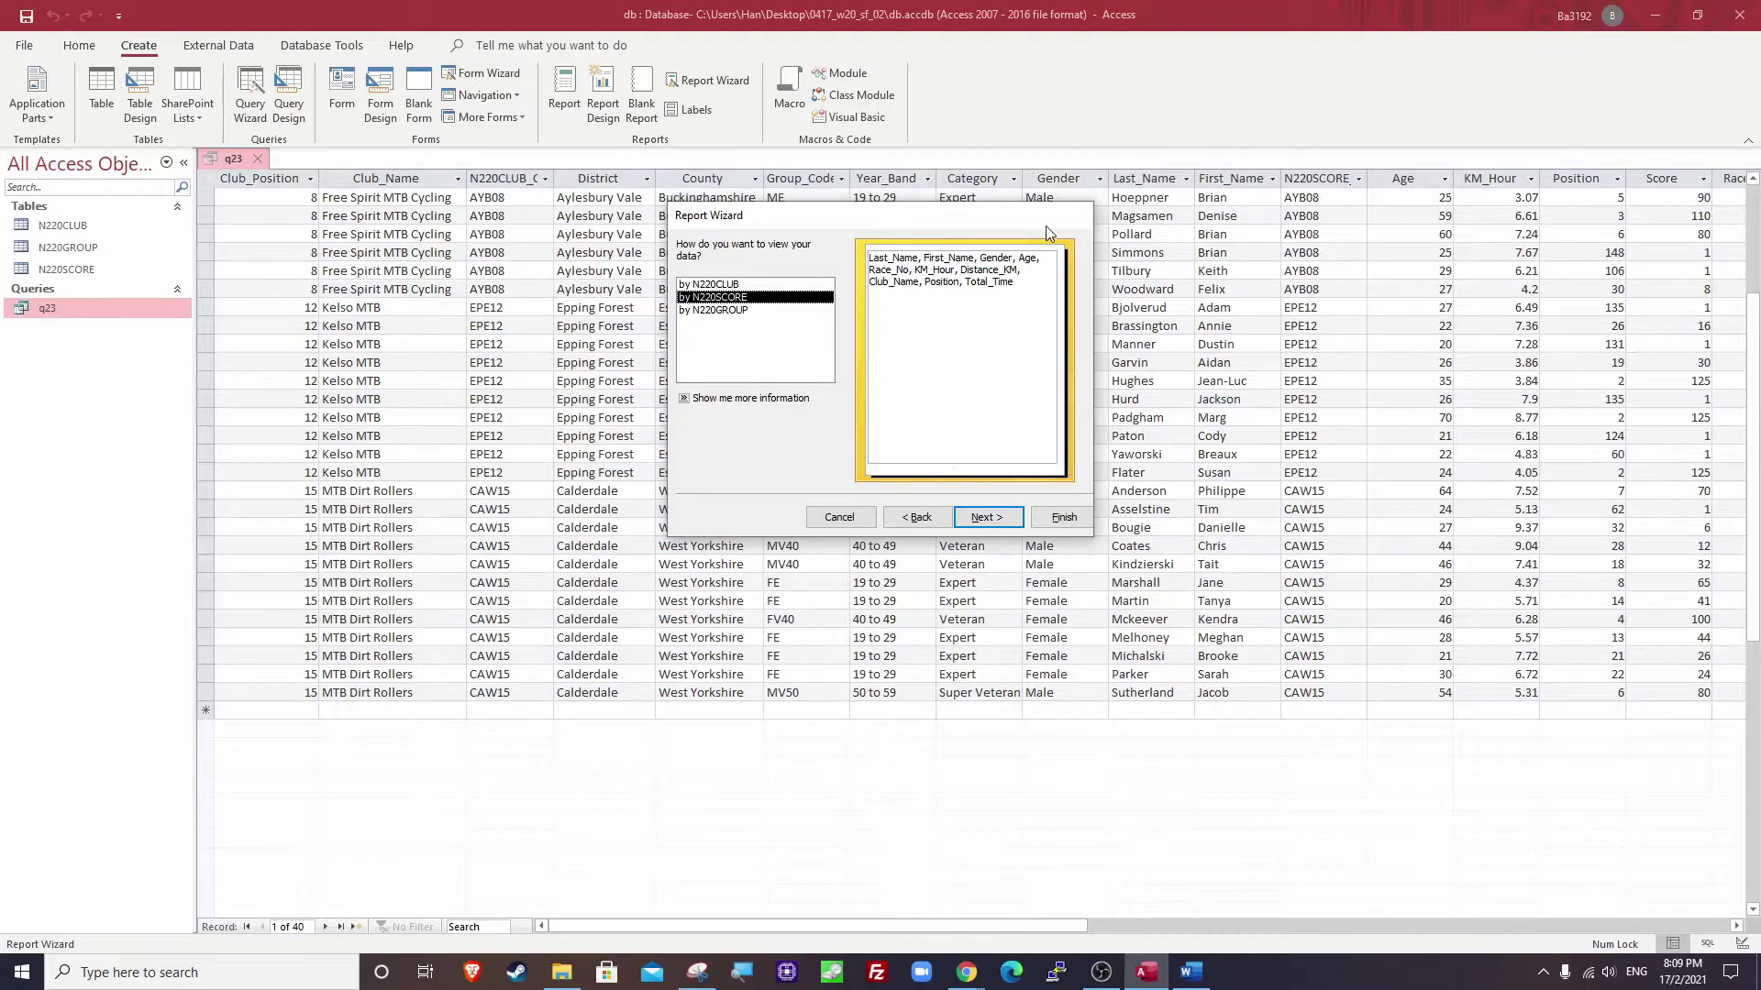
Compare the N220CLUB and N220GROUP views, then settle on viewing the data by N220SCORE.
{"action": "left_click", "coordinate": [762, 285]}
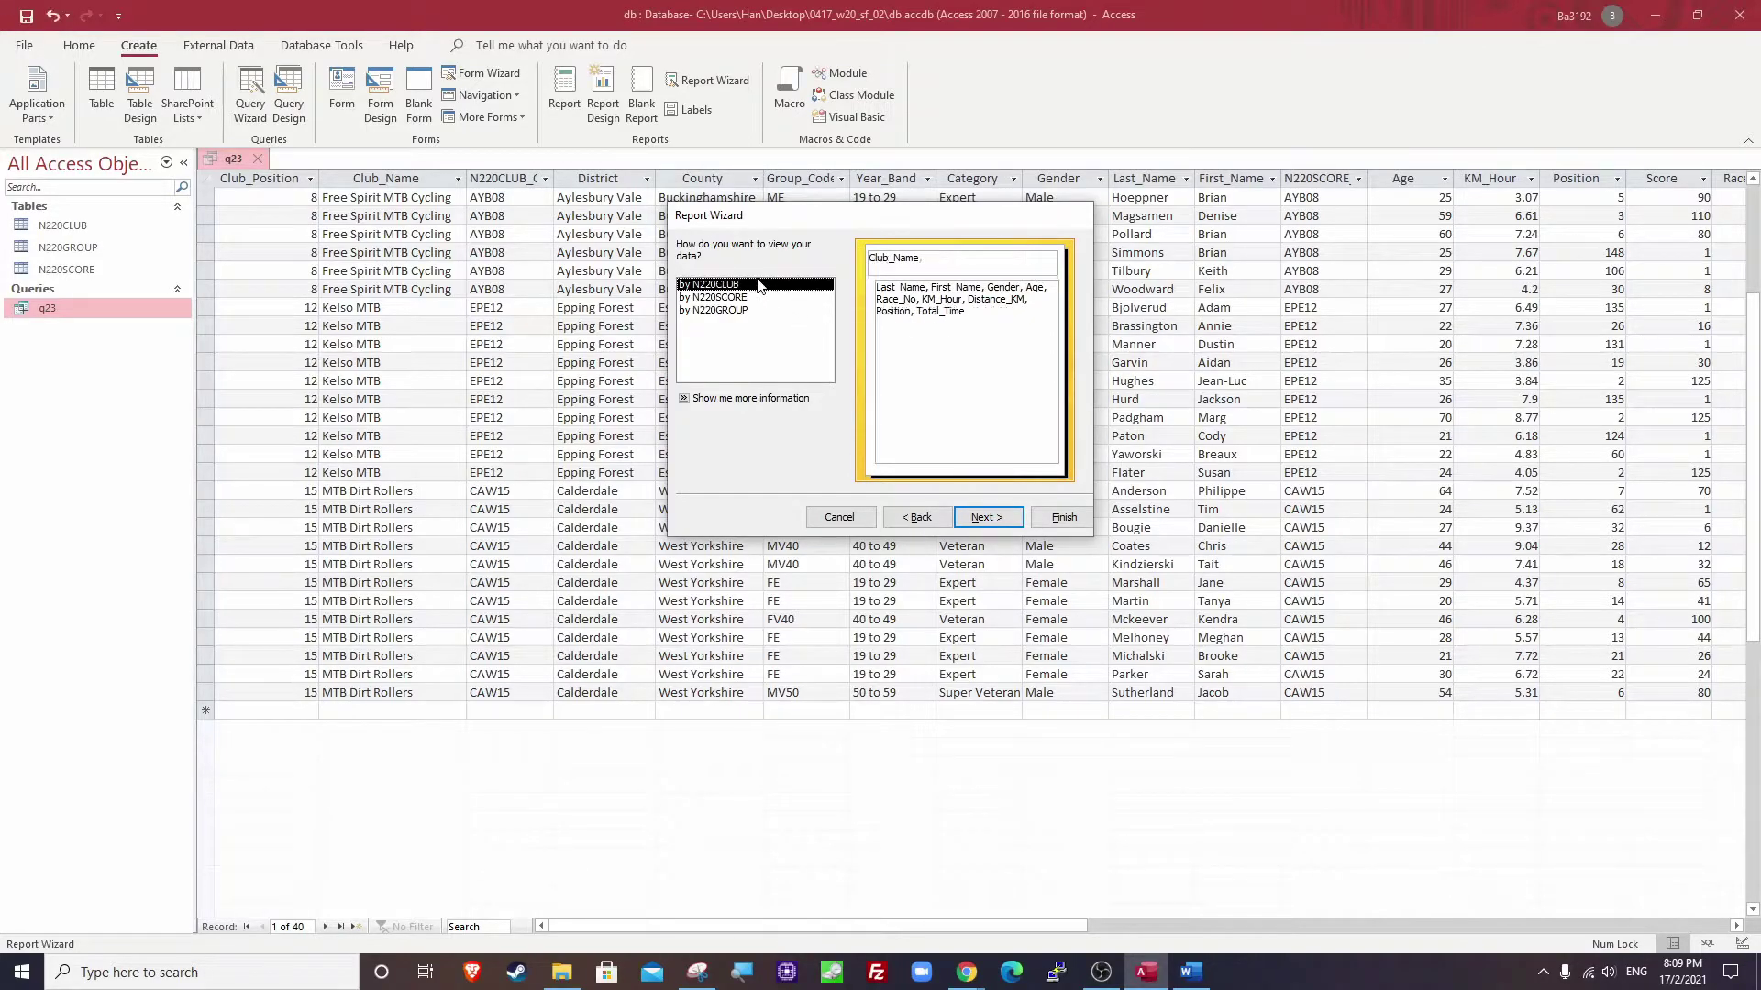
{"action": "left_click", "coordinate": [733, 299]}
{"action": "left_click", "coordinate": [731, 311]}
{"action": "left_click", "coordinate": [731, 298]}
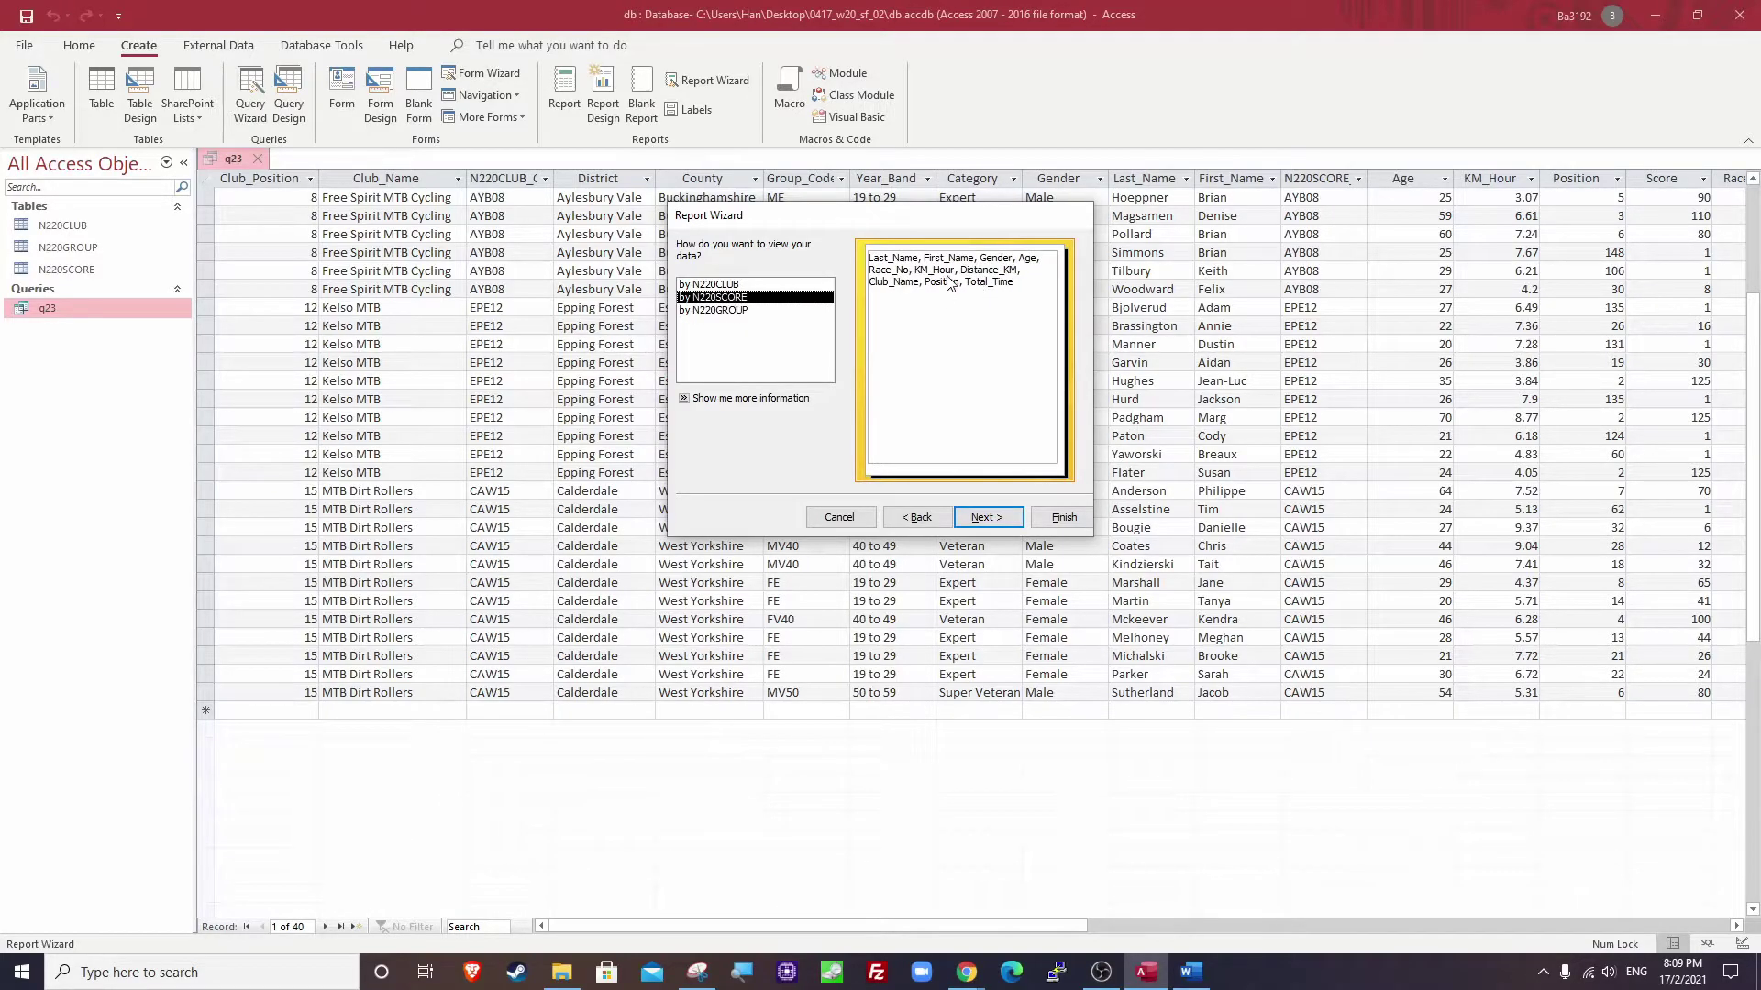
{"action": "left_click", "coordinate": [731, 311]}
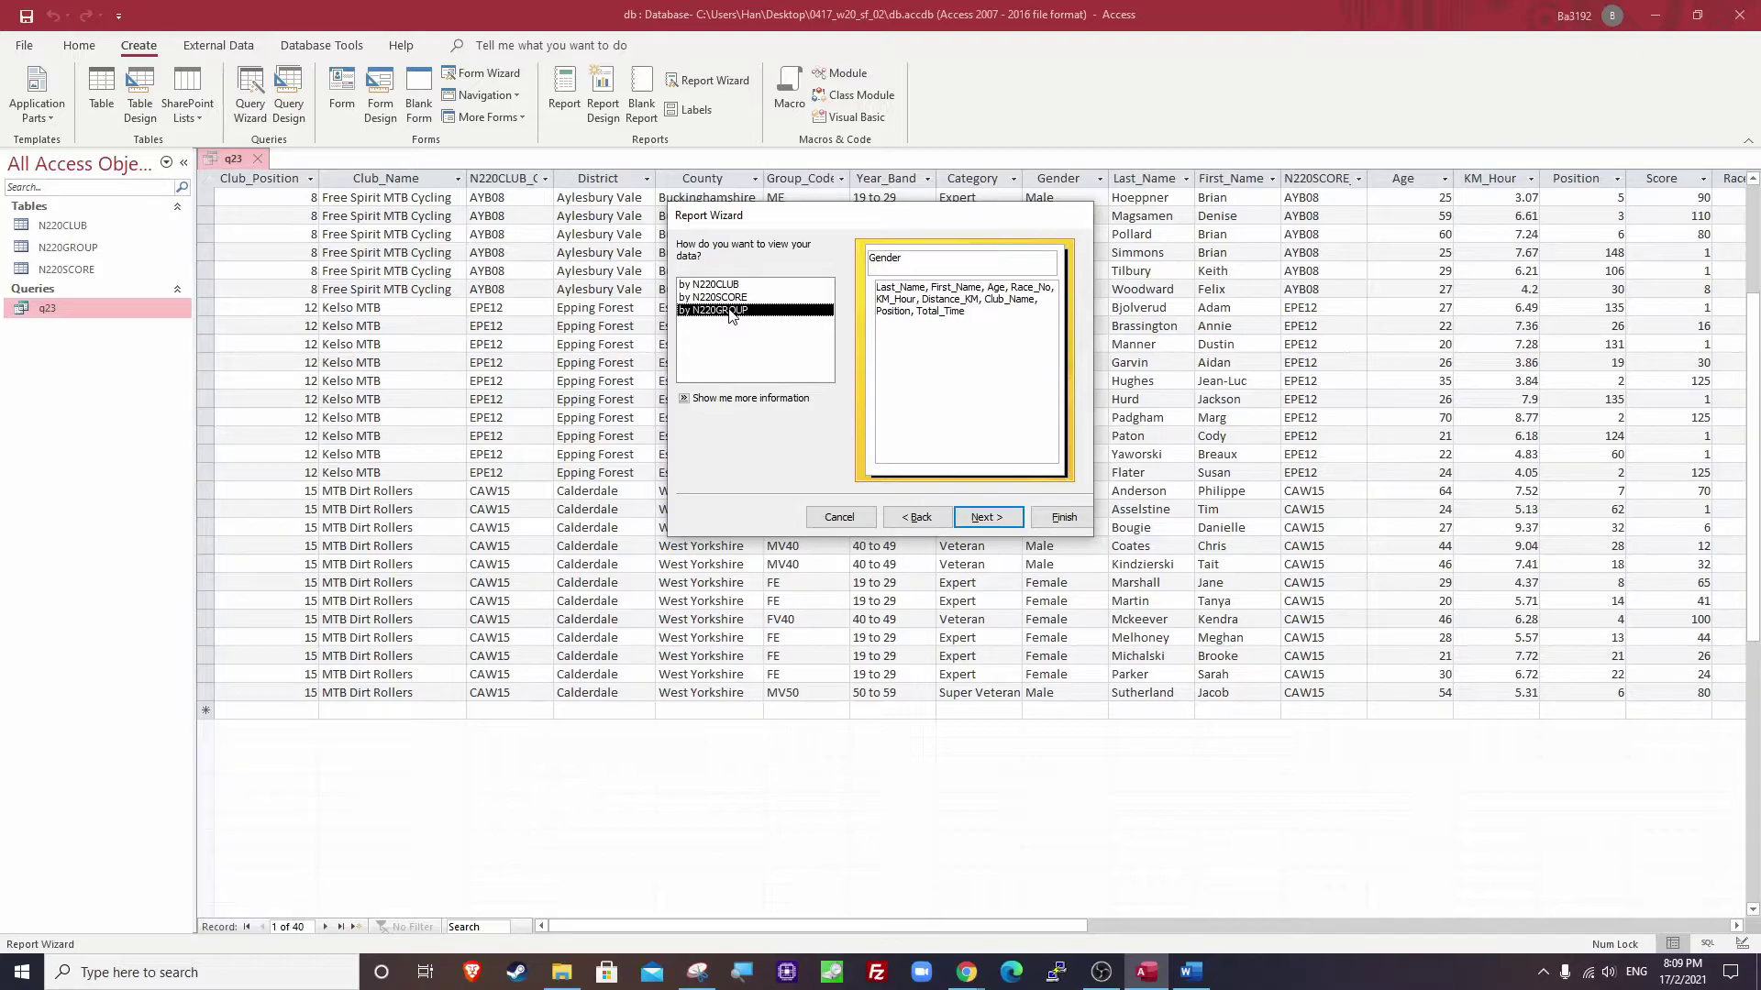
{"action": "left_click", "coordinate": [727, 287]}
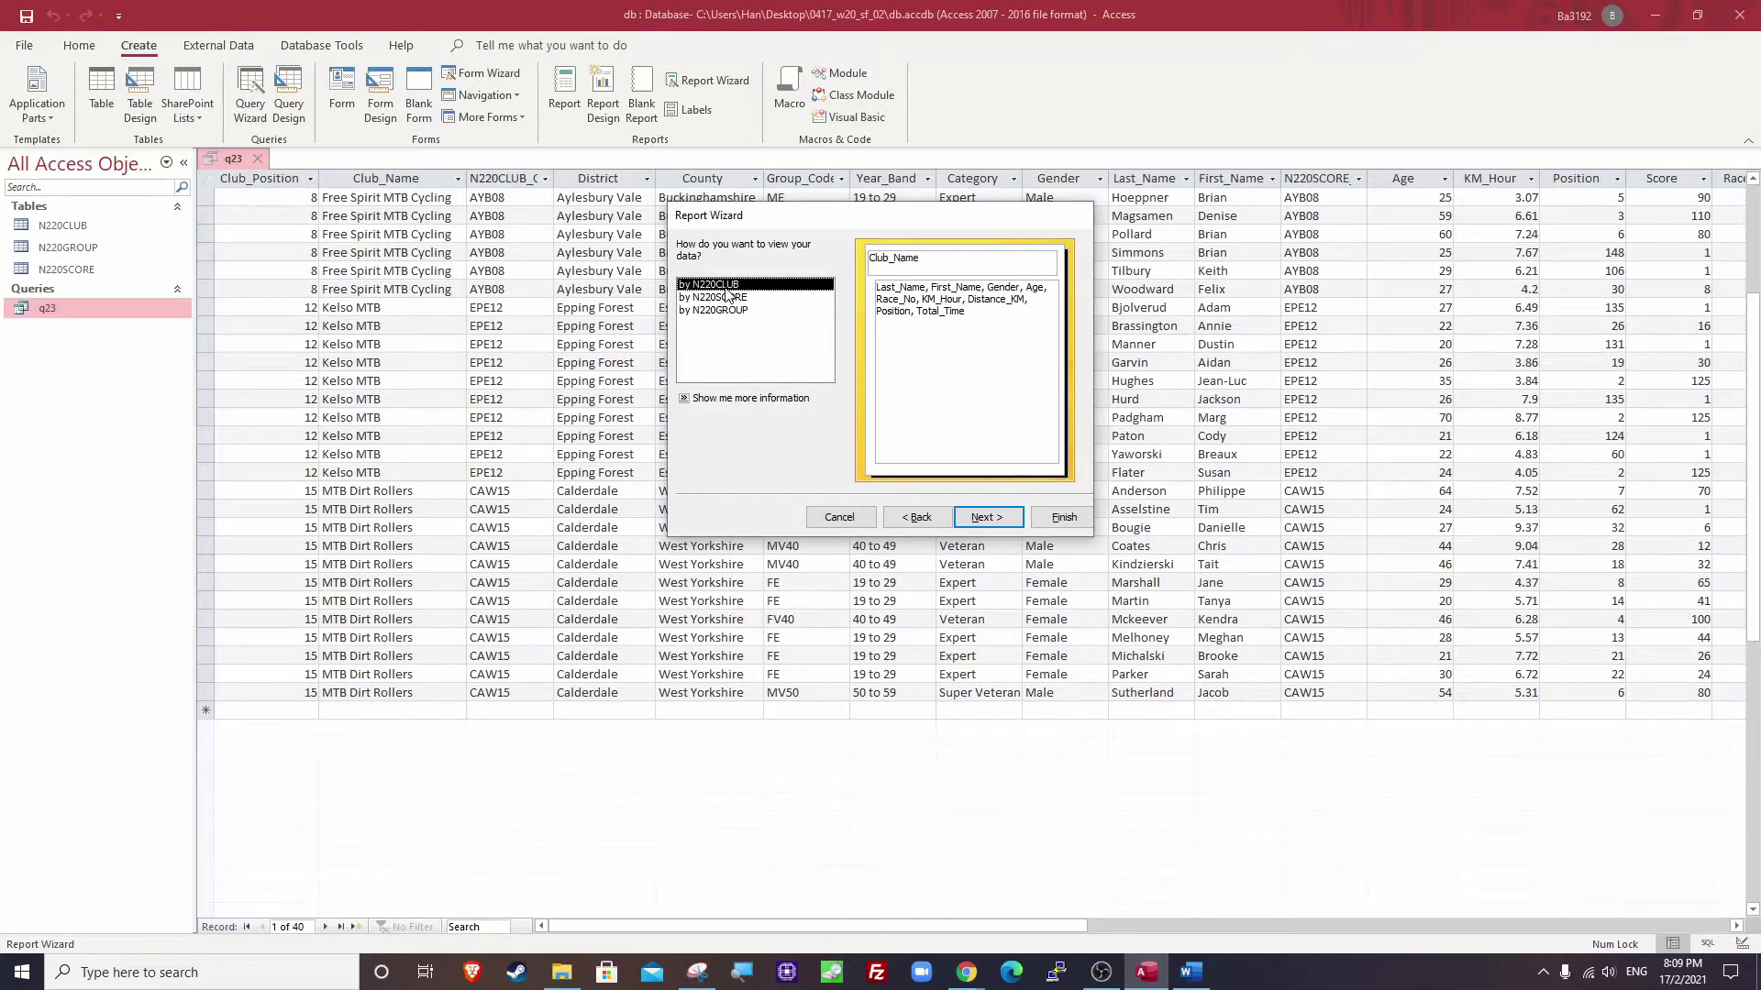
{"action": "left_click", "coordinate": [728, 297]}
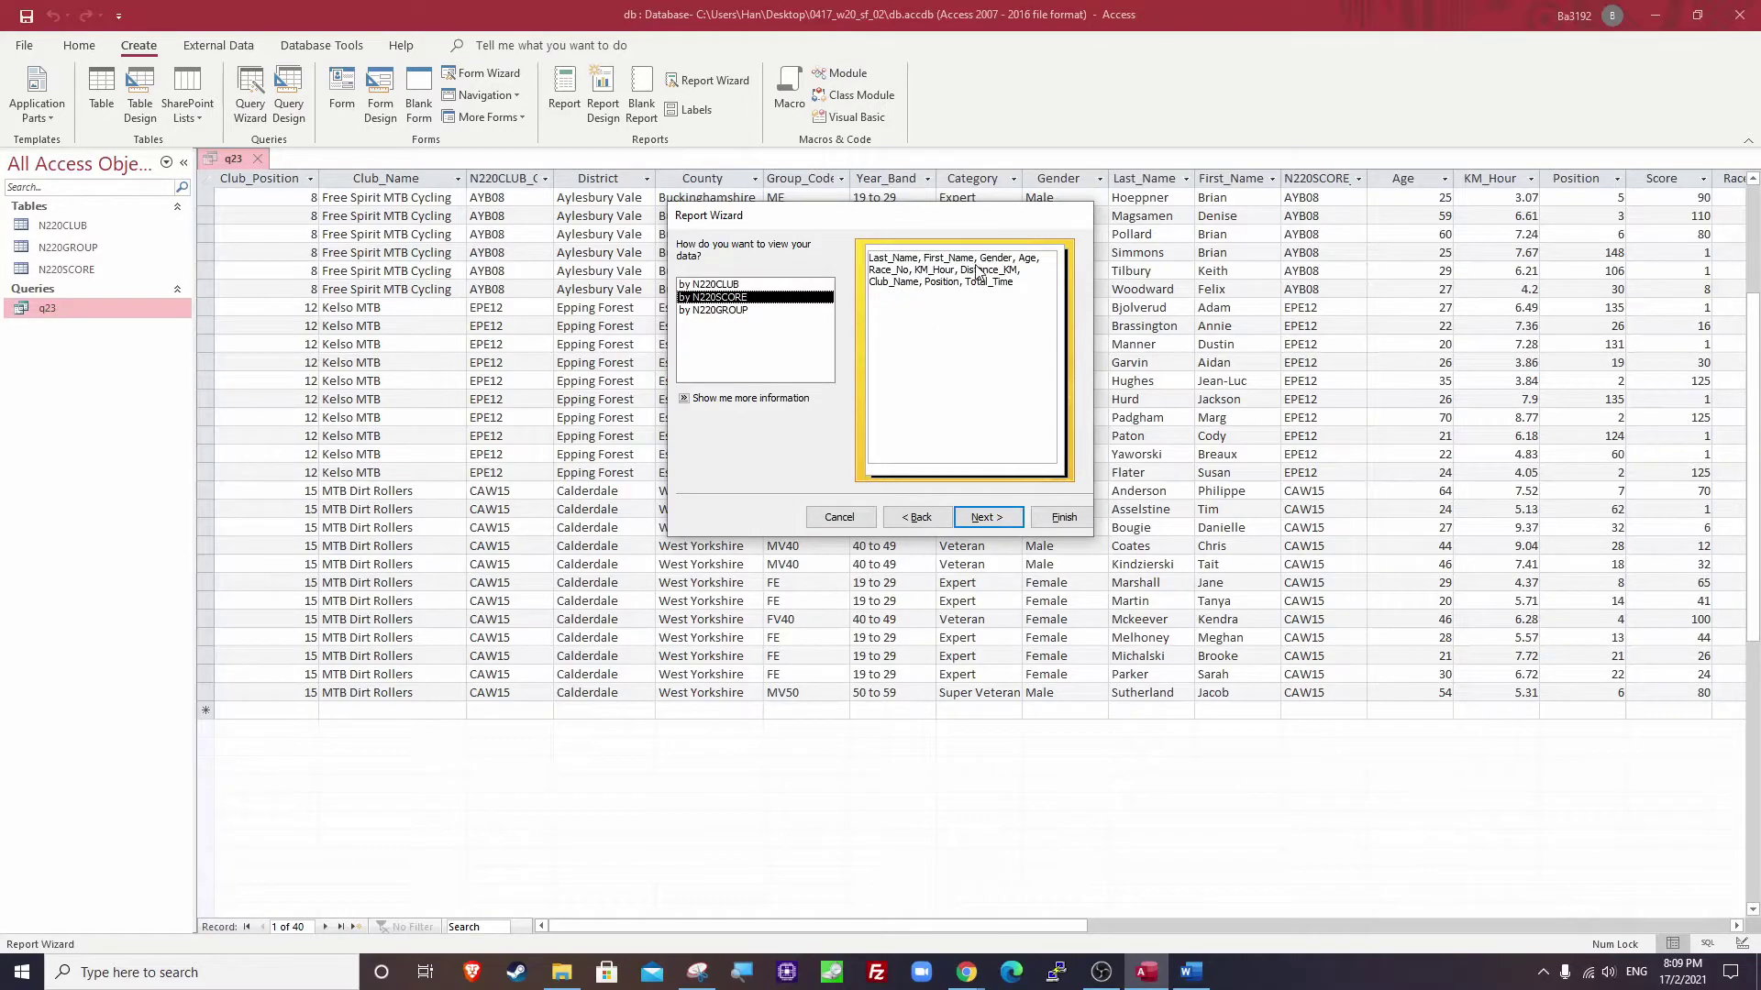
{"action": "left_click", "coordinate": [998, 519]}
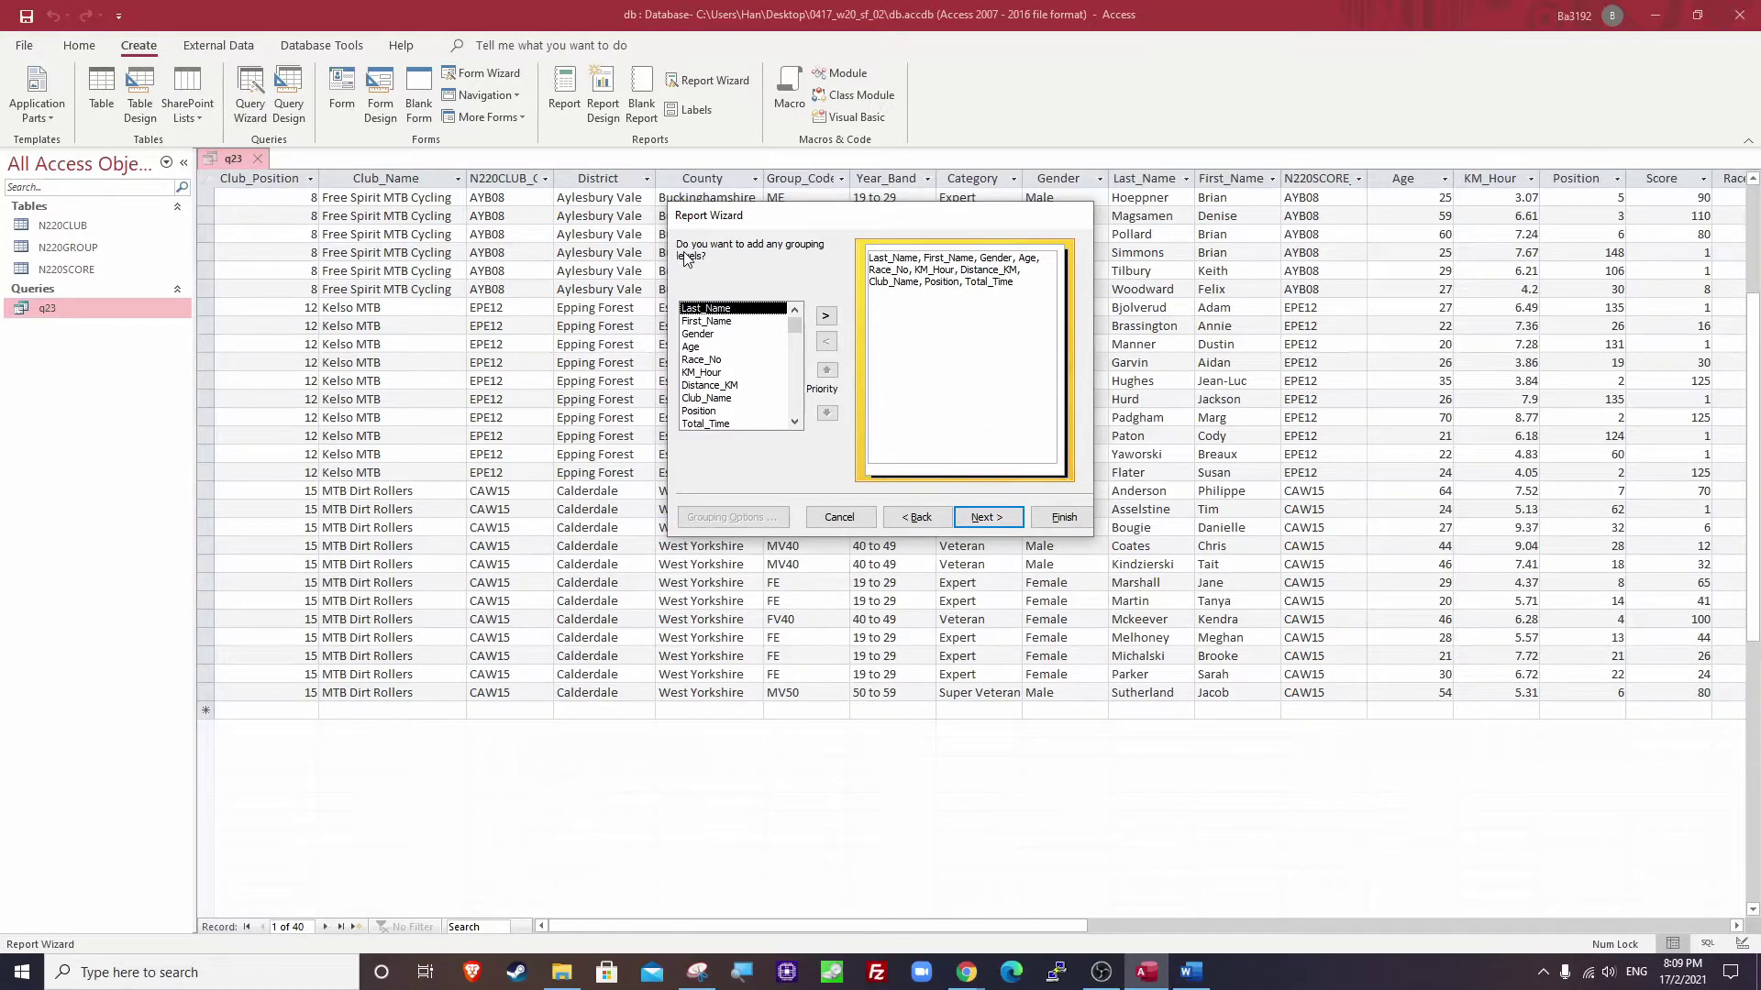
Add no grouping levels and check question 23's sorting requirement and field list in the exam paper.
{"action": "left_click", "coordinate": [1011, 520]}
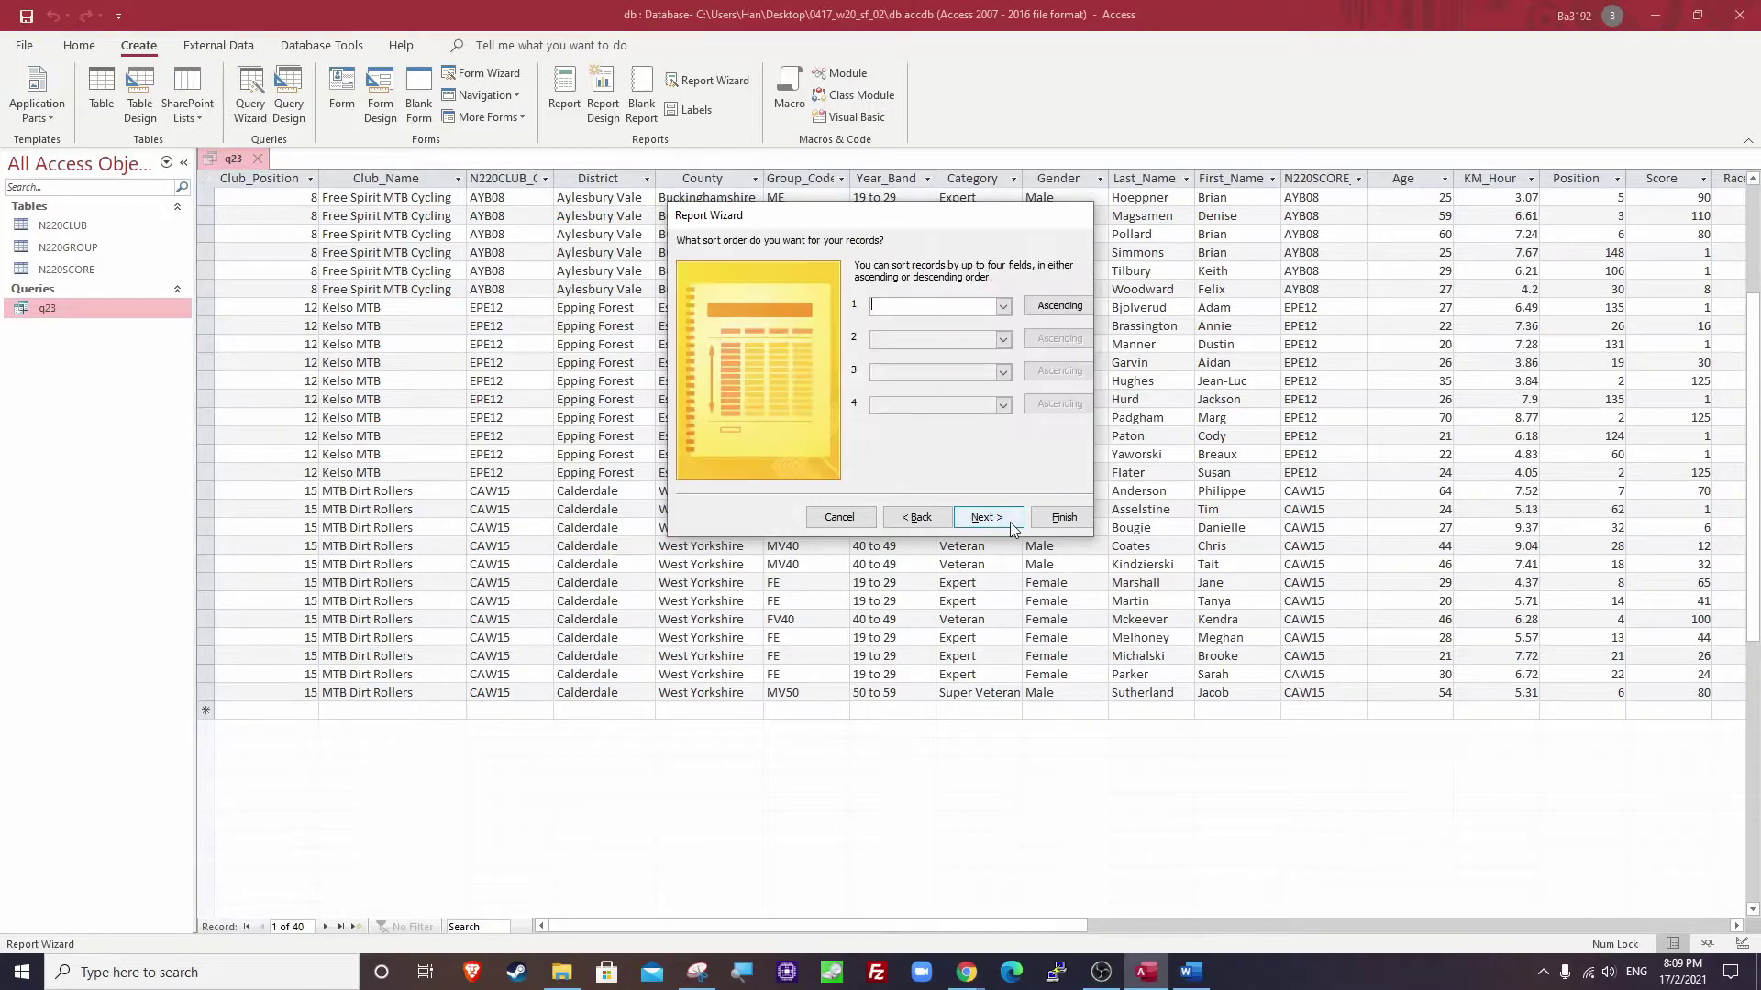
{"action": "key", "text": "alt+Tab"}
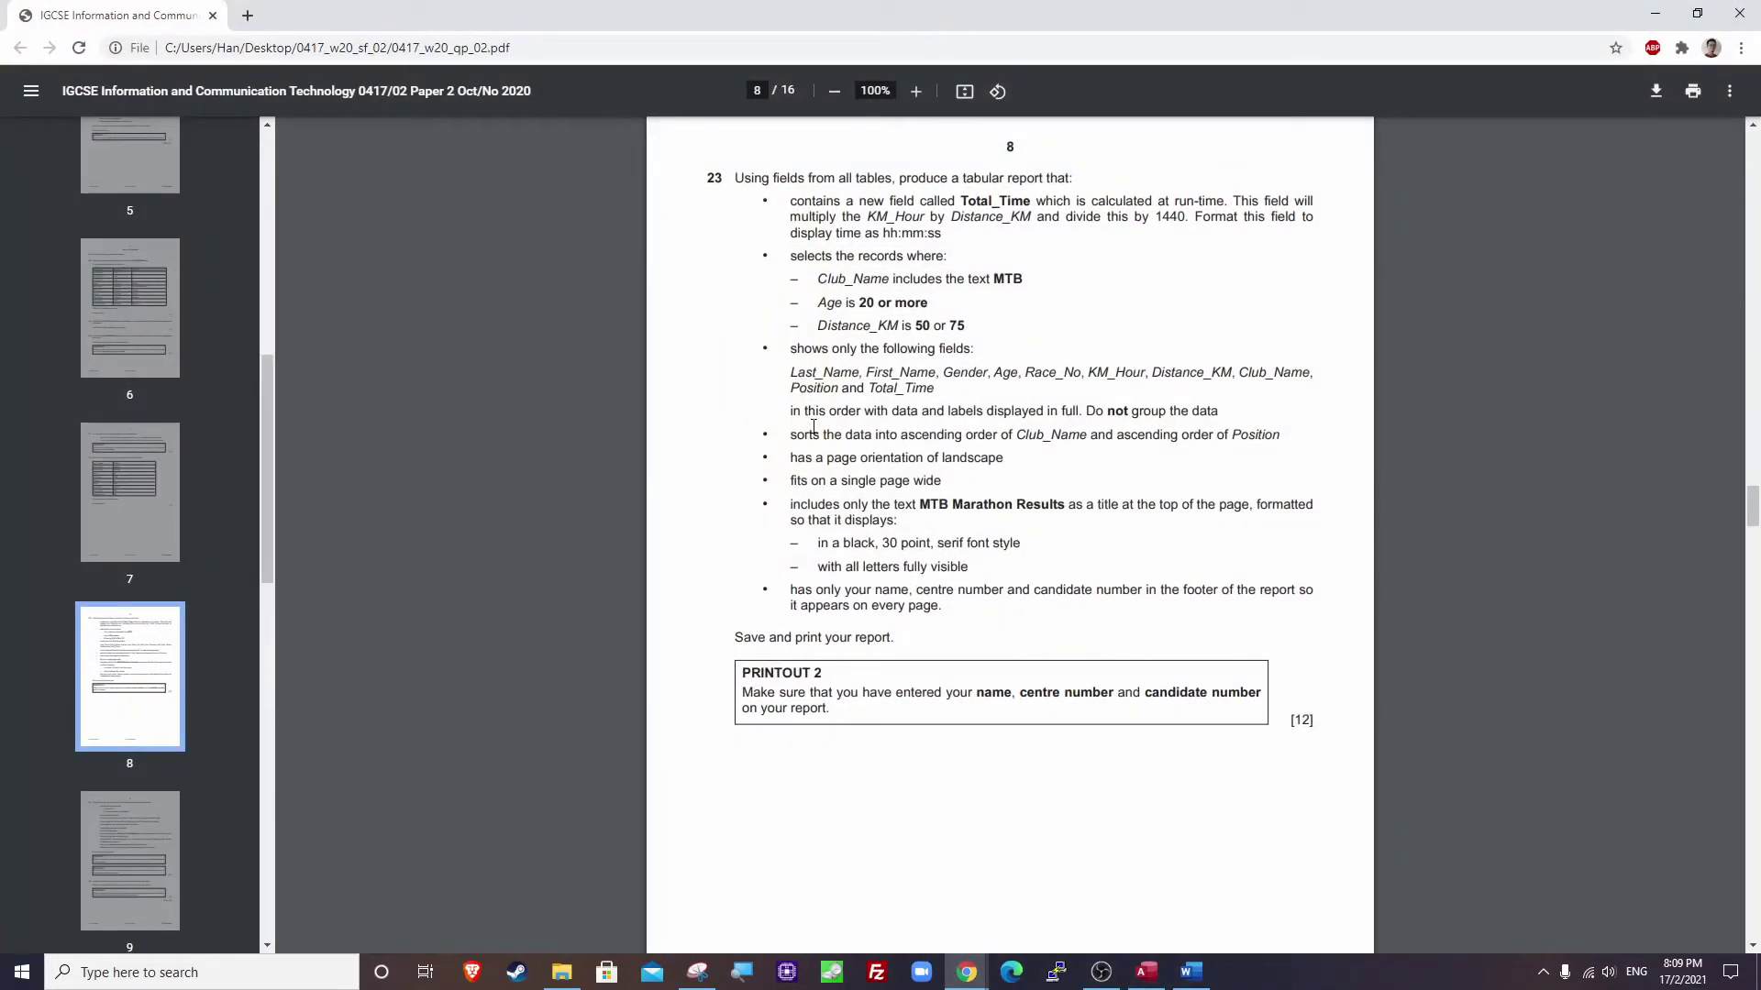
{"action": "left_click_drag", "start_coordinate": [791, 438], "coordinate": [1299, 439]}
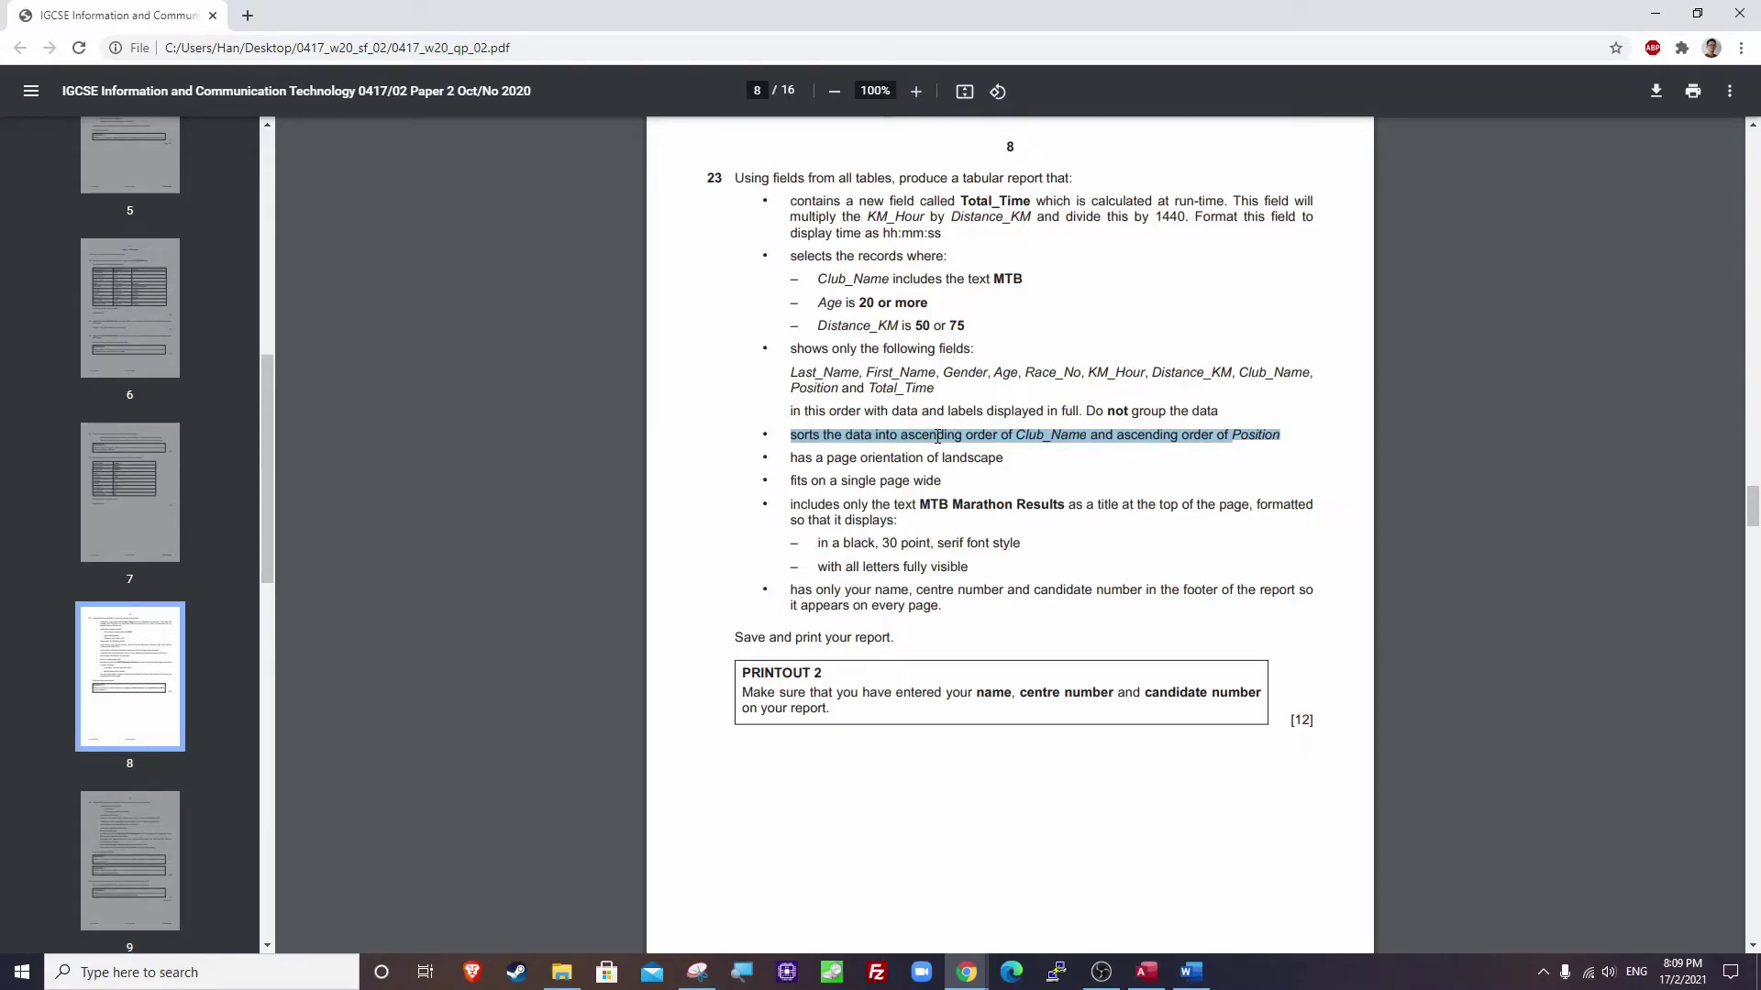
{"action": "left_click", "coordinate": [1147, 971]}
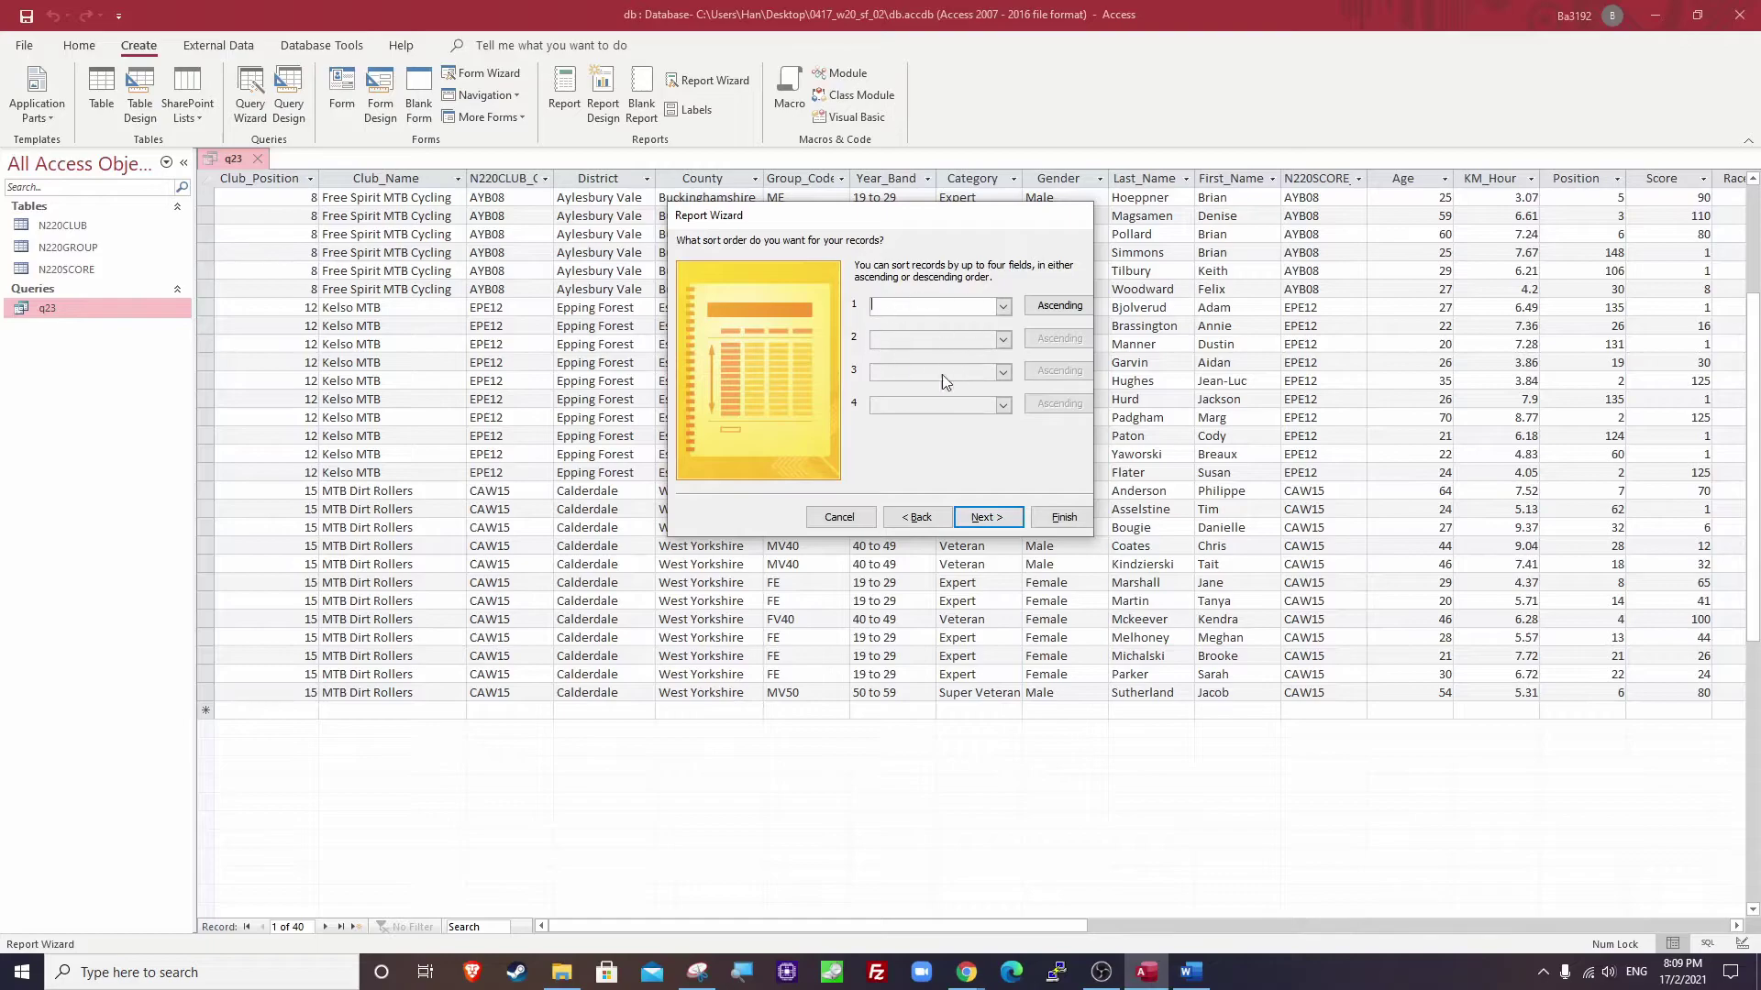
{"action": "key", "text": "alt+Tab"}
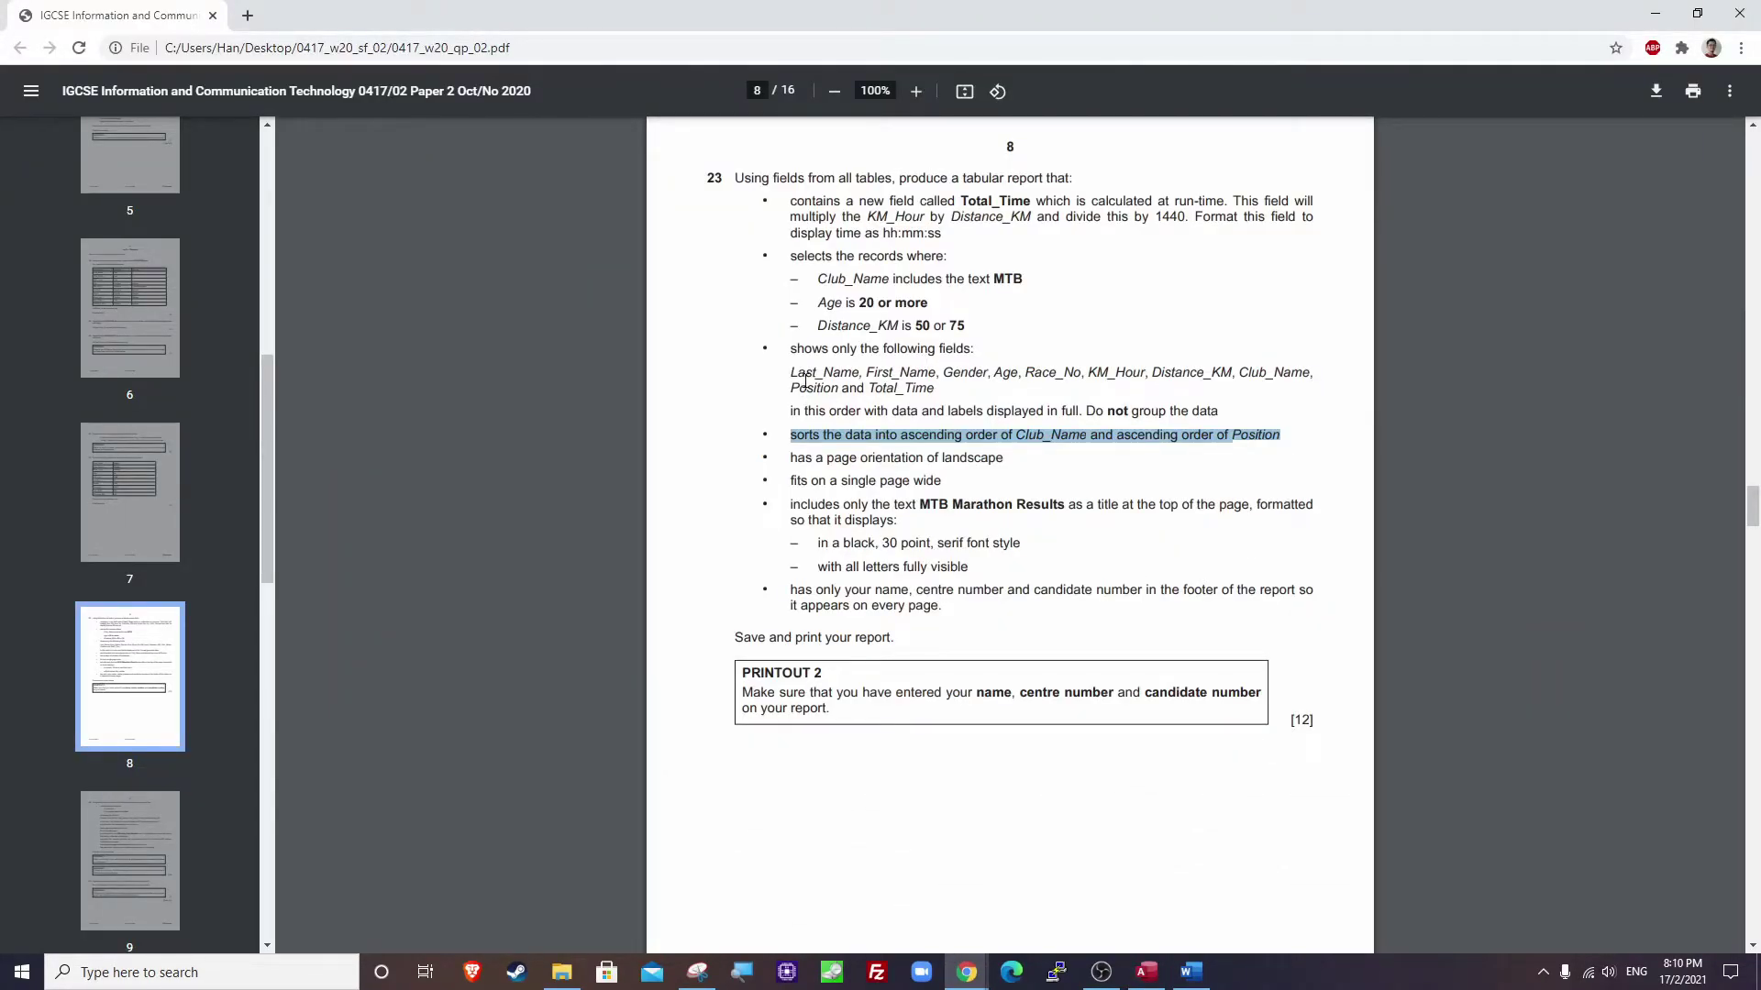
{"action": "left_click_drag", "start_coordinate": [791, 373], "coordinate": [936, 385]}
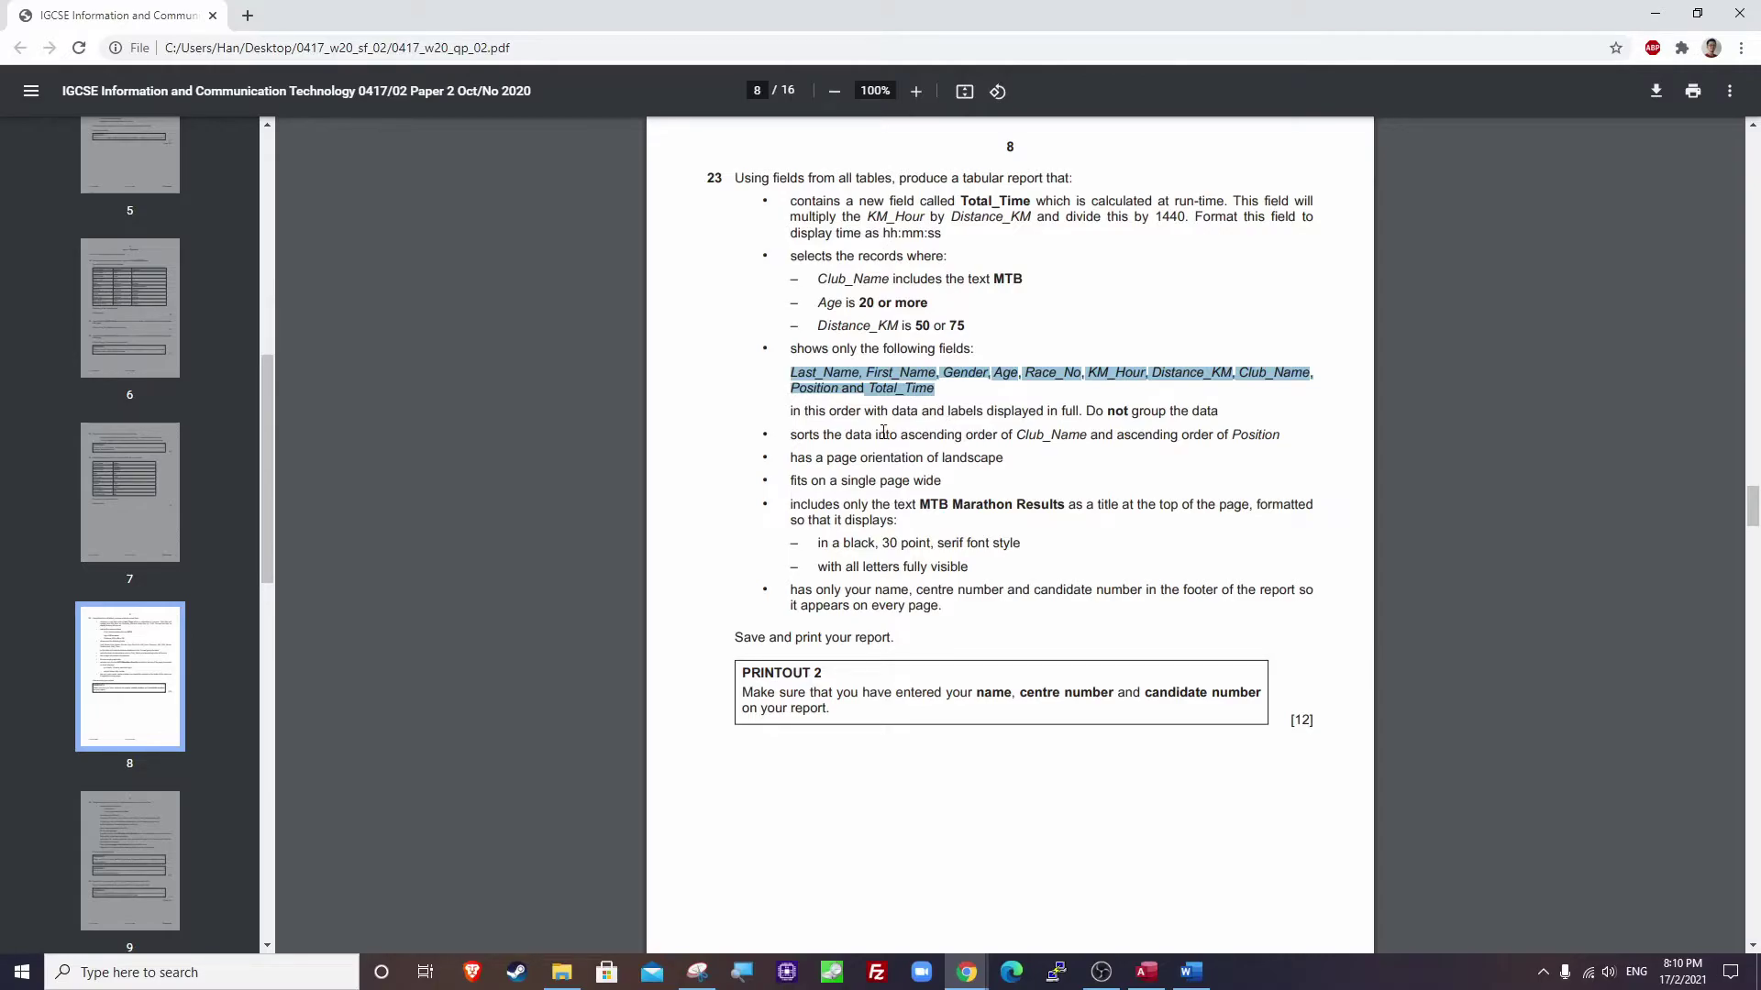
{"action": "key", "text": "alt+Tab"}
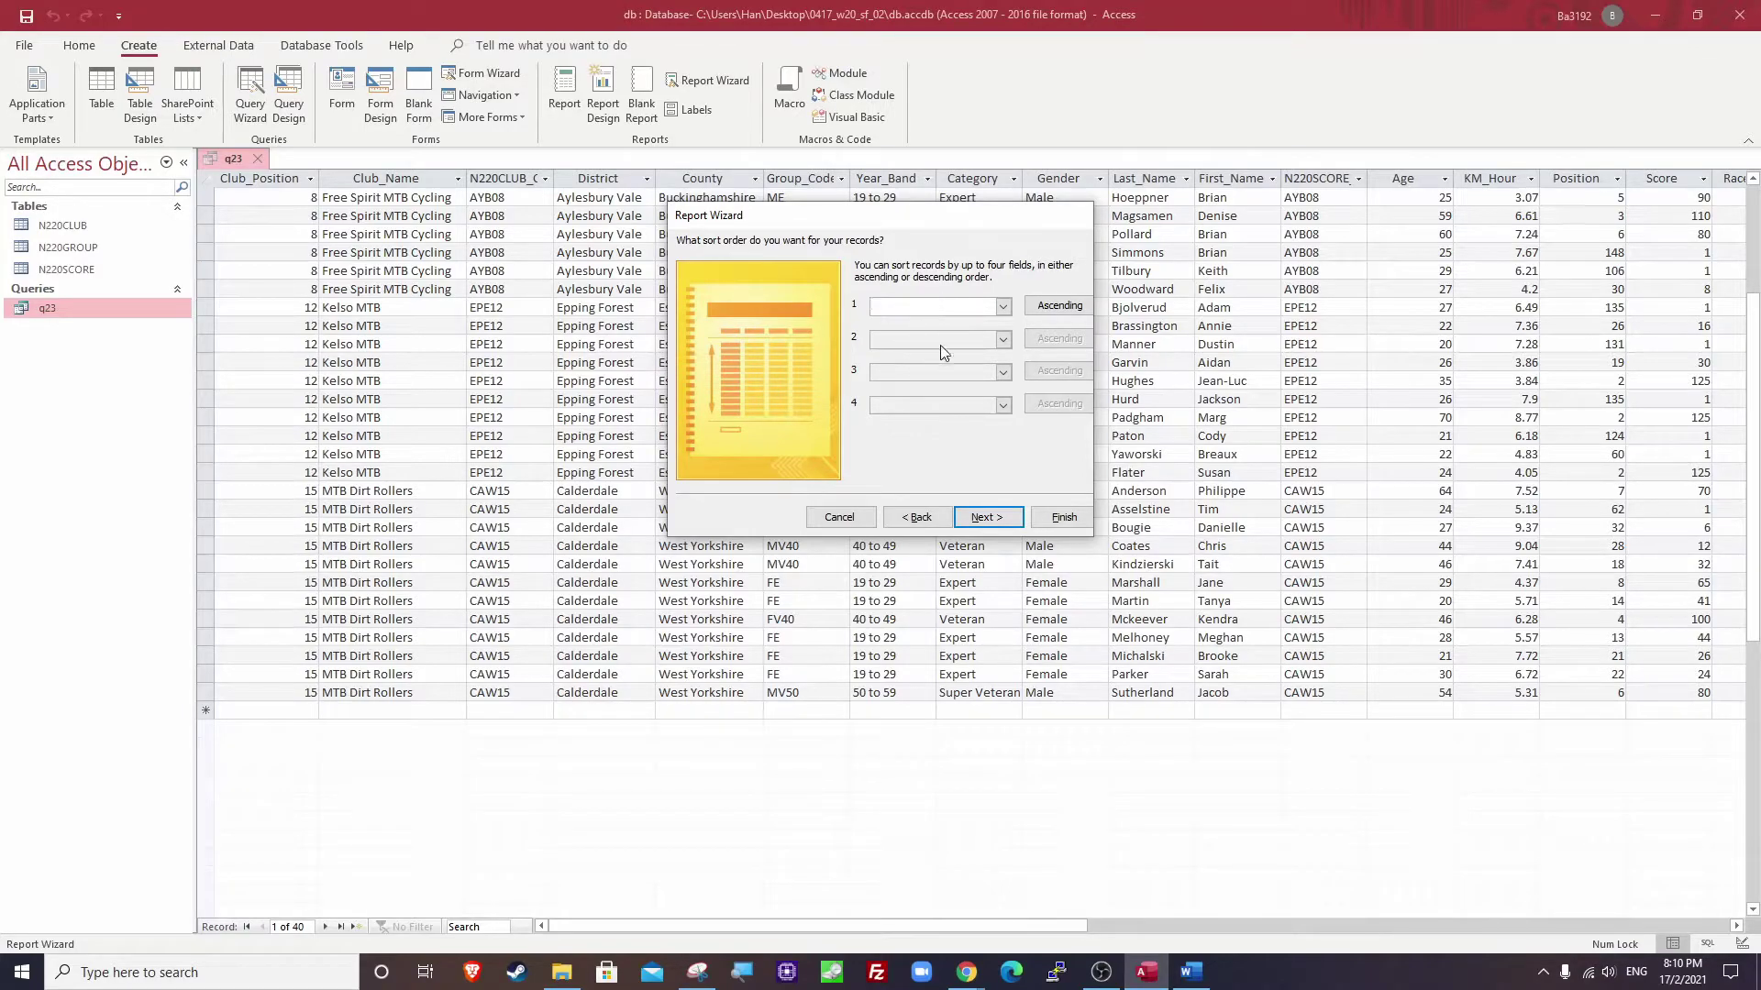
Re-check the Club_Name then Position sort rule, then leave all wizard sort fields blank.
{"action": "key", "text": "alt+Tab"}
{"action": "left_click", "coordinate": [915, 404]}
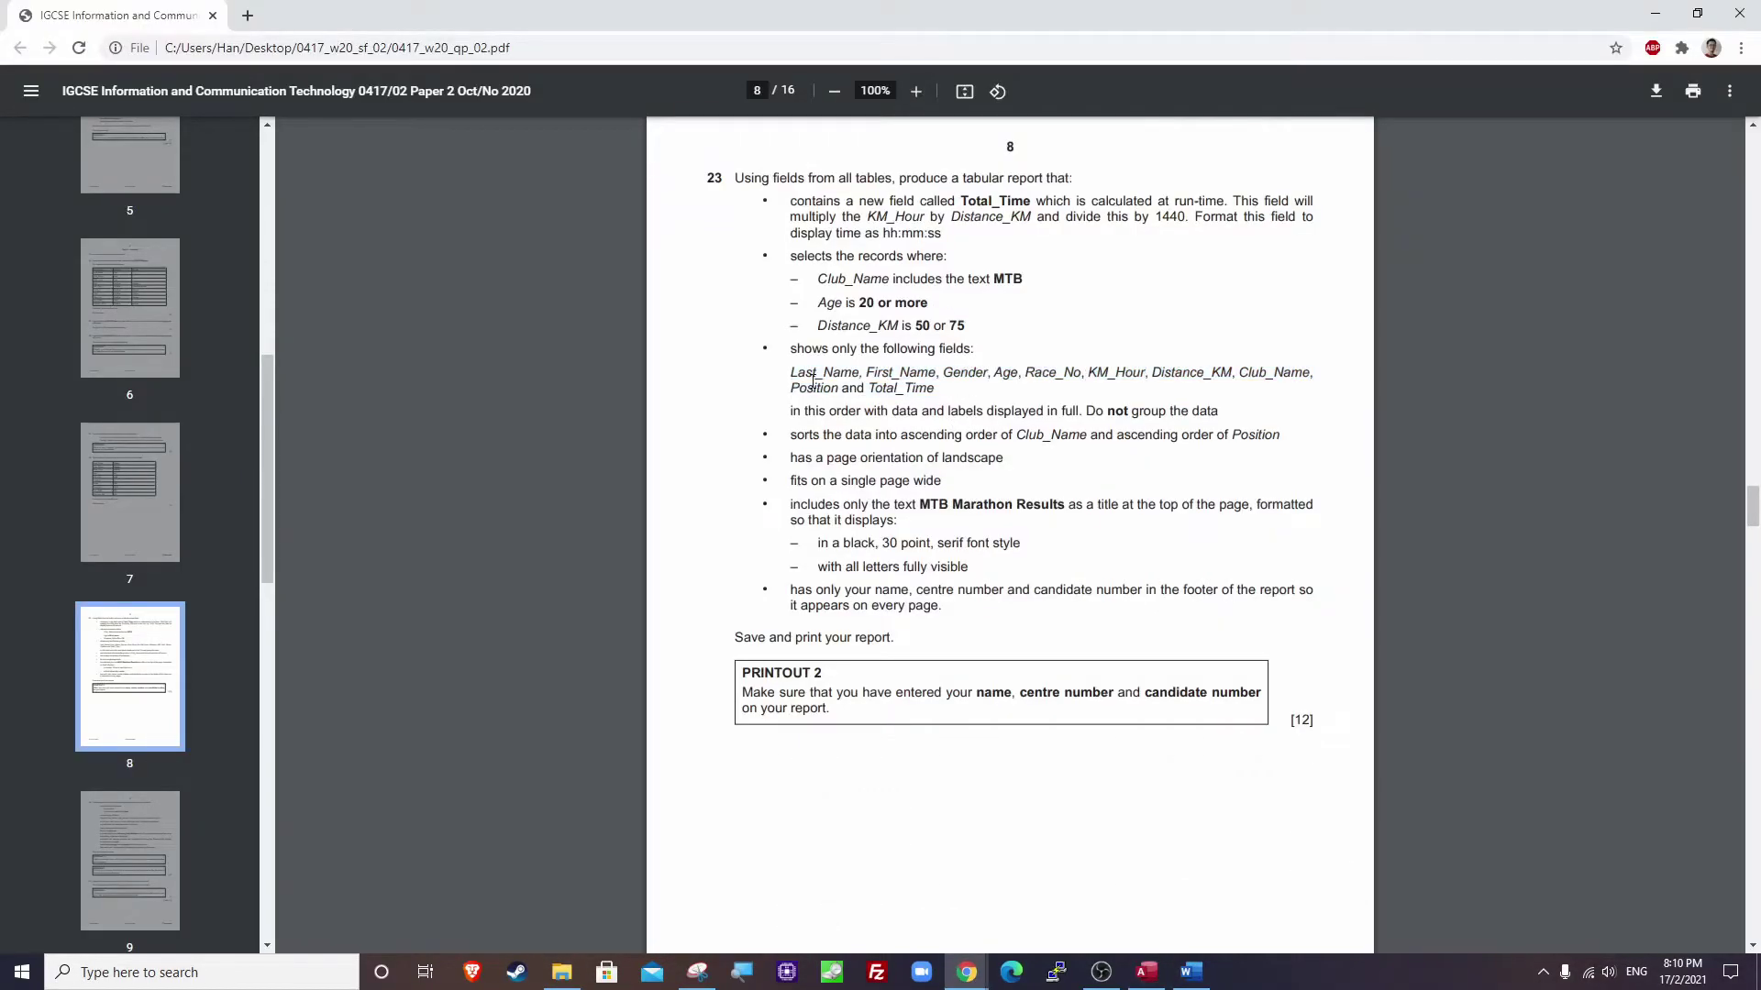
{"action": "left_click_drag", "start_coordinate": [789, 372], "coordinate": [937, 390]}
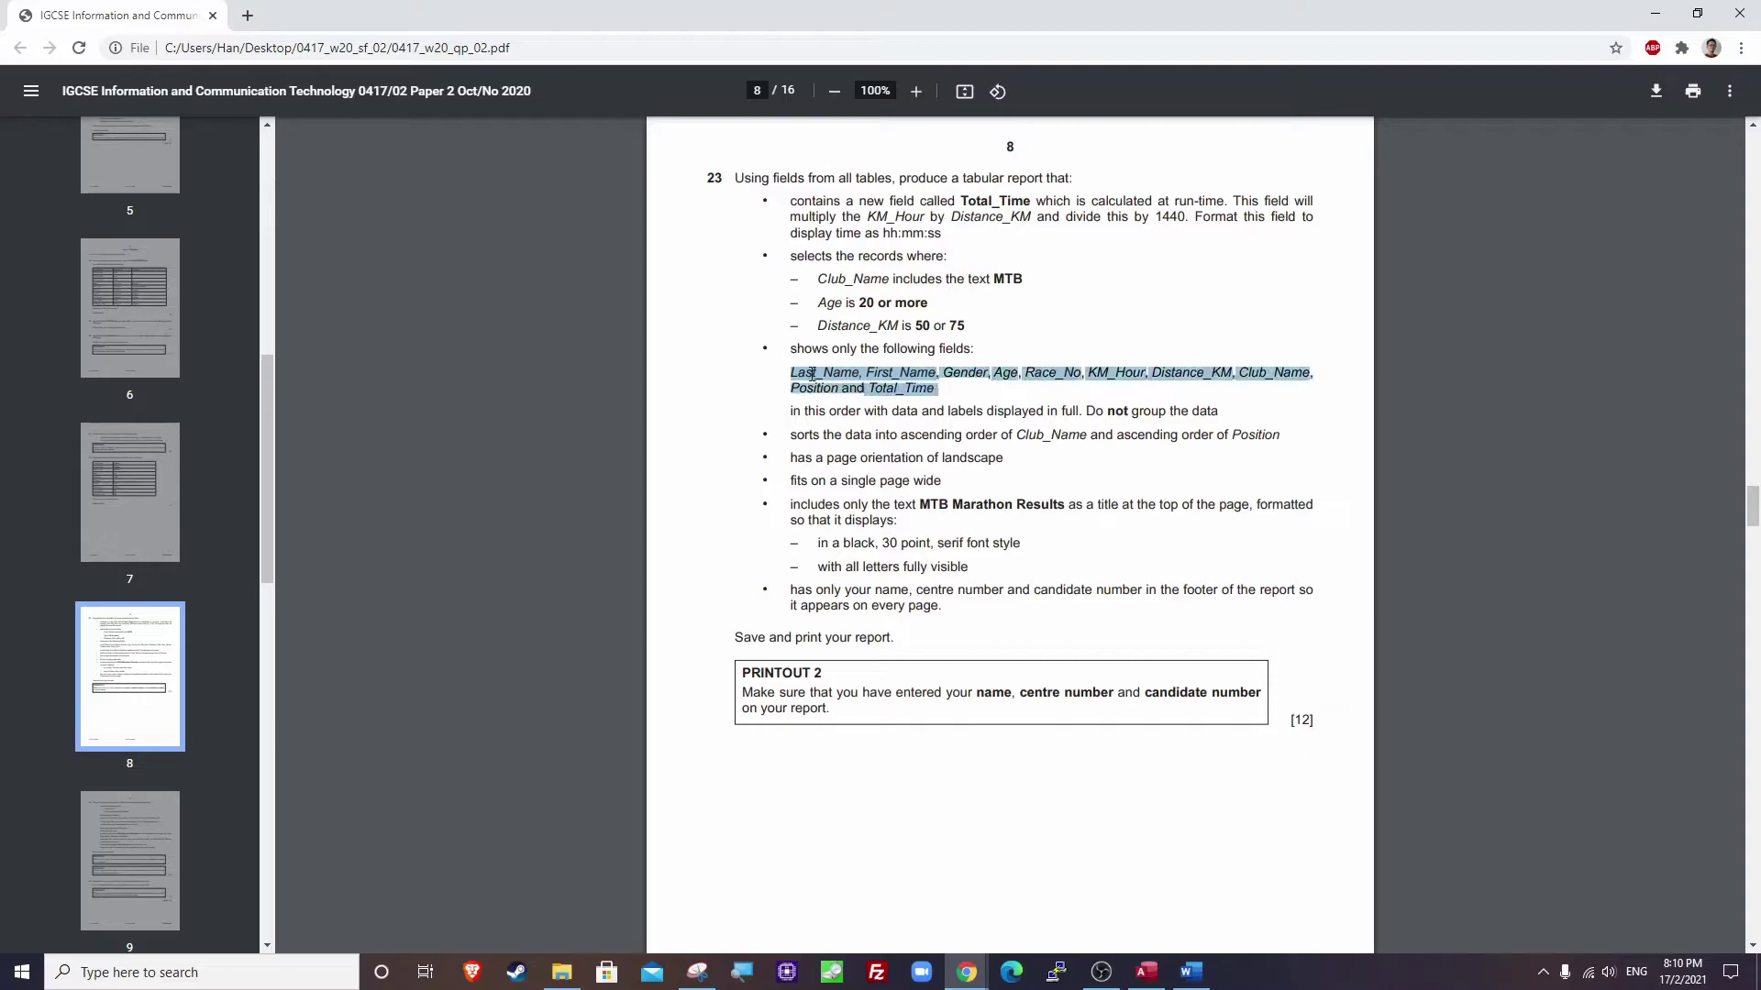
{"action": "left_click", "coordinate": [945, 390]}
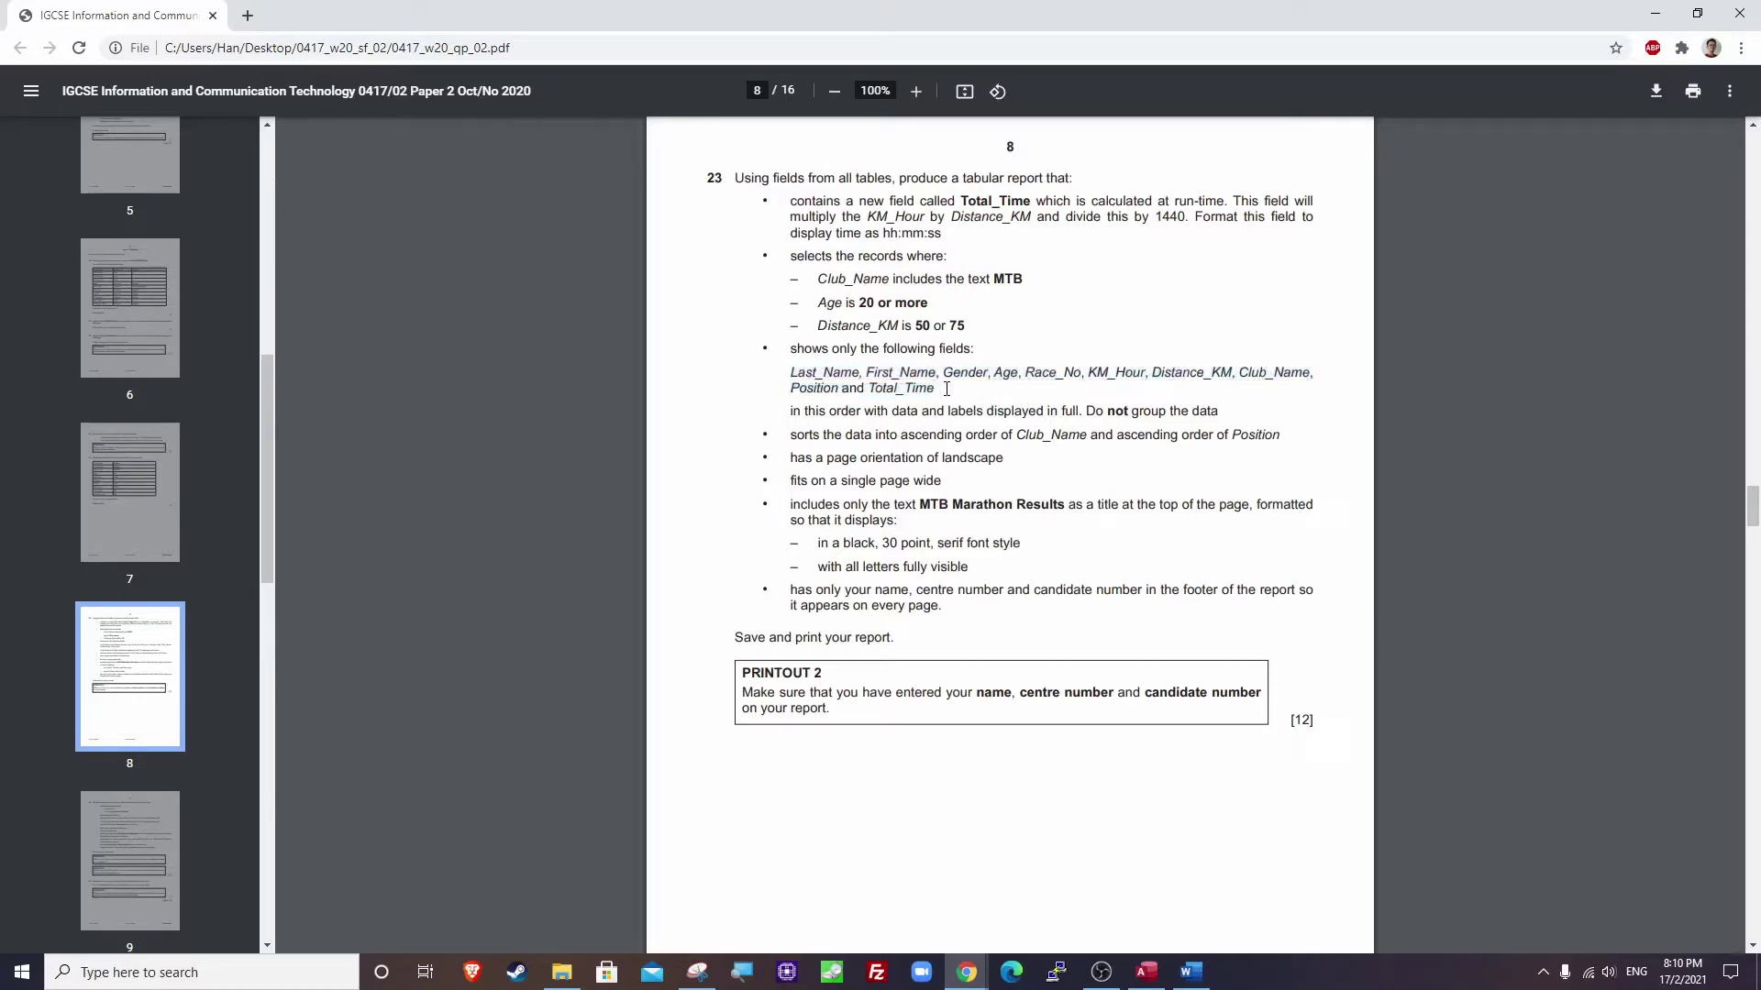
{"action": "left_click_drag", "start_coordinate": [792, 435], "coordinate": [1274, 438]}
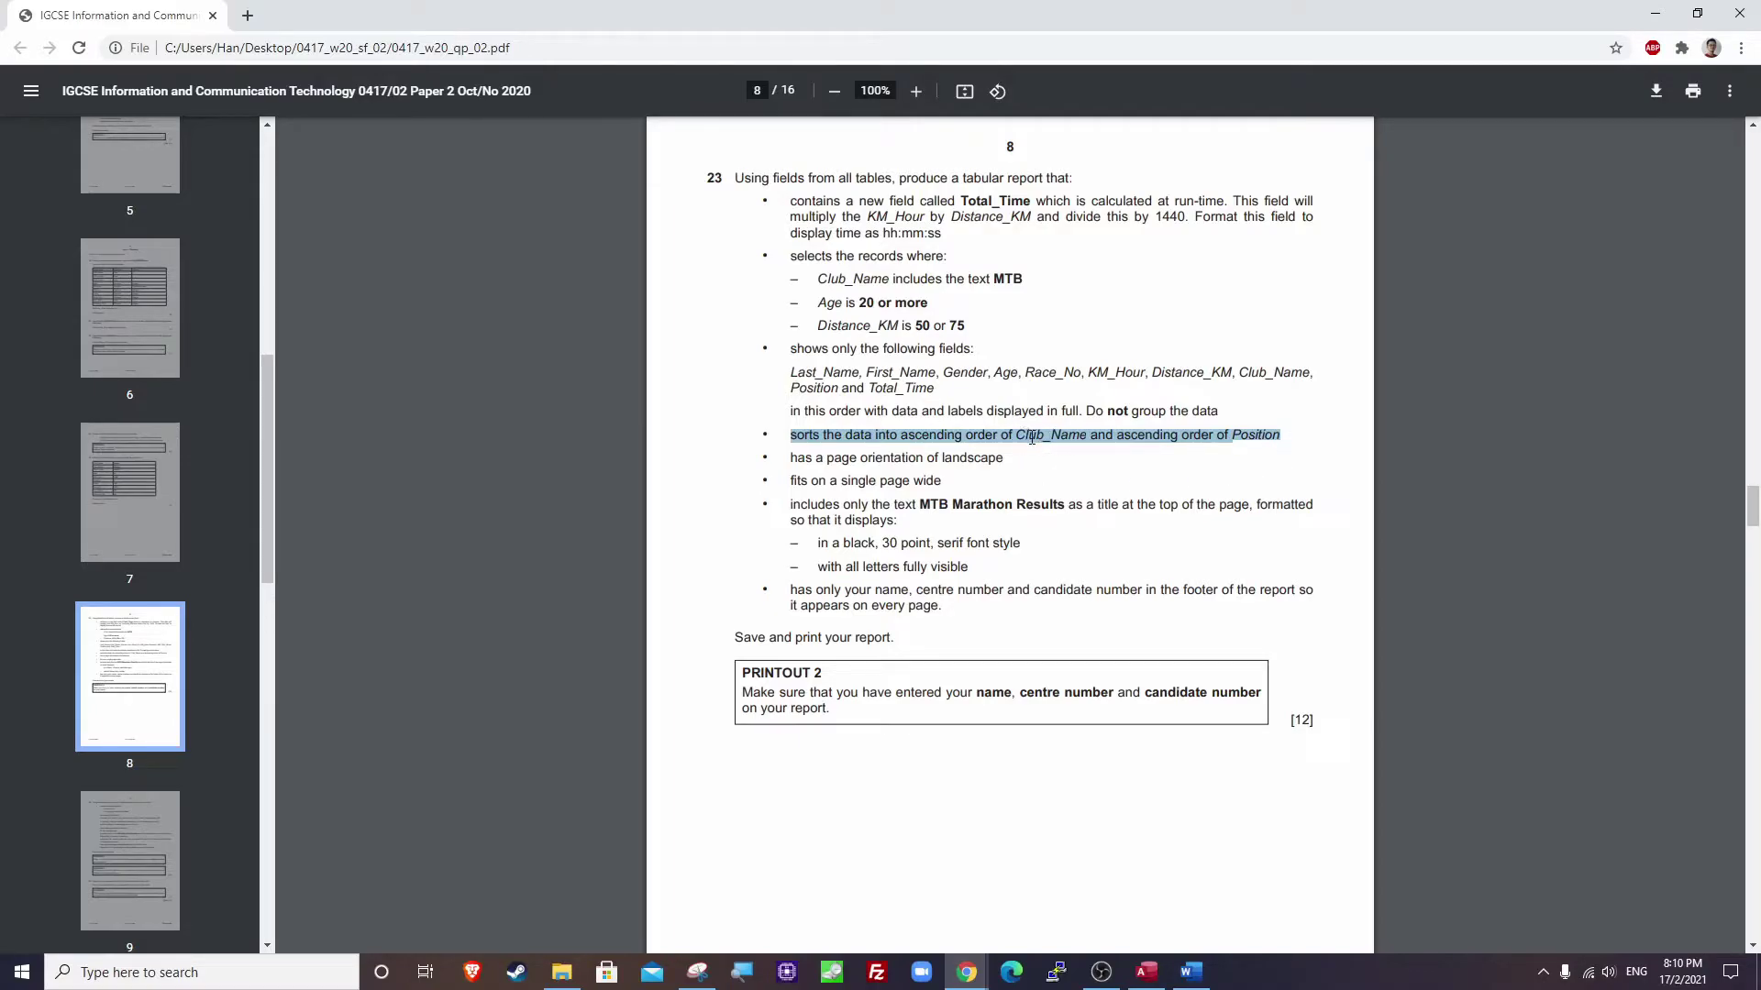
{"action": "key", "text": "alt+Tab"}
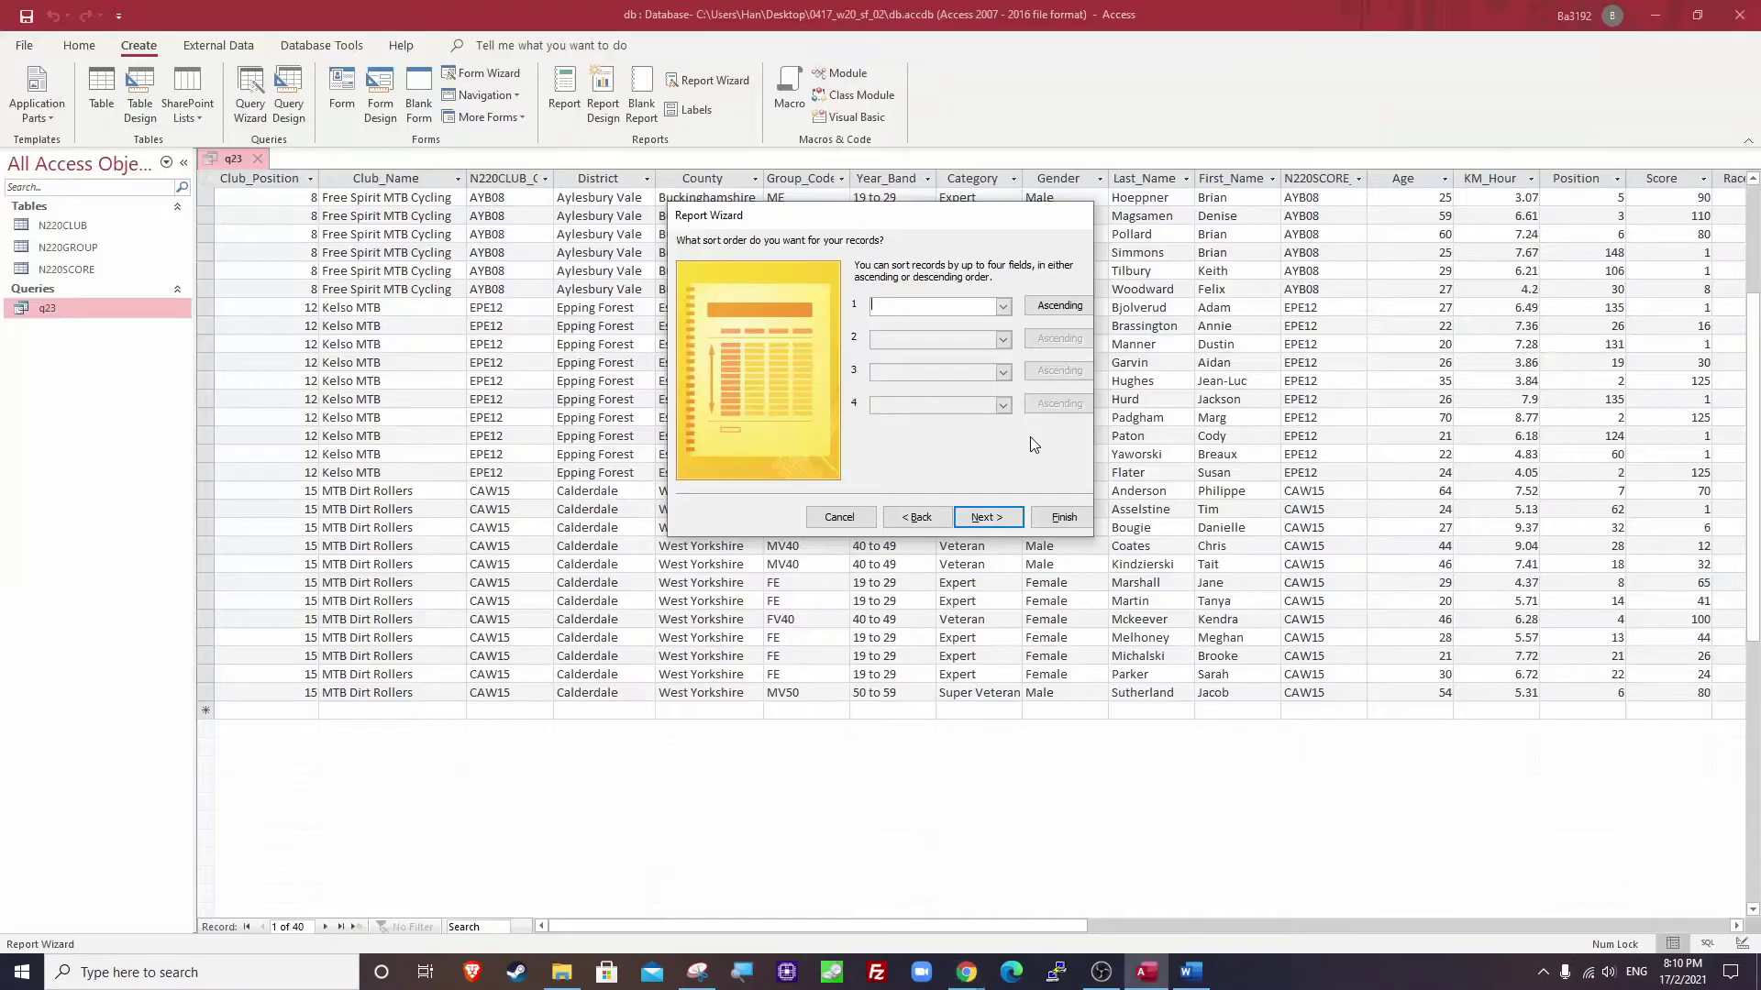
{"action": "left_click", "coordinate": [998, 529]}
{"action": "key", "text": "alt+Tab"}
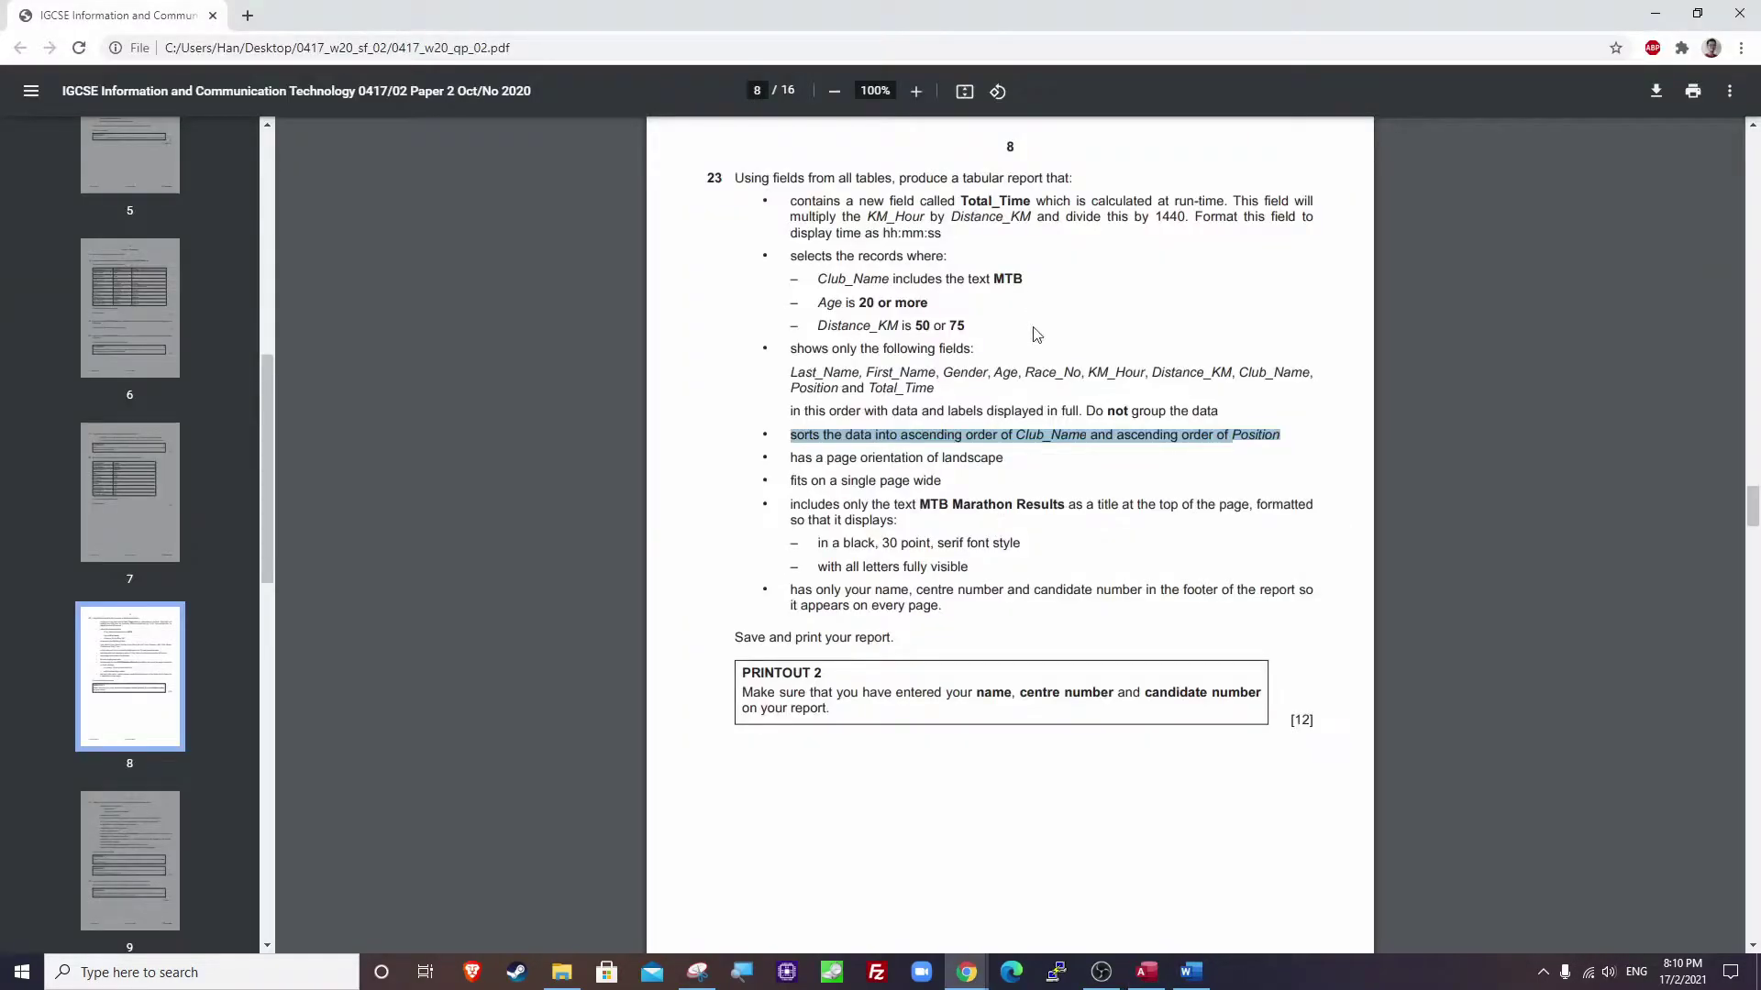
Confirm the landscape requirement and set the tabular report to Landscape orientation.
{"action": "left_click", "coordinate": [963, 181]}
{"action": "key", "text": "alt+Tab"}
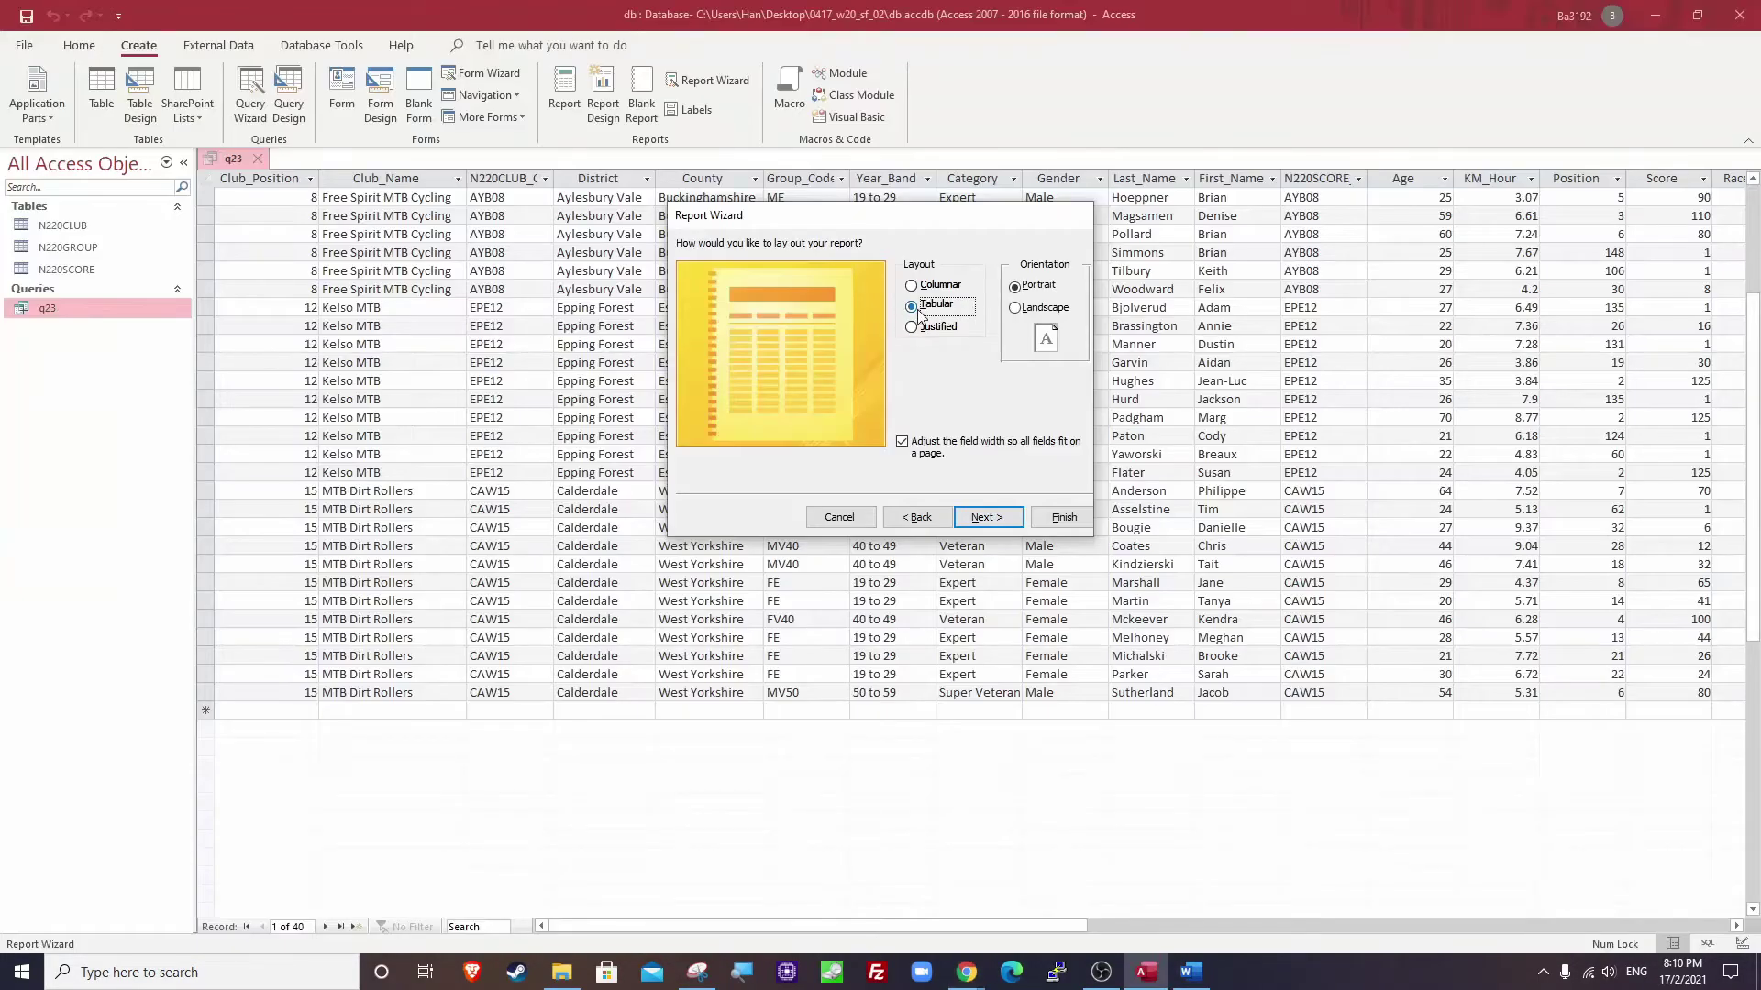
{"action": "key", "text": "alt+Tab"}
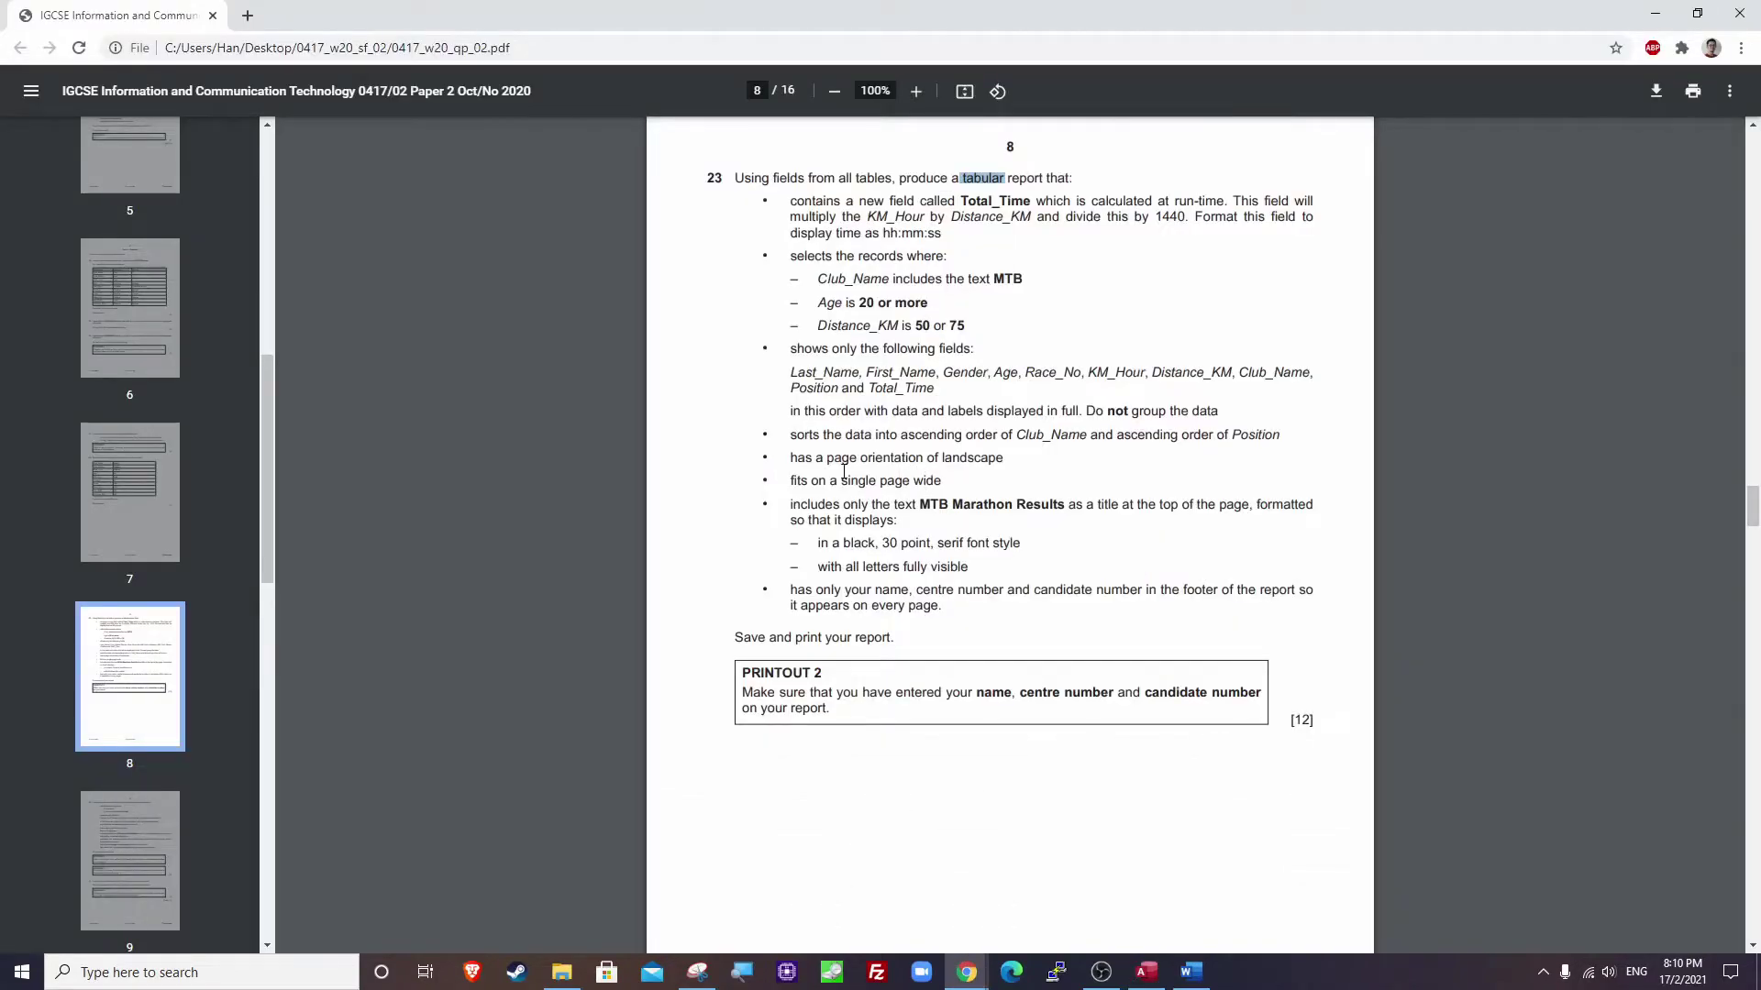
{"action": "left_click_drag", "start_coordinate": [792, 461], "coordinate": [1005, 459]}
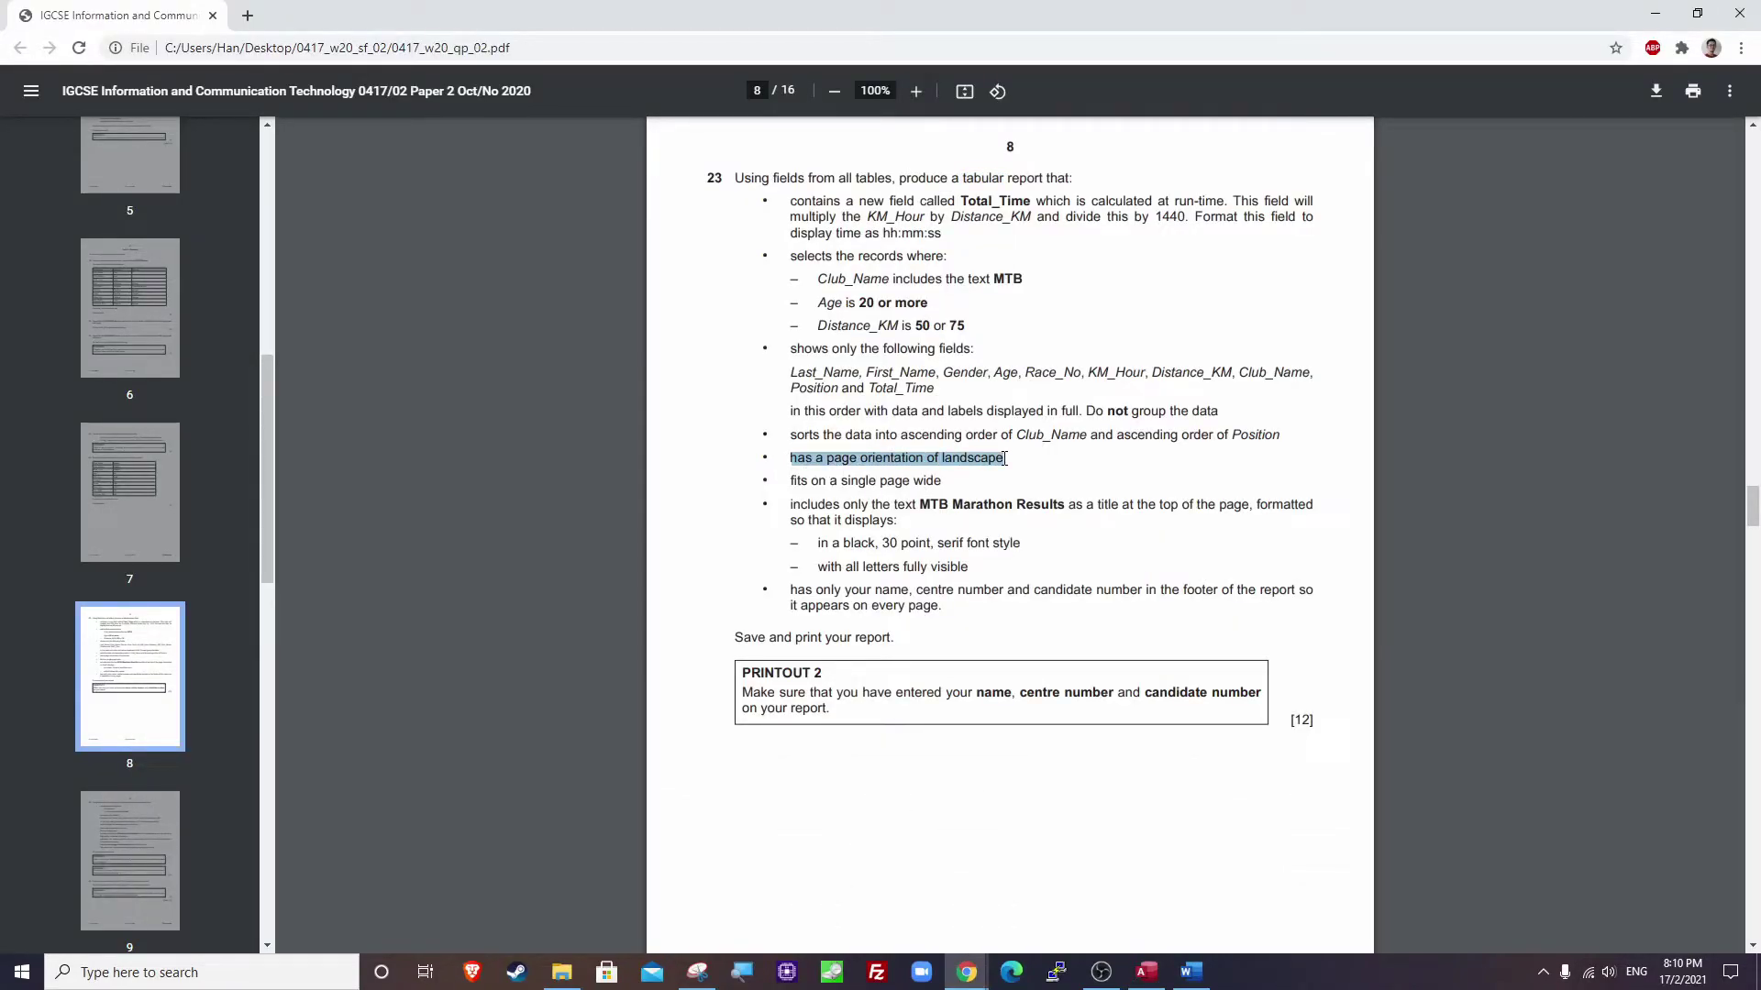
{"action": "left_click_drag", "start_coordinate": [792, 374], "coordinate": [944, 389]}
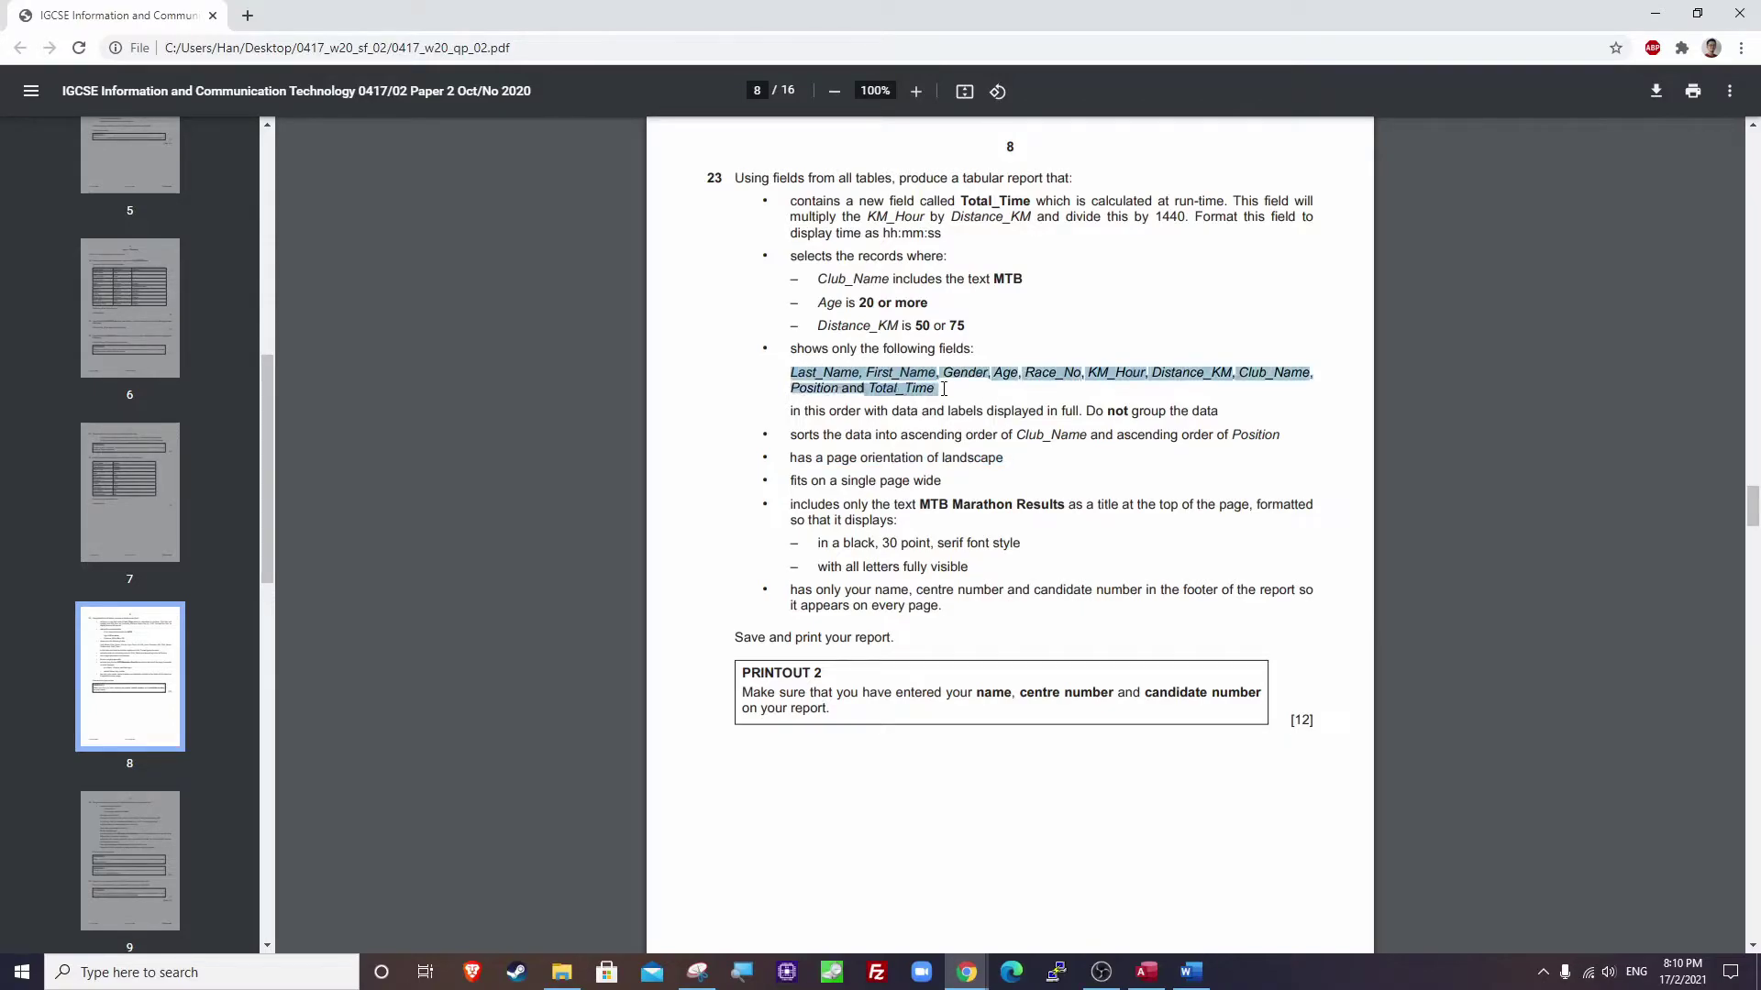
{"action": "key", "text": "alt+Tab"}
{"action": "left_click", "coordinate": [1021, 311]}
{"action": "left_click", "coordinate": [987, 517]}
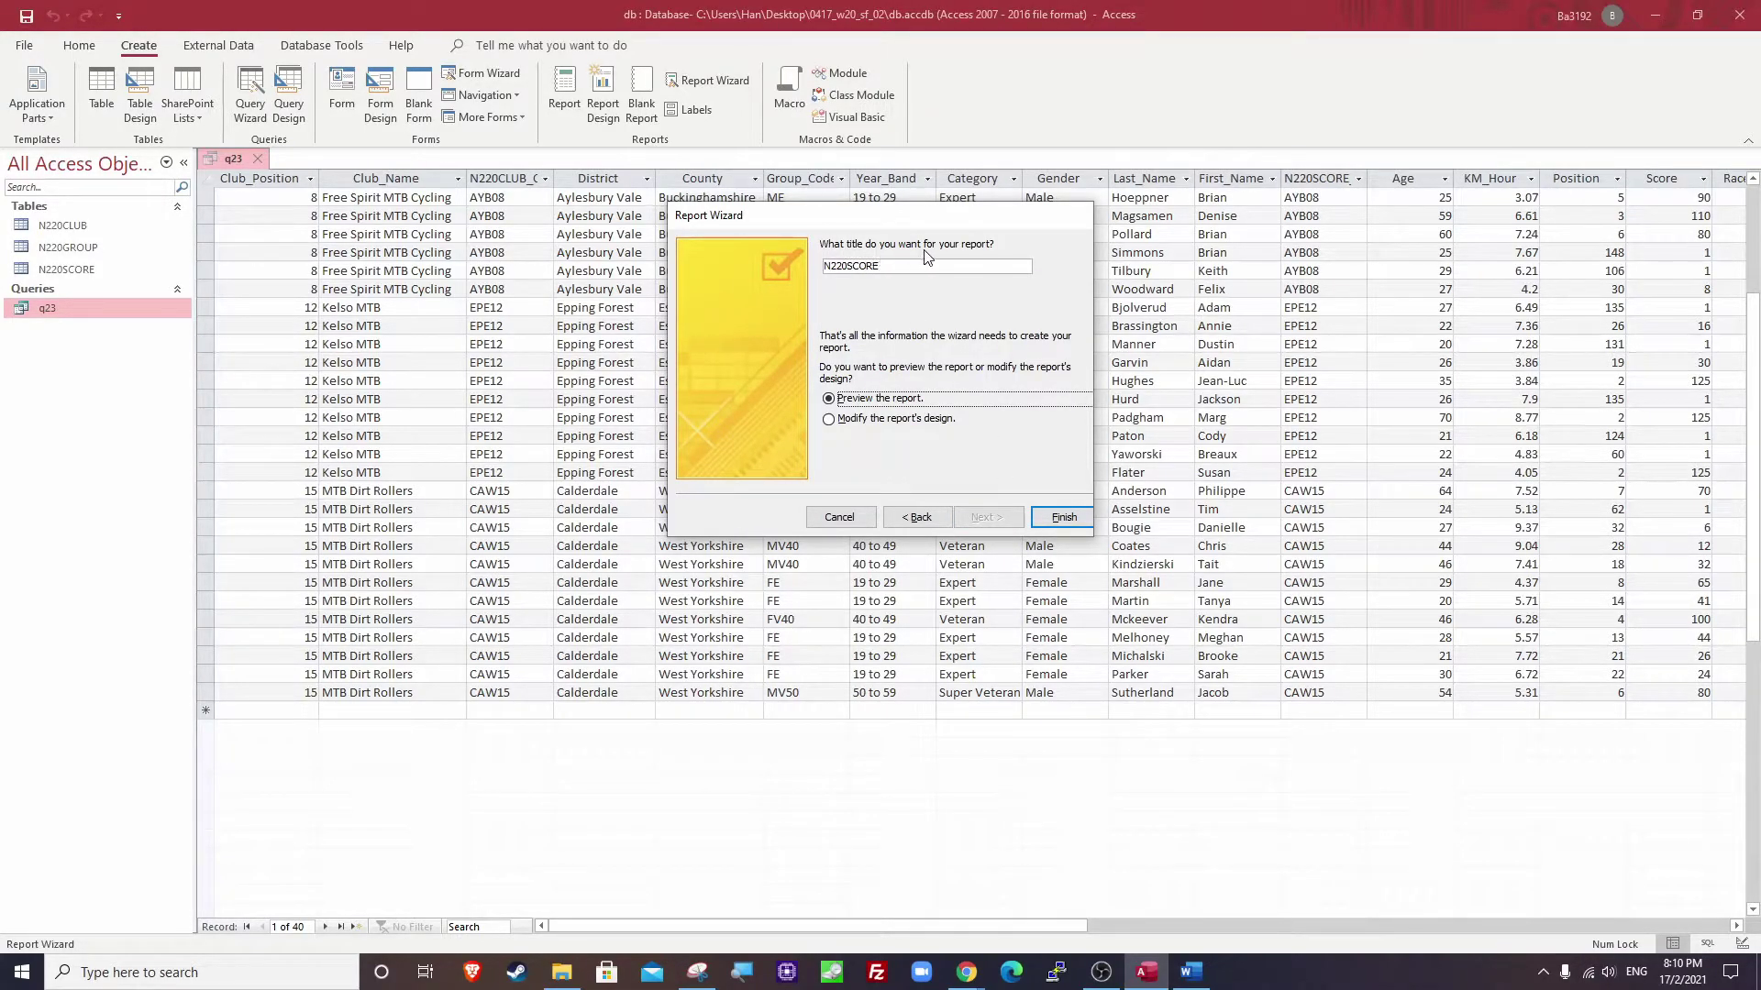
Replace the N220SCORE title with 'MTB Marathon Results' copied from the exam paper, and finish.
{"action": "key", "text": "alt+Tab"}
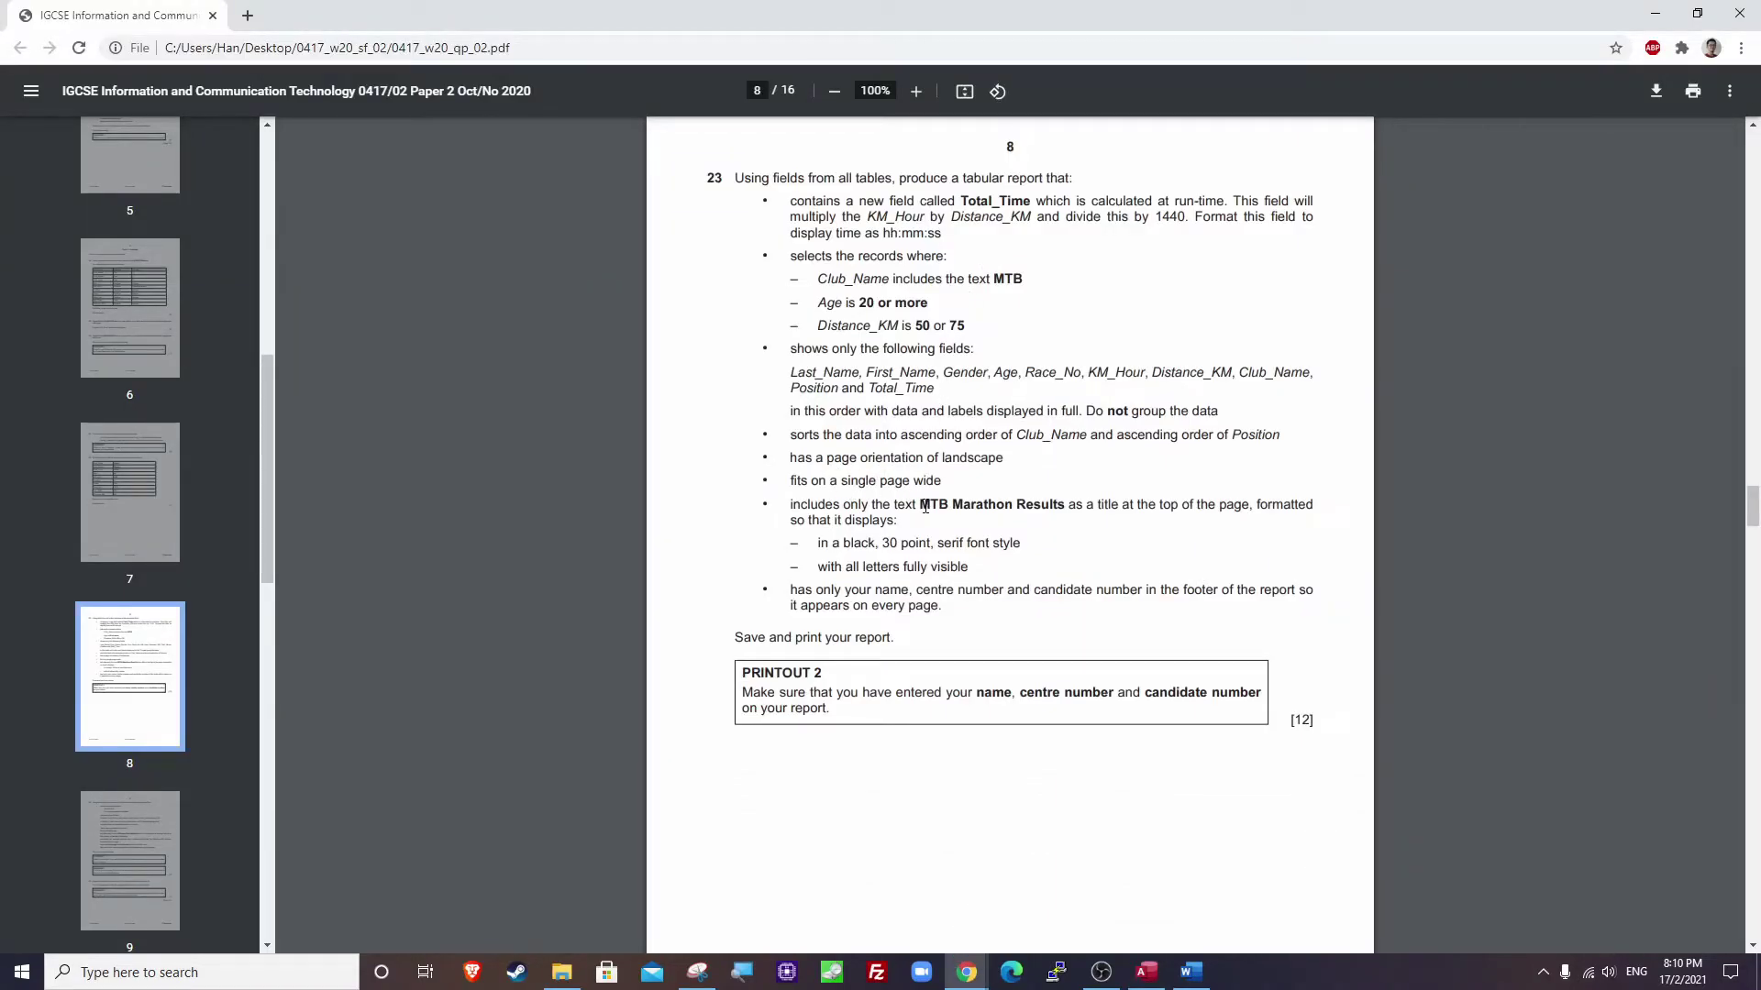
{"action": "left_click_drag", "start_coordinate": [955, 505], "coordinate": [1066, 504]}
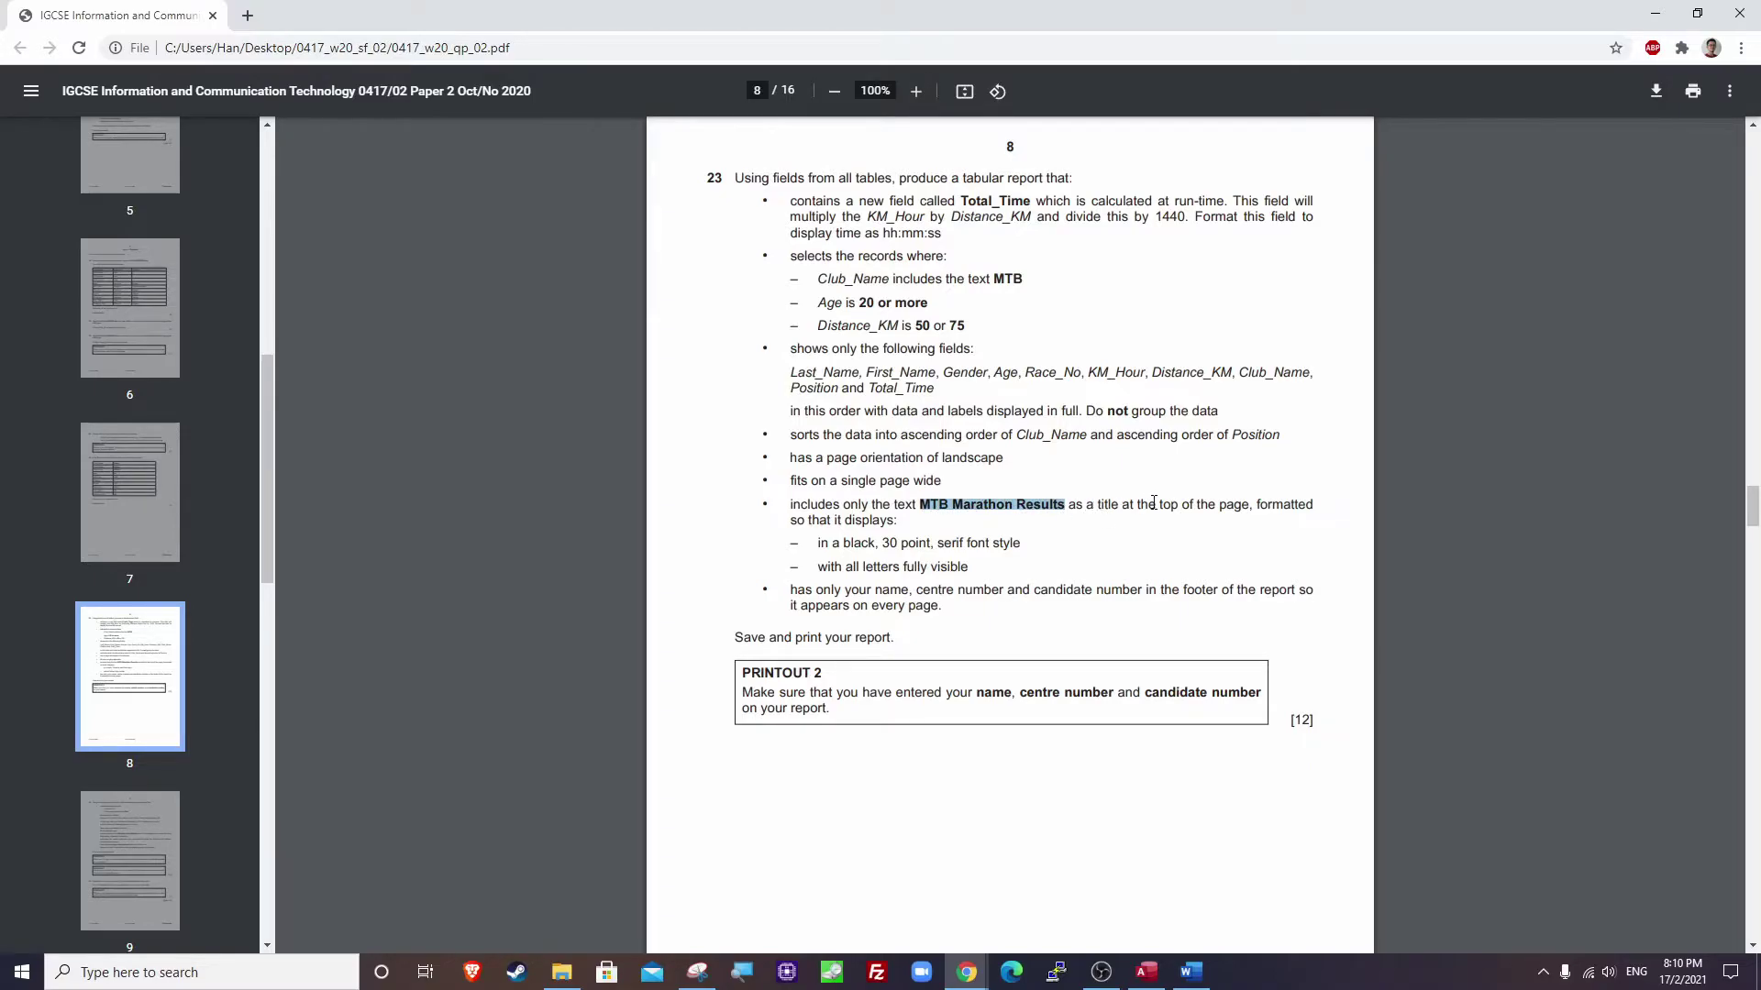
{"action": "right_click", "coordinate": [1030, 506]}
{"action": "left_click", "coordinate": [1037, 515]}
{"action": "key", "text": "alt+Tab"}
{"action": "left_click_drag", "start_coordinate": [913, 267], "coordinate": [823, 267]}
{"action": "key", "text": "ctrl+v"}
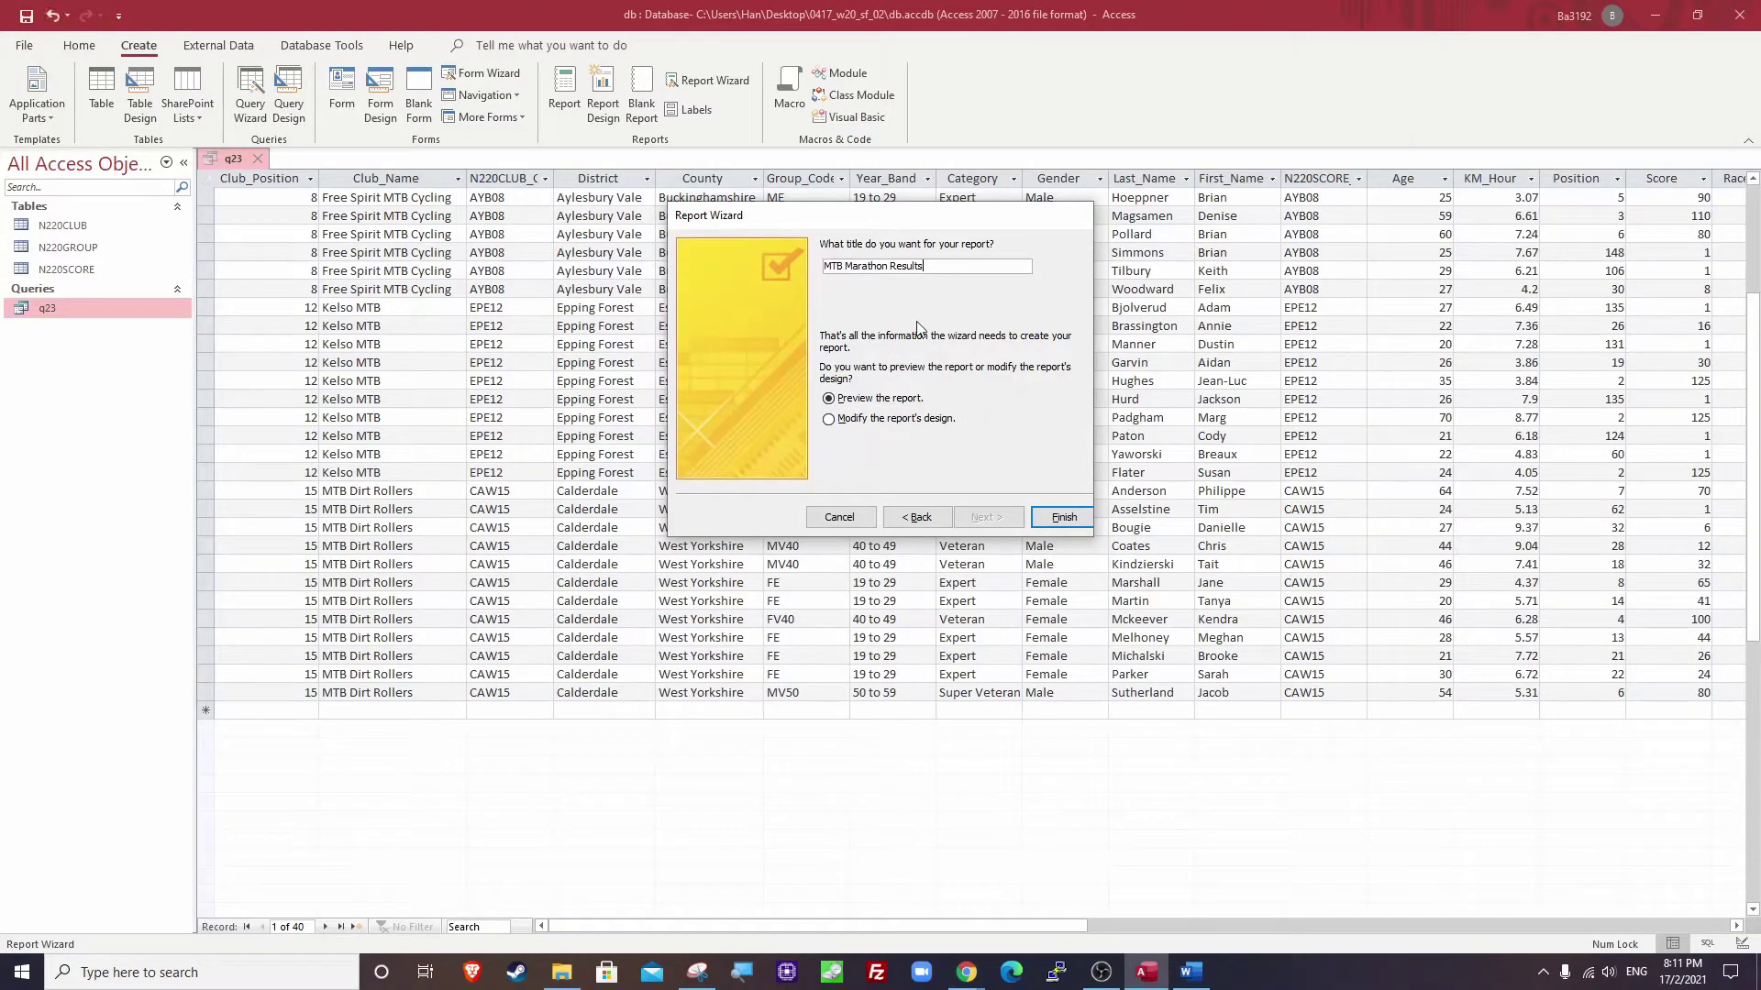
{"action": "left_click", "coordinate": [1062, 518]}
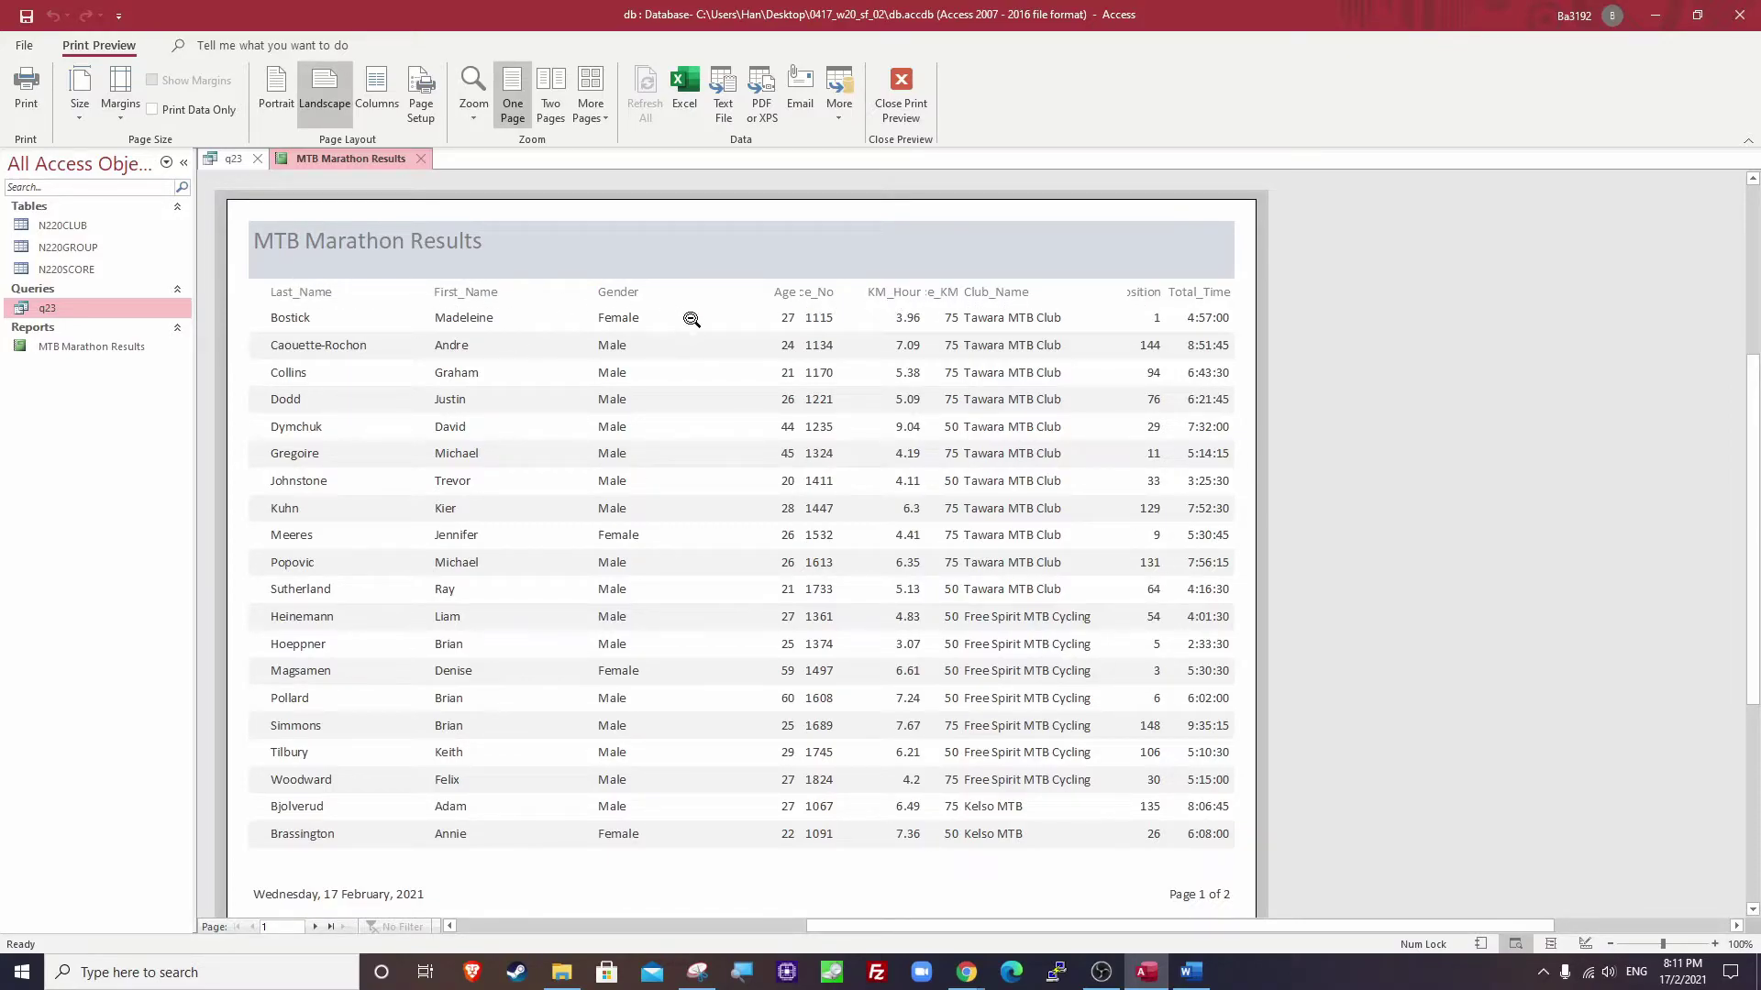
Compare the preview's columns, including Distance_KM, and row order against the exam's field list and sorting rule.
{"action": "key", "text": "alt+Tab"}
{"action": "left_click", "coordinate": [823, 368]}
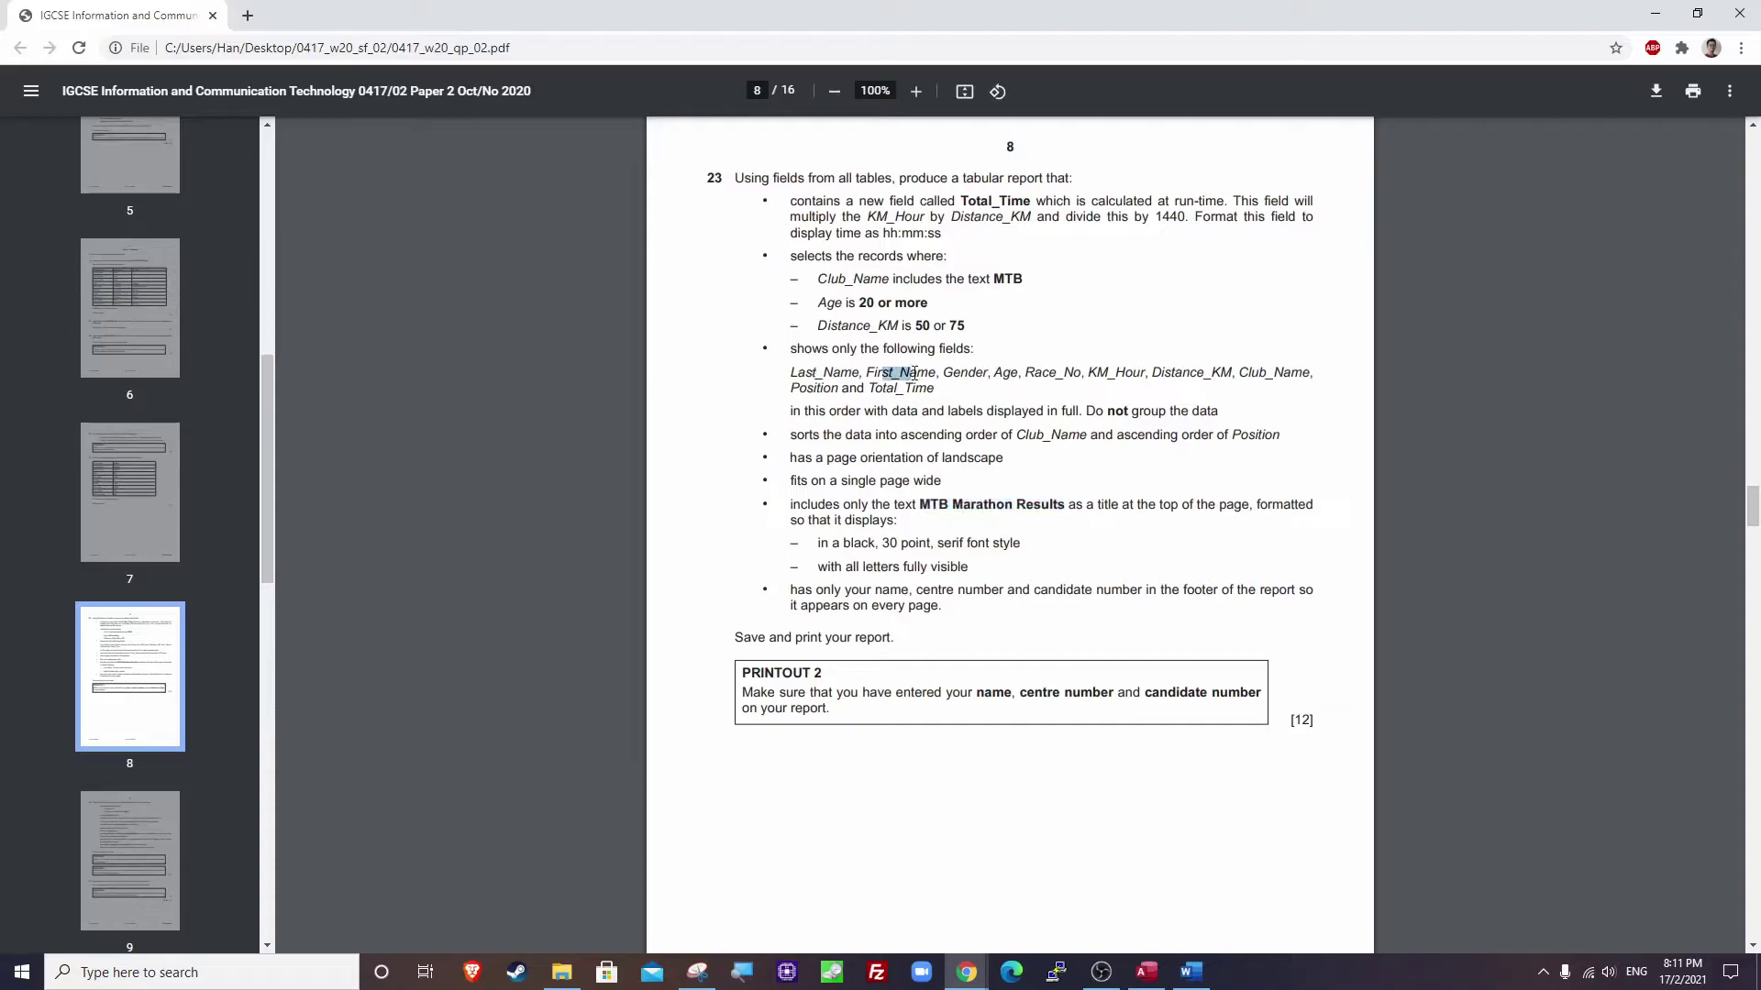
{"action": "key", "text": "alt+Tab"}
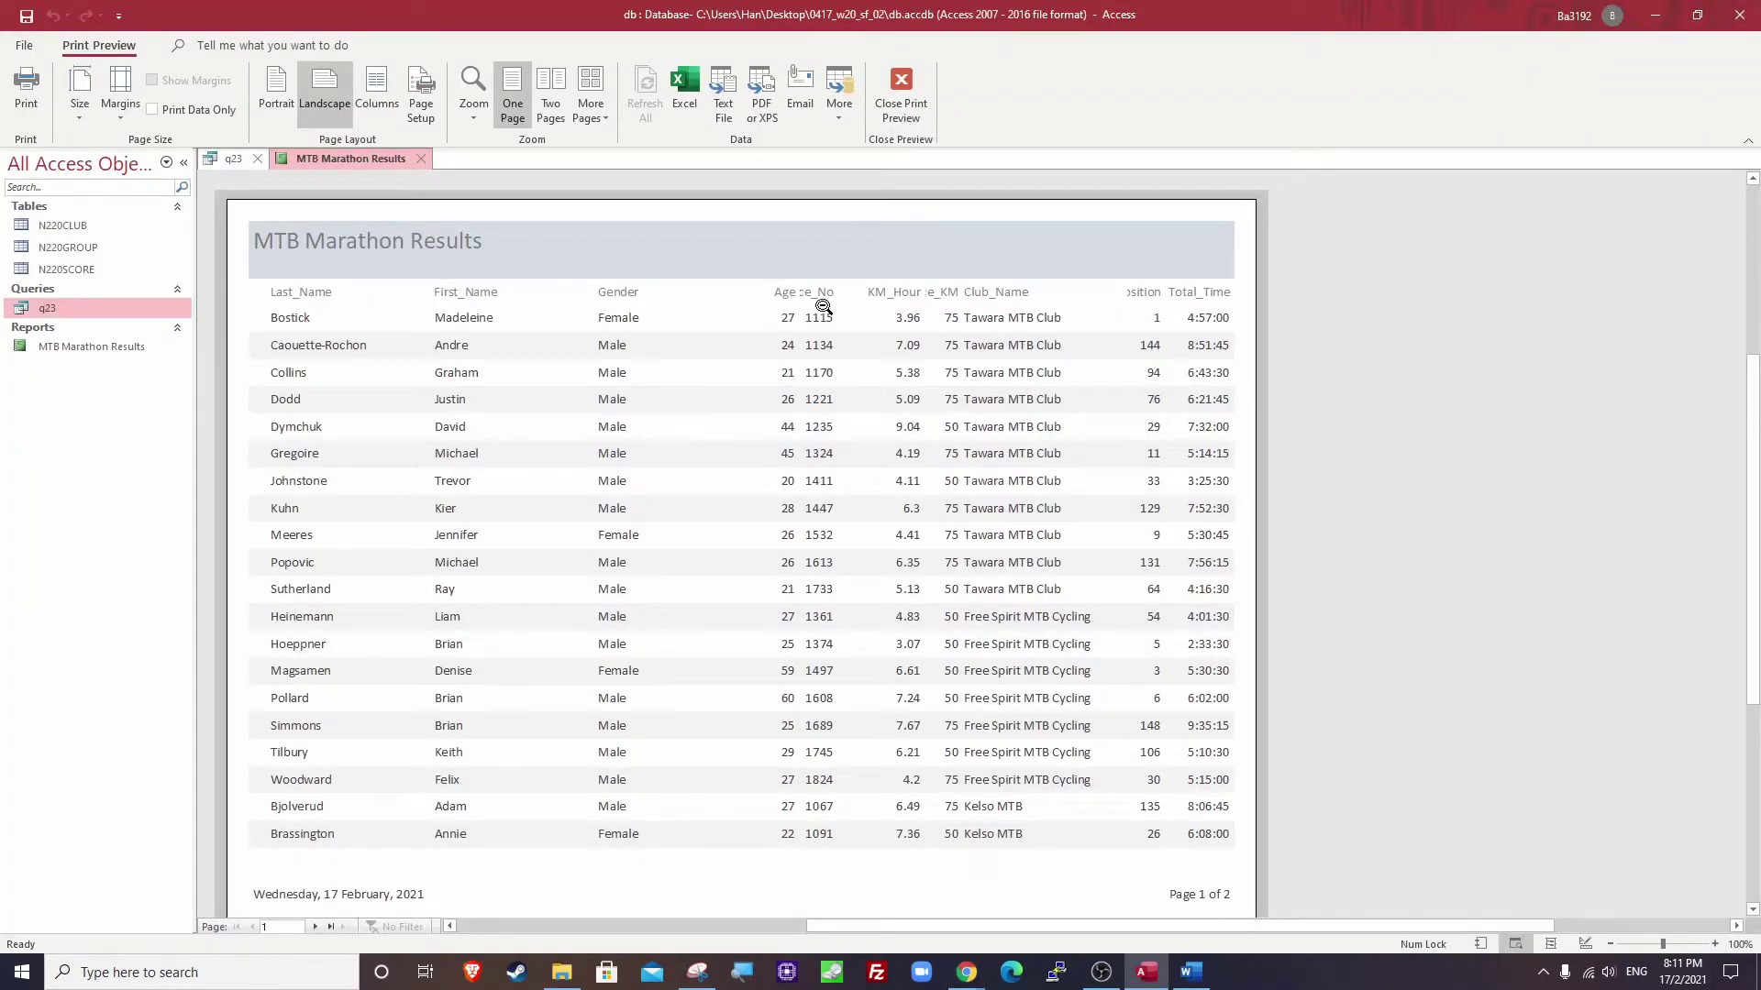
{"action": "key", "text": "alt+Tab"}
{"action": "left_click_drag", "start_coordinate": [1184, 372], "coordinate": [1232, 372]}
{"action": "key", "text": "alt+Tab"}
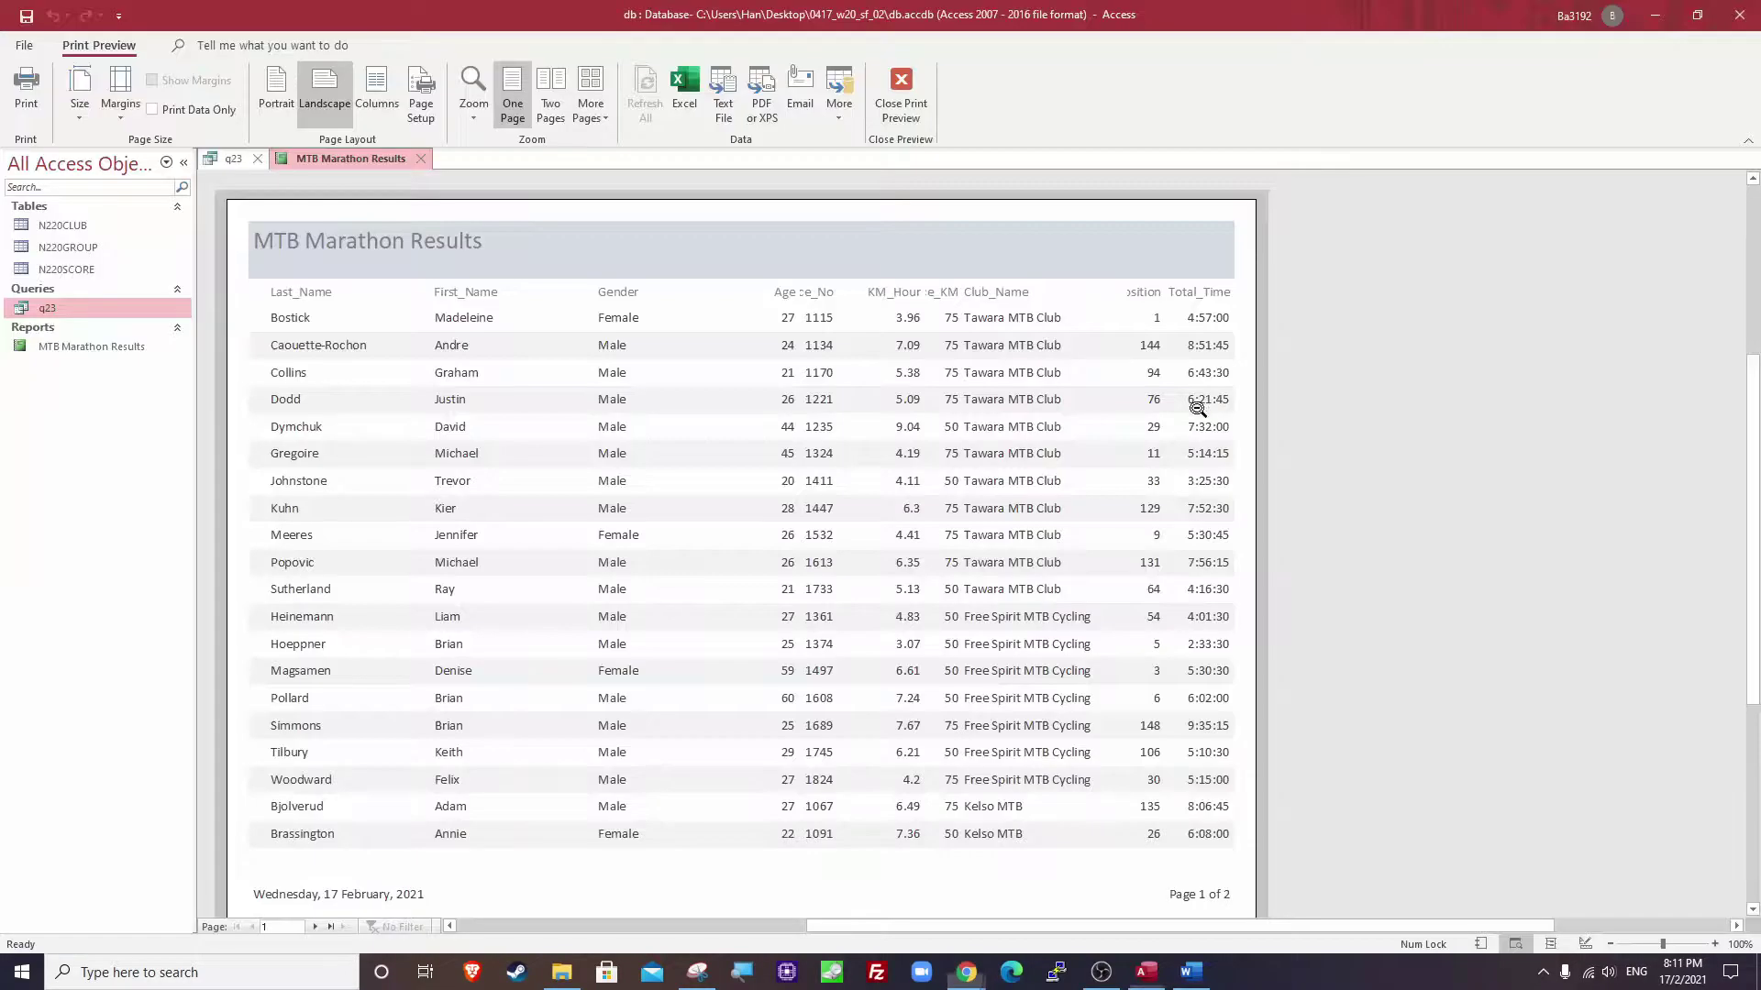
{"action": "key", "text": "alt+Tab"}
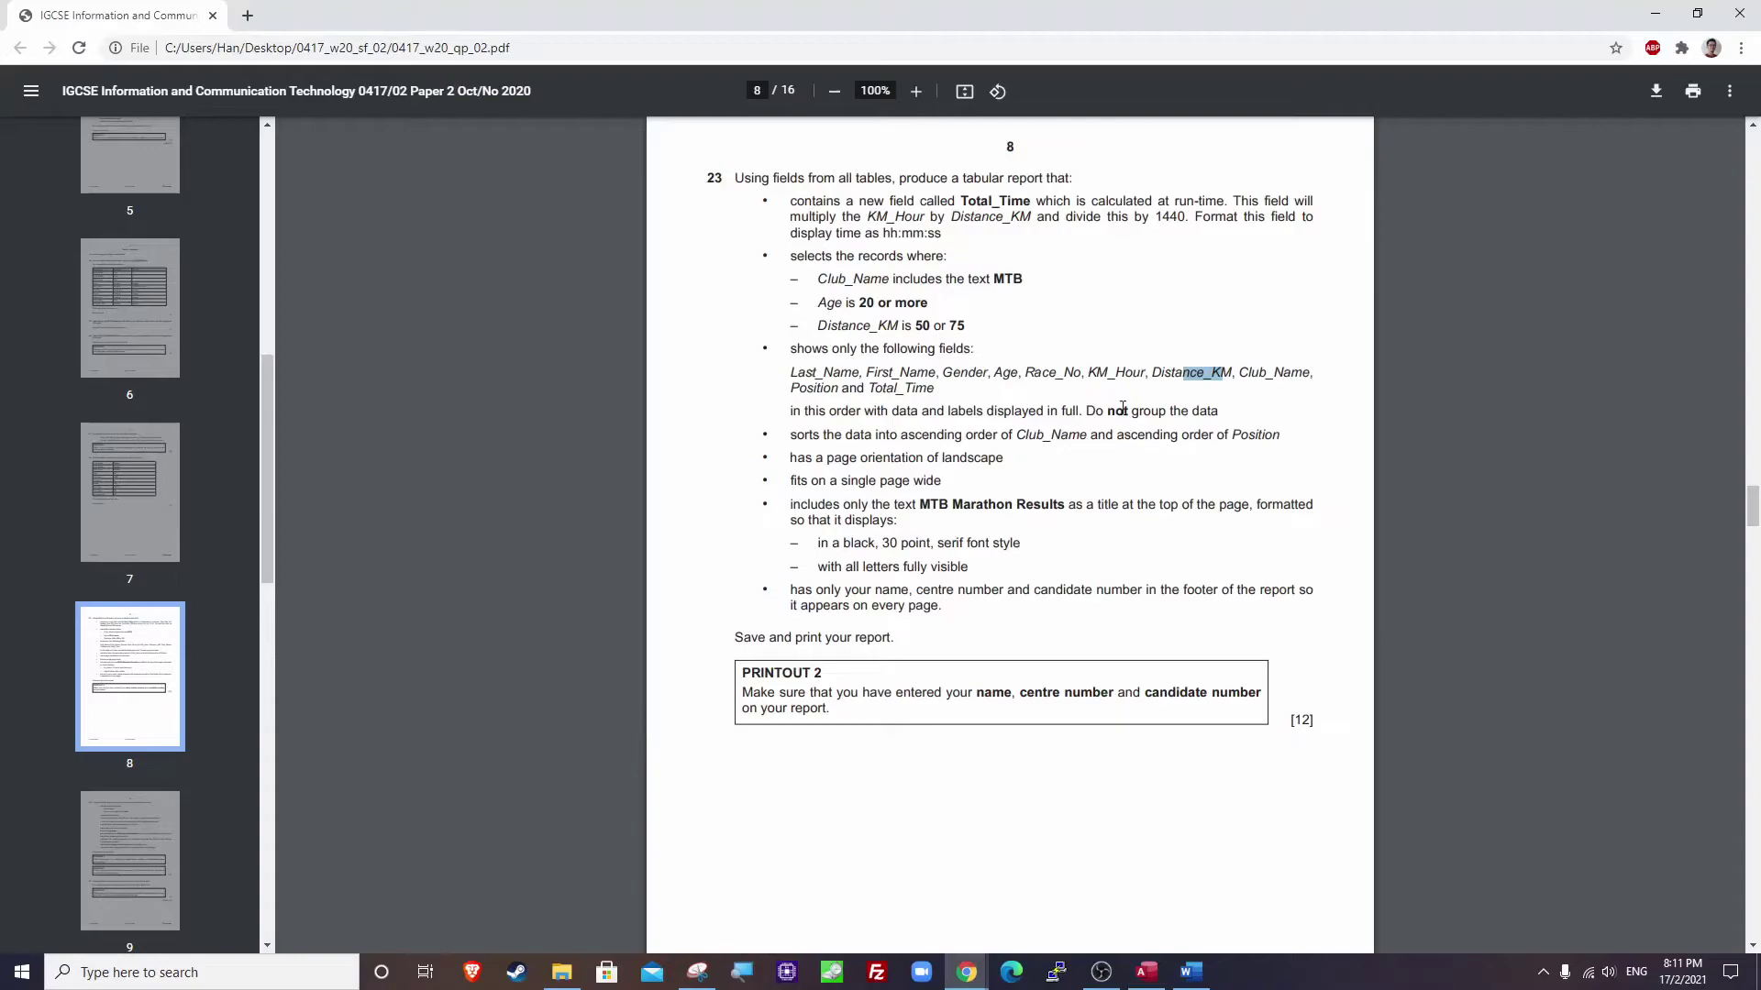
{"action": "key", "text": "alt+Tab"}
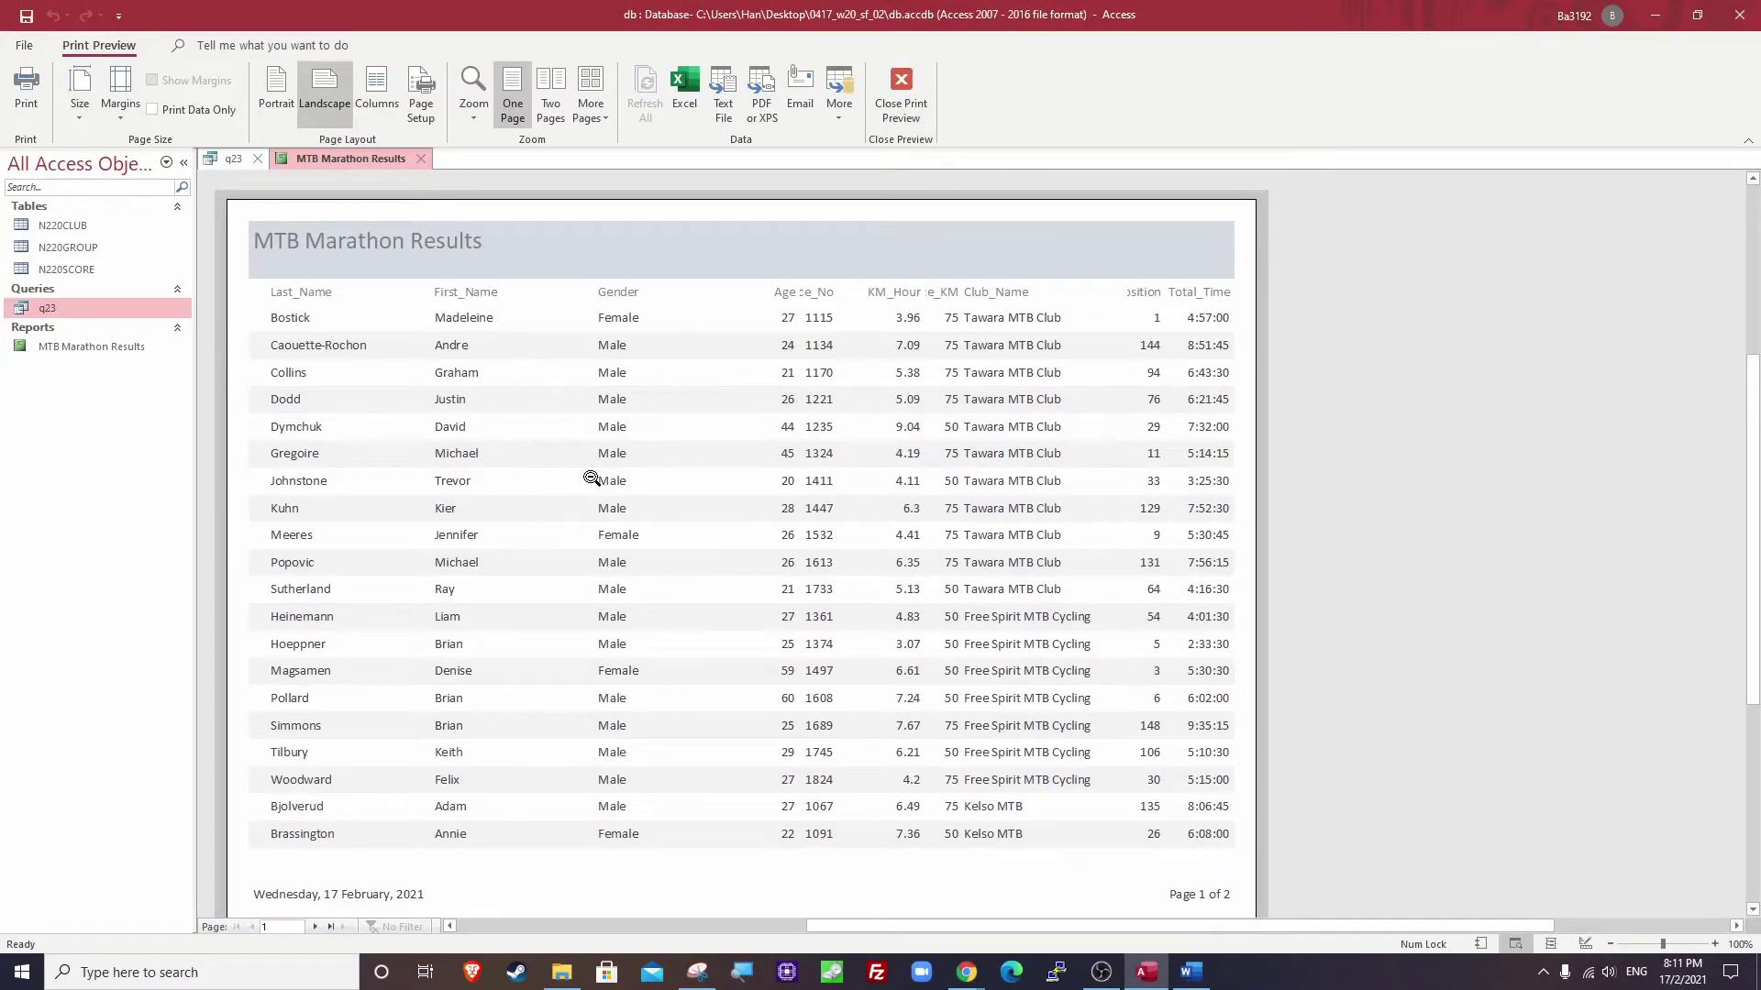
{"action": "key", "text": "alt+Tab"}
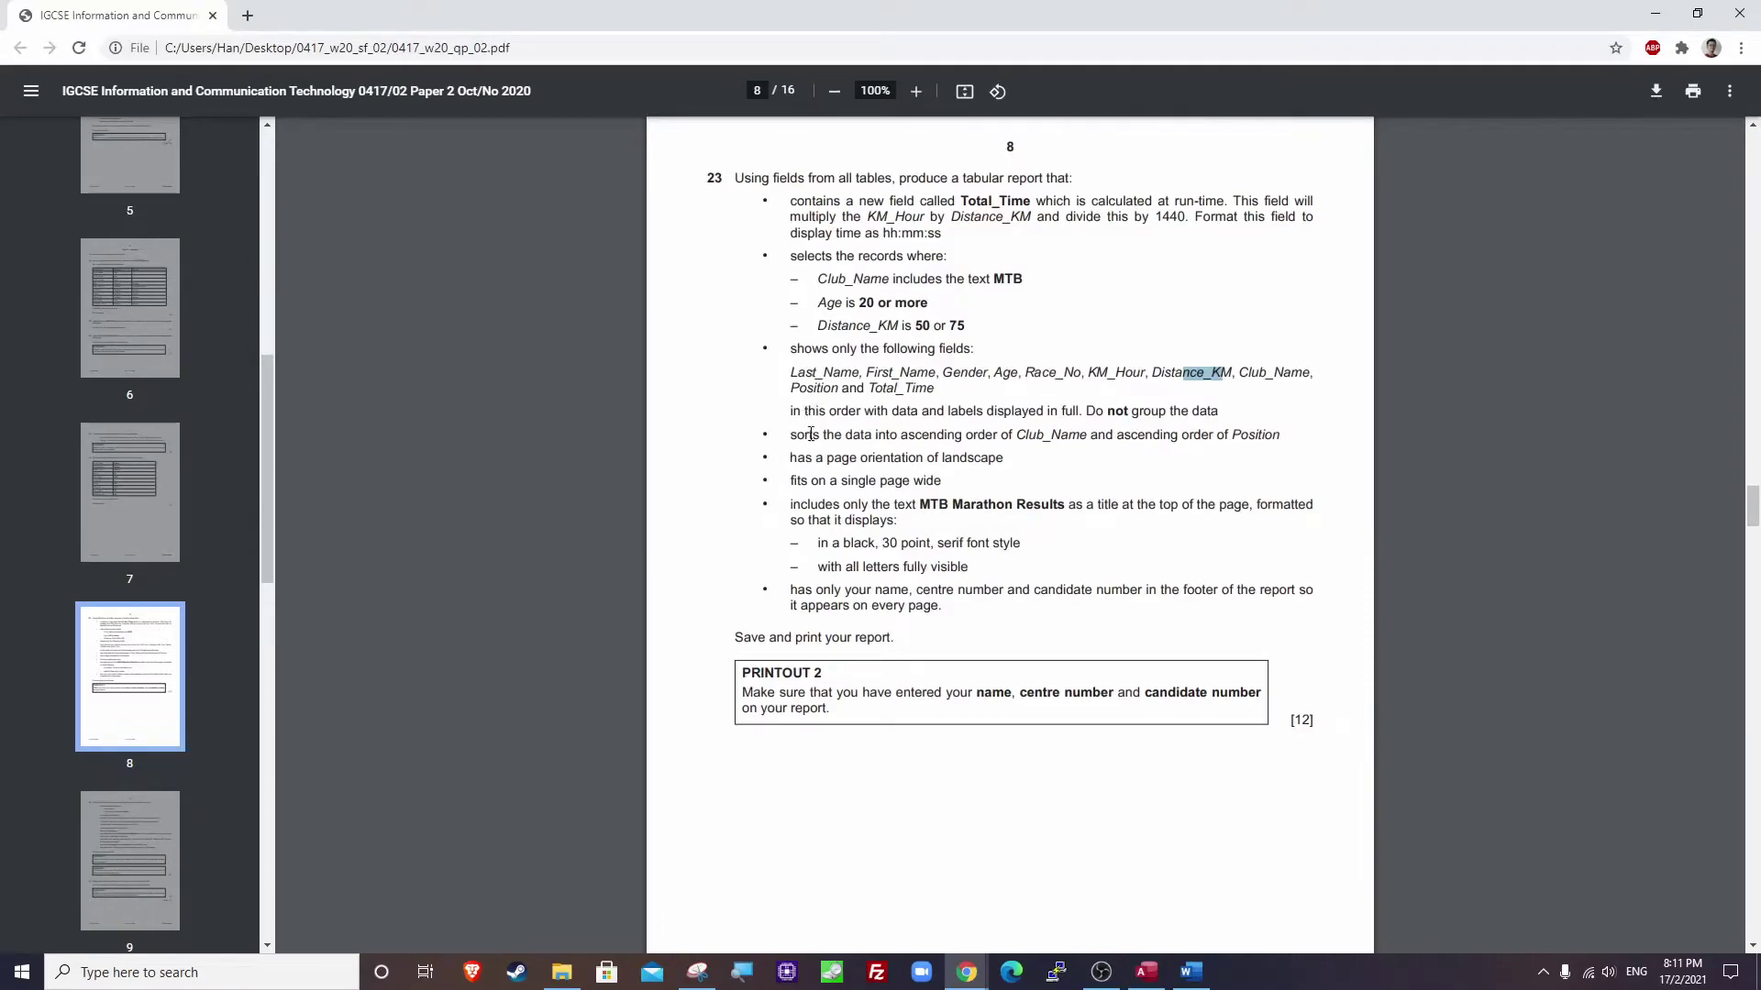
{"action": "left_click_drag", "start_coordinate": [792, 438], "coordinate": [1278, 441]}
{"action": "key", "text": "alt+Tab"}
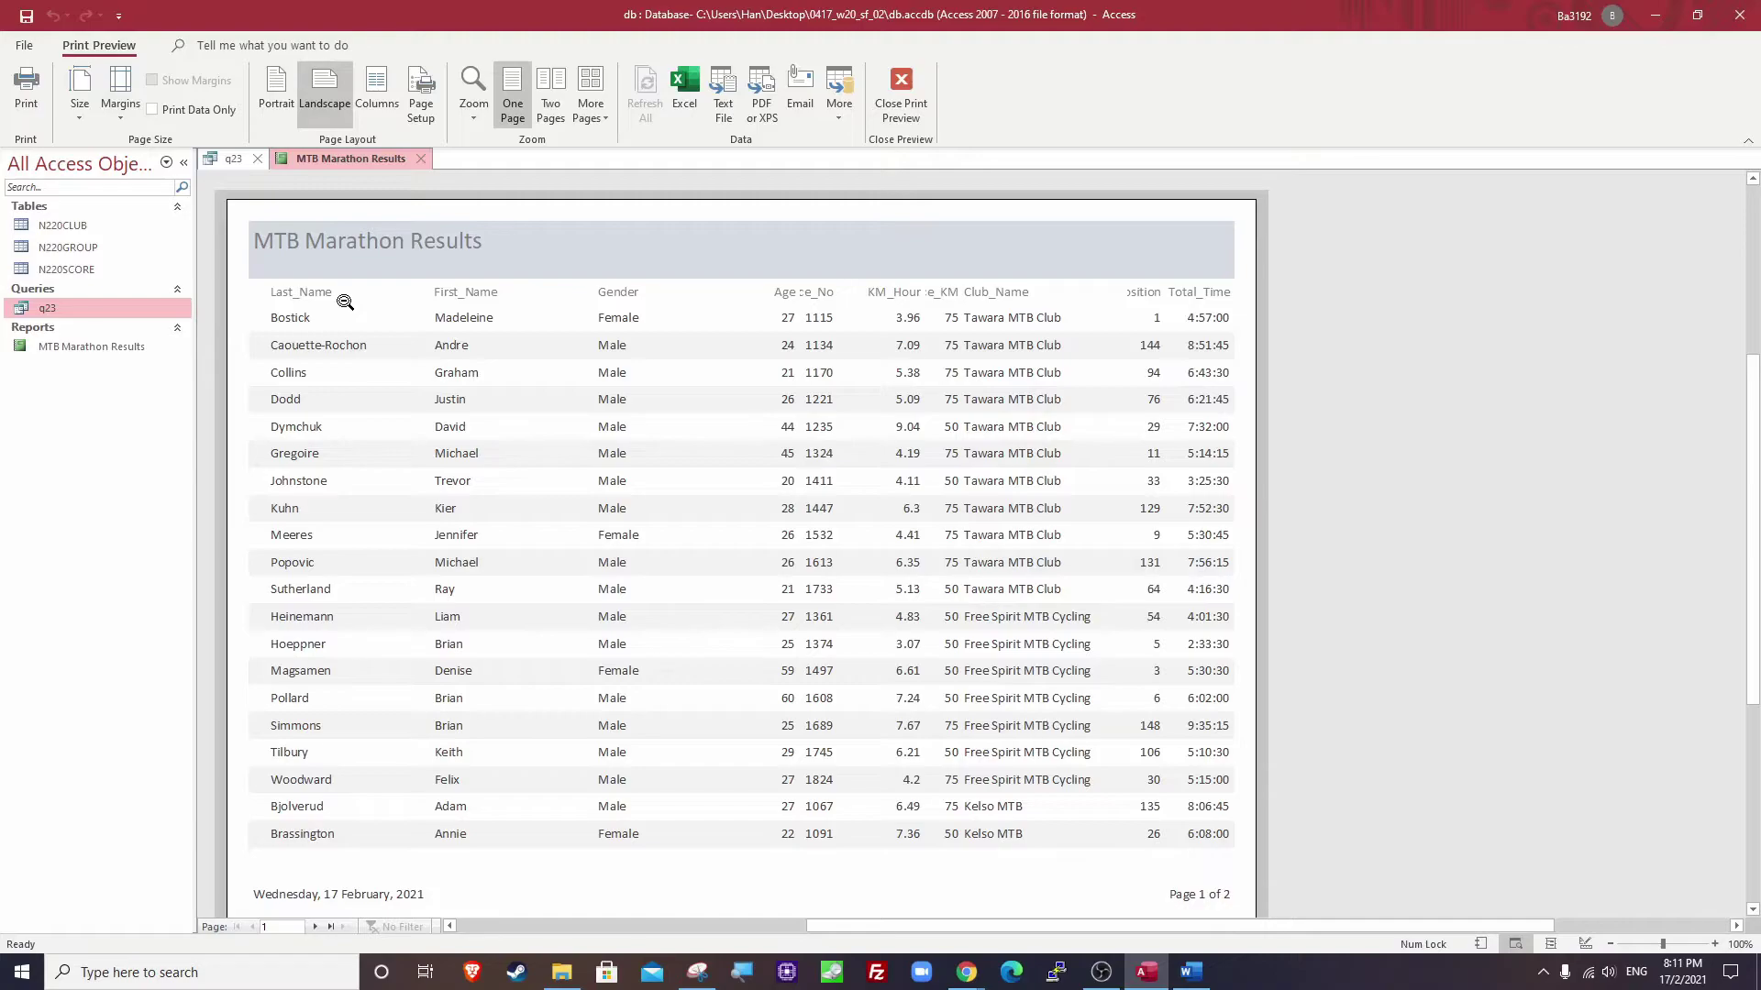
Switch the report to Design view, show Group, Sort, and Total, and recheck the Club_Name ascending rule.
{"action": "right_click", "coordinate": [342, 160]}
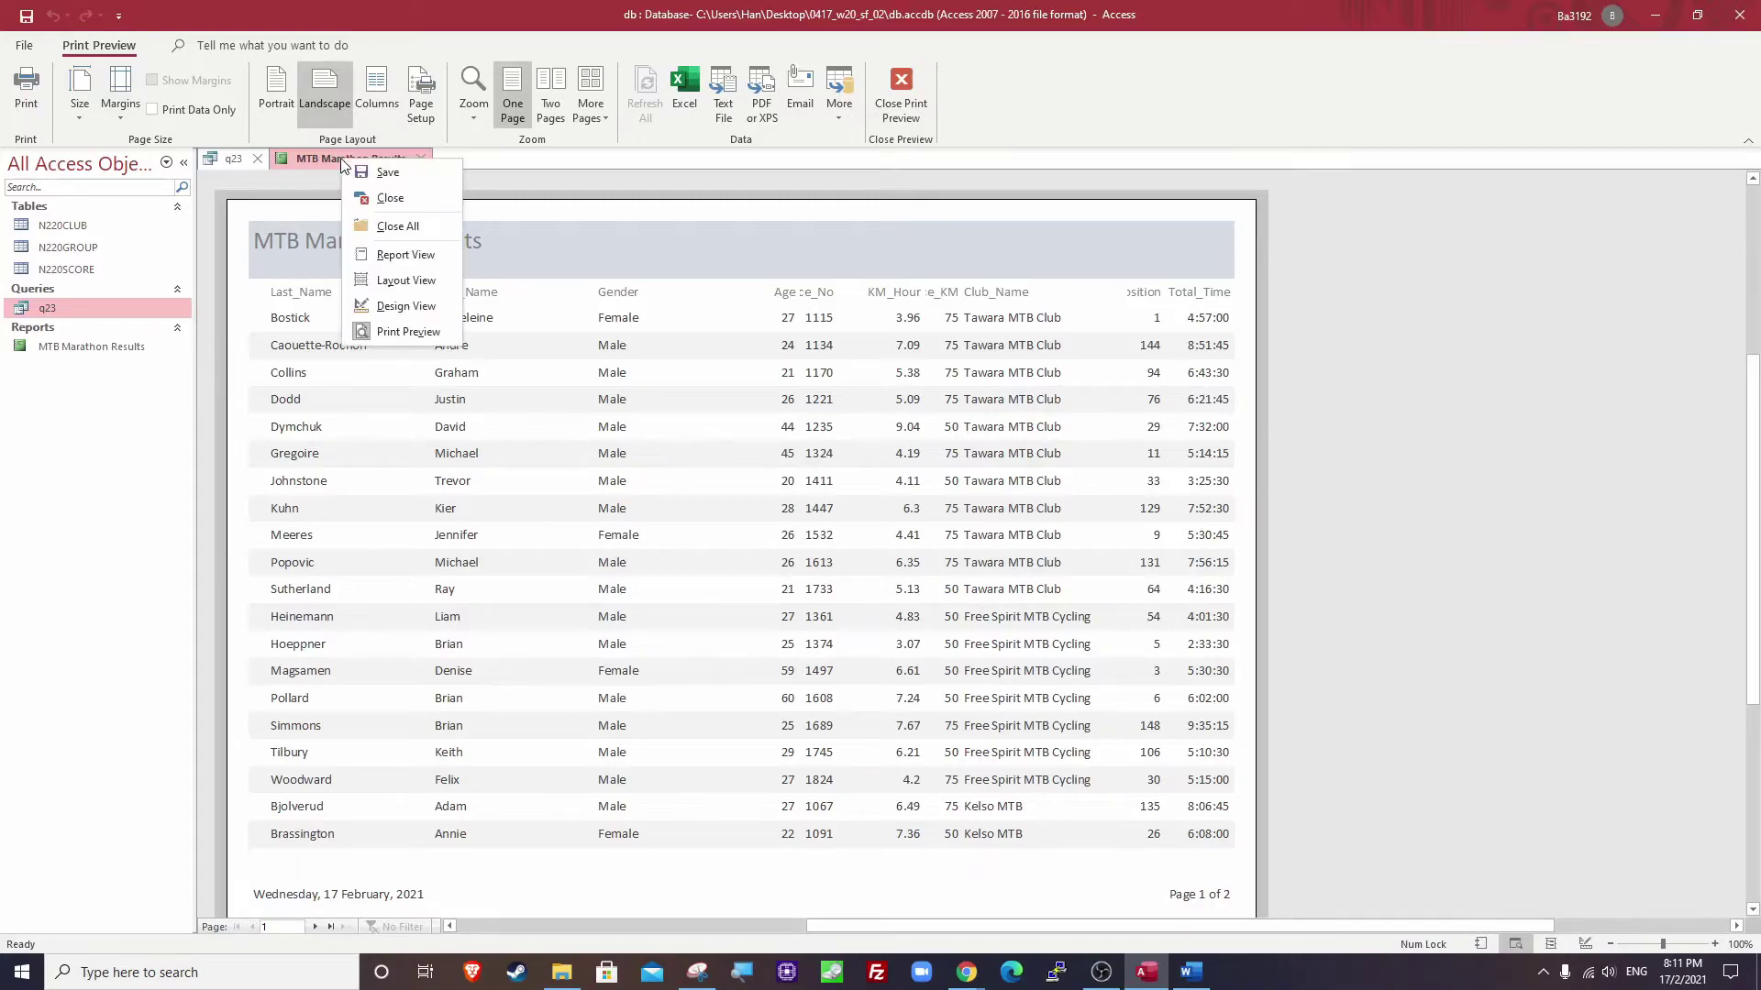
{"action": "left_click", "coordinate": [403, 308]}
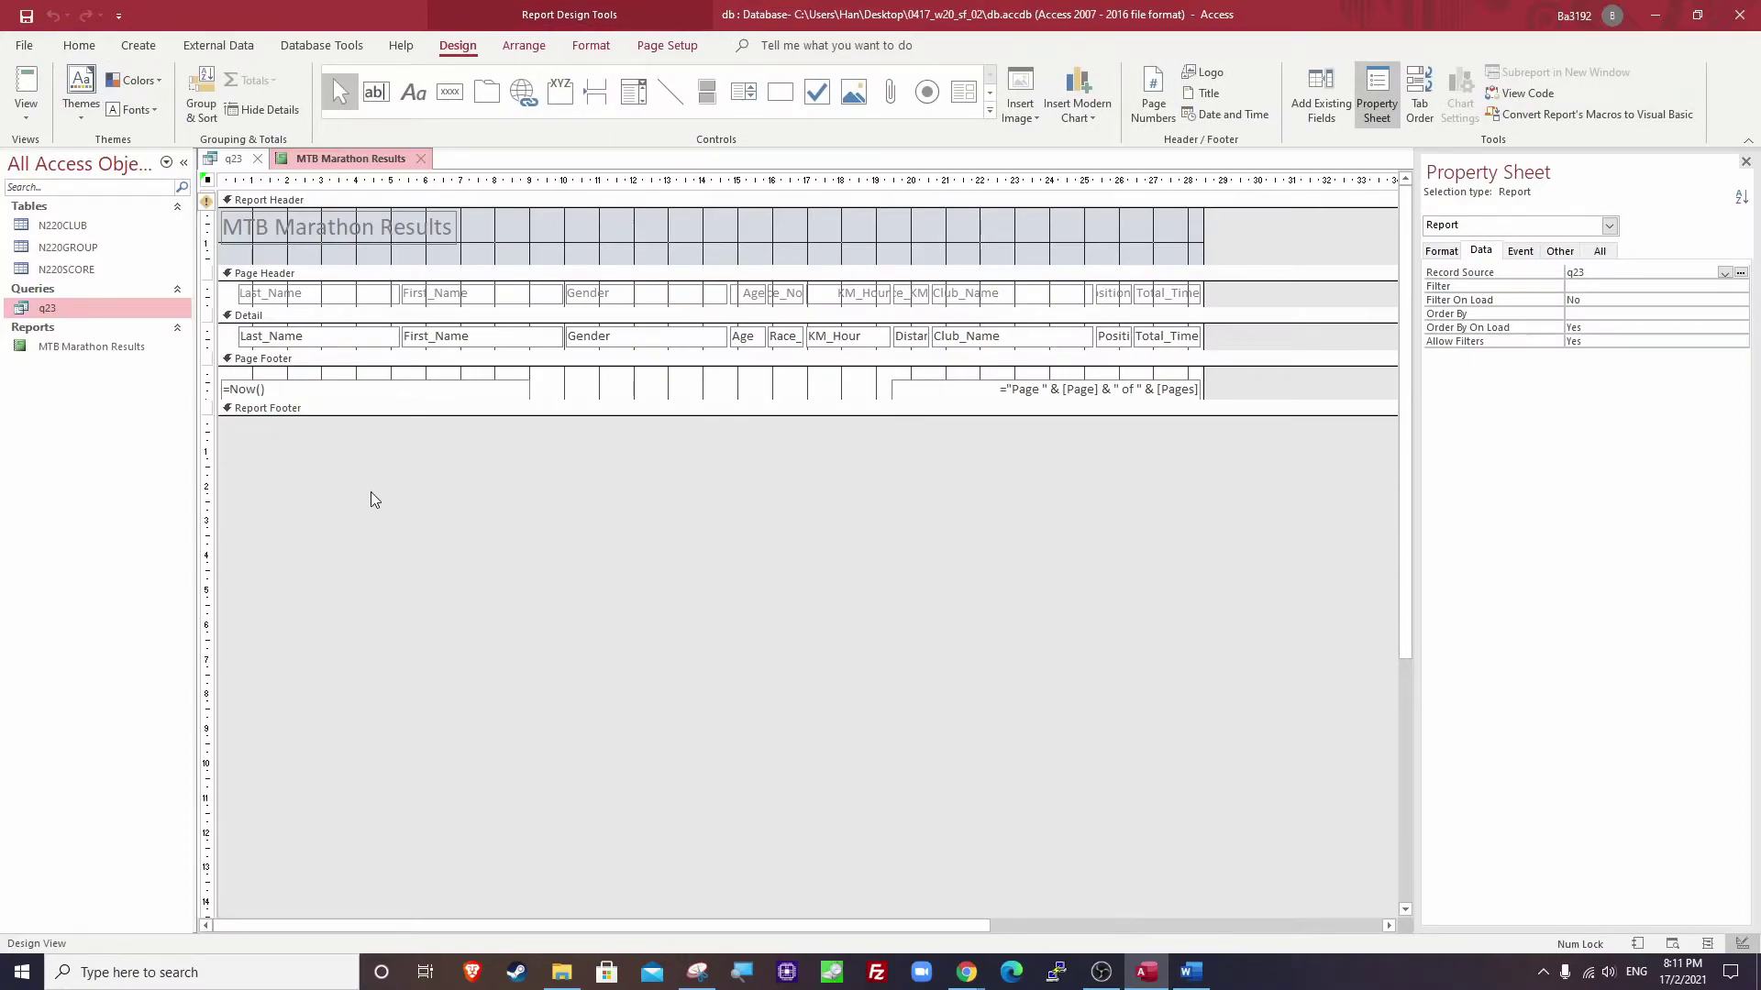
{"action": "left_click", "coordinate": [207, 89]}
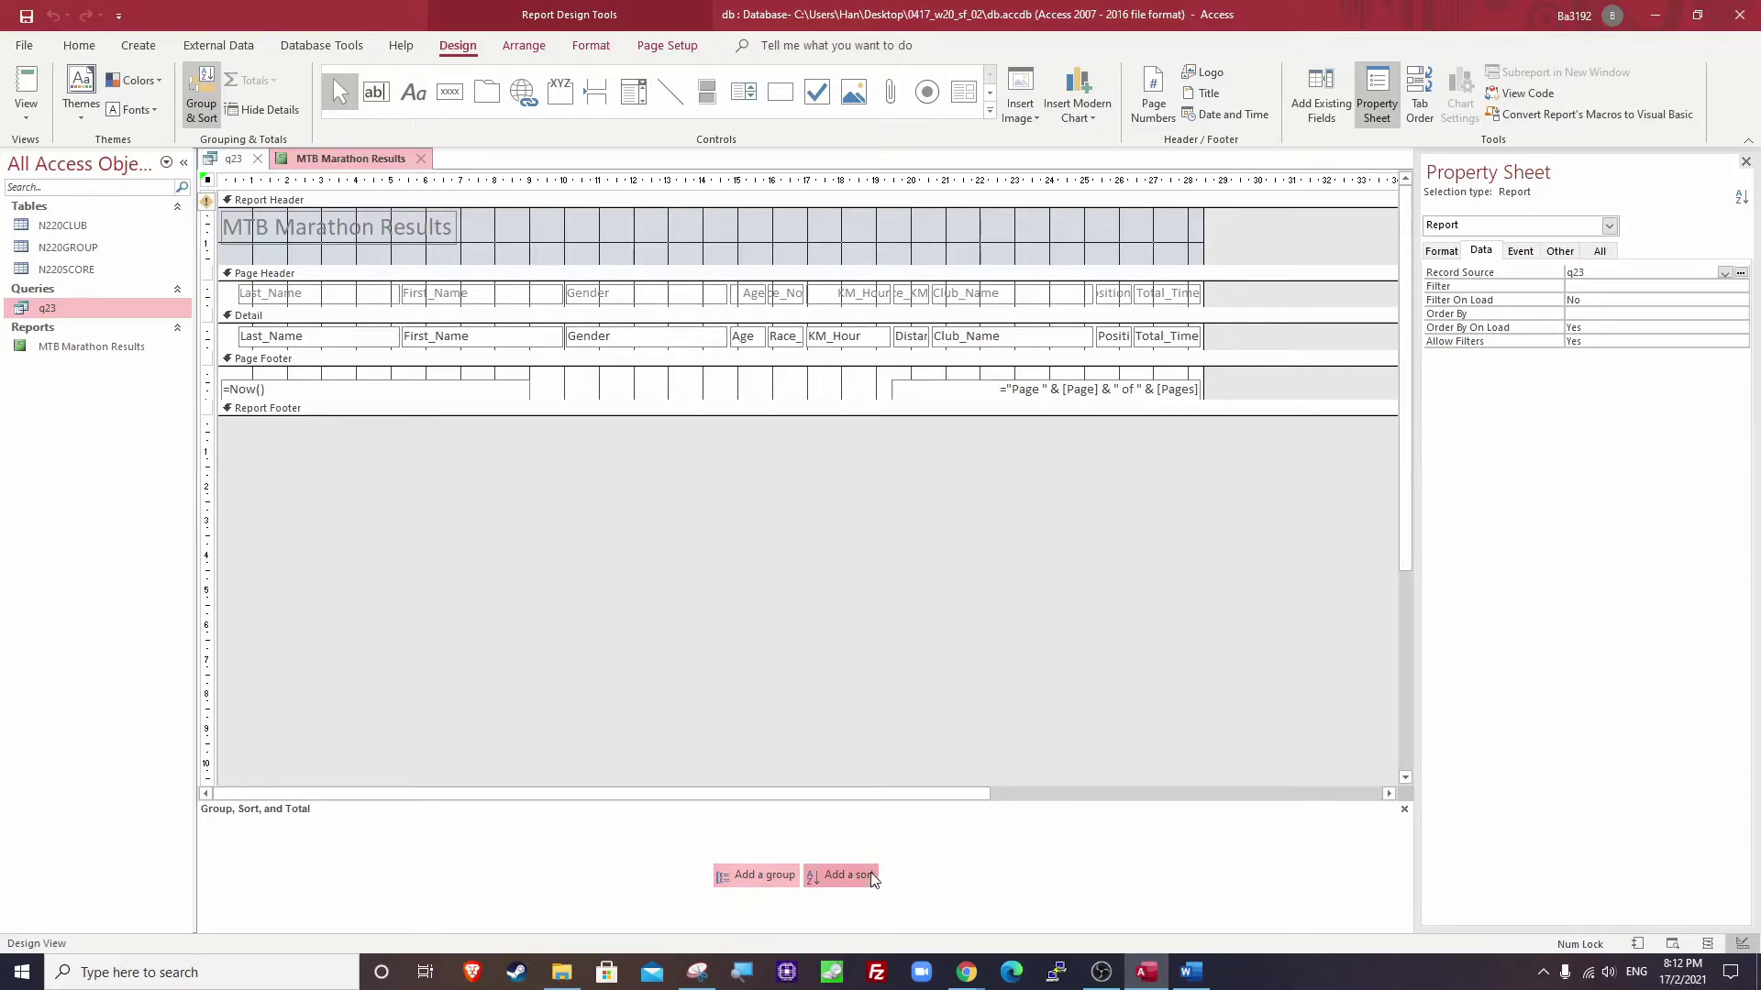
{"action": "key", "text": "alt+Tab"}
{"action": "left_click", "coordinate": [924, 450]}
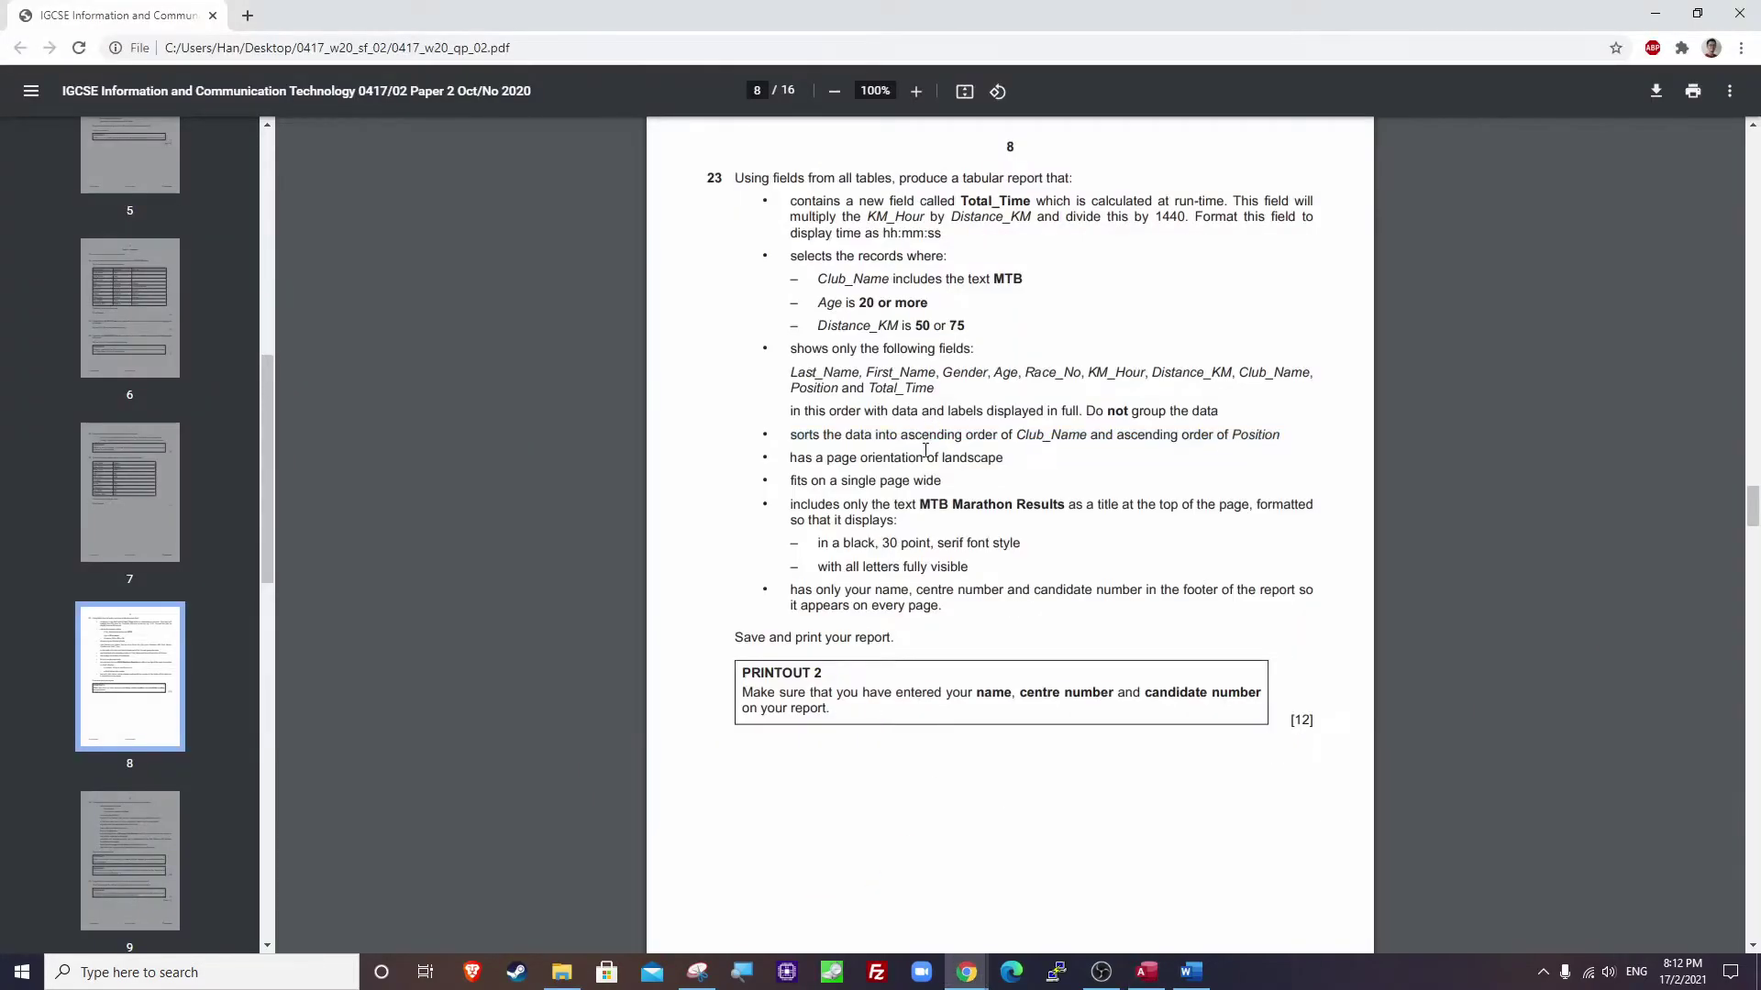
{"action": "left_click_drag", "start_coordinate": [905, 437], "coordinate": [1086, 438]}
{"action": "key", "text": "alt+Tab"}
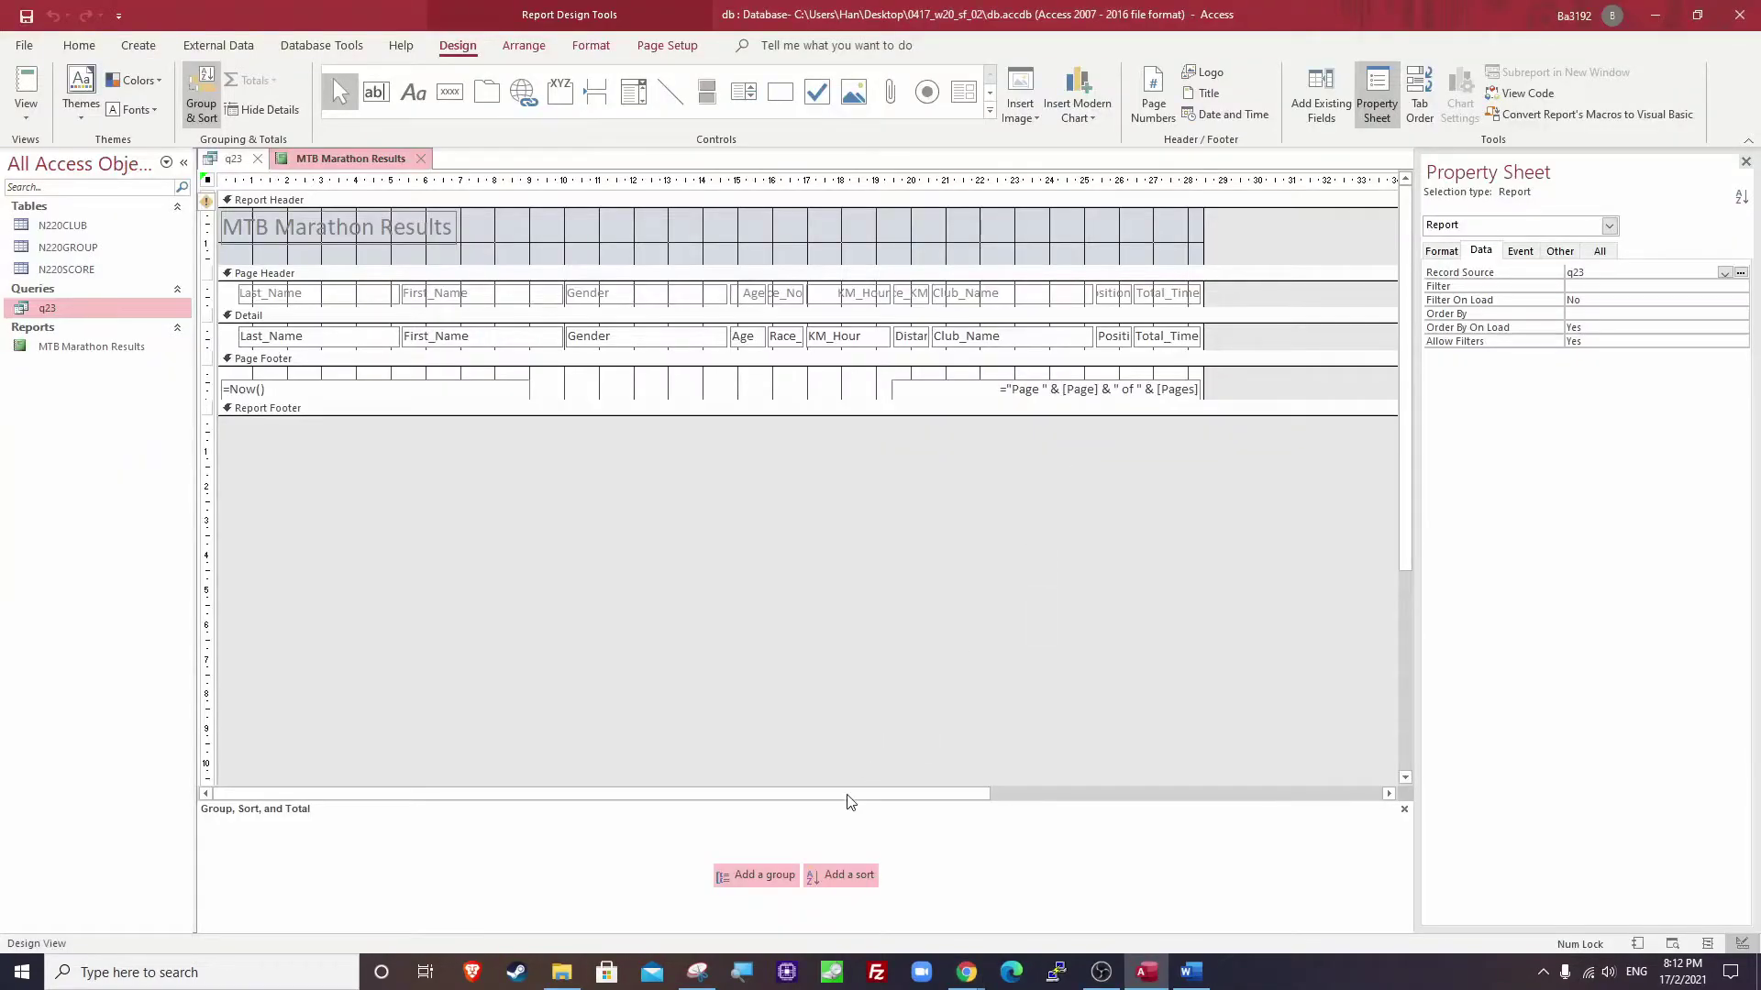
Add a sort on Club_Name with A on top.
{"action": "left_click", "coordinate": [846, 876]}
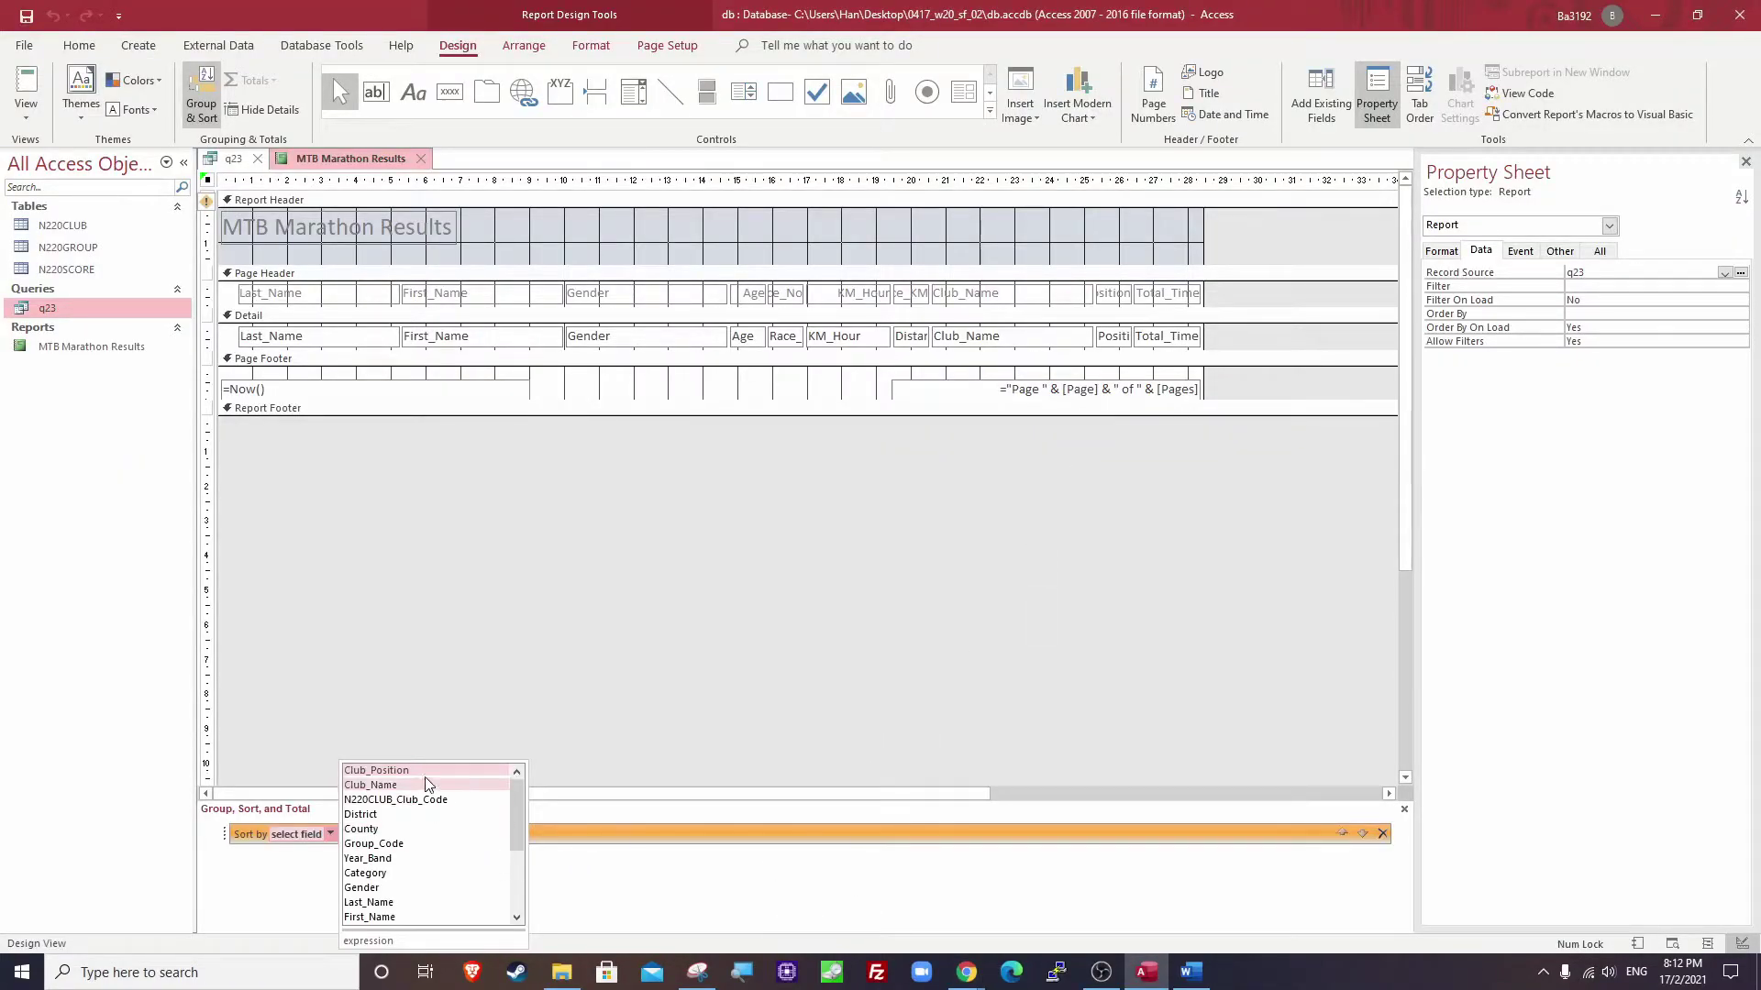
{"action": "left_click", "coordinate": [398, 785]}
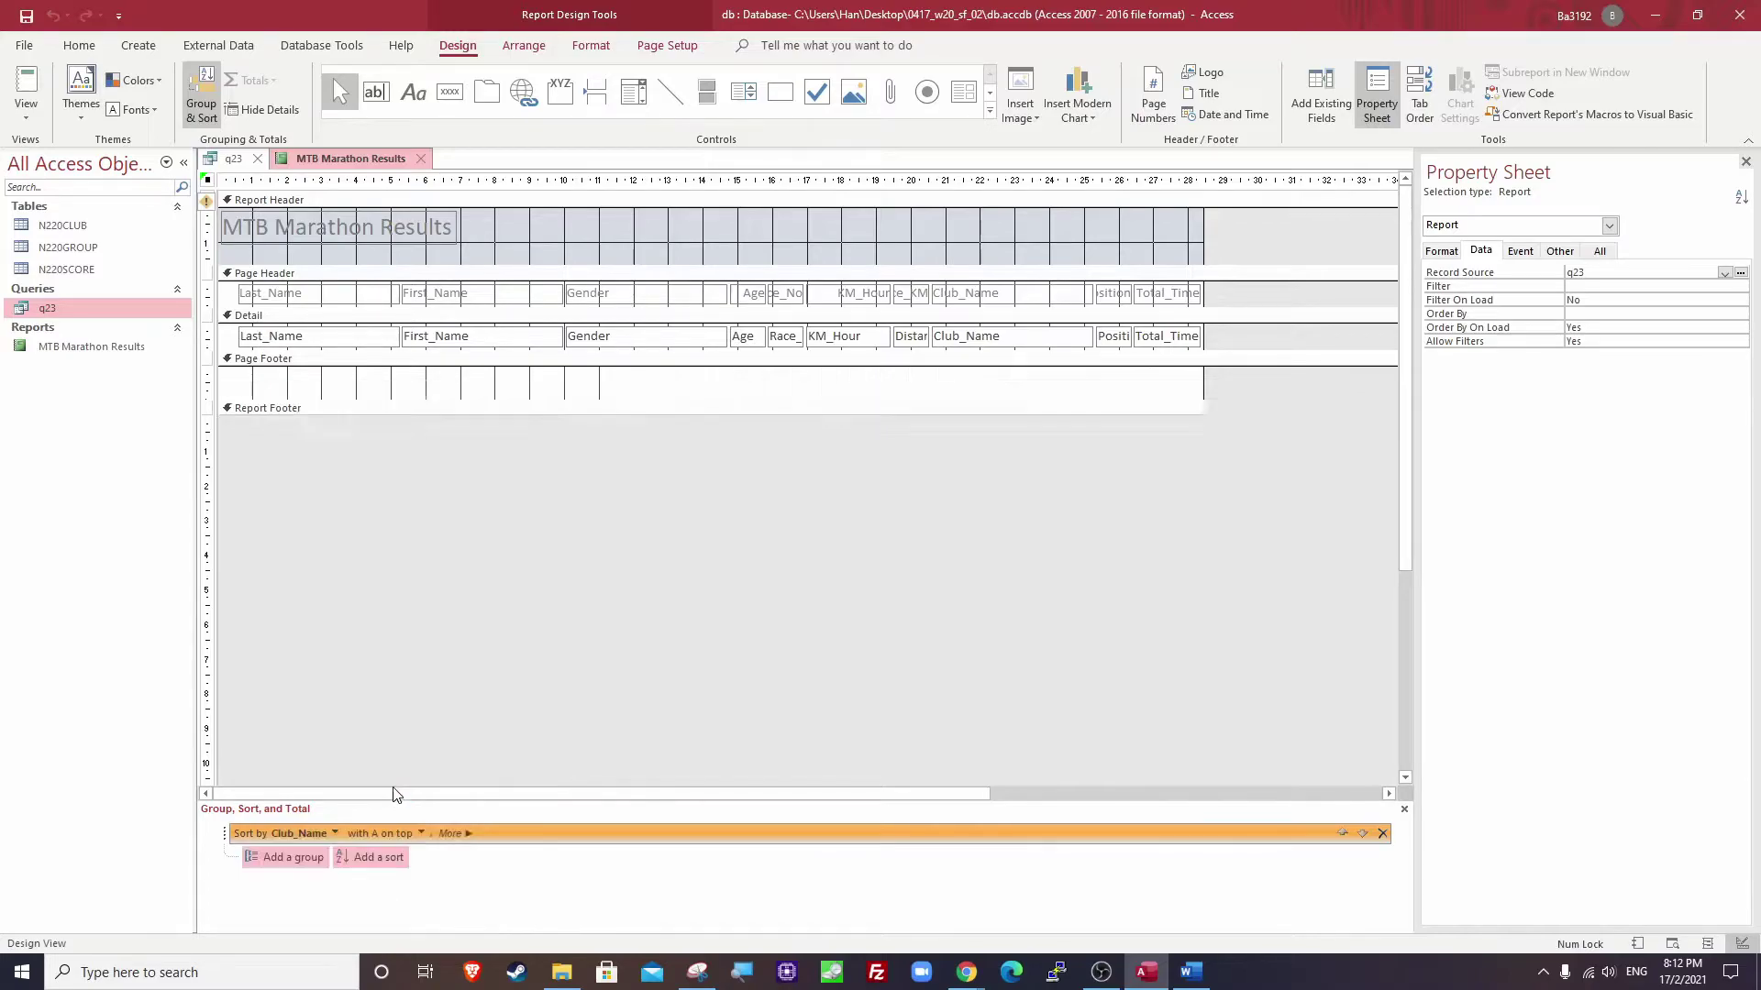
{"action": "left_click", "coordinate": [393, 834]}
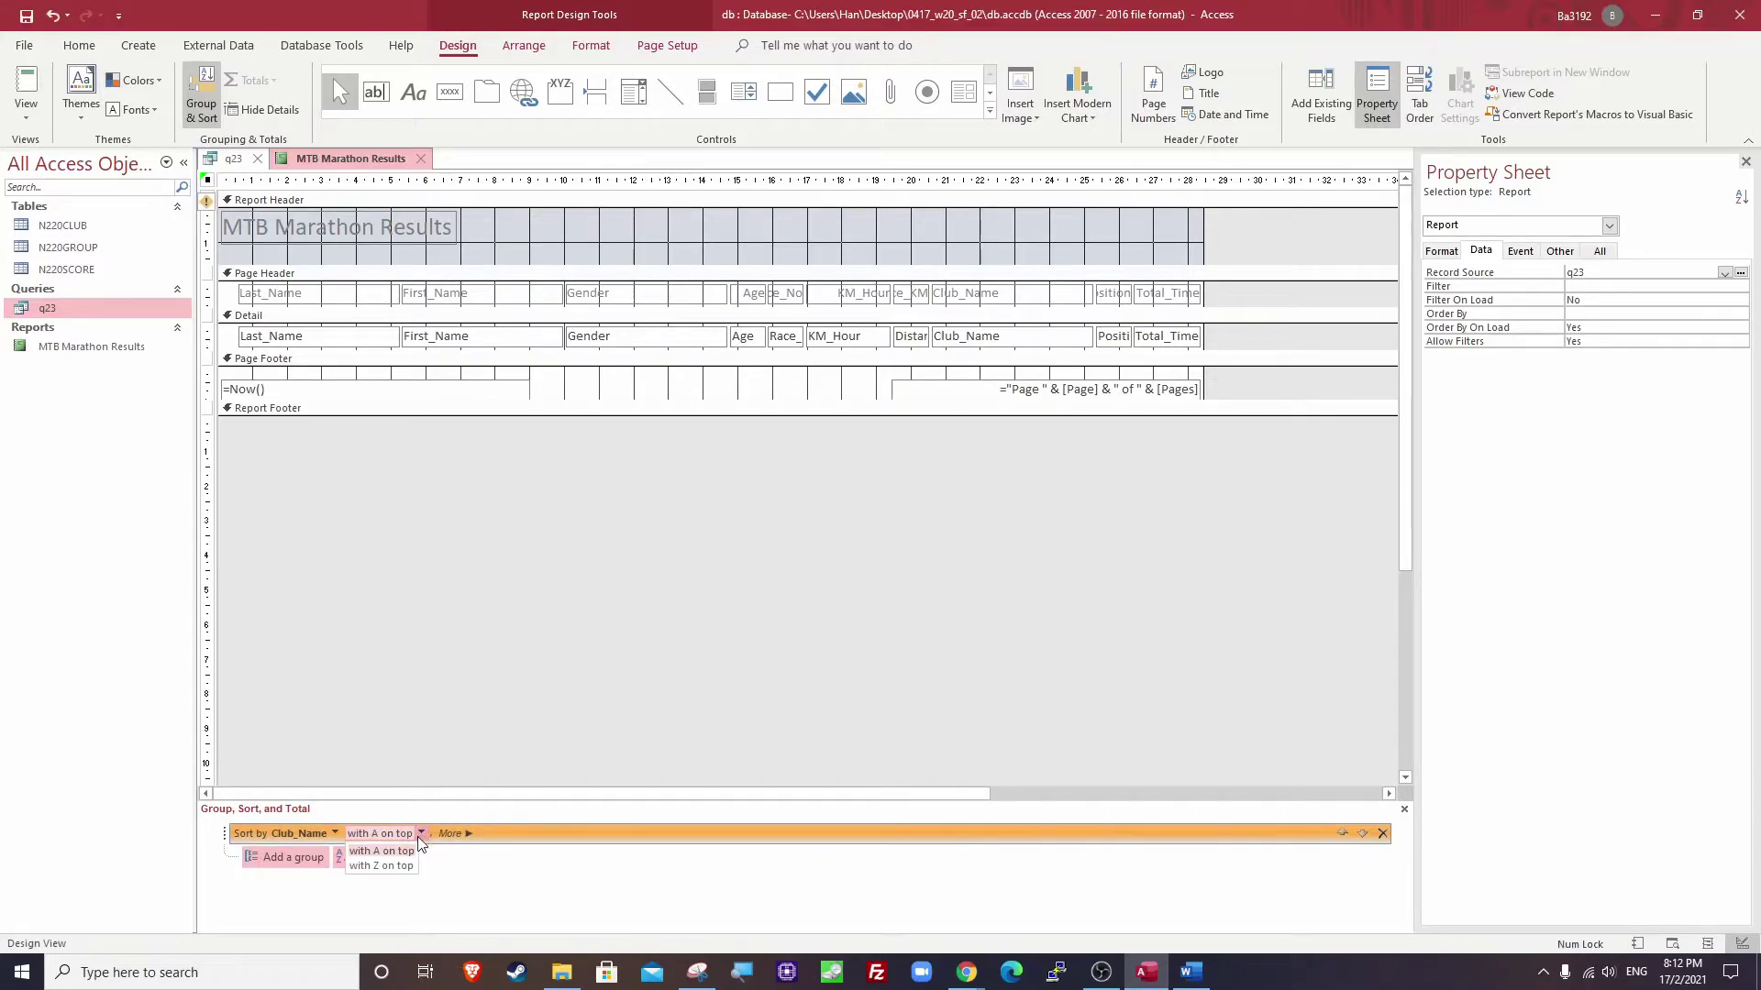
{"action": "left_click", "coordinate": [394, 868]}
{"action": "key", "text": "alt+Tab"}
{"action": "left_click_drag", "start_coordinate": [1124, 435], "coordinate": [1282, 437]}
{"action": "key", "text": "alt+Tab"}
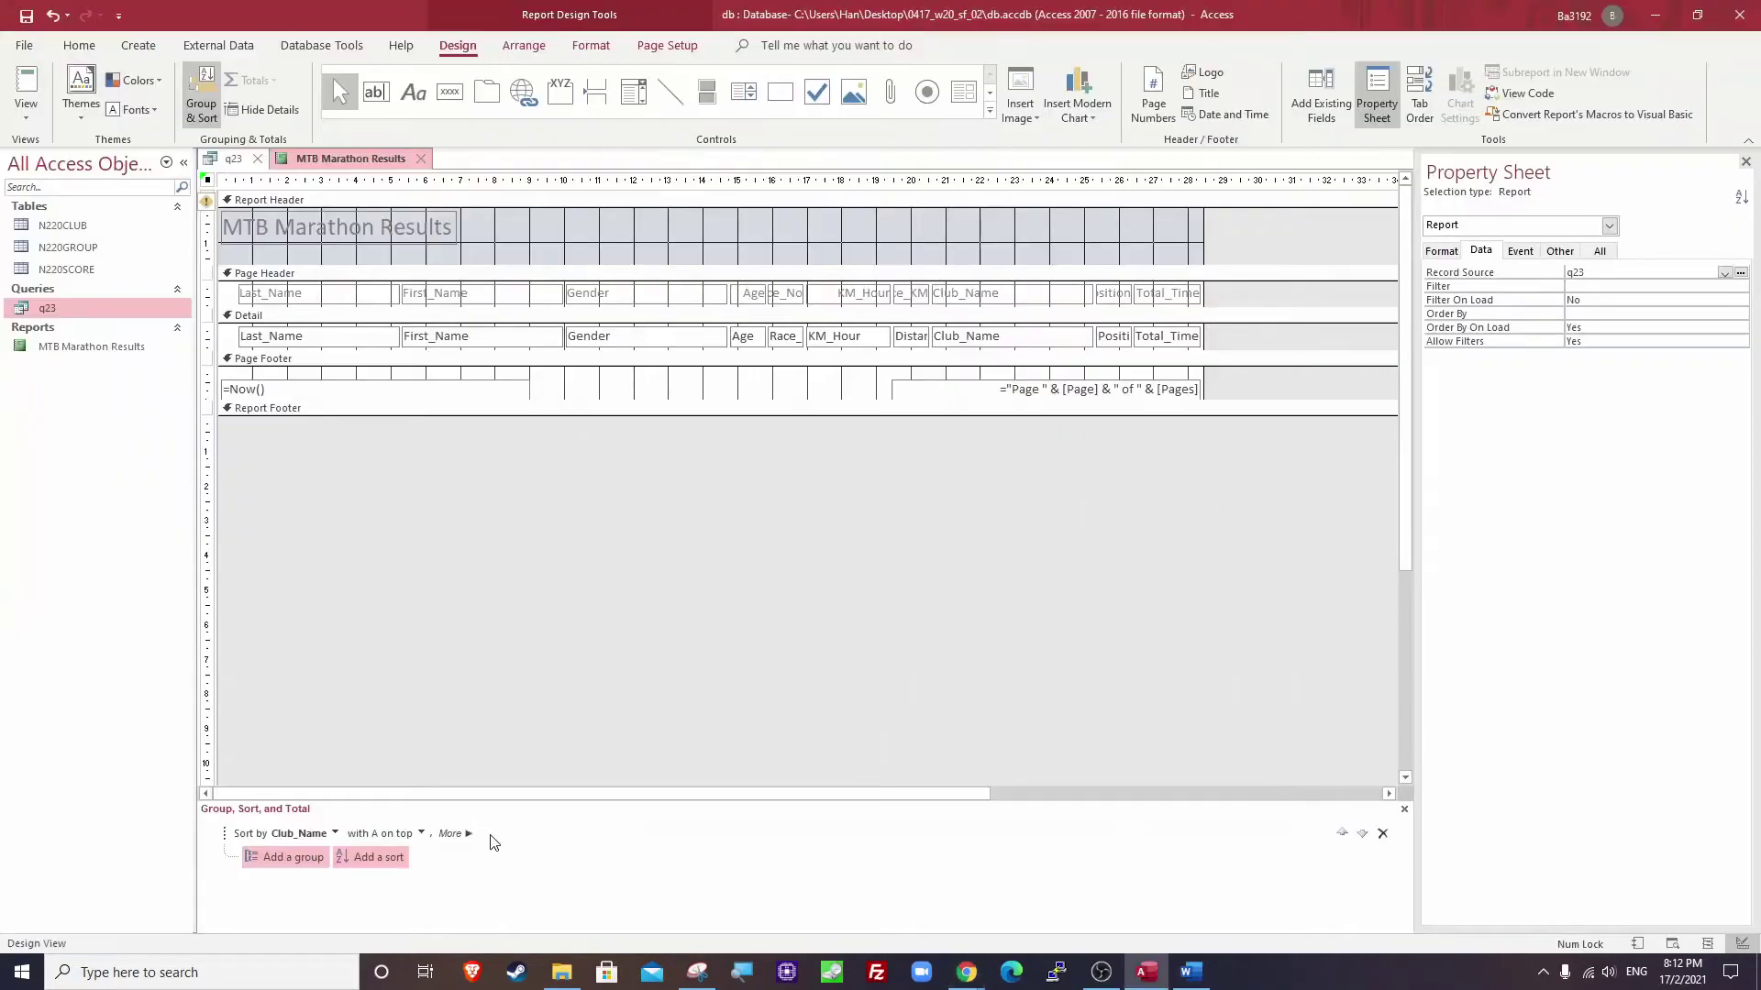
Add a second sort level on Position, from smallest to largest.
{"action": "left_click", "coordinate": [394, 867]}
{"action": "scroll", "coordinate": [459, 853], "scroll_direction": "down", "scroll_amount": 3}
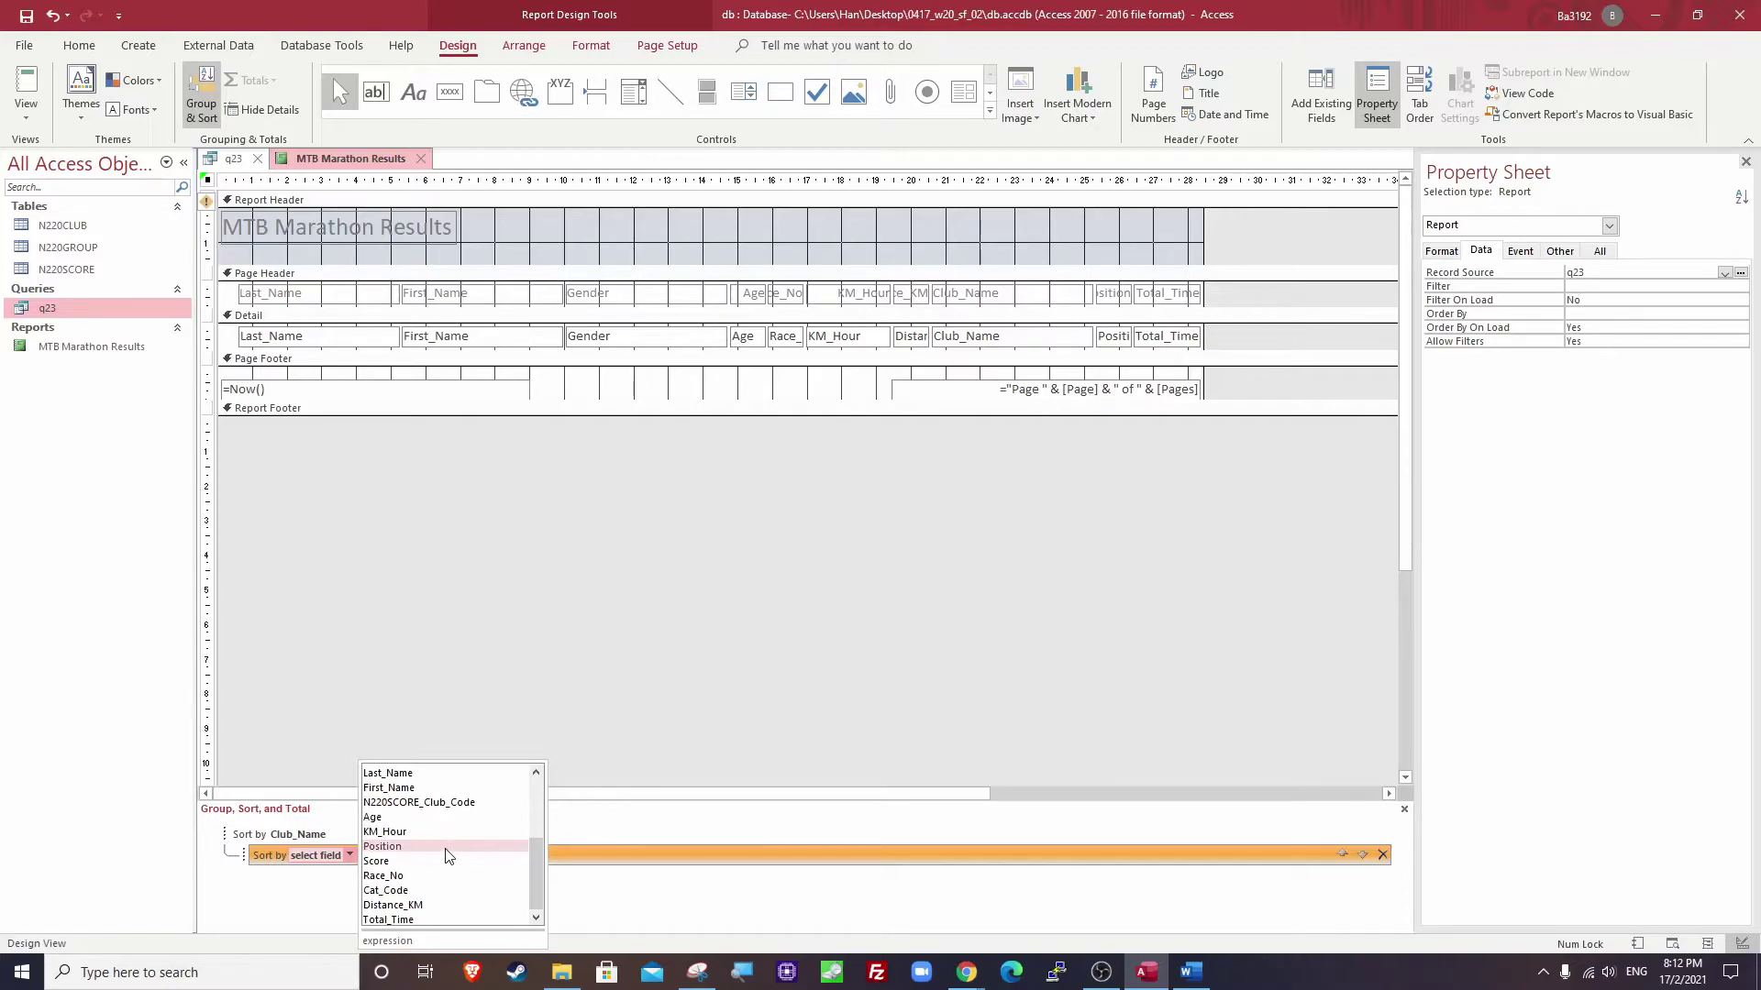
{"action": "left_click", "coordinate": [450, 846]}
{"action": "key", "text": "alt+Tab"}
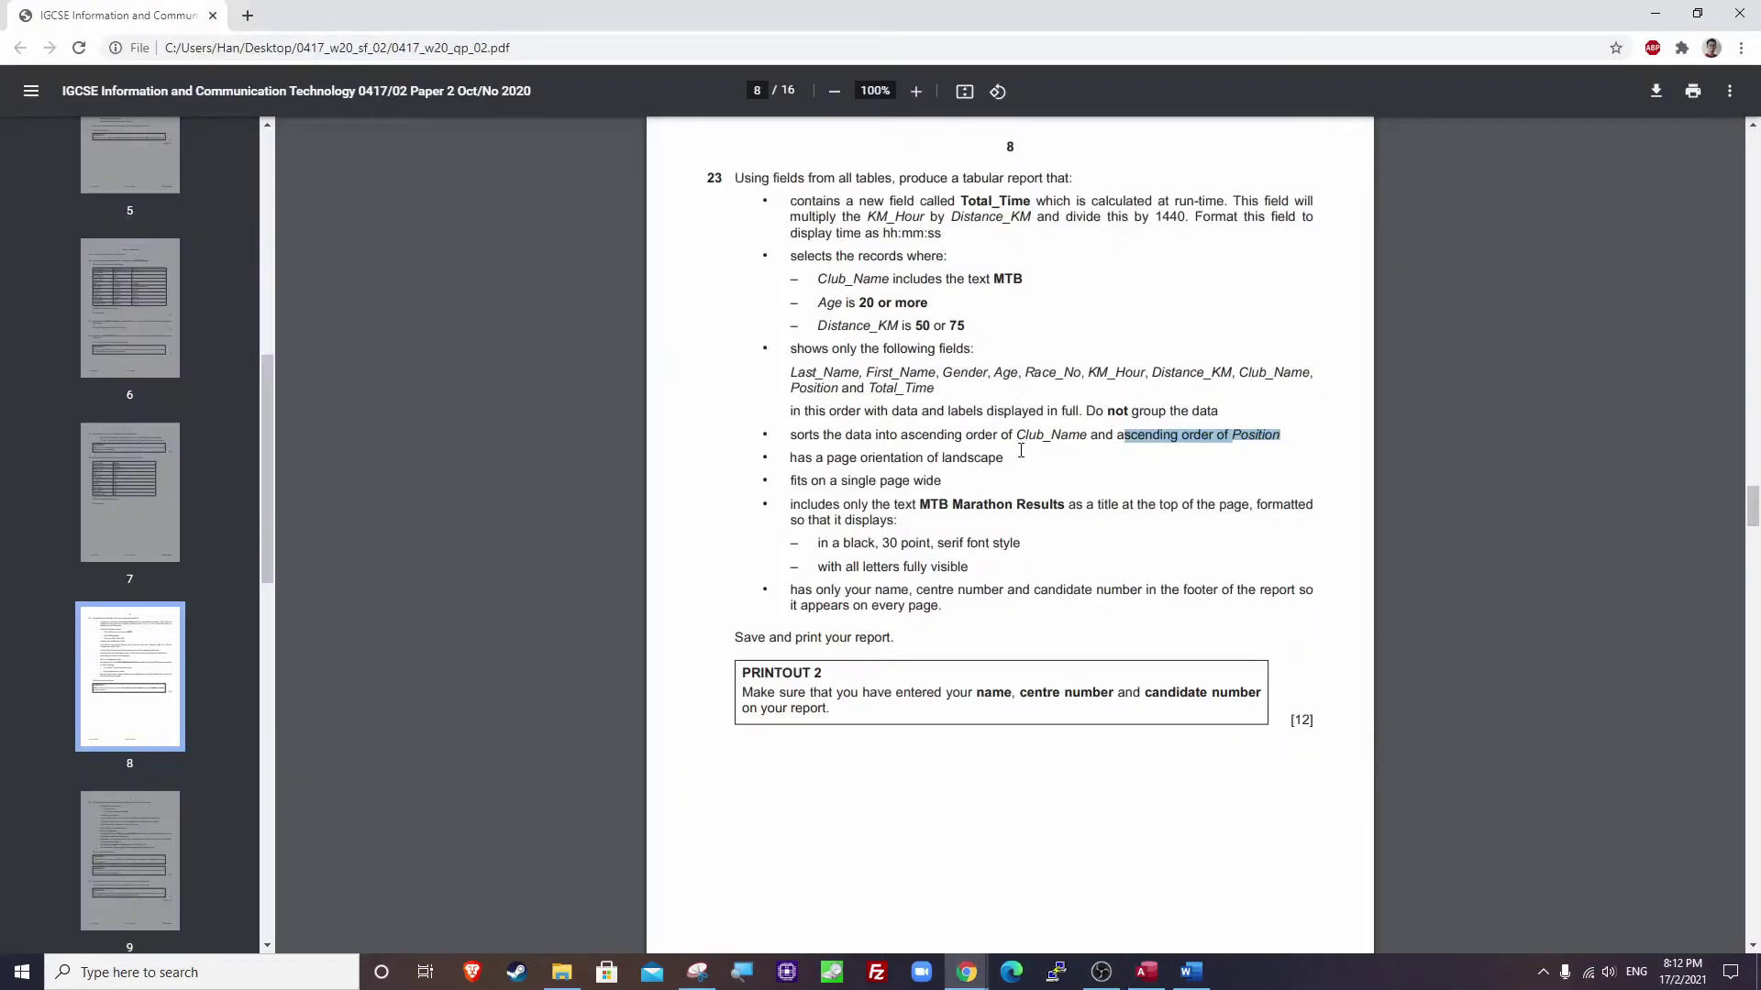
{"action": "left_click_drag", "start_coordinate": [1116, 441], "coordinate": [1275, 438]}
{"action": "key", "text": "alt+Tab"}
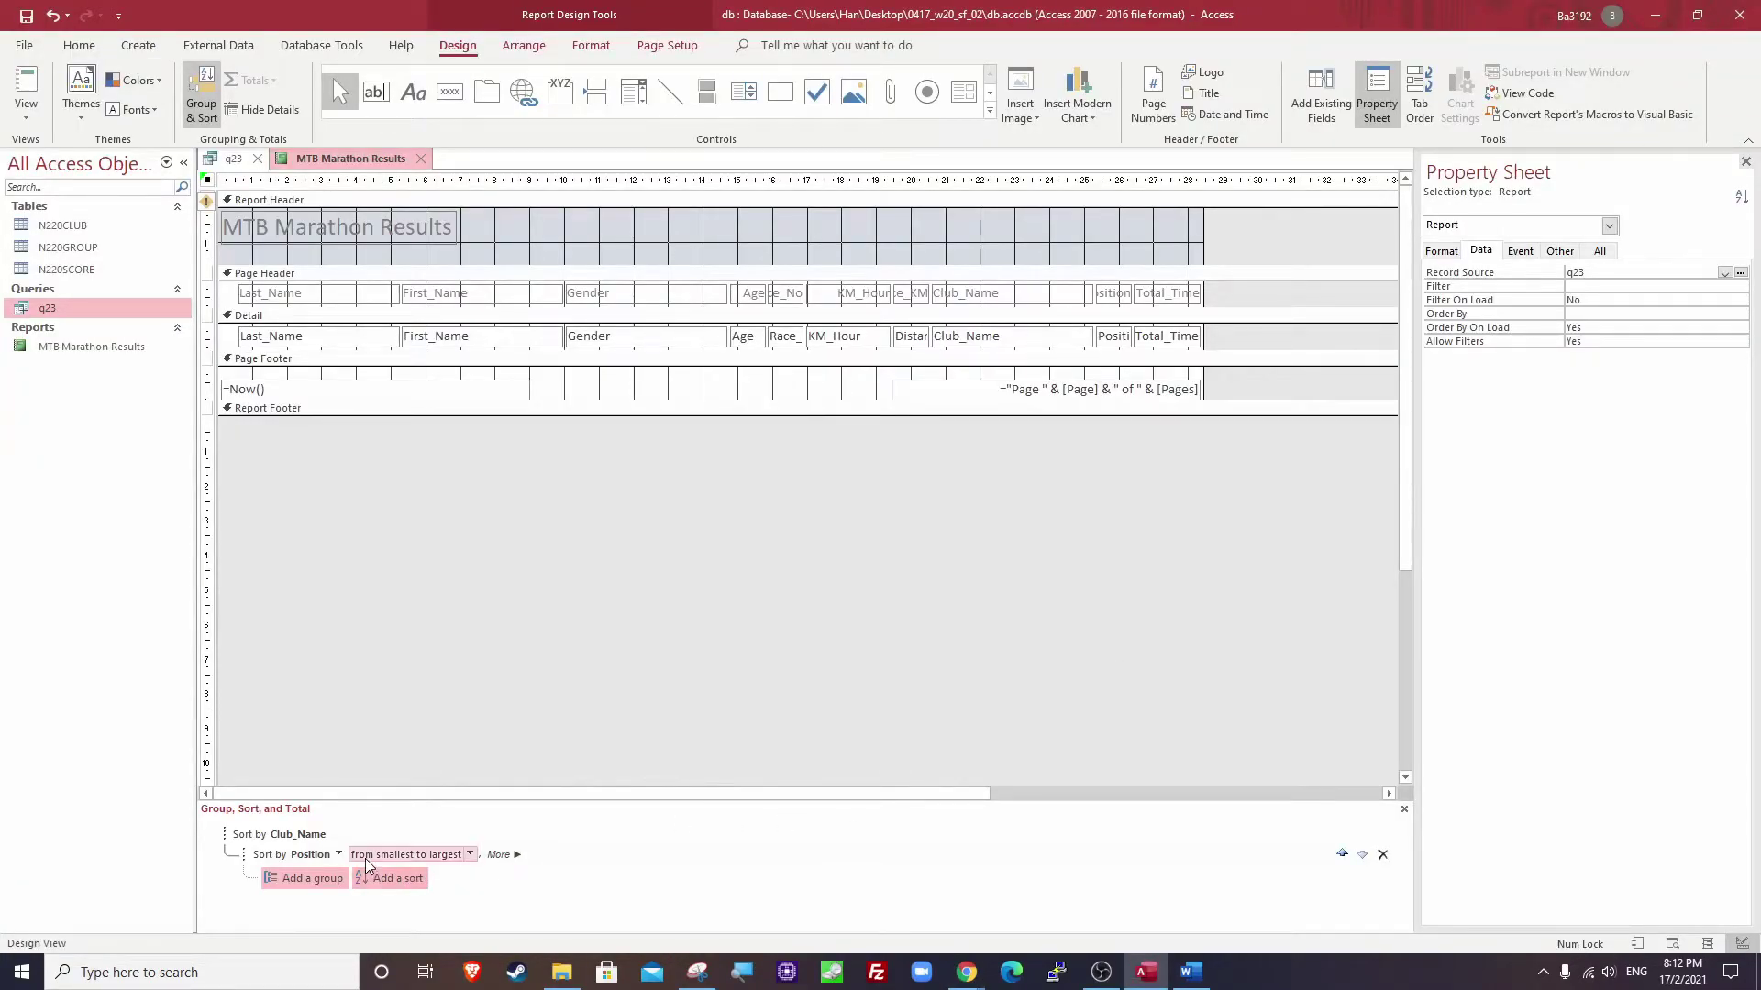
{"action": "left_click", "coordinate": [395, 862]}
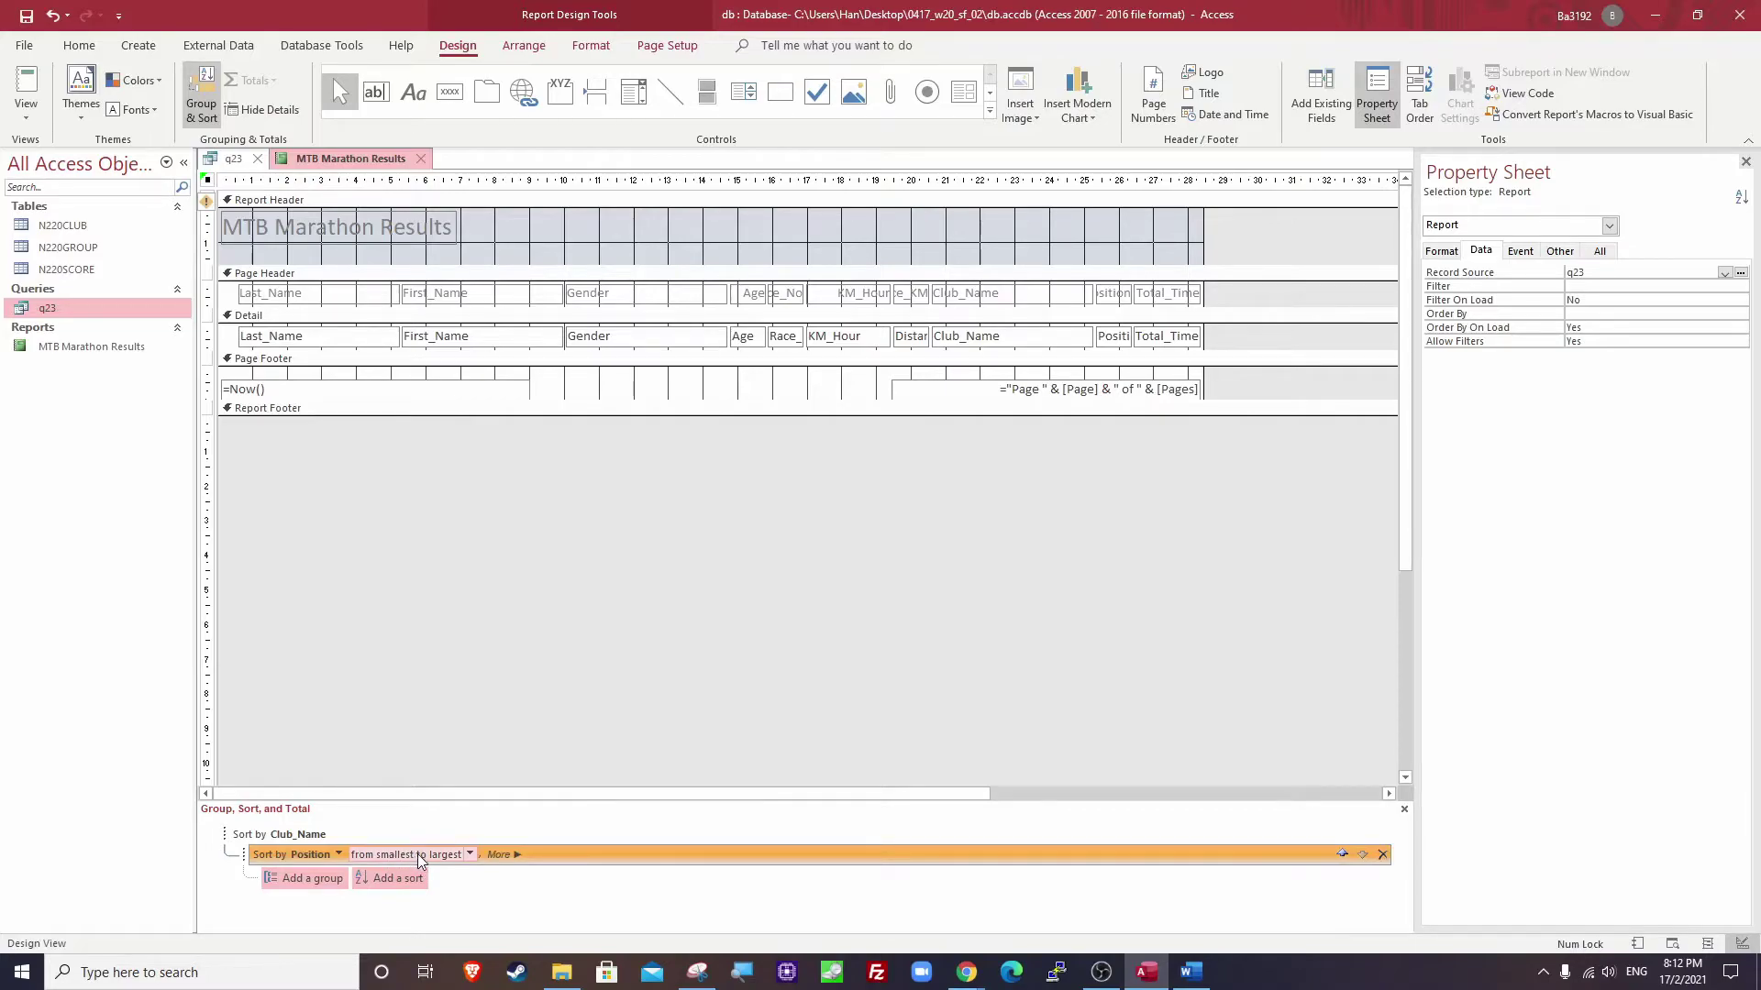
{"action": "left_click", "coordinate": [415, 856]}
{"action": "left_click", "coordinate": [539, 677]}
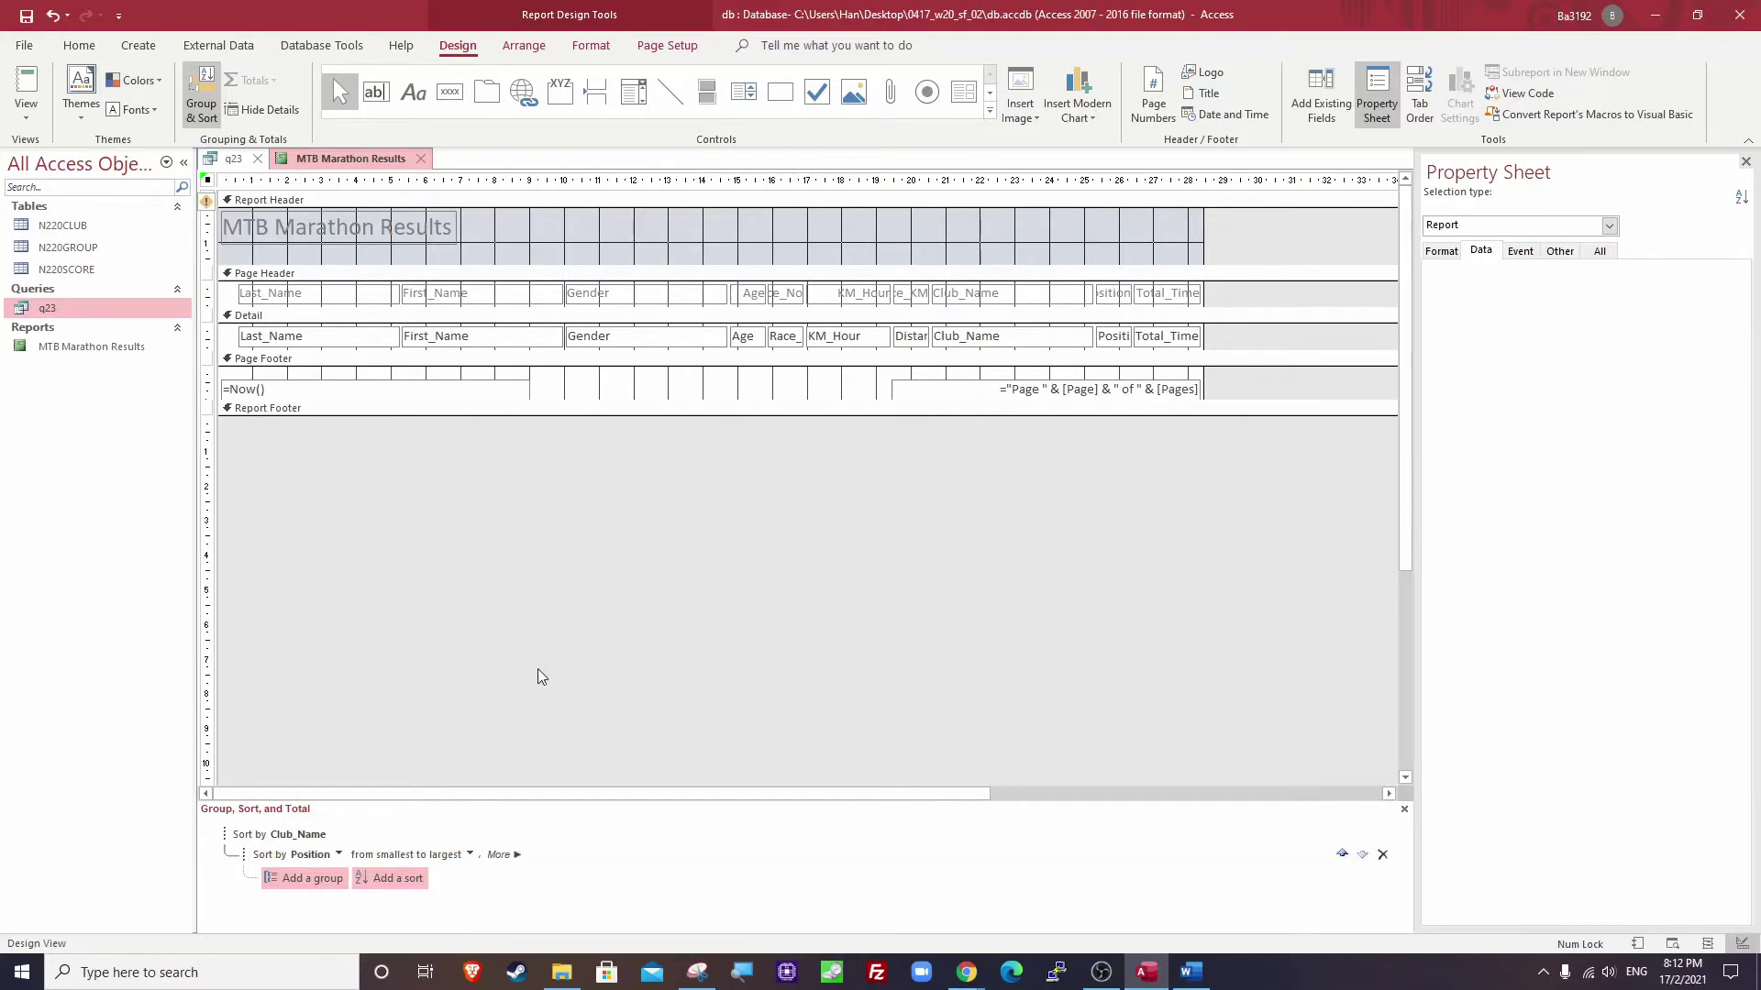
{"action": "left_click", "coordinate": [345, 839]}
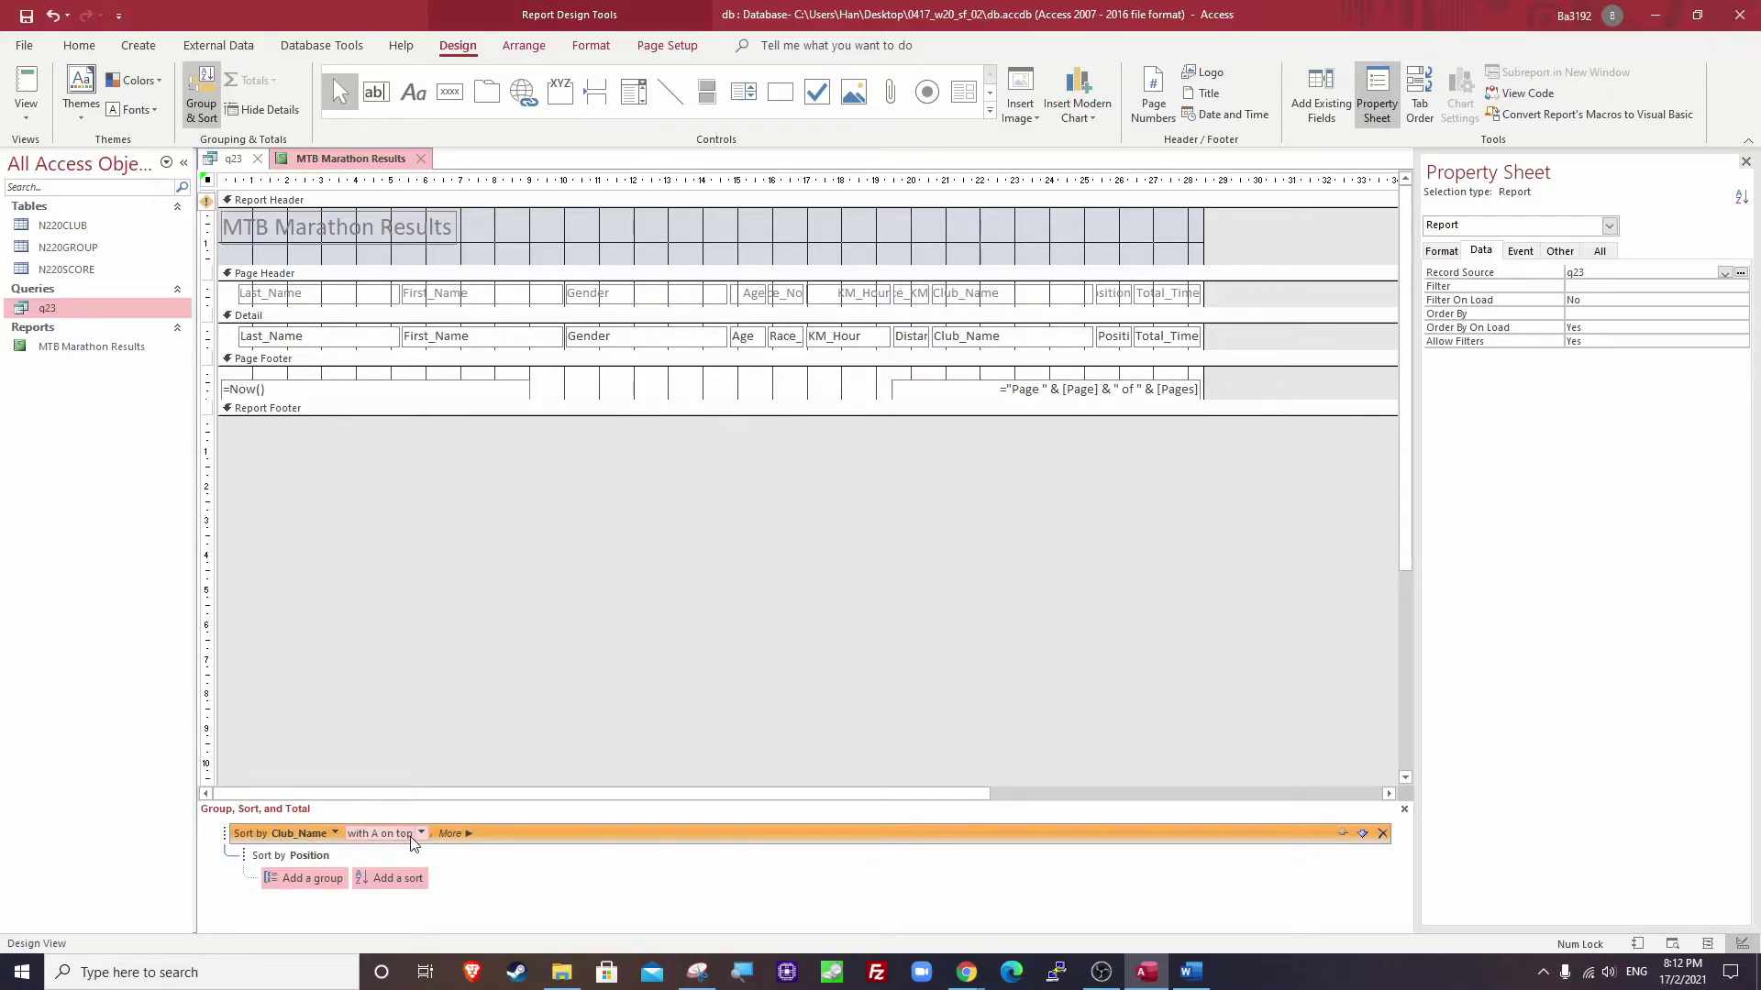
{"action": "left_click", "coordinate": [396, 855]}
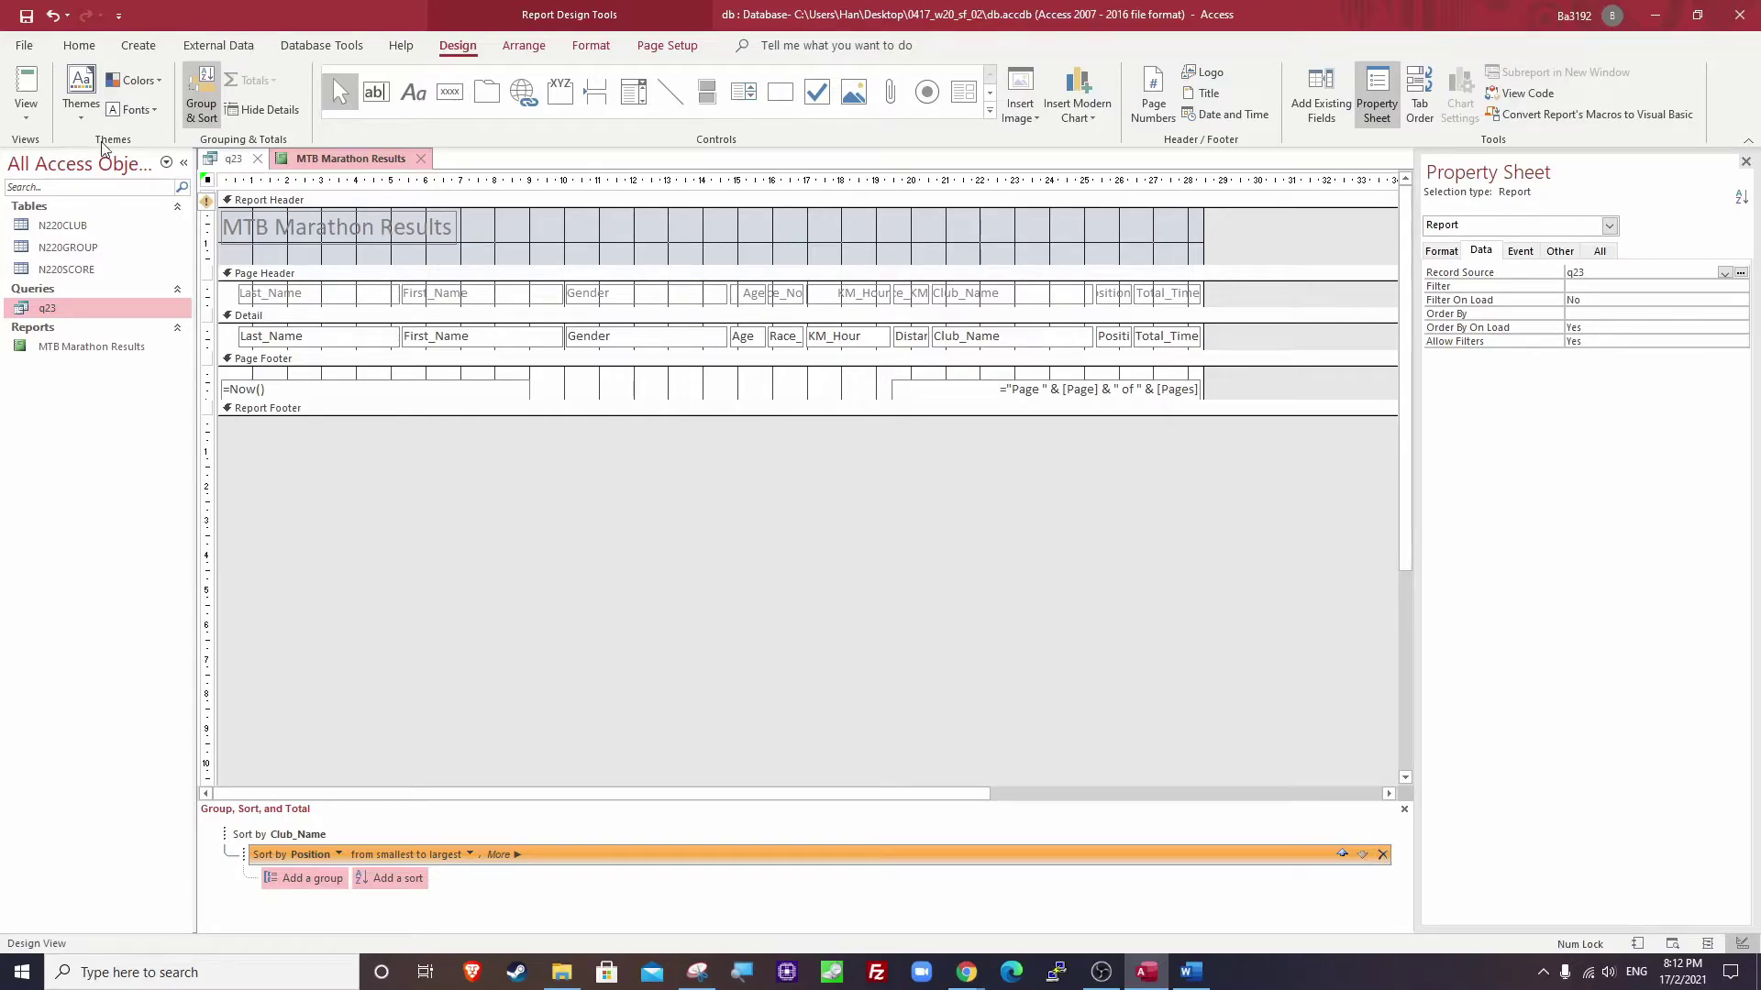
{"action": "left_click", "coordinate": [25, 106]}
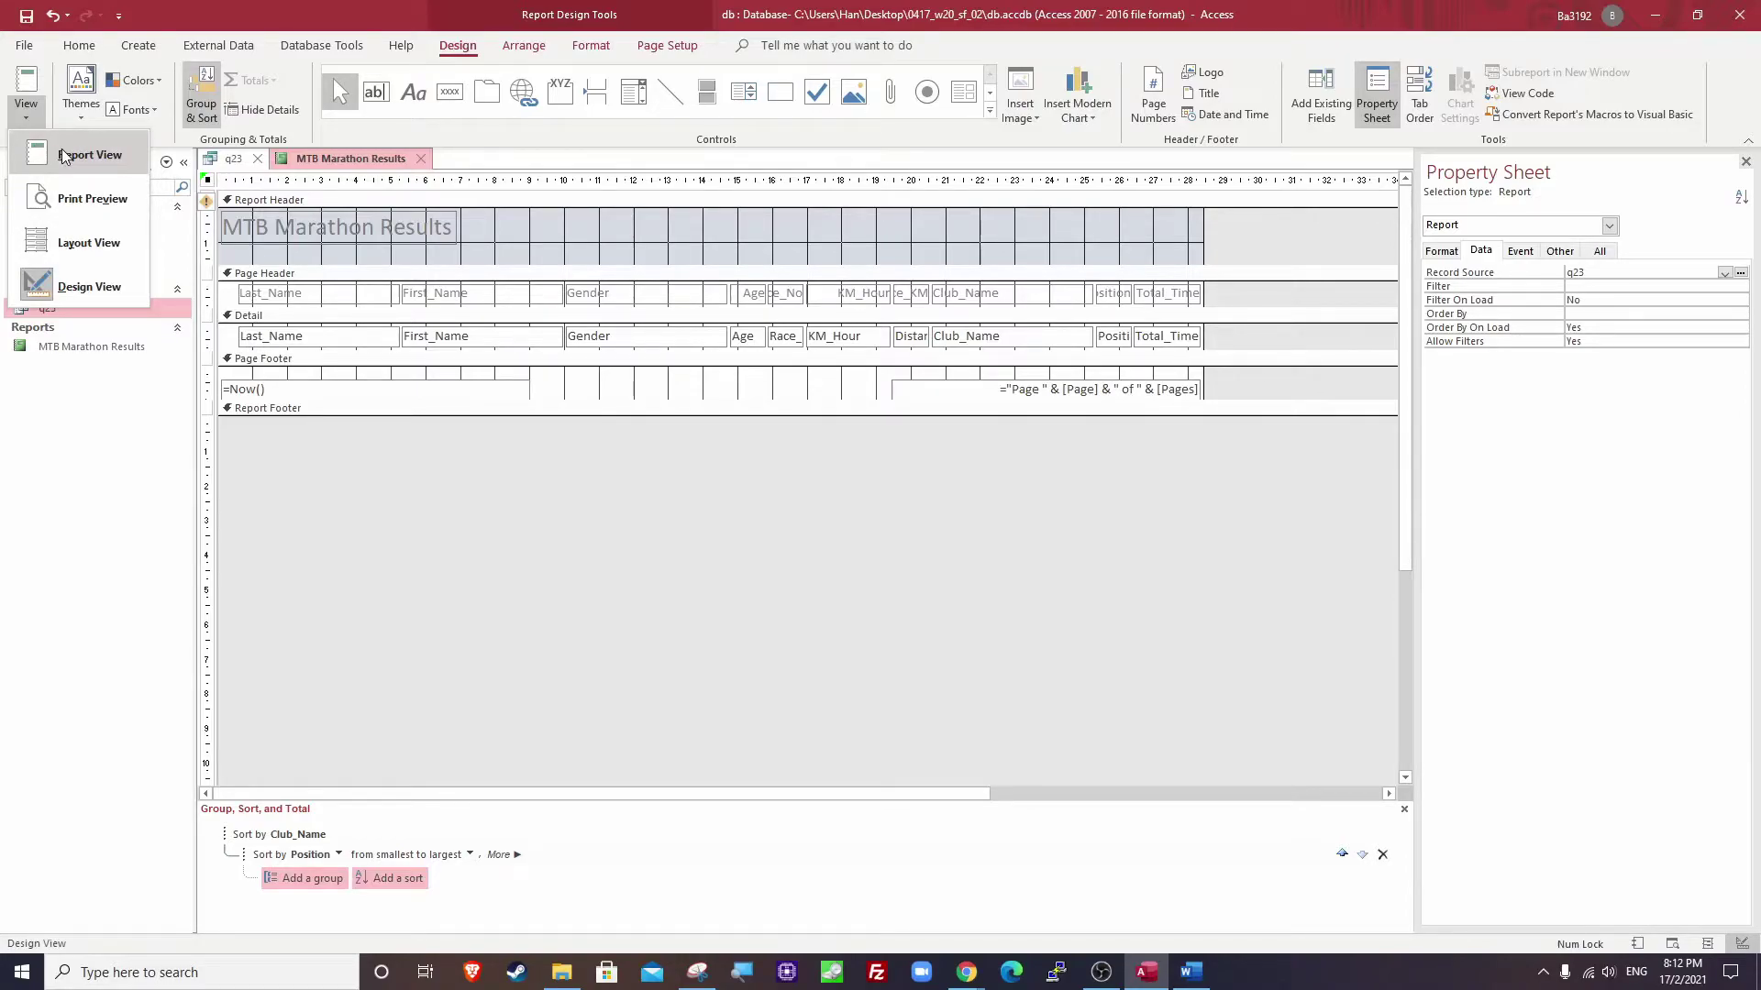
{"action": "left_click", "coordinate": [92, 199]}
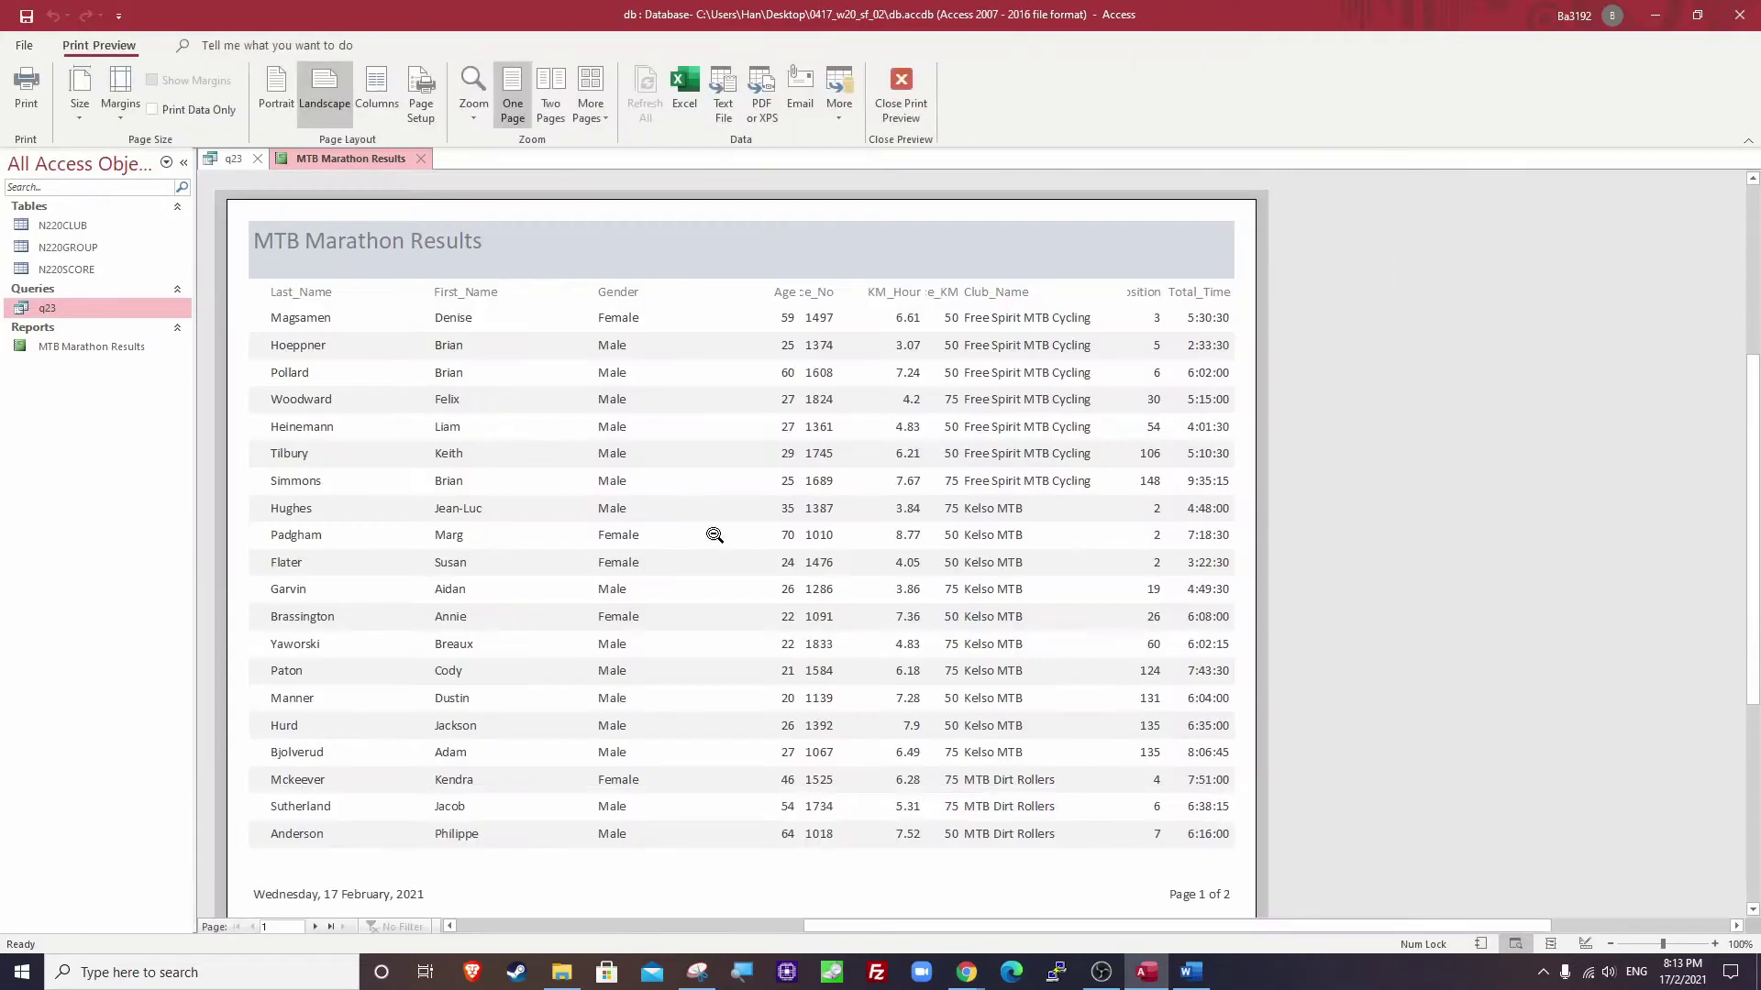
{"action": "scroll", "coordinate": [703, 515], "scroll_direction": "down", "scroll_amount": 3}
{"action": "scroll", "coordinate": [610, 706], "scroll_direction": "up", "scroll_amount": 1}
{"action": "left_click", "coordinate": [316, 927]}
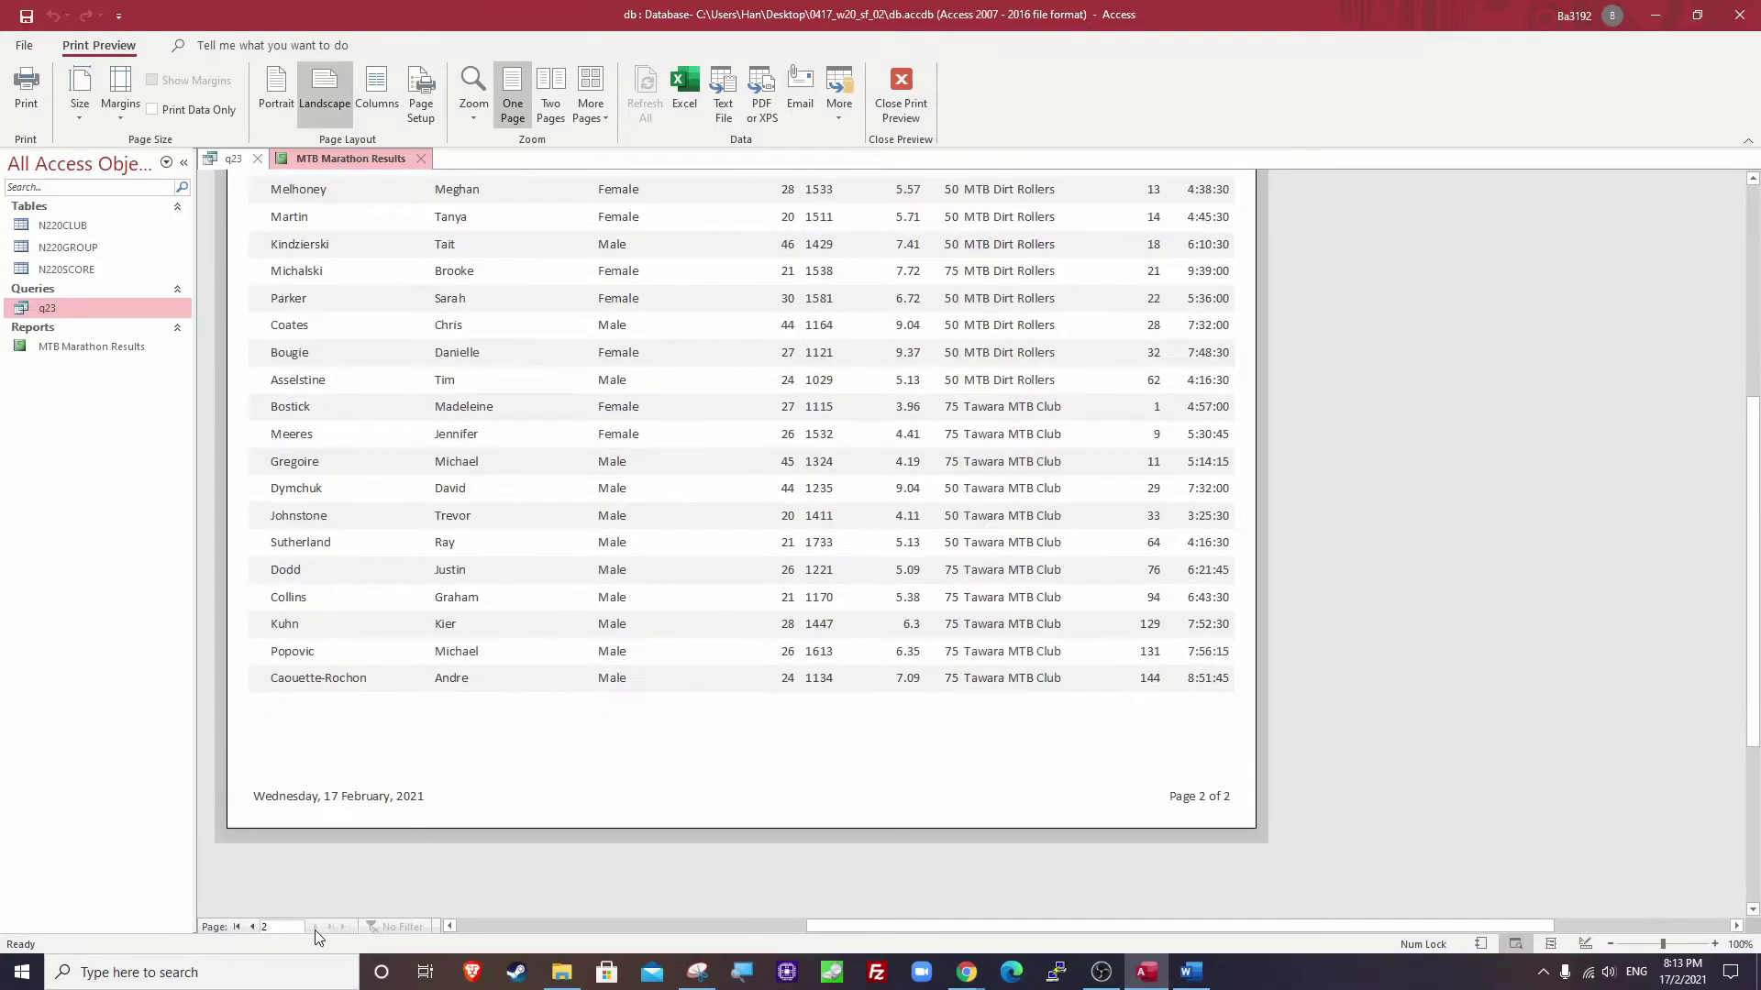
{"action": "scroll", "coordinate": [562, 811], "scroll_direction": "up", "scroll_amount": 3}
{"action": "scroll", "coordinate": [561, 811], "scroll_direction": "down", "scroll_amount": 1}
{"action": "scroll", "coordinate": [700, 373], "scroll_direction": "up", "scroll_amount": 1}
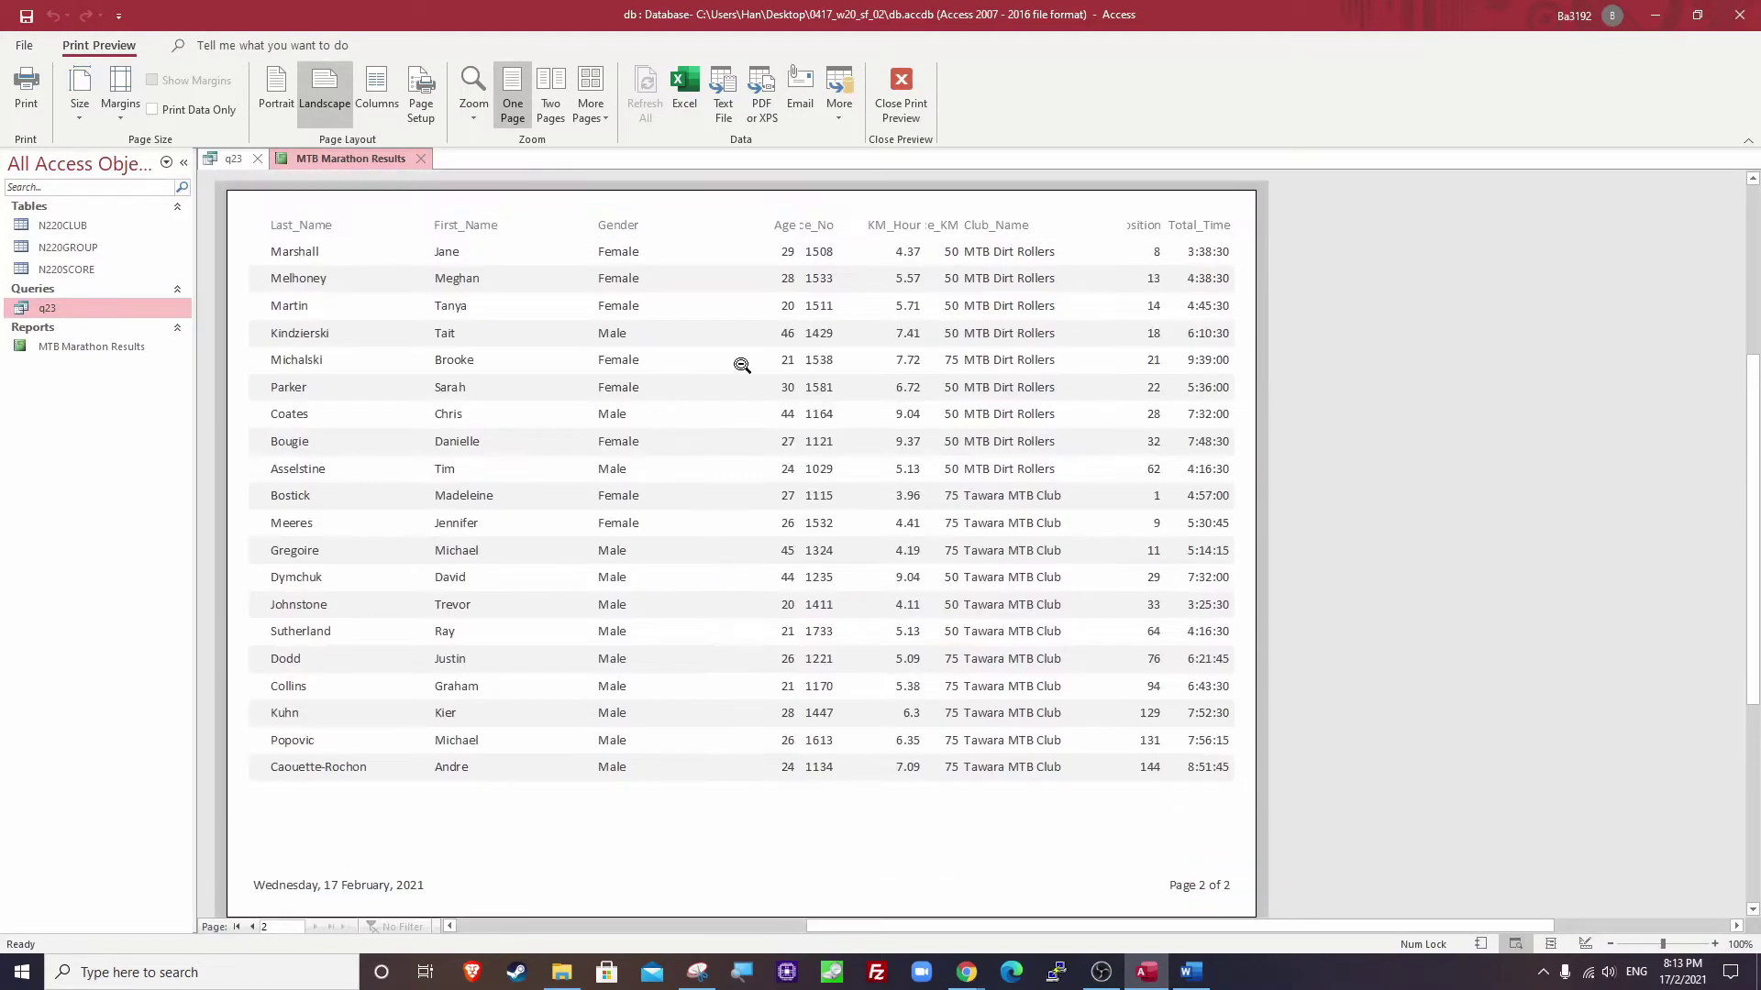
{"action": "left_click", "coordinate": [237, 927]}
{"action": "key", "text": "alt+Tab"}
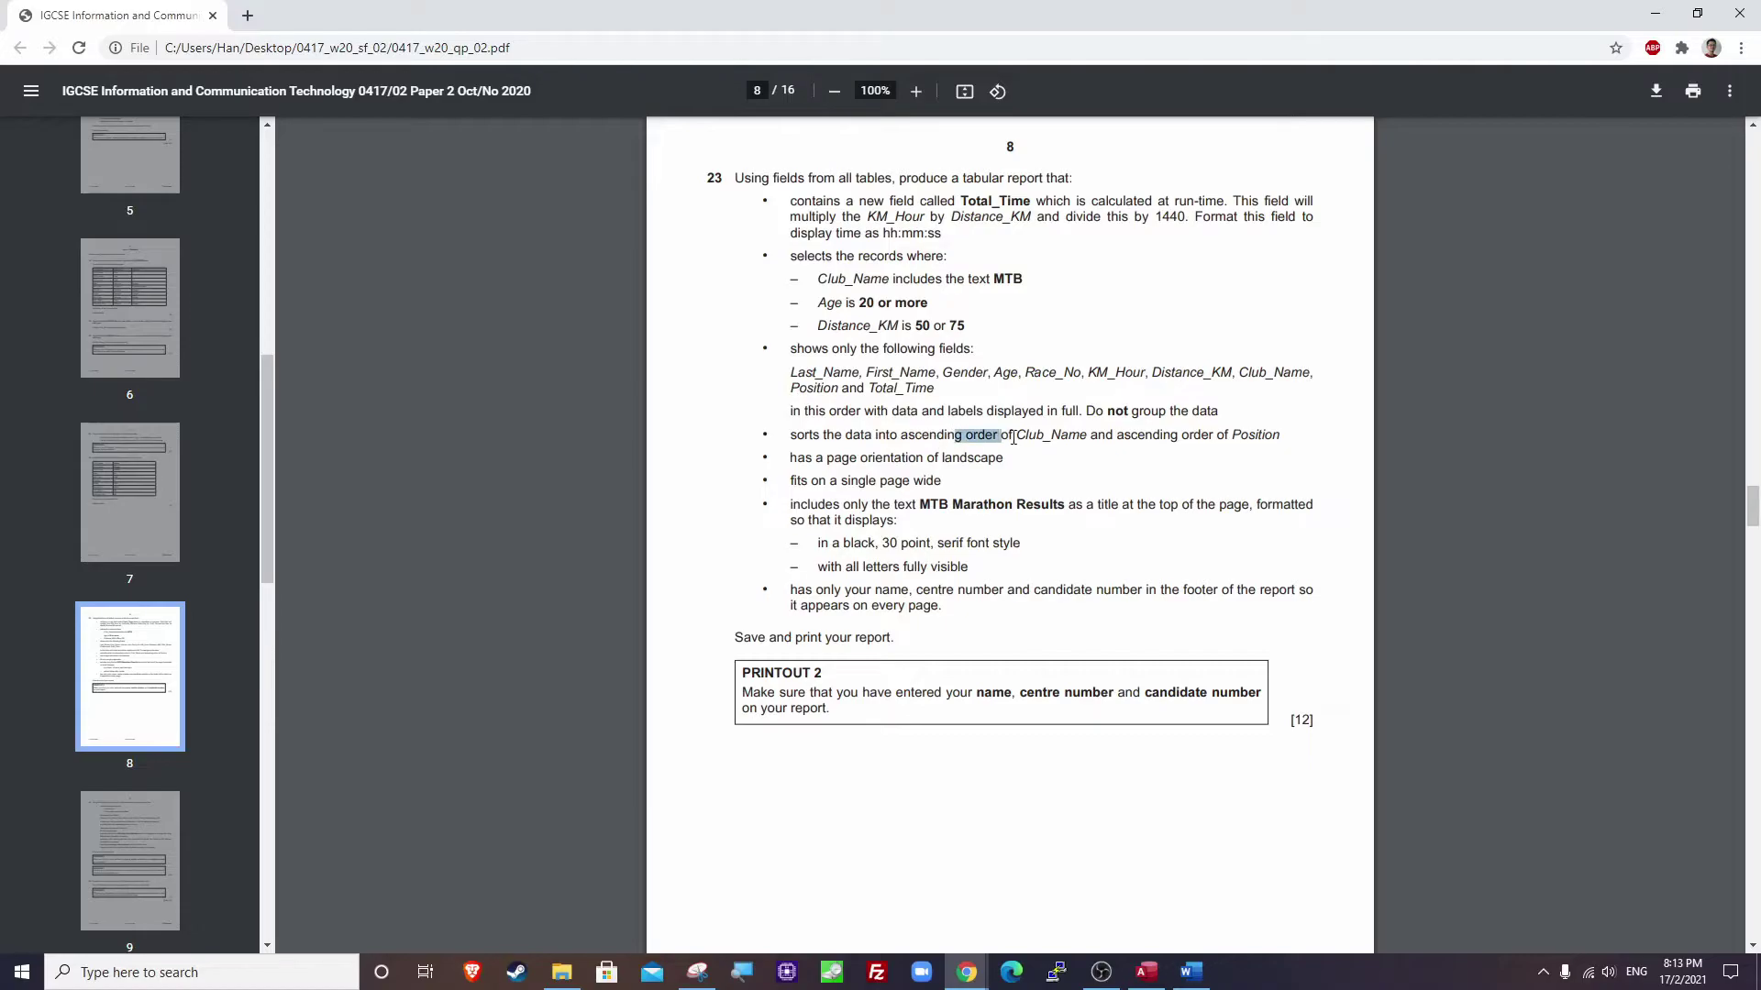
{"action": "key", "text": "alt+Tab"}
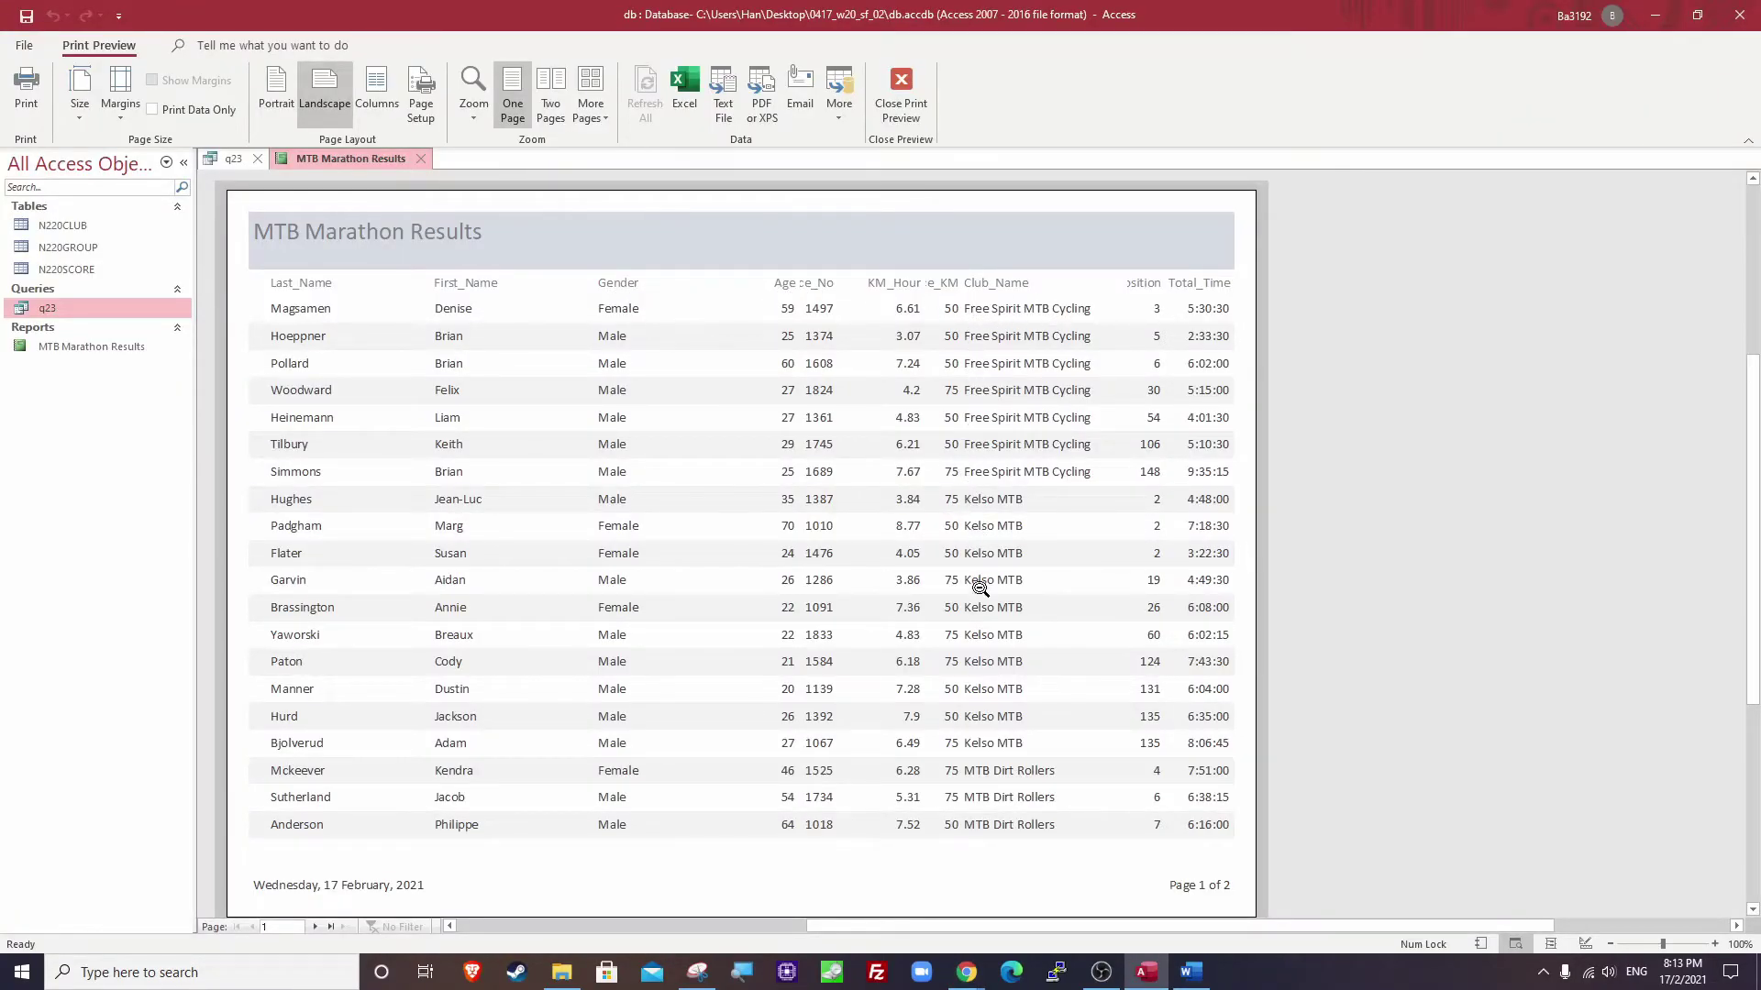
{"action": "left_click", "coordinate": [316, 927]}
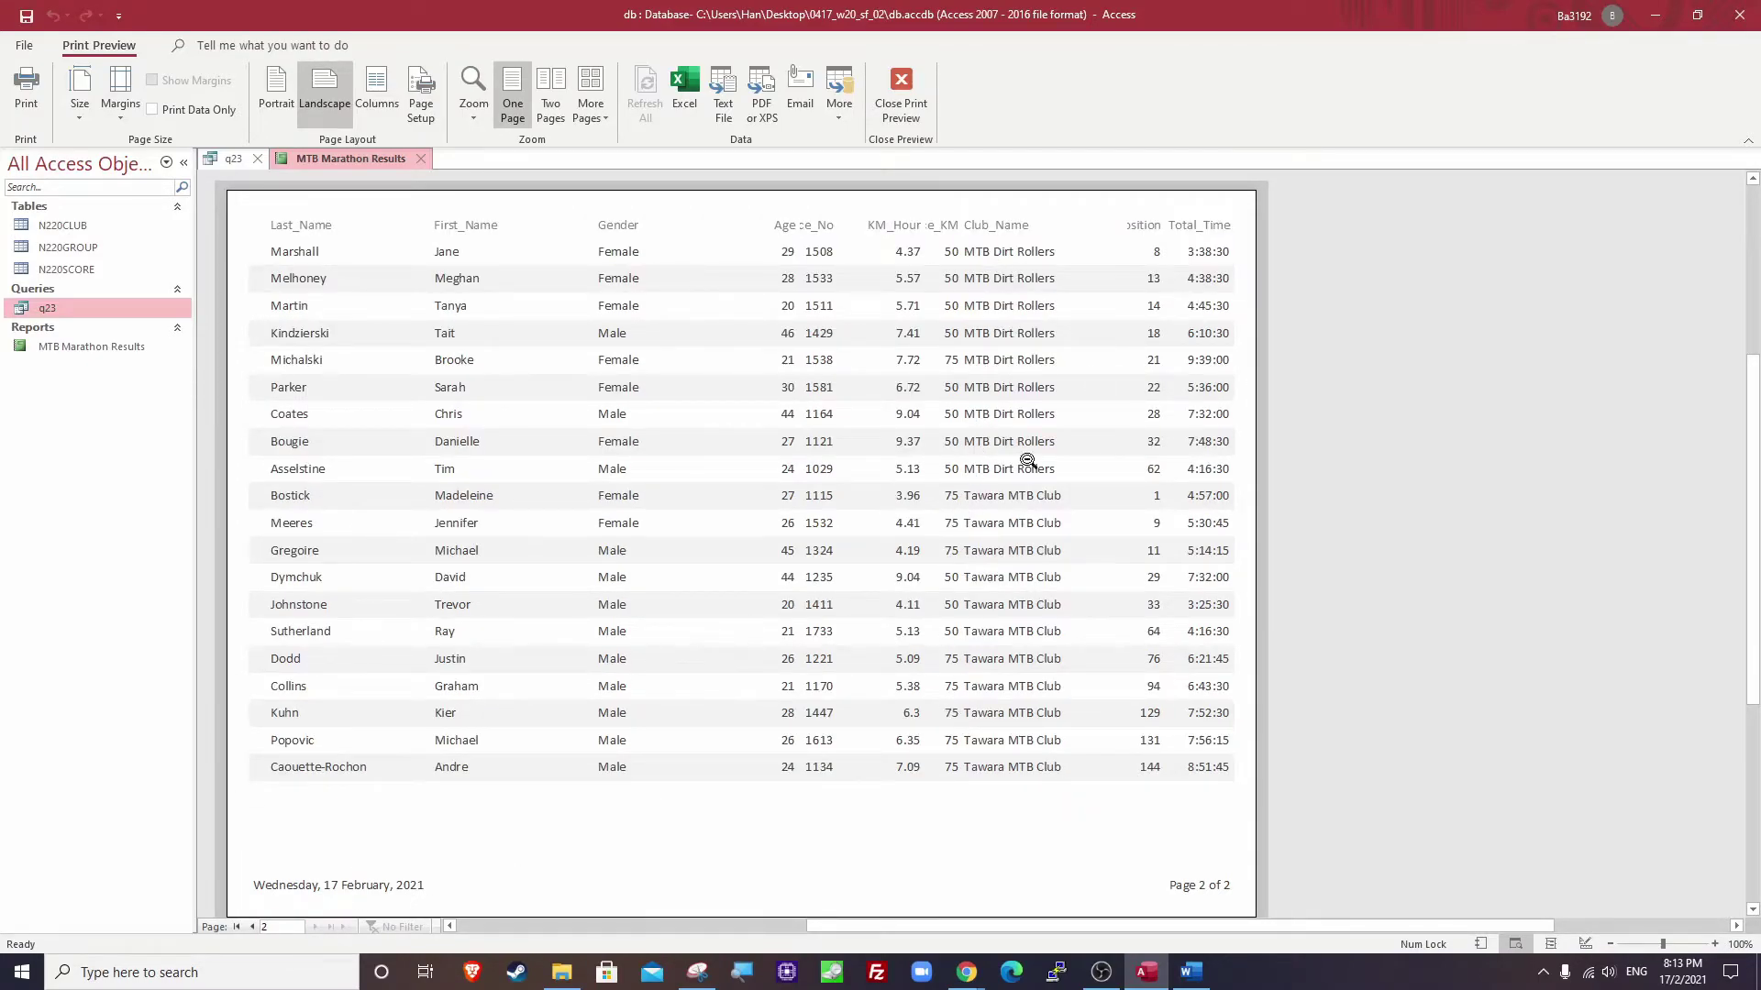
{"action": "left_click", "coordinate": [238, 928]}
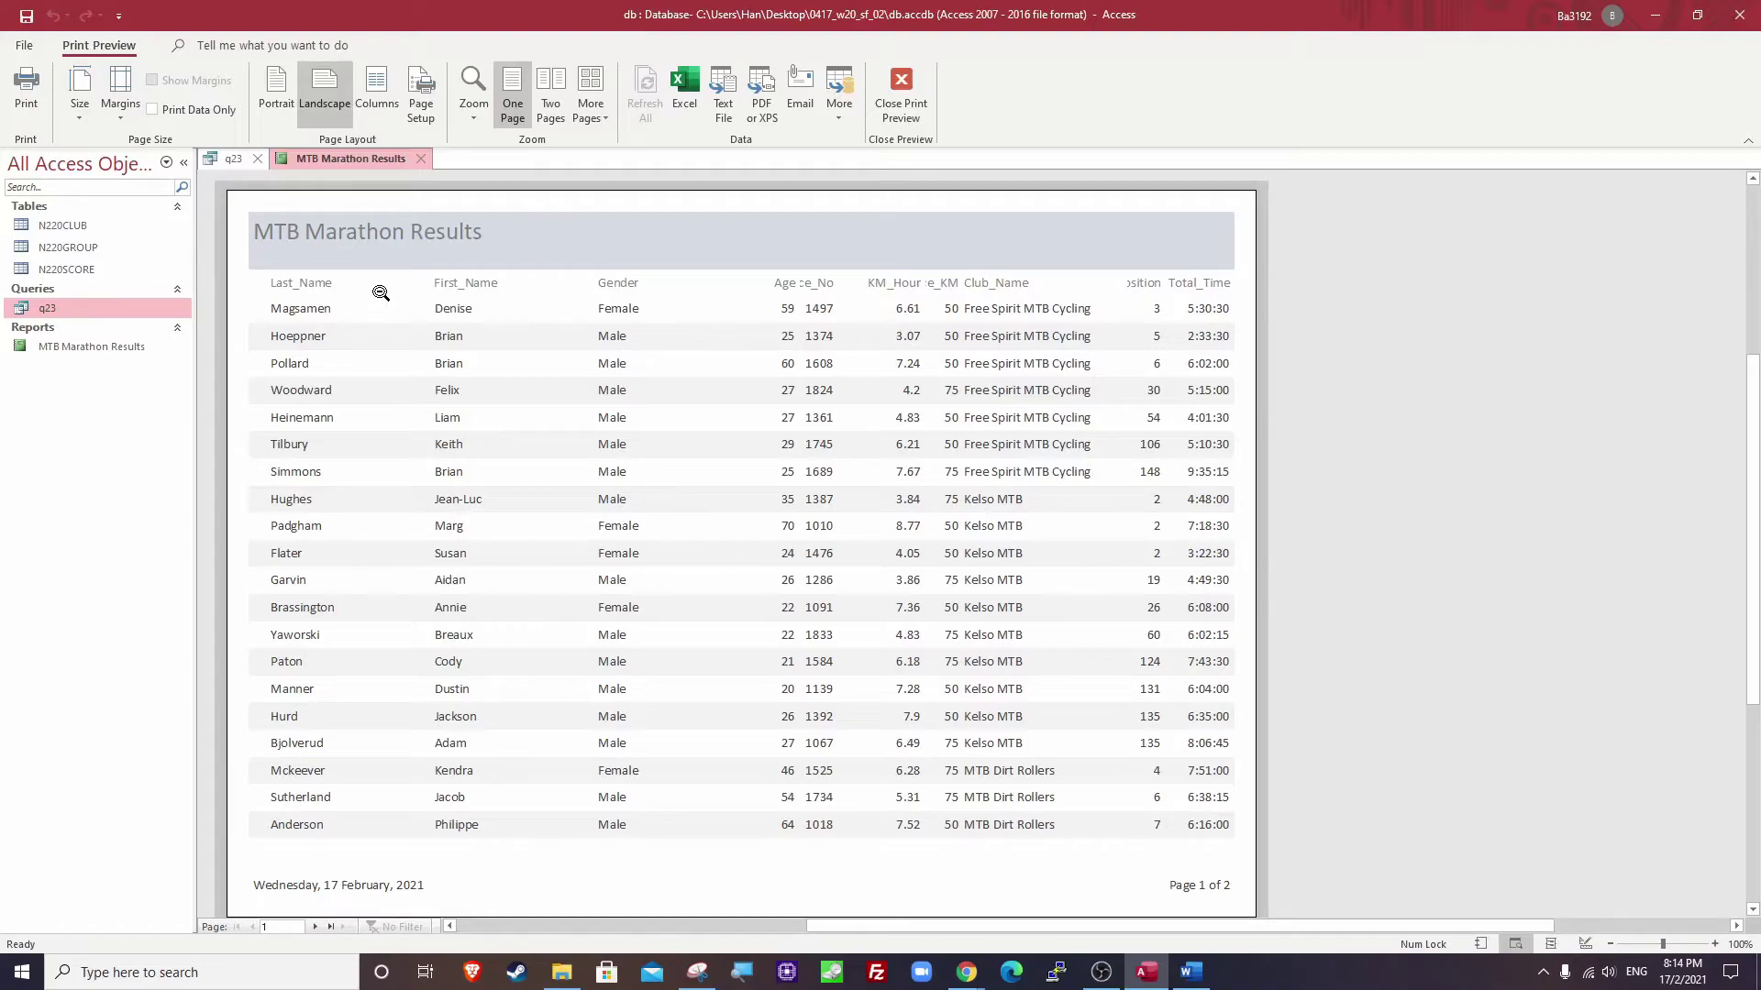
{"action": "left_click", "coordinate": [901, 106]}
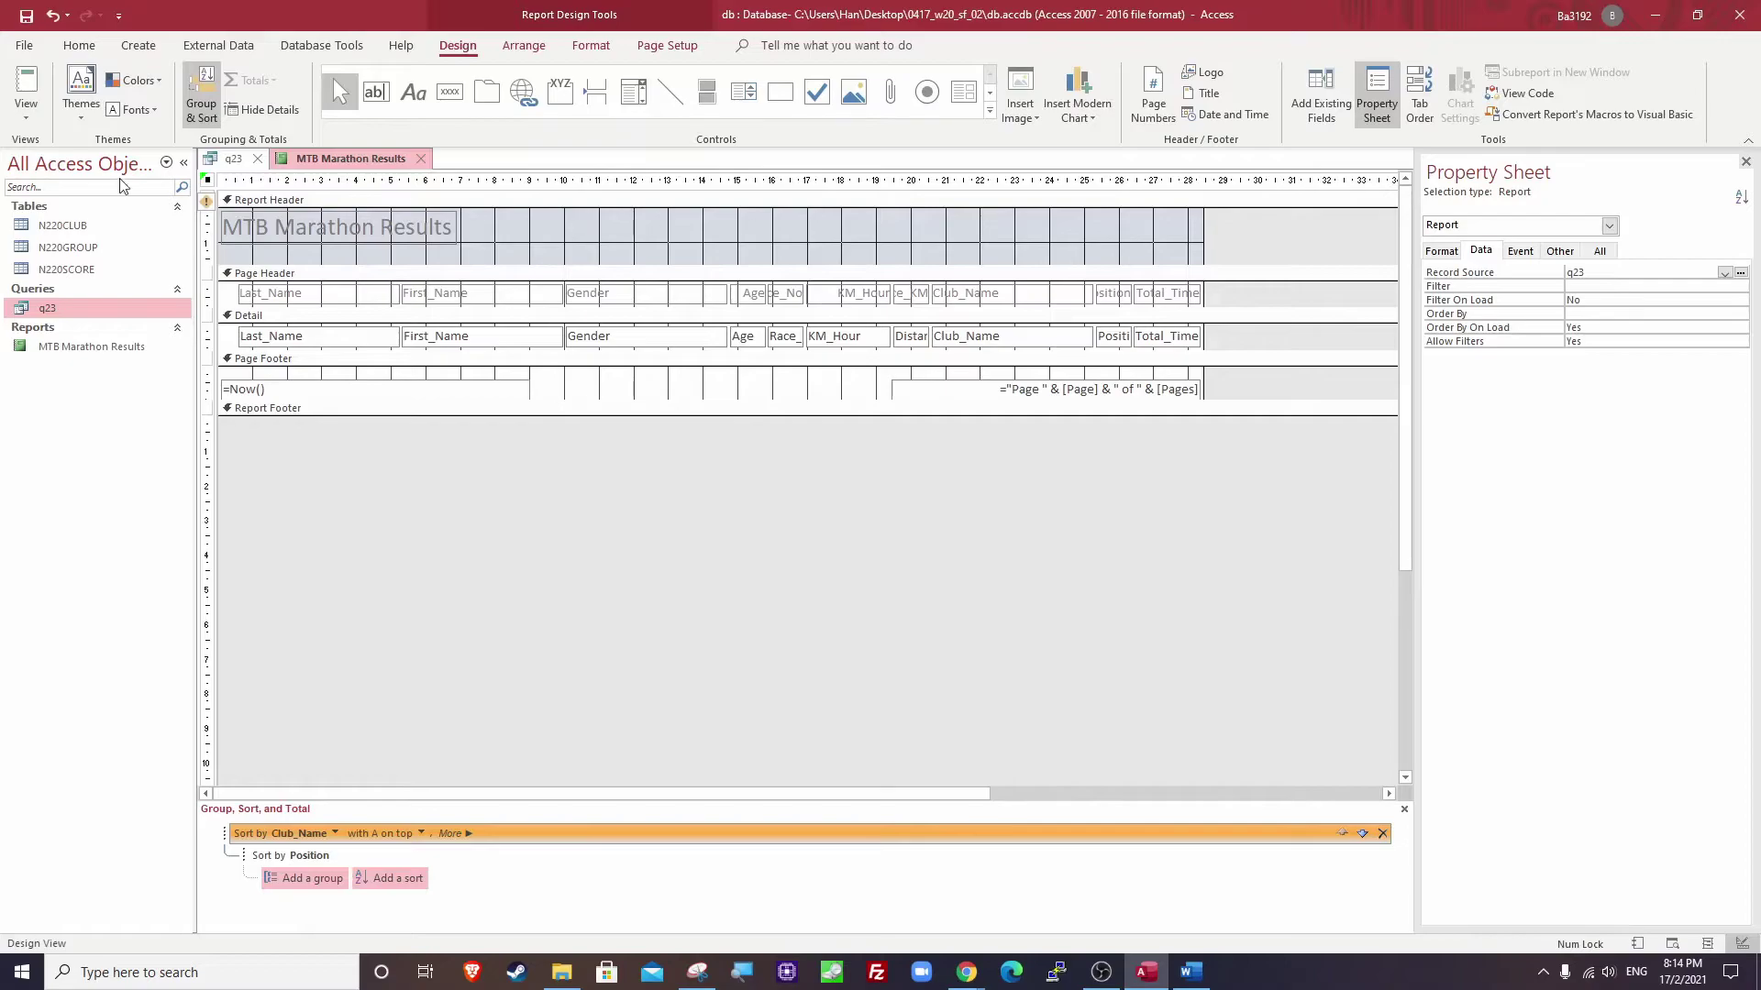
{"action": "left_click", "coordinate": [25, 122]}
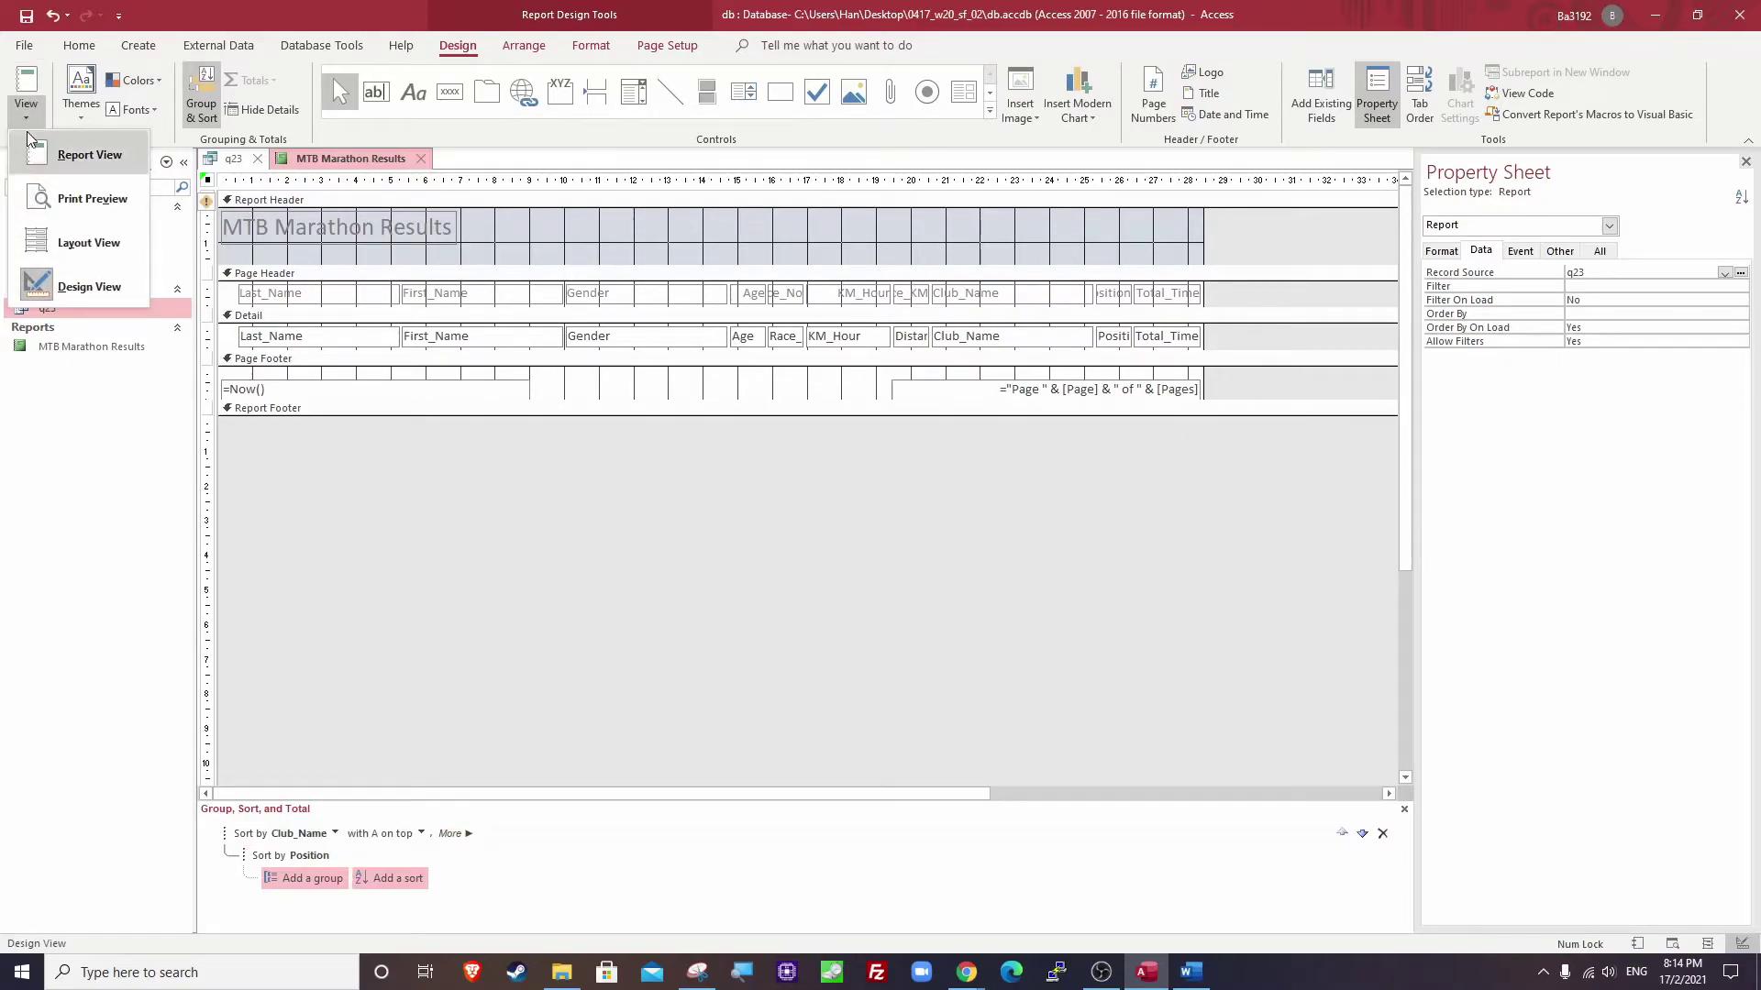
In Layout view, narrow the Gender column and move Age right after it.
{"action": "left_click", "coordinate": [89, 243]}
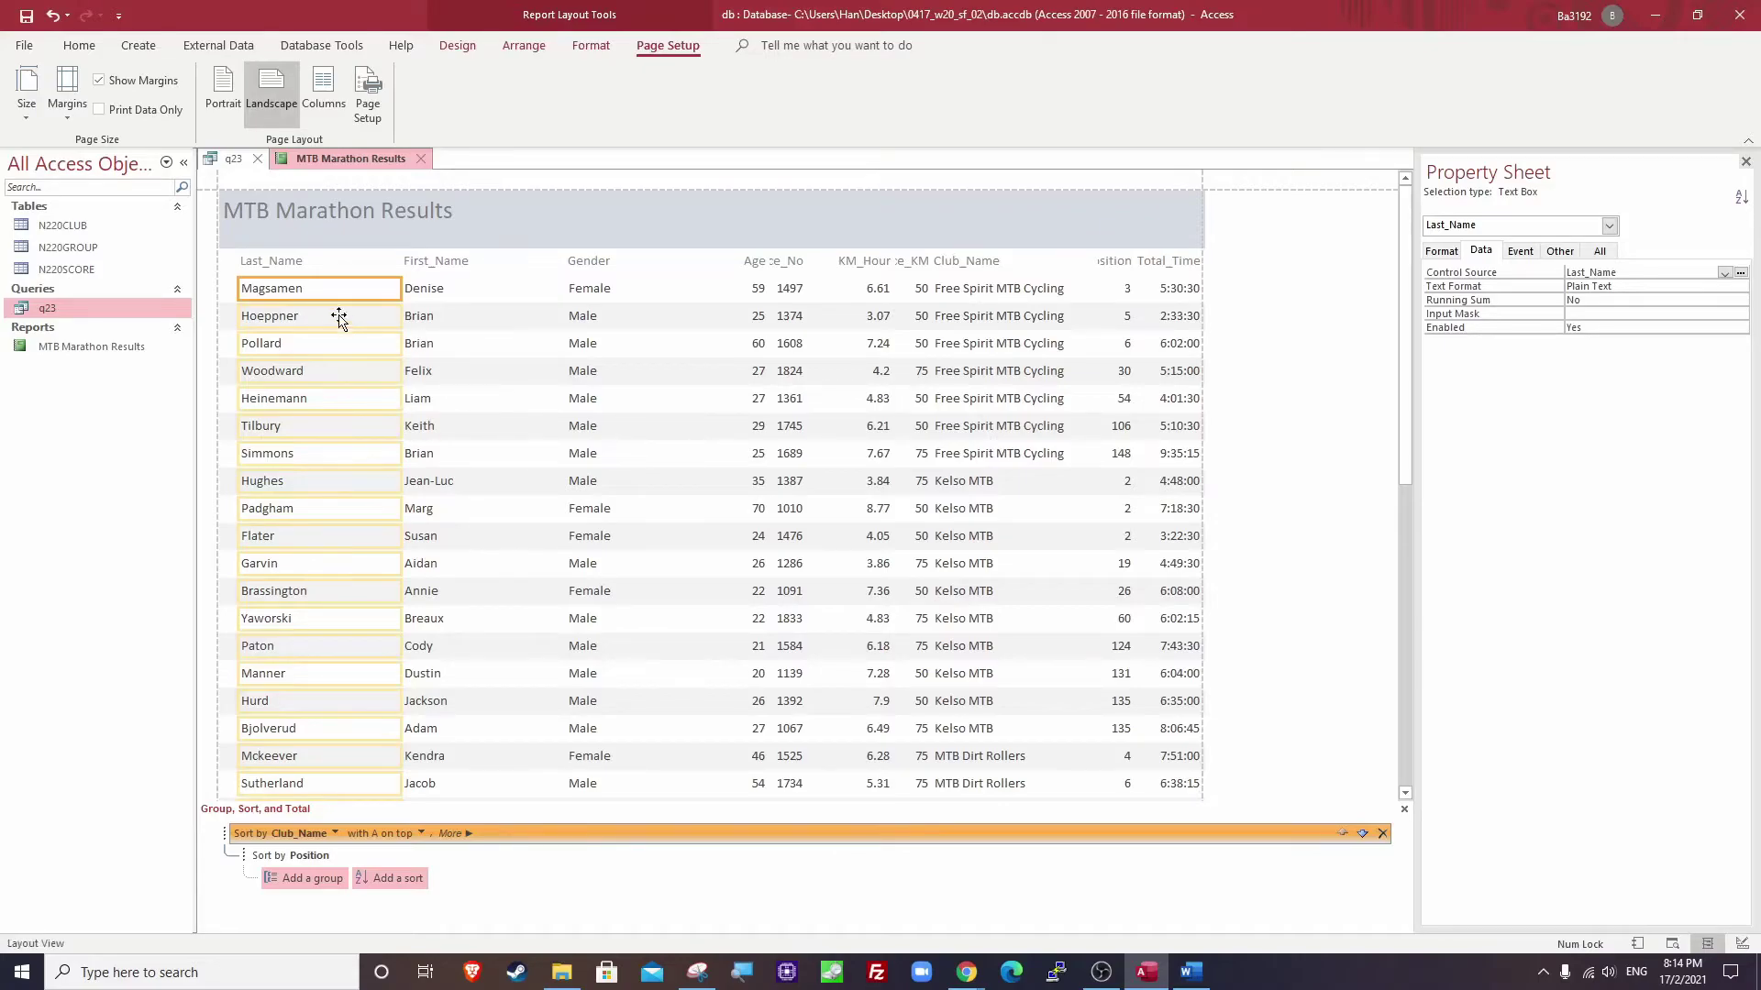
{"action": "left_click", "coordinate": [340, 266]}
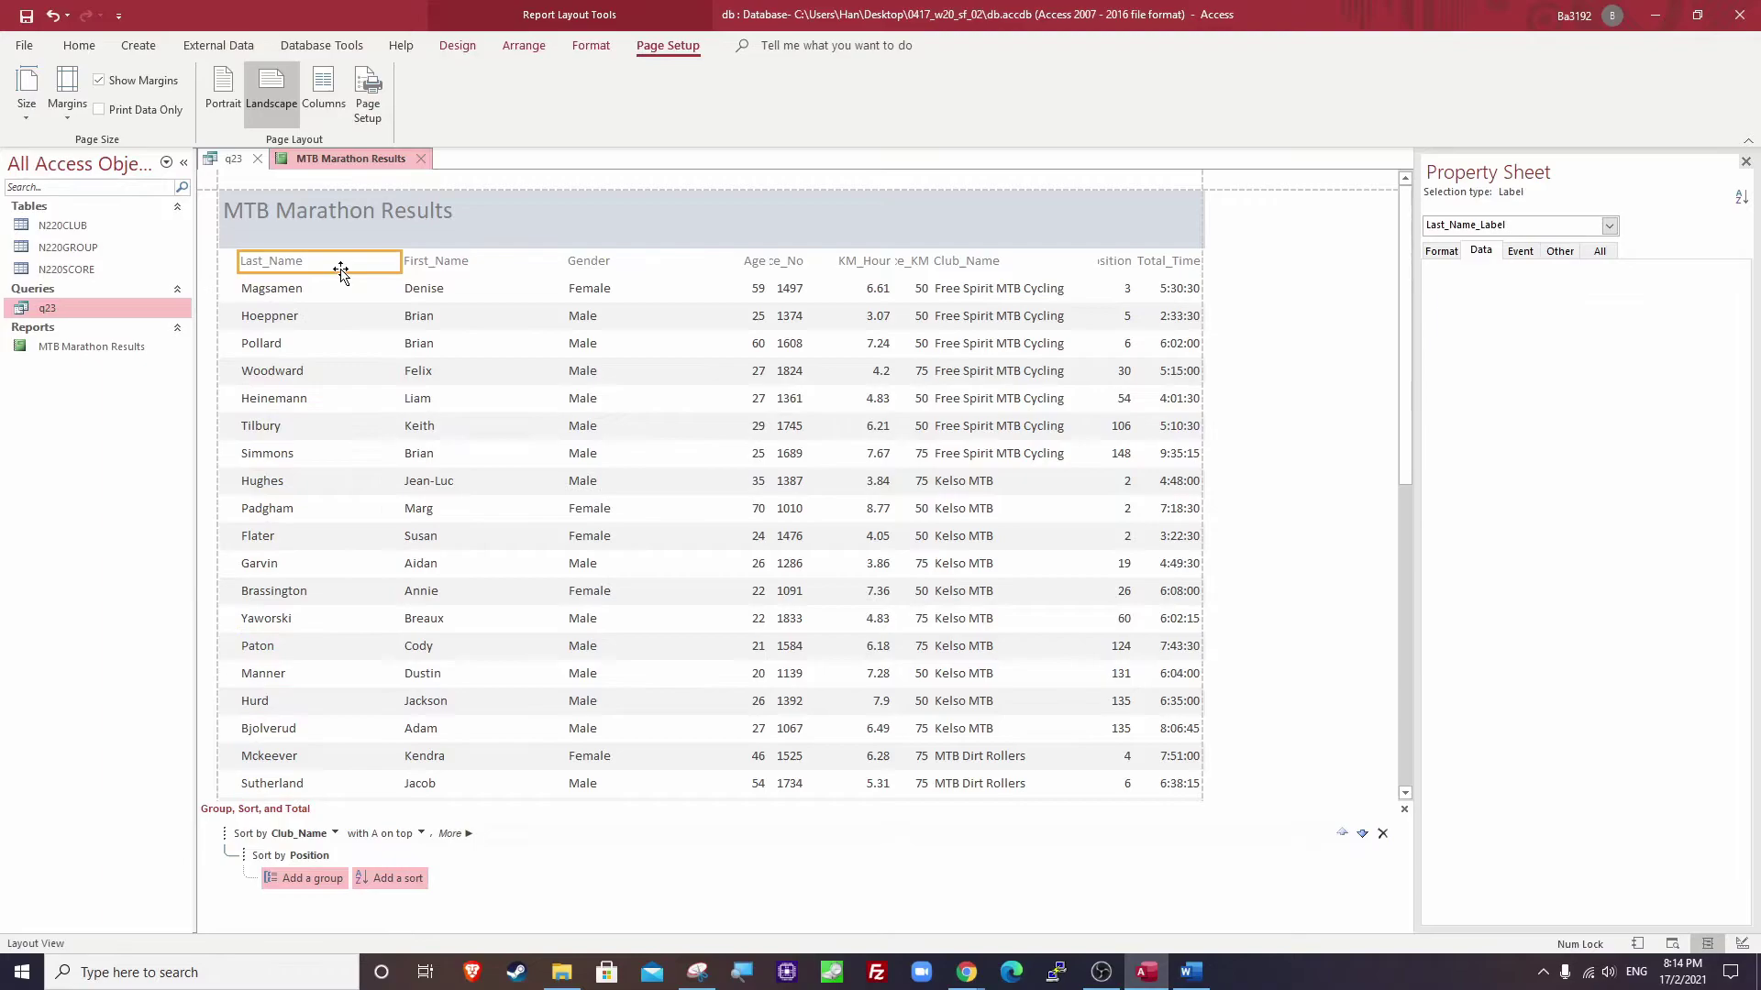
{"action": "left_click", "coordinate": [752, 264]}
{"action": "left_click", "coordinate": [684, 265]}
{"action": "left_click", "coordinate": [678, 290]}
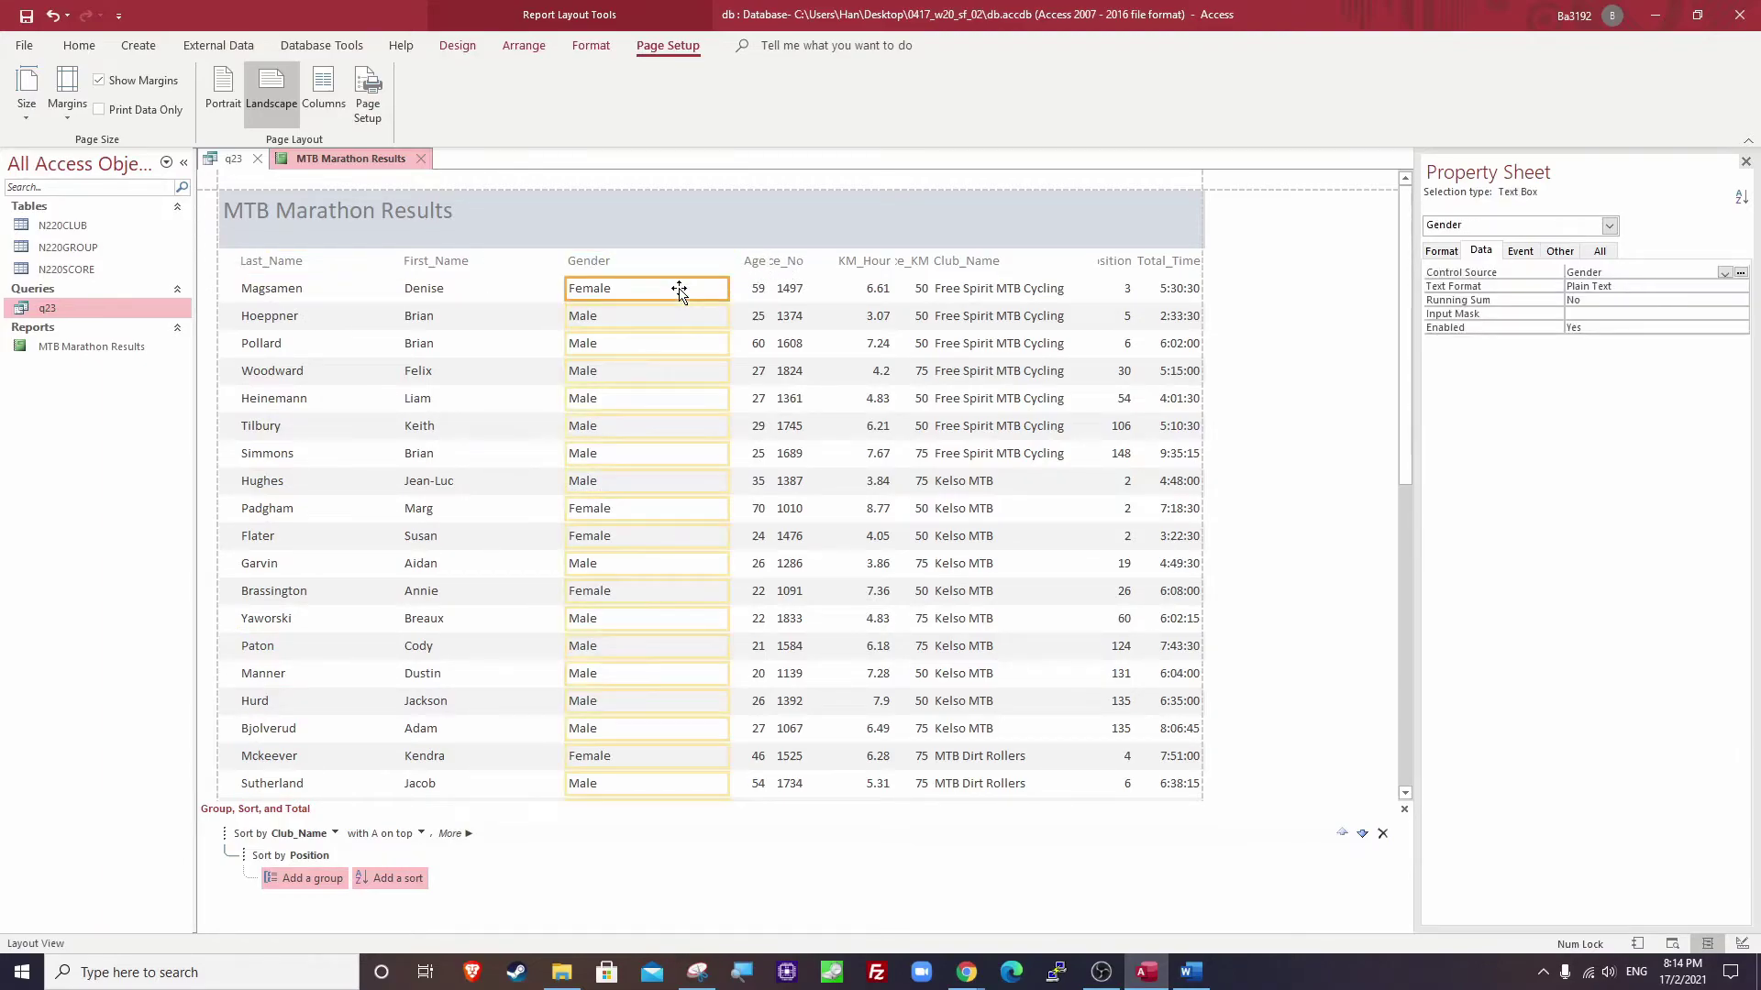
{"action": "left_click", "coordinate": [750, 263]}
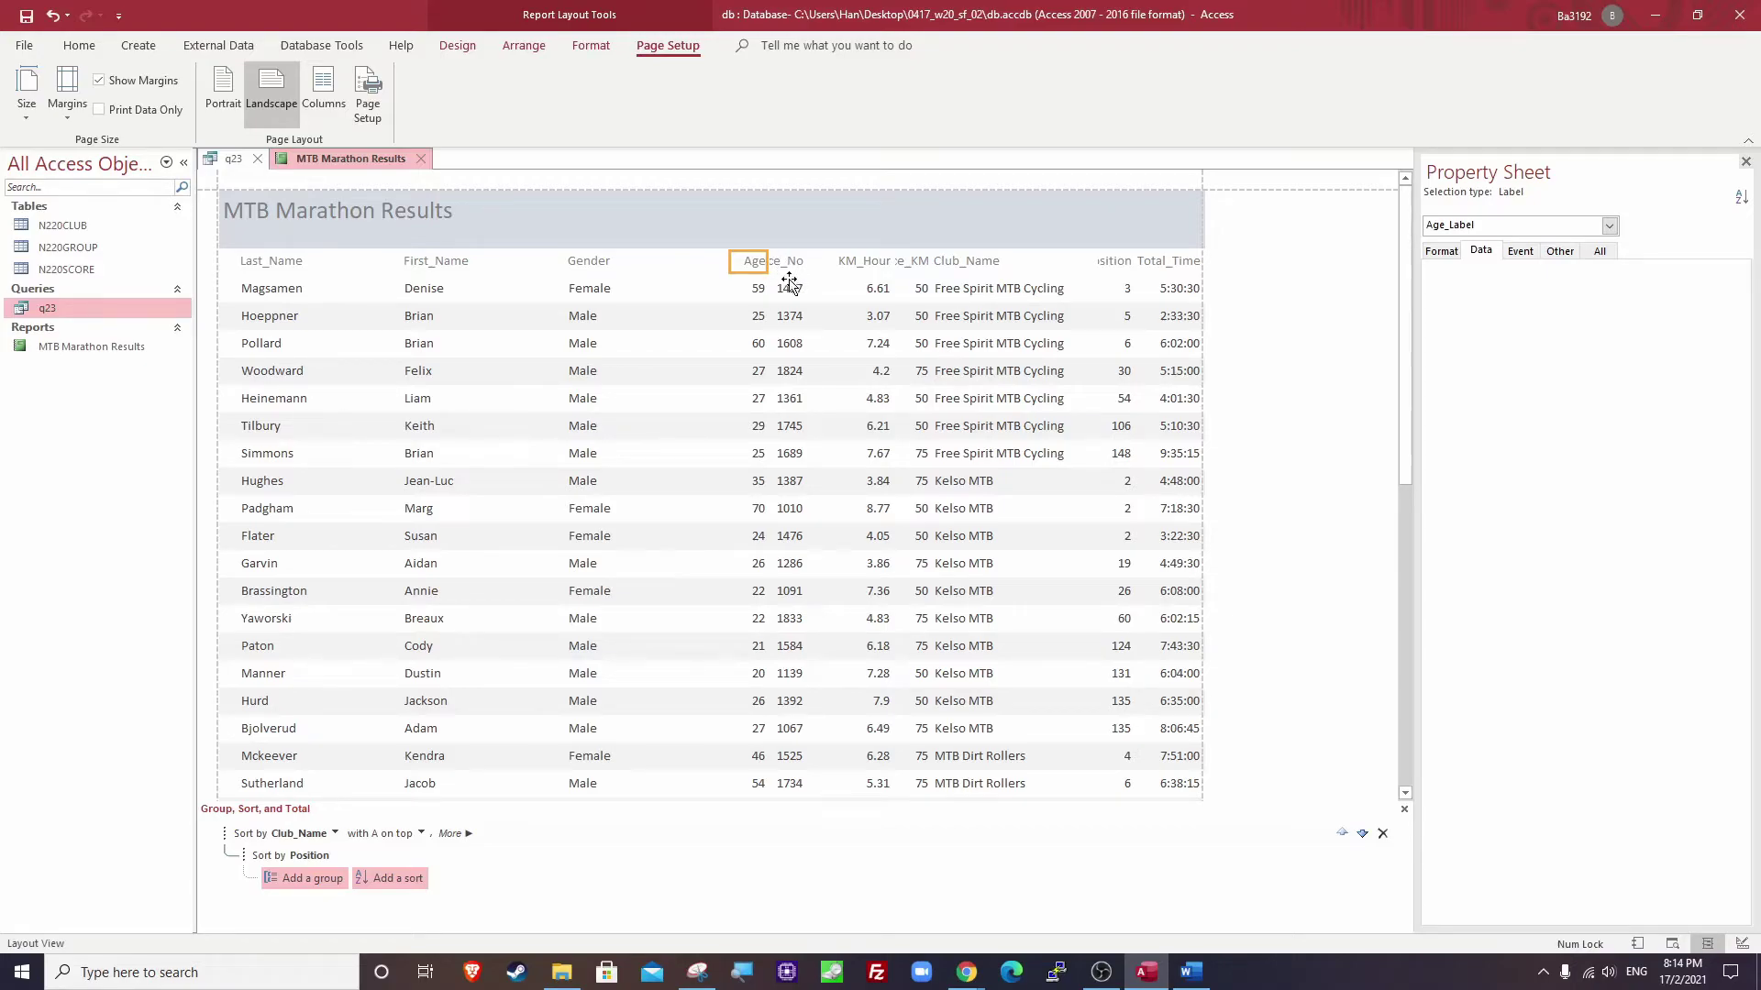
{"action": "left_click", "coordinate": [580, 264]}
{"action": "left_click", "coordinate": [583, 286], "text": "shift"}
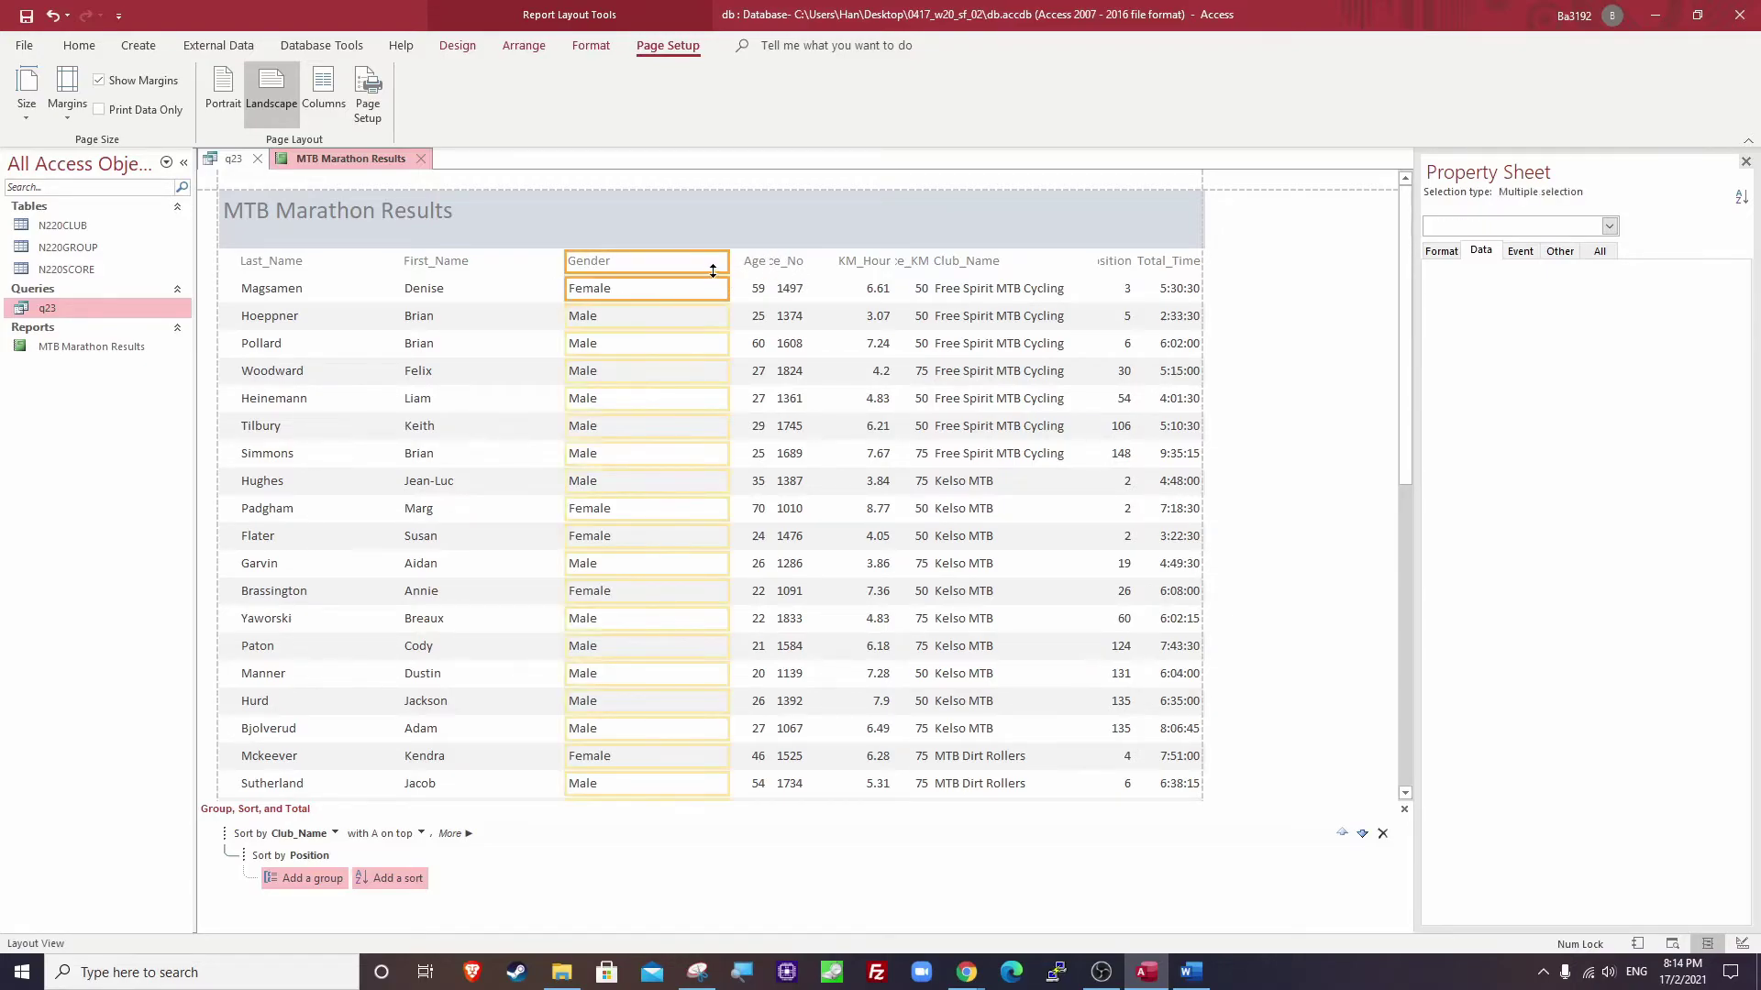
{"action": "left_click", "coordinate": [680, 265]}
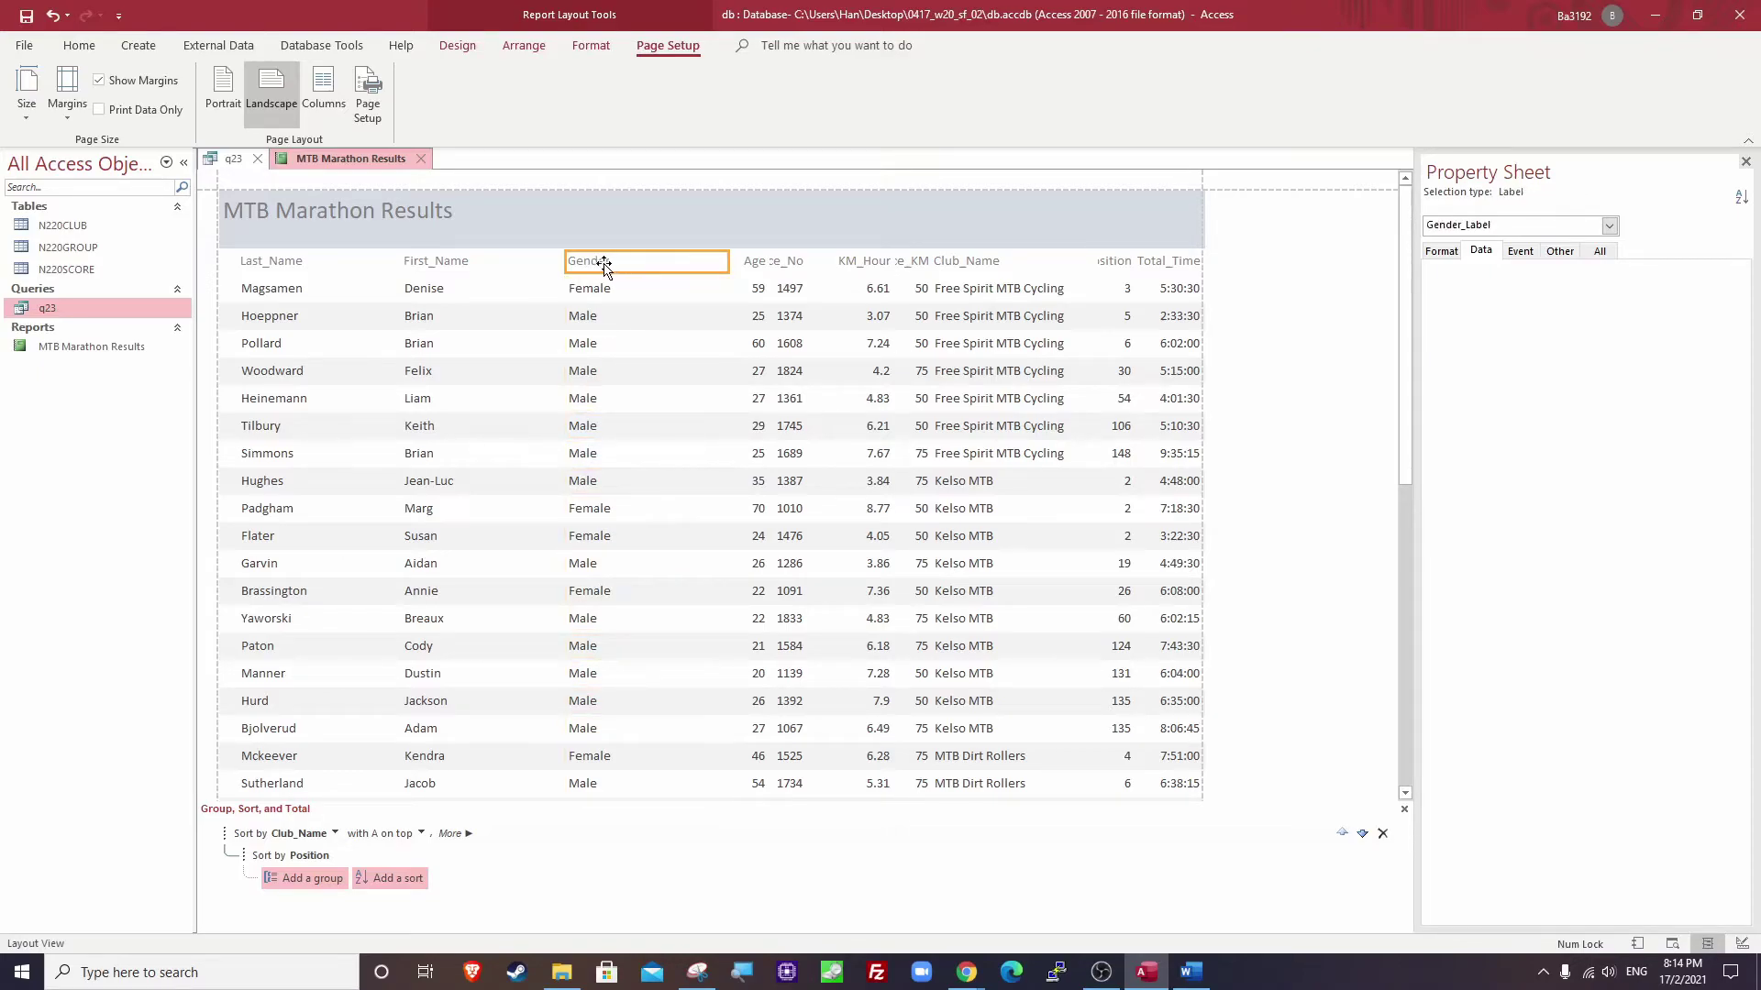
{"action": "left_click", "coordinate": [596, 289], "text": "shift"}
{"action": "left_click_drag", "start_coordinate": [729, 267], "coordinate": [639, 267]}
{"action": "left_click_drag", "start_coordinate": [746, 245], "coordinate": [677, 246]}
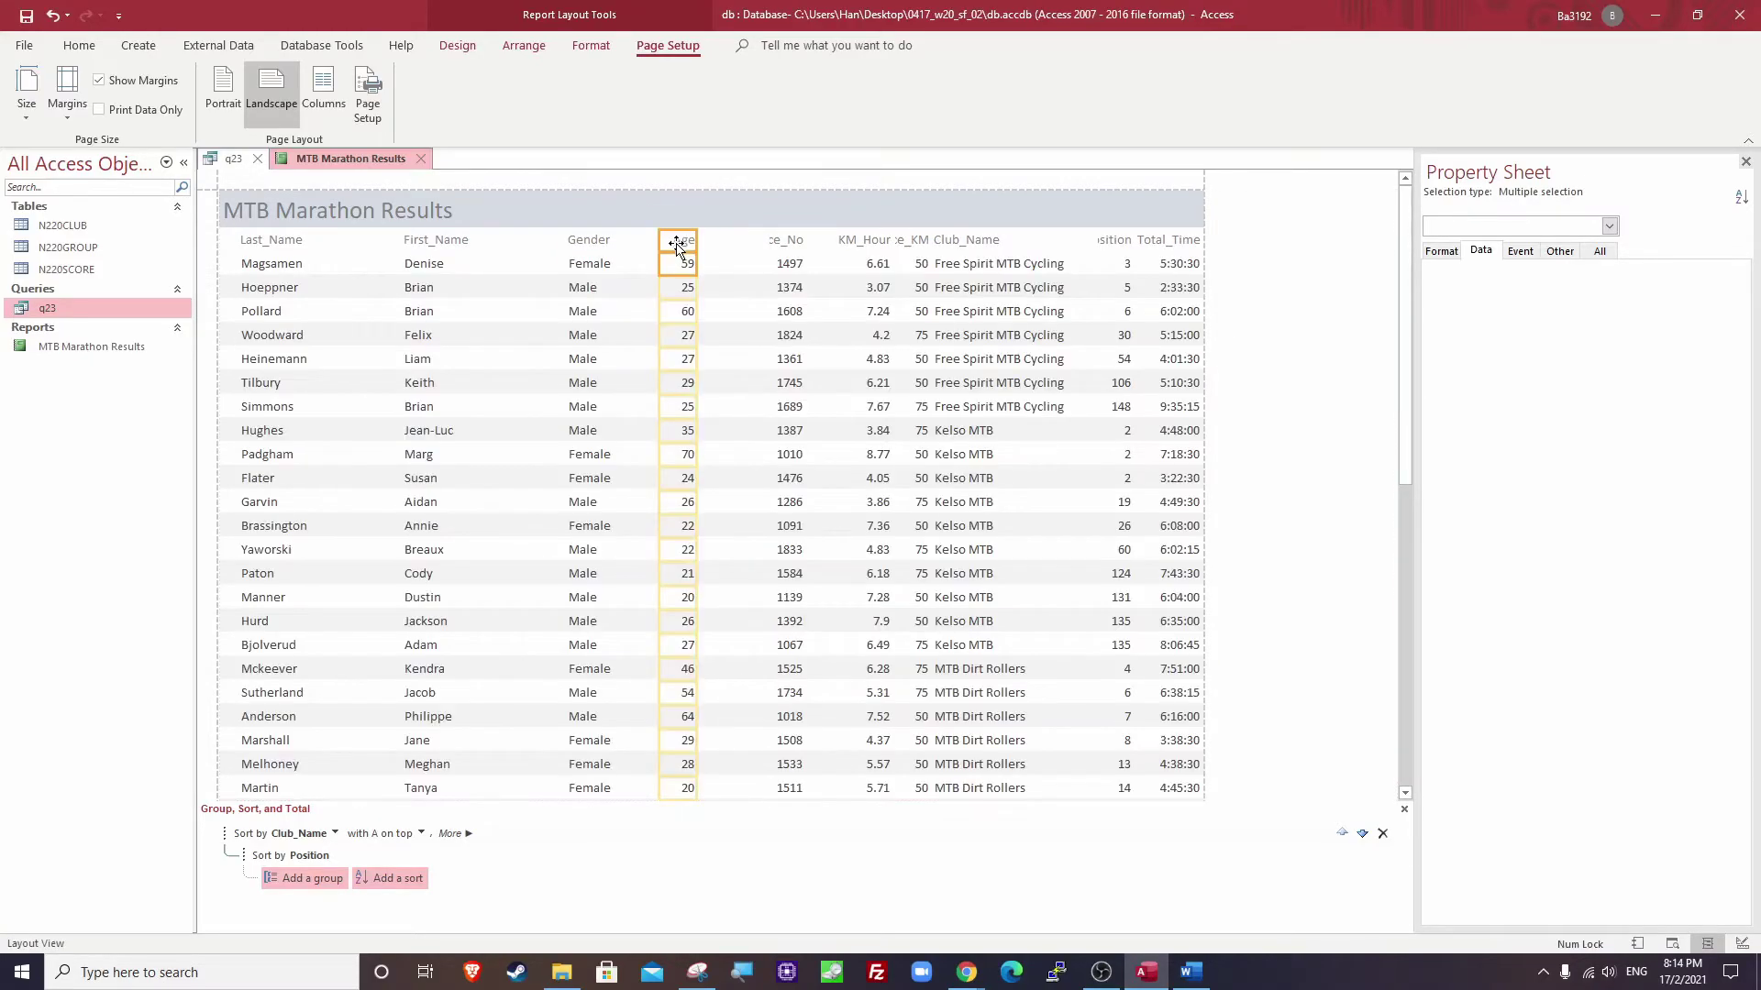
Resize the Race_No, KM_Hour and Position columns so their labels read in full.
{"action": "left_click", "coordinate": [775, 243]}
{"action": "left_click", "coordinate": [776, 263], "text": "shift"}
{"action": "left_click_drag", "start_coordinate": [766, 244], "coordinate": [689, 240]}
{"action": "left_click", "coordinate": [848, 242]}
{"action": "left_click", "coordinate": [868, 266], "text": "shift"}
{"action": "mouse_move", "coordinate": [835, 241]}
{"action": "left_mouse_down"}
{"action": "mouse_move", "coordinate": [809, 243]}
{"action": "mouse_move", "coordinate": [867, 241]}
{"action": "left_mouse_up"}
{"action": "left_click", "coordinate": [904, 242]}
{"action": "left_click", "coordinate": [906, 266], "text": "shift"}
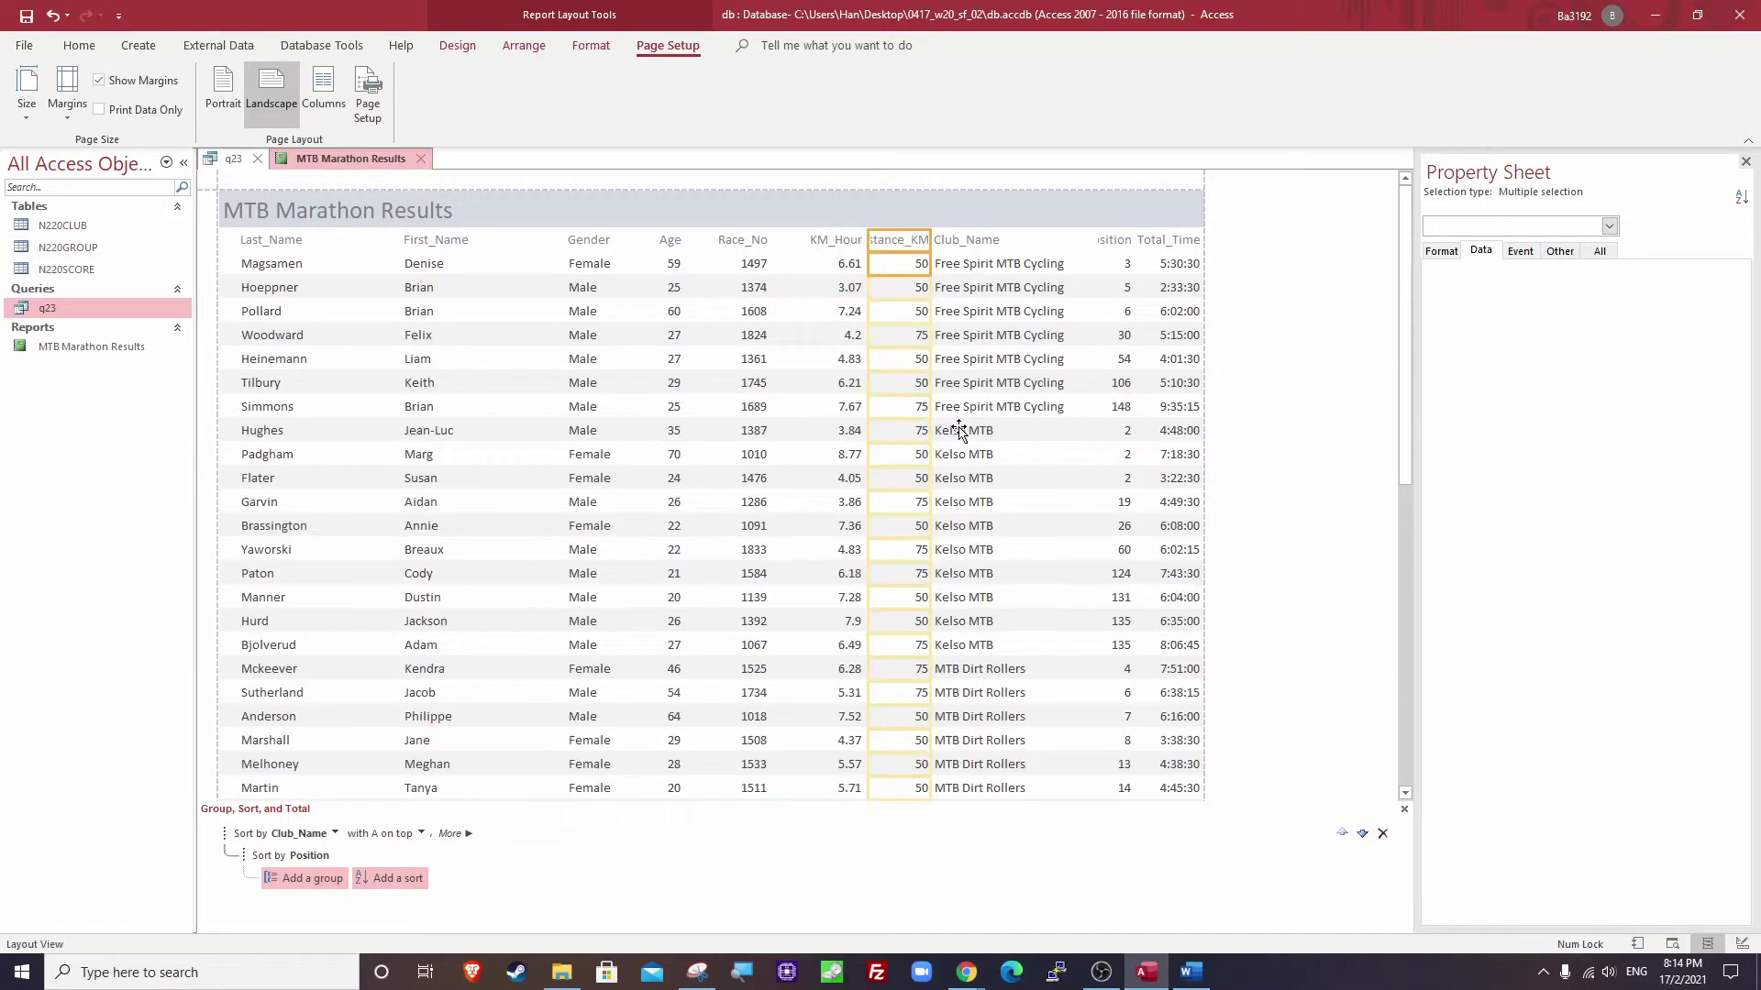
{"action": "left_click", "coordinate": [1121, 243]}
{"action": "left_click", "coordinate": [982, 248]}
{"action": "left_click", "coordinate": [986, 266], "text": "shift"}
{"action": "left_click", "coordinate": [1112, 240]}
{"action": "left_click_drag", "start_coordinate": [1071, 240], "coordinate": [1073, 240]}
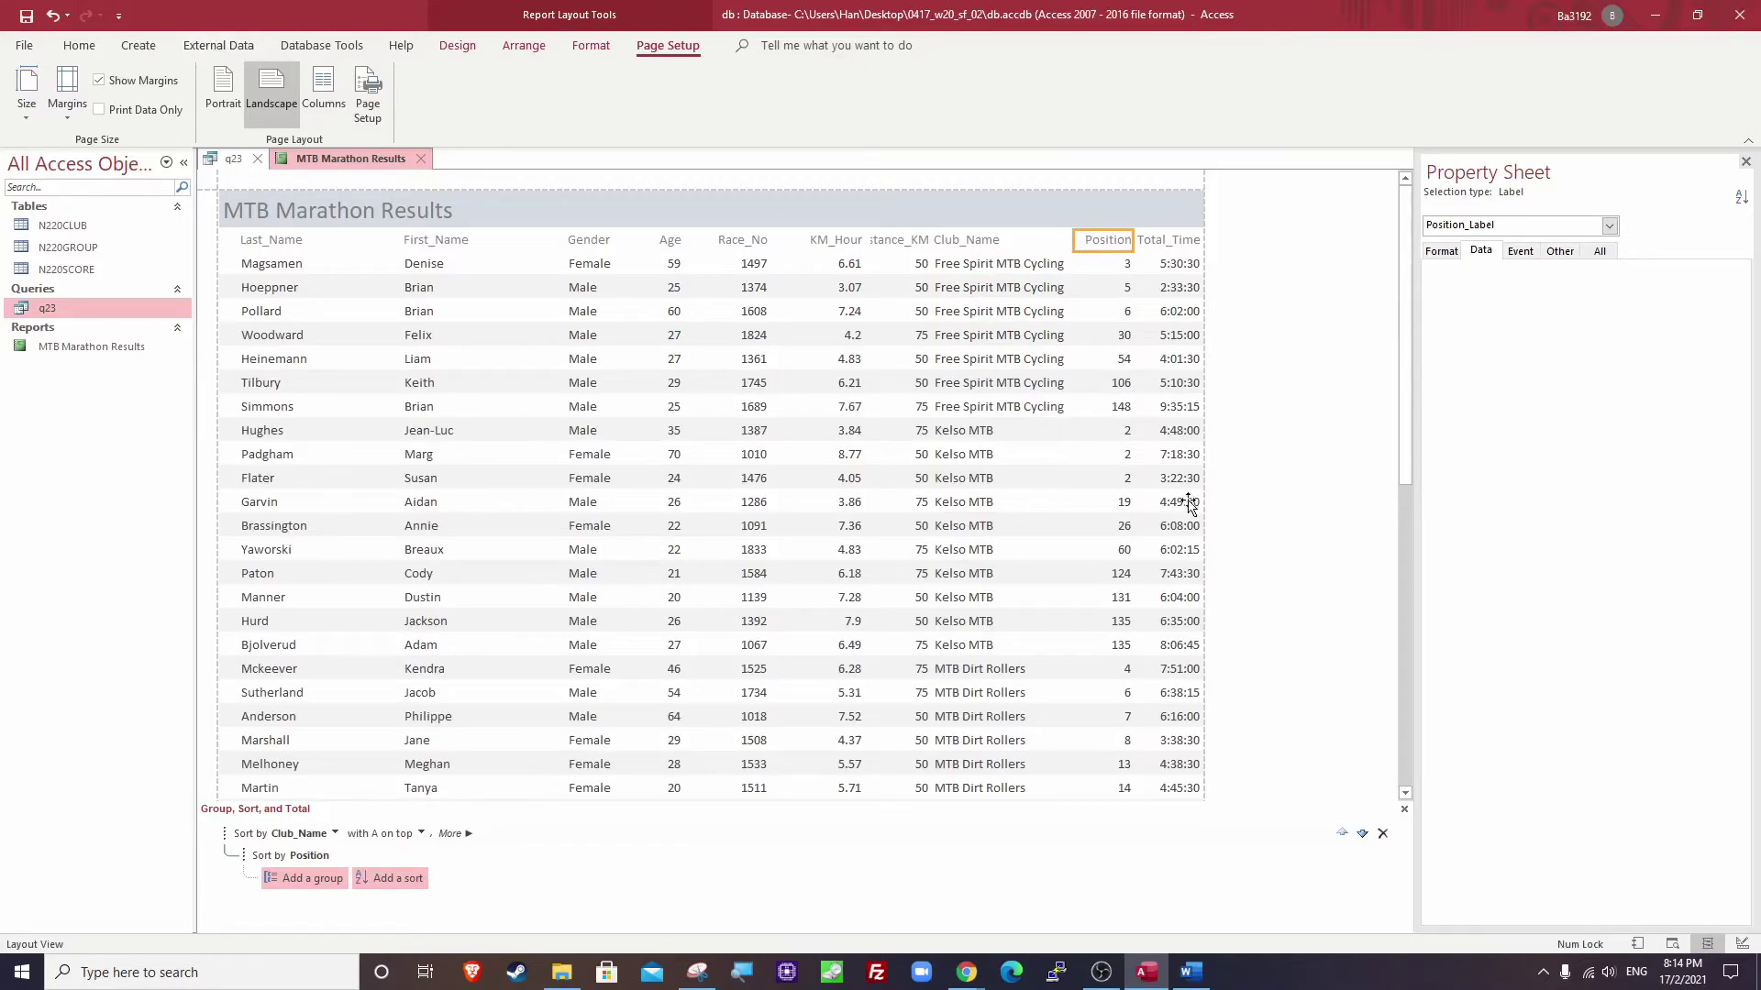
Narrow KM_Hour so Distance_KM shows fully, save the report, and view its print preview.
{"action": "left_click", "coordinate": [902, 244]}
{"action": "left_click", "coordinate": [836, 241]}
{"action": "left_click", "coordinate": [839, 264]}
{"action": "left_click", "coordinate": [836, 240], "text": "shift"}
{"action": "left_click_drag", "start_coordinate": [778, 266], "coordinate": [851, 240]}
{"action": "left_click", "coordinate": [870, 240]}
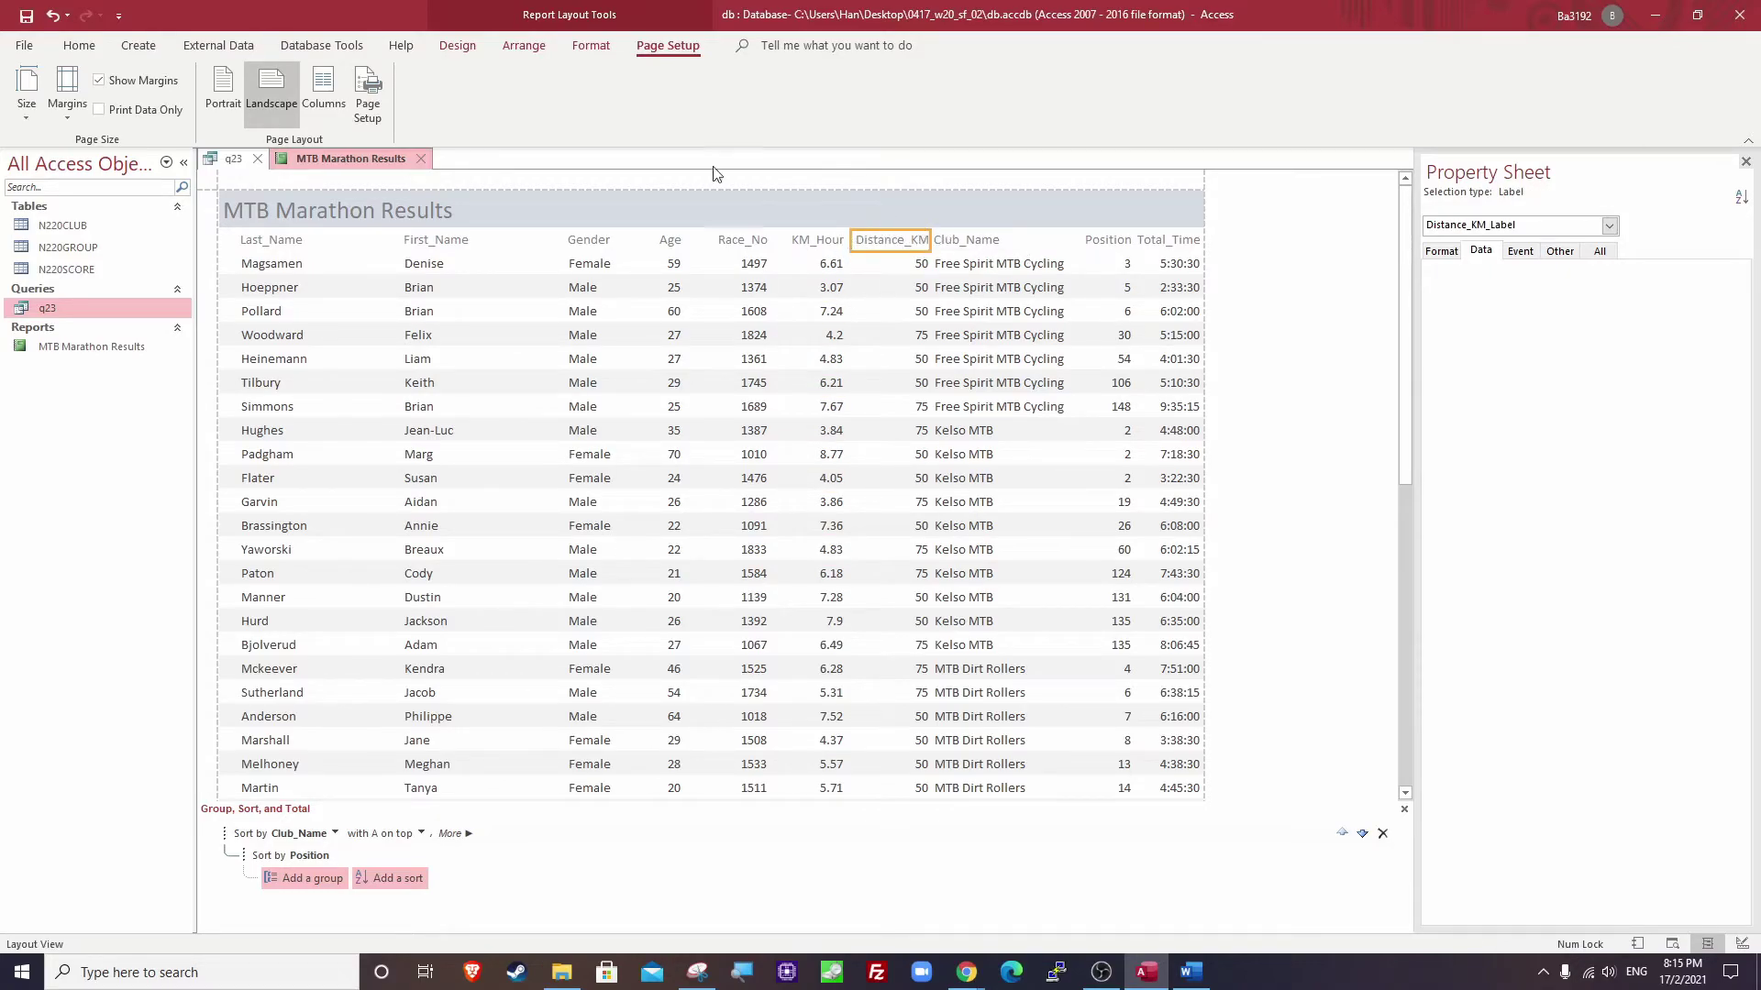
{"action": "left_click", "coordinate": [27, 17]}
{"action": "right_click", "coordinate": [374, 162]}
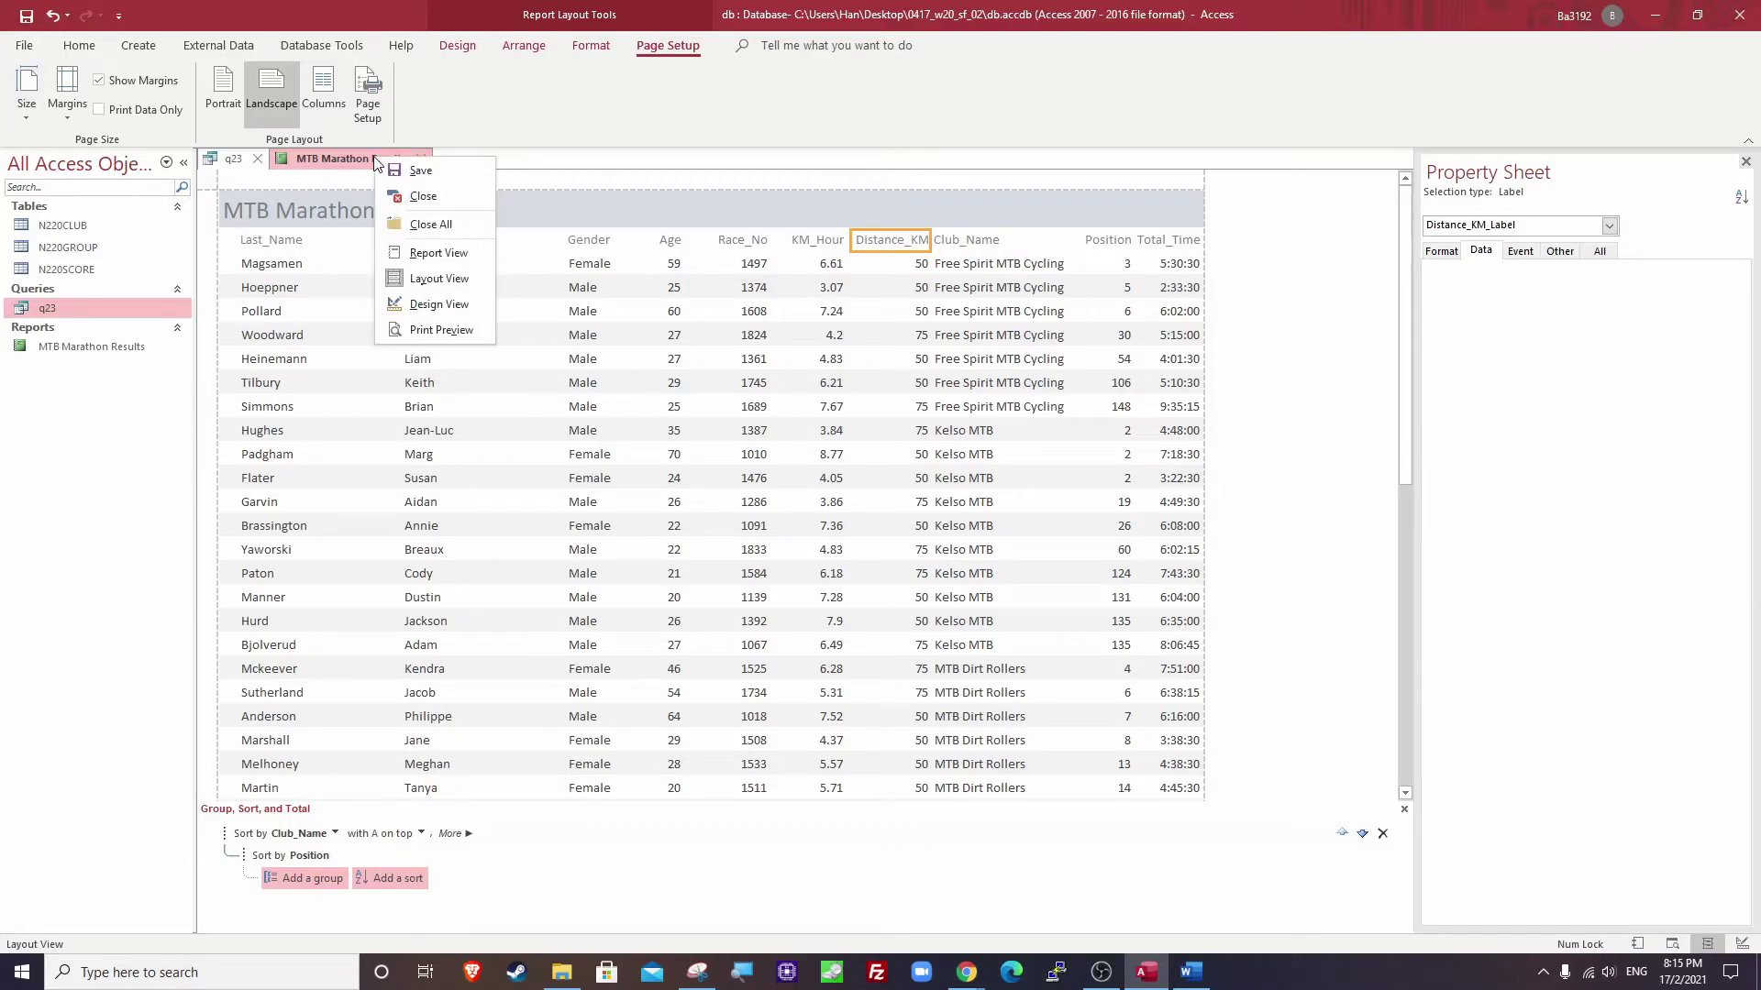
{"action": "left_click", "coordinate": [454, 330]}
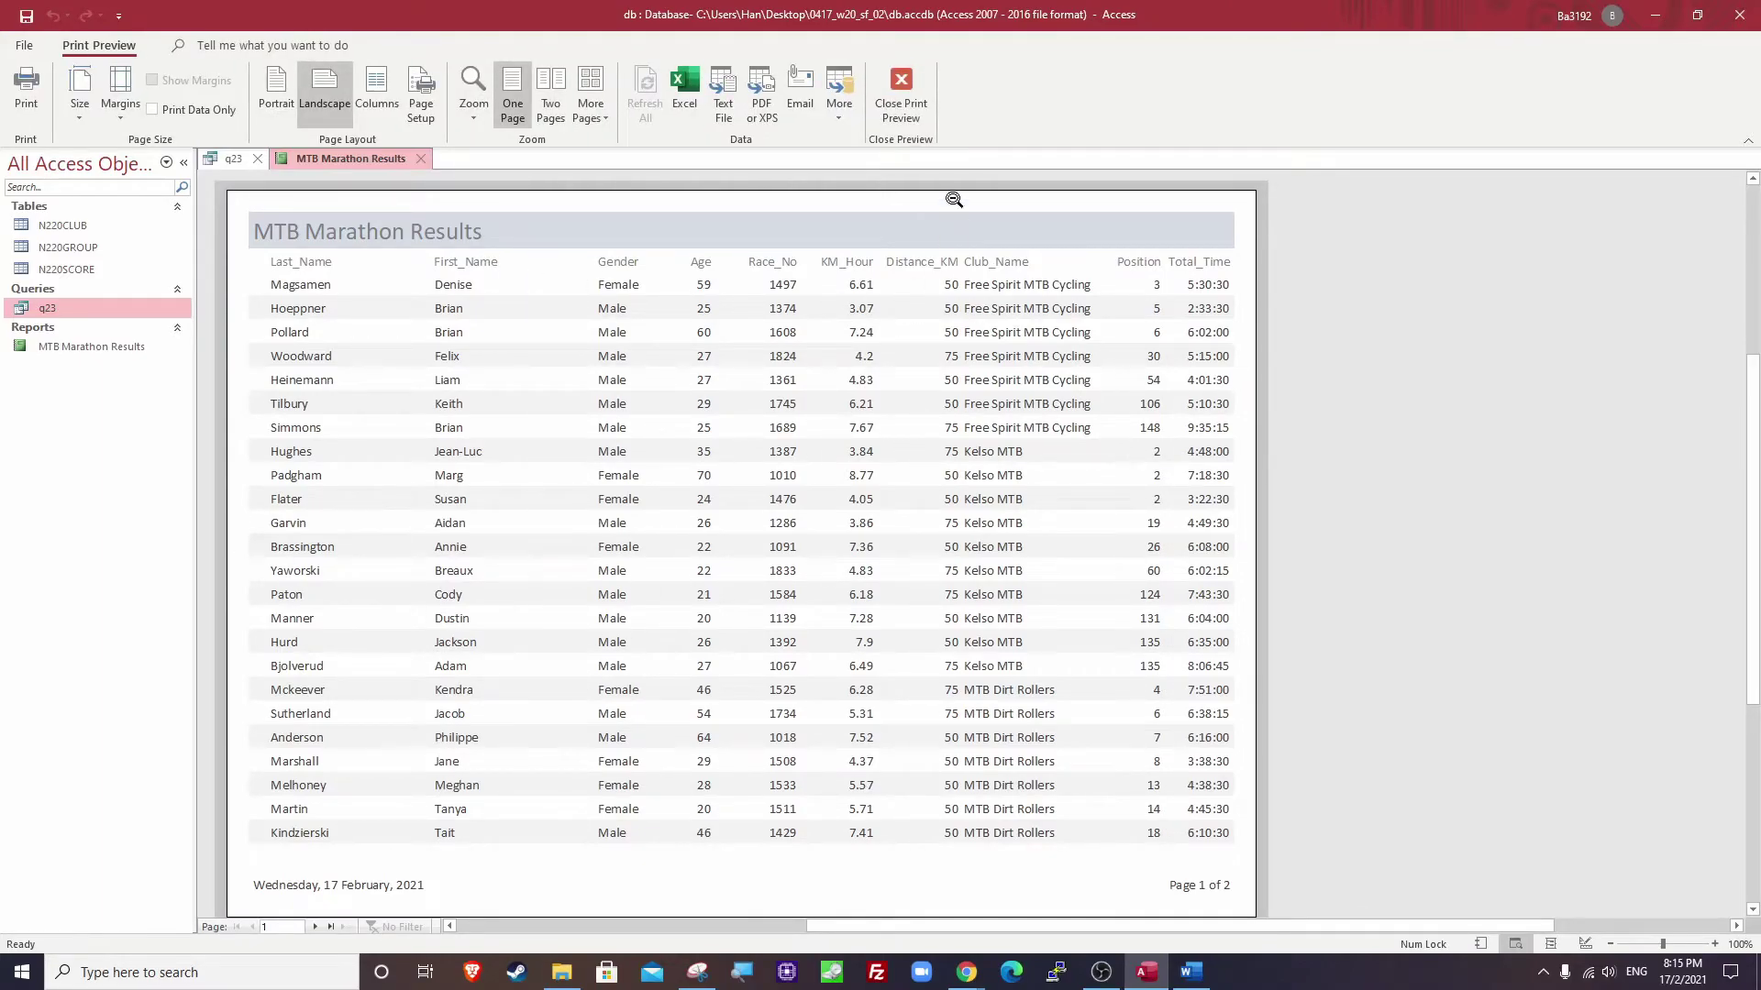
{"action": "key", "text": "alt+Tab"}
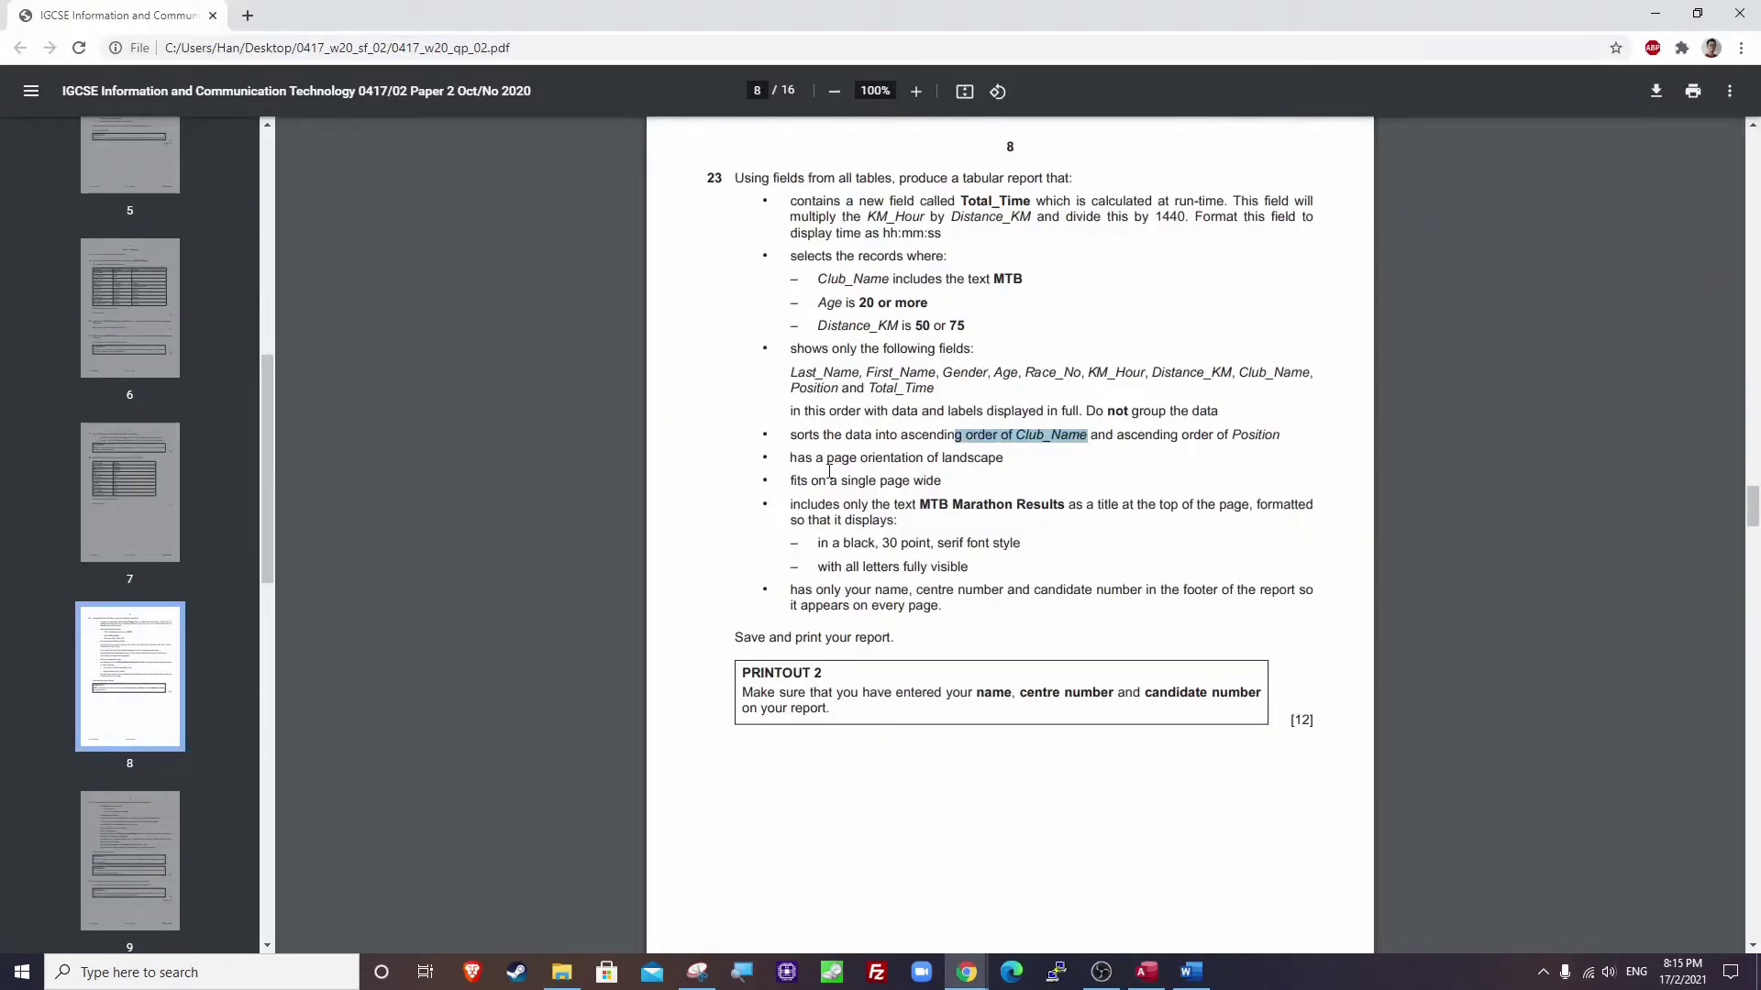
Check the landscape and one-page-wide requirements, then page through both preview pages.
{"action": "left_click_drag", "start_coordinate": [791, 458], "coordinate": [1000, 464]}
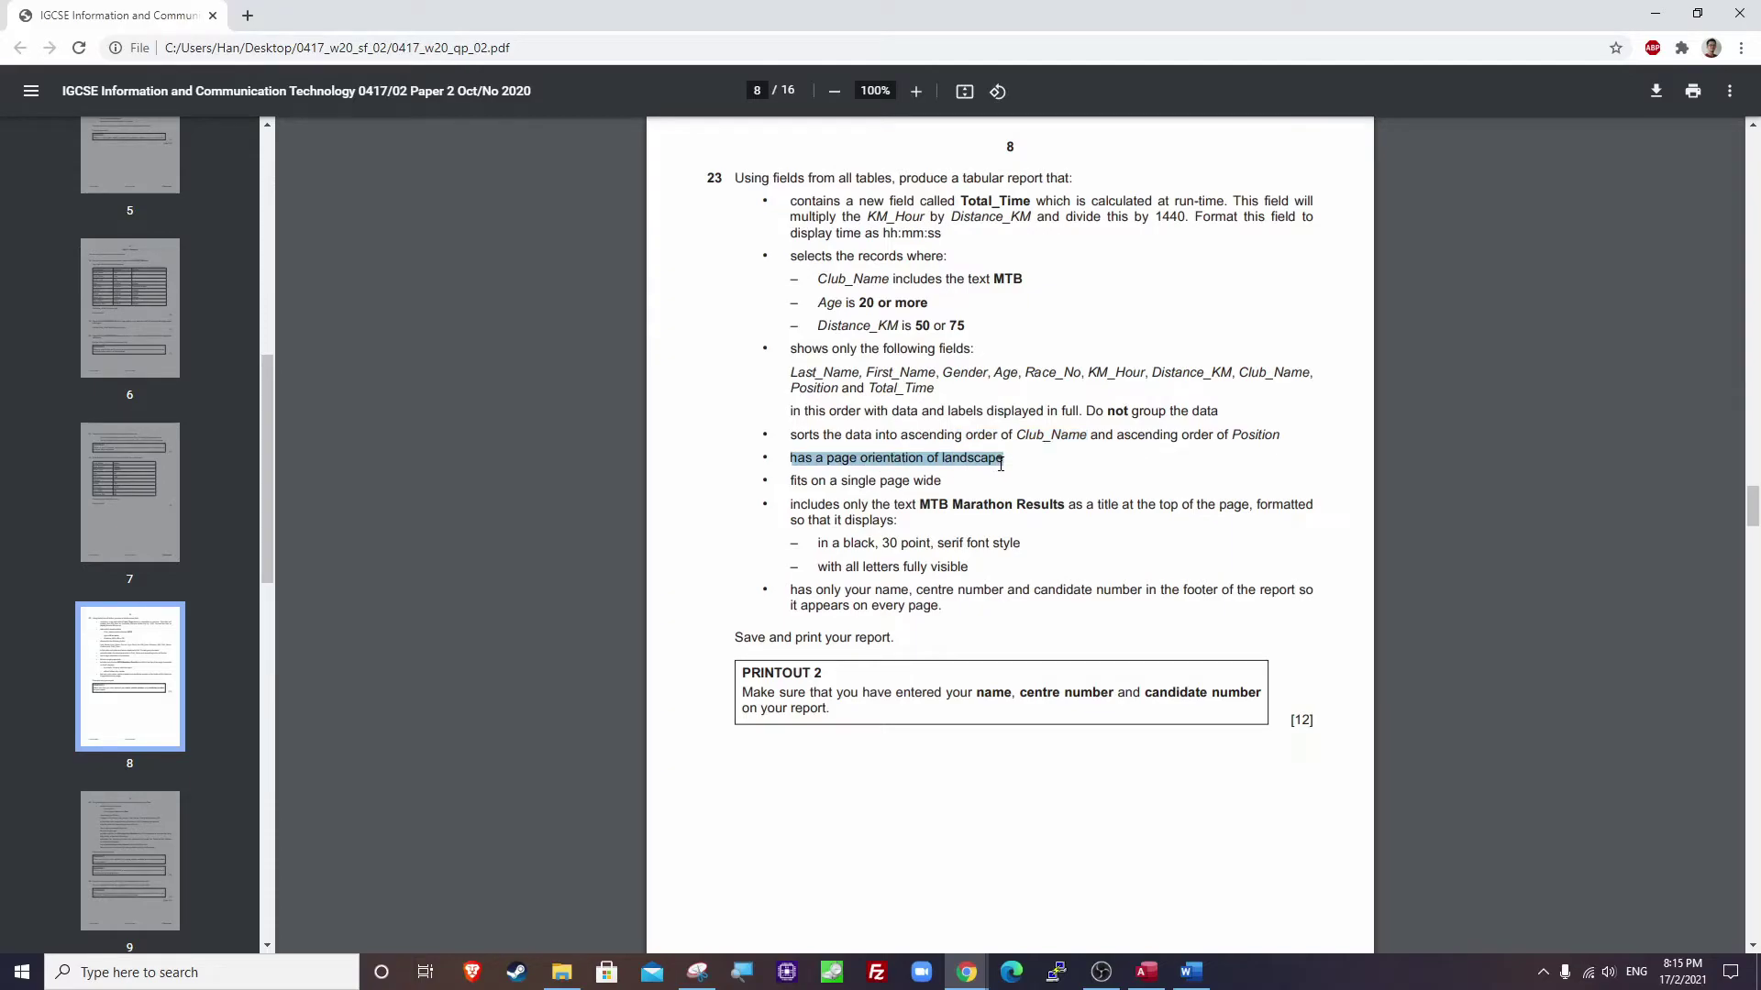
{"action": "left_click_drag", "start_coordinate": [792, 480], "coordinate": [939, 480]}
{"action": "key", "text": "alt+Tab"}
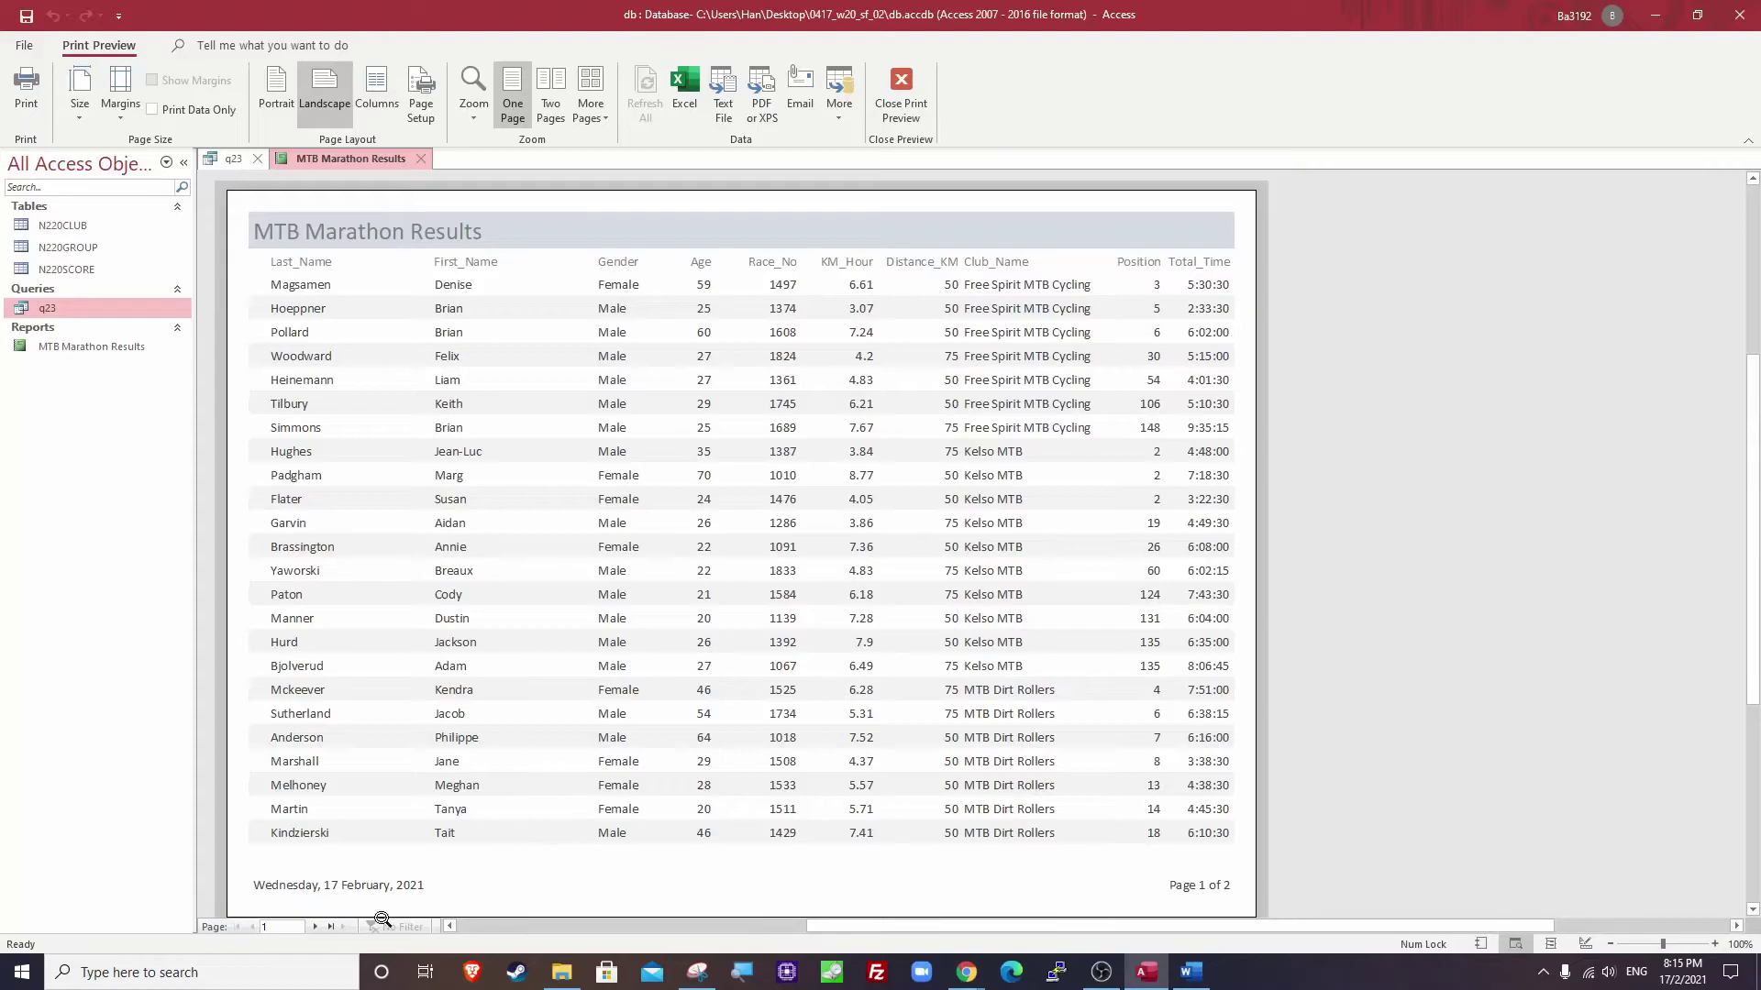
{"action": "left_click", "coordinate": [315, 928]}
{"action": "left_click", "coordinate": [253, 927]}
Review the title and all-letters-fully-visible requirements in the question paper.
{"action": "key", "text": "alt+Tab"}
{"action": "left_click_drag", "start_coordinate": [791, 479], "coordinate": [944, 478]}
{"action": "left_click", "coordinate": [942, 499]}
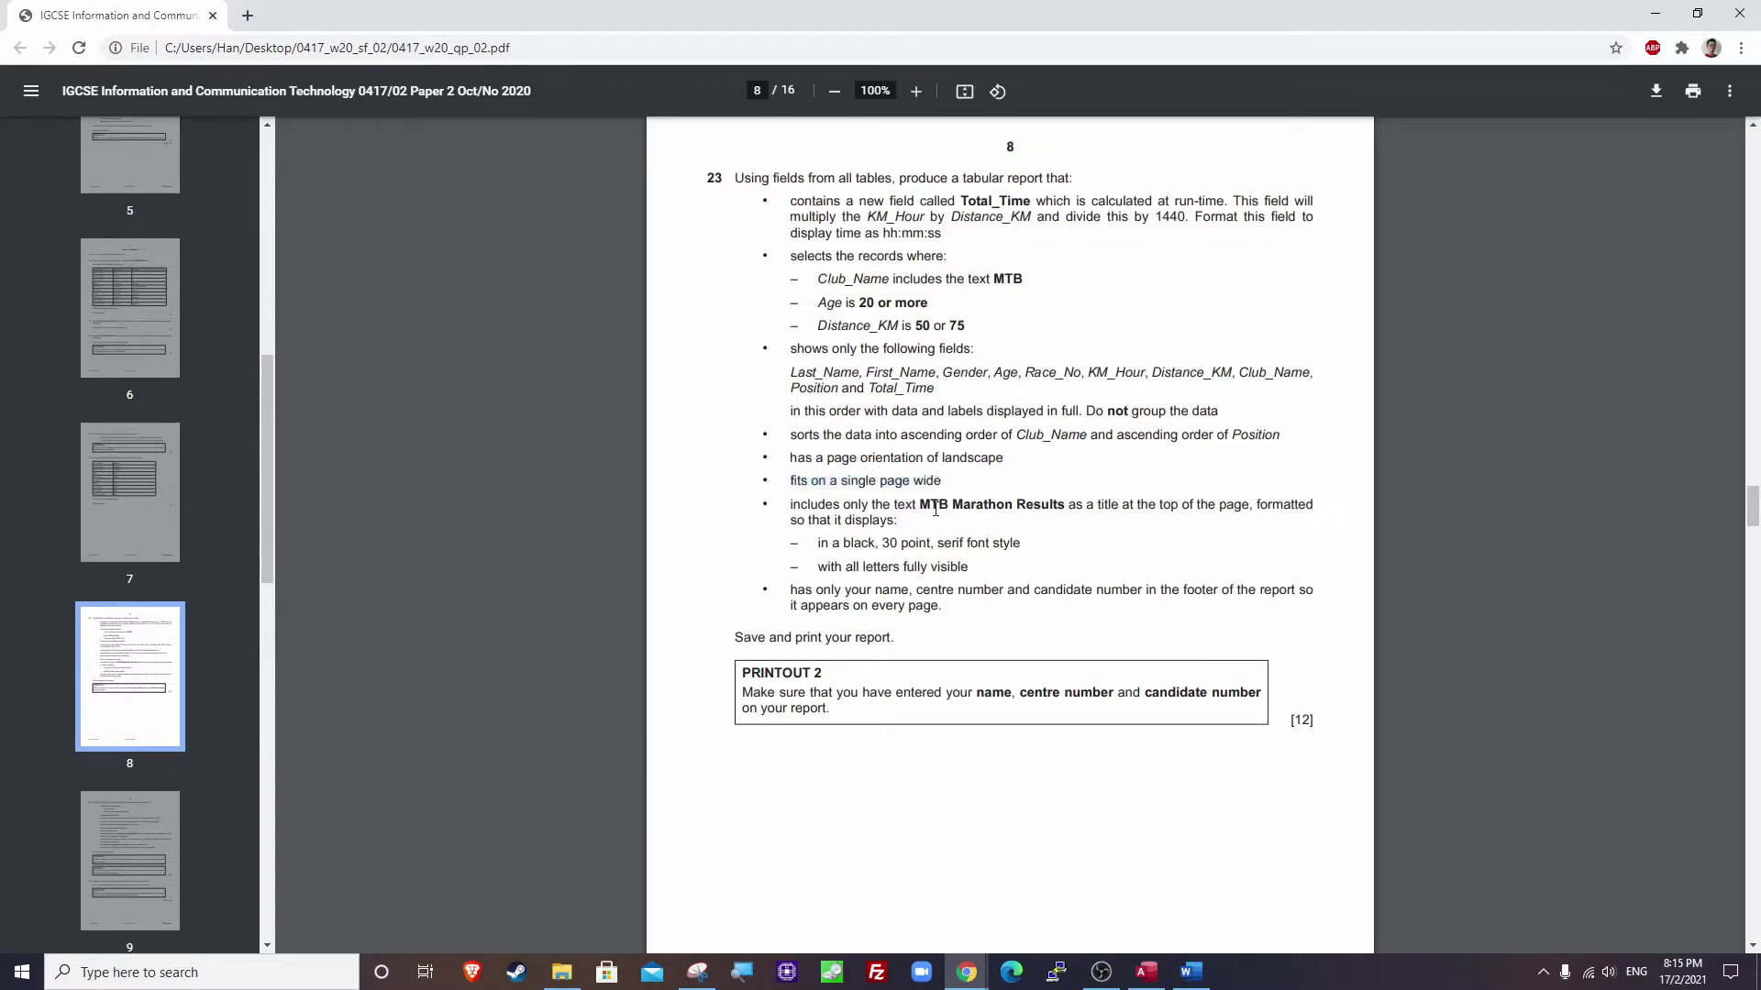
{"action": "left_click_drag", "start_coordinate": [788, 504], "coordinate": [1218, 507]}
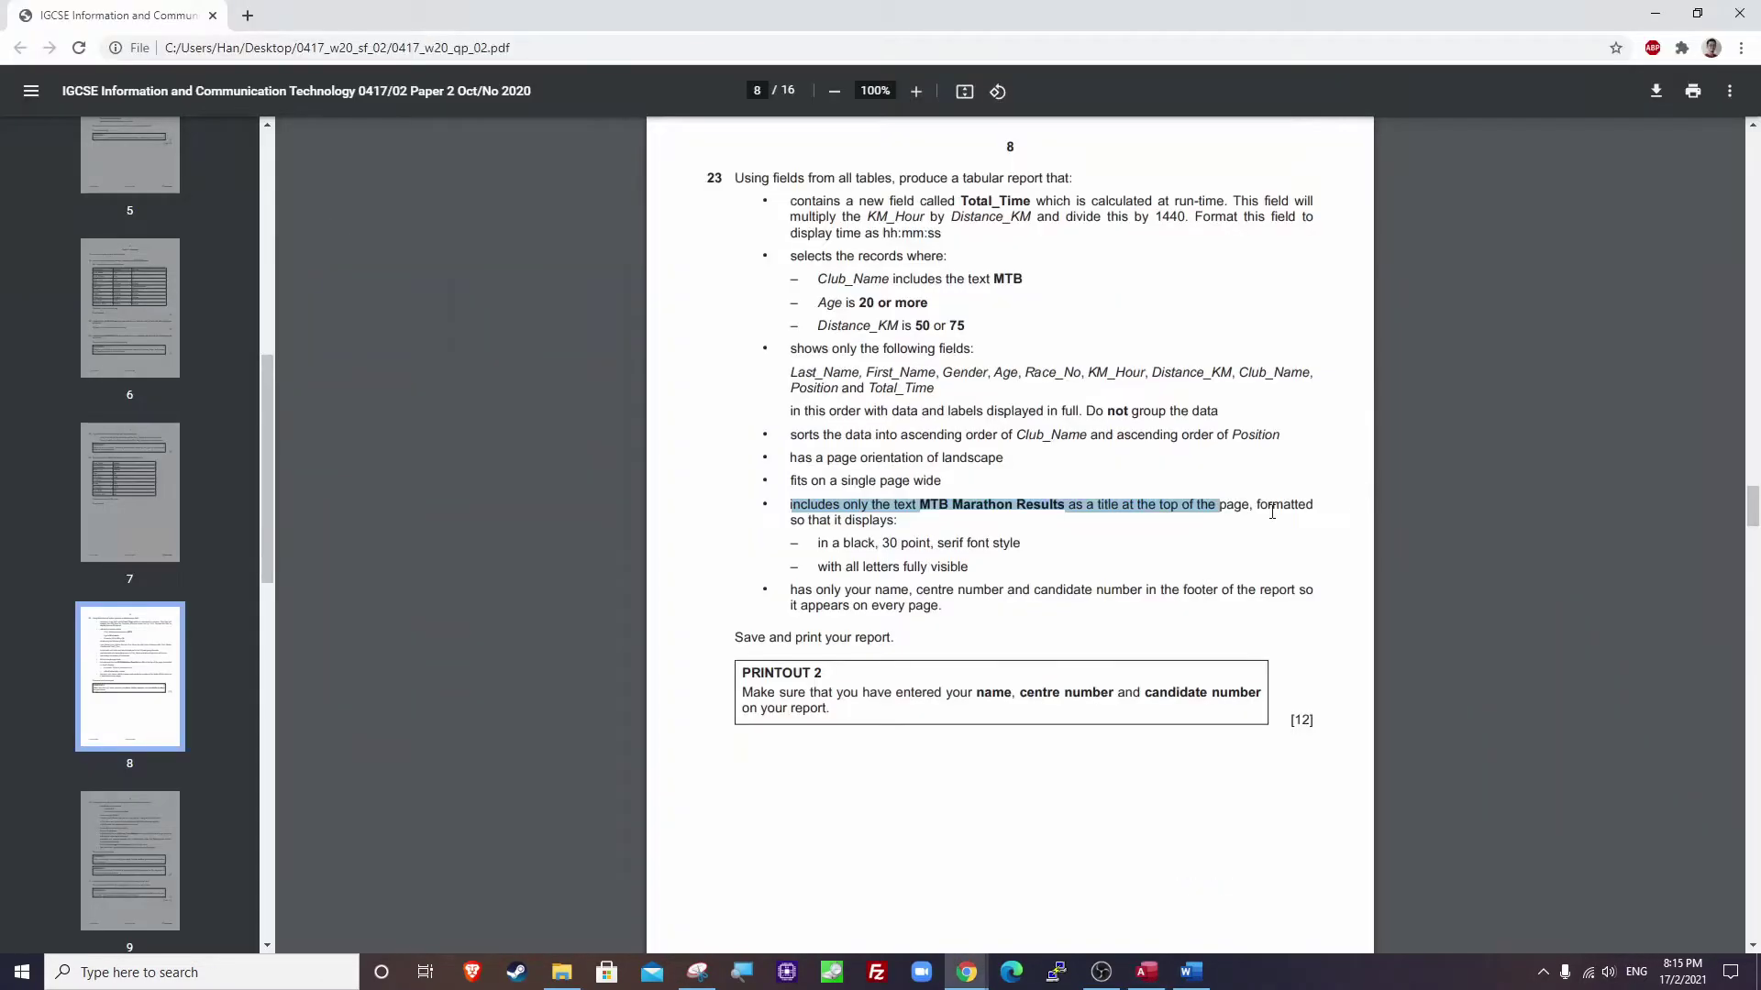
{"action": "left_click_drag", "start_coordinate": [1263, 505], "coordinate": [1313, 506]}
{"action": "left_click_drag", "start_coordinate": [798, 521], "coordinate": [1023, 543]}
{"action": "left_click_drag", "start_coordinate": [818, 569], "coordinate": [962, 569]}
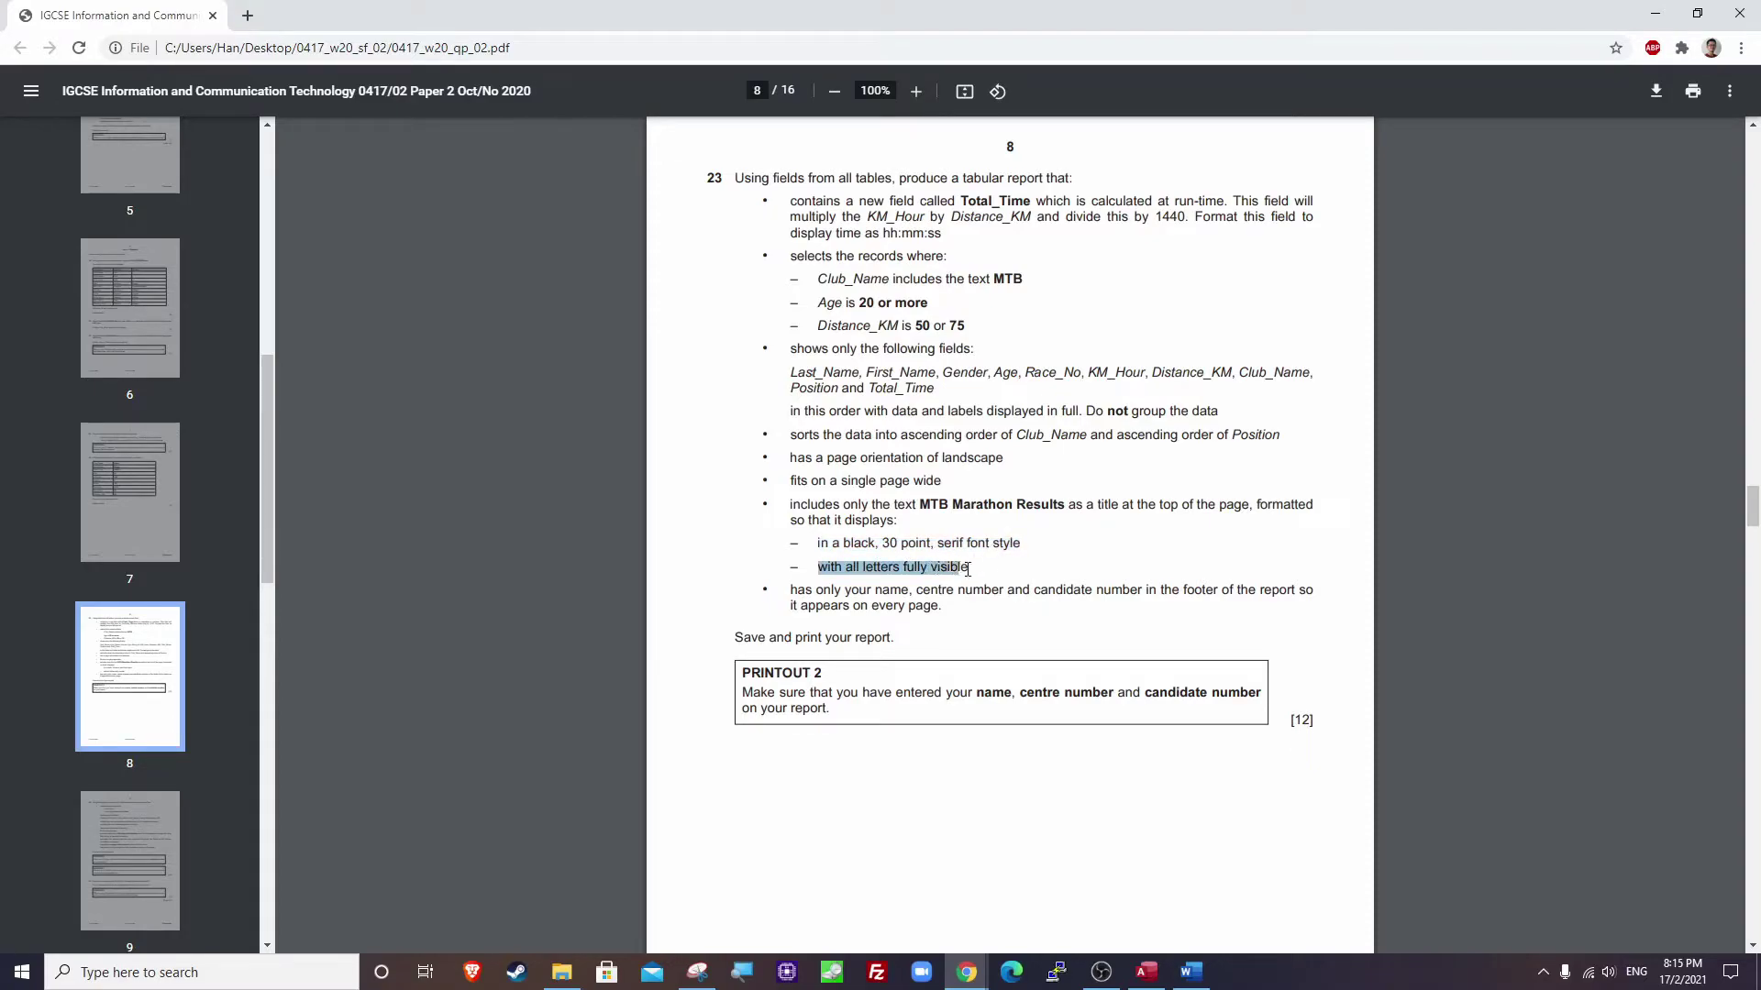
{"action": "key", "text": "alt+Tab"}
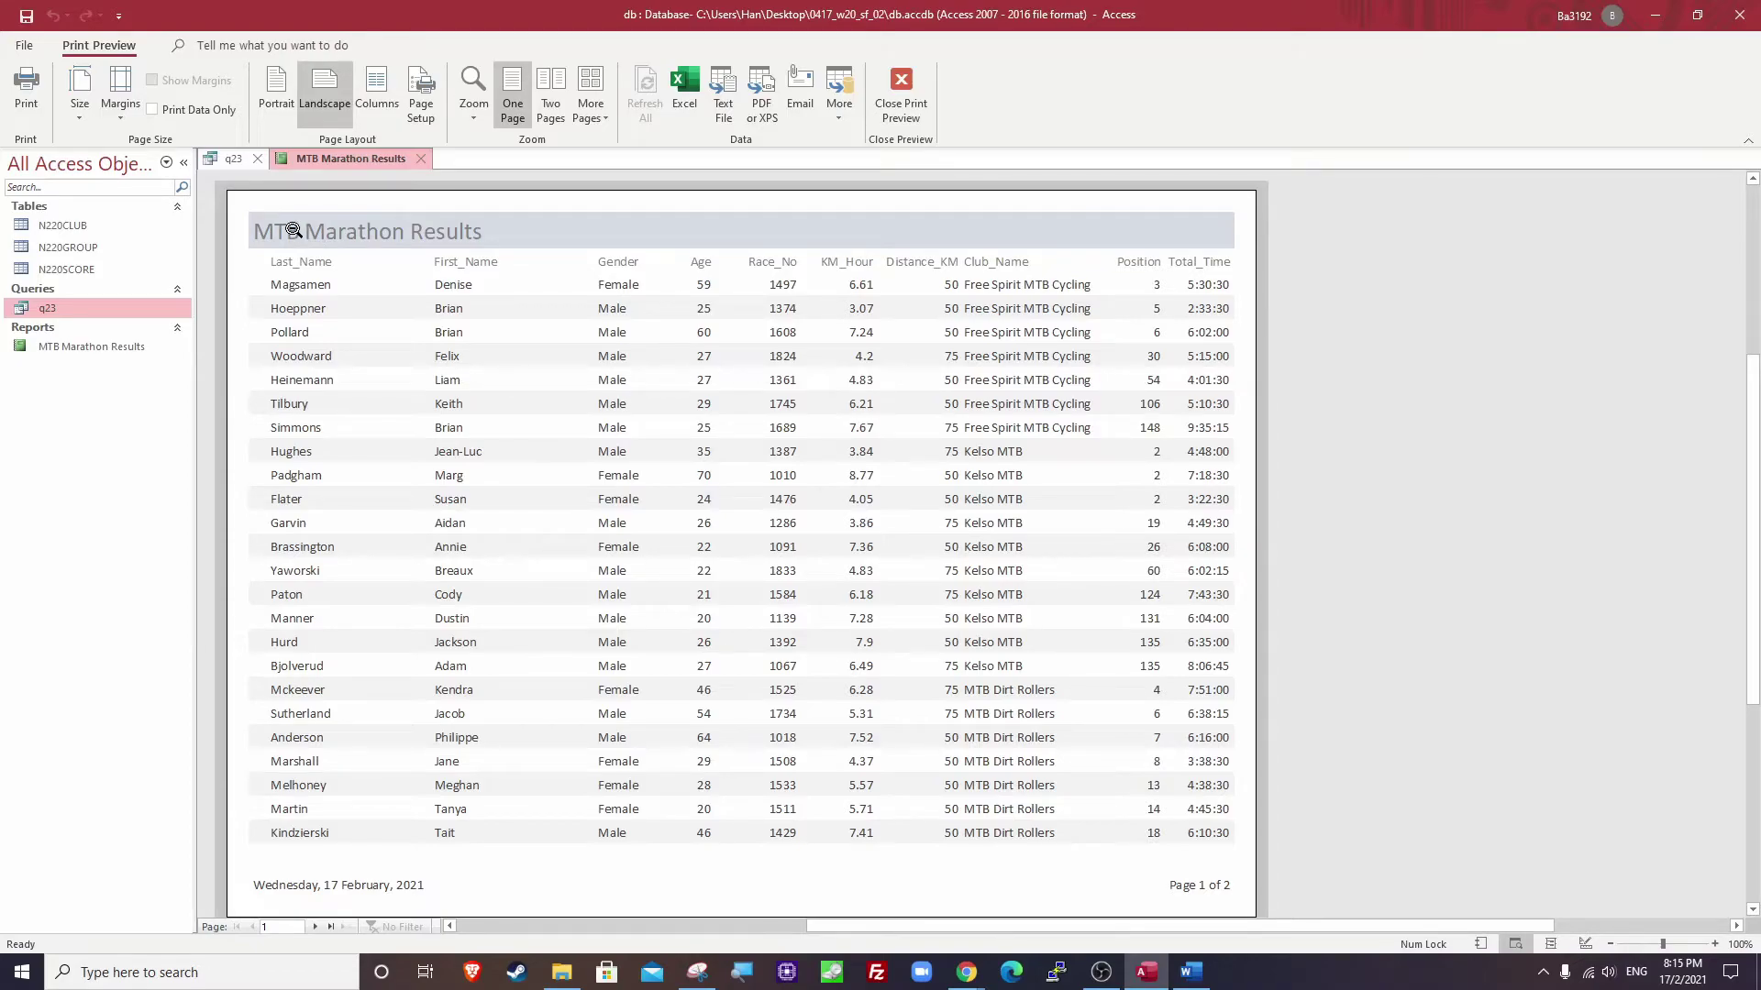
Switch the MTB Marathon Results report to Design view from its tab's menu.
{"action": "right_click", "coordinate": [354, 154]}
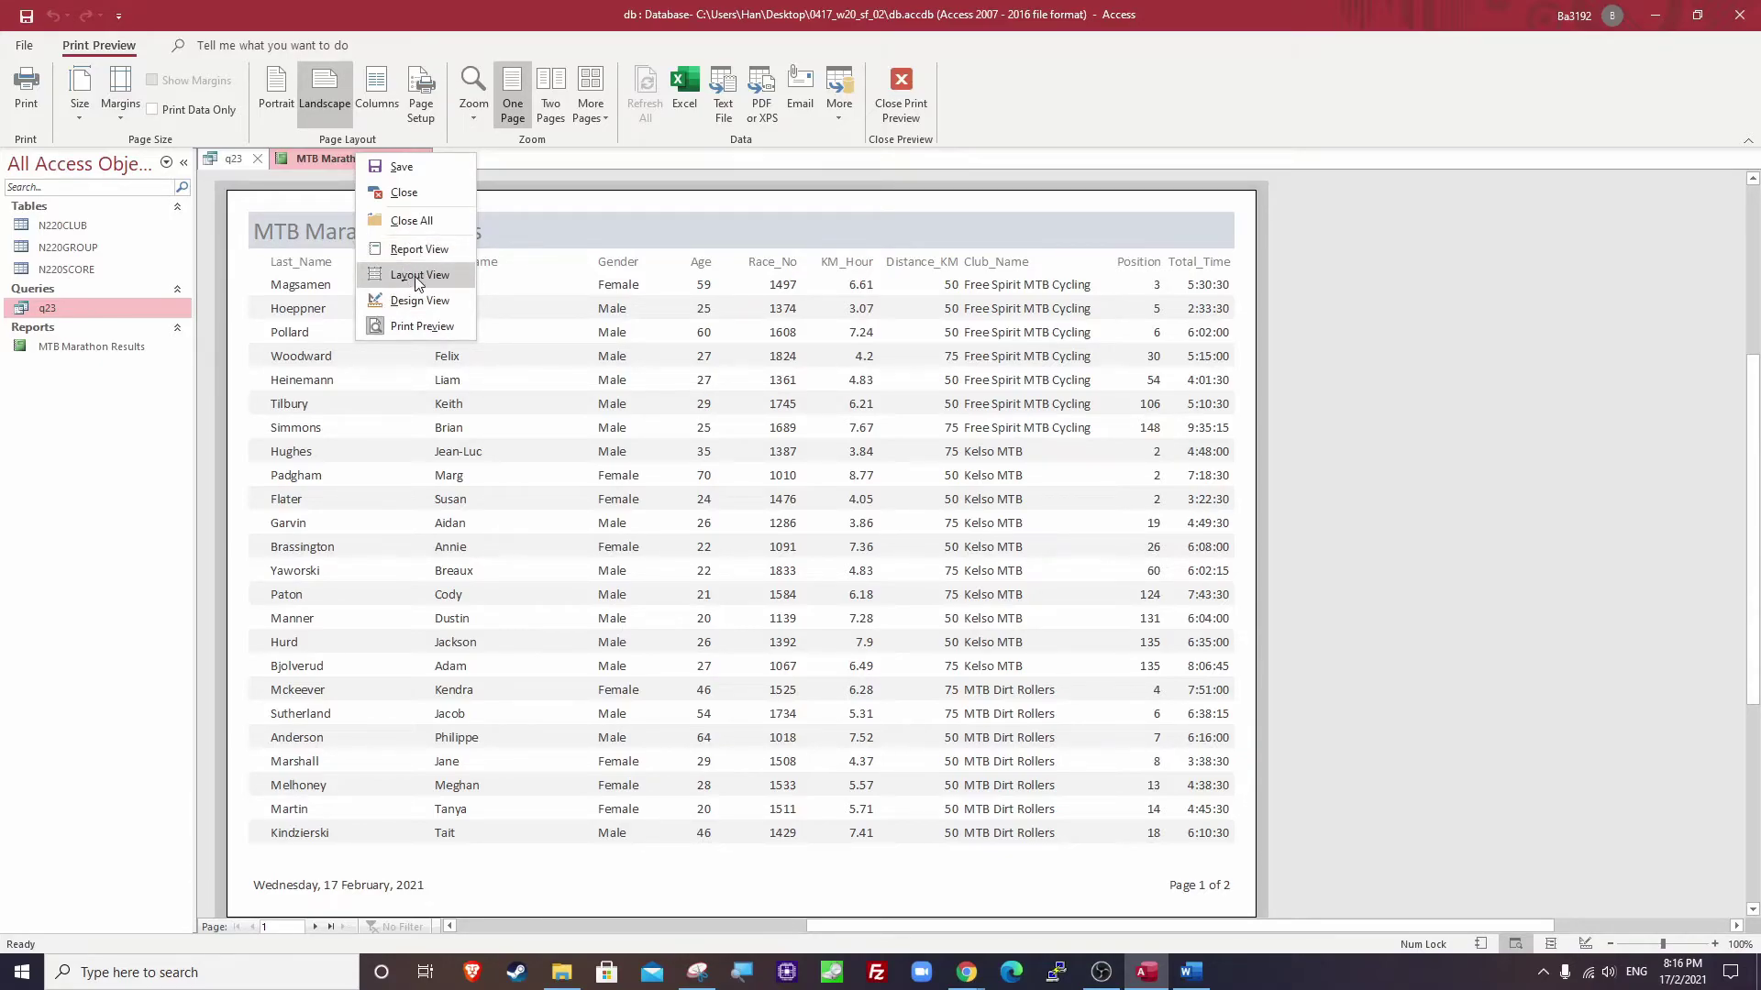
{"action": "left_click", "coordinate": [478, 386]}
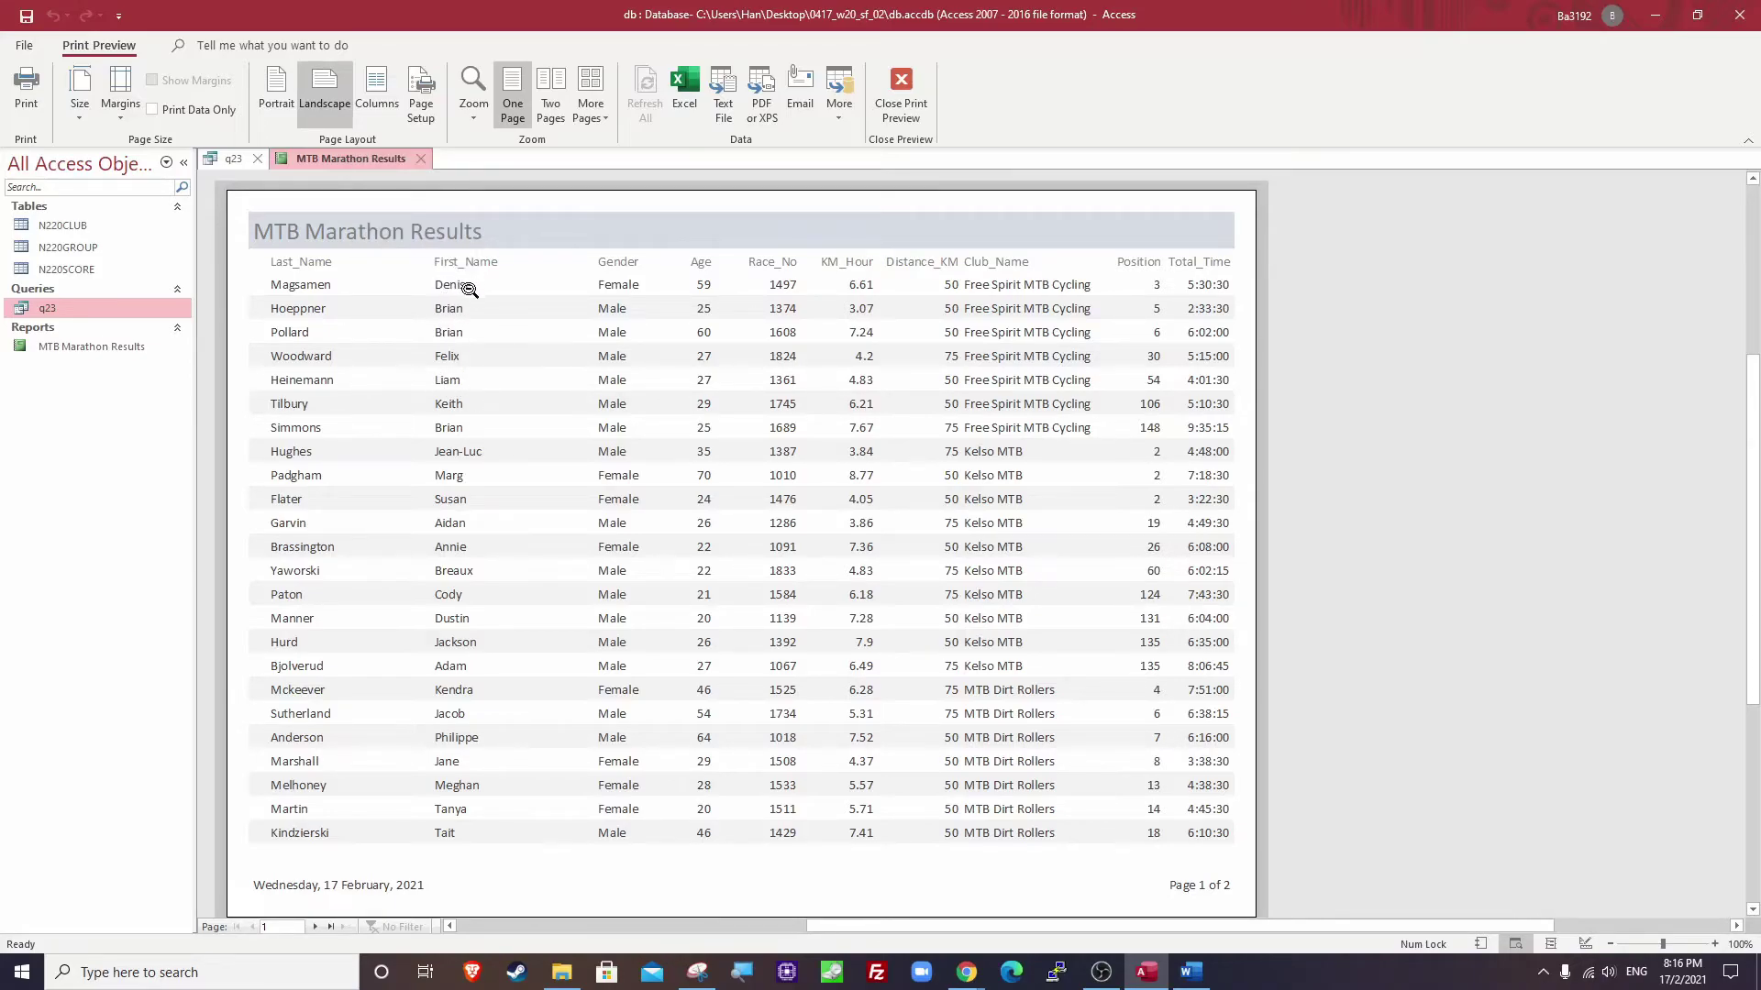
{"action": "right_click", "coordinate": [358, 158]}
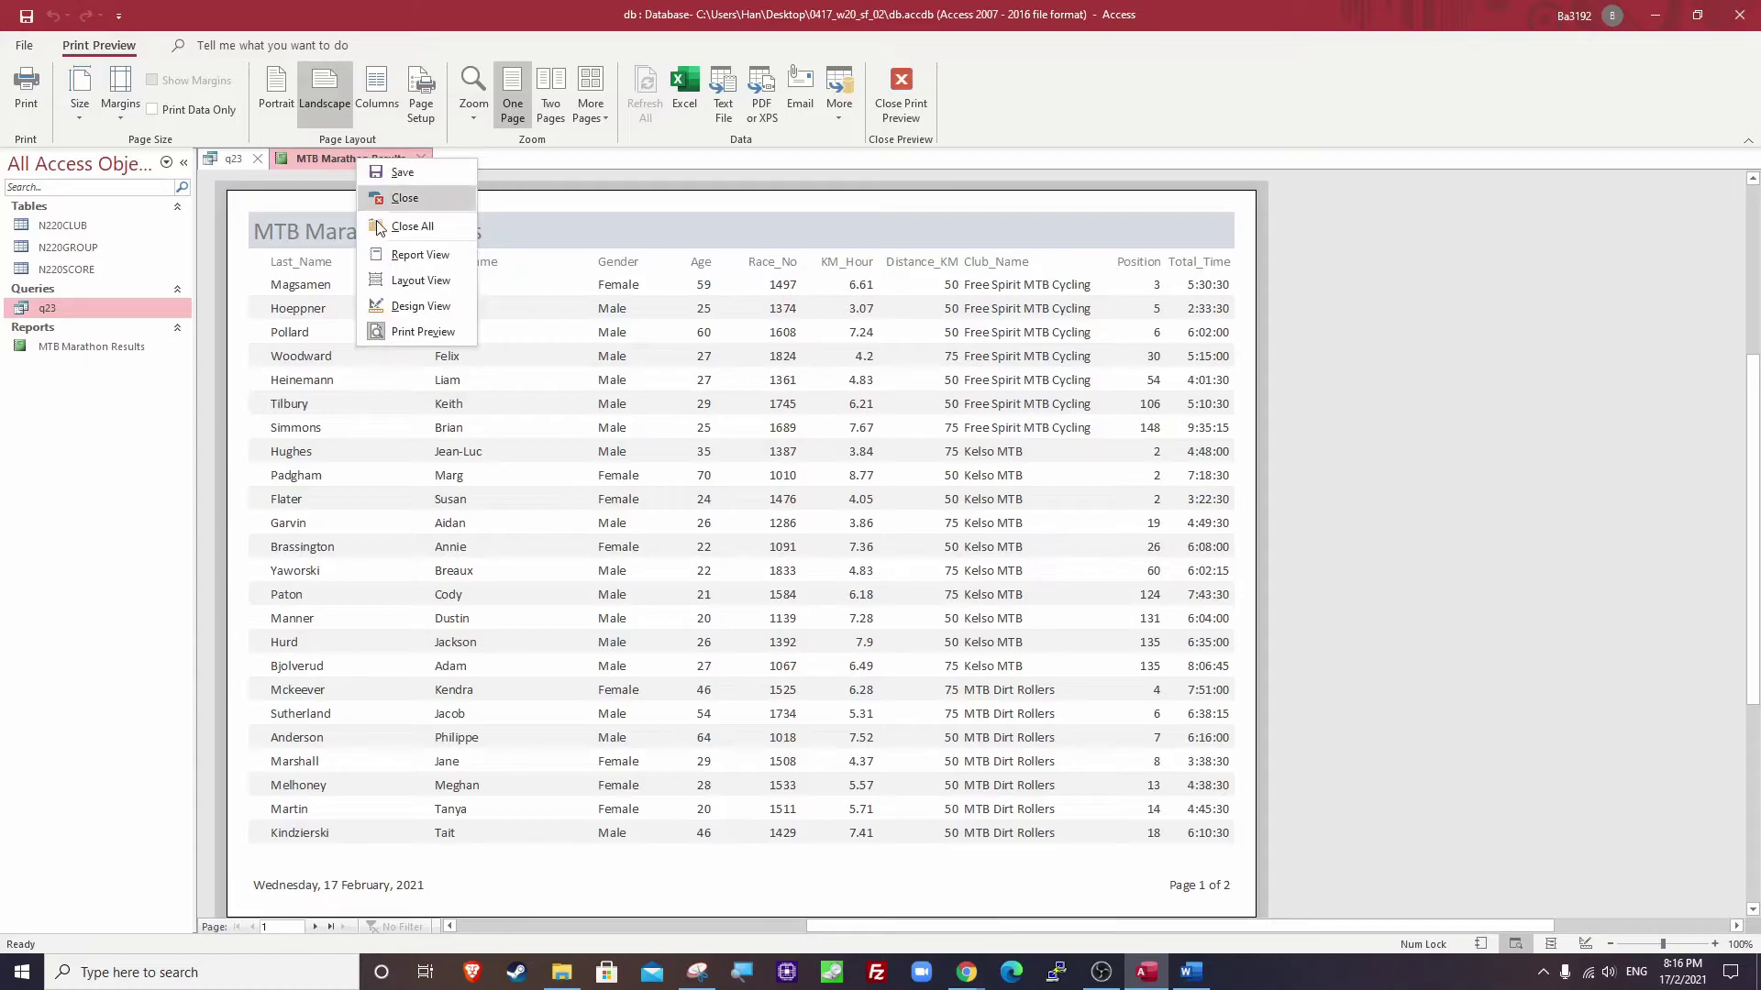
{"action": "left_click", "coordinate": [412, 307]}
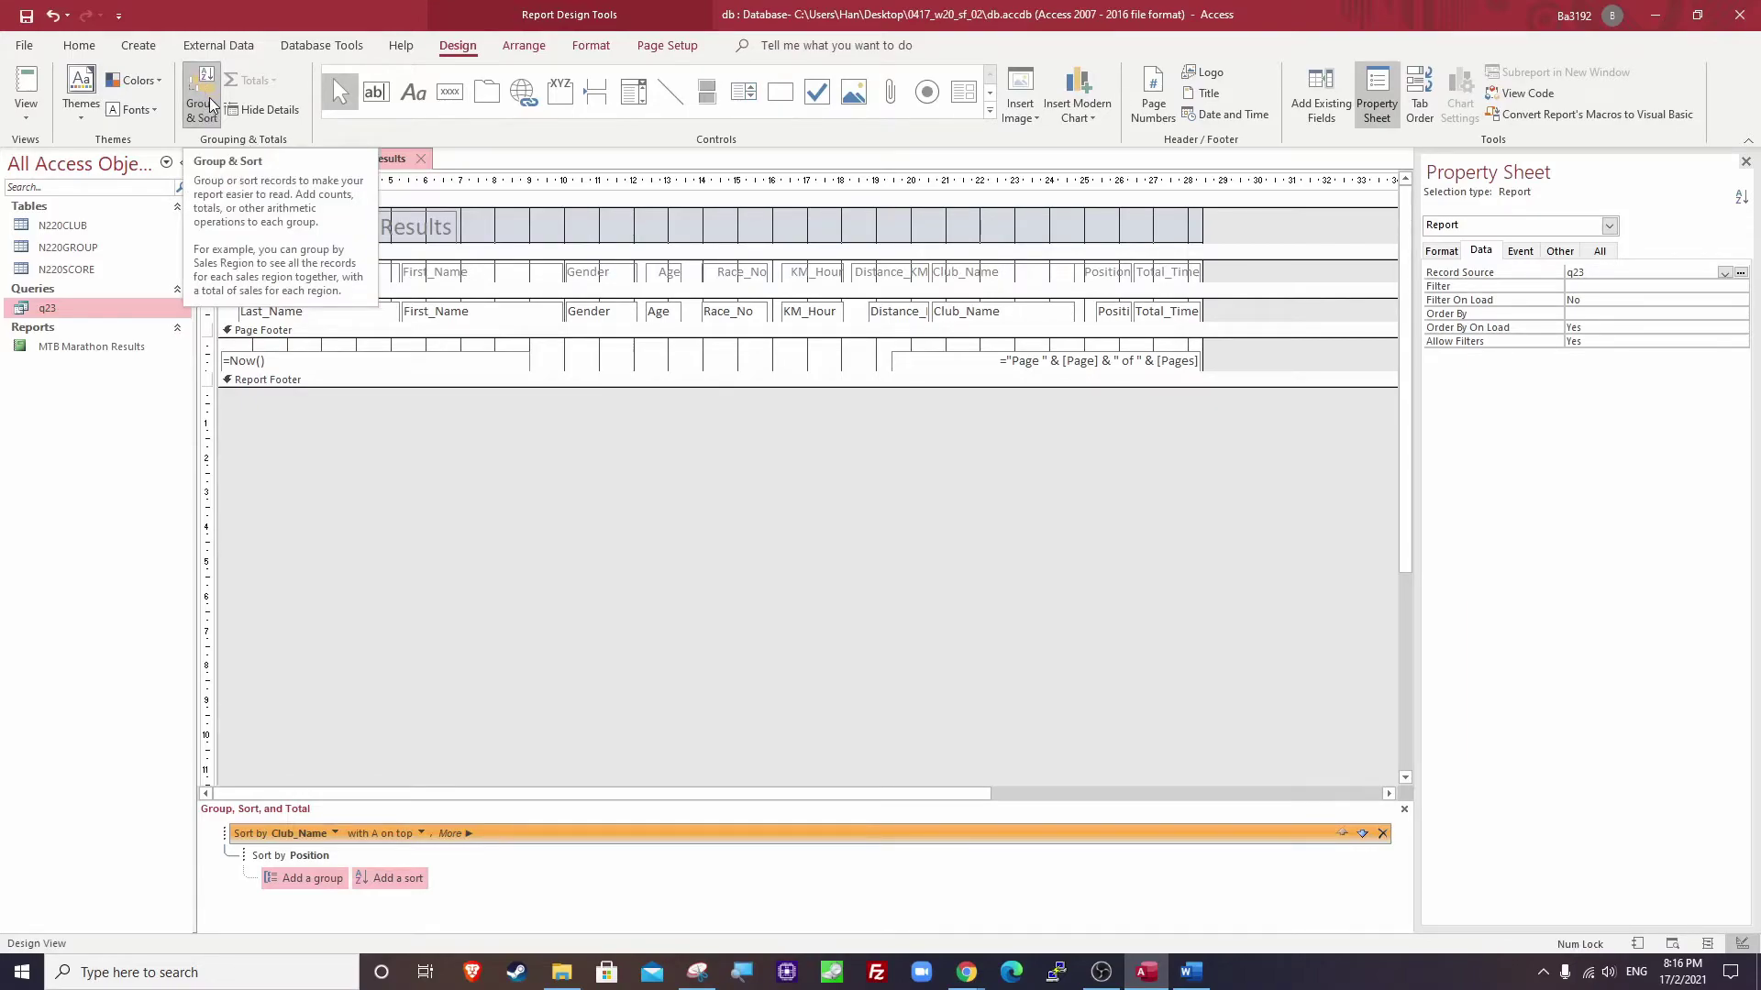
Set the MTB Marathon Results title text to Times New Roman, 30 pt.
{"action": "left_click", "coordinate": [322, 225]}
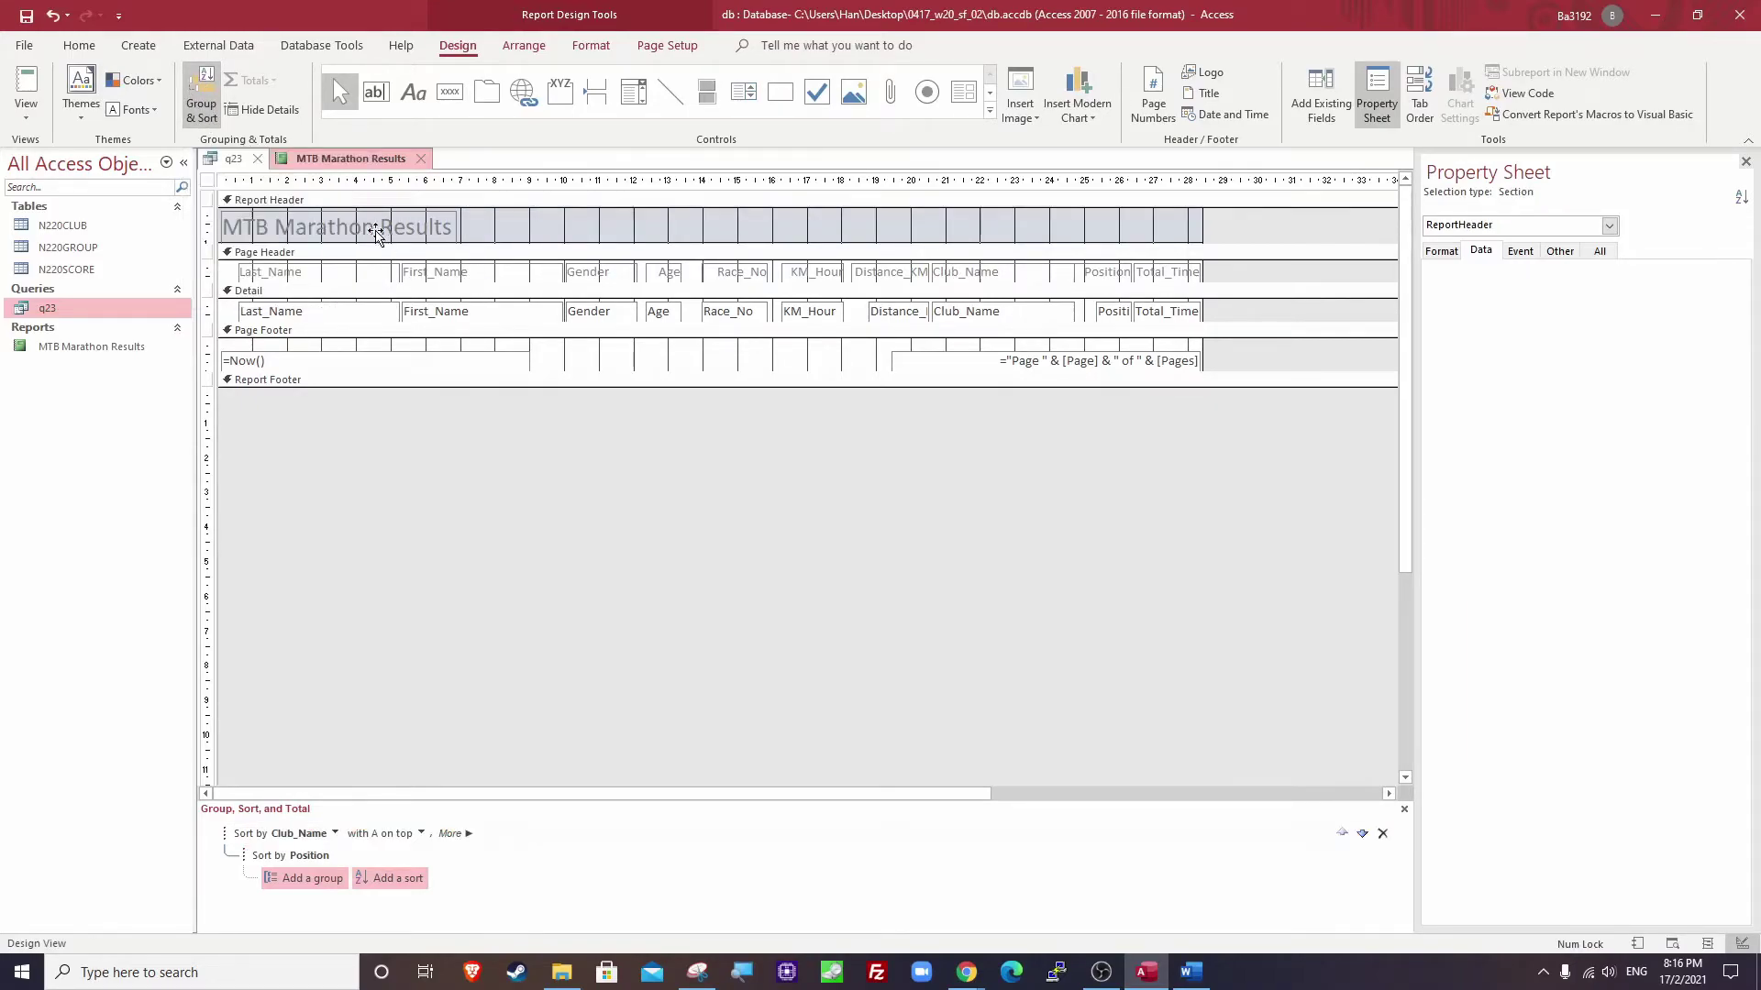
{"action": "left_click", "coordinate": [231, 228]}
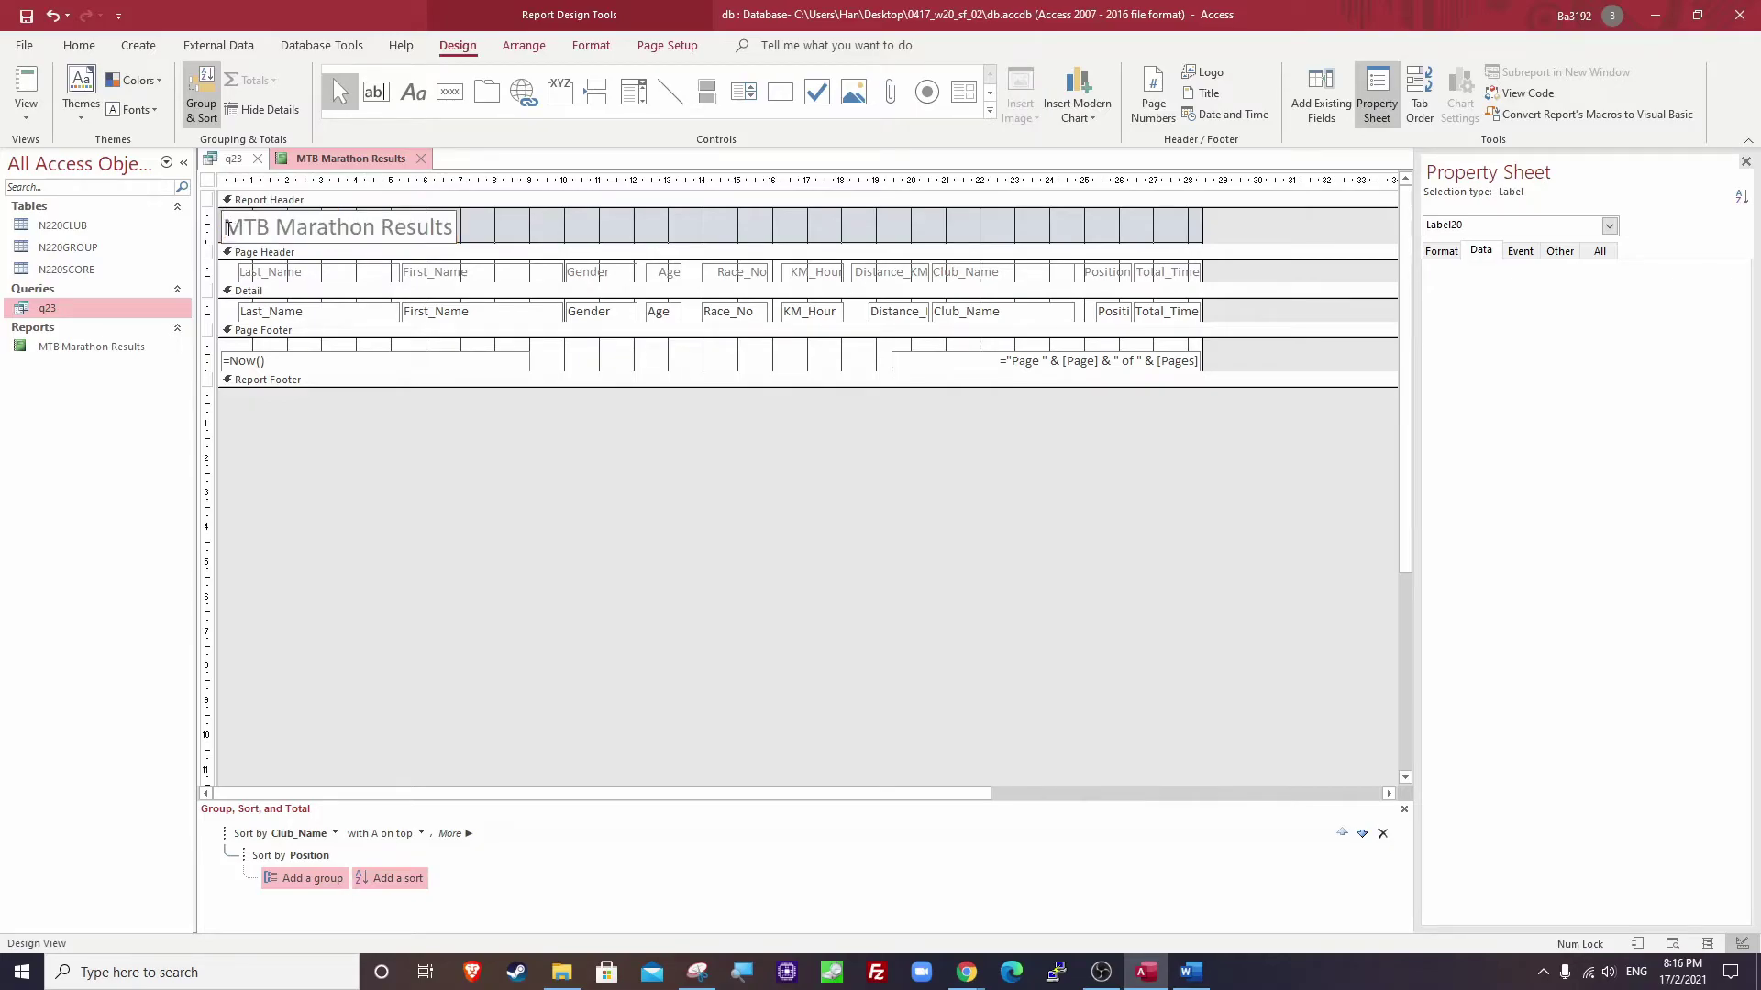
{"action": "left_click_drag", "start_coordinate": [228, 229], "coordinate": [492, 240]}
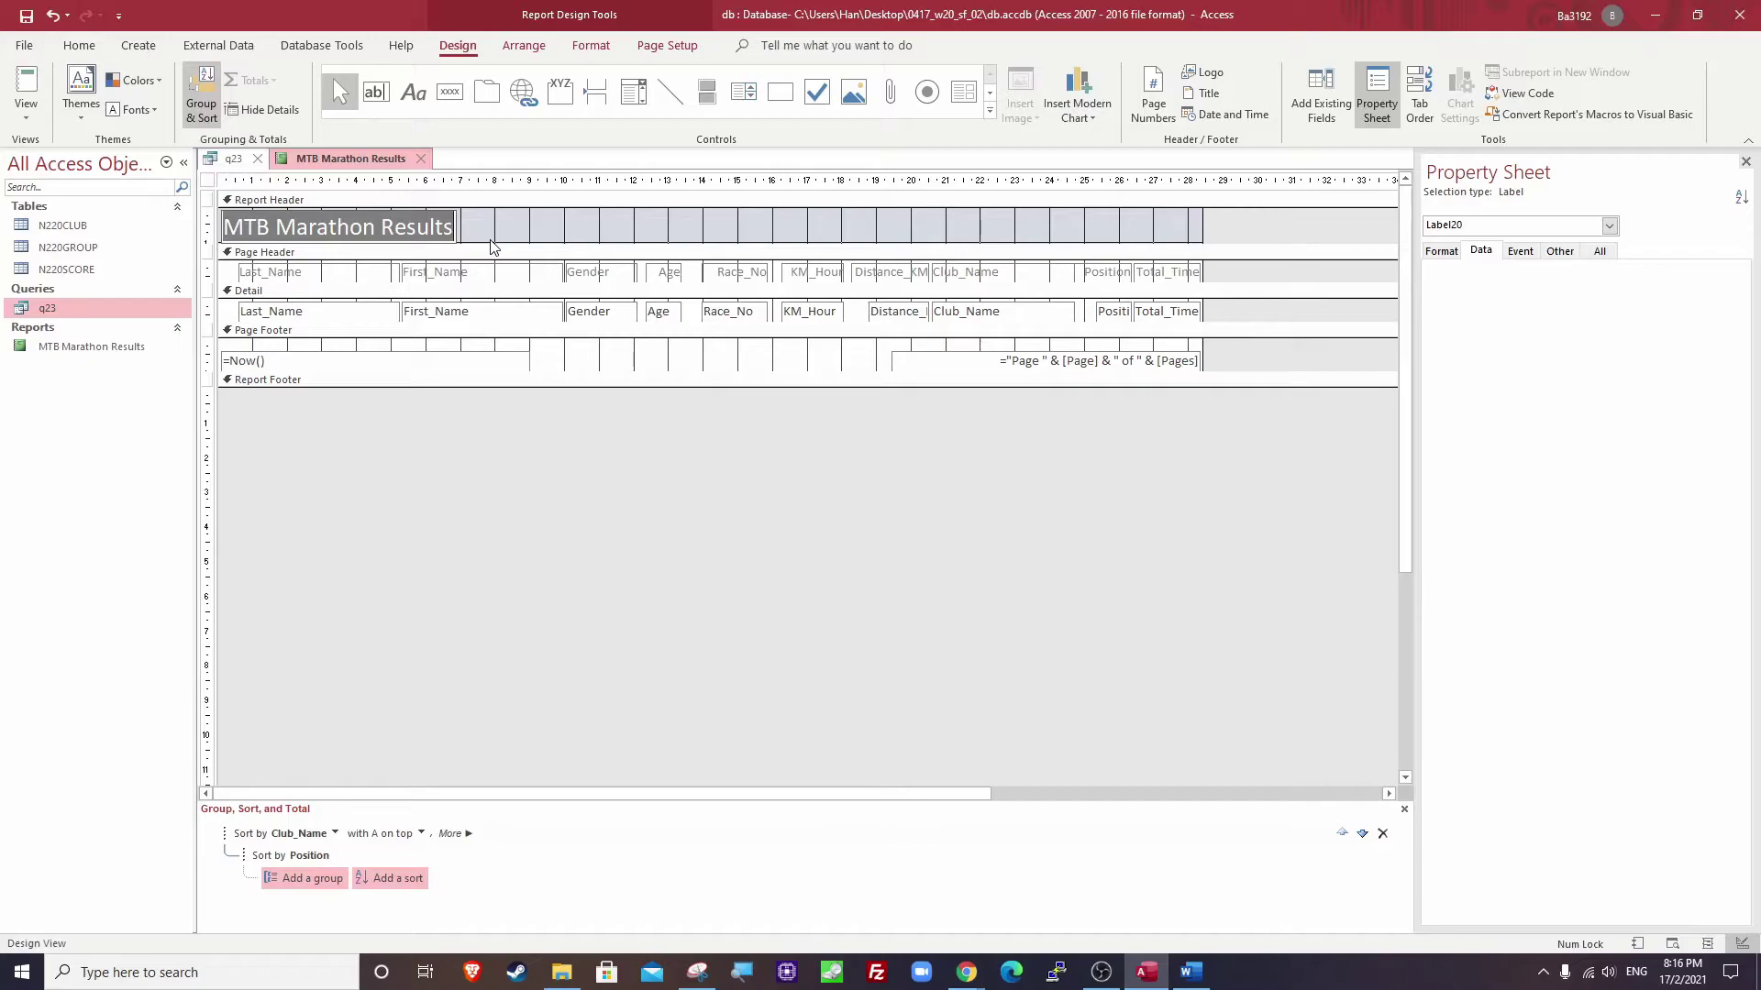
{"action": "left_click", "coordinate": [82, 46]}
{"action": "left_click", "coordinate": [864, 81]}
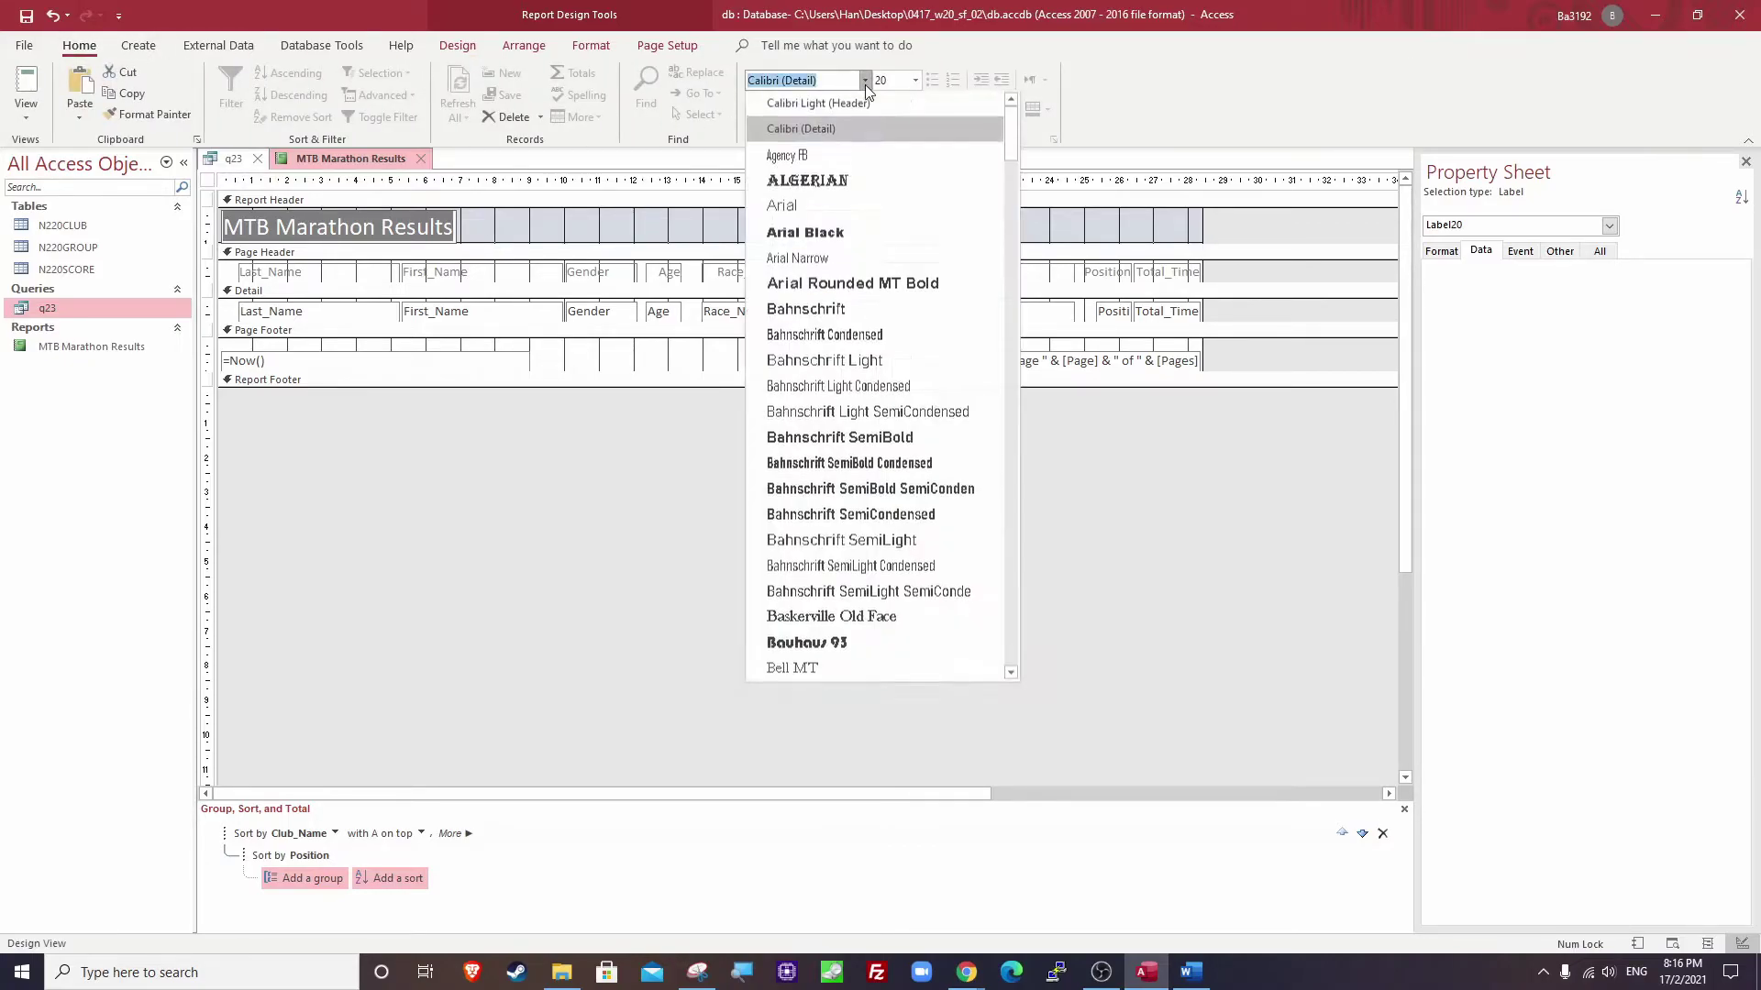
{"action": "type", "text": "Times New Roman"}
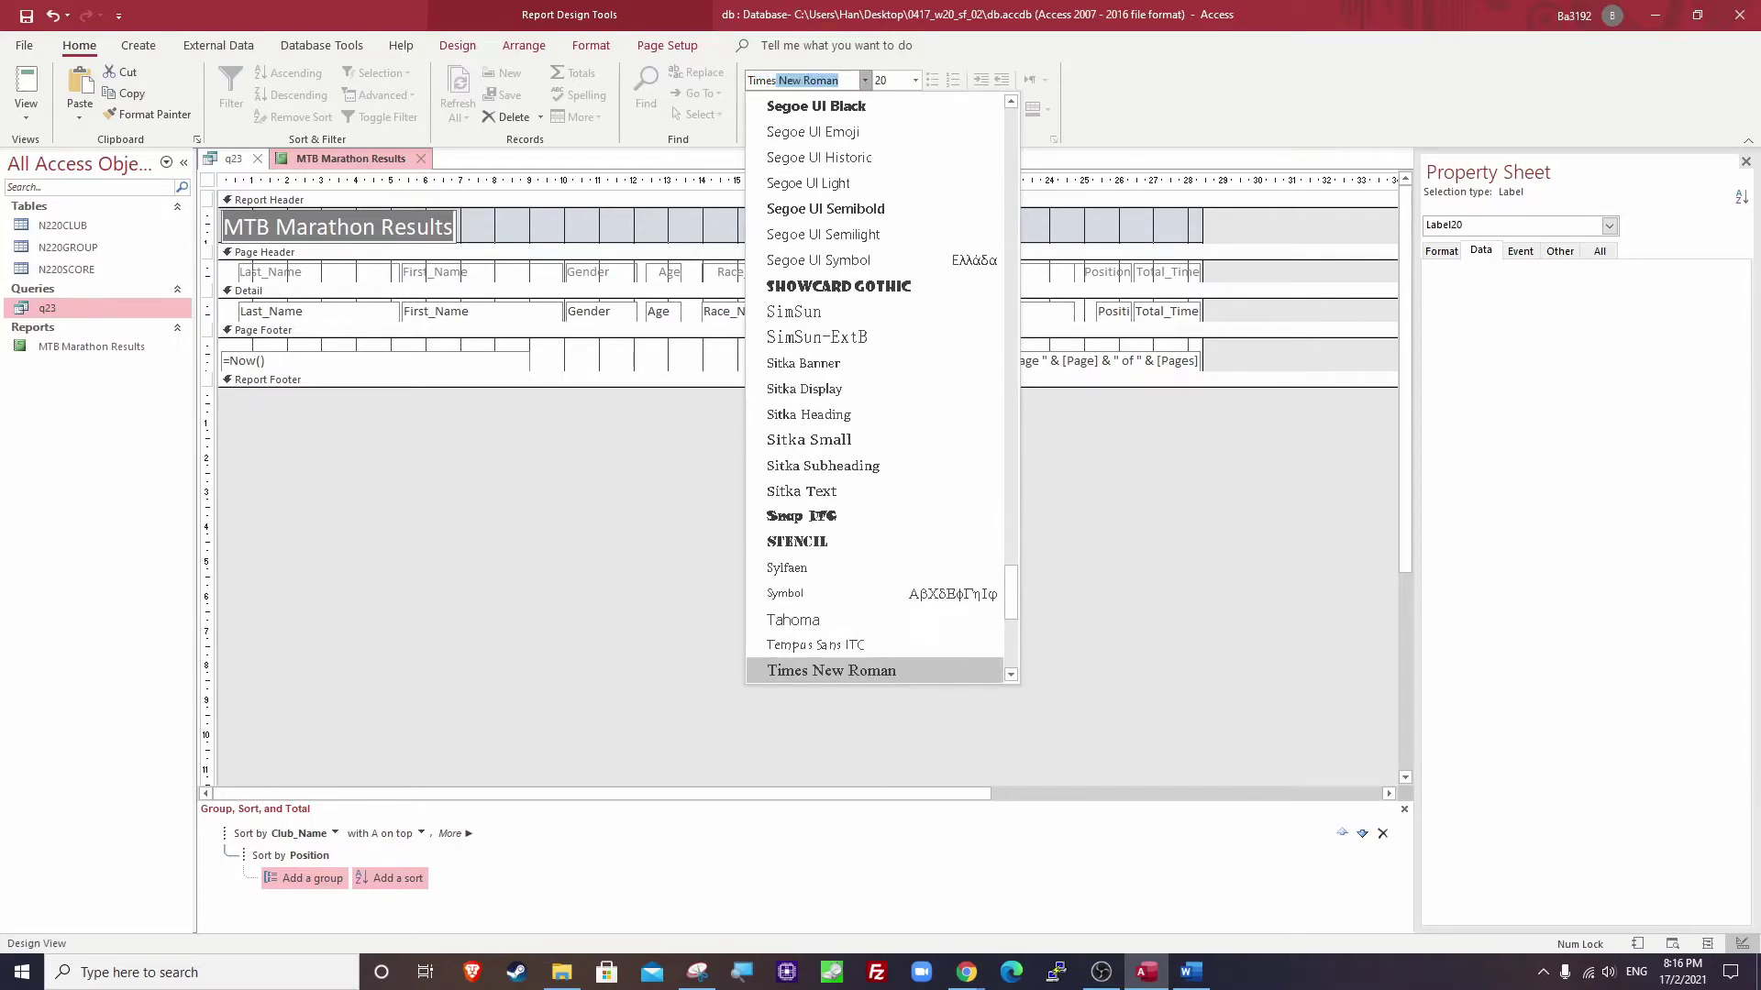
{"action": "left_click", "coordinate": [882, 674]}
{"action": "left_click", "coordinate": [896, 87]}
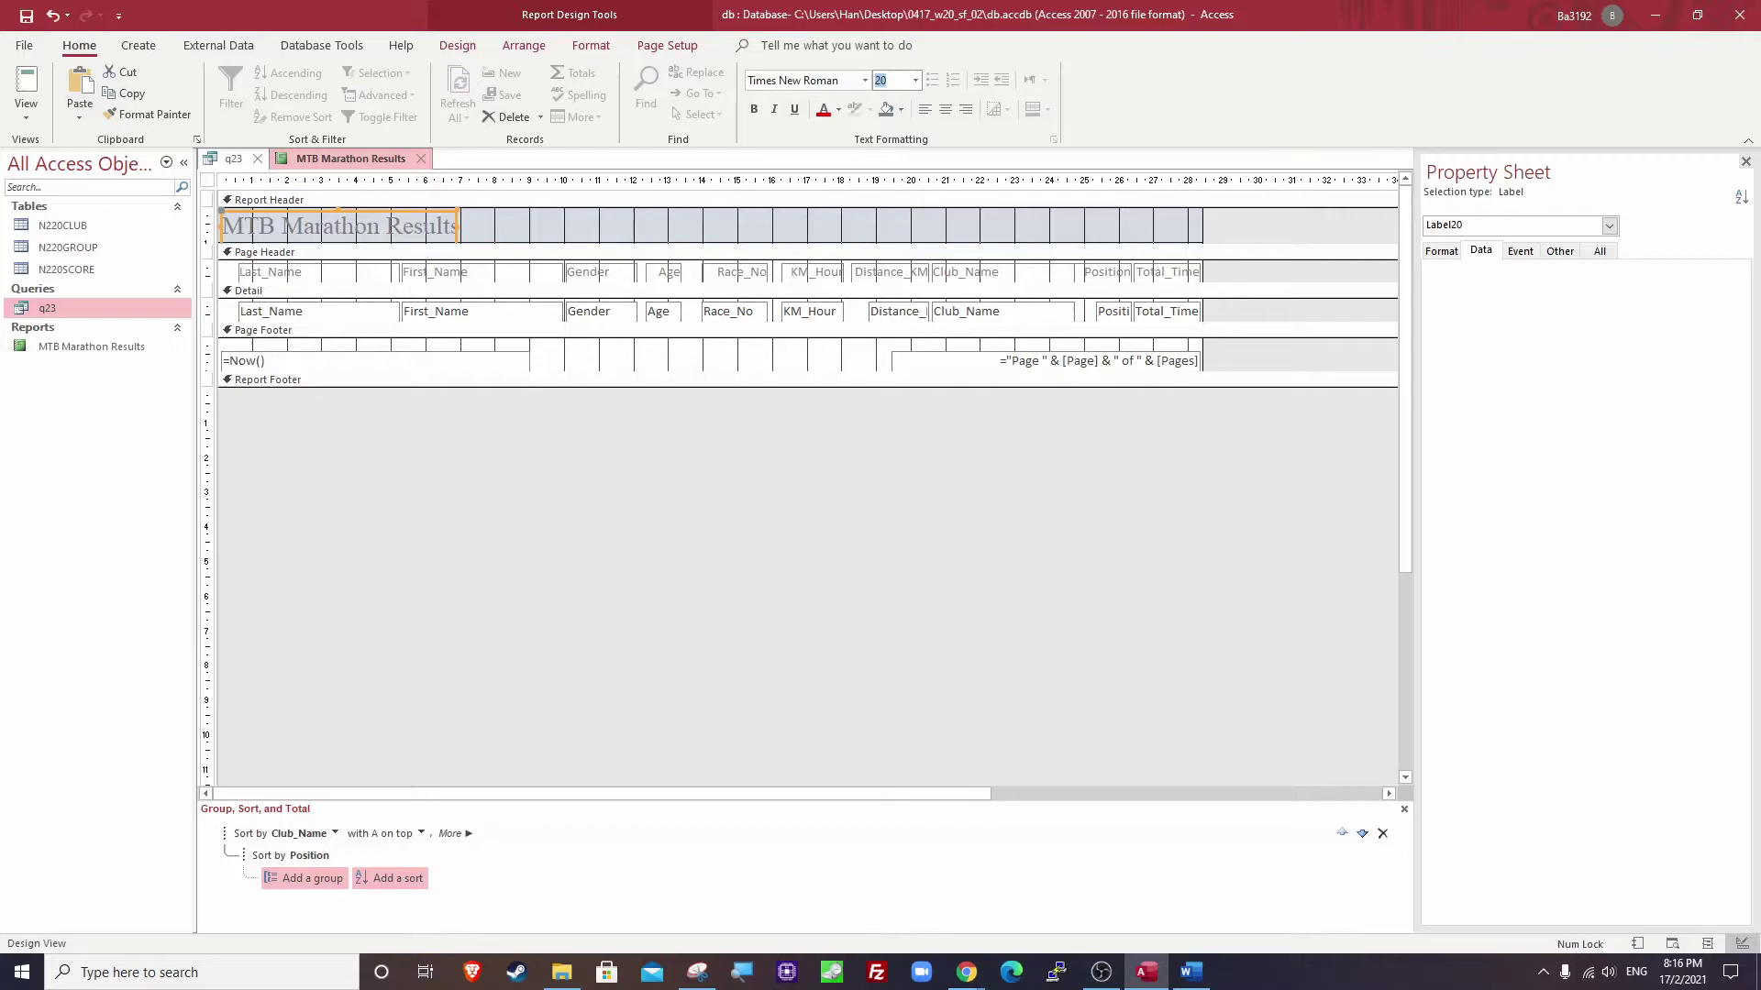
{"action": "key", "text": "Return"}
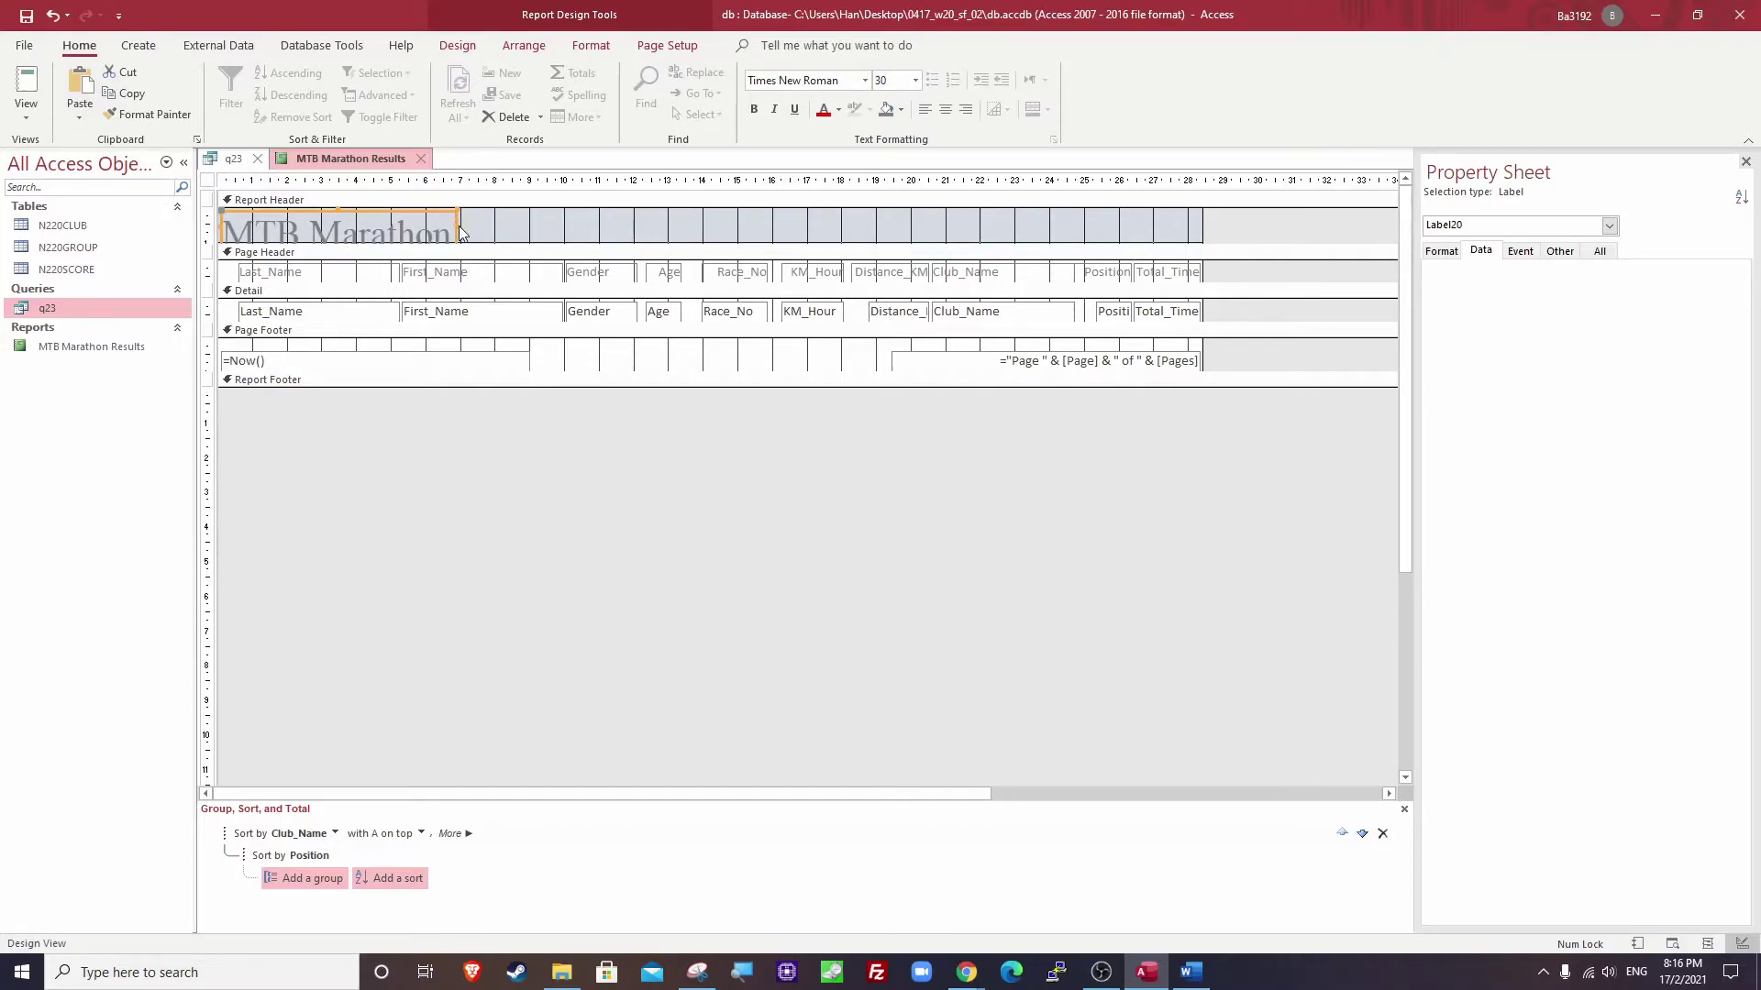
Make the title text black, undoing an accidental black background fill.
{"action": "left_click", "coordinate": [902, 109]}
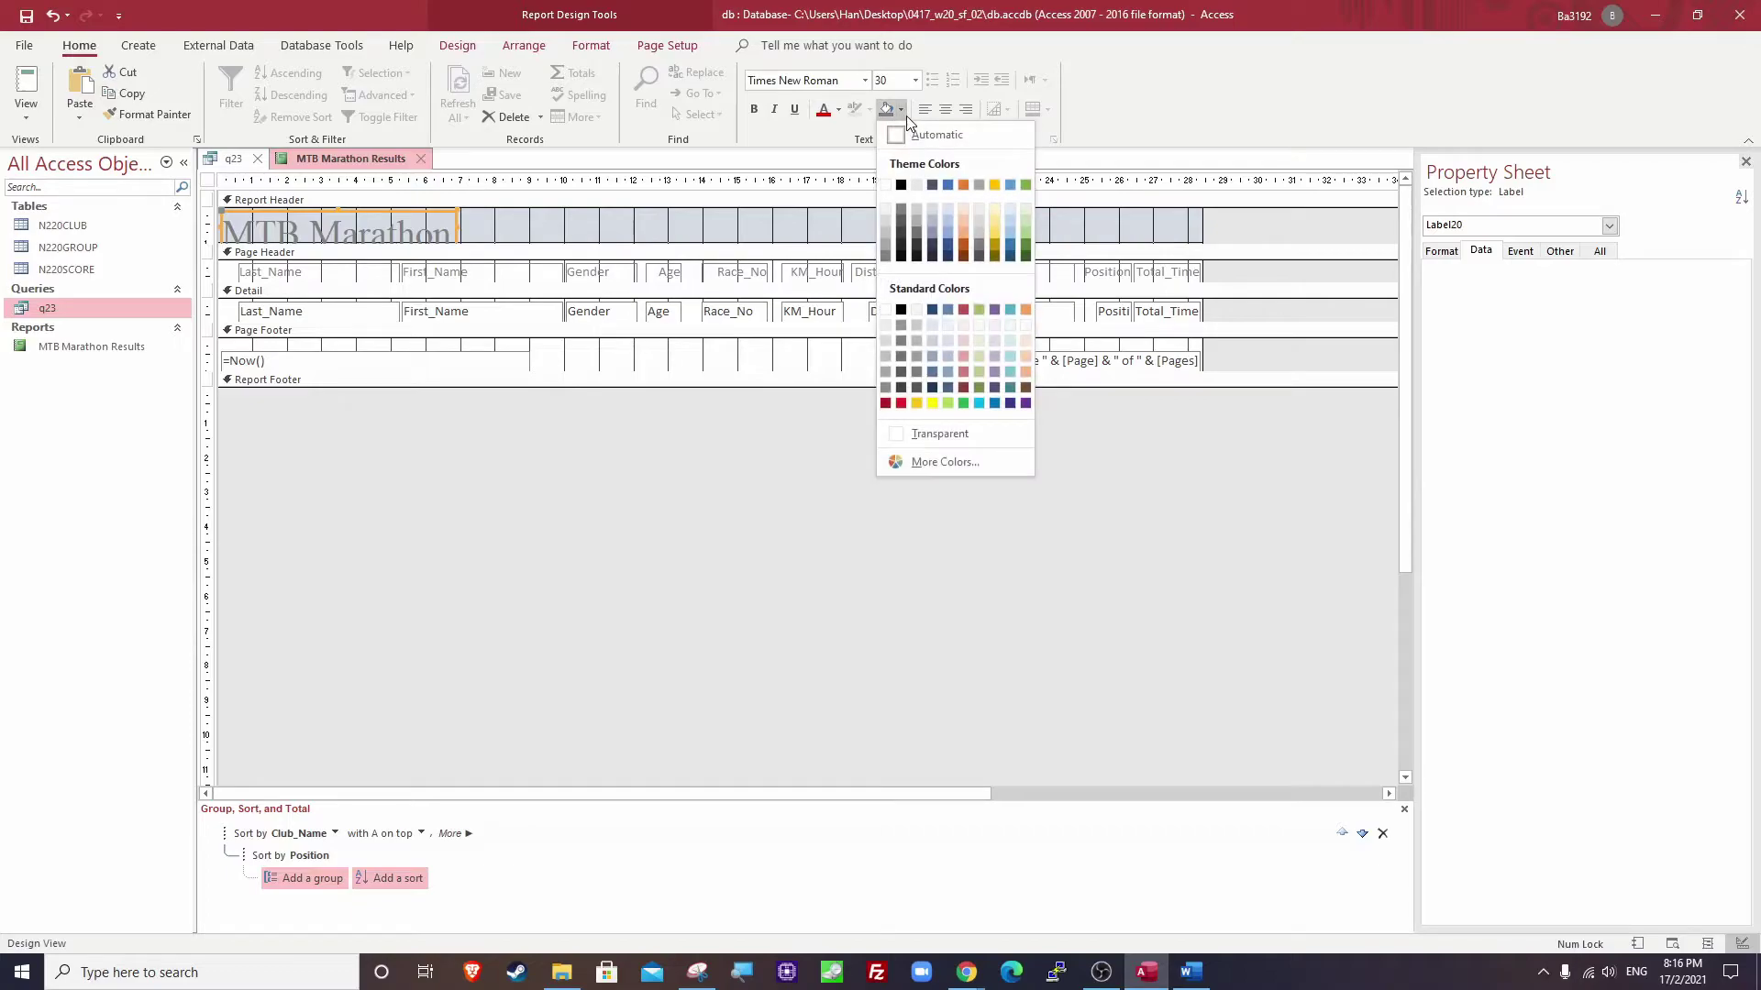
{"action": "left_click", "coordinate": [902, 186]}
{"action": "key", "text": "ctrl+z"}
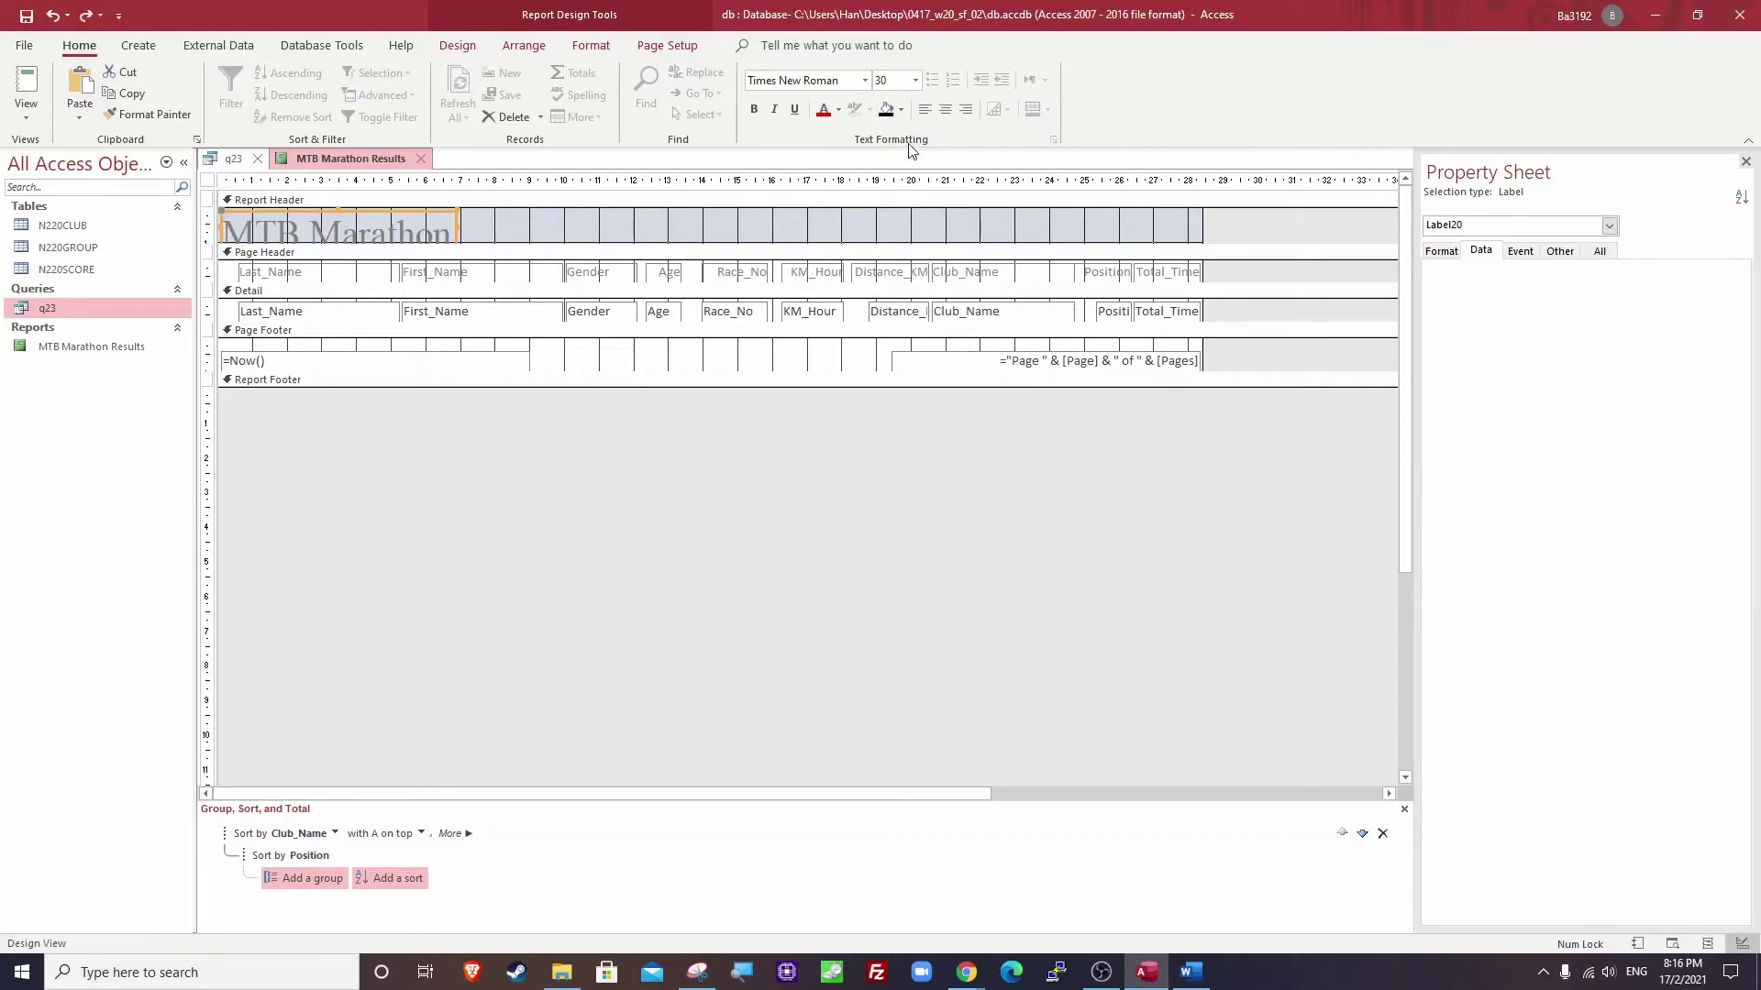
{"action": "left_click", "coordinate": [838, 109]}
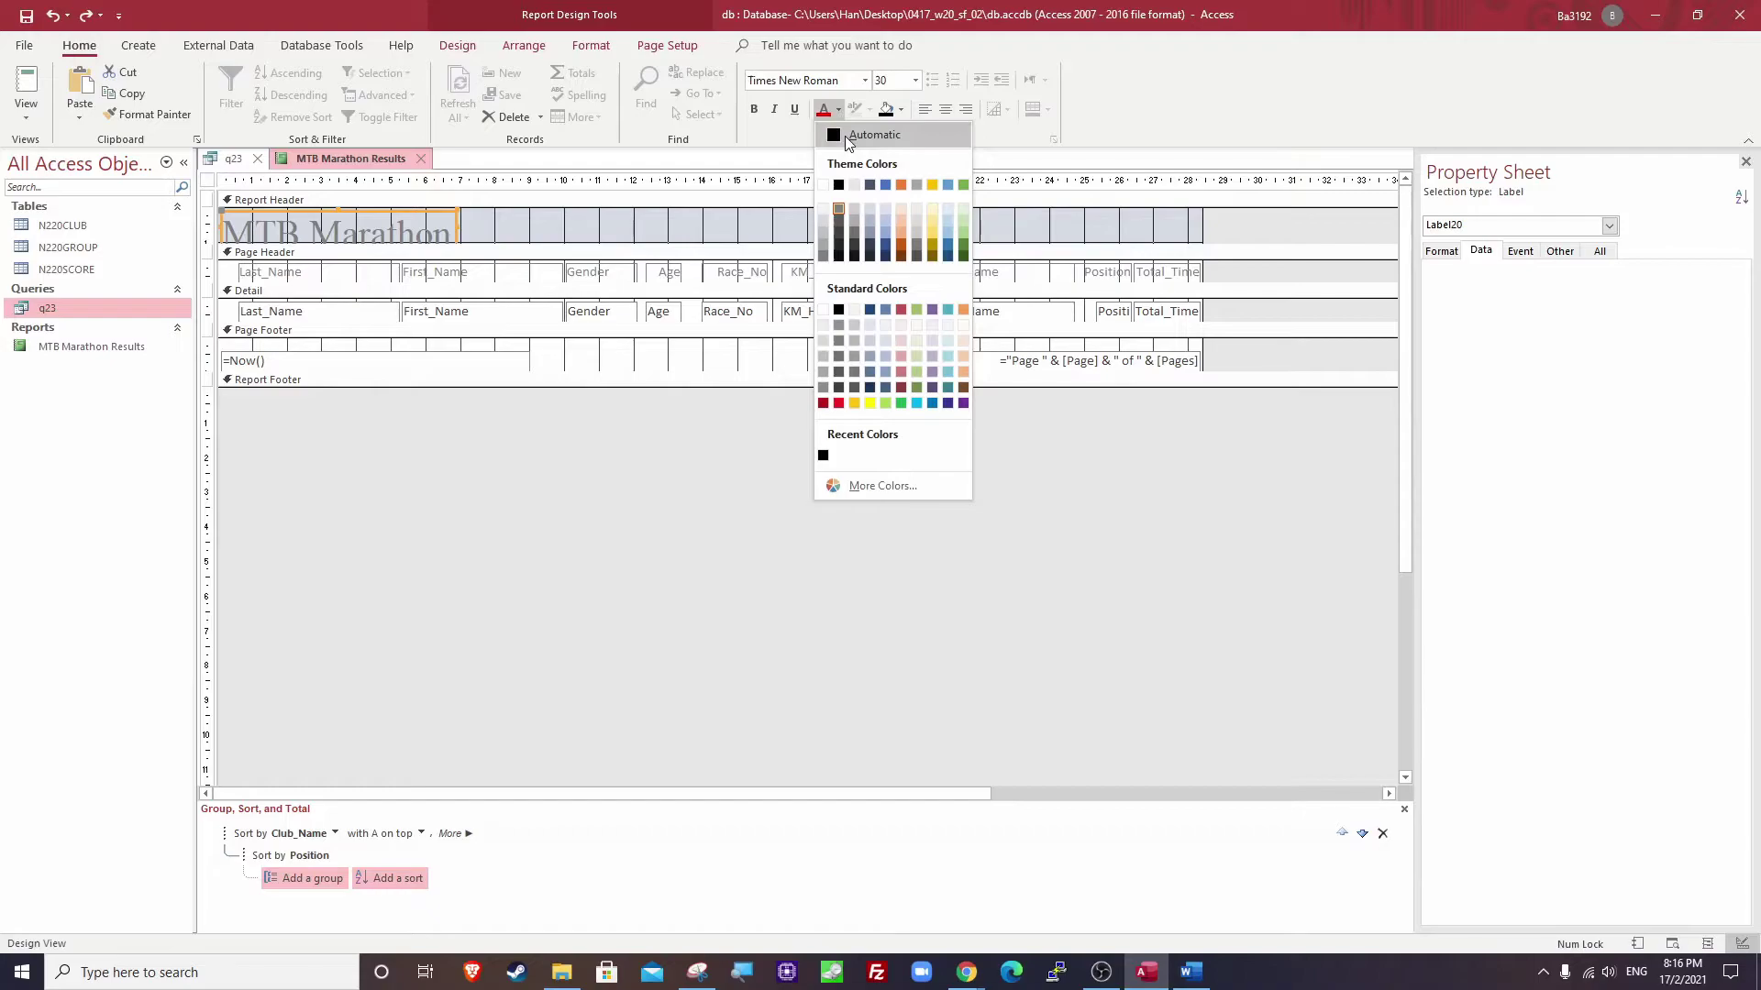
{"action": "left_click", "coordinate": [850, 137]}
Resize the report header and title label so the whole title shows.
{"action": "left_click_drag", "start_coordinate": [486, 243], "coordinate": [619, 228]}
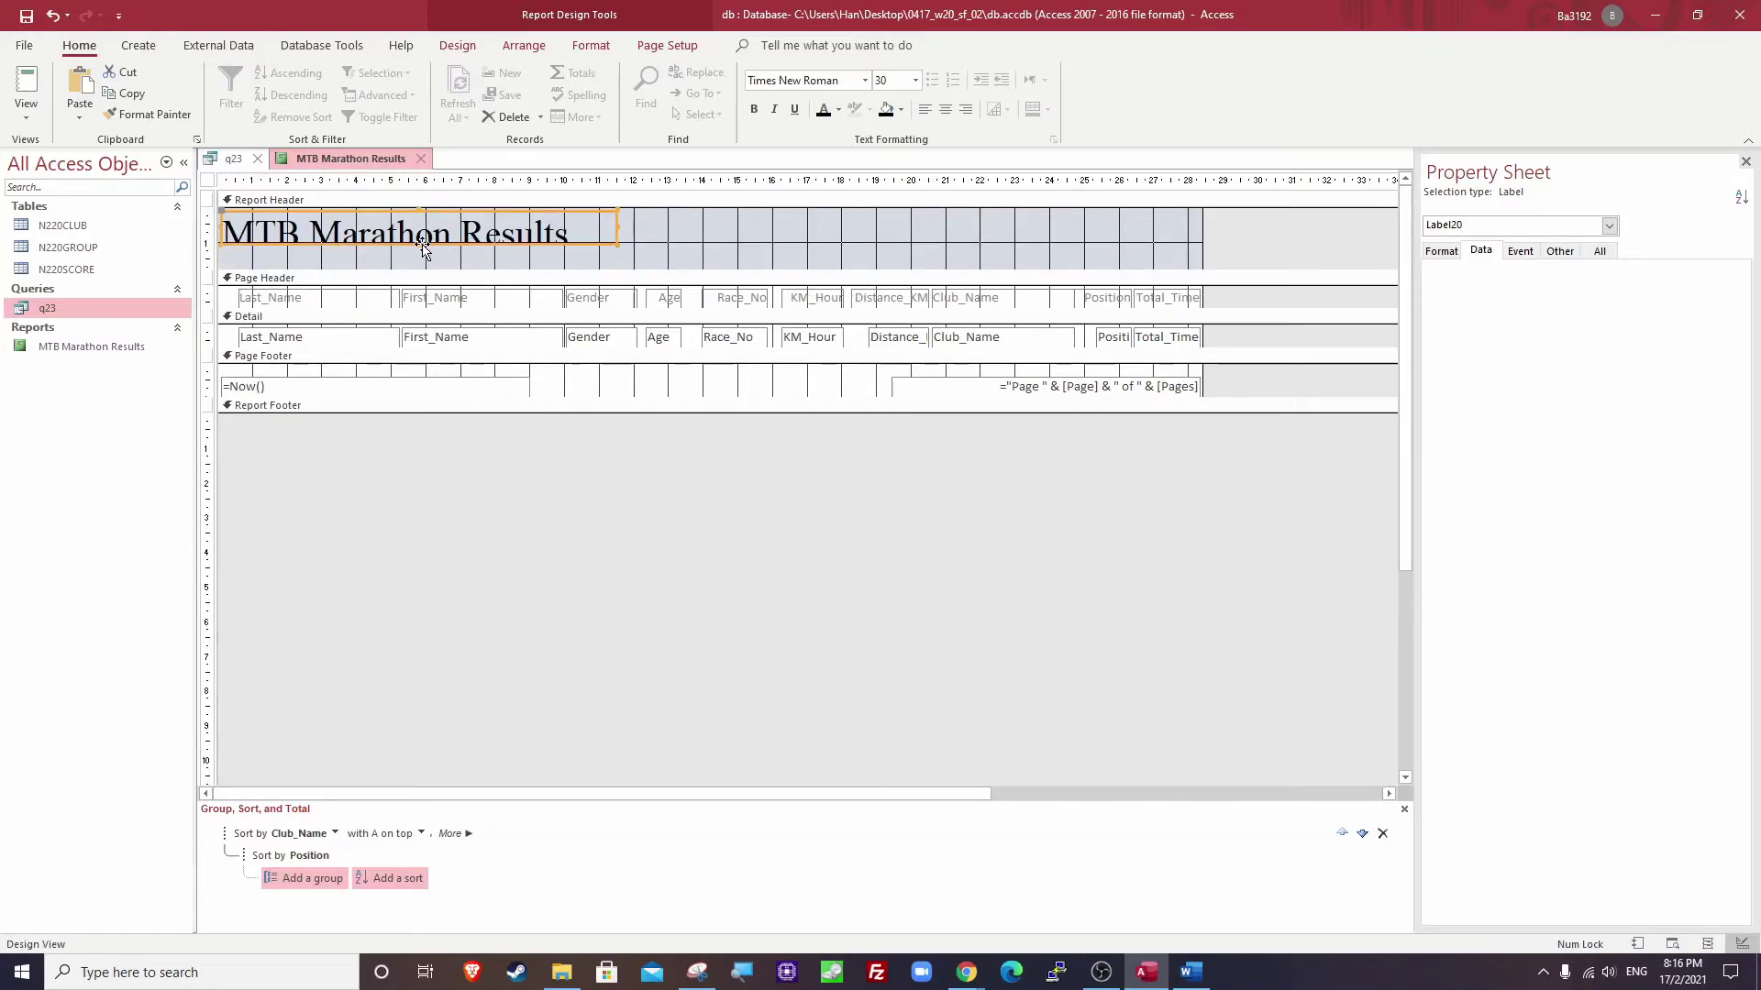
{"action": "left_click_drag", "start_coordinate": [419, 244], "coordinate": [419, 261]}
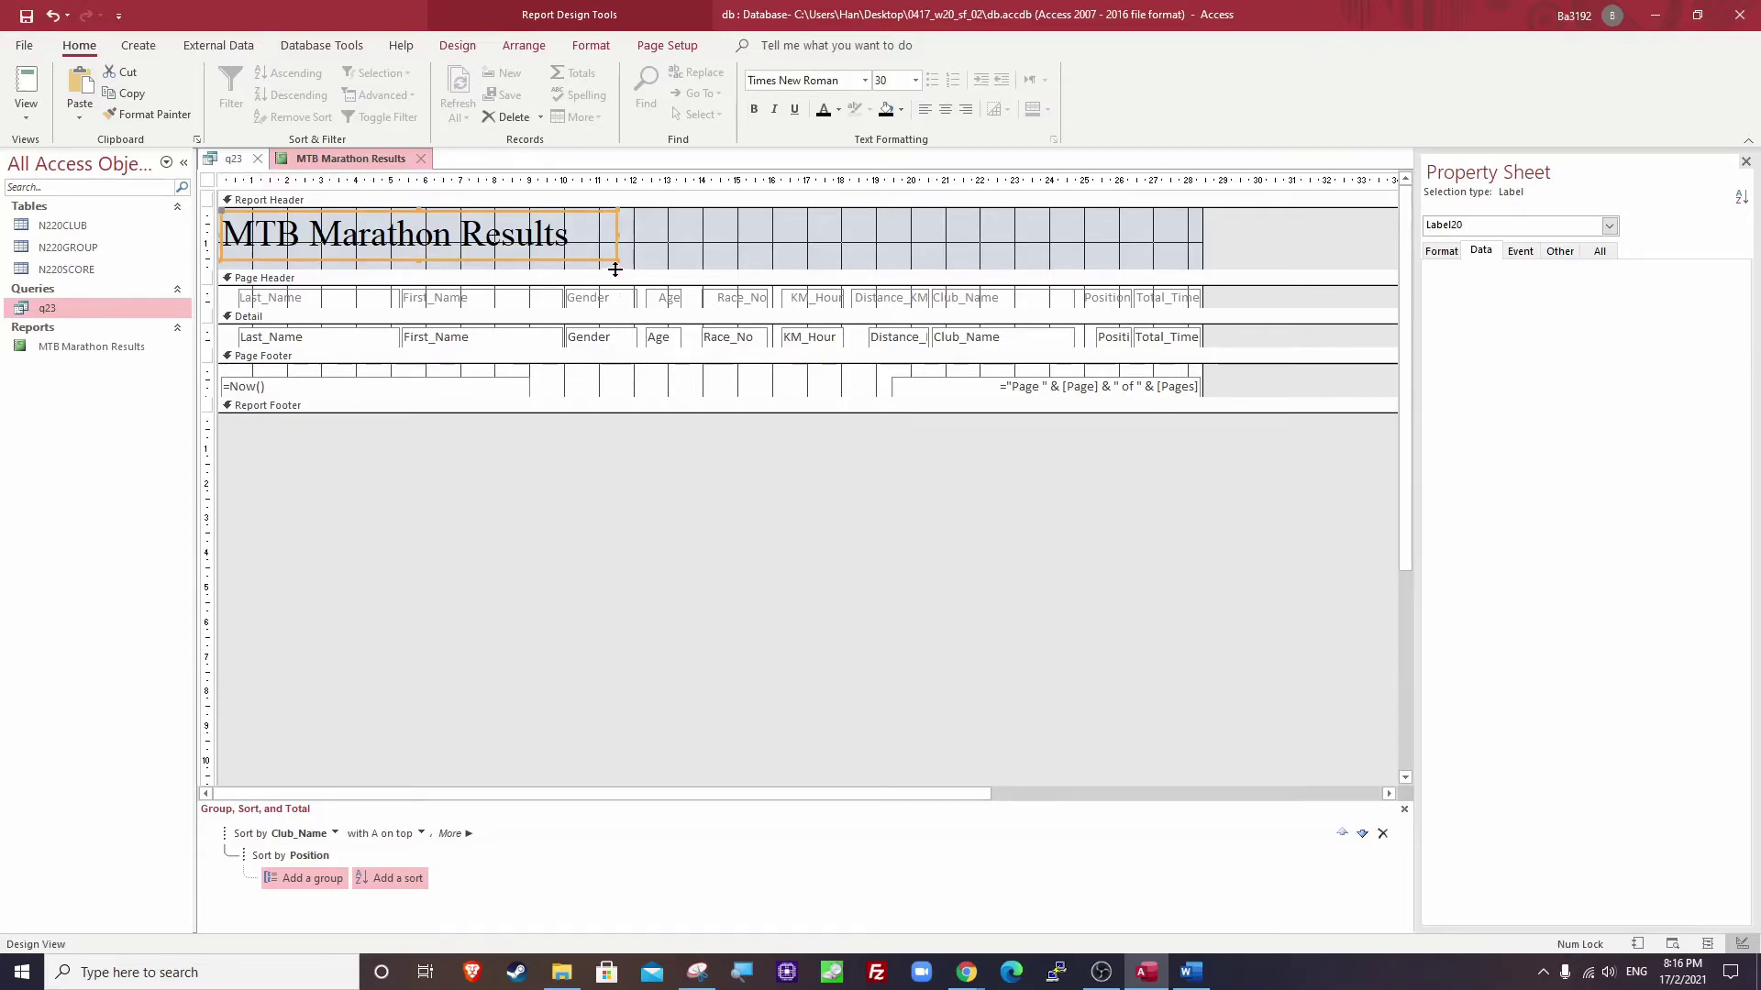
{"action": "left_click_drag", "start_coordinate": [615, 269], "coordinate": [615, 261]}
{"action": "left_click", "coordinate": [762, 507]}
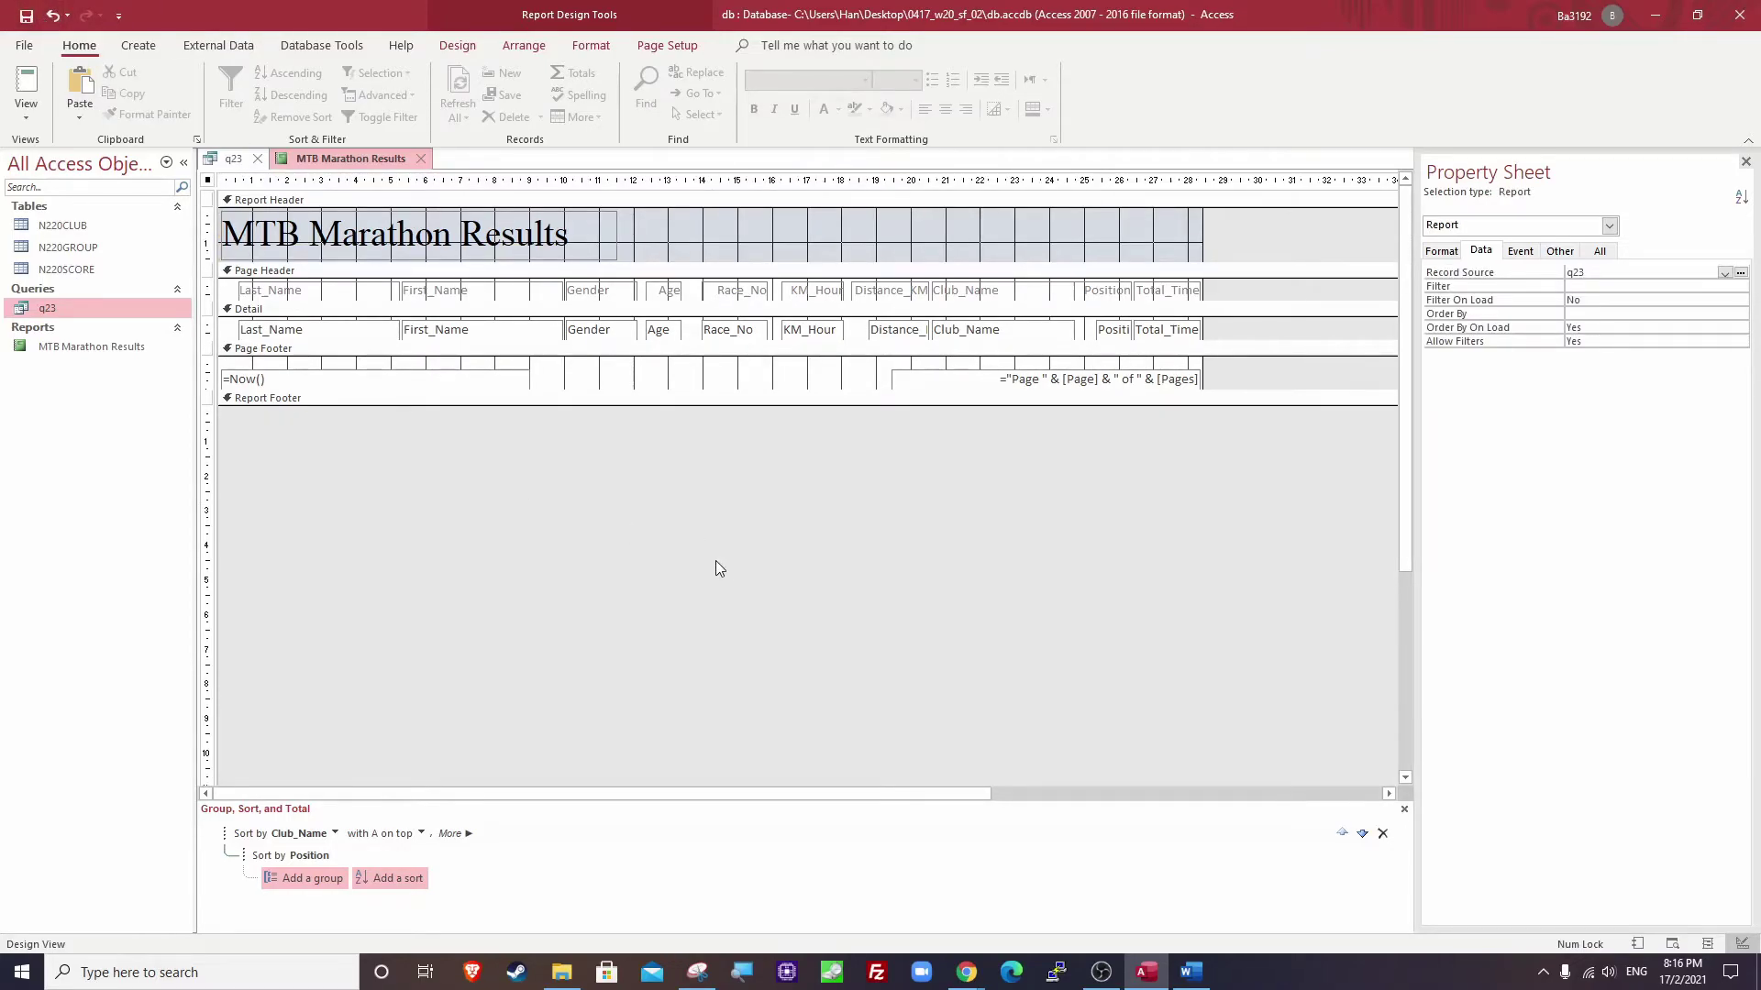
{"action": "key", "text": "alt+Tab"}
Highlight the footer requirement in the question paper PDF, then return to Access's report Design tools.
{"action": "left_click", "coordinate": [800, 595]}
{"action": "left_click_drag", "start_coordinate": [794, 593], "coordinate": [1153, 595]}
{"action": "left_click_drag", "start_coordinate": [1218, 593], "coordinate": [941, 608]}
{"action": "key", "text": "alt+Tab"}
{"action": "left_click", "coordinate": [463, 47]}
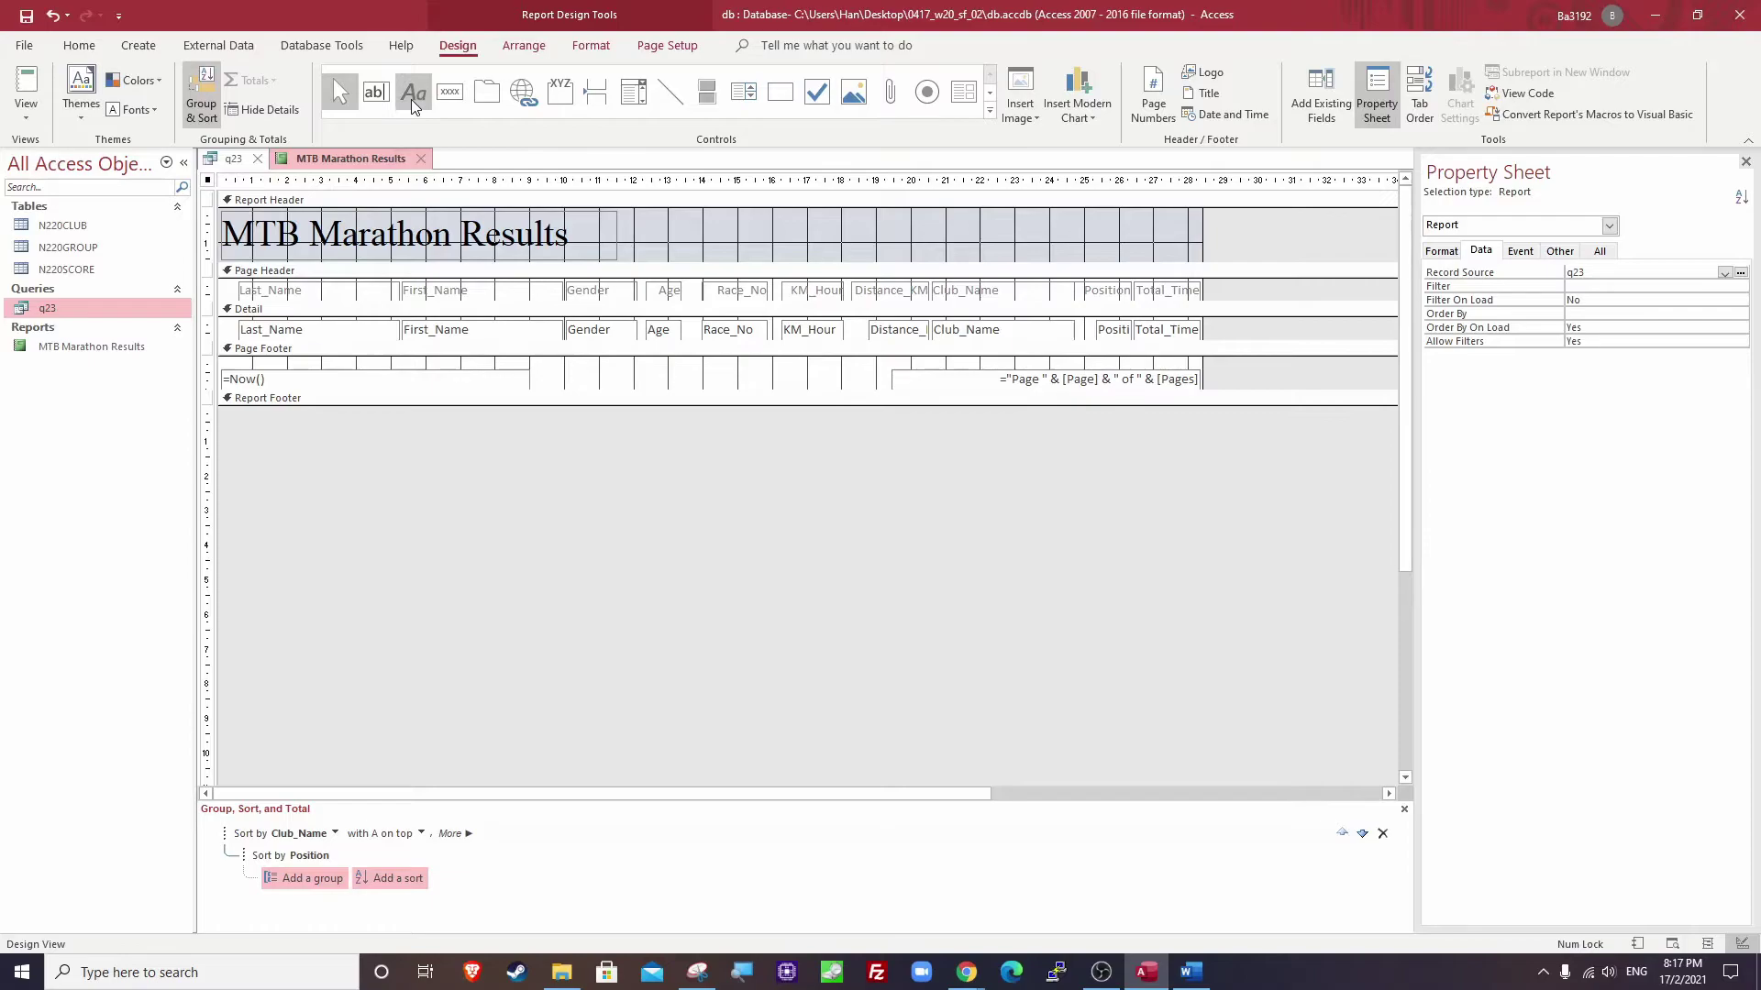
Draw a Page Footer label with the candidate's name, centre number and candidate number, then centre-align it.
{"action": "left_click", "coordinate": [411, 94]}
{"action": "left_click_drag", "start_coordinate": [539, 371], "coordinate": [888, 389]}
{"action": "type", "text": "Chung Han MY"}
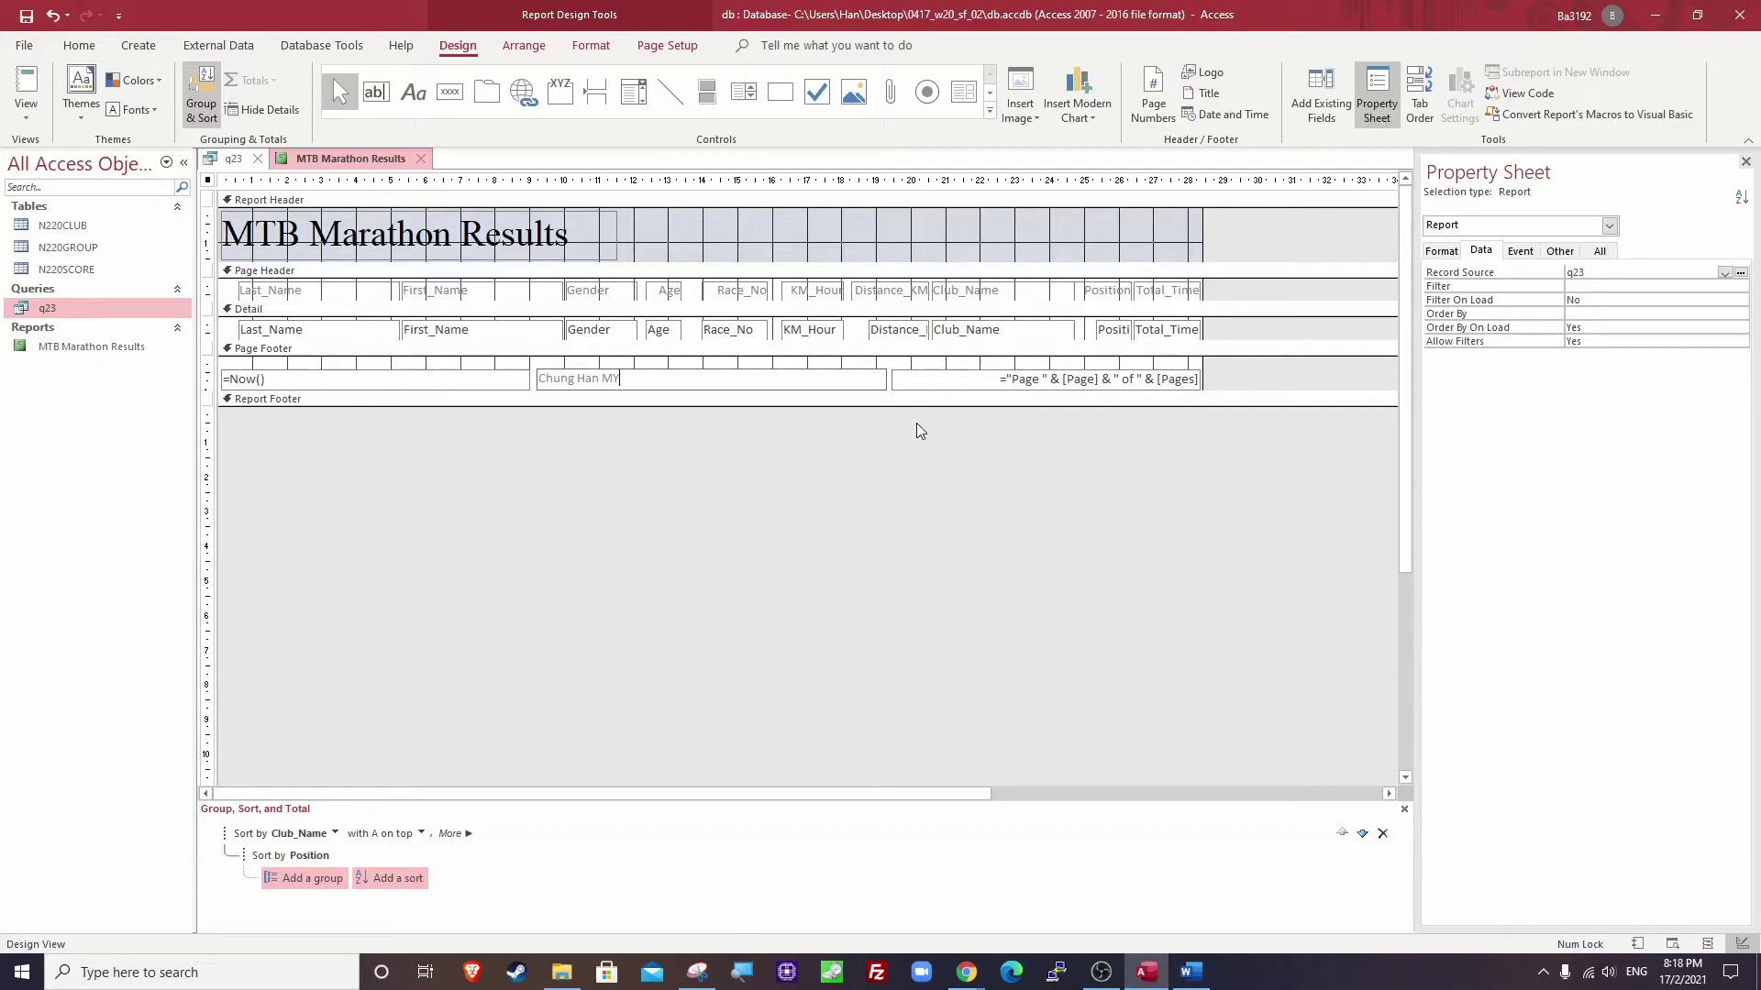
{"action": "type", "text": "422 6969"}
{"action": "key", "text": "Return"}
{"action": "left_click", "coordinate": [748, 383]}
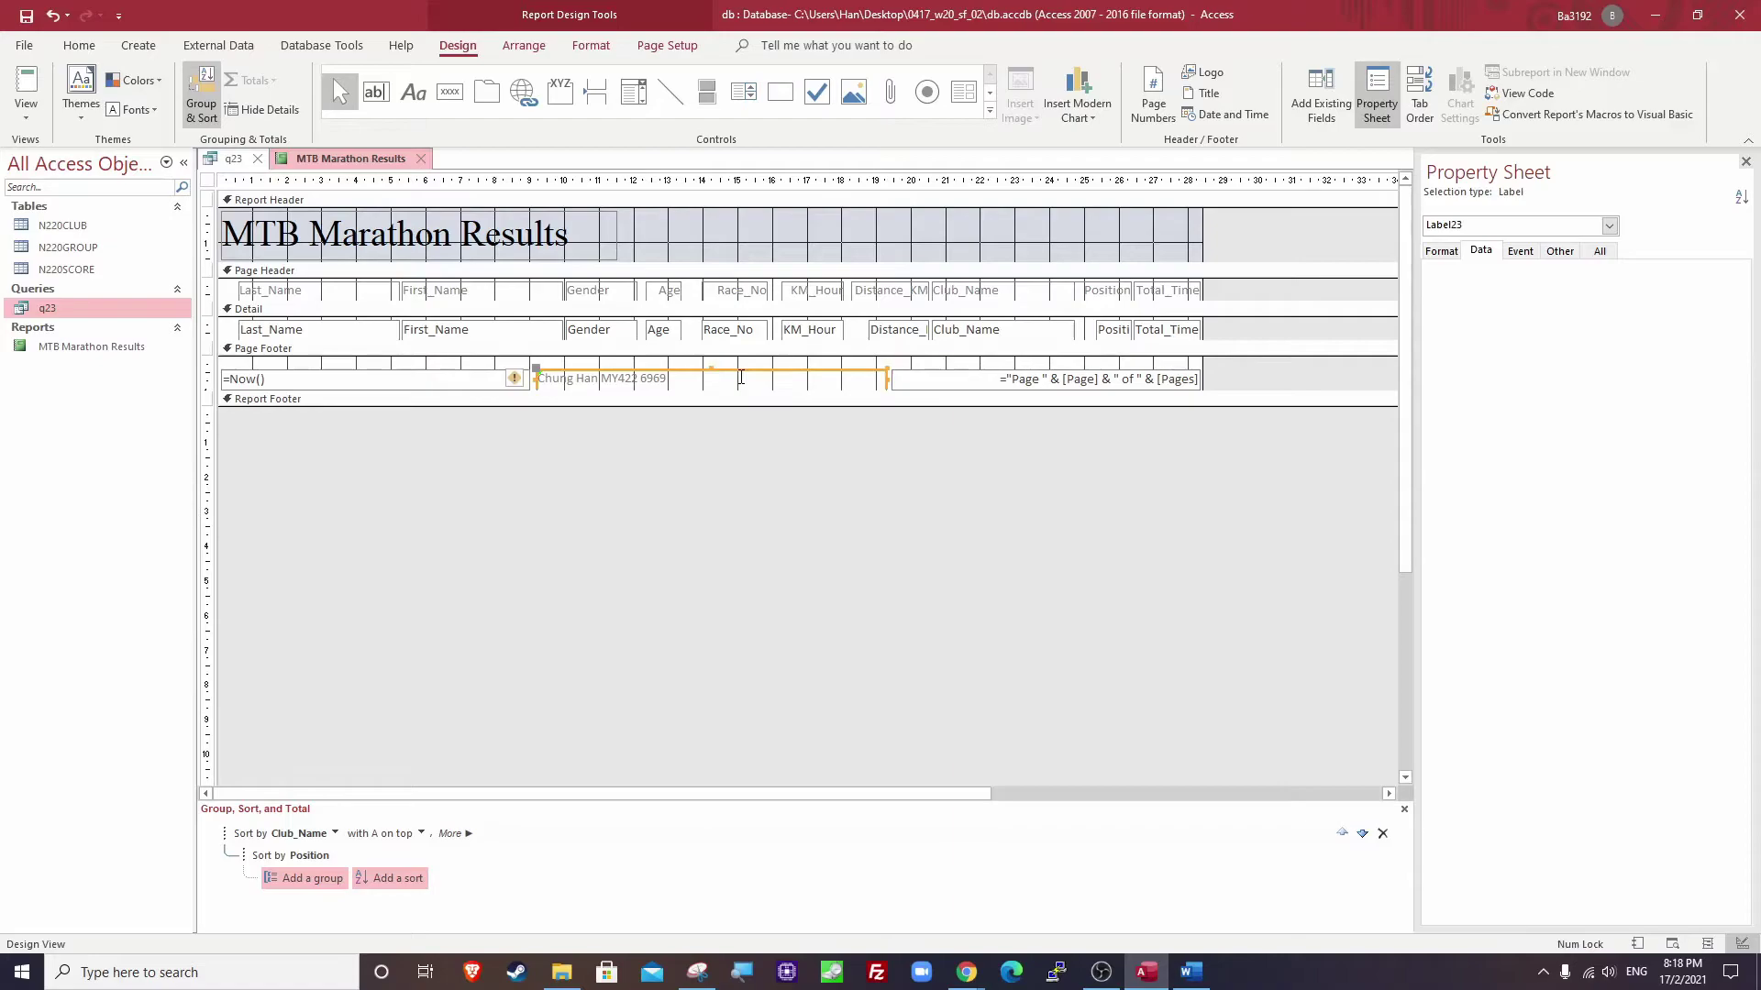
{"action": "left_click", "coordinate": [79, 46]}
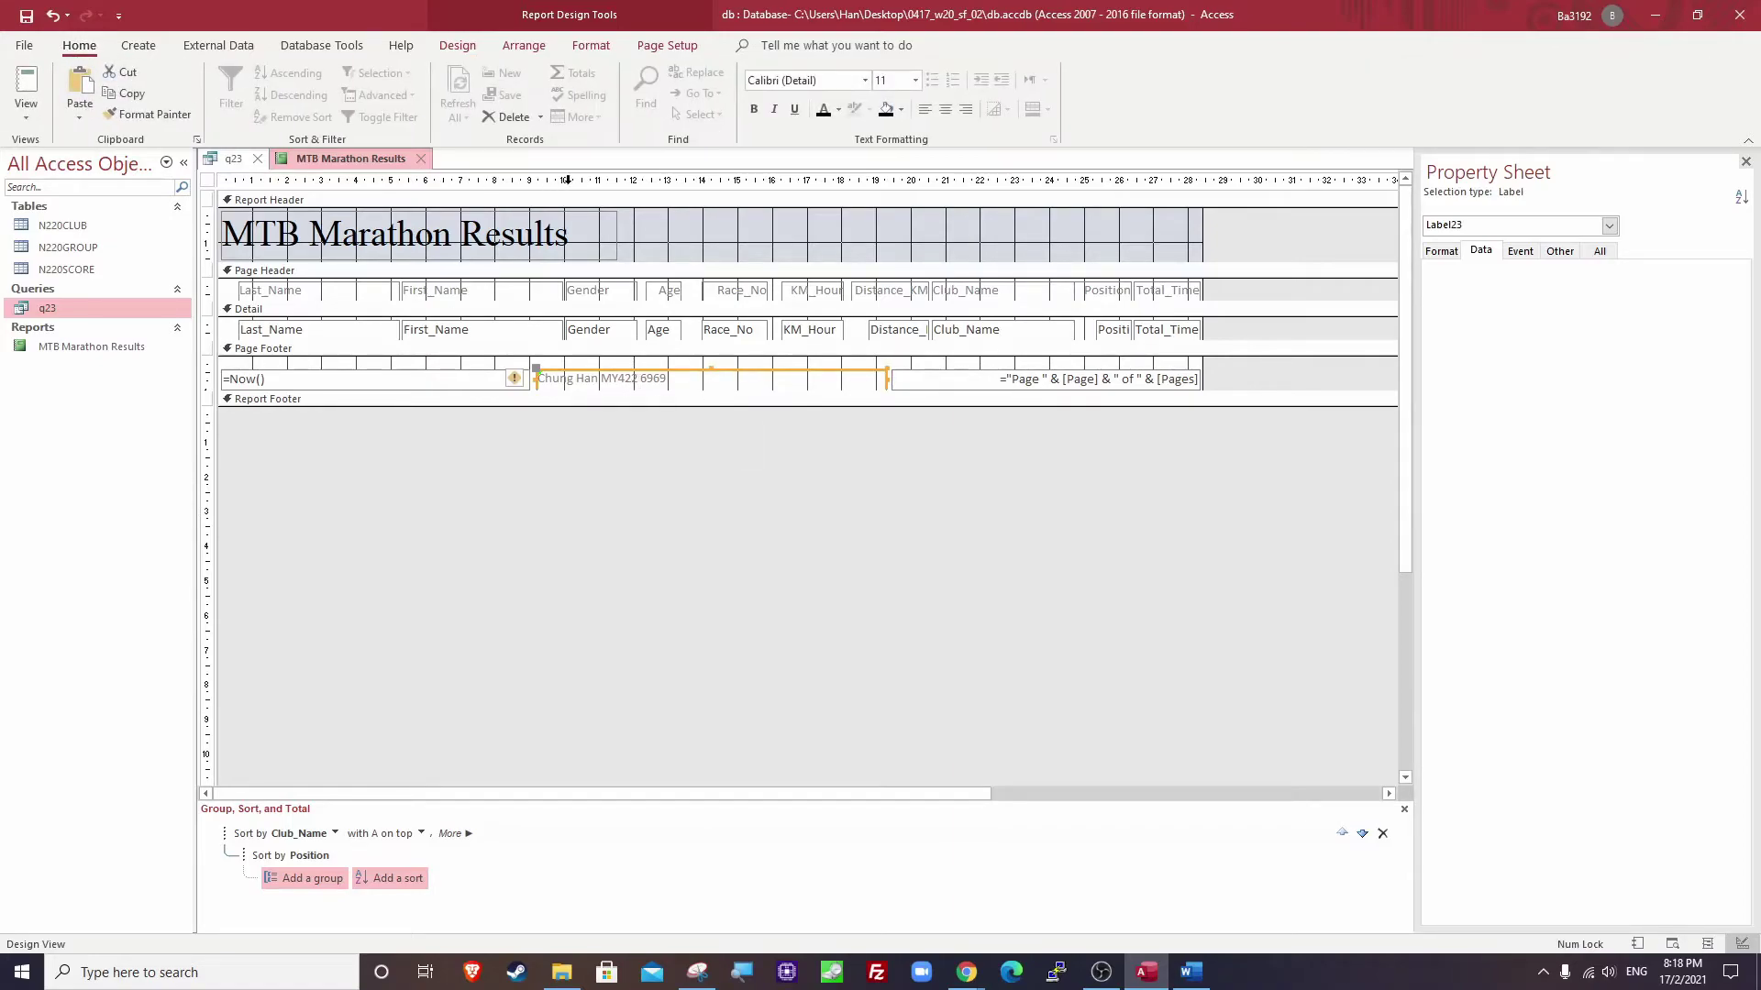
{"action": "left_click", "coordinate": [945, 112]}
{"action": "left_click", "coordinate": [858, 477]}
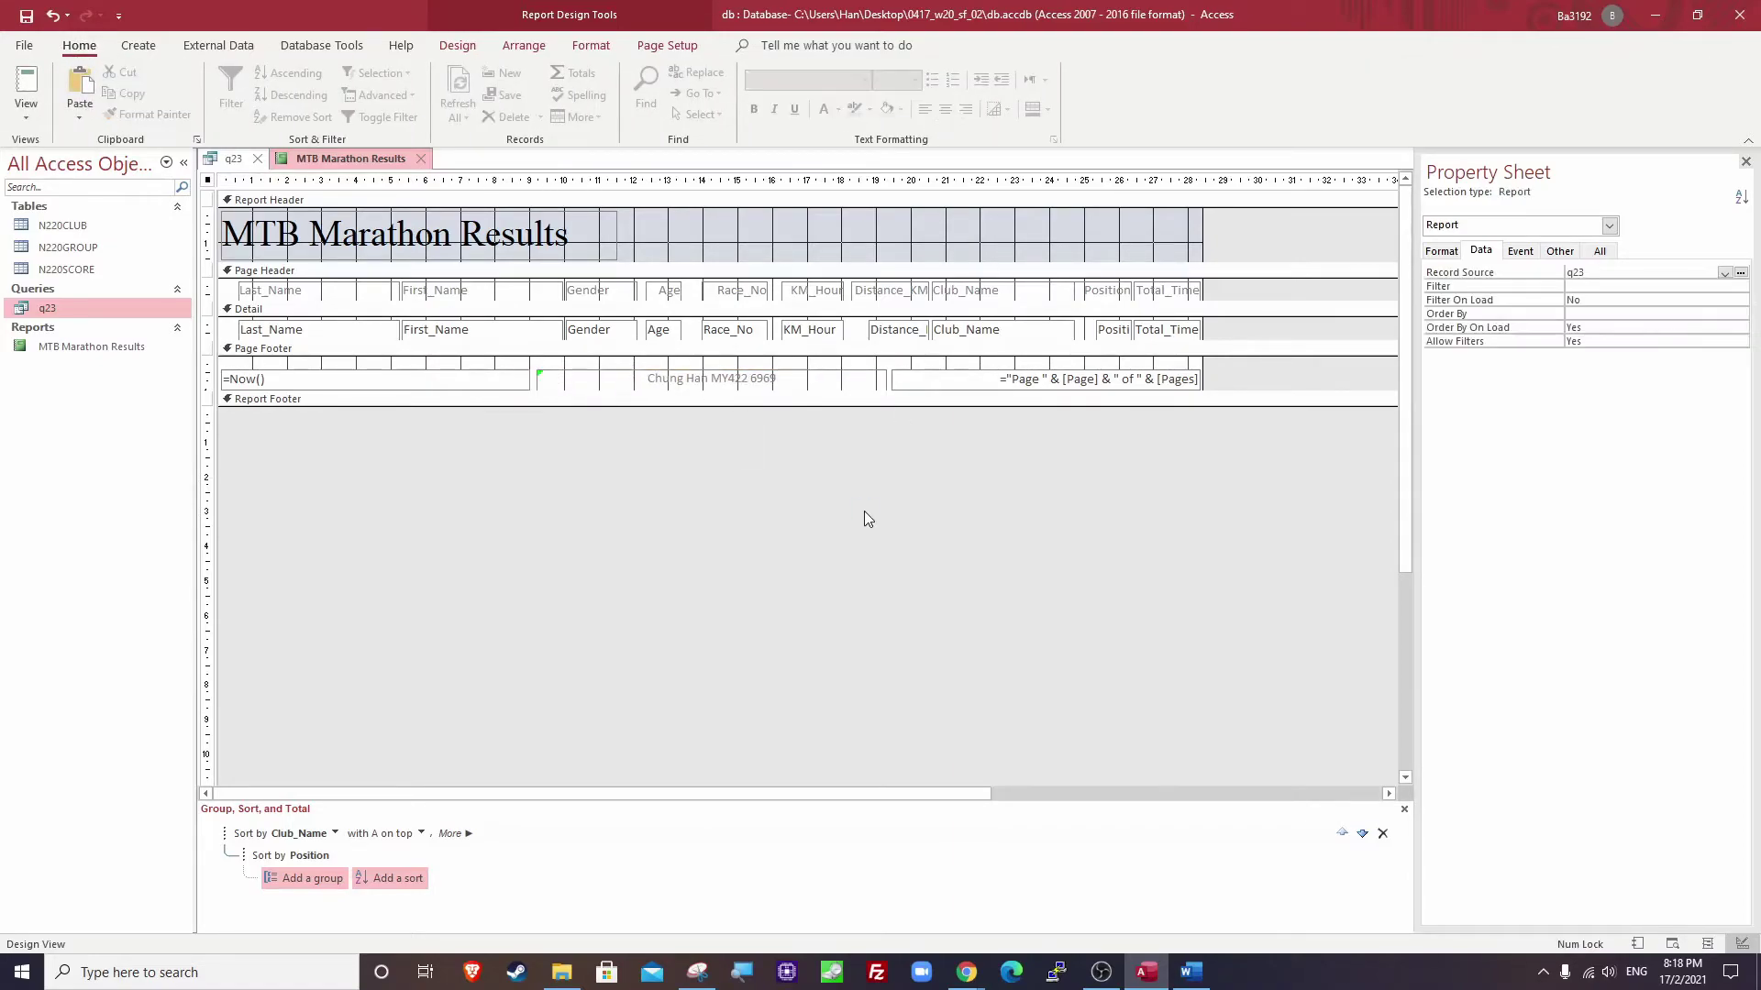
{"action": "left_click", "coordinate": [26, 109]}
Preview both pages of the MTB Marathon Results report in Print Preview.
{"action": "left_click", "coordinate": [60, 192]}
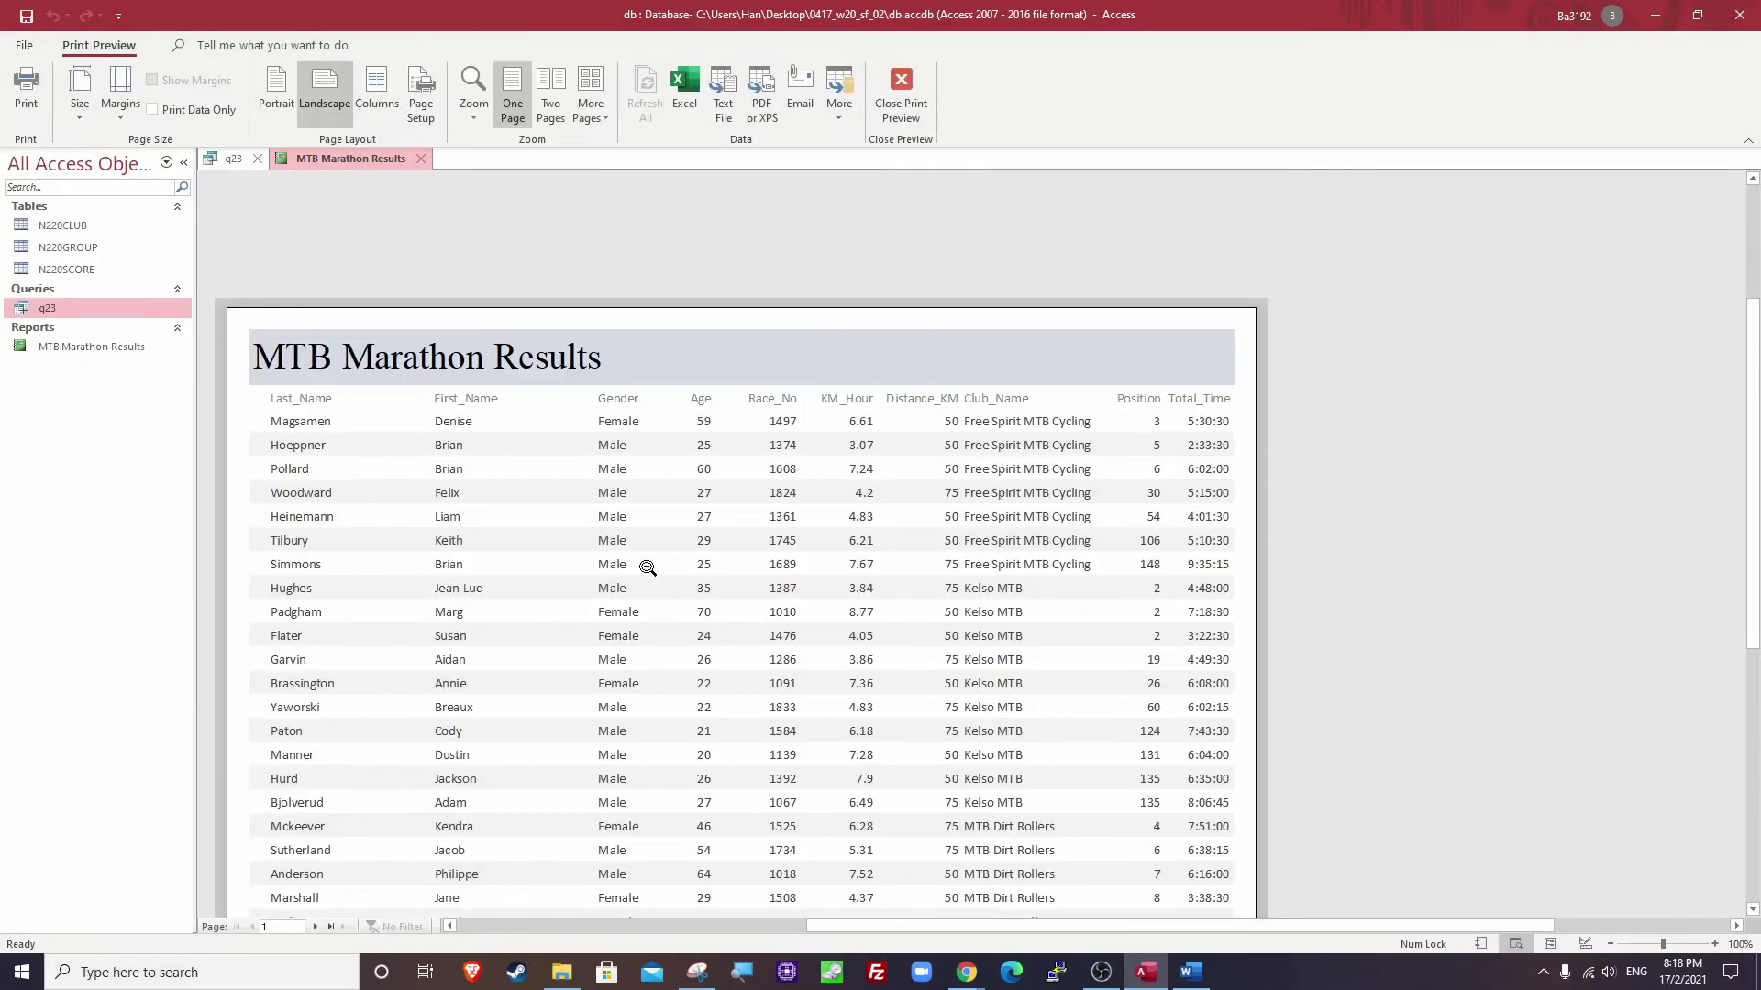
{"action": "scroll", "coordinate": [421, 459], "scroll_direction": "down", "scroll_amount": 3}
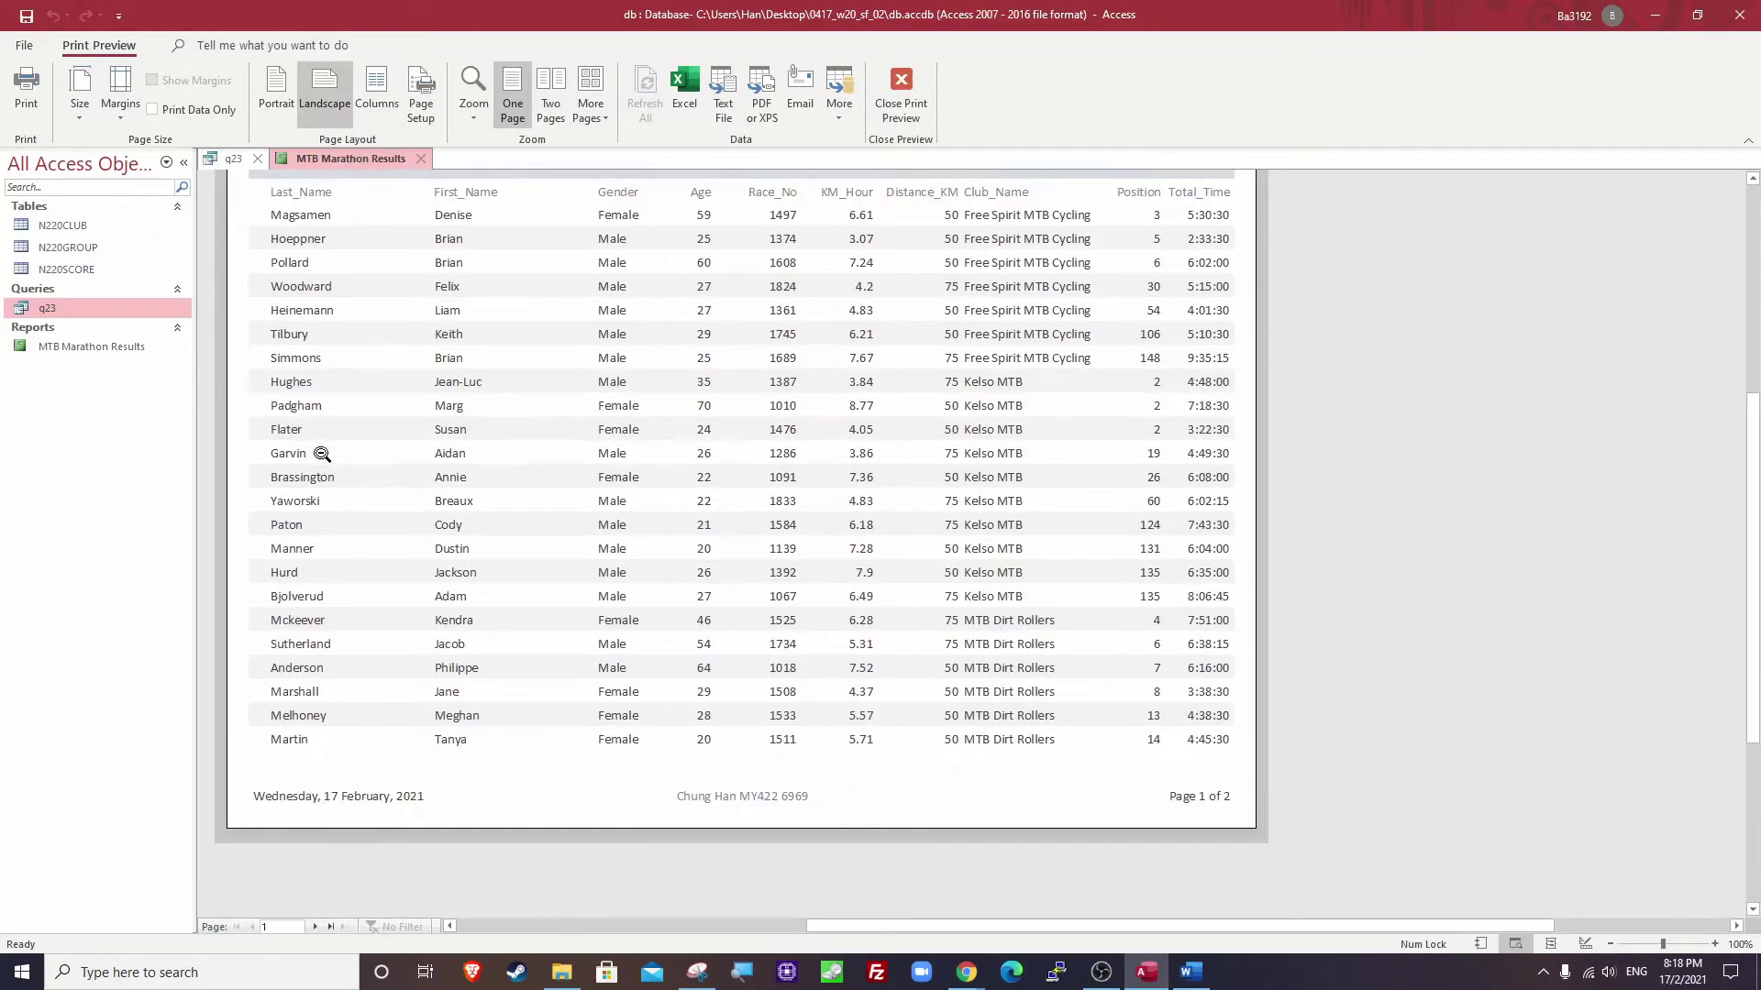
{"action": "scroll", "coordinate": [896, 522], "scroll_direction": "up", "scroll_amount": 1}
{"action": "scroll", "coordinate": [826, 642], "scroll_direction": "down", "scroll_amount": 1}
{"action": "left_click", "coordinate": [315, 928]}
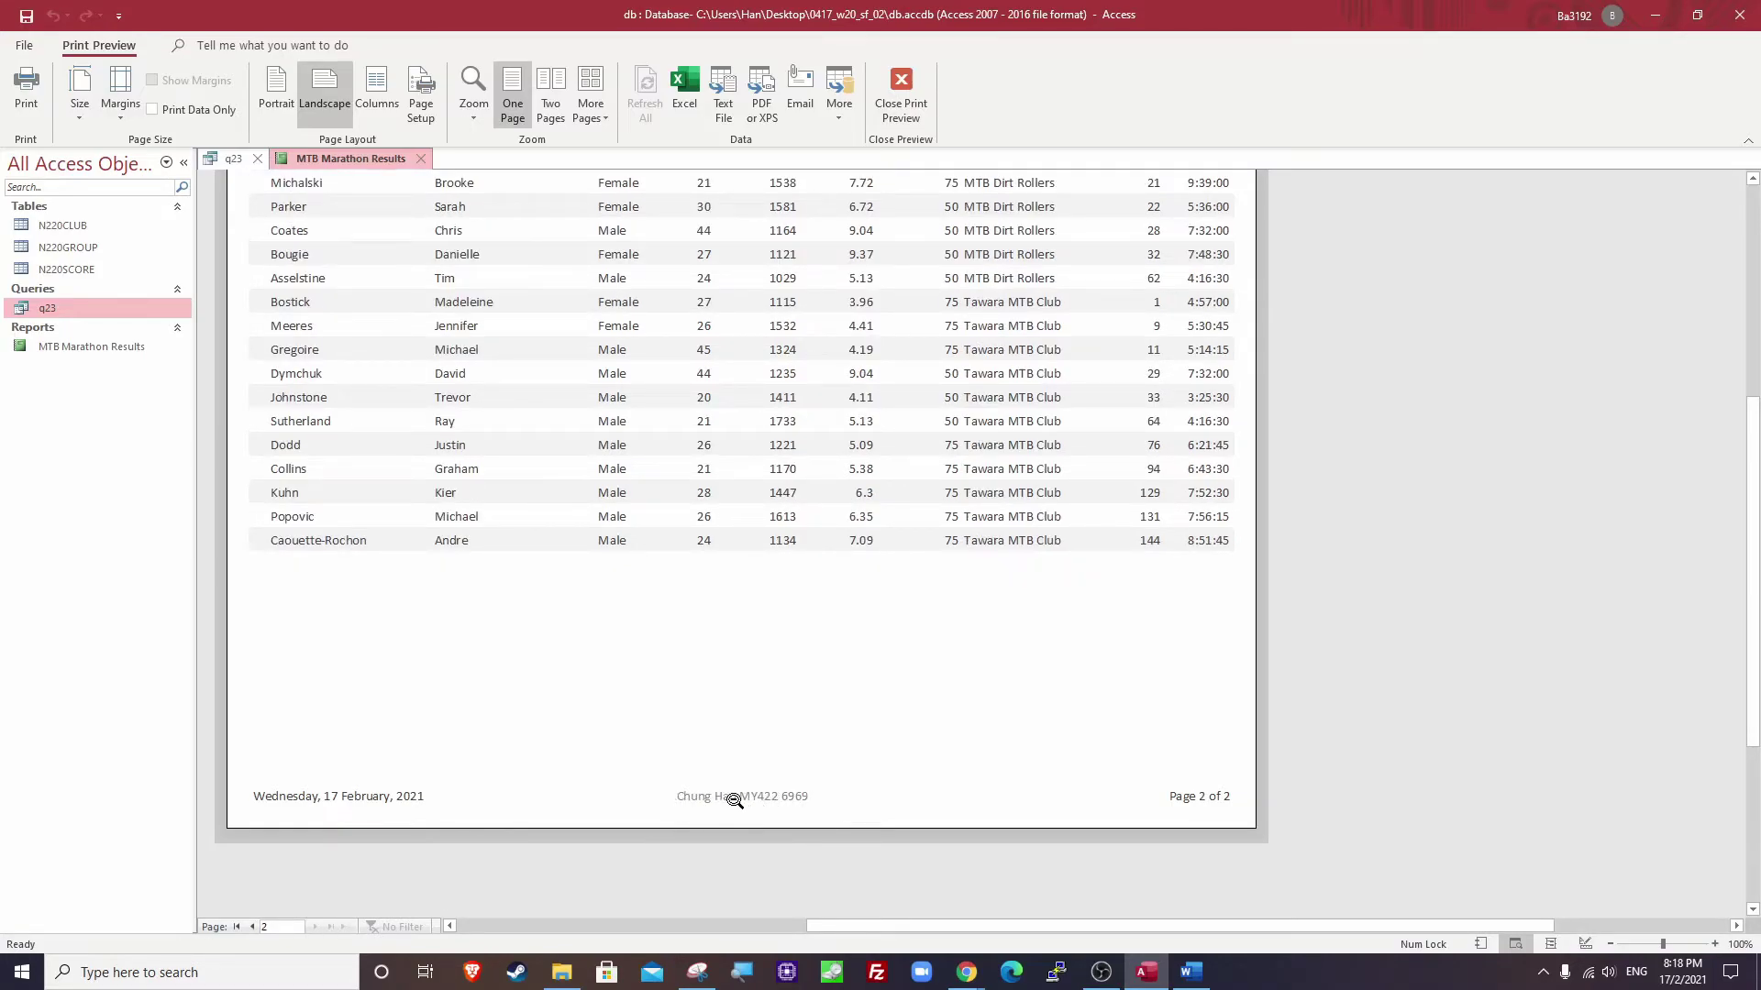
{"action": "scroll", "coordinate": [735, 801], "scroll_direction": "up", "scroll_amount": 3}
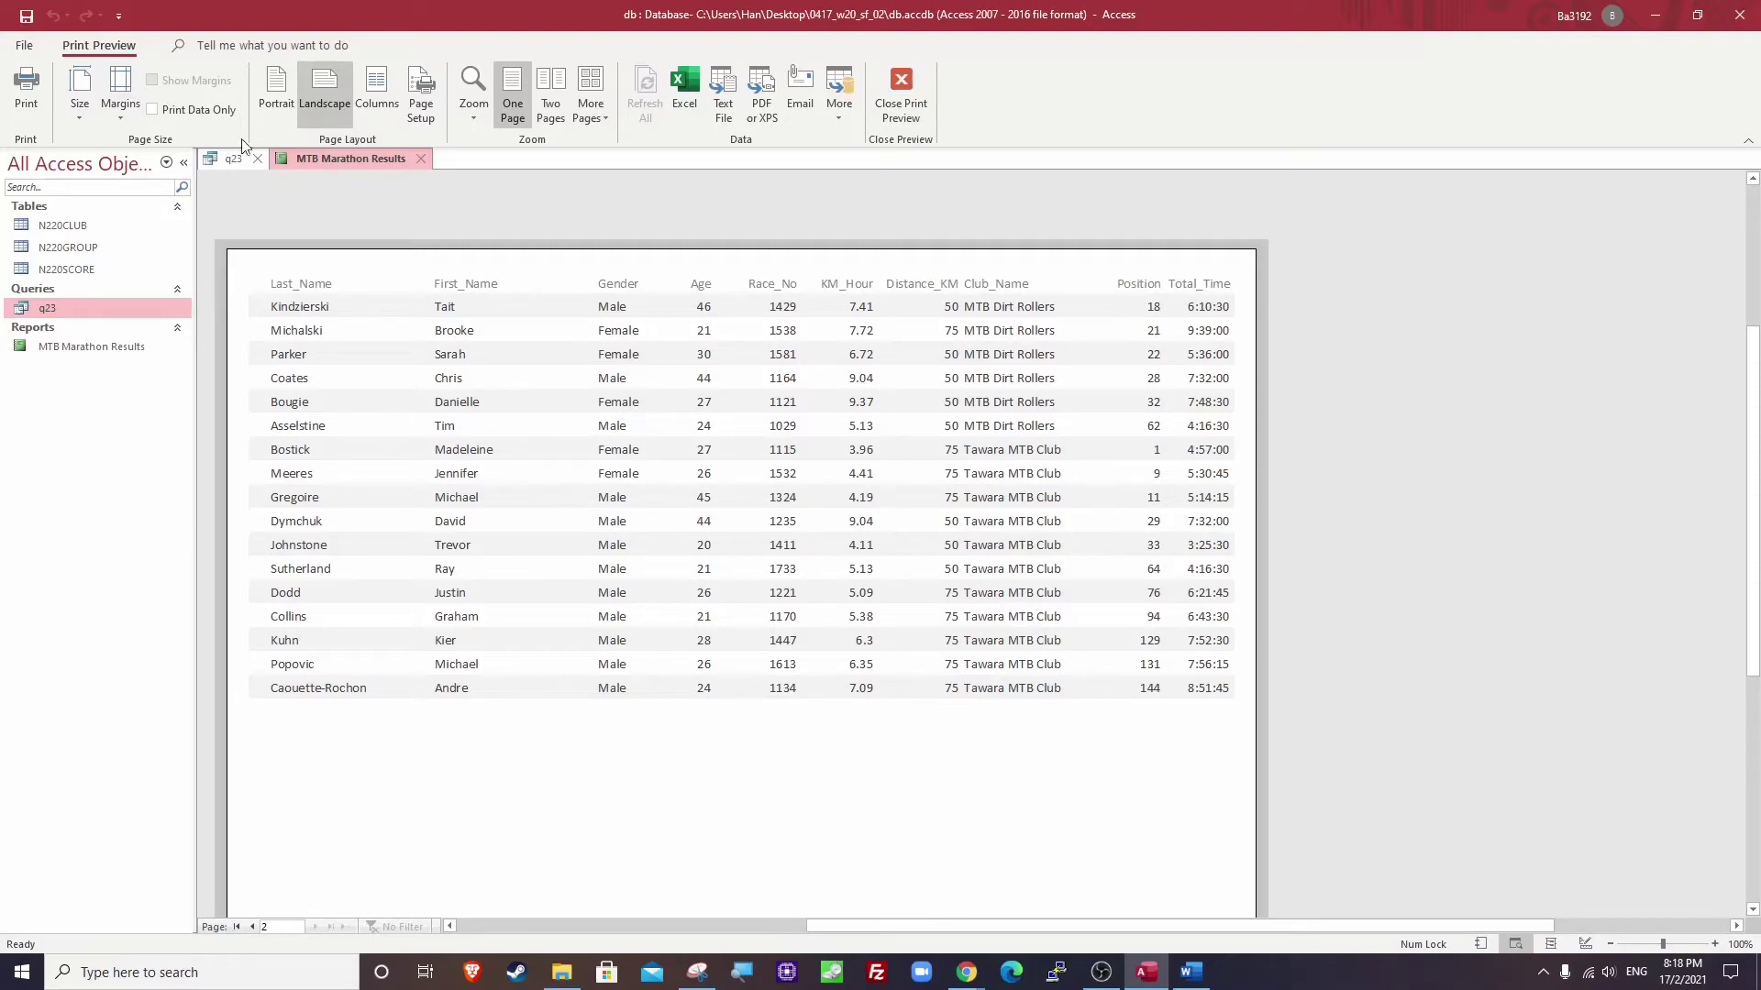
Print the report with Microsoft Print to PDF, saving it as PRINTOUT 2.
{"action": "left_click", "coordinate": [26, 89]}
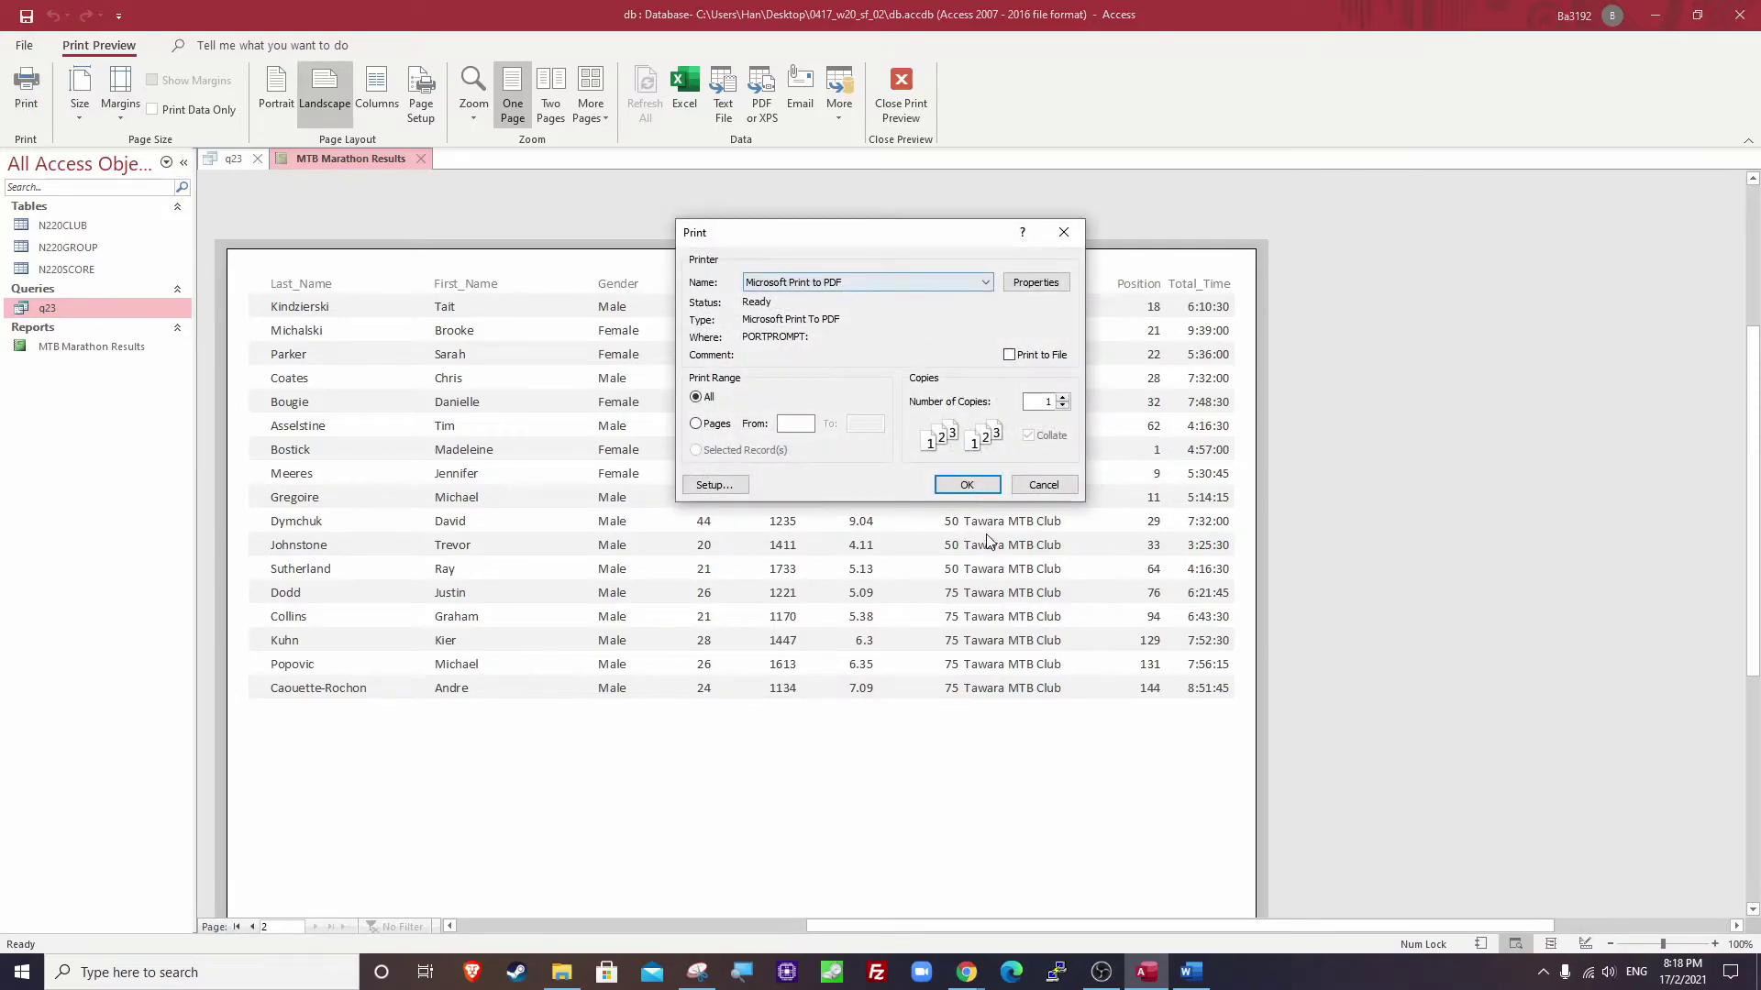
{"action": "left_click", "coordinate": [967, 485]}
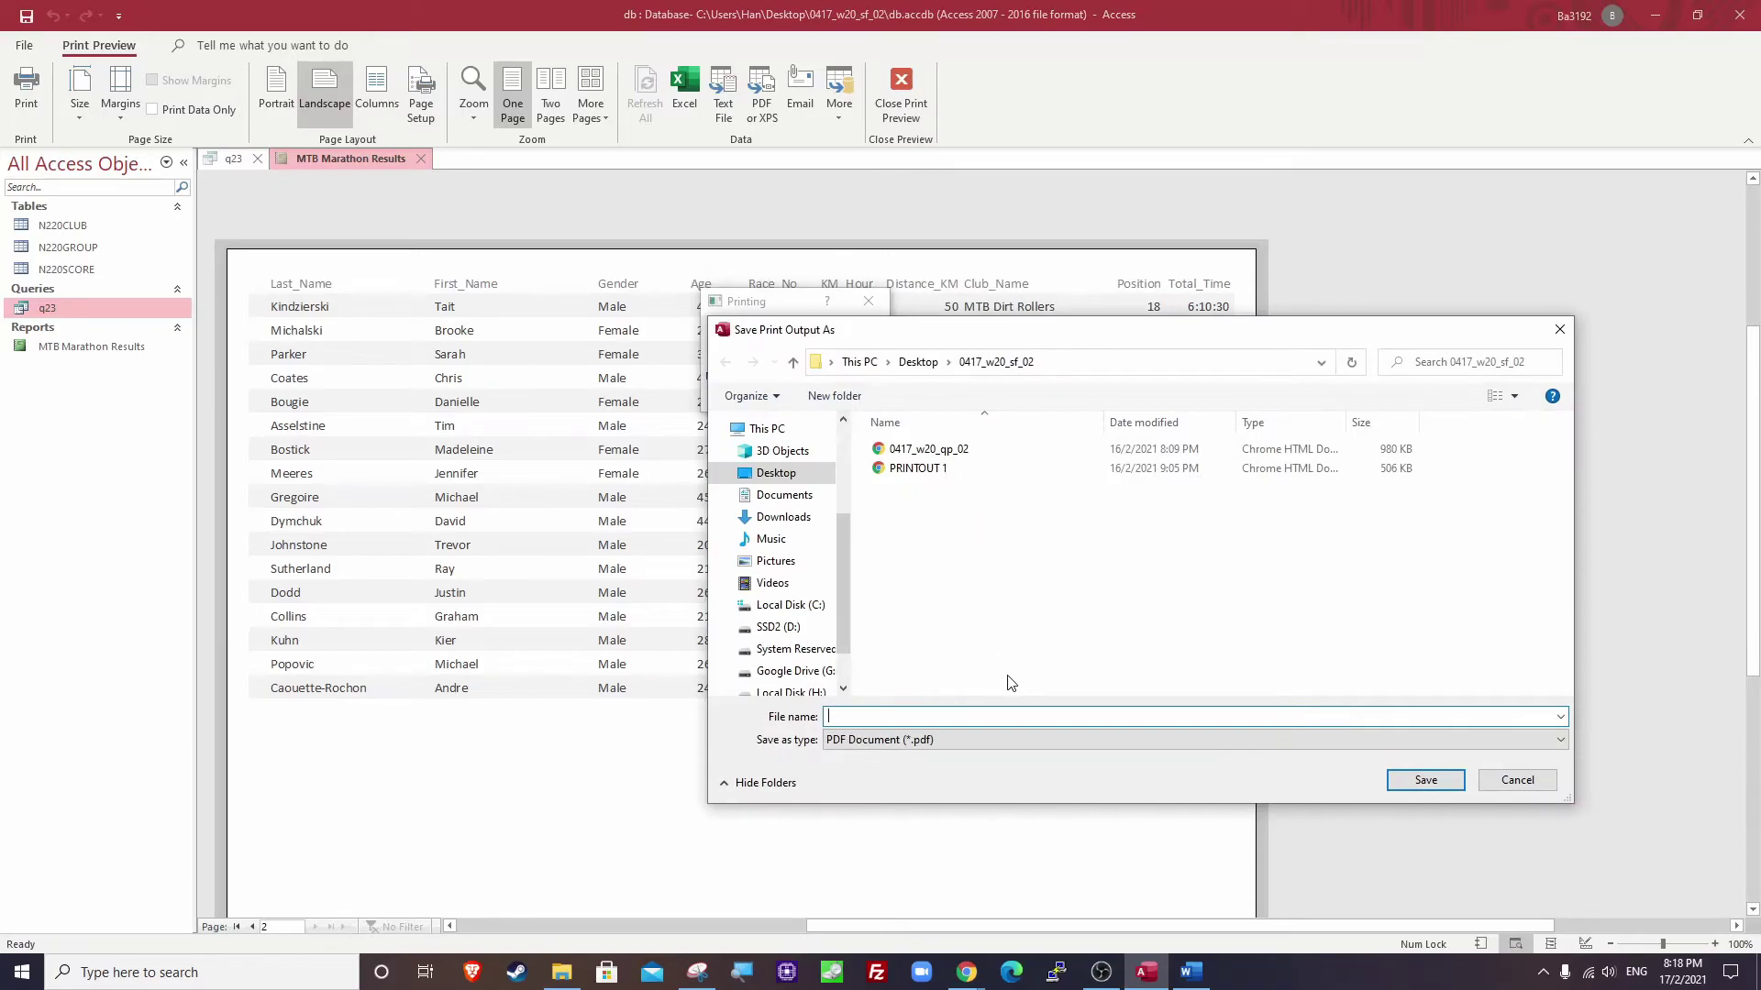
{"action": "type", "text": "PRINTOUT 2"}
{"action": "key", "text": "Return"}
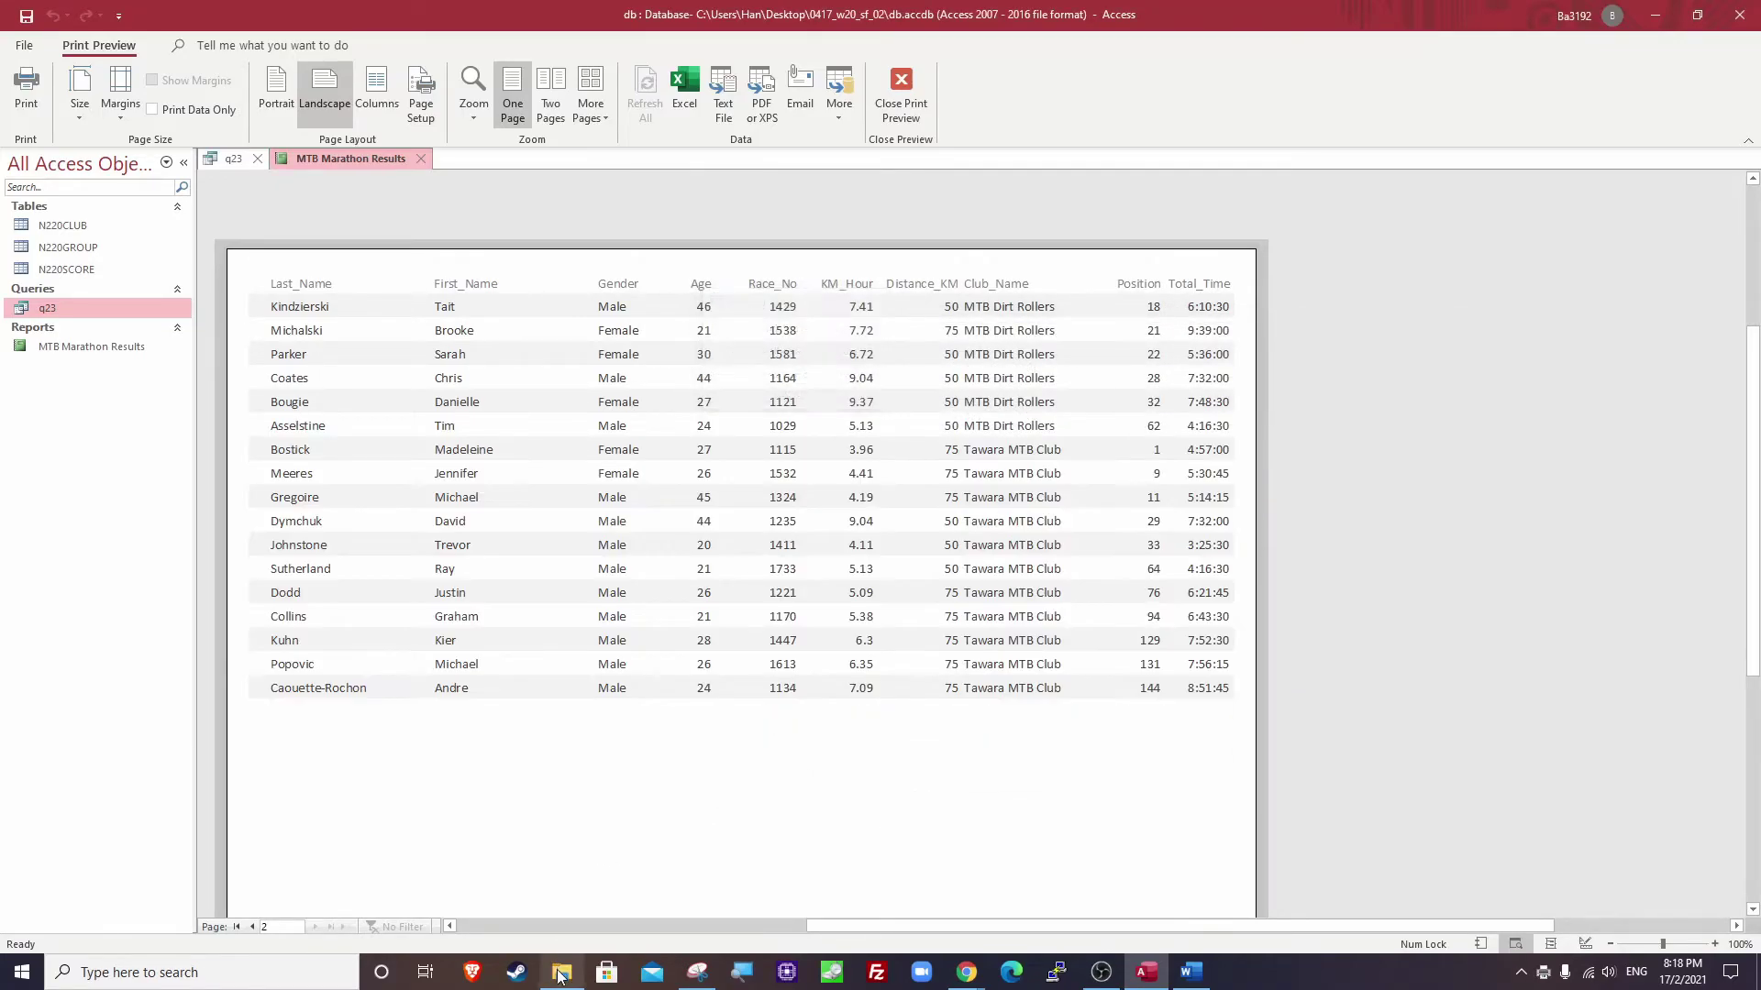
{"action": "left_click", "coordinate": [561, 972]}
Open the PRINTOUT 2 PDF in Chrome, scroll through it, and close it.
{"action": "left_click", "coordinate": [662, 592]}
{"action": "double_click", "coordinate": [663, 592]}
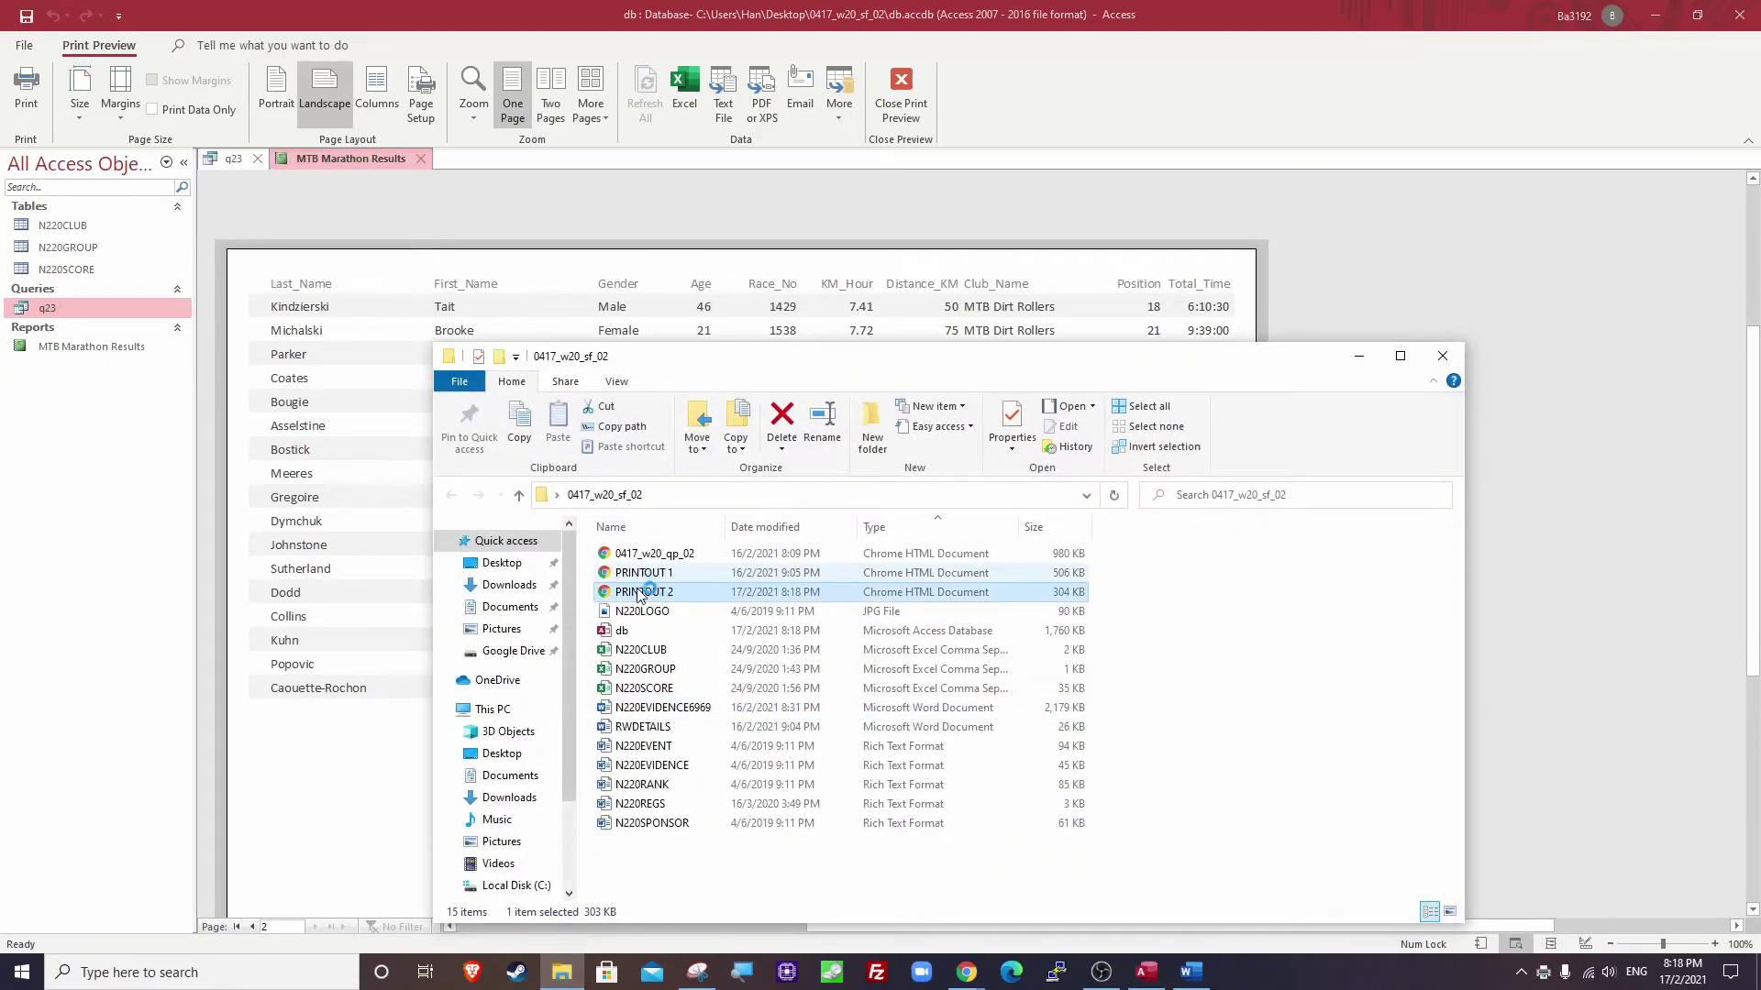
{"action": "scroll", "coordinate": [768, 431], "scroll_direction": "down", "scroll_amount": 1}
{"action": "scroll", "coordinate": [768, 431], "scroll_direction": "down", "scroll_amount": 7}
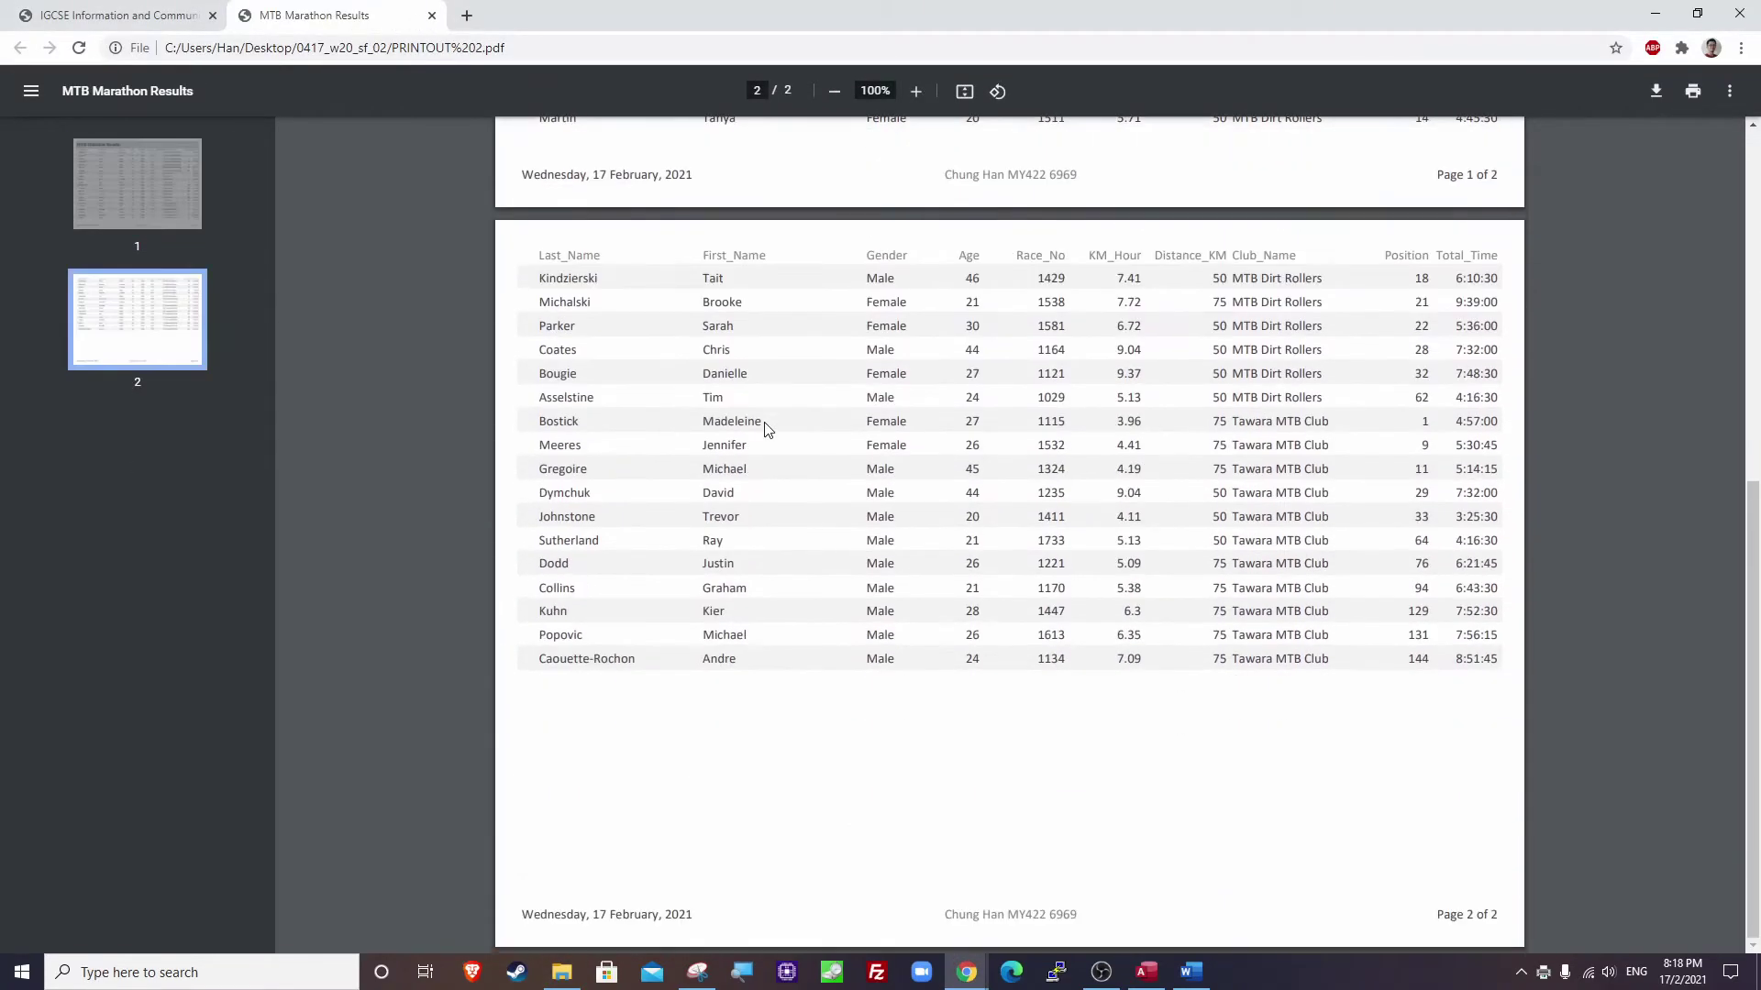
{"action": "scroll", "coordinate": [816, 513], "scroll_direction": "up", "scroll_amount": 7}
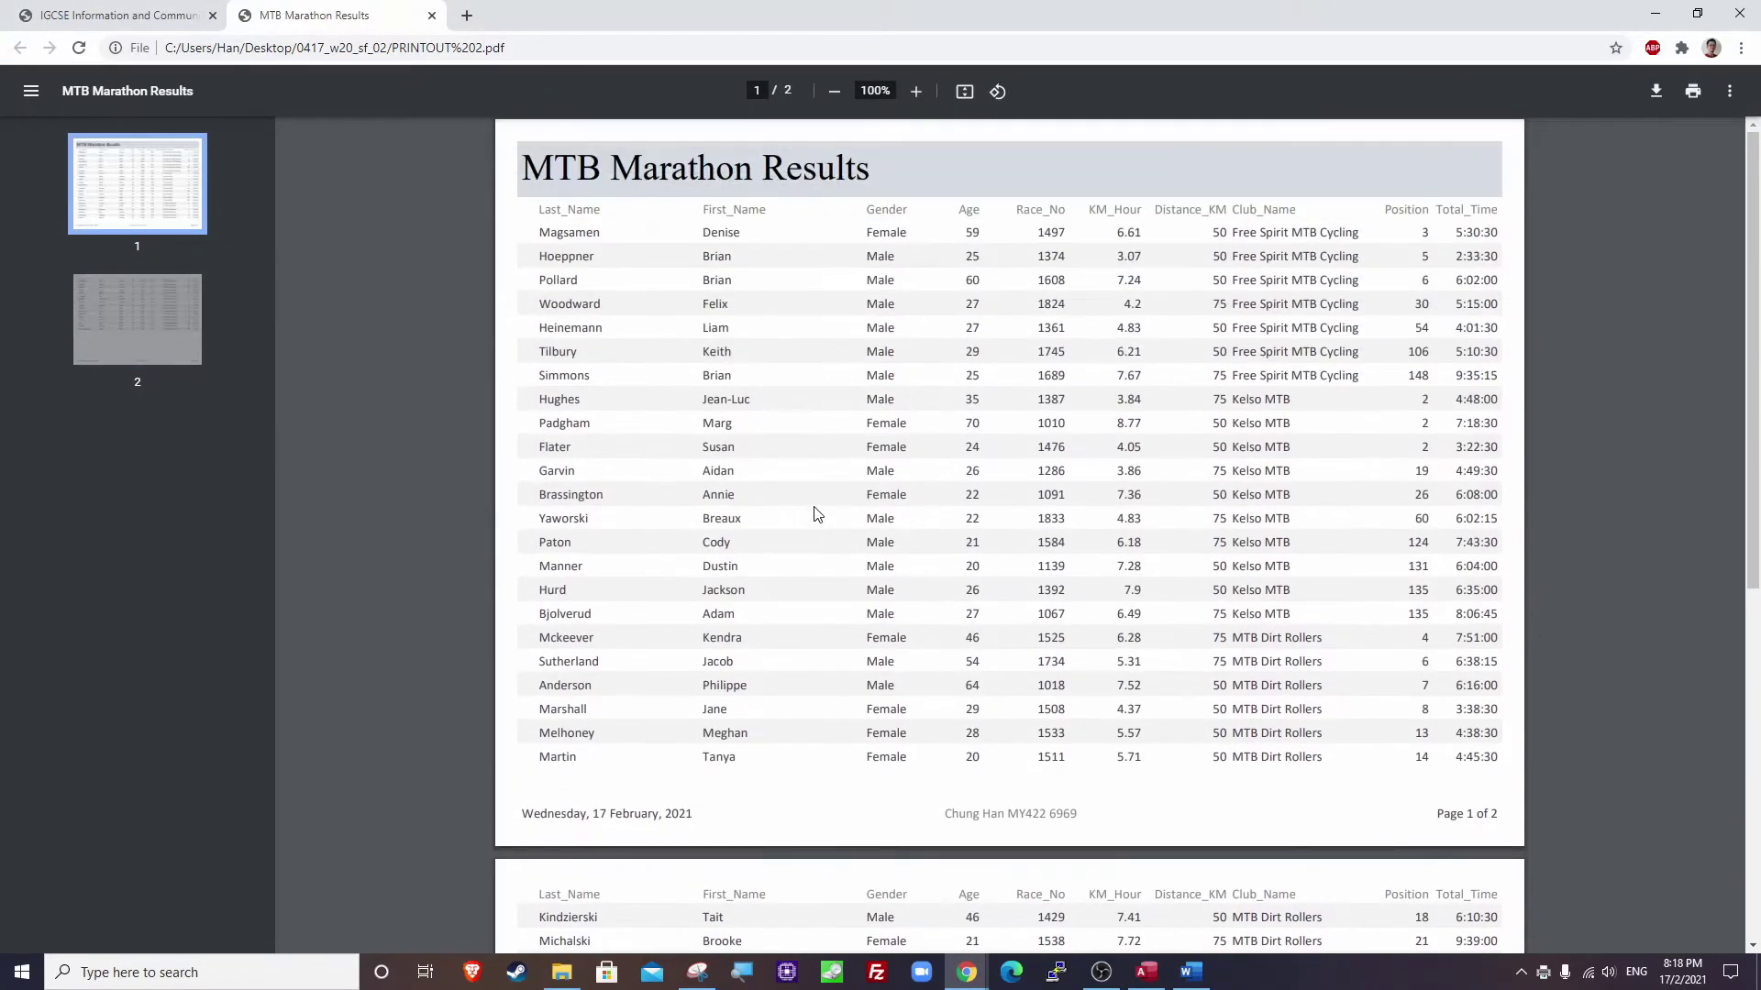
{"action": "left_click", "coordinate": [432, 16]}
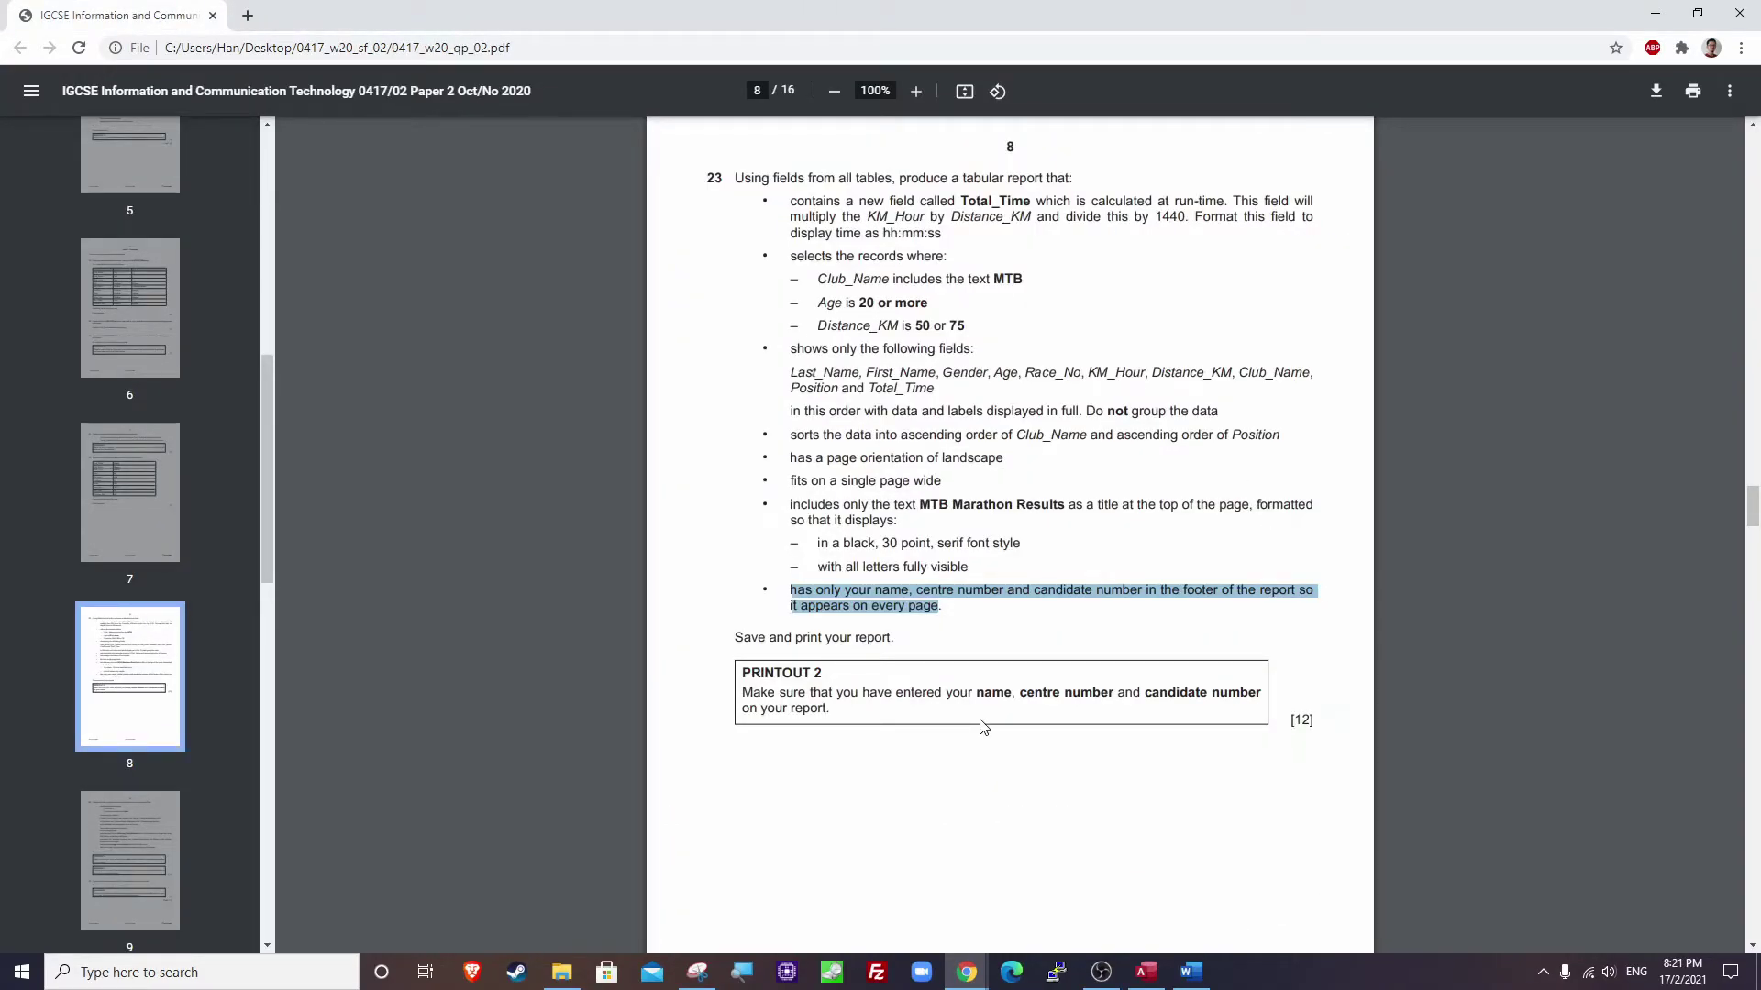
Read question 24, highlighting the Position is 1 and six-field requirements.
{"action": "scroll", "coordinate": [983, 728], "scroll_direction": "down", "scroll_amount": 10}
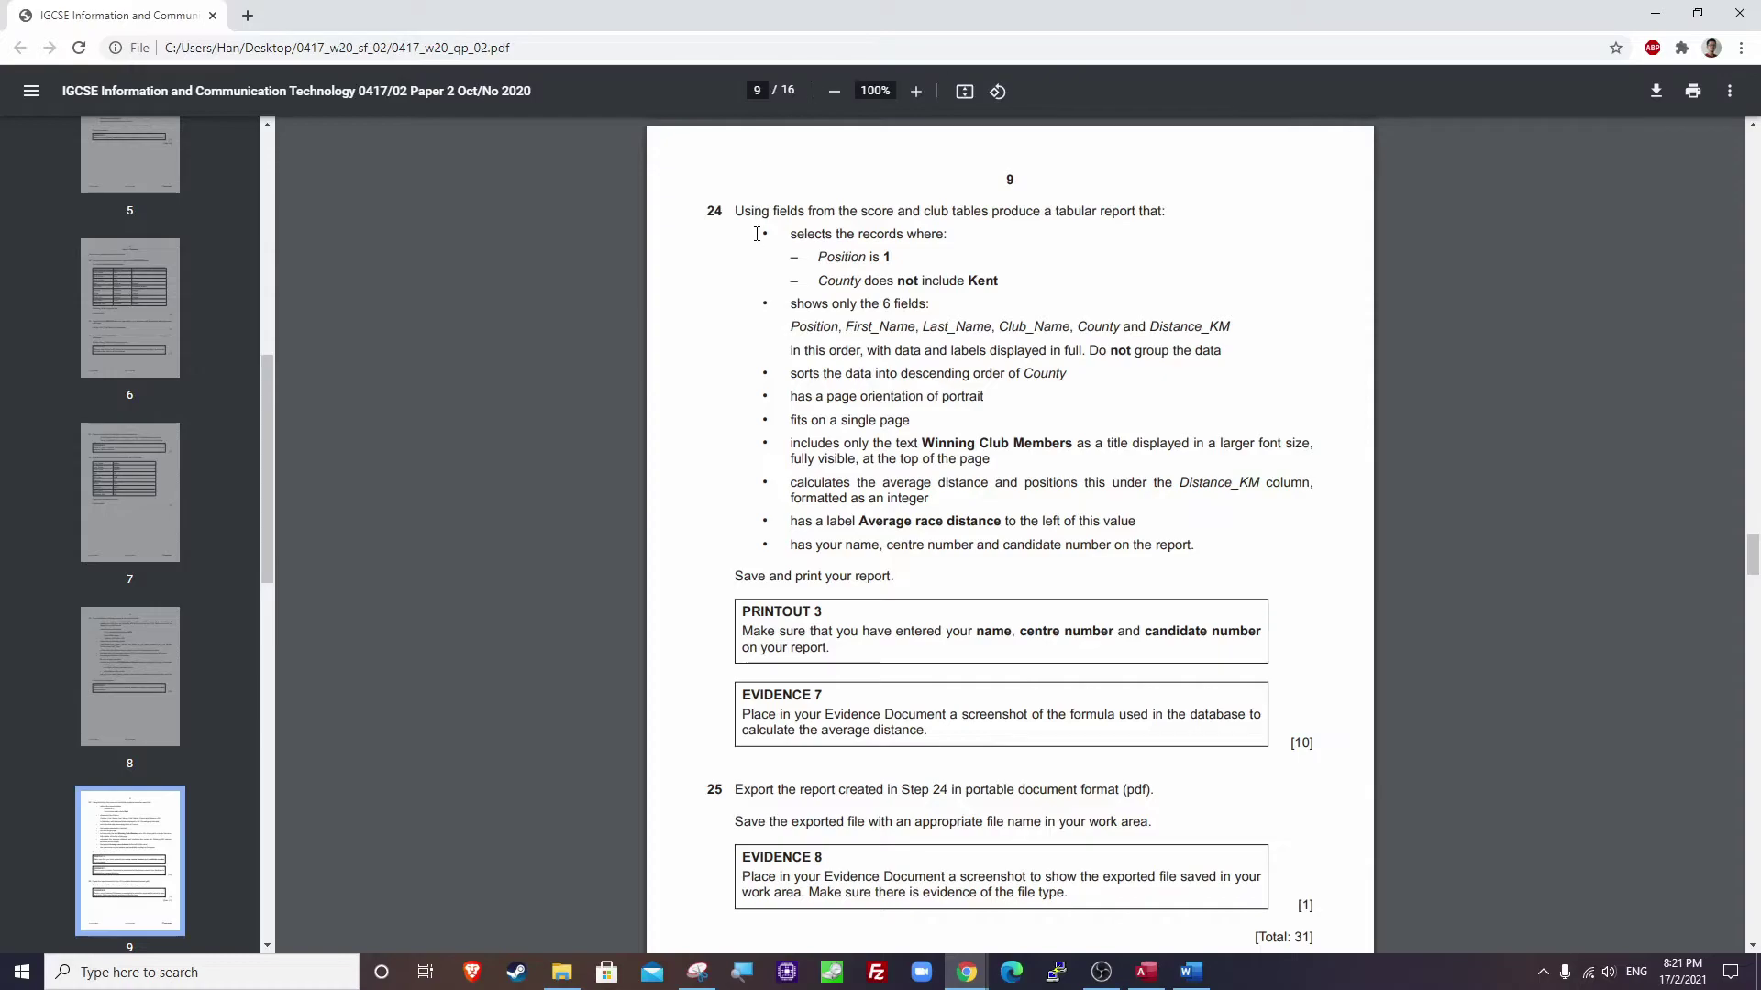
{"action": "left_click_drag", "start_coordinate": [740, 213], "coordinate": [1182, 214]}
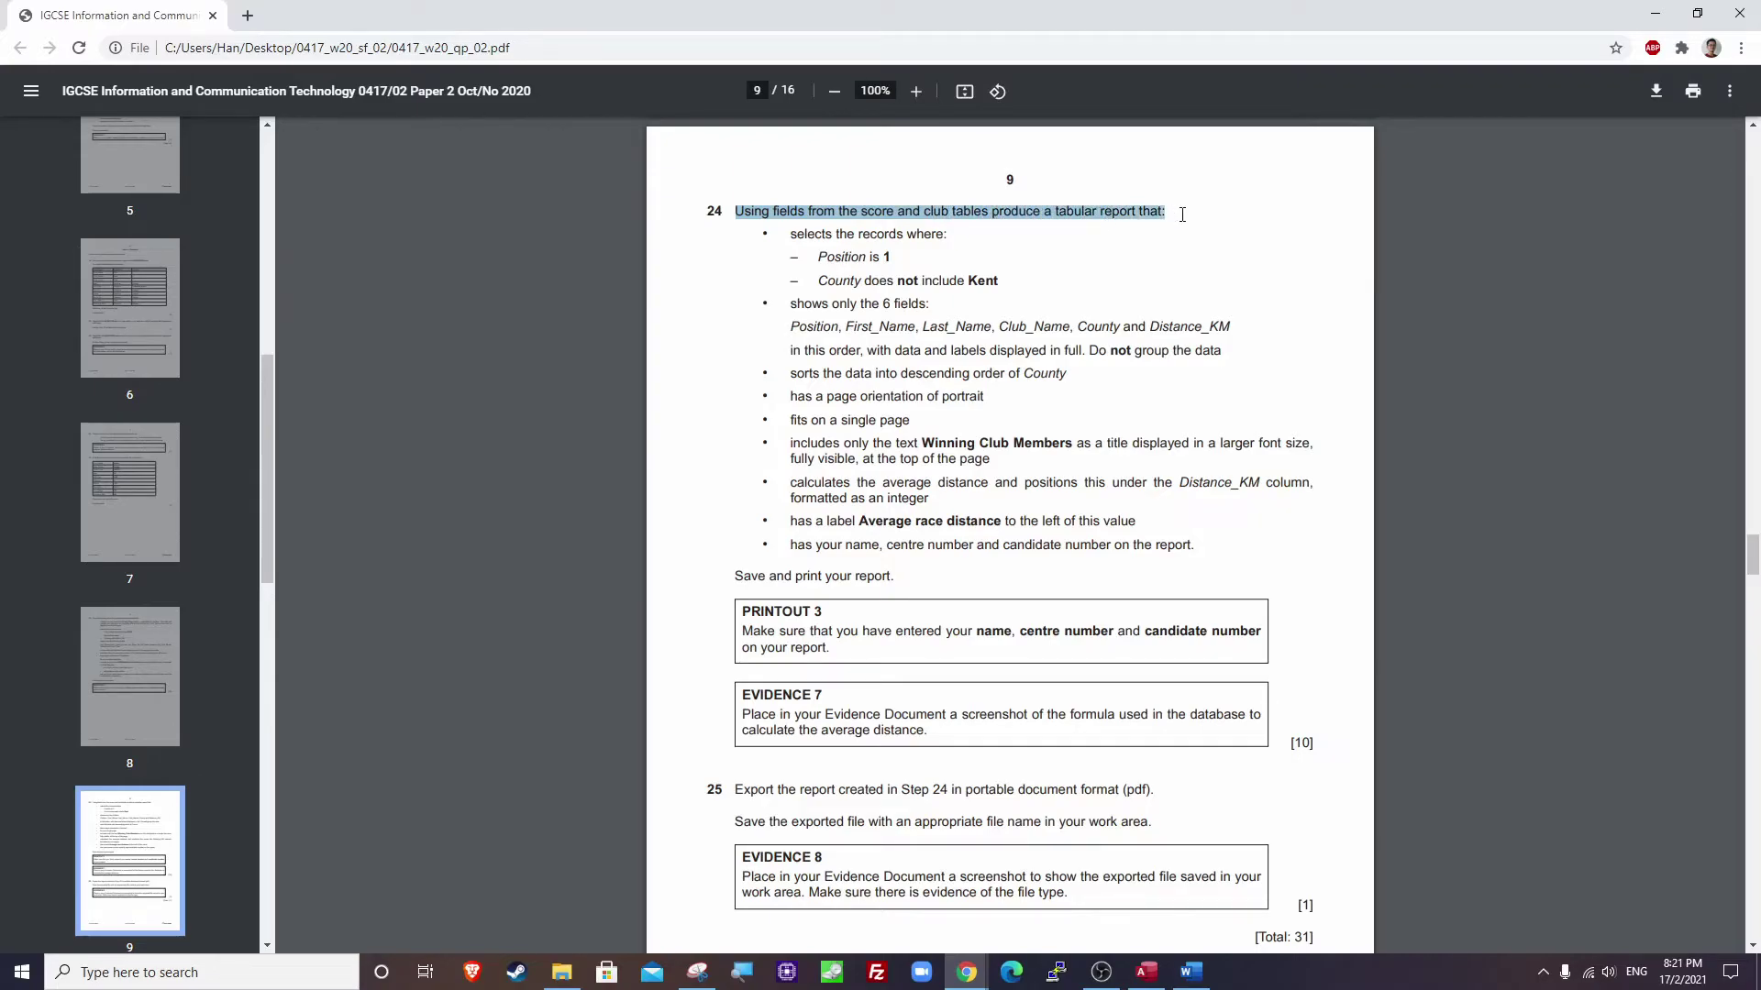
{"action": "left_click_drag", "start_coordinate": [795, 235], "coordinate": [1000, 281]}
{"action": "left_click_drag", "start_coordinate": [791, 305], "coordinate": [926, 304]}
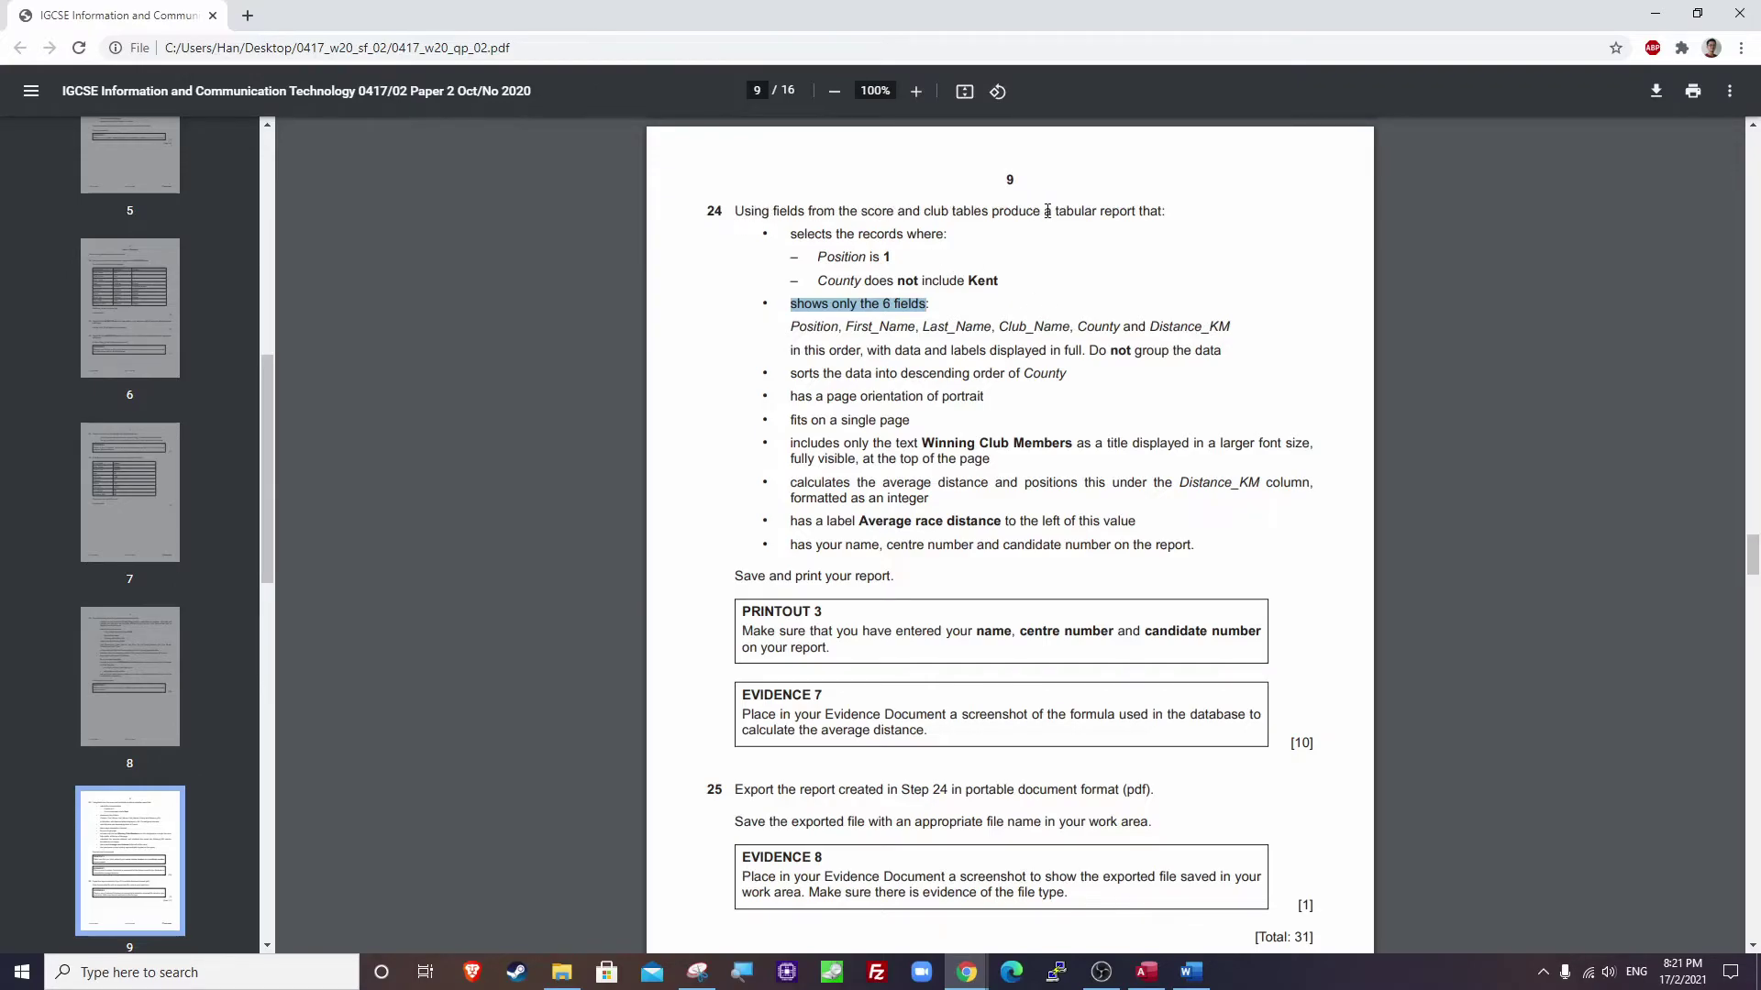
{"action": "key", "text": "alt+Tab"}
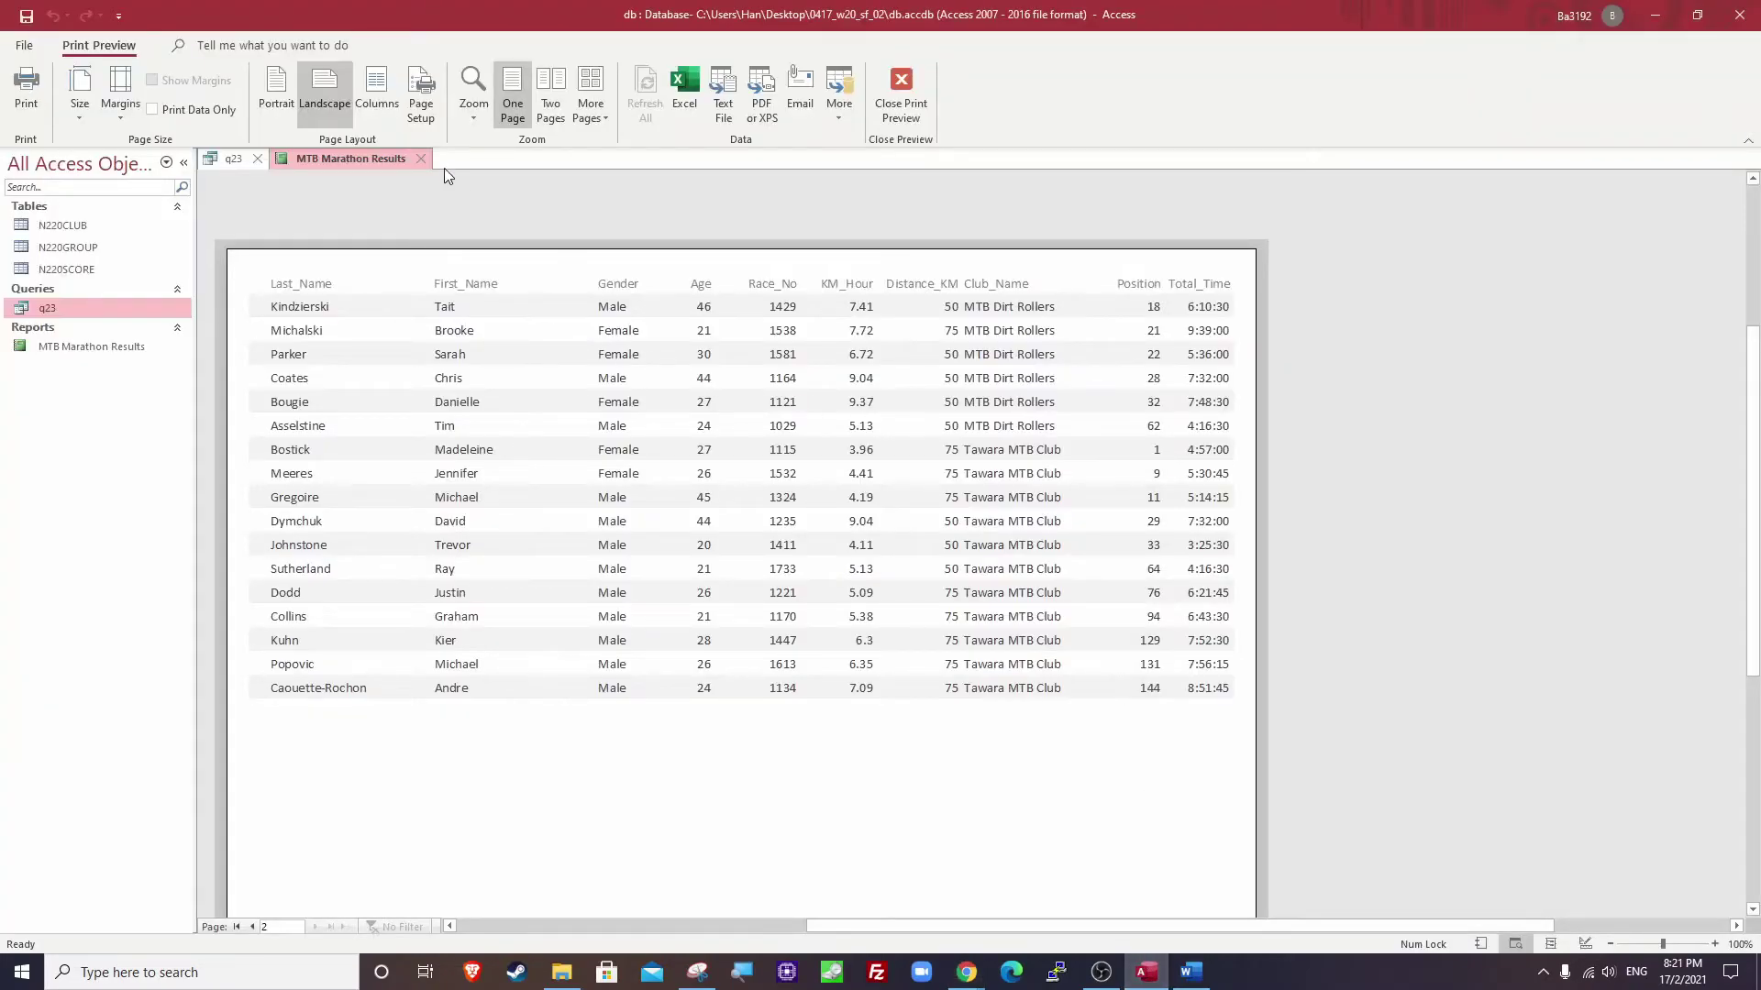
Close the MTB Marathon Results report and q23 query, then review the tables, query and report in the Navigation Pane.
{"action": "left_click", "coordinate": [421, 159]}
{"action": "left_click", "coordinate": [262, 161]}
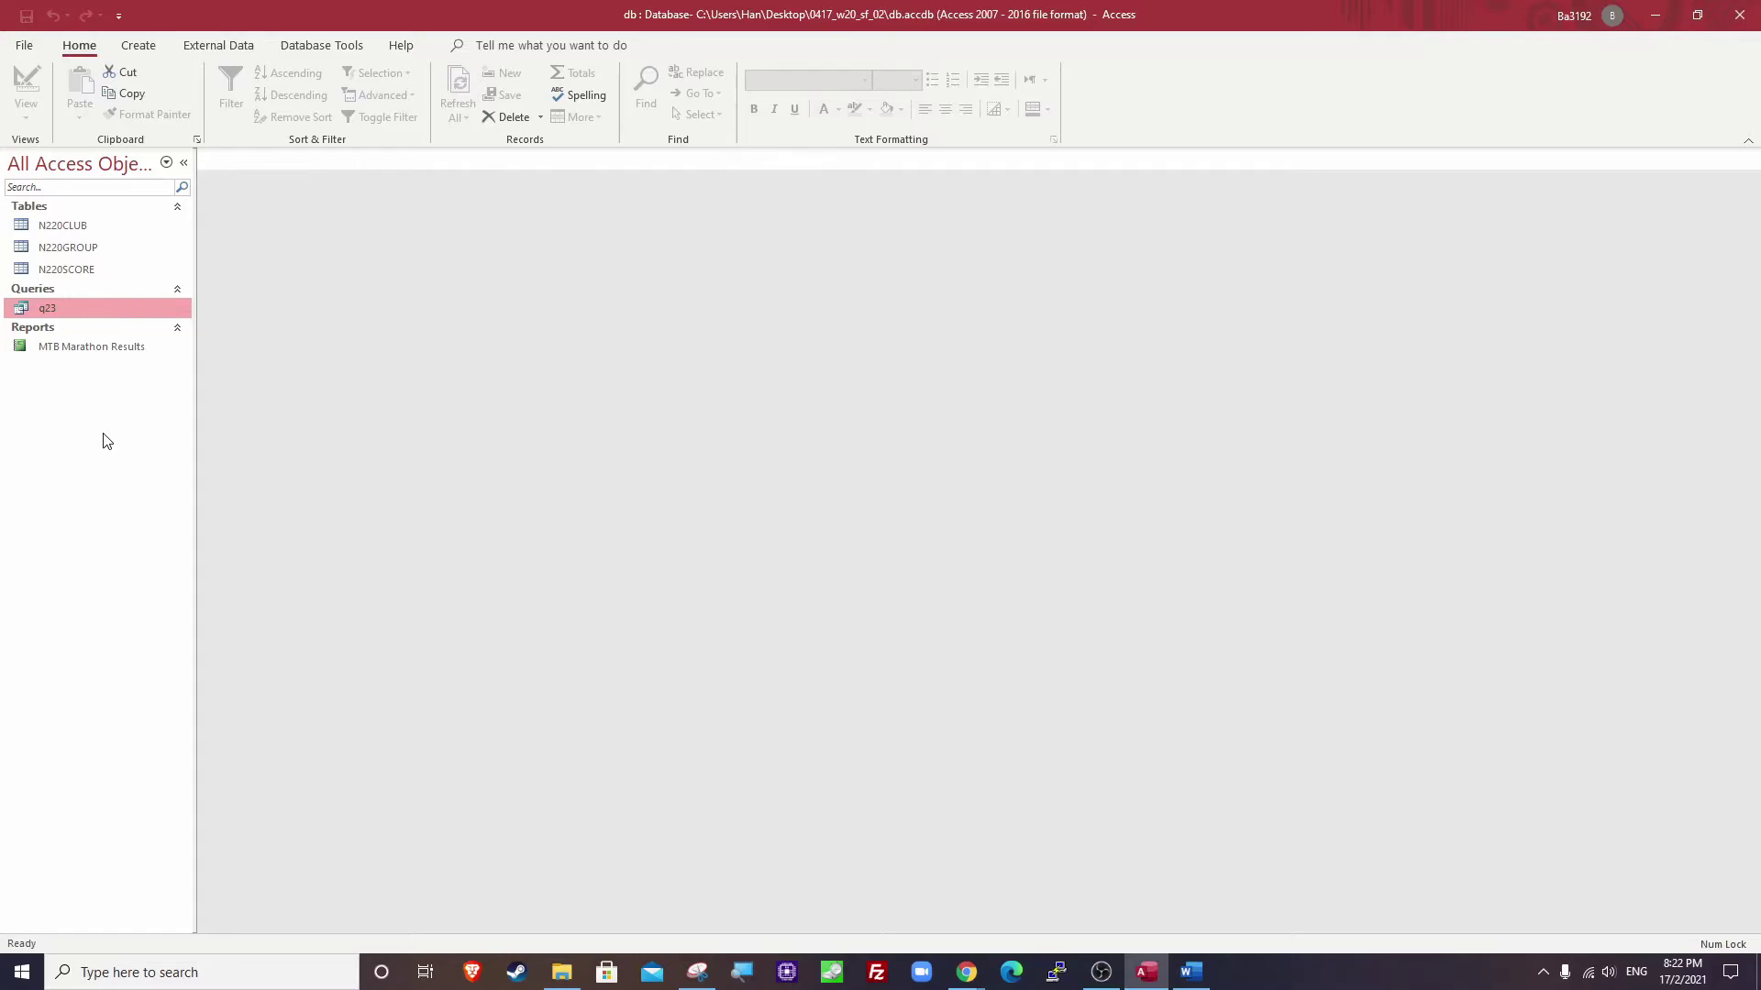
{"action": "left_click", "coordinate": [64, 227]}
{"action": "left_click", "coordinate": [69, 269], "text": "shift"}
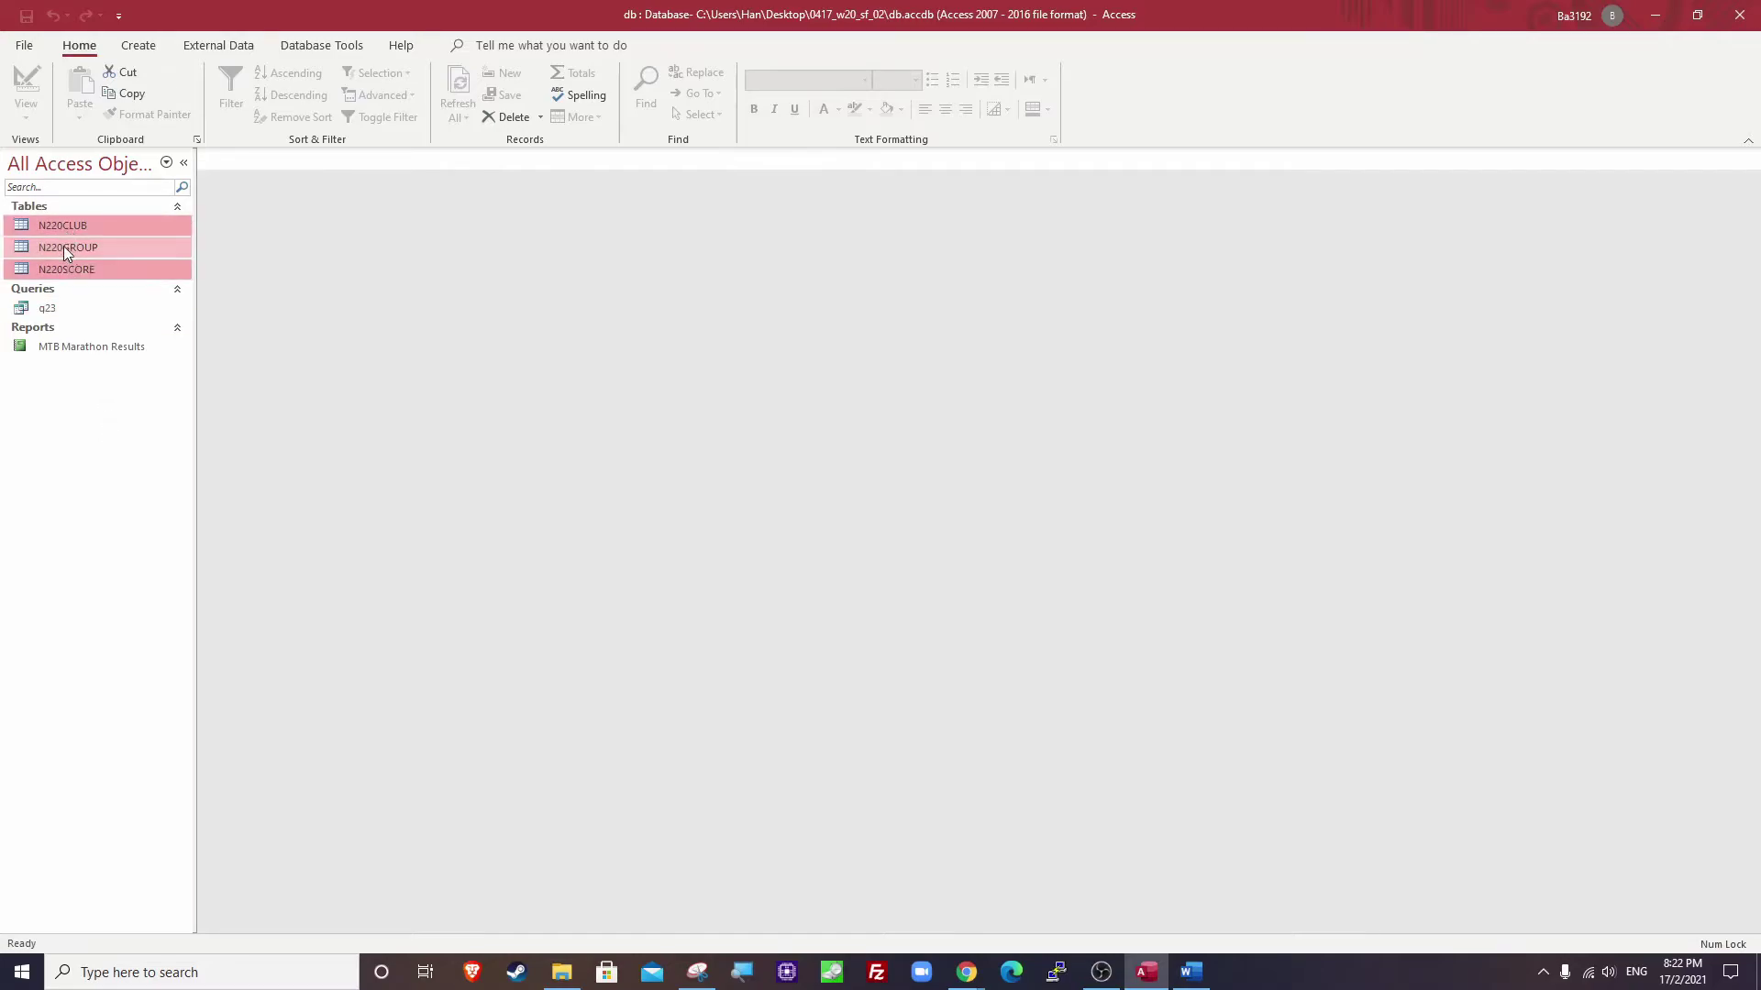
{"action": "left_click", "coordinate": [66, 309]}
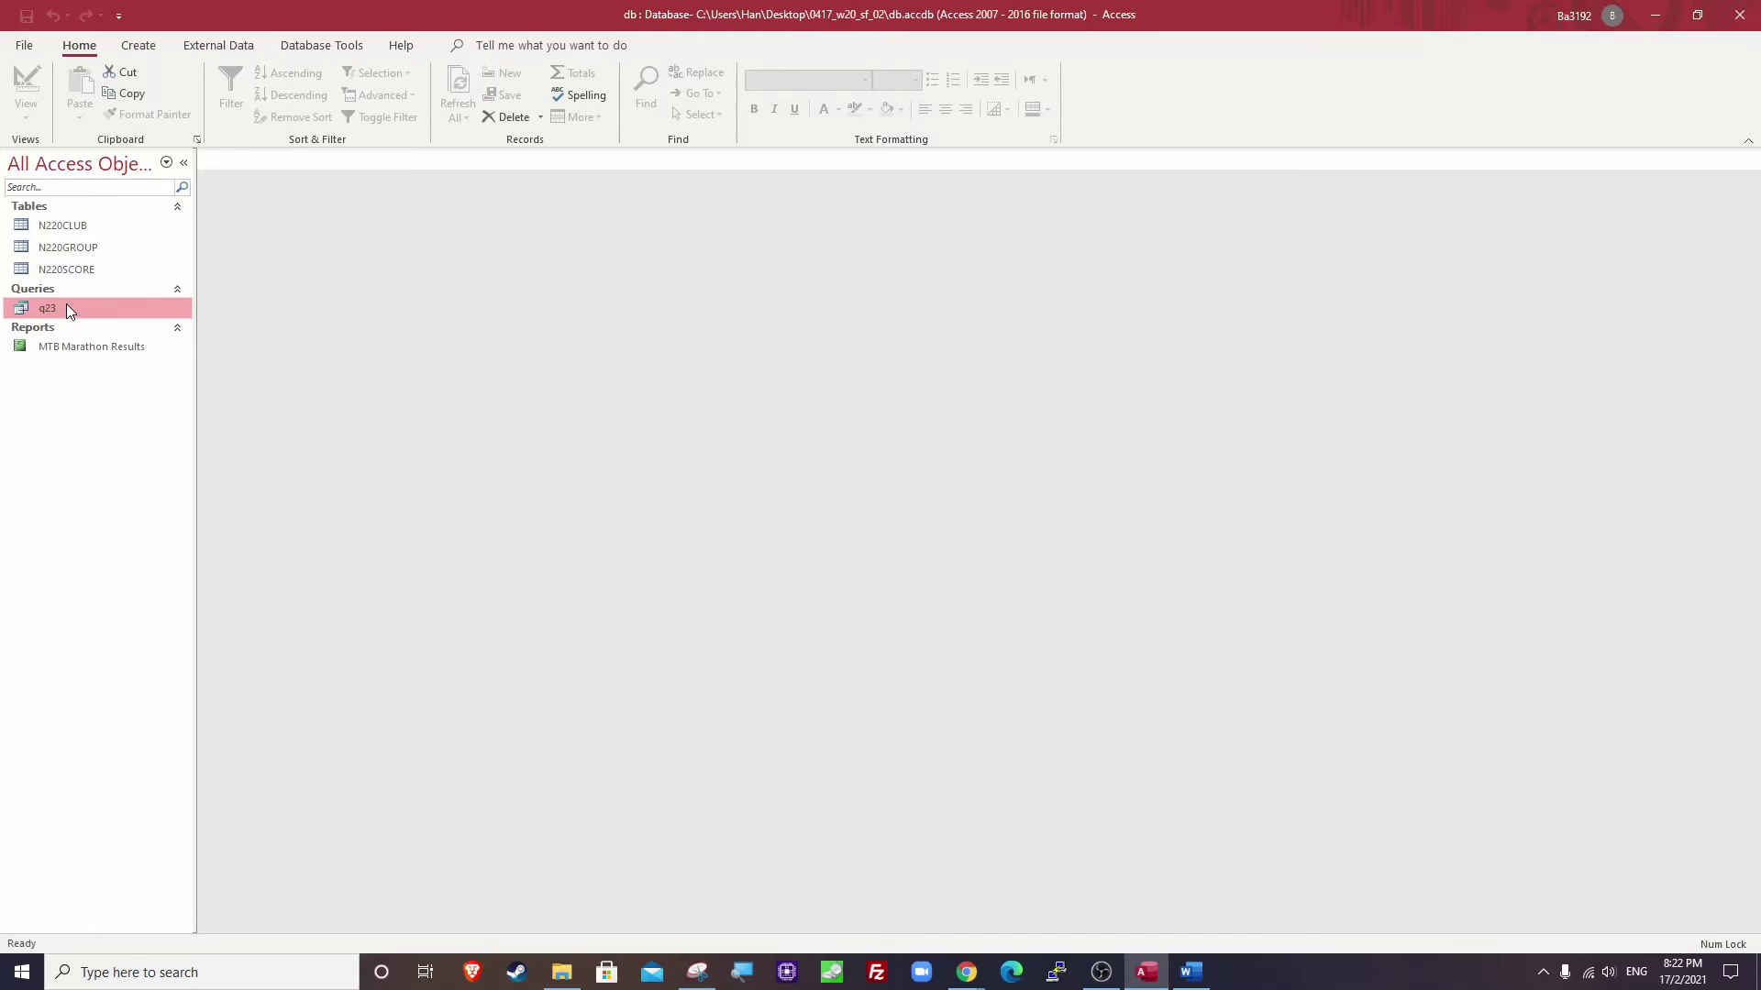
{"action": "left_click", "coordinate": [103, 349]}
{"action": "left_click_drag", "start_coordinate": [53, 240], "coordinate": [66, 343]}
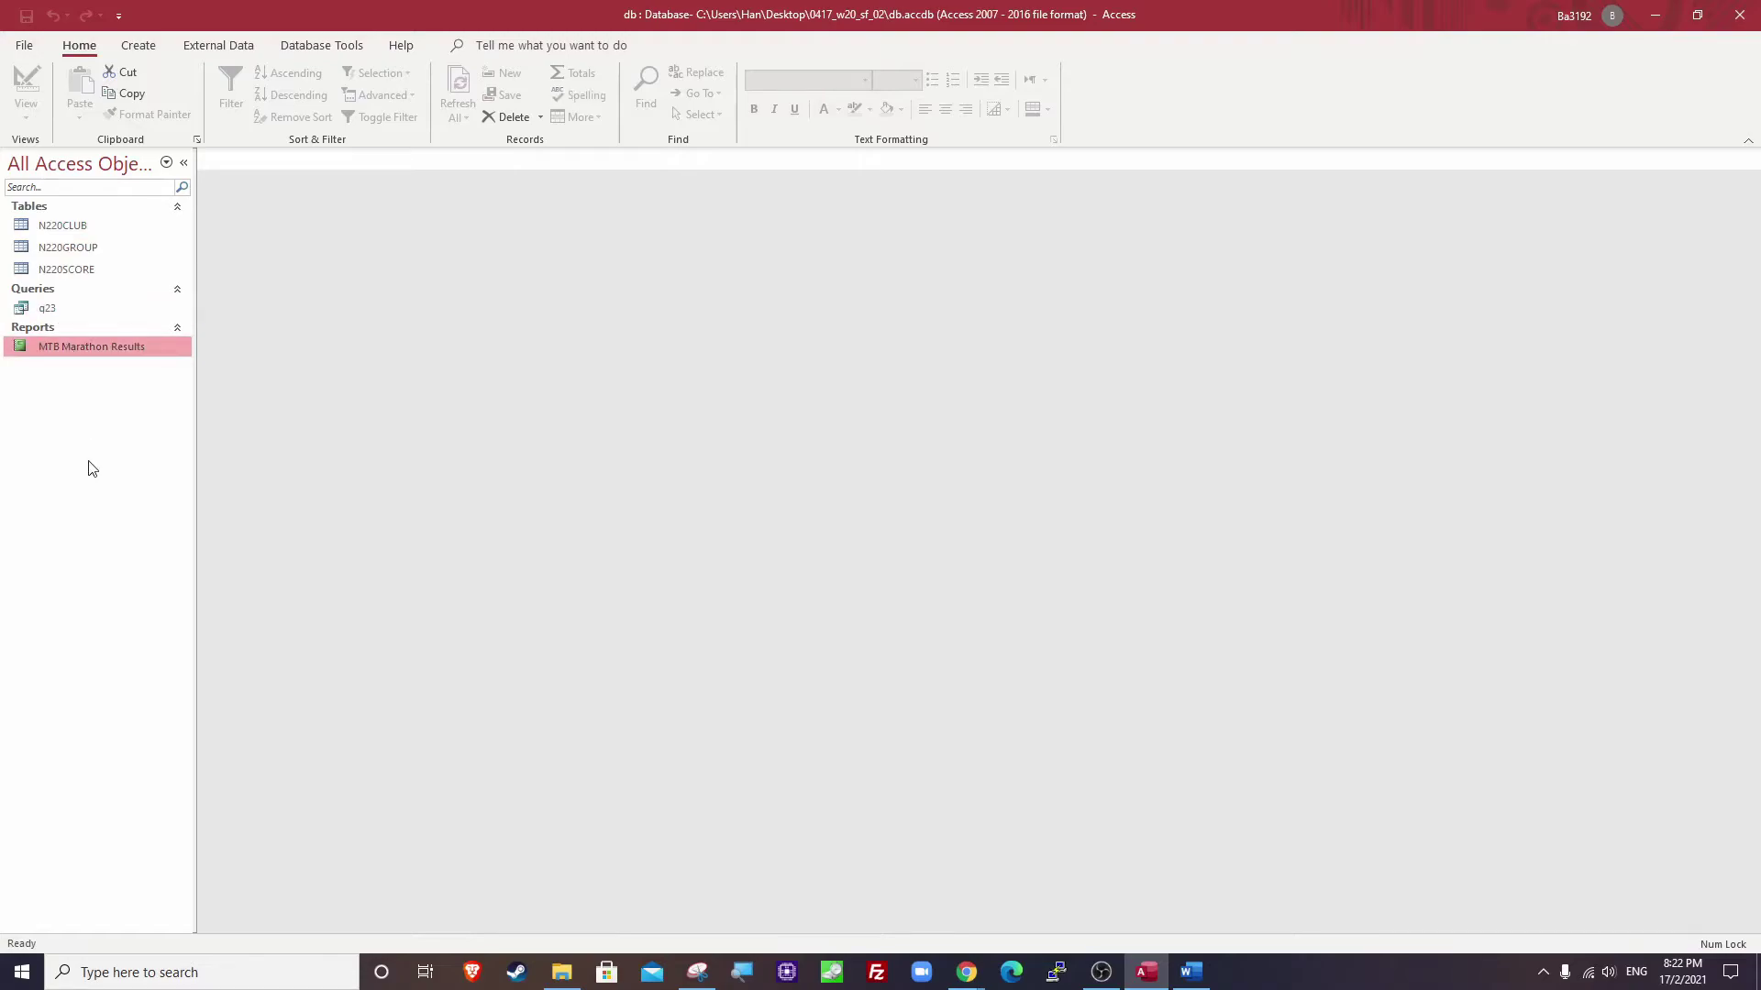
{"action": "key", "text": "alt+Tab"}
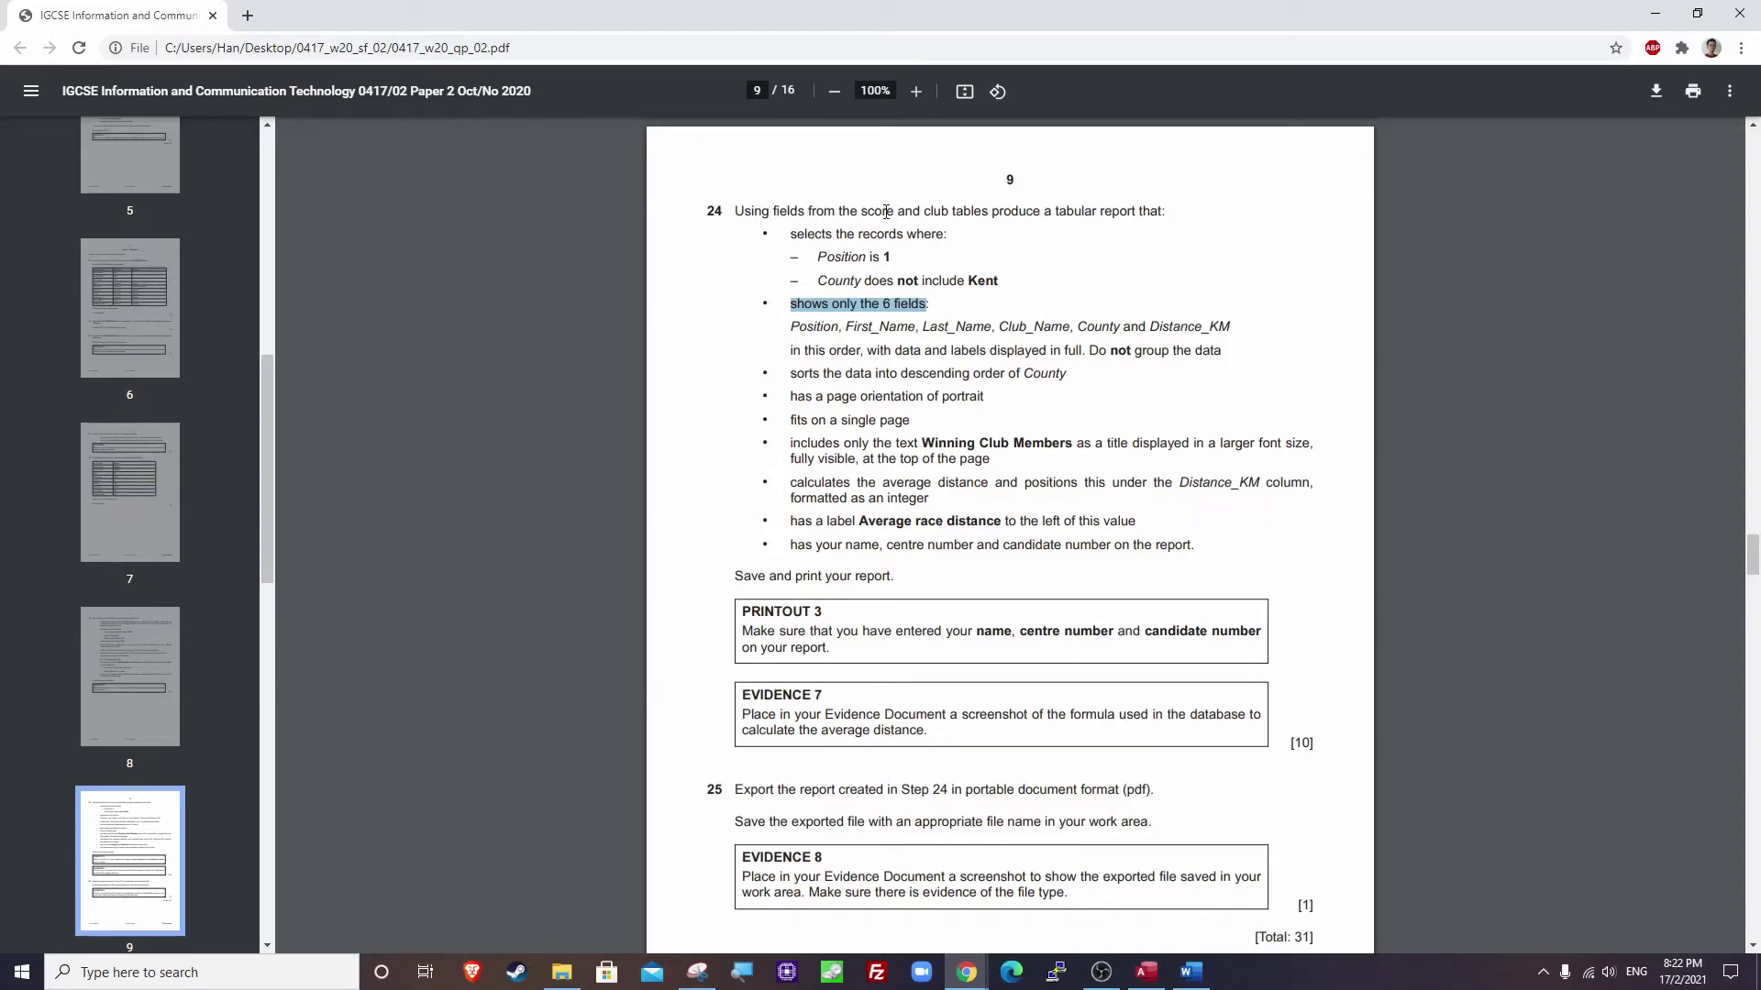
Highlight the 'score and club tables' phrase in question 24, then minimise Chrome.
{"action": "key", "text": "alt+Tab"}
{"action": "key", "text": "alt+Tab"}
{"action": "left_click_drag", "start_coordinate": [861, 212], "coordinate": [989, 212]}
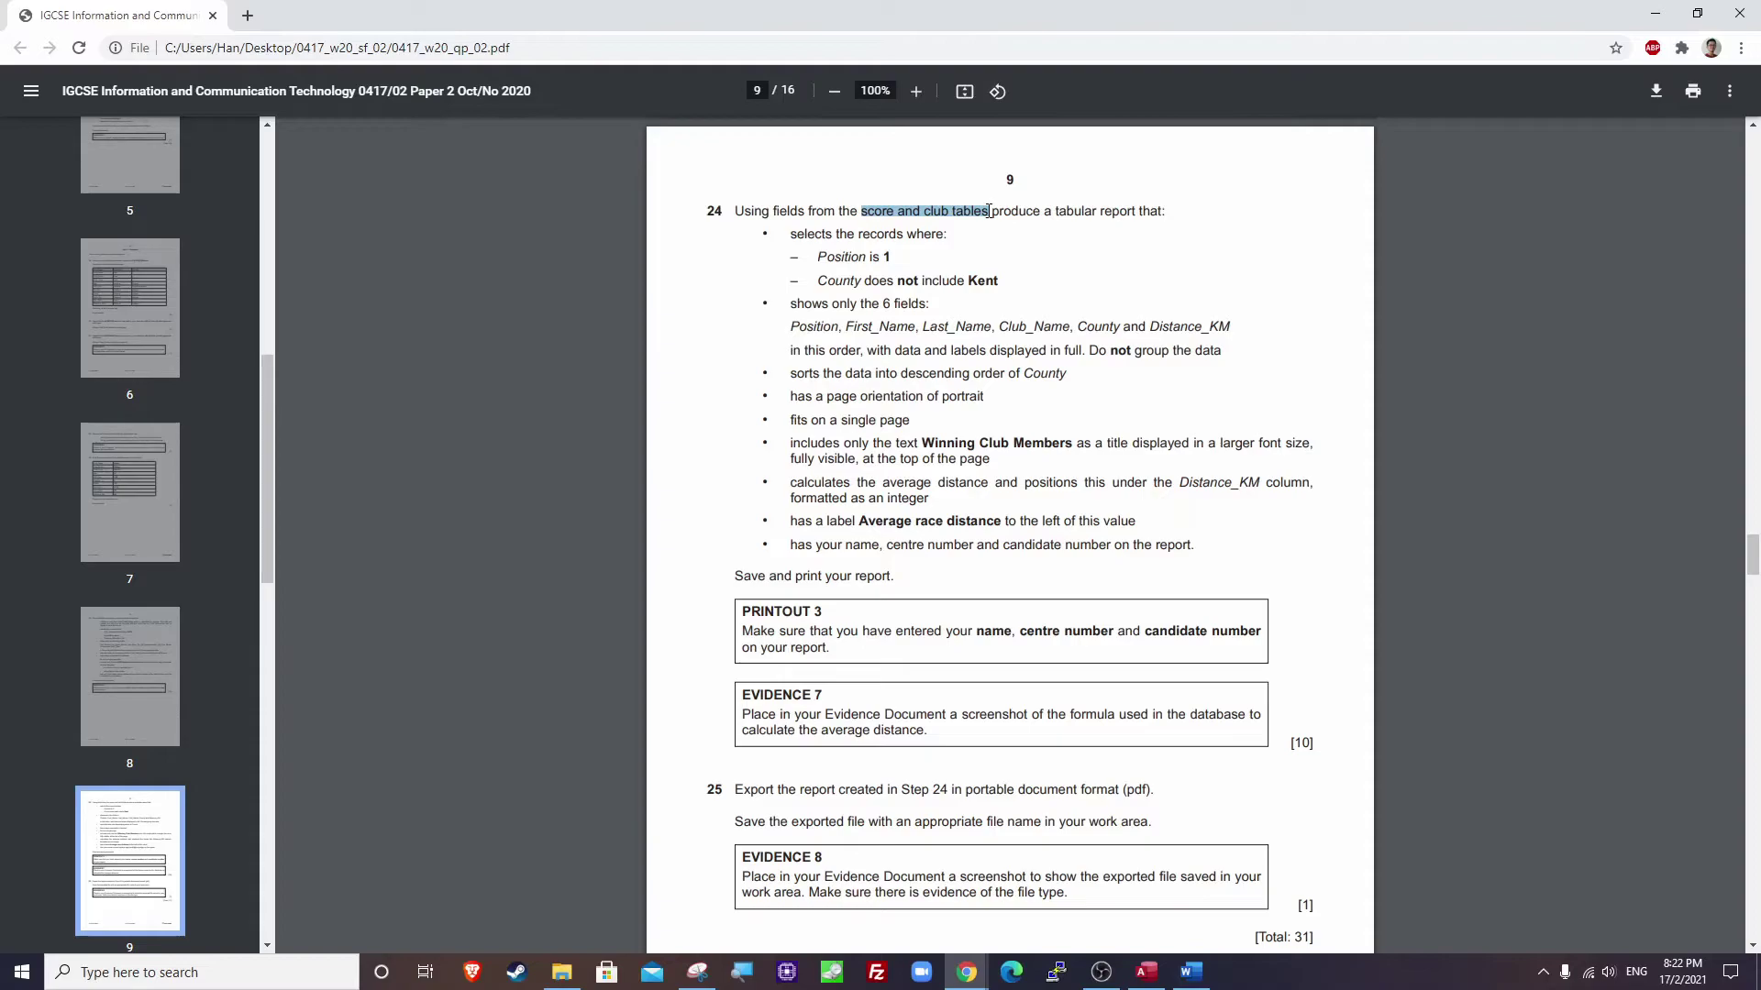
{"action": "left_click", "coordinate": [989, 211]}
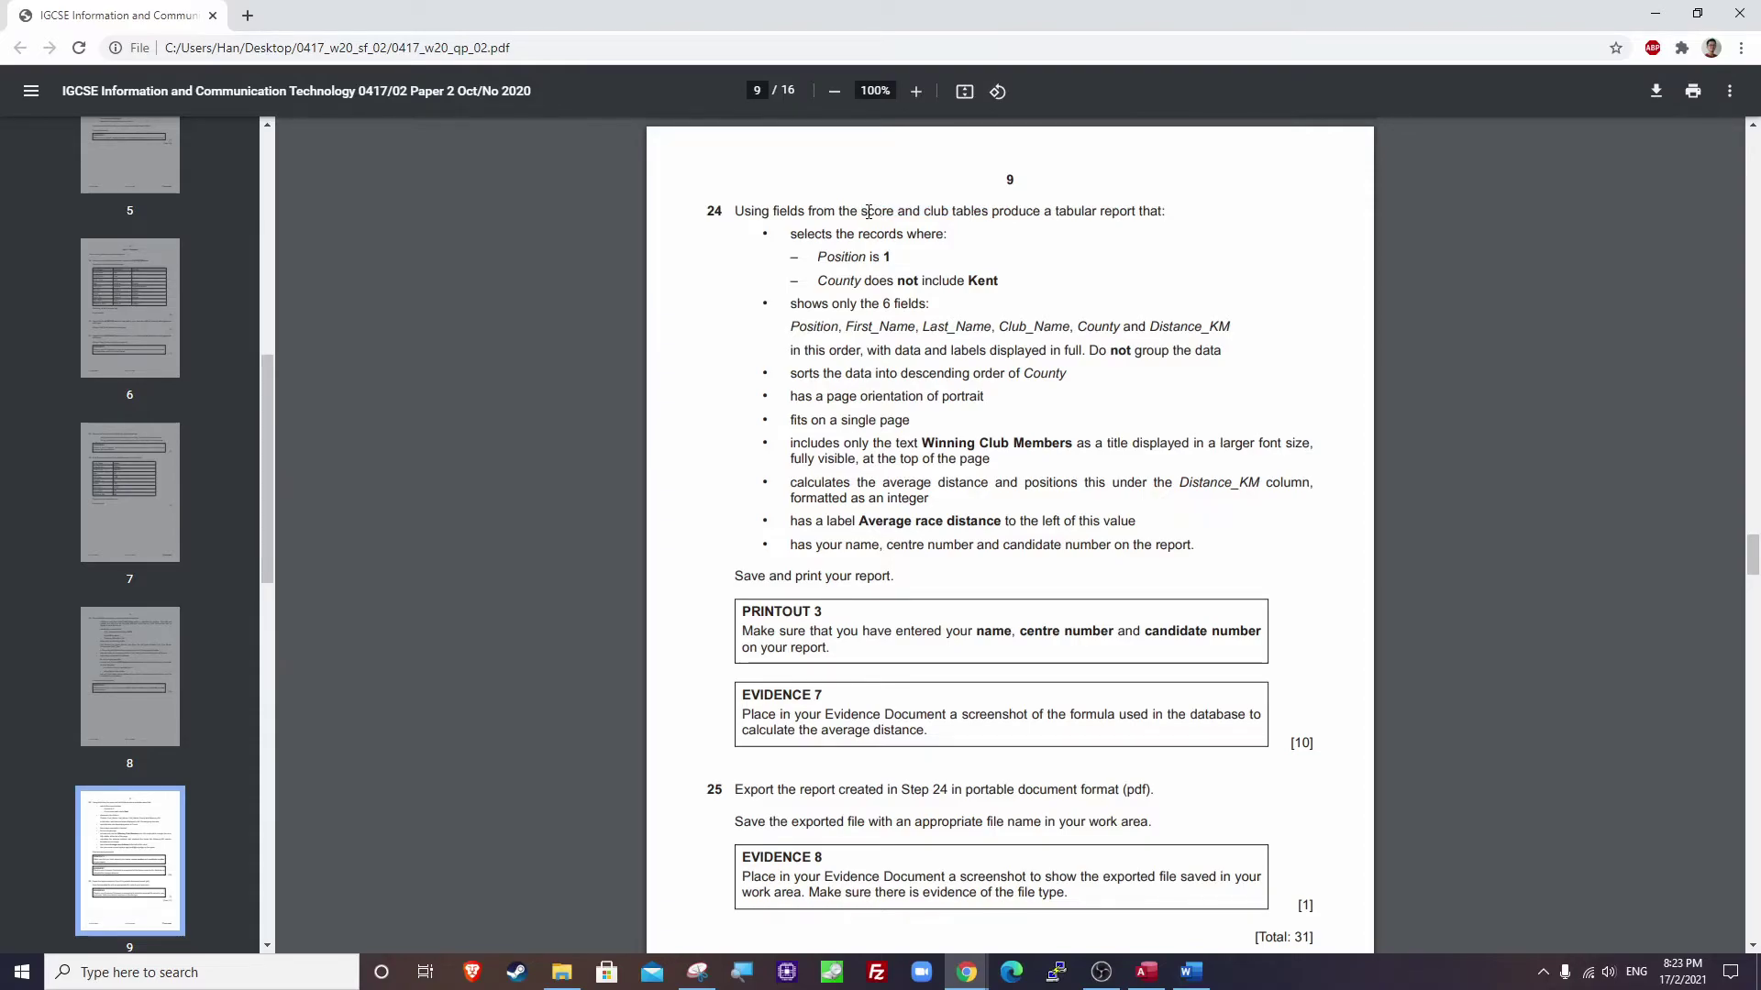
{"action": "left_click_drag", "start_coordinate": [850, 212], "coordinate": [916, 212]}
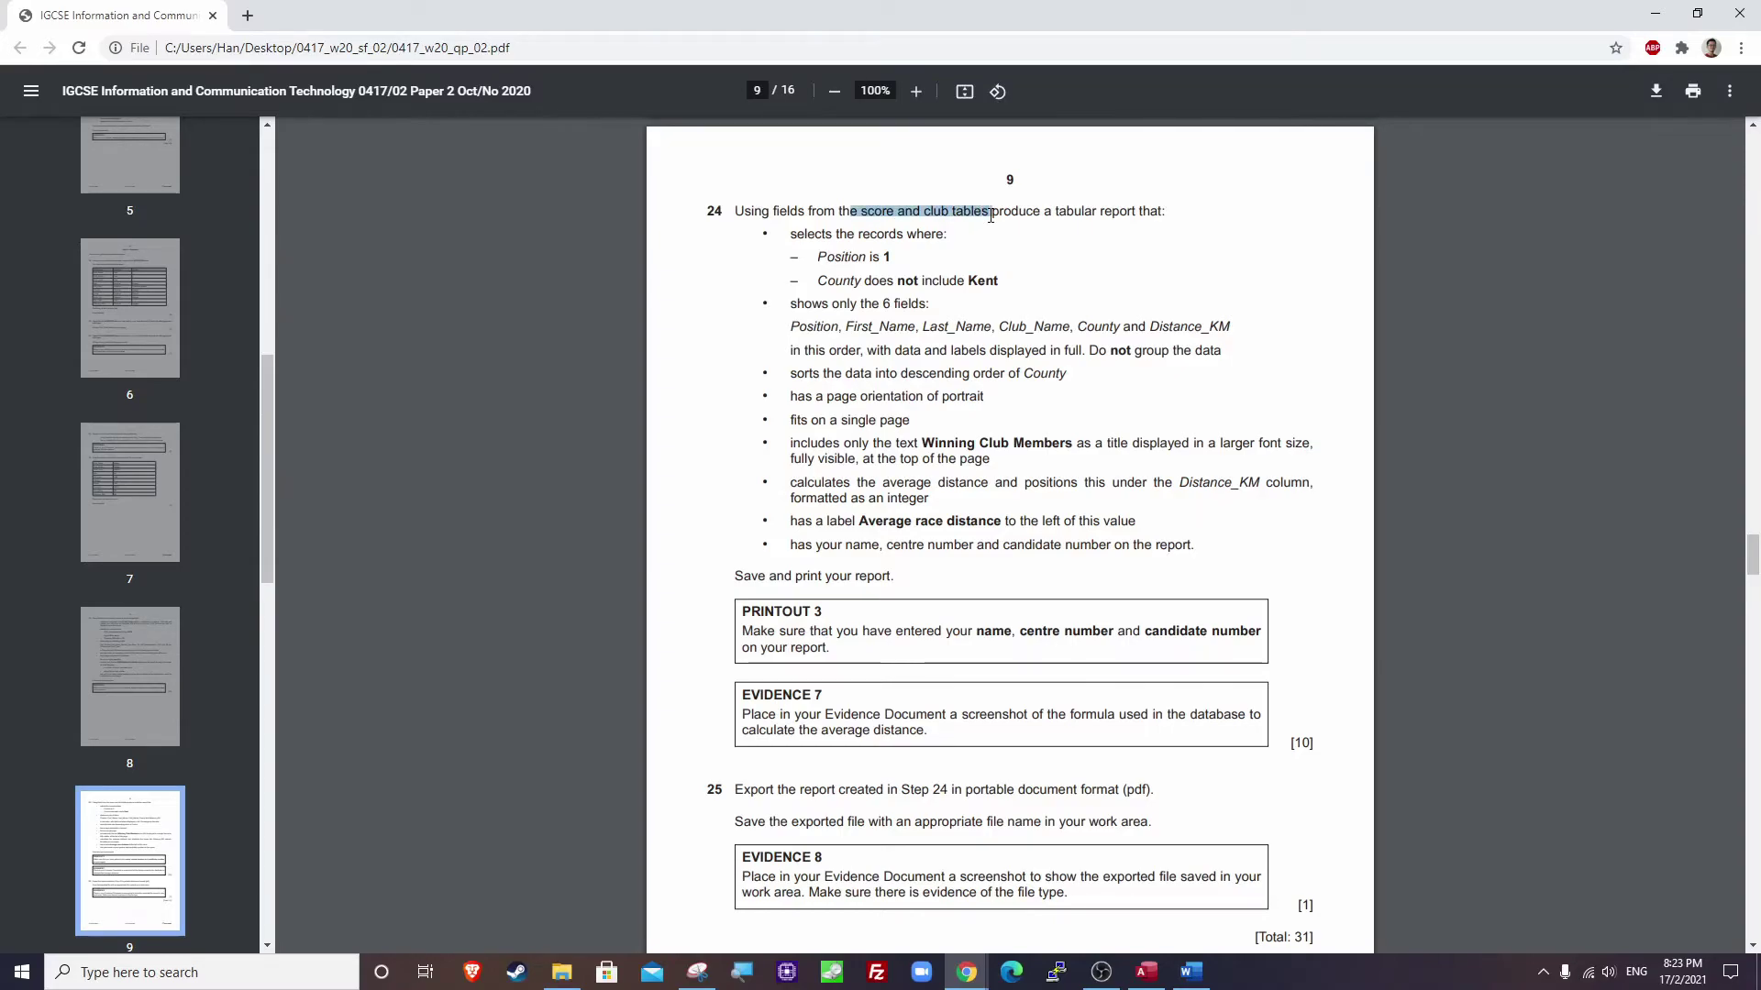
{"action": "left_click", "coordinate": [997, 218]}
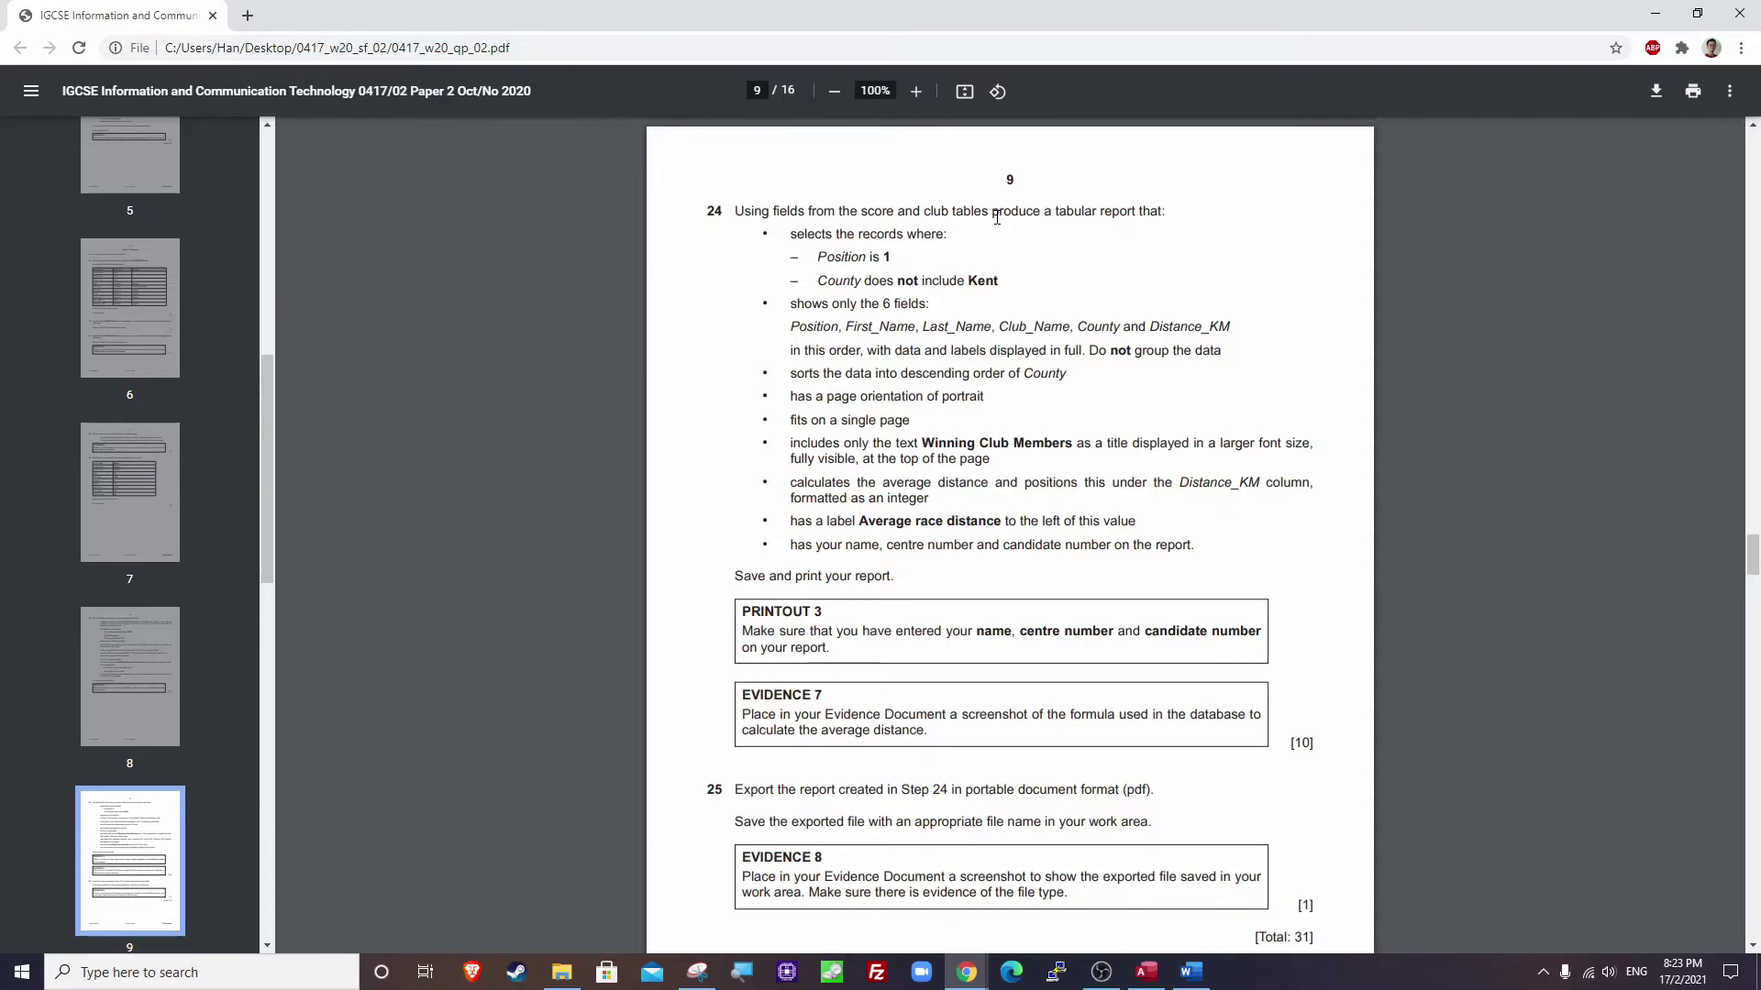
{"action": "left_click", "coordinate": [1655, 14]}
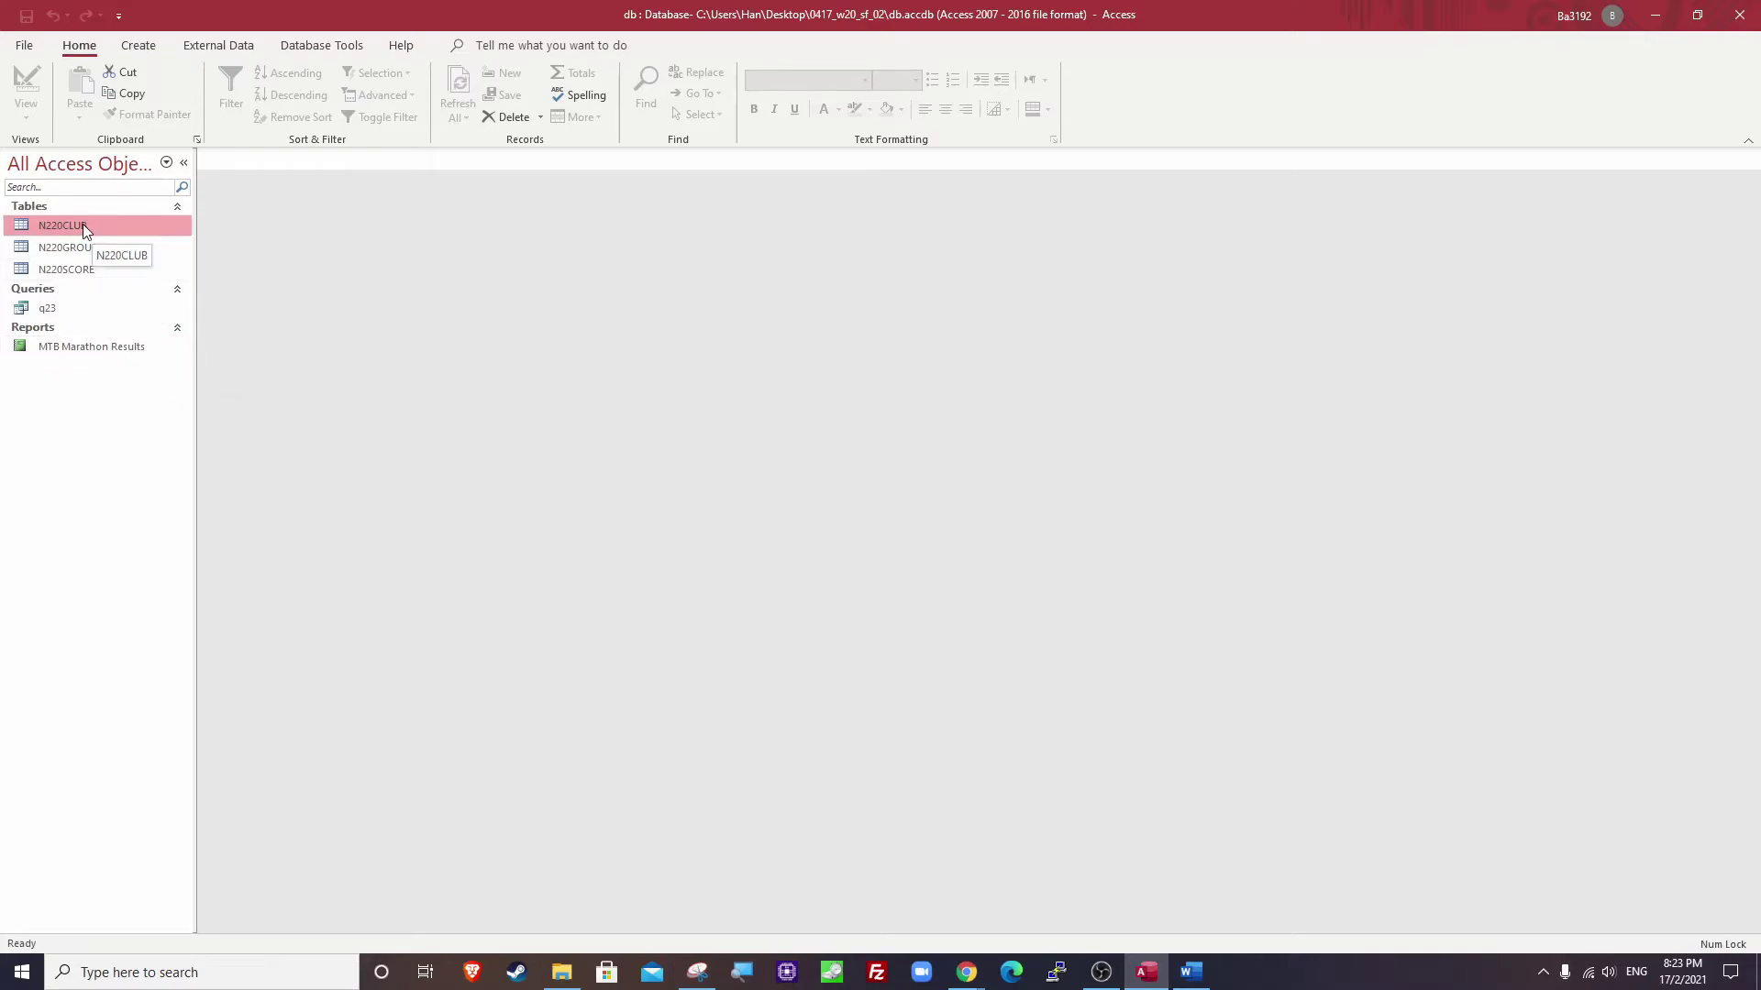
Run the Simple Query Wizard with all N220CLUB and N220SCORE fields, titling the query q24.
{"action": "left_click", "coordinate": [138, 45]}
{"action": "left_click", "coordinate": [249, 94]}
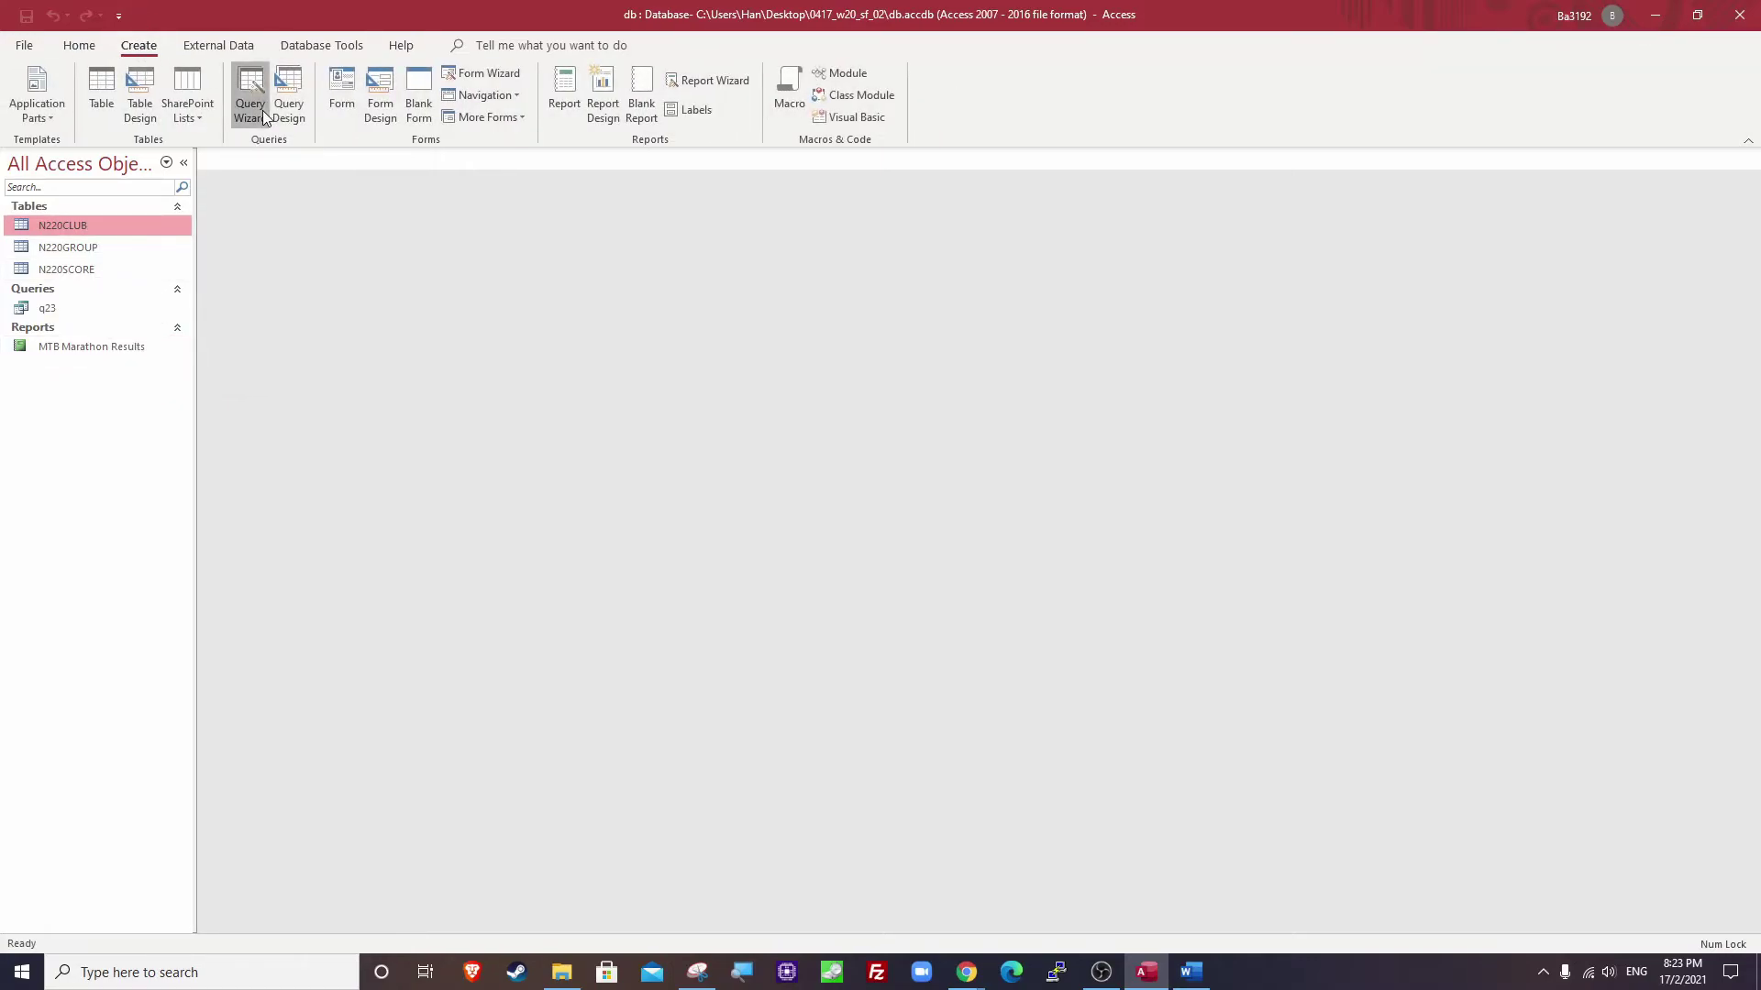
{"action": "left_click", "coordinate": [976, 535]}
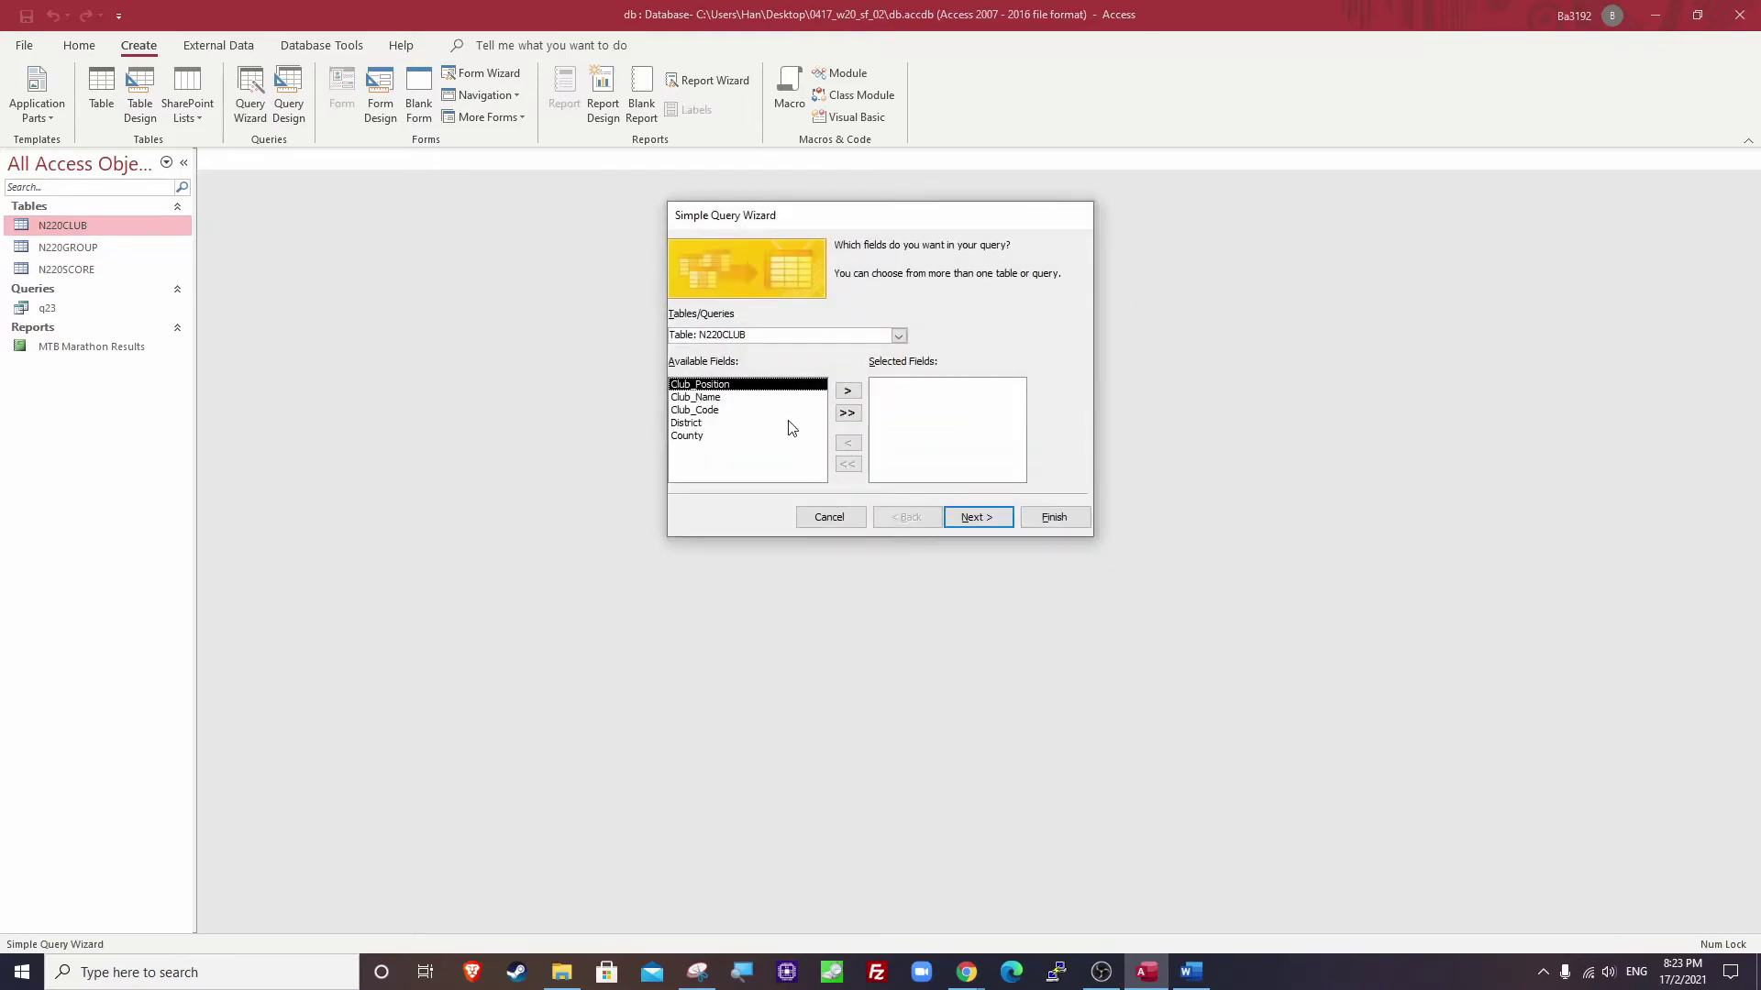
{"action": "left_click", "coordinate": [848, 413]}
{"action": "left_click", "coordinate": [900, 336]}
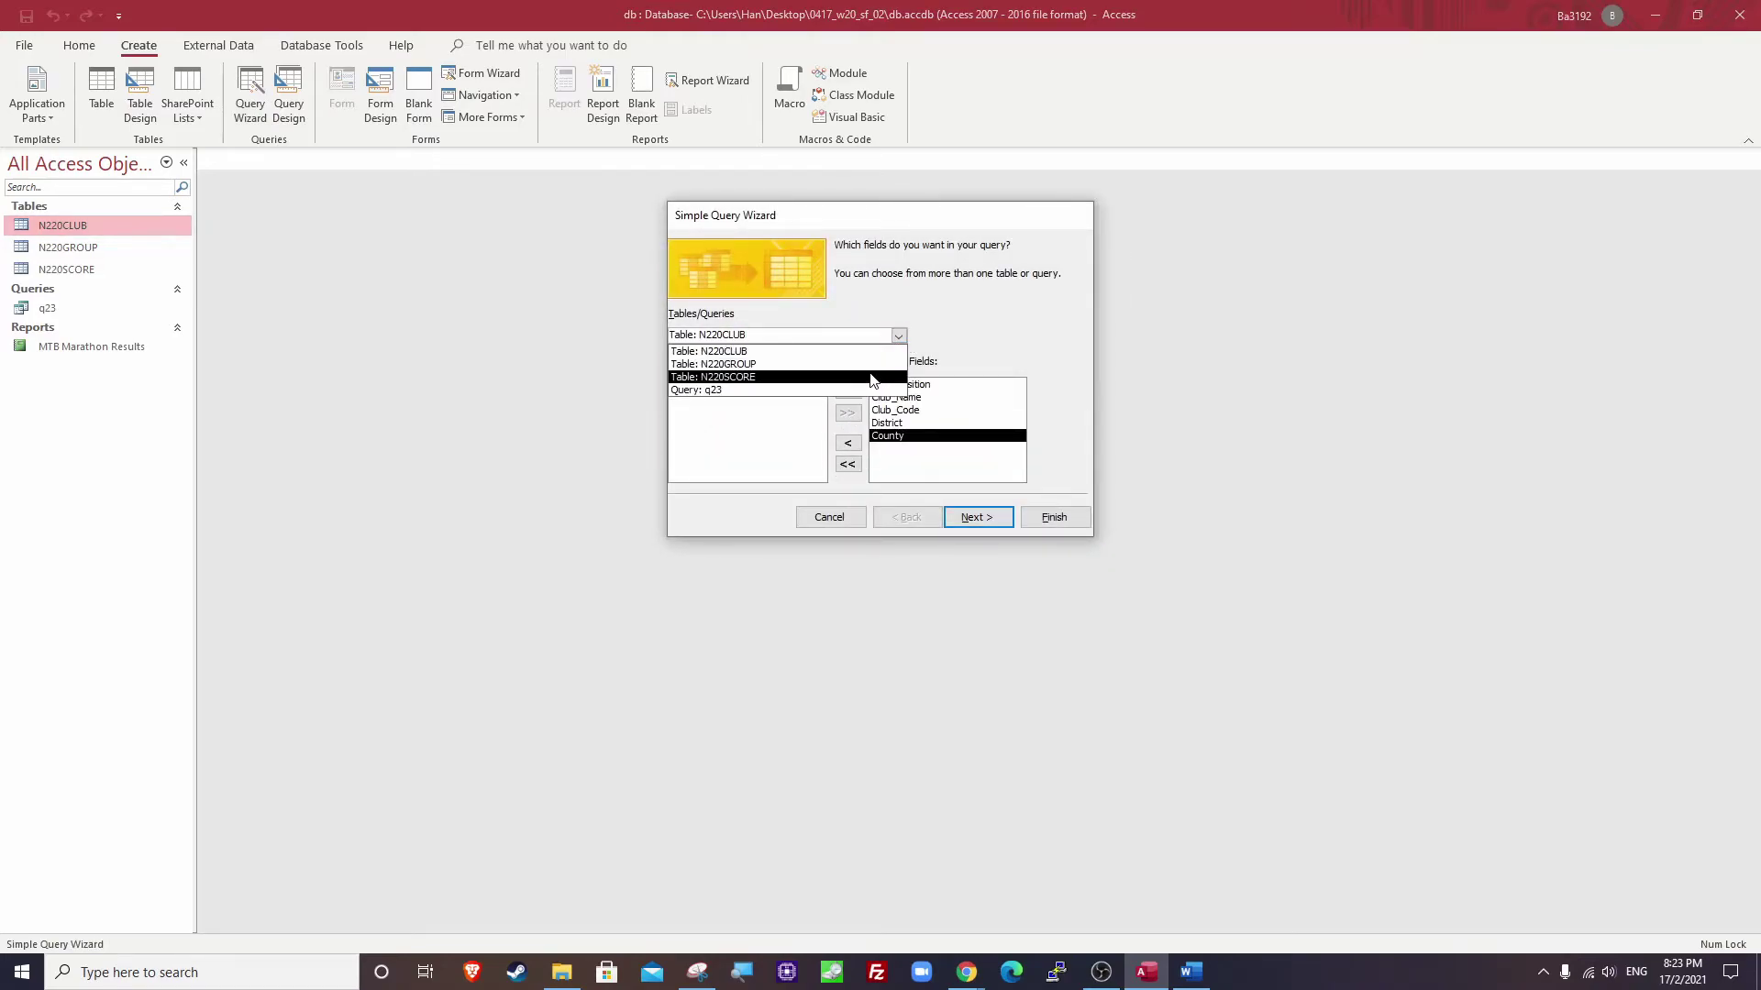
{"action": "left_click", "coordinate": [871, 379]}
{"action": "mouse_move", "coordinate": [819, 402]}
{"action": "left_mouse_down"}
{"action": "mouse_move", "coordinate": [819, 424]}
{"action": "mouse_move", "coordinate": [819, 400]}
{"action": "left_mouse_up"}
{"action": "left_click", "coordinate": [847, 415]}
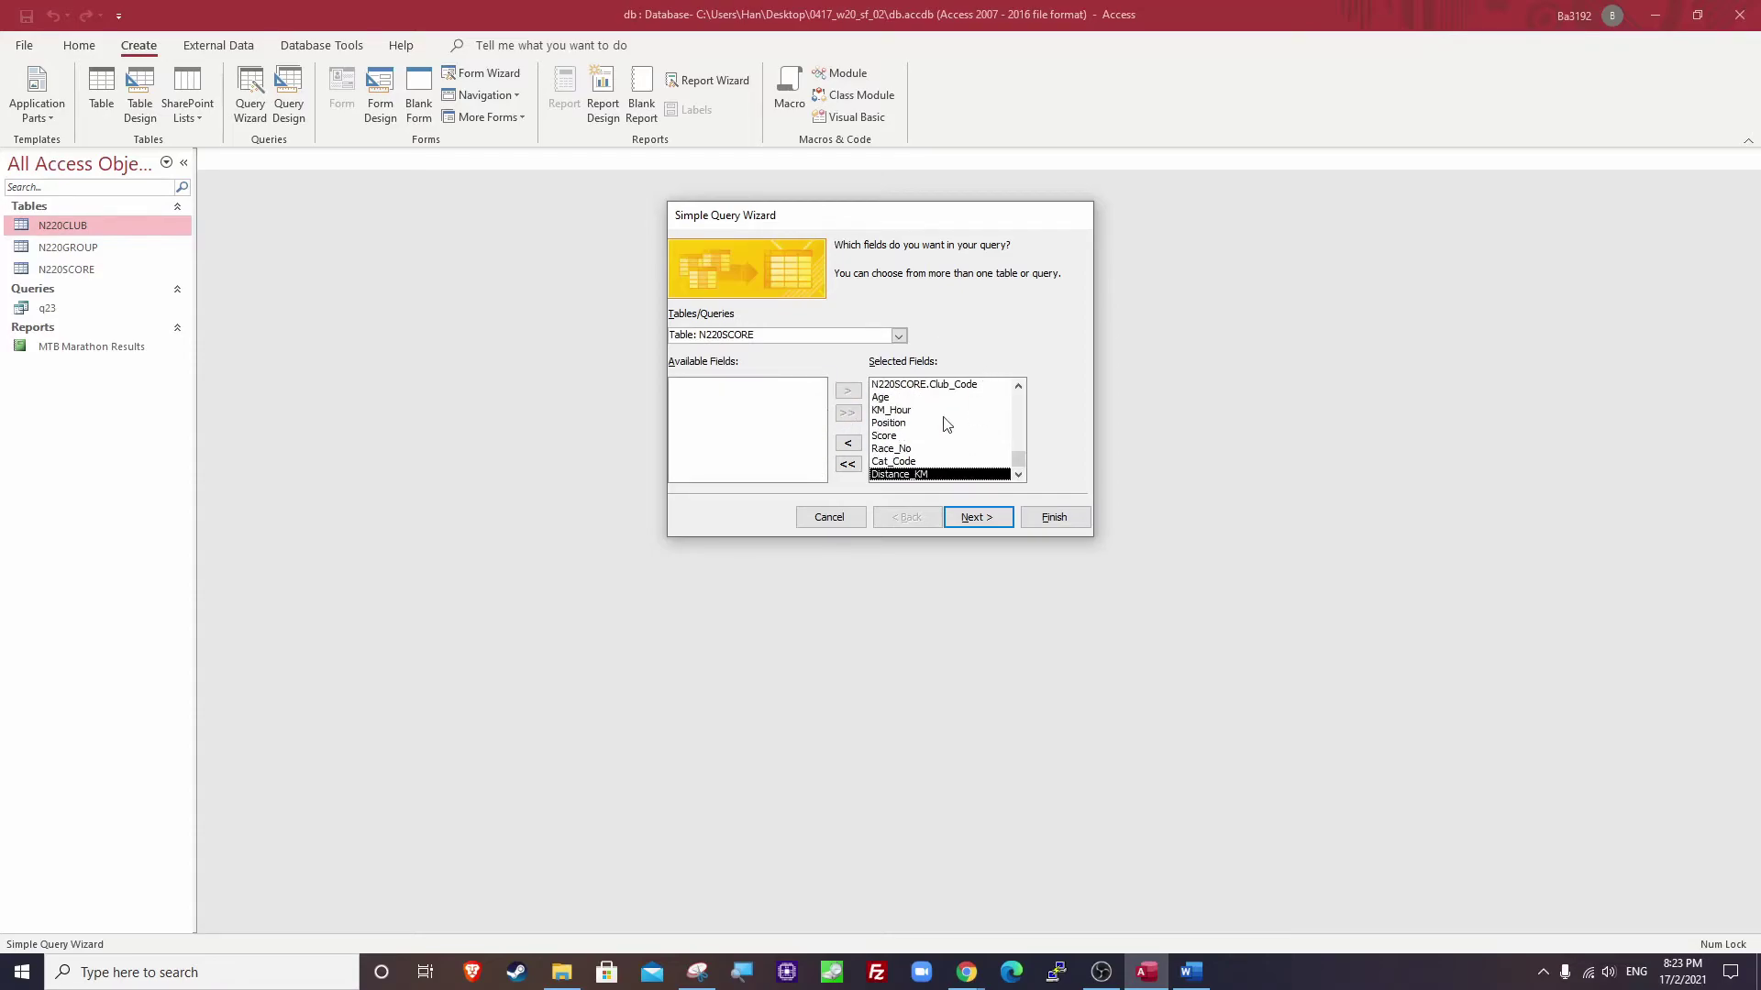
{"action": "left_click", "coordinate": [991, 520]}
{"action": "left_click", "coordinate": [990, 519]}
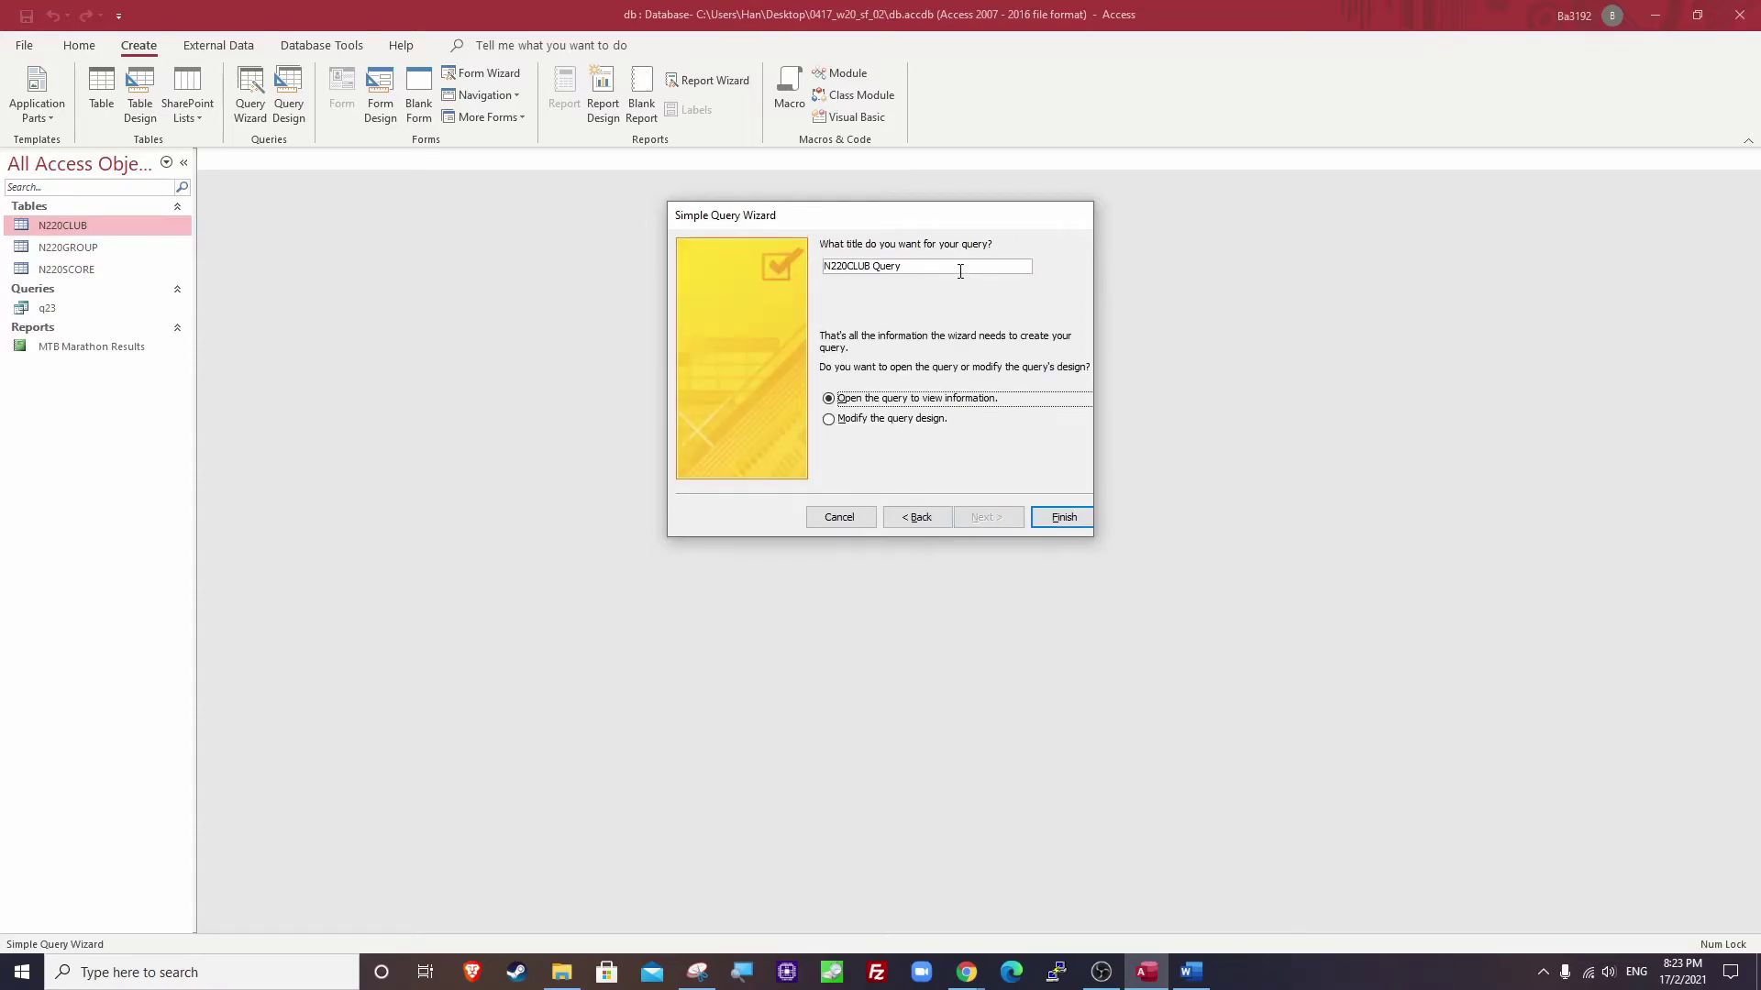
{"action": "type", "text": "q24"}
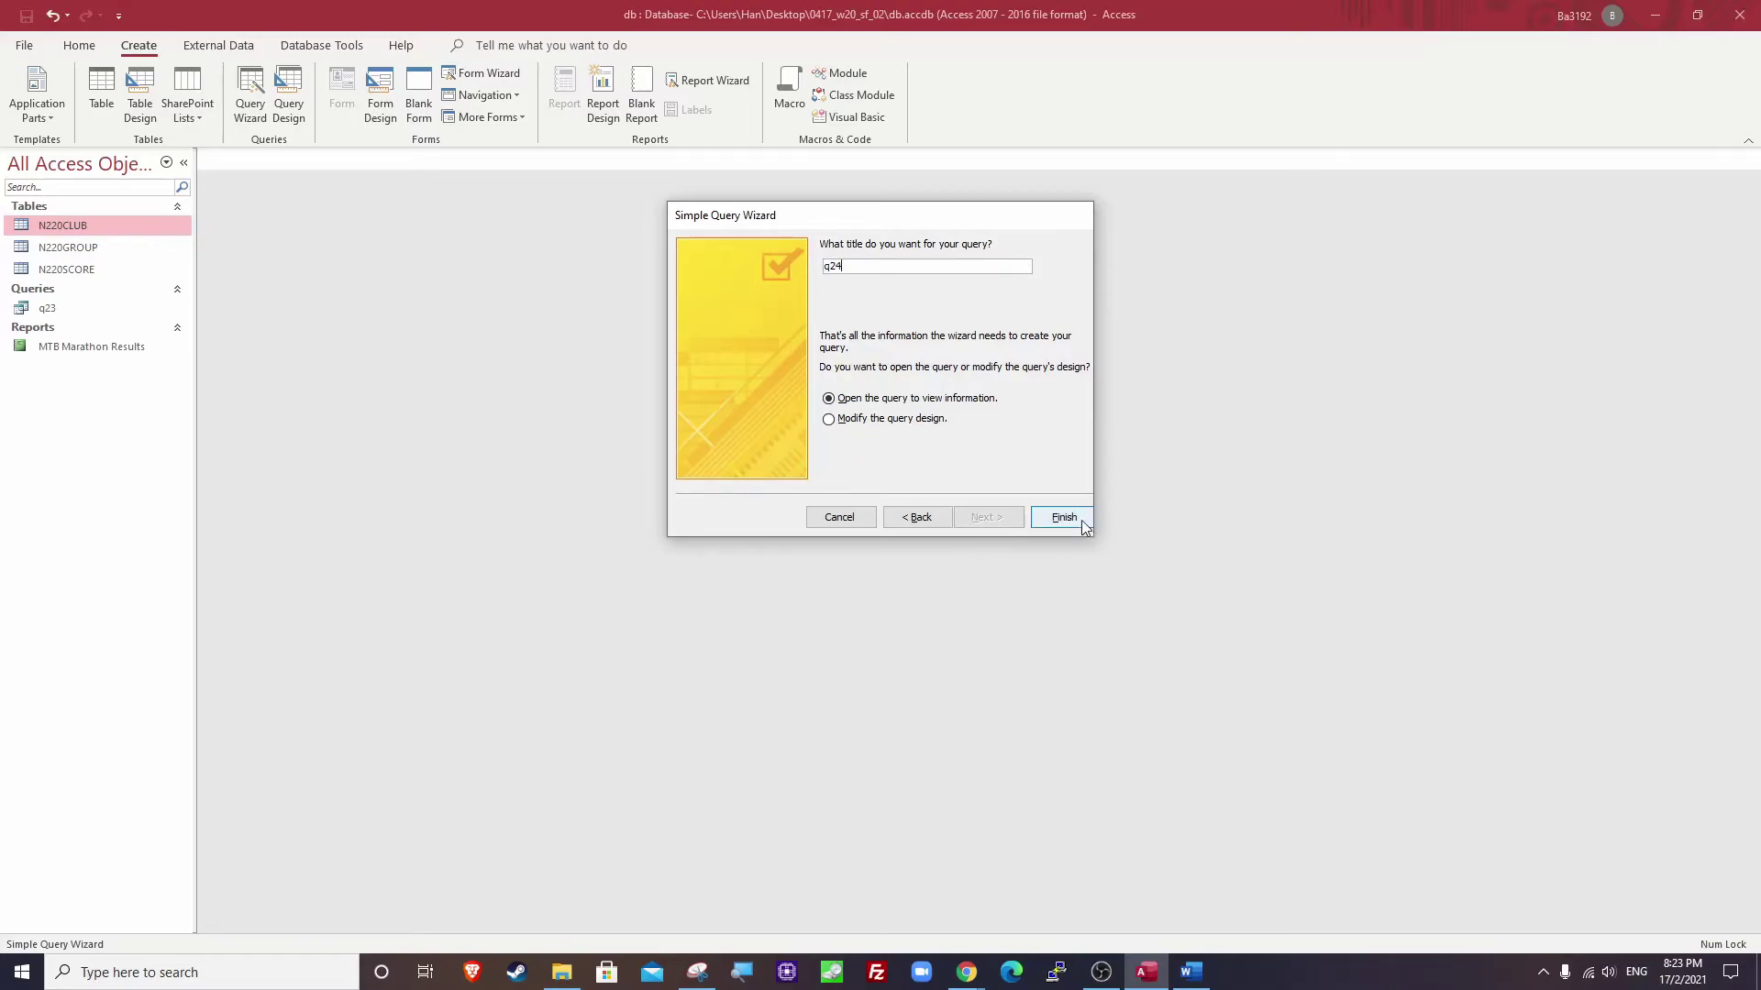
{"action": "left_click", "coordinate": [1062, 518]}
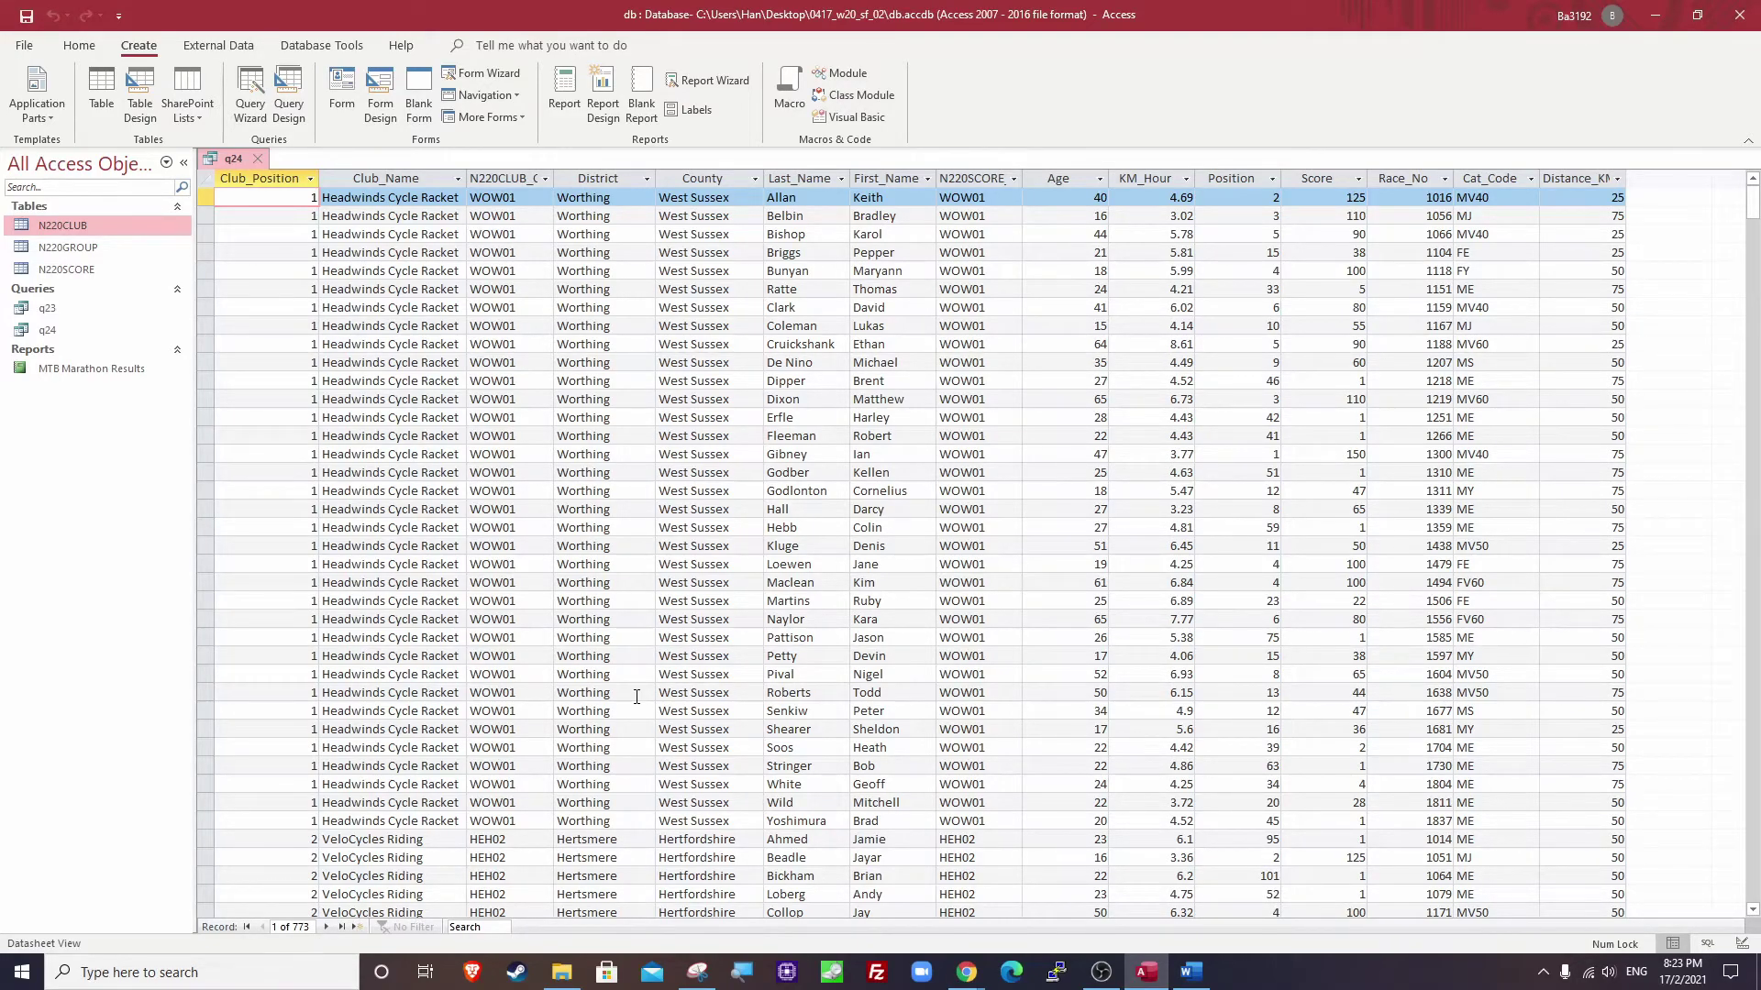
Reopen q24 as a datasheet, jump to the last record to confirm 773 records, then return to the exam paper.
{"action": "right_click", "coordinate": [229, 157]}
{"action": "left_click", "coordinate": [277, 250]}
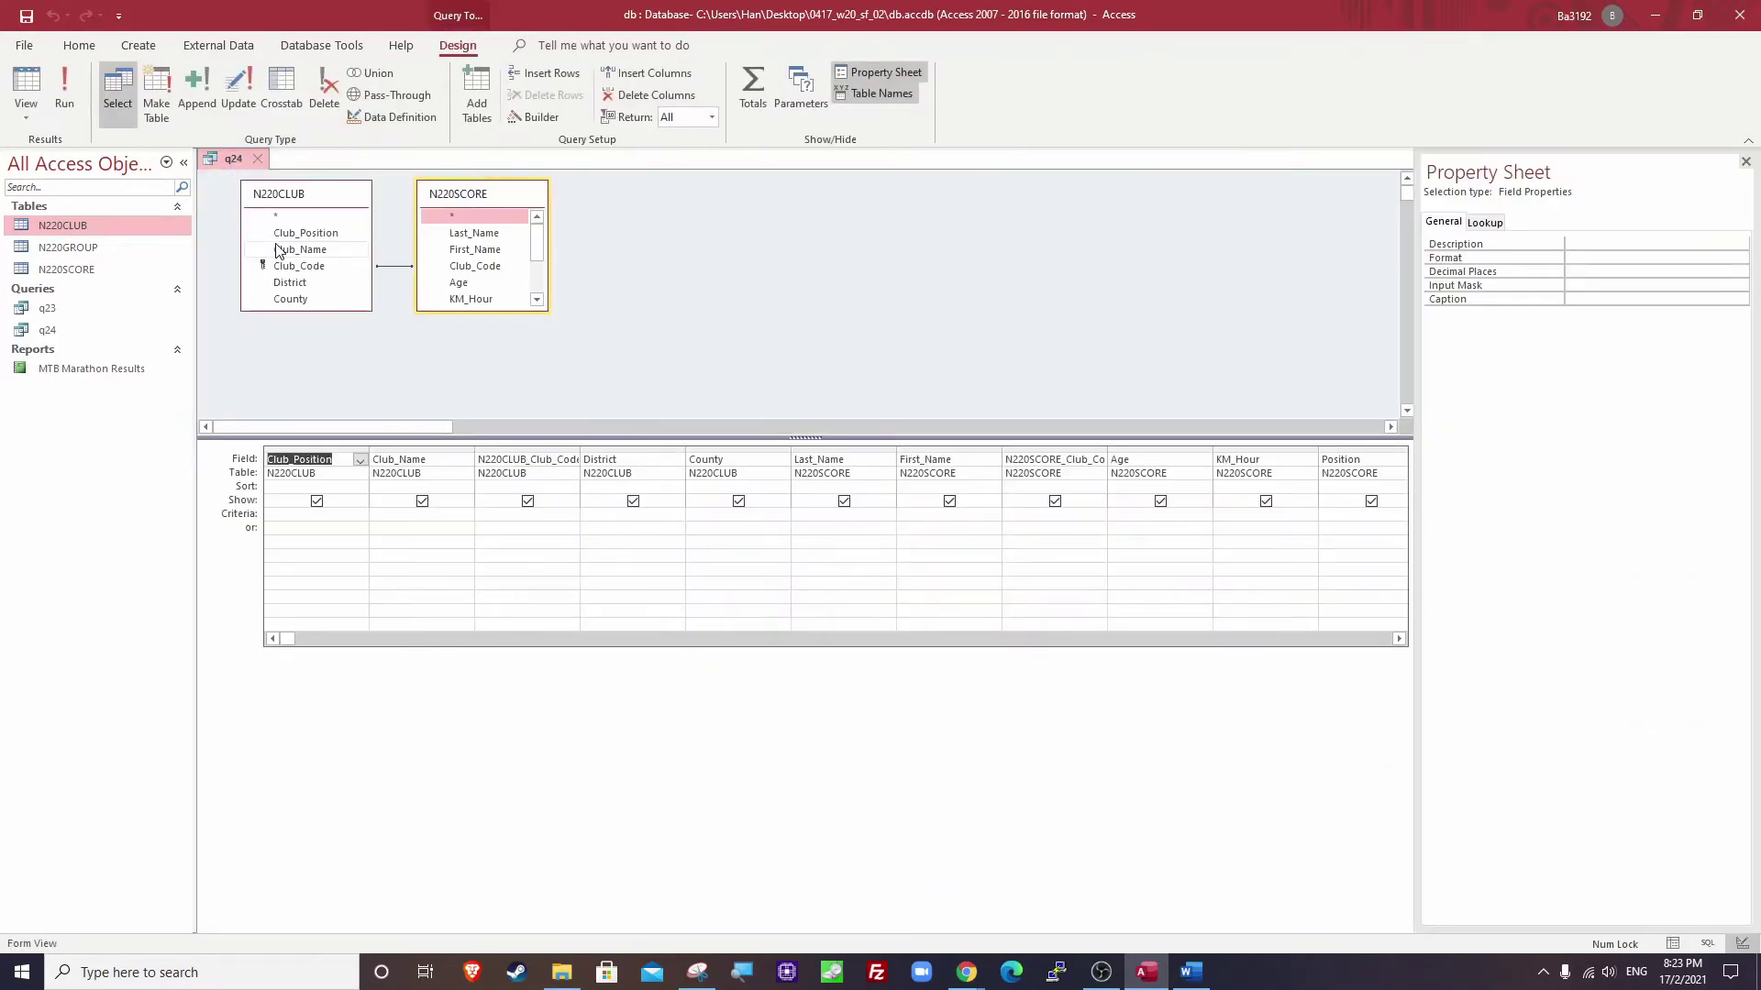
{"action": "left_click", "coordinate": [64, 91]}
{"action": "scroll", "coordinate": [373, 740], "scroll_direction": "down", "scroll_amount": 17}
{"action": "left_click", "coordinate": [369, 858]}
{"action": "scroll", "coordinate": [367, 871], "scroll_direction": "down", "scroll_amount": 12}
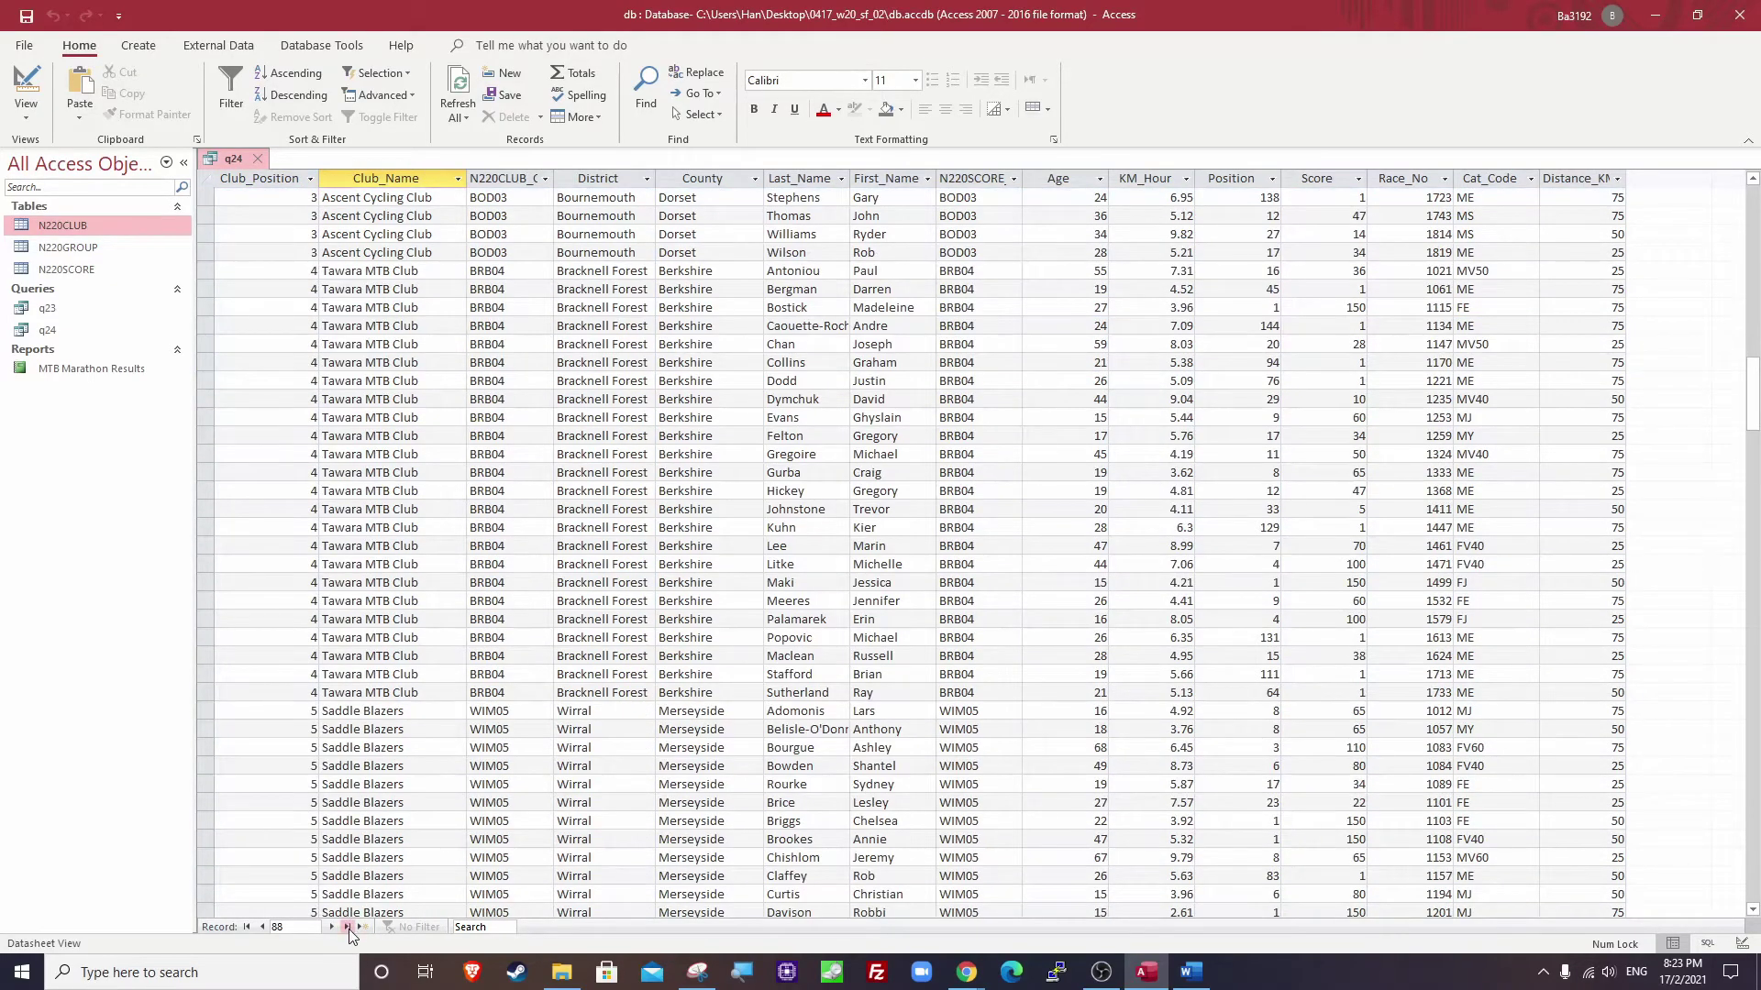
{"action": "left_click", "coordinate": [346, 927]}
{"action": "scroll", "coordinate": [339, 928], "scroll_direction": "down", "scroll_amount": 3}
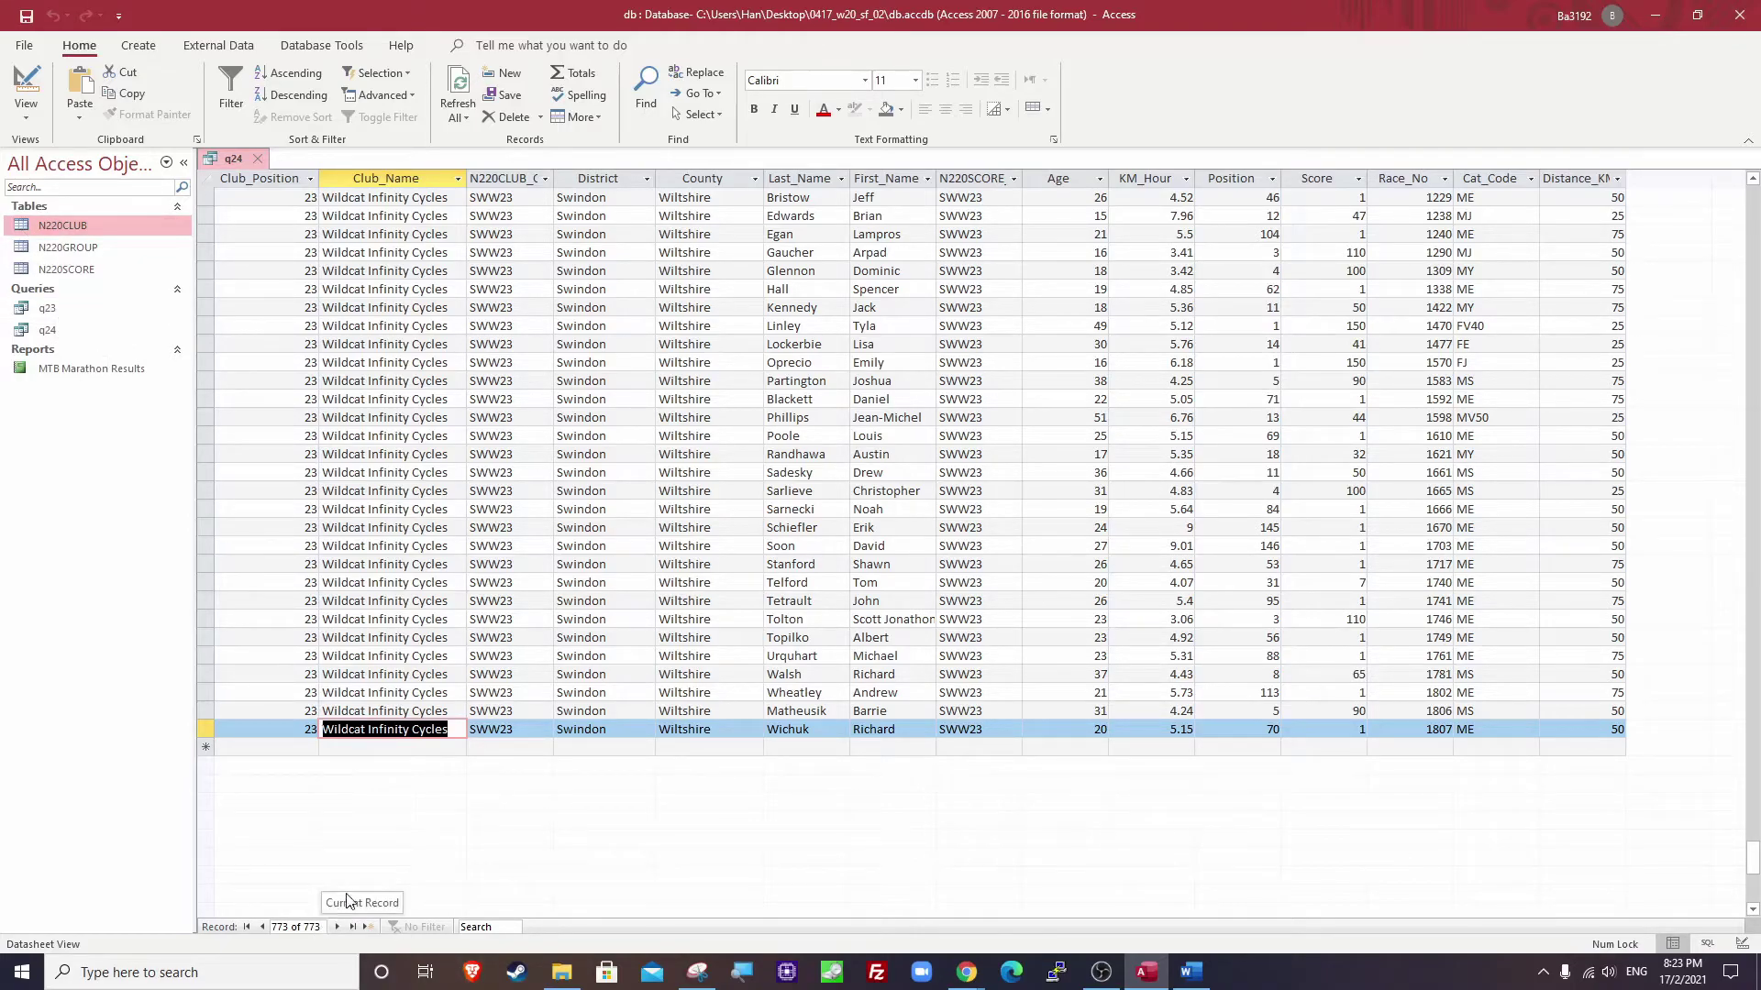
{"action": "scroll", "coordinate": [602, 727], "scroll_direction": "up", "scroll_amount": 15}
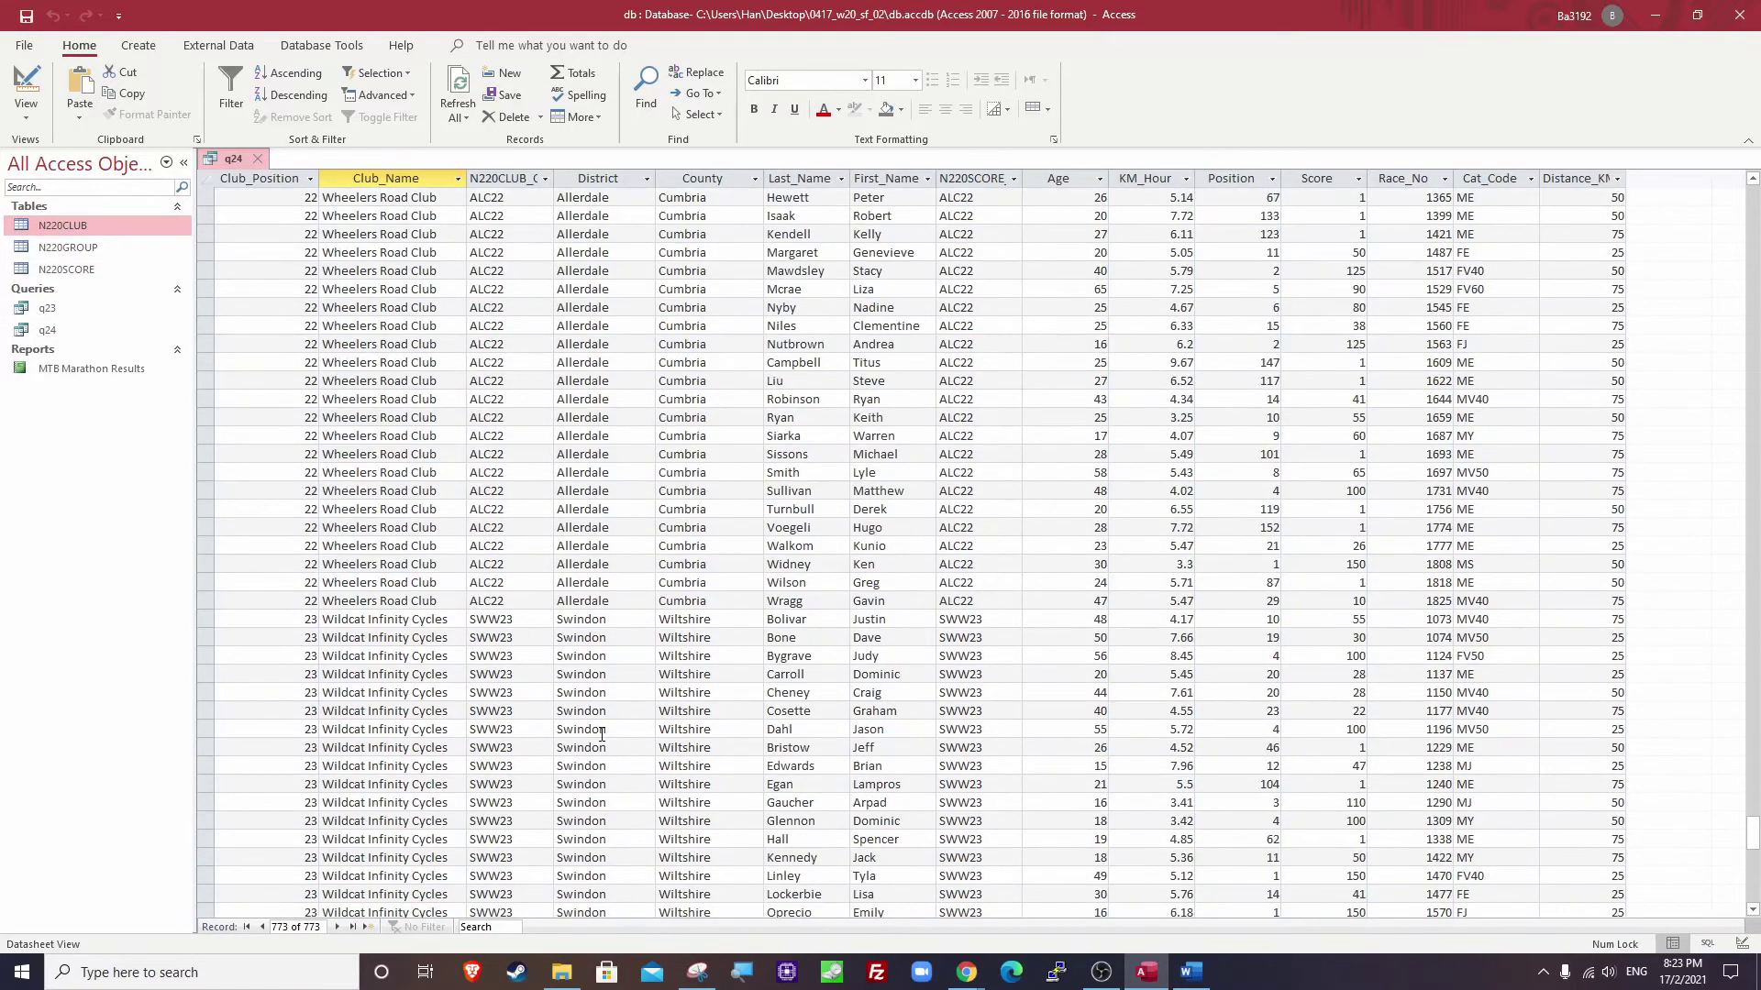
{"action": "mouse_move", "coordinate": [966, 972]}
{"action": "left_click", "coordinate": [870, 912]}
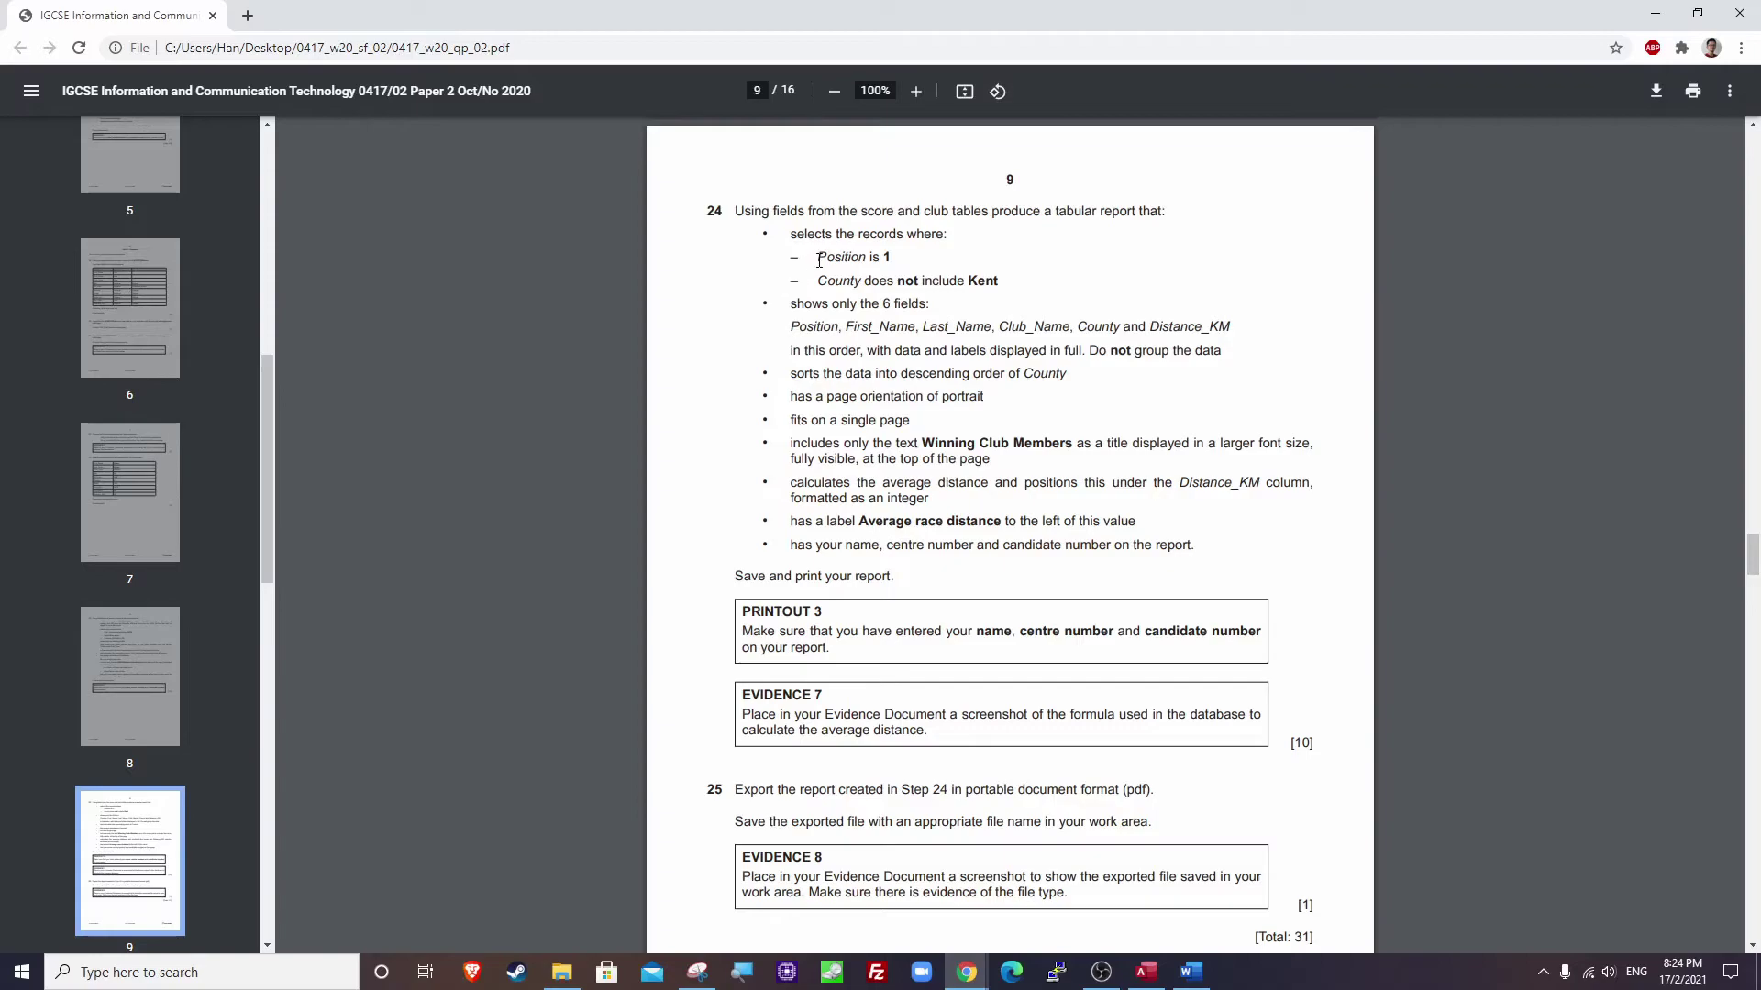
Reread question 24's selection criteria and open q24 in Design View.
{"action": "left_click_drag", "start_coordinate": [790, 234], "coordinate": [1026, 292]}
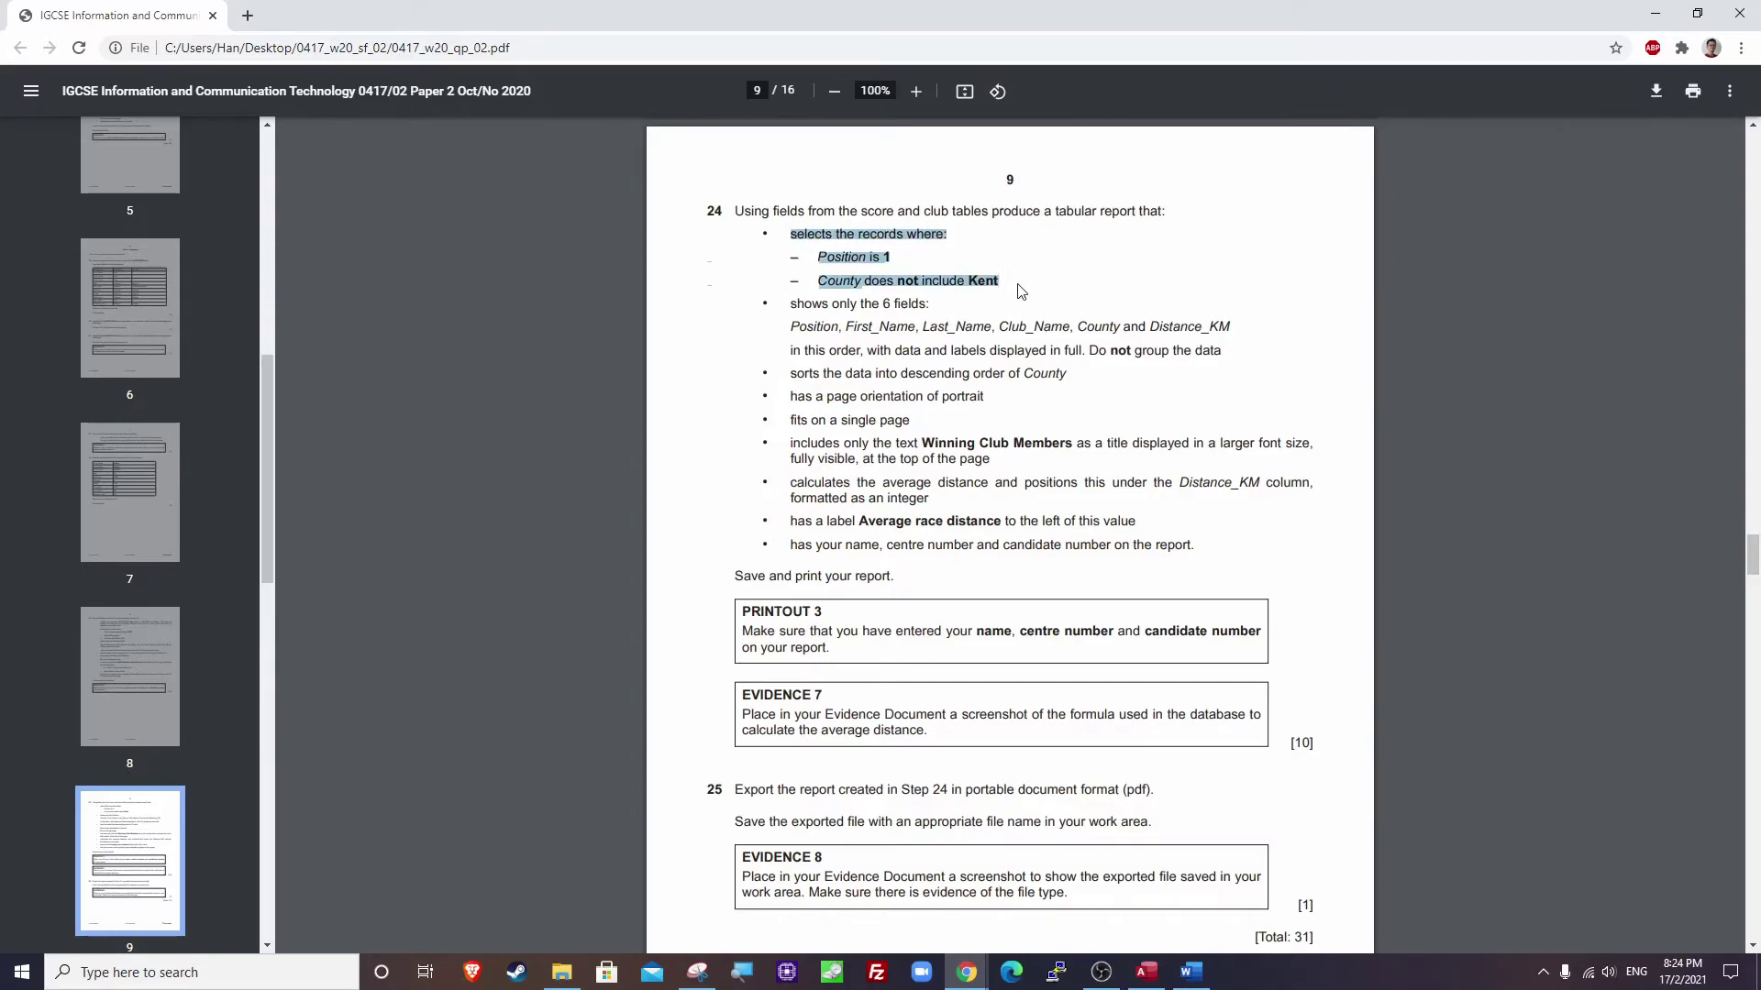
{"action": "left_click", "coordinate": [1027, 293]}
{"action": "key", "text": "alt+Tab"}
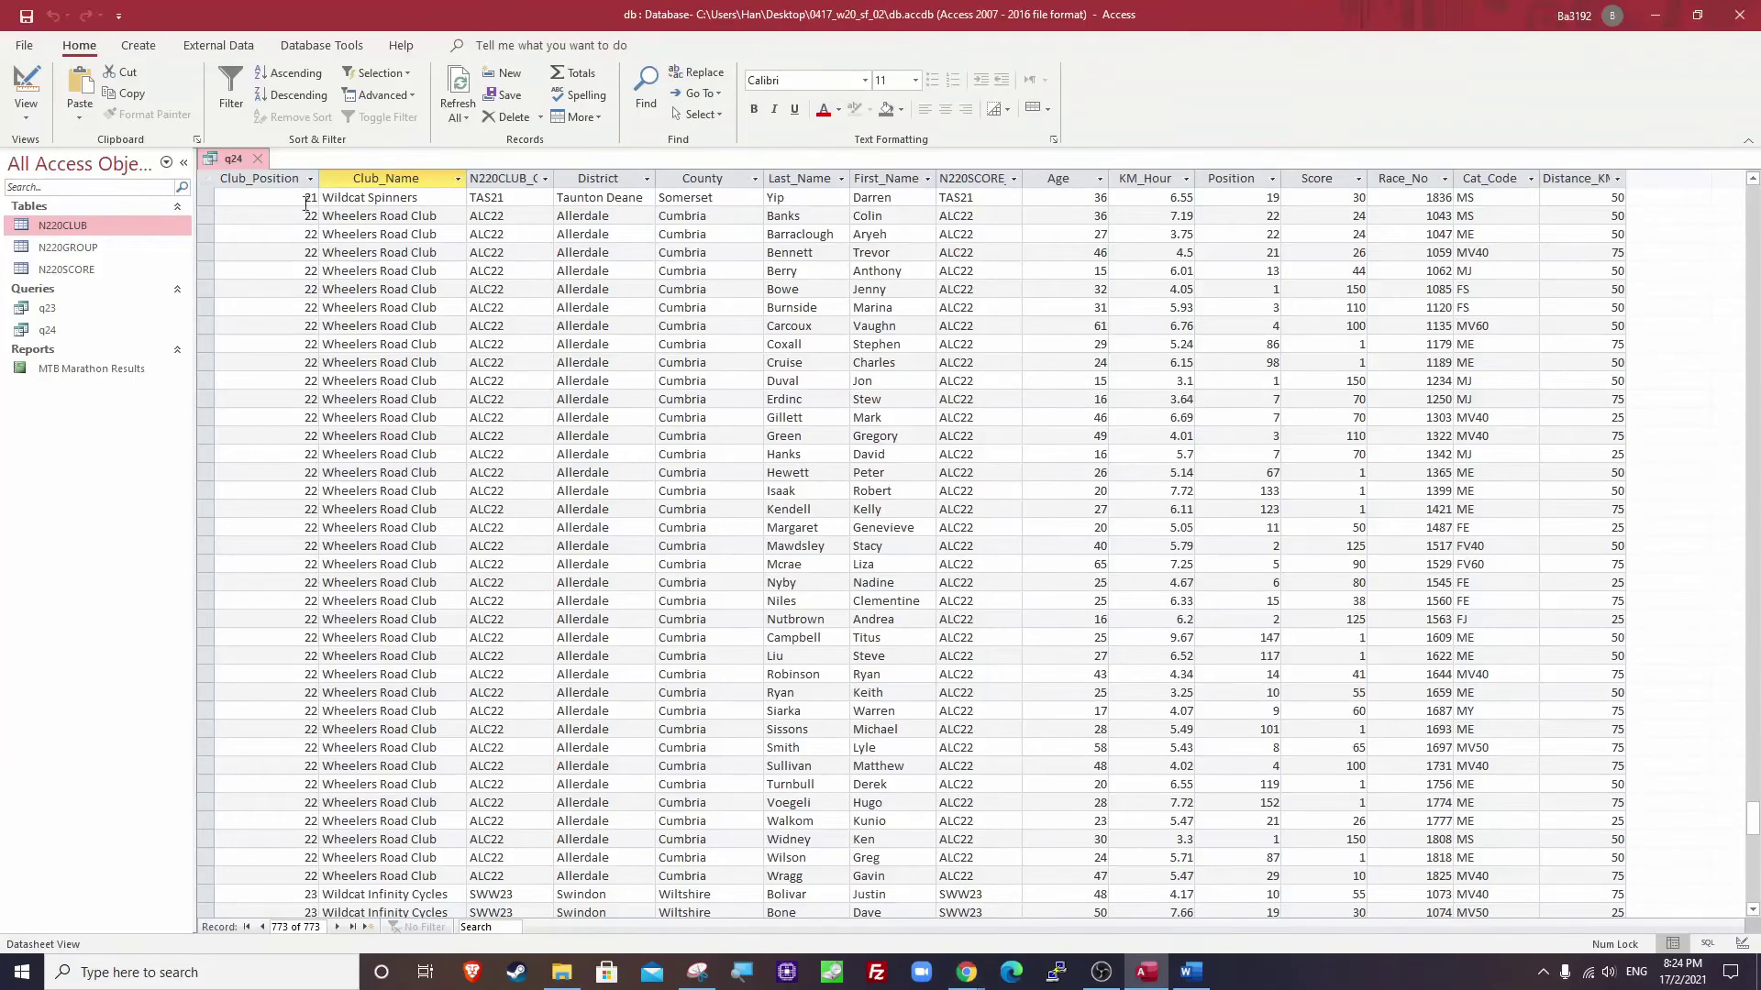
{"action": "right_click", "coordinate": [220, 158]}
{"action": "left_click", "coordinate": [275, 256]}
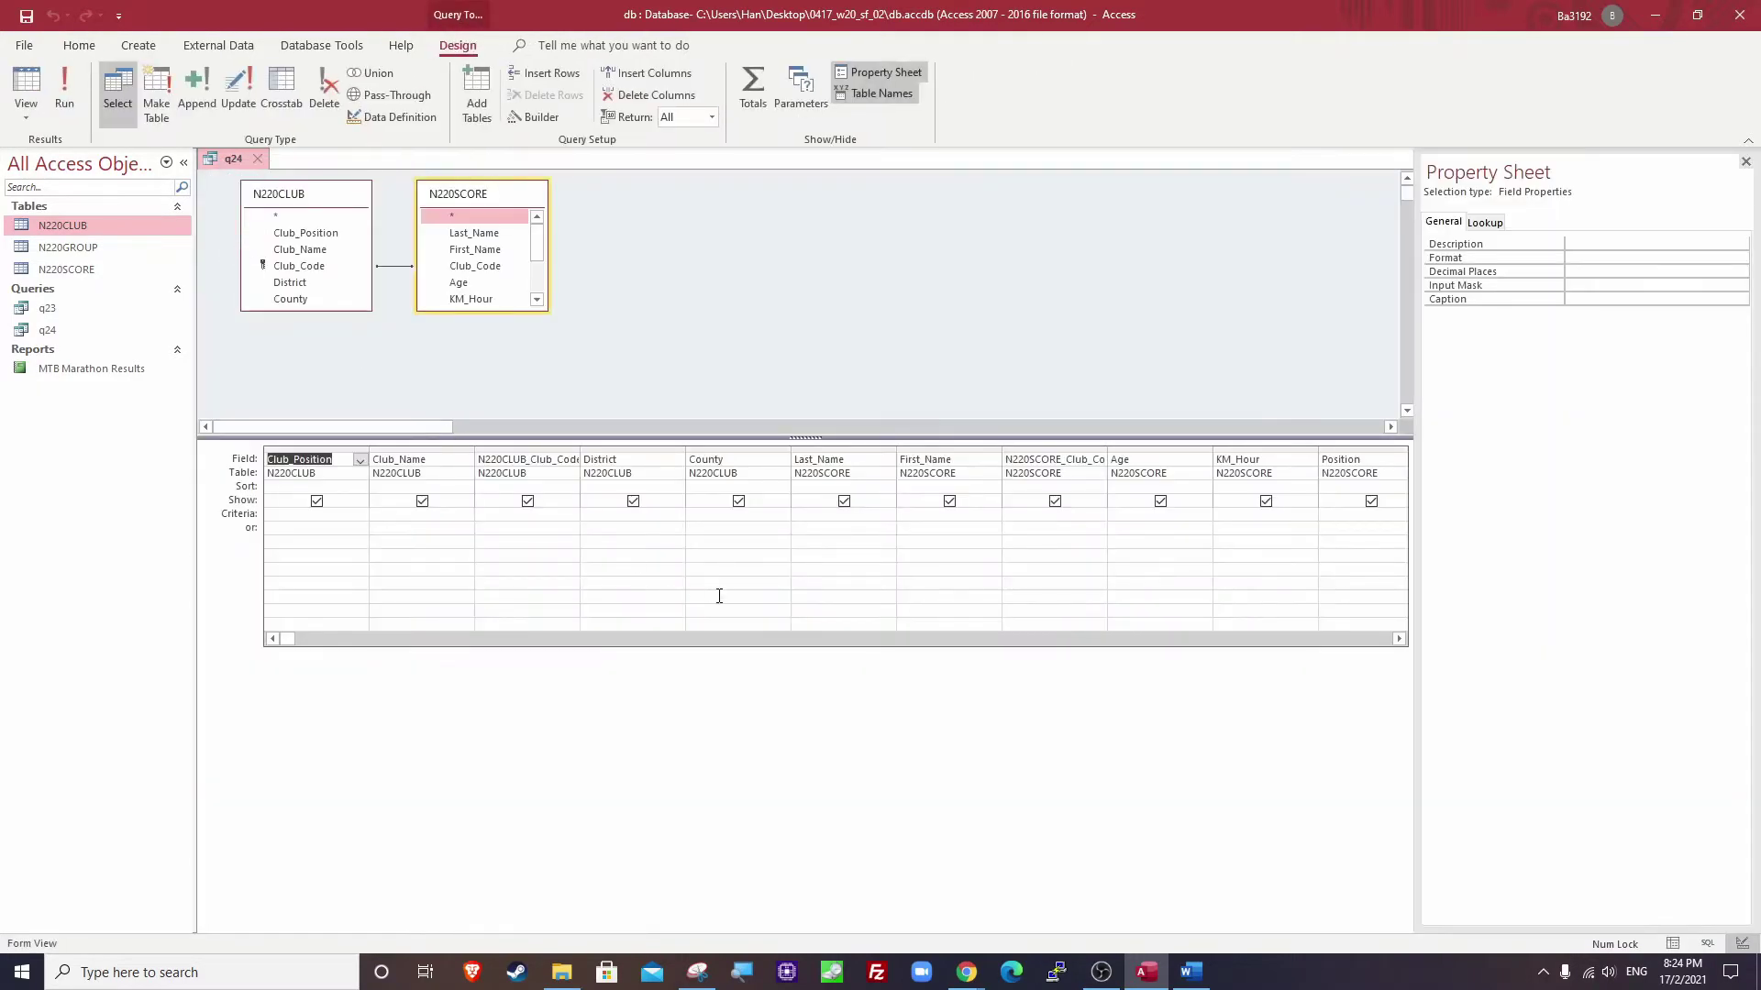
Enter 1 as the Position criterion and run q24, giving 42 records.
{"action": "left_click", "coordinate": [1330, 516]}
{"action": "type", "text": "1"}
{"action": "key", "text": "Down"}
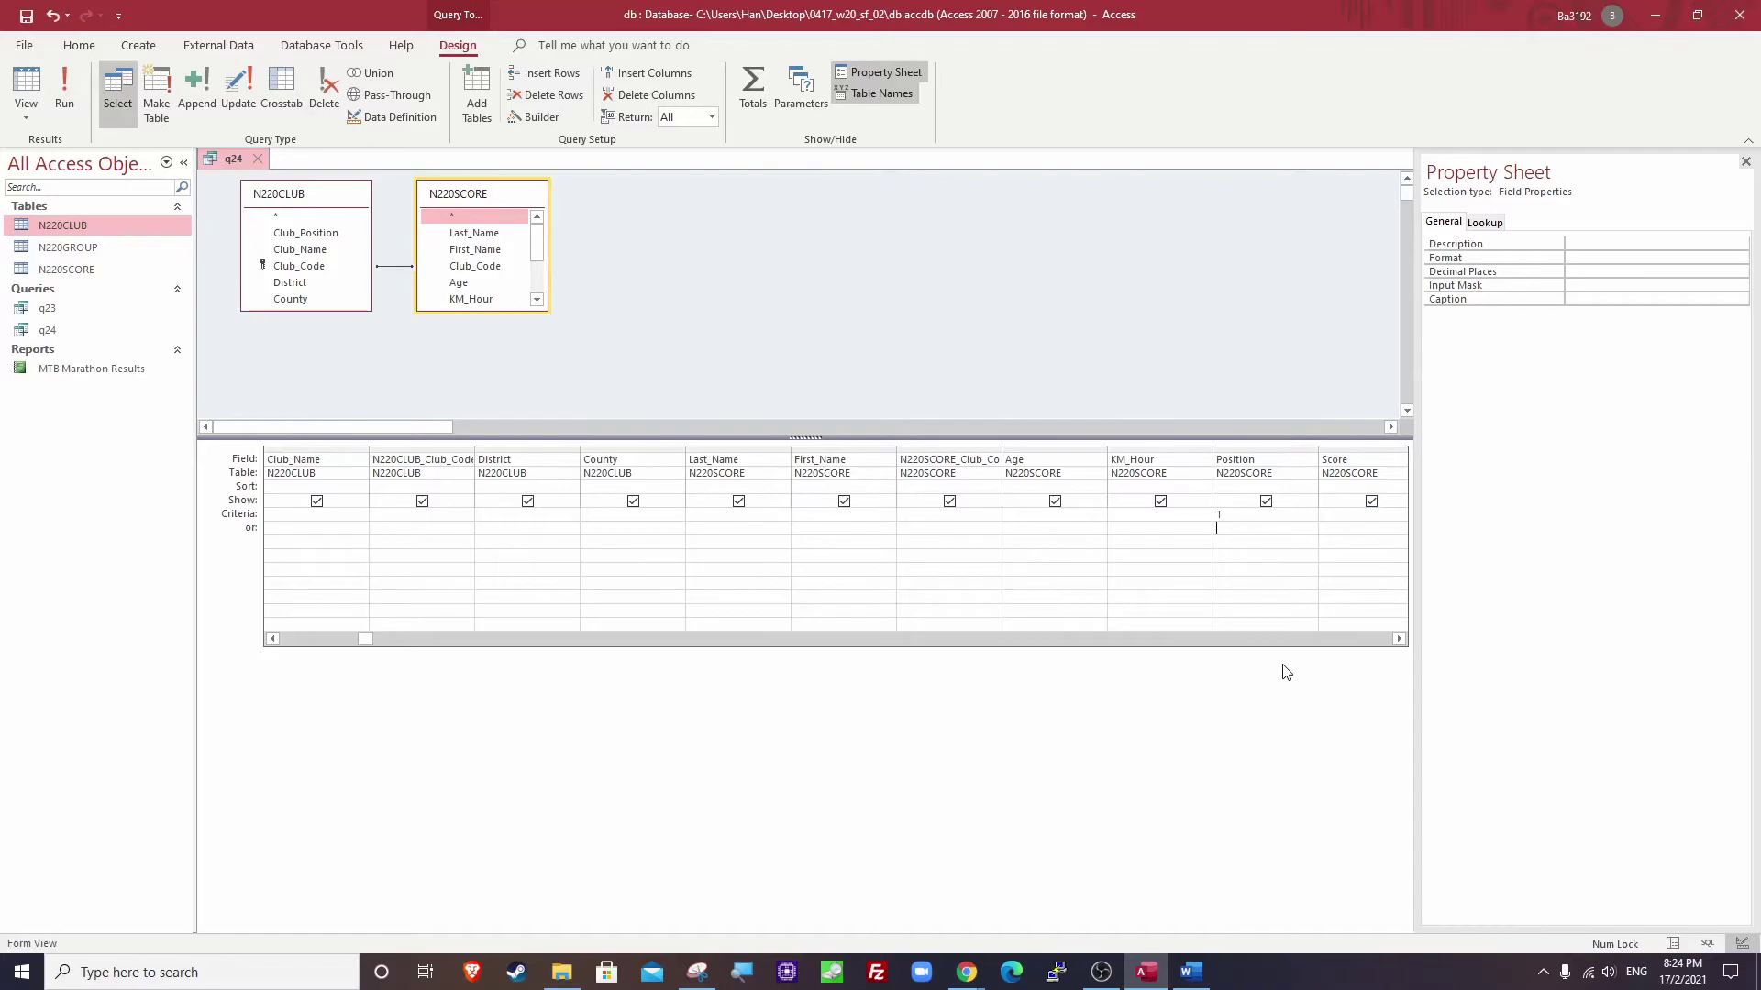
{"action": "left_click", "coordinate": [250, 523]}
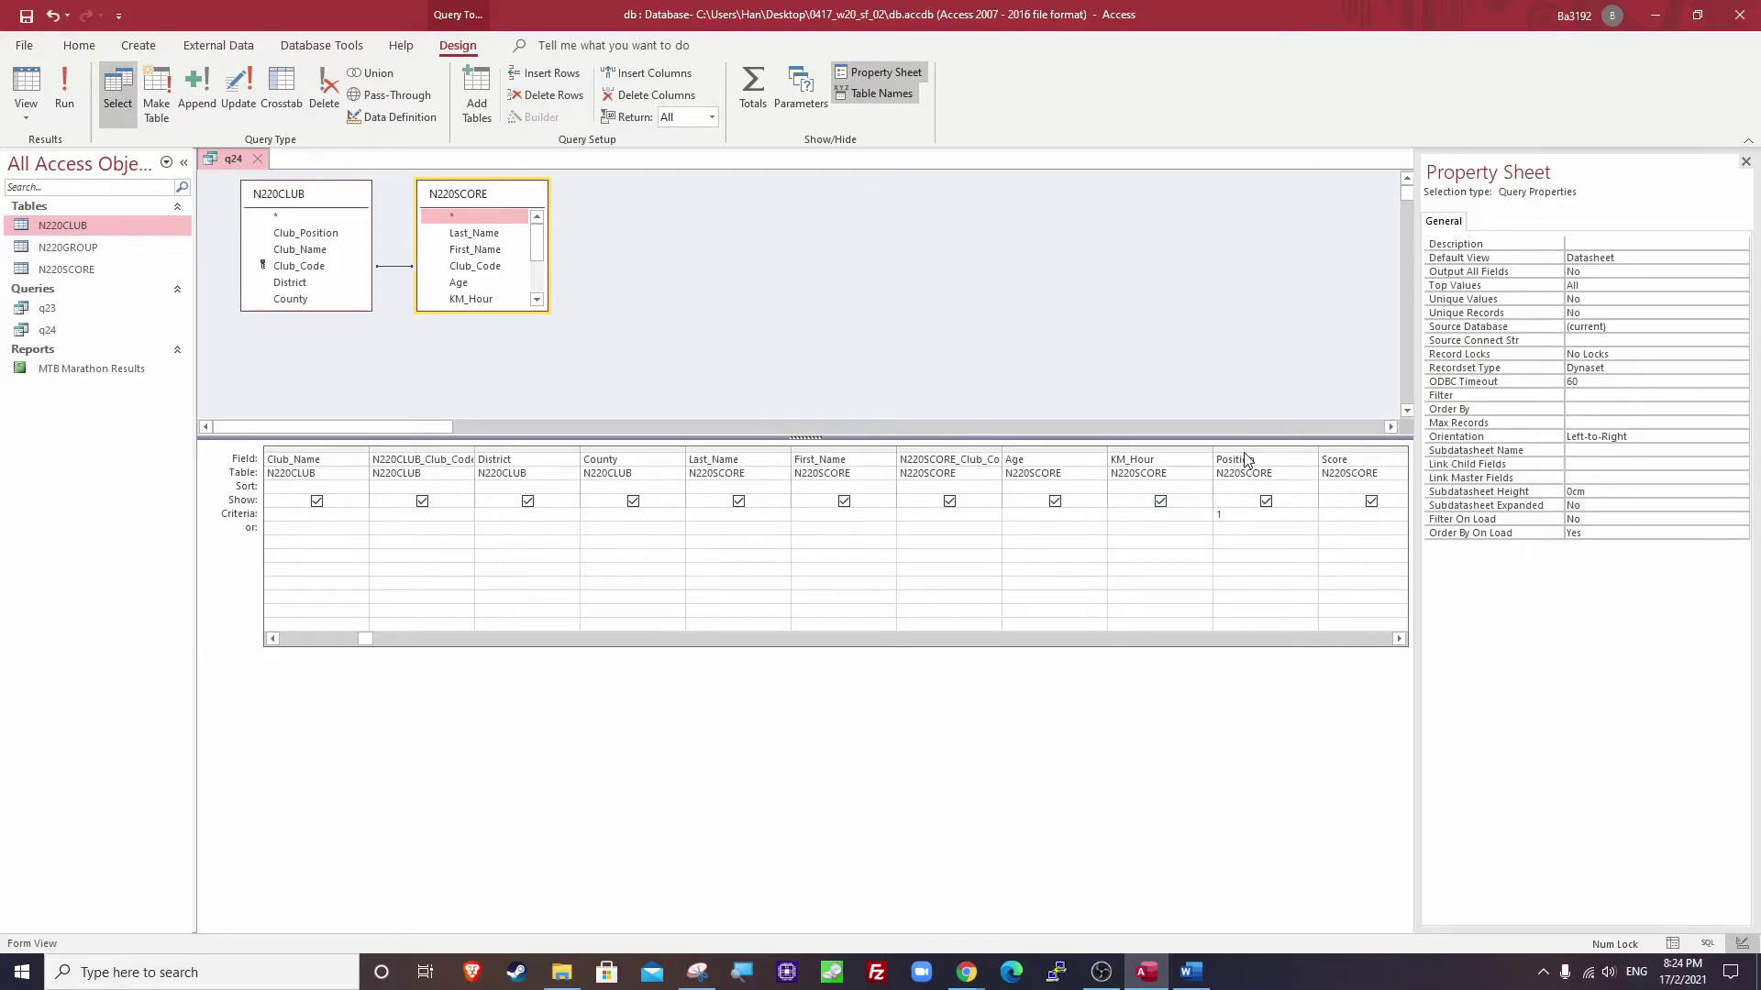
{"action": "left_click", "coordinate": [1227, 515]}
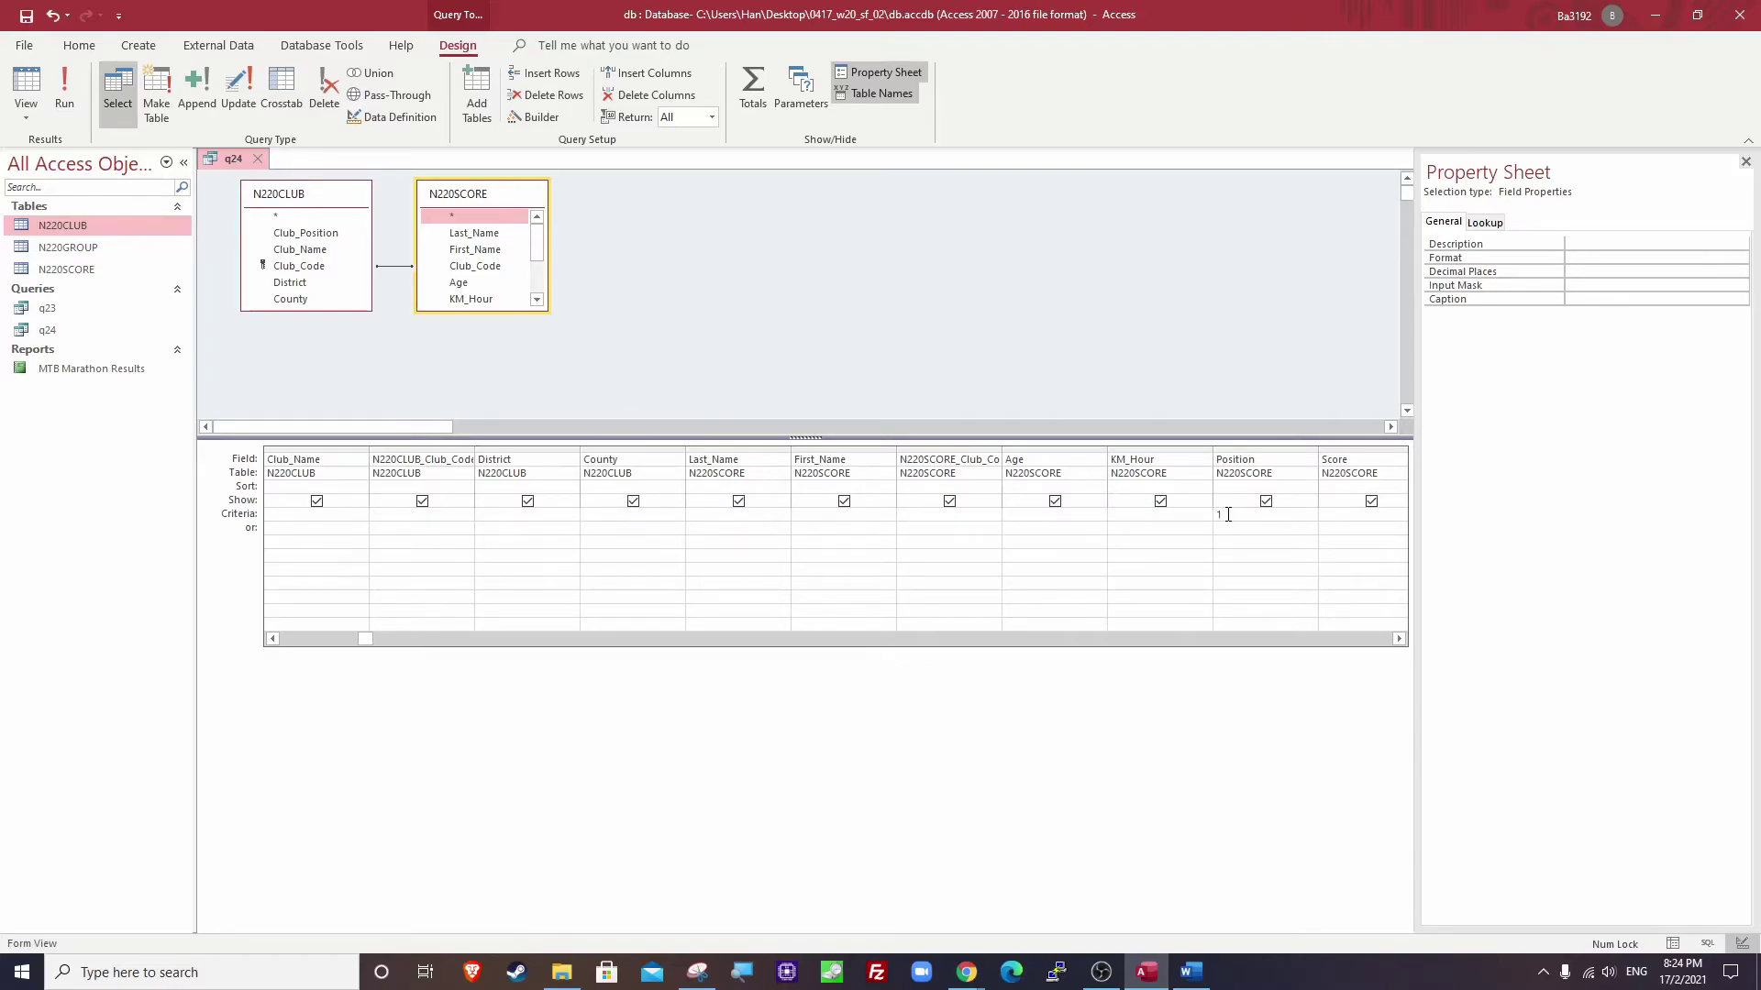
{"action": "left_click", "coordinate": [50, 99]}
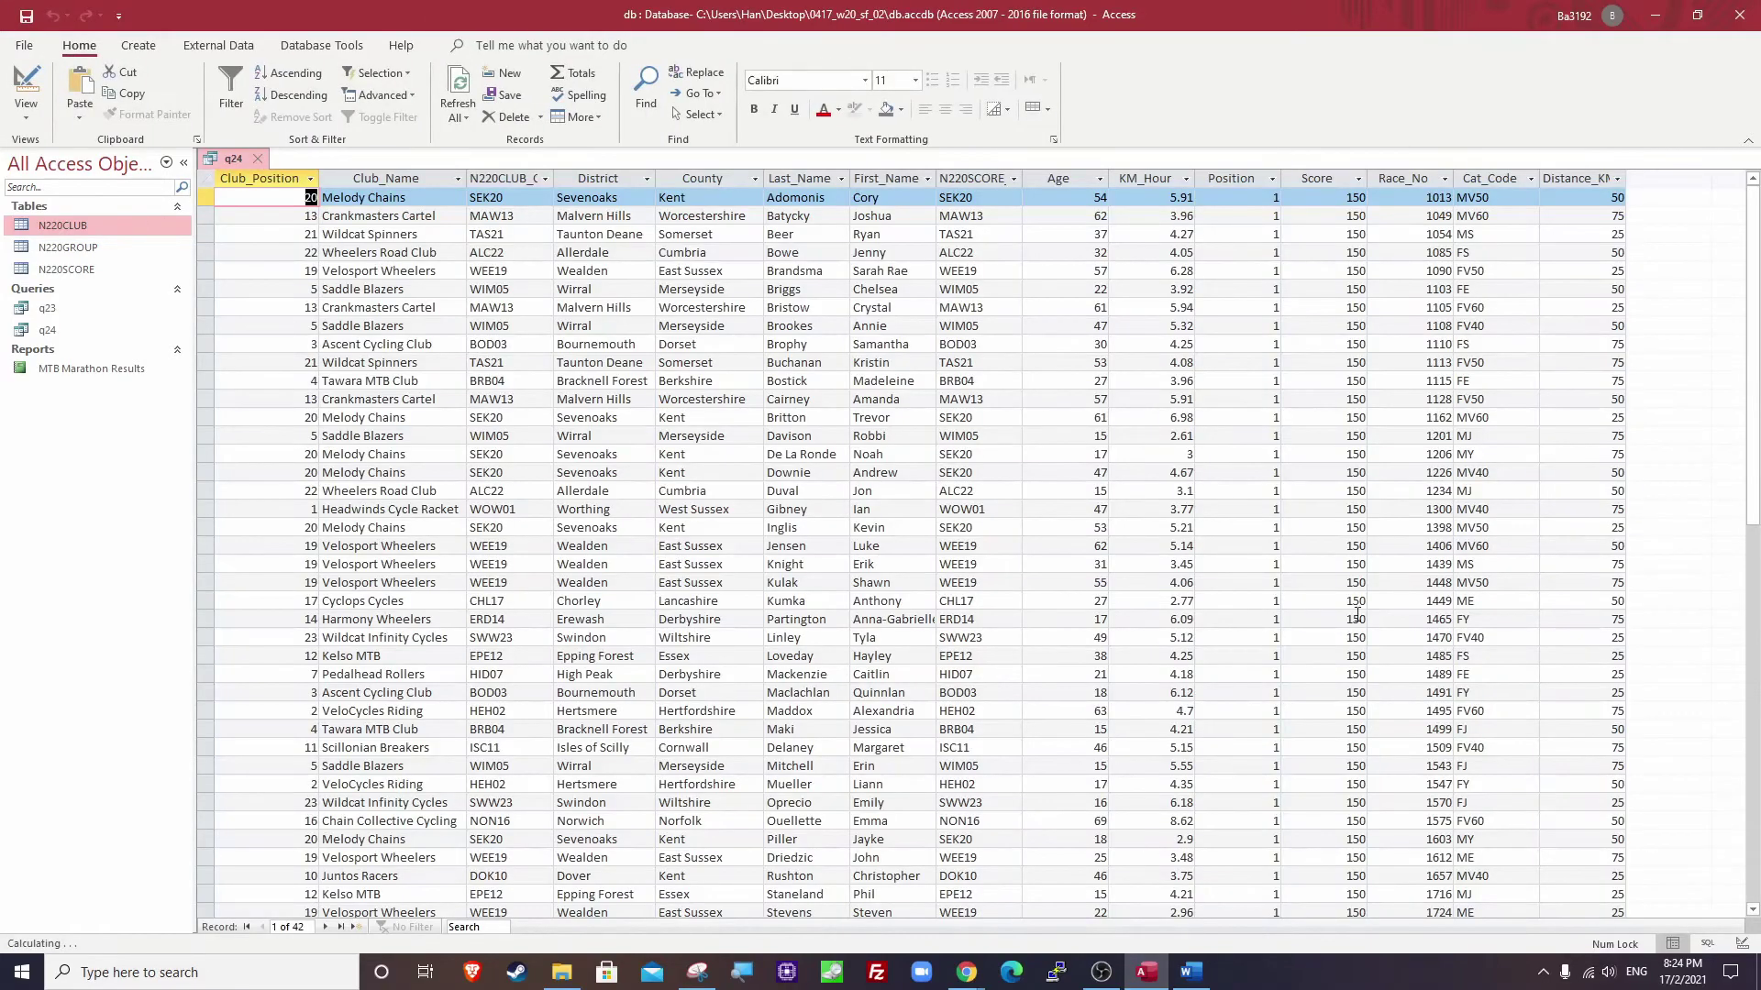
{"action": "scroll", "coordinate": [1257, 656], "scroll_direction": "down", "scroll_amount": 5}
{"action": "scroll", "coordinate": [1247, 653], "scroll_direction": "up", "scroll_amount": 5}
{"action": "scroll", "coordinate": [1245, 652], "scroll_direction": "down", "scroll_amount": 7}
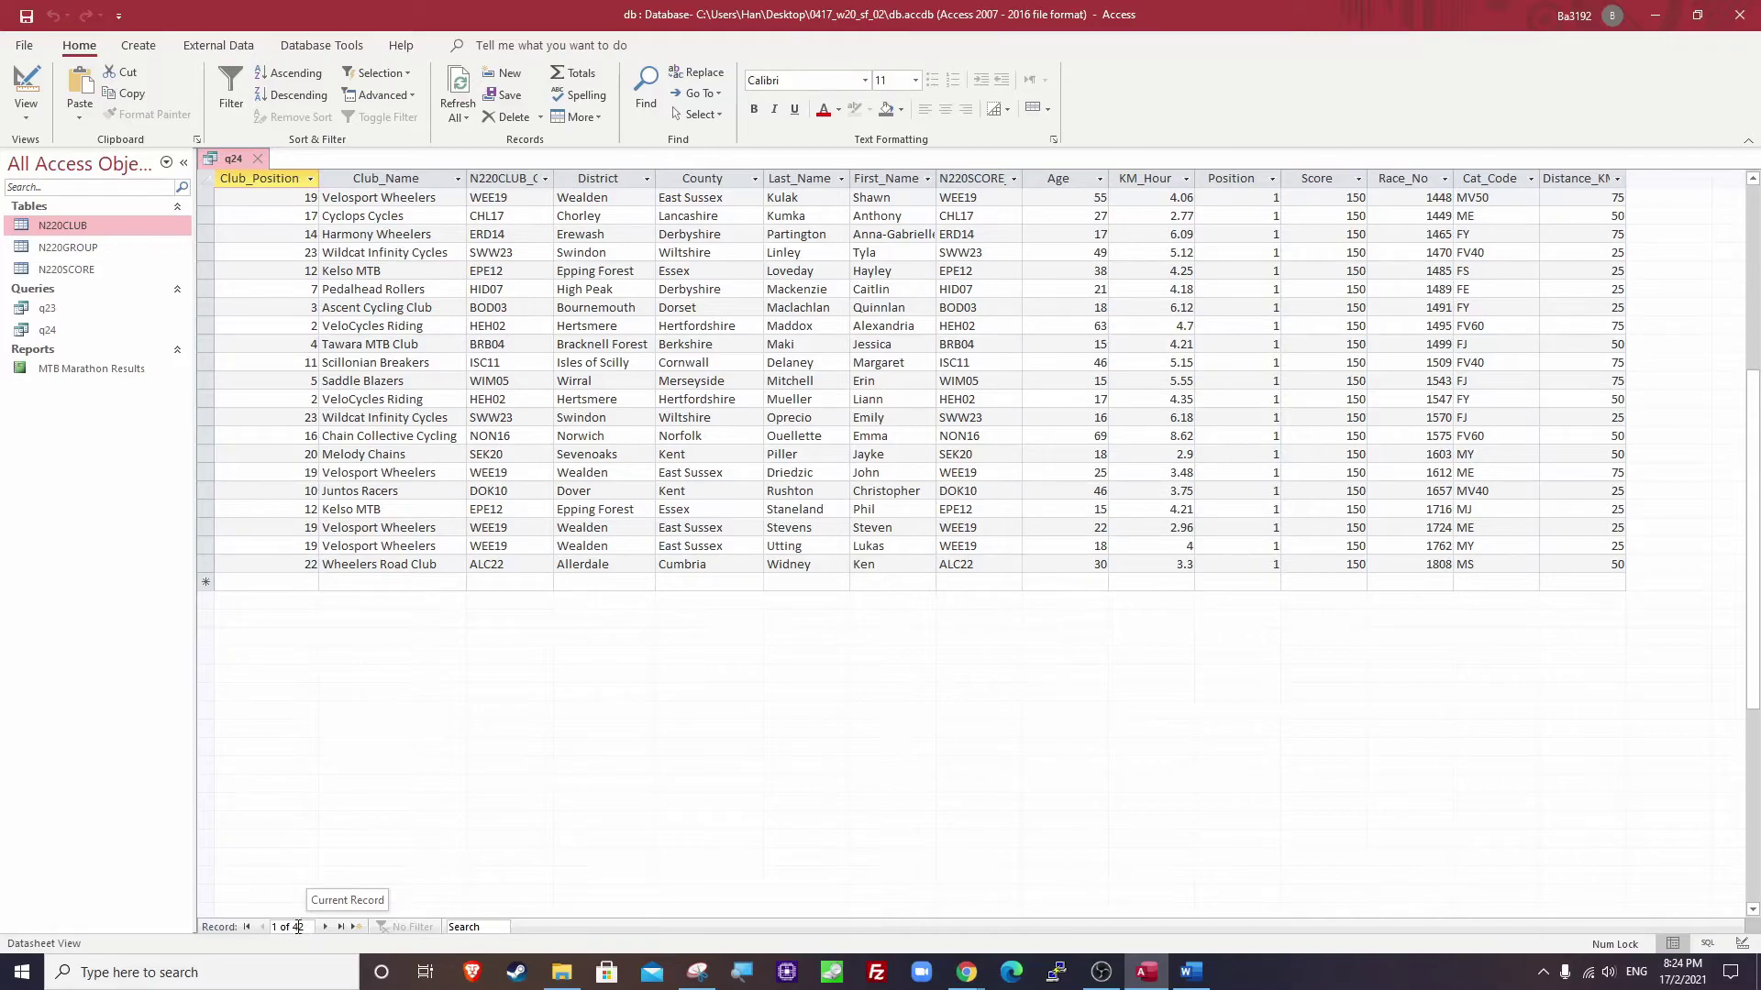
{"action": "scroll", "coordinate": [891, 575], "scroll_direction": "up", "scroll_amount": 7}
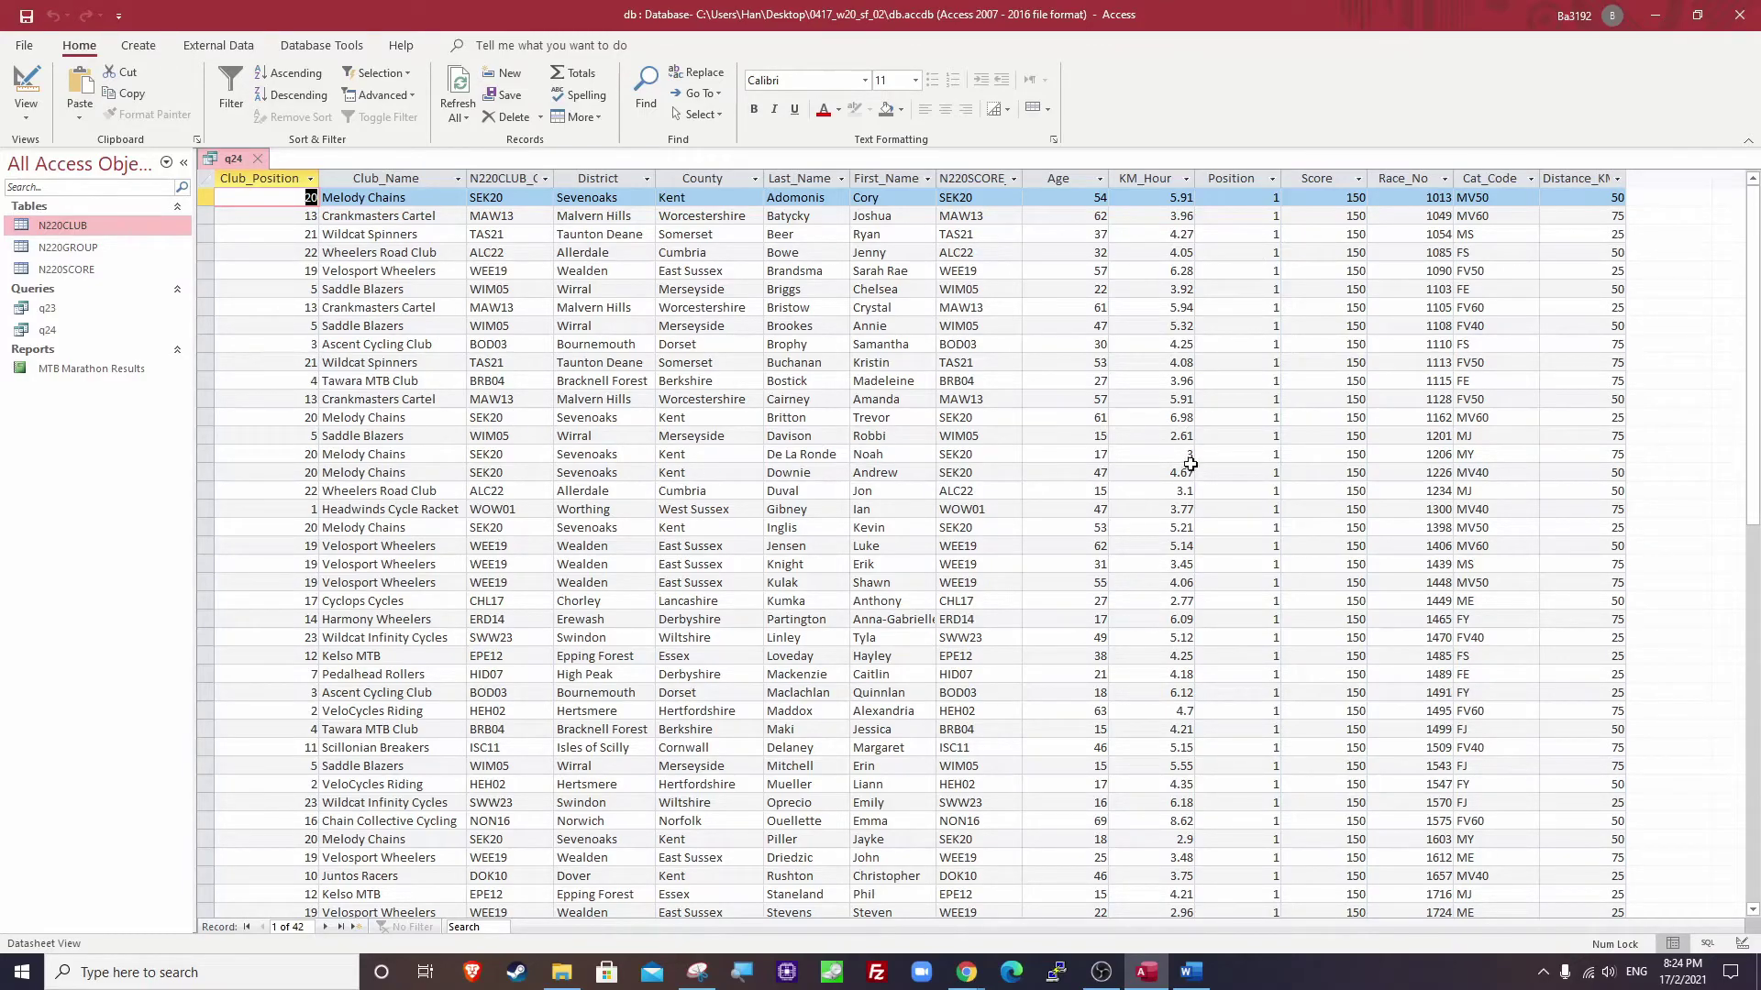
Return q24 to Design View and switch to the exam paper.
{"action": "right_click", "coordinate": [233, 162]}
{"action": "left_click", "coordinate": [295, 263]}
{"action": "key", "text": "alt+Tab"}
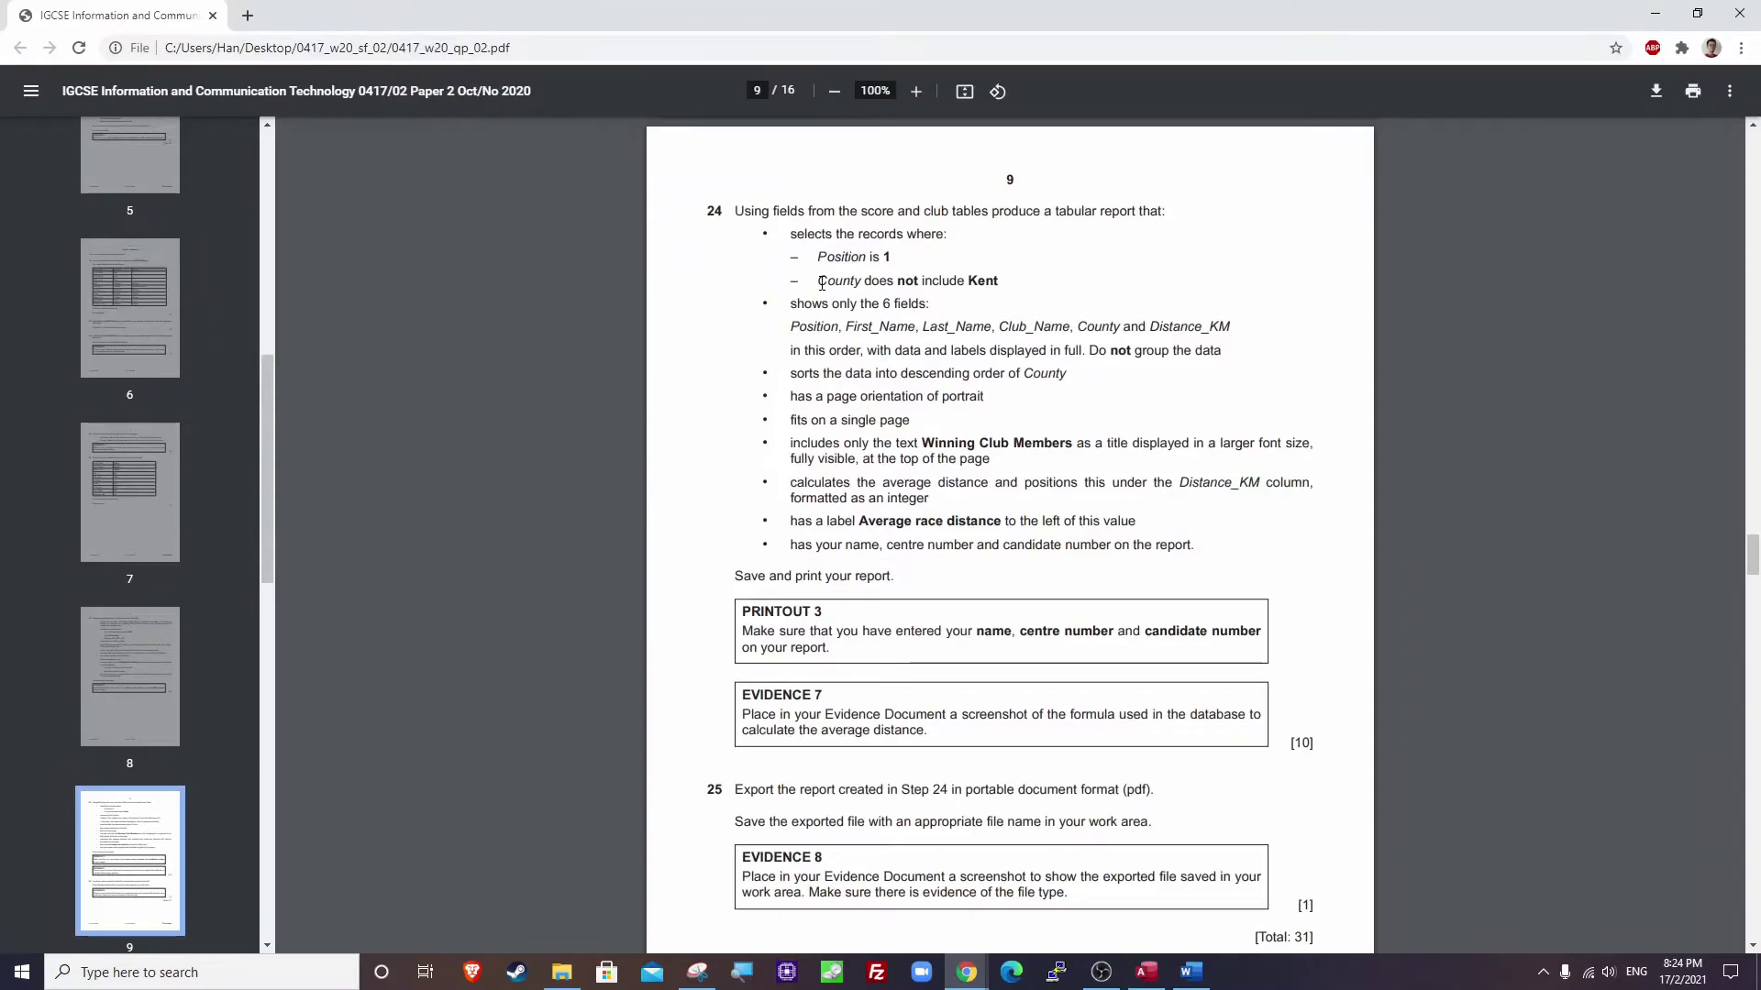
Add a County criterion excluding Kent and run q24, leaving 35 records.
{"action": "left_click_drag", "start_coordinate": [819, 284], "coordinate": [1001, 283]}
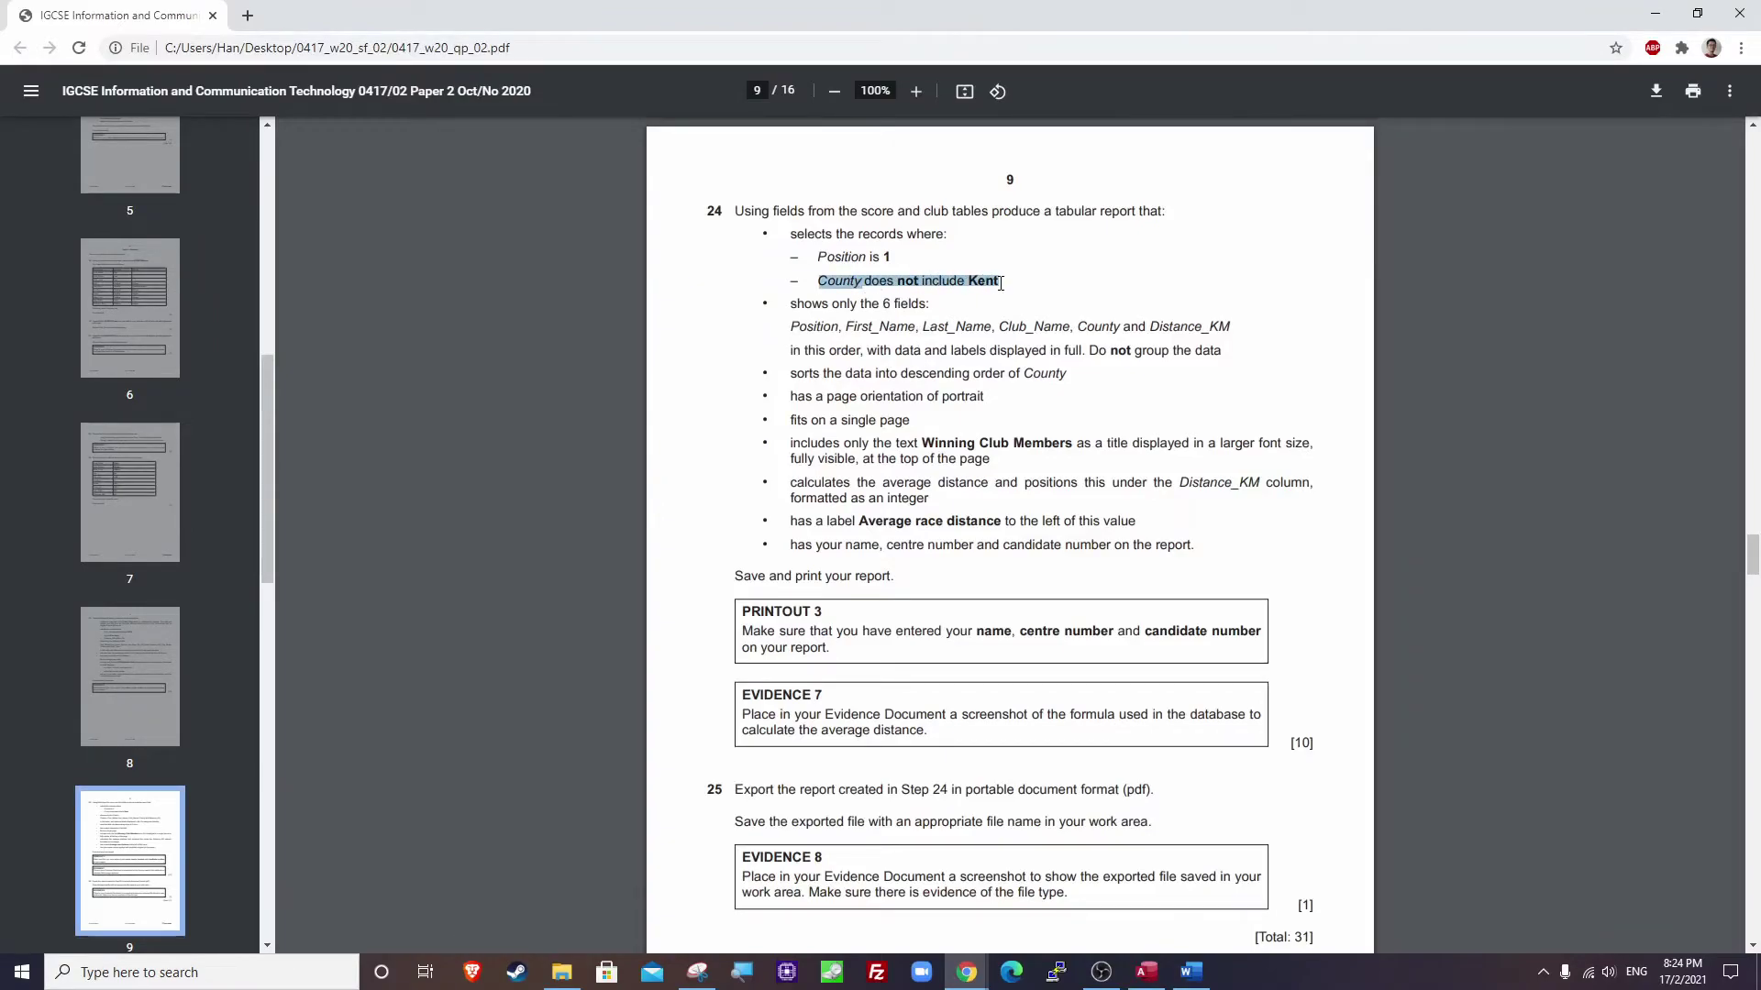
{"action": "key", "text": "alt+Tab"}
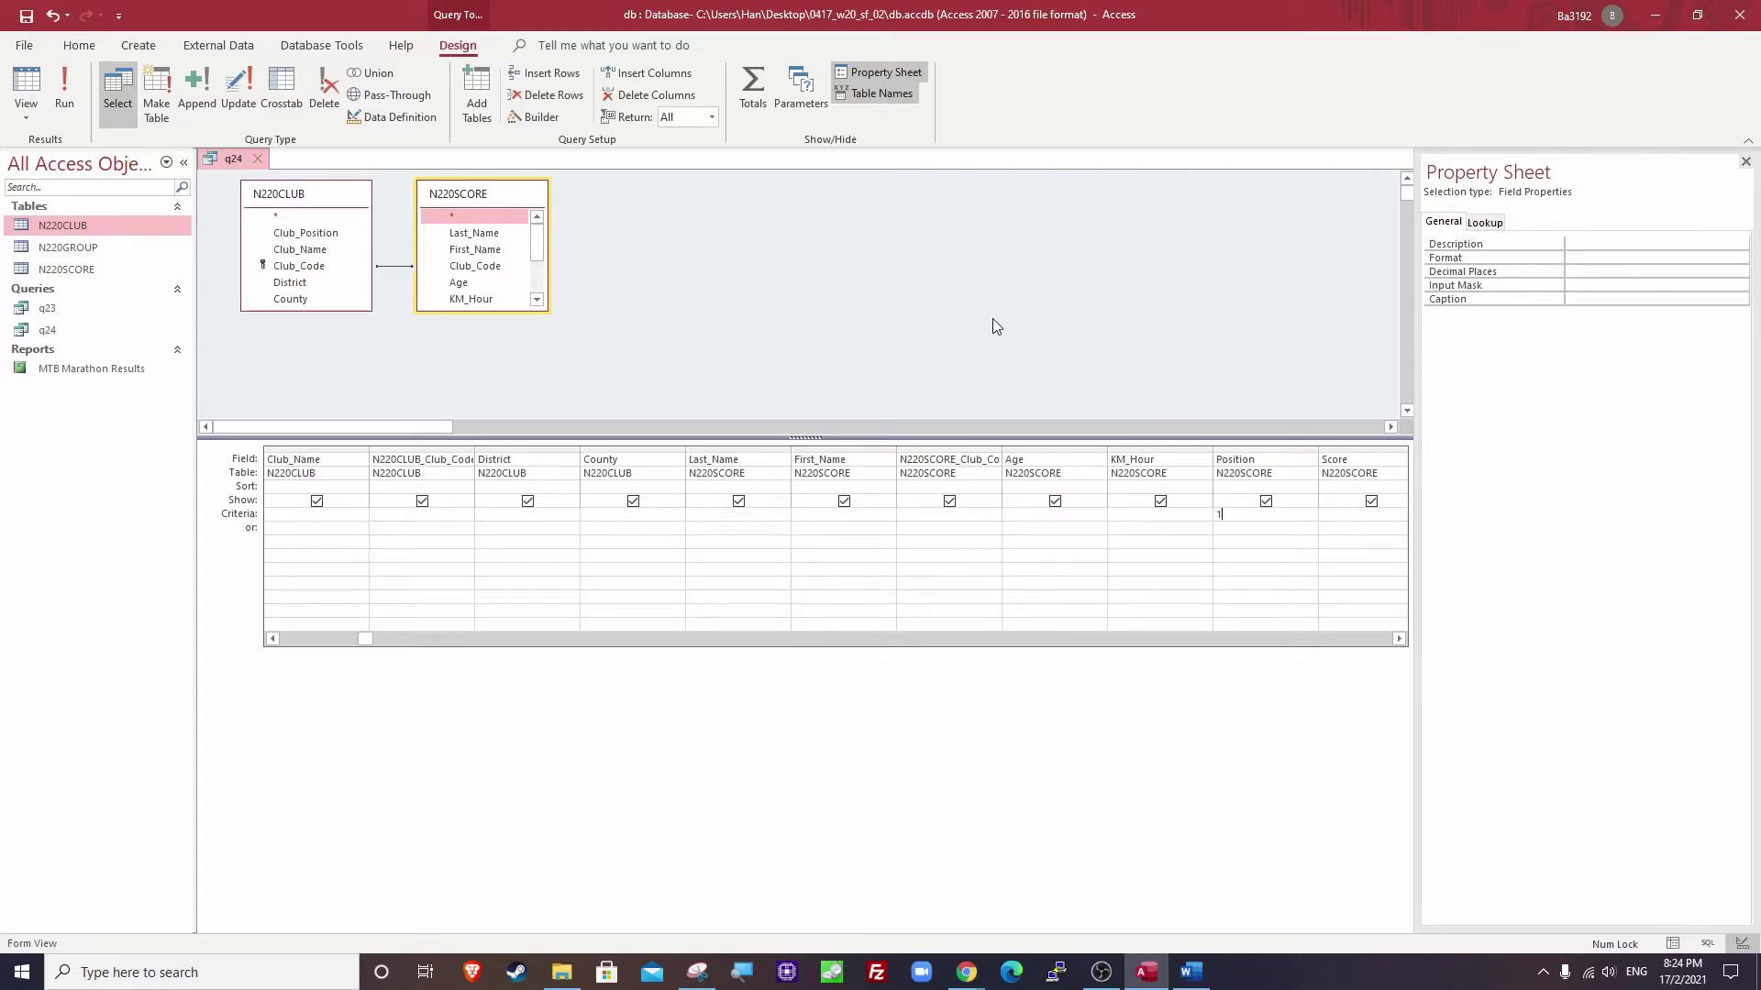
{"action": "left_click", "coordinate": [644, 517]}
{"action": "type", "text": "*Kent*"}
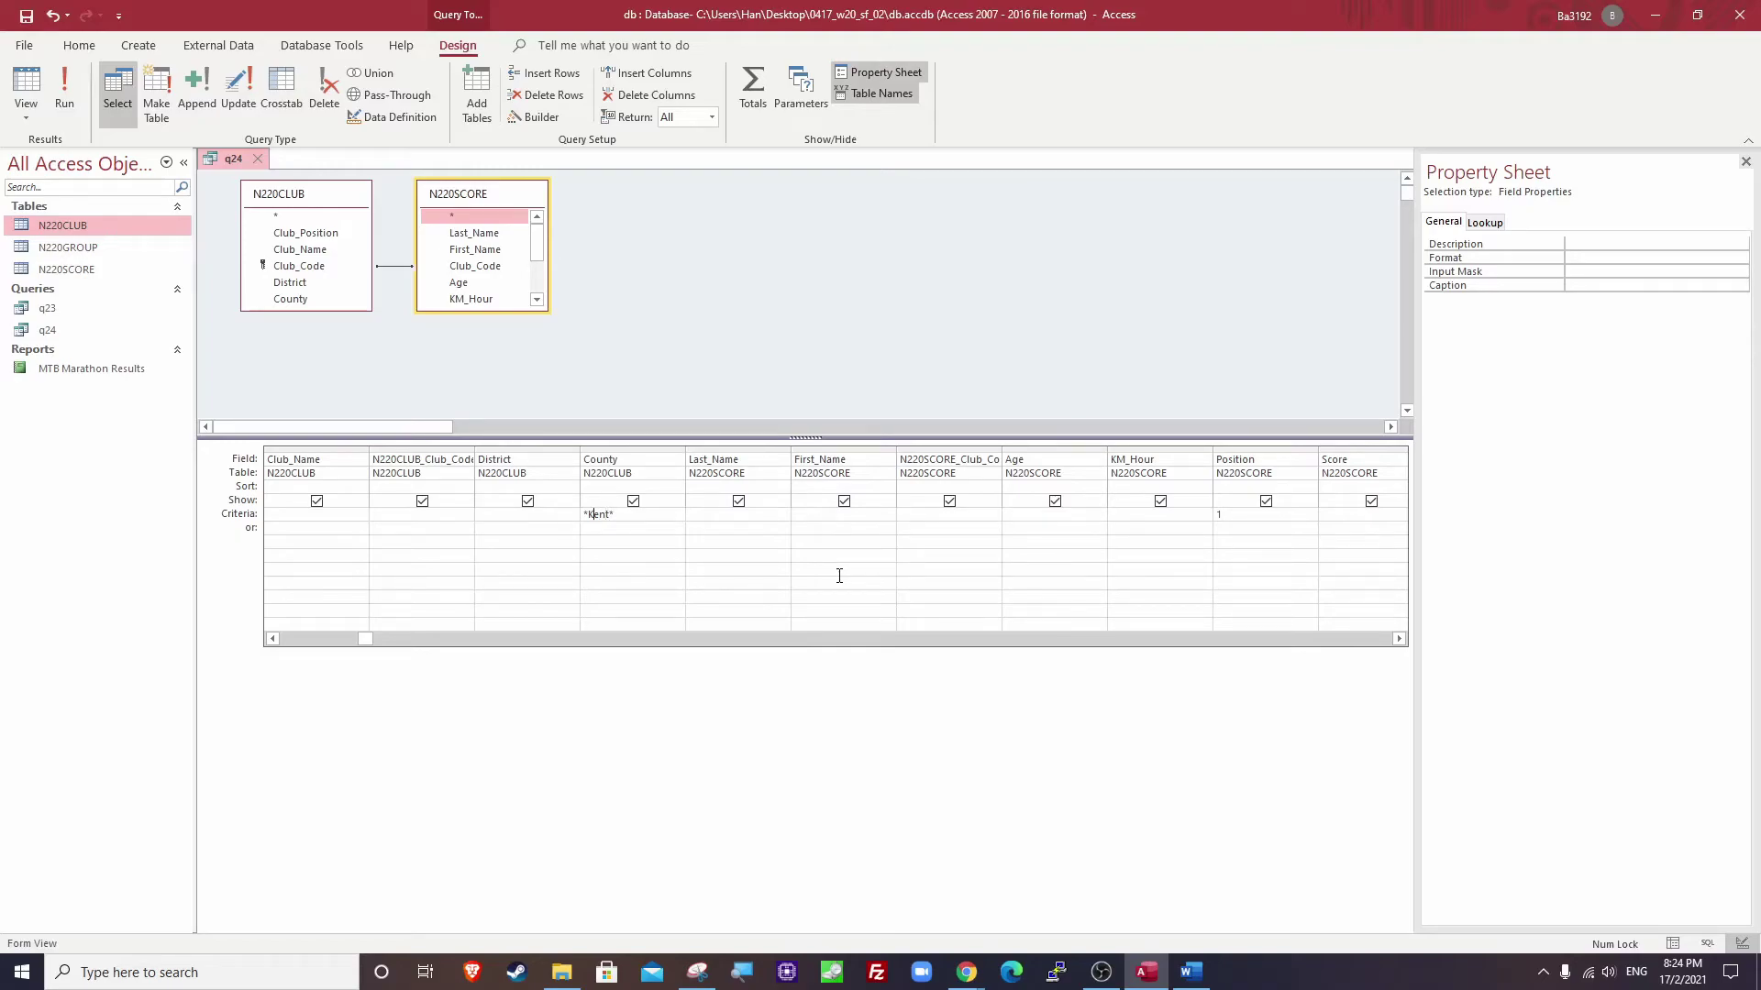
{"action": "type", "text": "NOT"}
{"action": "key", "text": "Tab"}
{"action": "left_click", "coordinate": [64, 93]}
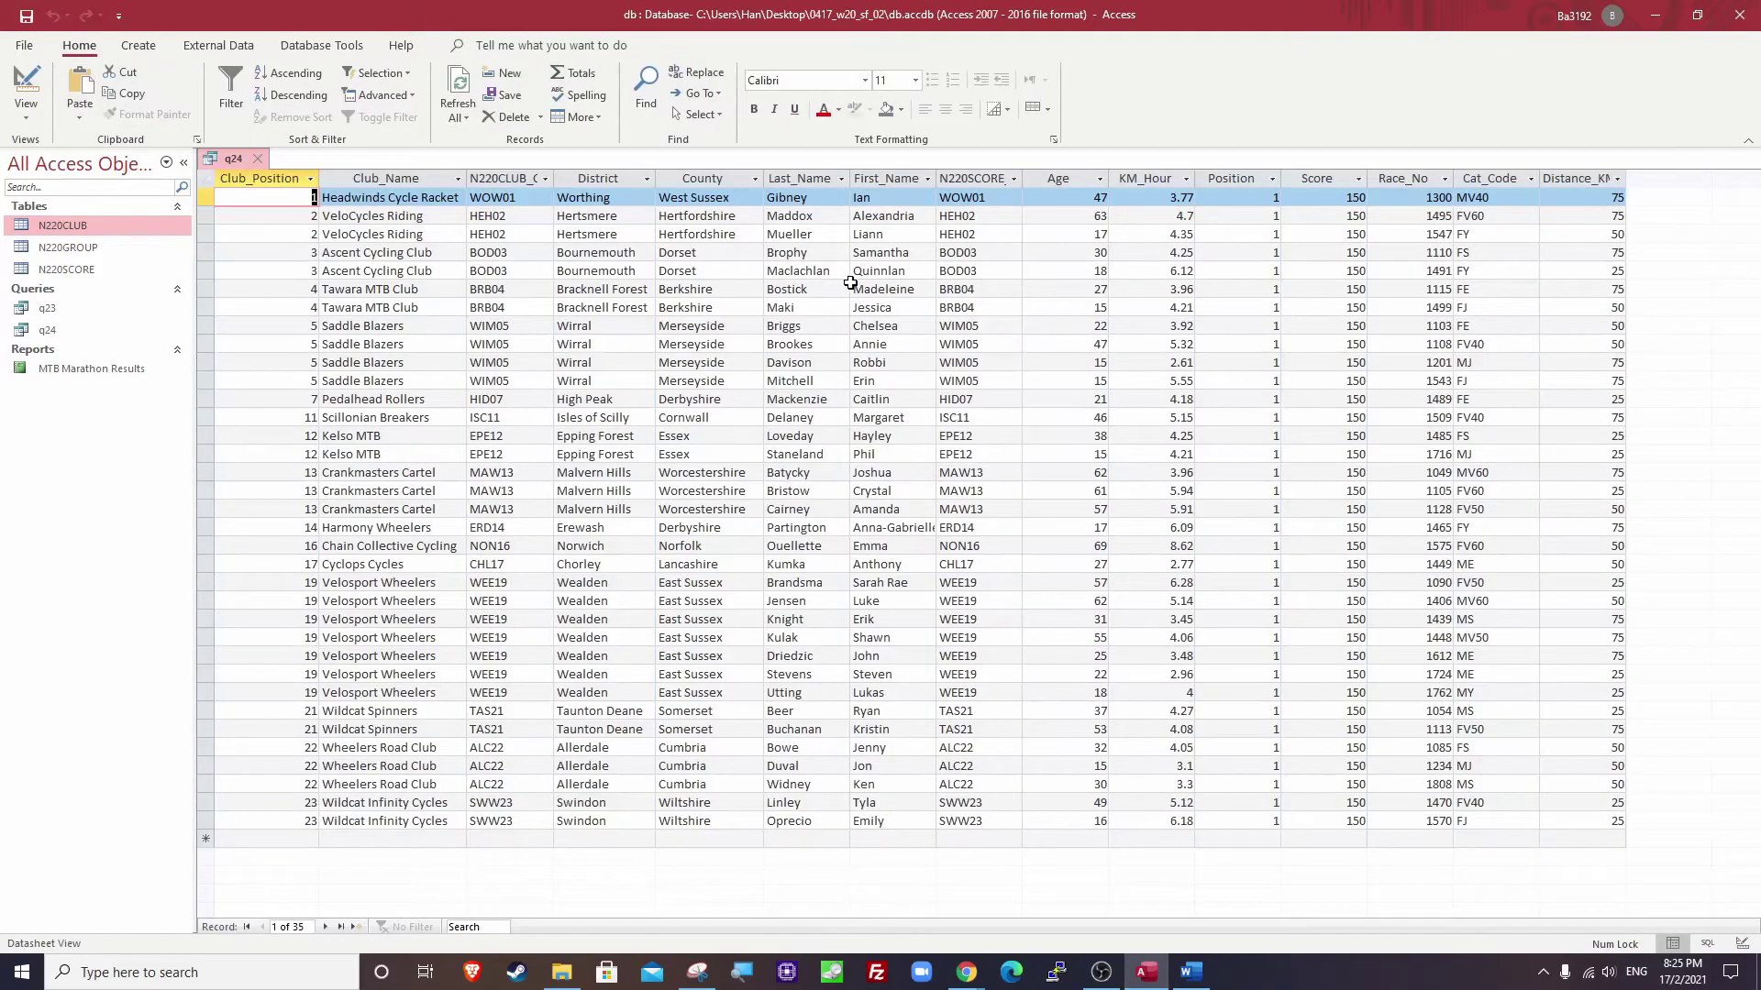
Compare the 35 results against question 24's selection criteria in the exam paper.
{"action": "key", "text": "alt+Tab"}
{"action": "key", "text": "alt+Tab"}
{"action": "left_click", "coordinate": [966, 973]}
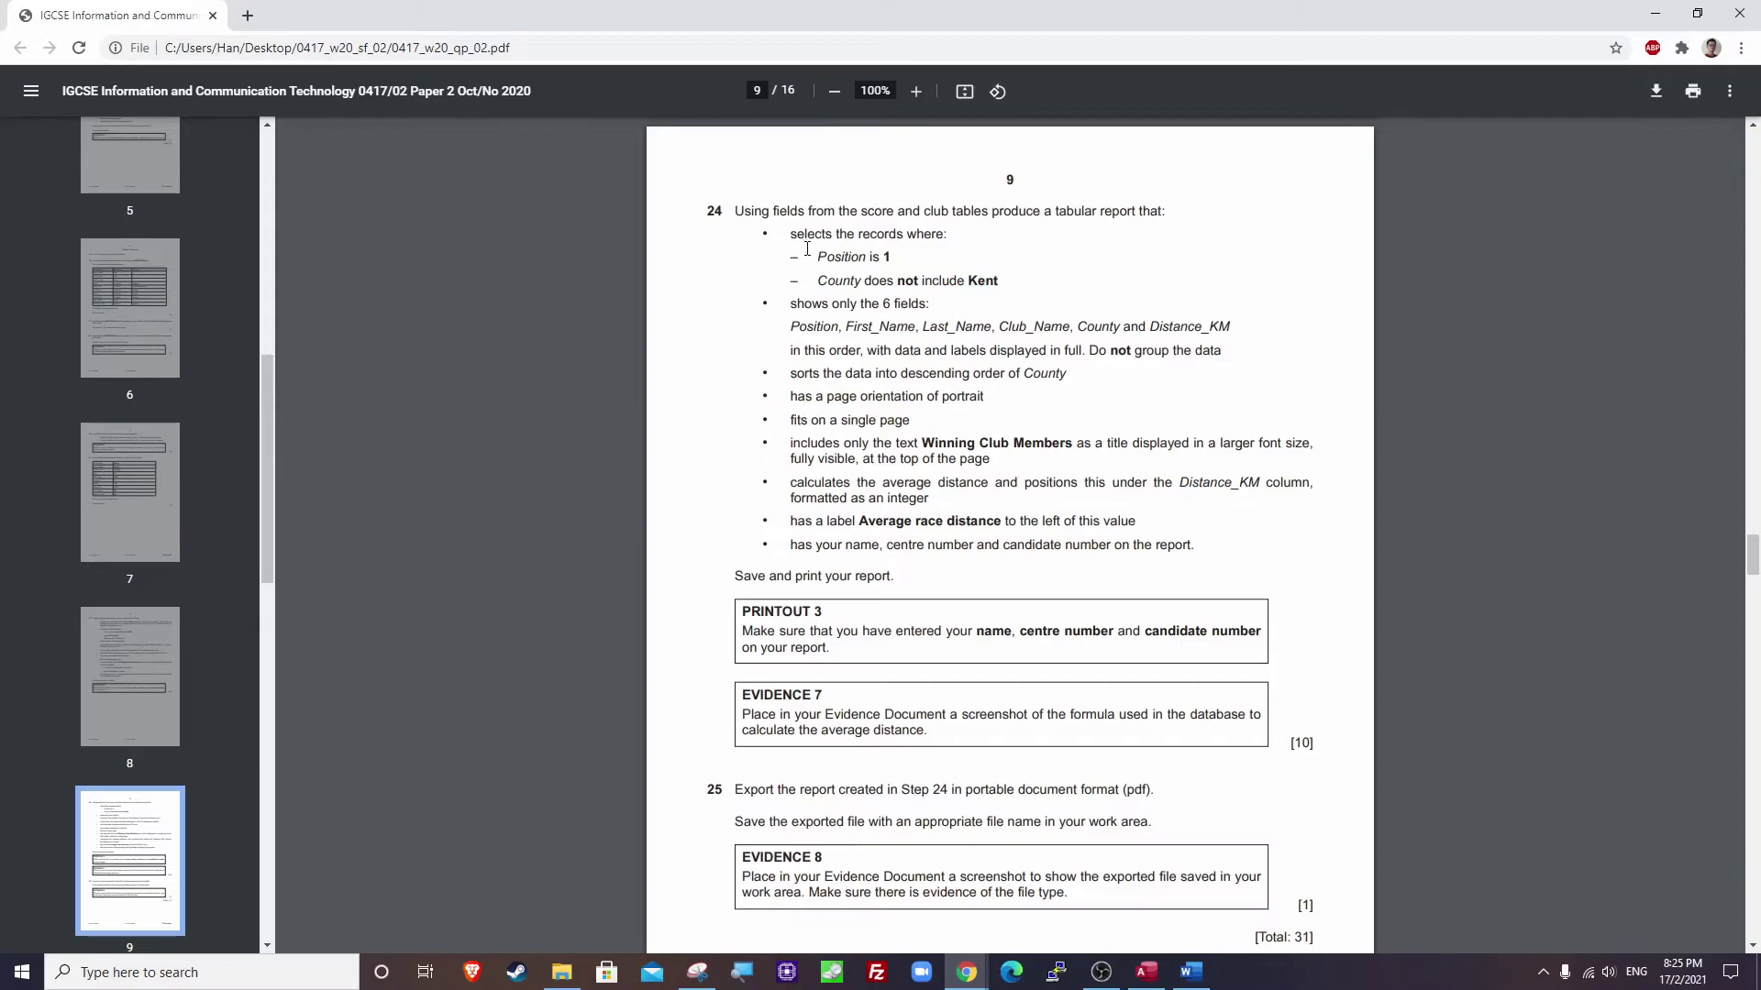
{"action": "left_click_drag", "start_coordinate": [790, 234], "coordinate": [1020, 280]}
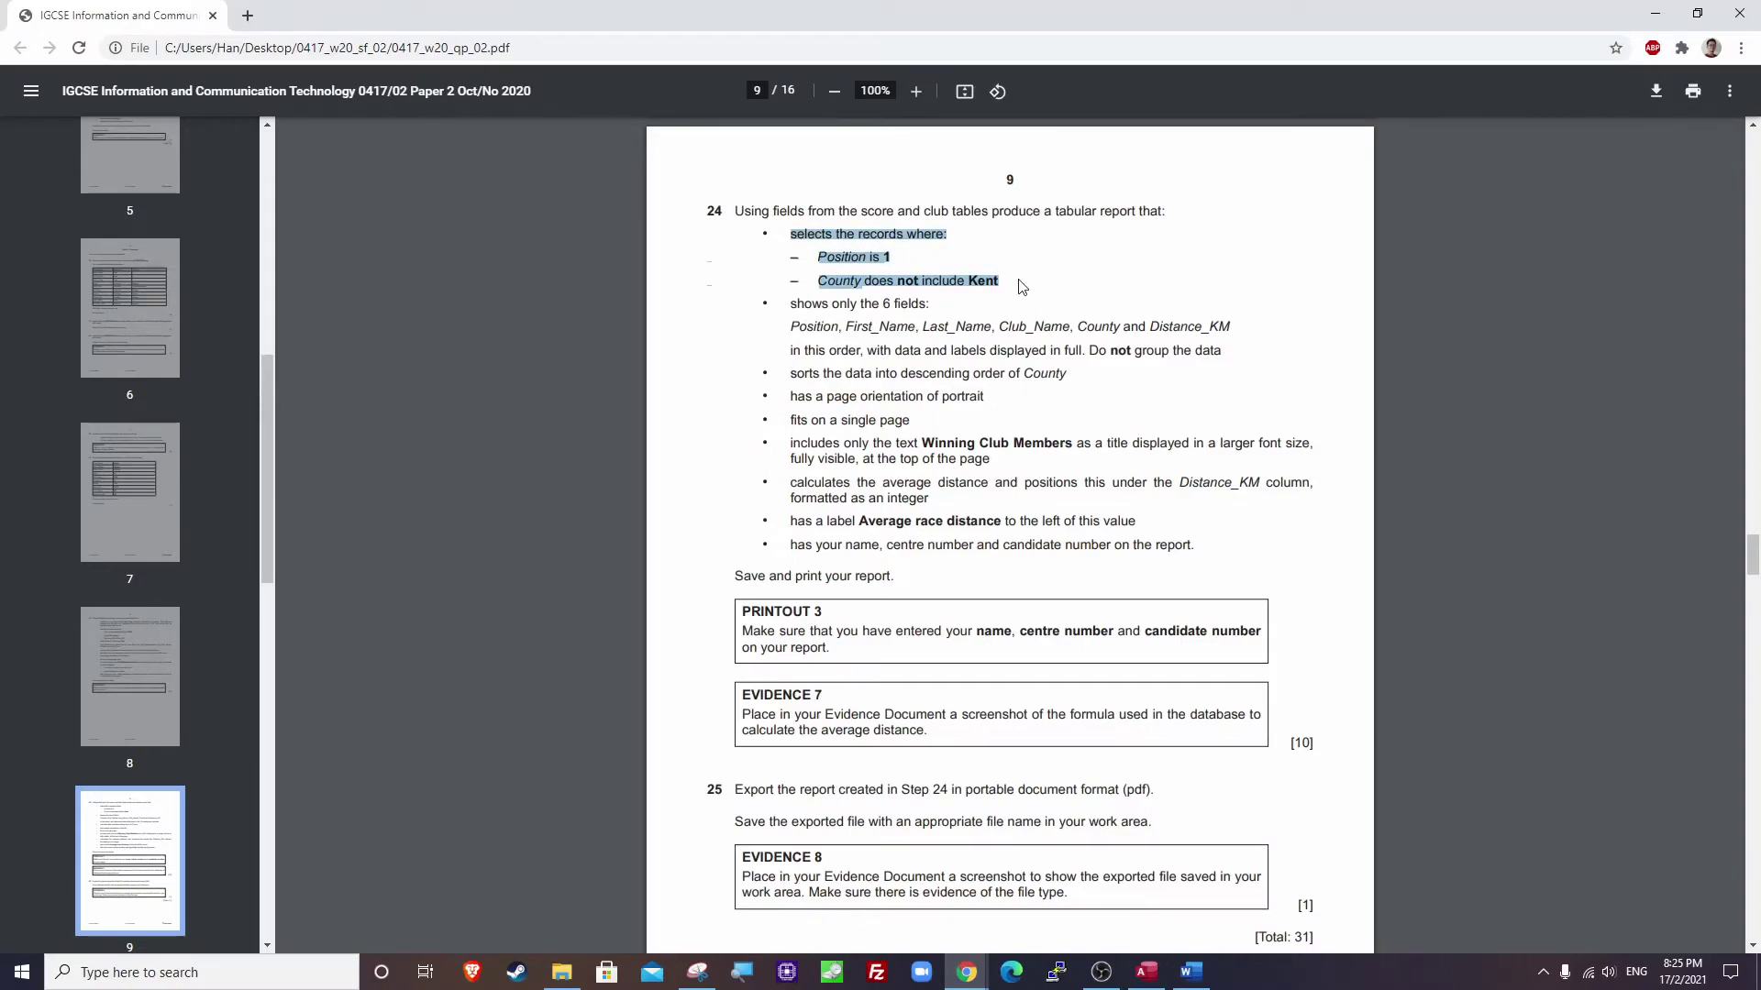
{"action": "key", "text": "alt+Tab"}
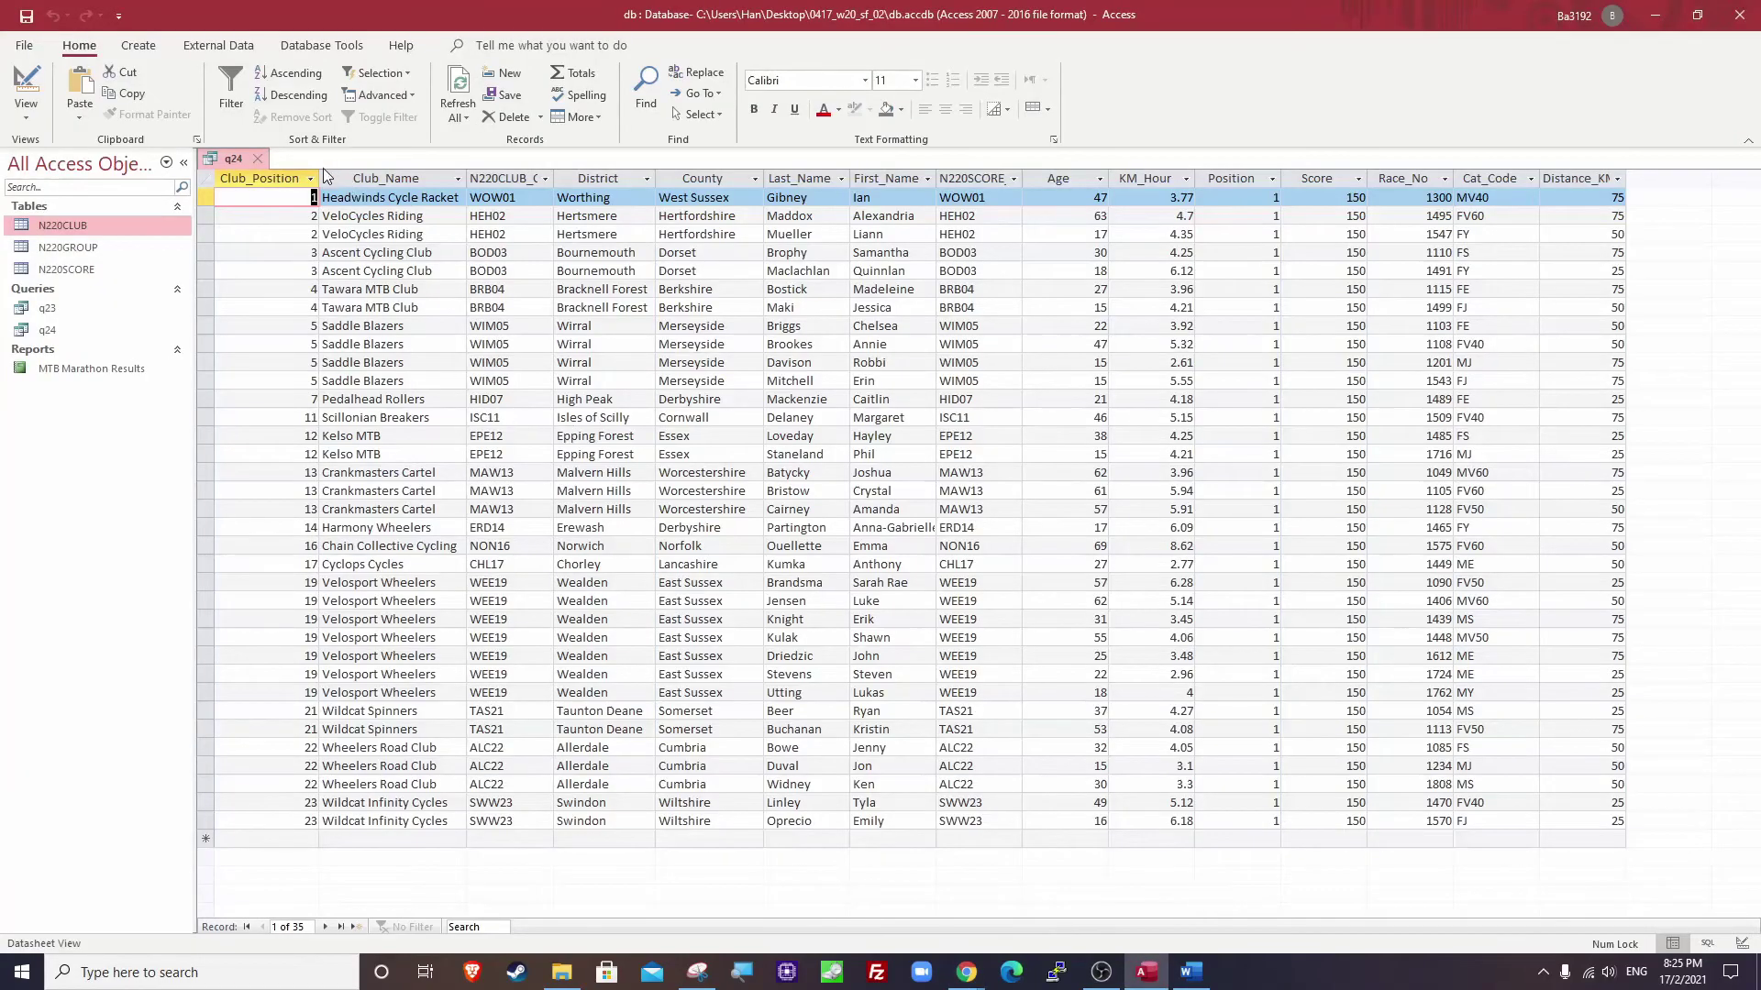
Launch the Report Wizard with q24 as source, then highlight question 24's required field names.
{"action": "left_click", "coordinate": [207, 199]}
{"action": "left_click_drag", "start_coordinate": [206, 199], "coordinate": [515, 821]}
{"action": "left_click", "coordinate": [514, 733]}
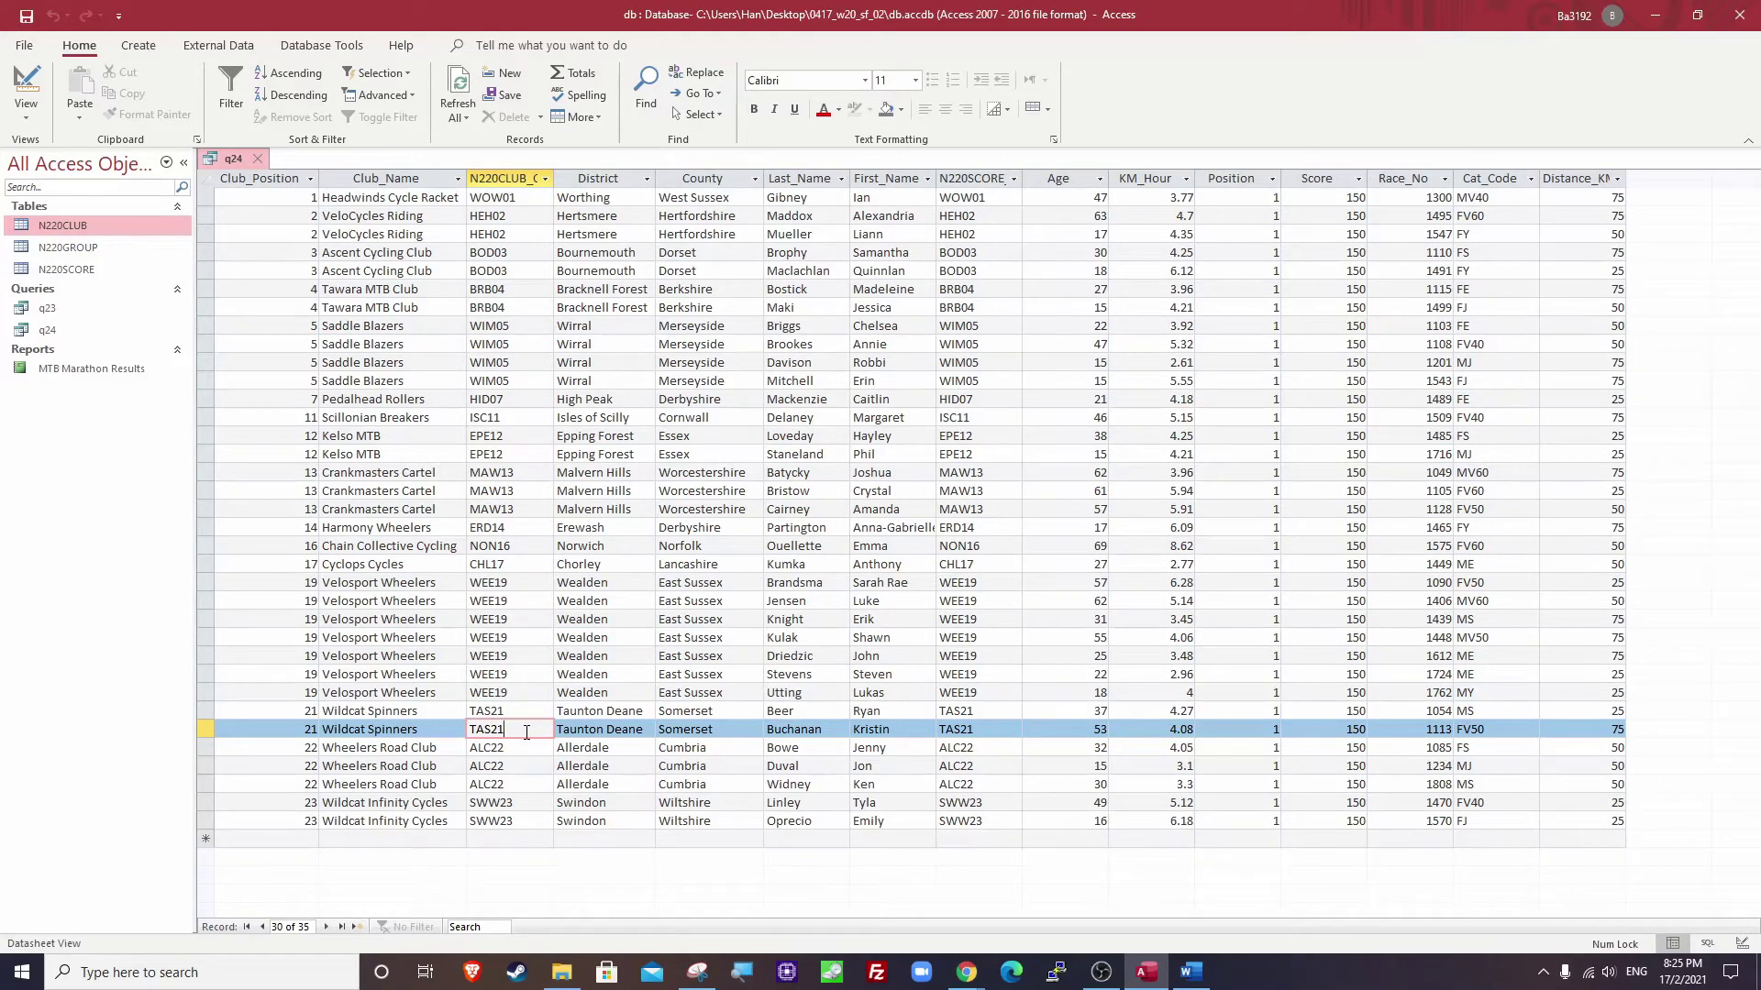
{"action": "left_click", "coordinate": [69, 332]}
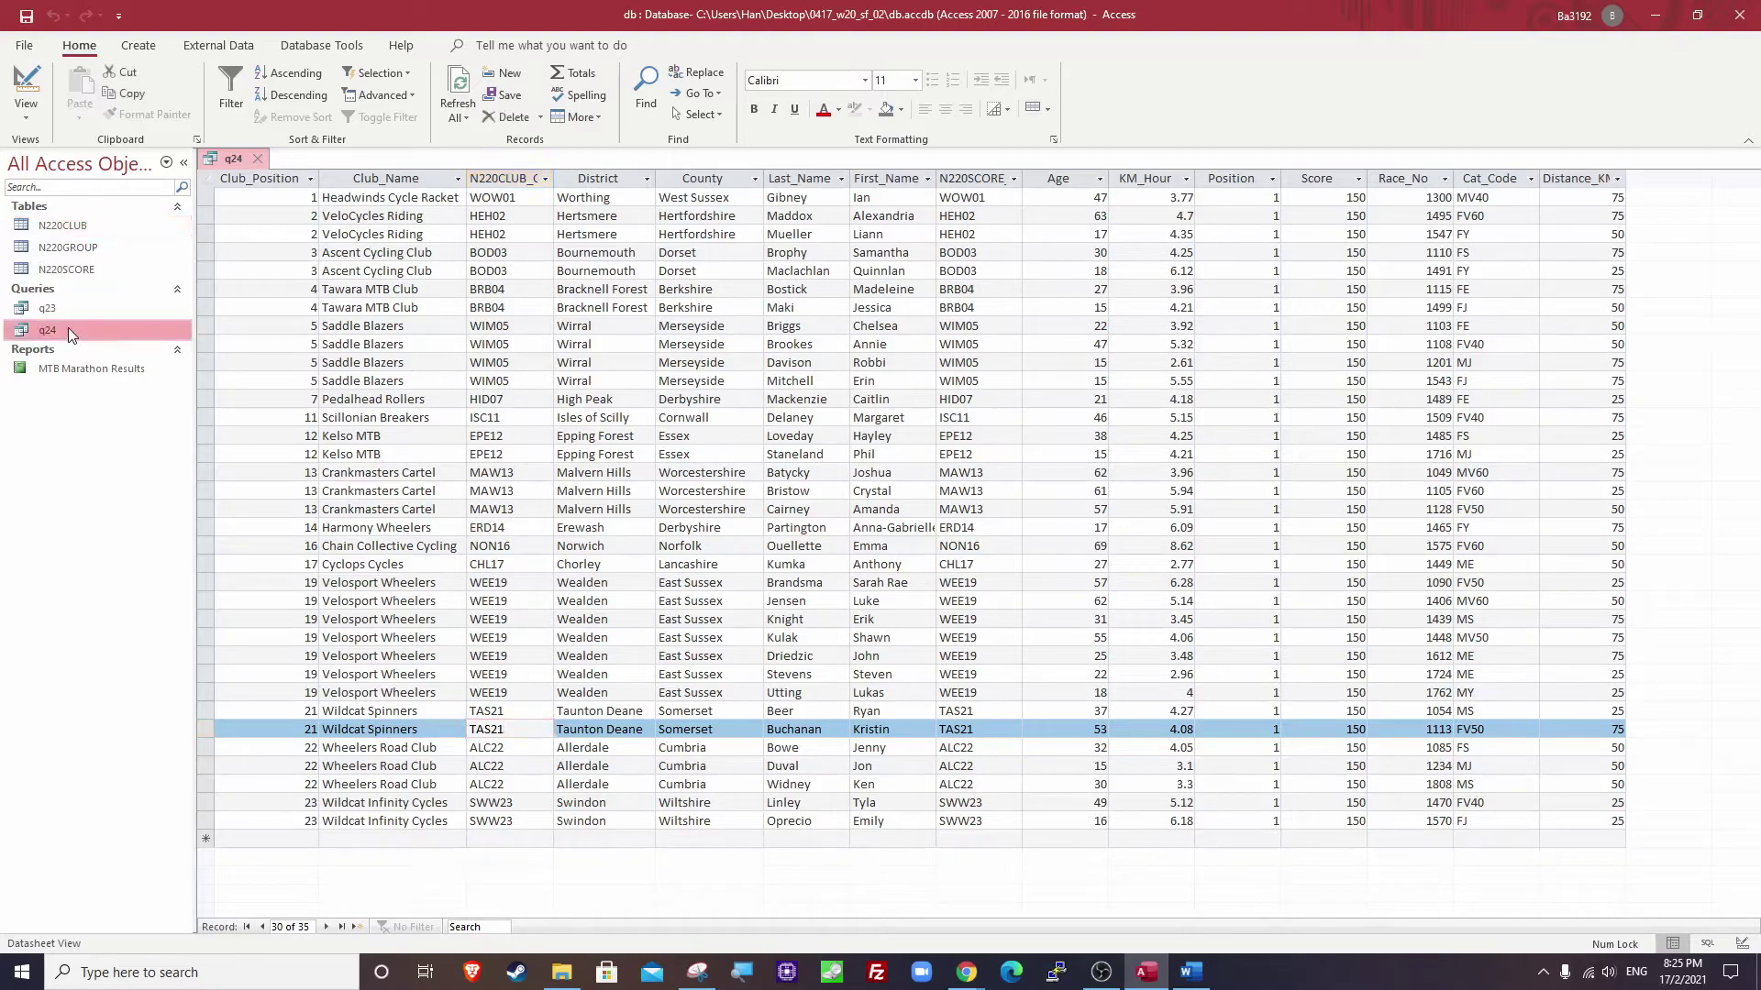
{"action": "left_click", "coordinate": [139, 48]}
{"action": "left_click", "coordinate": [705, 84]}
{"action": "key", "text": "alt+Tab"}
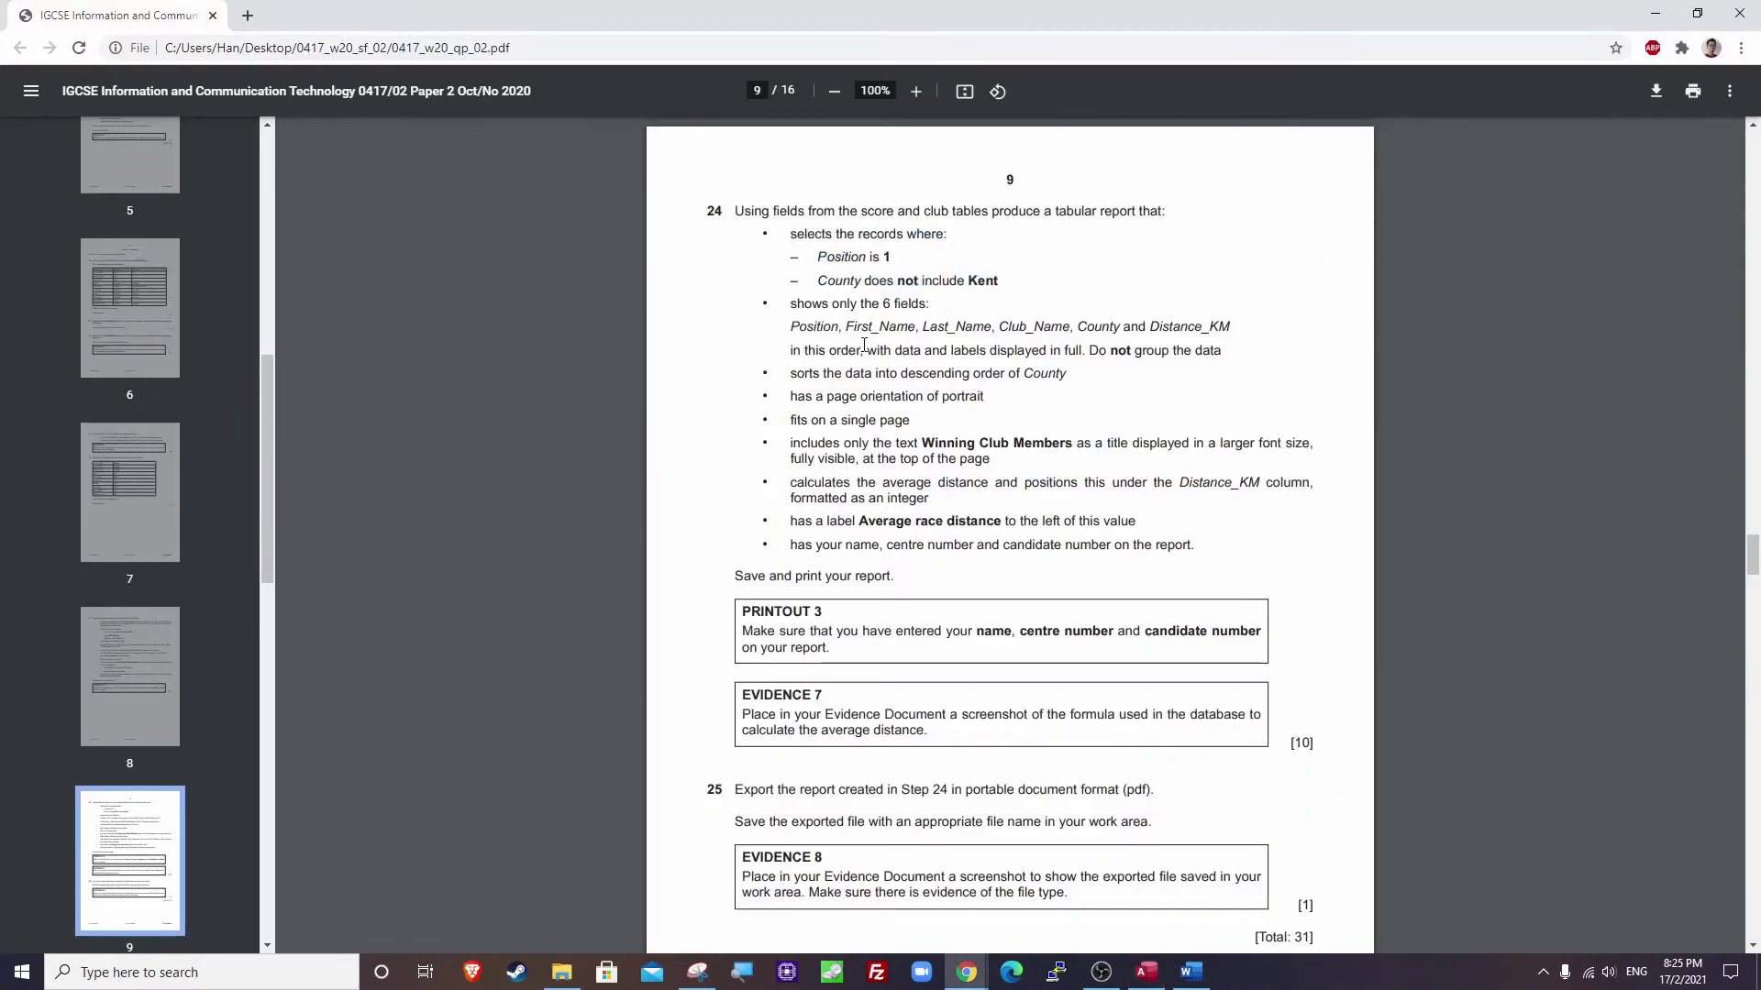
{"action": "left_click_drag", "start_coordinate": [938, 326], "coordinate": [1200, 331]}
Add Position, First_Name, Last_Name, Club_Name, County and Distance_KM to the report's selected fields.
{"action": "key", "text": "alt+Tab"}
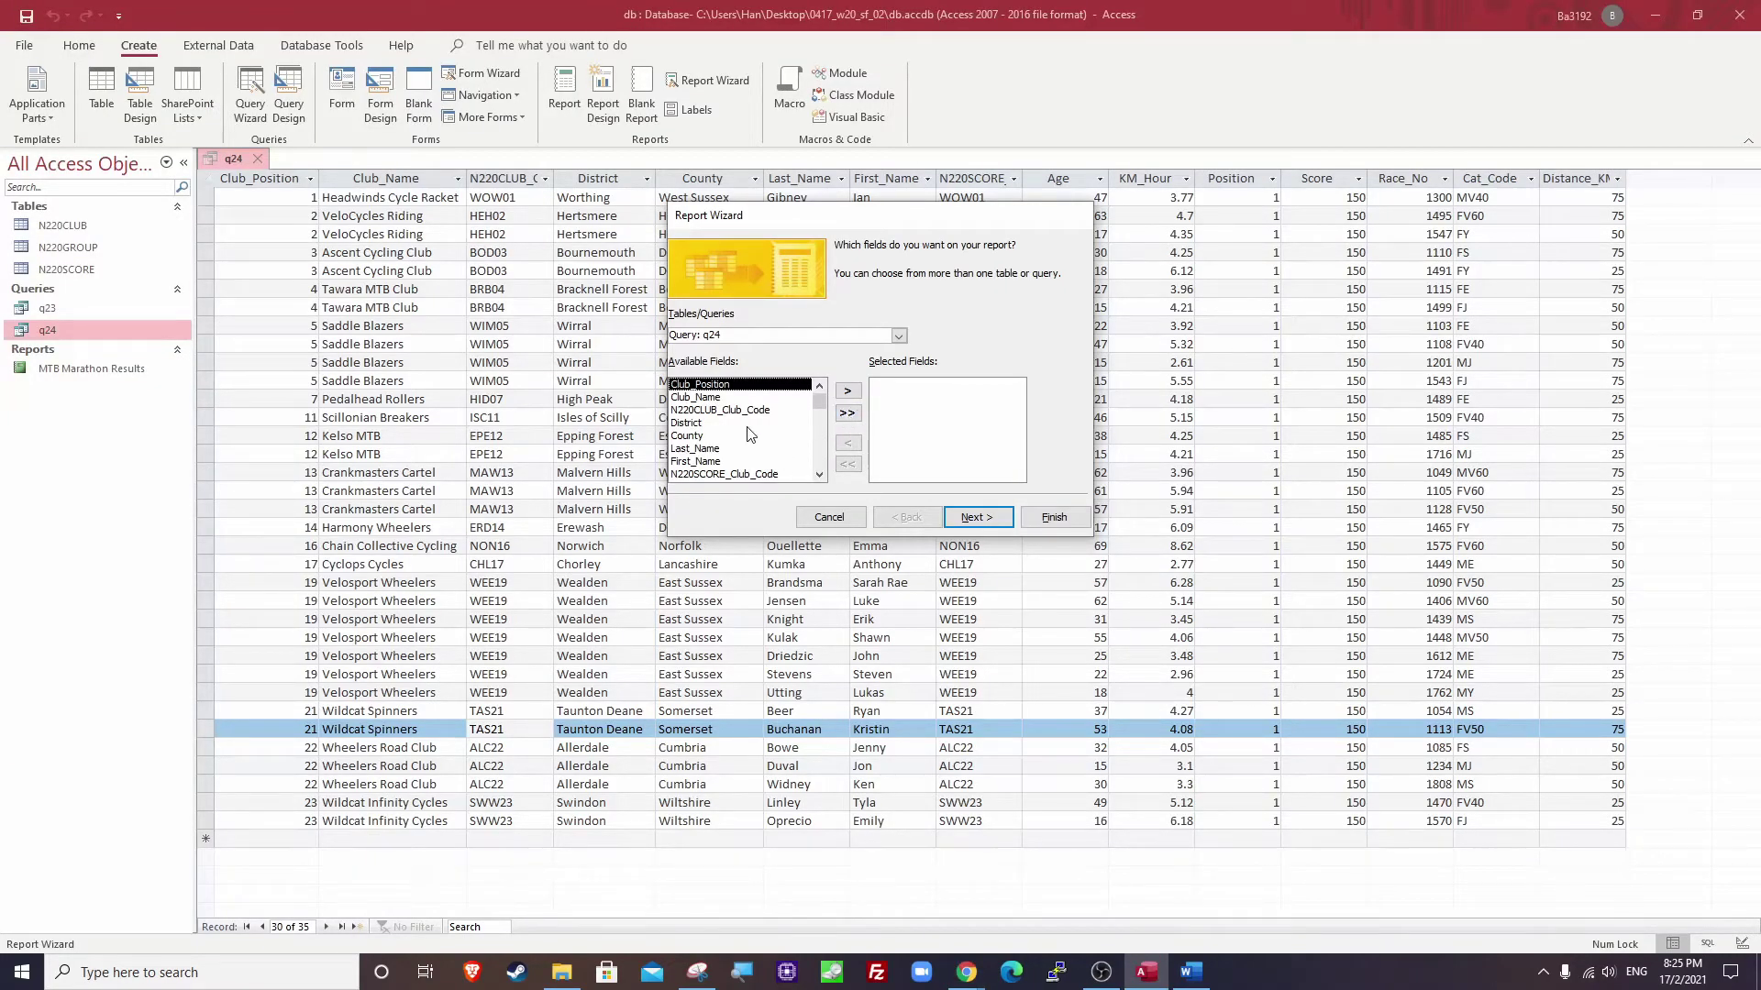
{"action": "scroll", "coordinate": [747, 446], "scroll_direction": "down", "scroll_amount": 2}
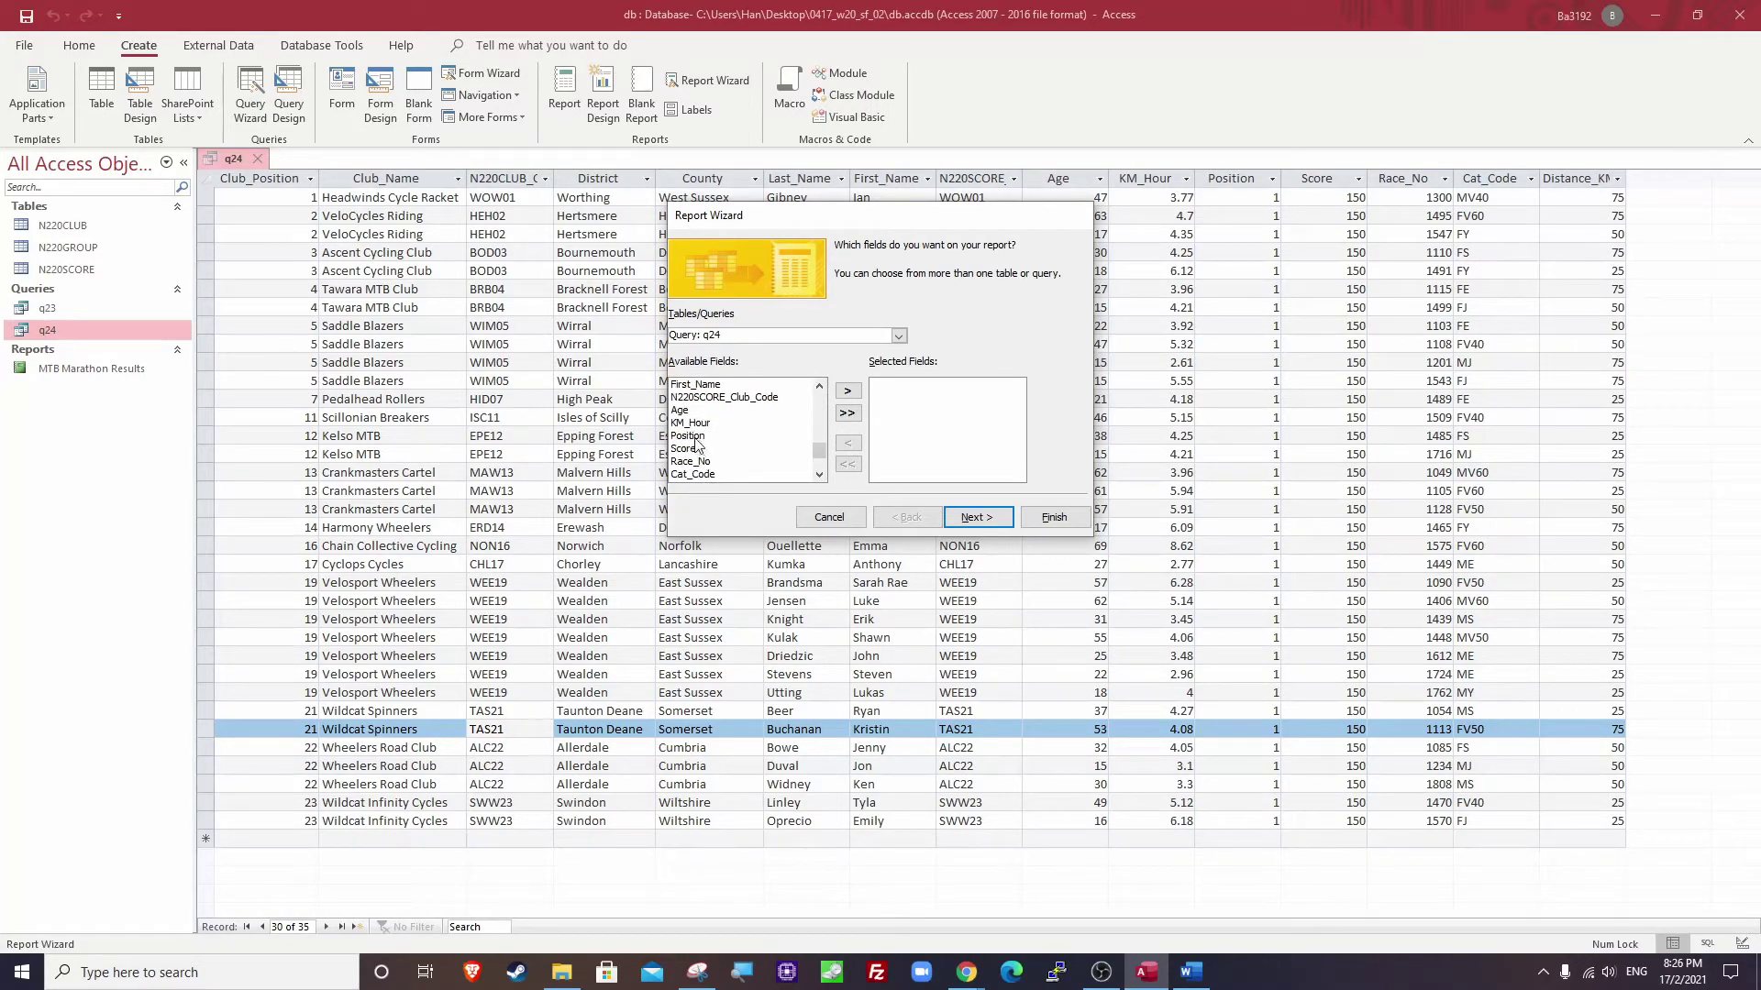
{"action": "double_click", "coordinate": [688, 437]}
{"action": "scroll", "coordinate": [716, 444], "scroll_direction": "up", "scroll_amount": 2}
{"action": "double_click", "coordinate": [725, 460]}
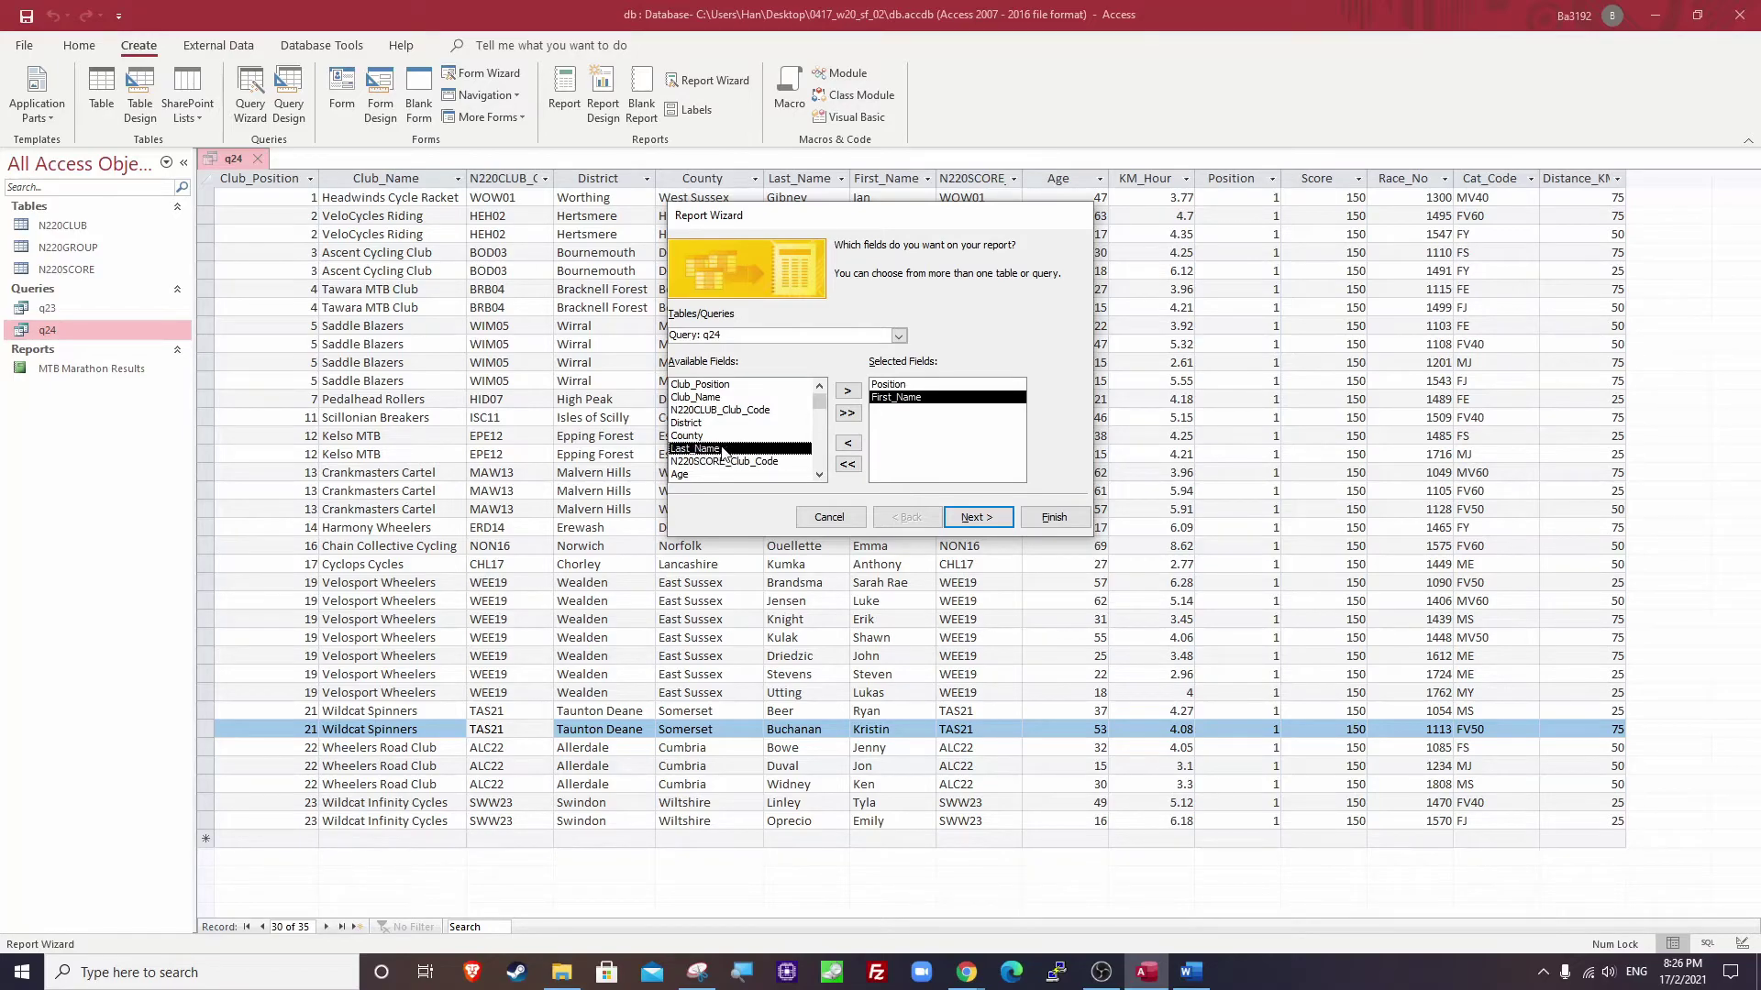
{"action": "double_click", "coordinate": [721, 449]}
{"action": "double_click", "coordinate": [705, 400]}
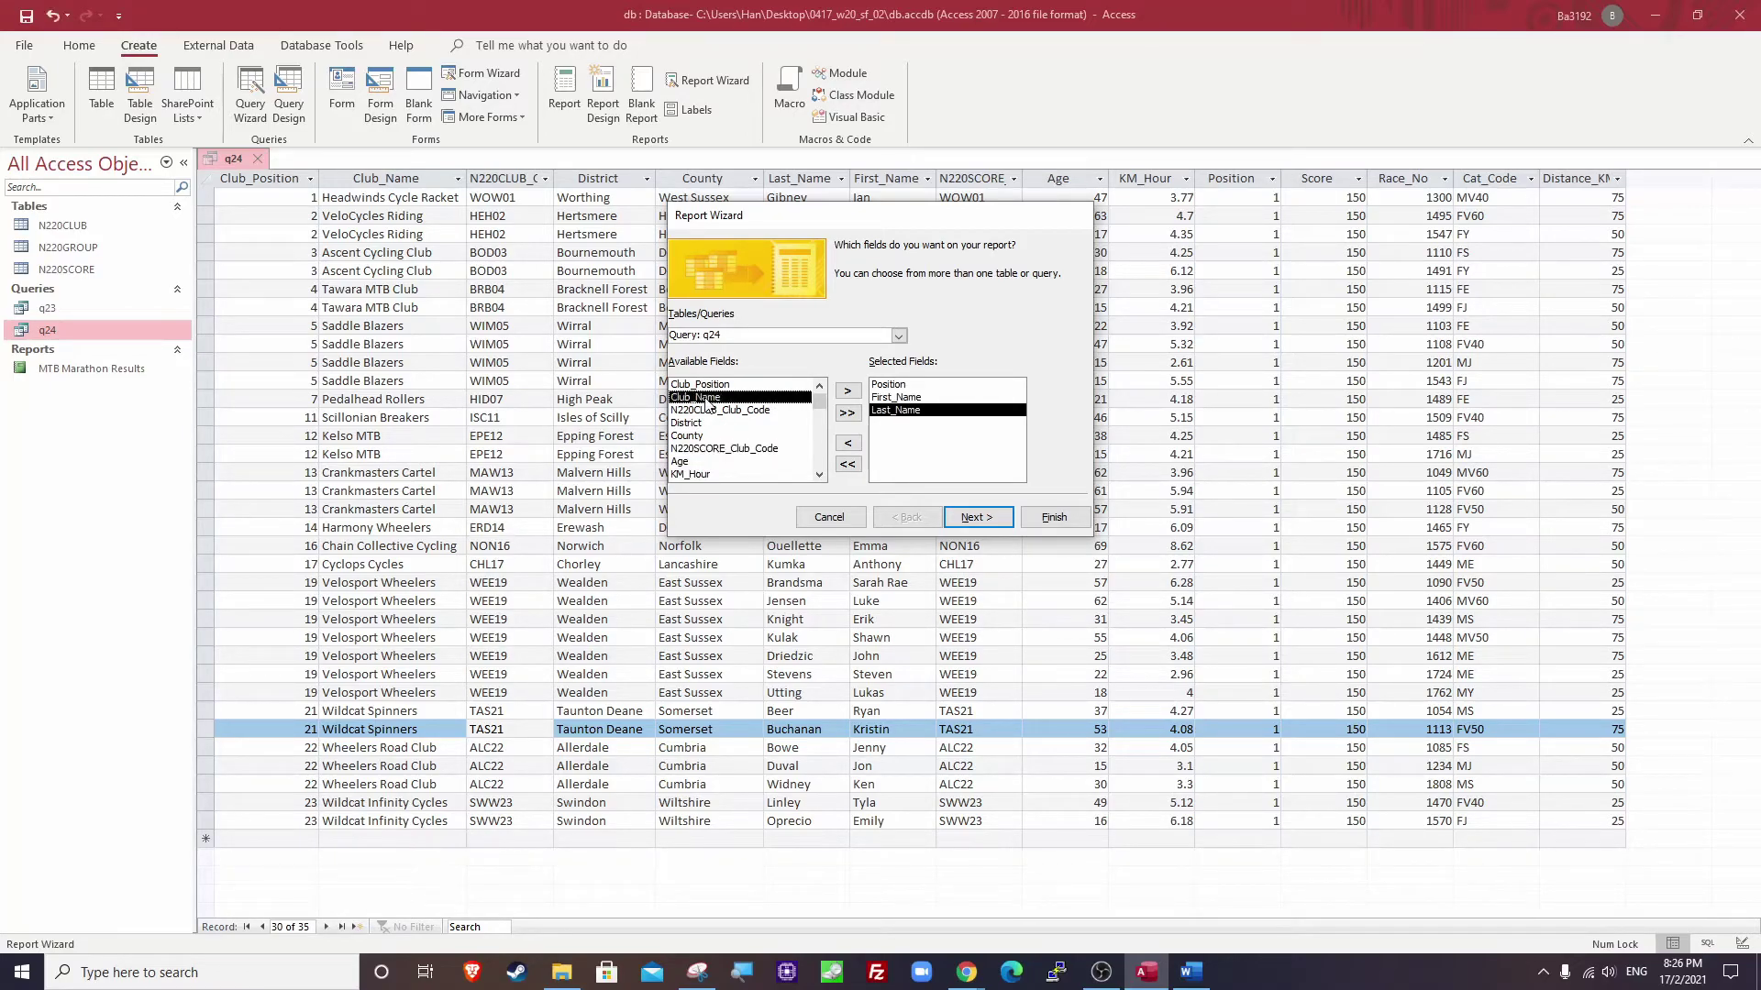
{"action": "scroll", "coordinate": [718, 417], "scroll_direction": "down", "scroll_amount": 1}
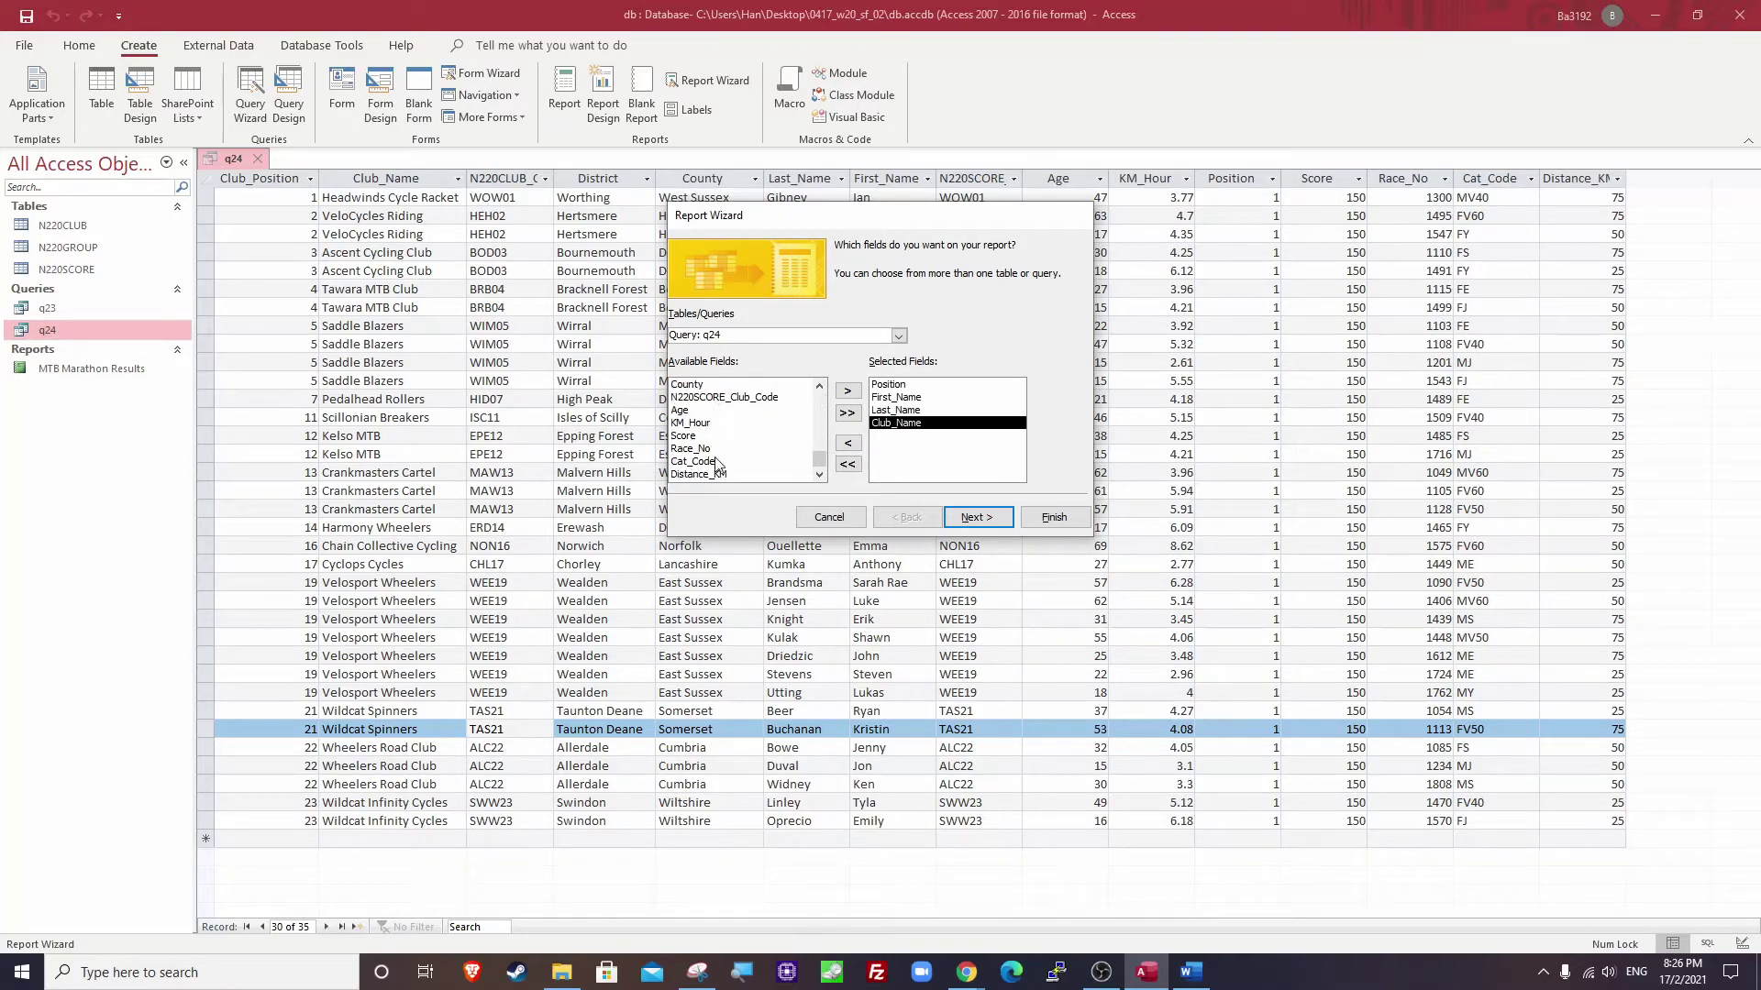
{"action": "scroll", "coordinate": [719, 441], "scroll_direction": "up", "scroll_amount": 1}
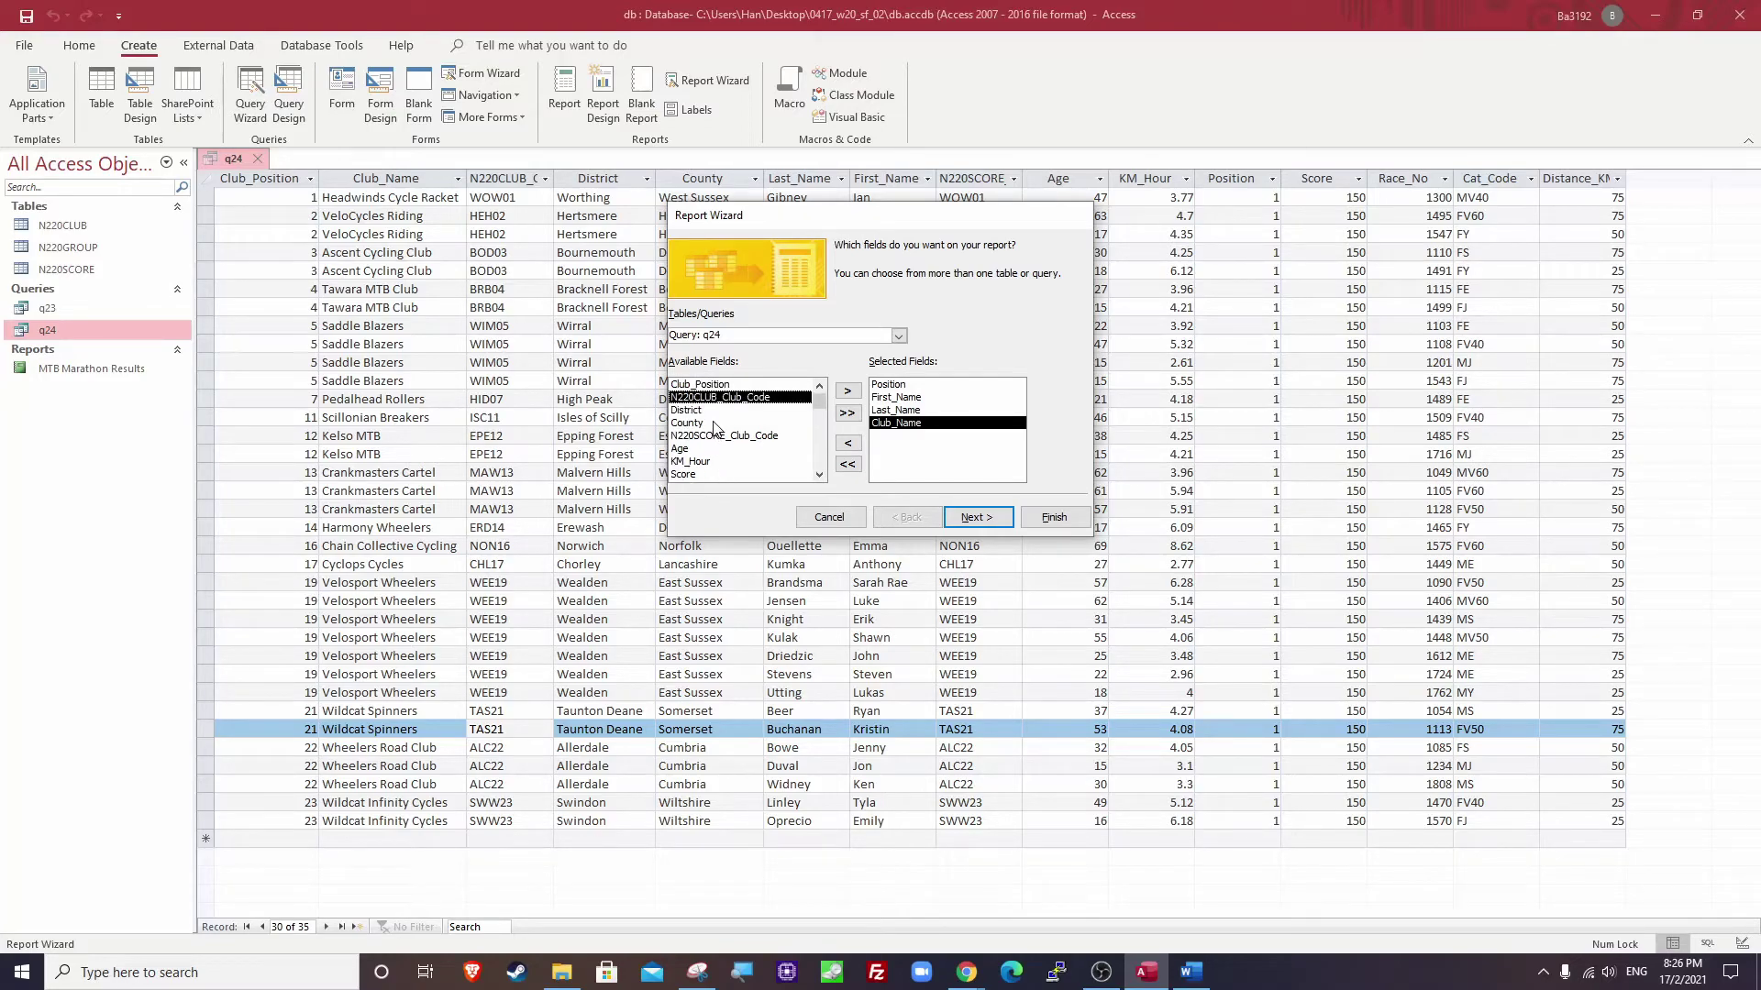
{"action": "double_click", "coordinate": [714, 424]}
{"action": "scroll", "coordinate": [739, 453], "scroll_direction": "down", "scroll_amount": 1}
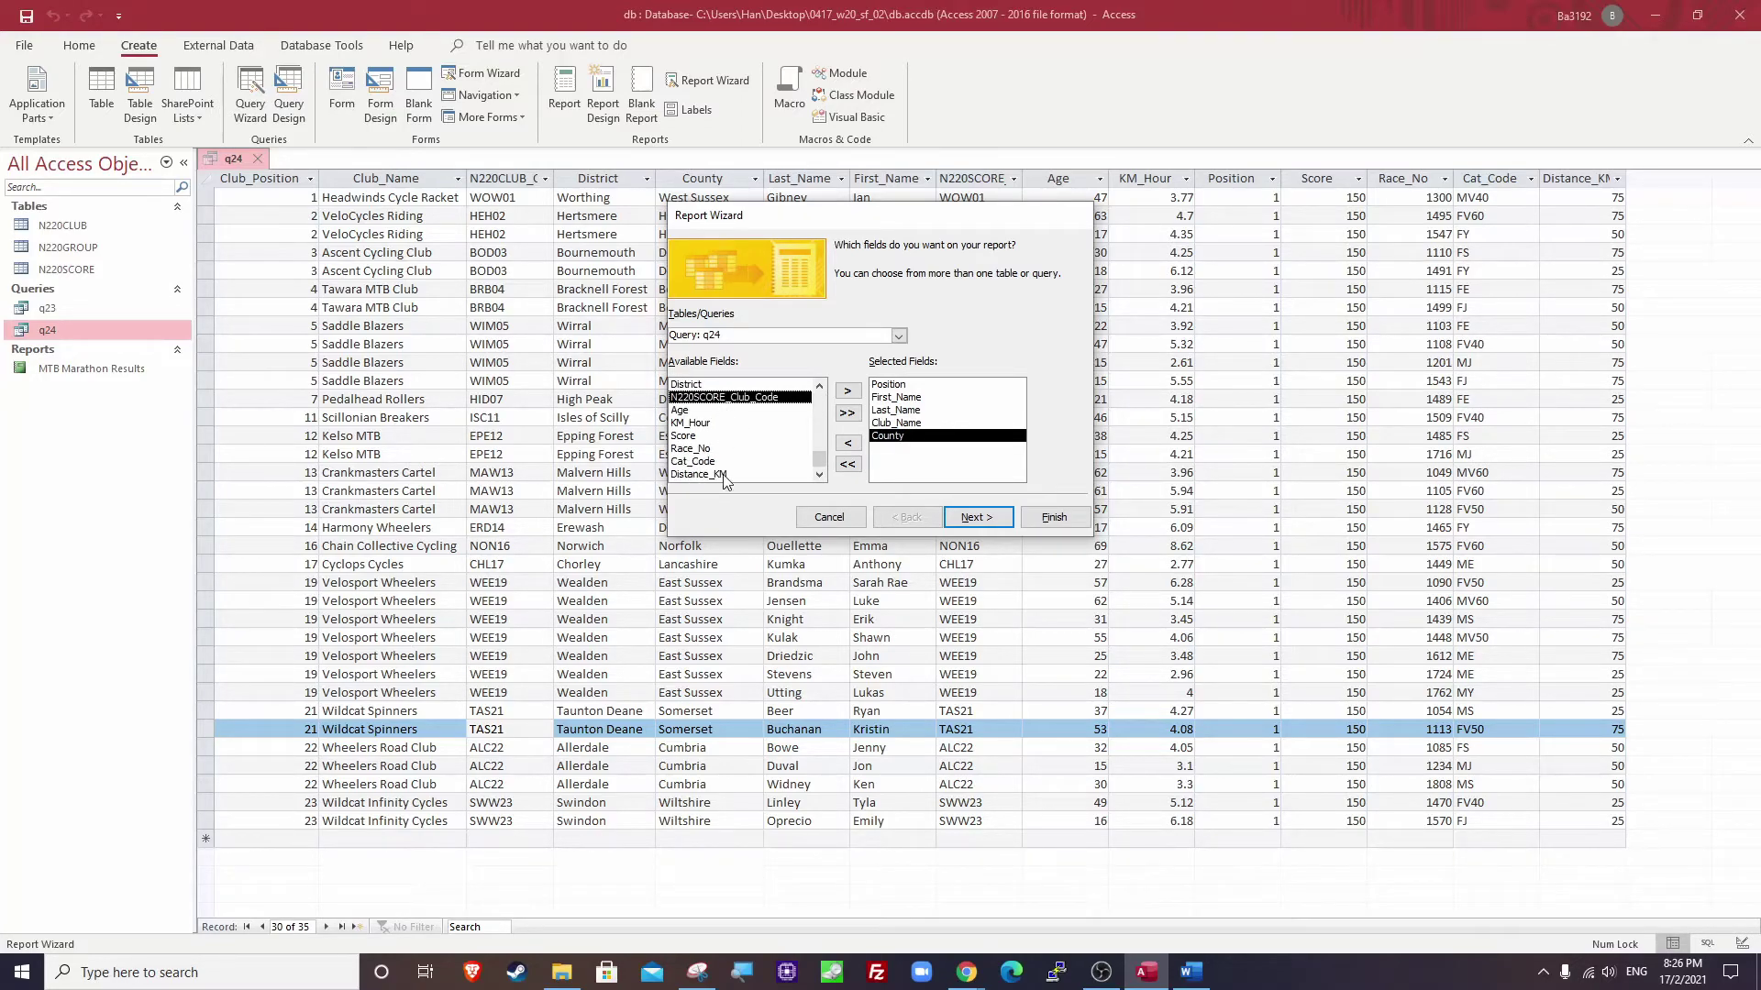
{"action": "double_click", "coordinate": [726, 475]}
View the data by N220SCORE so the report stays ungrouped.
{"action": "left_click", "coordinate": [970, 519]}
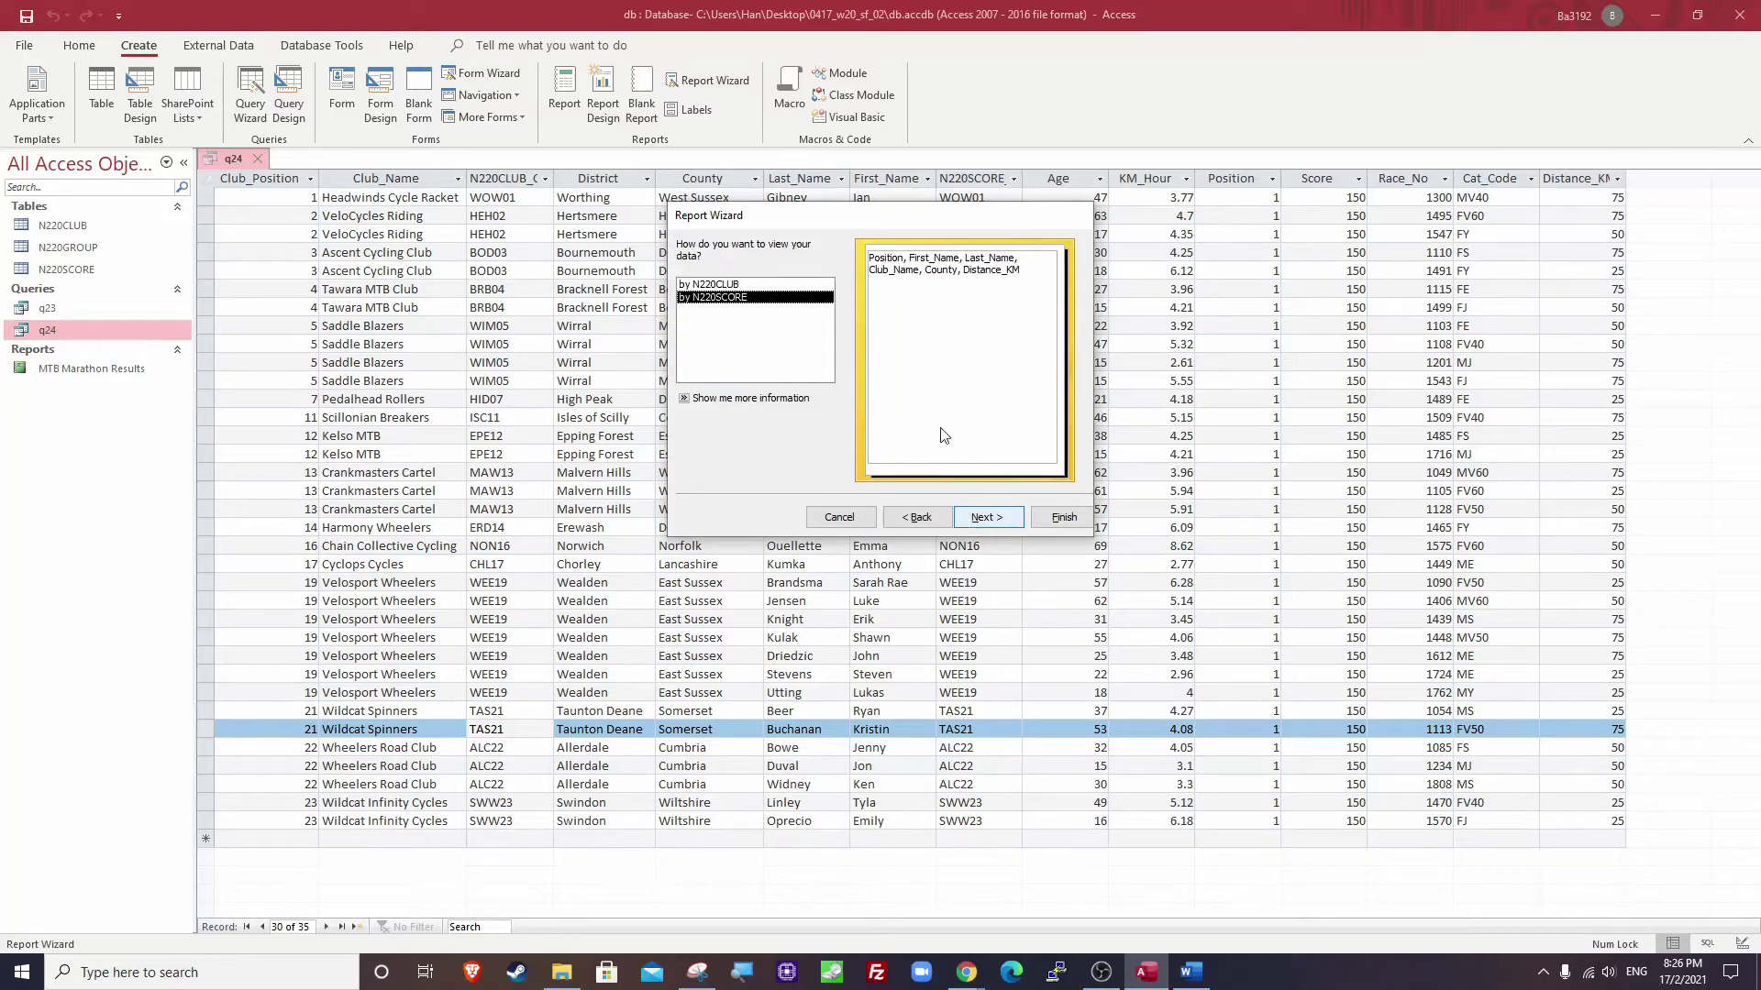
{"action": "left_click", "coordinate": [752, 286]}
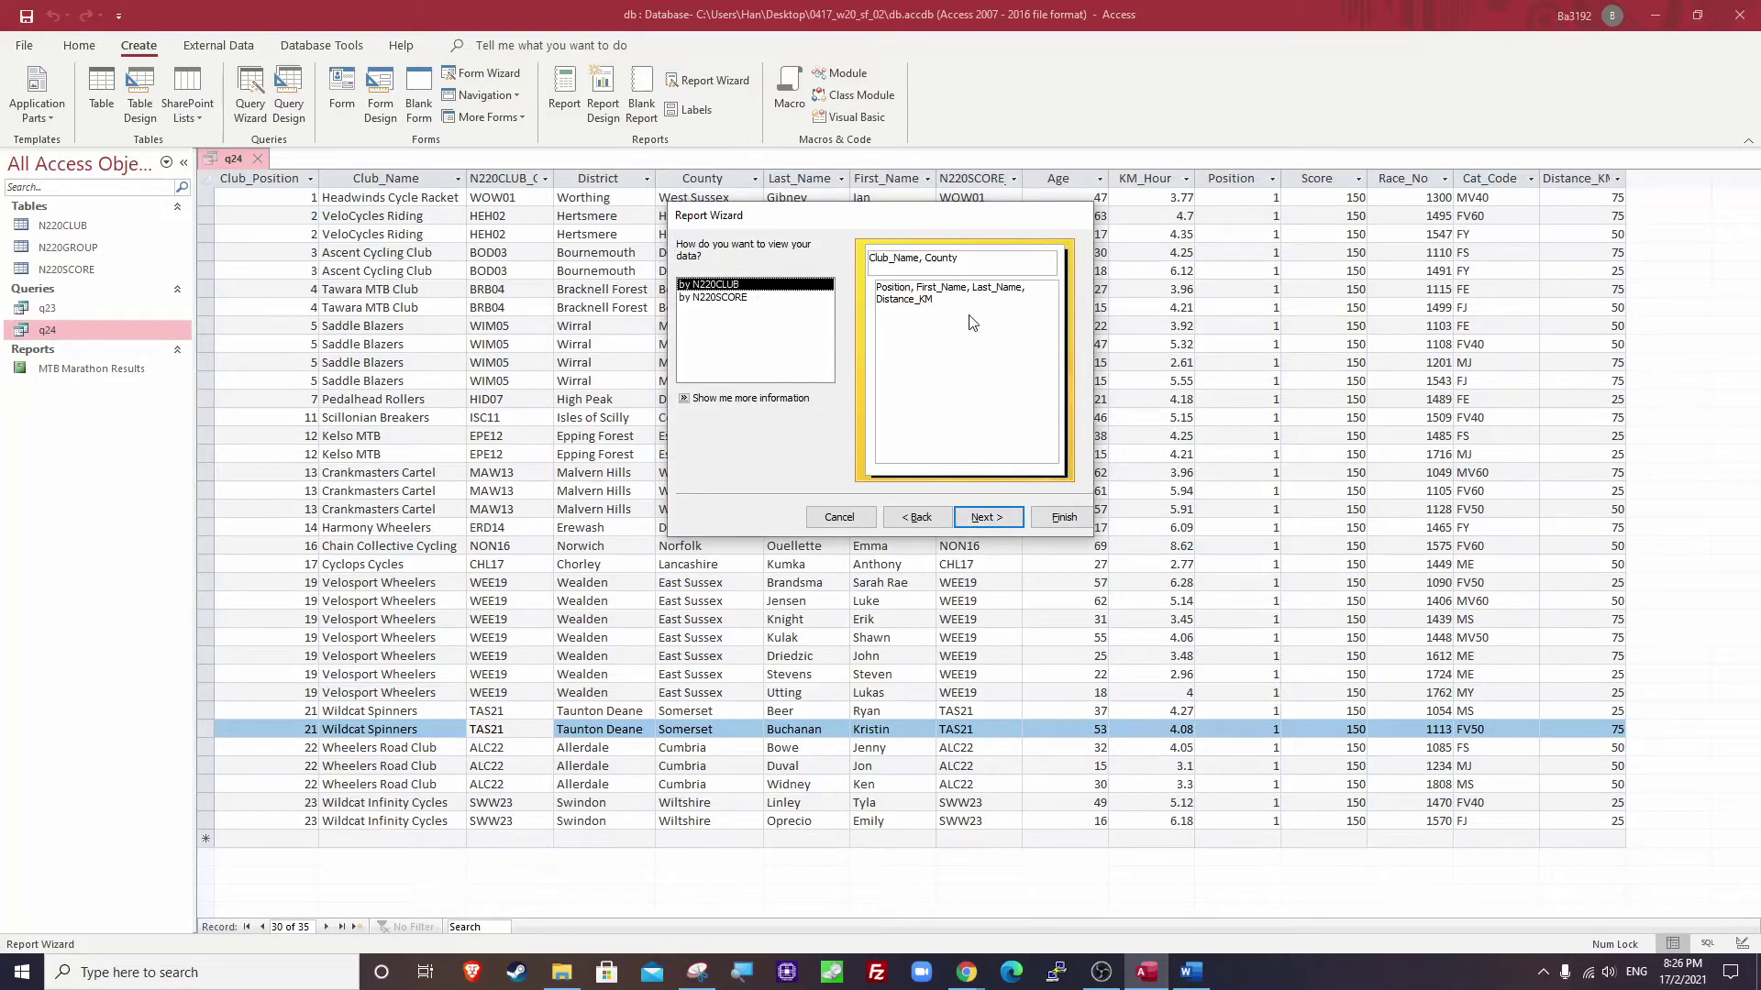
{"action": "left_click", "coordinate": [701, 298]}
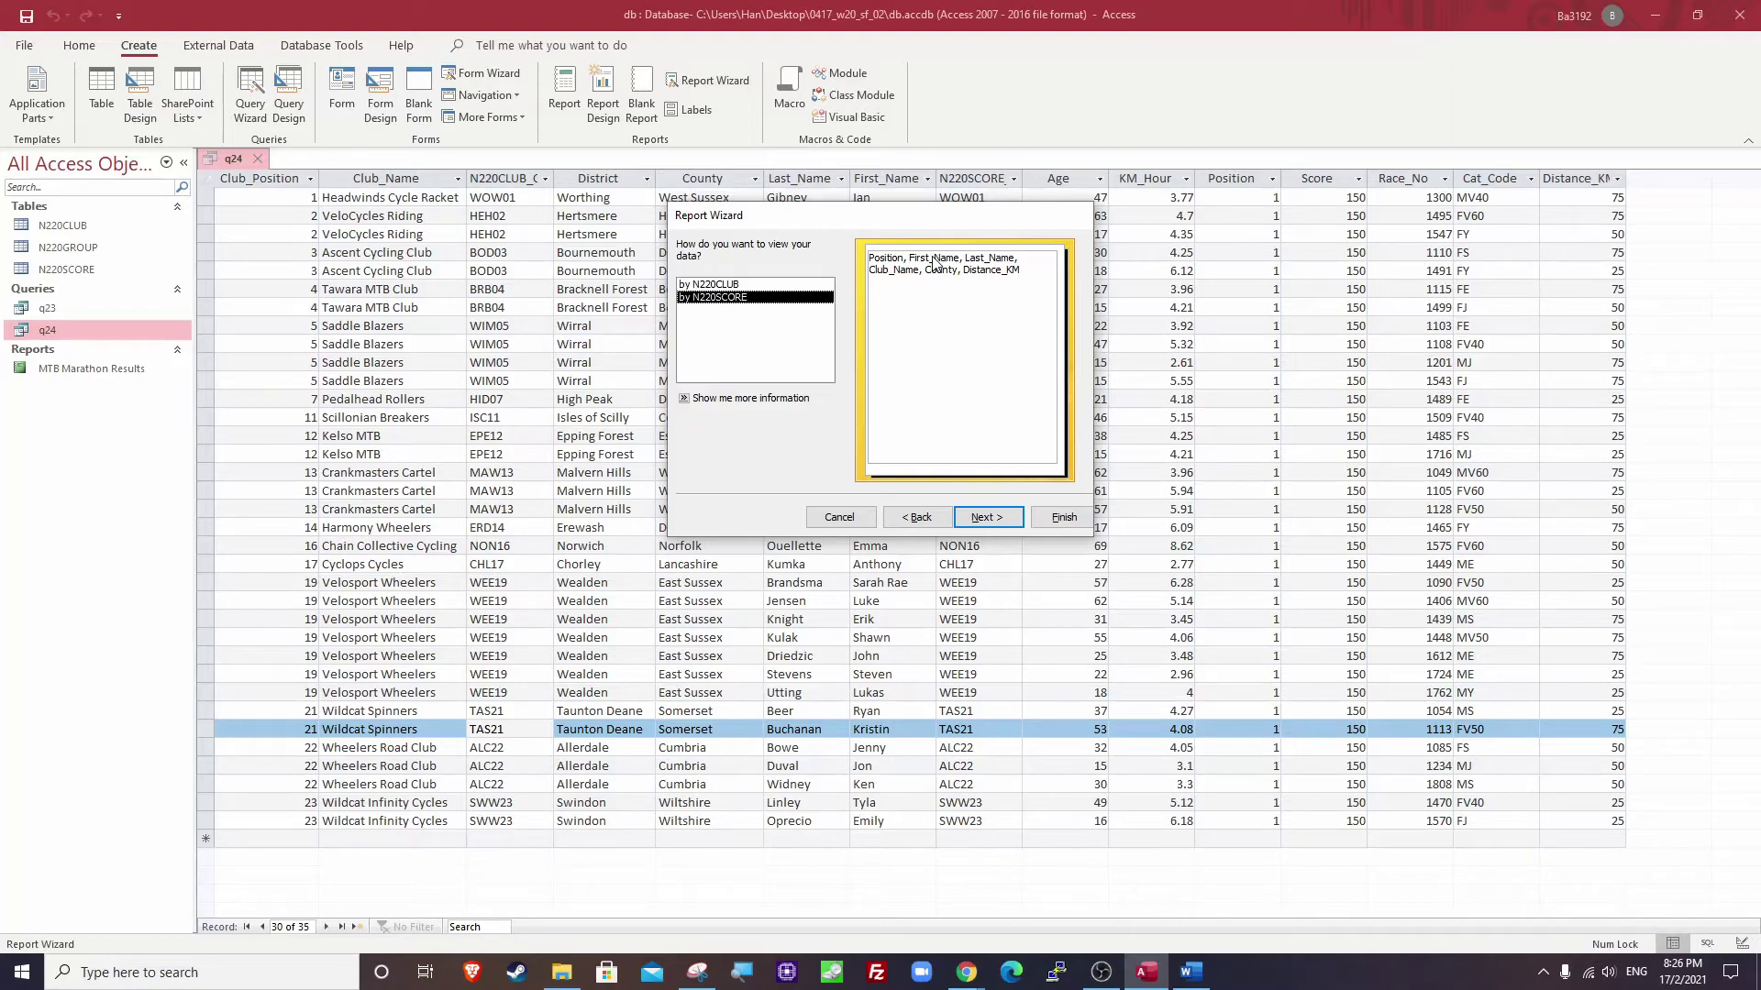
{"action": "left_click", "coordinate": [1002, 520]}
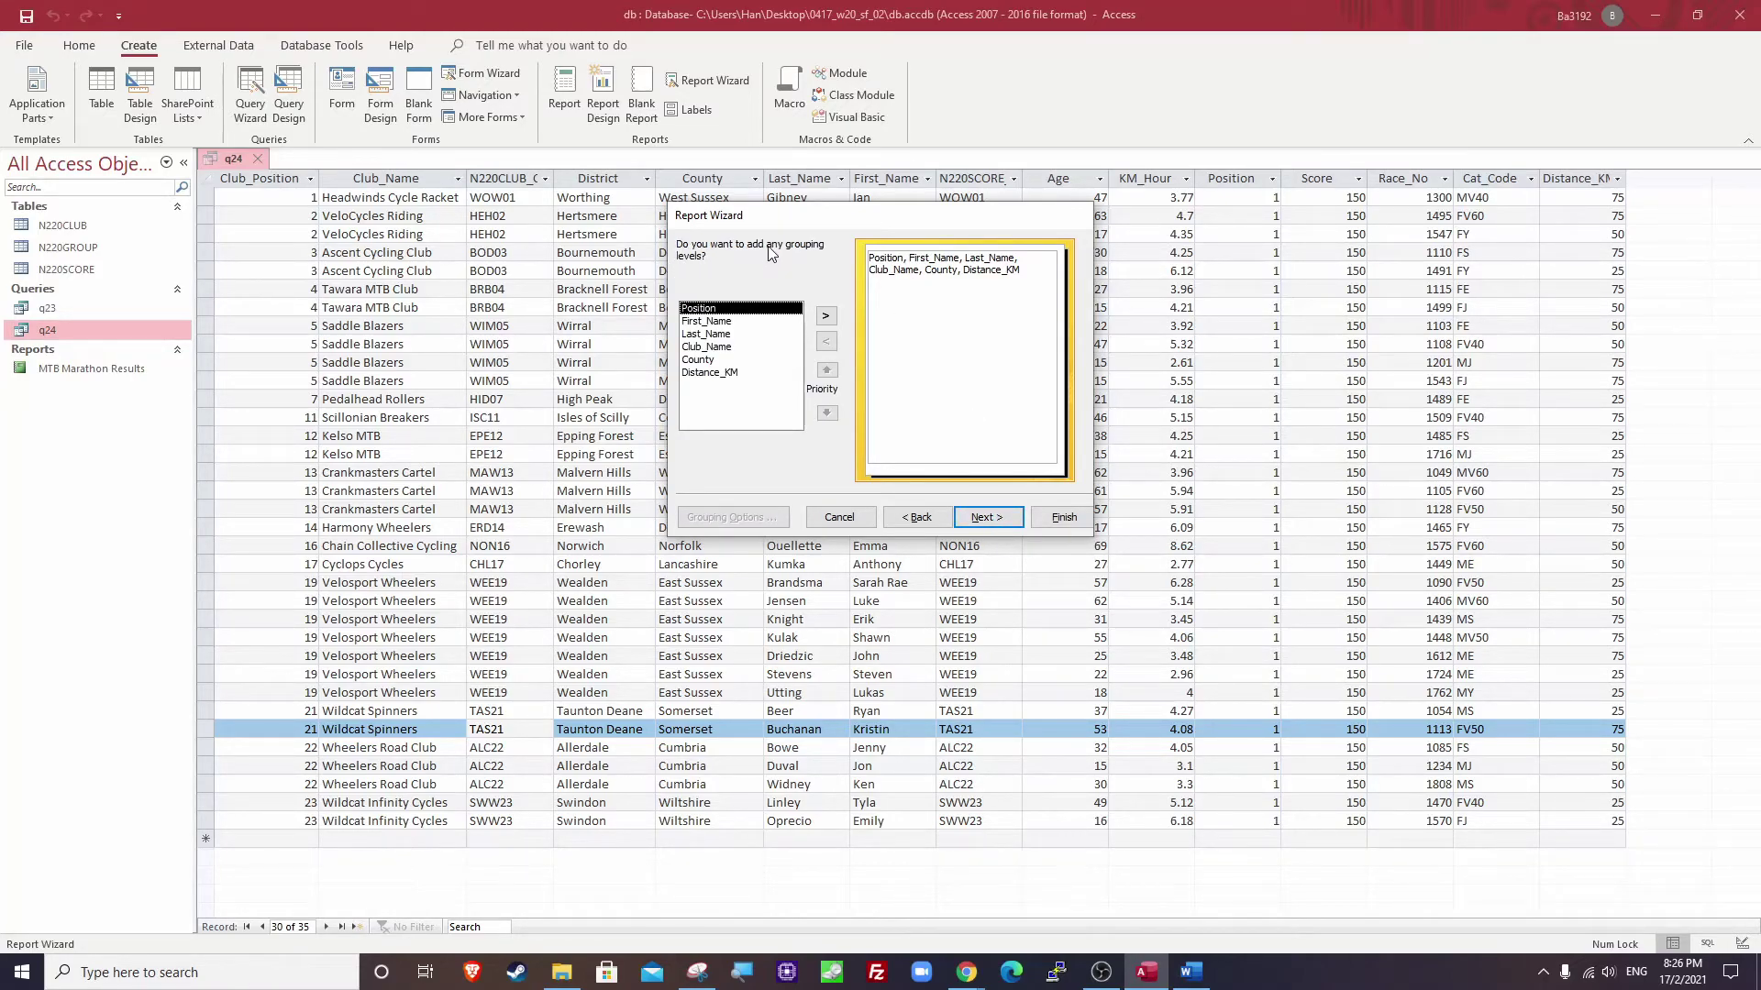
Check the exam's sorting and portrait requirements and advance past the sort and layout steps.
{"action": "left_click", "coordinate": [995, 517]}
{"action": "key", "text": "alt+Tab"}
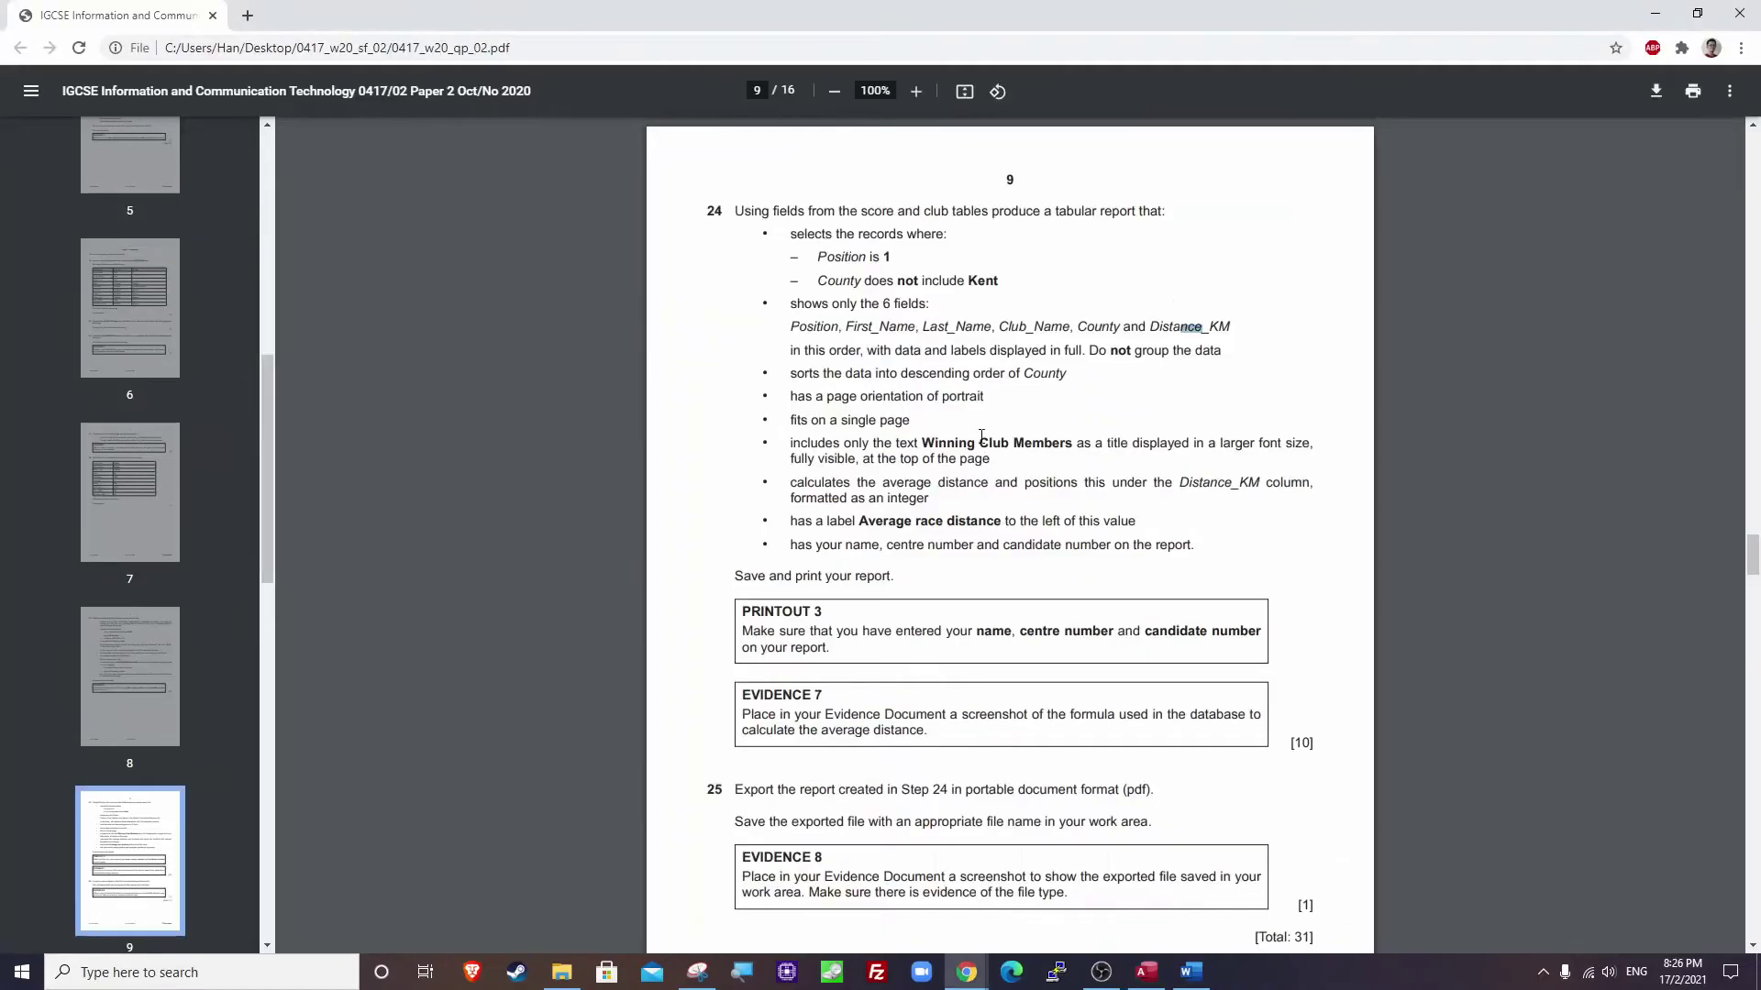
{"action": "left_click_drag", "start_coordinate": [790, 378], "coordinate": [1054, 383]}
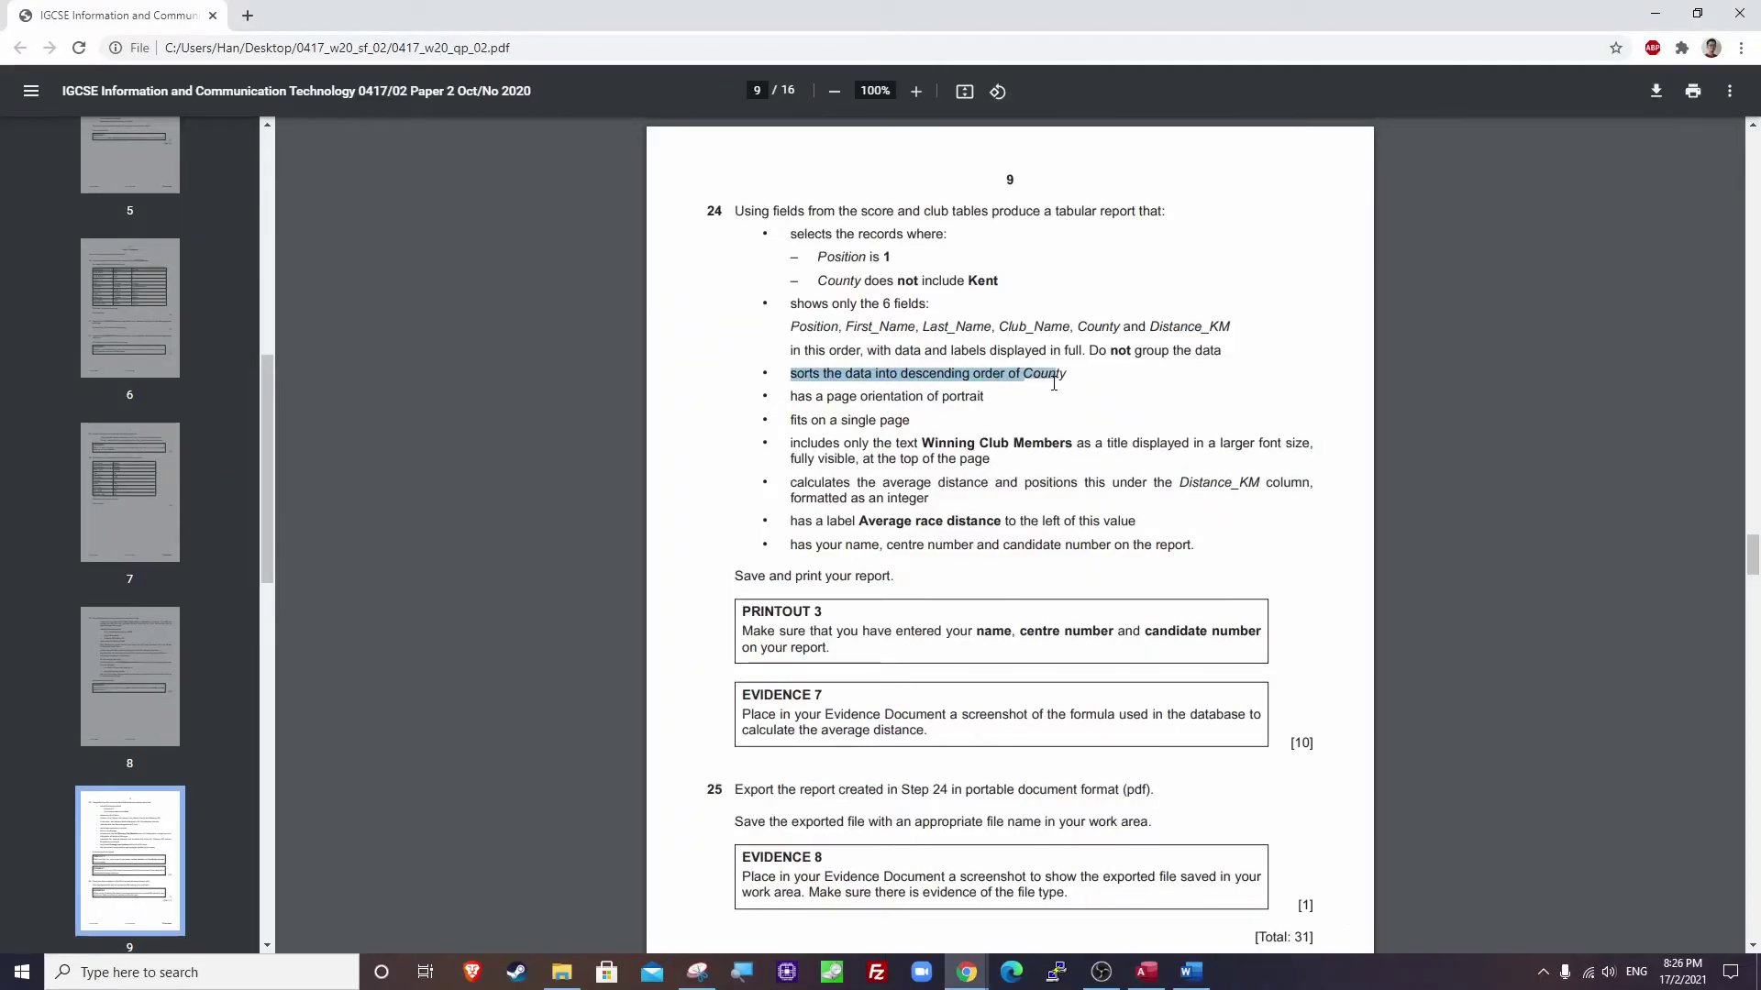
{"action": "mouse_move", "coordinate": [778, 376]}
{"action": "left_mouse_down"}
{"action": "mouse_move", "coordinate": [1047, 378]}
{"action": "mouse_move", "coordinate": [799, 376]}
{"action": "left_mouse_up"}
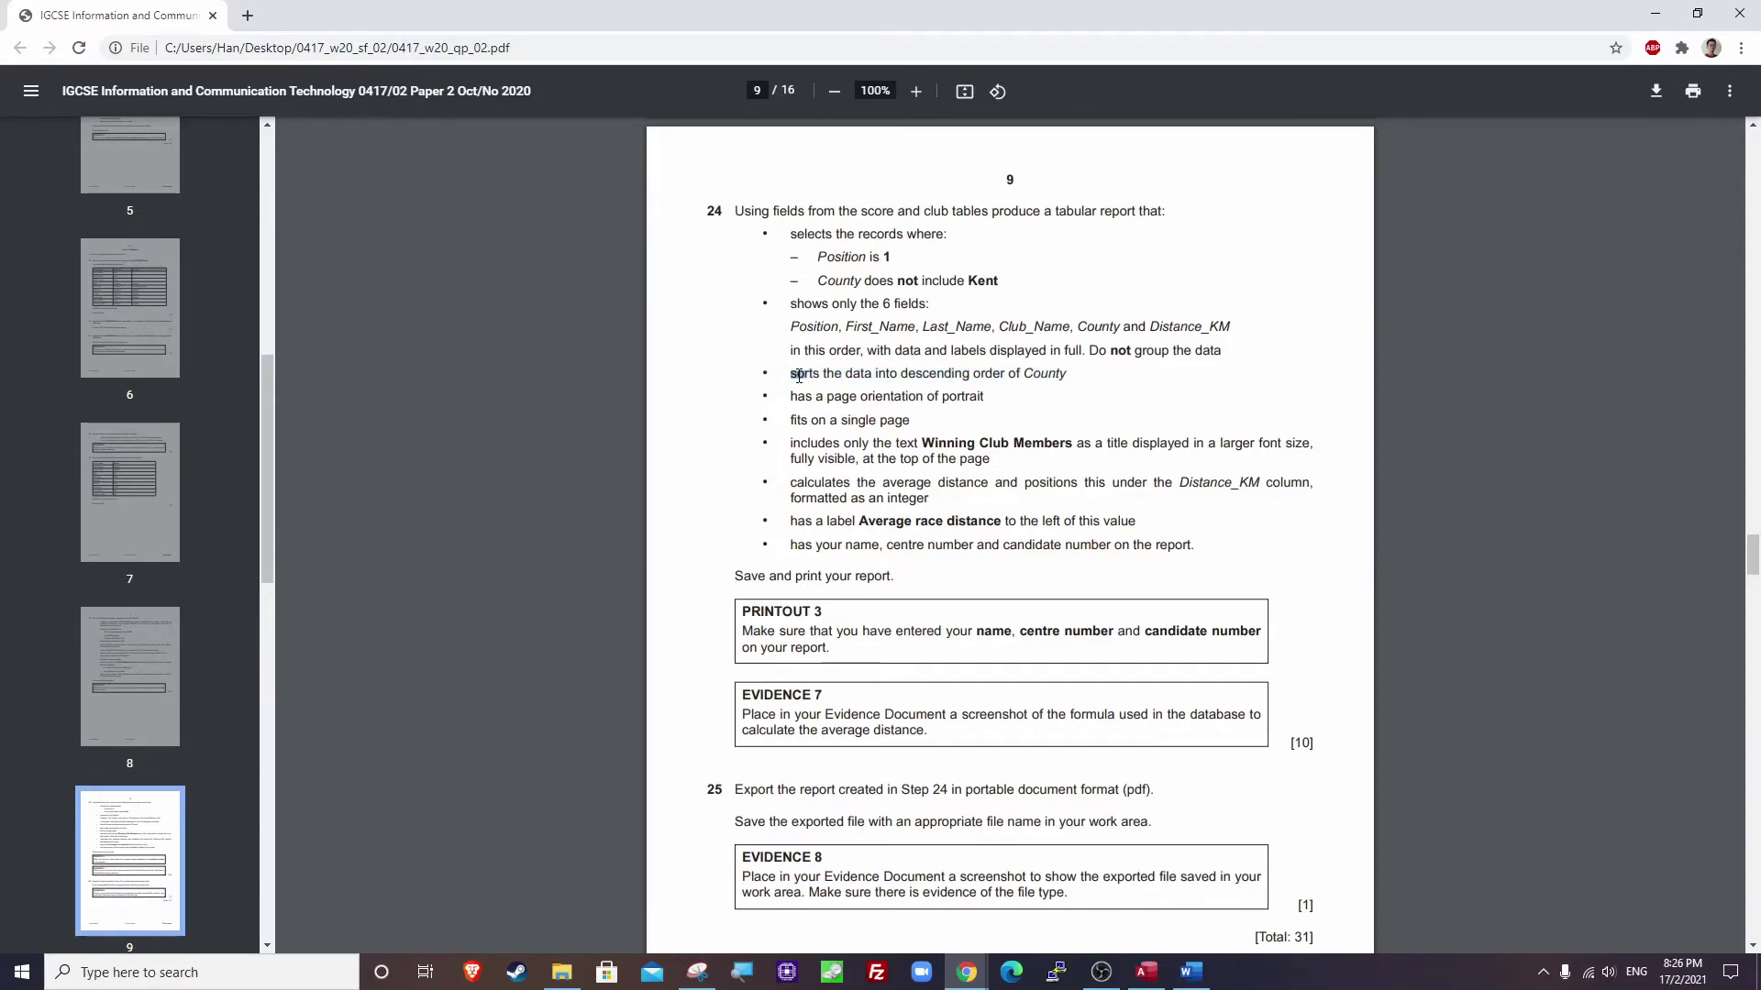
{"action": "left_click_drag", "start_coordinate": [836, 375], "coordinate": [1058, 381]}
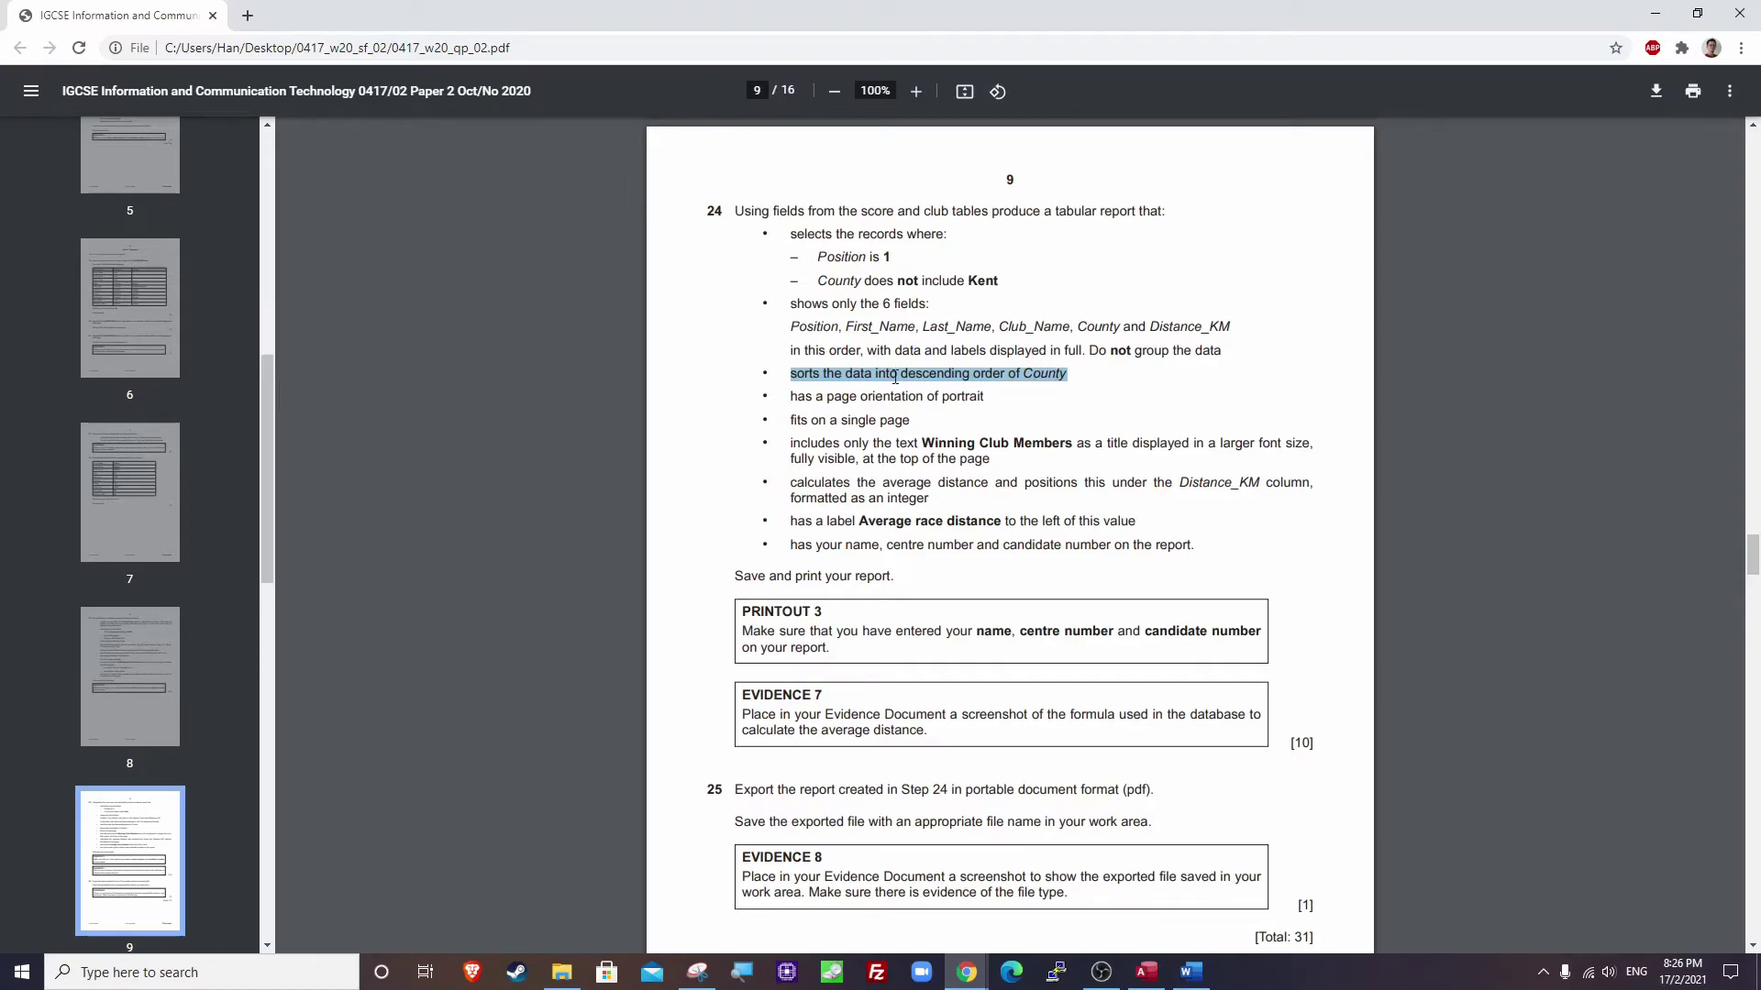
{"action": "left_click_drag", "start_coordinate": [793, 401], "coordinate": [986, 401]}
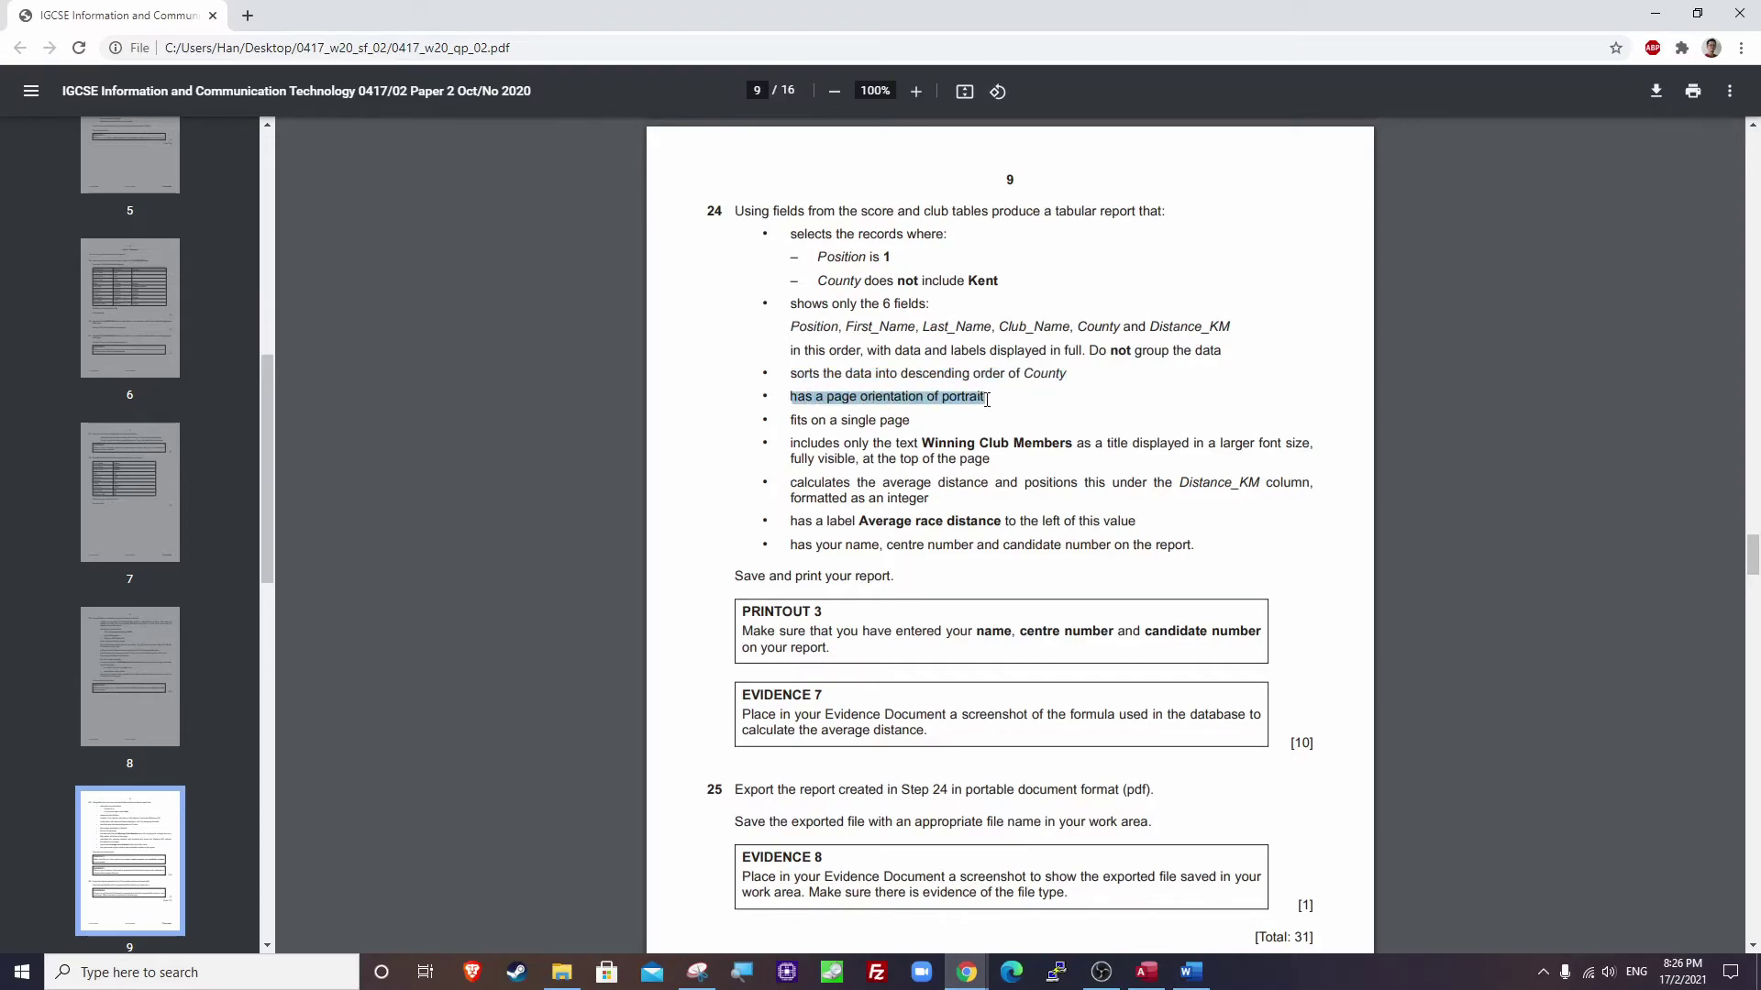
{"action": "key", "text": "alt+Tab"}
{"action": "left_click", "coordinate": [982, 519]}
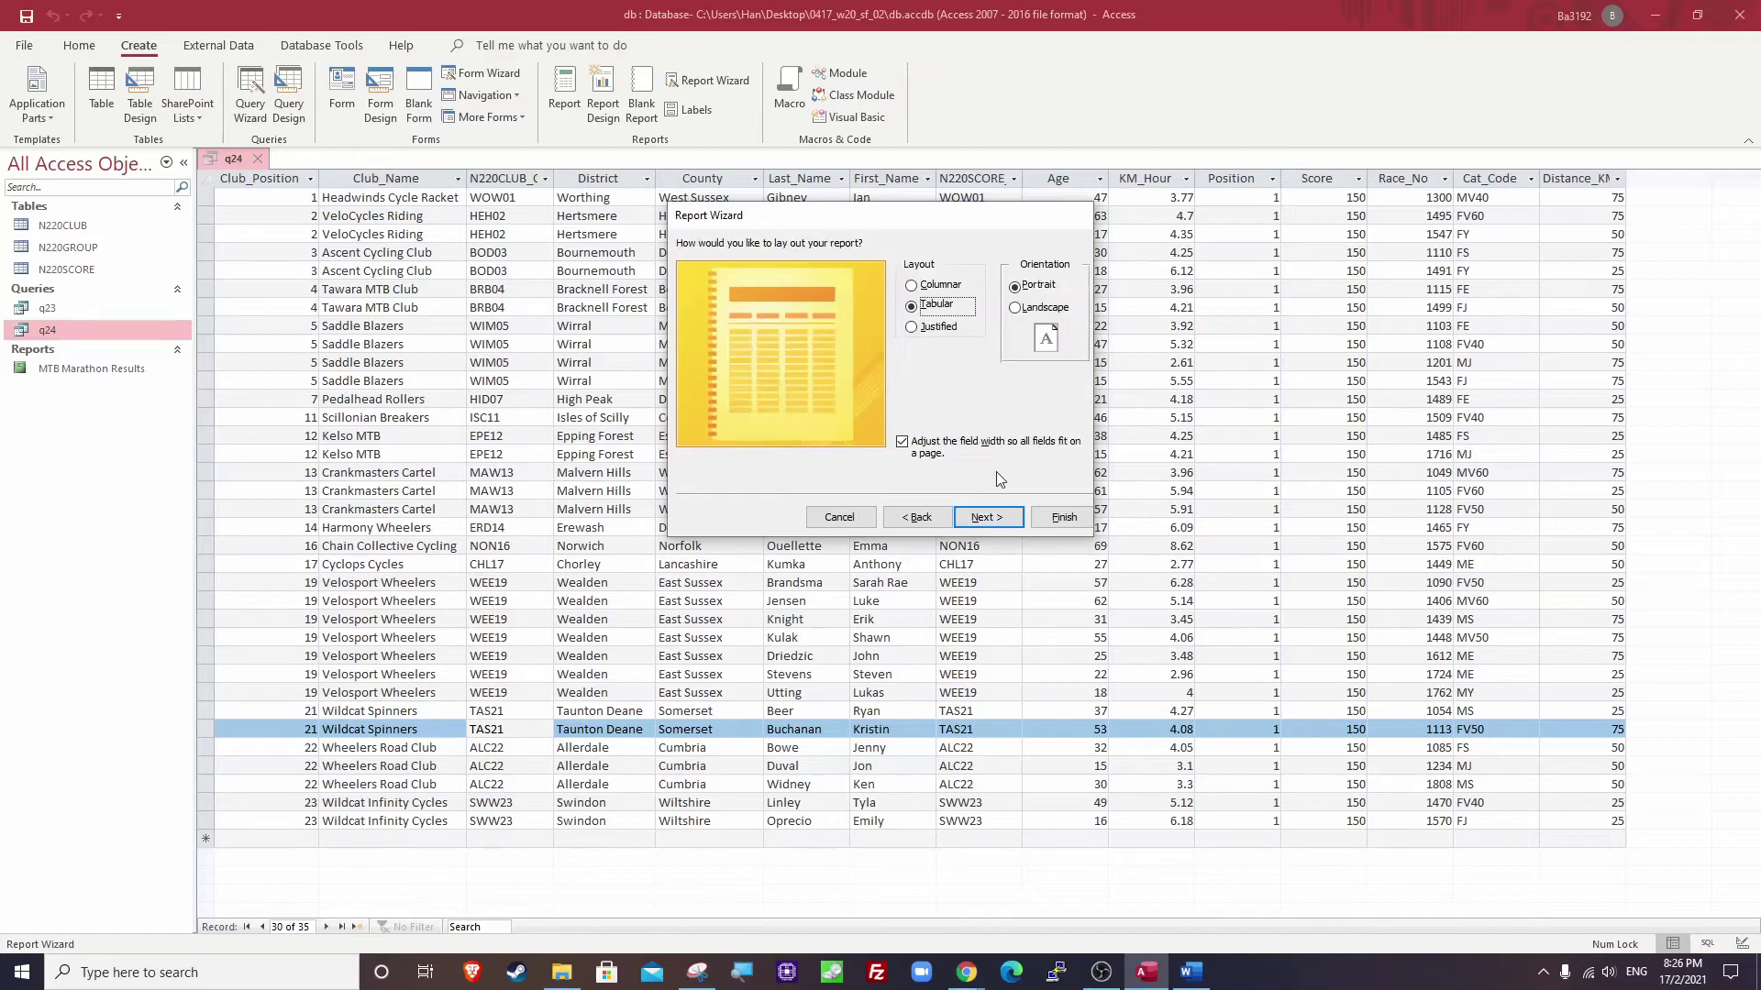
{"action": "left_click", "coordinate": [986, 517]}
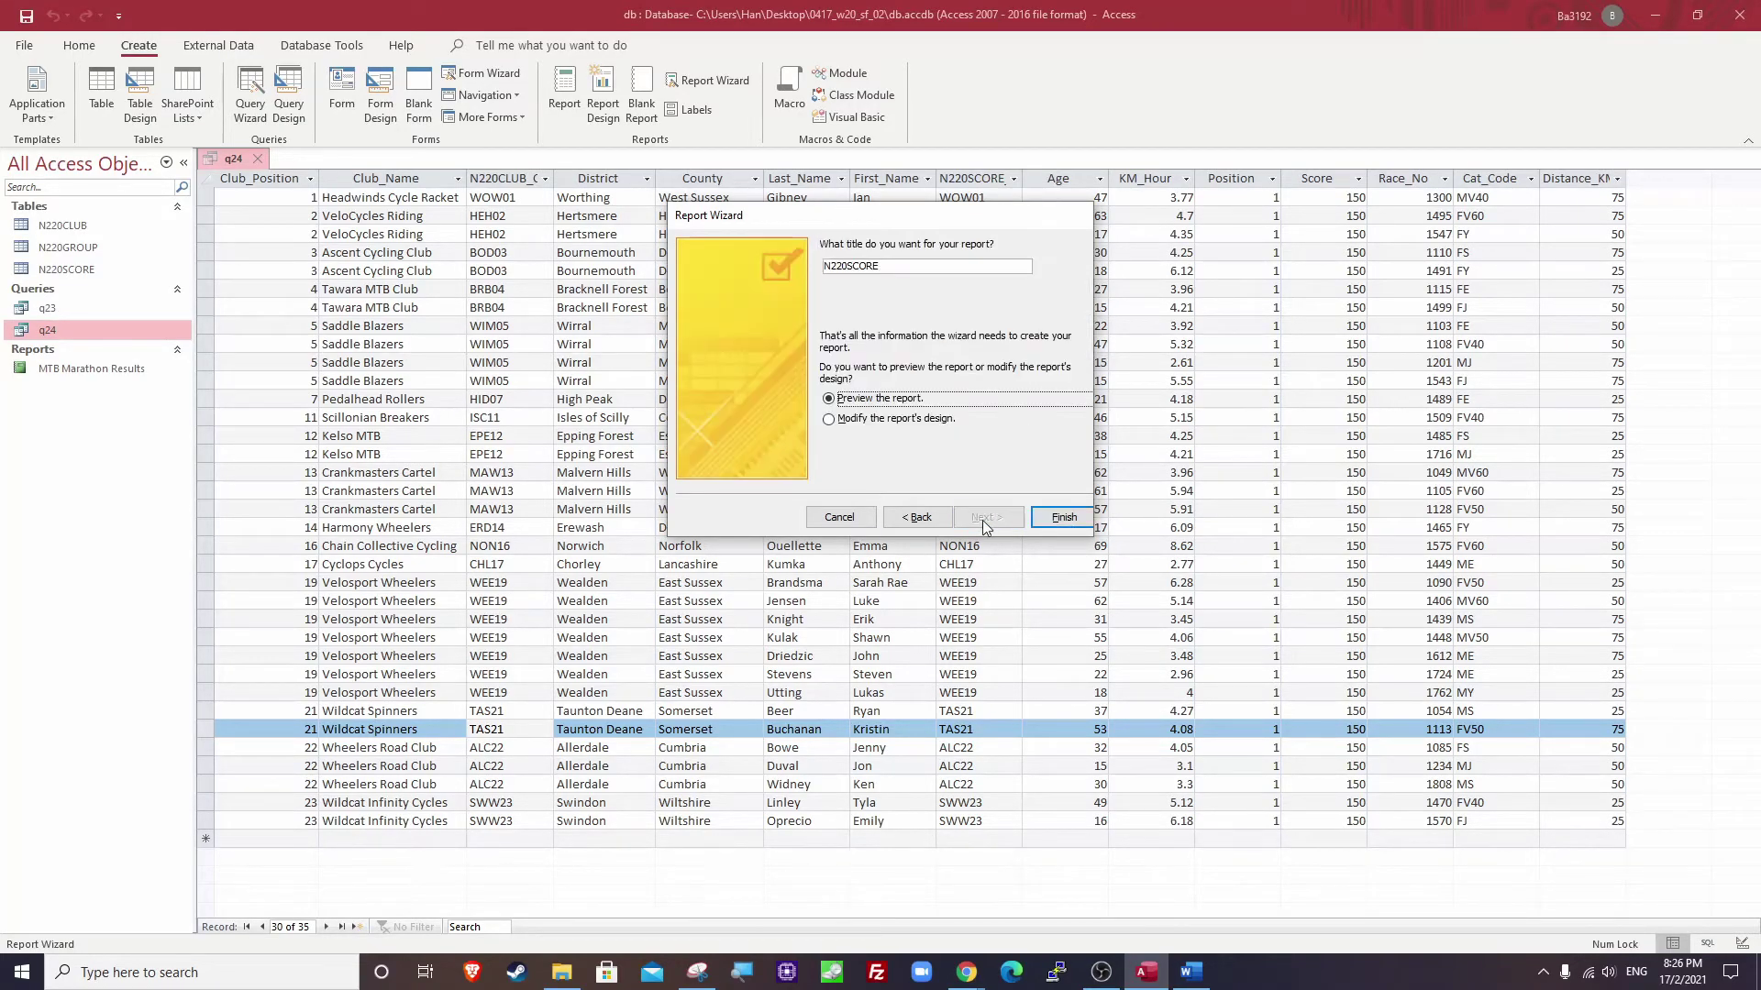
Try 'Winning Club Members' as the report title, then dismiss the invalid-name error.
{"action": "key", "text": "alt+Tab"}
{"action": "left_click", "coordinate": [859, 435]}
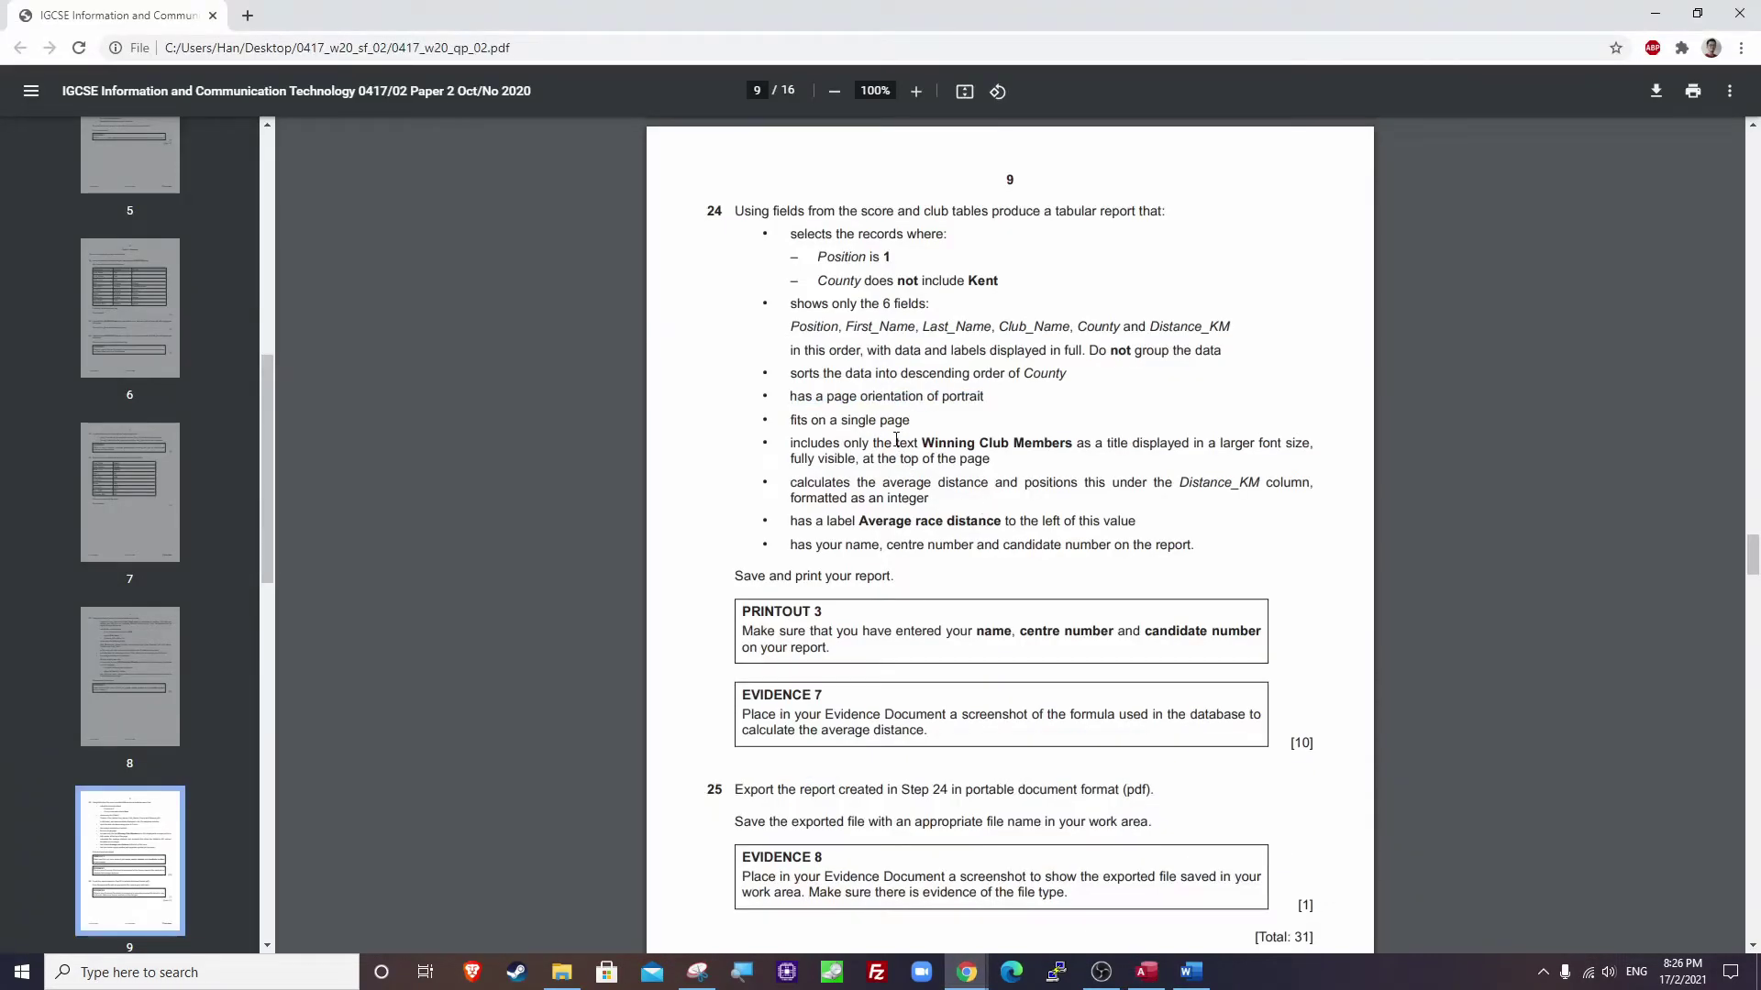
{"action": "left_click_drag", "start_coordinate": [921, 445], "coordinate": [1027, 449]}
{"action": "left_click_drag", "start_coordinate": [1029, 448], "coordinate": [1074, 450]}
{"action": "key", "text": "ctrl+c"}
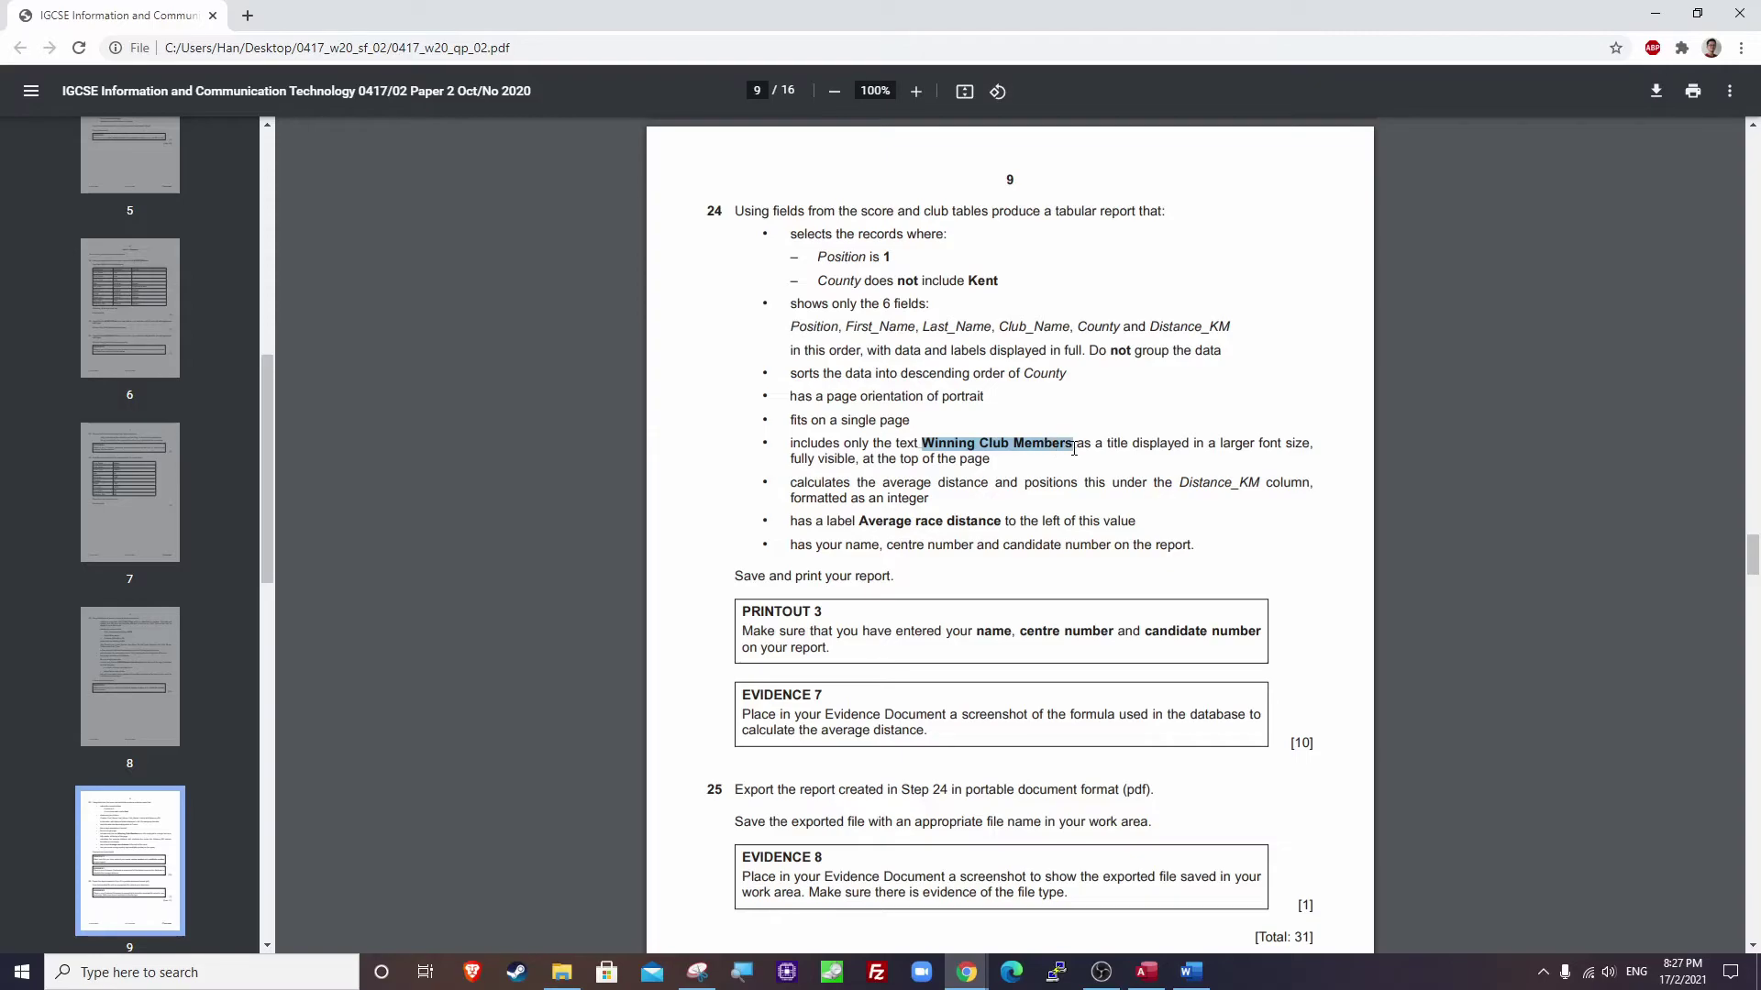
{"action": "key", "text": "alt+Tab"}
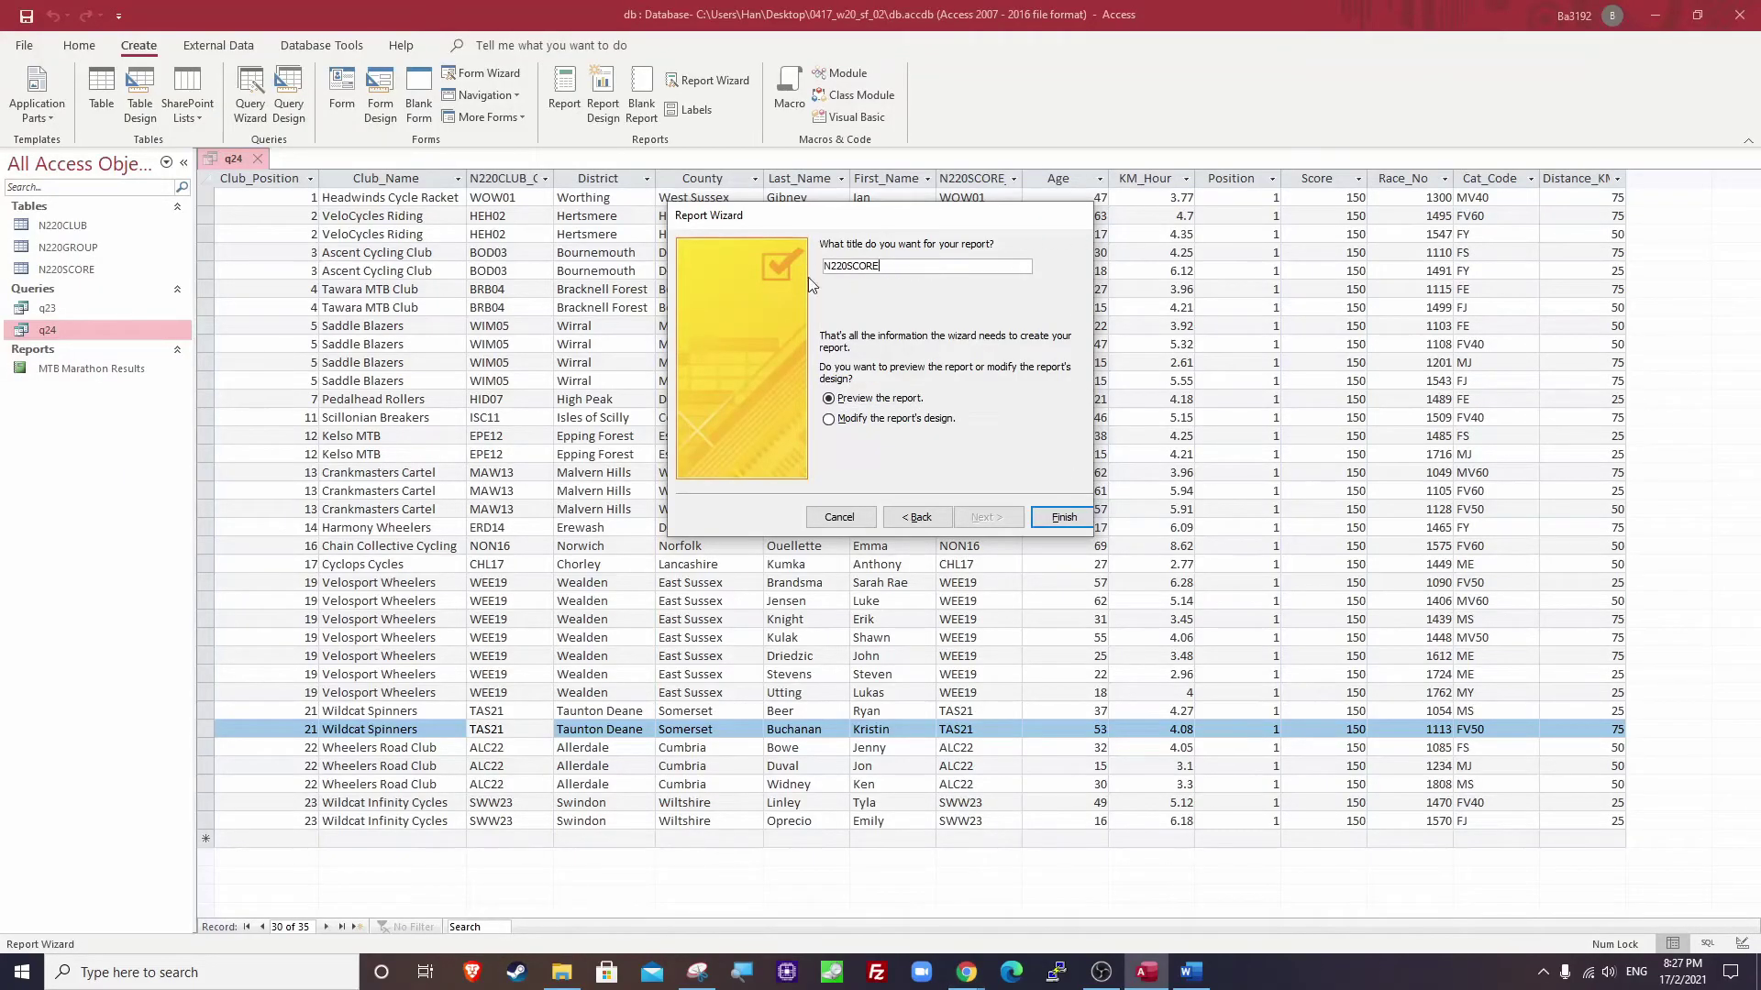
{"action": "left_click_drag", "start_coordinate": [892, 265], "coordinate": [790, 266]}
{"action": "key", "text": "ctrl+v"}
{"action": "left_click", "coordinate": [1052, 520]}
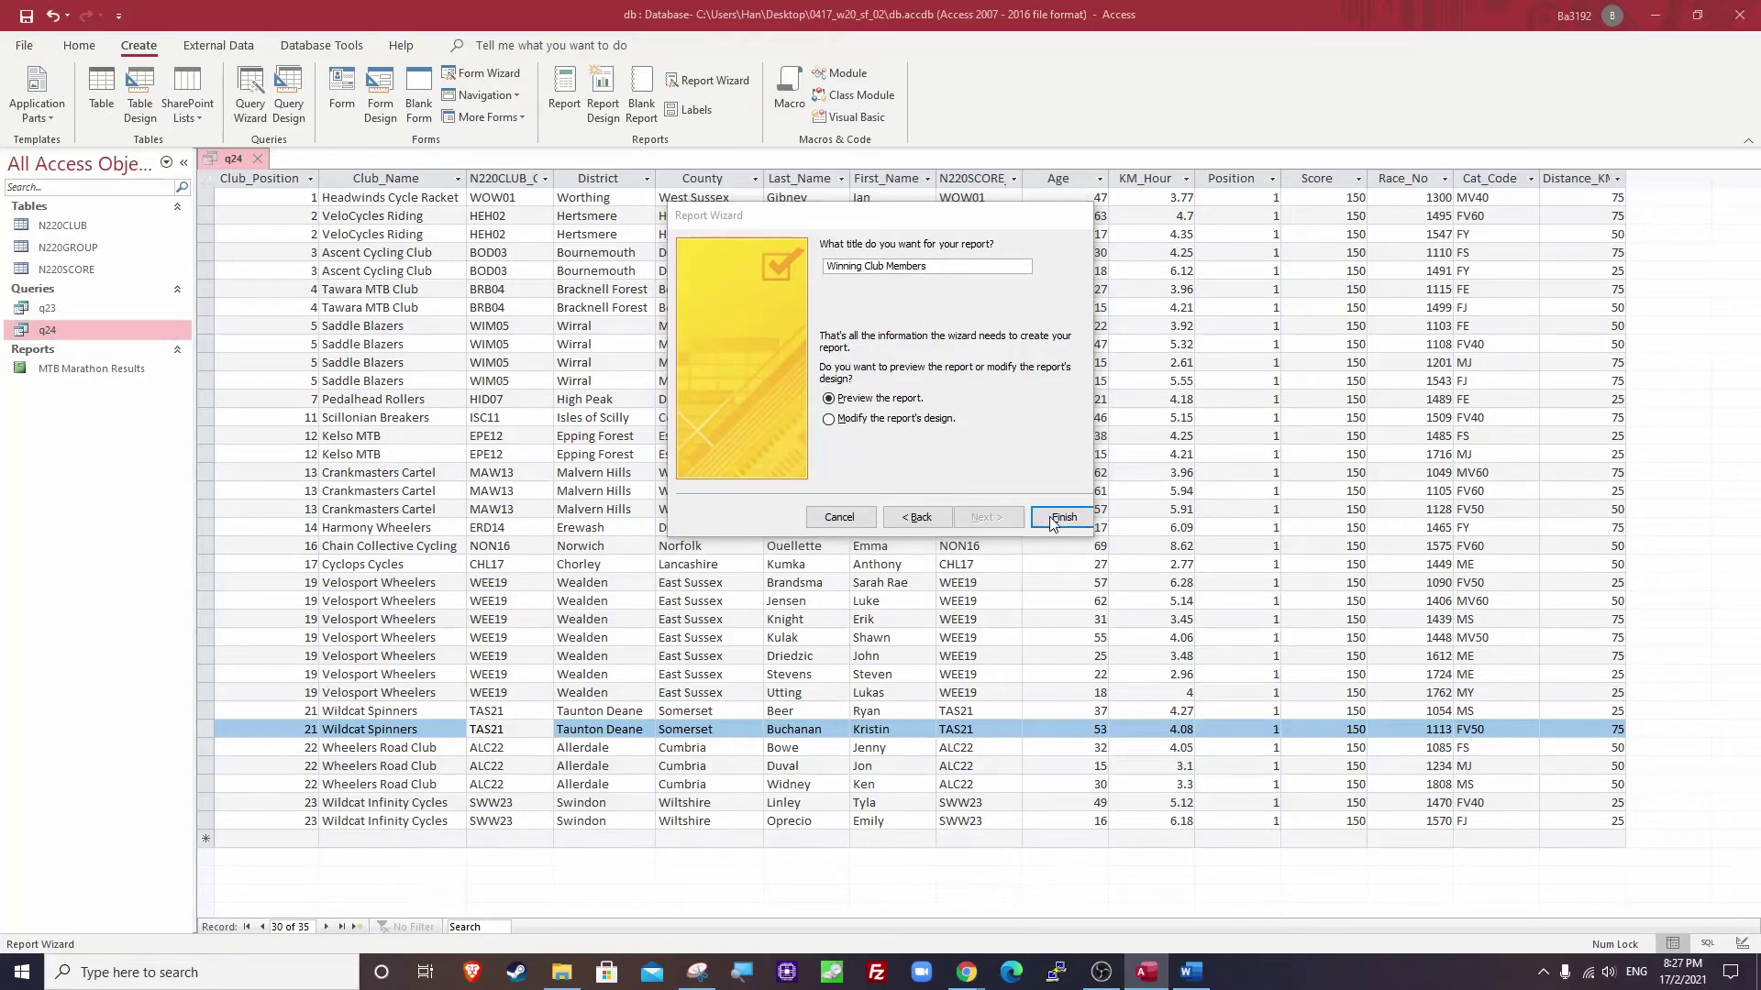
{"action": "left_click", "coordinate": [903, 541]}
Finish the wizard with the report title q24 to open print preview.
{"action": "left_click", "coordinate": [962, 272]}
{"action": "key", "text": "ctrl+a"}
{"action": "key", "text": "ctrl+c"}
{"action": "left_click", "coordinate": [929, 266]}
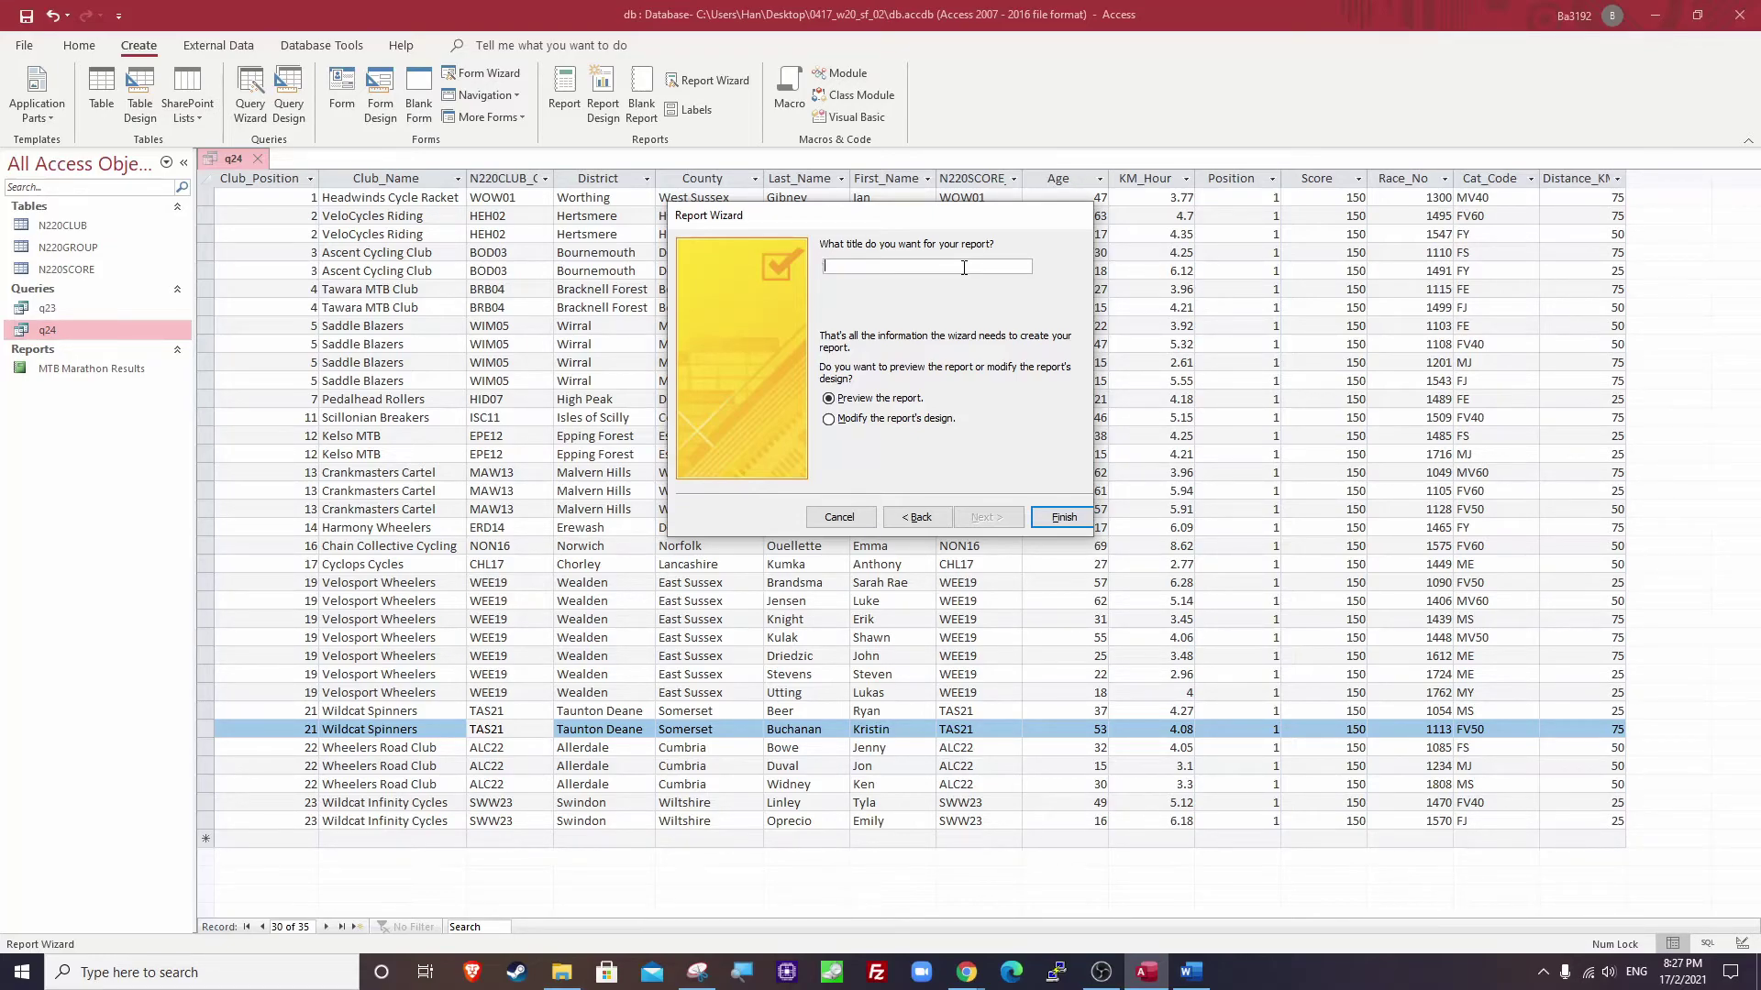
{"action": "left_click", "coordinate": [1062, 518]}
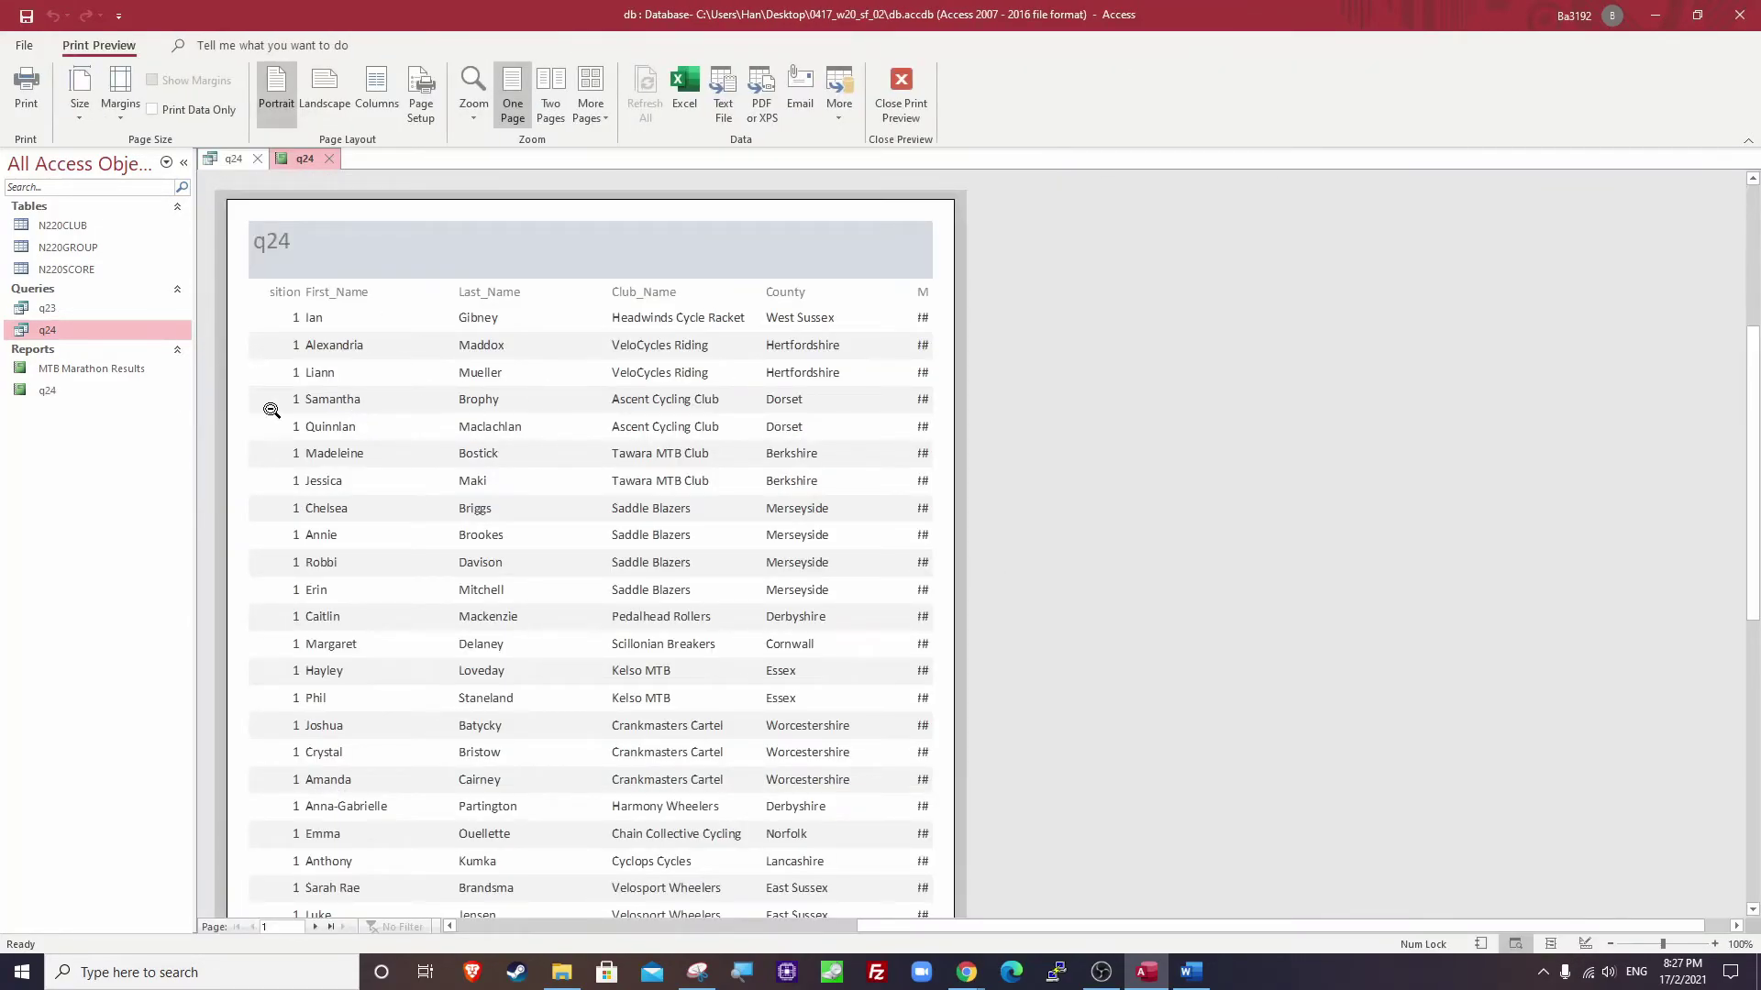
In Design View, replace the q24 header label with 'Winning Club Members'.
{"action": "key", "text": "alt+Tab"}
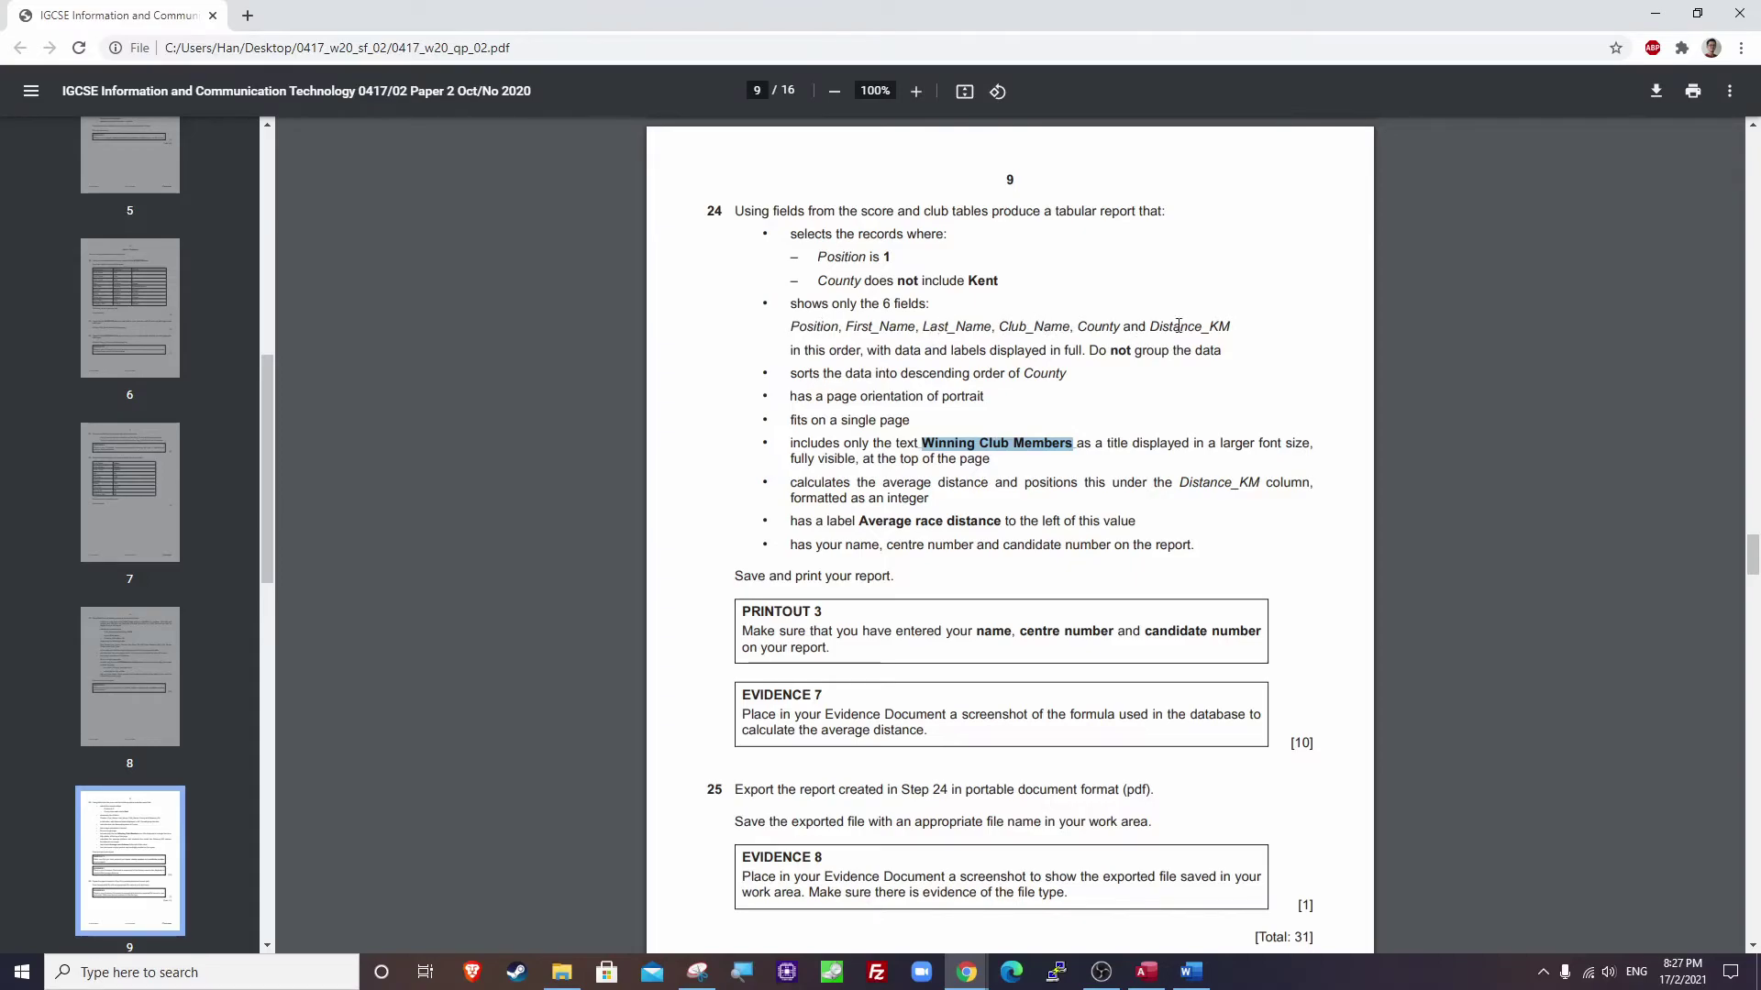
{"action": "key", "text": "alt+Tab"}
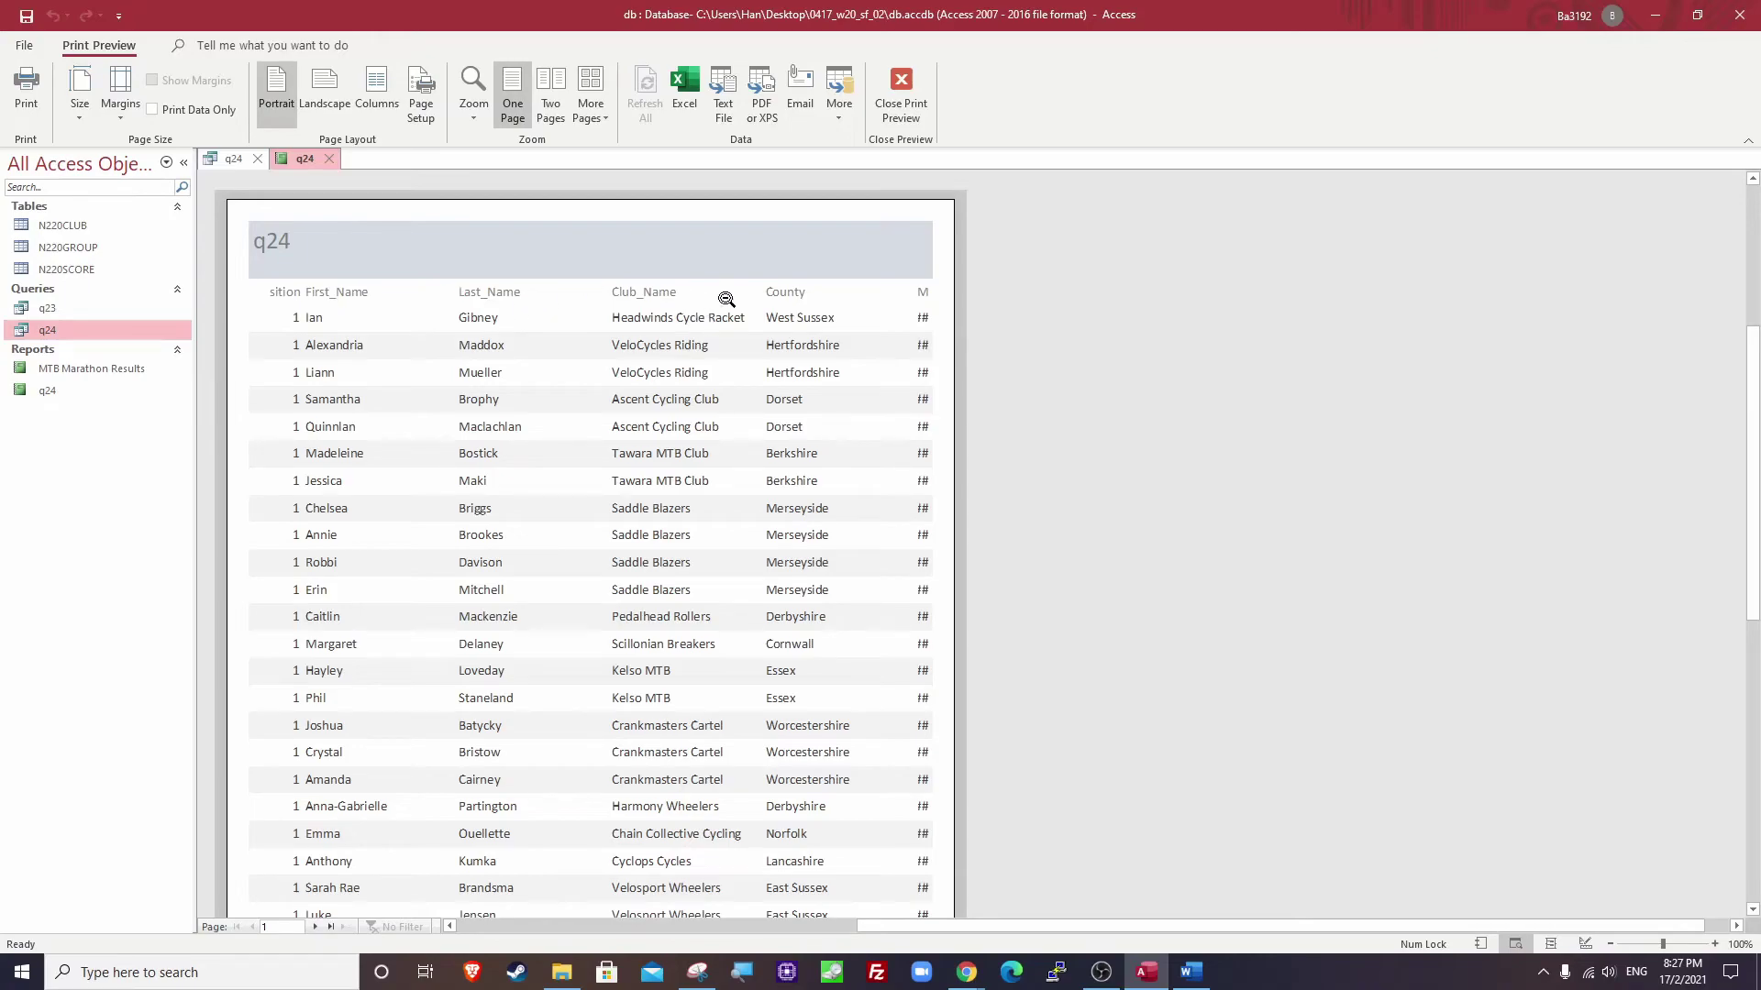
{"action": "key", "text": "alt+Tab"}
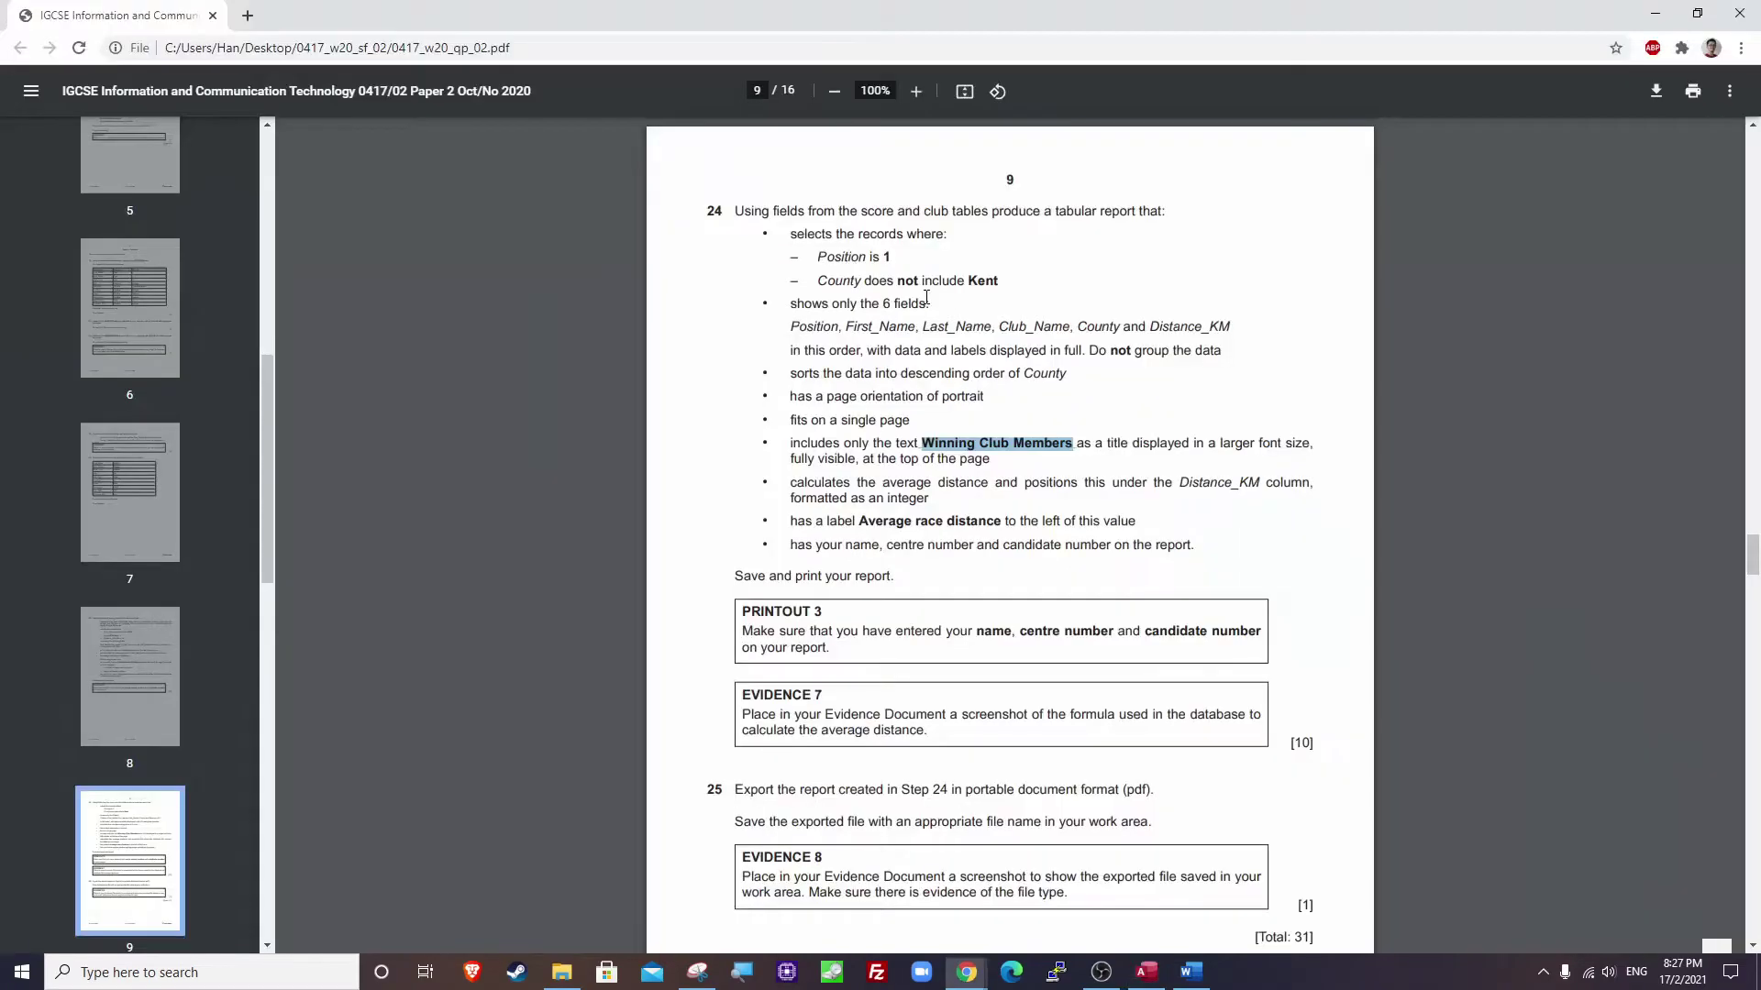
{"action": "key", "text": "alt+Tab"}
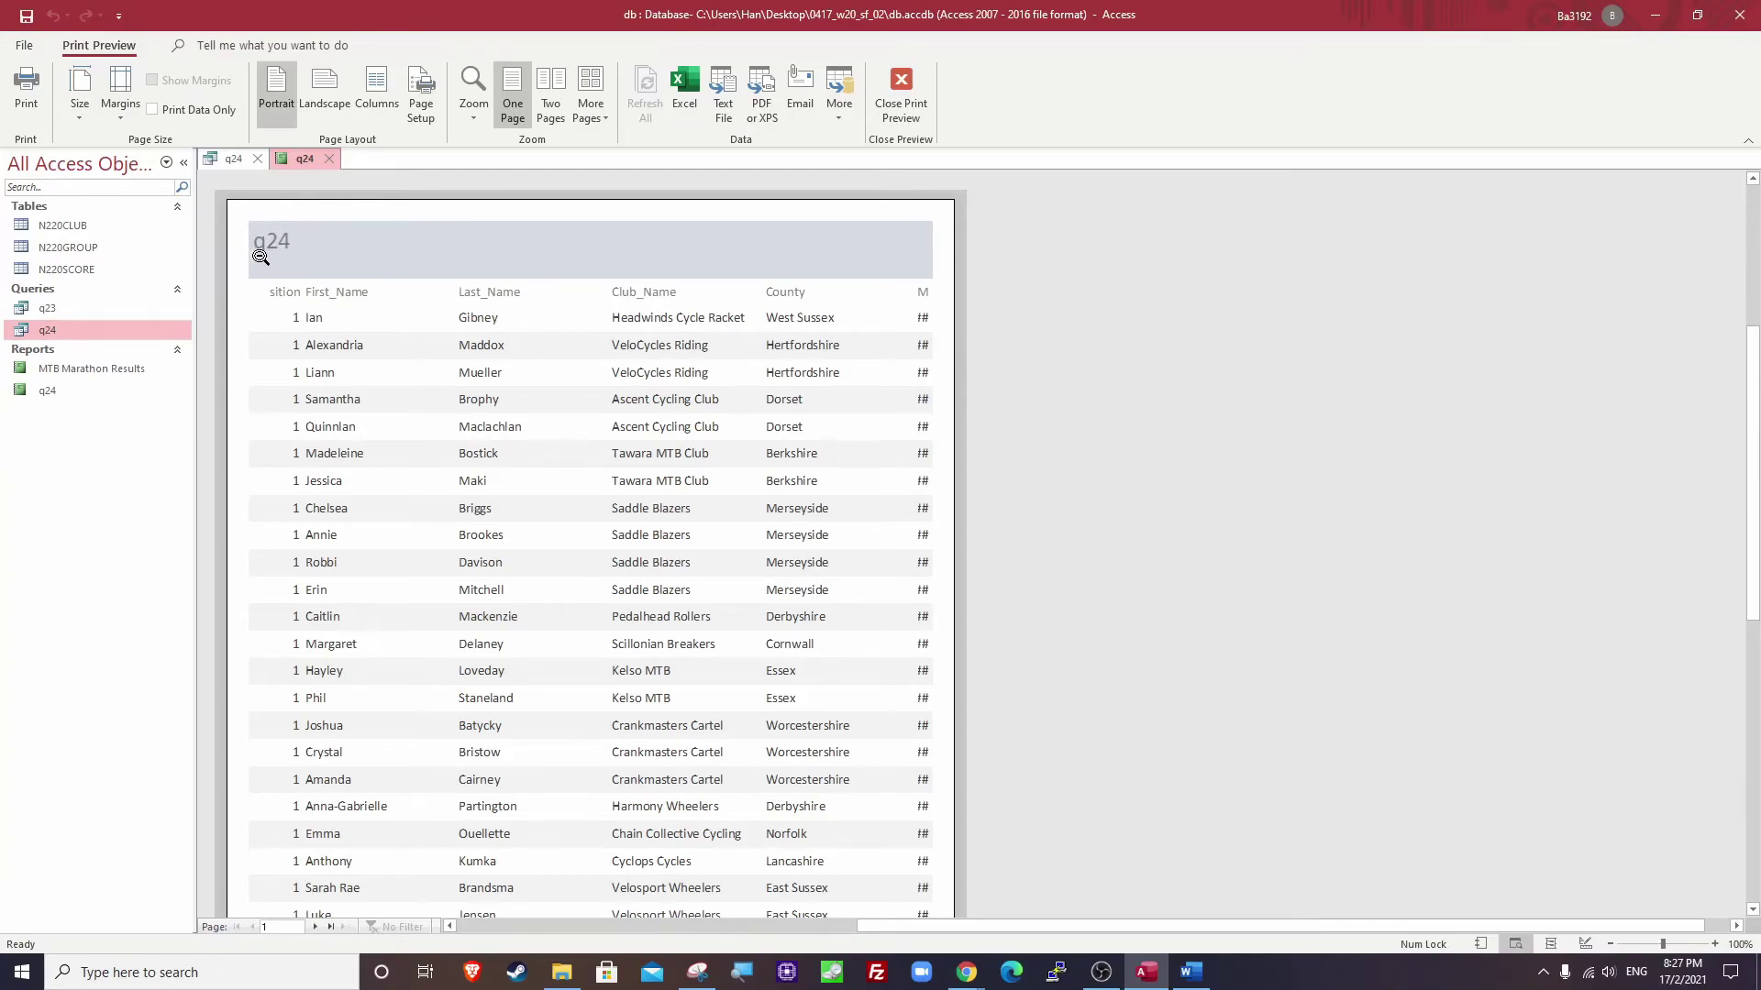
{"action": "right_click", "coordinate": [293, 161]}
{"action": "left_click", "coordinate": [316, 304]}
{"action": "left_click", "coordinate": [241, 228]}
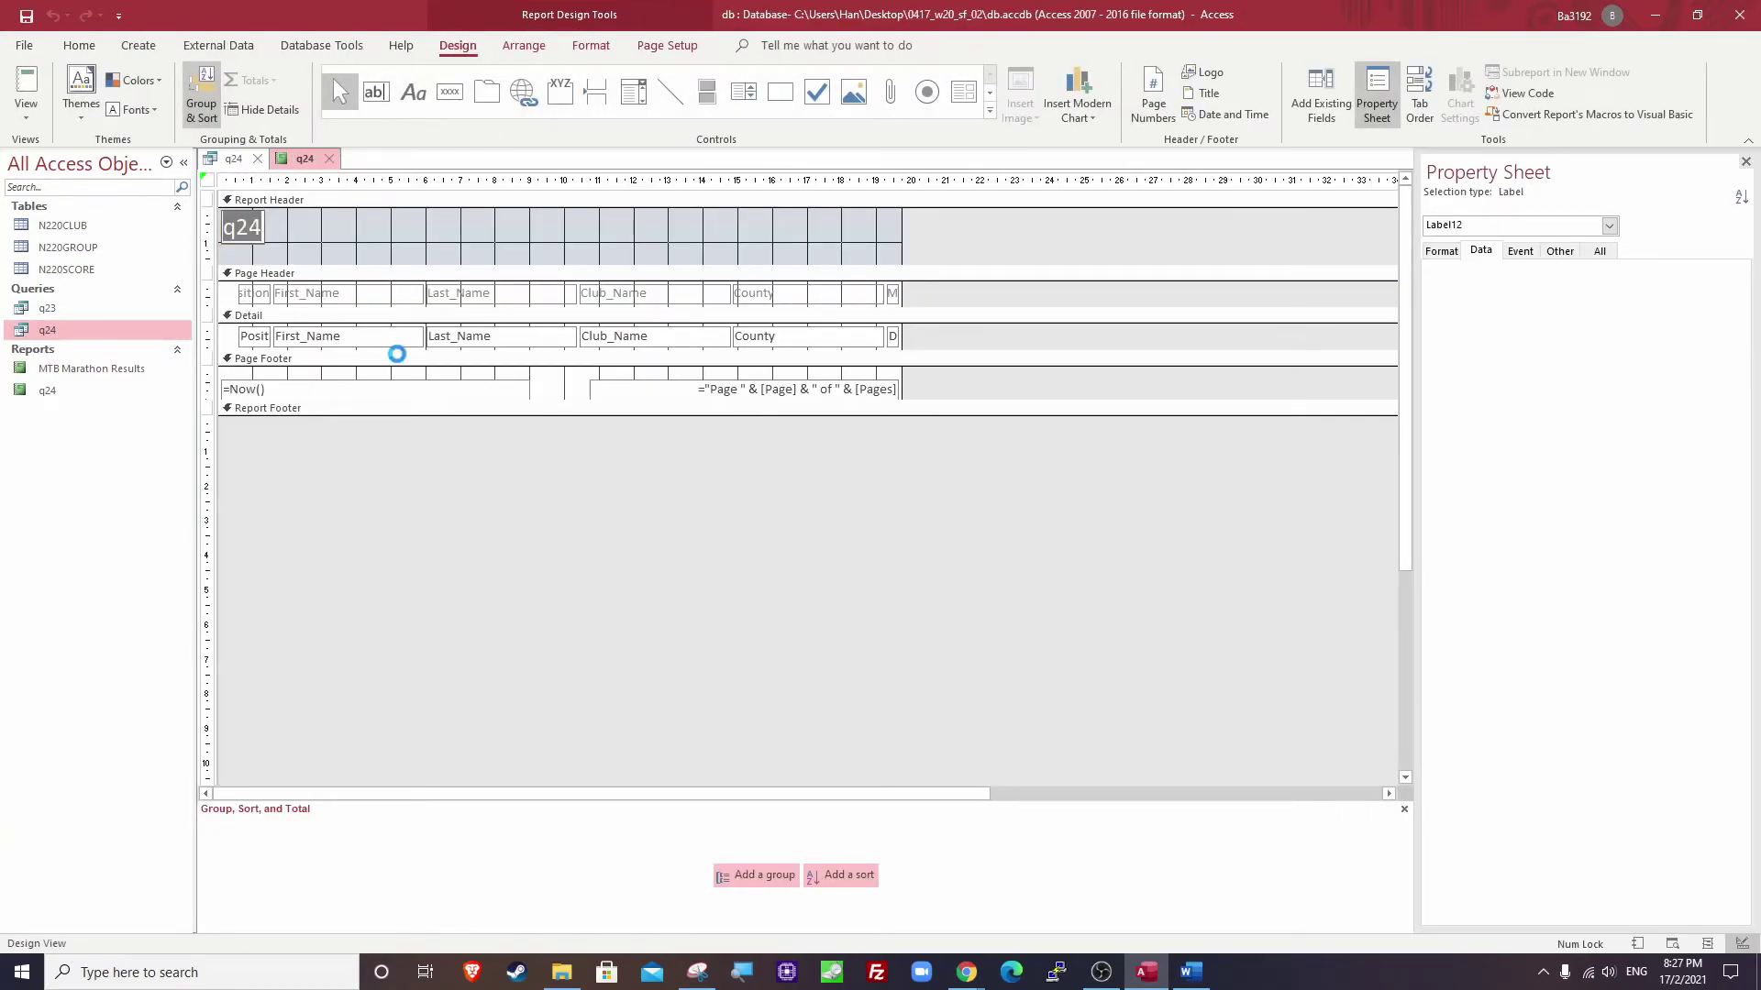
{"action": "key", "text": "ctrl+v"}
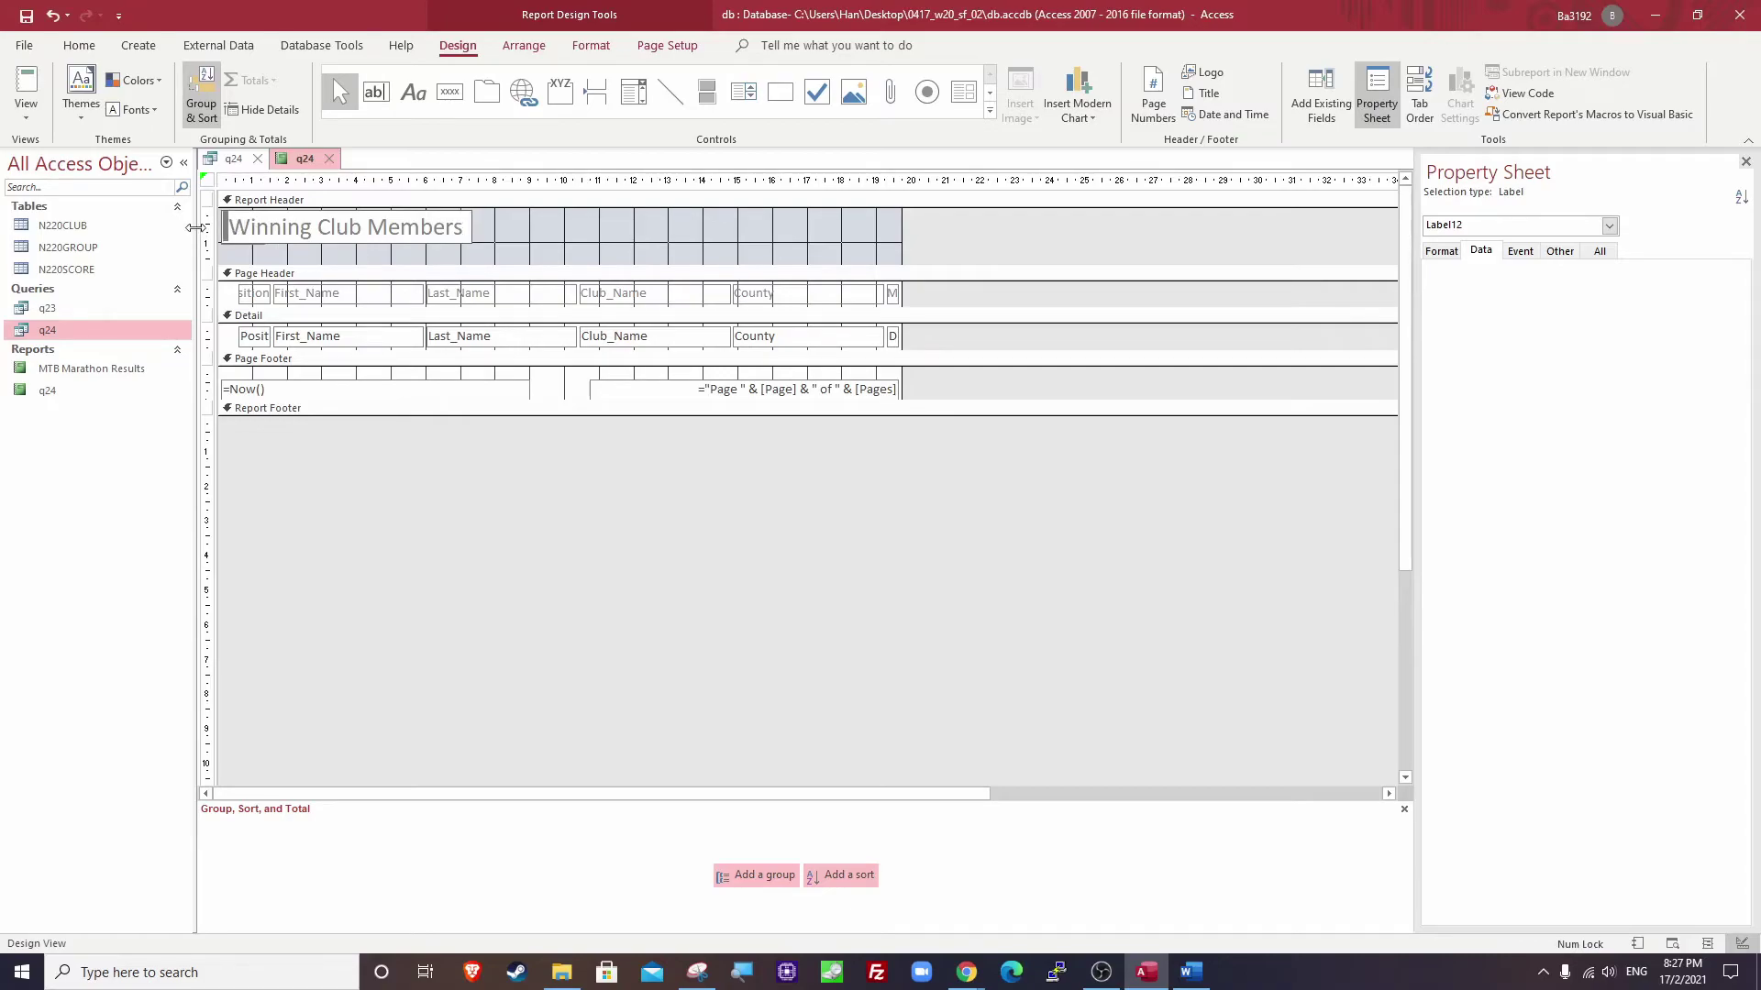
{"action": "left_click", "coordinate": [516, 255]}
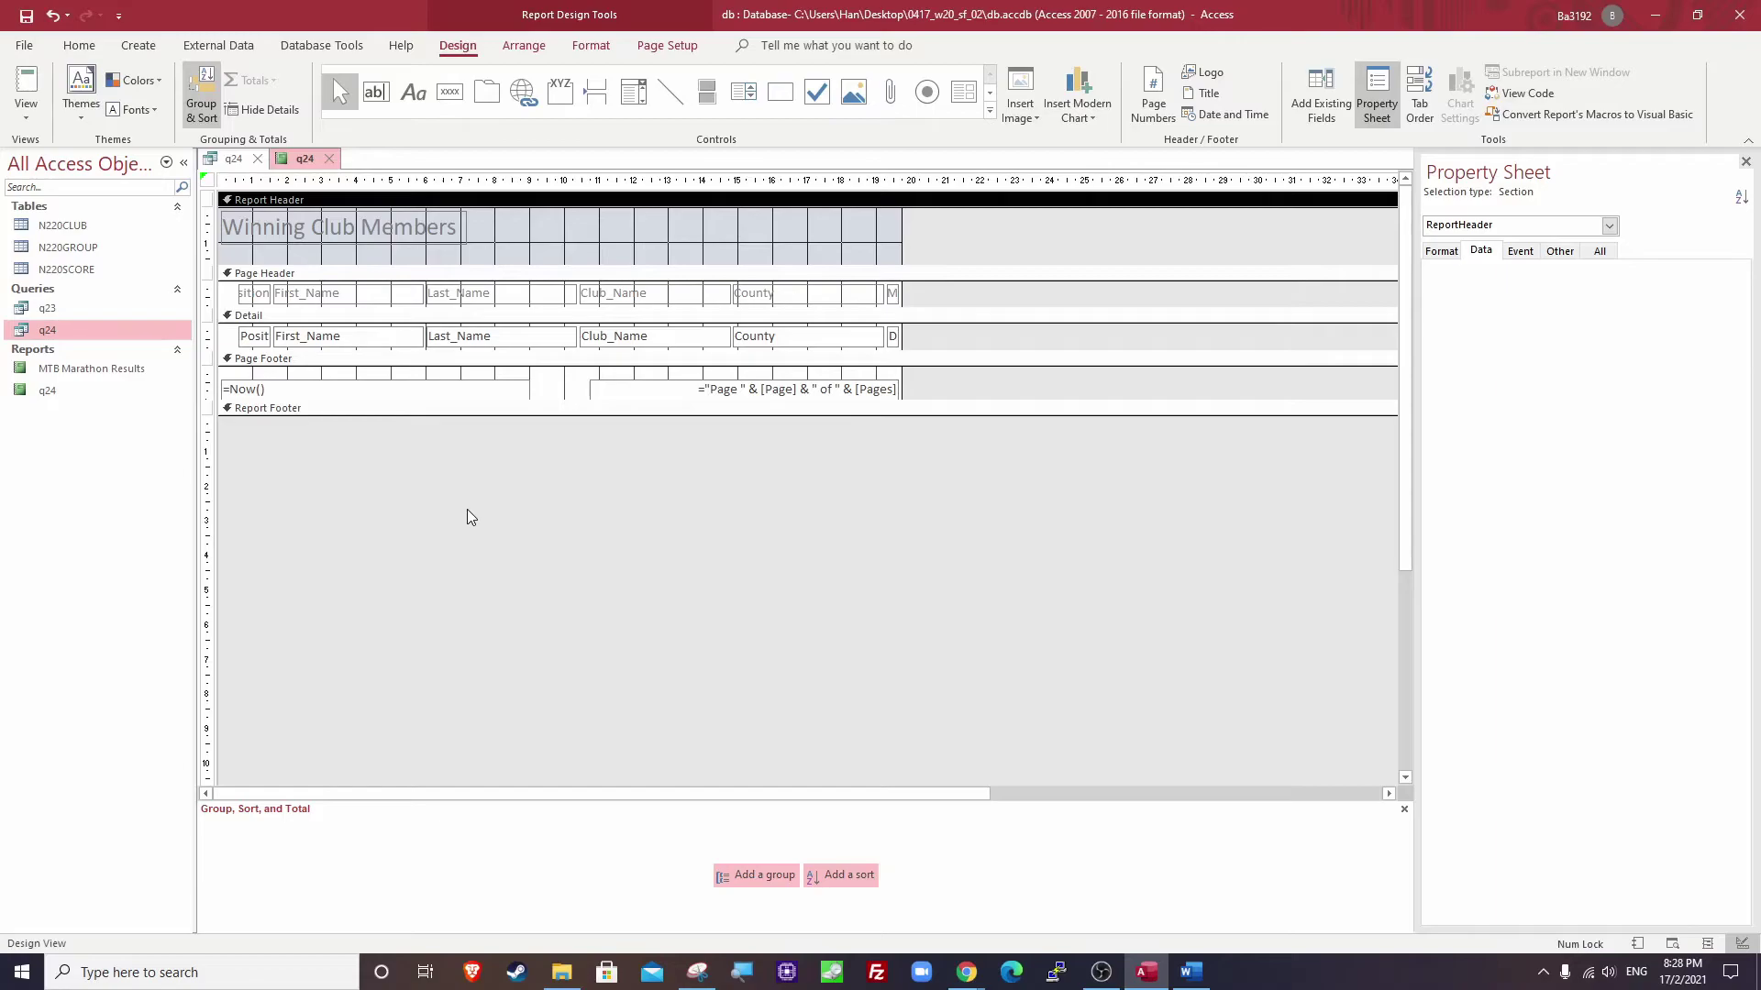
Check the required field list in the exam question and show the report in Print Preview.
{"action": "key", "text": "alt+Tab"}
{"action": "left_click_drag", "start_coordinate": [790, 327], "coordinate": [1234, 327]}
{"action": "key", "text": "alt+Tab"}
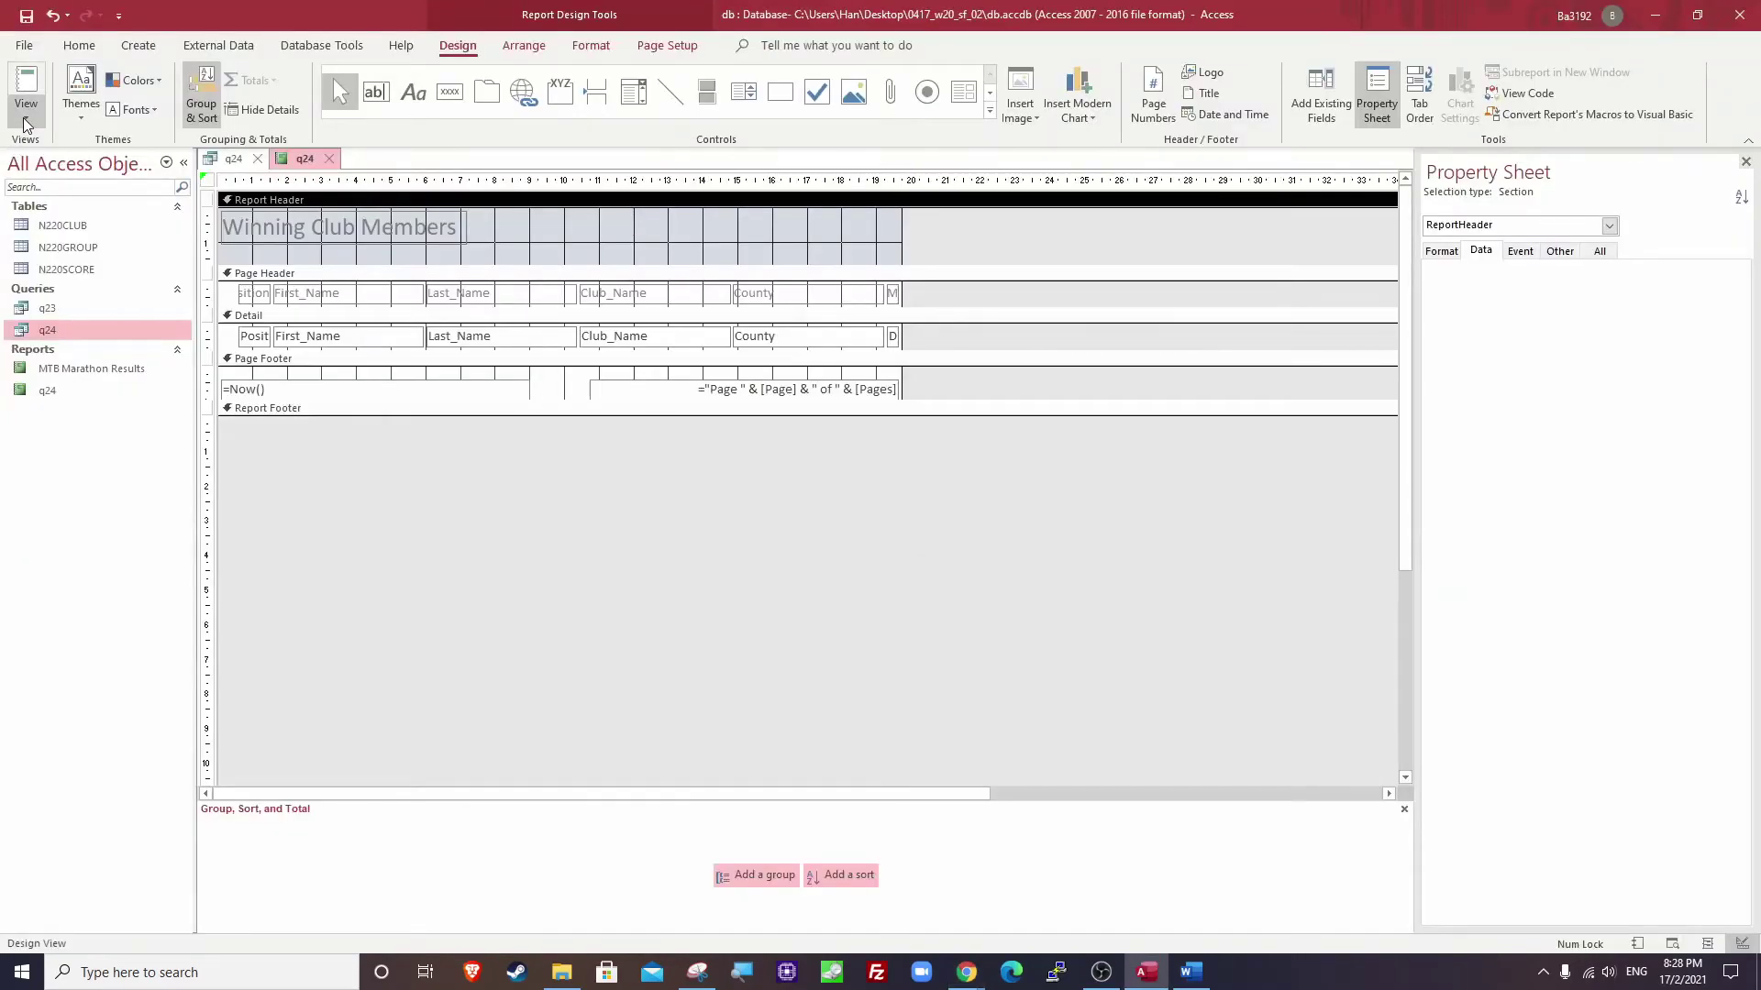
{"action": "left_click", "coordinate": [26, 115]}
{"action": "left_click", "coordinate": [57, 190]}
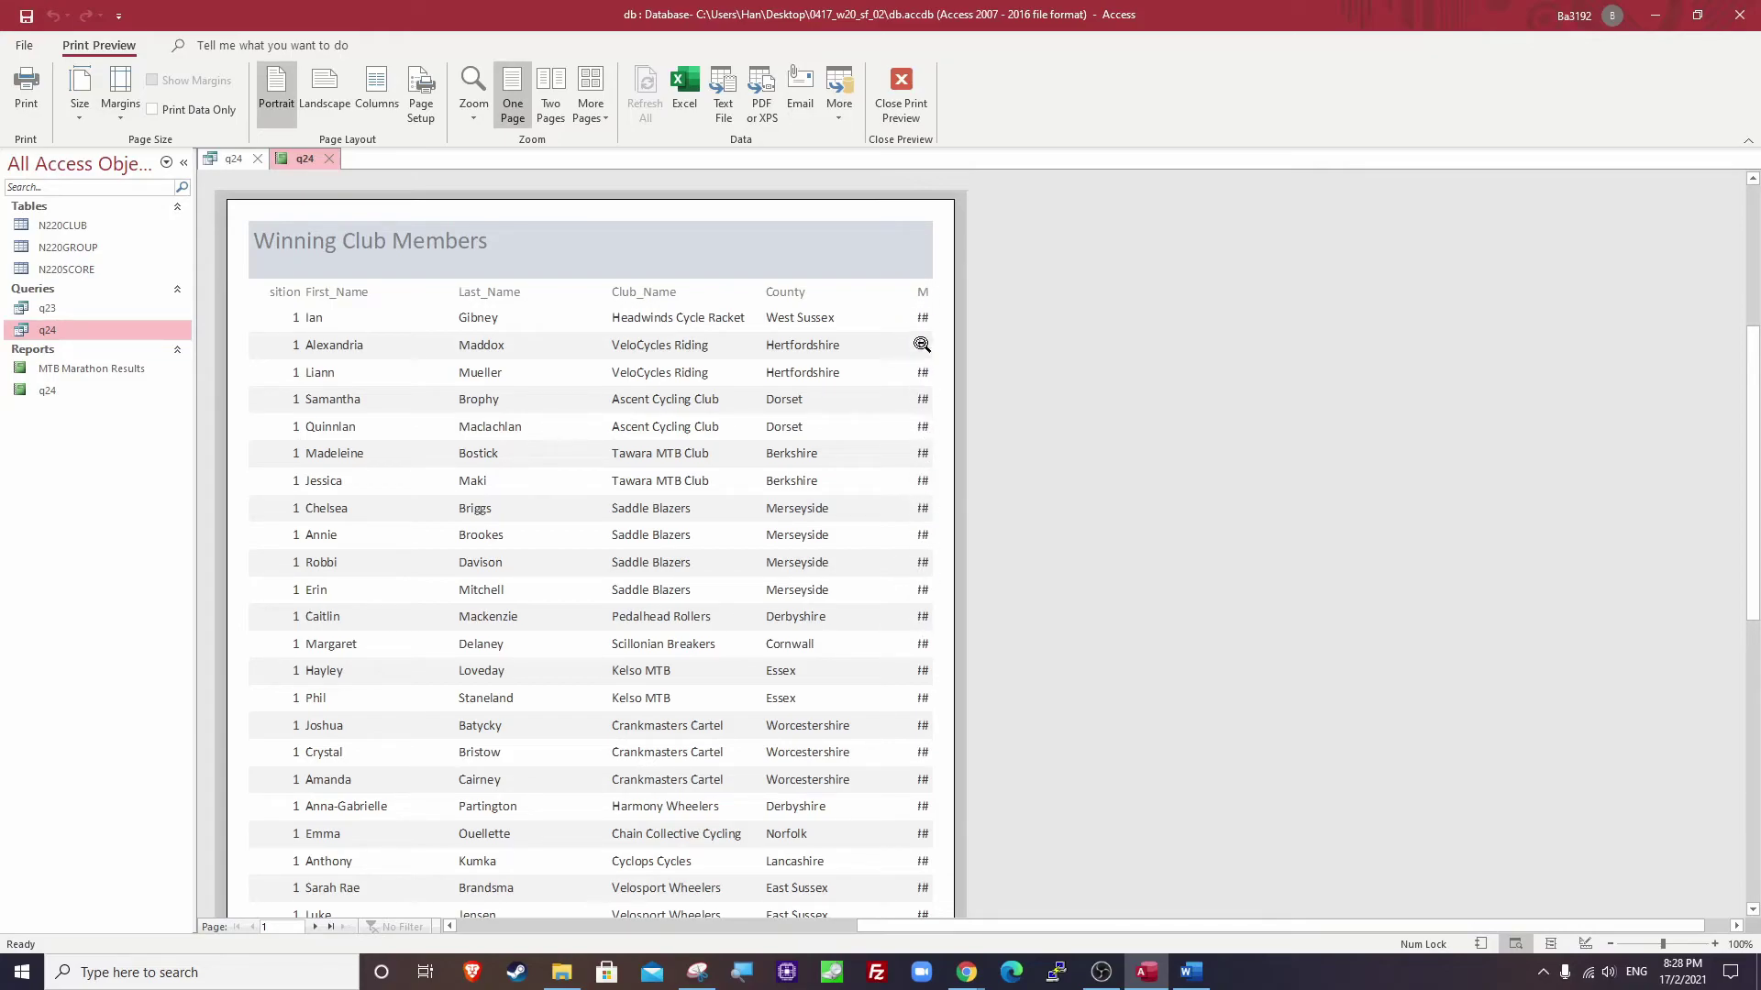
In Layout View, narrow First_Name from the left and widen the Position column.
{"action": "right_click", "coordinate": [293, 163]}
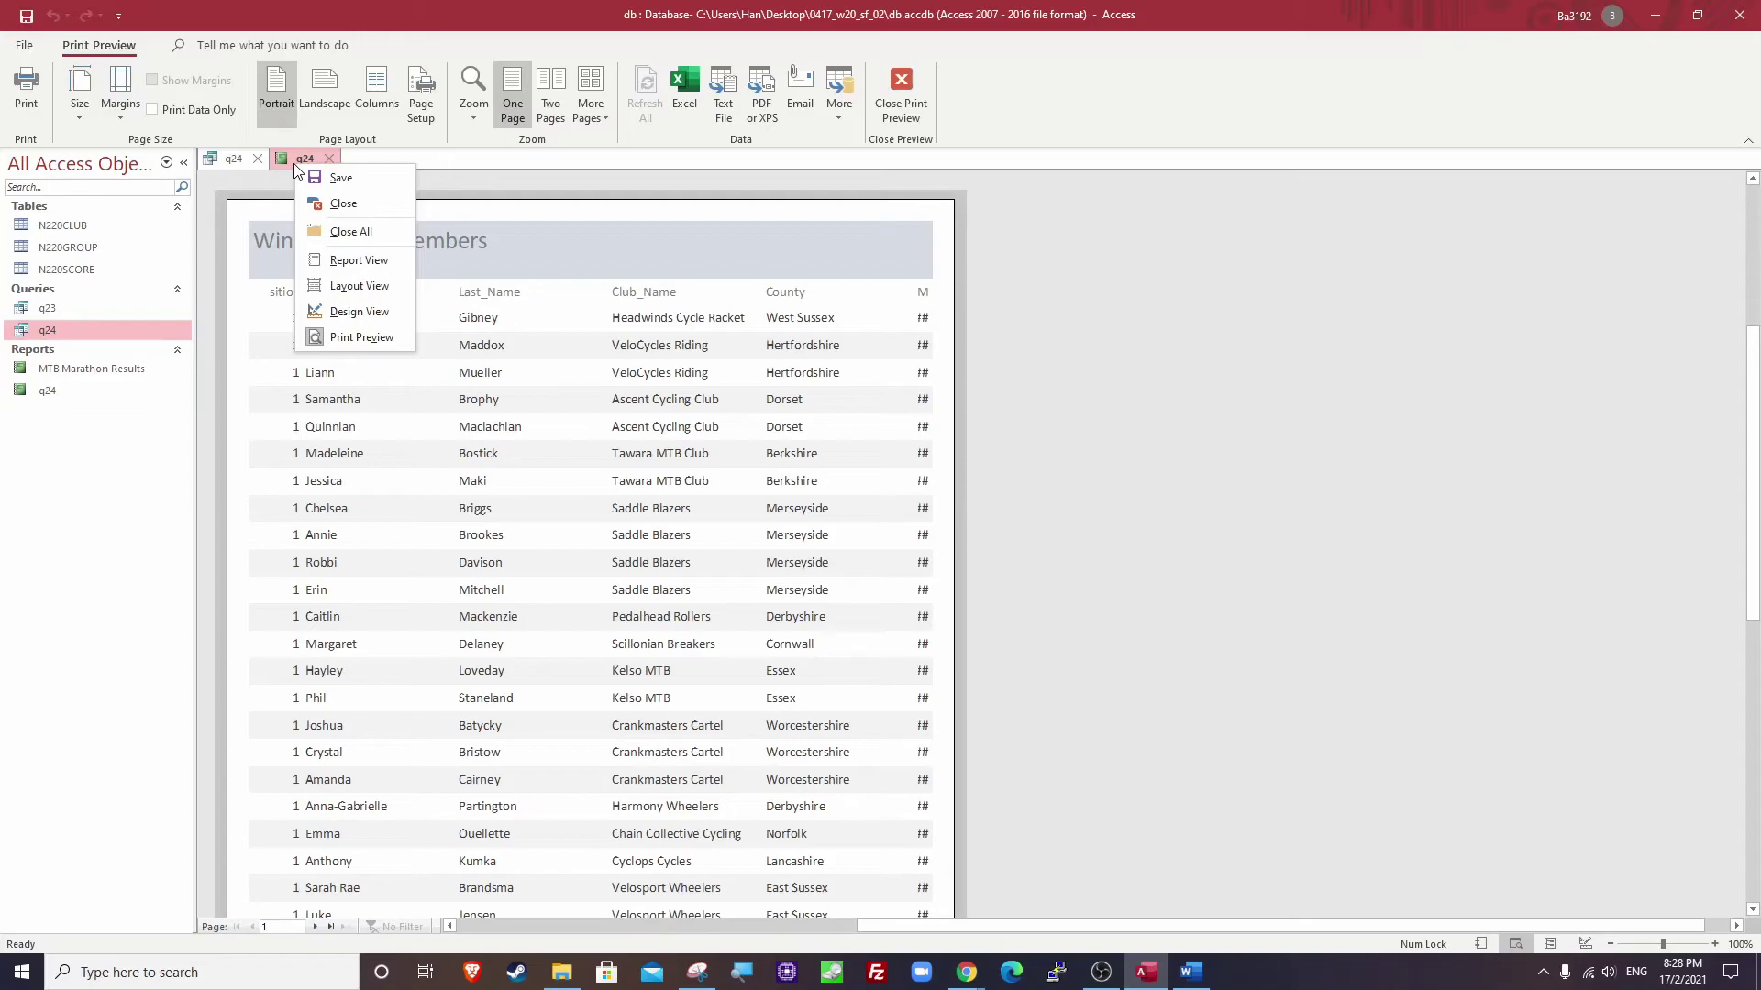
{"action": "left_click", "coordinate": [339, 288]}
{"action": "left_click", "coordinate": [330, 266]}
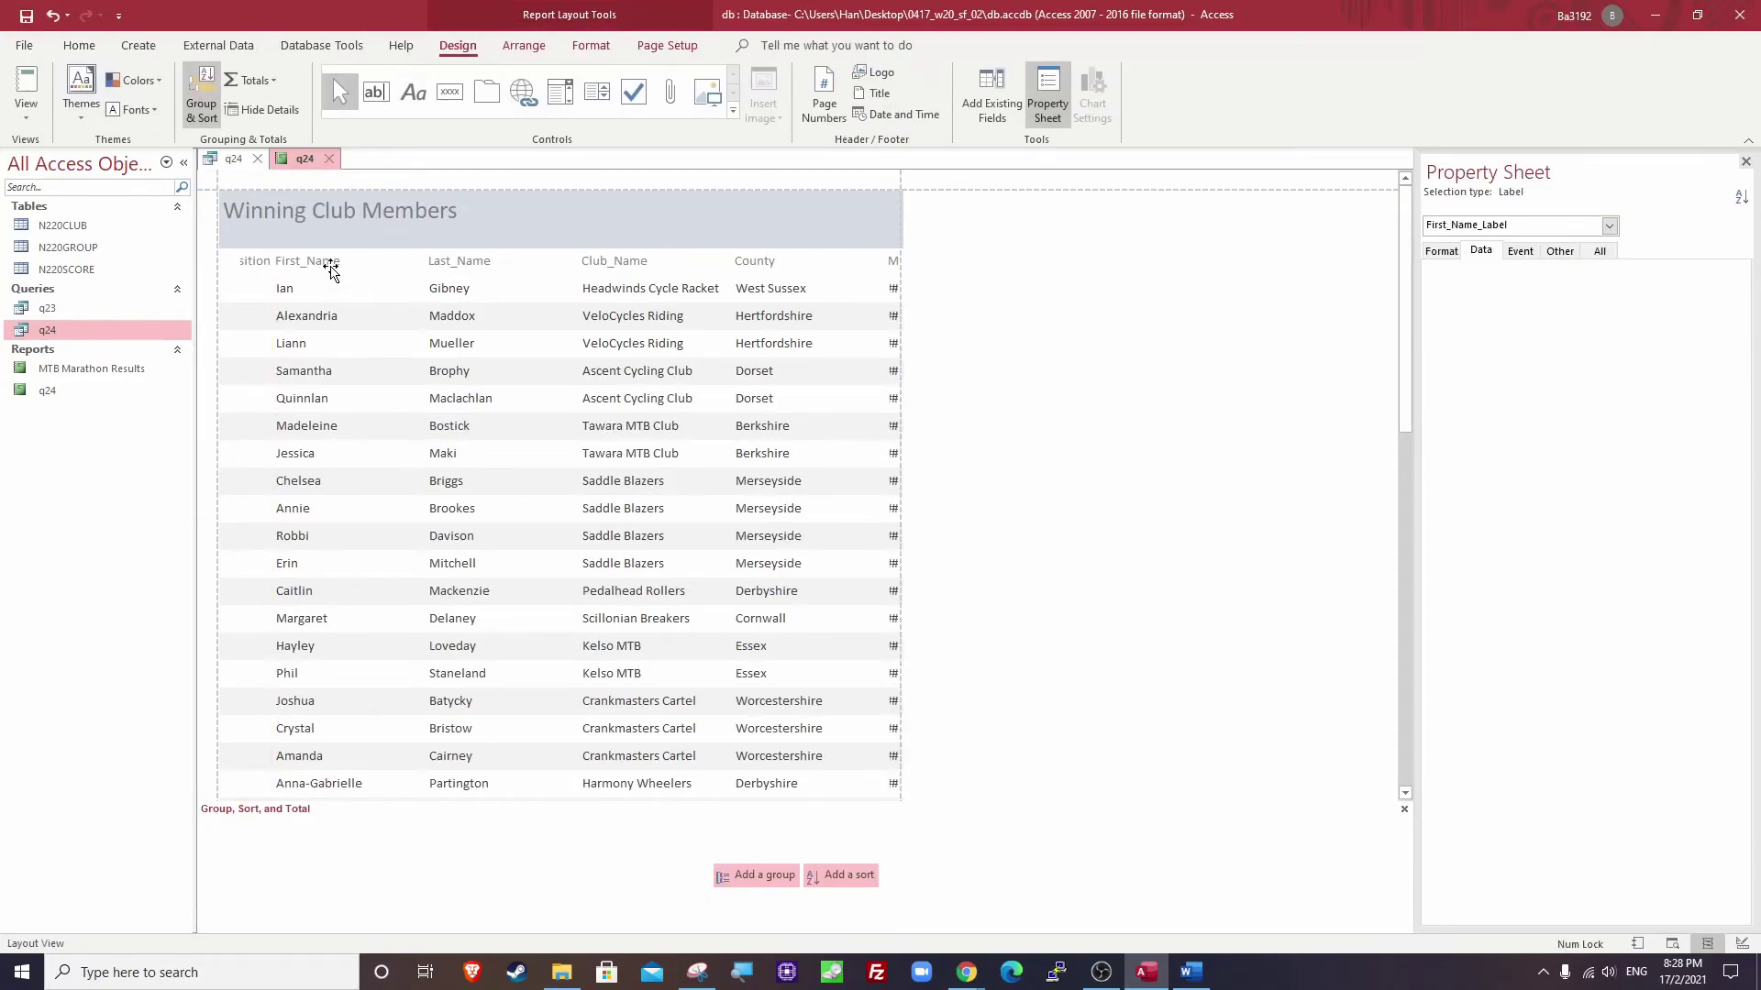
{"action": "left_click", "coordinate": [316, 264]}
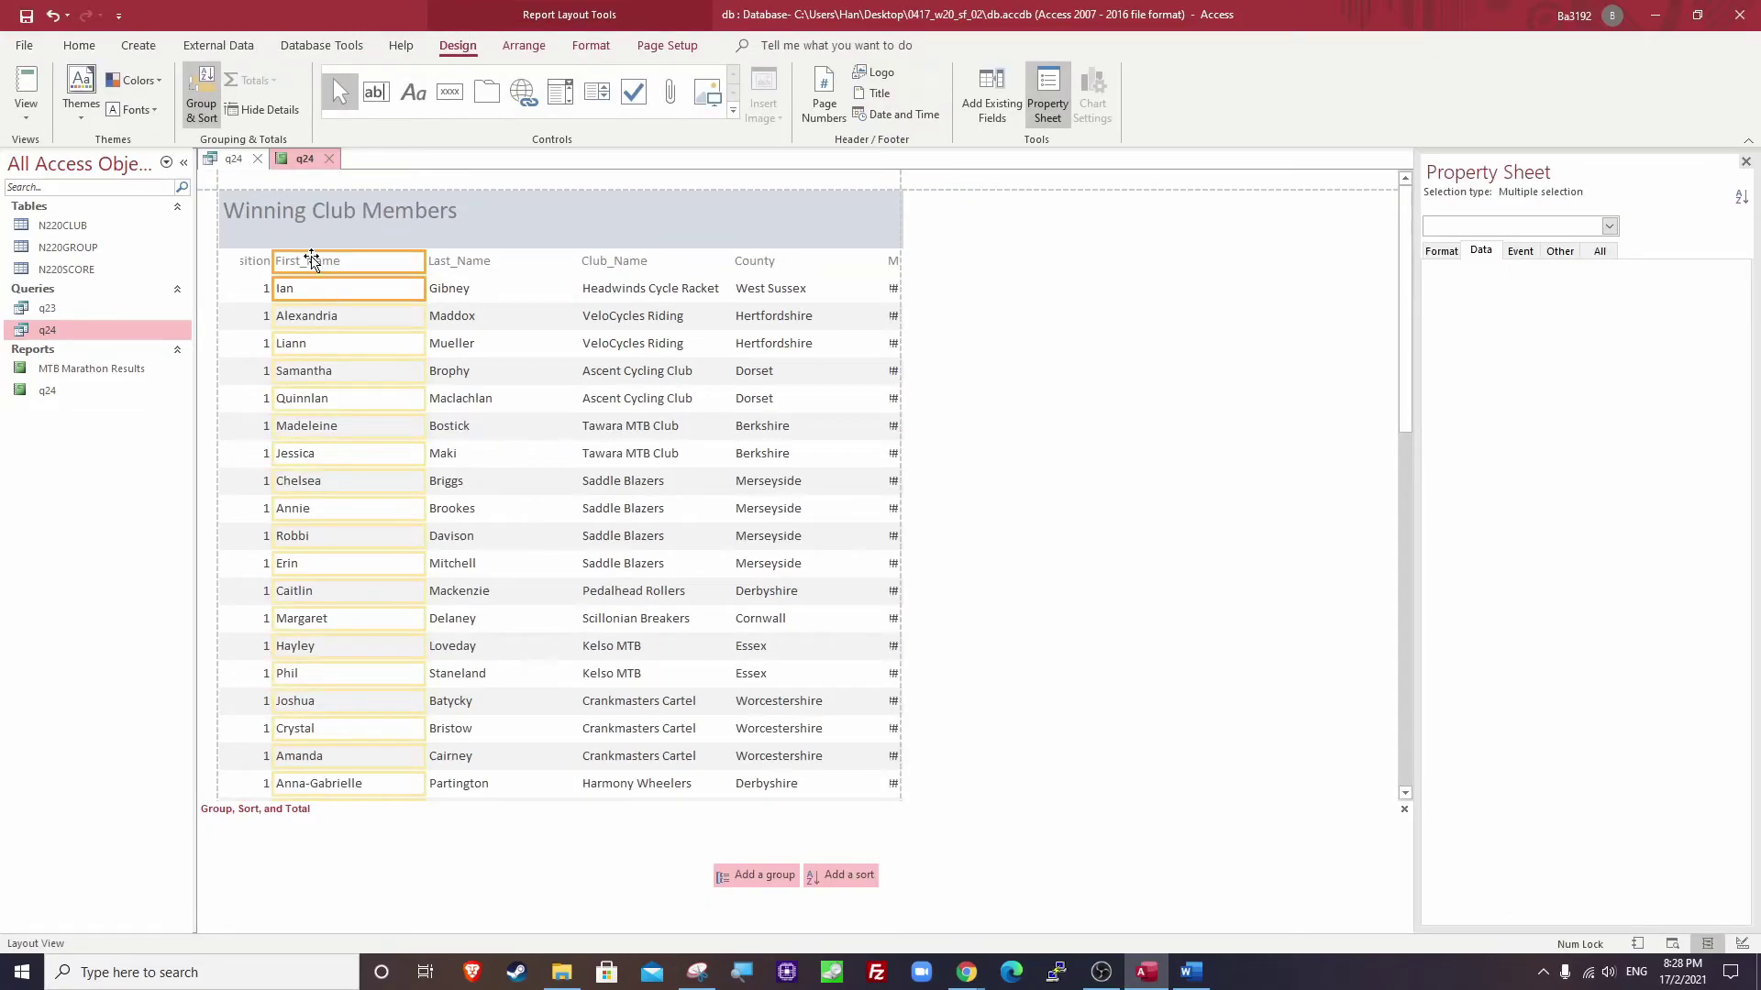
{"action": "left_click_drag", "start_coordinate": [273, 266], "coordinate": [299, 266]}
{"action": "left_click", "coordinate": [259, 250]}
{"action": "left_click", "coordinate": [261, 261]}
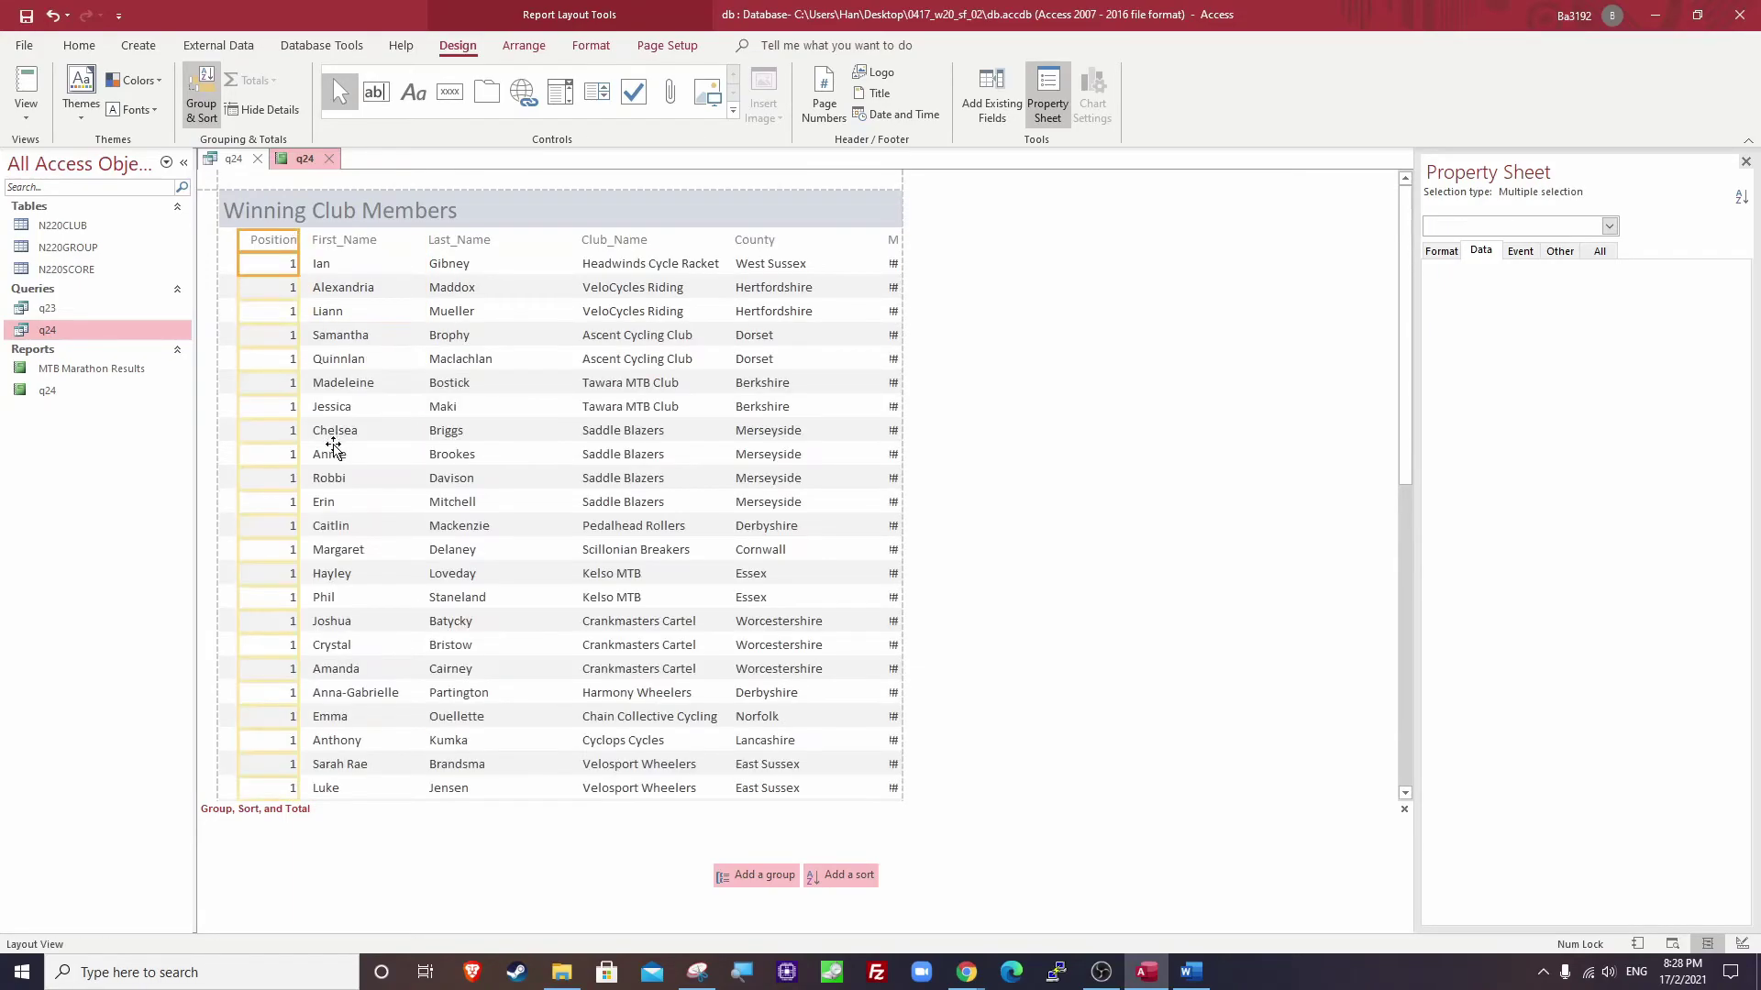
Widen the Club_Name, County and Distance_KM columns so headings and values show fully.
{"action": "left_click", "coordinate": [454, 265]}
{"action": "left_click", "coordinate": [454, 265]}
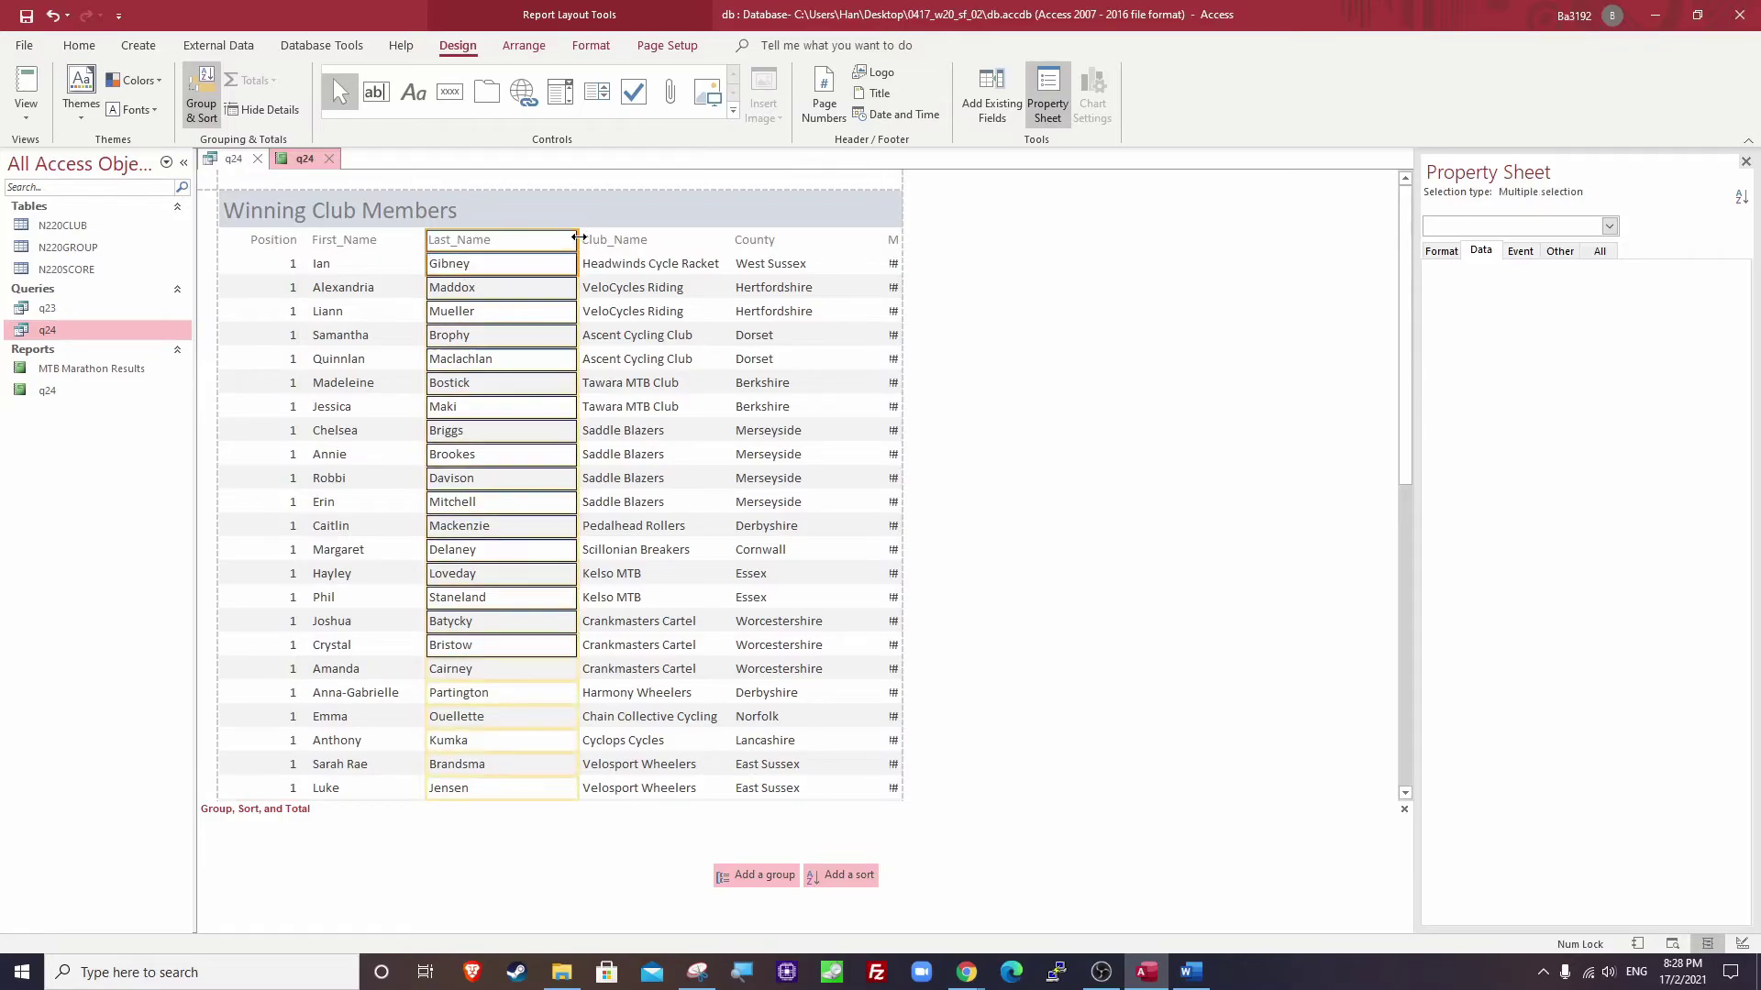
{"action": "left_click", "coordinate": [605, 241]}
{"action": "left_click", "coordinate": [604, 265]}
{"action": "left_click_drag", "start_coordinate": [579, 243], "coordinate": [531, 244]}
{"action": "left_click", "coordinate": [755, 263]}
{"action": "left_click_drag", "start_coordinate": [734, 240], "coordinate": [669, 236]}
{"action": "left_click", "coordinate": [885, 242]}
{"action": "left_click", "coordinate": [889, 265]}
{"action": "left_click_drag", "start_coordinate": [888, 240], "coordinate": [744, 239]}
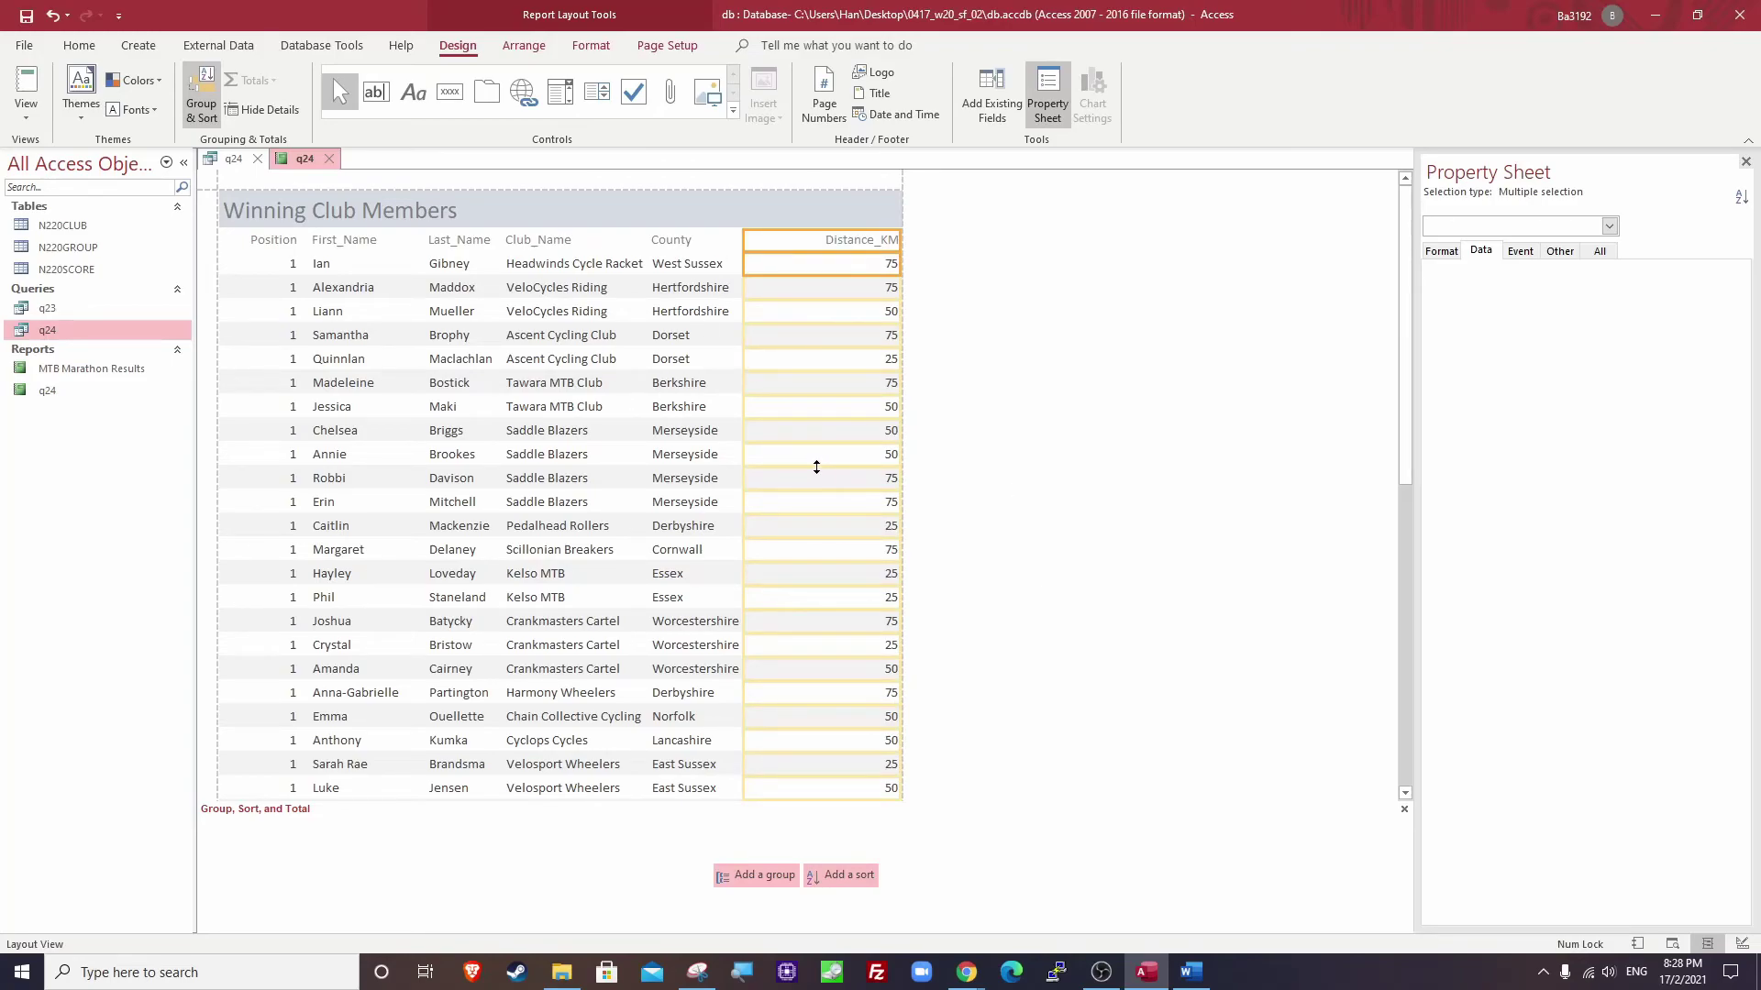
Review the sorting requirement highlighted in the exam question.
{"action": "key", "text": "alt+Tab"}
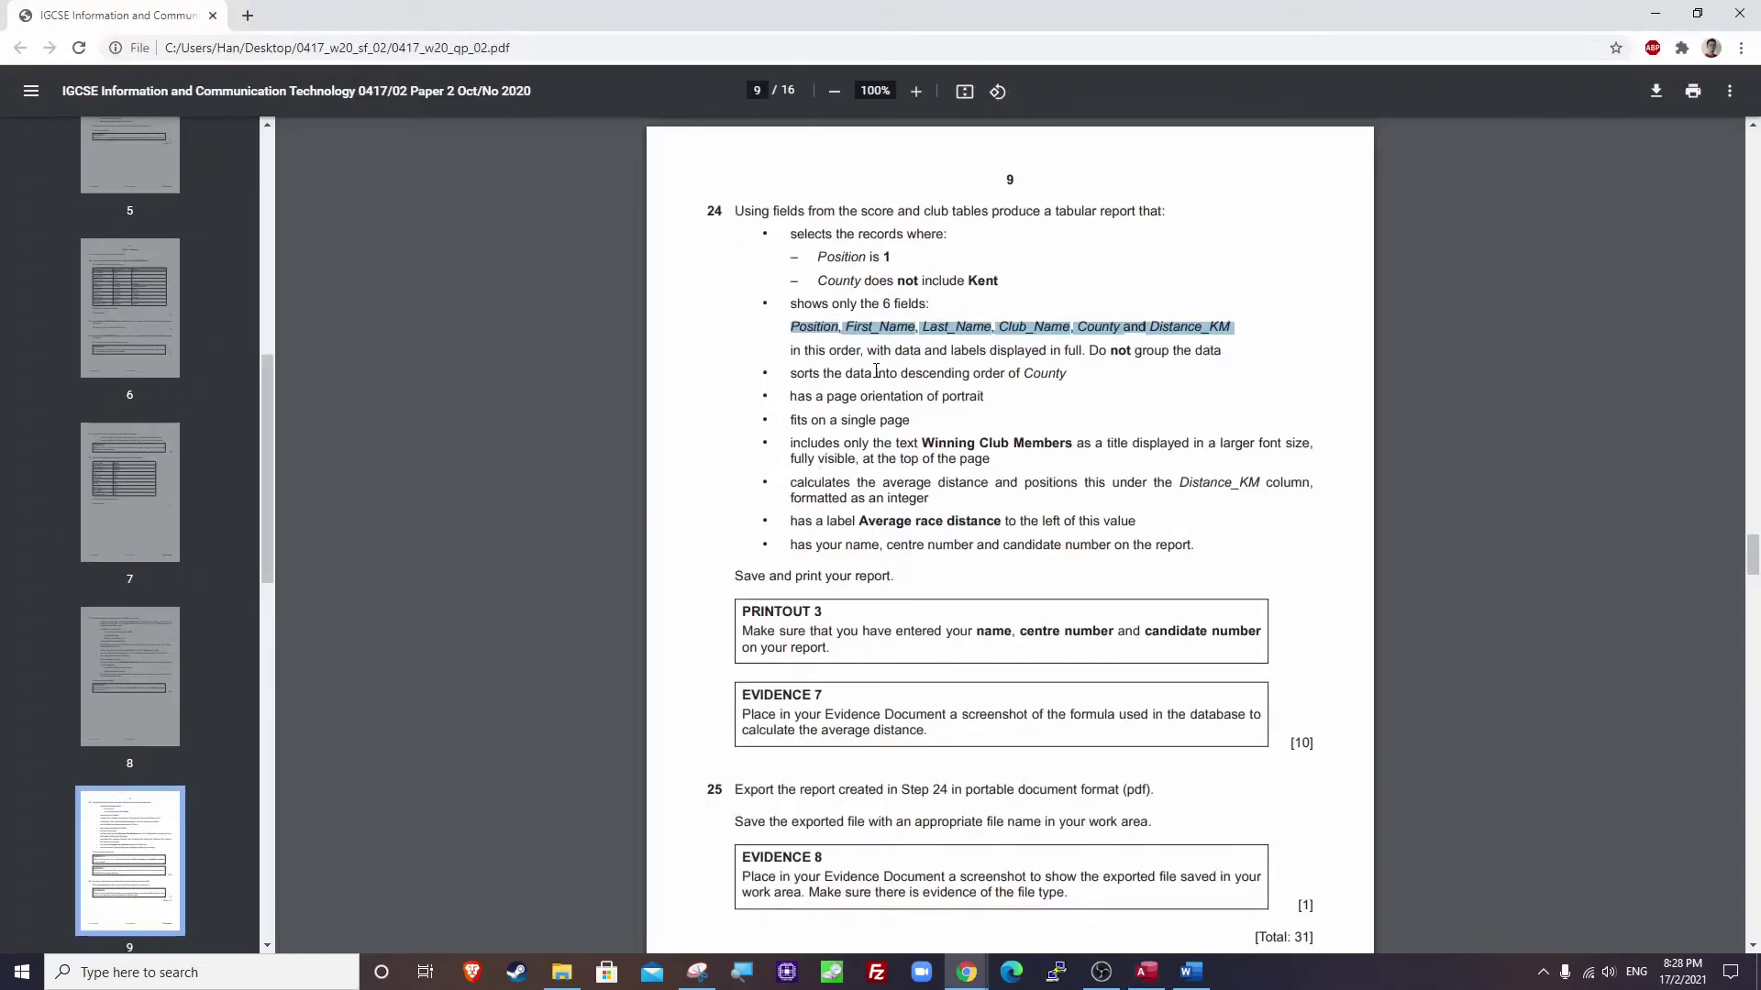
{"action": "left_click", "coordinate": [793, 375]}
{"action": "left_click_drag", "start_coordinate": [792, 376], "coordinate": [1067, 374]}
{"action": "key", "text": "alt+Tab"}
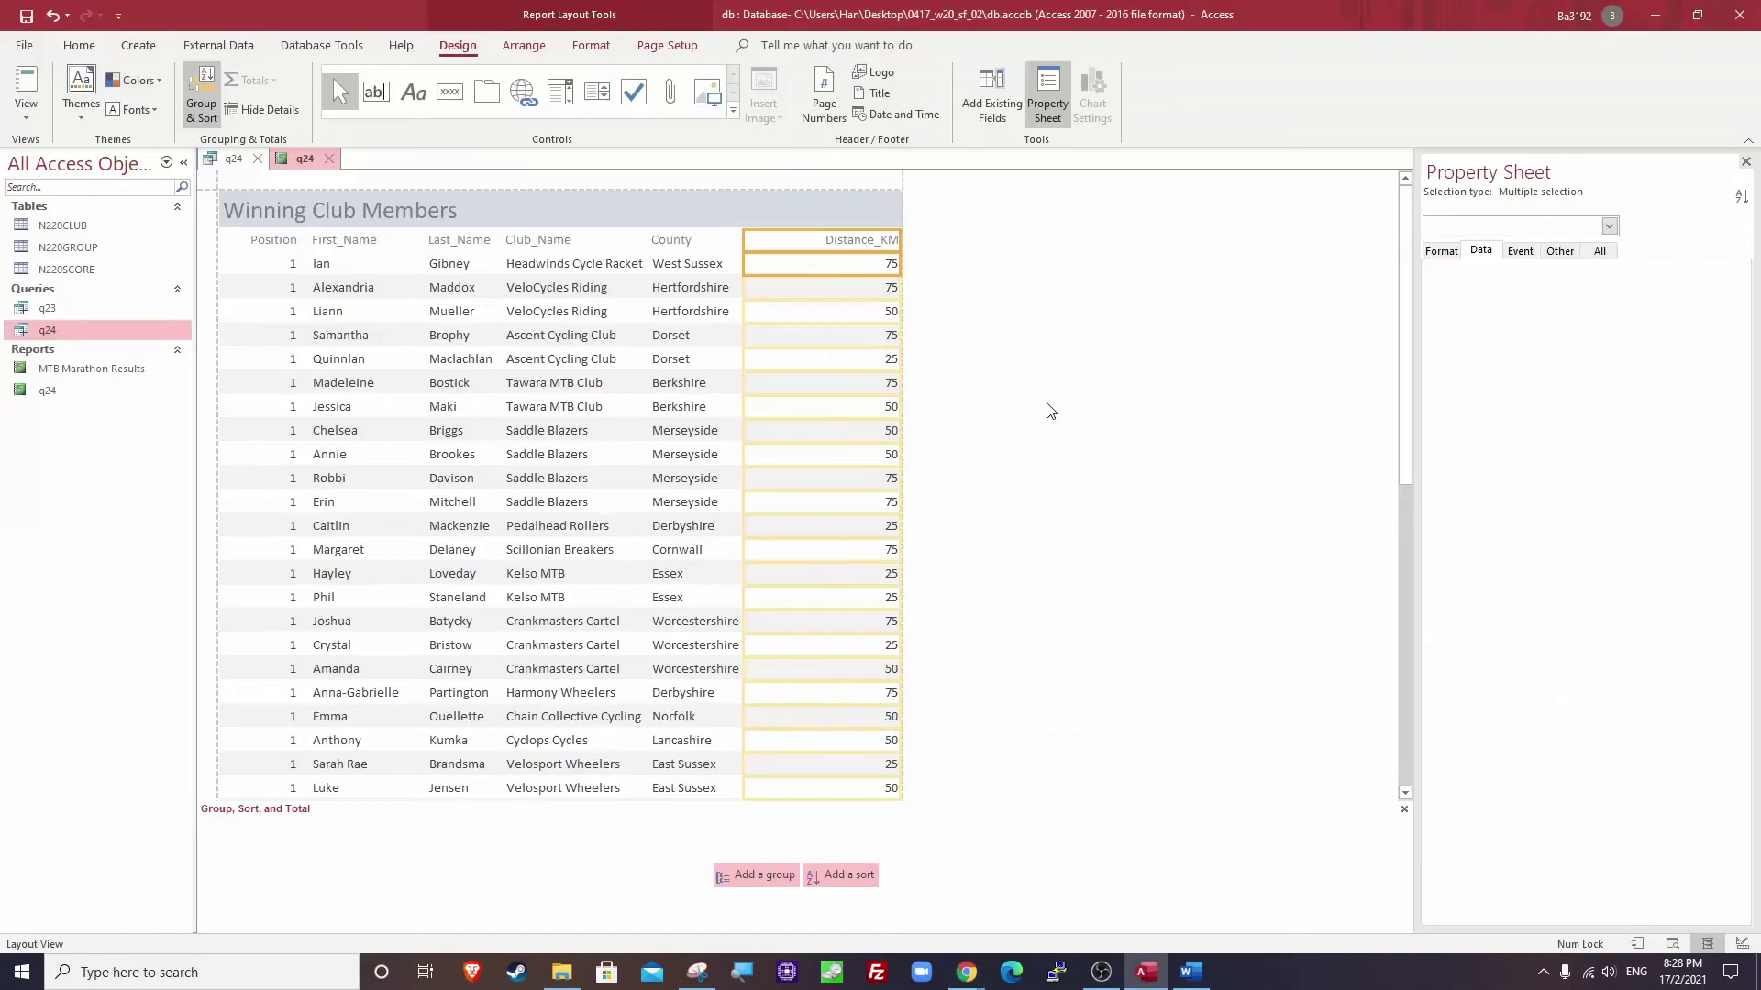
Switch the report to Design View with the Group, Sort and Total pane showing.
{"action": "right_click", "coordinate": [307, 159]}
{"action": "left_click", "coordinate": [352, 296]}
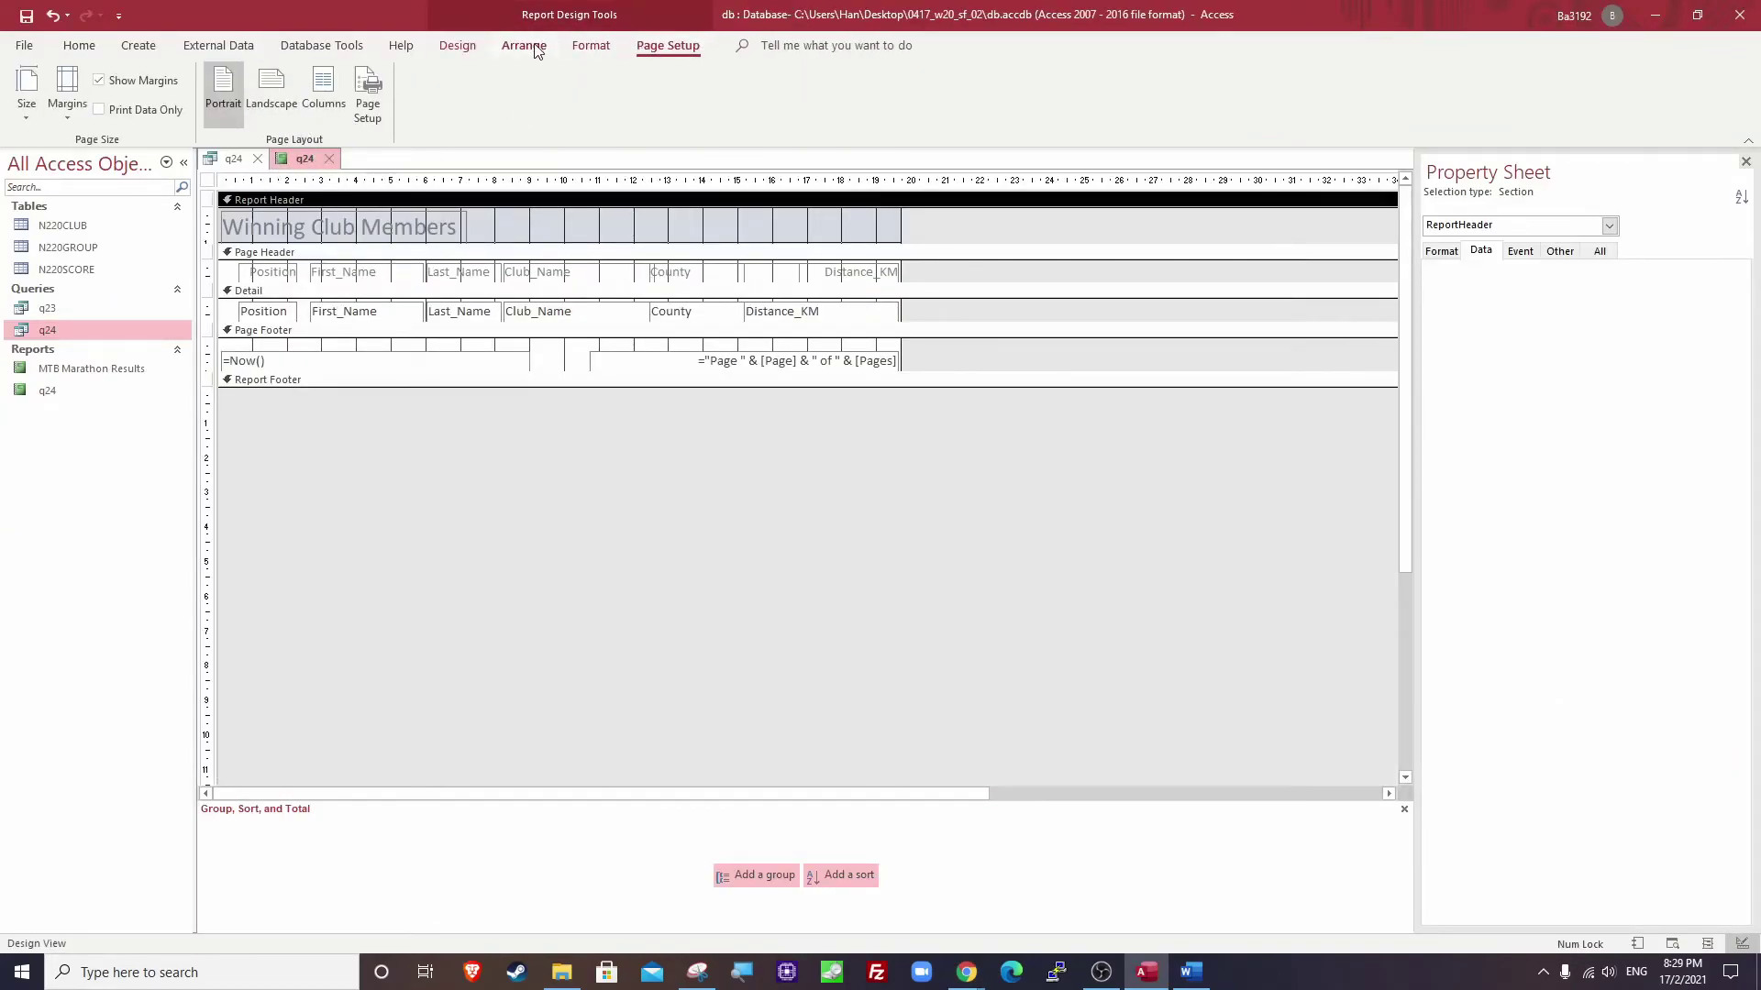
{"action": "left_click", "coordinate": [457, 45]}
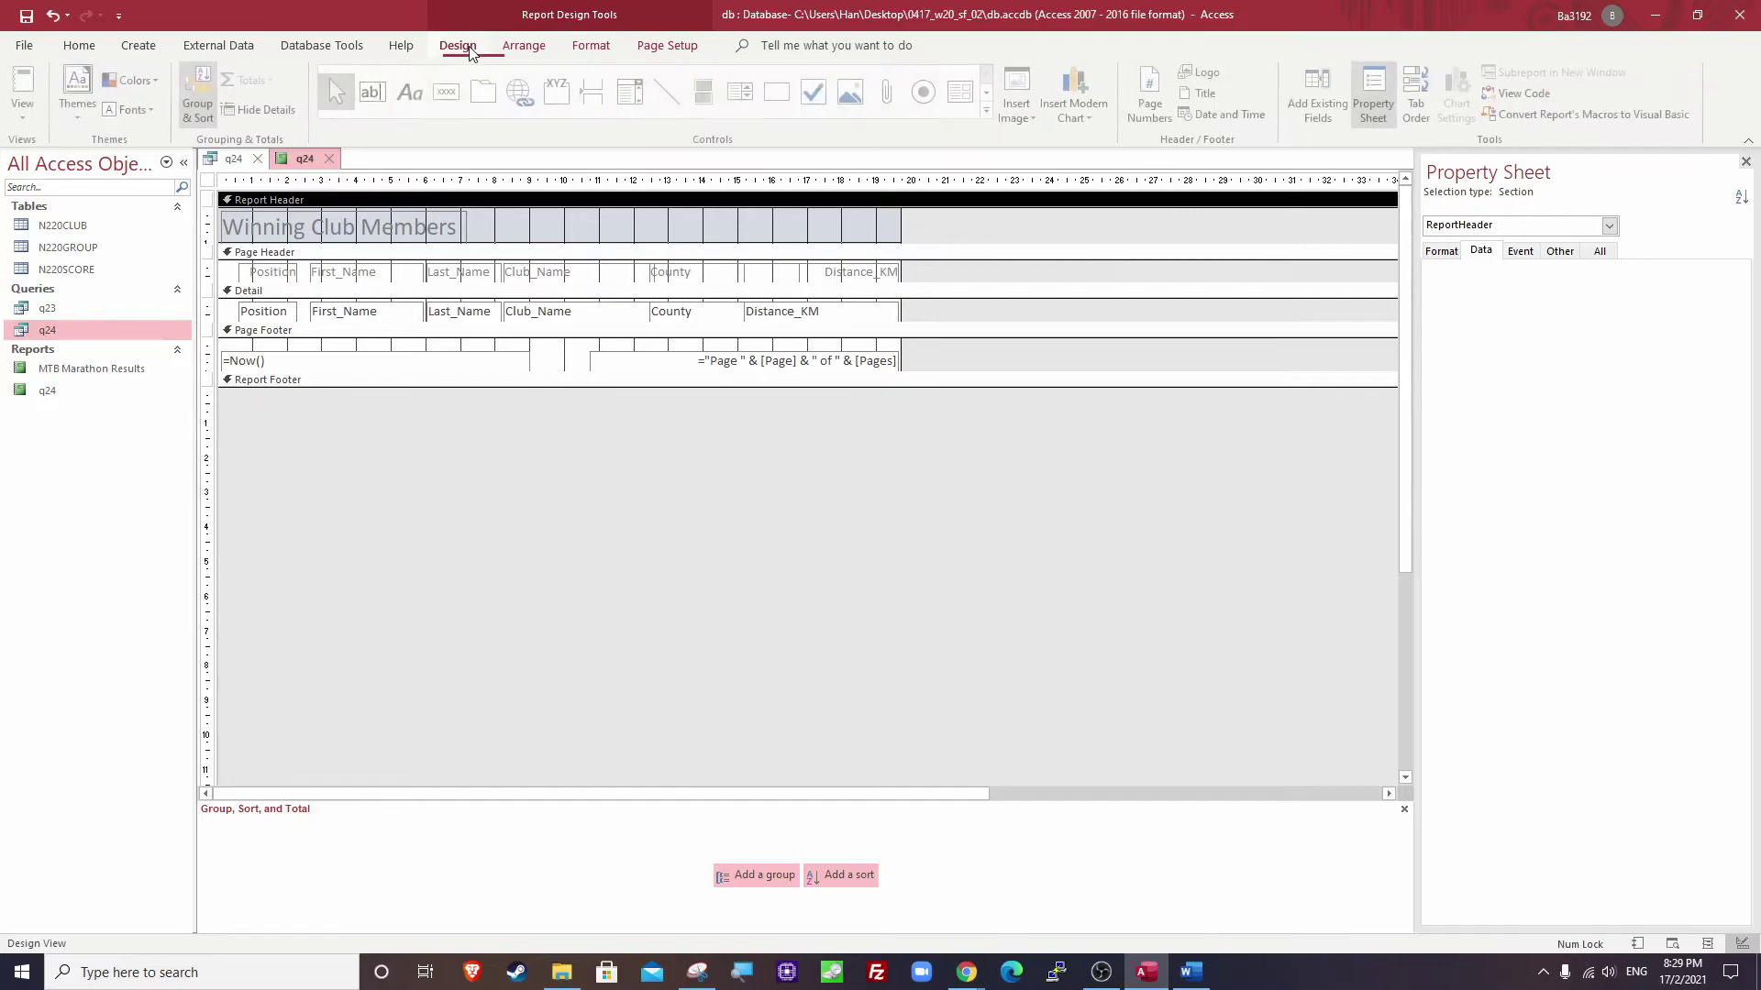
{"action": "left_click", "coordinate": [200, 99]}
{"action": "left_click", "coordinate": [200, 99]}
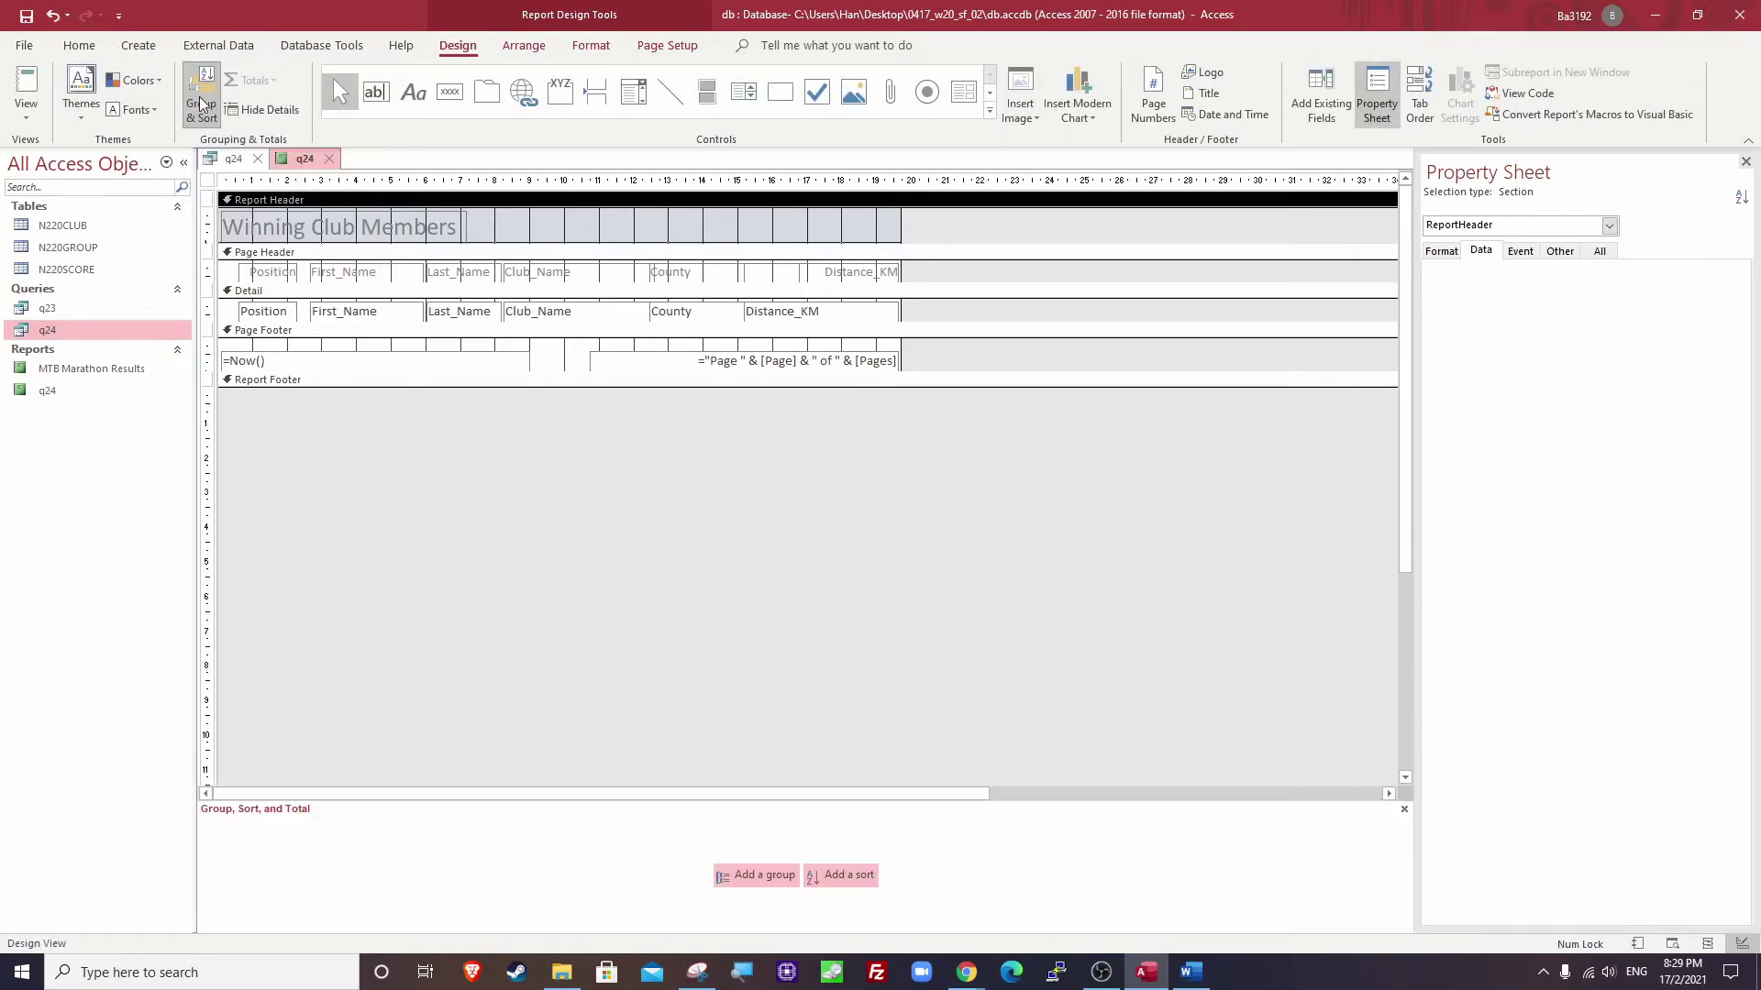
Add a sort on County with Z on top and preview the report.
{"action": "left_click", "coordinate": [829, 877]}
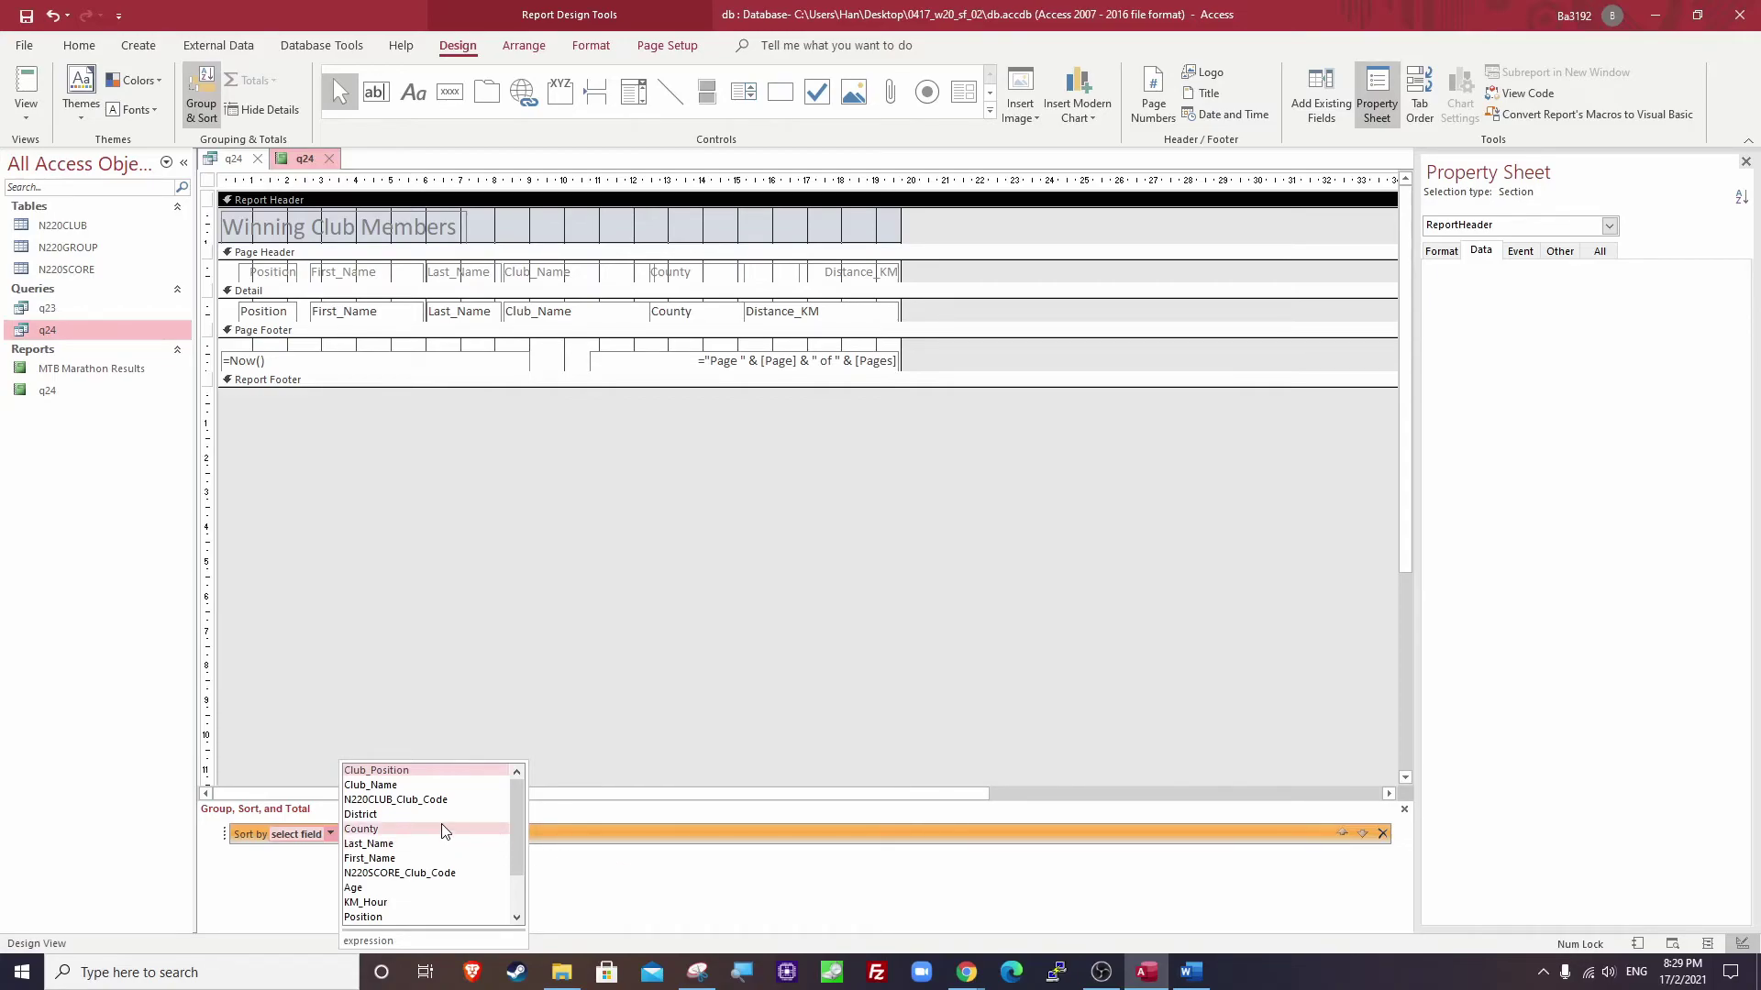
{"action": "scroll", "coordinate": [432, 872], "scroll_direction": "down", "scroll_amount": 2}
{"action": "scroll", "coordinate": [428, 873], "scroll_direction": "up", "scroll_amount": 2}
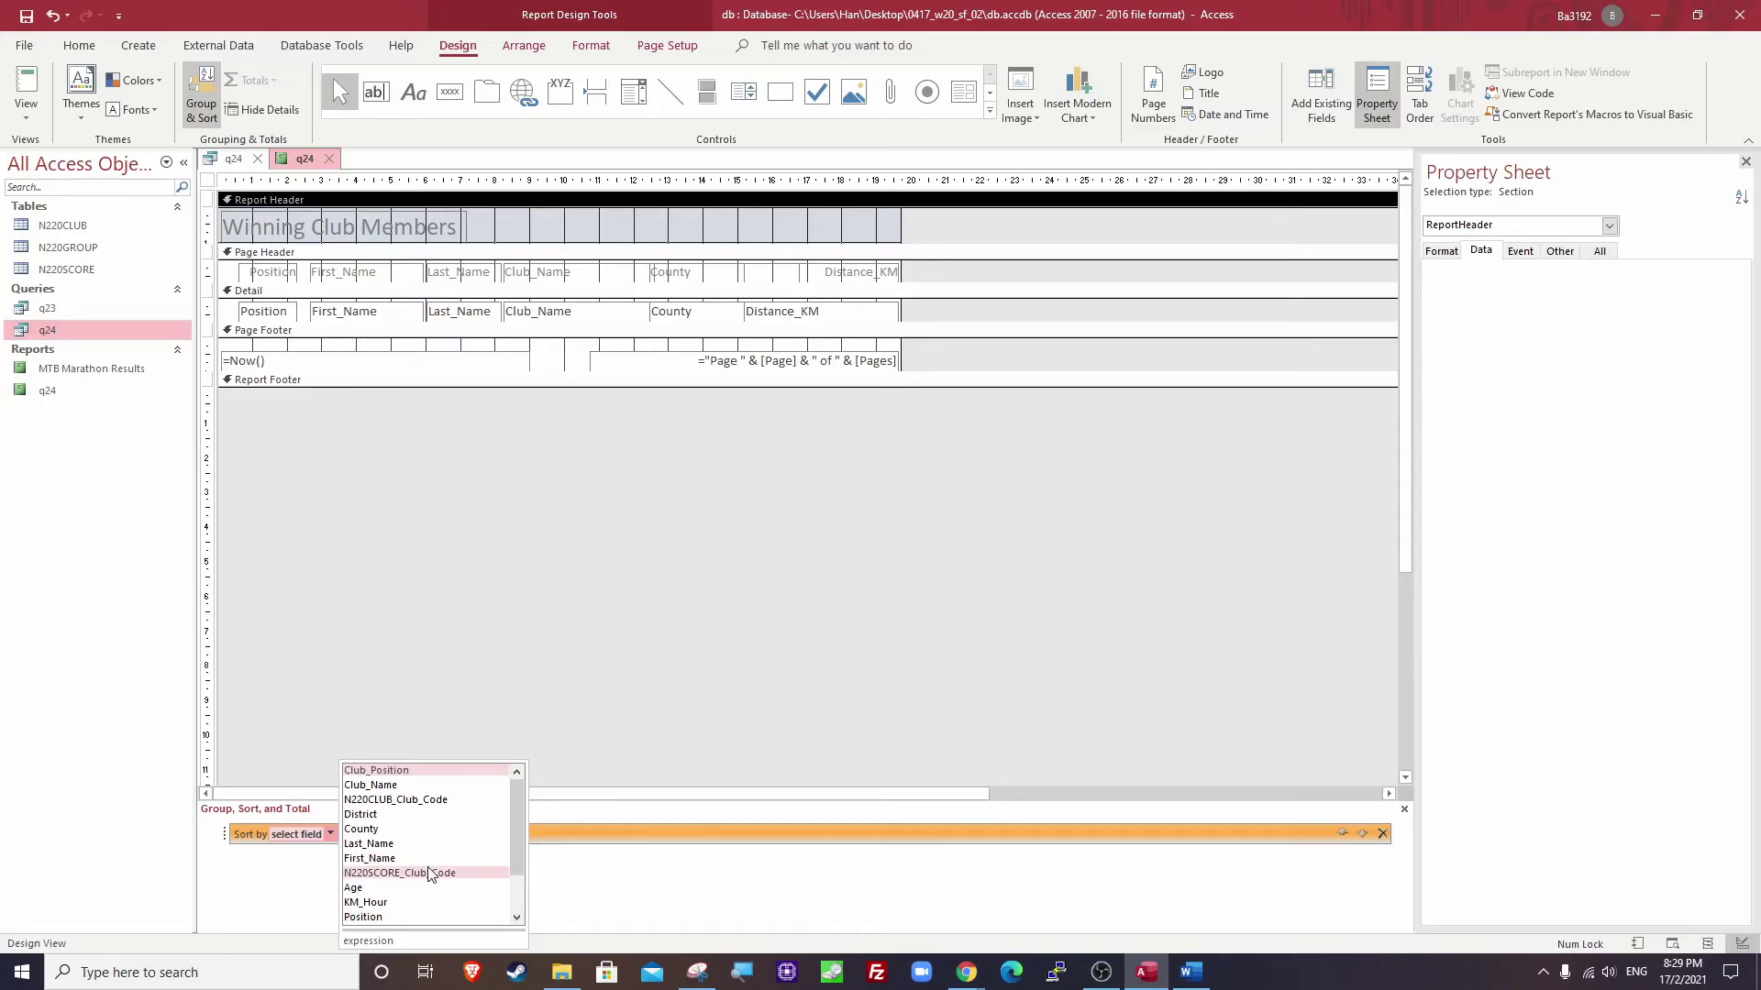
{"action": "left_click", "coordinate": [409, 830]}
{"action": "left_click", "coordinate": [401, 833]}
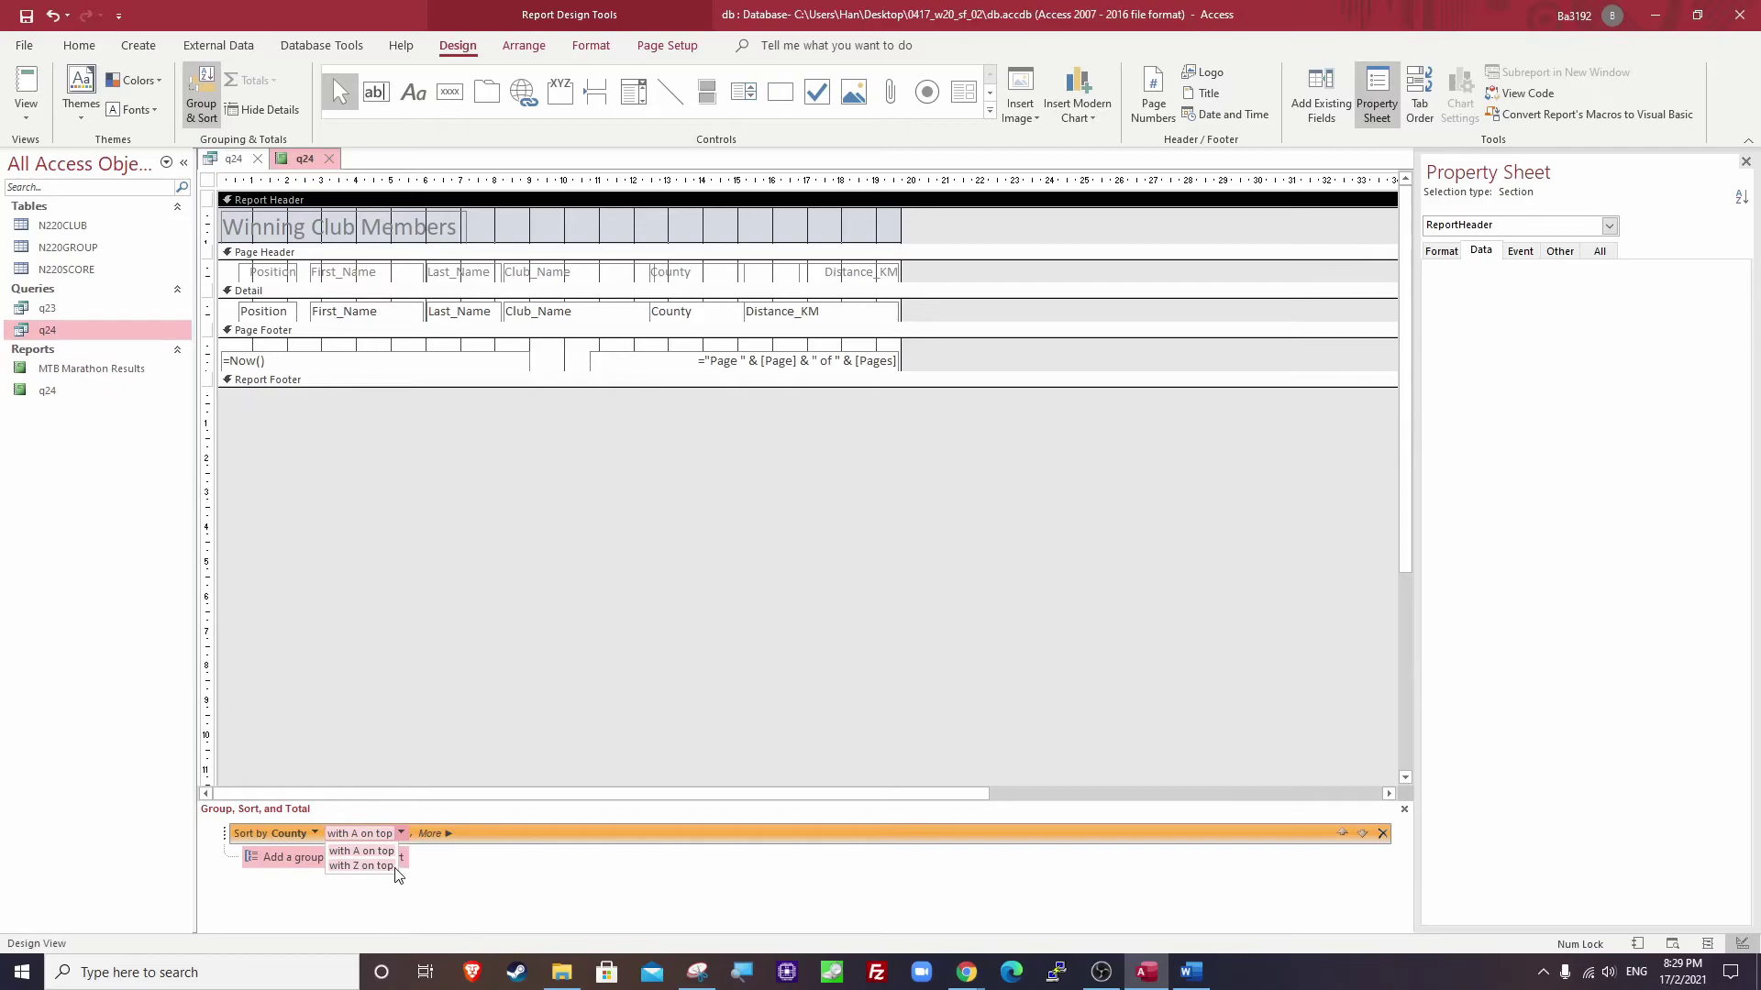
{"action": "left_click", "coordinate": [363, 866]}
{"action": "left_click", "coordinate": [509, 603]}
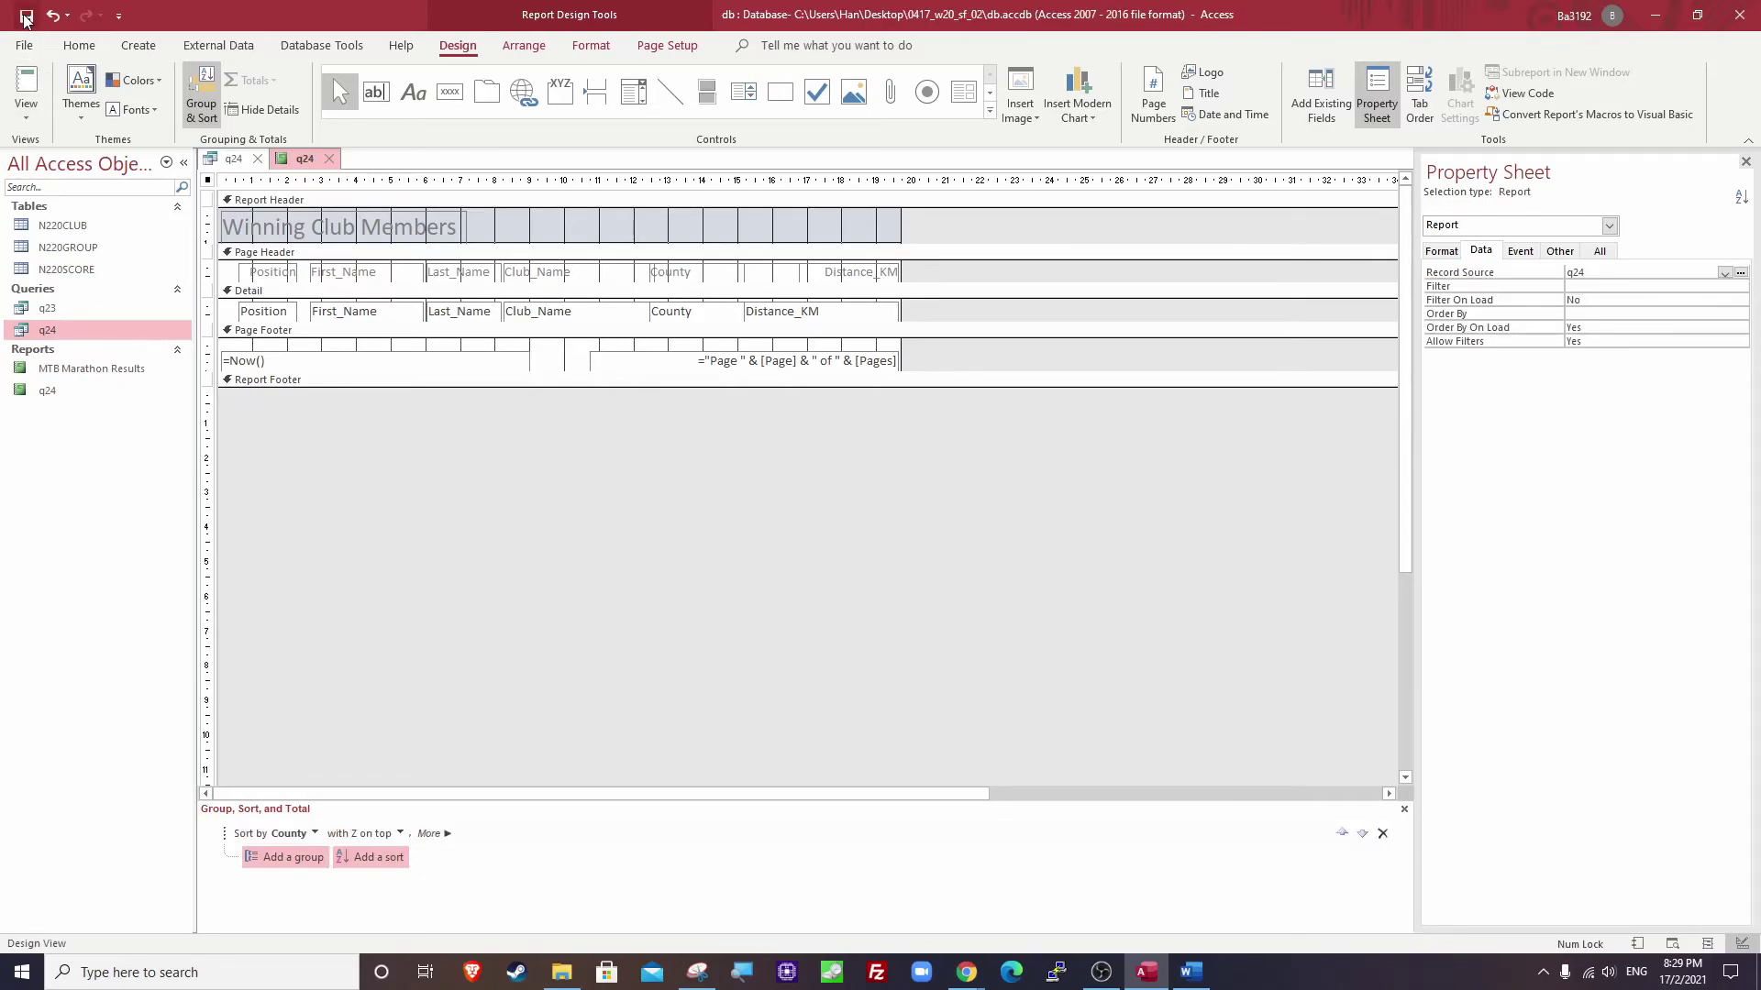
{"action": "left_click", "coordinate": [22, 115]}
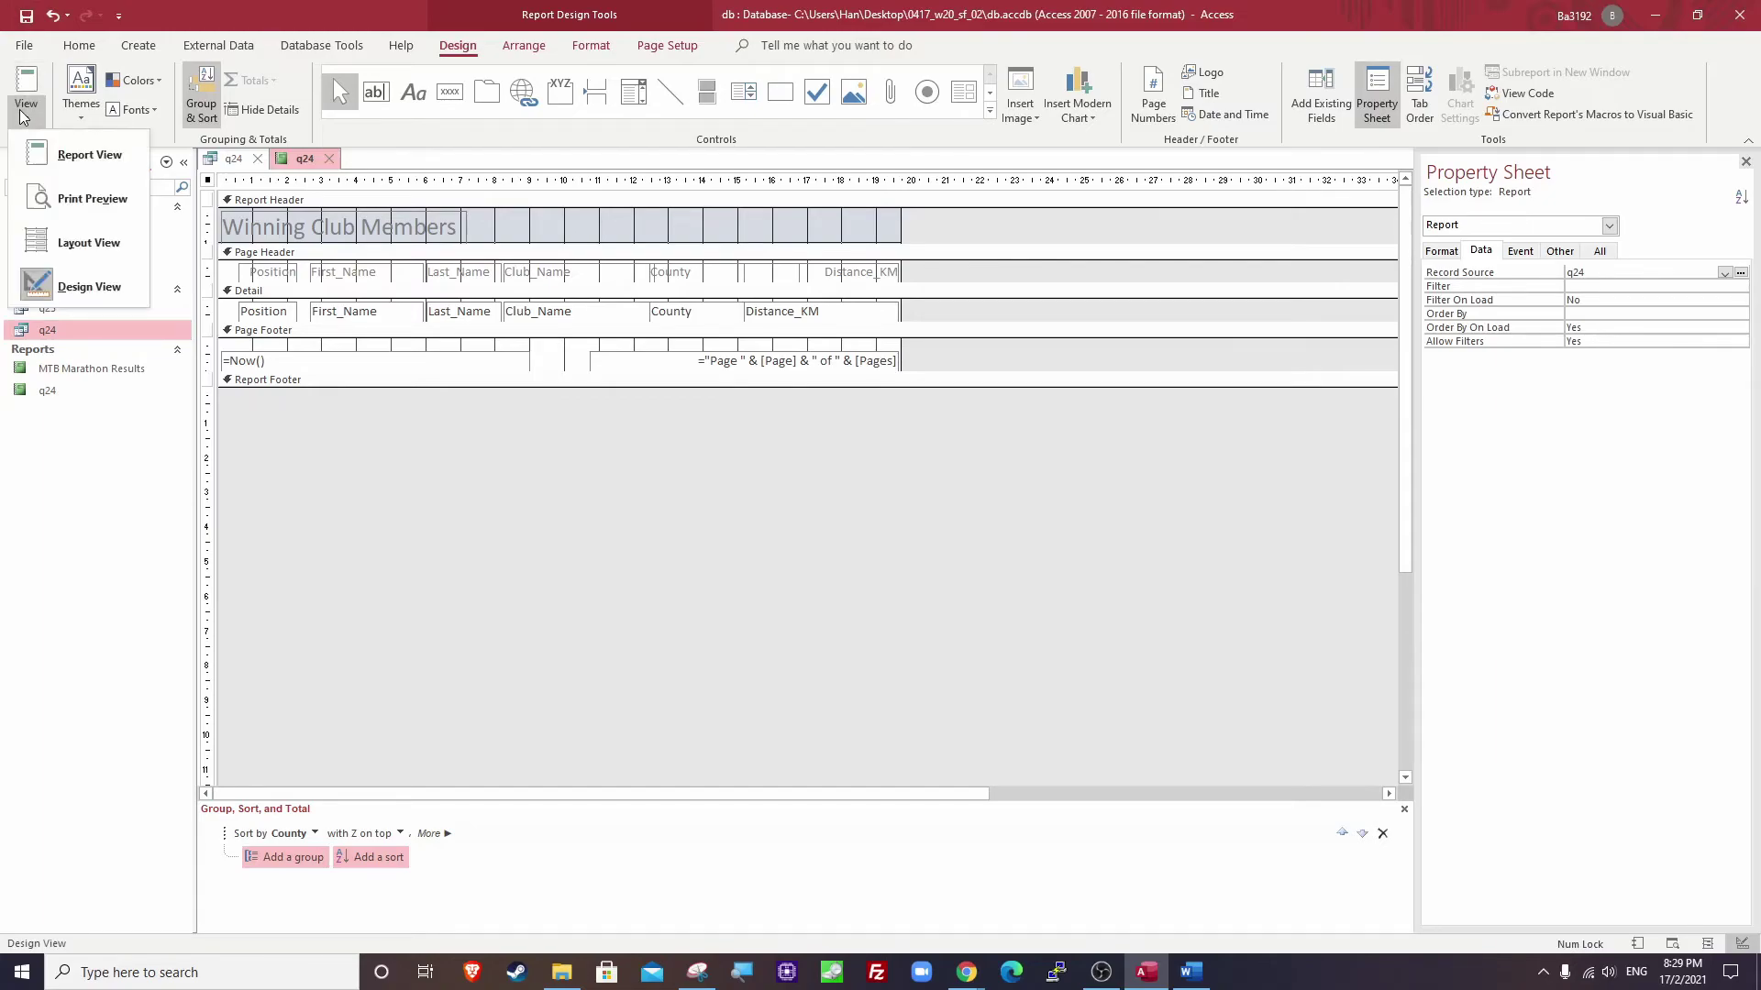
{"action": "left_click", "coordinate": [65, 191]}
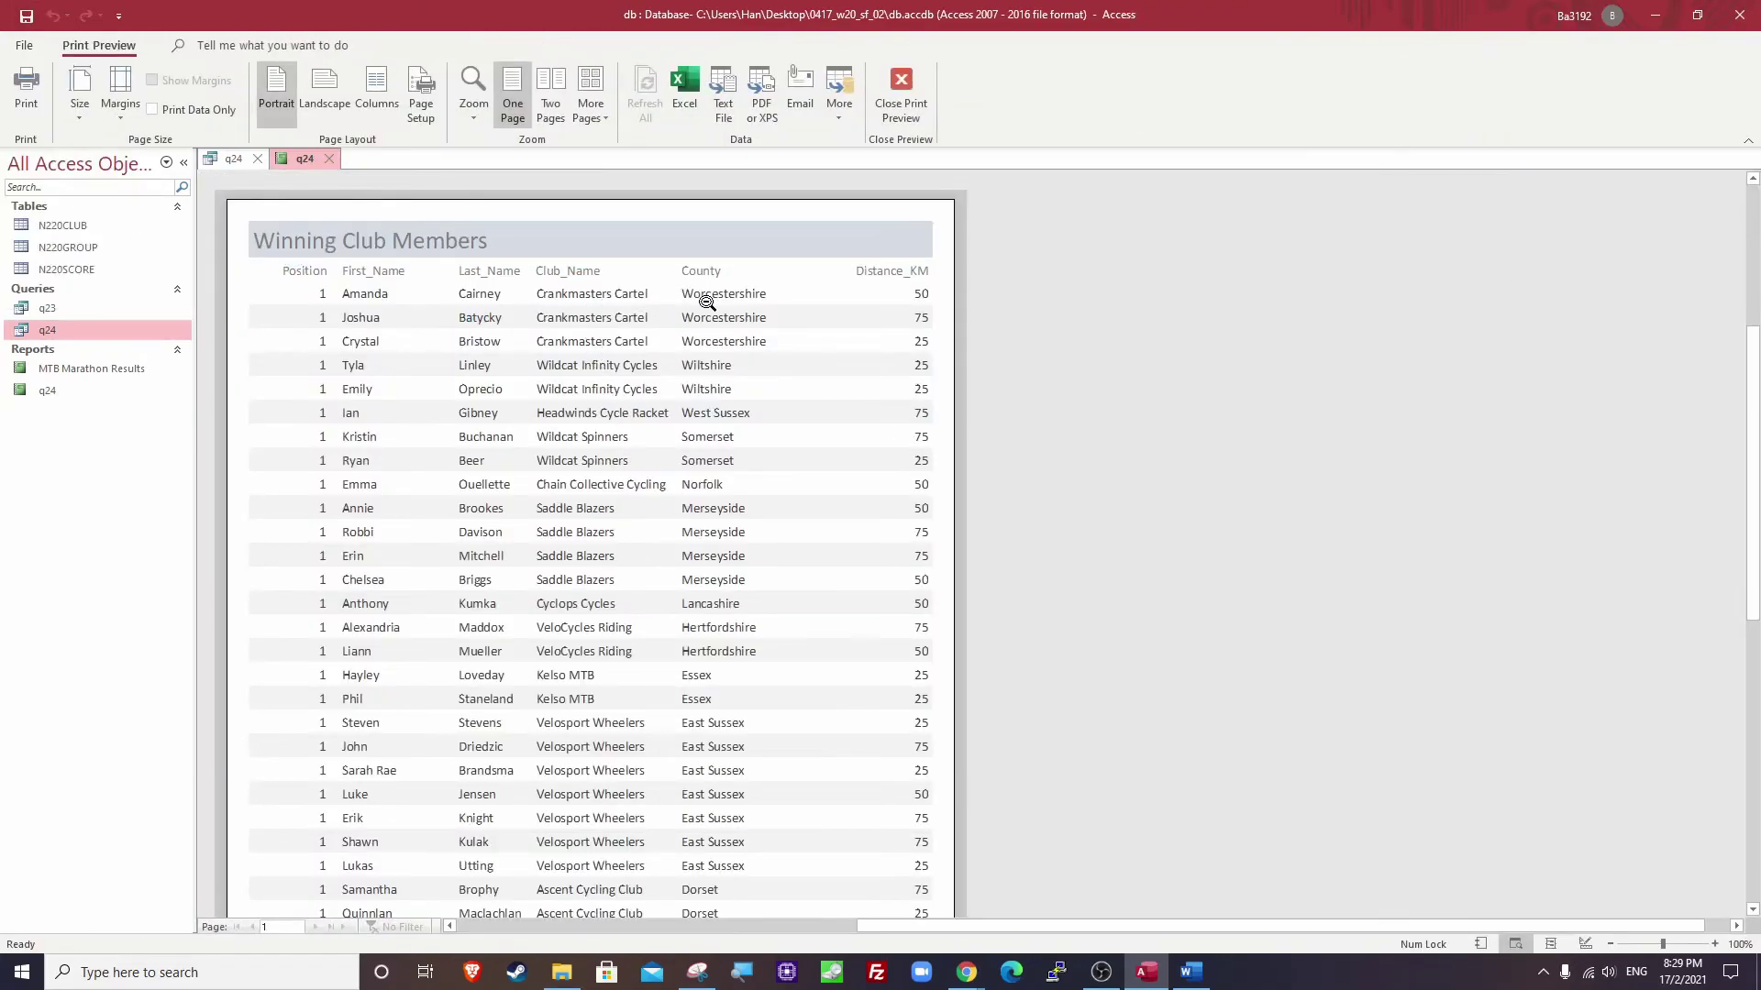
{"action": "scroll", "coordinate": [706, 422], "scroll_direction": "down", "scroll_amount": 3}
{"action": "scroll", "coordinate": [723, 478], "scroll_direction": "down", "scroll_amount": 3}
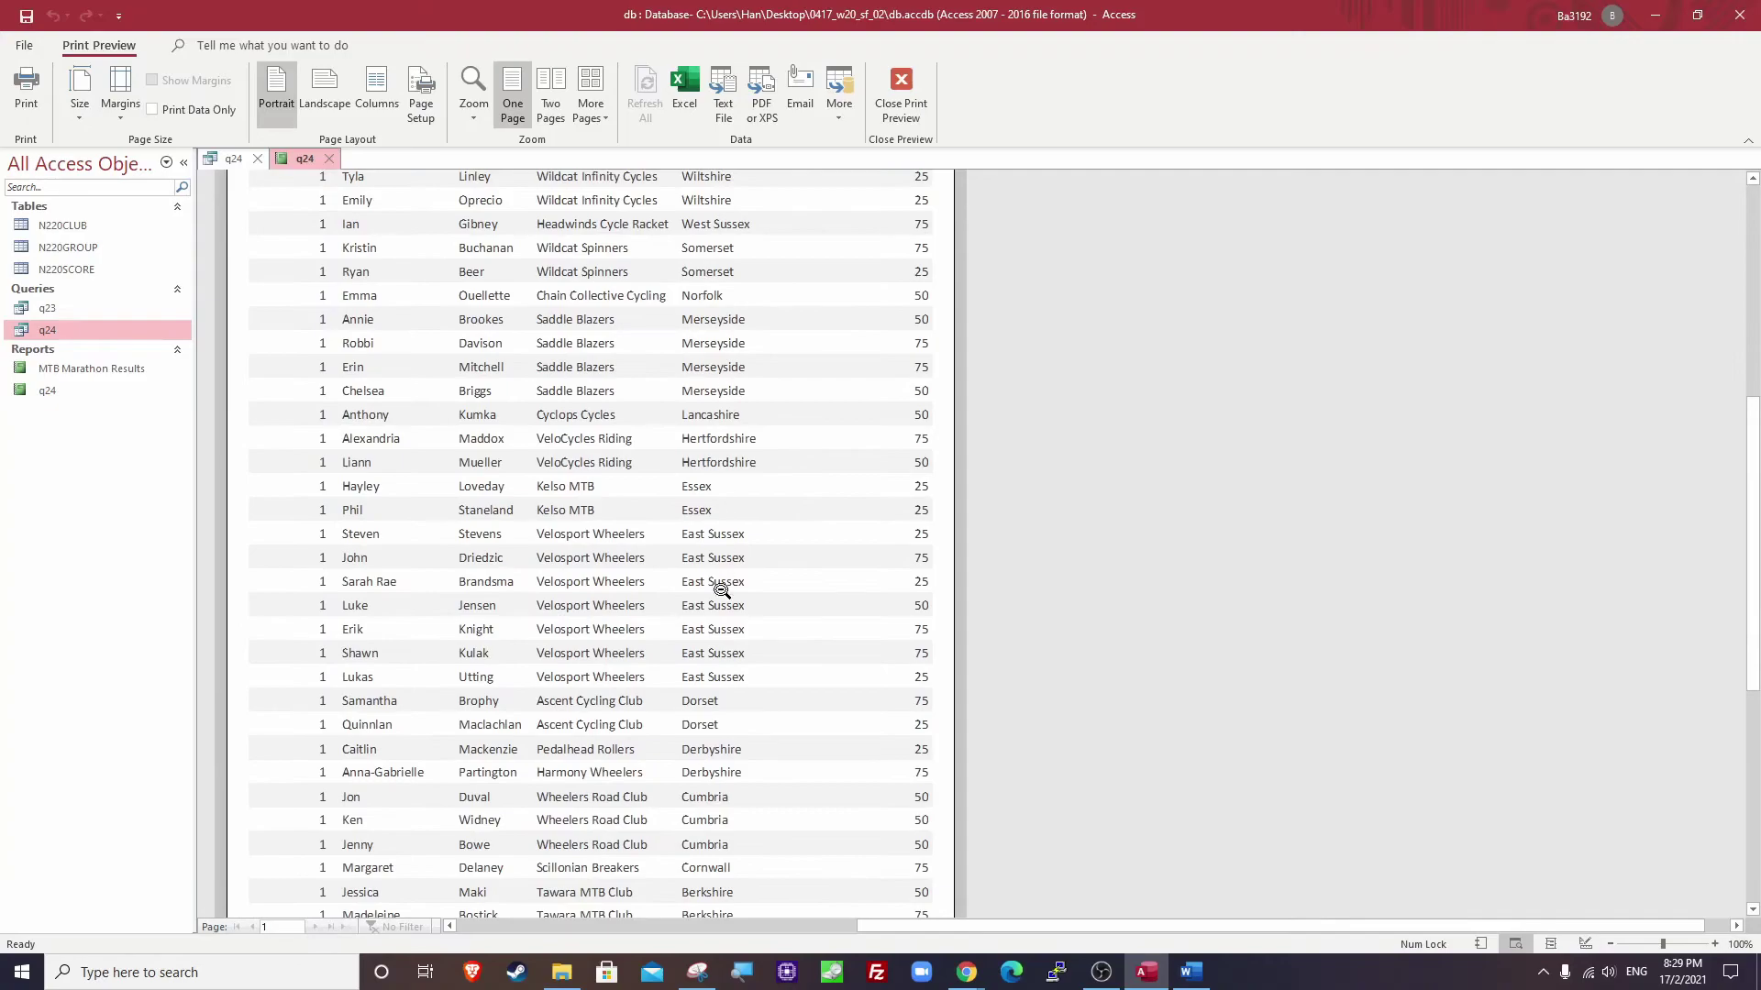
{"action": "scroll", "coordinate": [722, 789], "scroll_direction": "up", "scroll_amount": 6}
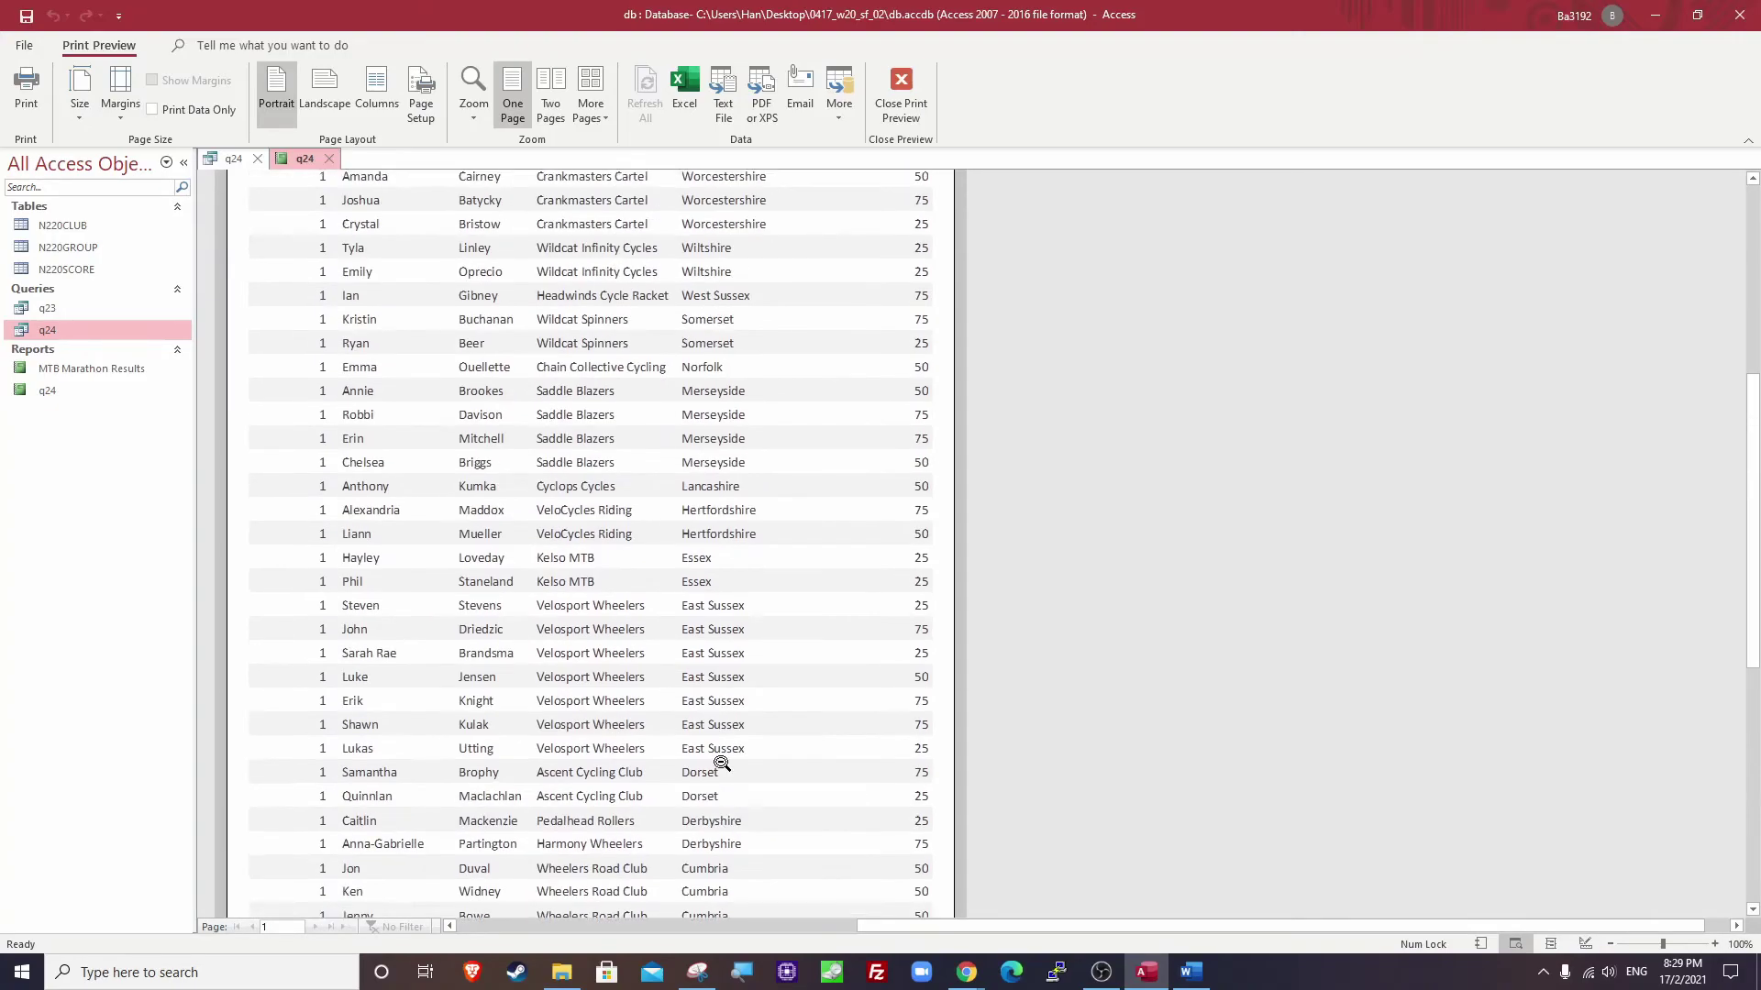
{"action": "key", "text": "alt+Tab"}
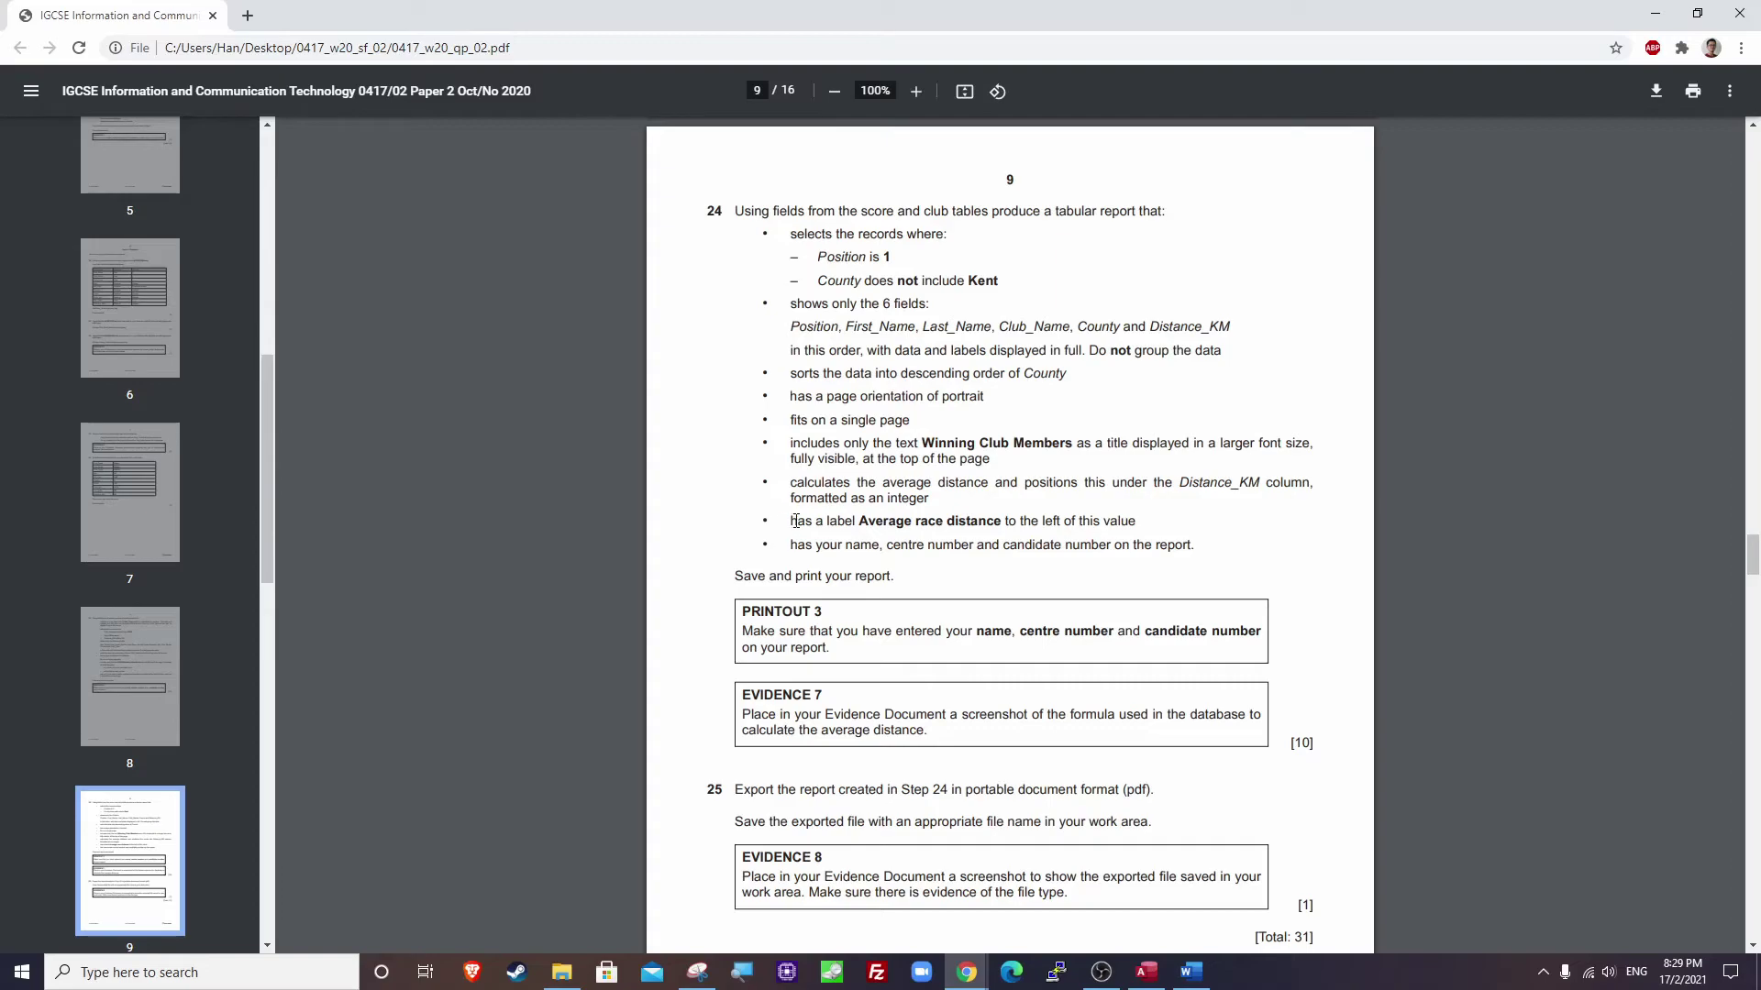
{"action": "left_click_drag", "start_coordinate": [792, 484], "coordinate": [853, 445]}
{"action": "left_click_drag", "start_coordinate": [790, 234], "coordinate": [982, 463]}
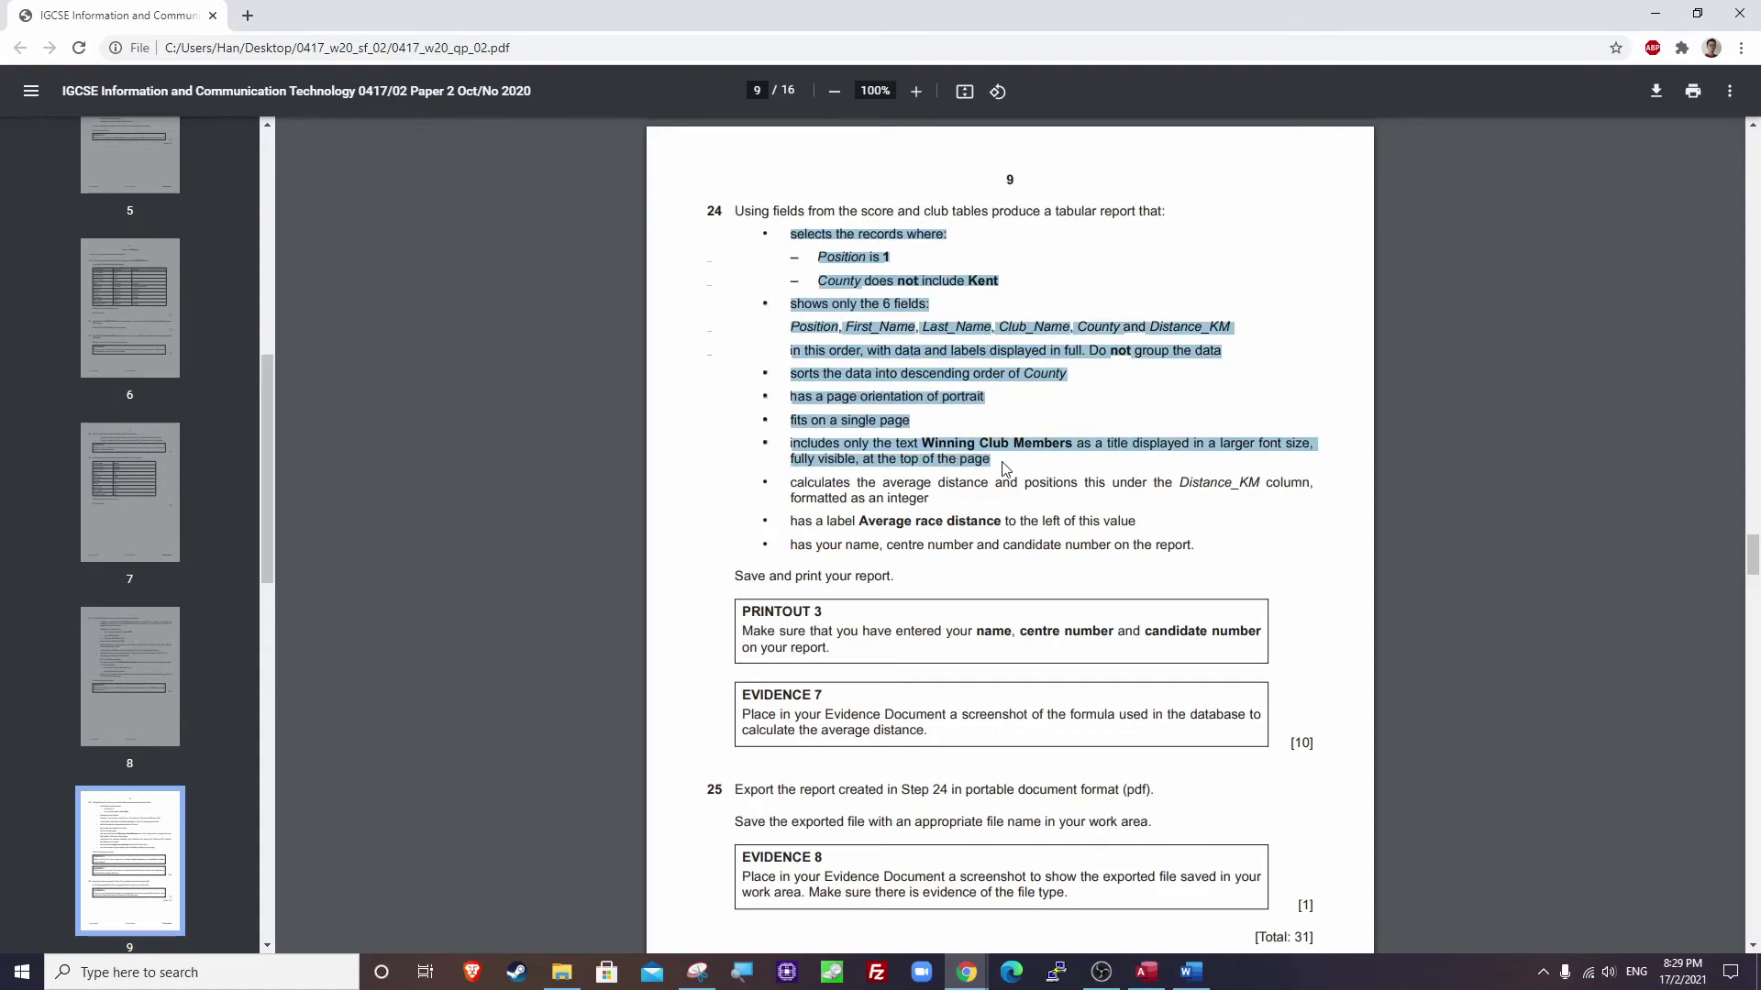
{"action": "left_click", "coordinate": [774, 488]}
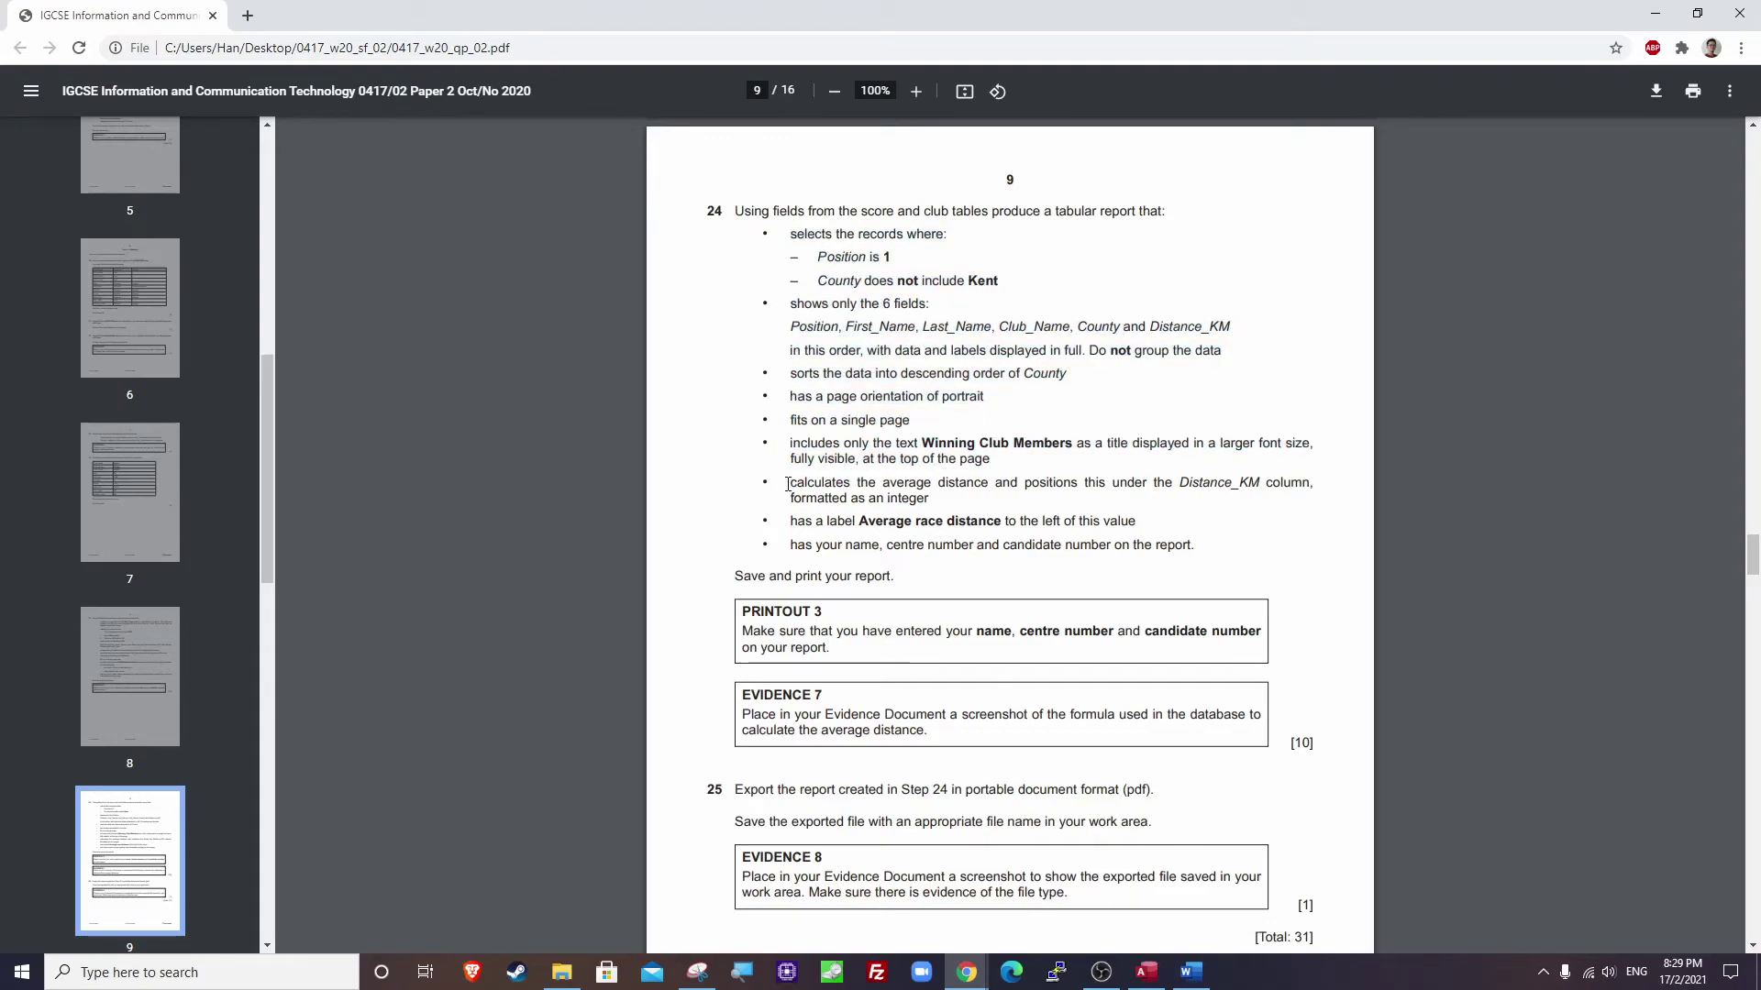
{"action": "left_click_drag", "start_coordinate": [794, 485], "coordinate": [850, 491]}
{"action": "mouse_move", "coordinate": [915, 491]}
{"action": "left_mouse_down"}
{"action": "mouse_move", "coordinate": [1311, 490]}
{"action": "mouse_move", "coordinate": [820, 500]}
{"action": "mouse_move", "coordinate": [931, 500]}
{"action": "left_mouse_up"}
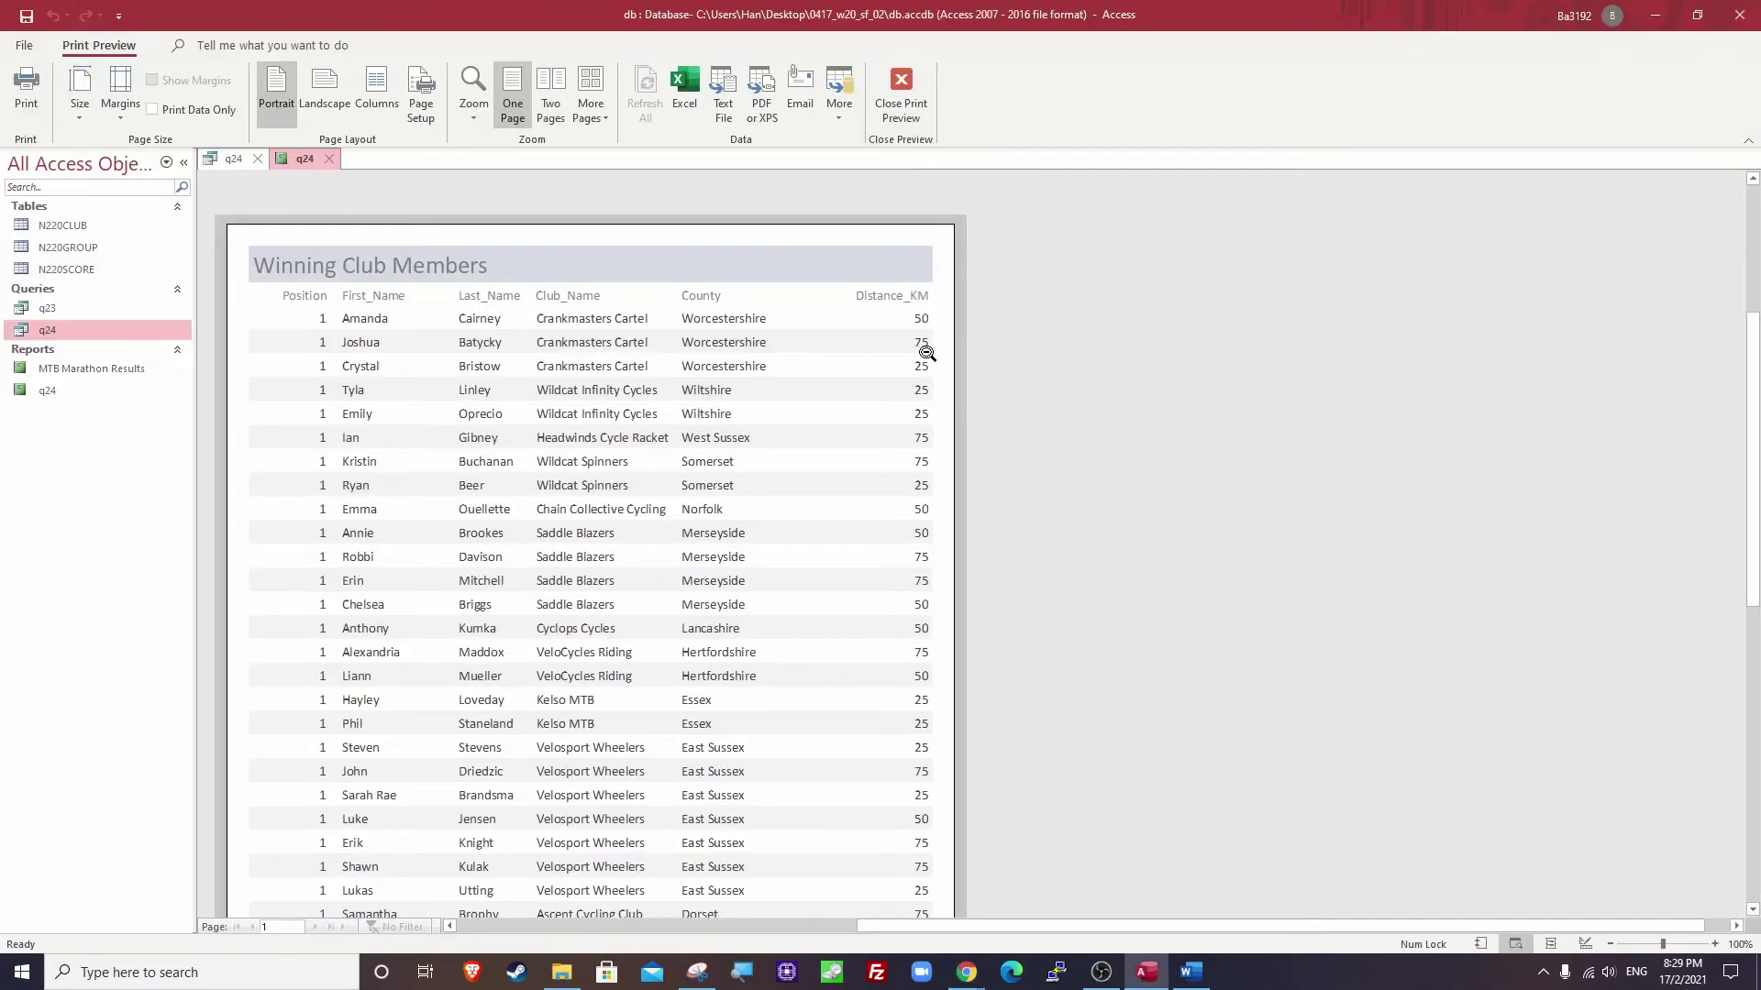
{"action": "scroll", "coordinate": [890, 624], "scroll_direction": "down", "scroll_amount": 5}
{"action": "scroll", "coordinate": [866, 686], "scroll_direction": "up", "scroll_amount": 5}
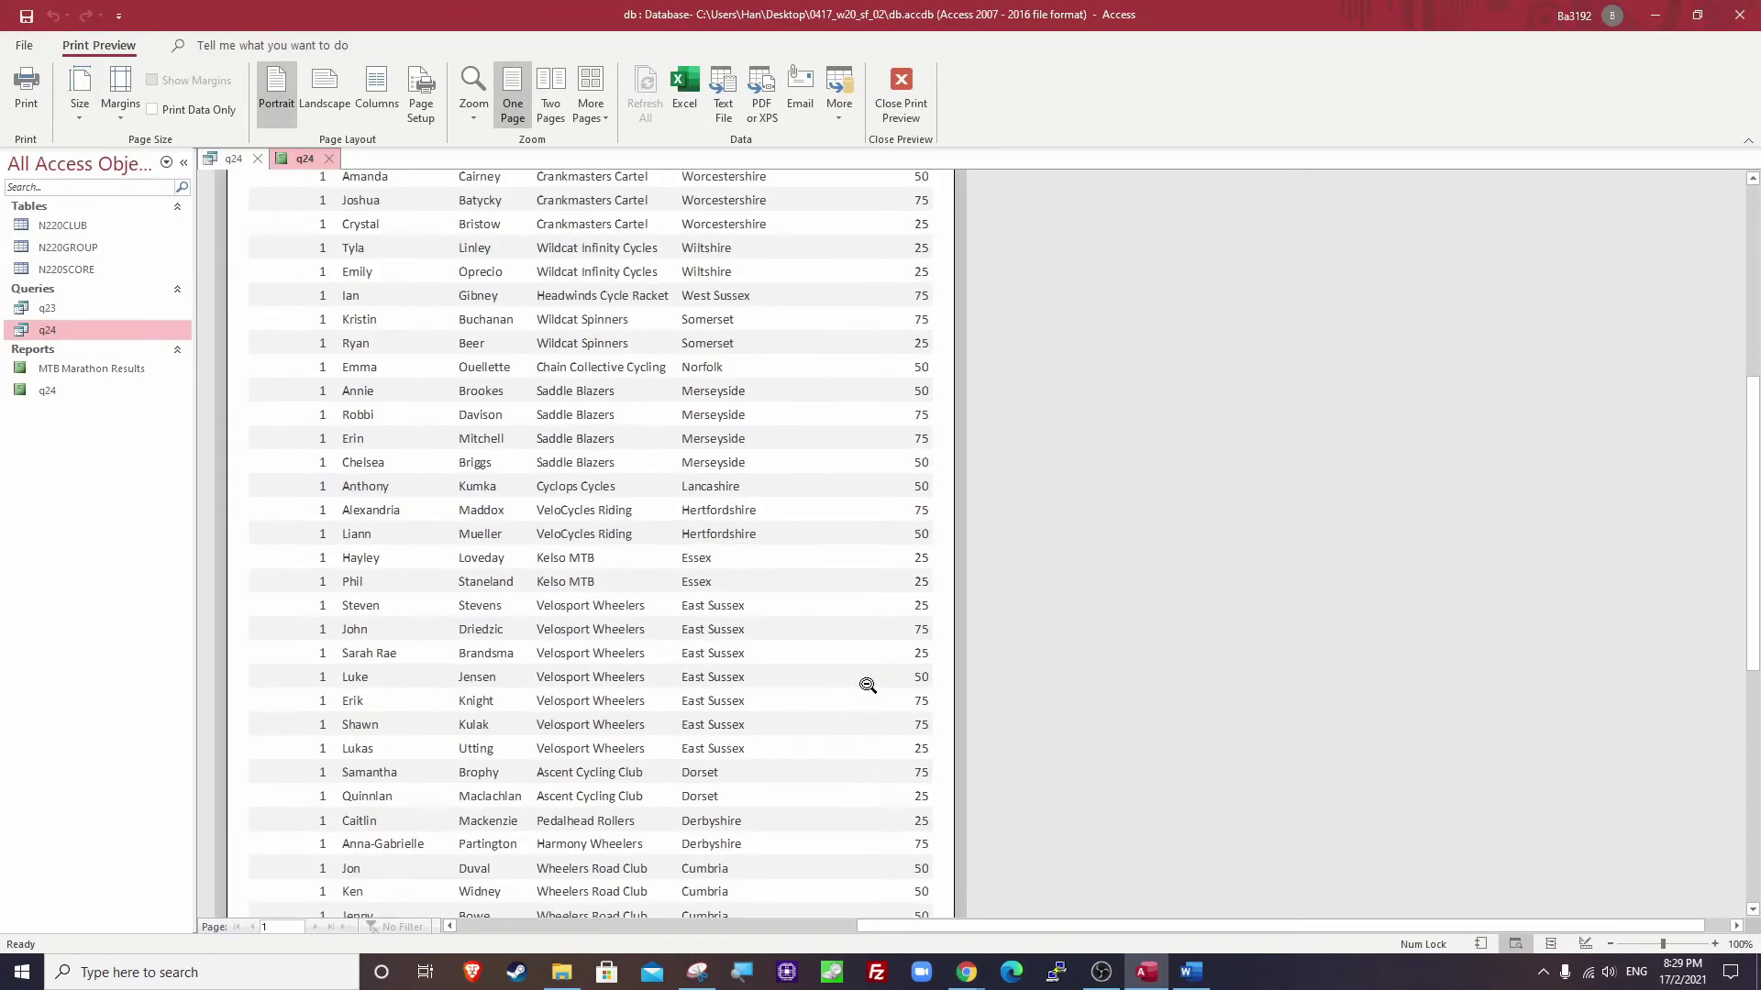
{"action": "scroll", "coordinate": [927, 642], "scroll_direction": "down", "scroll_amount": 3}
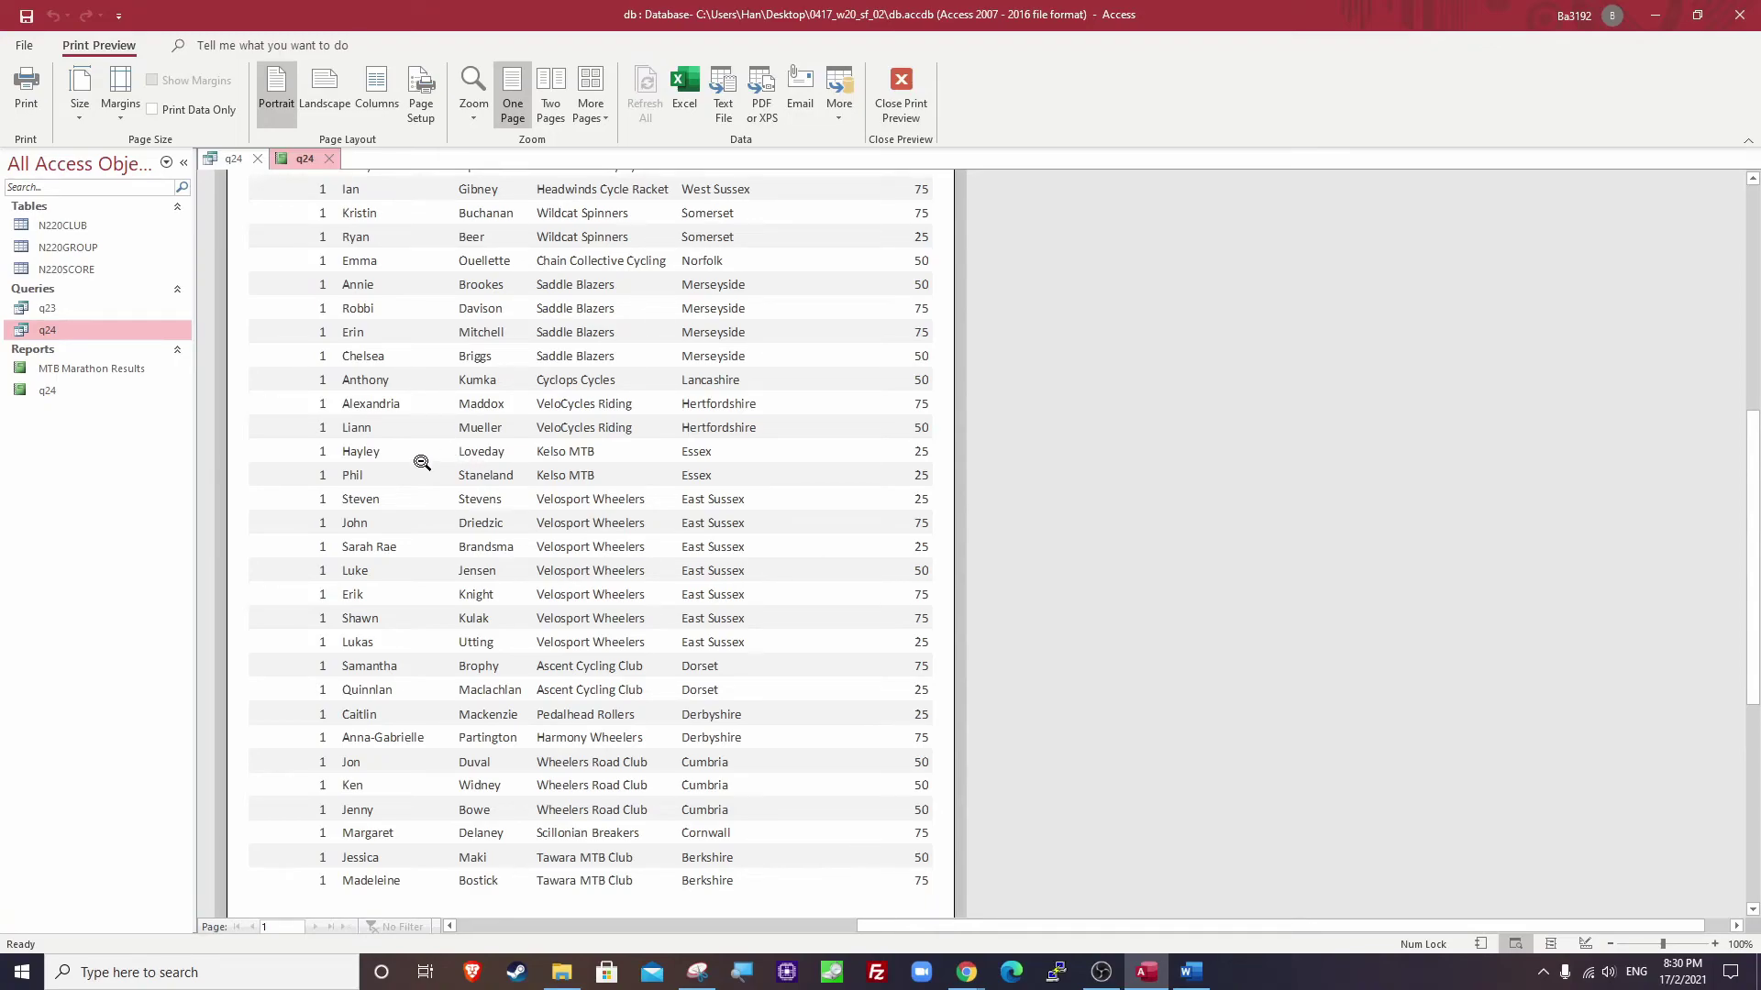
Add an =Avg([Distance_KM]) total to the report footer and close the Group, Sort and Total pane.
{"action": "right_click", "coordinate": [290, 157]}
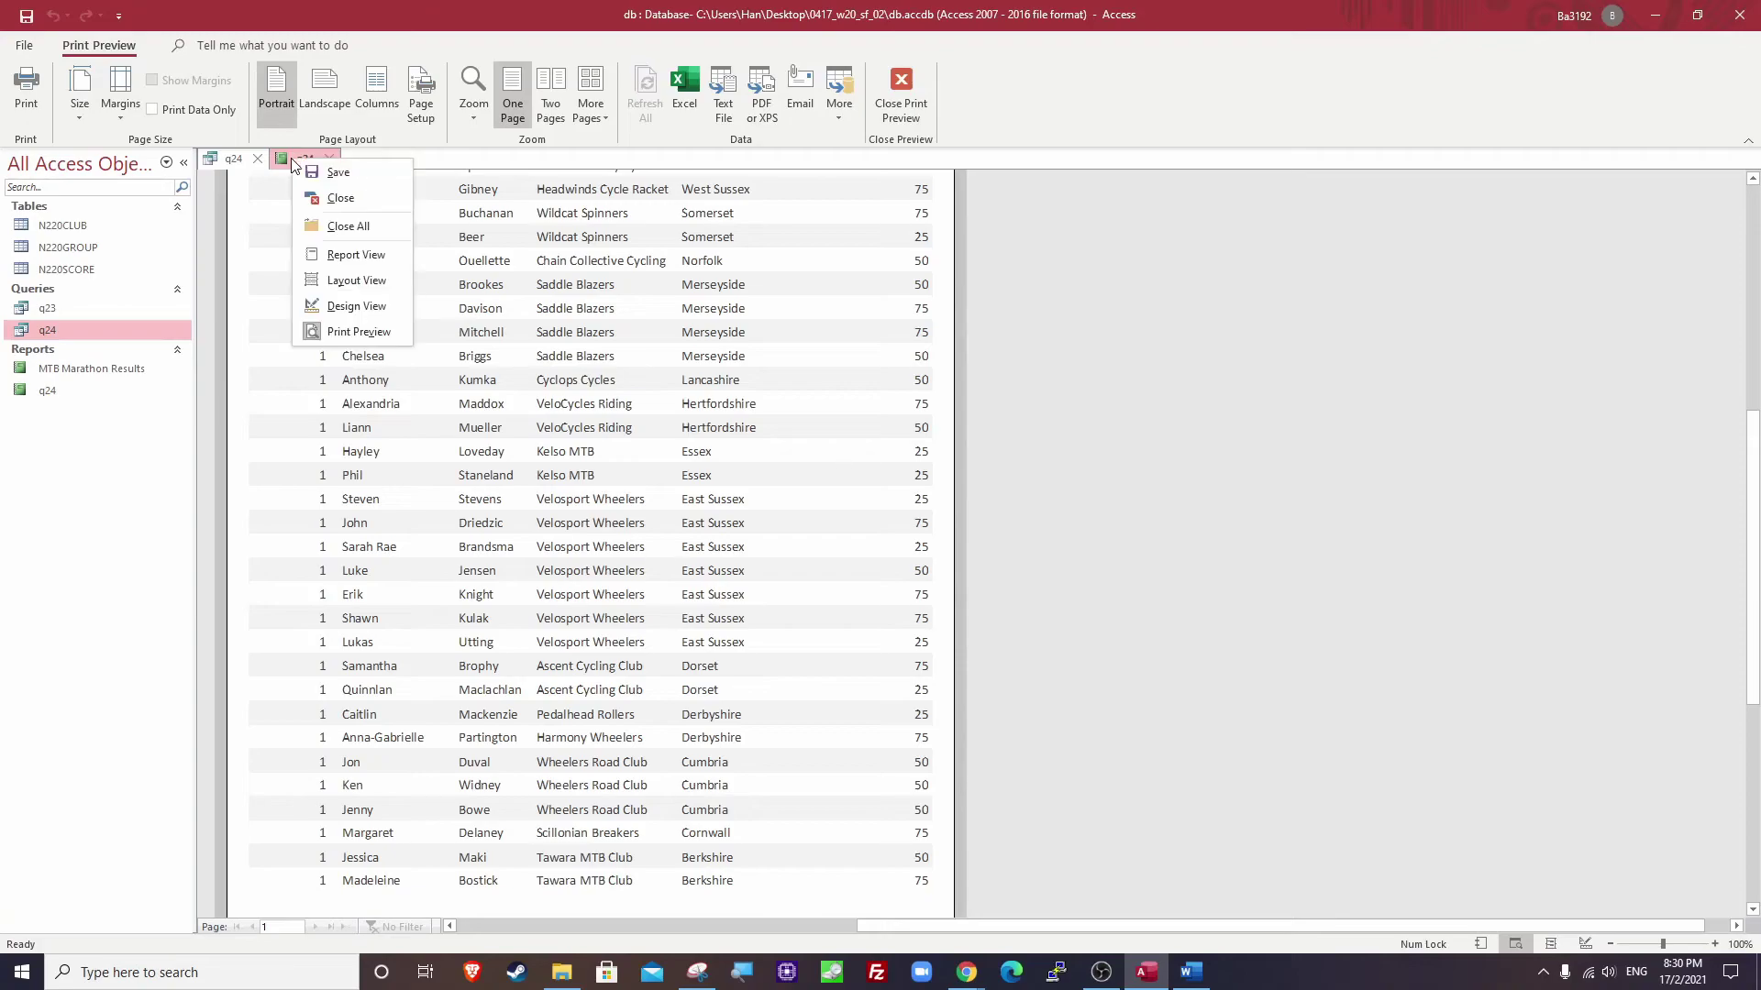
{"action": "left_click", "coordinate": [320, 307]}
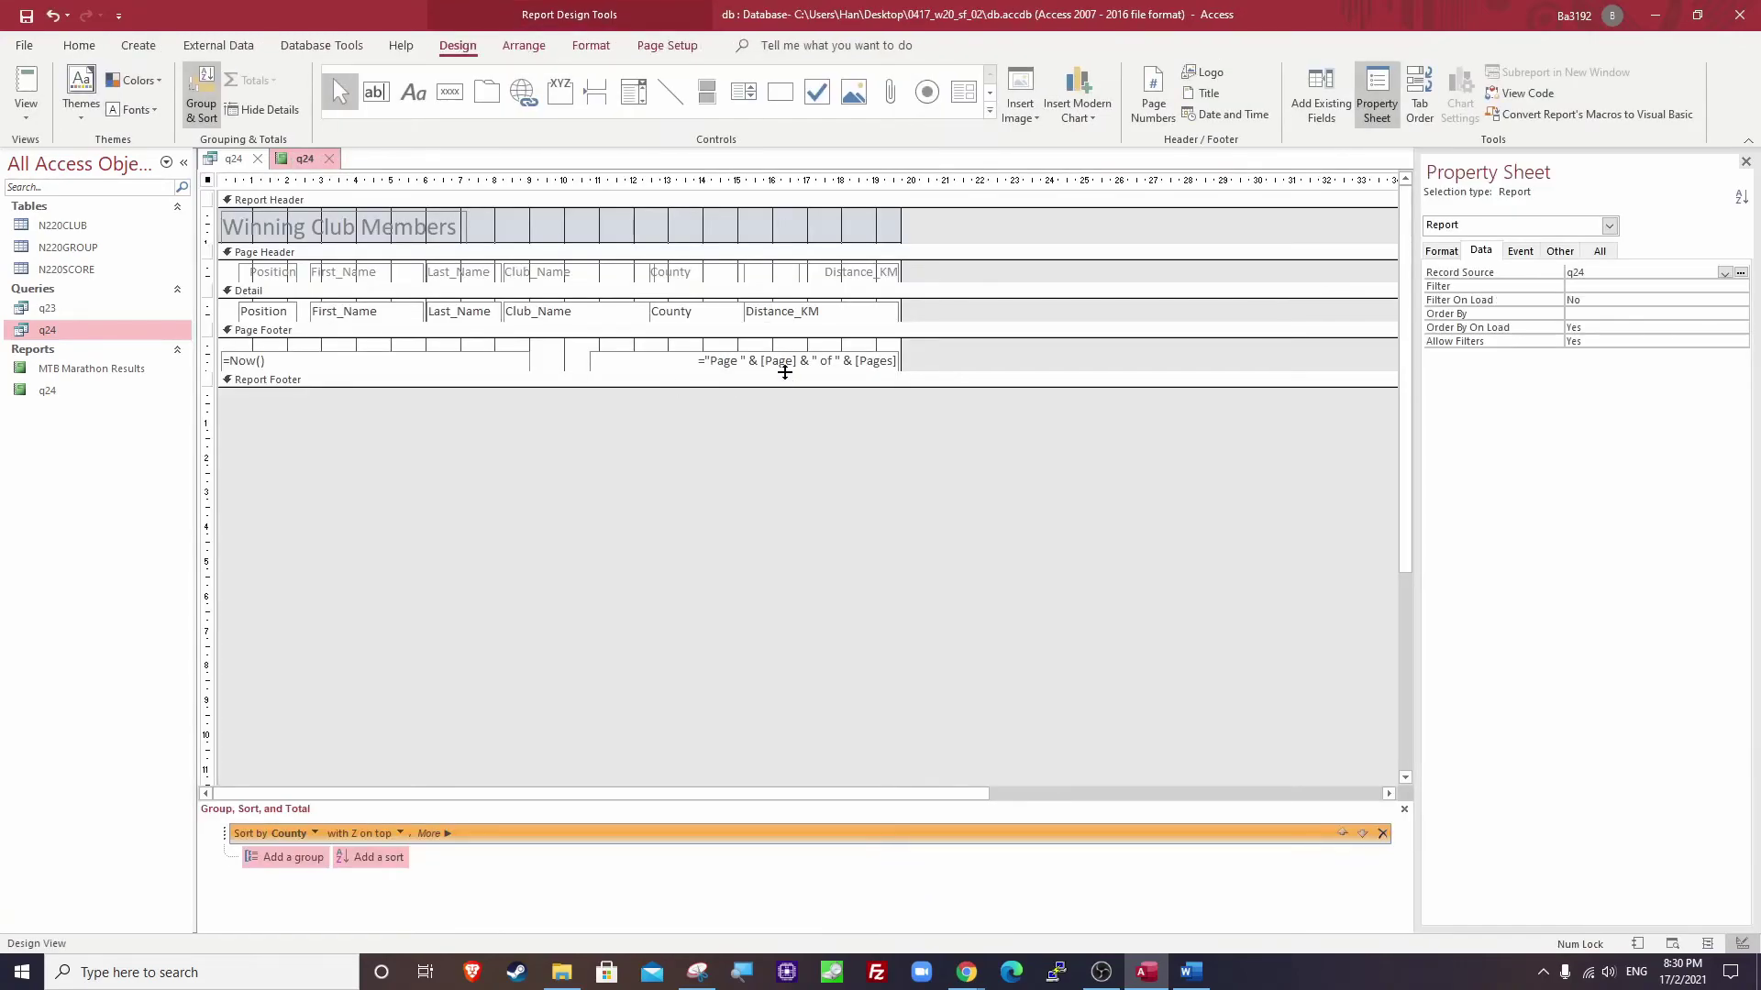
{"action": "right_click", "coordinate": [803, 316]}
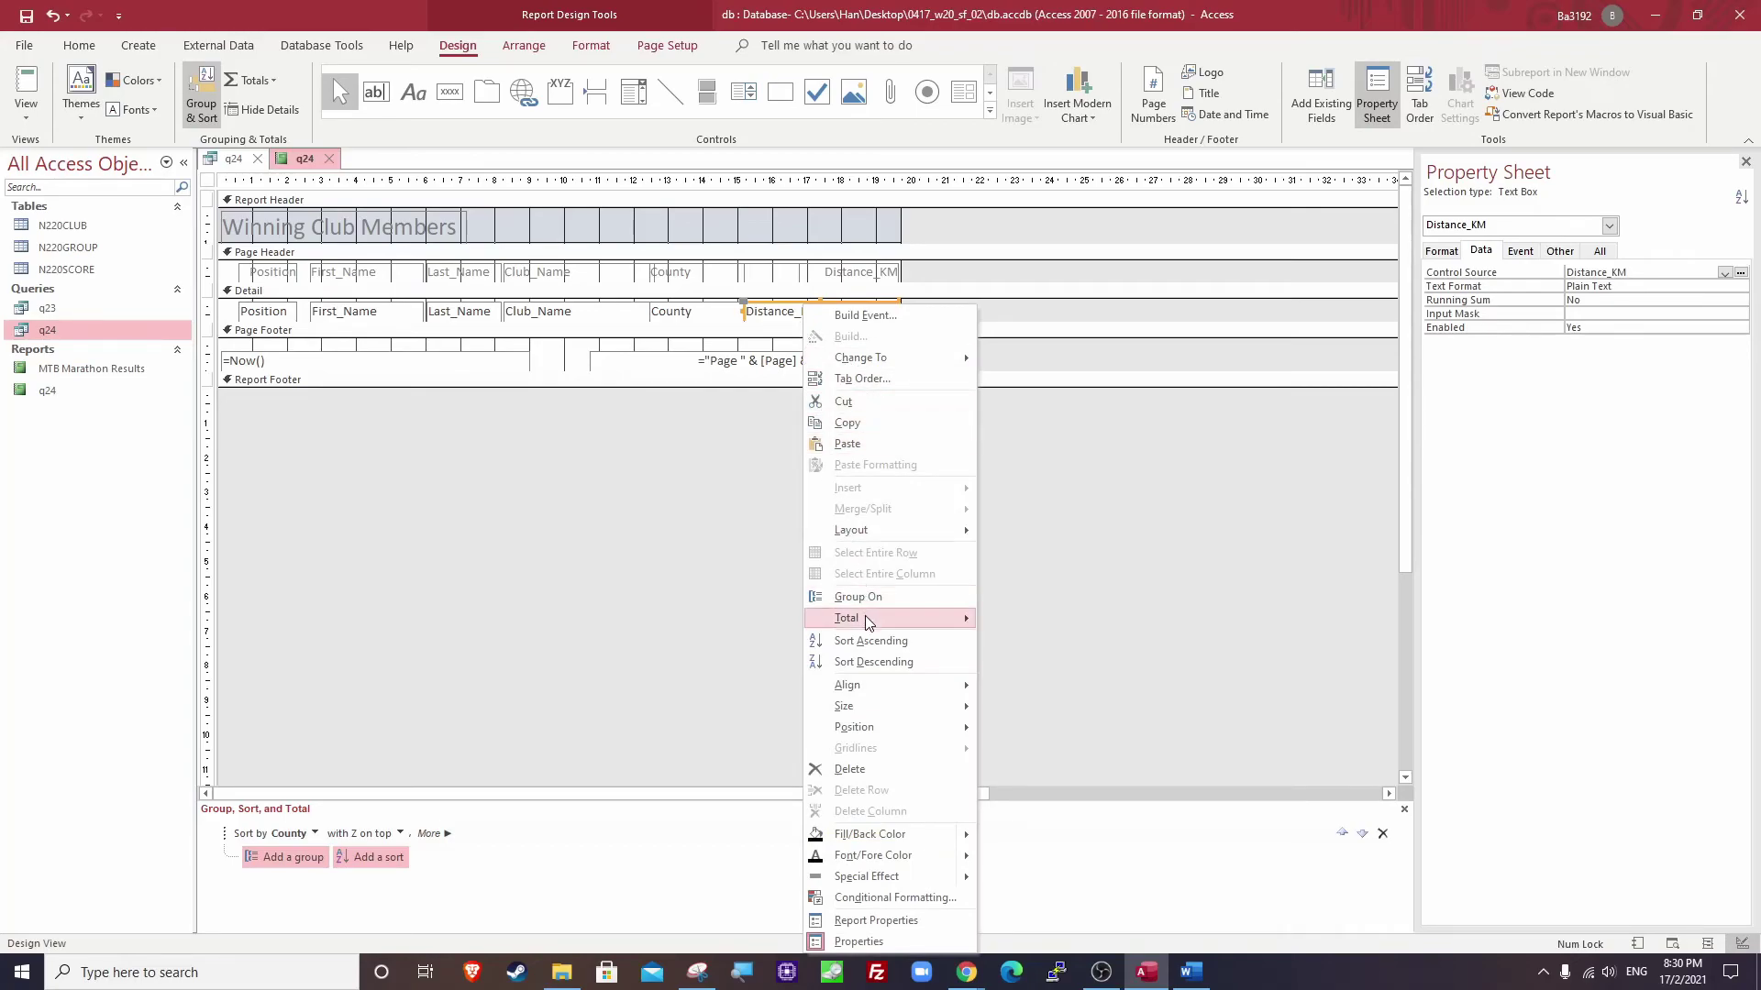
{"action": "mouse_move", "coordinate": [880, 618]}
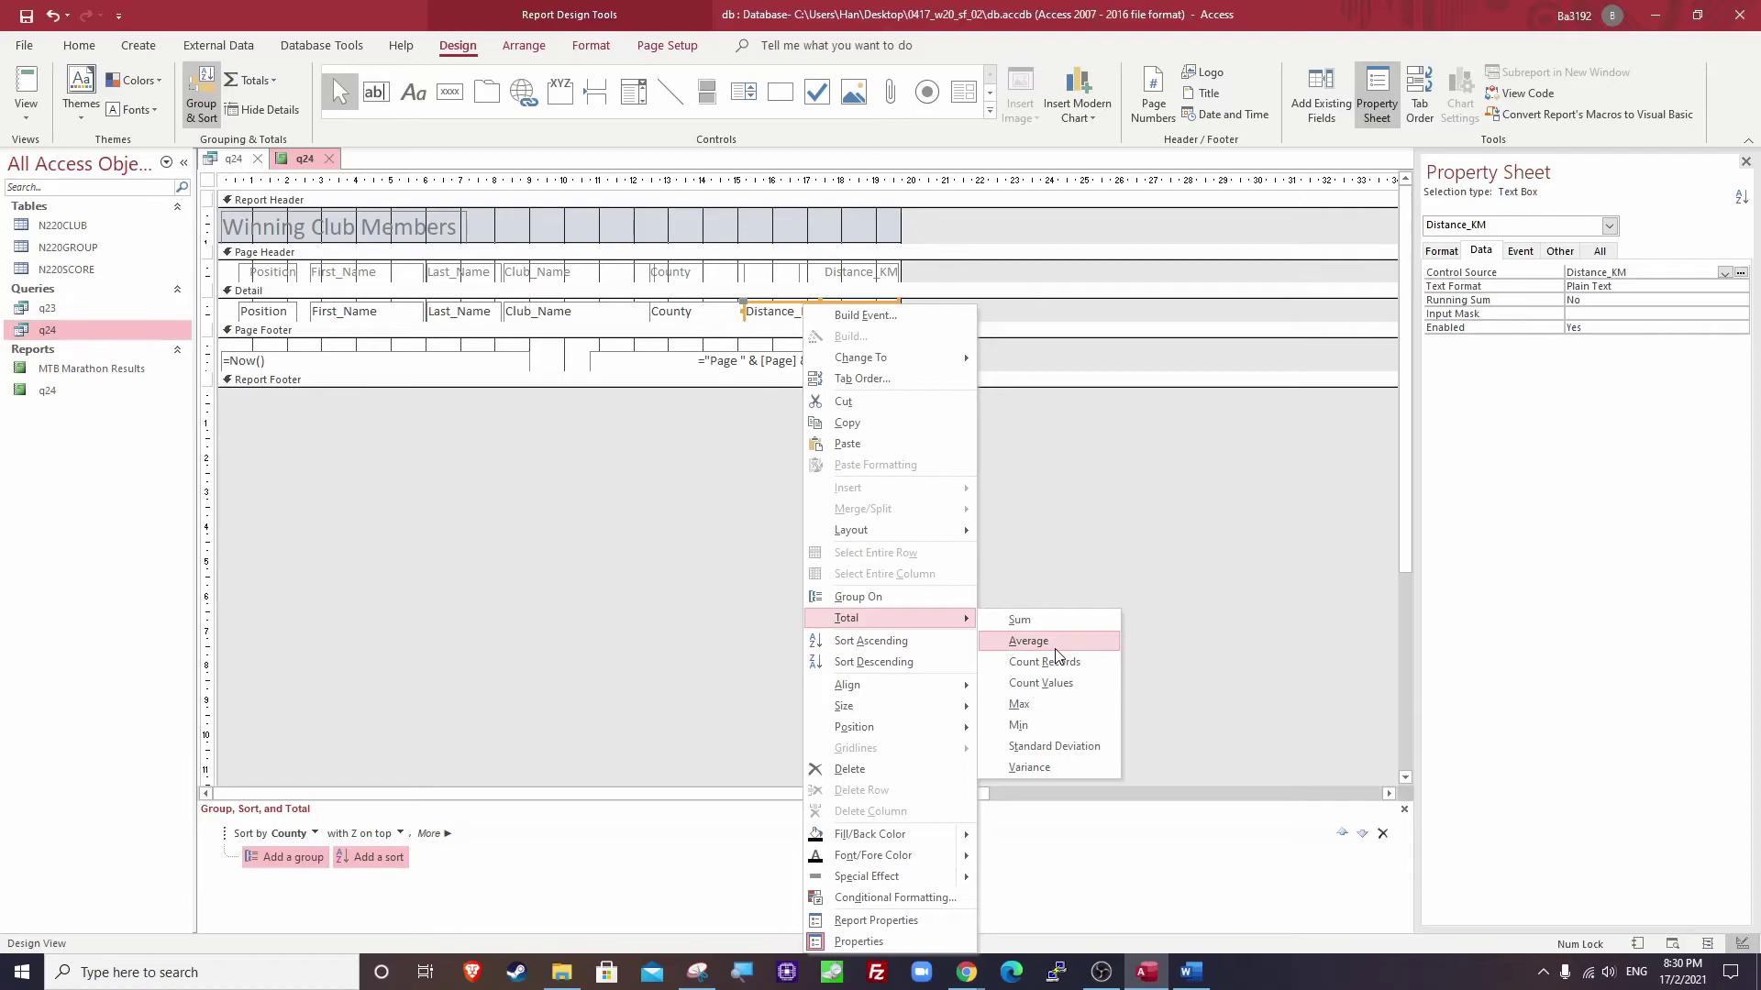
{"action": "left_click", "coordinate": [1028, 641]}
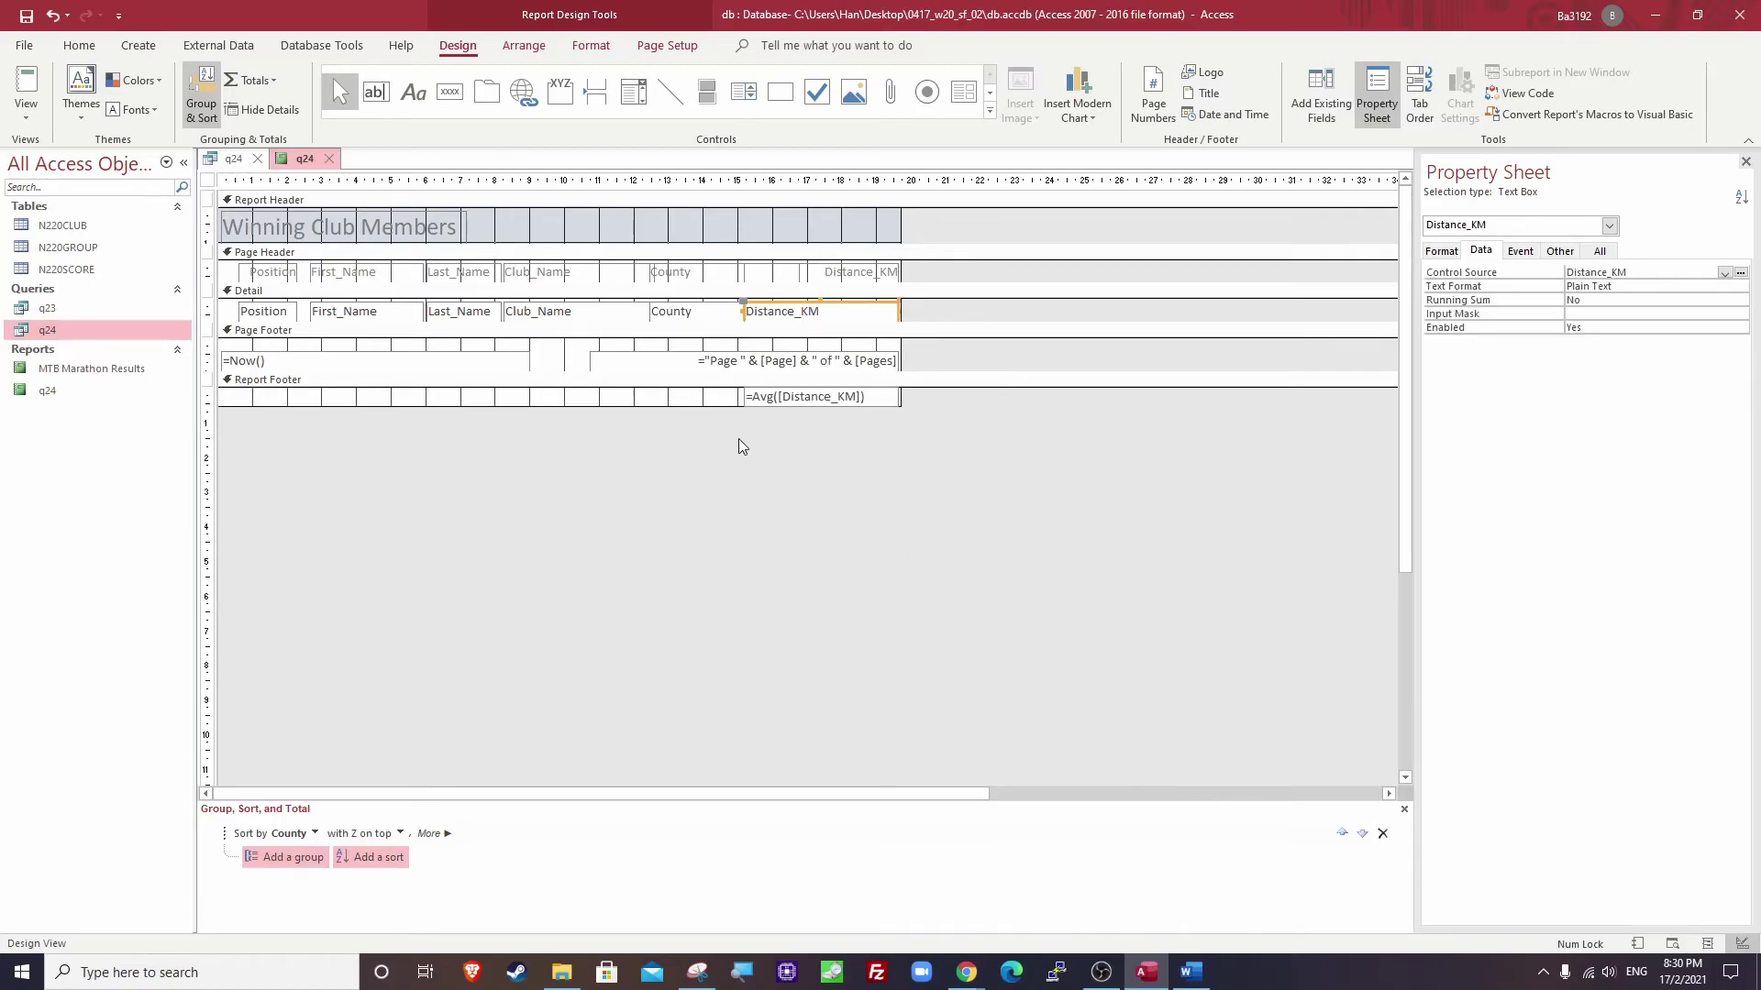
{"action": "left_click", "coordinate": [770, 400]}
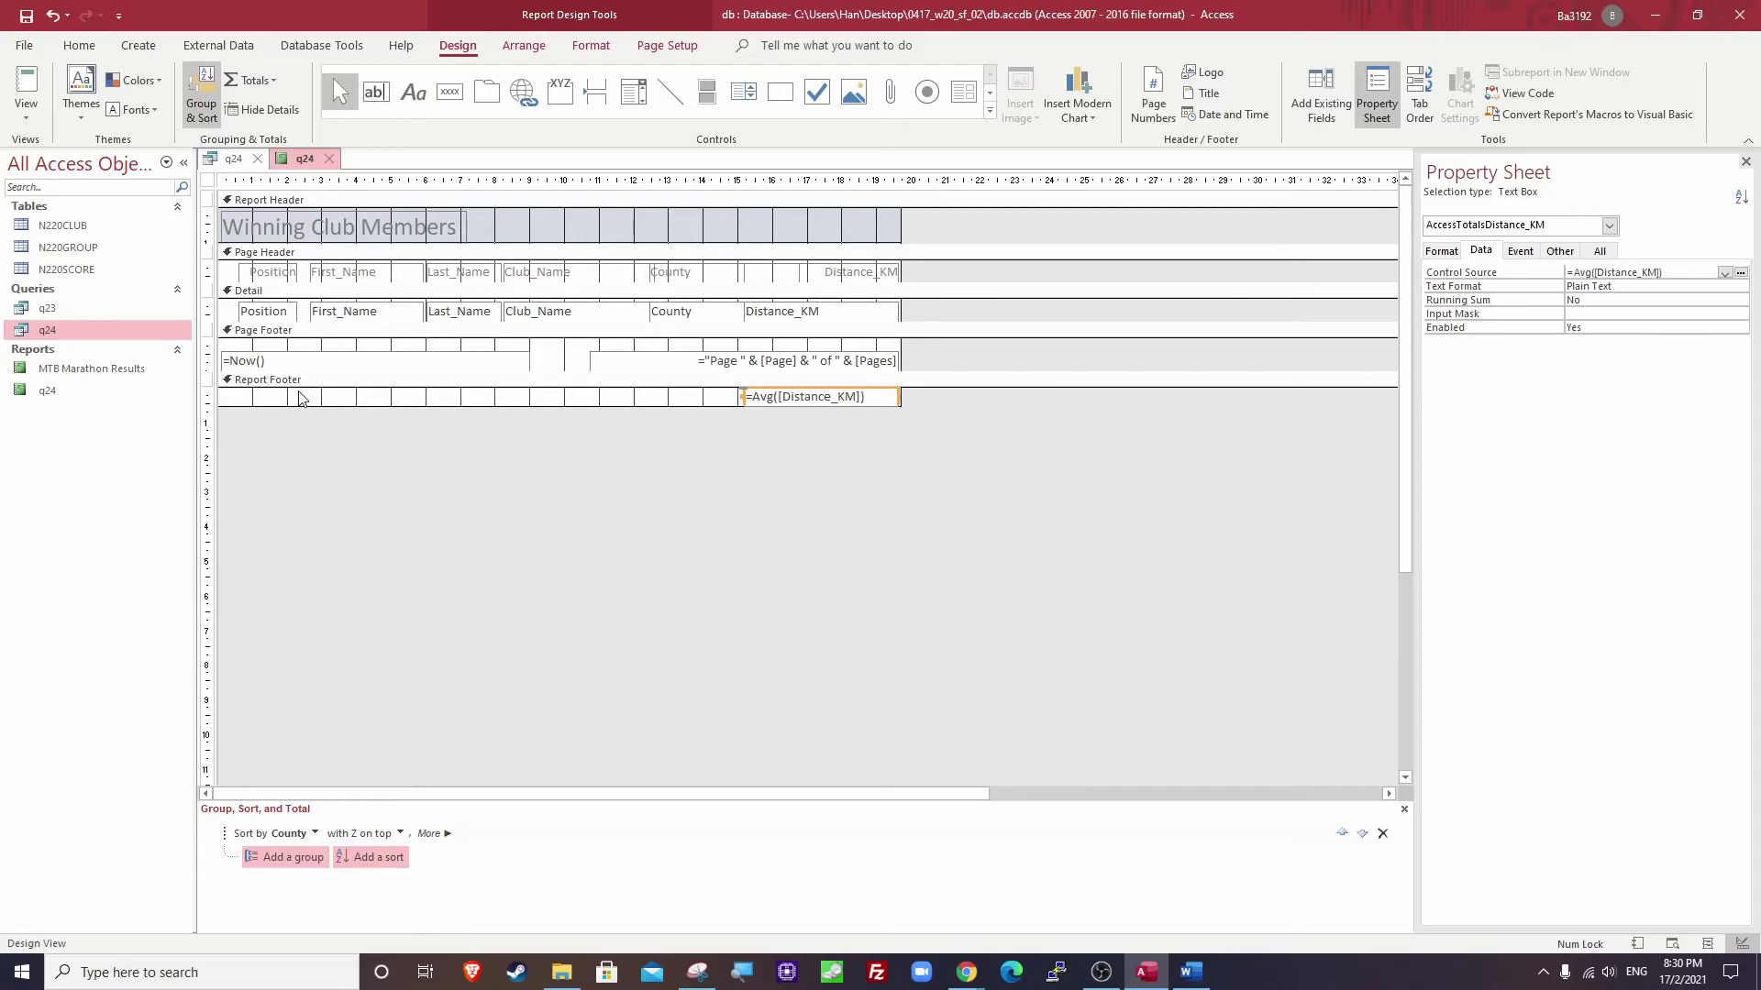
{"action": "left_click", "coordinate": [1404, 809]}
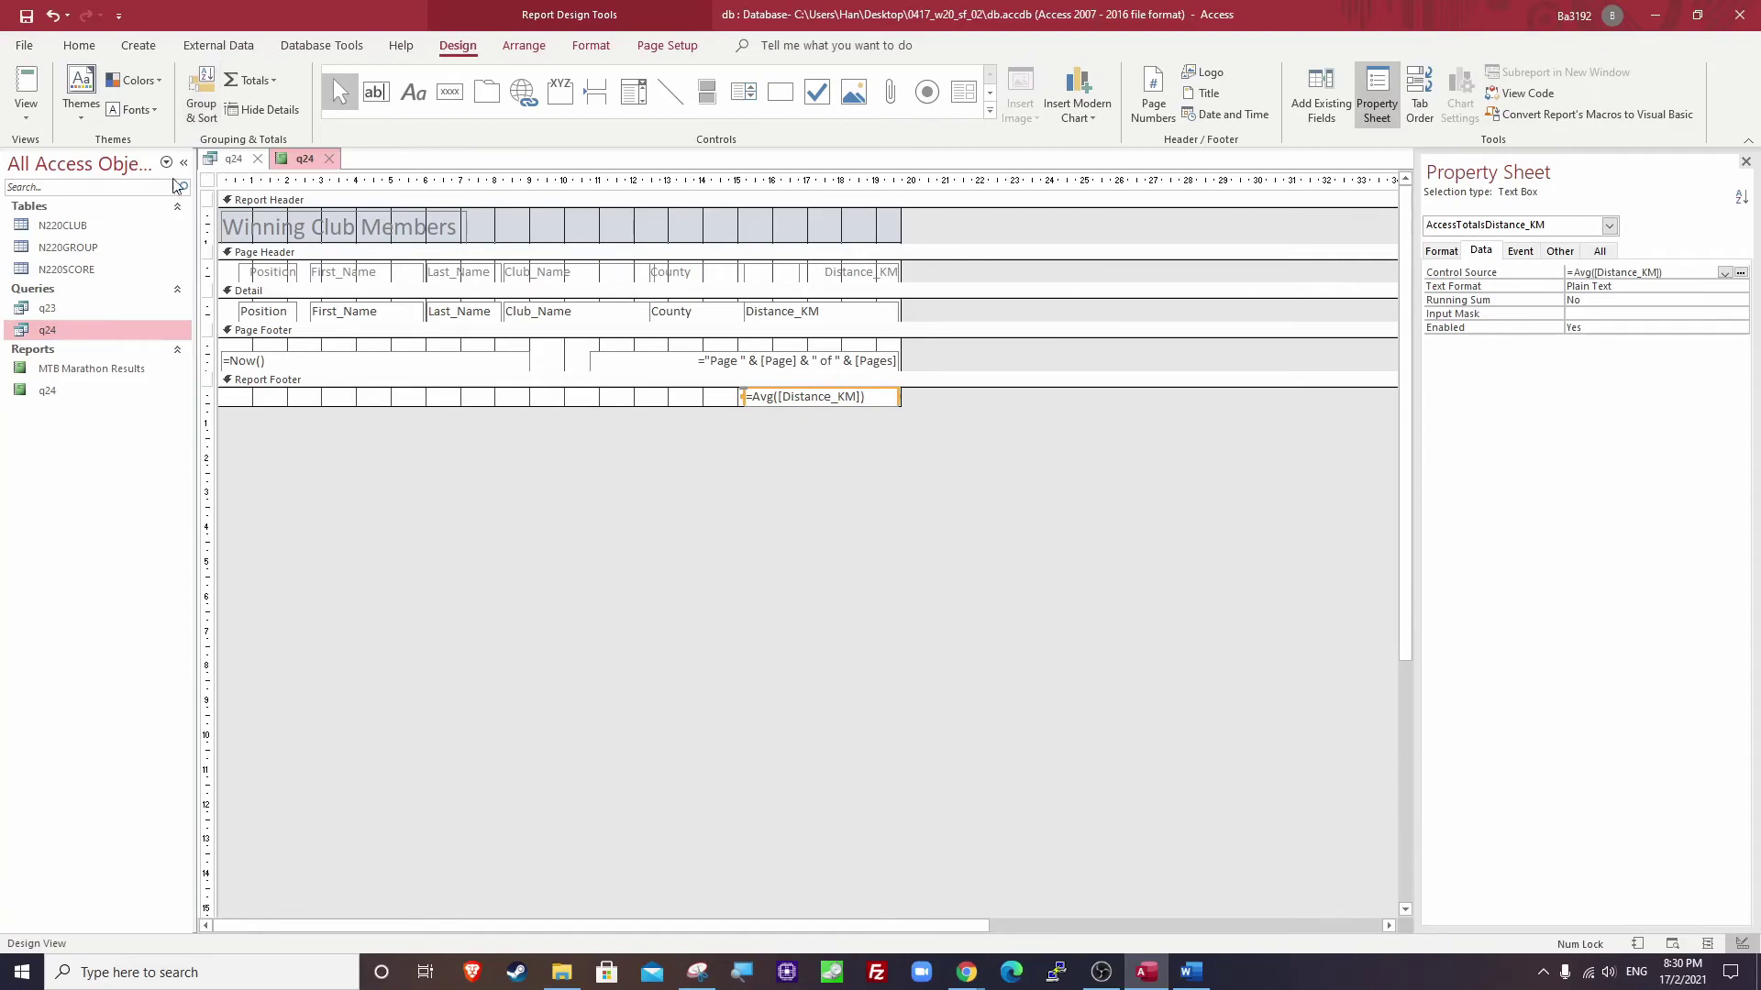
{"action": "left_click", "coordinate": [29, 115]}
{"action": "left_click", "coordinate": [91, 199]}
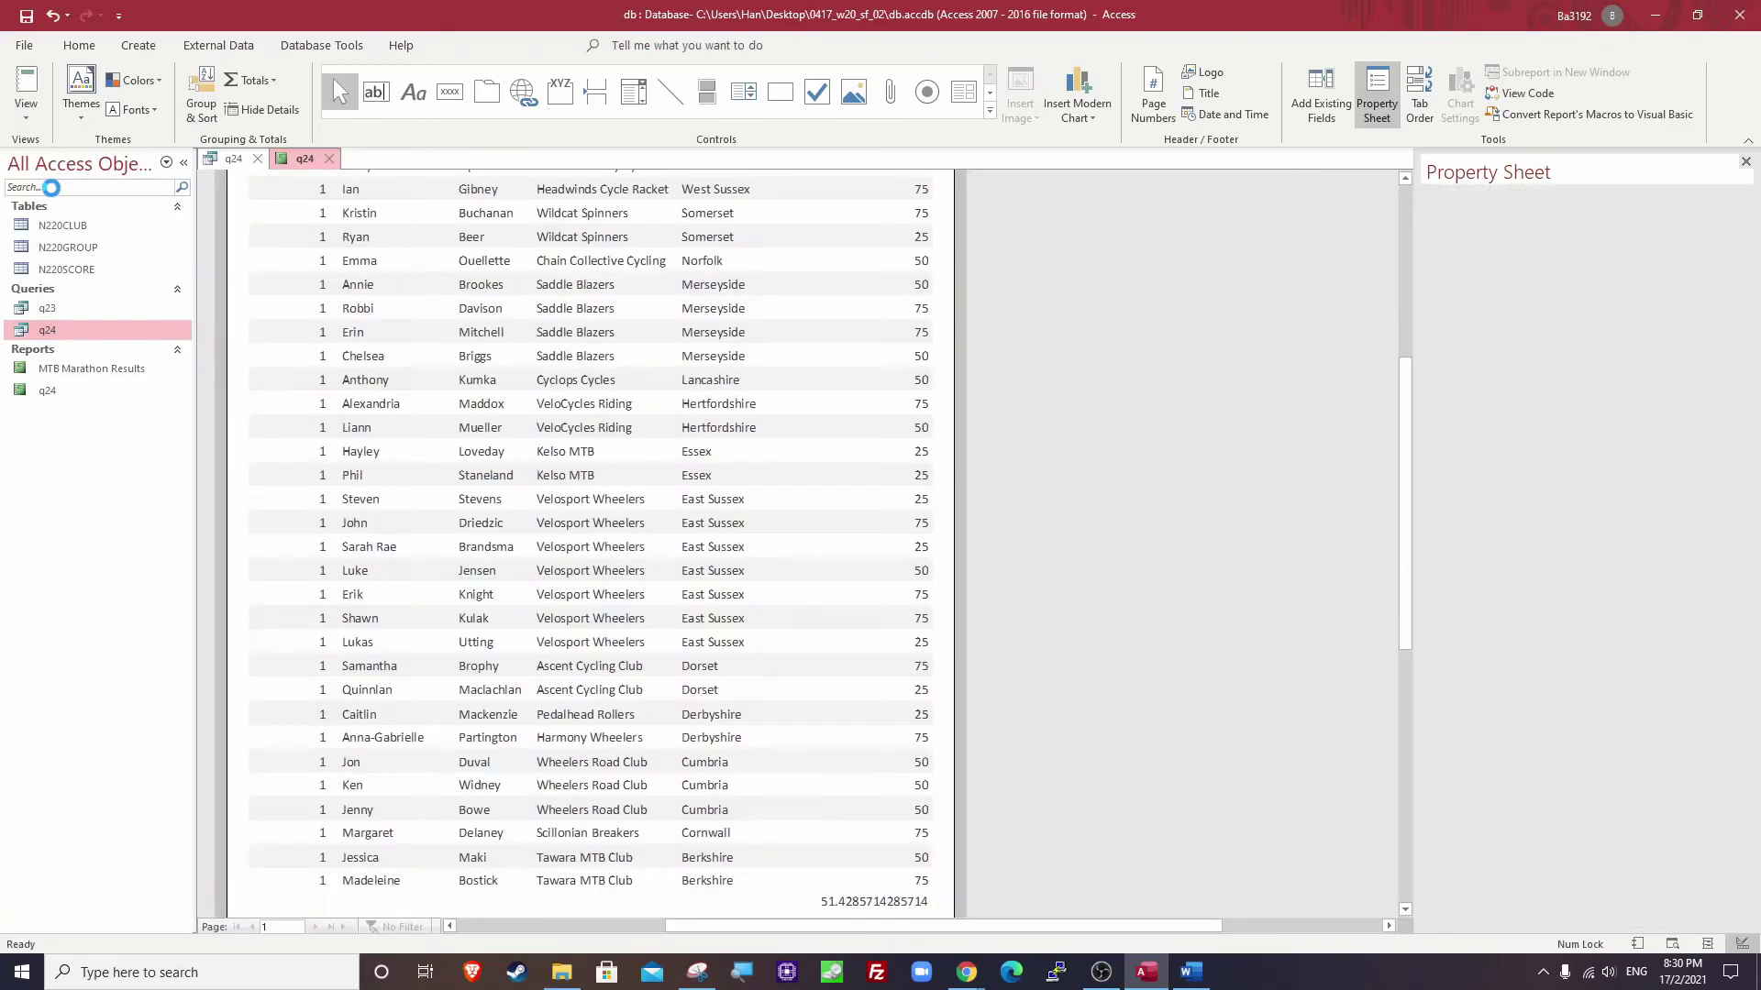
{"action": "scroll", "coordinate": [438, 532], "scroll_direction": "down", "scroll_amount": 3}
{"action": "scroll", "coordinate": [437, 545], "scroll_direction": "down", "scroll_amount": 2}
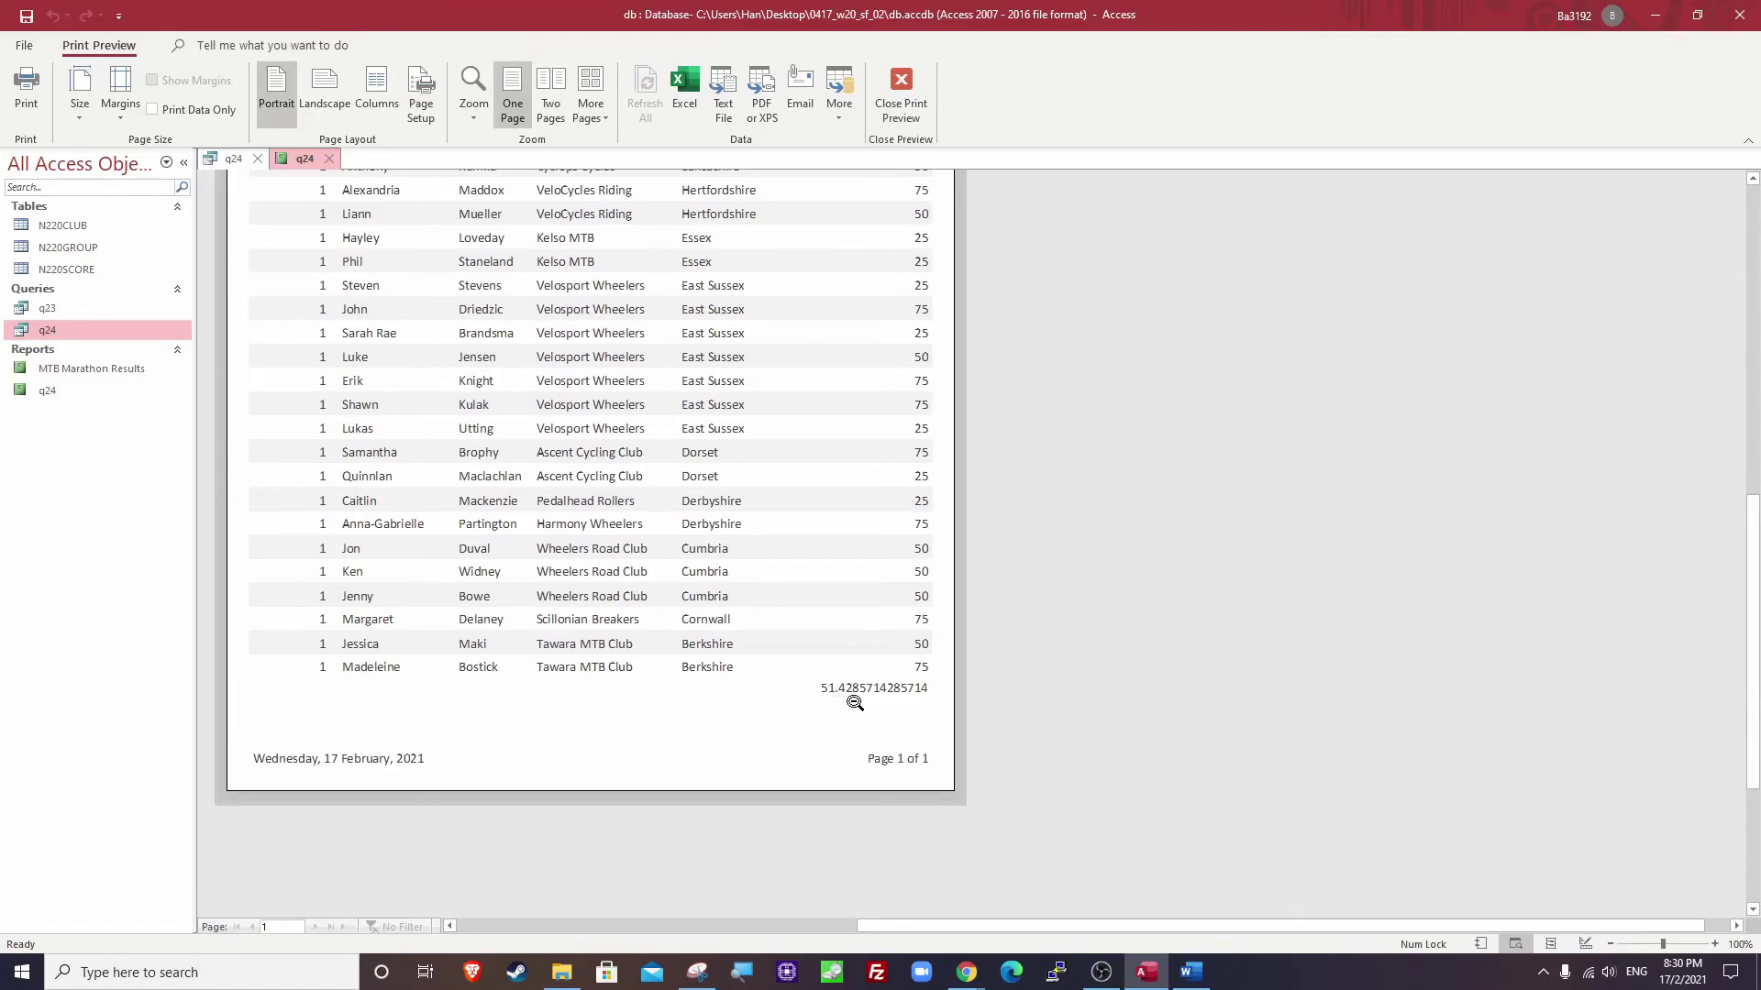
{"action": "key", "text": "alt+Tab"}
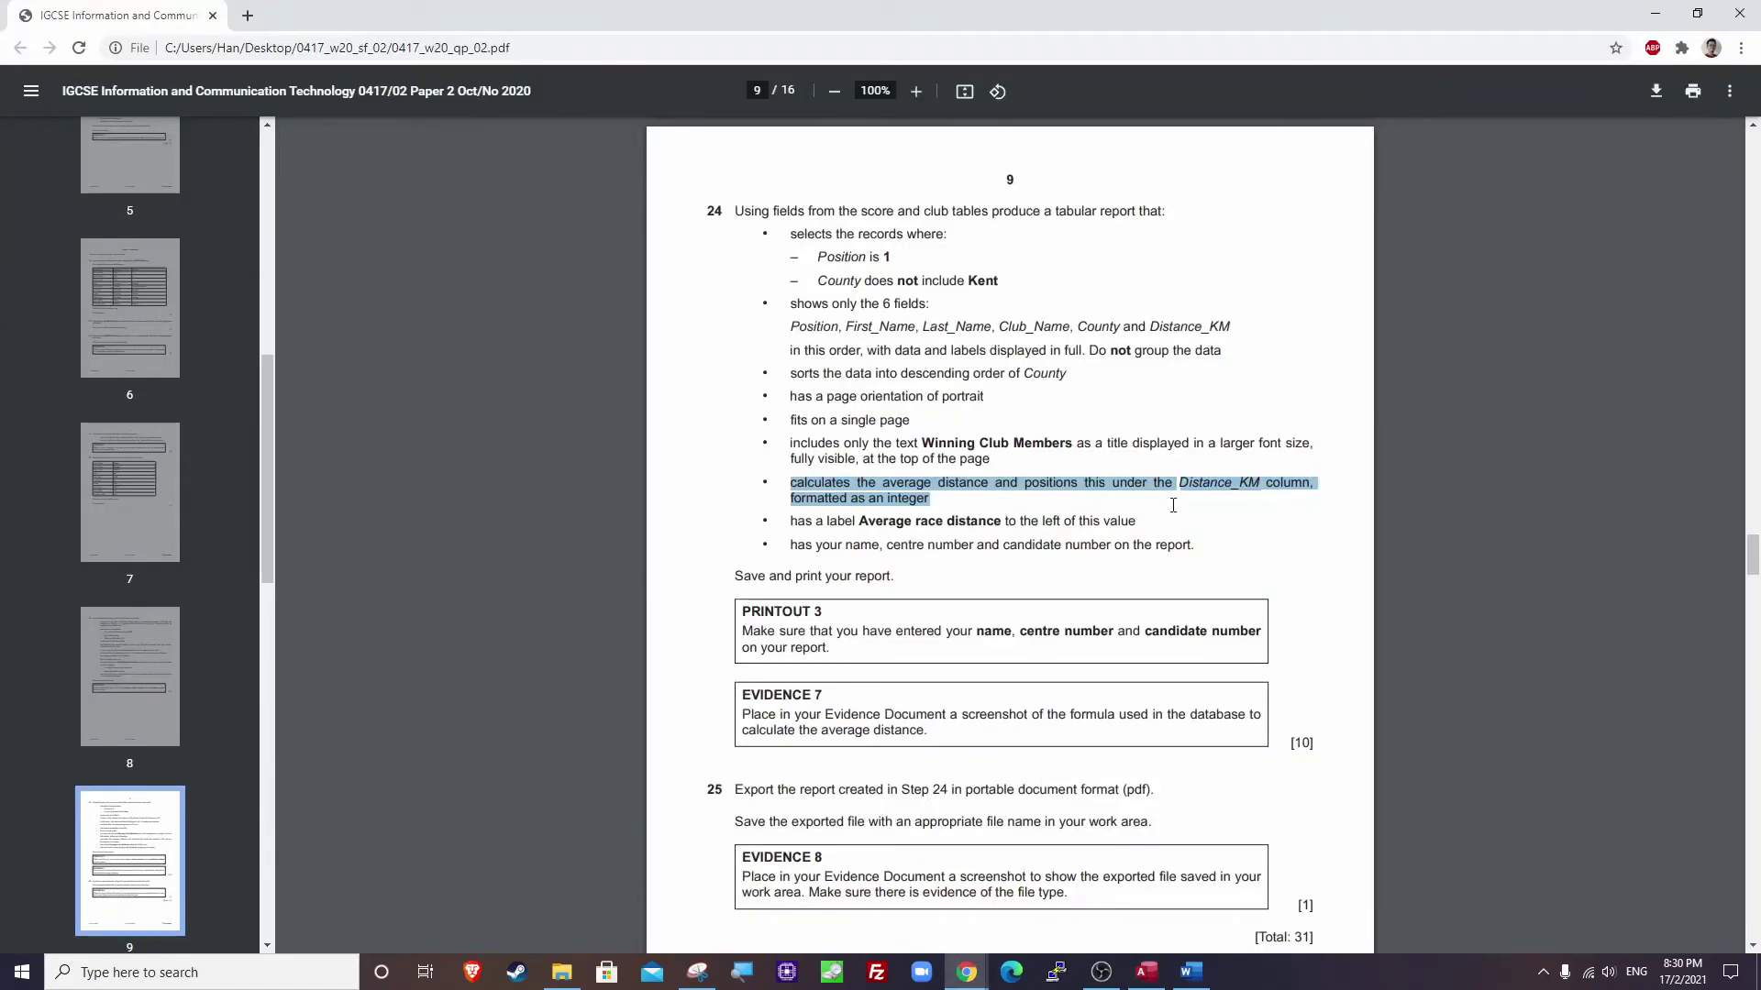
{"action": "left_click", "coordinate": [1163, 525]}
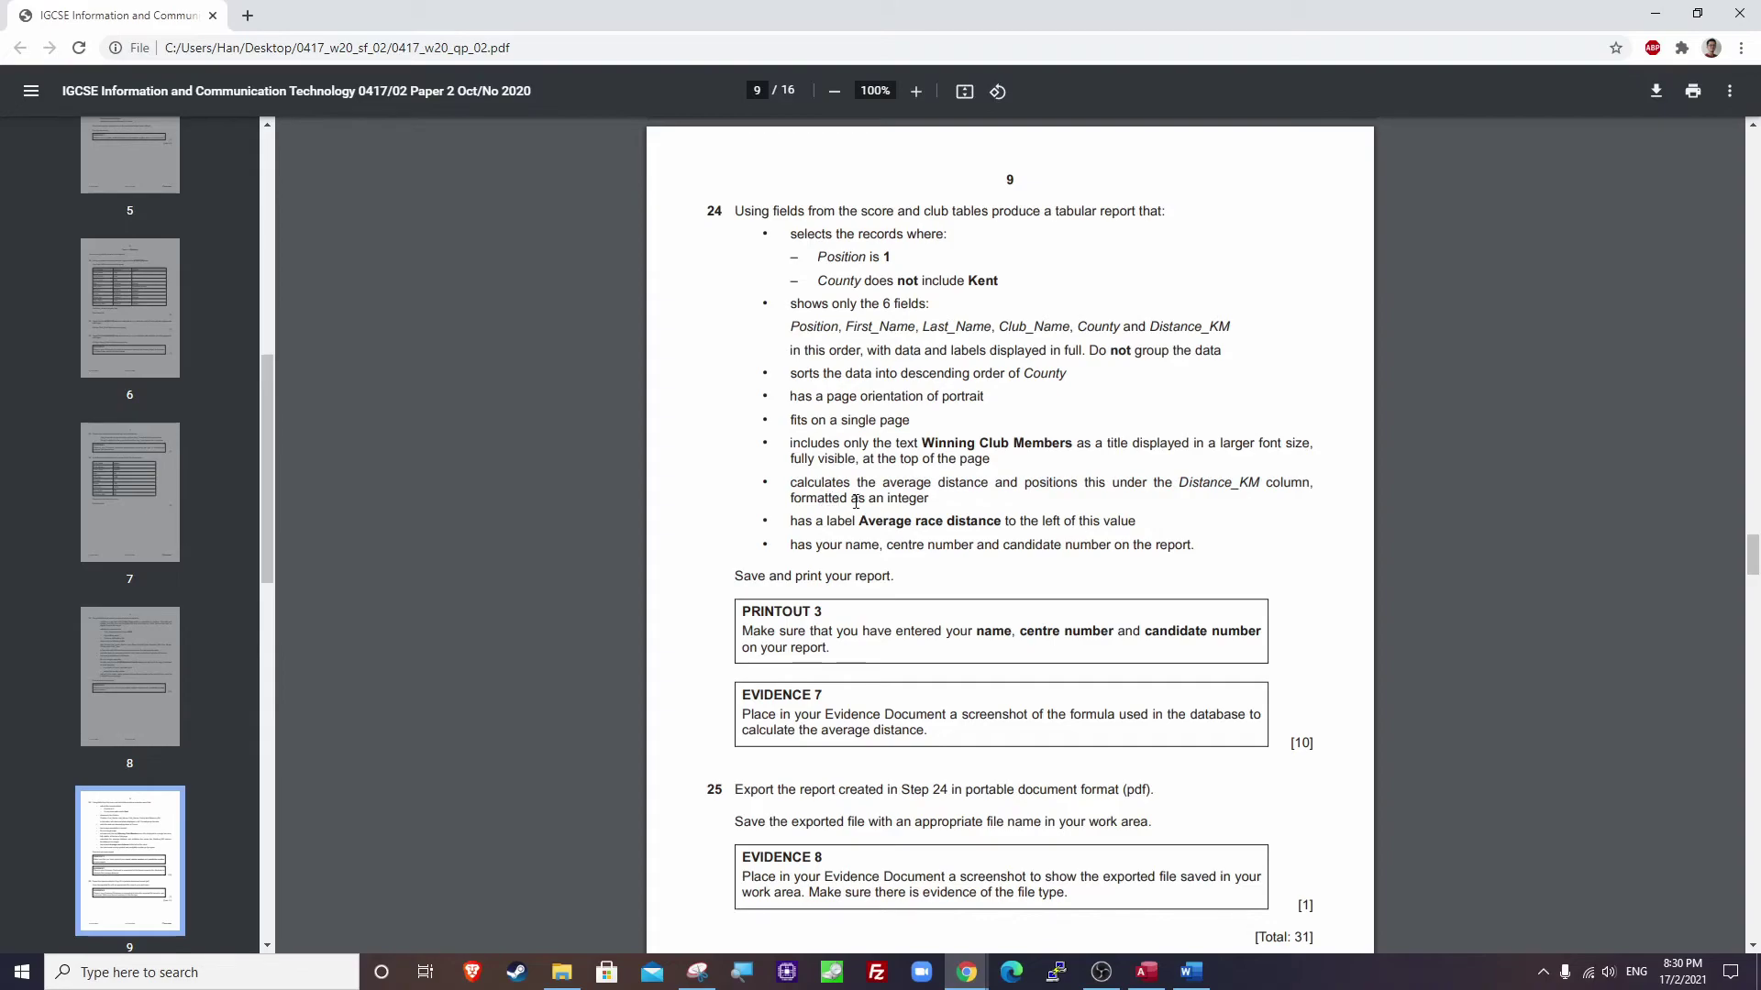
{"action": "left_click_drag", "start_coordinate": [846, 500], "coordinate": [935, 501]}
{"action": "key", "text": "alt+Tab"}
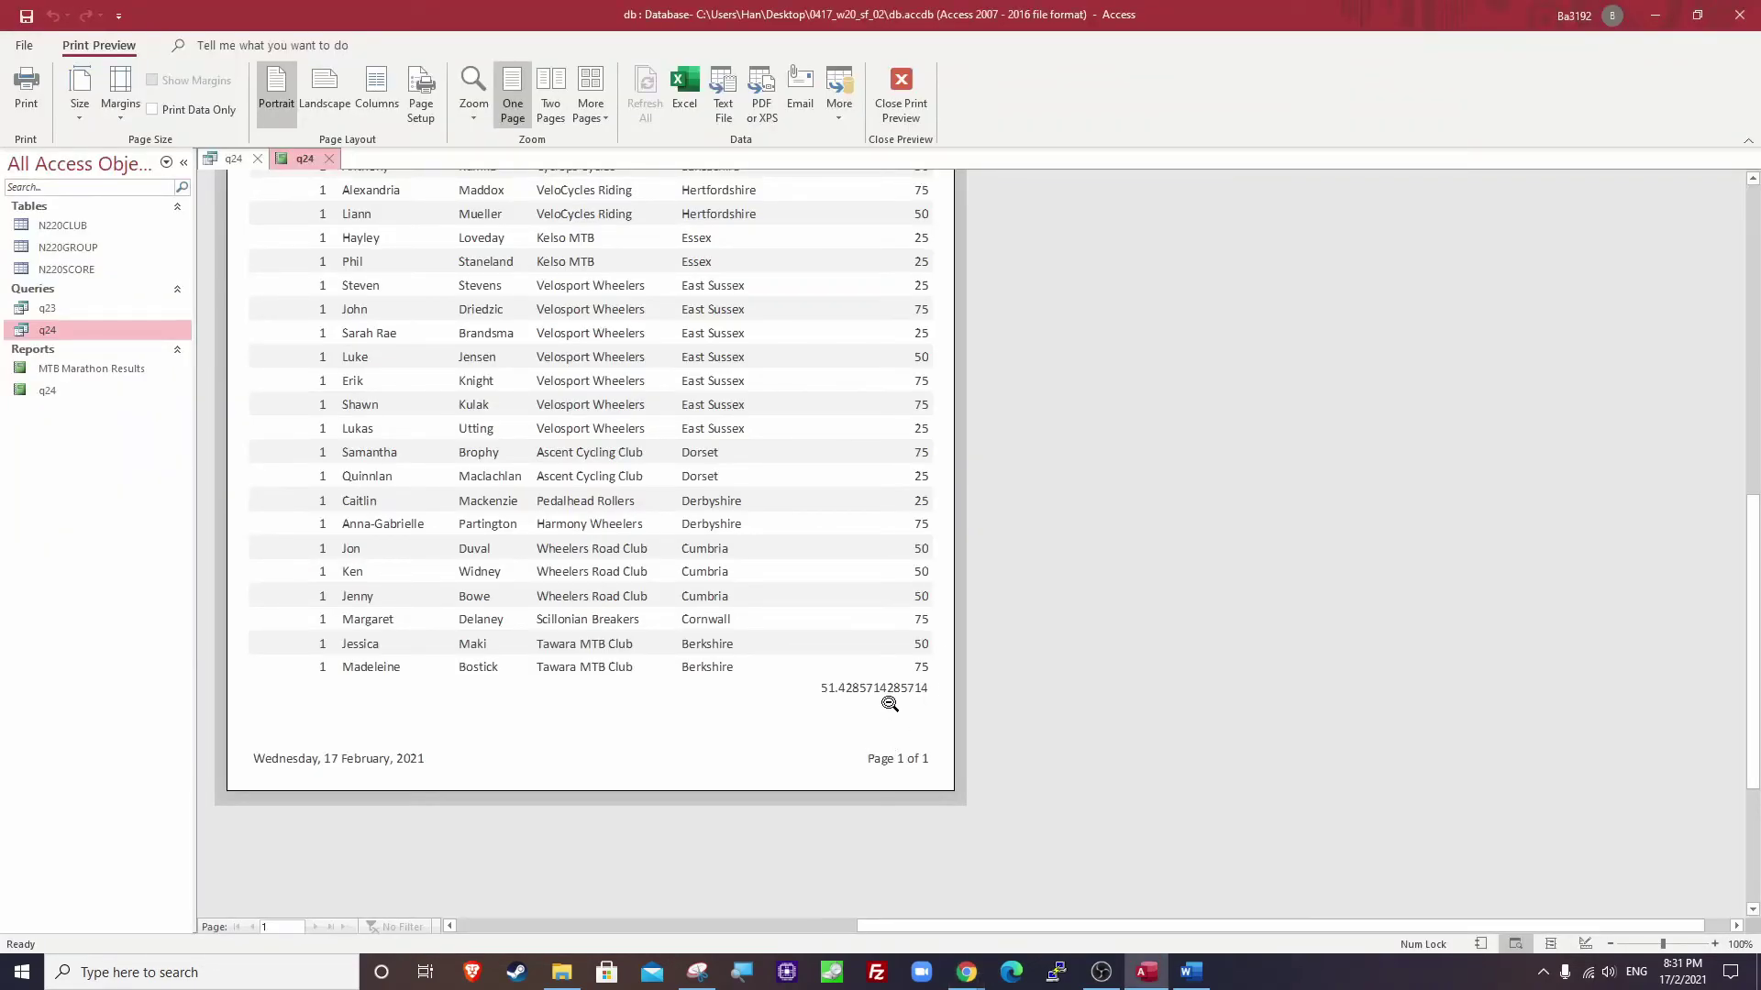
{"action": "right_click", "coordinate": [285, 159]}
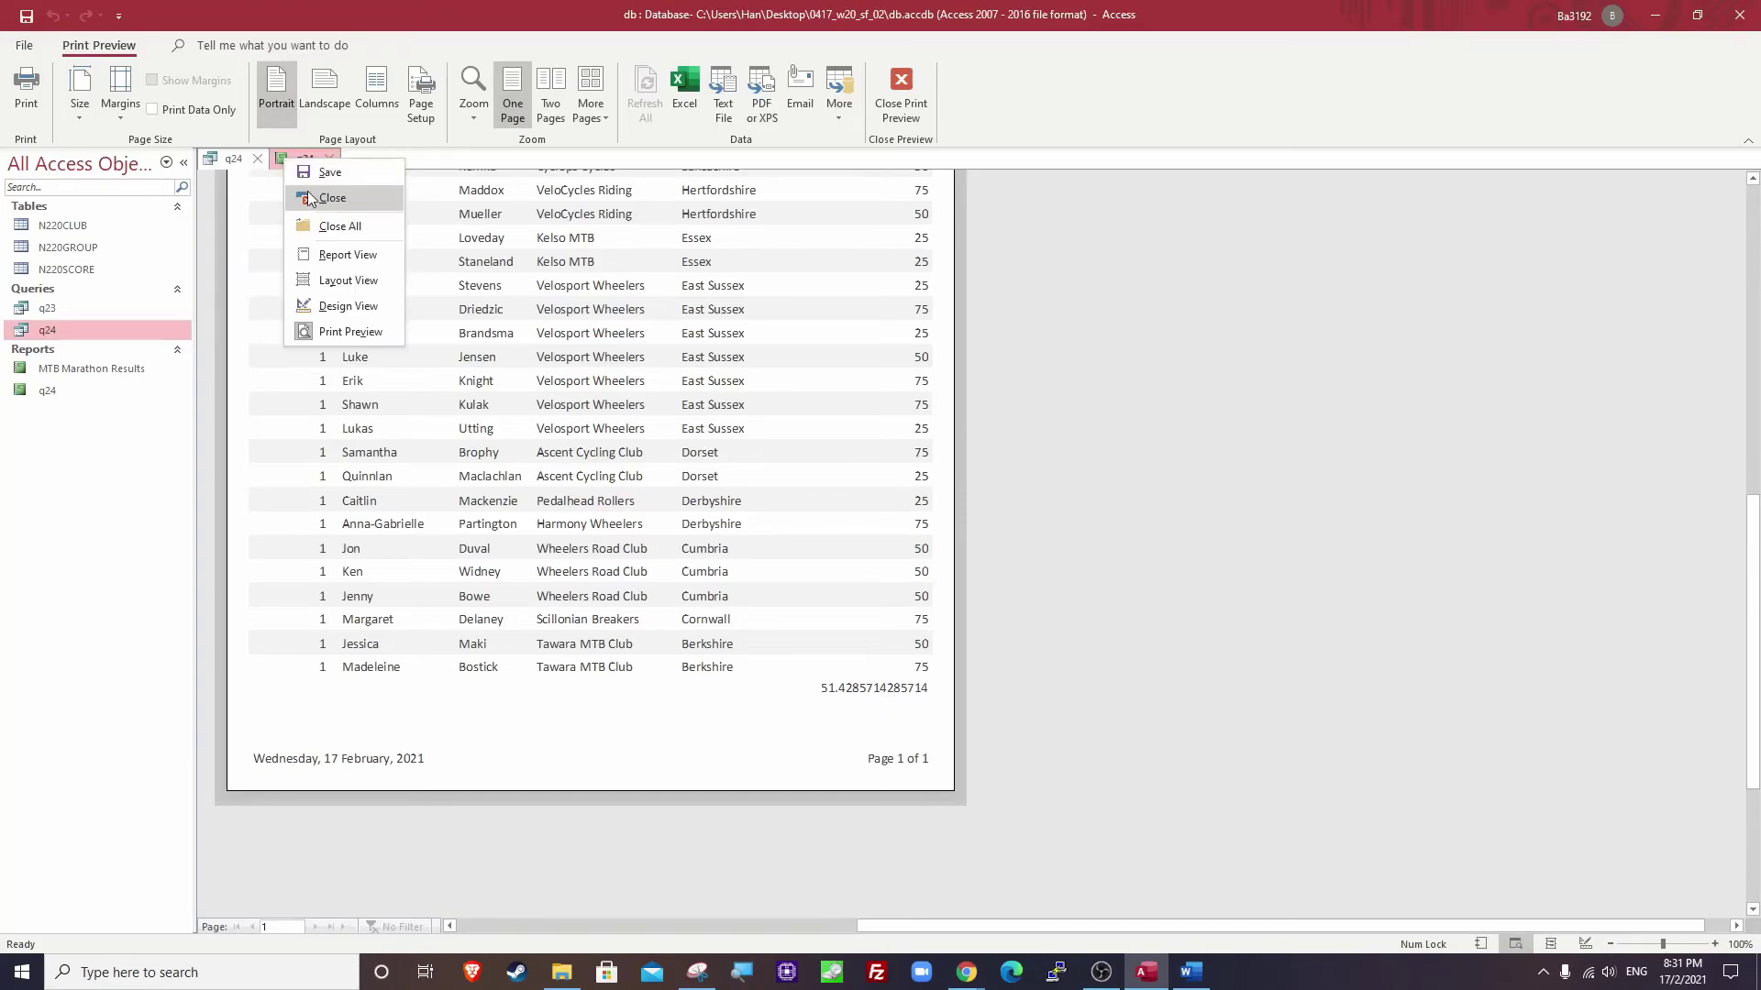
{"action": "left_click", "coordinate": [349, 305]}
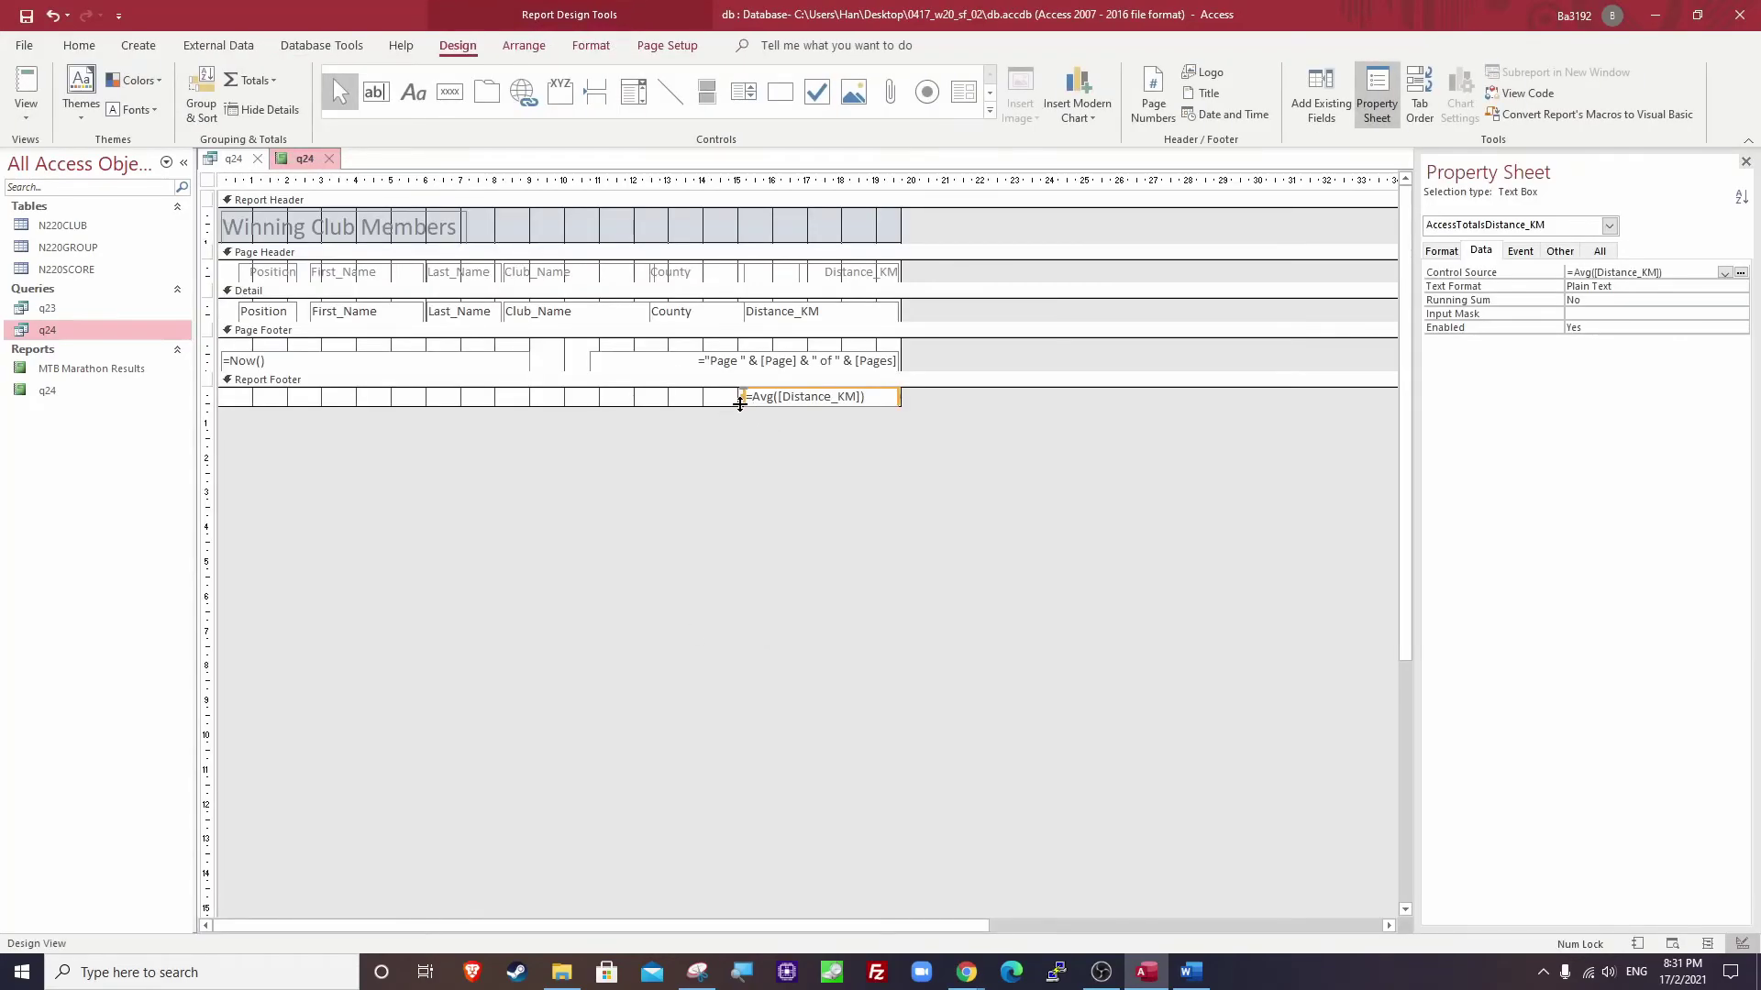
Wrap the footer average in INT() so it reads =Int(Avg([Distance_KM])).
{"action": "left_click", "coordinate": [755, 396]}
{"action": "left_click_drag", "start_coordinate": [753, 396], "coordinate": [873, 404]}
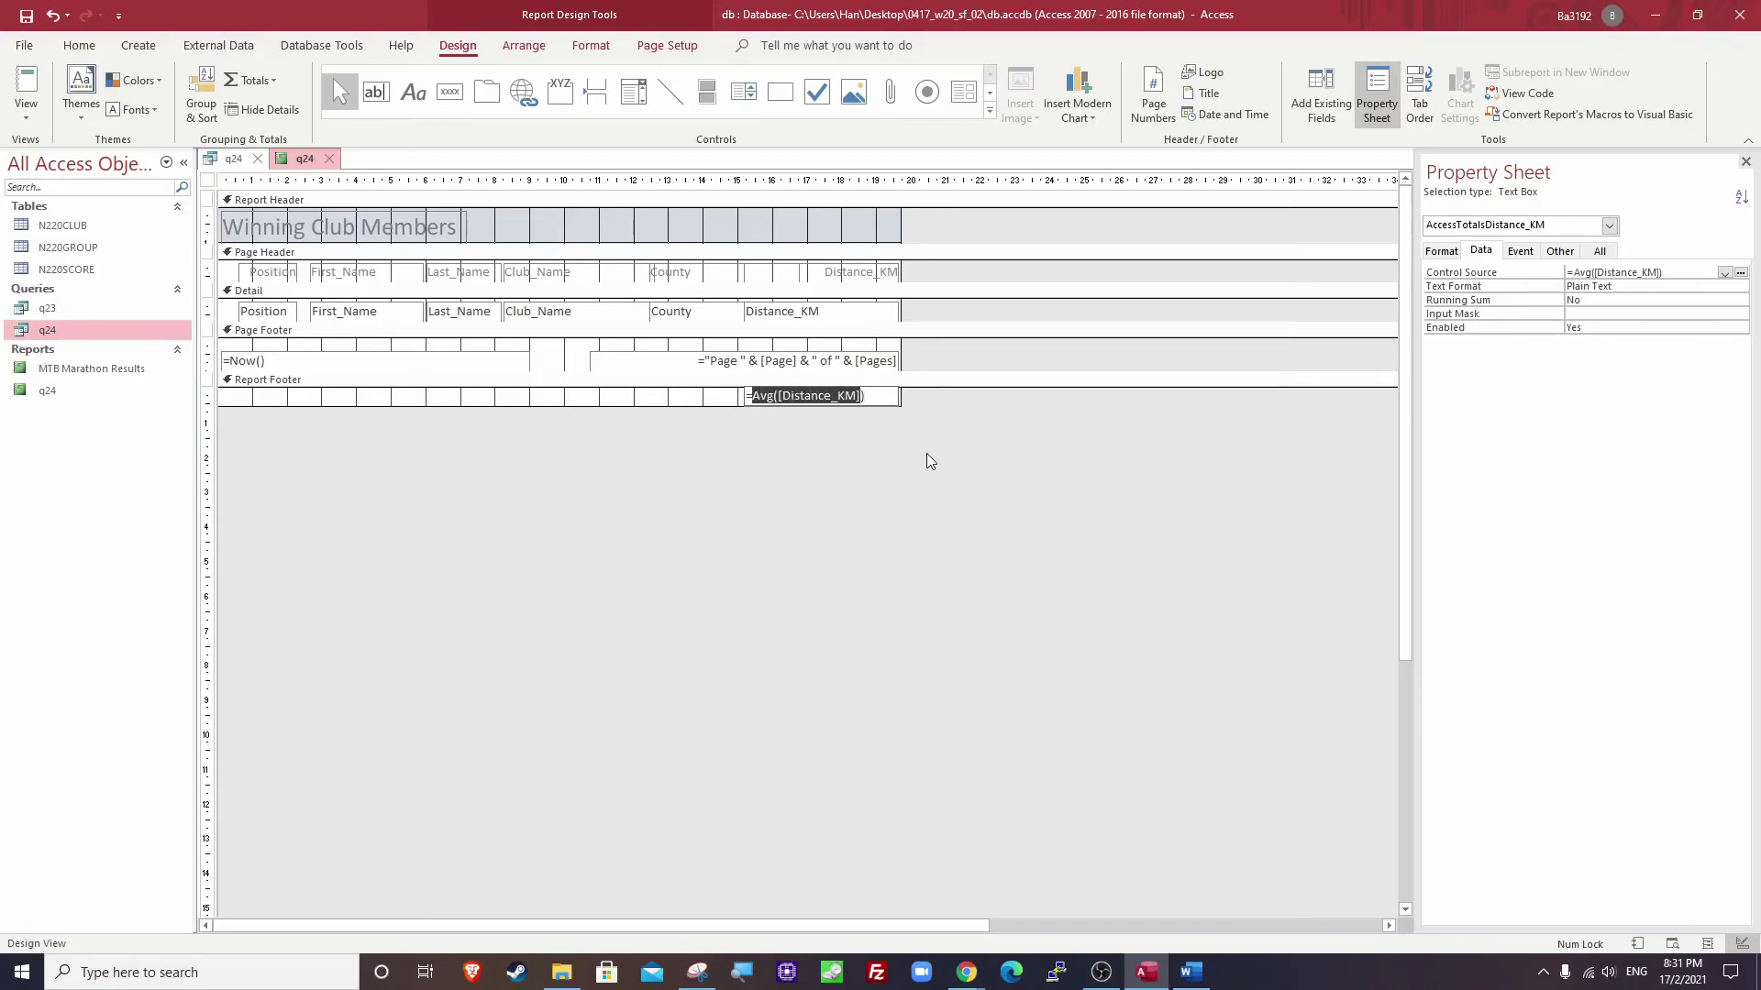
{"action": "left_click", "coordinate": [888, 401]}
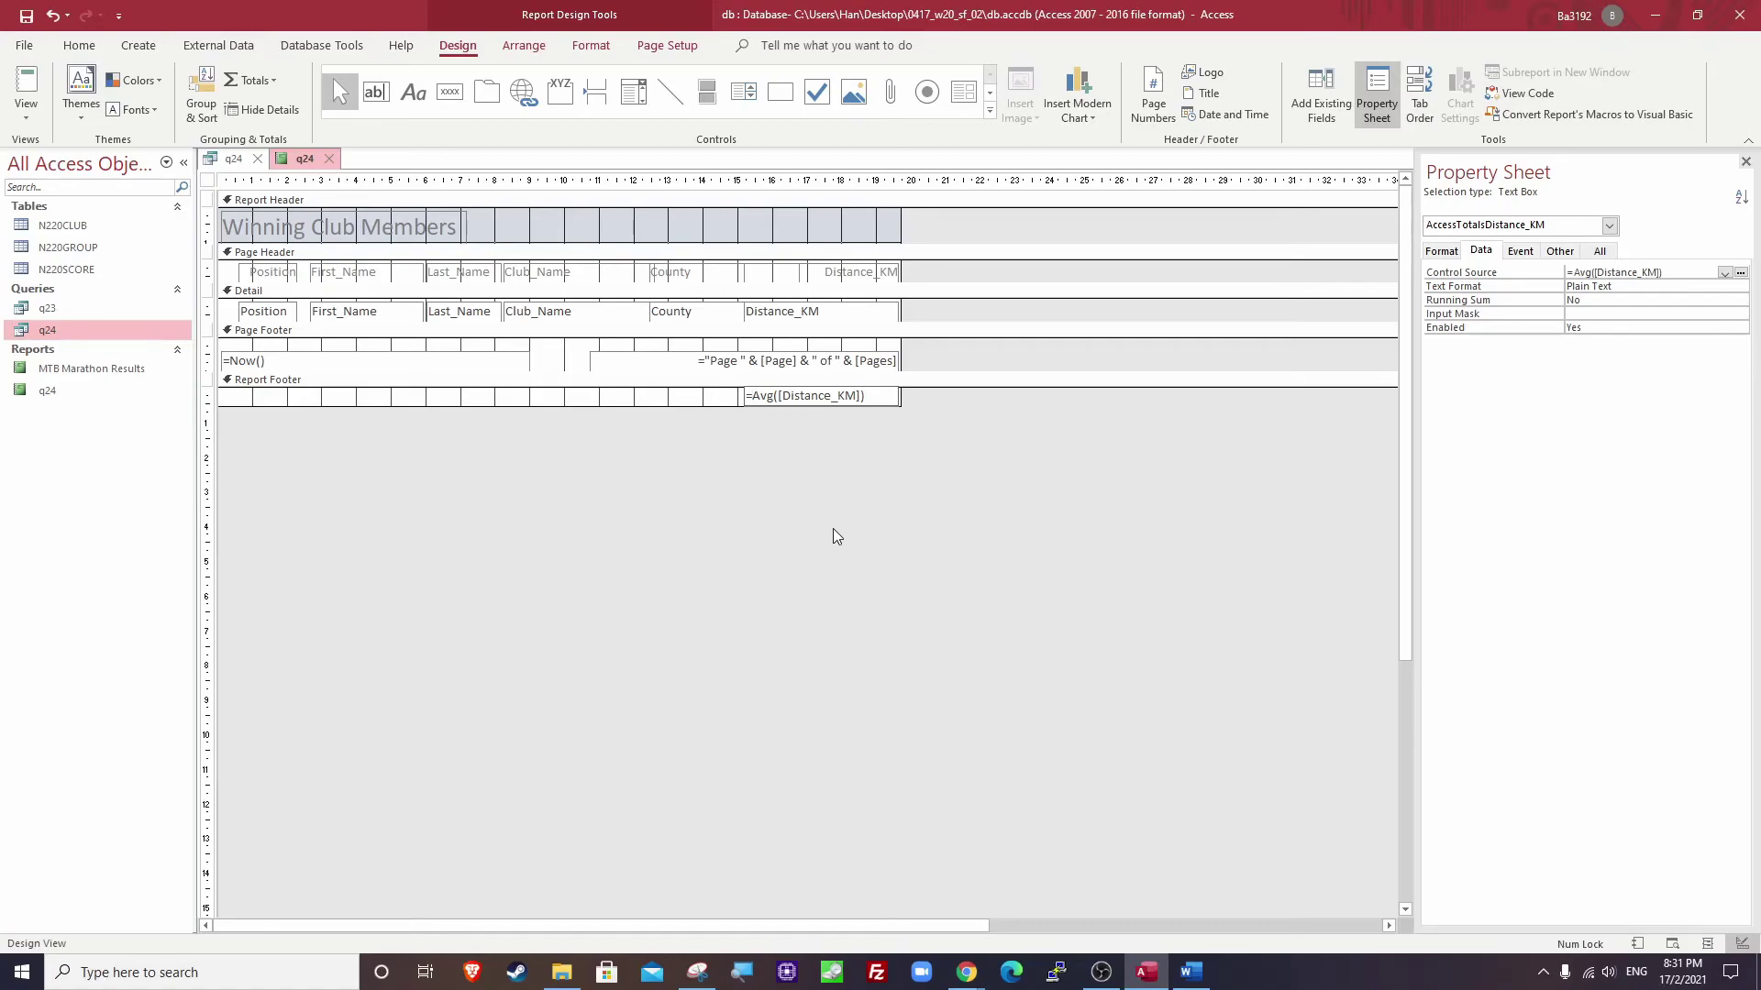
{"action": "type", "text": "INT("}
{"action": "type", "text": ")"}
{"action": "left_click", "coordinate": [905, 510]}
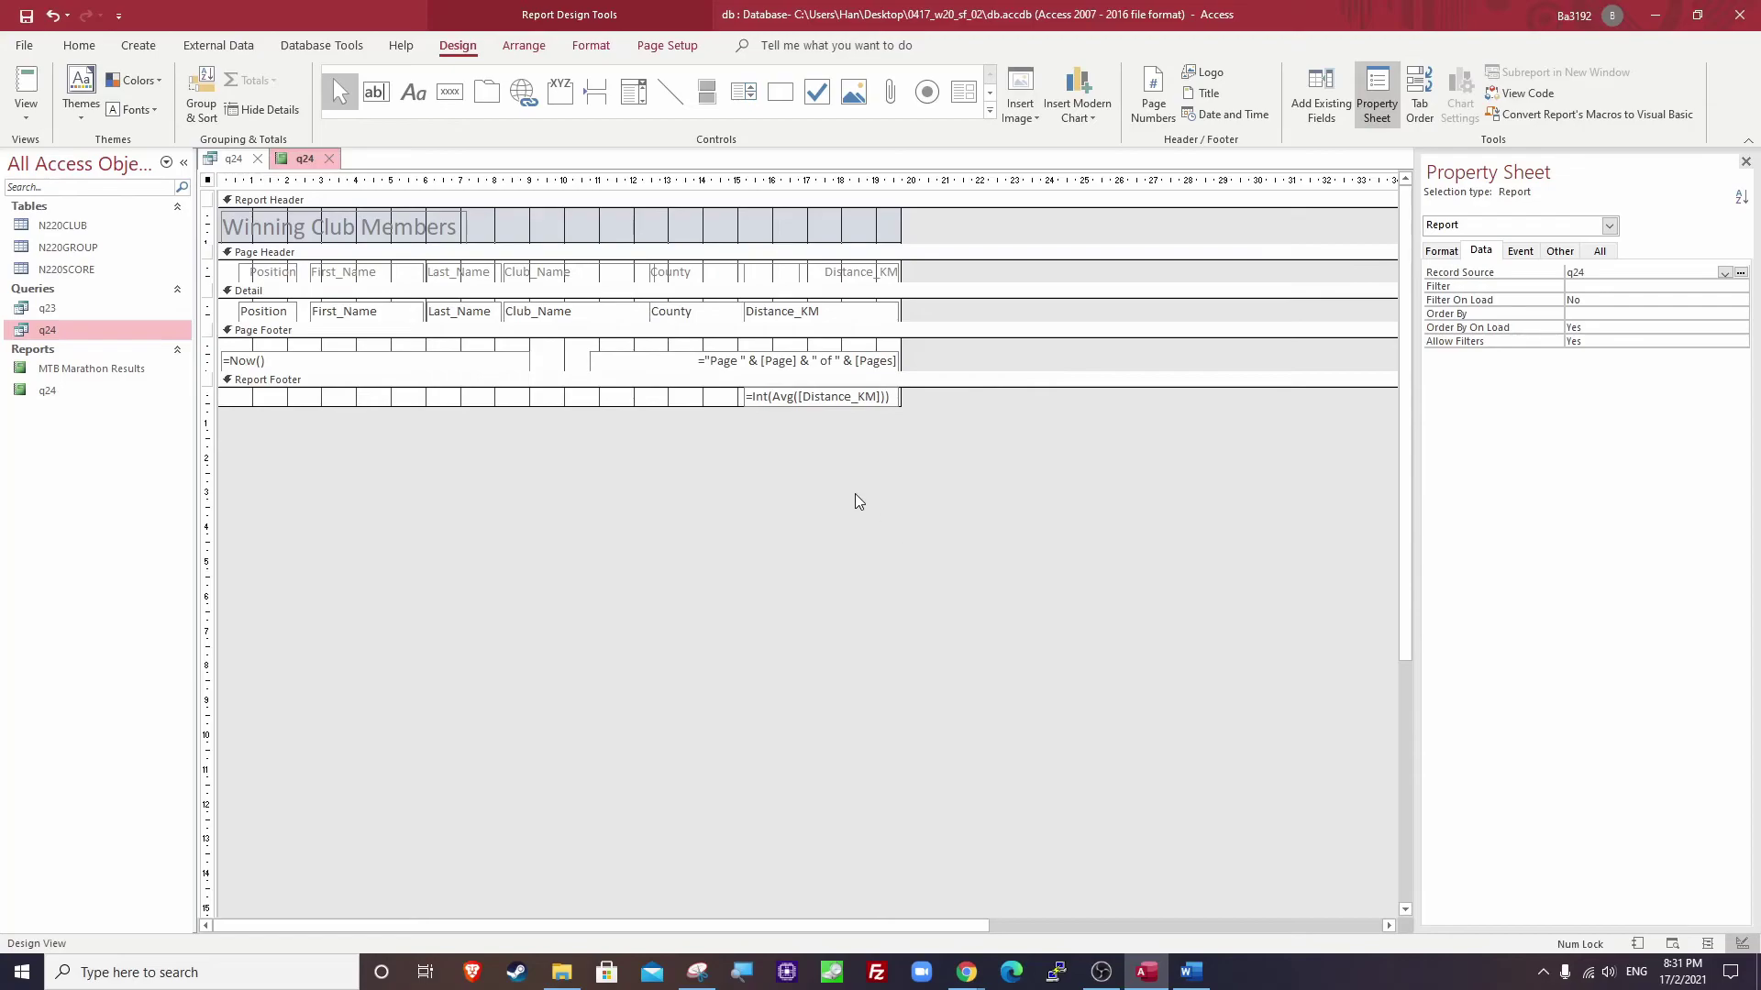
{"action": "left_click", "coordinate": [15, 112]}
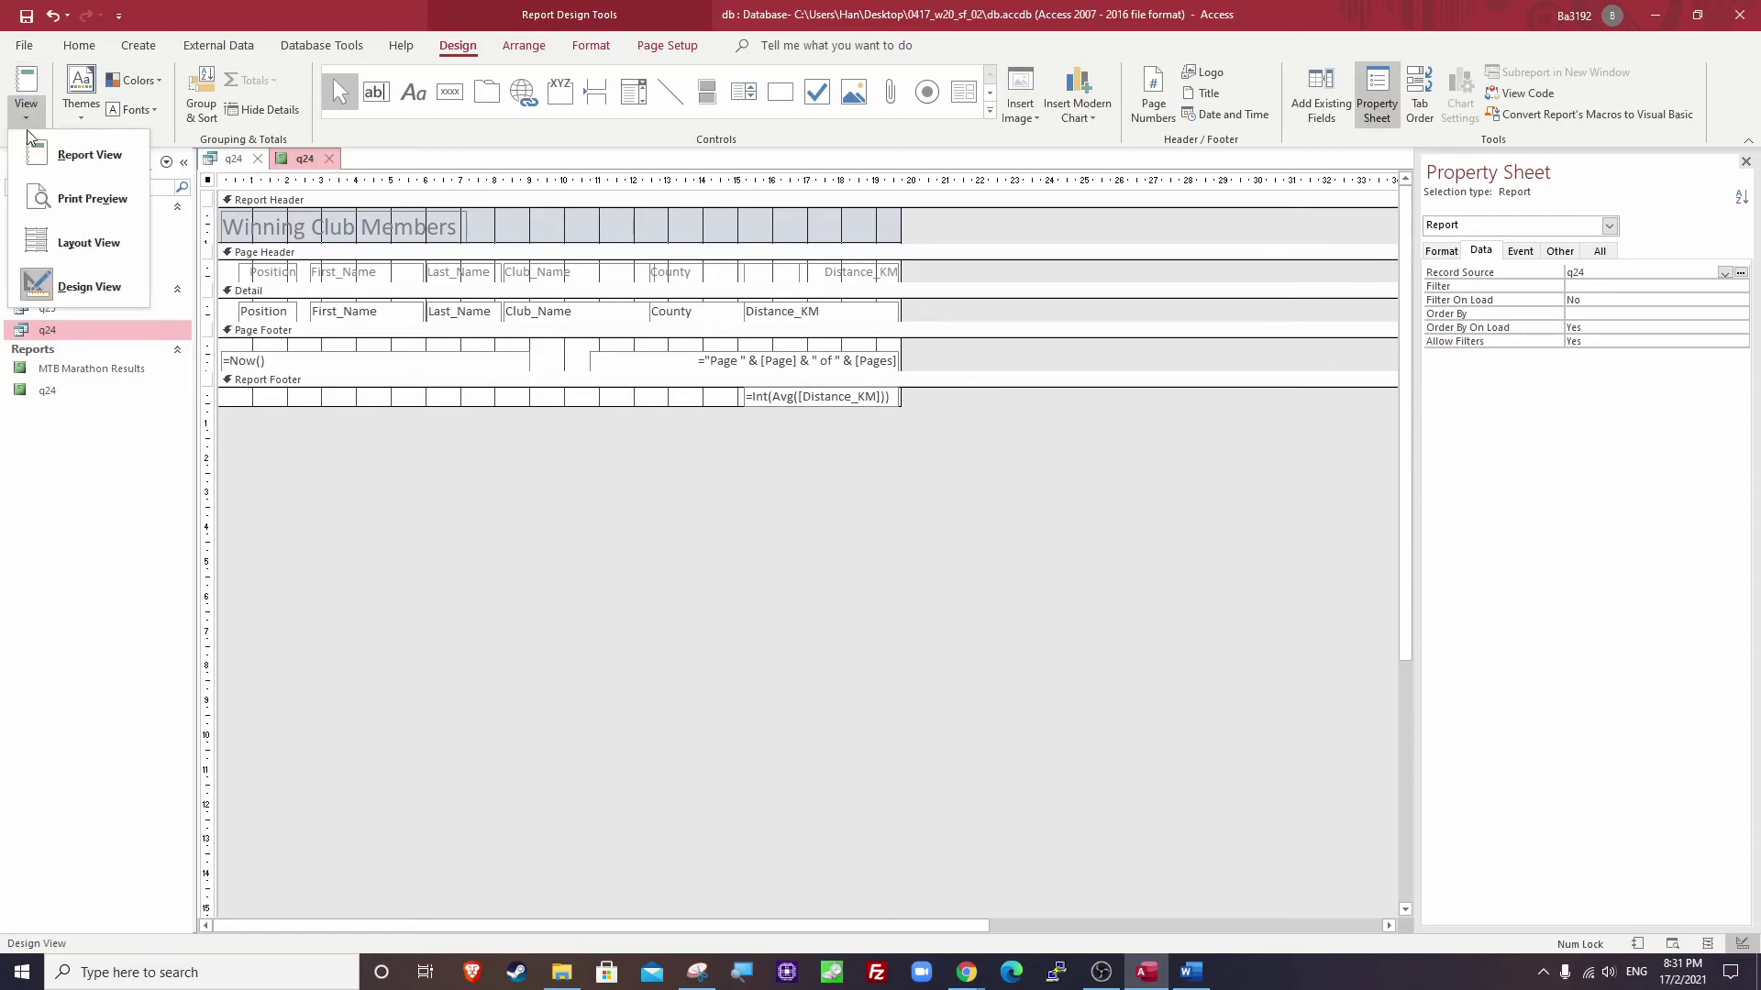
{"action": "left_click", "coordinate": [52, 199]}
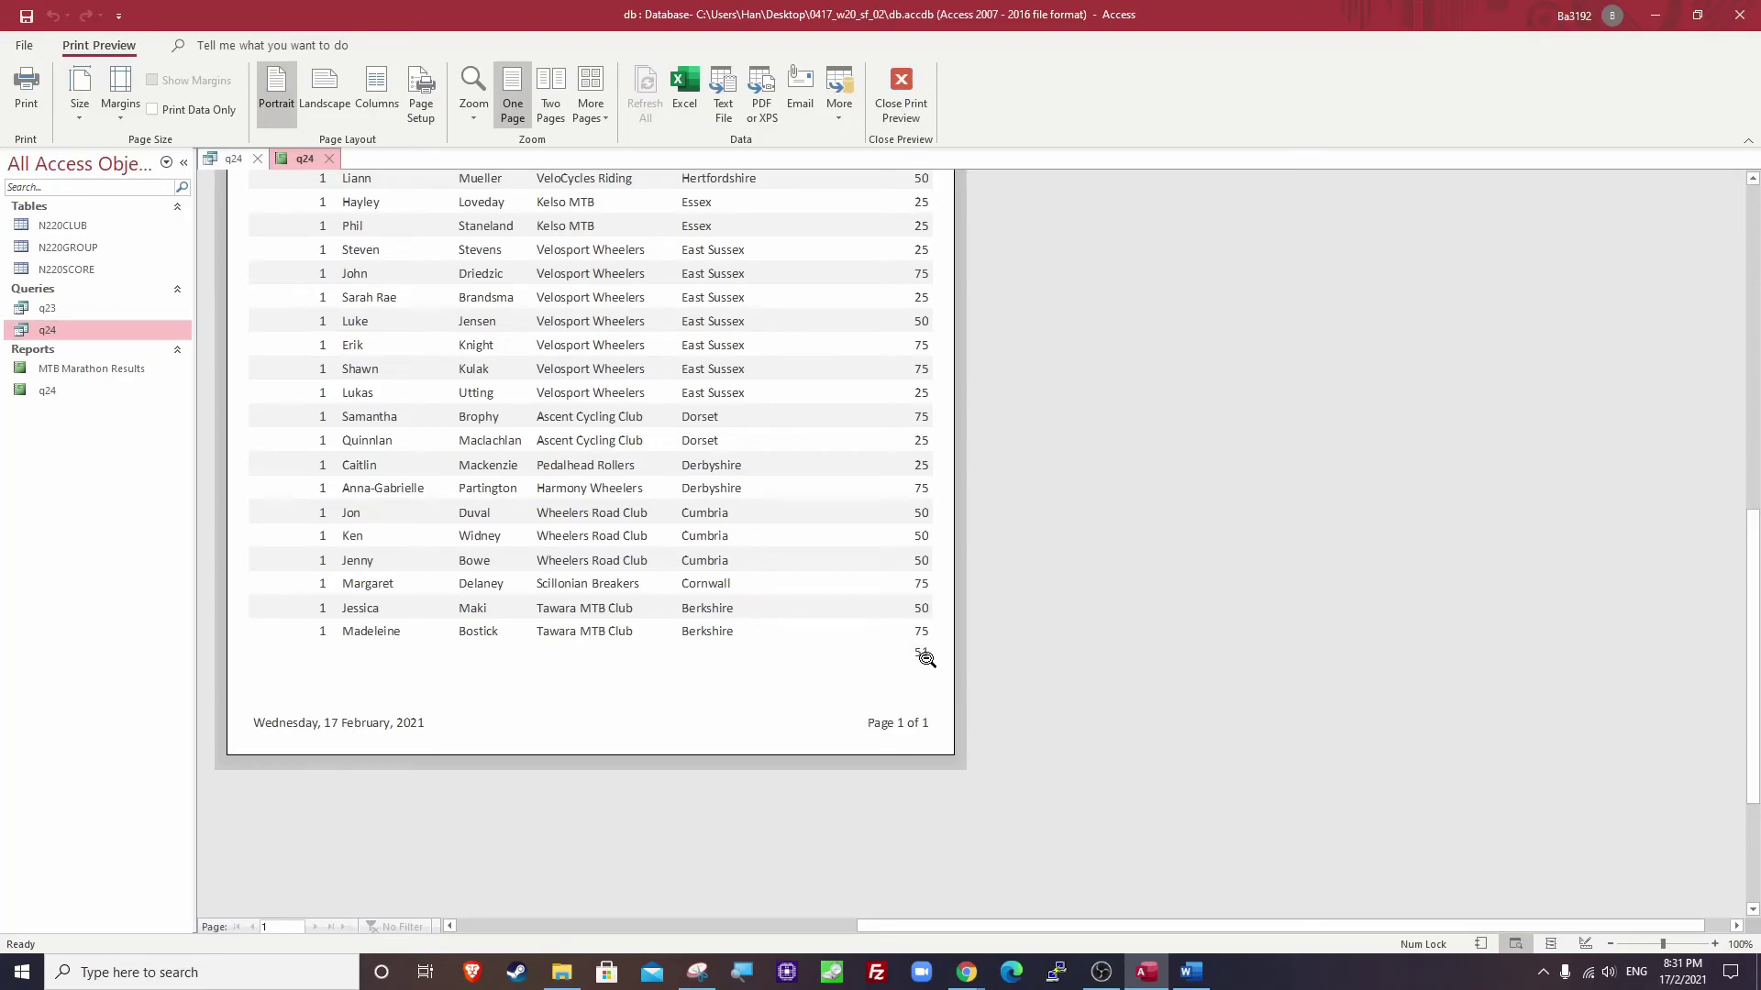
{"action": "key", "text": "alt+Tab"}
{"action": "left_click", "coordinate": [840, 520]}
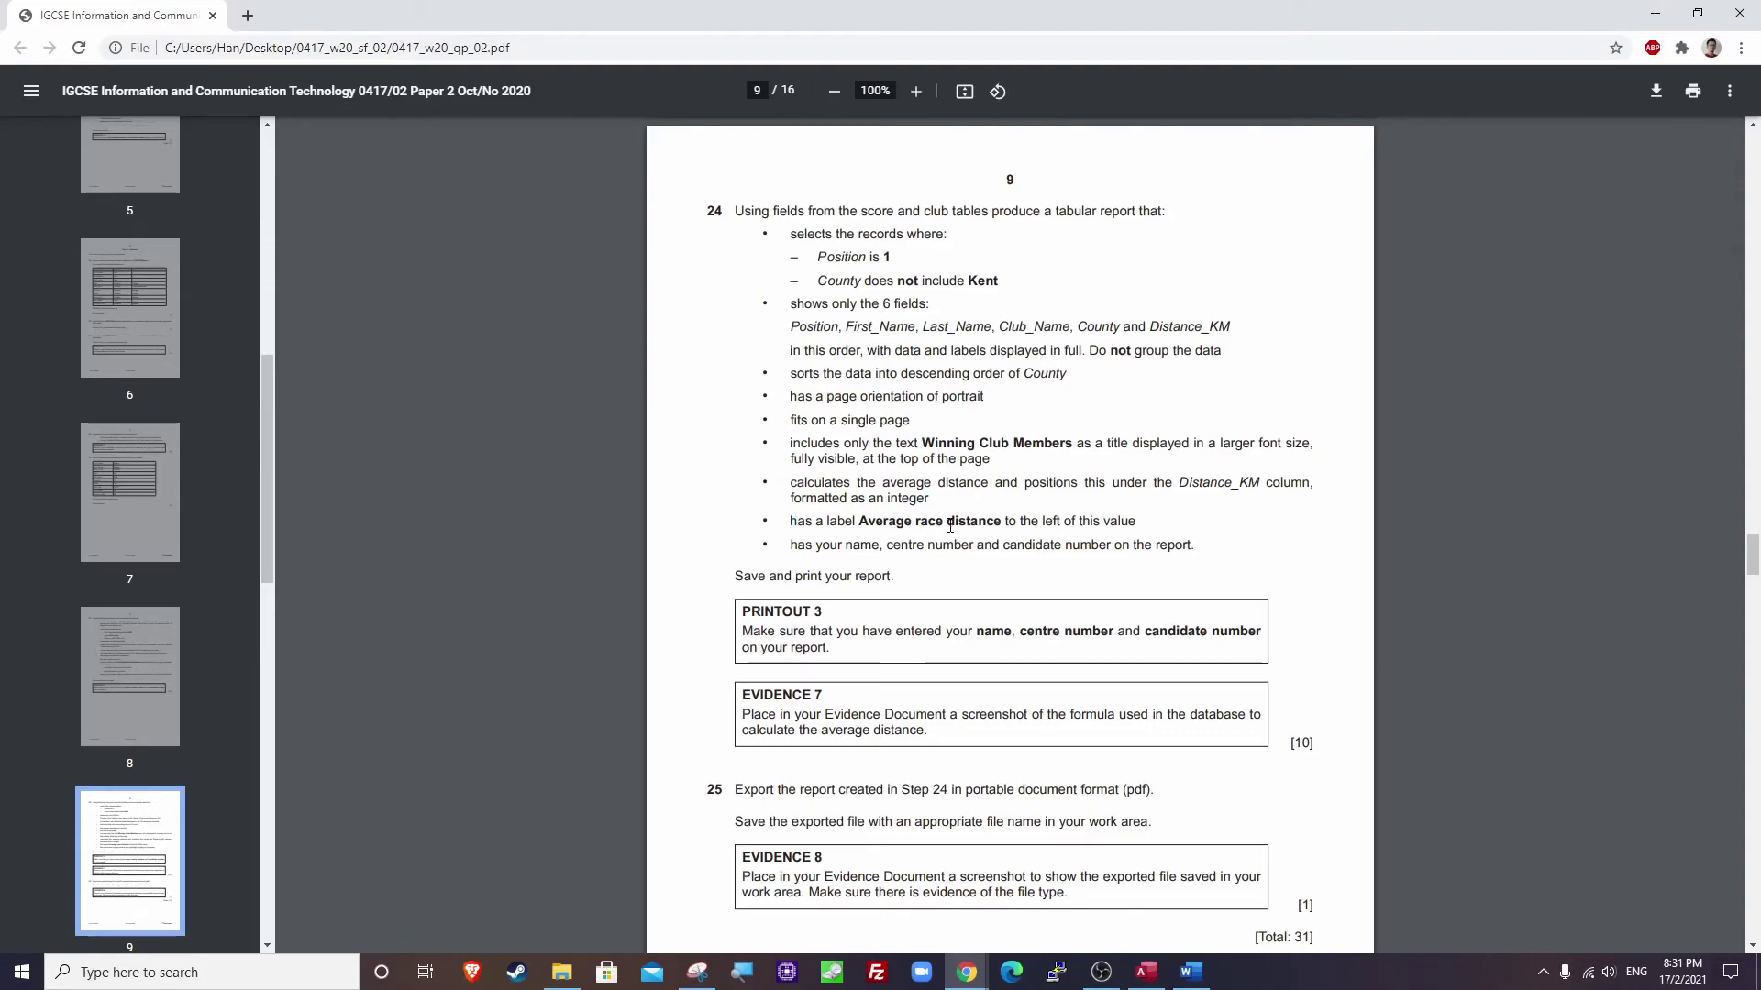
{"action": "left_click_drag", "start_coordinate": [1001, 522], "coordinate": [1138, 522]}
{"action": "key", "text": "alt+Tab"}
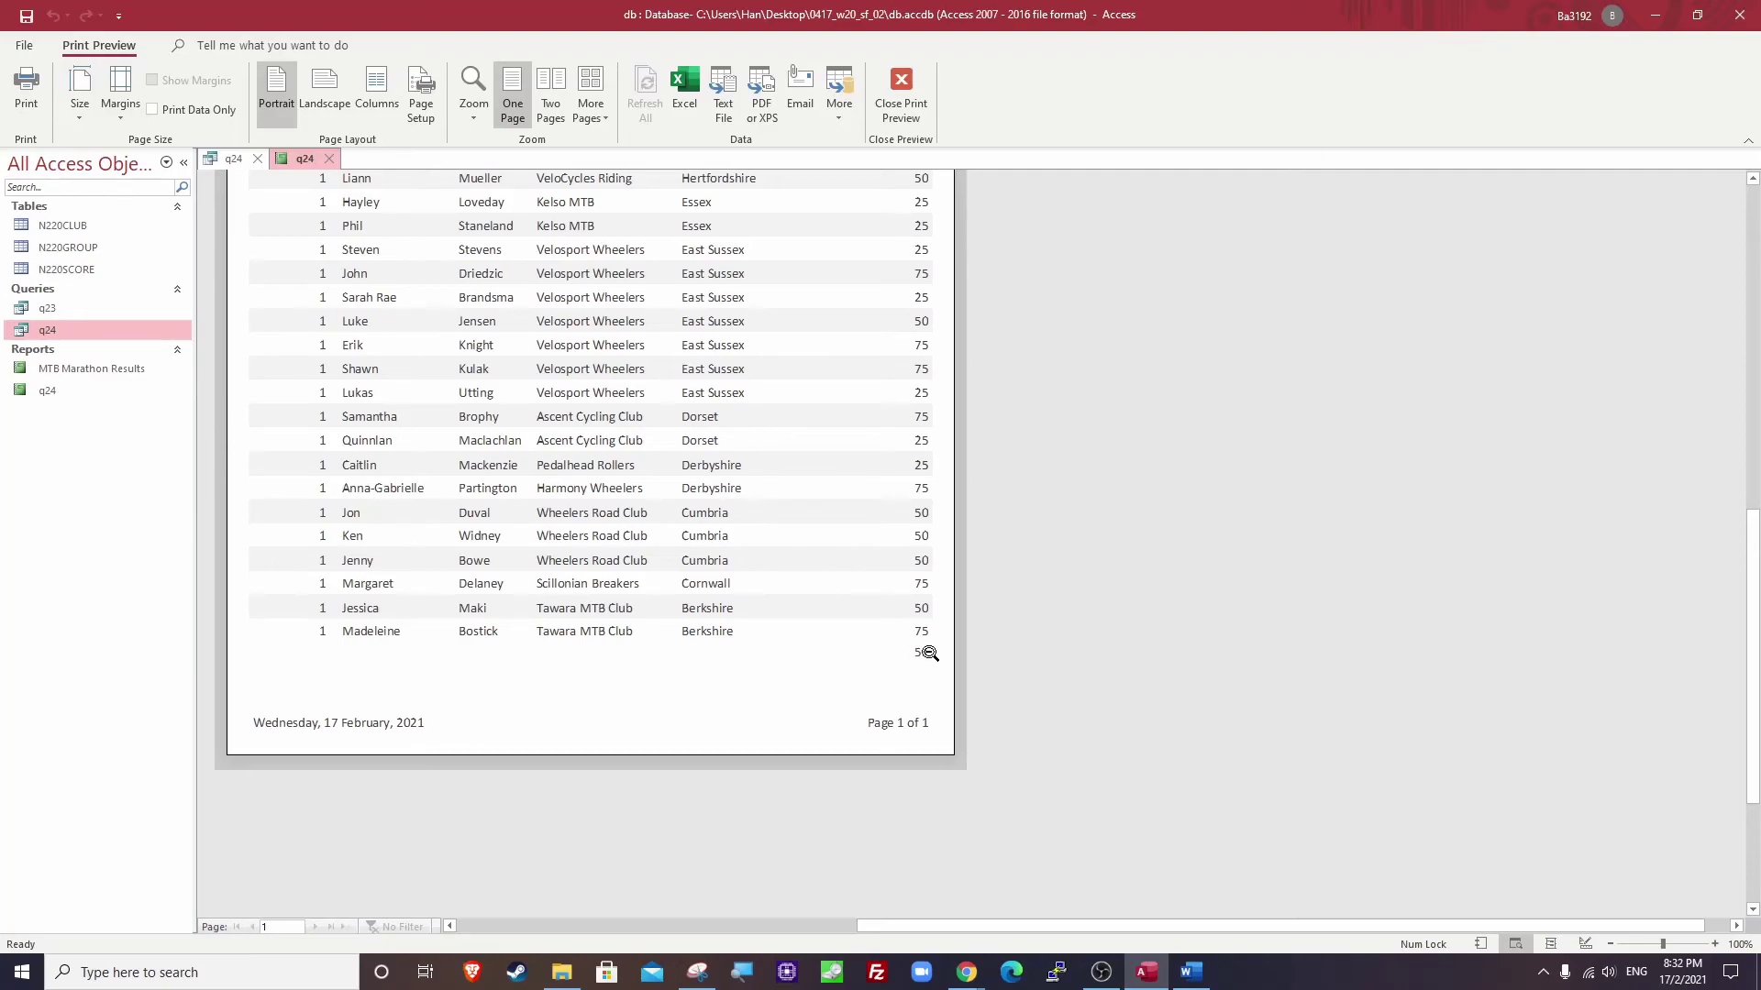
{"action": "right_click", "coordinate": [305, 158]}
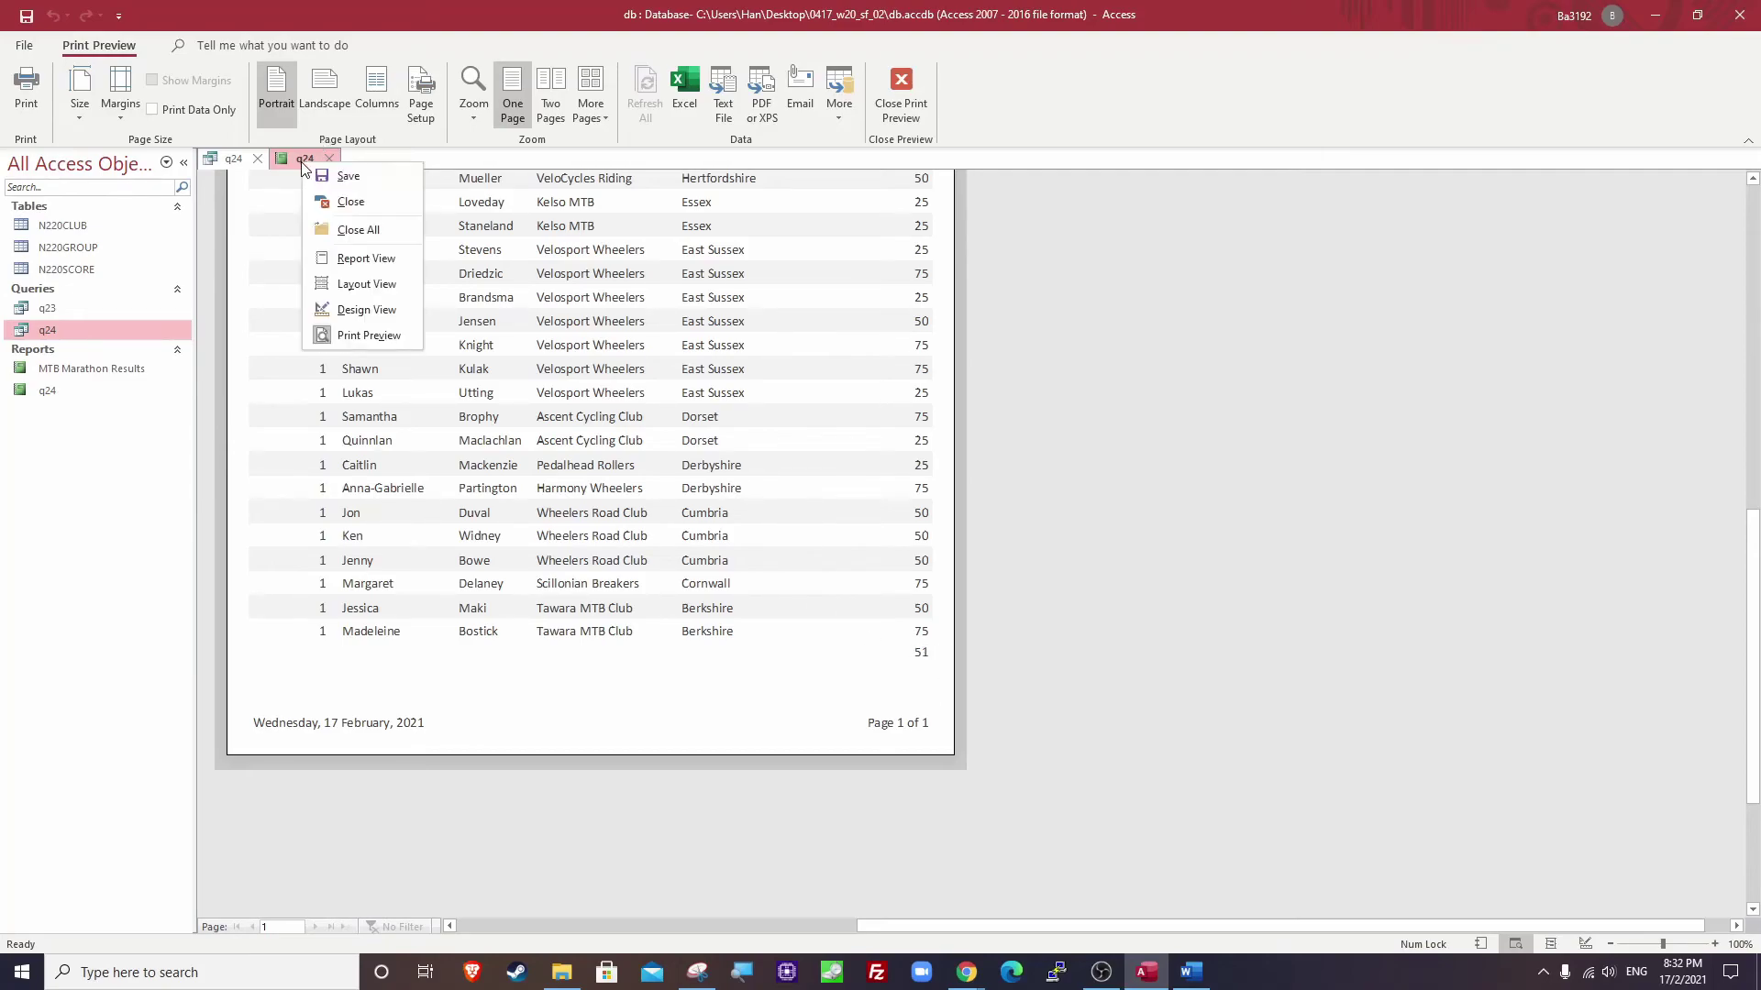
{"action": "left_click", "coordinate": [359, 311]}
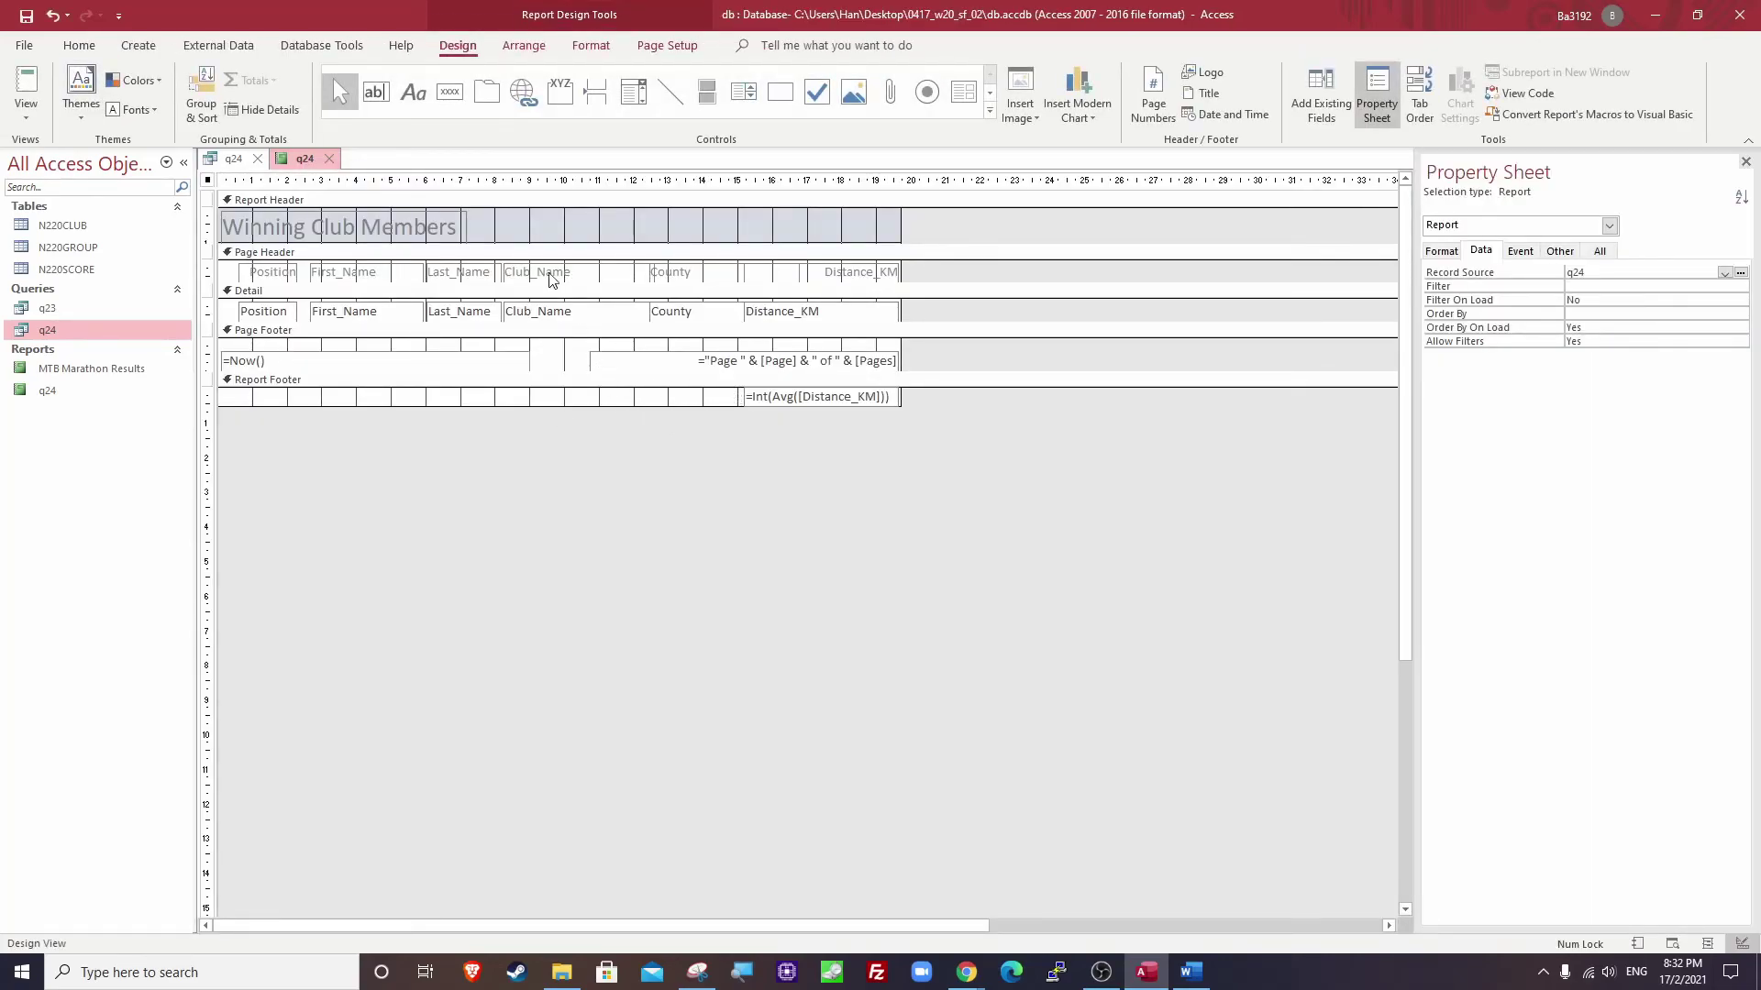
Draw an 'Average race distance' label left of the footer average and resize it.
{"action": "left_click", "coordinate": [412, 101]}
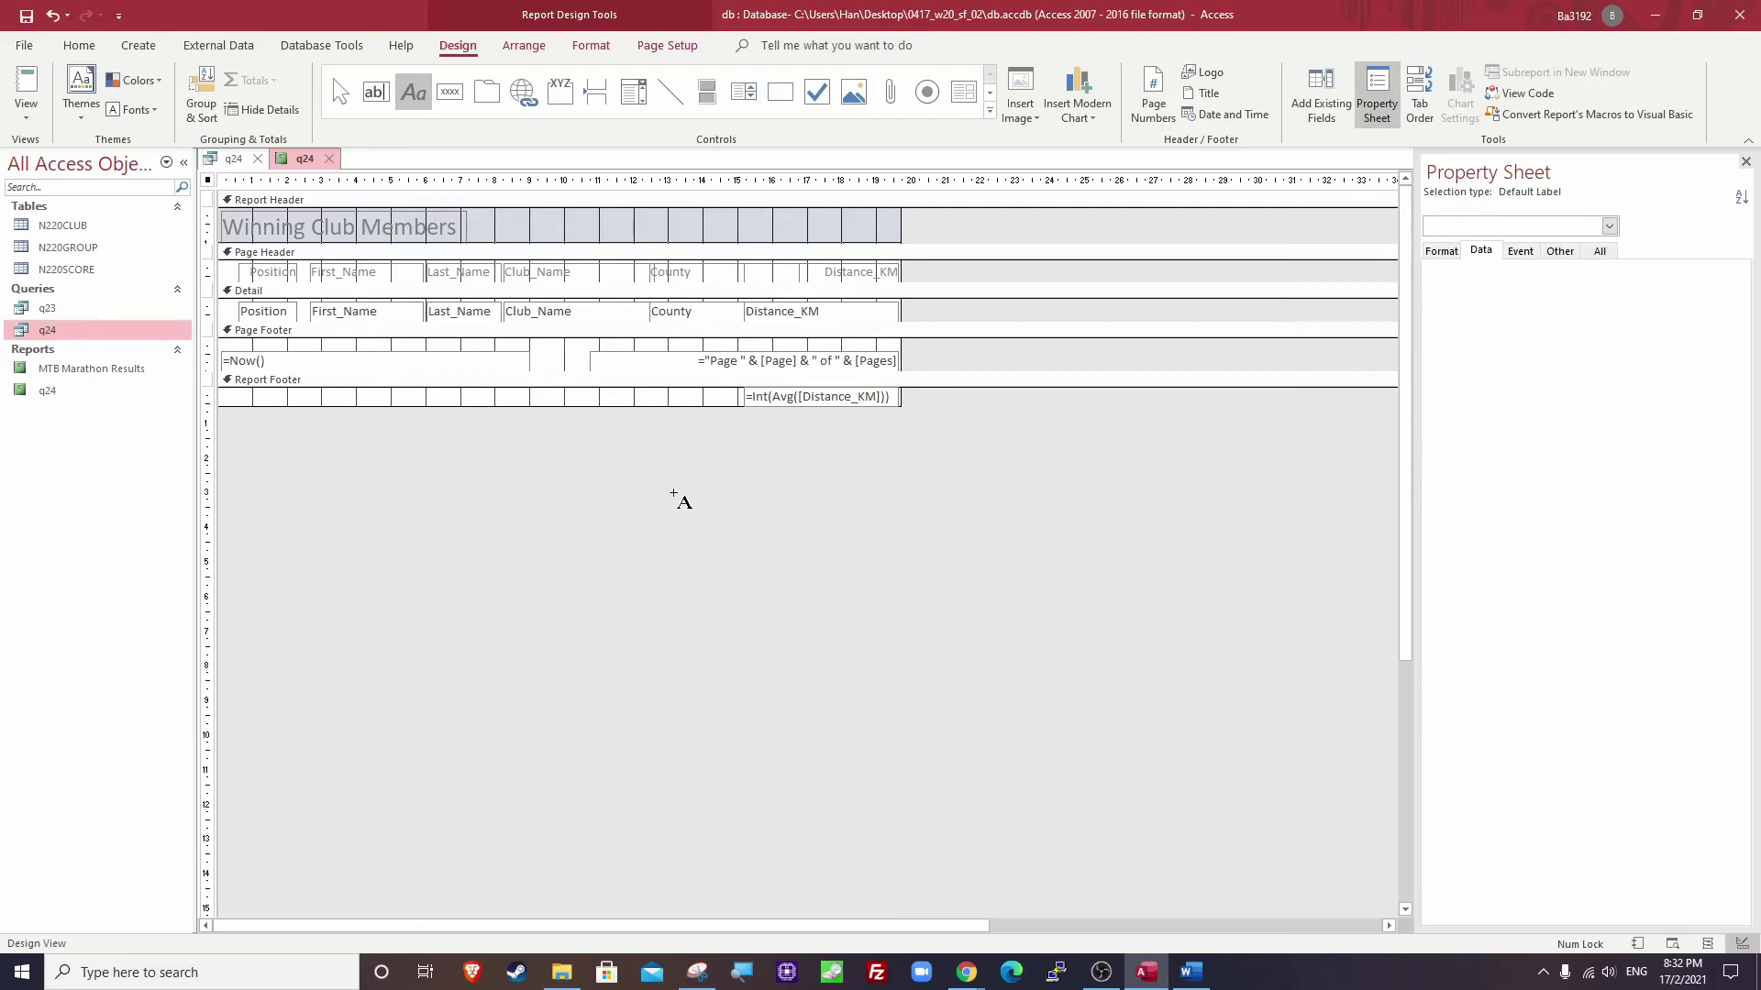
{"action": "left_click_drag", "start_coordinate": [584, 388], "coordinate": [742, 409]}
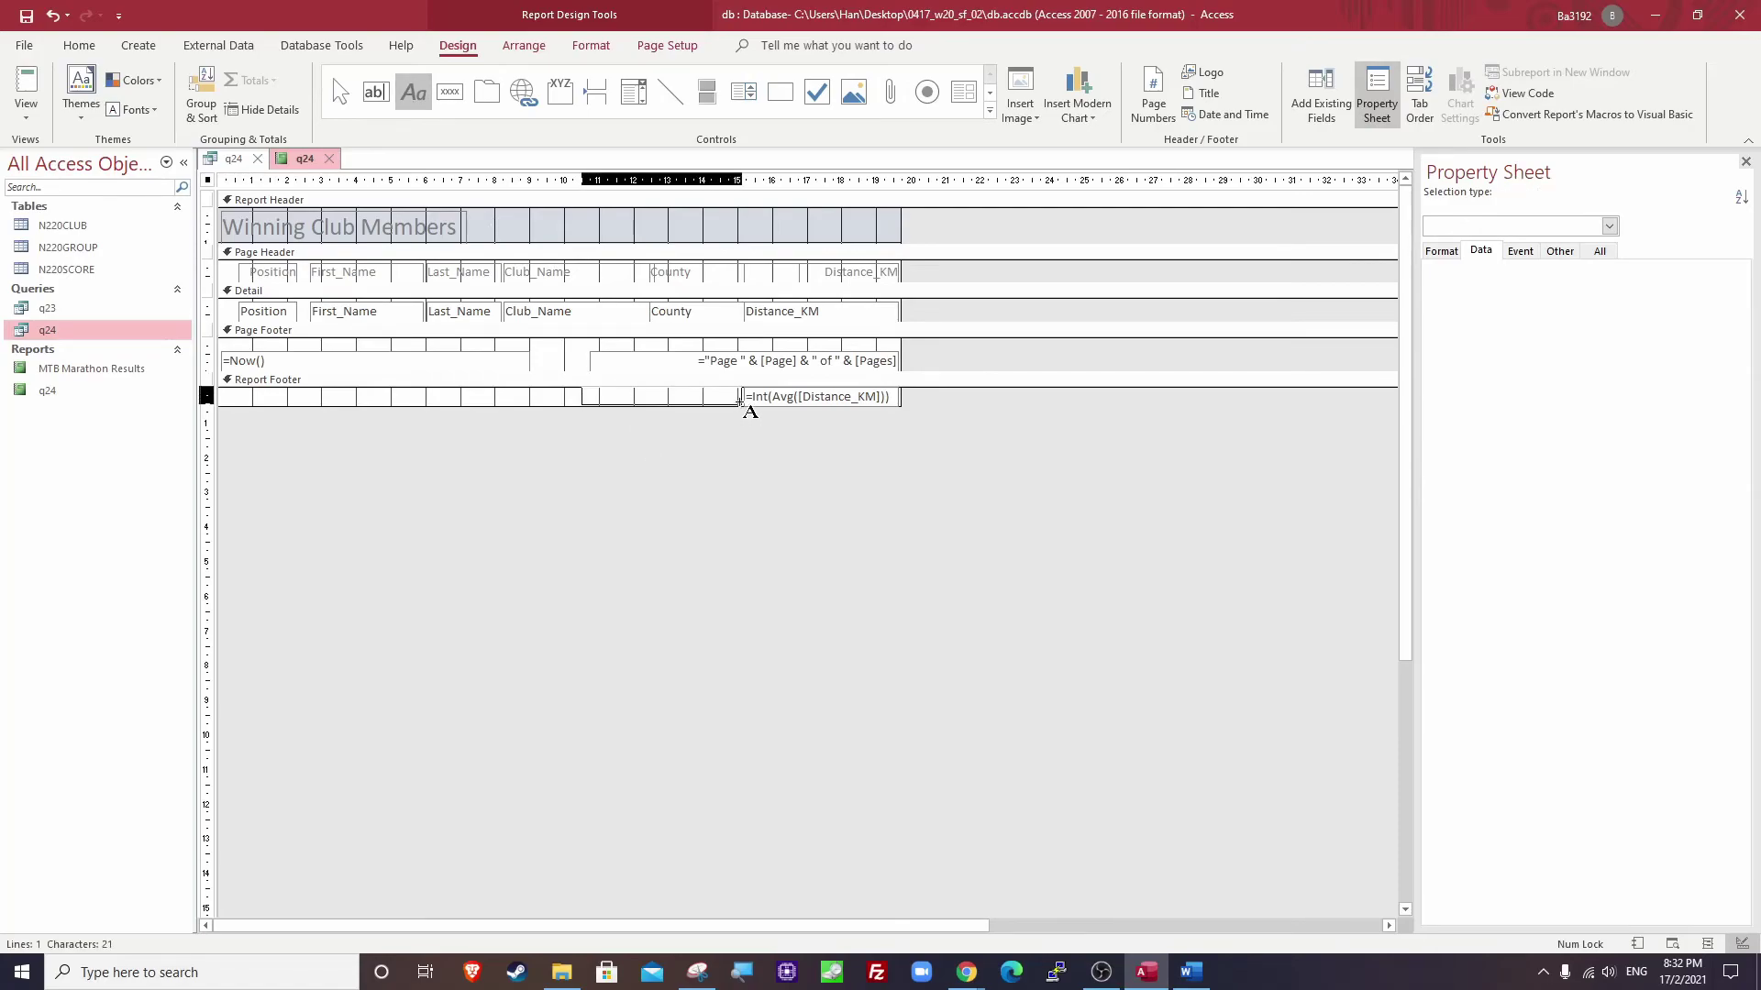
{"action": "type", "text": "Averag"}
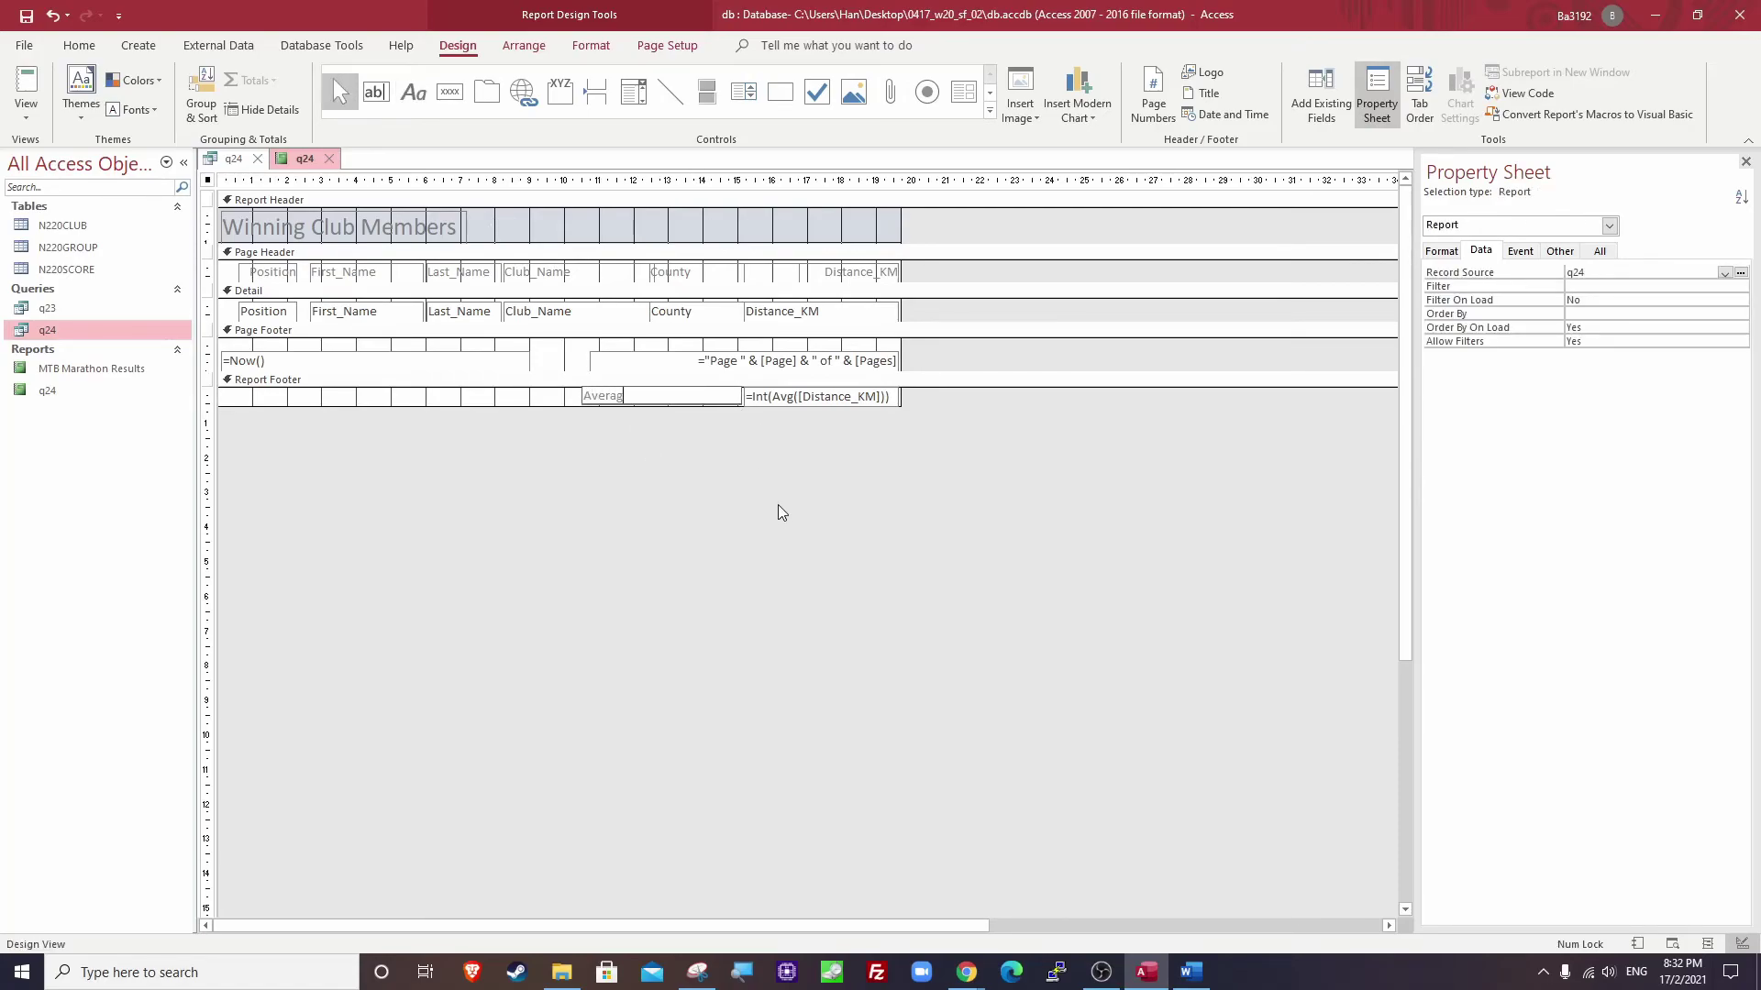
{"action": "type", "text": "e race distance"}
{"action": "key", "text": "Return"}
{"action": "left_click", "coordinate": [579, 396]}
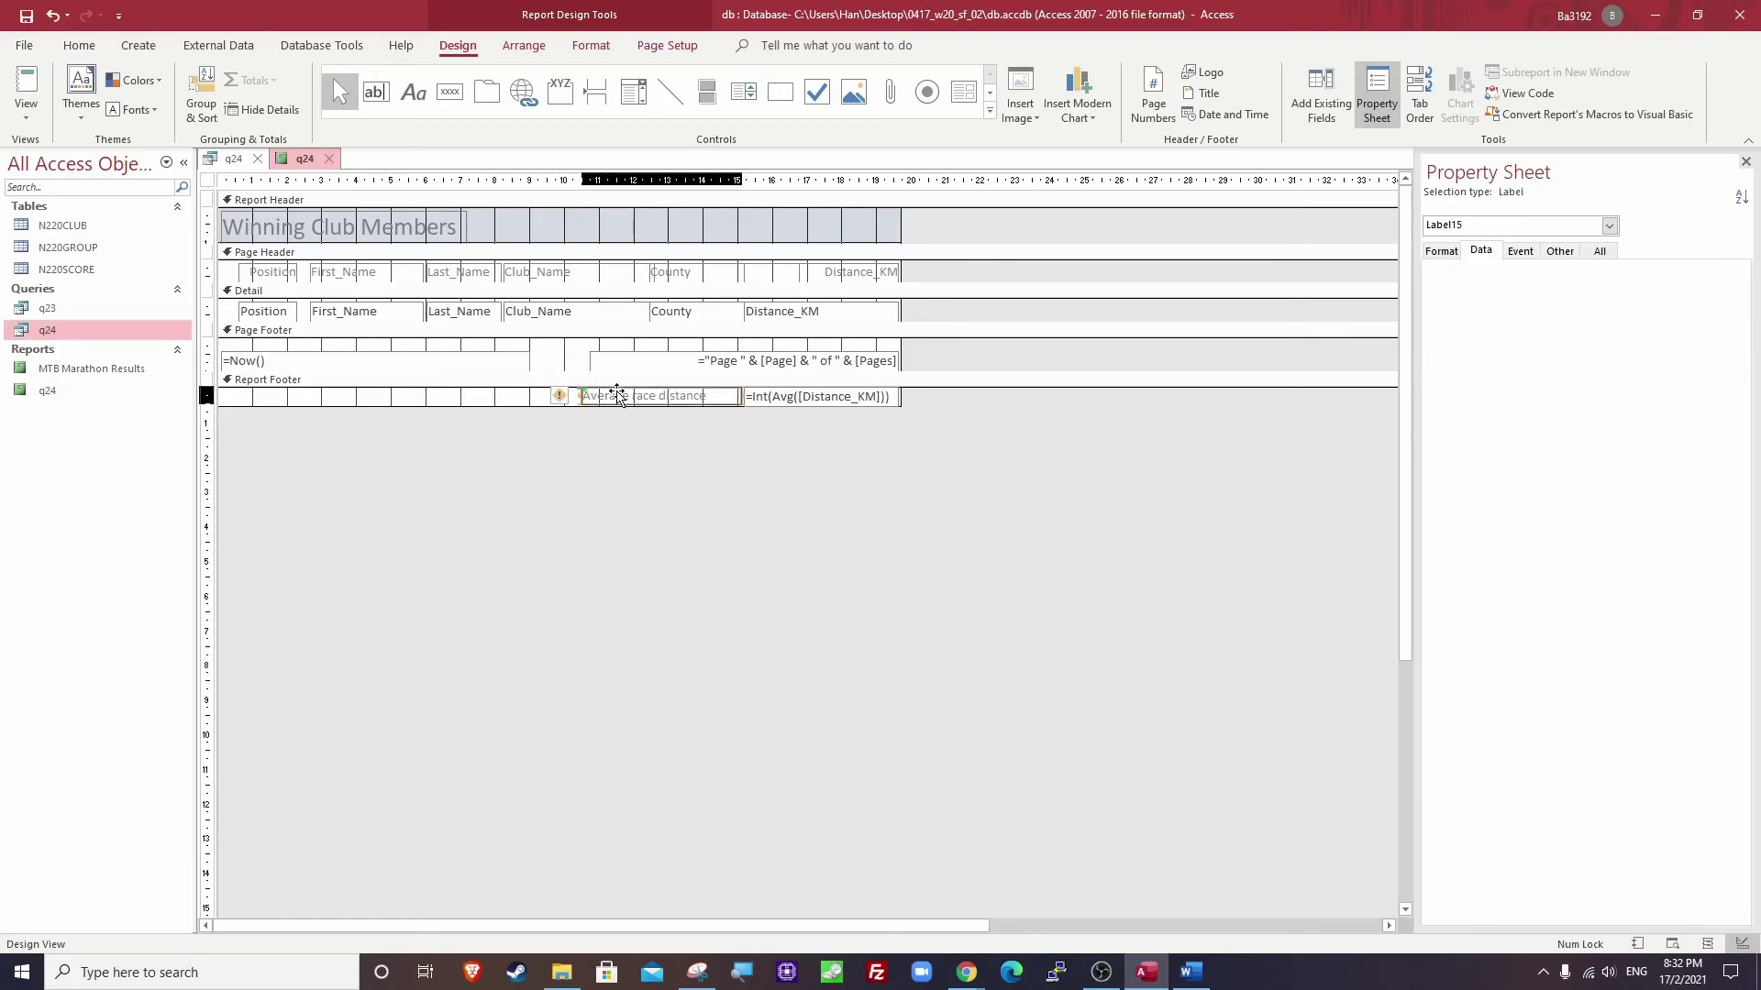
{"action": "left_click_drag", "start_coordinate": [587, 395], "coordinate": [613, 395]}
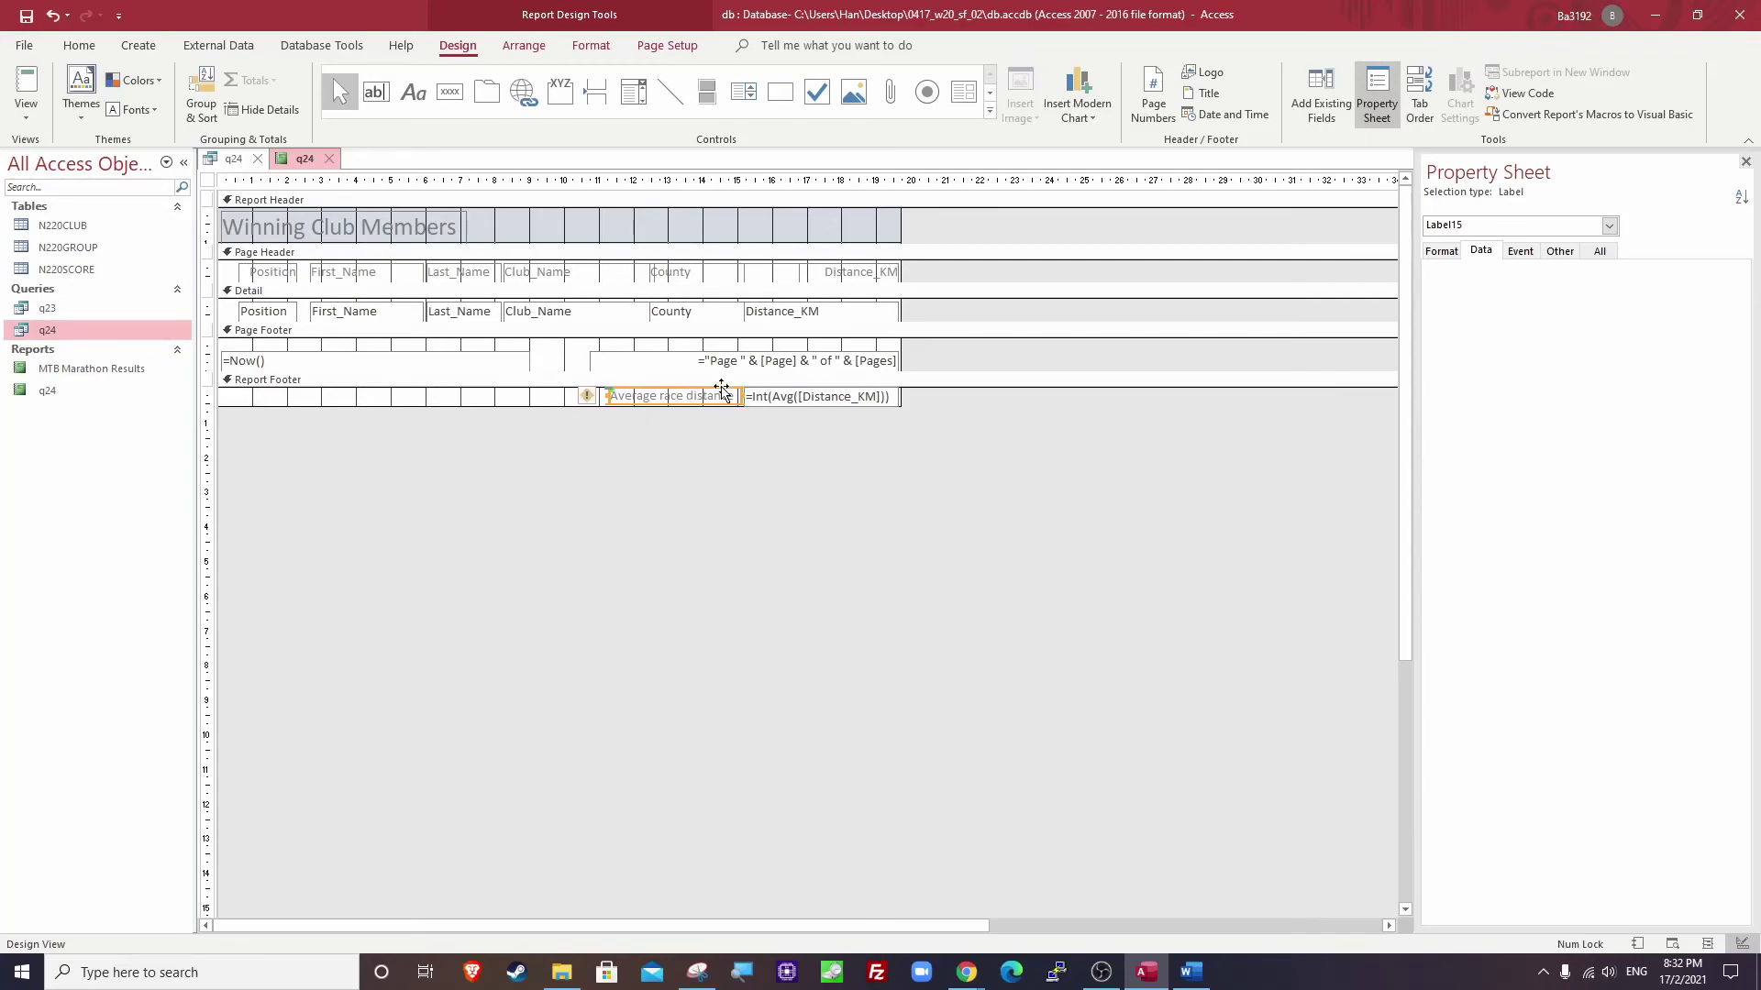
Right-align the label text and preview the report.
{"action": "left_click", "coordinate": [83, 50]}
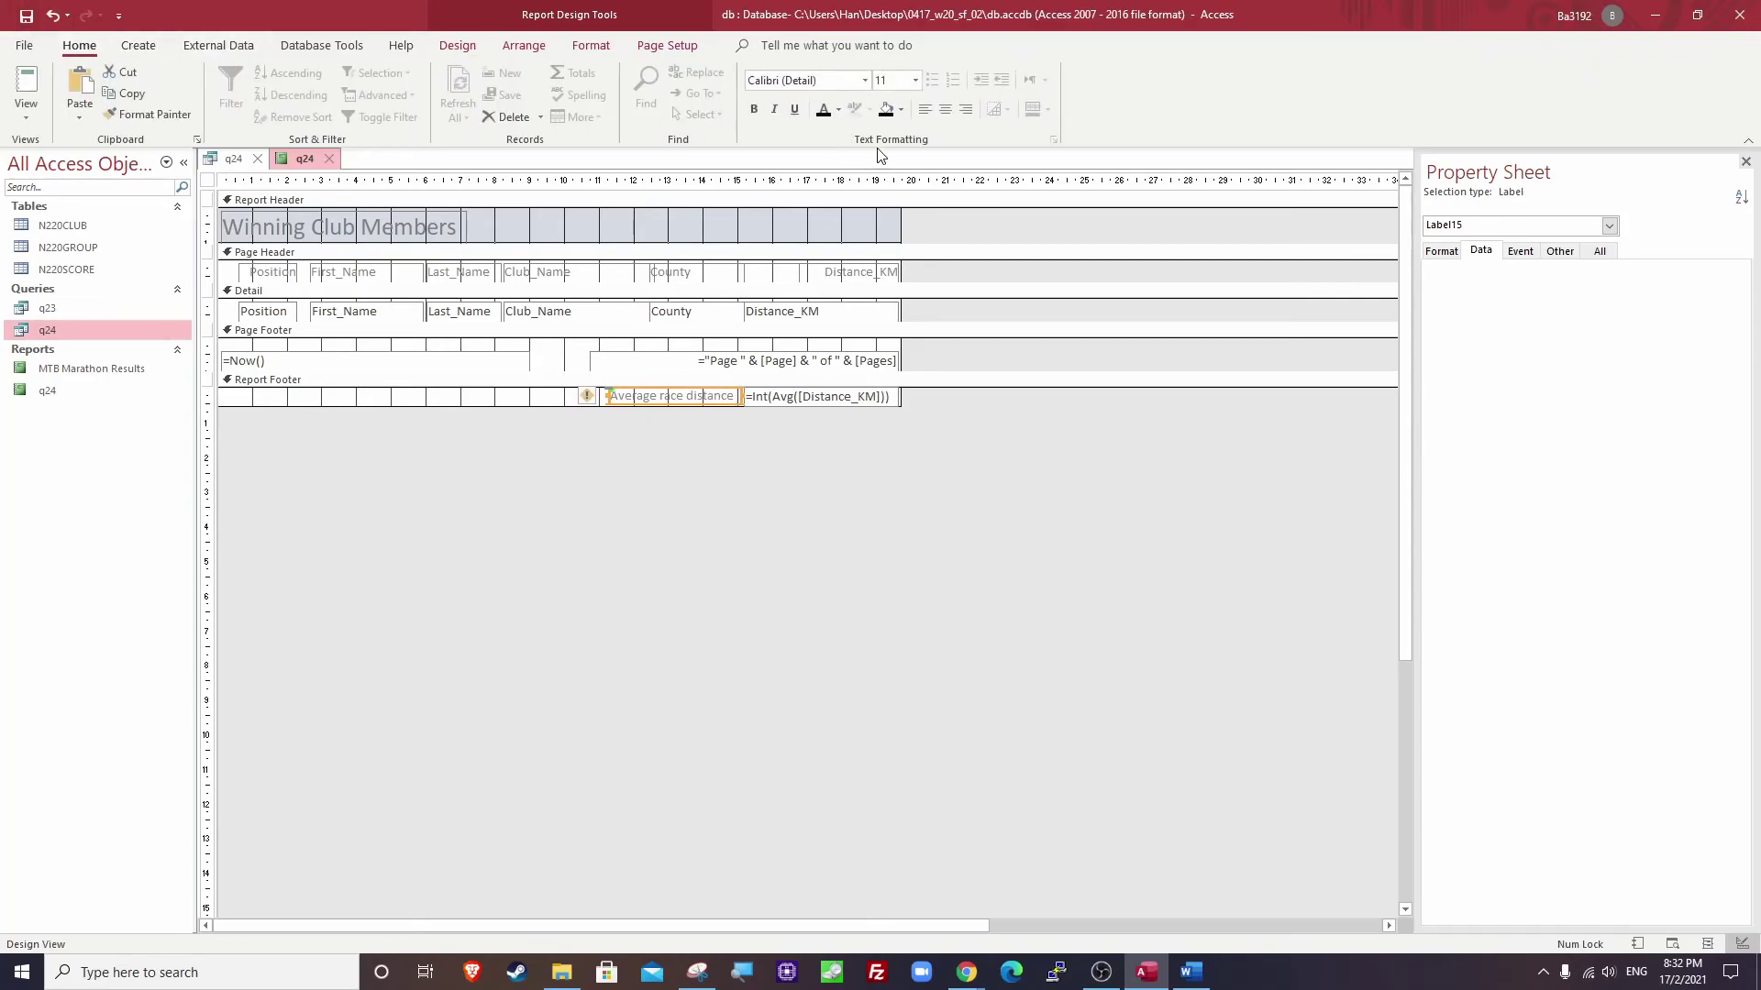
{"action": "left_click", "coordinate": [965, 110]}
{"action": "left_click", "coordinate": [866, 533]}
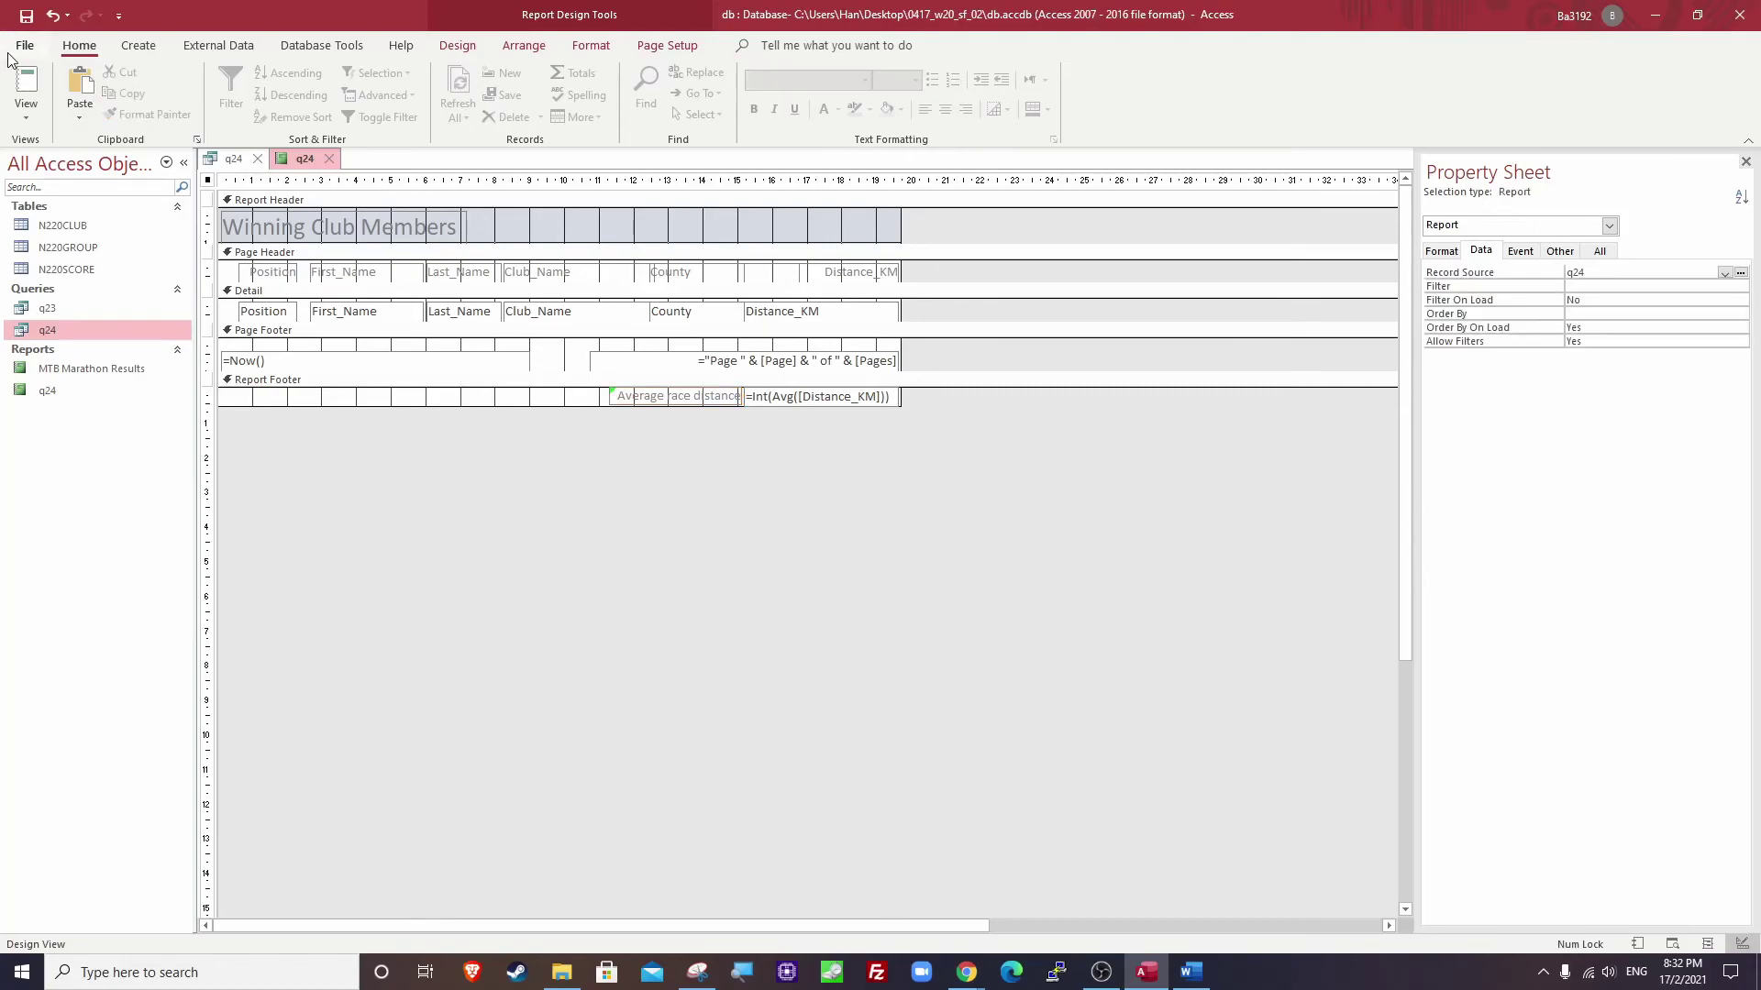
{"action": "left_click", "coordinate": [26, 114]}
{"action": "left_click", "coordinate": [41, 200]}
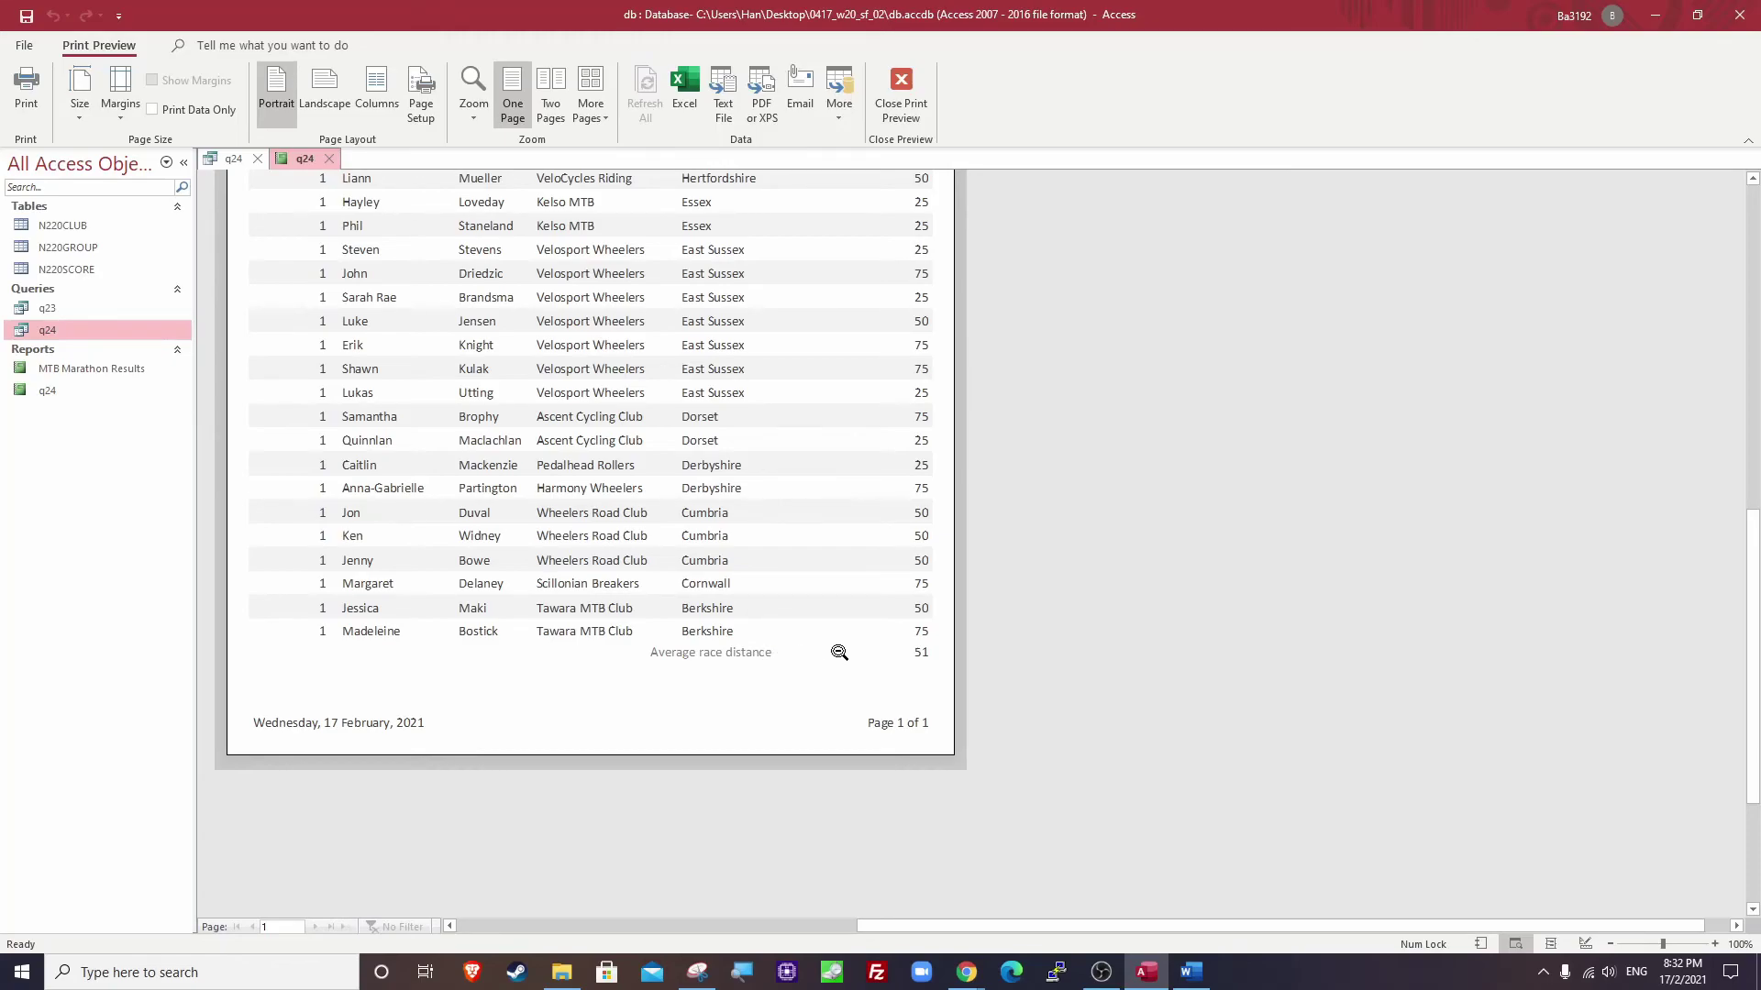
In Design View, resize the =Int(Avg) box and move the label right beside it.
{"action": "right_click", "coordinate": [303, 161]}
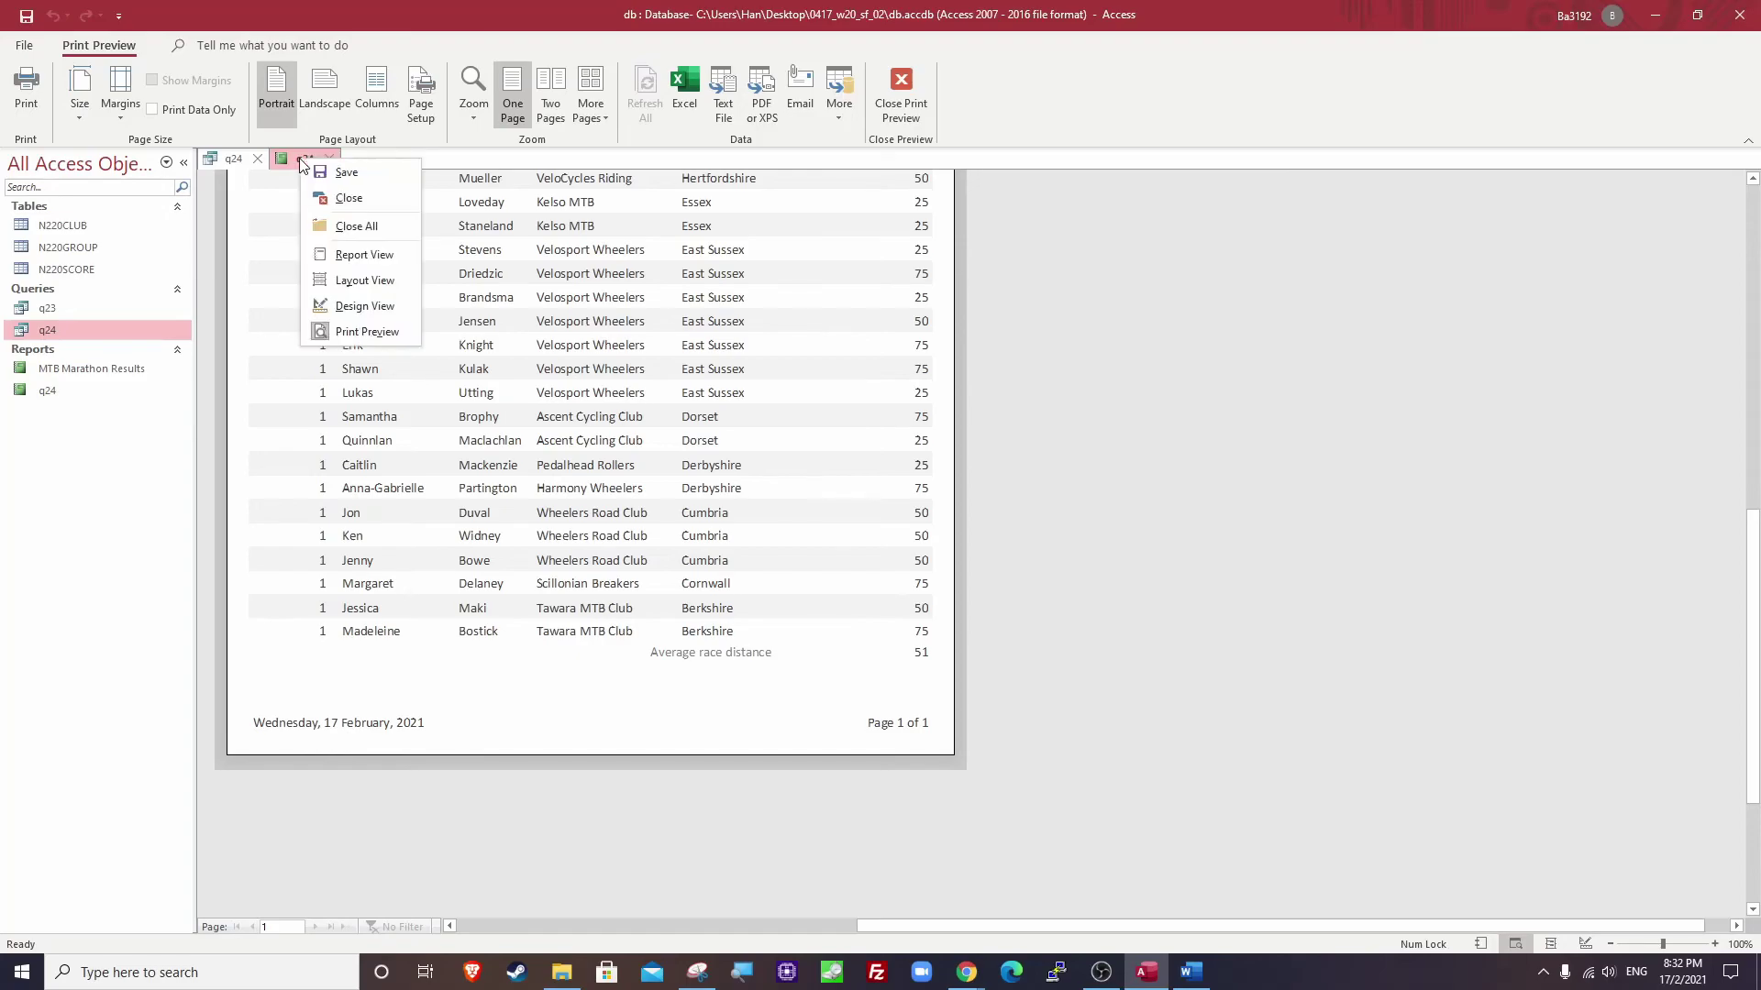
{"action": "left_click", "coordinate": [365, 306]}
{"action": "left_click", "coordinate": [834, 398]}
{"action": "left_click_drag", "start_coordinate": [743, 397], "coordinate": [830, 398]}
{"action": "left_click_drag", "start_coordinate": [693, 398], "coordinate": [652, 396]}
{"action": "left_click", "coordinate": [834, 396]}
{"action": "left_click", "coordinate": [779, 396]}
{"action": "left_click_drag", "start_coordinate": [779, 396], "coordinate": [705, 396]}
{"action": "left_click", "coordinate": [667, 397]}
{"action": "left_click", "coordinate": [713, 536]}
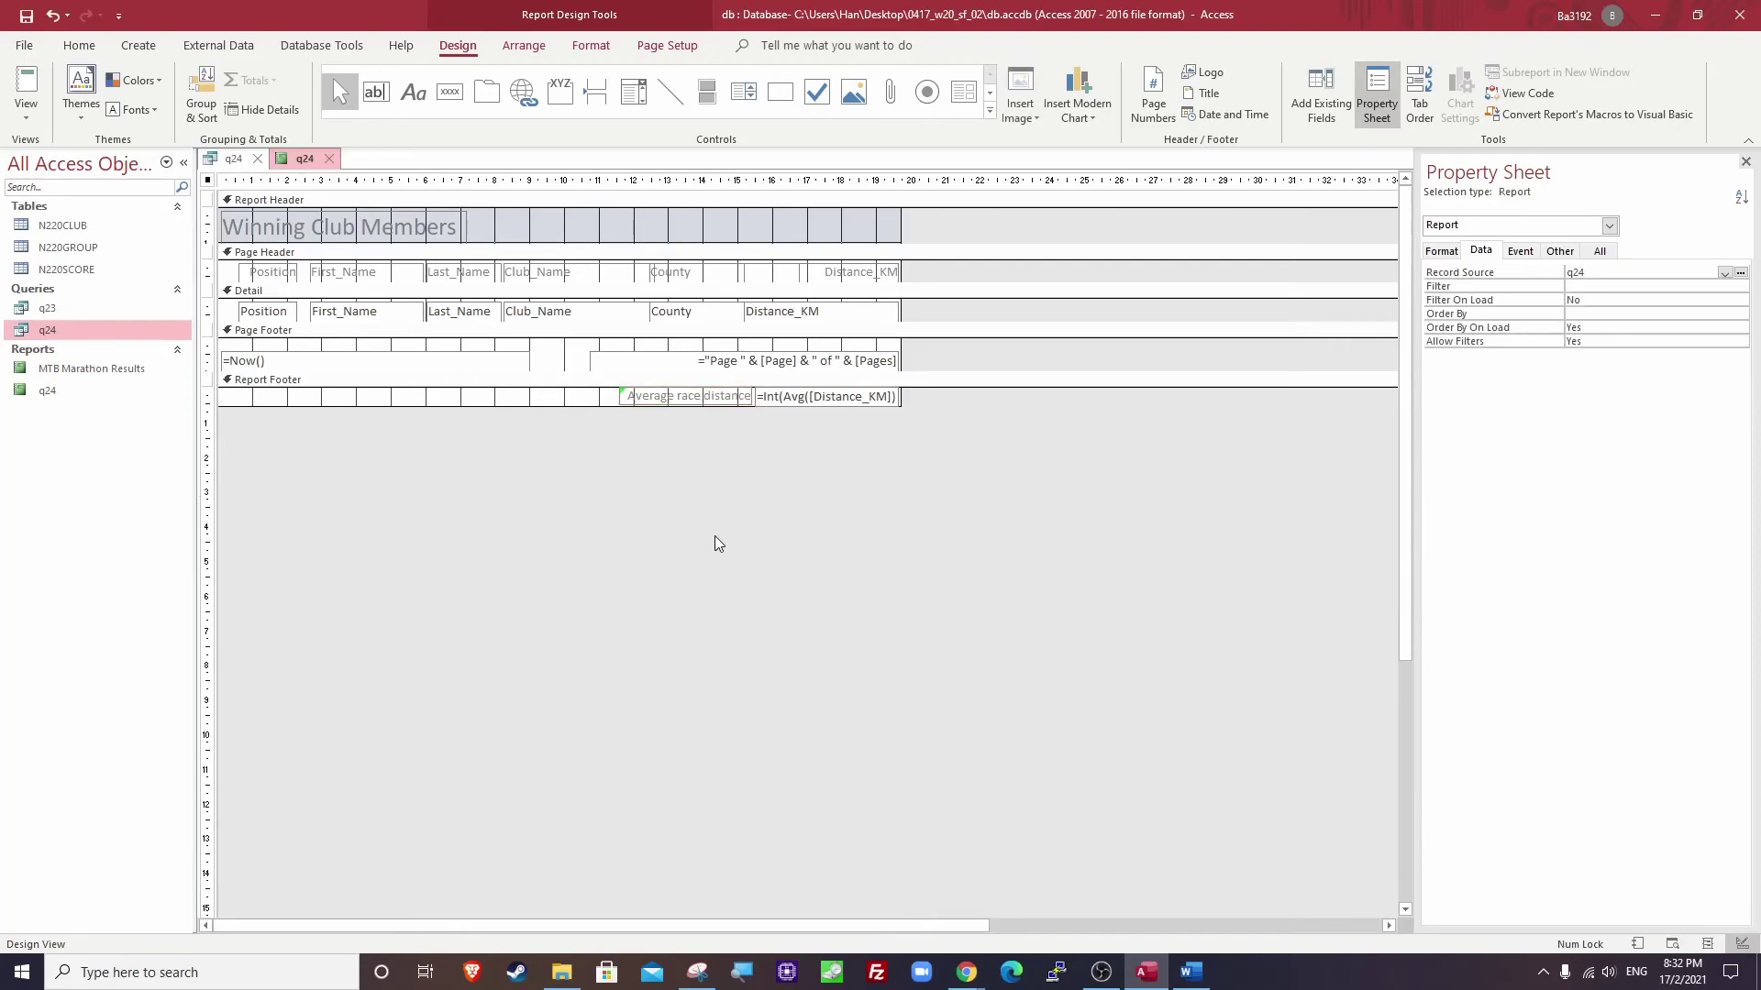
Check the footer layout in Print Preview, then return to Design View.
{"action": "left_click", "coordinate": [804, 397]}
{"action": "left_click", "coordinate": [79, 45]}
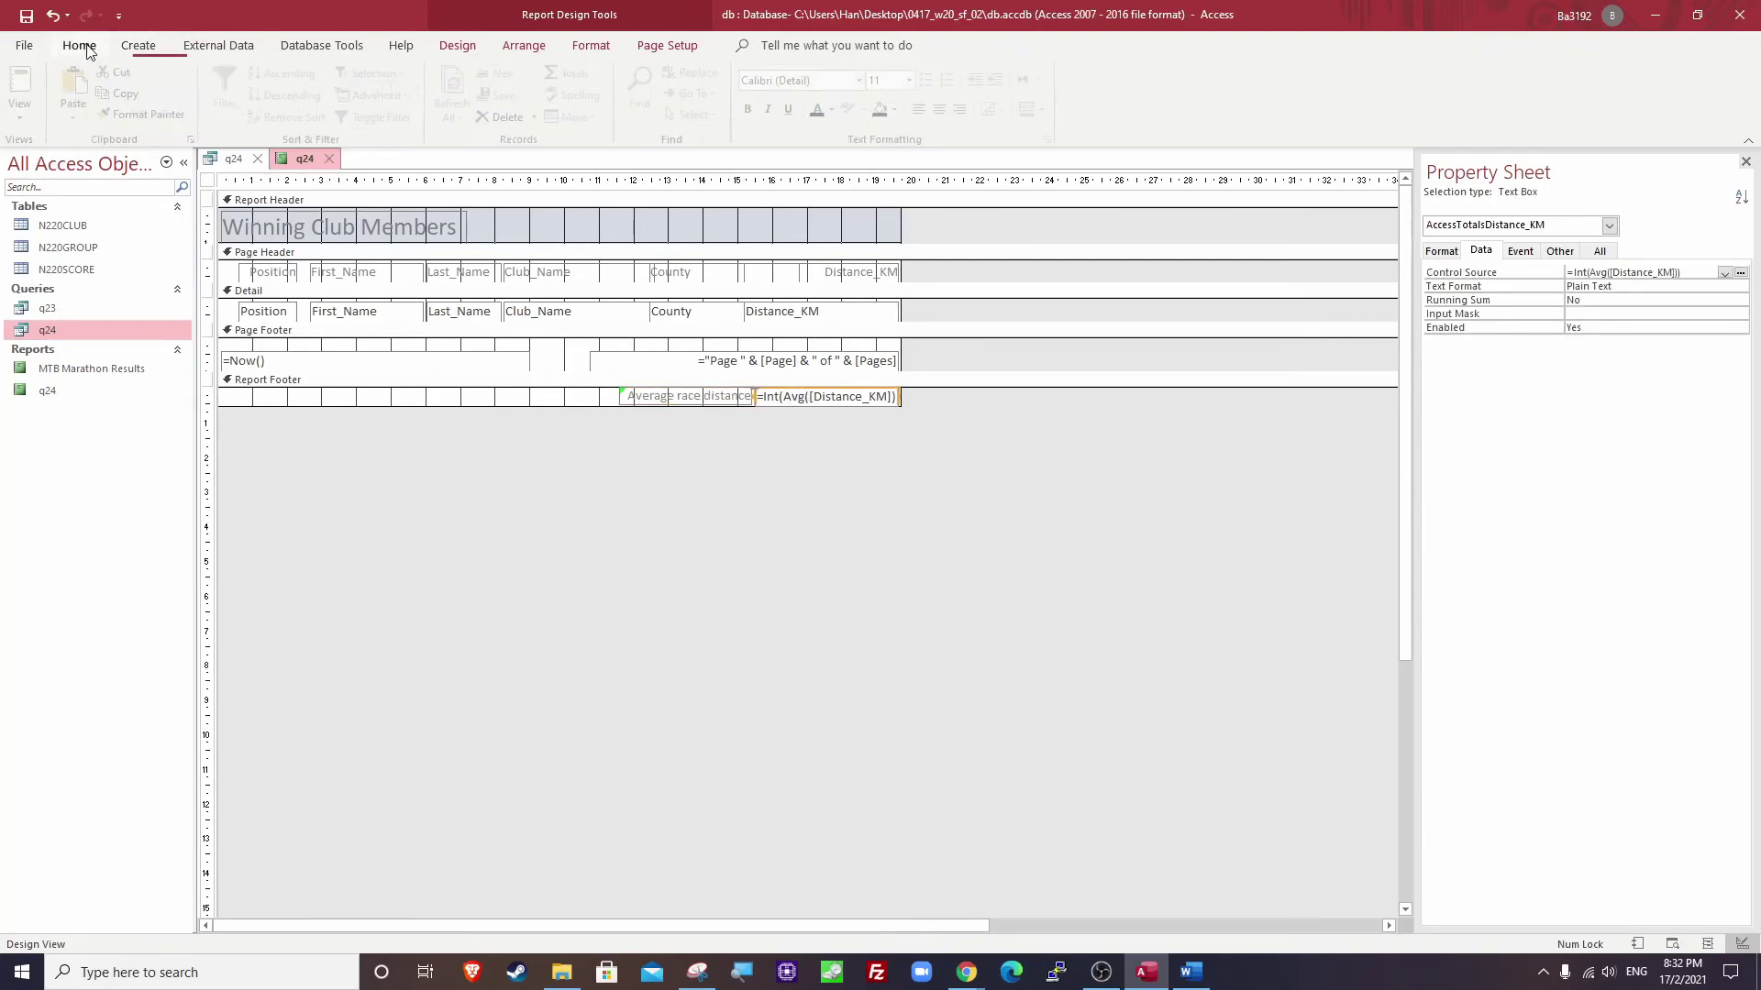
{"action": "left_click", "coordinate": [774, 537]}
{"action": "left_click", "coordinate": [26, 117]}
{"action": "left_click", "coordinate": [75, 203]}
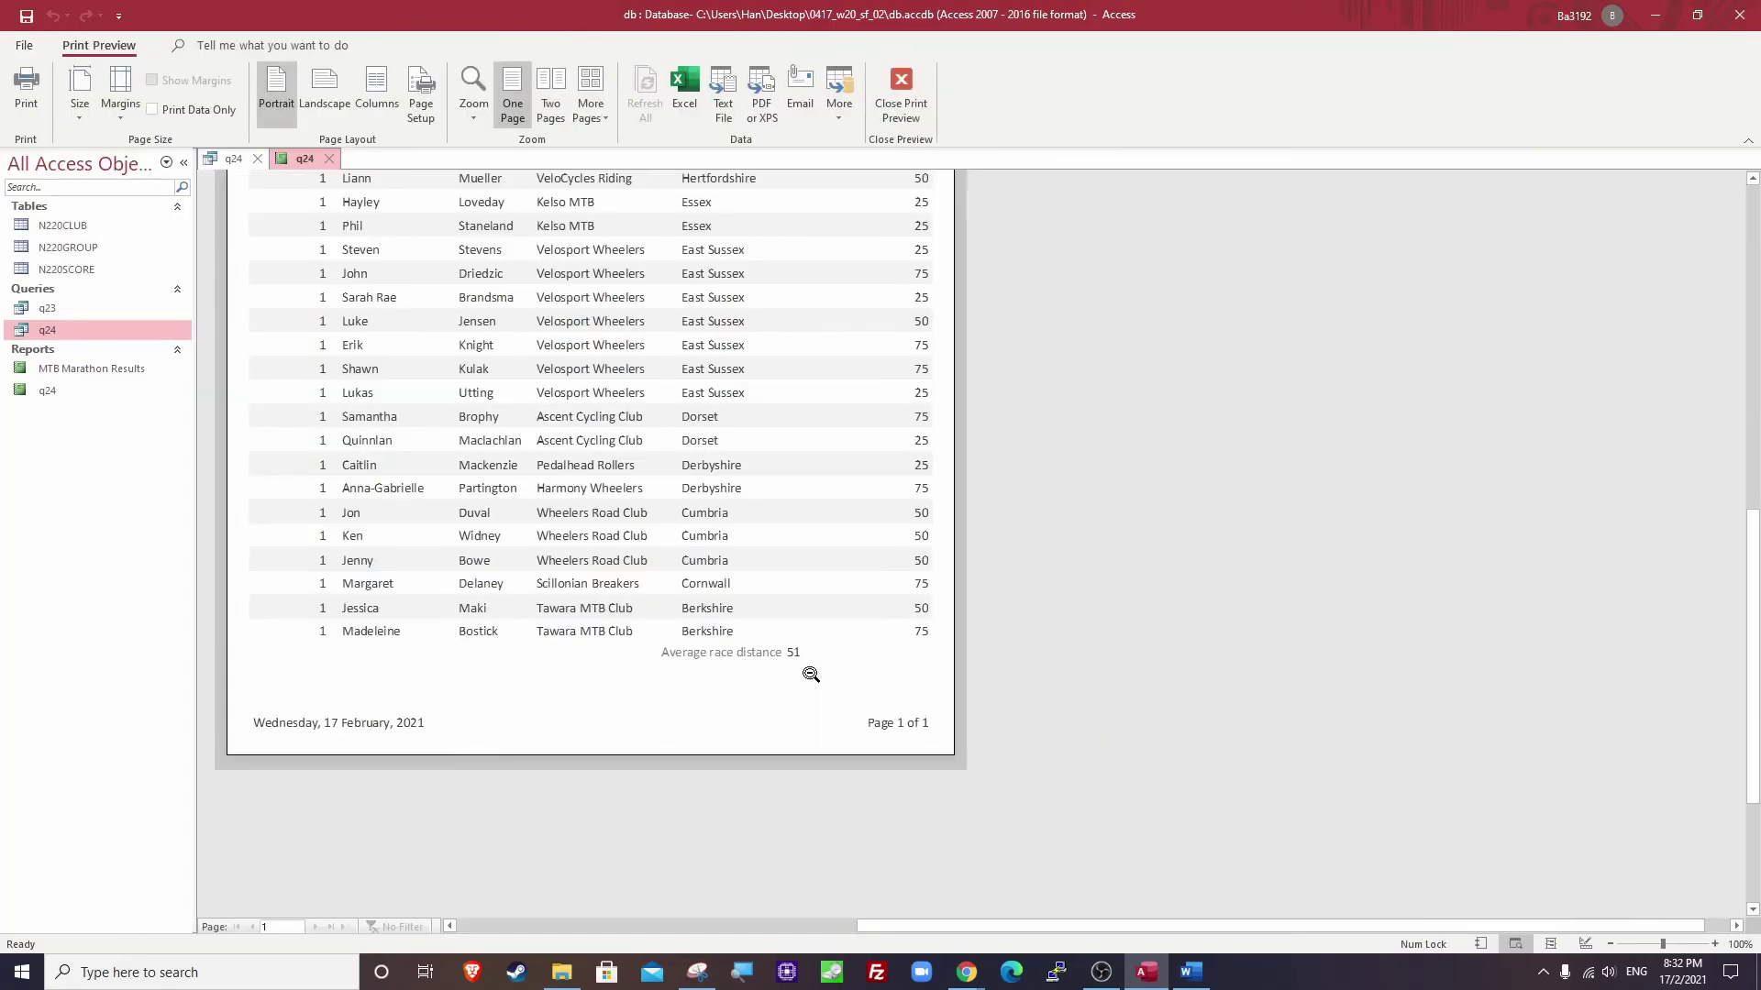
{"action": "left_click", "coordinate": [903, 82]}
{"action": "left_click", "coordinate": [786, 396]}
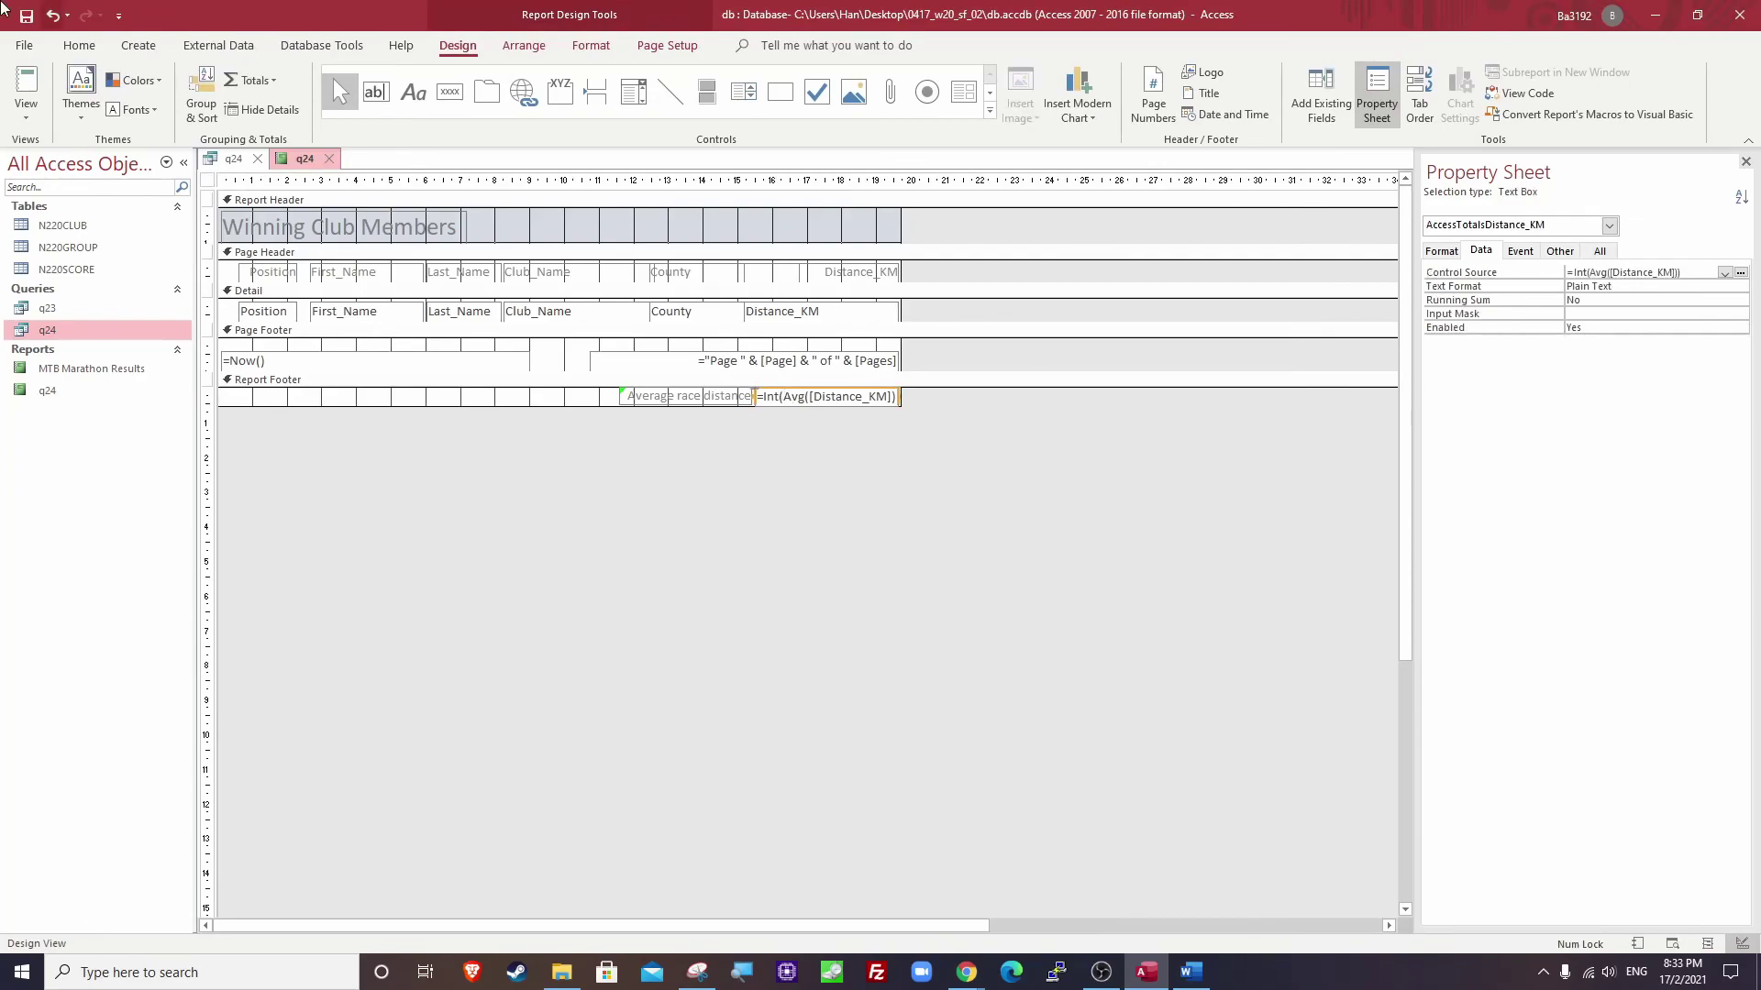
{"action": "left_click", "coordinate": [79, 45]}
{"action": "left_click", "coordinate": [876, 530]}
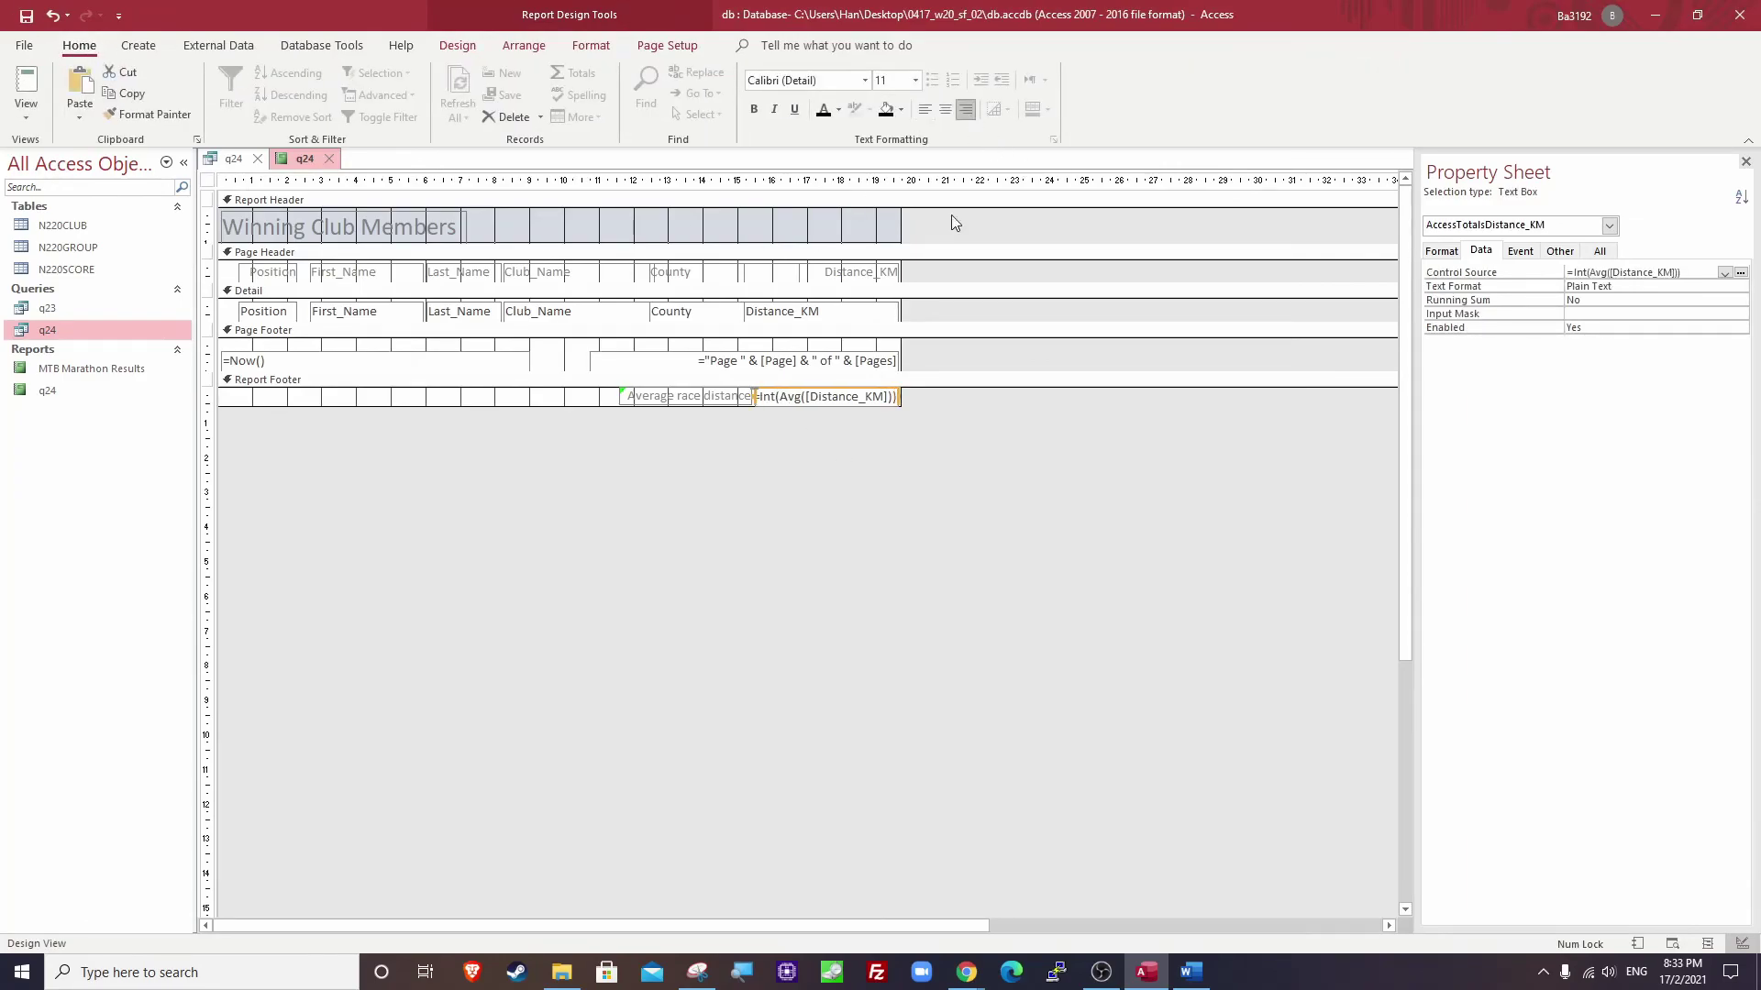
{"action": "key", "text": "alt+Tab"}
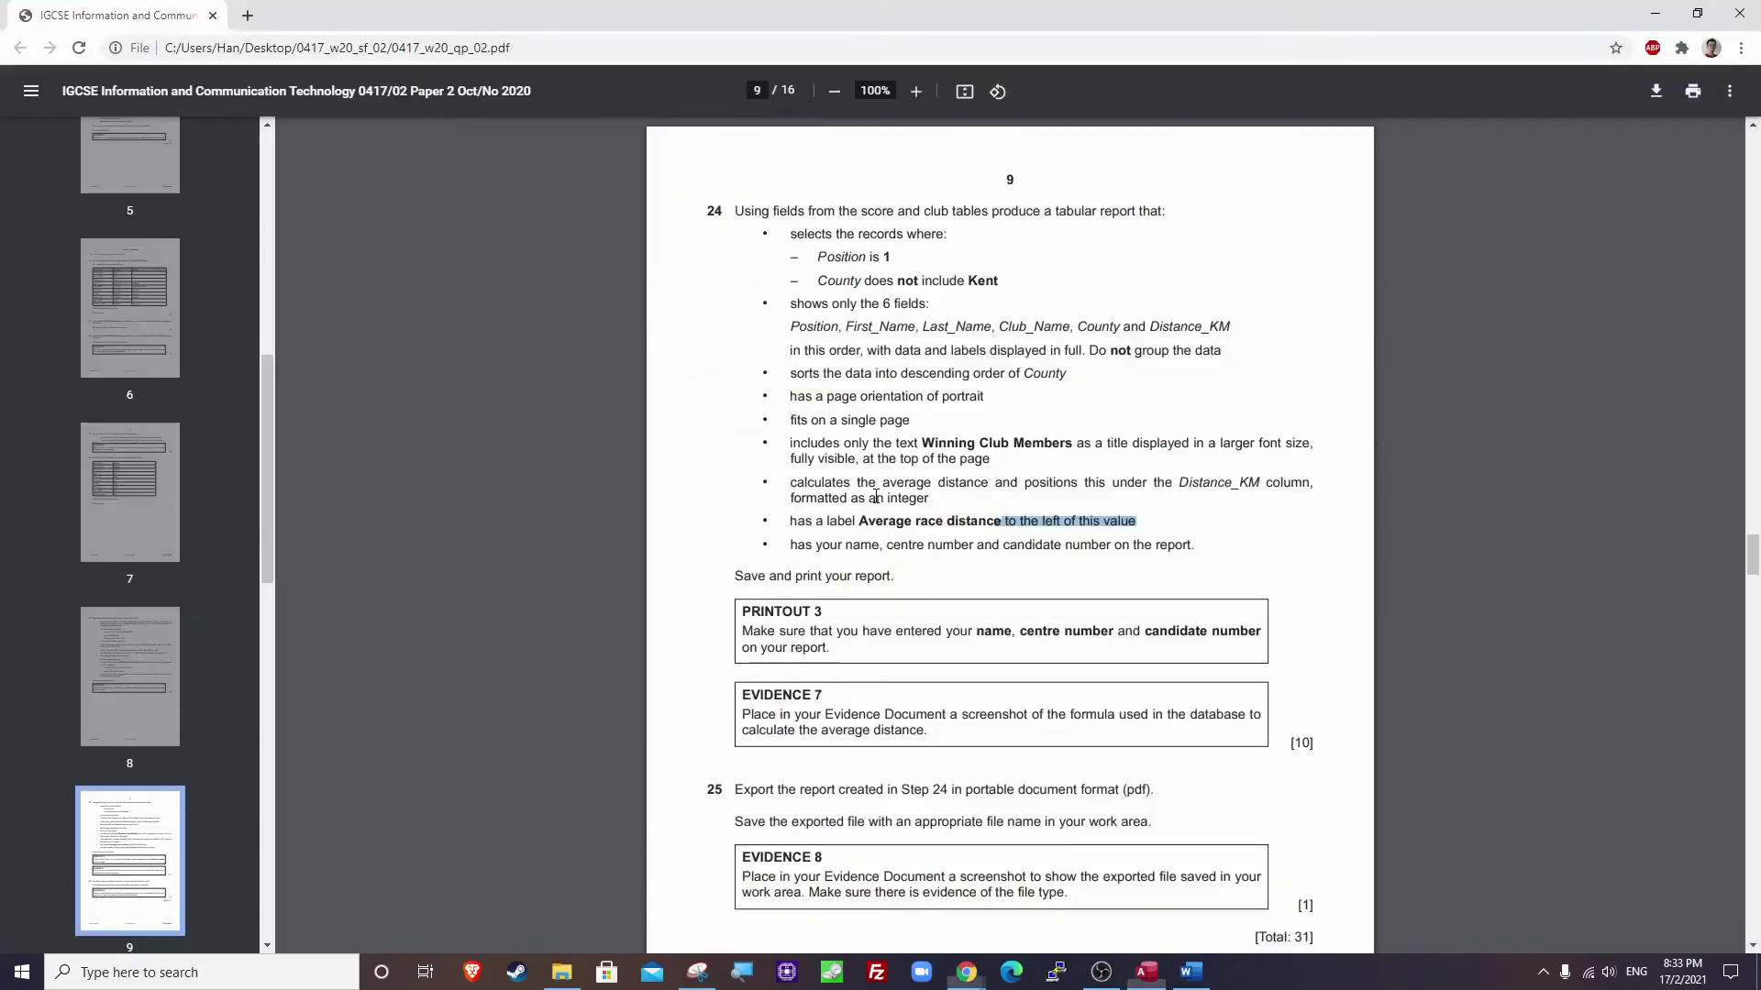
{"action": "left_click_drag", "start_coordinate": [790, 548], "coordinate": [1178, 556]}
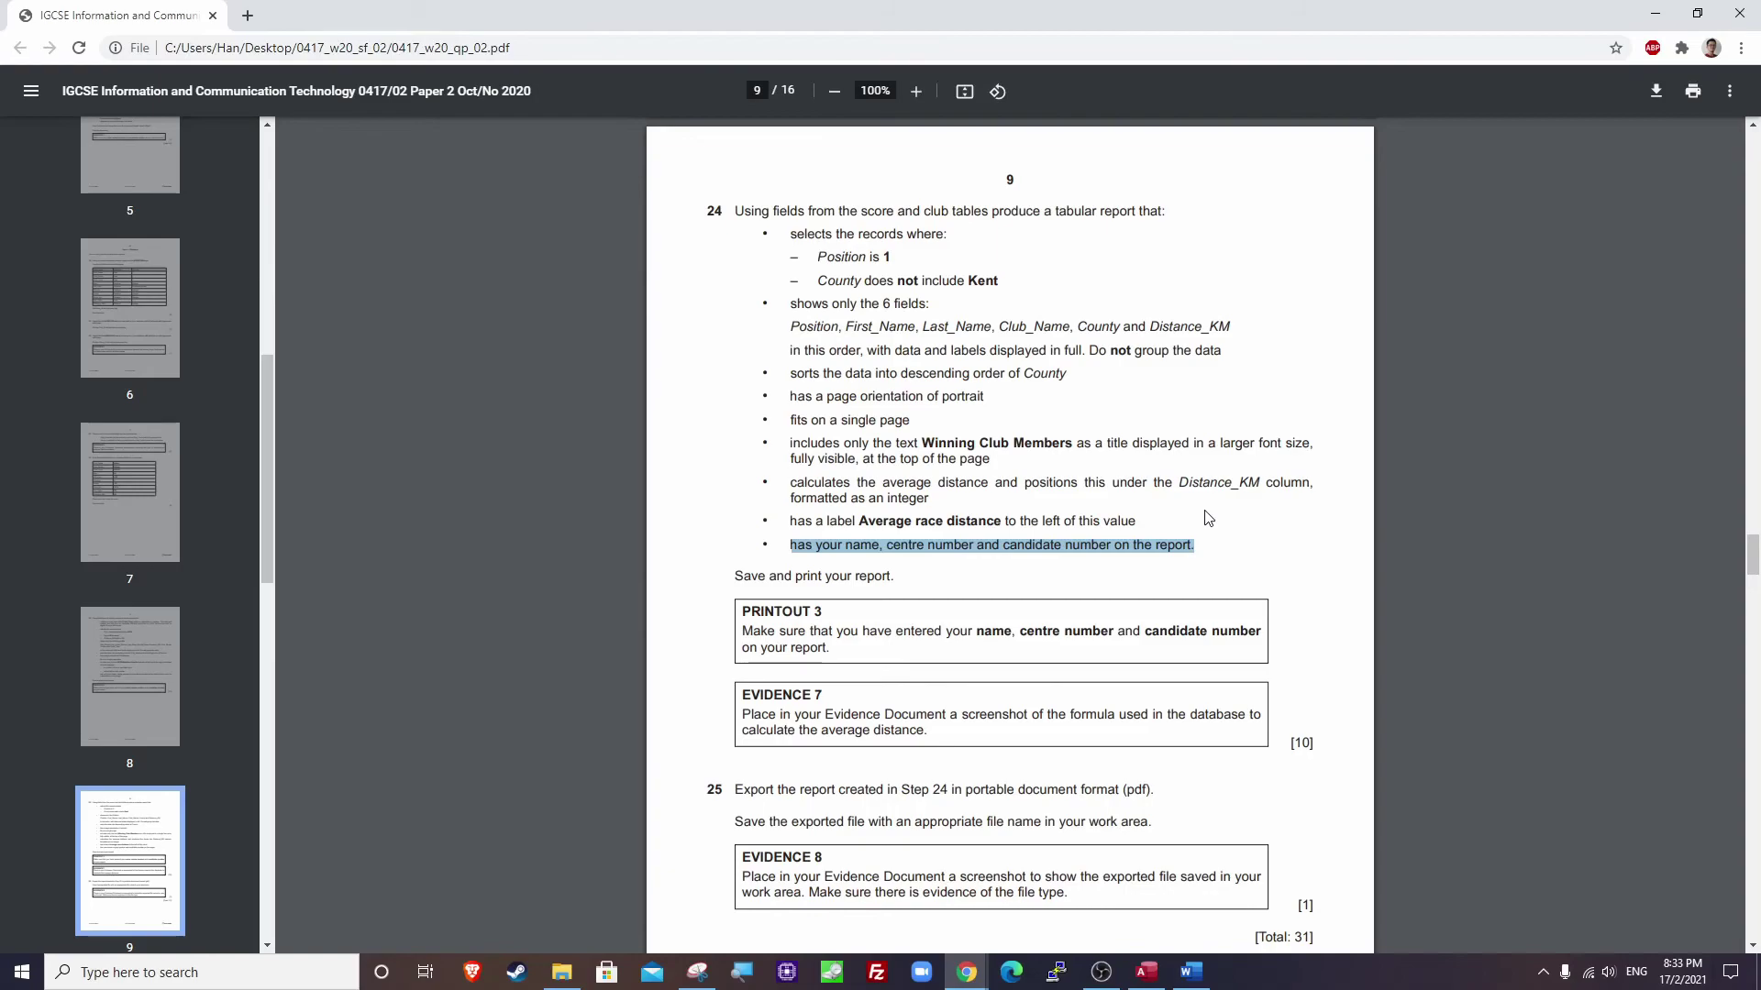
{"action": "left_click", "coordinate": [1656, 21]}
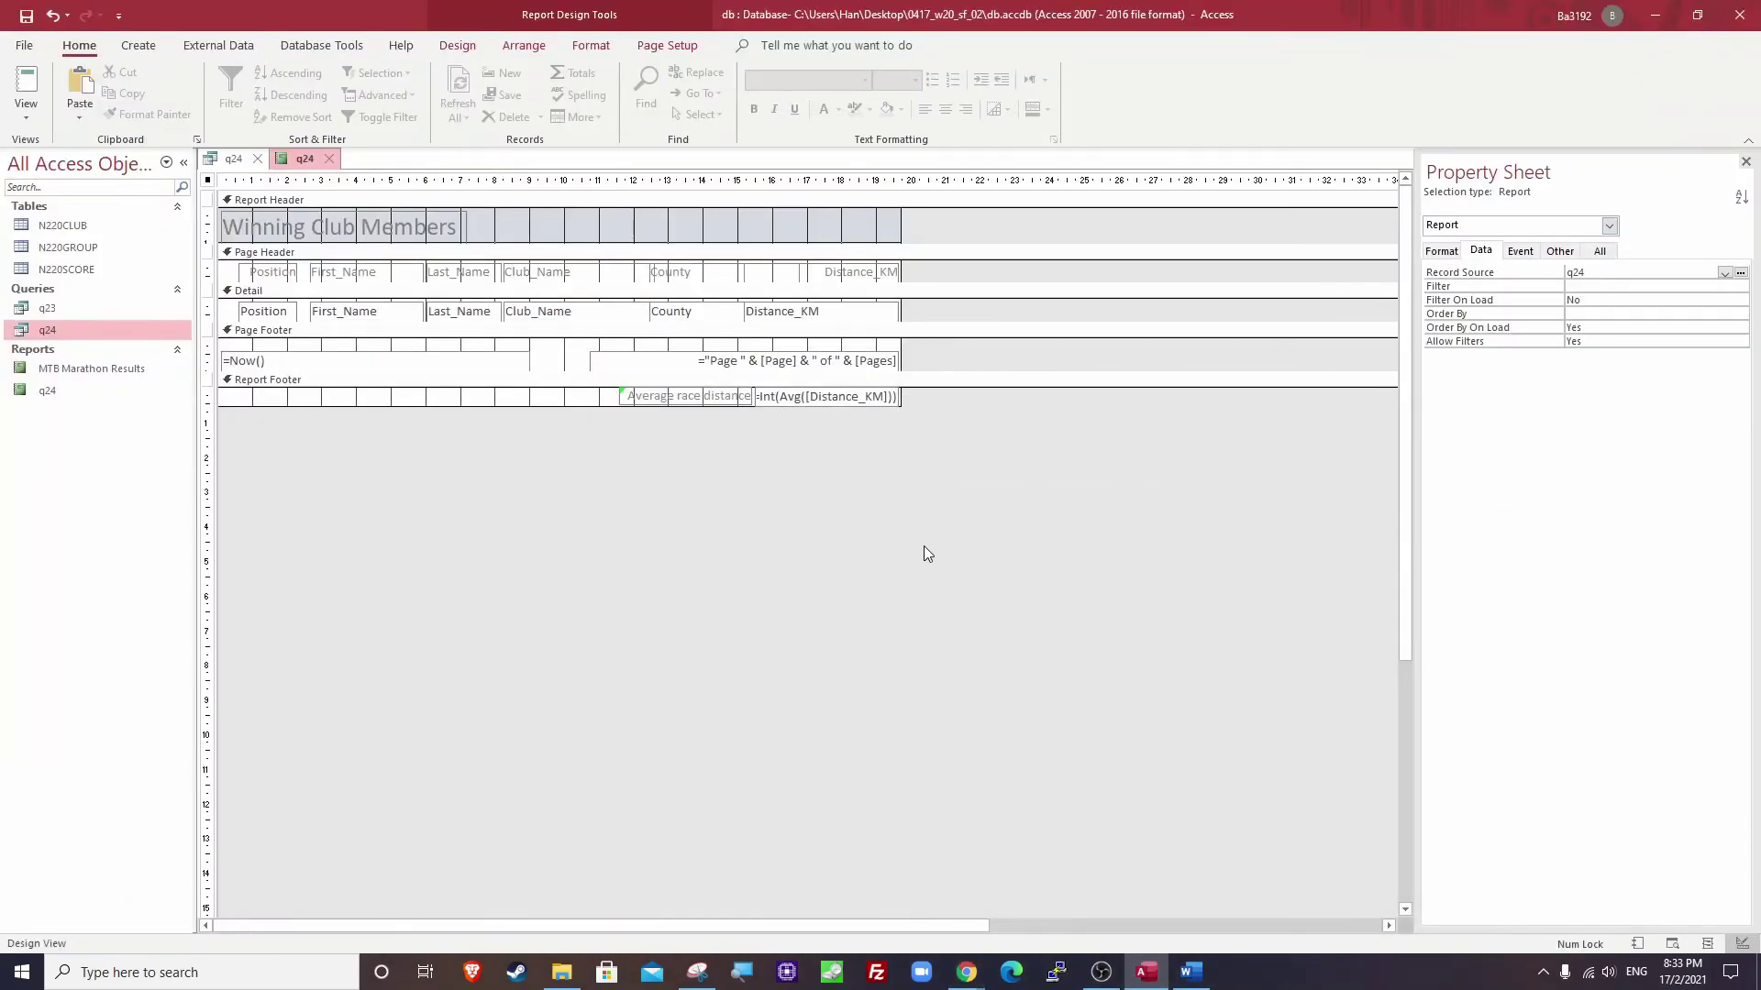
Draw a Page Footer label containing the candidate's name, centre number and candidate number.
{"action": "left_click", "coordinate": [457, 45]}
{"action": "left_click", "coordinate": [413, 92]}
{"action": "left_click_drag", "start_coordinate": [457, 353], "coordinate": [652, 368]}
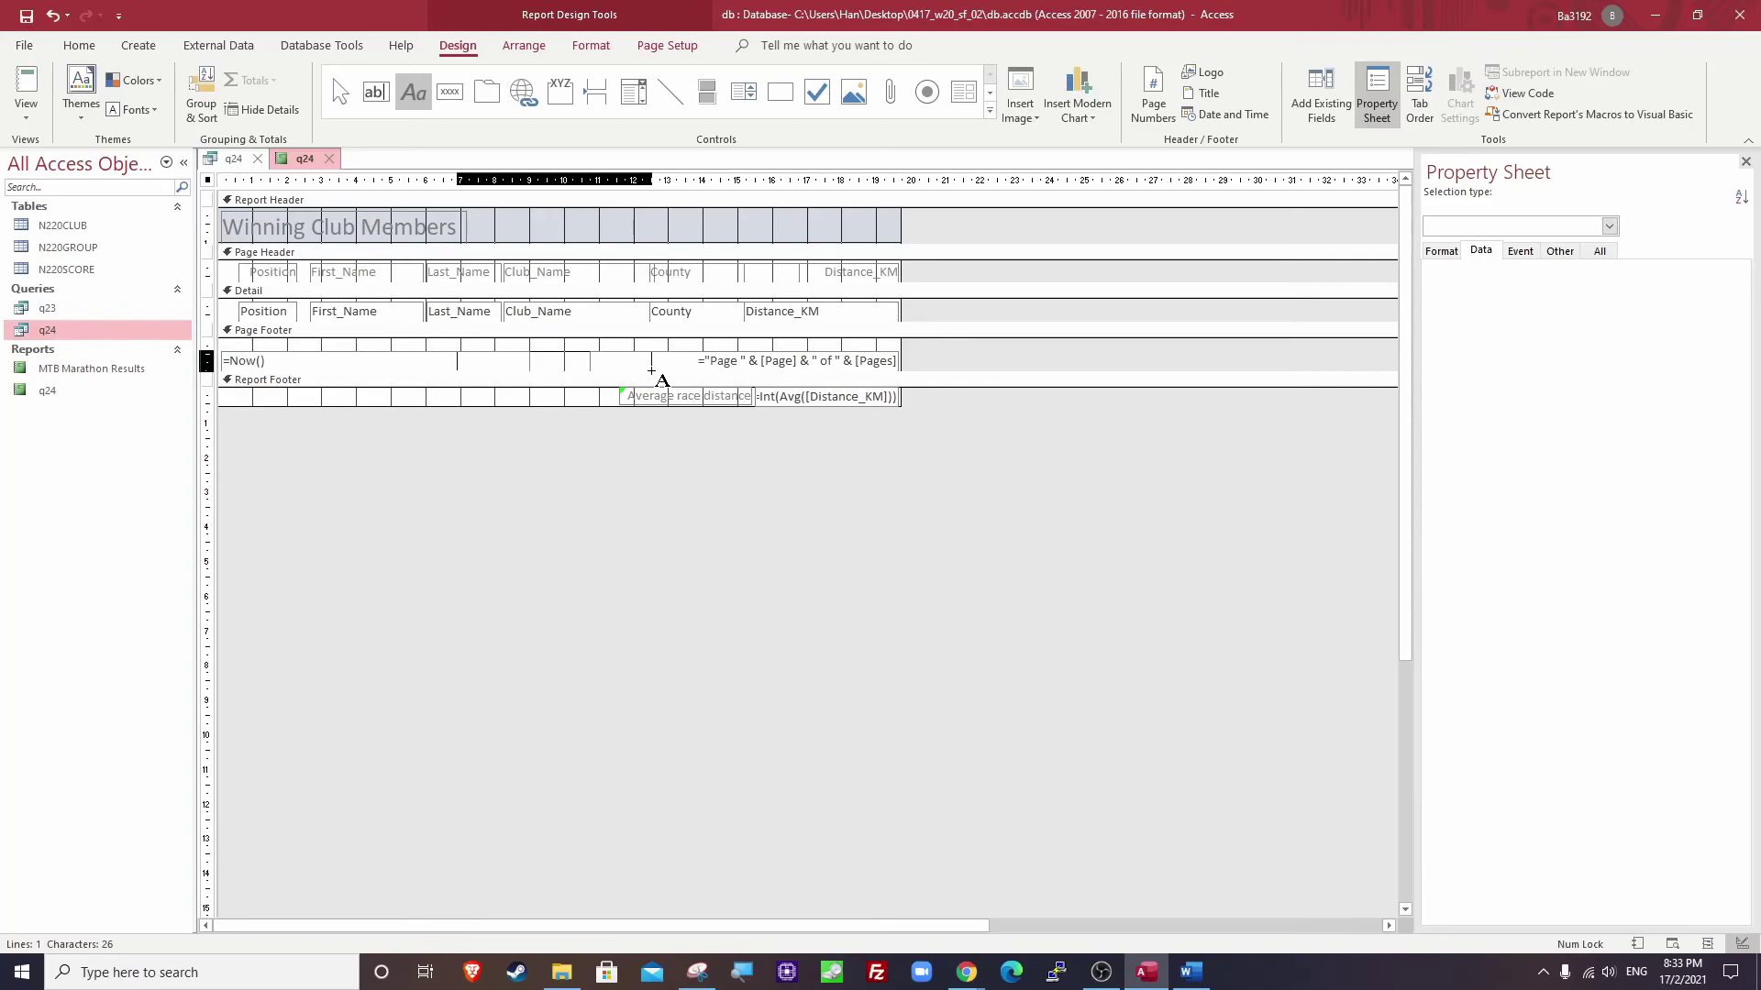
{"action": "type", "text": "Chung Han MY422"}
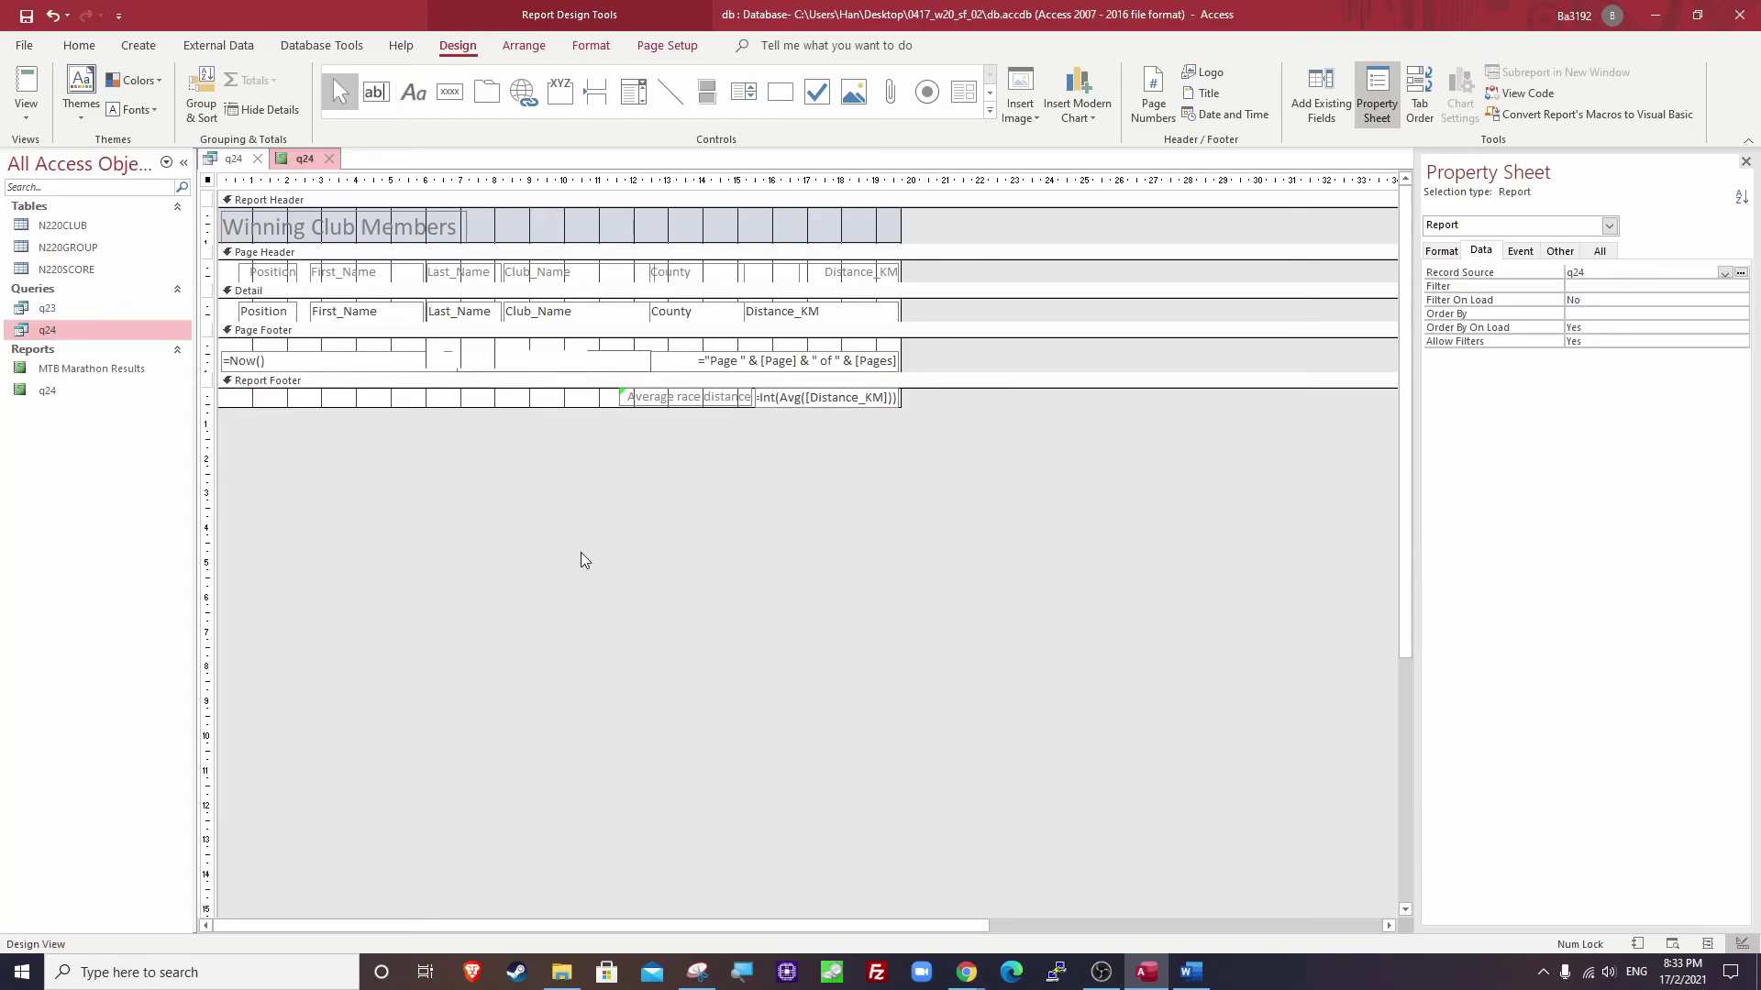
{"action": "key", "text": "Return"}
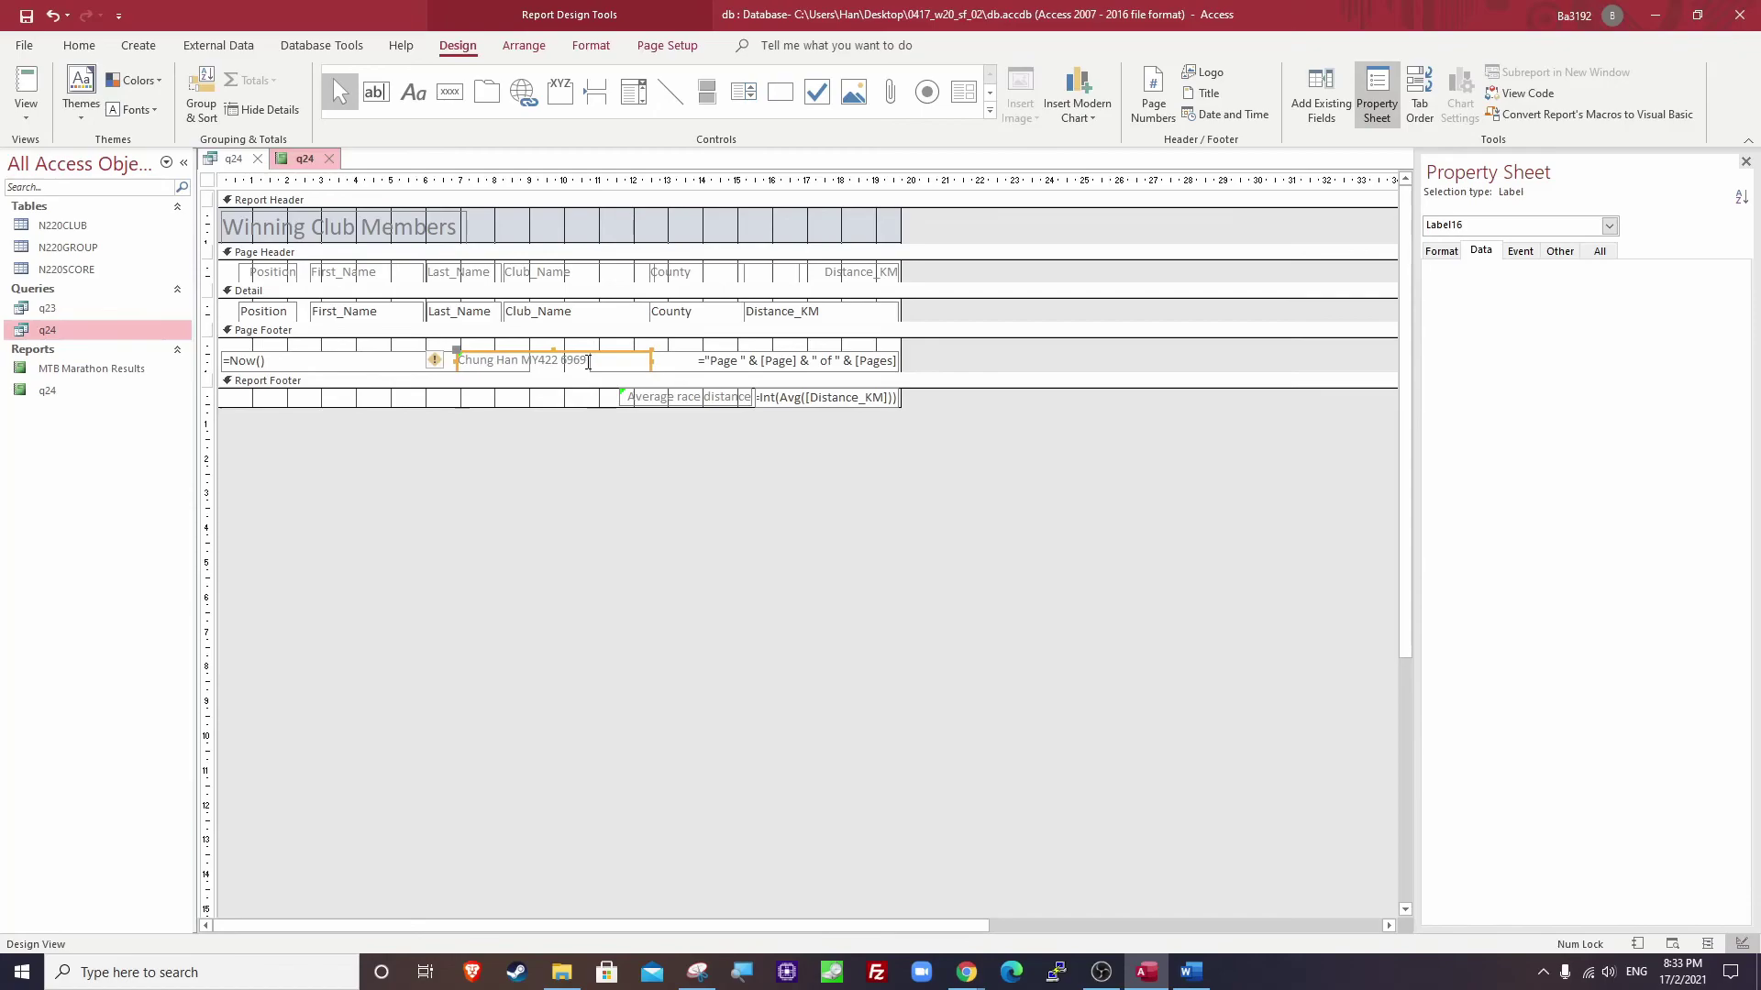
{"action": "left_click", "coordinate": [77, 45]}
{"action": "left_click", "coordinate": [807, 609]}
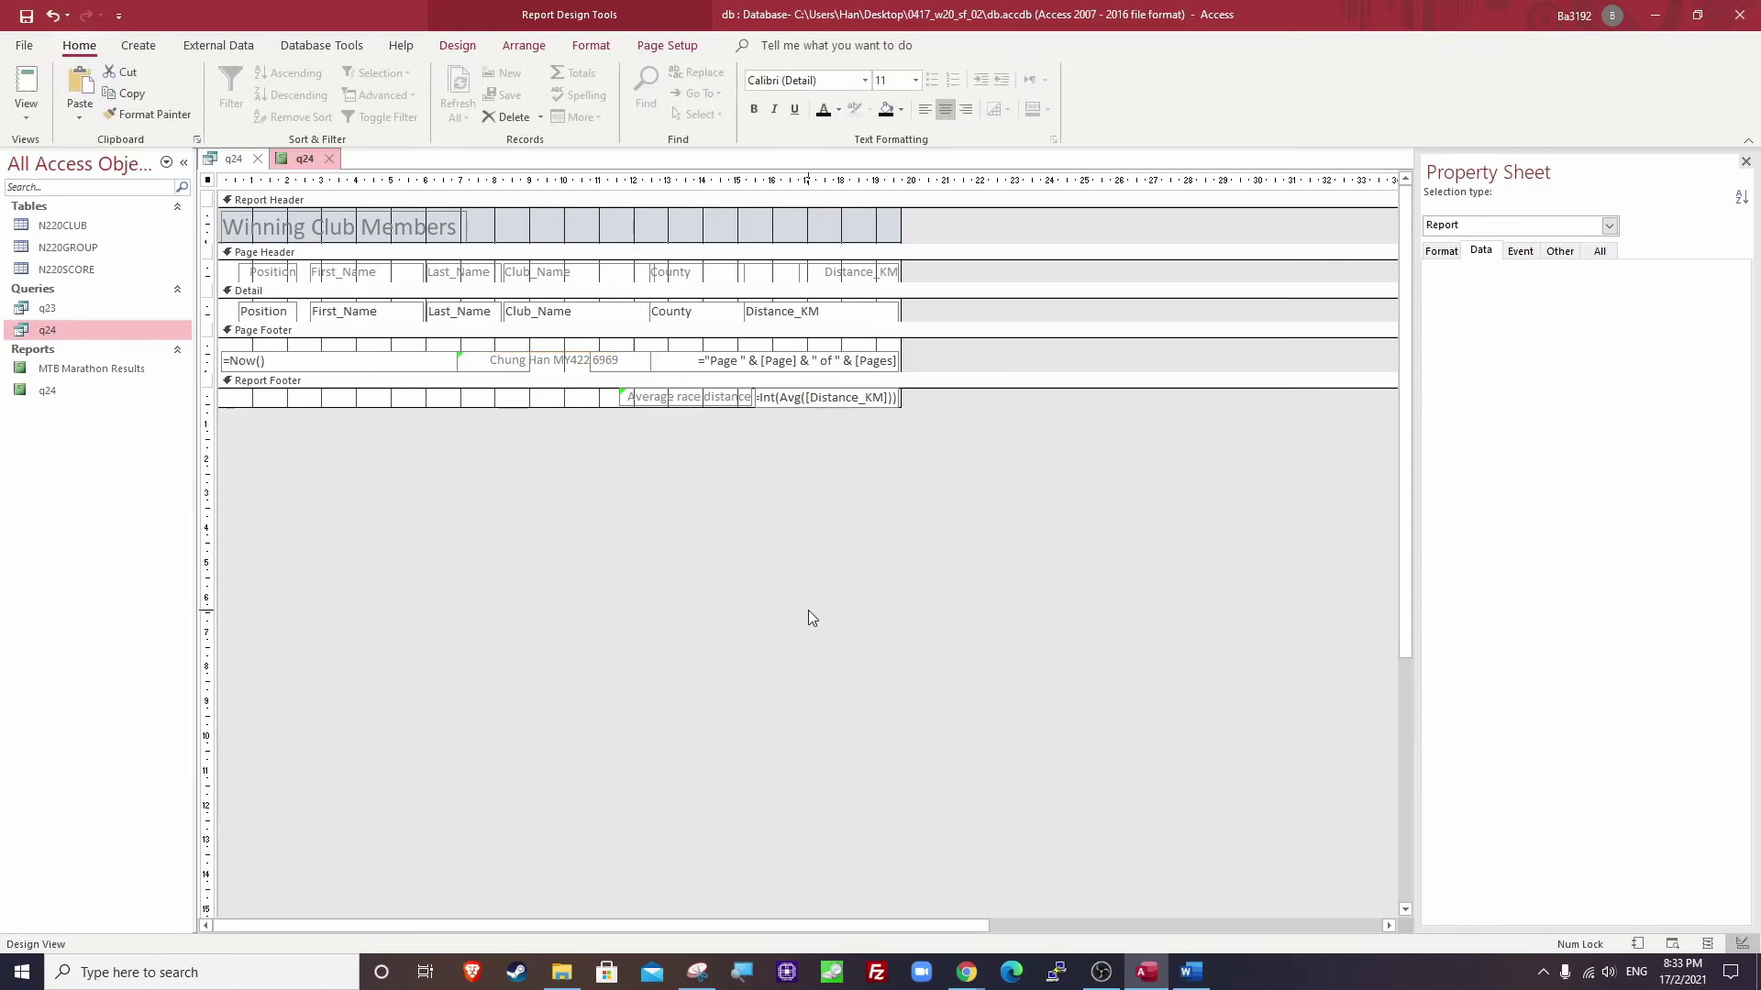
{"action": "left_click", "coordinate": [21, 110]}
Preview the Winning Club Members report and check the PRINTOUT 3 instruction in the exam paper.
{"action": "left_click", "coordinate": [55, 189]}
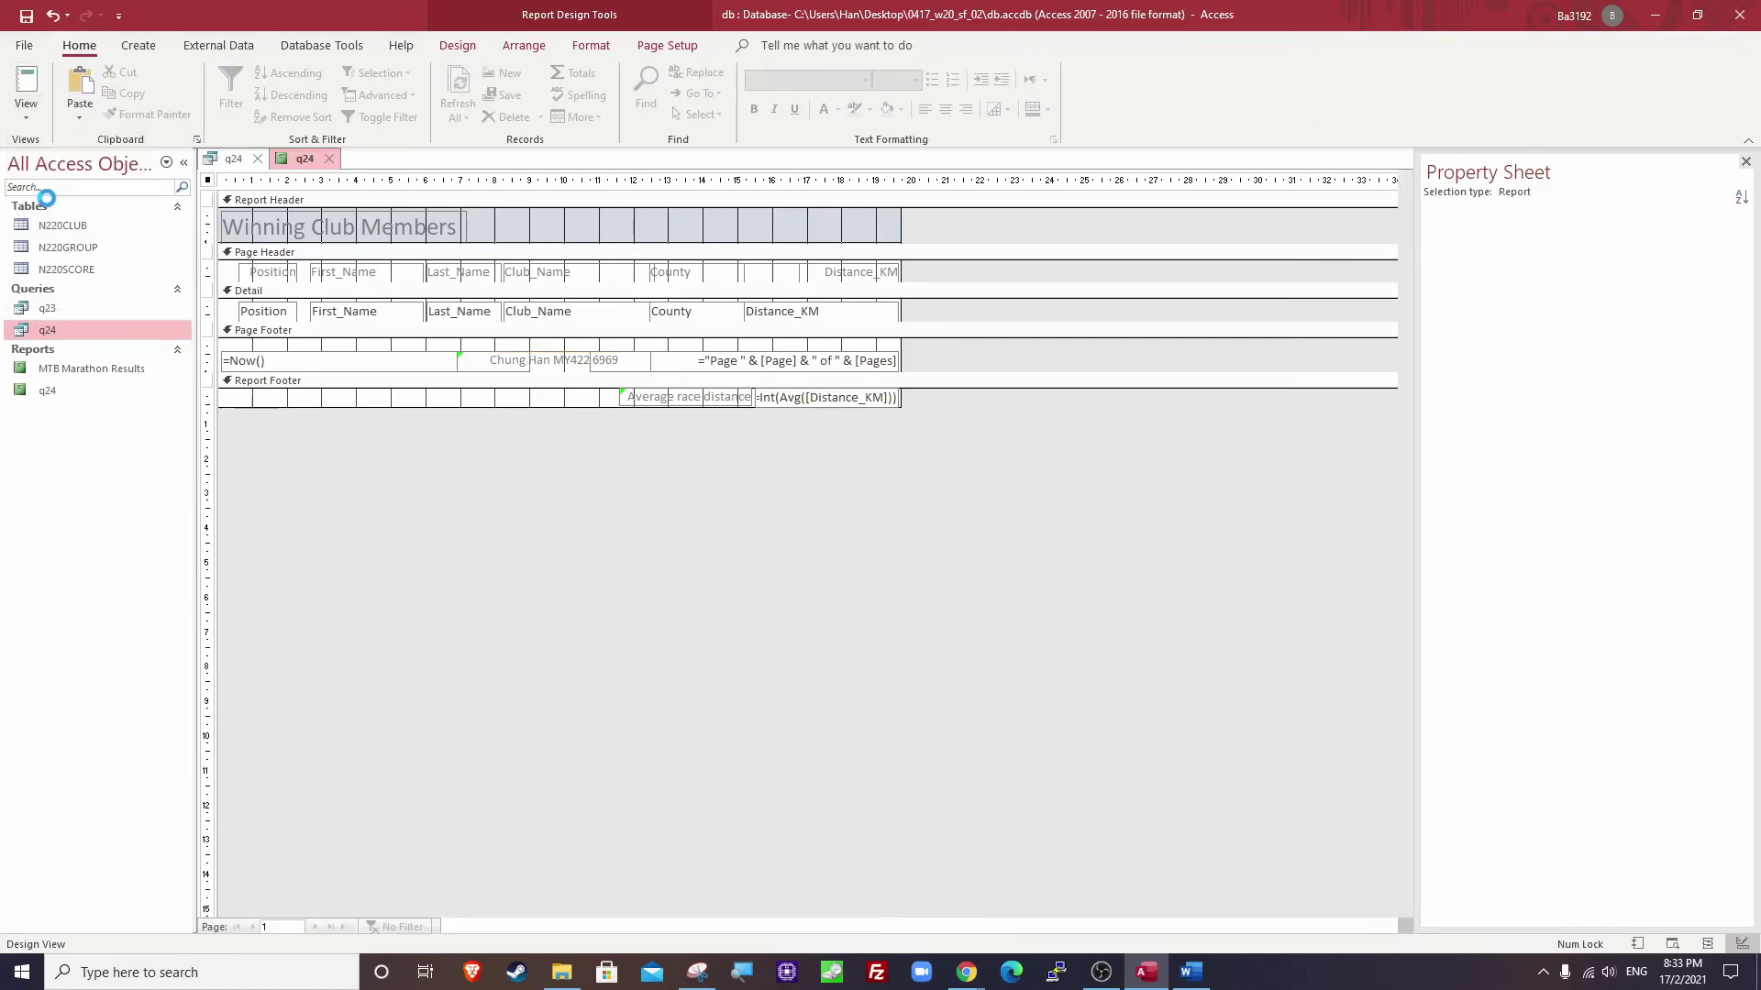
{"action": "scroll", "coordinate": [798, 674], "scroll_direction": "up", "scroll_amount": 10}
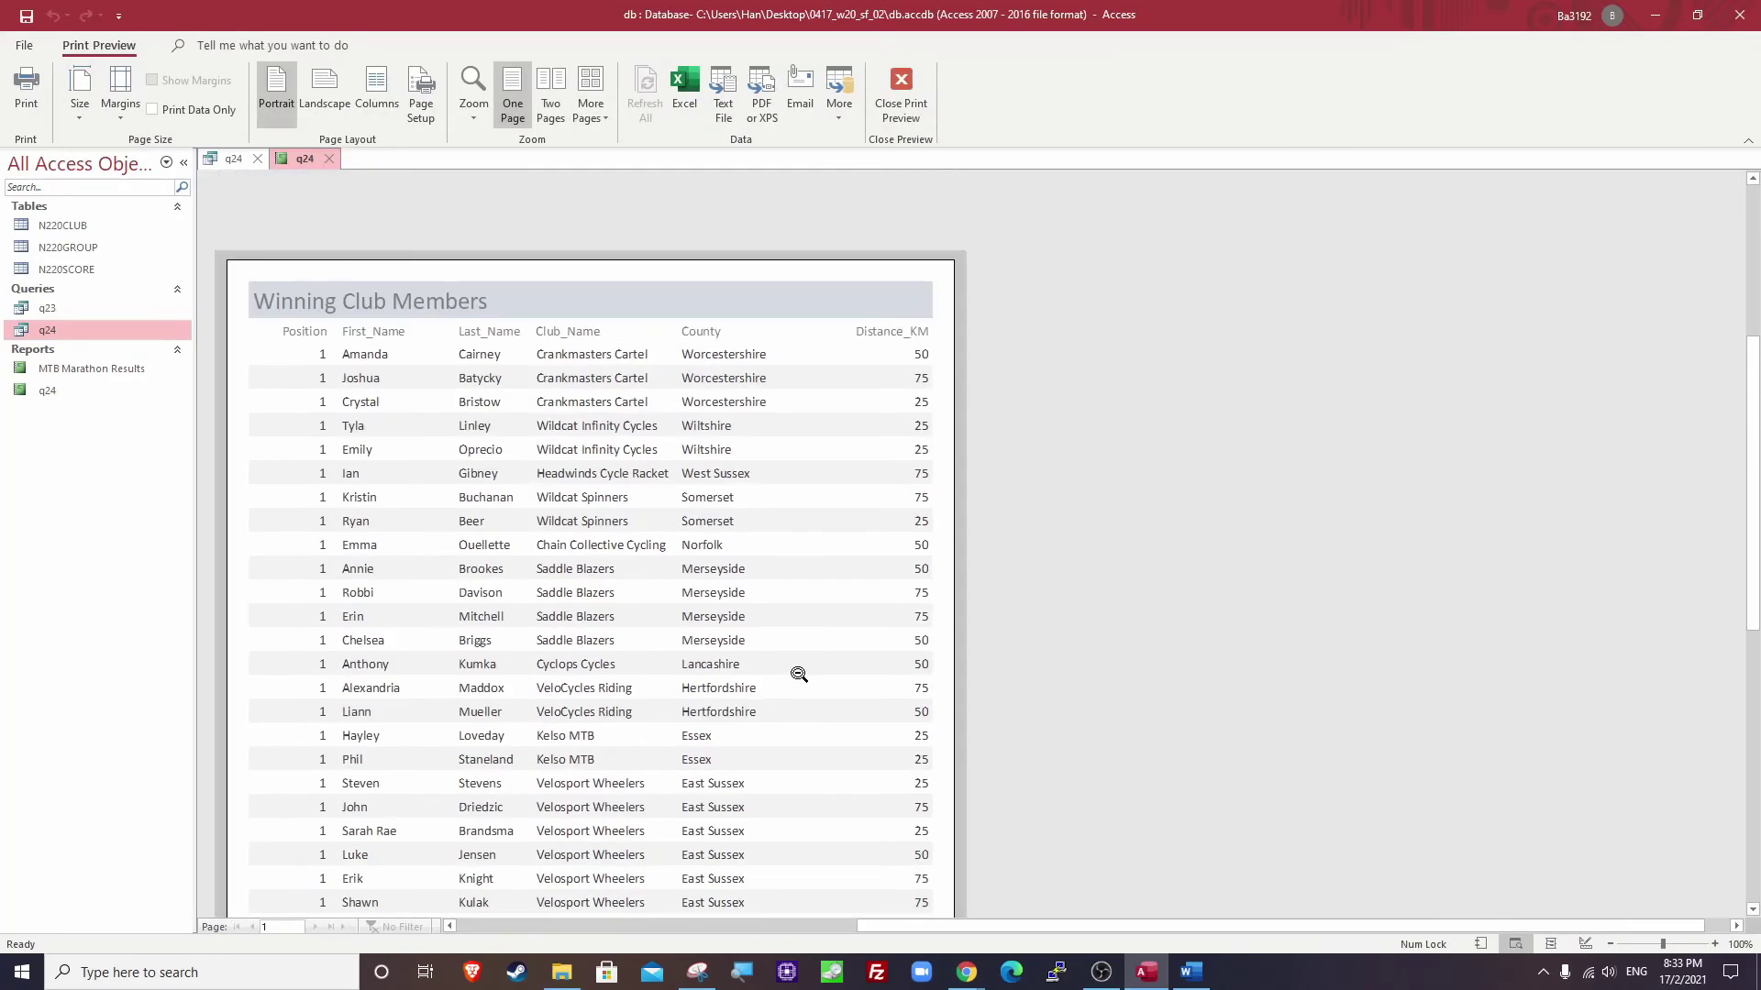
{"action": "scroll", "coordinate": [770, 683], "scroll_direction": "down", "scroll_amount": 8}
{"action": "scroll", "coordinate": [568, 679], "scroll_direction": "up", "scroll_amount": 5}
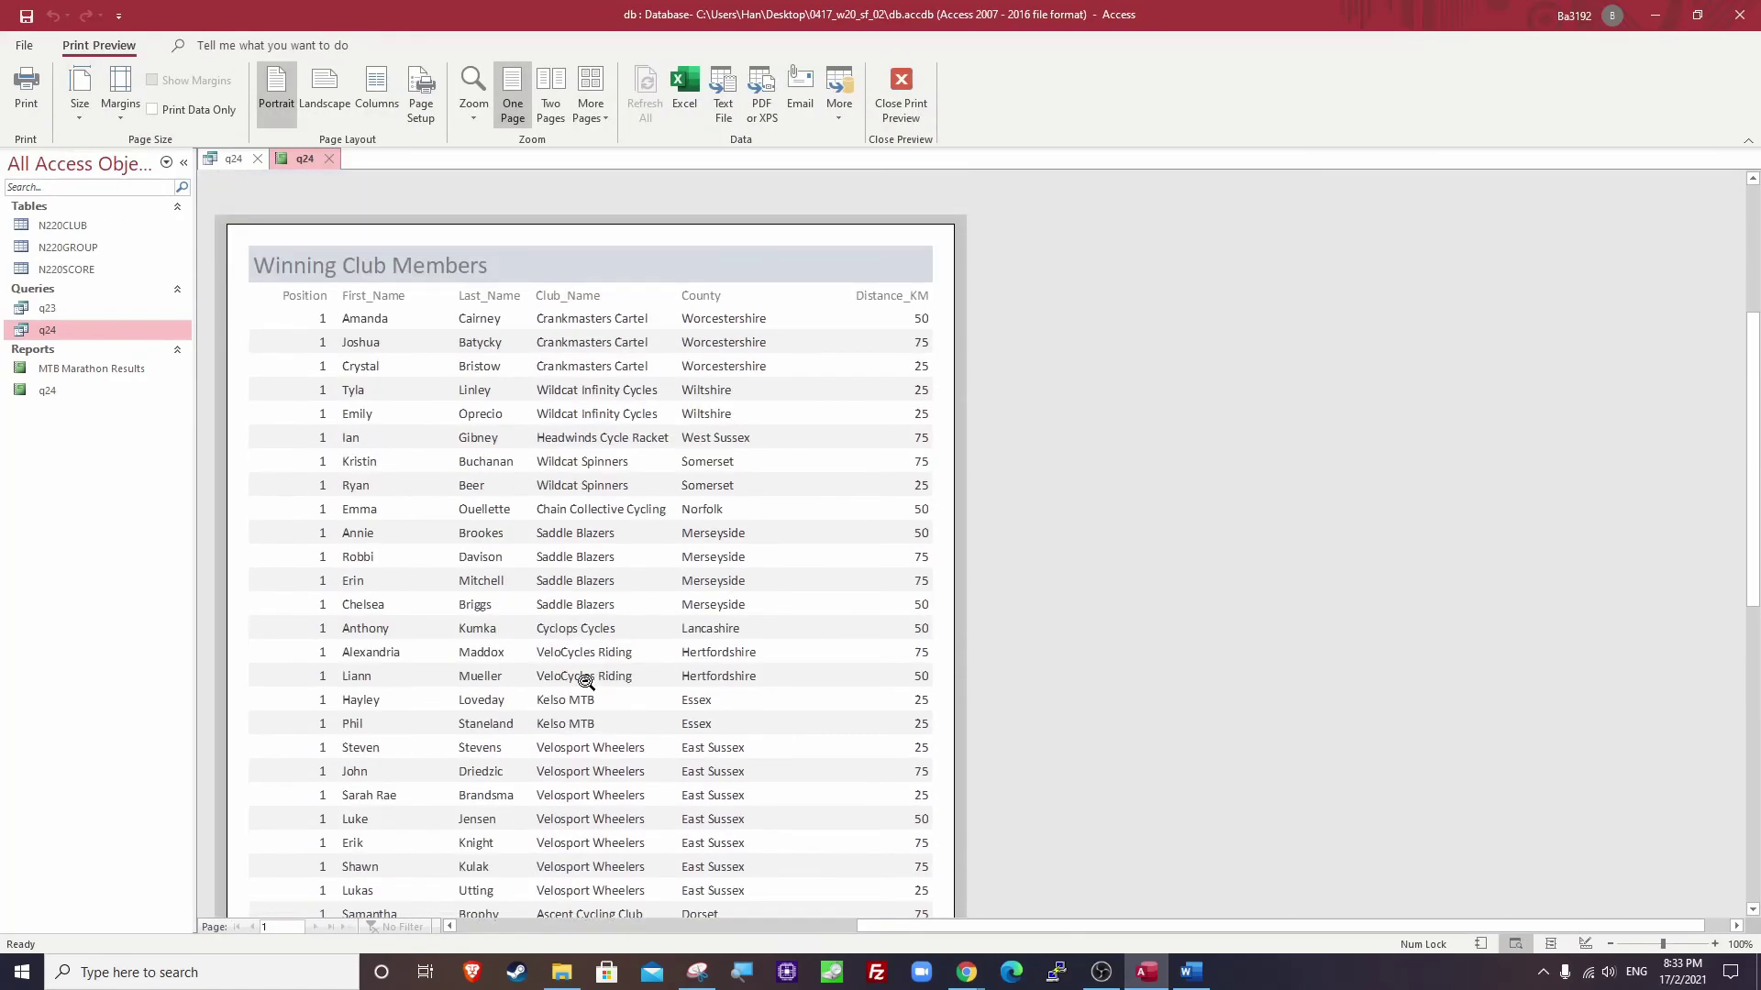
{"action": "key", "text": "alt+Tab"}
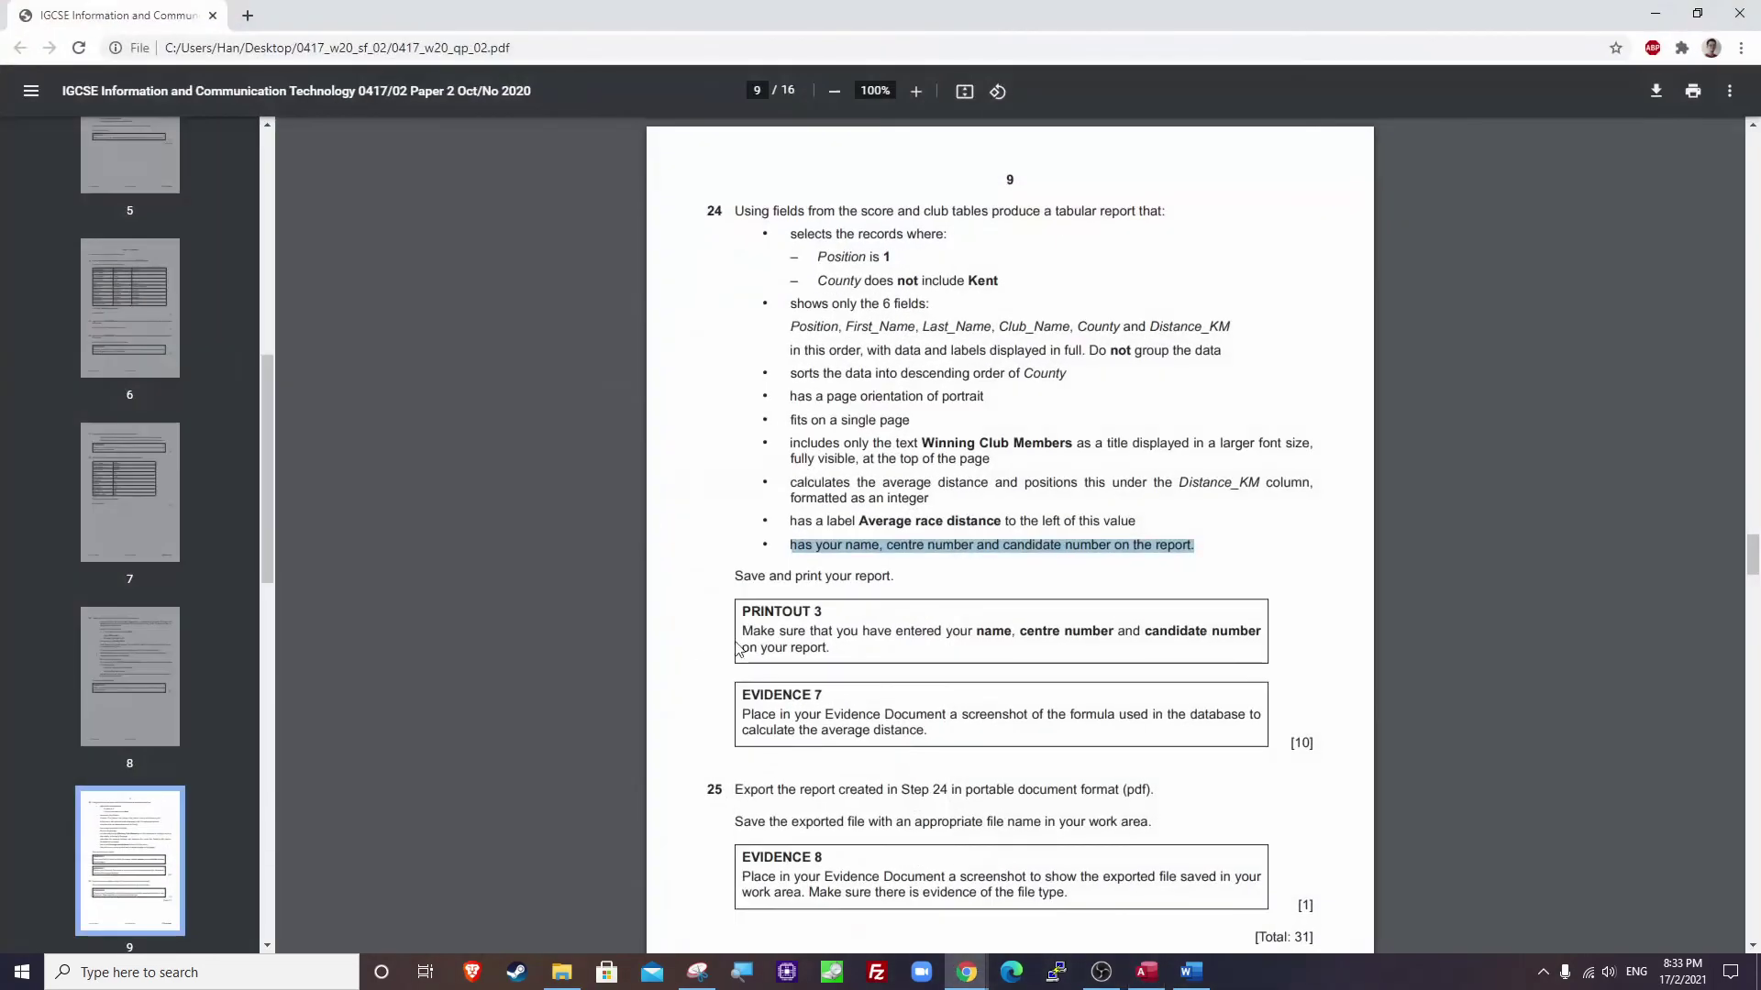
{"action": "left_click_drag", "start_coordinate": [748, 612], "coordinate": [844, 640]}
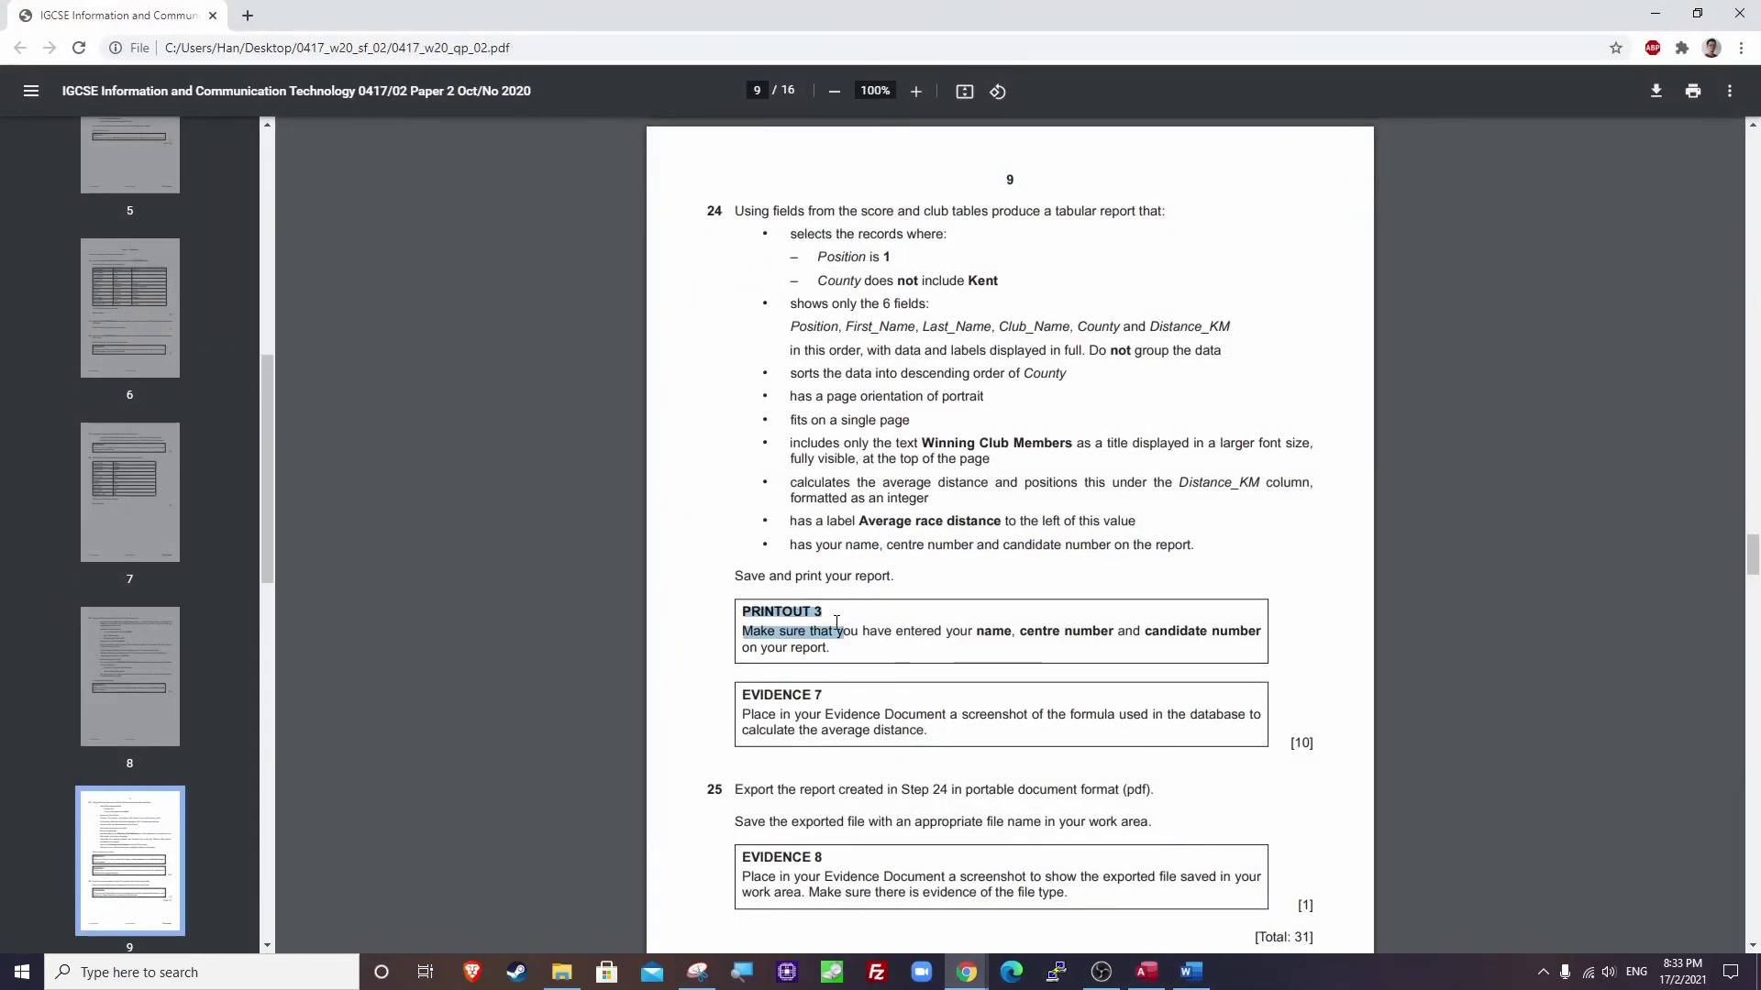
{"action": "key", "text": "alt+Tab"}
Print the report with Microsoft Print to PDF, saving the file as PRINTOUT 3.
{"action": "left_click", "coordinate": [8, 79]}
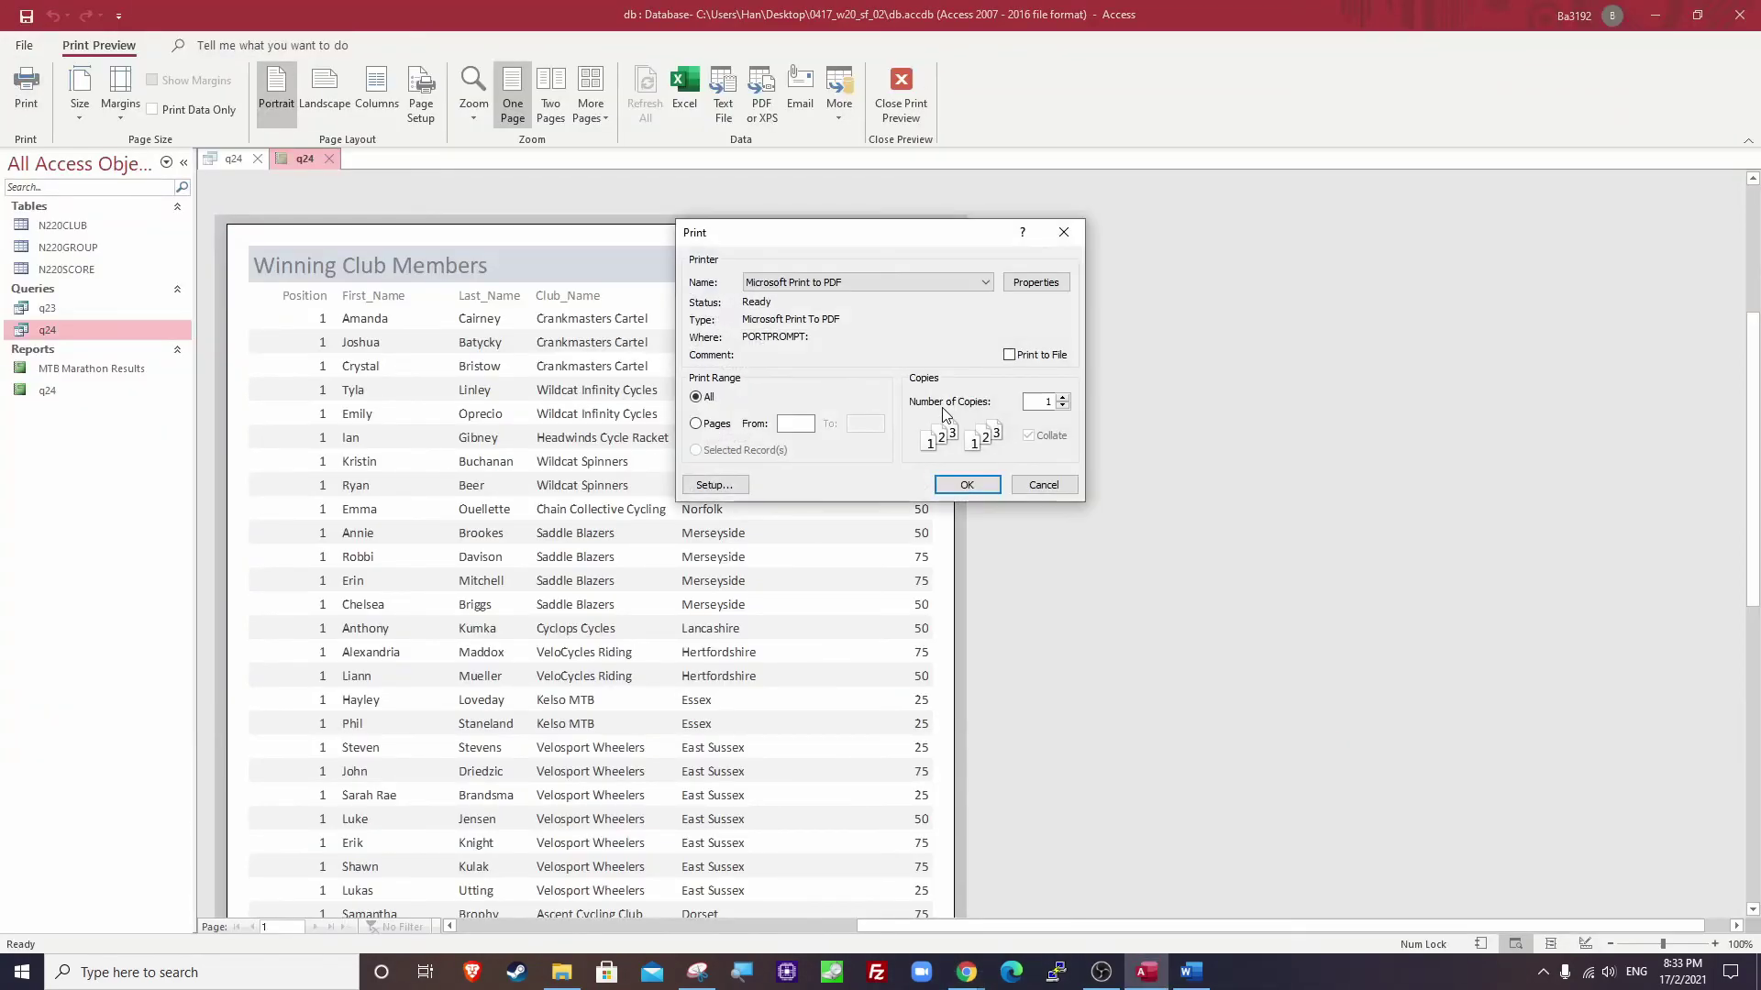
{"action": "left_click", "coordinate": [959, 483]}
{"action": "left_click", "coordinate": [918, 487]}
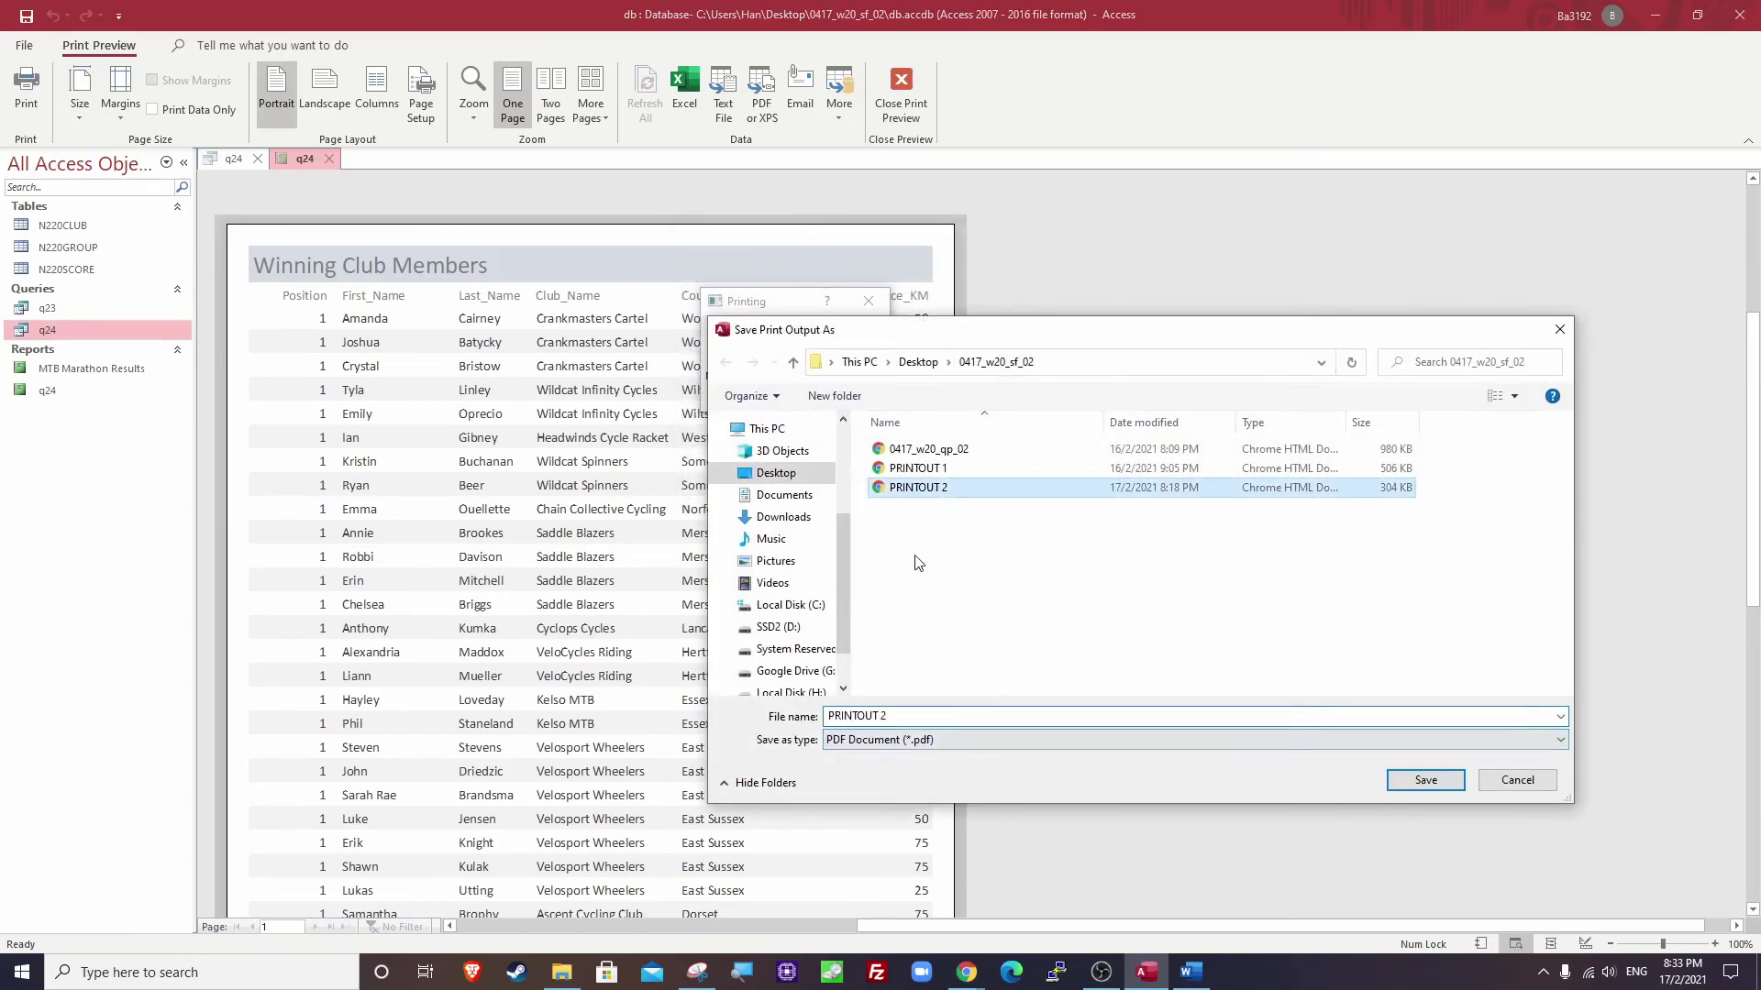
{"action": "left_click_drag", "start_coordinate": [829, 716], "coordinate": [881, 718]}
{"action": "type", "text": "3"}
{"action": "left_click", "coordinate": [1412, 781]}
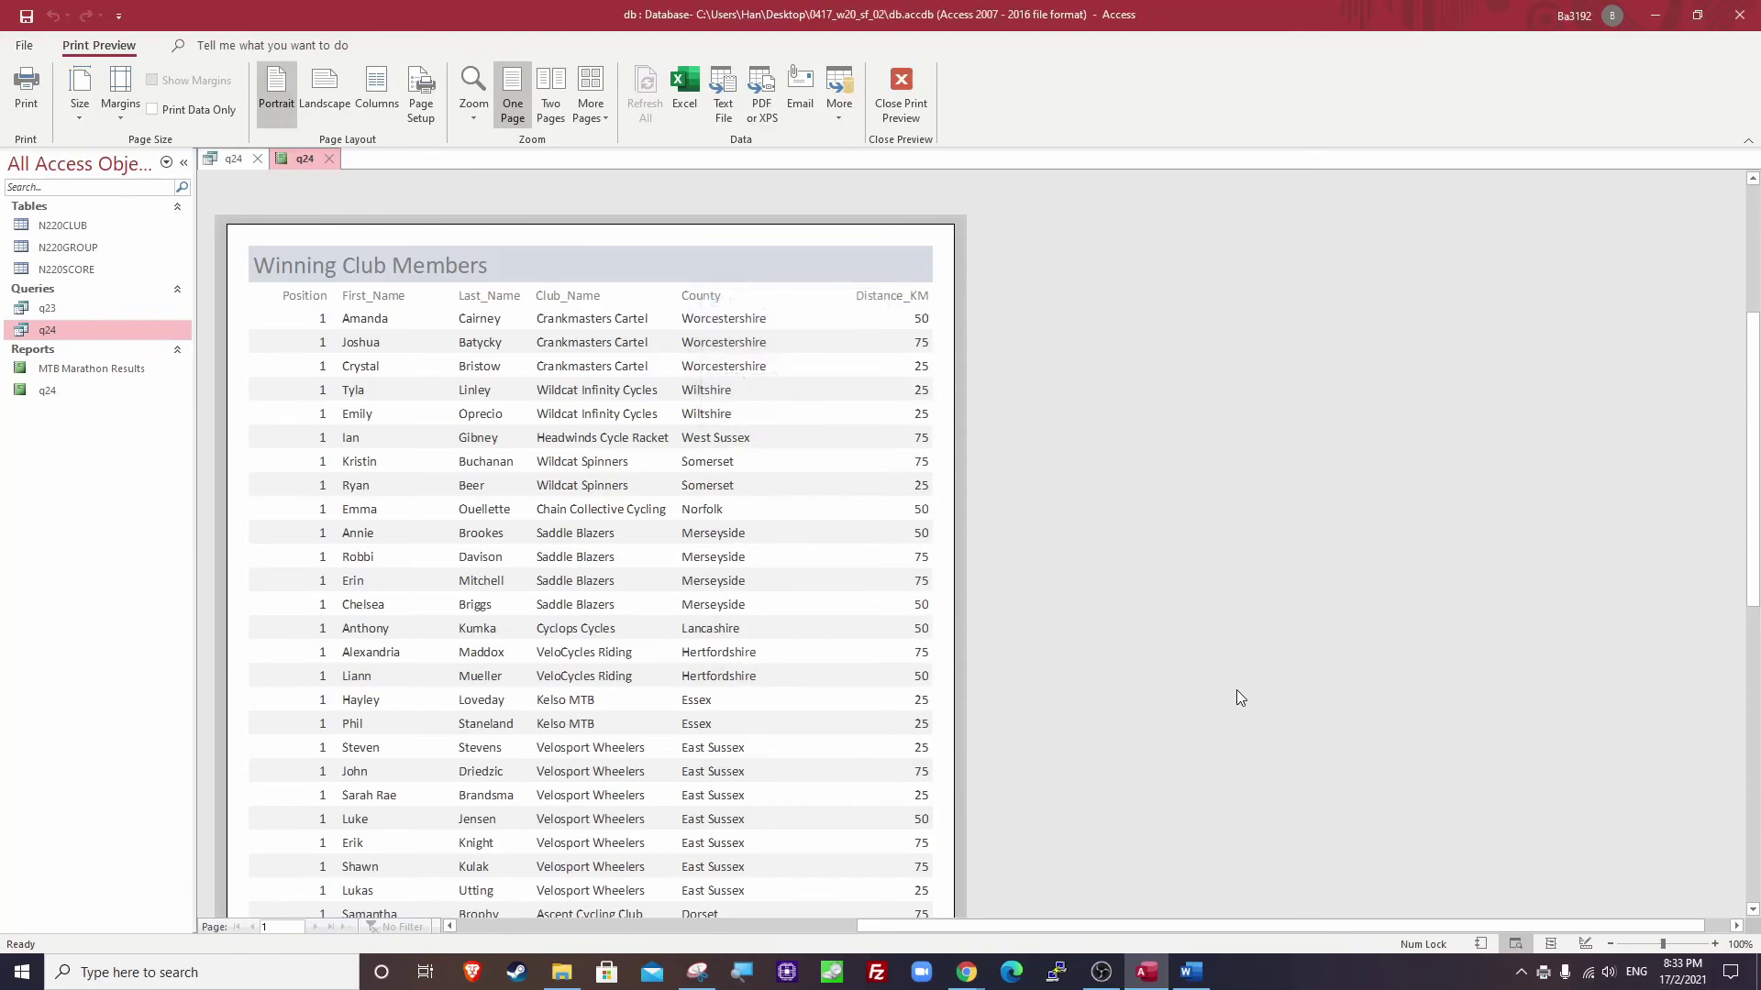
{"action": "key", "text": "alt+Tab"}
{"action": "left_click", "coordinate": [1009, 579]}
Read the EVIDENCE 7 instruction, then switch report q24 to Design View.
{"action": "scroll", "coordinate": [780, 524], "scroll_direction": "down", "scroll_amount": 2}
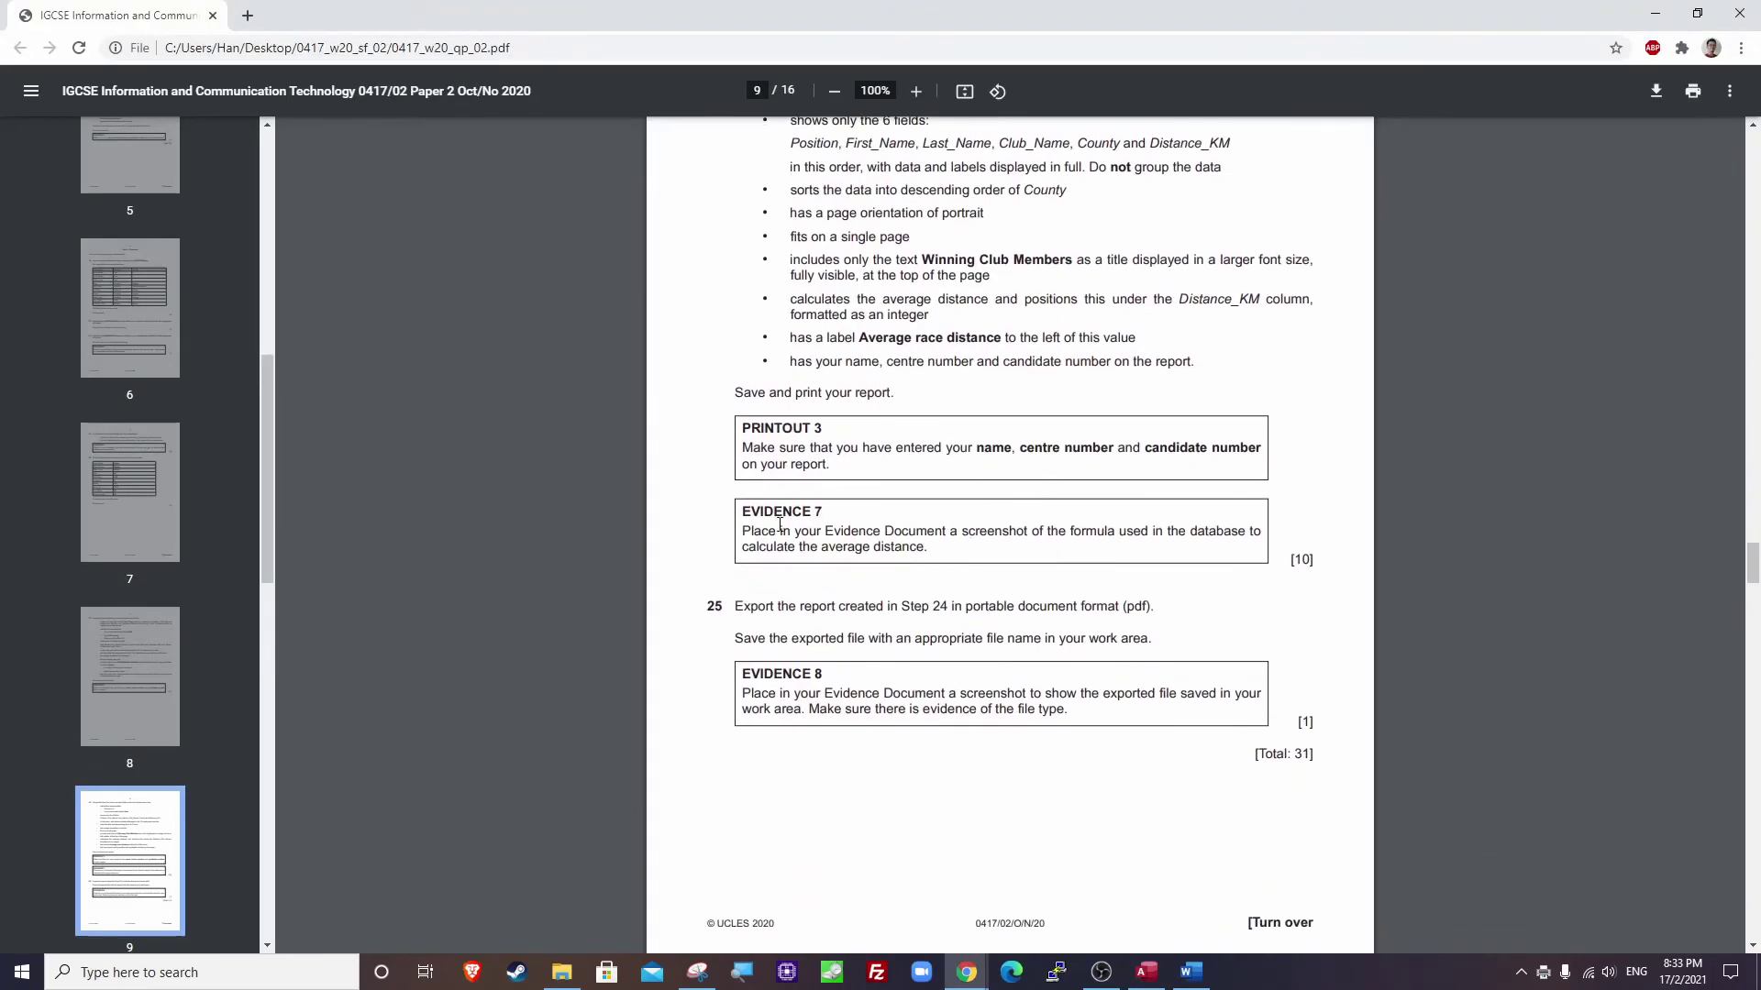
{"action": "left_click_drag", "start_coordinate": [747, 515], "coordinate": [945, 554]}
{"action": "key", "text": "alt+Tab"}
{"action": "scroll", "coordinate": [903, 655], "scroll_direction": "down", "scroll_amount": 5}
{"action": "key", "text": "ctrl"}
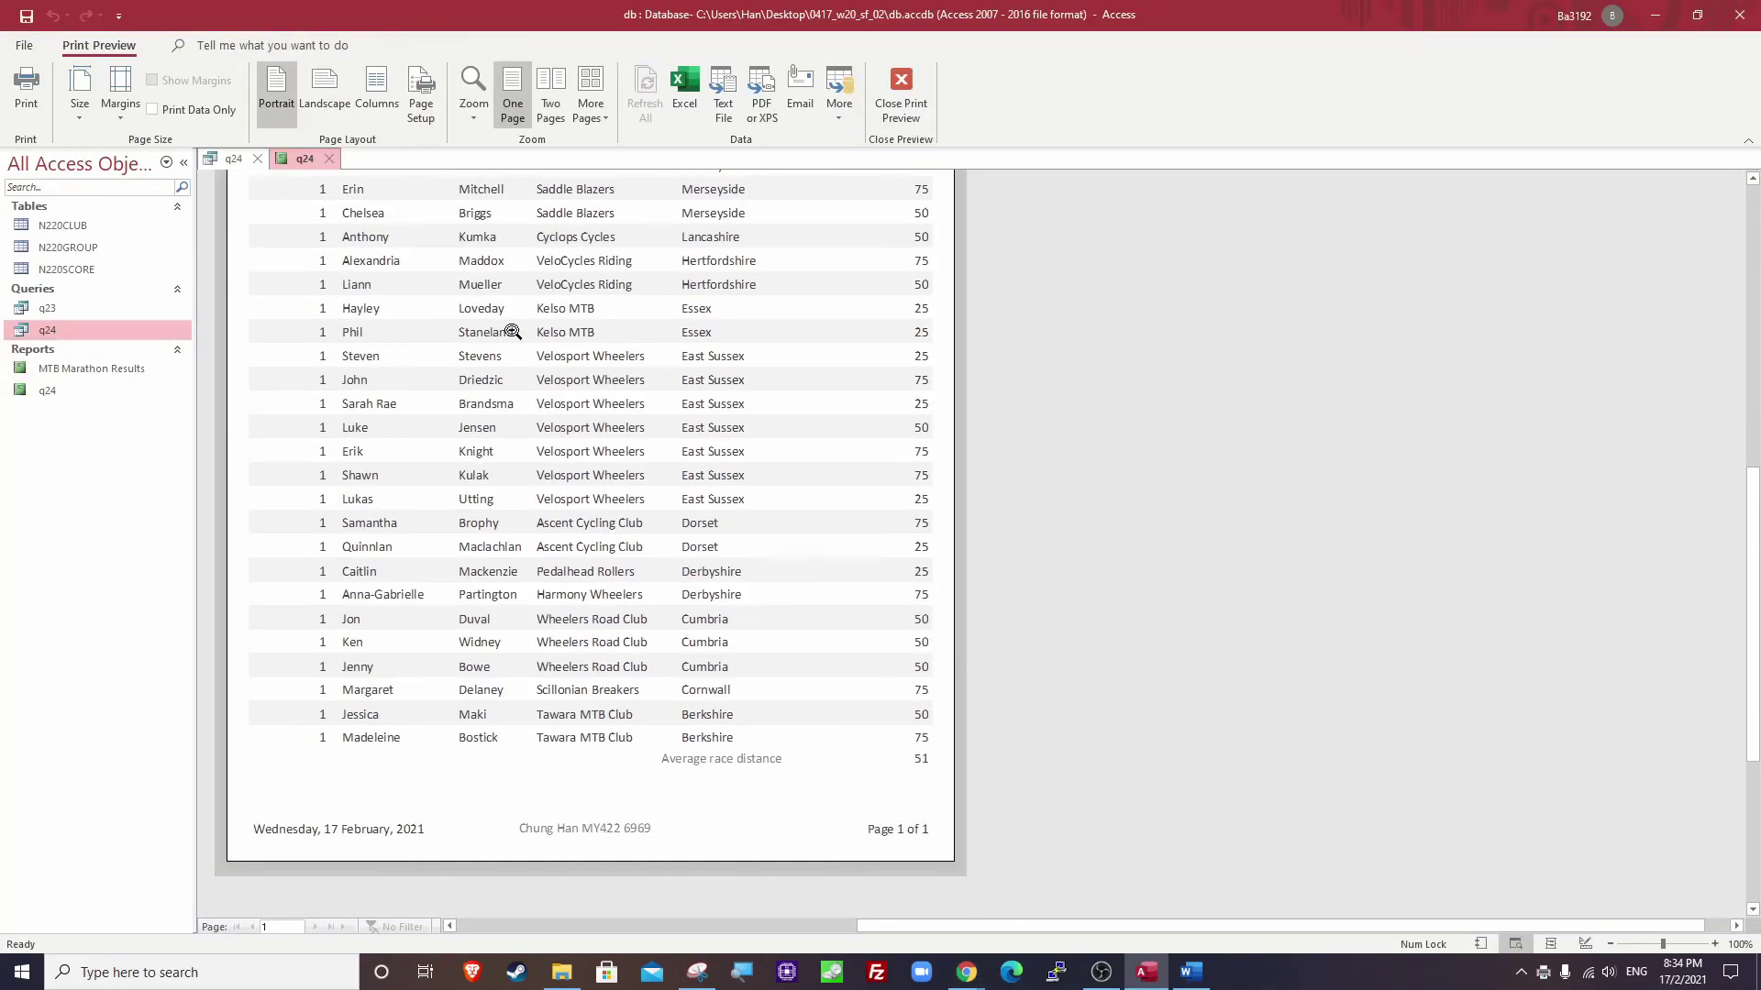
{"action": "right_click", "coordinate": [279, 158]}
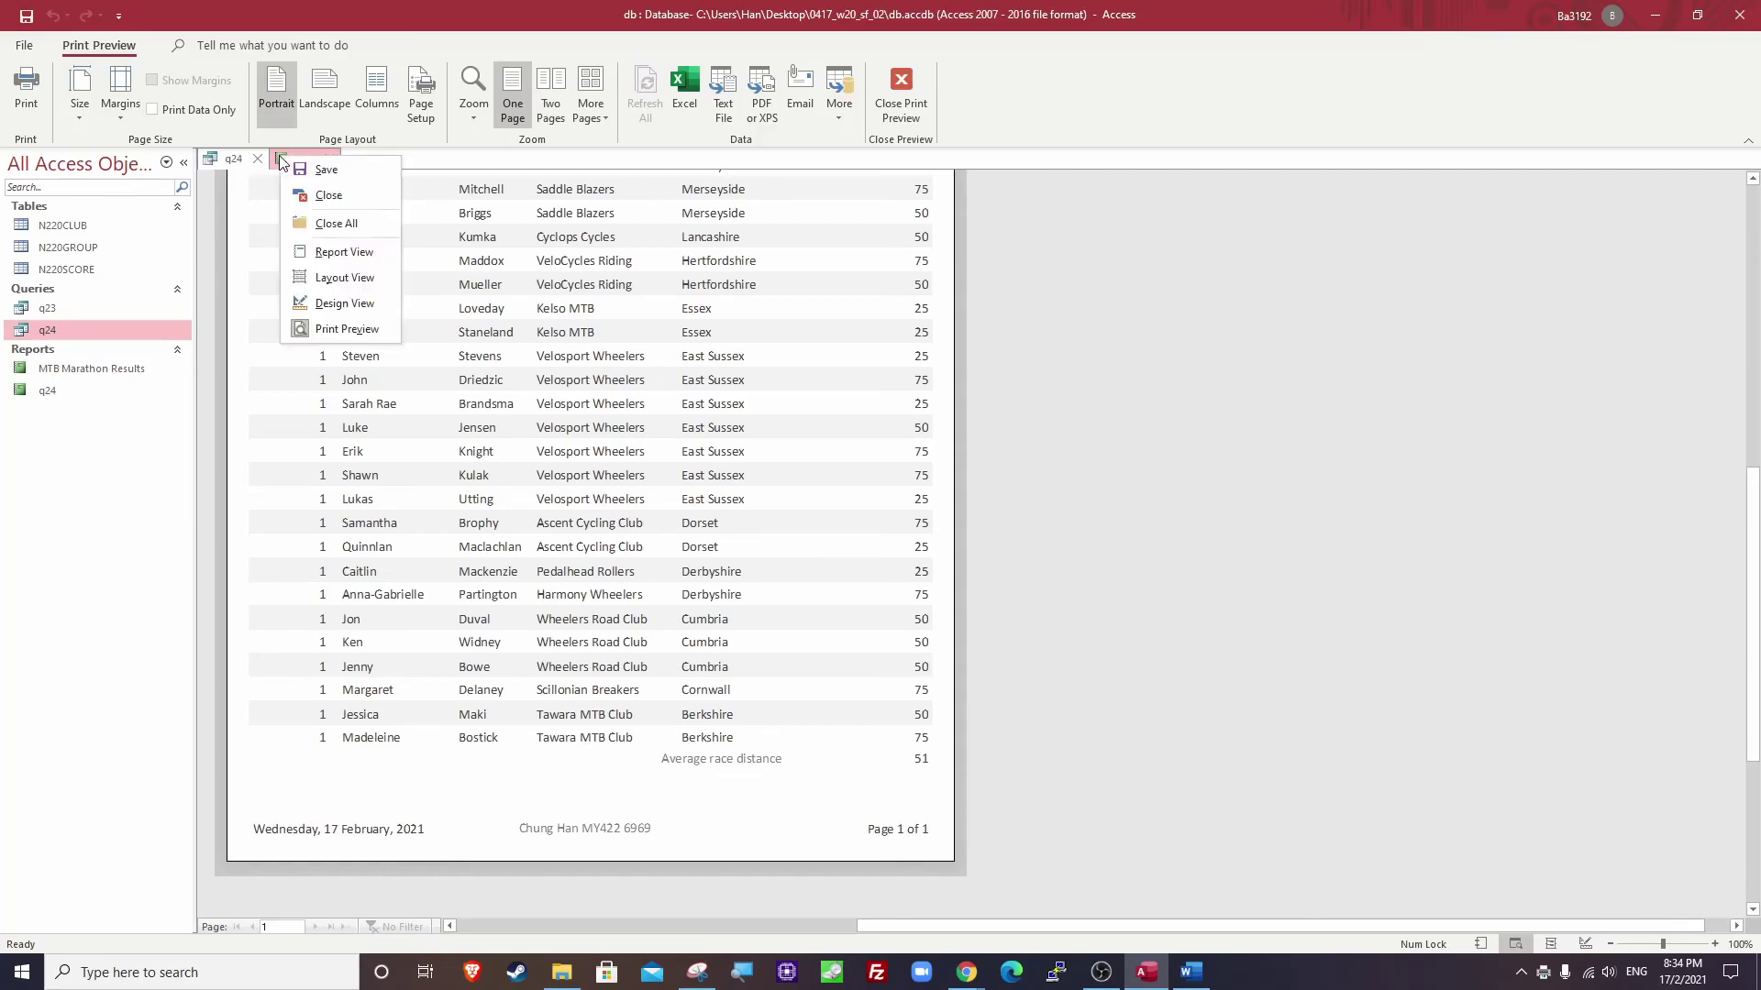
{"action": "left_click", "coordinate": [328, 306]}
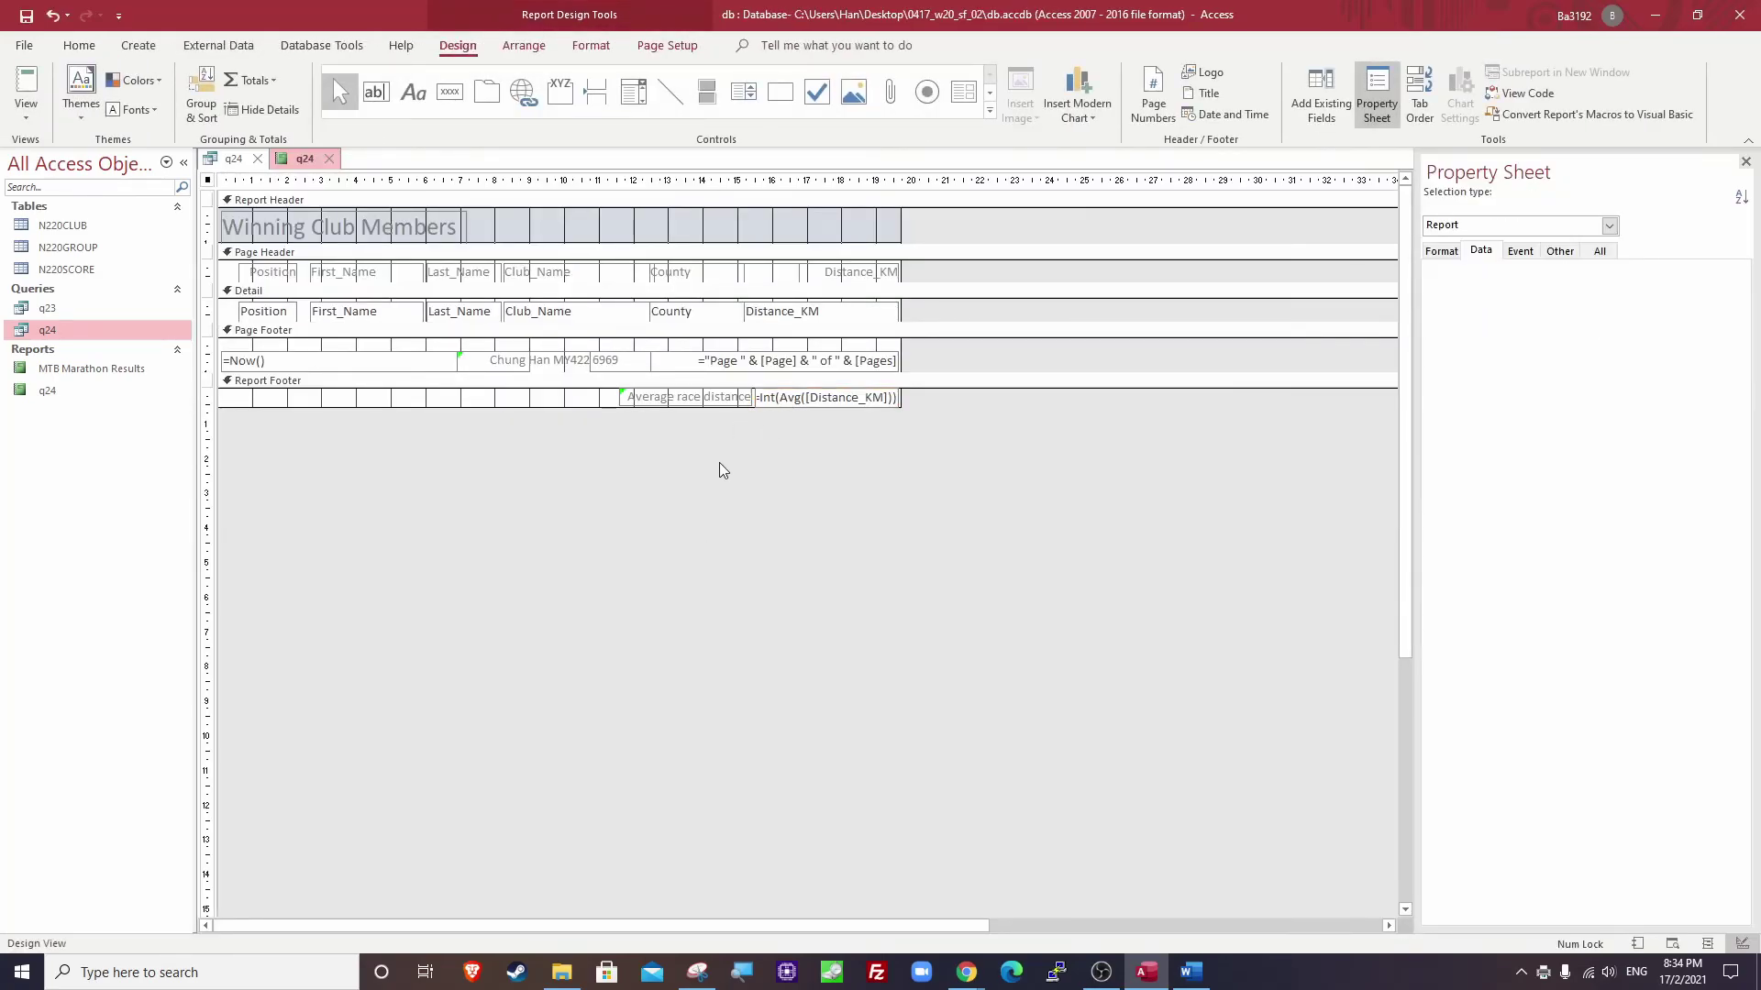
Snip the Report Footer's Average race distance label and formula, then bring up the Word document.
{"action": "left_click", "coordinate": [689, 397]}
{"action": "left_click", "coordinate": [780, 402]}
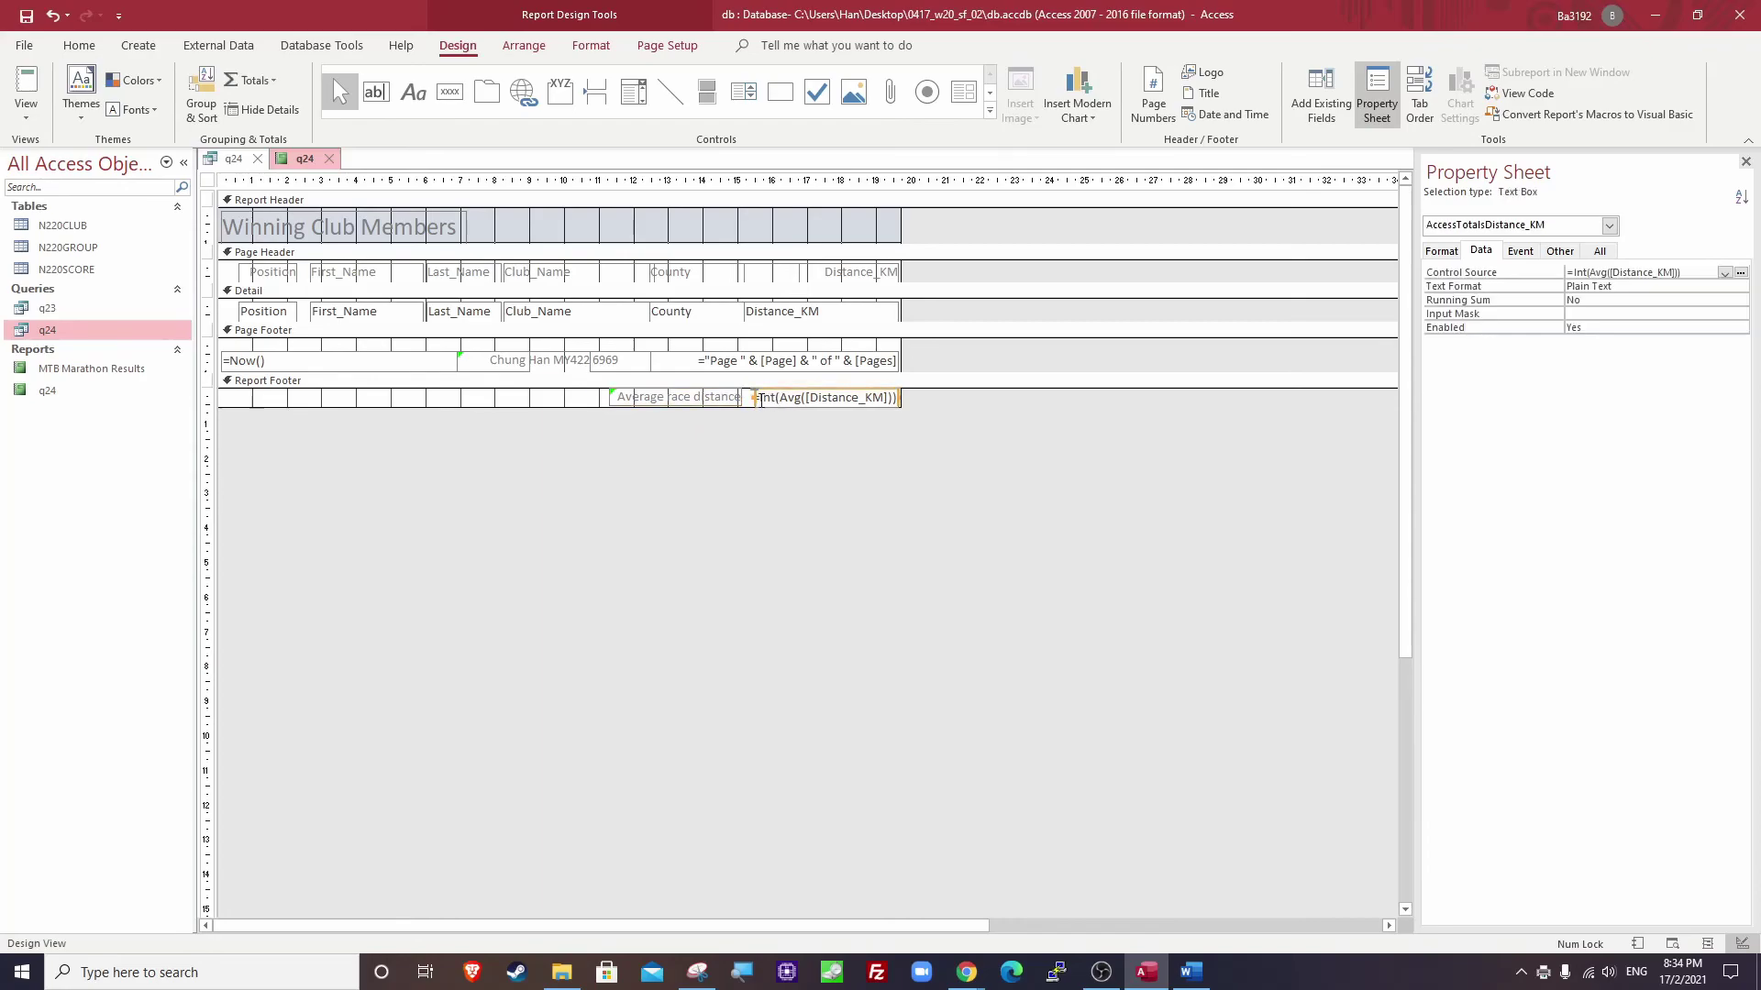
{"action": "left_click", "coordinate": [796, 482]}
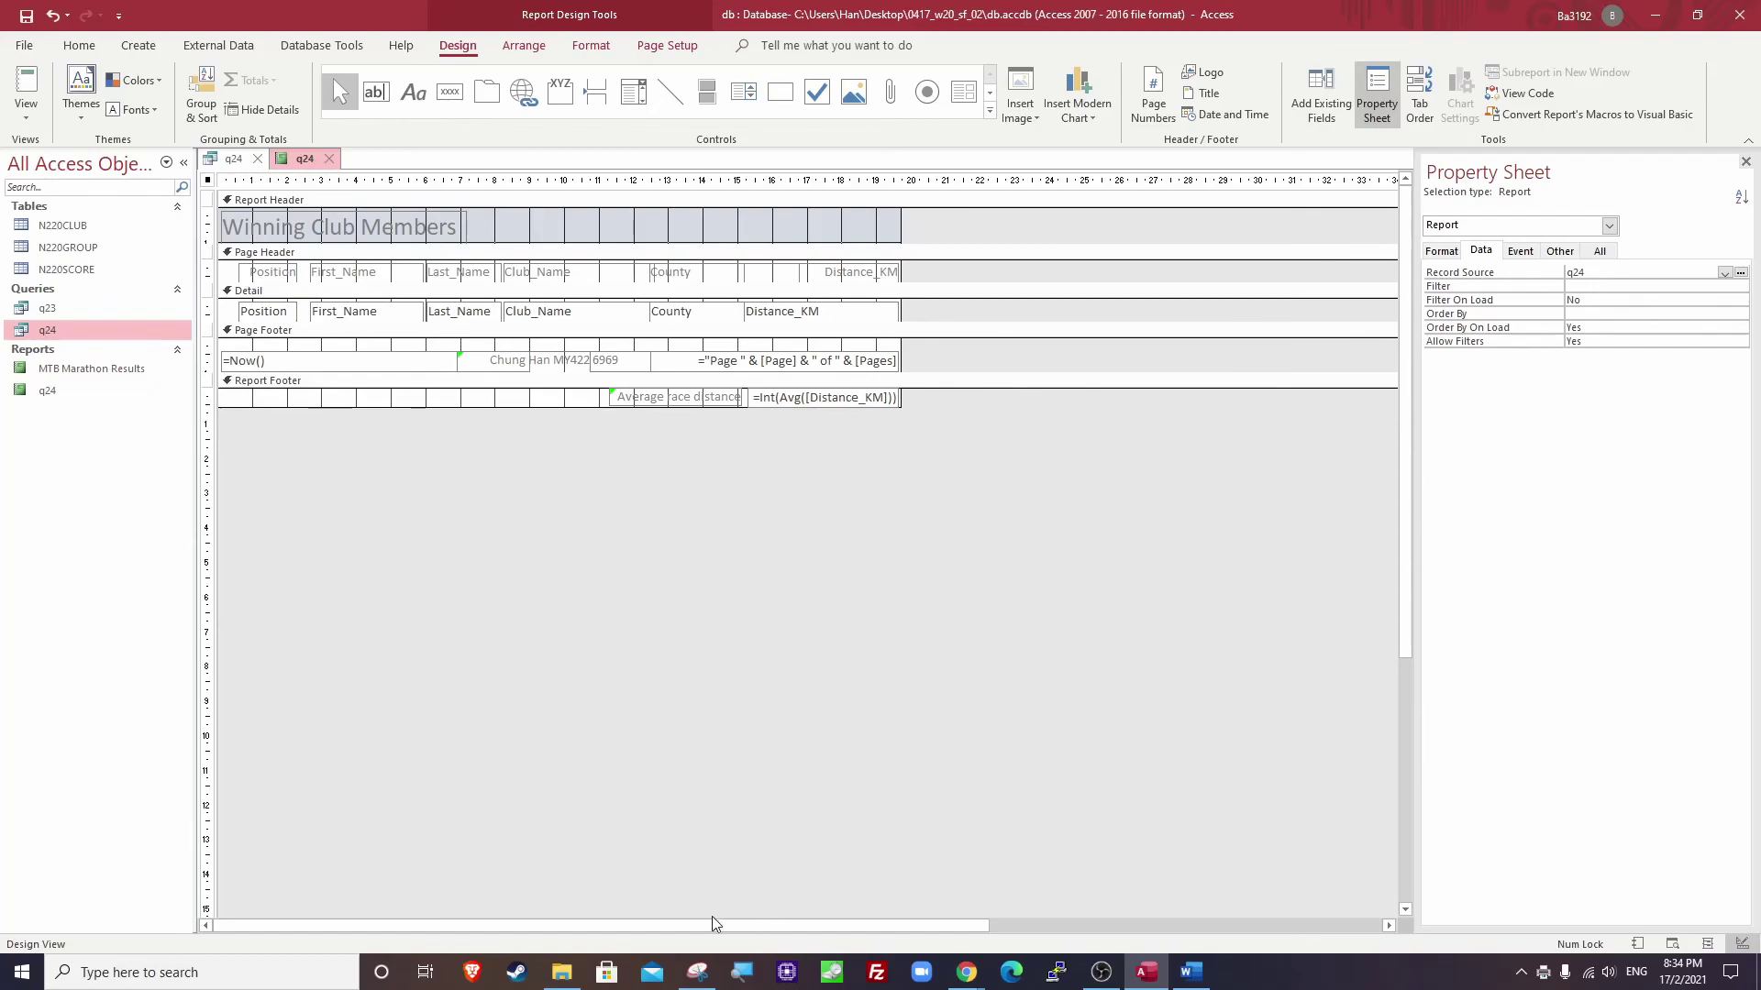
{"action": "left_click", "coordinate": [697, 972]}
{"action": "left_click", "coordinate": [697, 972]}
{"action": "left_click_drag", "start_coordinate": [601, 371], "coordinate": [909, 419]}
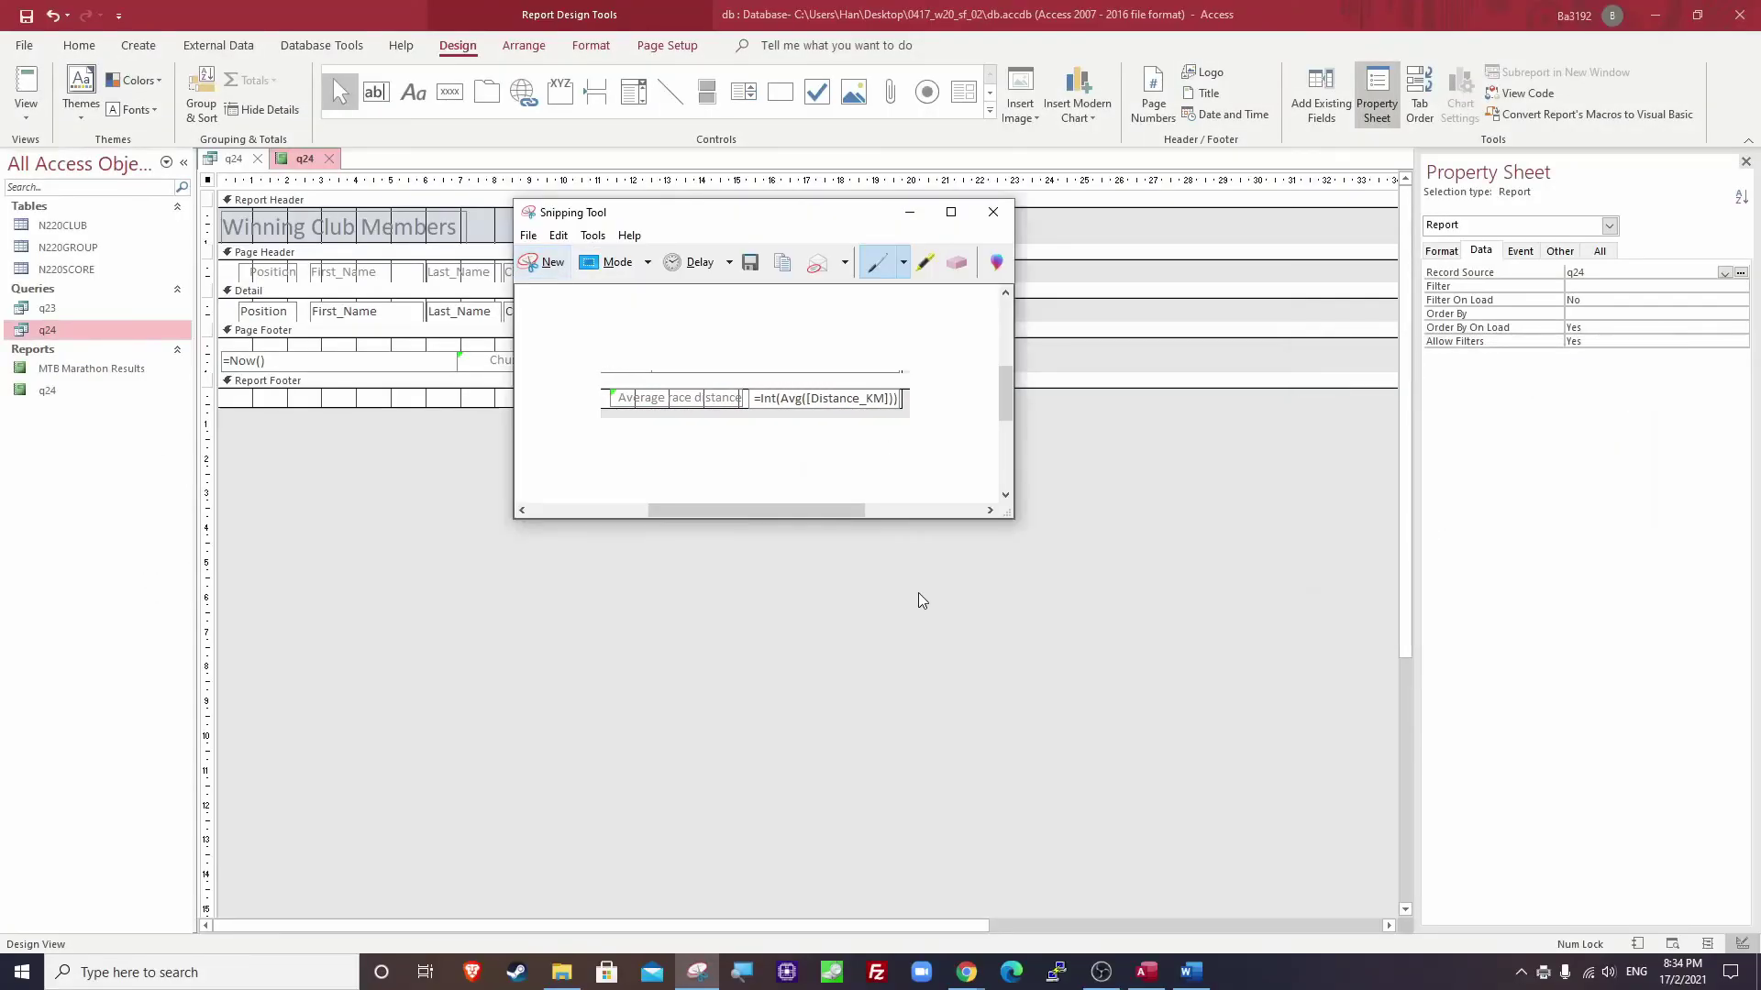
{"action": "left_click", "coordinate": [910, 213]}
{"action": "left_click", "coordinate": [1191, 972]}
{"action": "scroll", "coordinate": [1170, 688], "scroll_direction": "down", "scroll_amount": 8}
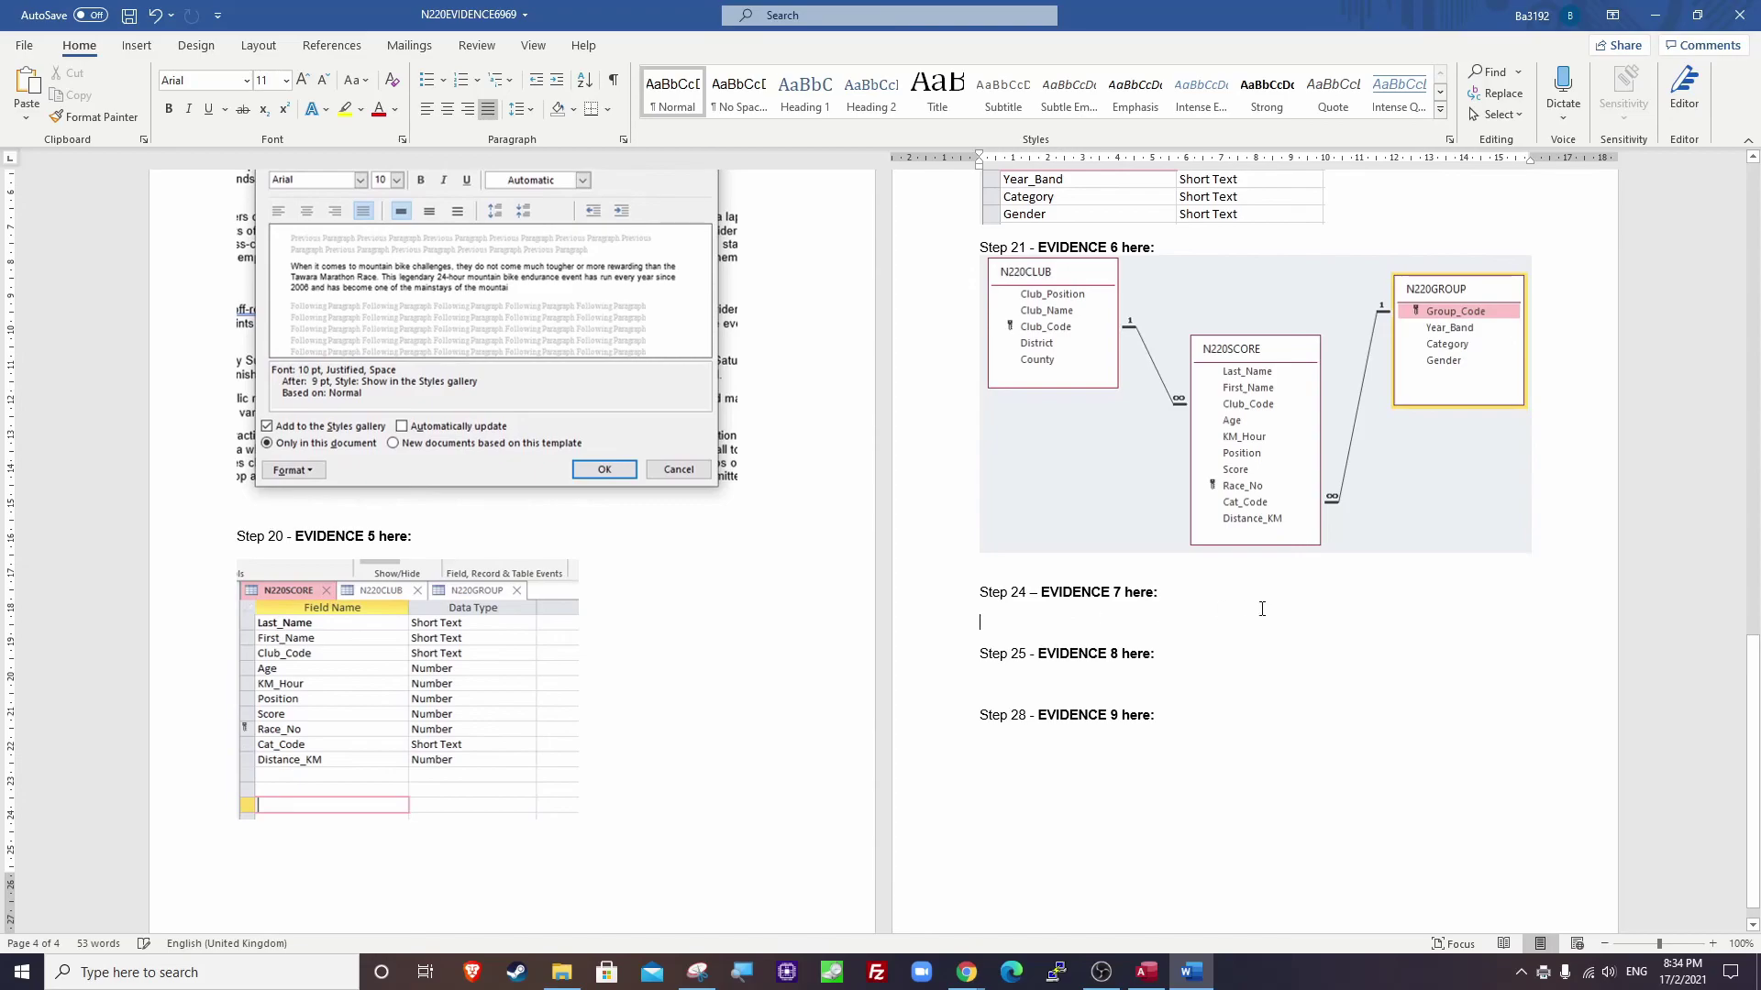
Paste the footer formula snip under Evidence 7, save, and enlarge the picture.
{"action": "key", "text": "ctrl+v"}
{"action": "key", "text": "ctrl+s"}
{"action": "left_click", "coordinate": [1282, 655]}
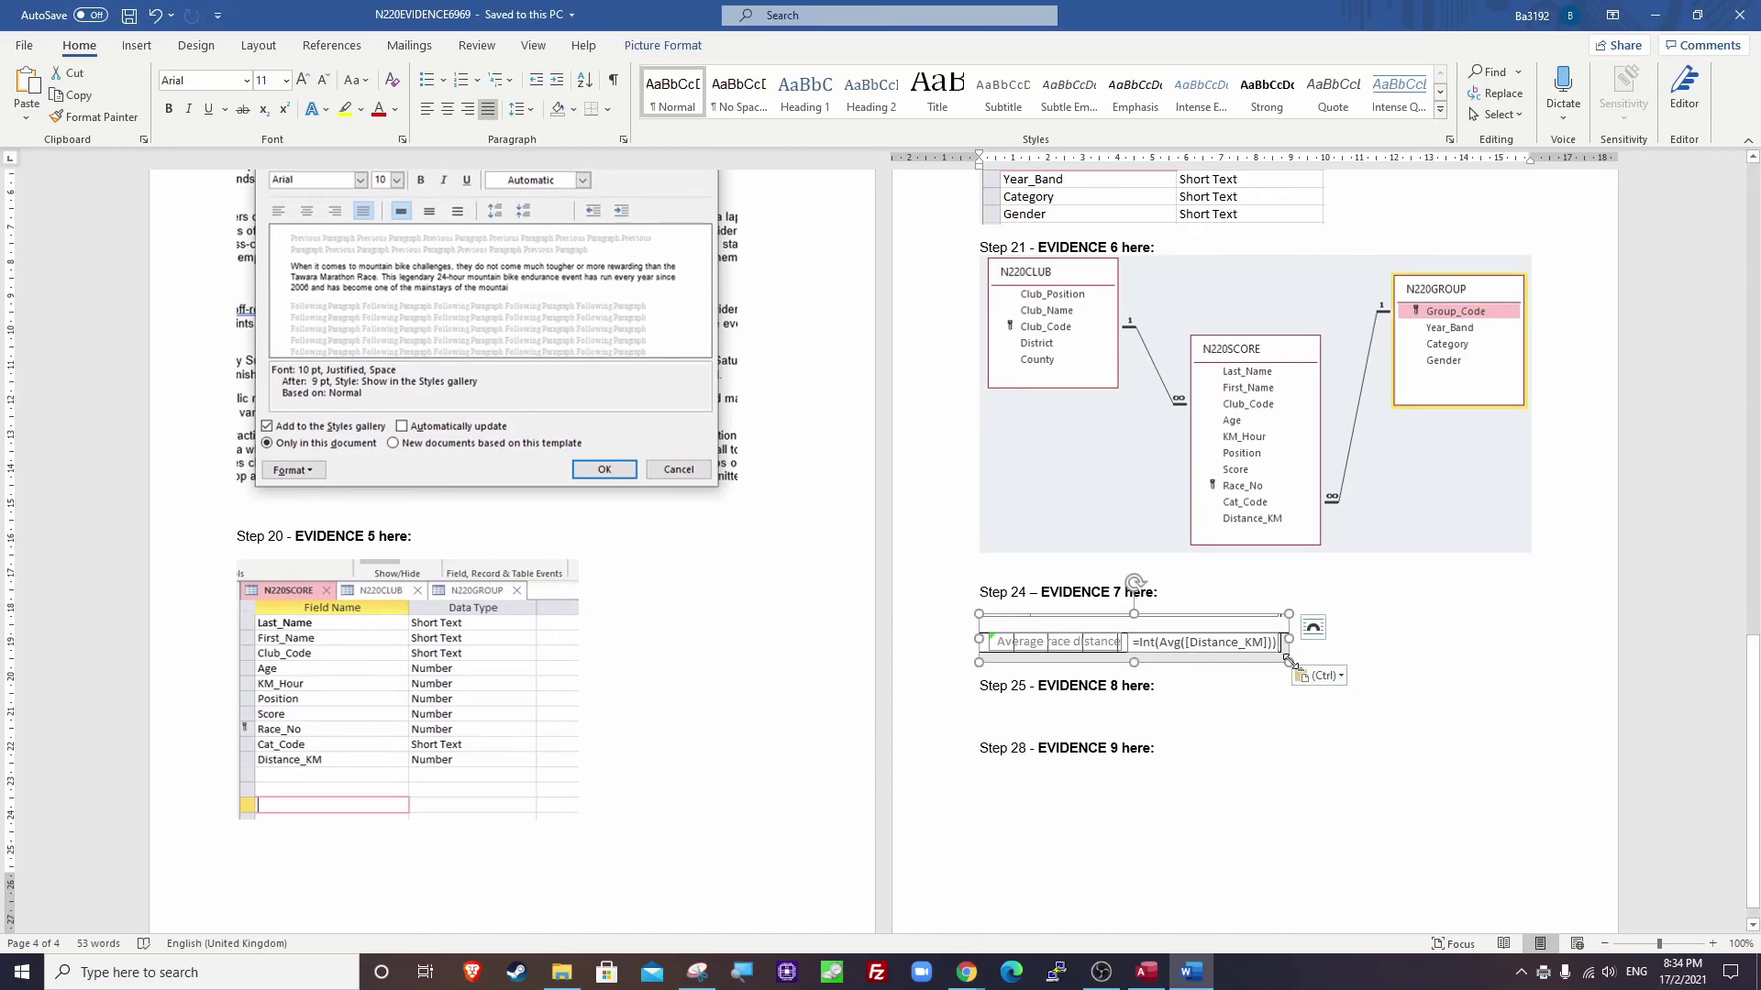
{"action": "left_click_drag", "start_coordinate": [1289, 662], "coordinate": [1508, 696]}
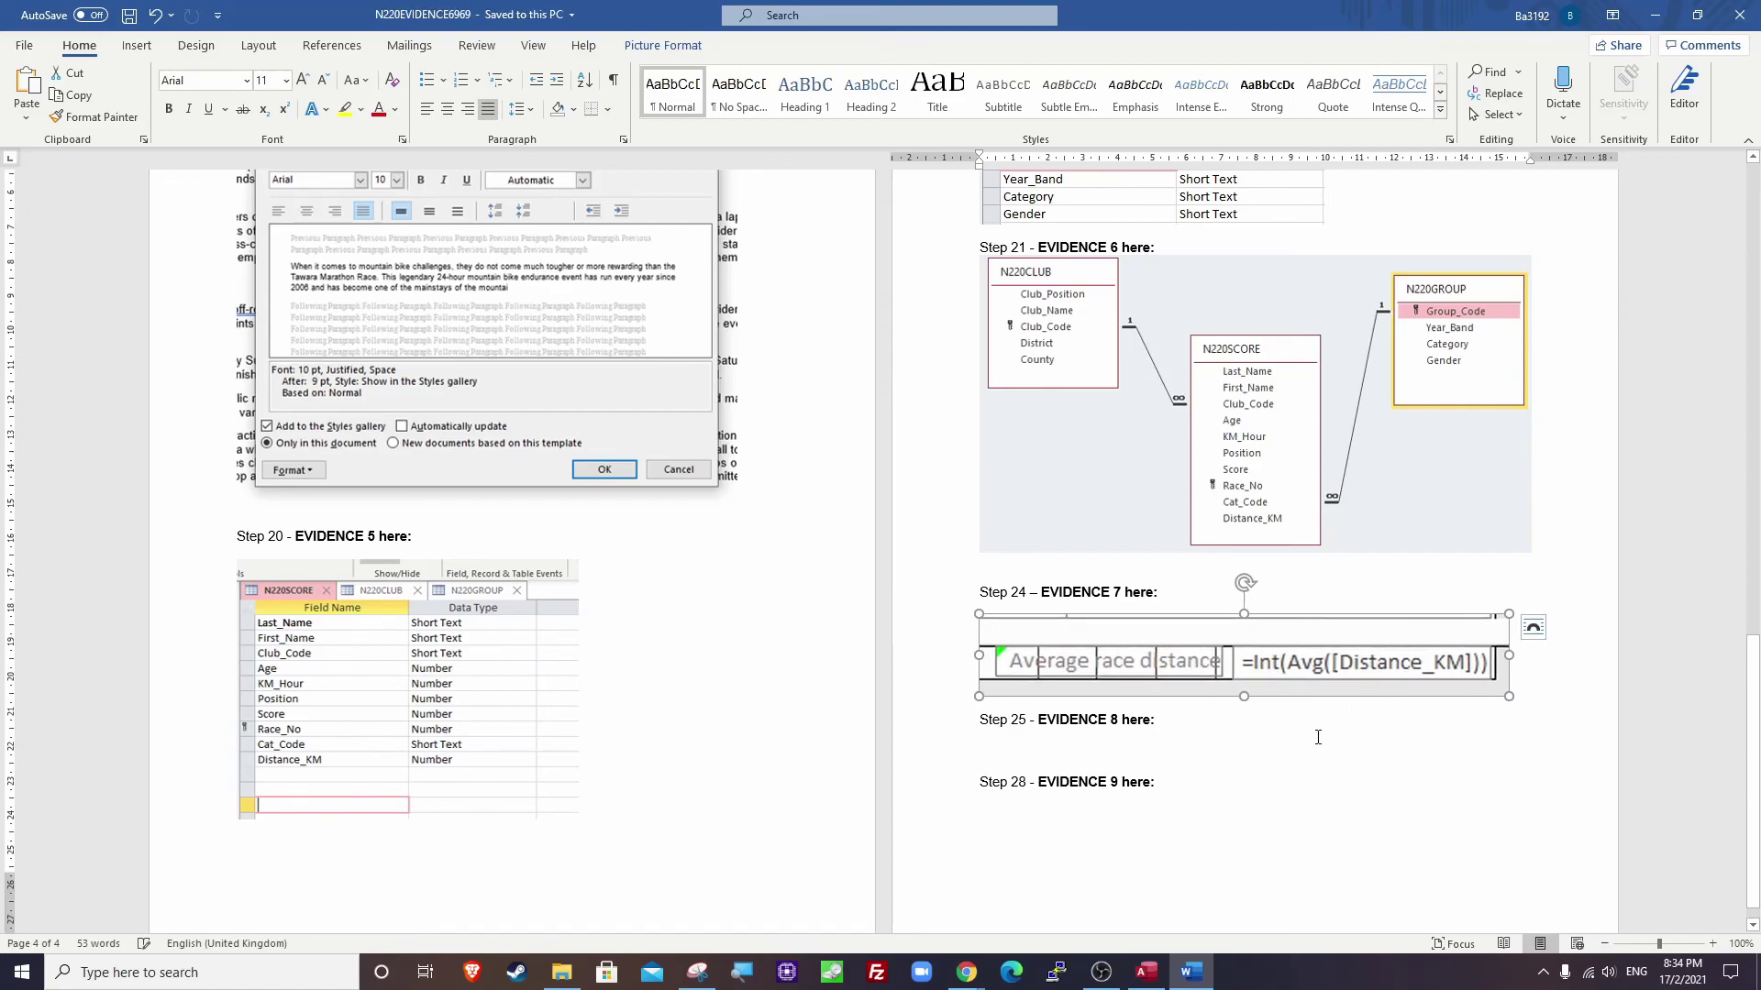
Read the exam's export and EVIDENCE 8 instructions, then return to the Access database.
{"action": "left_click", "coordinate": [904, 929]}
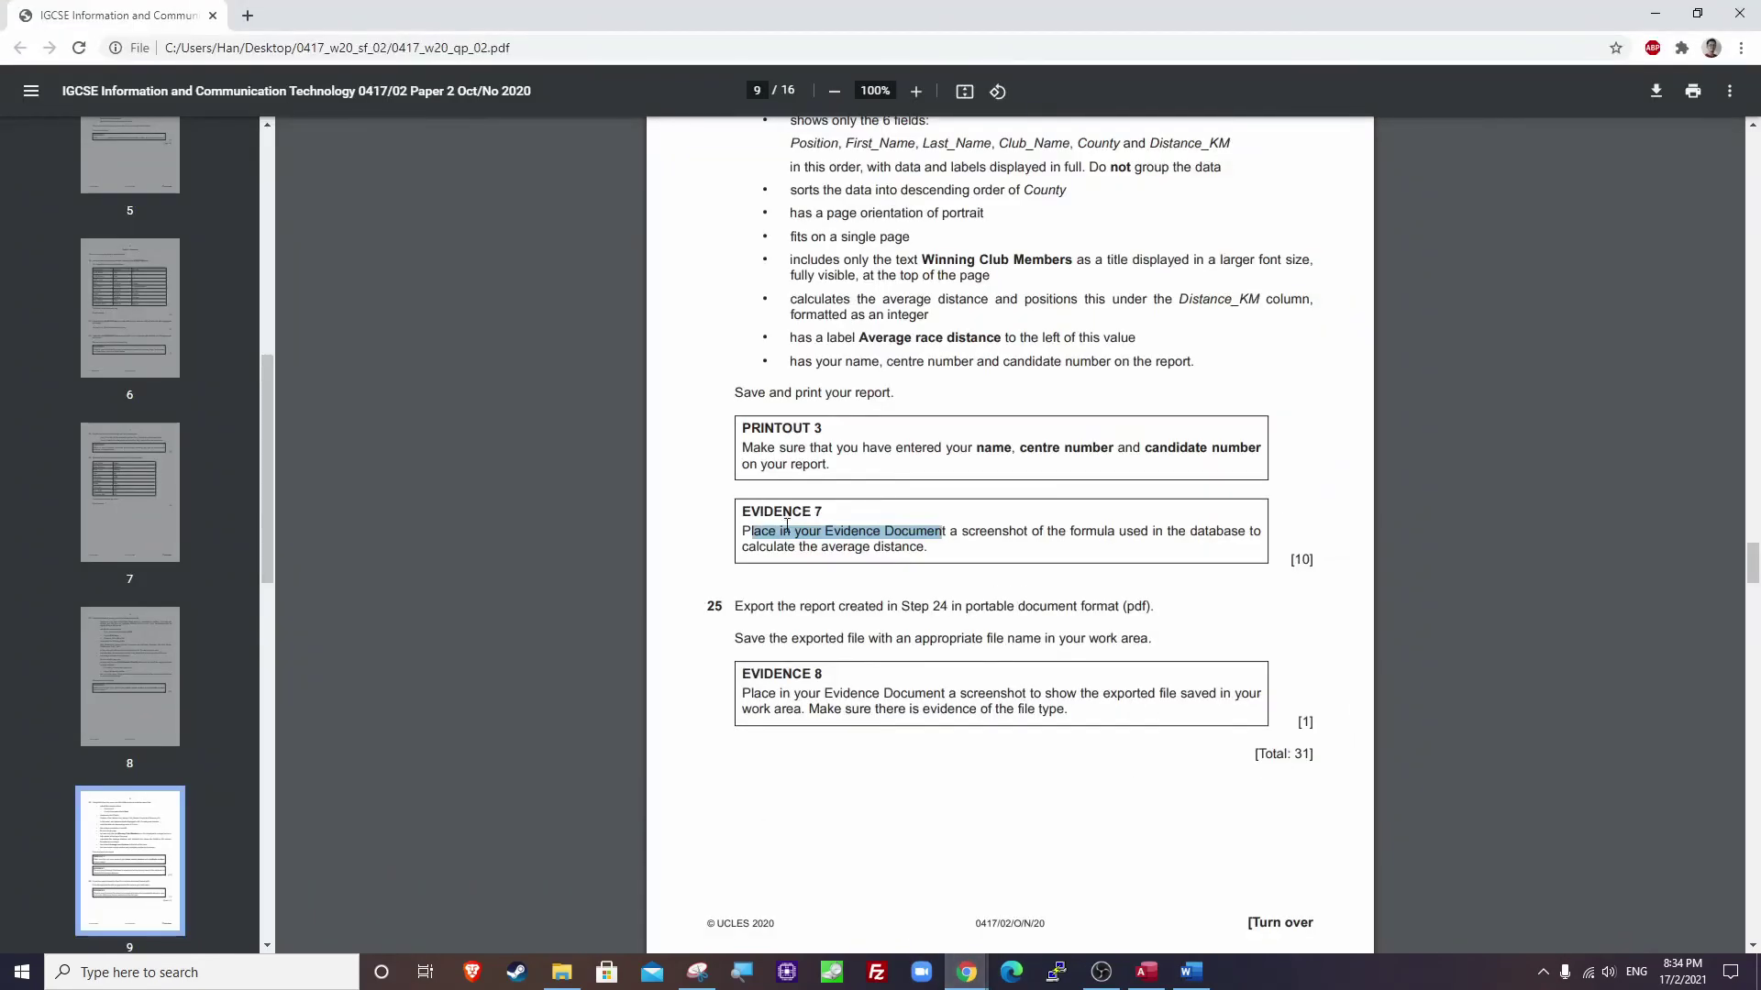
{"action": "left_click", "coordinate": [804, 563]}
{"action": "scroll", "coordinate": [804, 563], "scroll_direction": "down", "scroll_amount": 2}
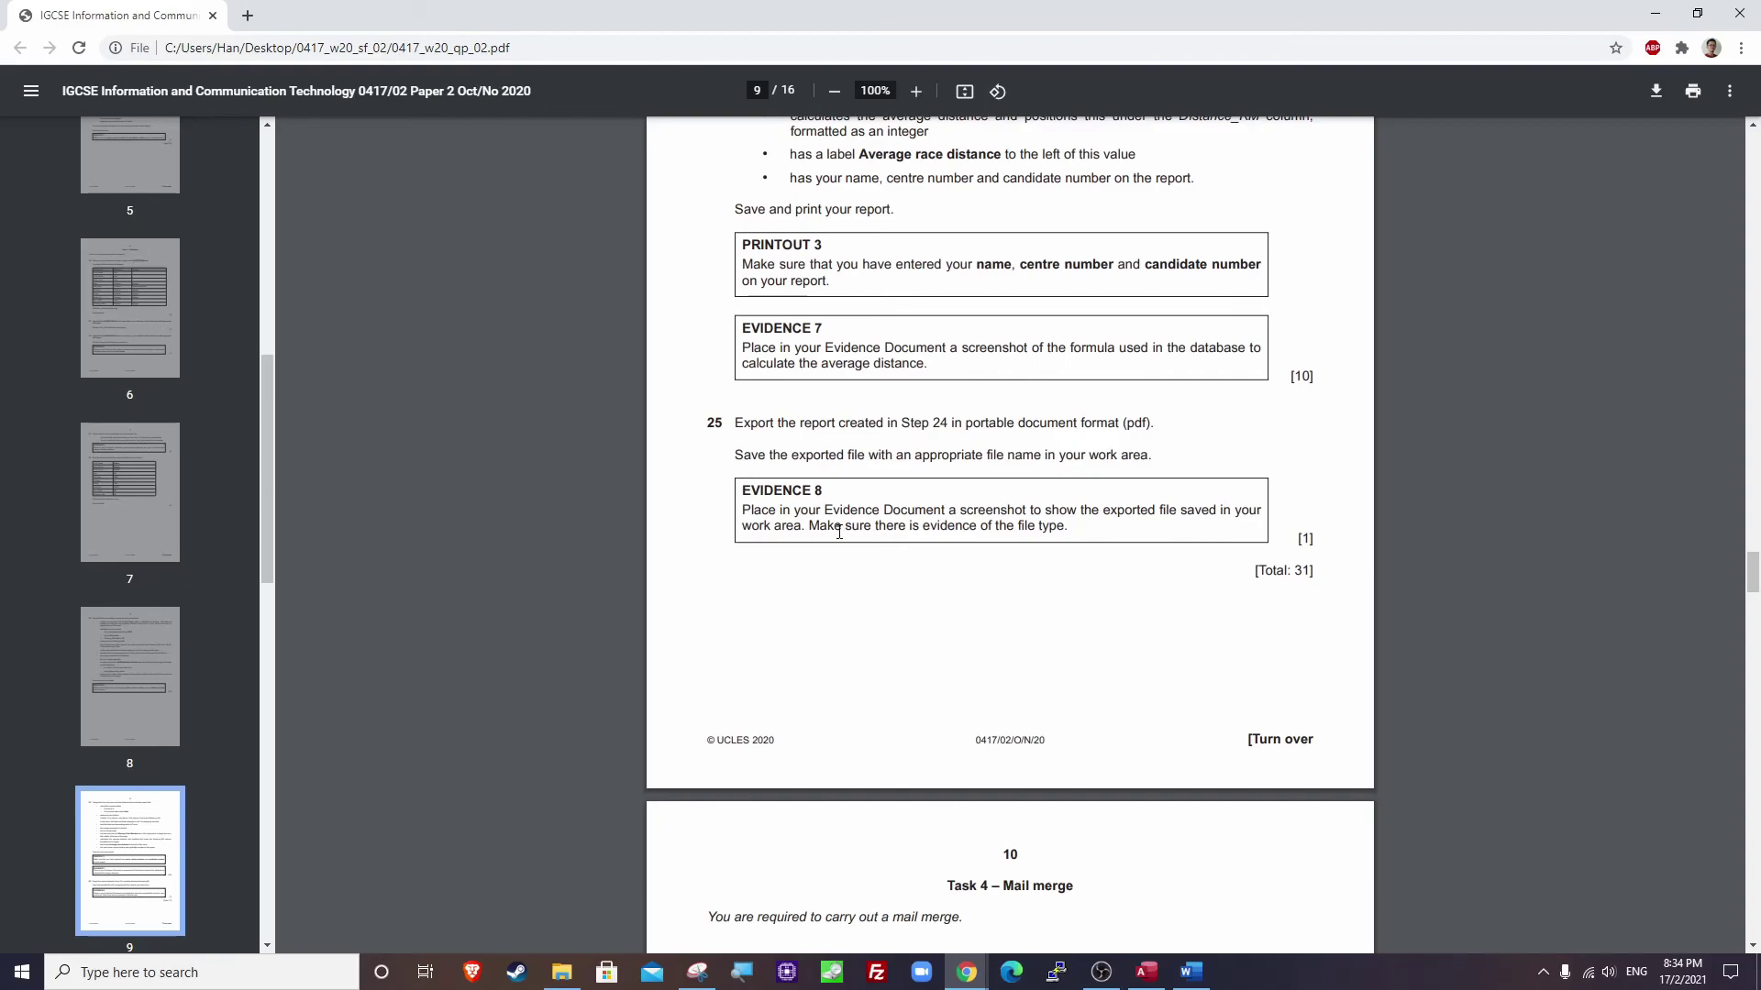
{"action": "left_click_drag", "start_coordinate": [737, 429], "coordinate": [1169, 425]}
{"action": "left_click_drag", "start_coordinate": [736, 456], "coordinate": [1189, 463]}
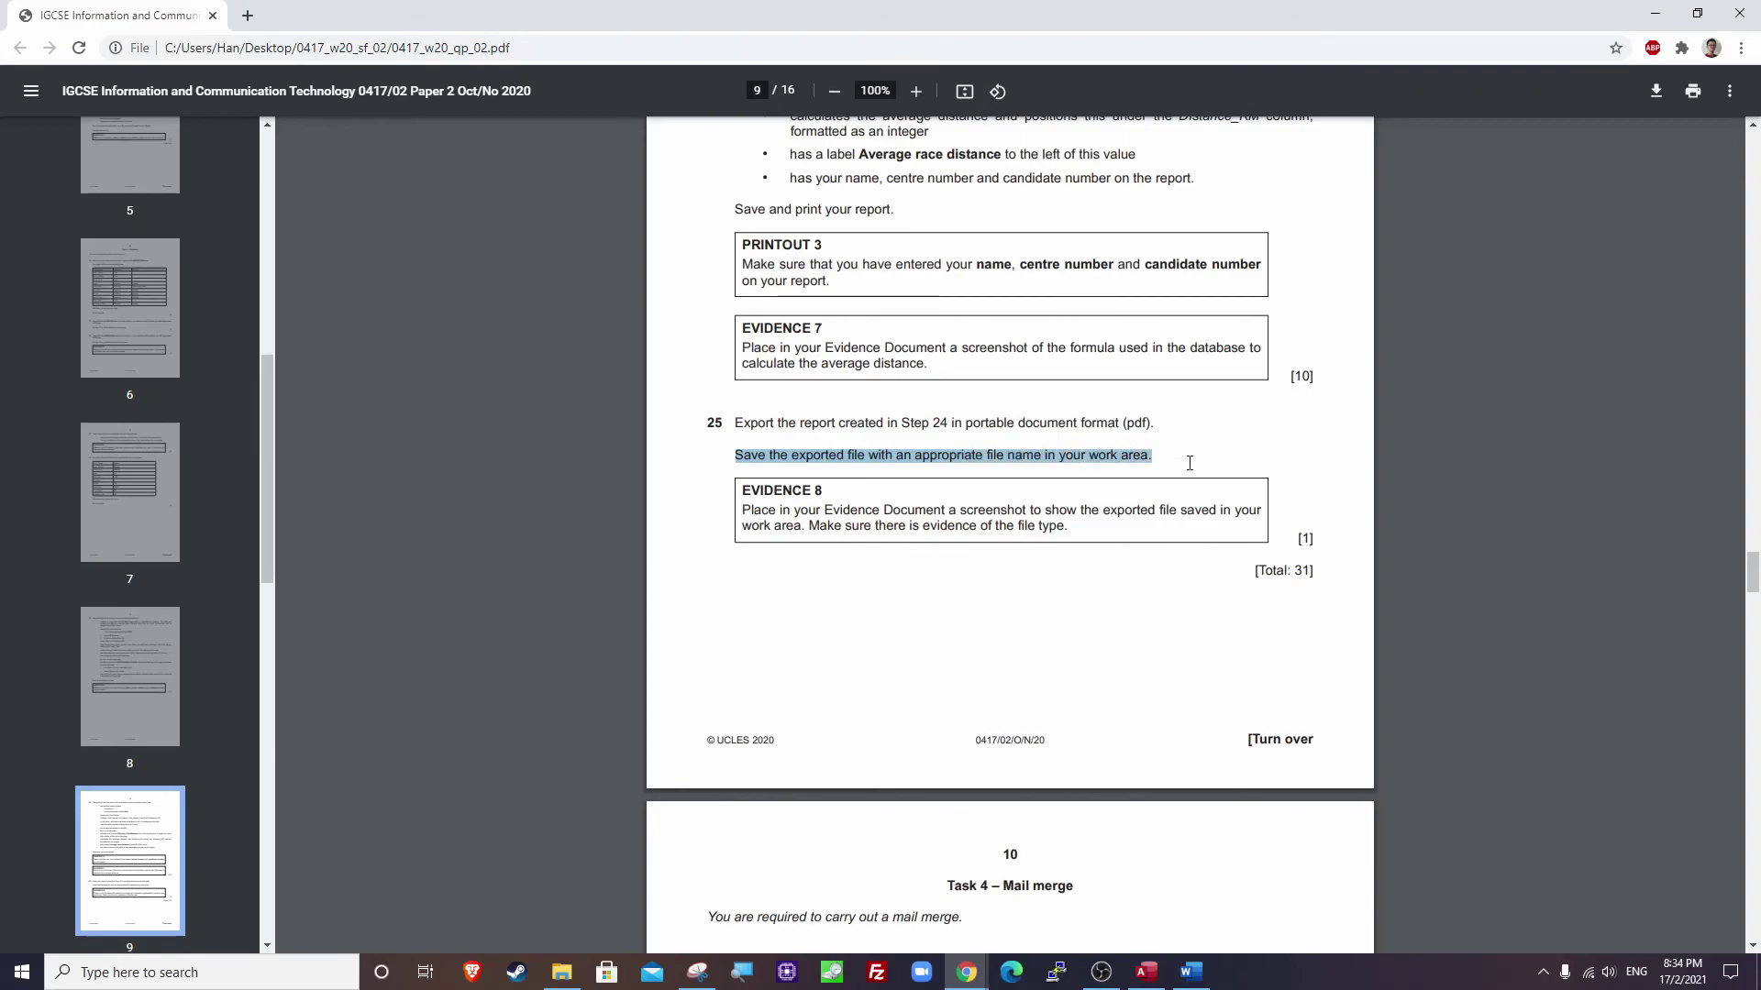
{"action": "left_click_drag", "start_coordinate": [734, 512], "coordinate": [1069, 527]}
{"action": "left_click", "coordinate": [1655, 13]}
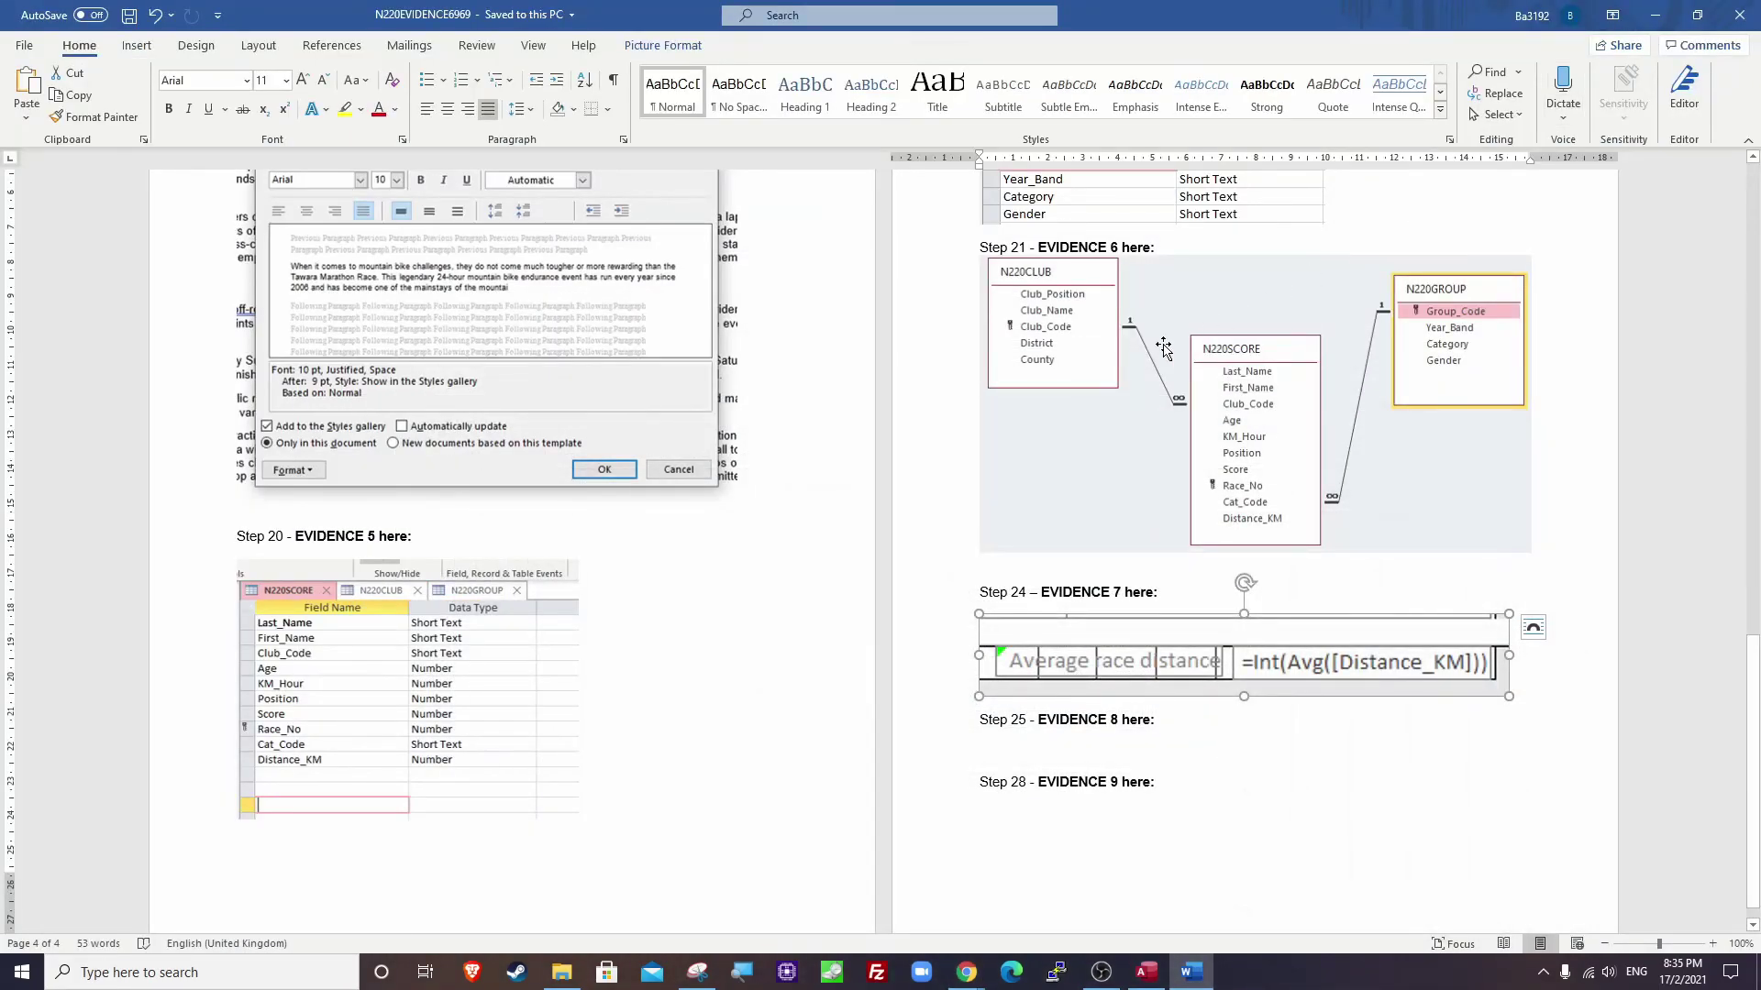
{"action": "left_click", "coordinate": [1161, 972]}
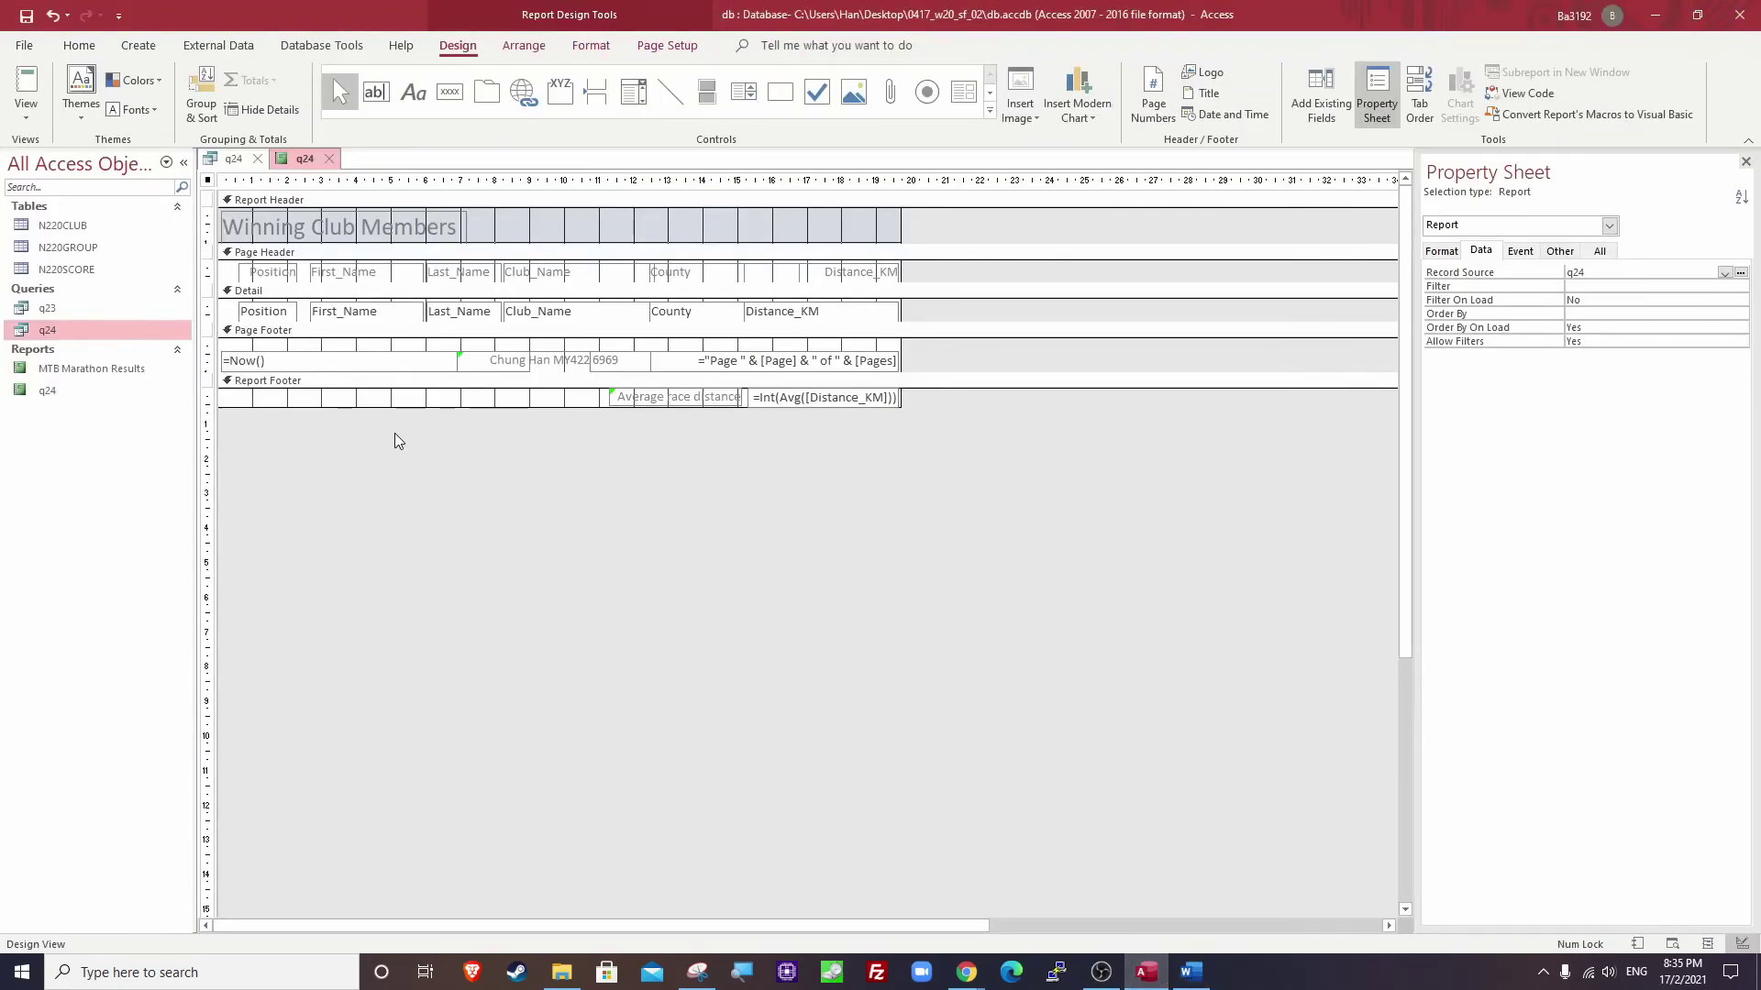
Open the q24 query's data and then the q24 report.
{"action": "right_click", "coordinate": [139, 328]}
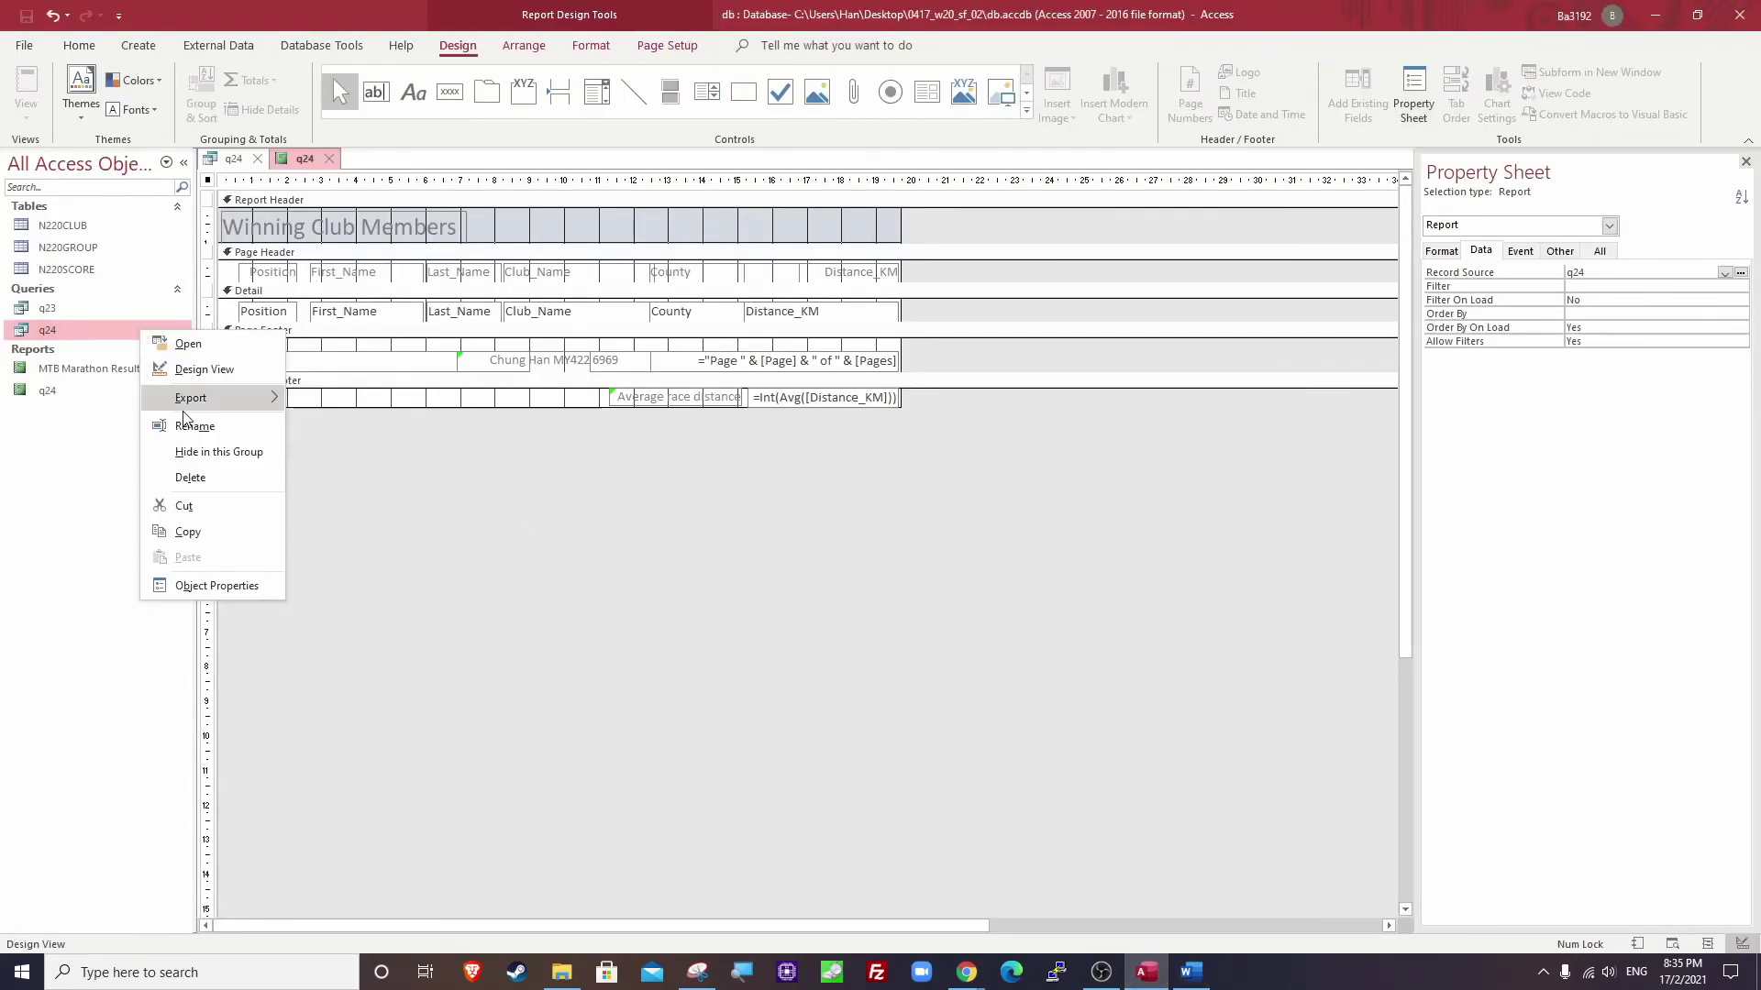
{"action": "mouse_move", "coordinate": [253, 401]}
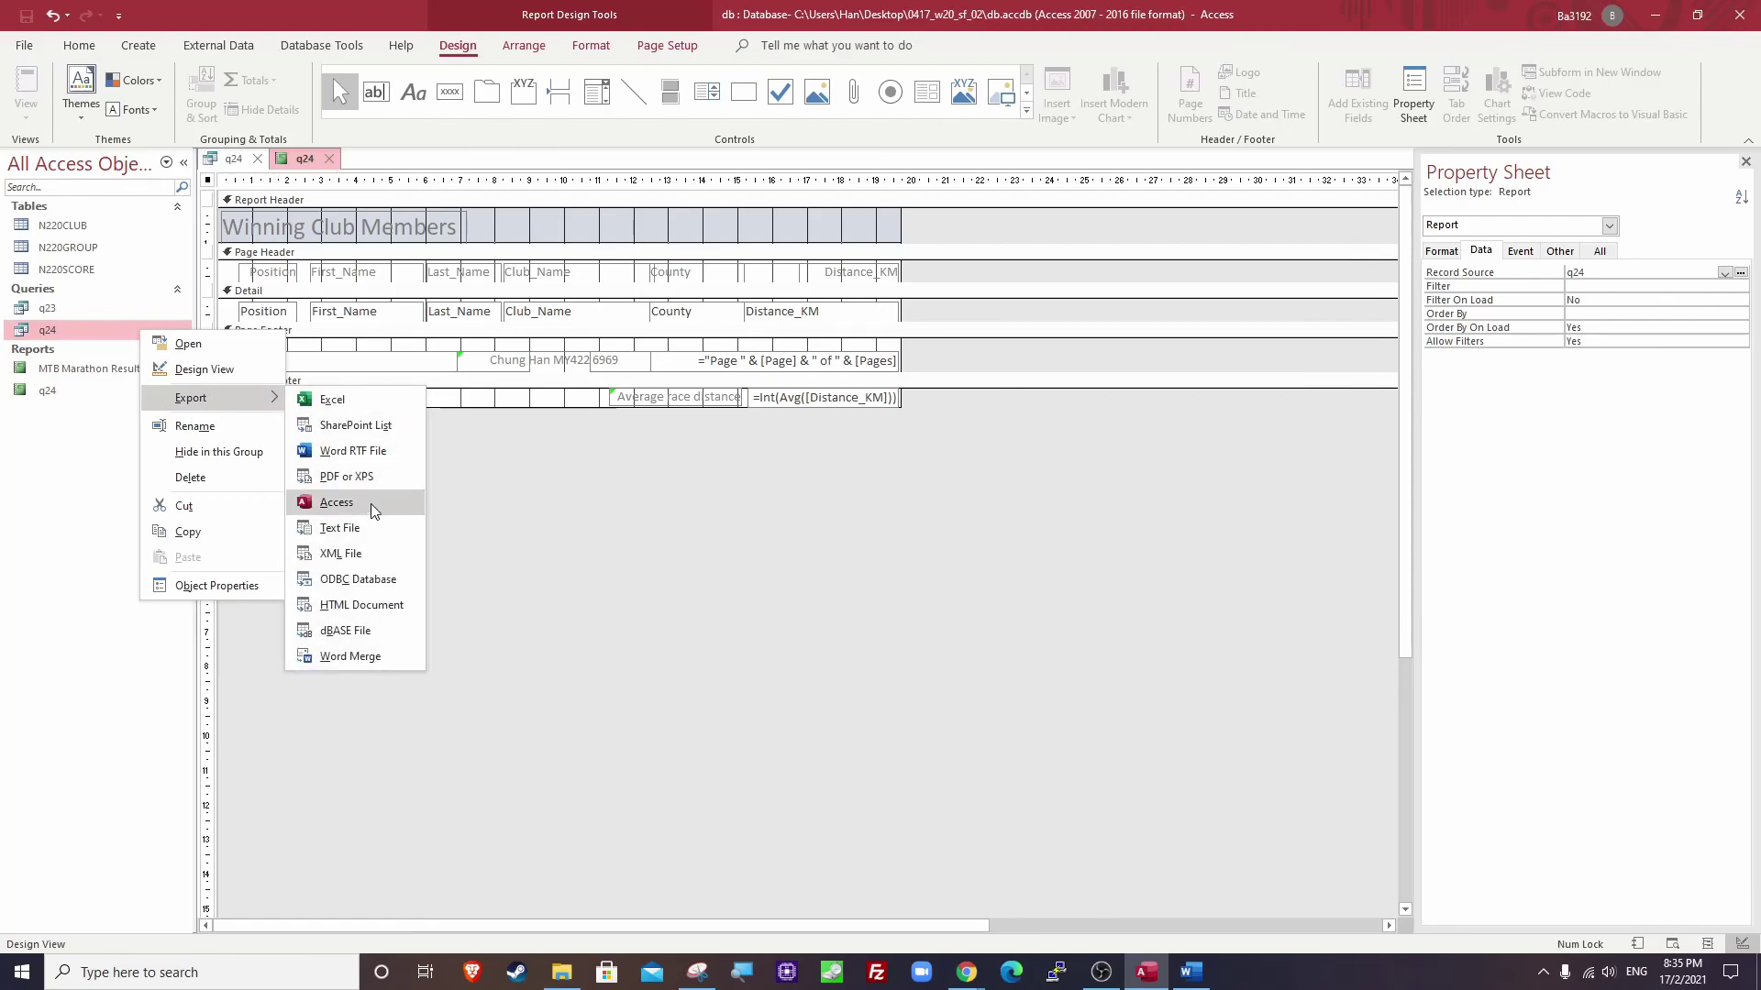
{"action": "left_click", "coordinate": [557, 486]}
{"action": "double_click", "coordinate": [85, 330]}
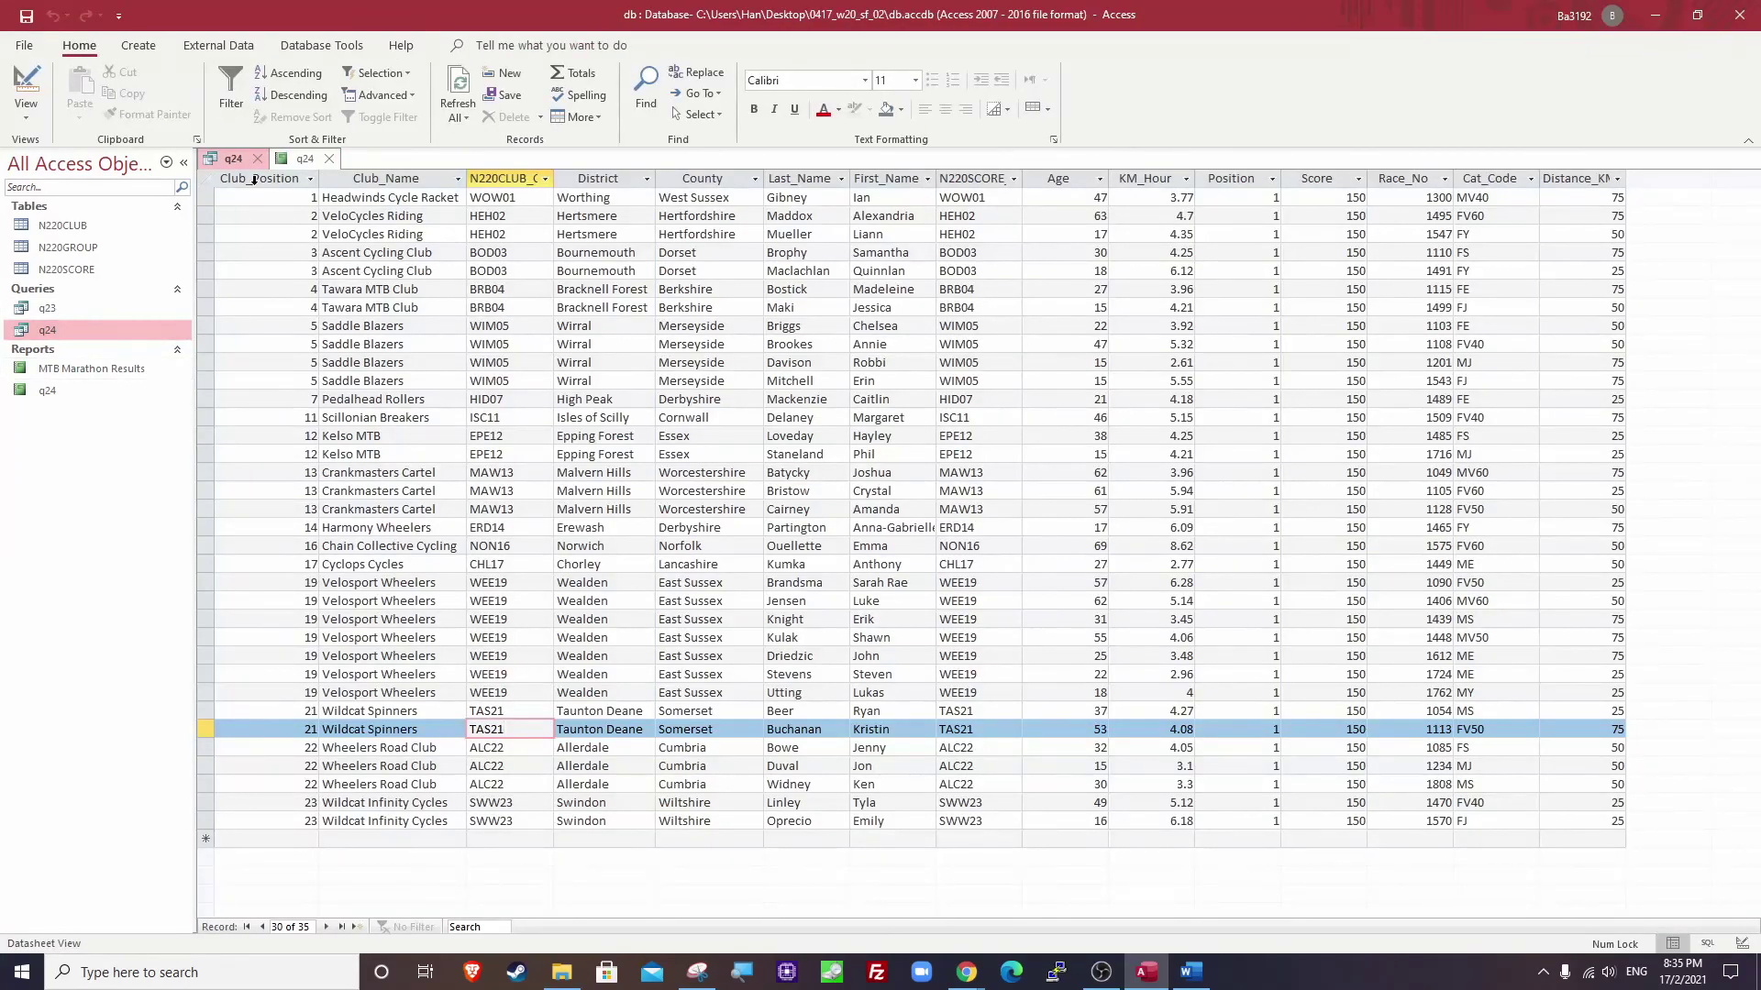
{"action": "double_click", "coordinate": [66, 389]}
Export report q24 to PDF as 'Winning Club Members', close the preview and dismiss the save-steps prompt.
{"action": "right_click", "coordinate": [66, 392]}
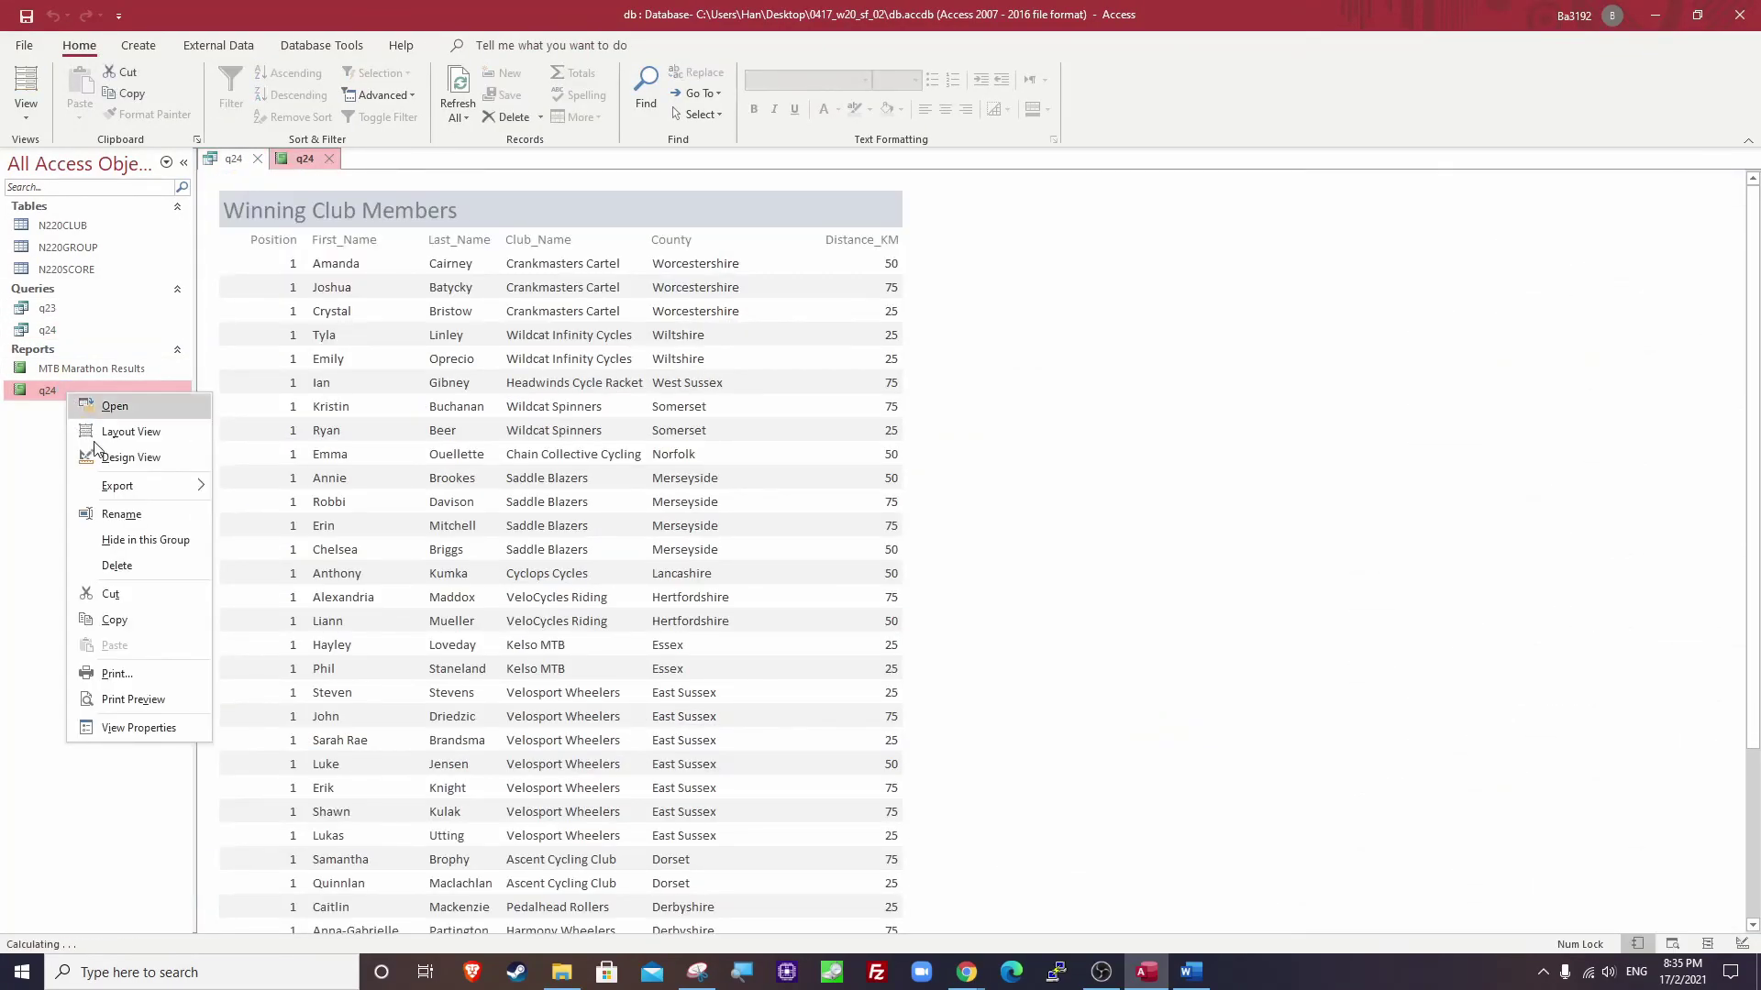
{"action": "mouse_move", "coordinate": [127, 490]}
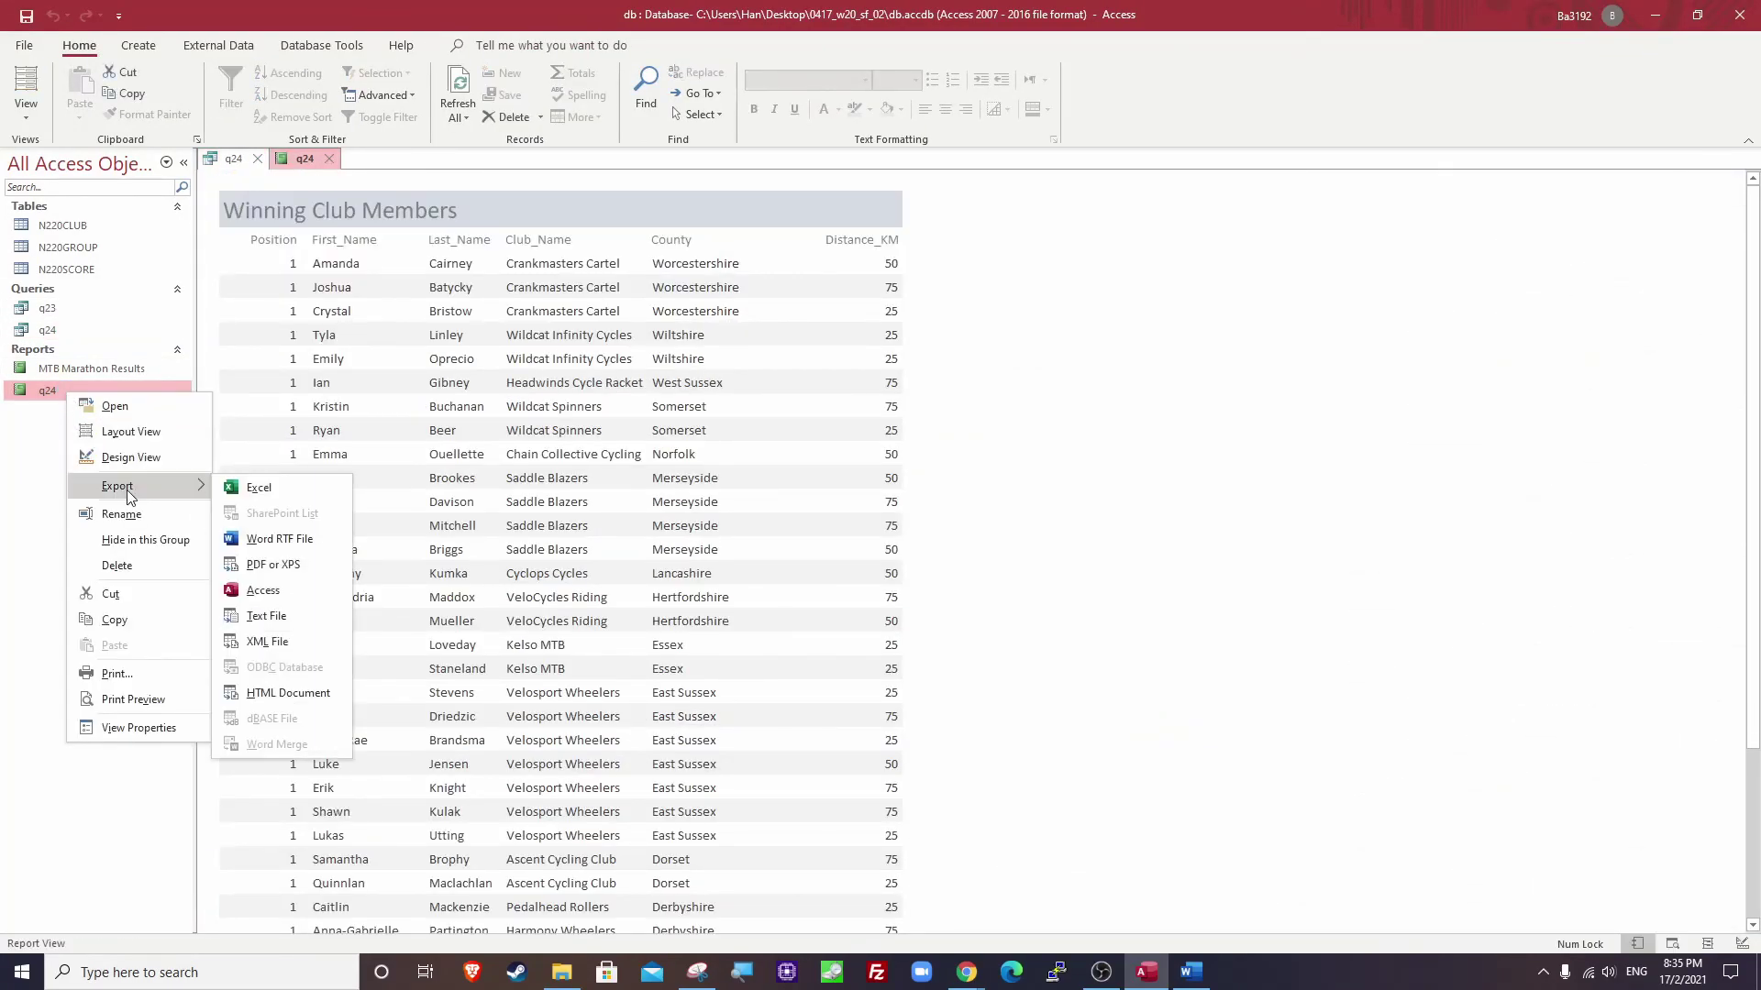
{"action": "left_click", "coordinate": [275, 565]}
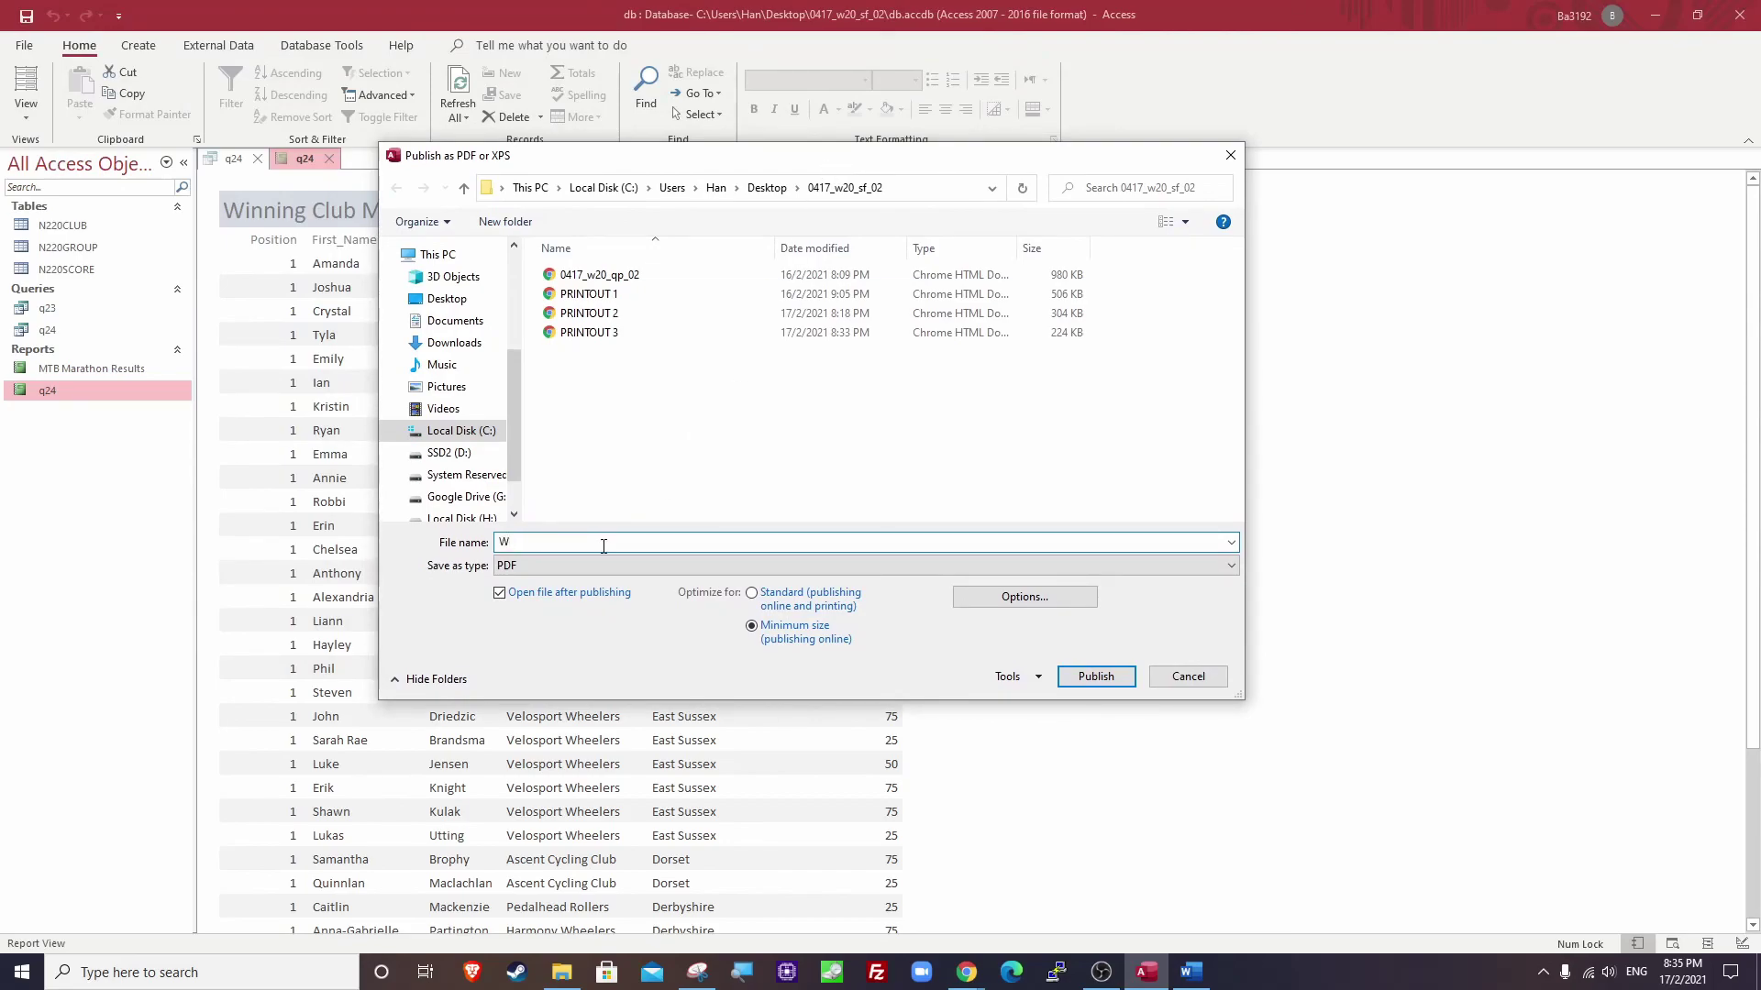
{"action": "type", "text": "Winning Club Members"}
{"action": "key", "text": "Return"}
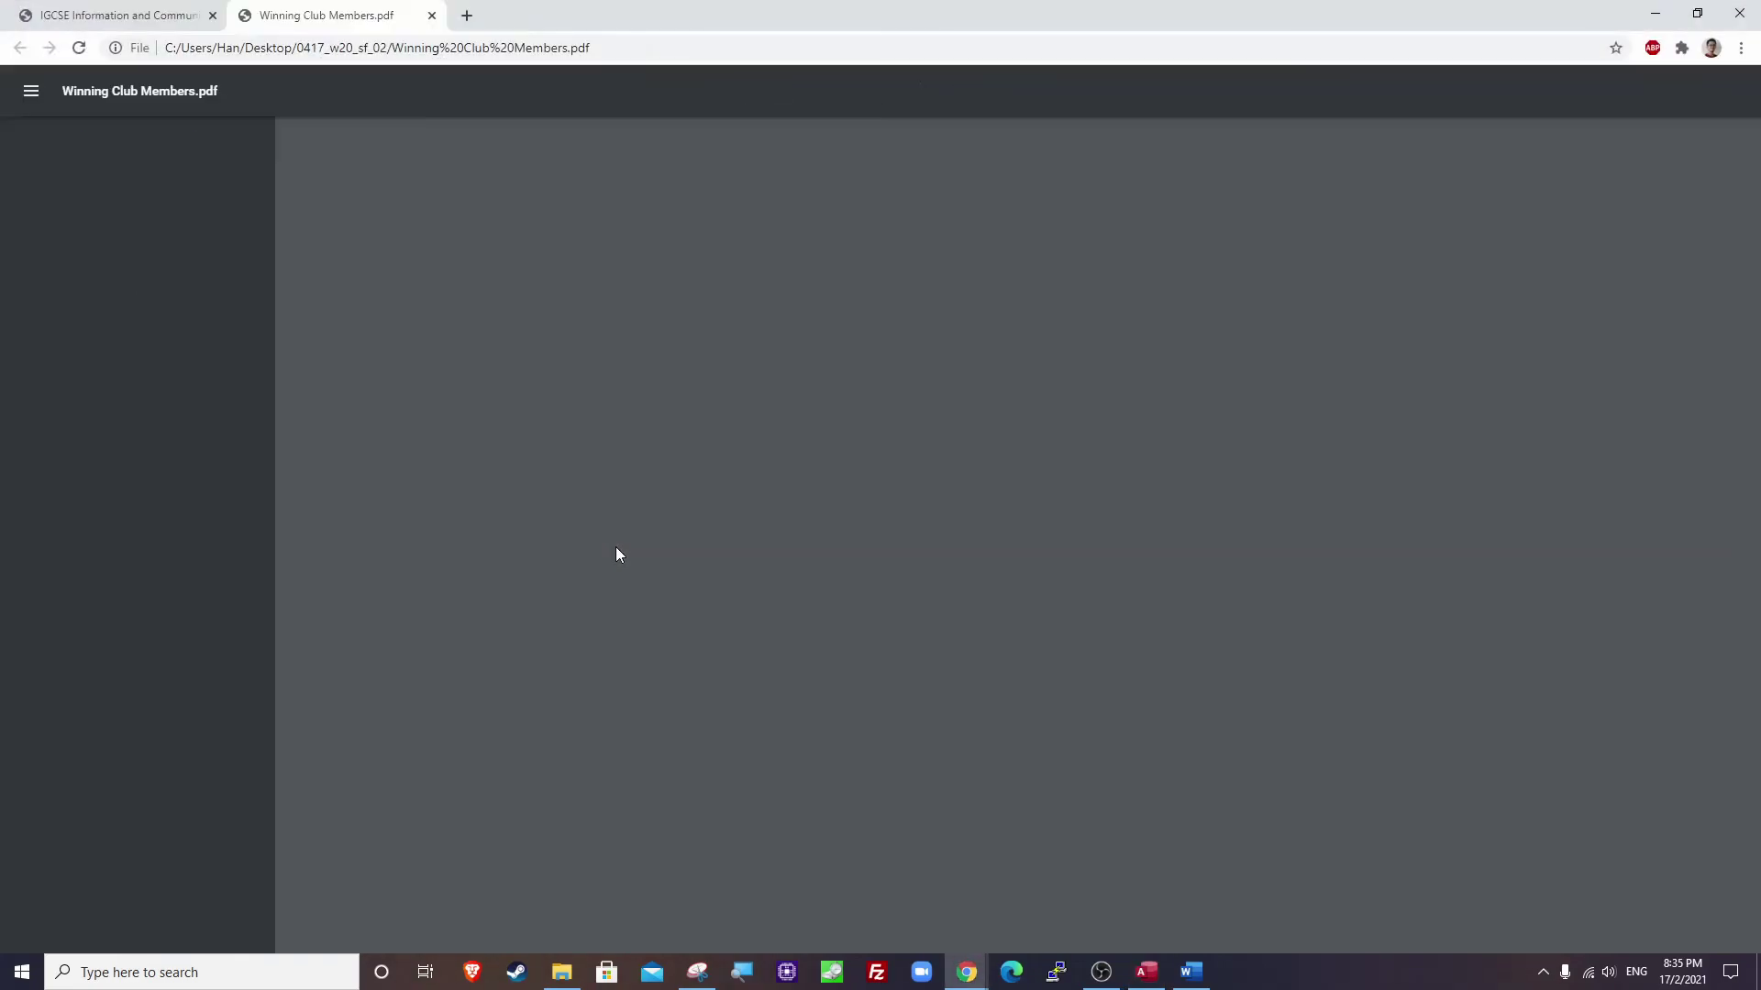
{"action": "scroll", "coordinate": [927, 642], "scroll_direction": "down", "scroll_amount": 3}
{"action": "scroll", "coordinate": [928, 713], "scroll_direction": "up", "scroll_amount": 3}
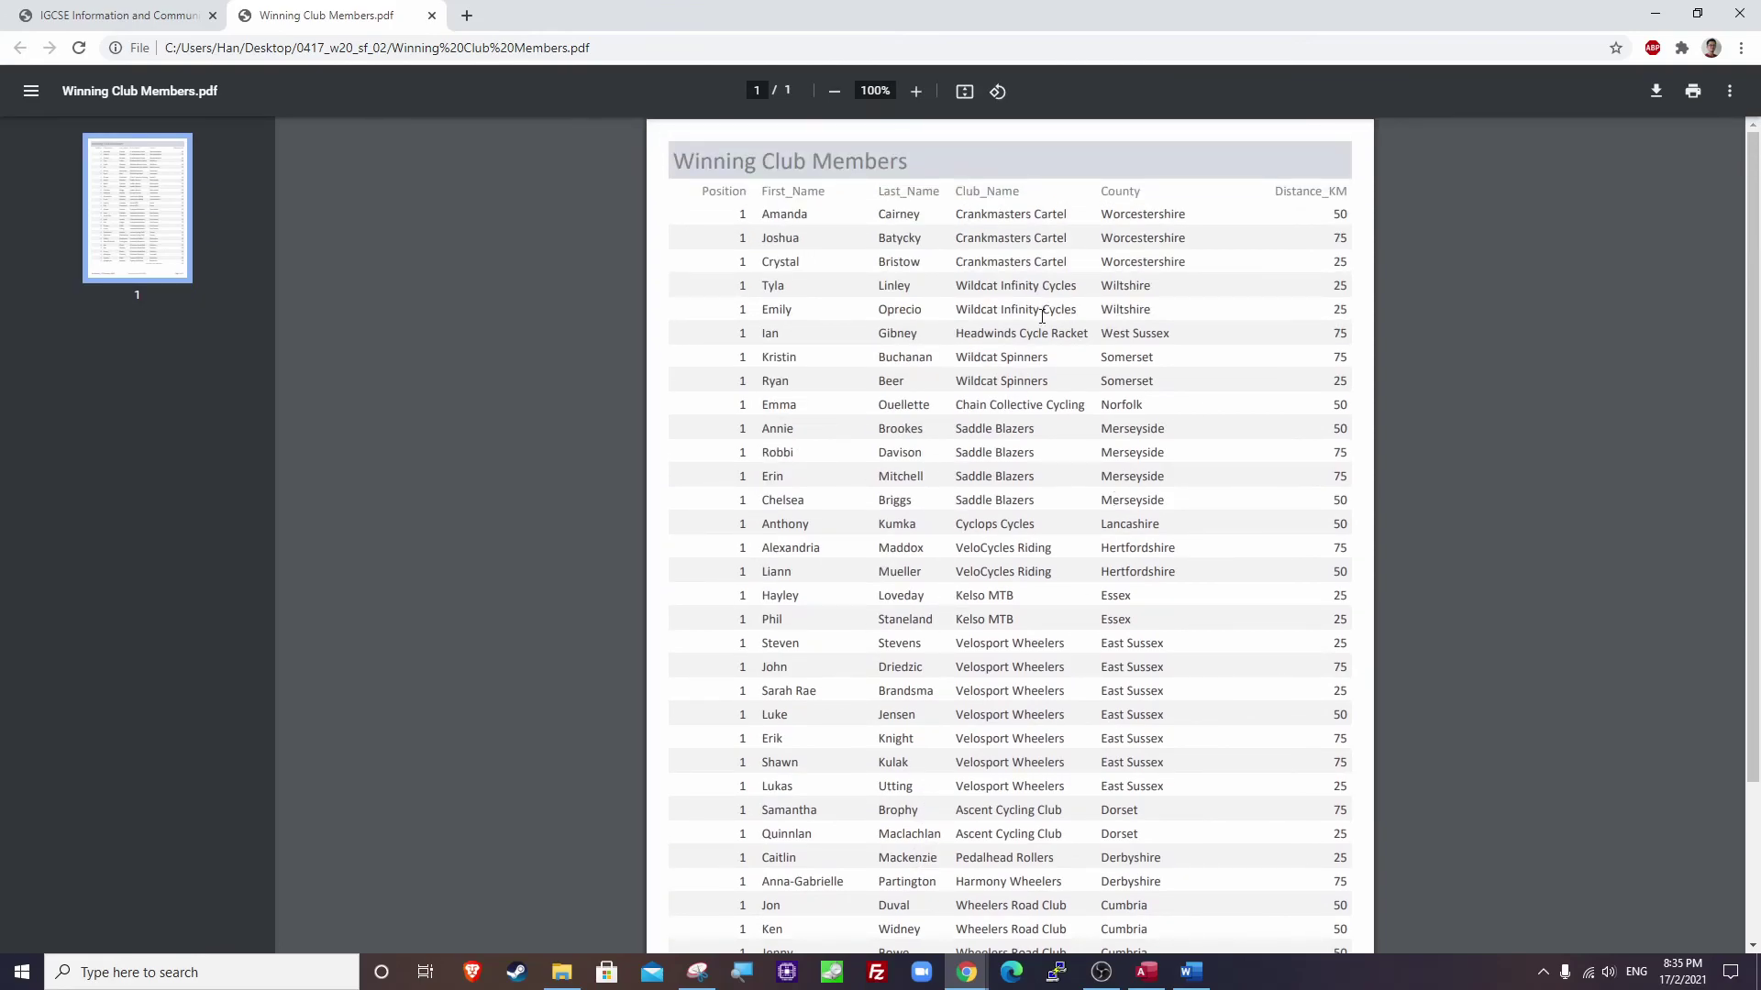
{"action": "left_click", "coordinate": [431, 16]}
{"action": "left_click", "coordinate": [1655, 14]}
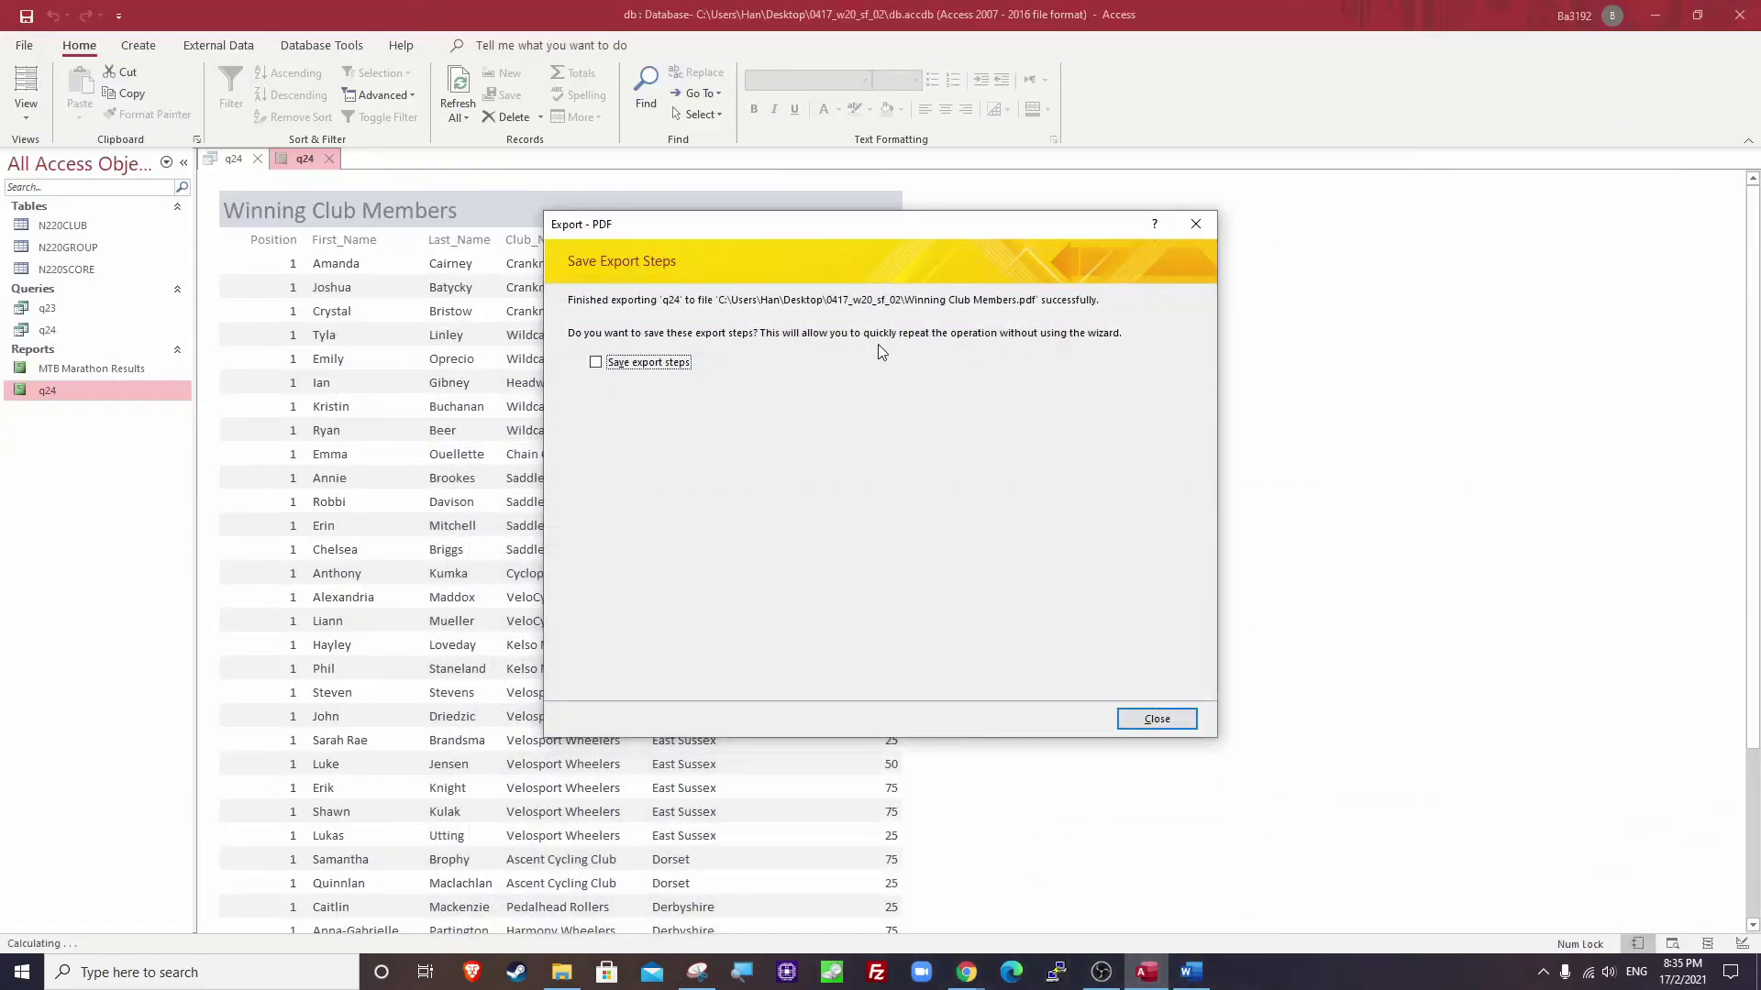
{"action": "left_click", "coordinate": [1166, 724]}
In File Explorer, show the Properties of Winning Club Members.pdf.
{"action": "left_click", "coordinate": [561, 972]}
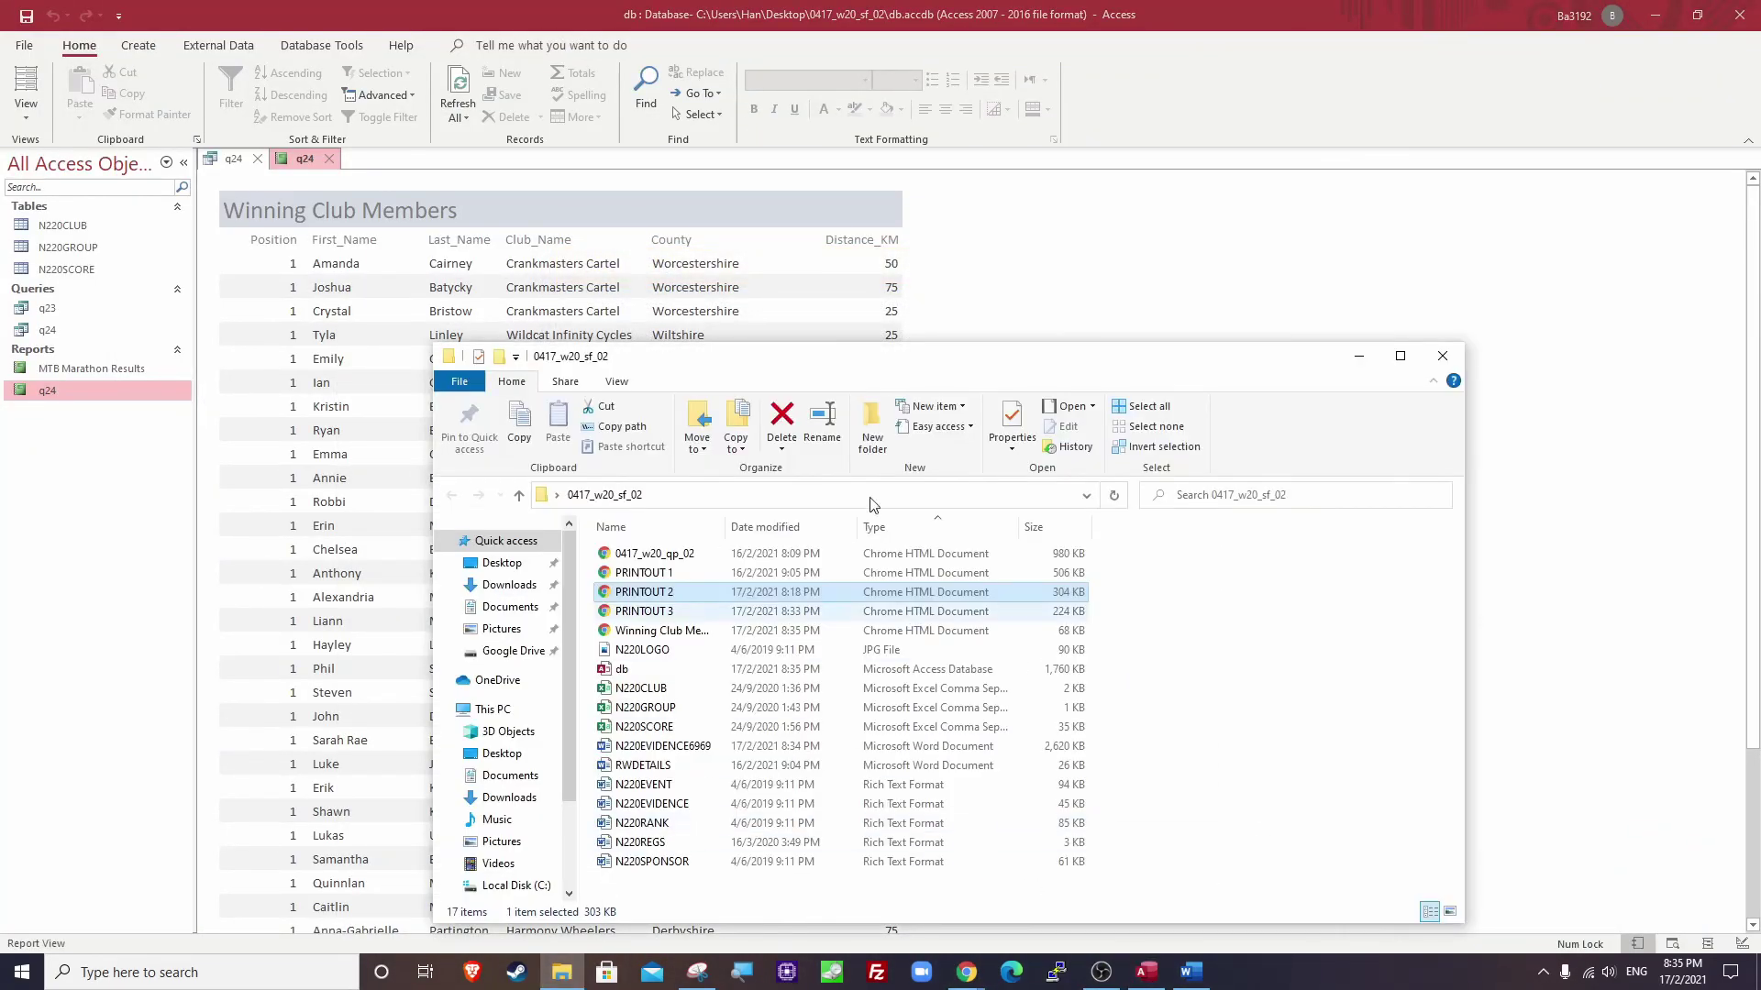
{"action": "left_click_drag", "start_coordinate": [926, 225], "coordinate": [903, 225]}
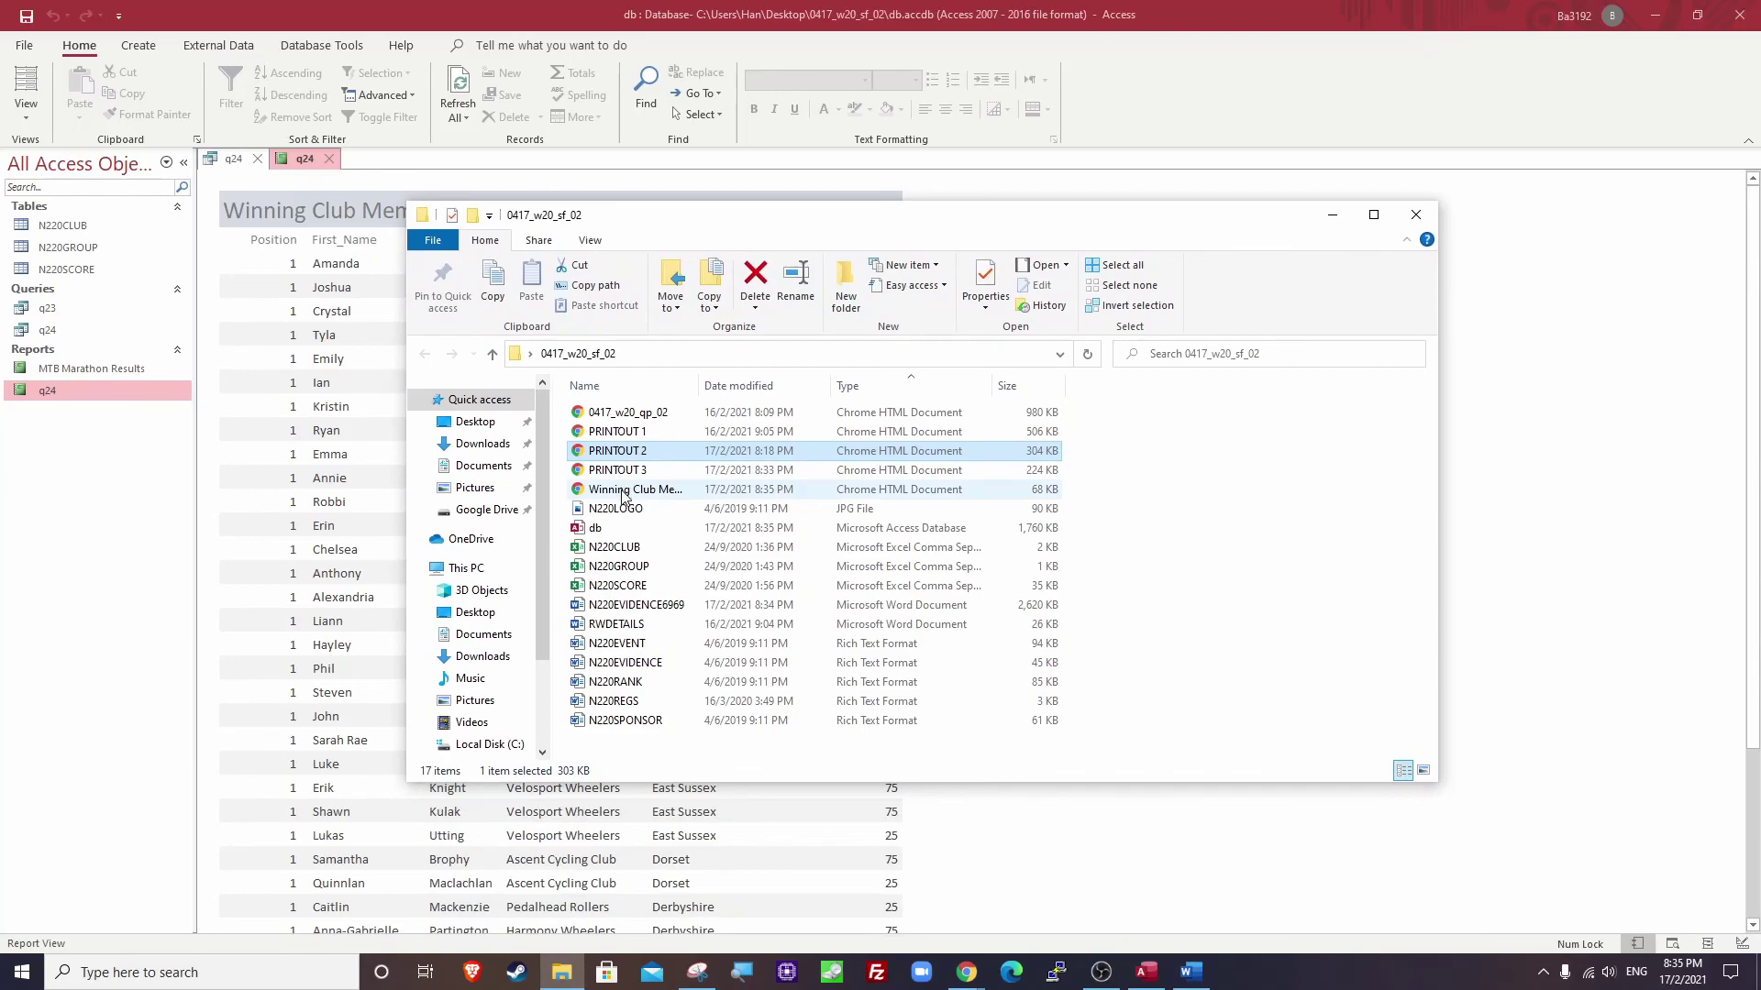
{"action": "left_click", "coordinate": [642, 489]}
{"action": "mouse_move", "coordinate": [698, 384]}
{"action": "left_mouse_down"}
{"action": "mouse_move", "coordinate": [781, 376]}
{"action": "mouse_move", "coordinate": [717, 376]}
{"action": "left_mouse_up"}
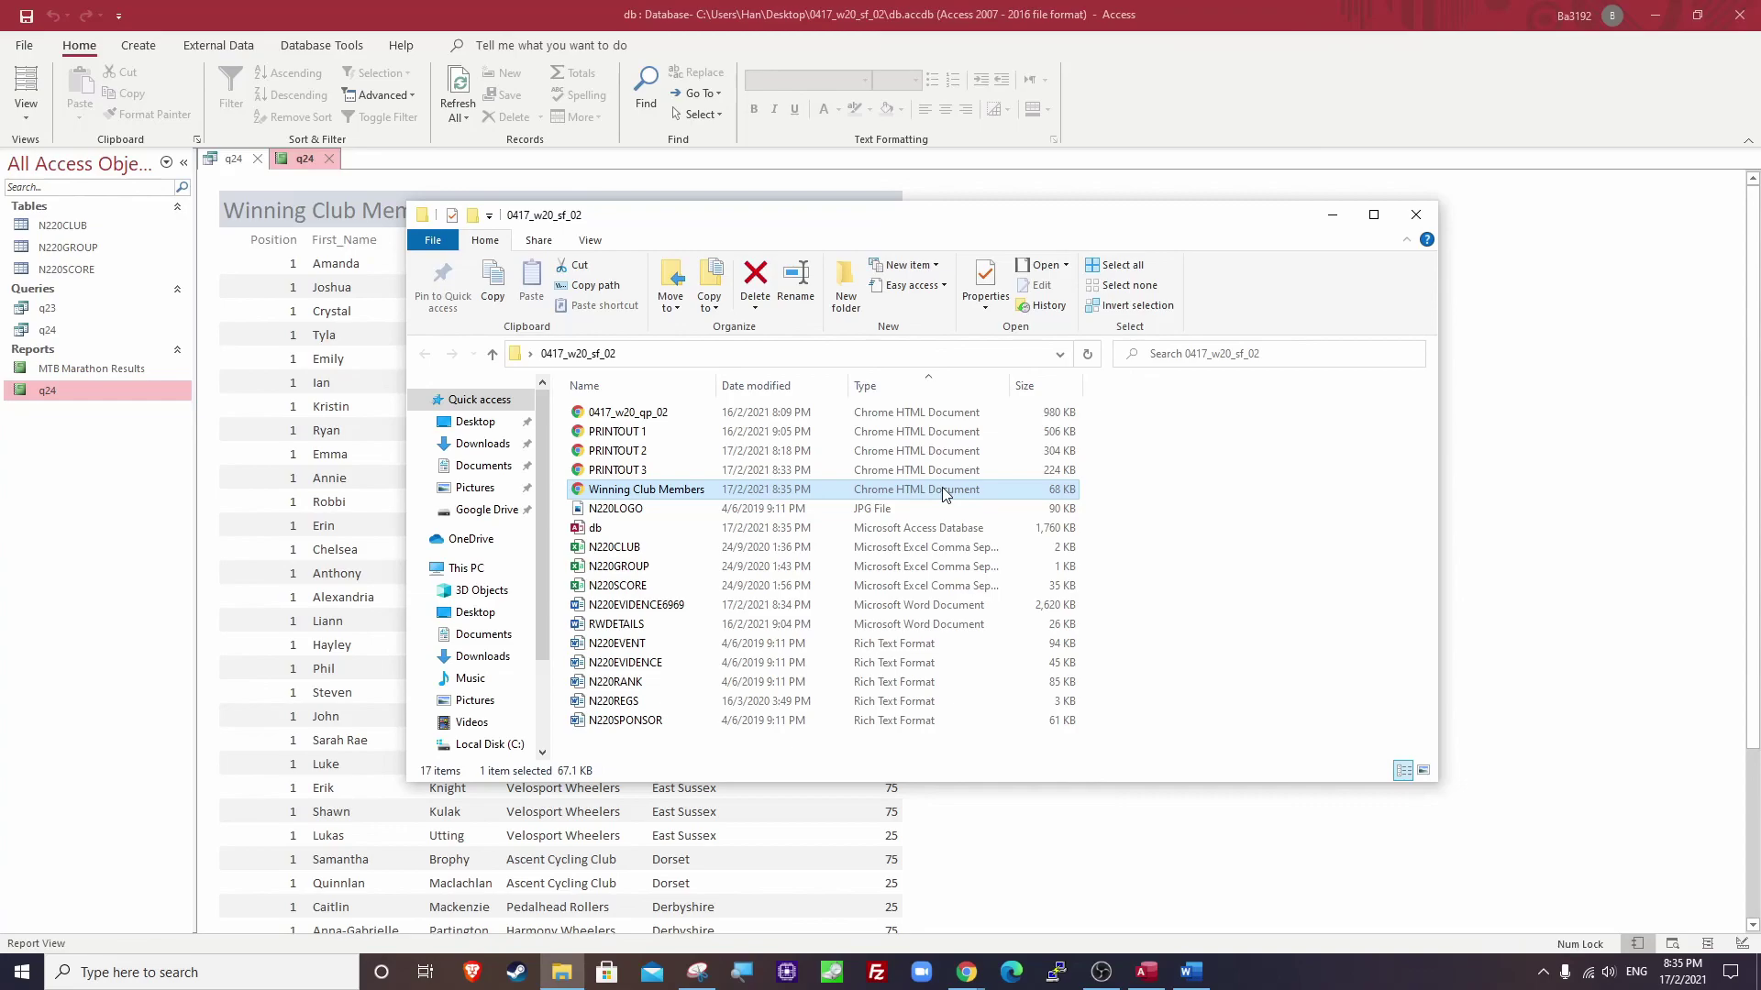
{"action": "right_click", "coordinate": [675, 495]}
{"action": "left_click", "coordinate": [738, 903]}
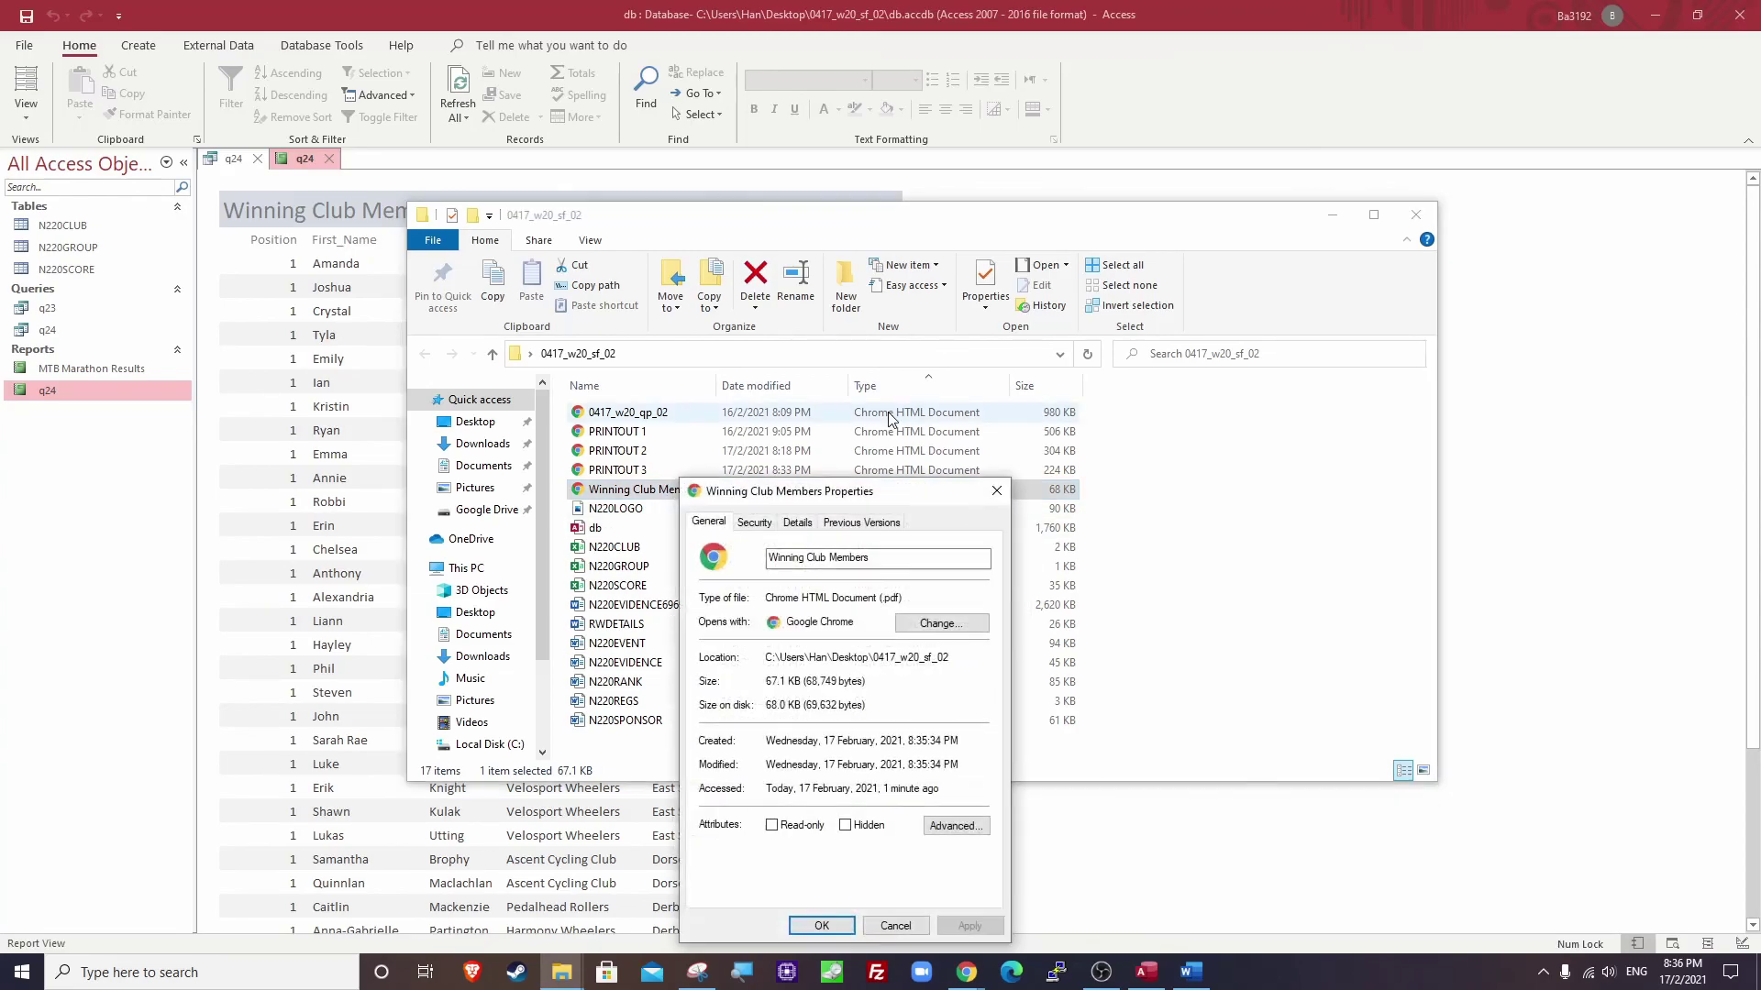
{"action": "left_click_drag", "start_coordinate": [845, 500], "coordinate": [878, 374]}
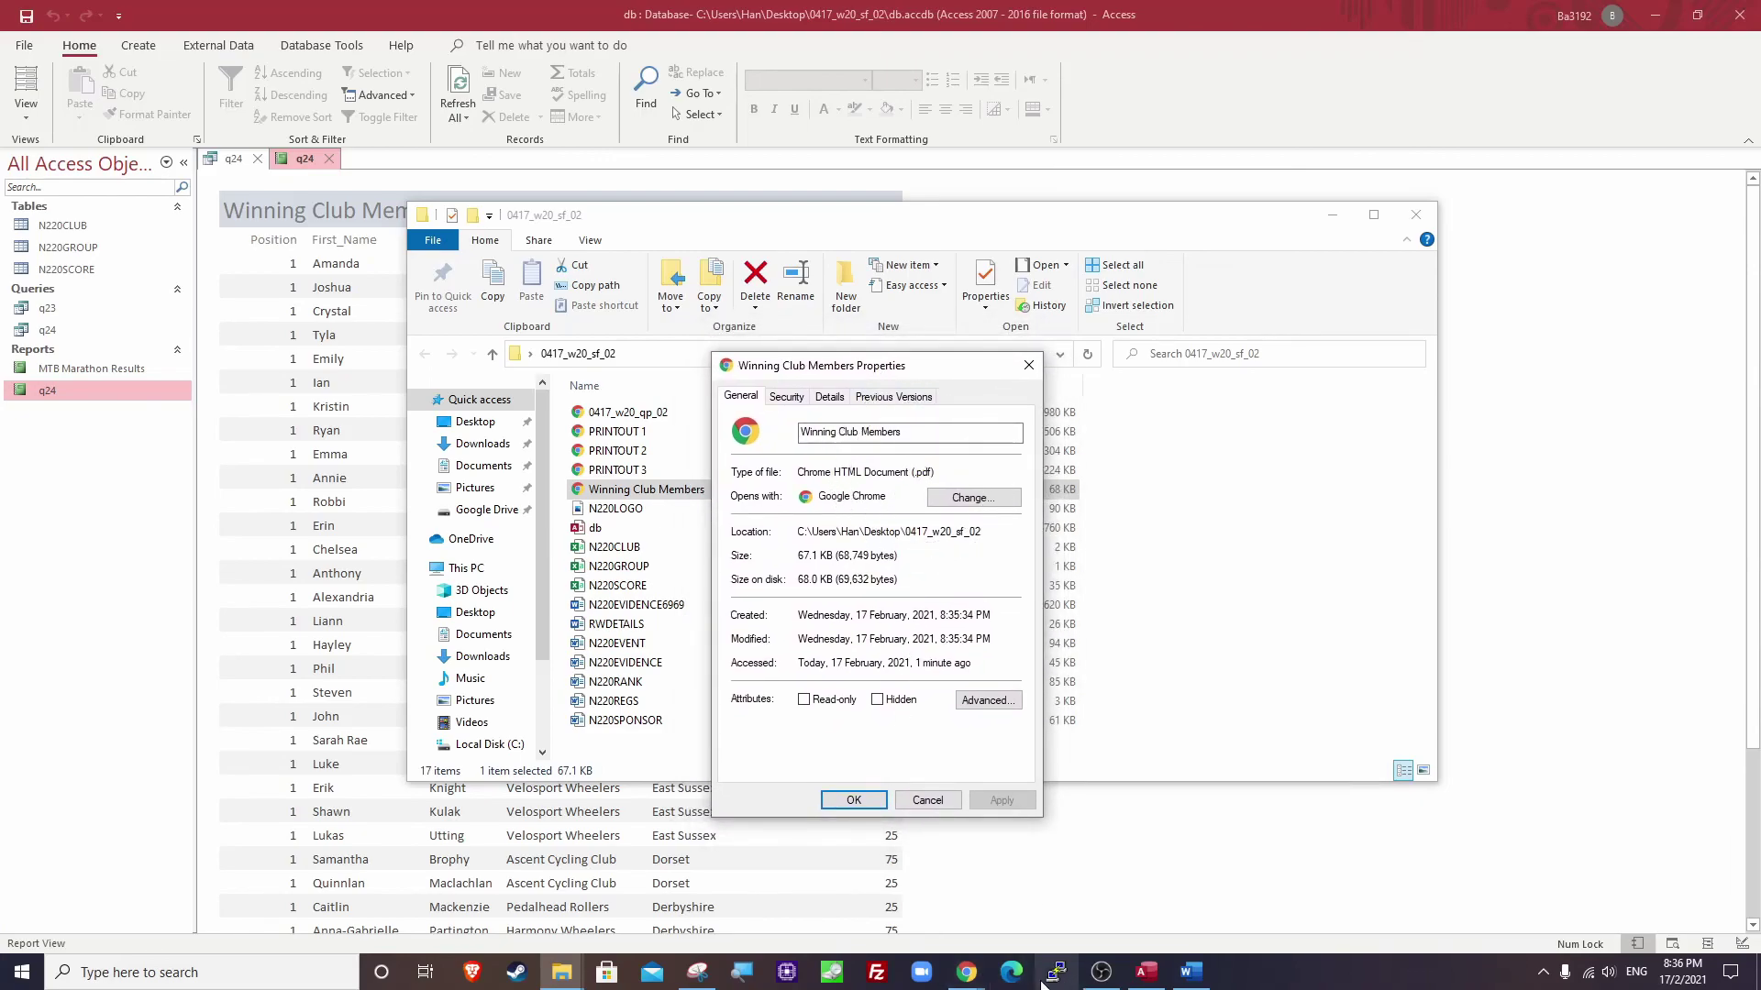
Snip the file list and properties dialog and paste it under Step 25 in Word.
{"action": "left_click", "coordinate": [698, 973]}
{"action": "left_click", "coordinate": [544, 262]}
{"action": "left_click_drag", "start_coordinate": [561, 323], "coordinate": [1048, 819]}
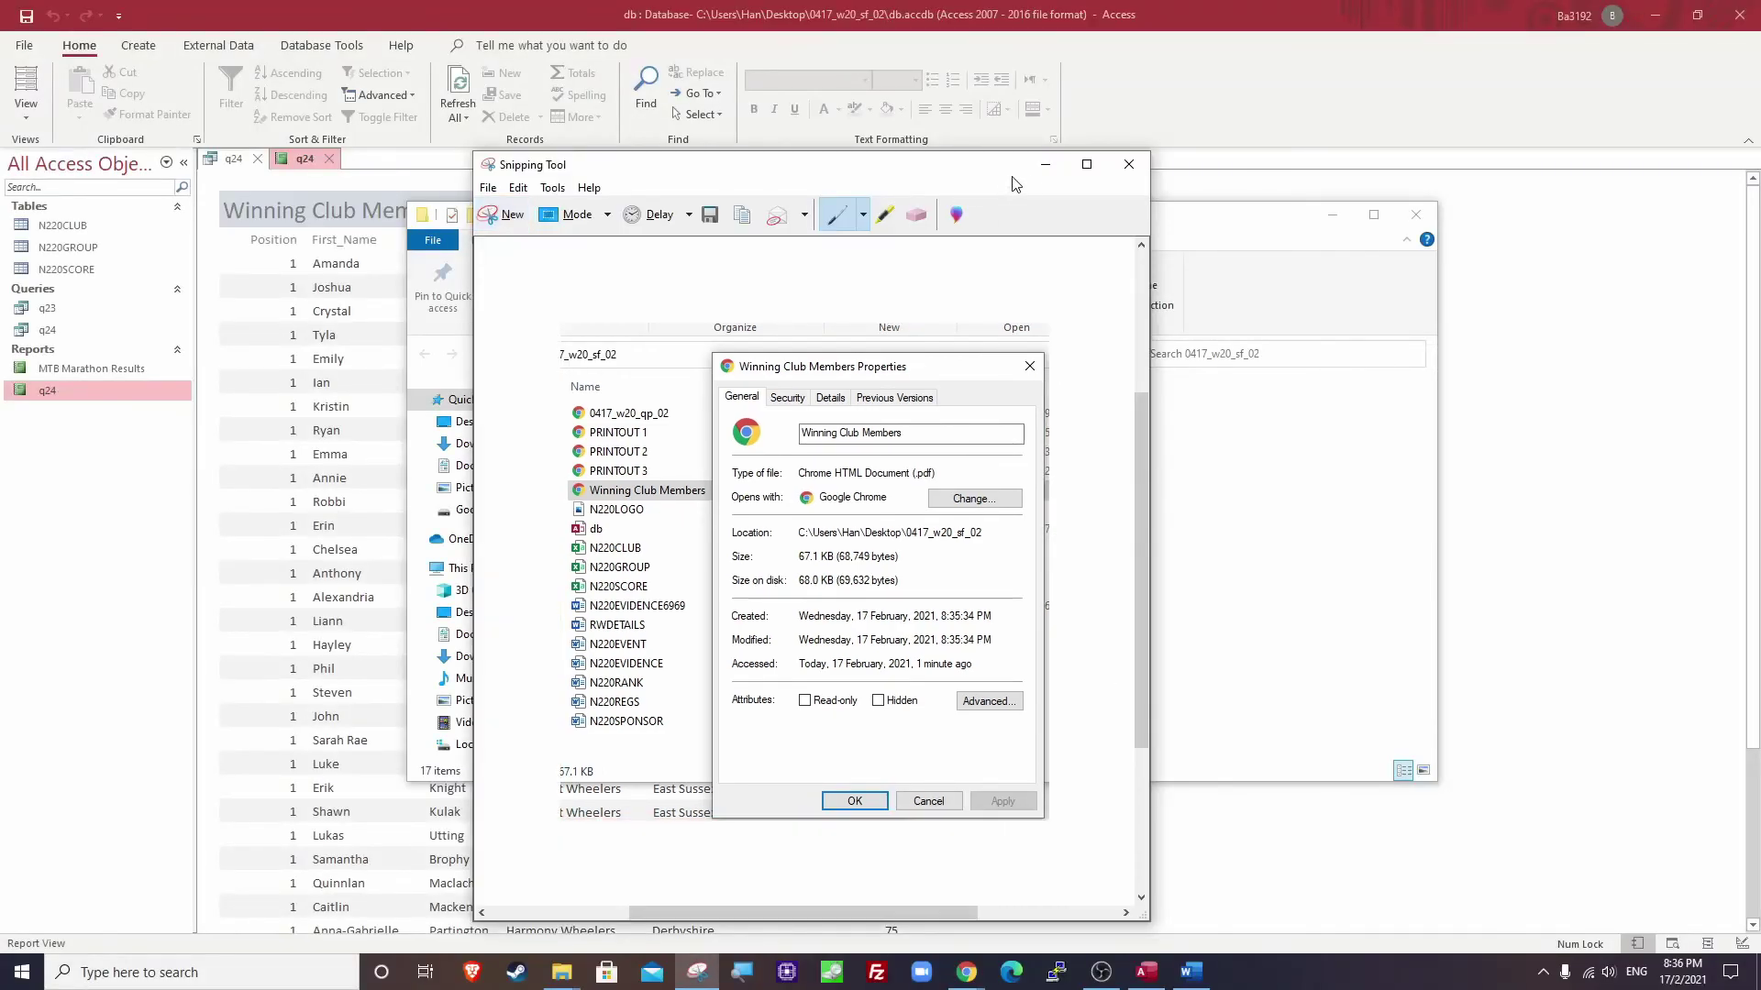
{"action": "left_click", "coordinate": [1044, 168]}
{"action": "left_click", "coordinate": [853, 799]}
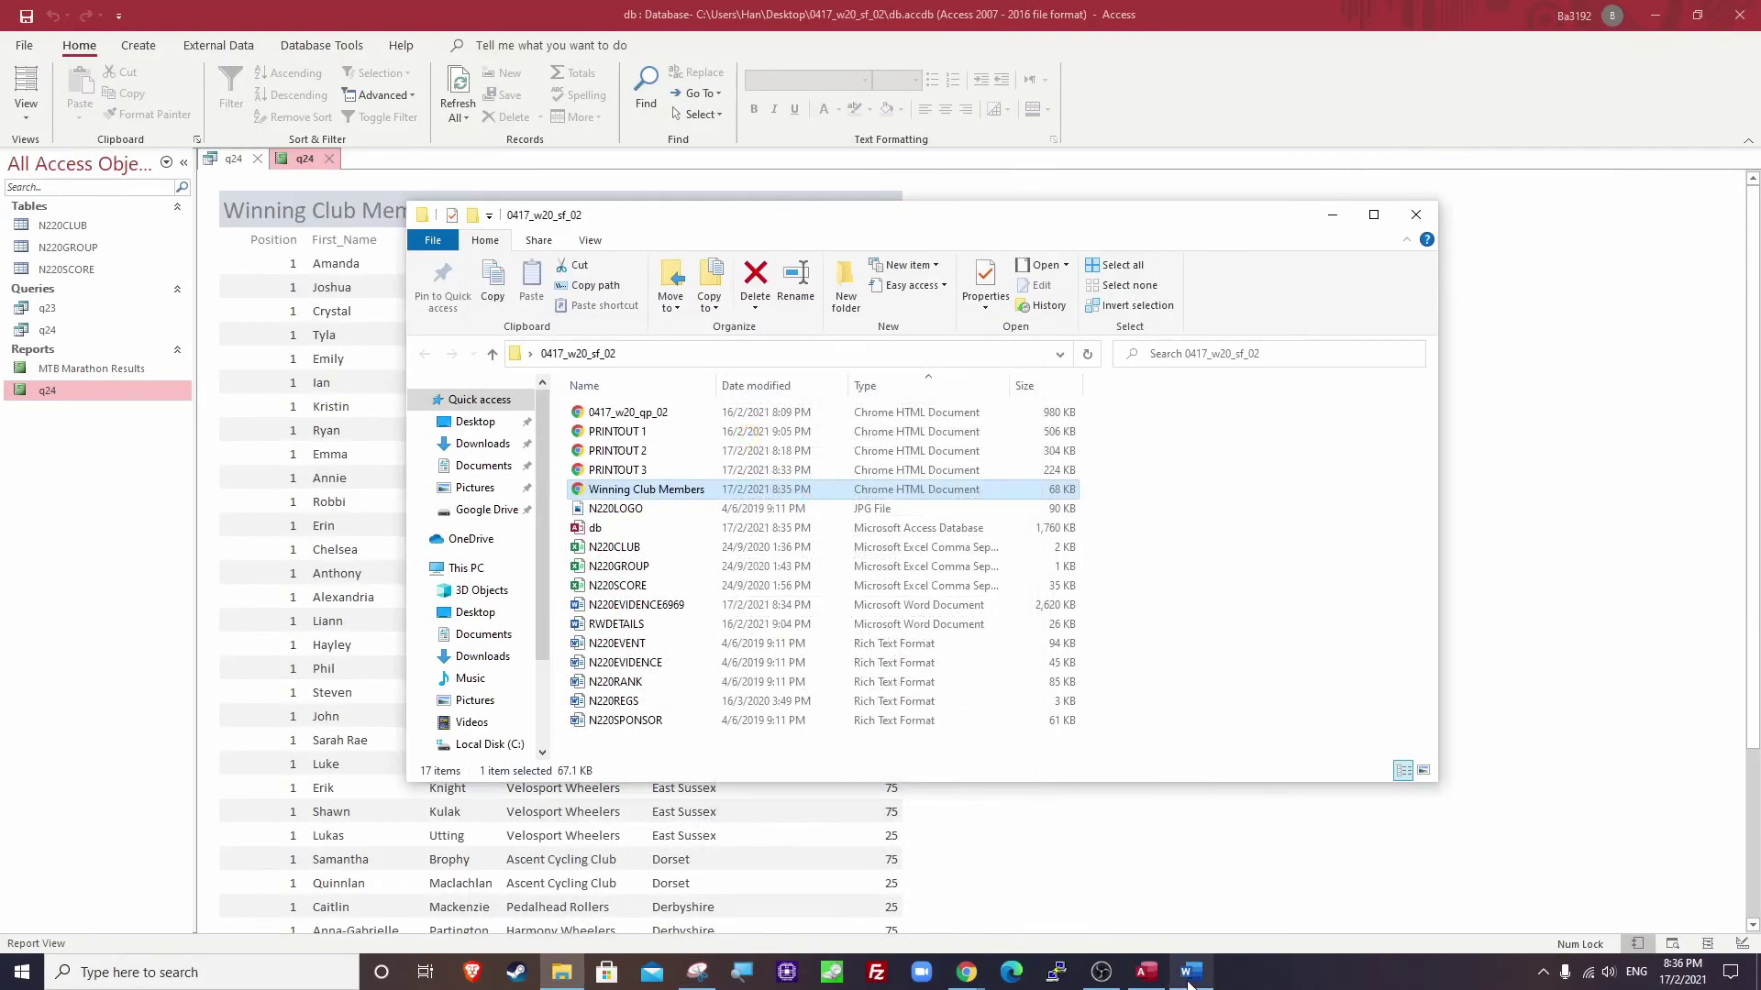
{"action": "left_click", "coordinate": [1190, 972]}
{"action": "scroll", "coordinate": [1020, 697], "scroll_direction": "down", "scroll_amount": 1}
{"action": "left_click", "coordinate": [1019, 697]}
{"action": "key", "text": "ctrl+v"}
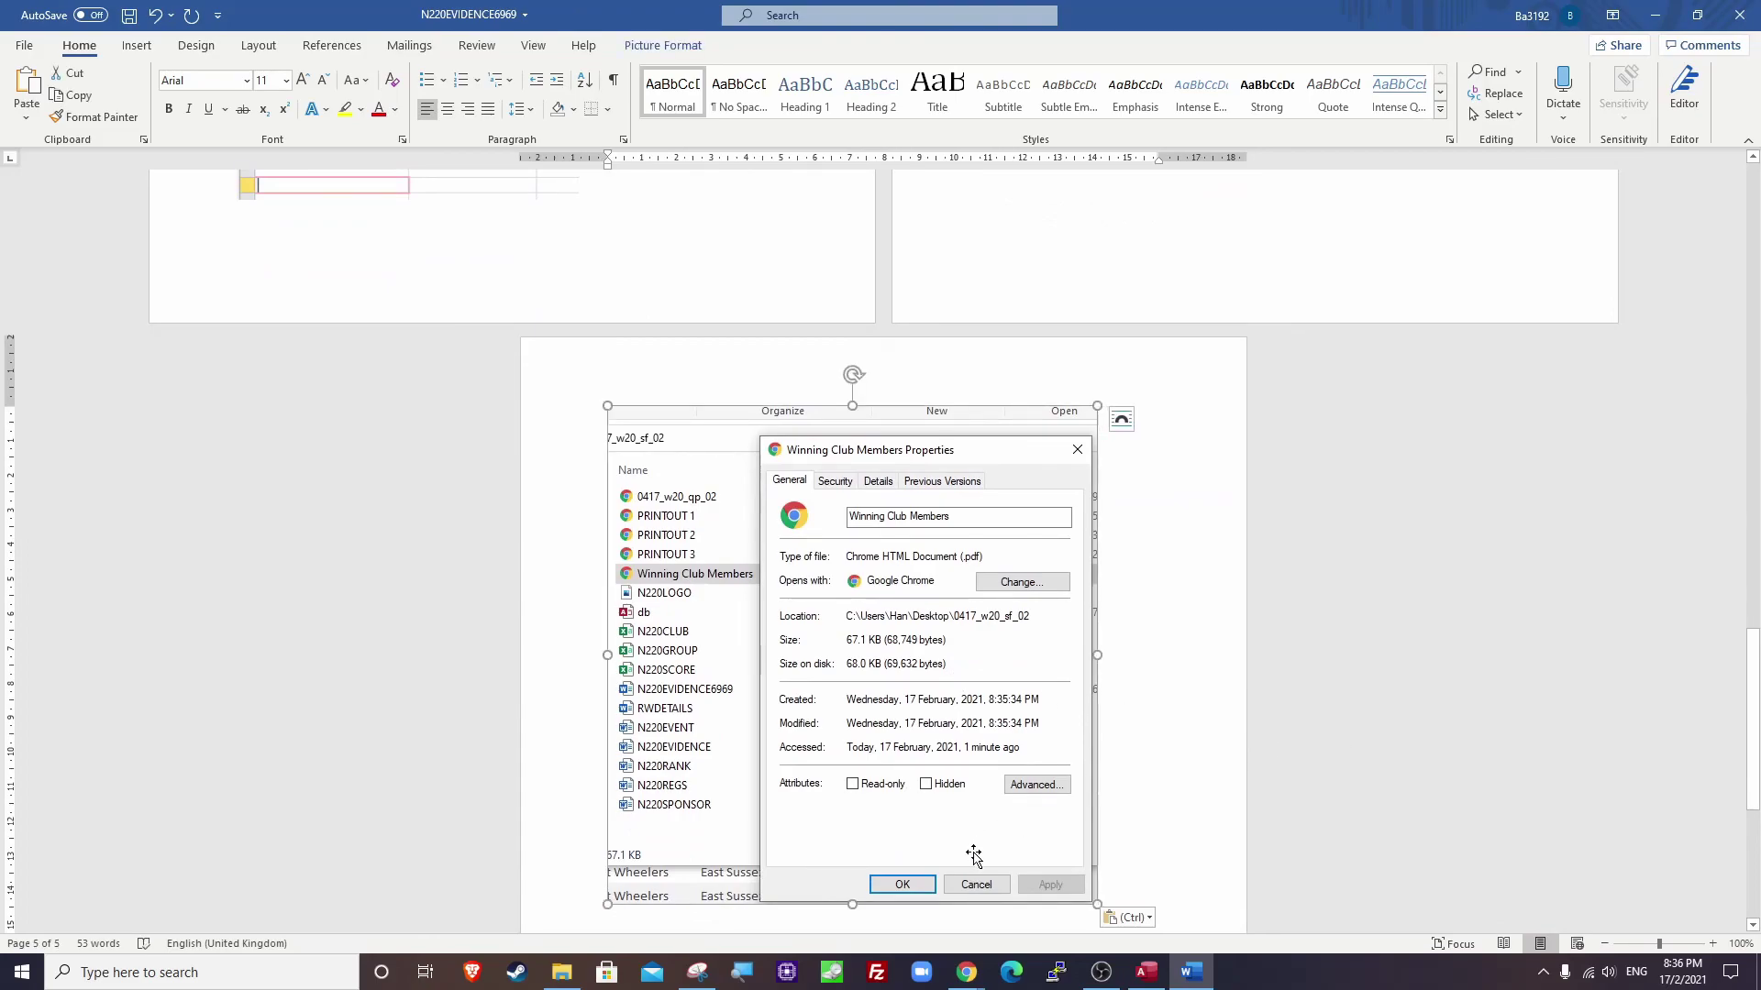
{"action": "mouse_move", "coordinate": [965, 972]}
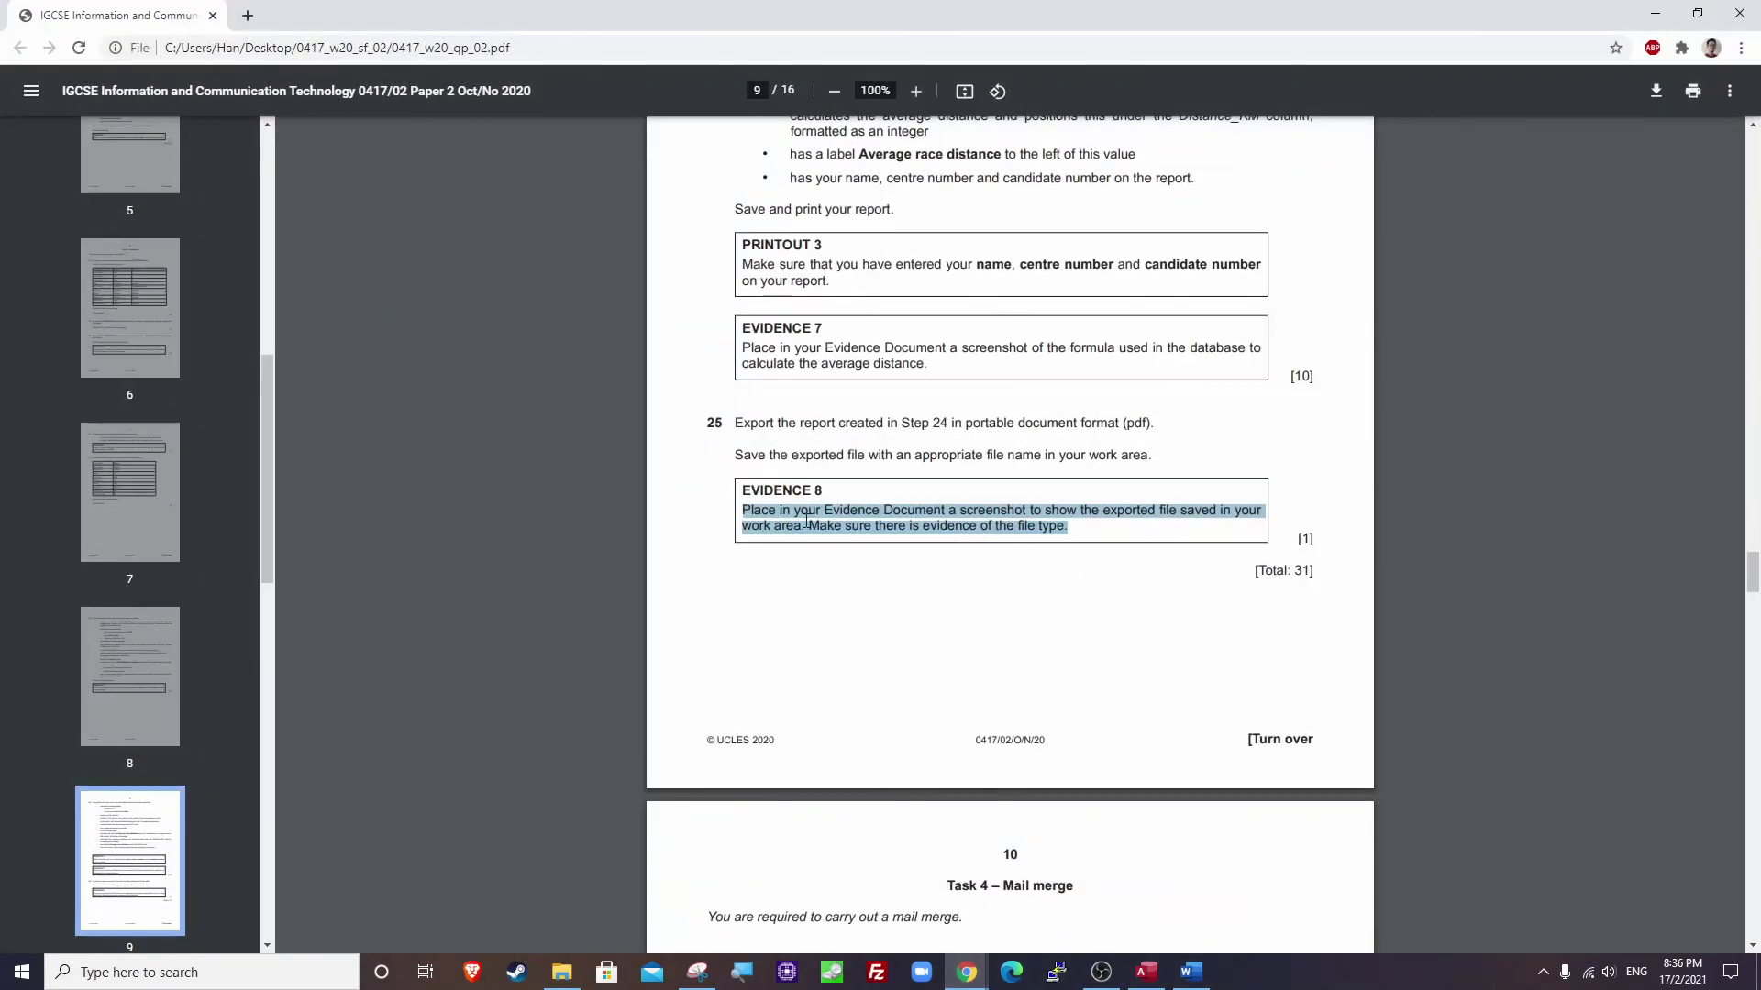